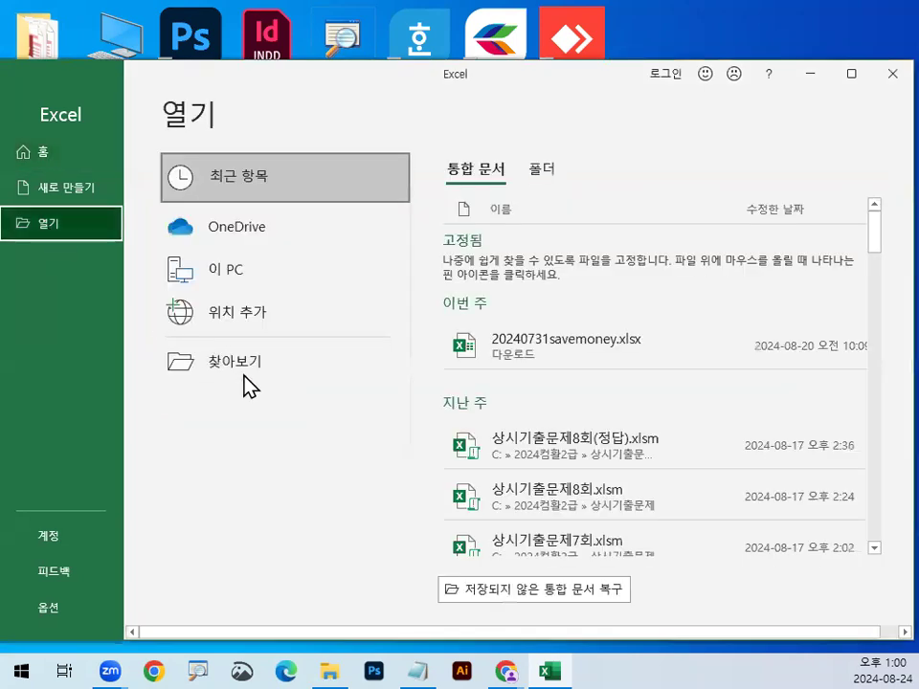
Step: Browse to the 2024_컴활1급 folder on local disk C: to find a workbook to open
left_click(242, 376)
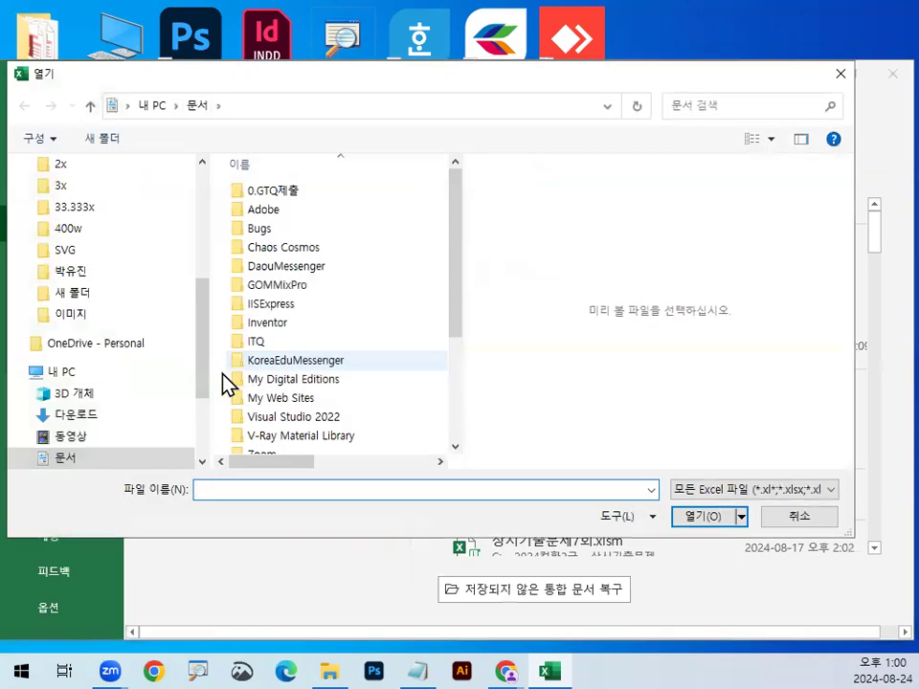
scroll(112, 421, "down", 2)
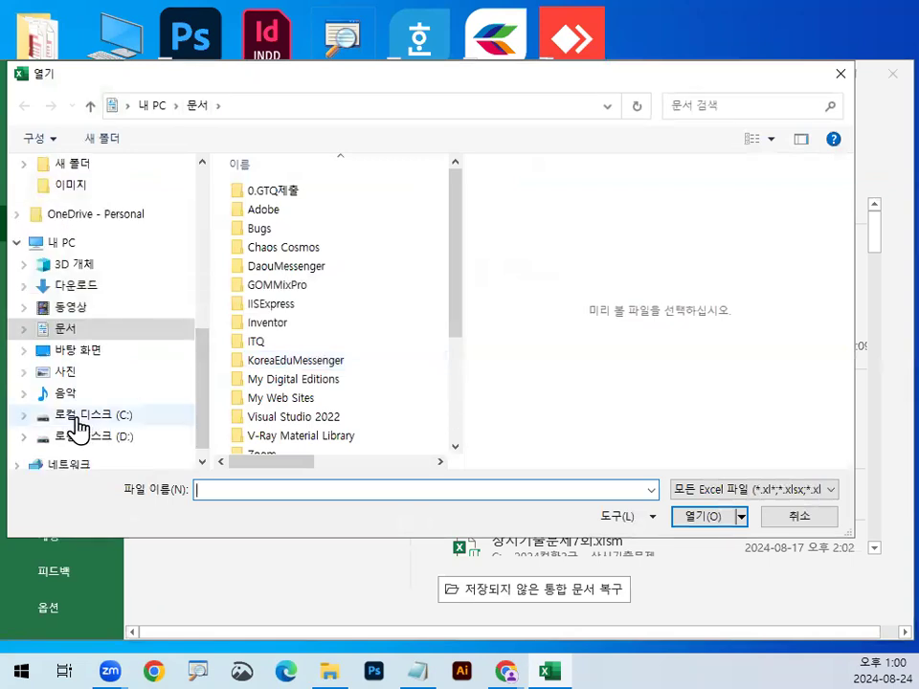
left_click(99, 421)
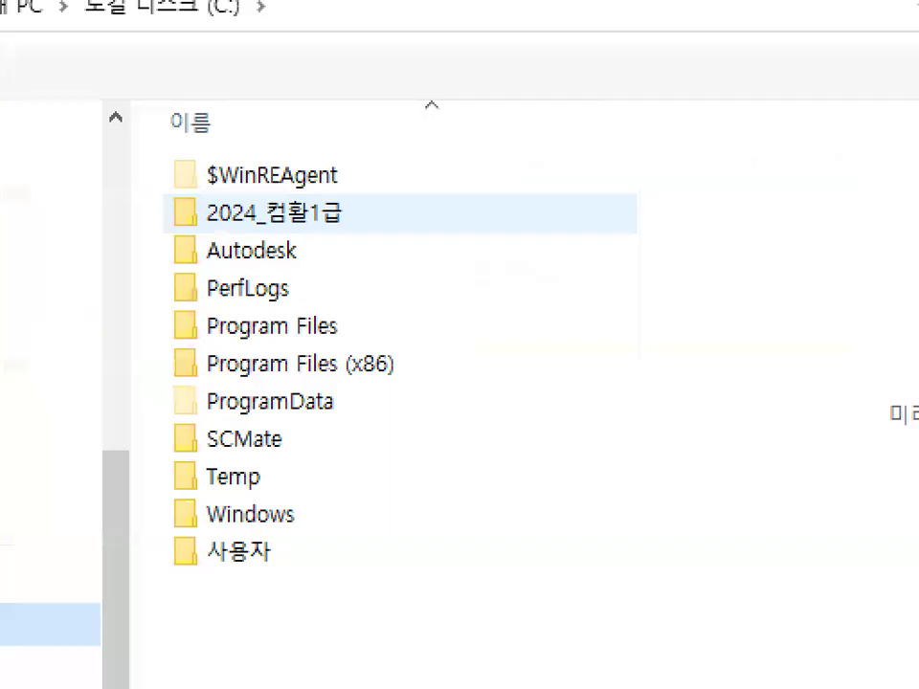
left_click_drag(178, 237, 352, 235)
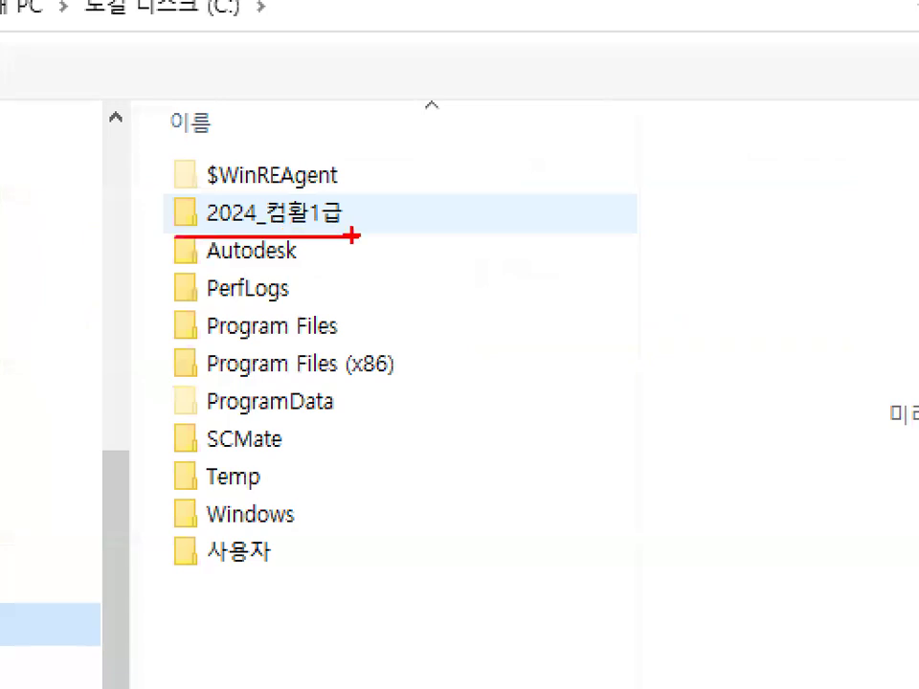
left_click_drag(335, 178, 337, 214)
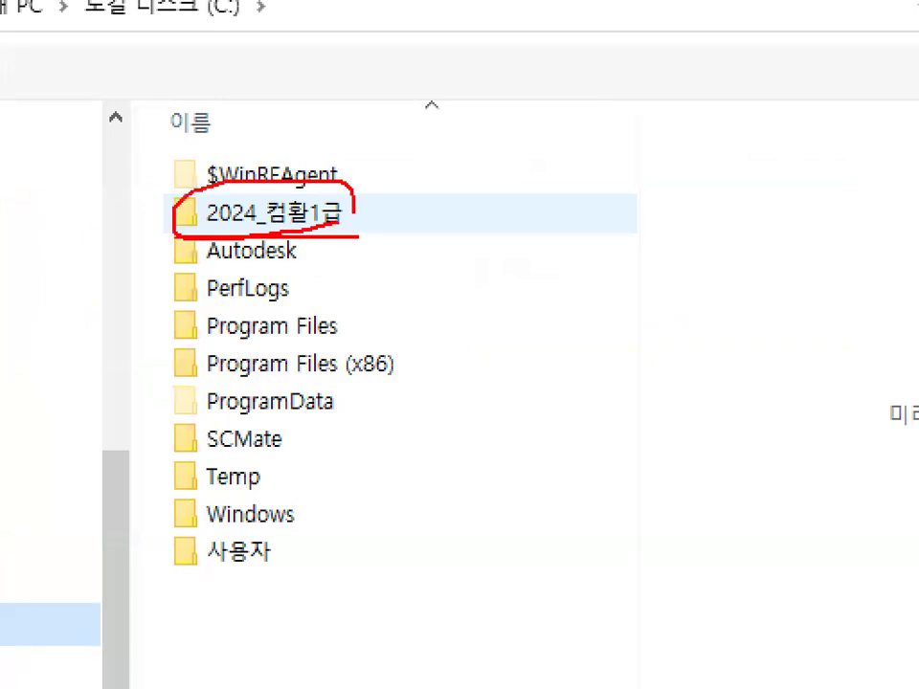
double_click(289, 217)
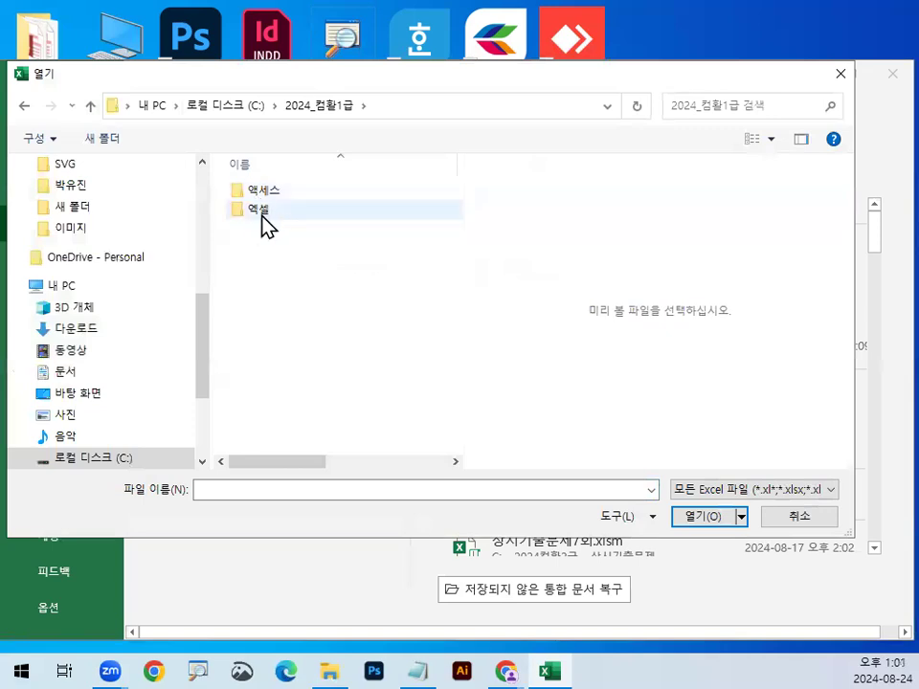
Step: Open the workbook 출제유형01_문제.xlsm from the 1장_출제유형01 folder inside 엑셀 and 작업파일
double_click(258, 210)
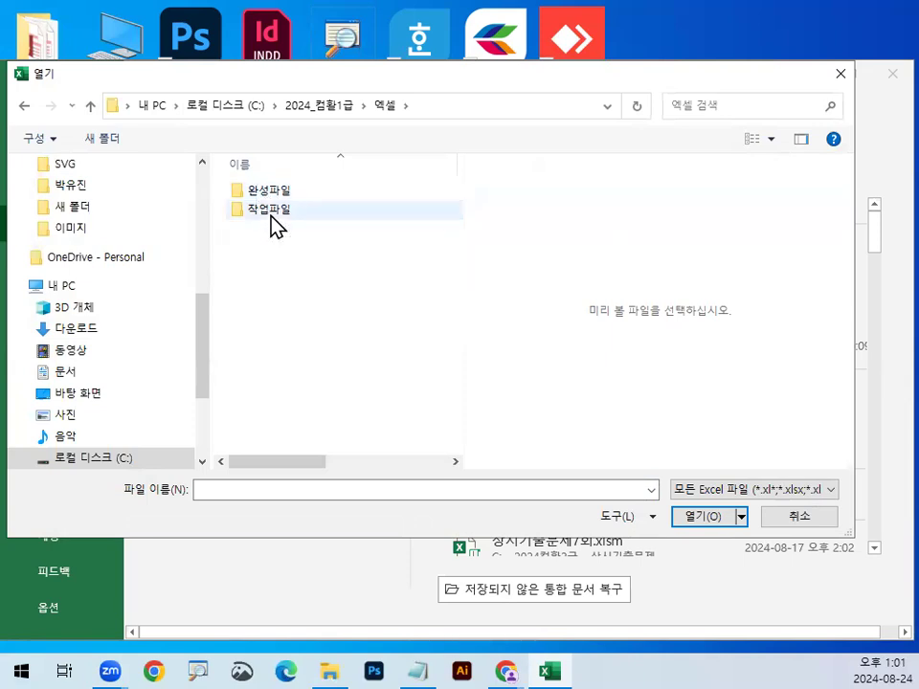
double_click(270, 210)
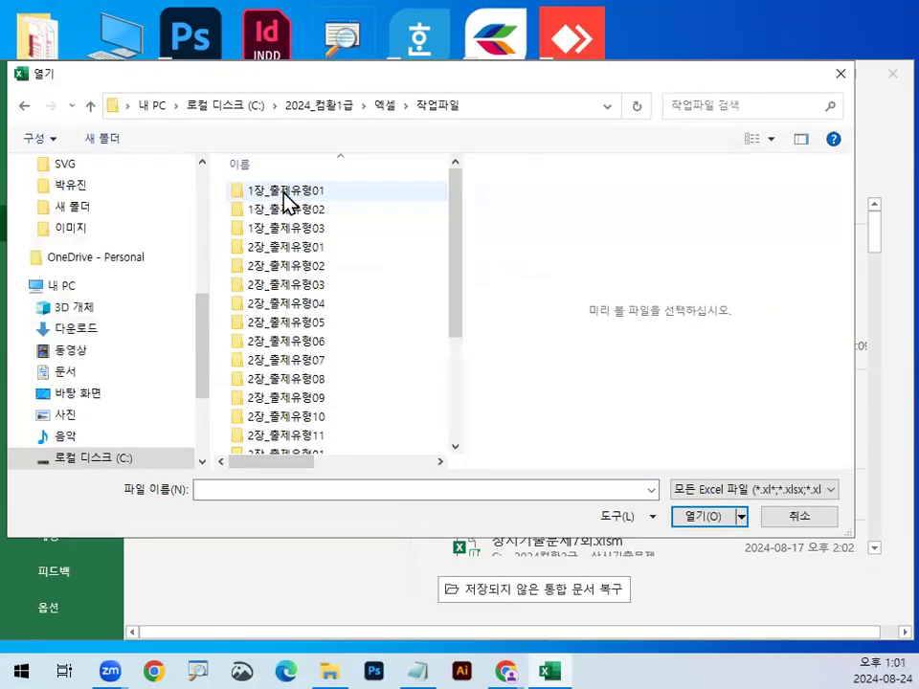
double_click(284, 191)
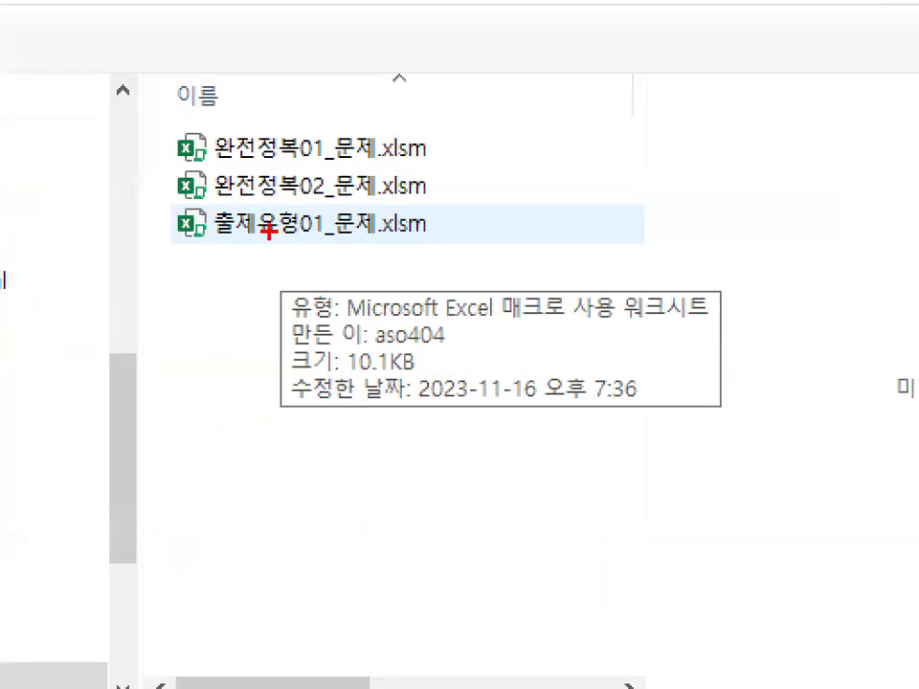
left_click_drag(283, 238, 429, 238)
key("Escape")
double_click(274, 228)
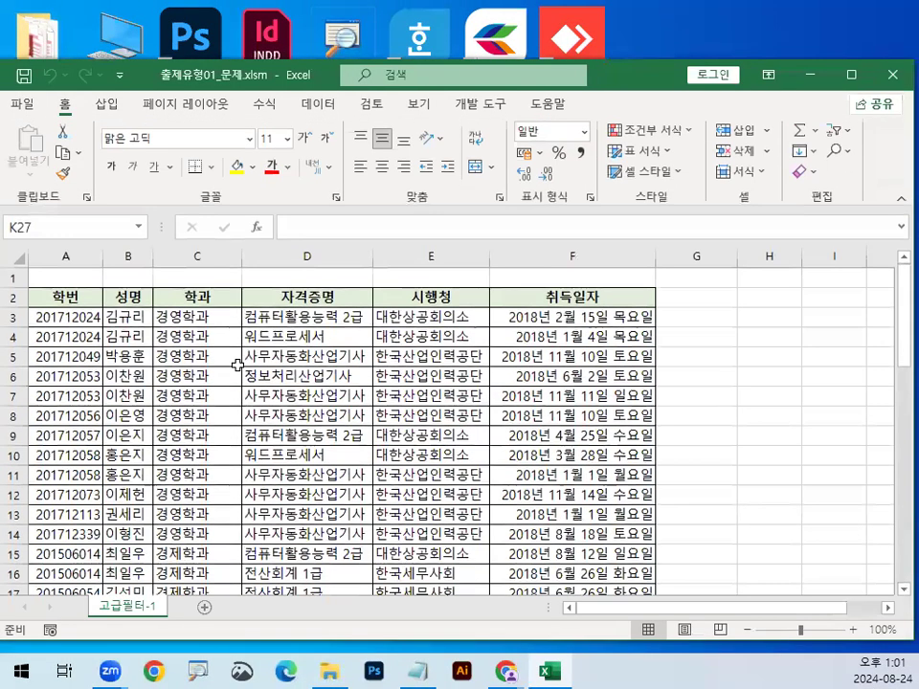
Step: Enlarge the 고급필터-1 worksheet to 190% and select cell C3 in the first data row
left_click(229, 361)
scroll(156, 362, "up", 1)
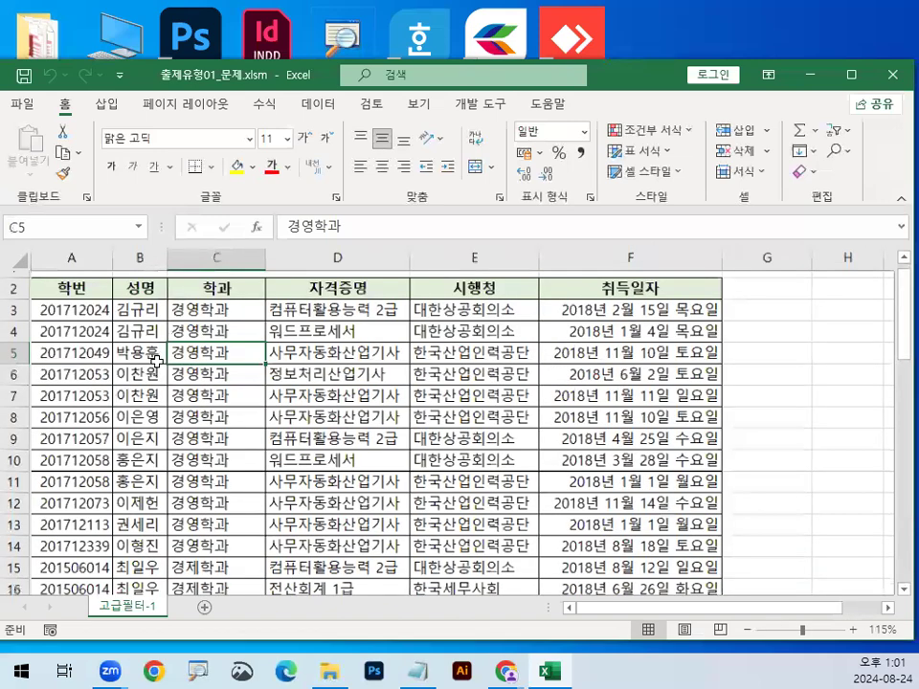
scroll(156, 362, "up", 5)
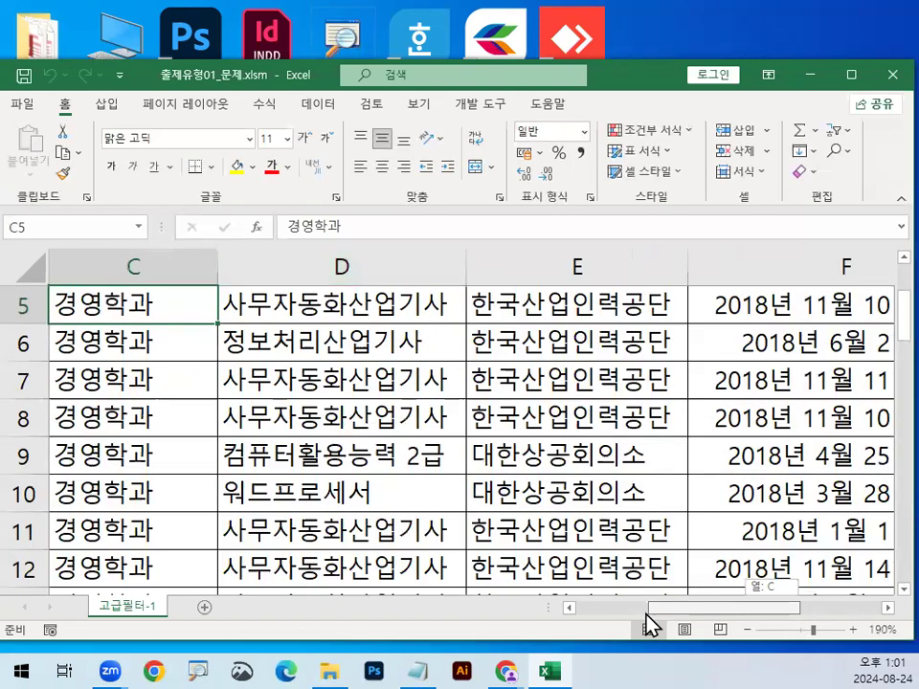
left_click_drag(668, 611, 582, 612)
scroll(359, 447, "up", 2)
left_click(331, 379)
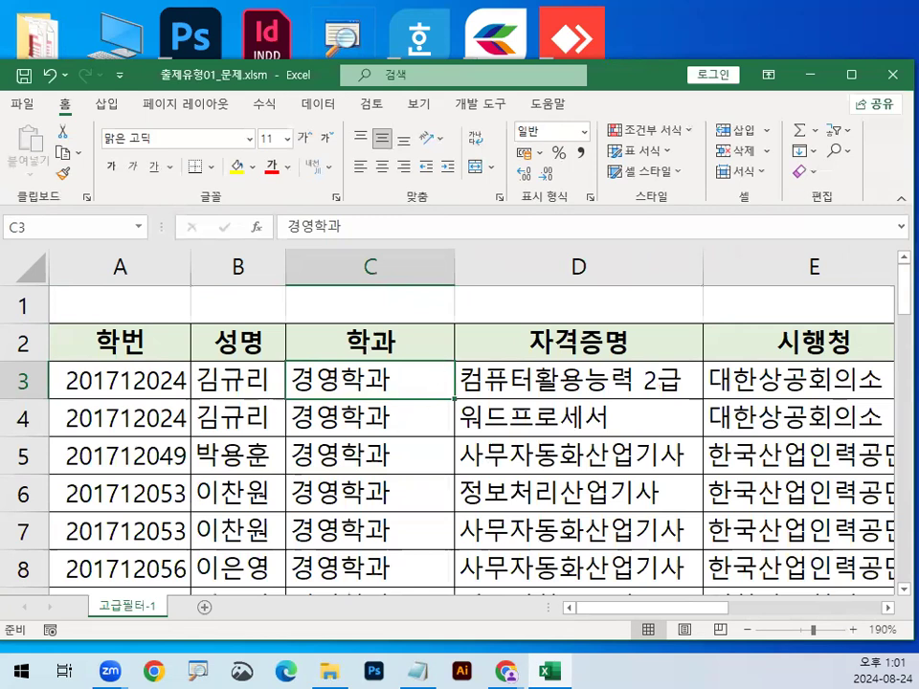
Step: Switch to the Notepad lesson notes and temporarily mark the lines explaining where advanced filter results are shown or copied
key("alt+Tab")
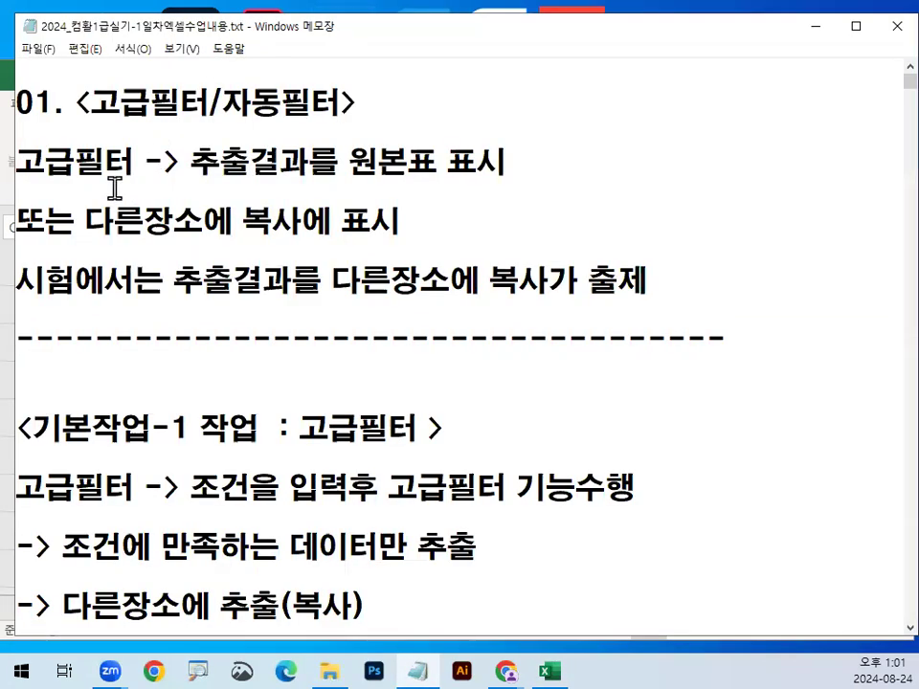
key("ctrl+2")
left_click_drag(19, 189, 87, 190)
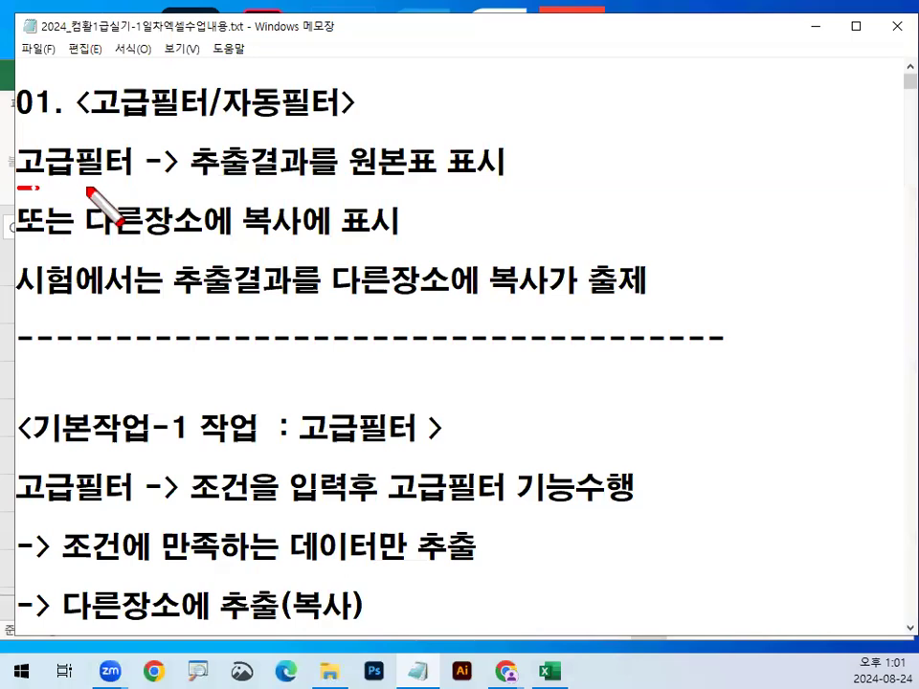
left_click_drag(189, 175, 299, 178)
left_click_drag(354, 179, 436, 179)
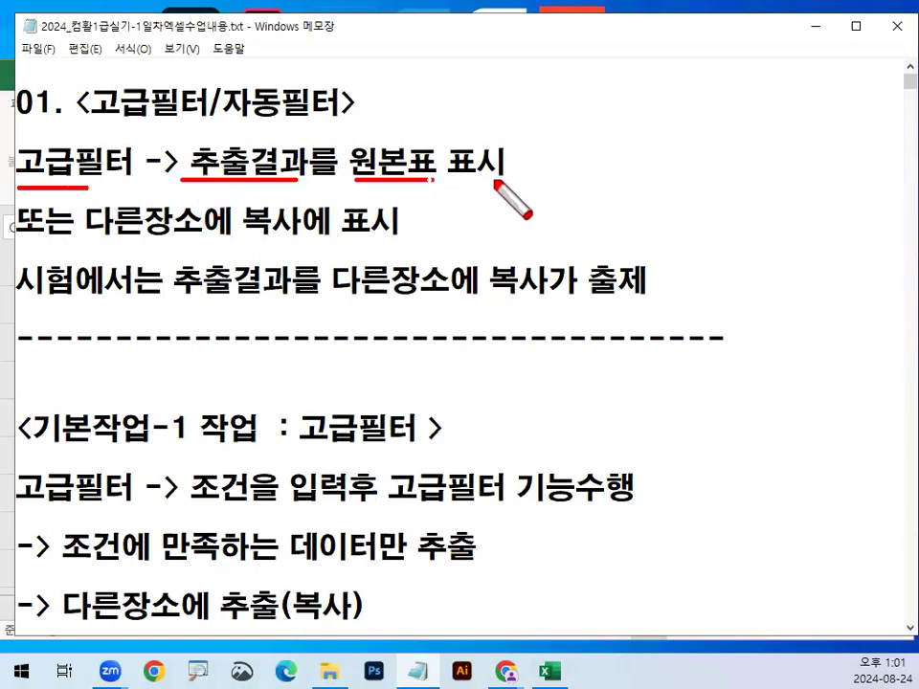
mouse_move(81, 232)
left_mouse_down()
mouse_move(234, 233)
mouse_move(302, 204)
mouse_move(292, 207)
left_mouse_up()
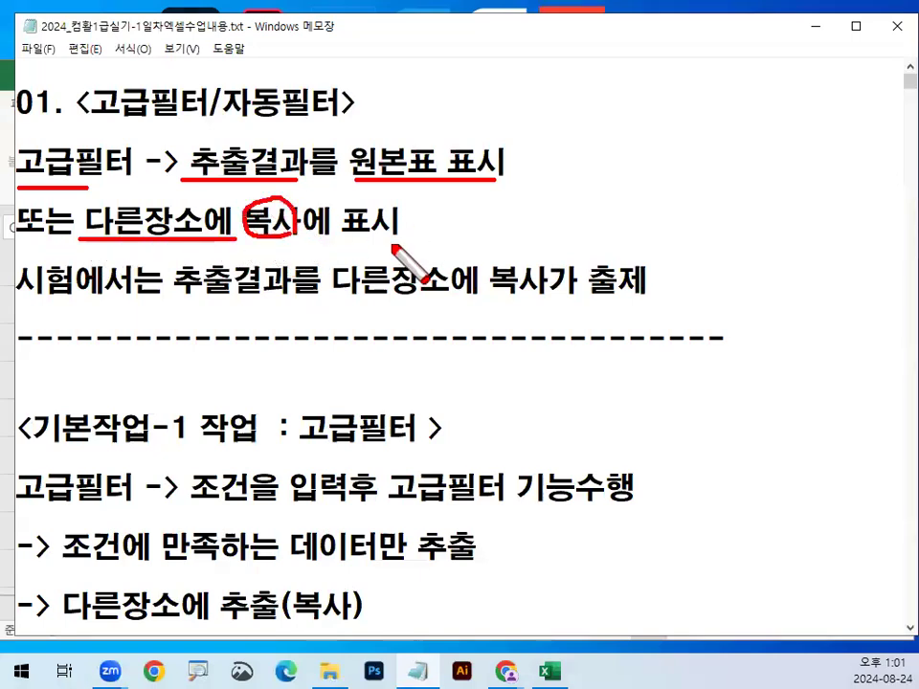
left_click_drag(402, 207, 394, 240)
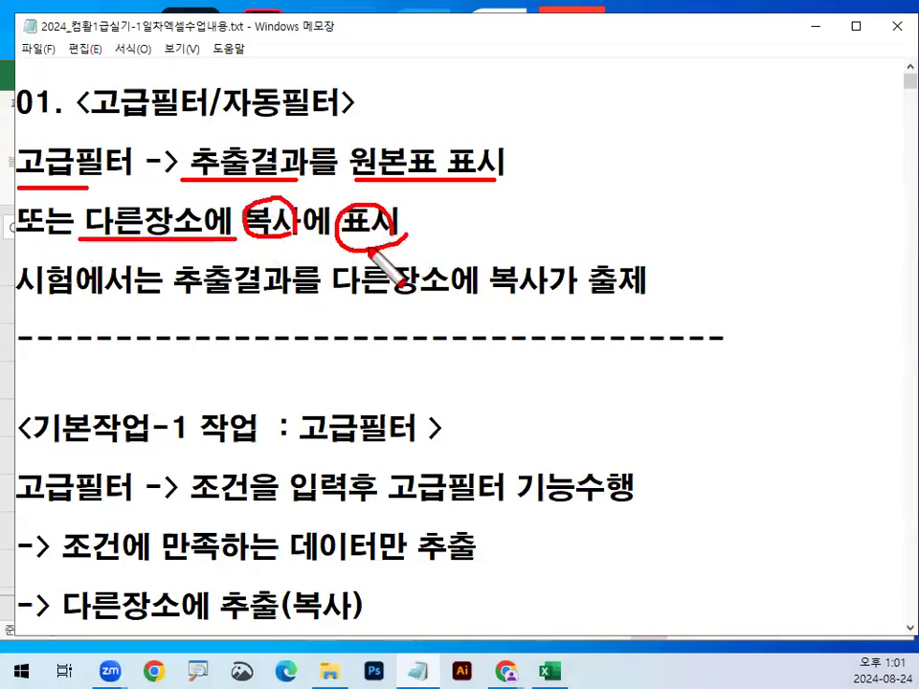
left_click_drag(182, 300, 197, 301)
left_click_drag(272, 305, 274, 302)
left_click_drag(337, 303, 538, 303)
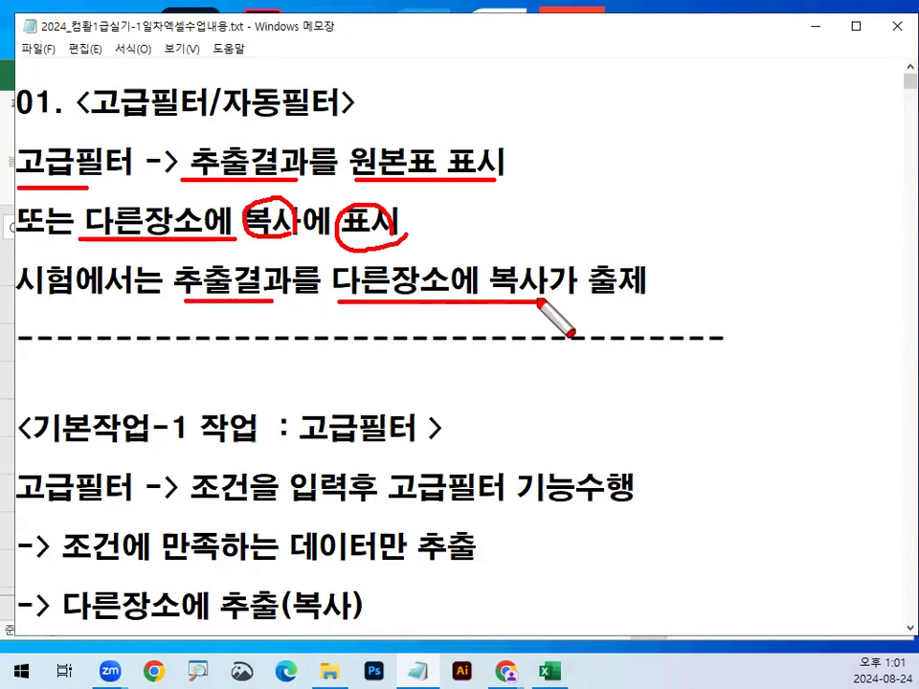
mouse_move(664, 295)
left_mouse_down()
mouse_move(669, 289)
mouse_move(667, 305)
left_mouse_up()
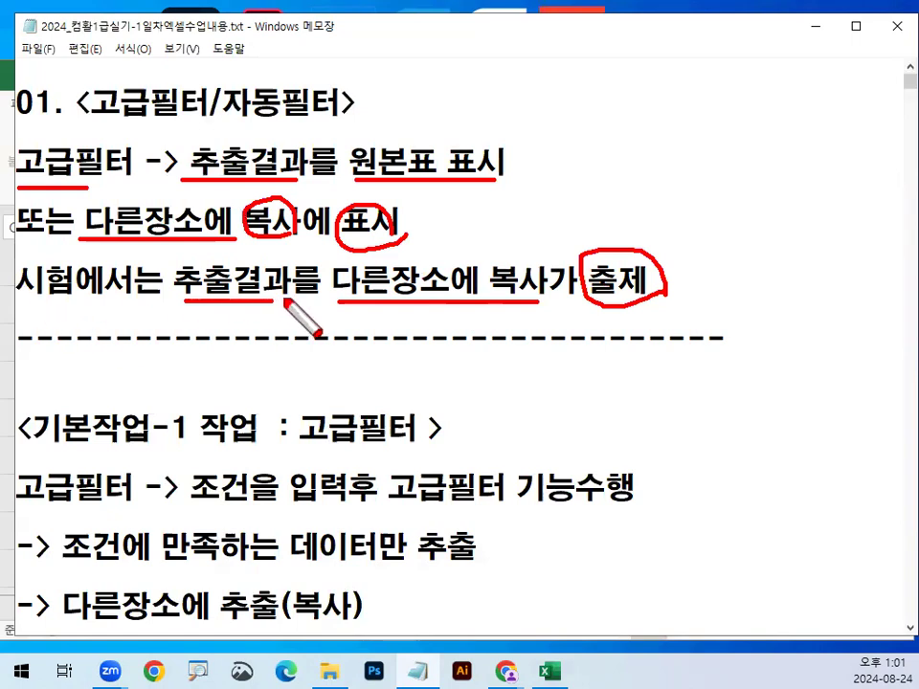
left_click_drag(267, 263, 309, 220)
key("Escape")
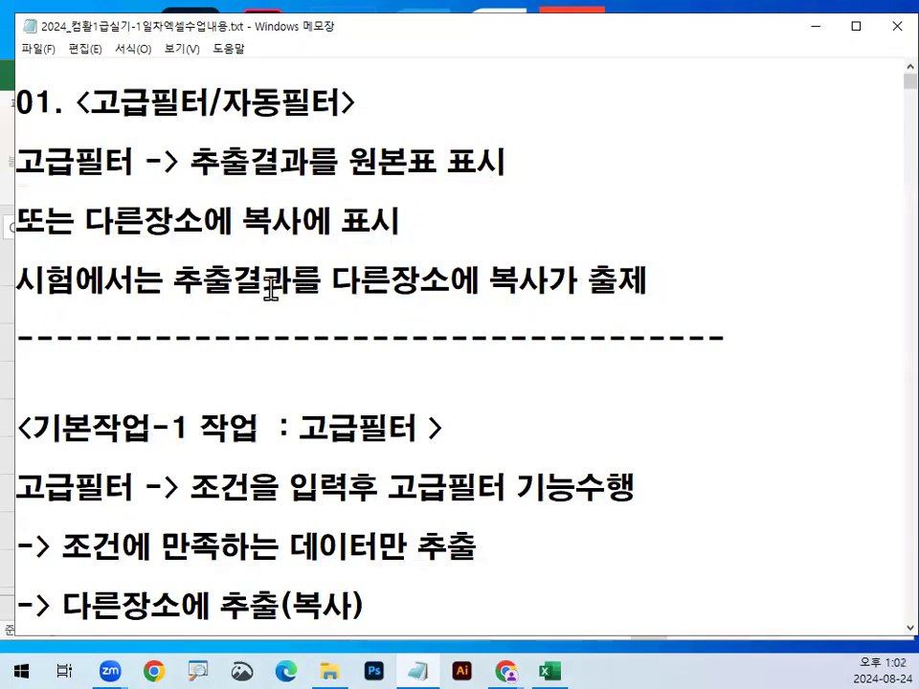
Step: Review the 기본작업-1 advanced filter notes, highlighting the phrase about entering conditions and then running the filter
scroll(355, 349, "down", 1)
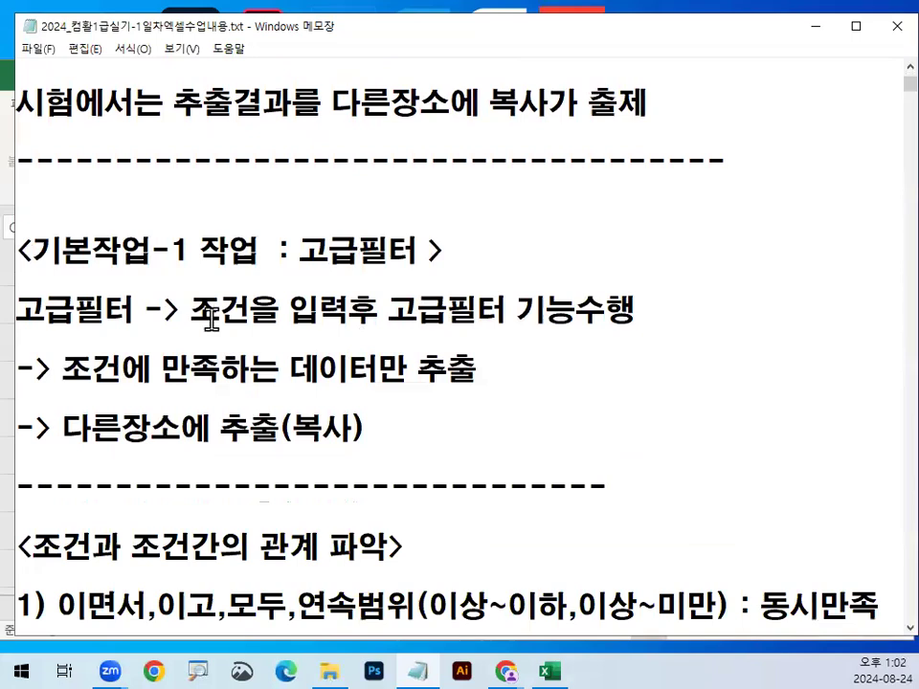
left_click_drag(20, 312, 116, 312)
left_click_drag(193, 312, 636, 309)
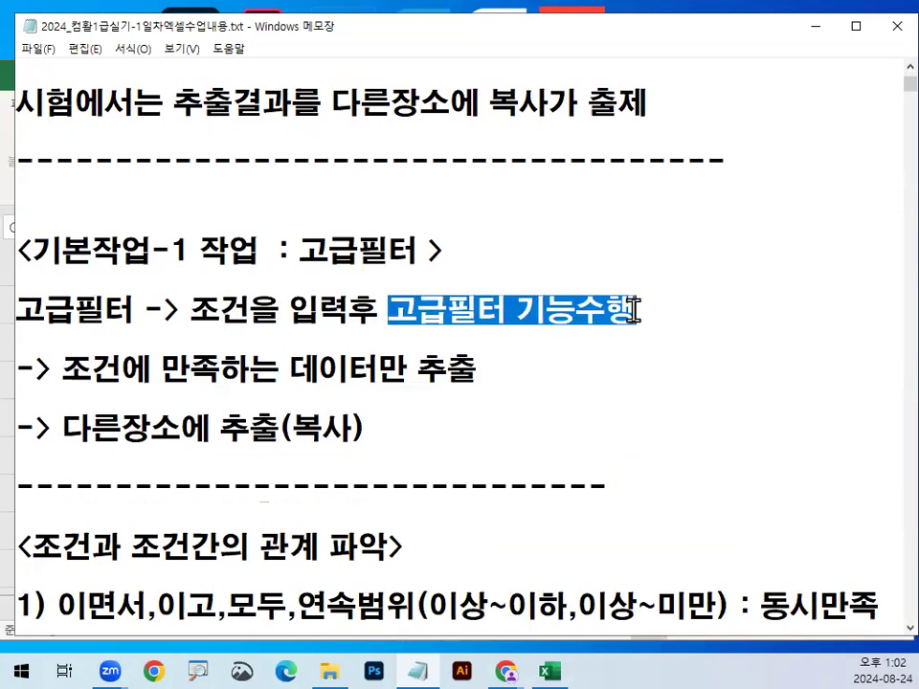
left_click(636, 310)
left_click_drag(192, 312, 640, 310)
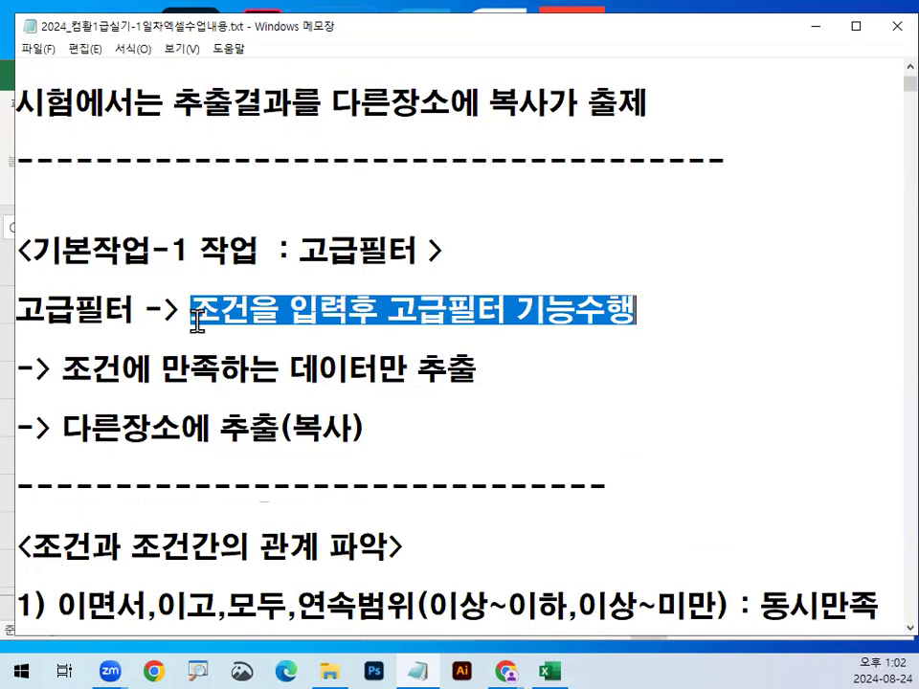
Step: Examine the notes on relations between conditions, marking the AND keywords and sketching the example range 100~200 over them
scroll(198, 322, "down", 1)
scroll(188, 347, "down", 1)
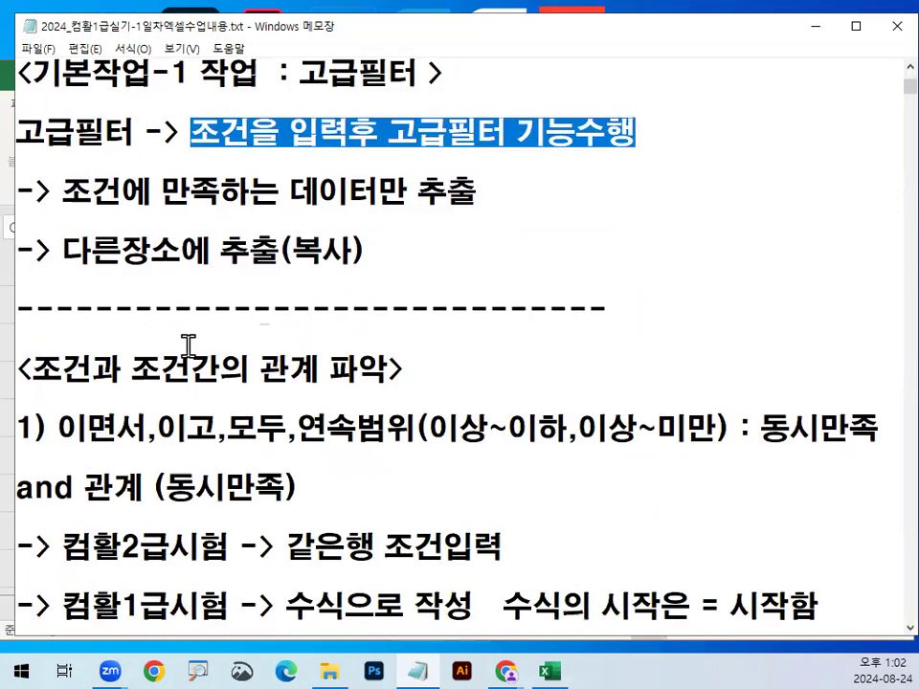
scroll(189, 346, "down", 1)
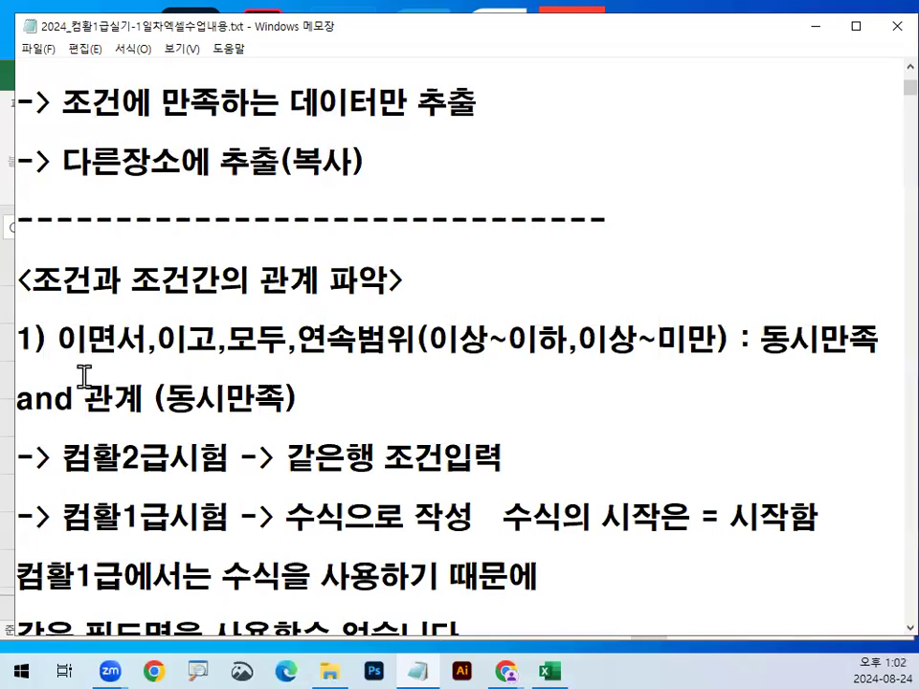
scroll(84, 376, "down", 1)
left_click_drag(72, 251, 281, 251)
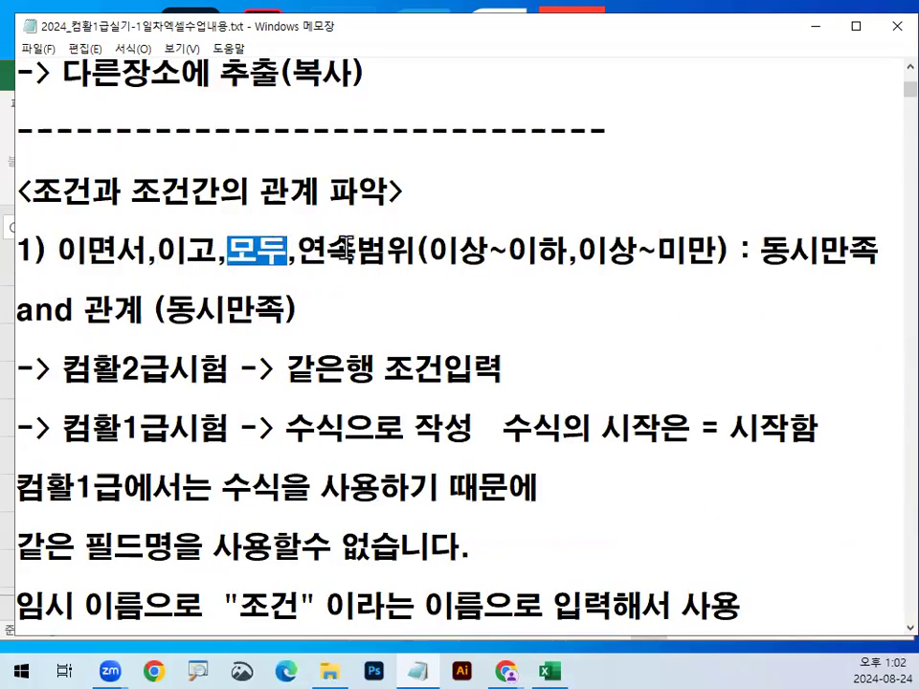
left_click(418, 250)
key("ctrl+2")
left_click_drag(76, 276, 398, 276)
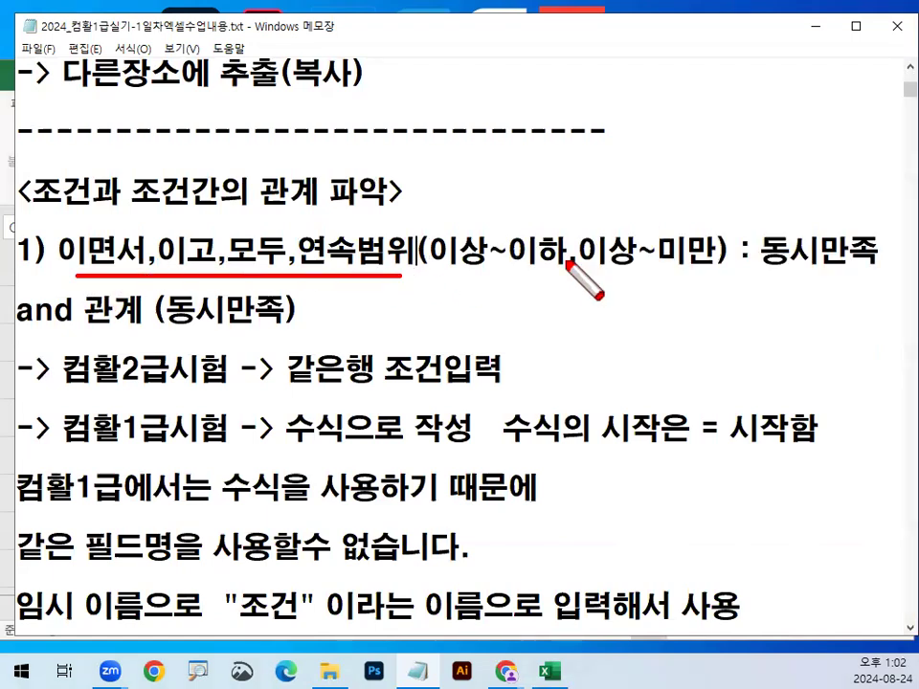
mouse_move(814, 268)
left_mouse_down()
mouse_move(759, 265)
mouse_move(814, 266)
left_mouse_up()
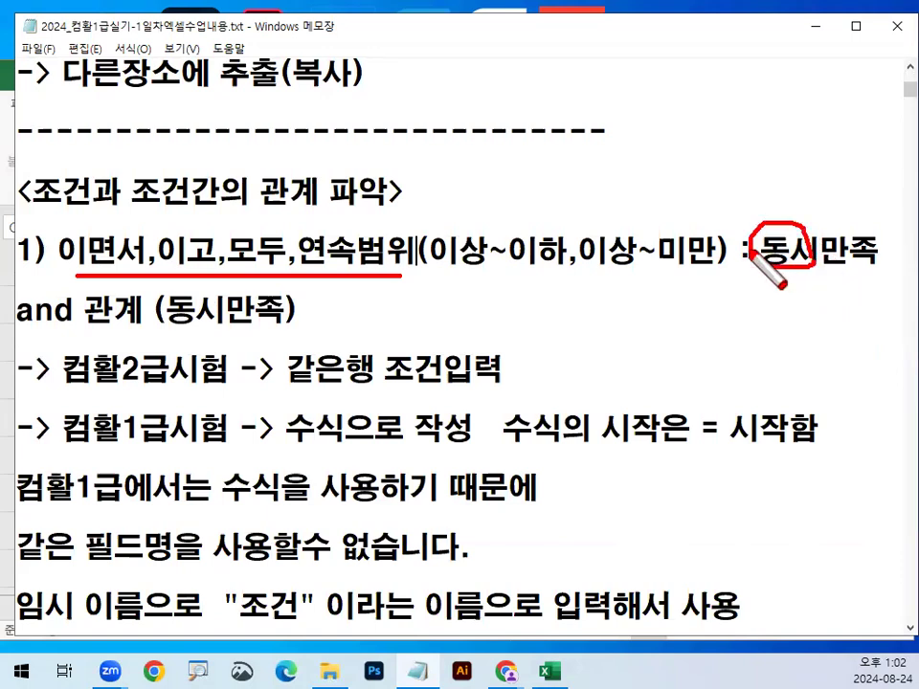
mouse_move(366, 228)
left_mouse_down()
mouse_move(308, 256)
mouse_move(476, 277)
mouse_move(707, 279)
left_mouse_up()
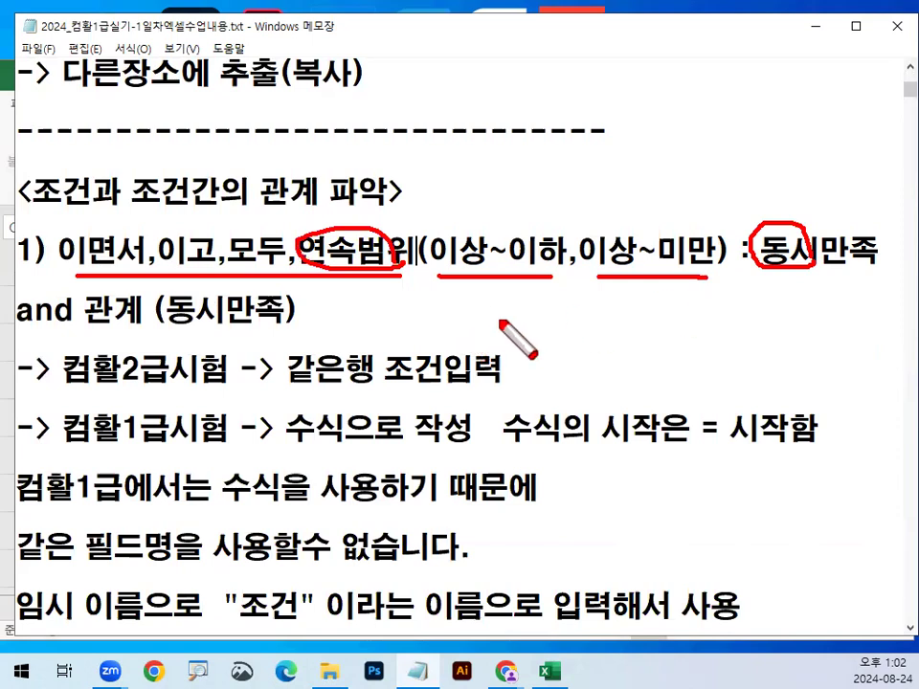
left_click_drag(463, 312, 526, 309)
mouse_move(442, 170)
left_mouse_down()
mouse_move(442, 197)
mouse_move(453, 198)
mouse_move(486, 182)
mouse_move(574, 188)
mouse_move(586, 171)
mouse_move(613, 168)
left_mouse_up()
mouse_move(429, 242)
left_mouse_down()
mouse_move(421, 232)
mouse_move(662, 240)
left_mouse_up()
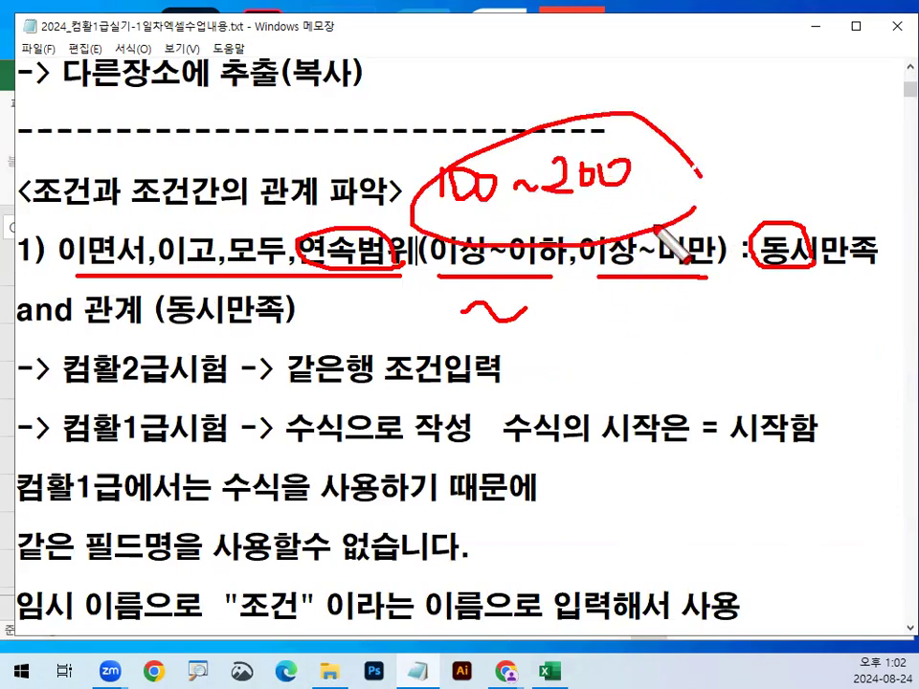
key("Escape")
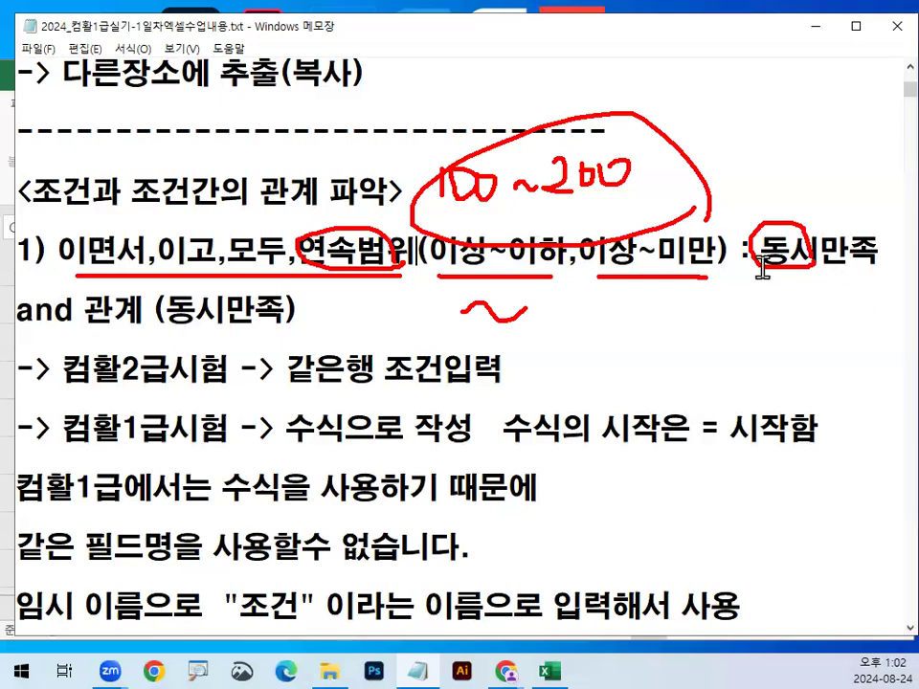
Step: Append "-> AND 함수 사용에서 수식으로 작성" to the "and 관계 (동시만족)" line of the lesson notes
left_click_drag(19, 316, 303, 308)
left_click(507, 311)
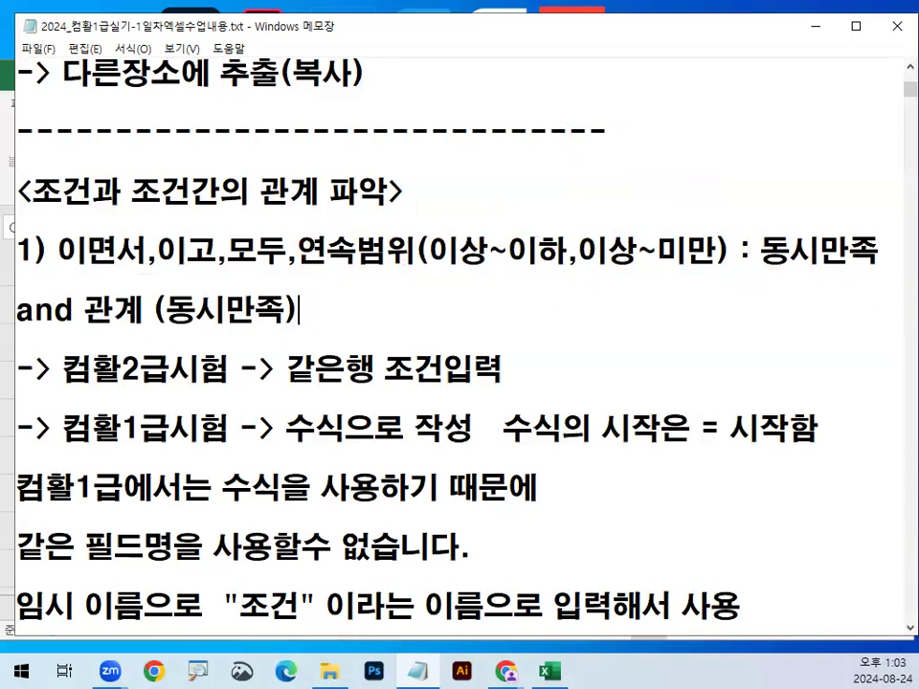
type("-")
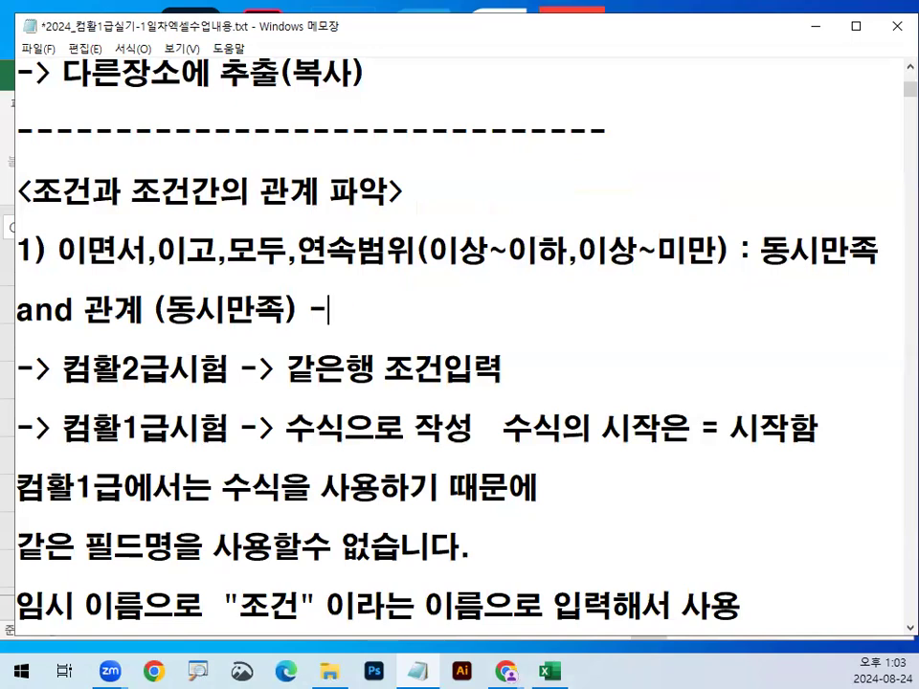
type("> ㅁ")
key("BackSpace")
key("Hangul")
type("AND")
key("Hangul")
type("함")
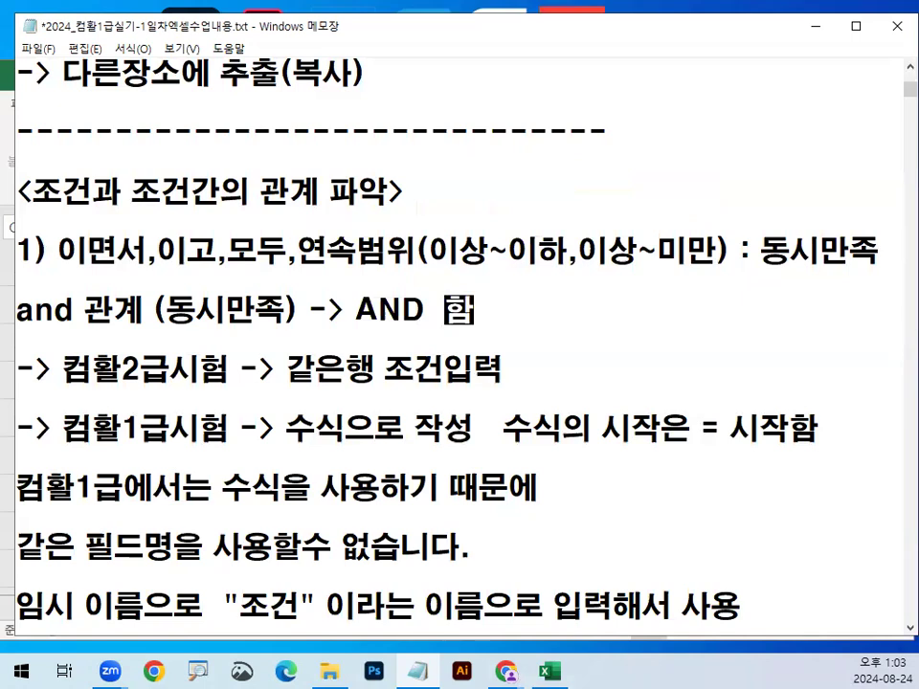
type("수 사용에서 수식으로 자")
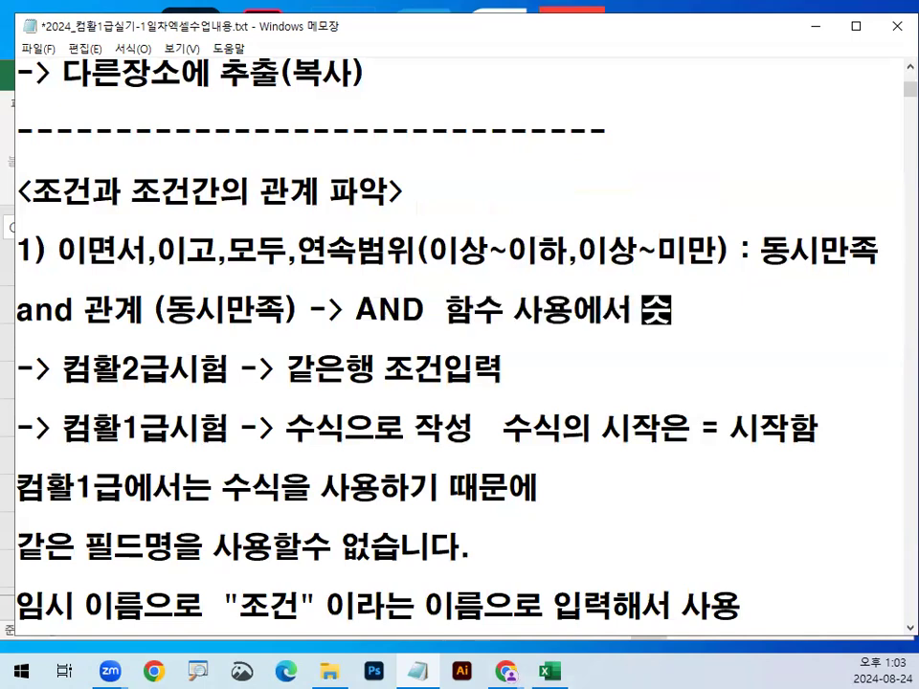
type("ㄱㅅㅅ")
key("BackSpace")
key("BackSpace")
type("작서ㅇ")
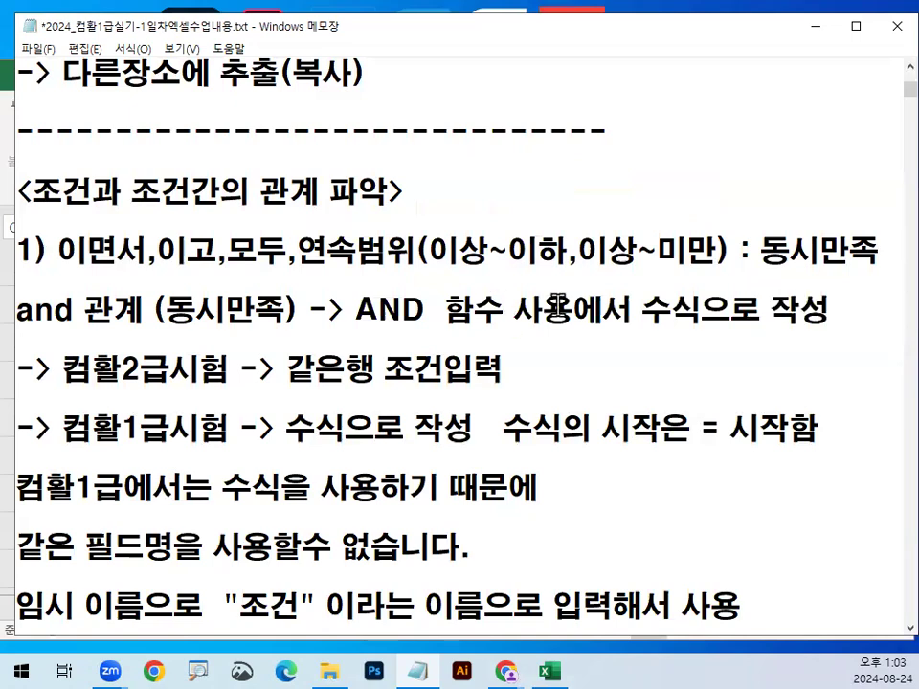
Step: Review how AND conditions are entered, highlighting "같은행 조건입력" for 컴활2급 and "수식으로 작성" for 컴활1급
left_click_drag(632, 308, 787, 305)
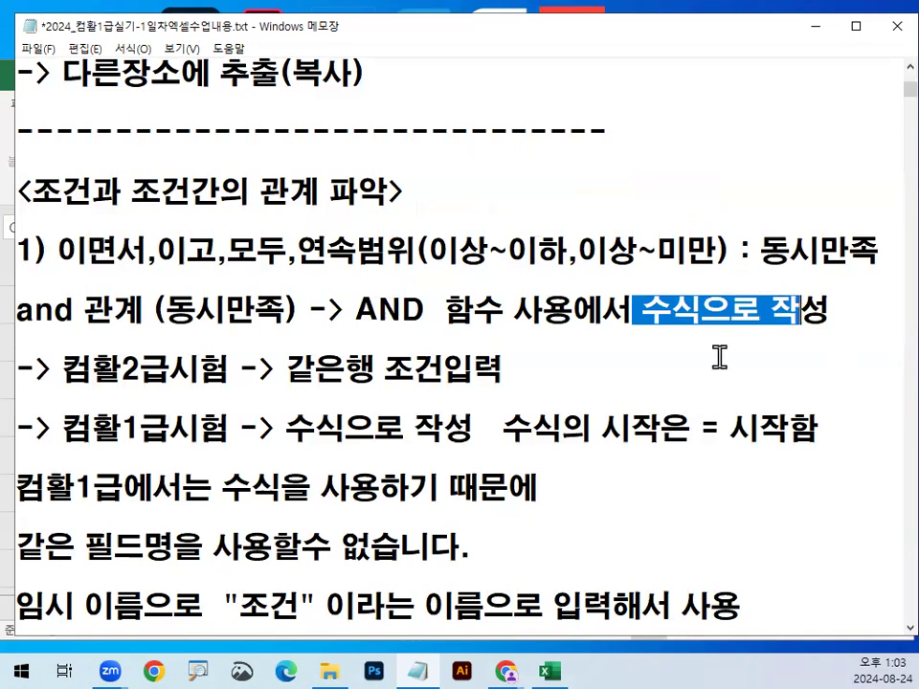
left_click(297, 406)
left_click_drag(92, 369, 230, 372)
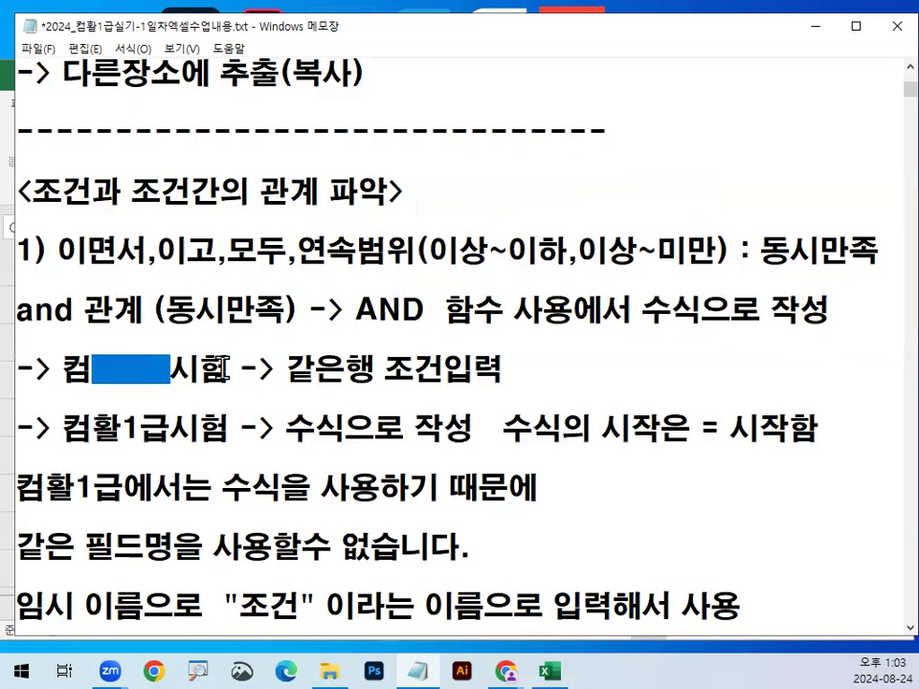
left_click_drag(285, 370, 515, 359)
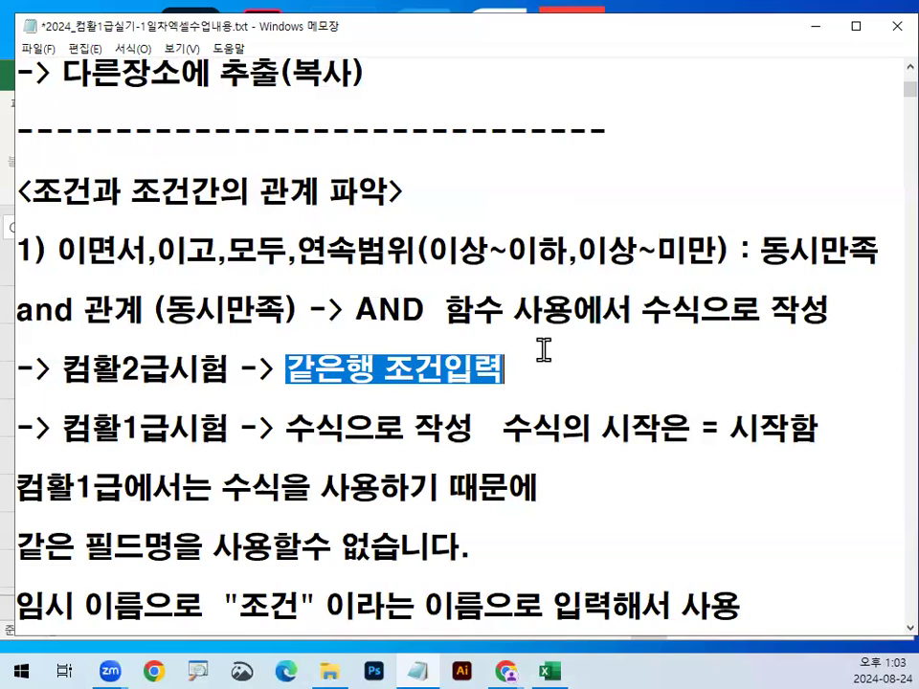
left_click_drag(285, 424, 463, 424)
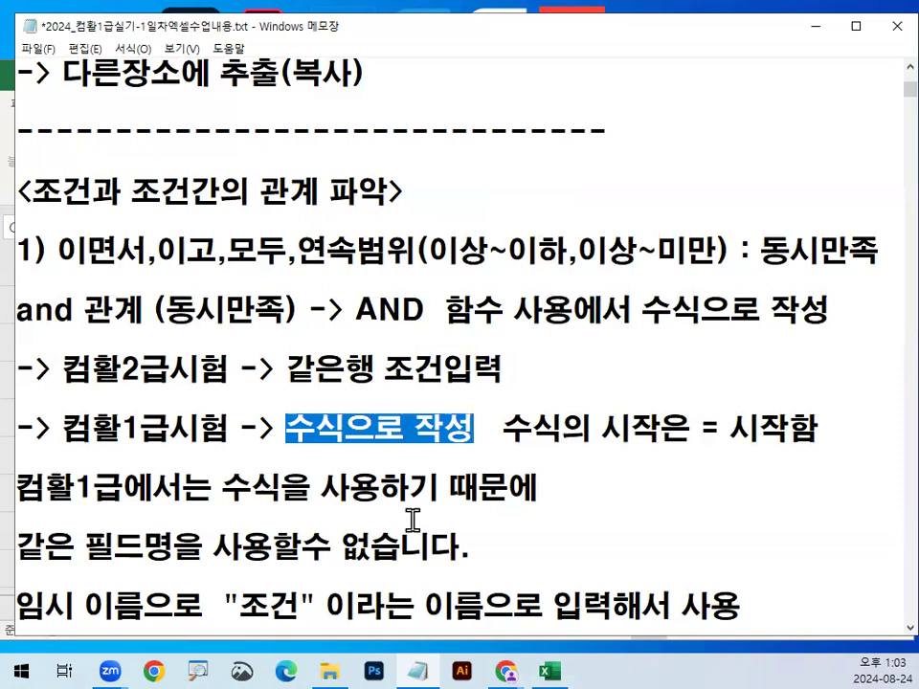
Step: Read the note on using formulas in 컴활1급, highlighting the line "같은 필드명을 사용할수 없습니다."
scroll(414, 507, "down", 1)
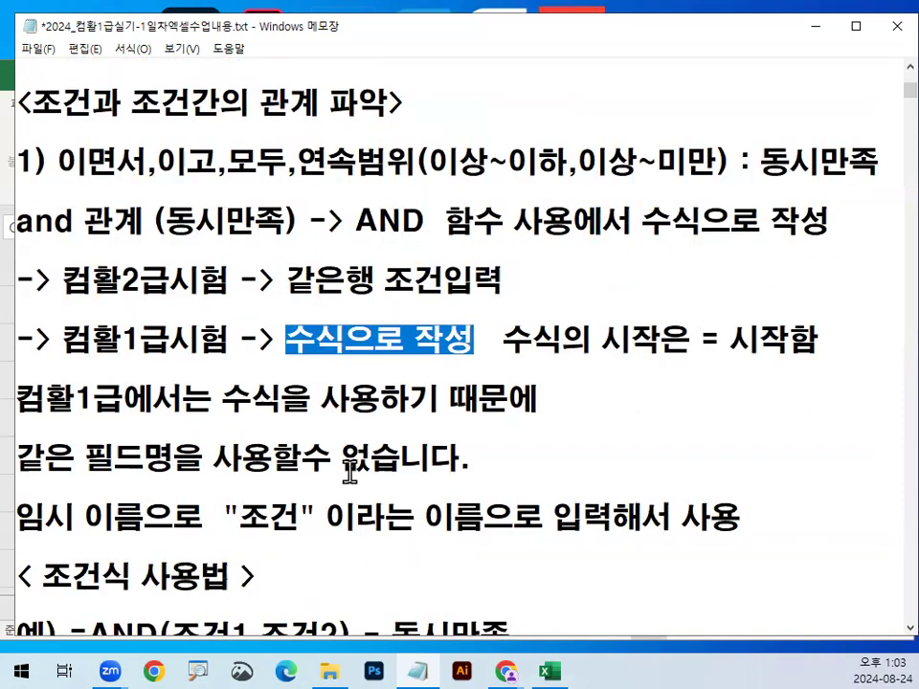
left_click_drag(222, 399, 312, 398)
left_click_drag(387, 392, 386, 390)
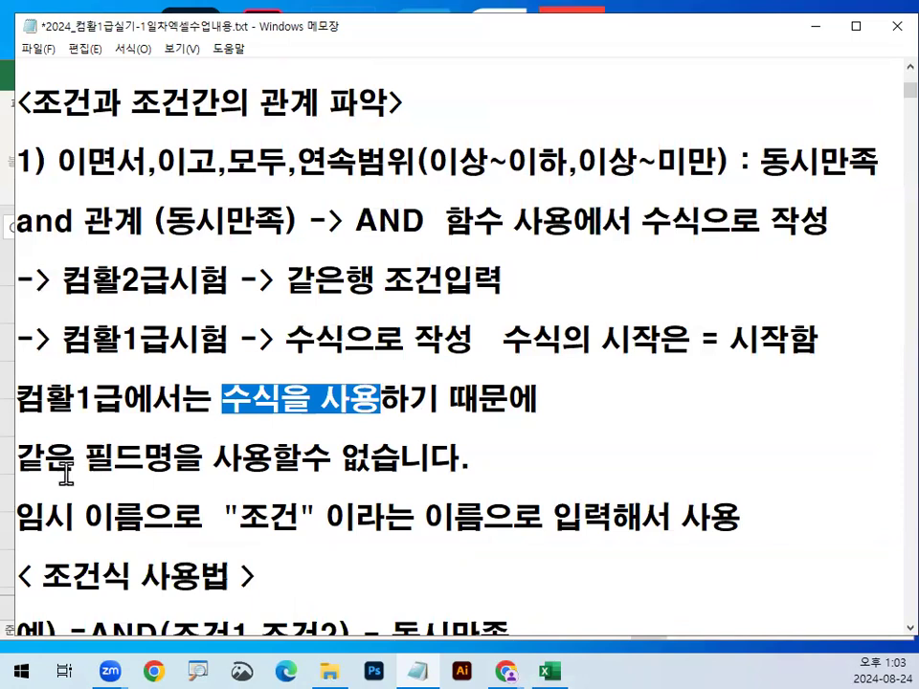
left_click(17, 456)
left_click_drag(123, 461, 175, 454)
left_click_drag(276, 456, 476, 438)
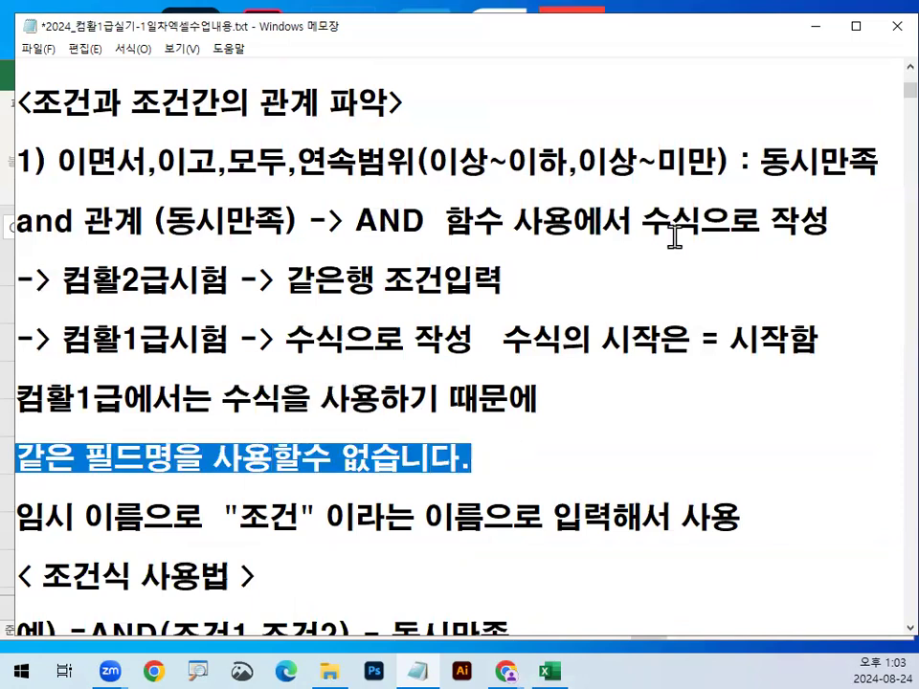
Step: Switch to the Excel workbook, check the 학과 header in C2, and inspect the blank criteria cells A30:A31 below the table
left_click(811, 26)
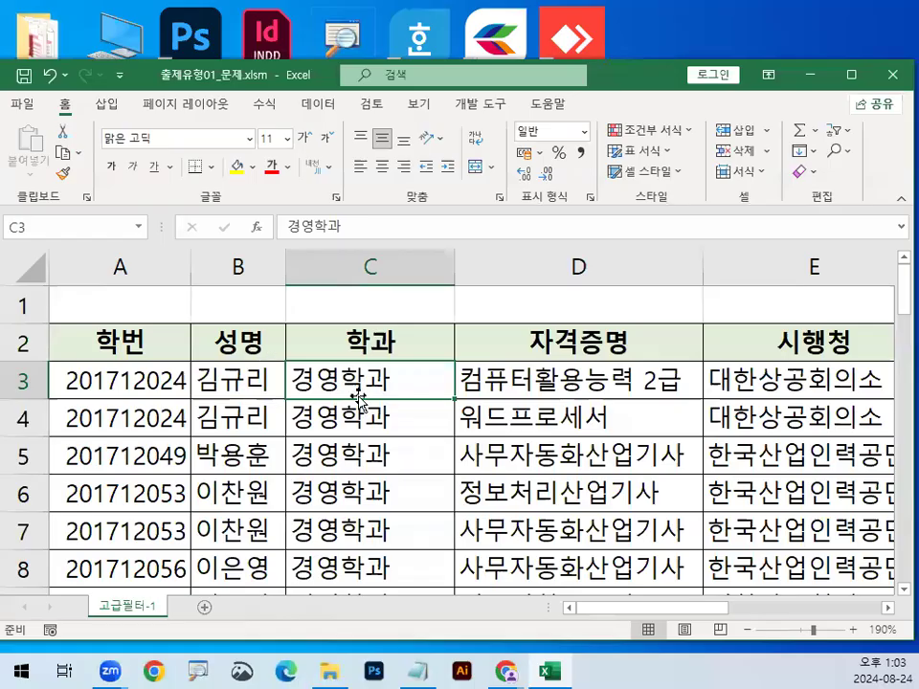
left_click(369, 341)
mouse_move(362, 368)
left_mouse_down()
mouse_move(331, 384)
mouse_move(364, 386)
mouse_move(361, 375)
left_mouse_up()
key("Escape")
scroll(383, 369, "down", 6)
scroll(383, 370, "down", 4)
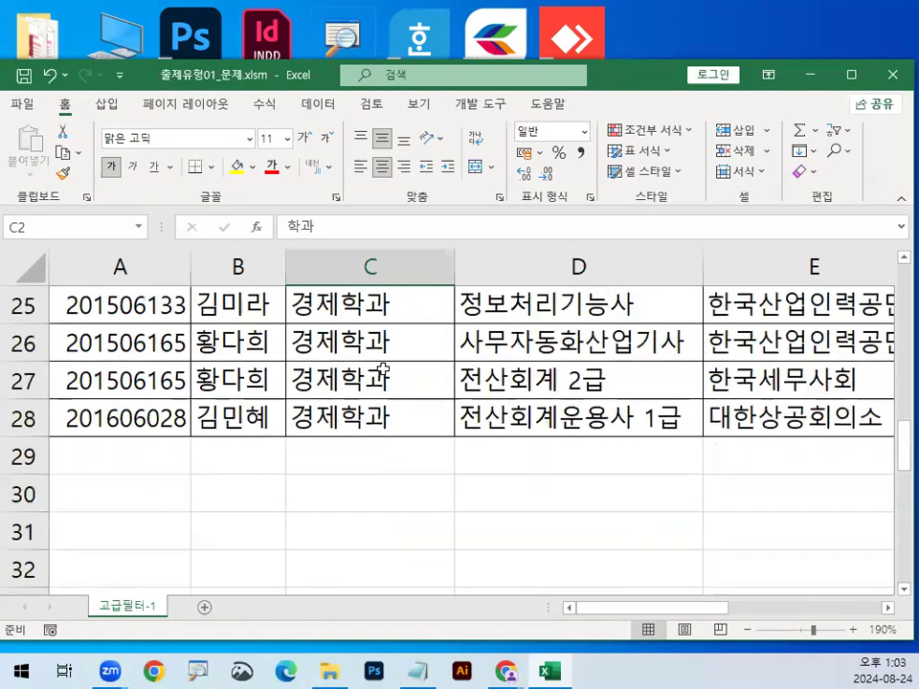
scroll(165, 378, "up", 1)
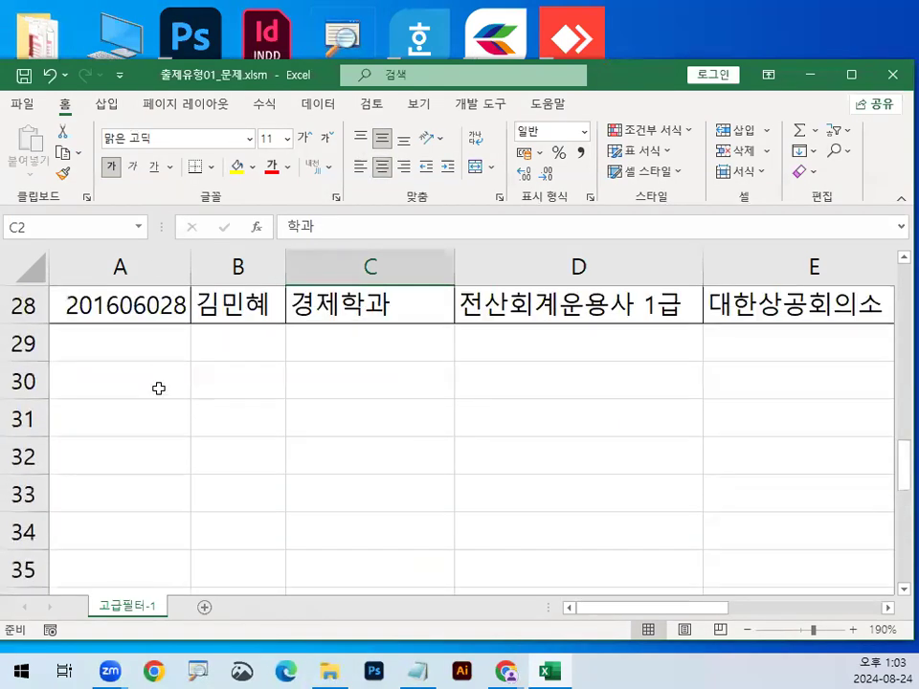
left_click(159, 373)
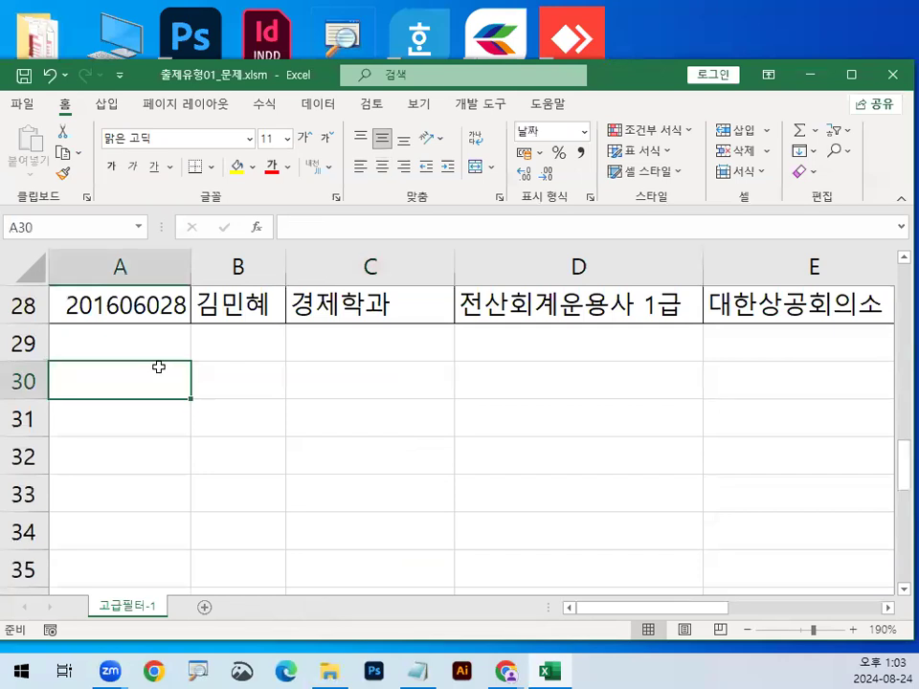
left_click_drag(145, 410, 145, 425)
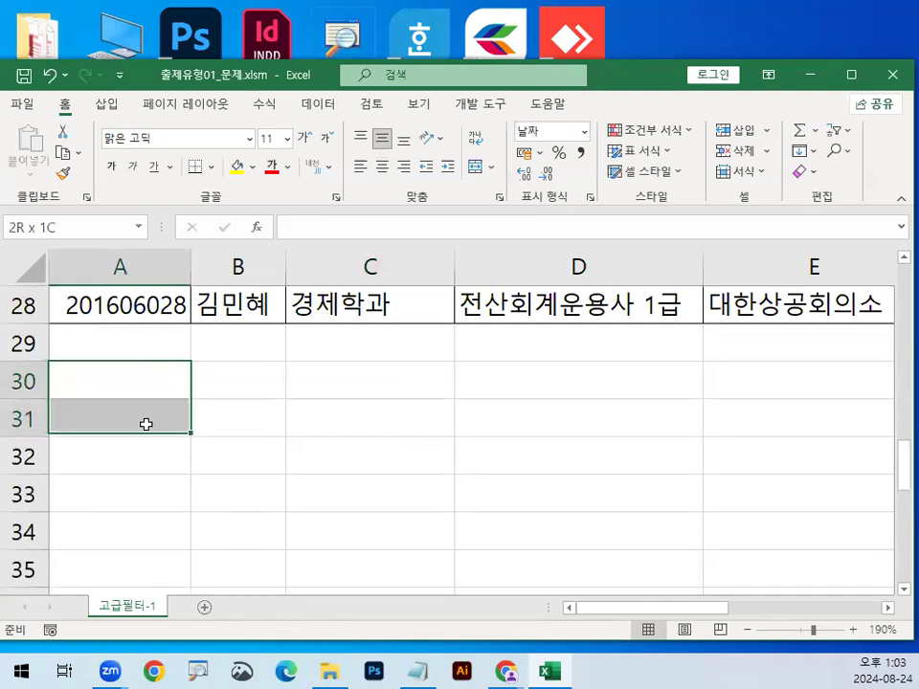
left_click(188, 391)
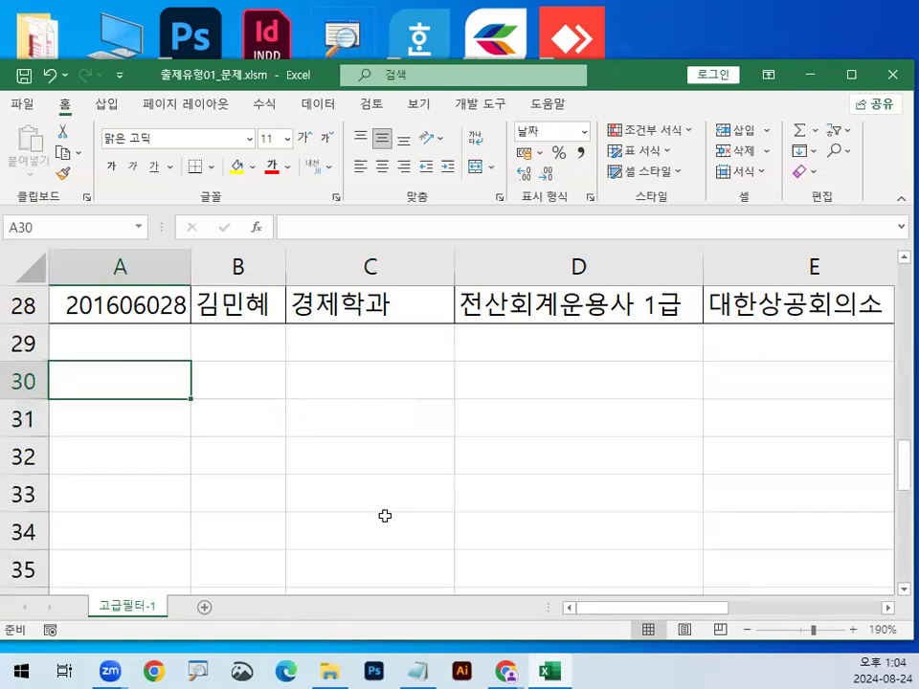
Step: Compare the 학과 and 시행청 field headers with their first data cells C3 and E3 in the table
scroll(384, 516, "up", 9)
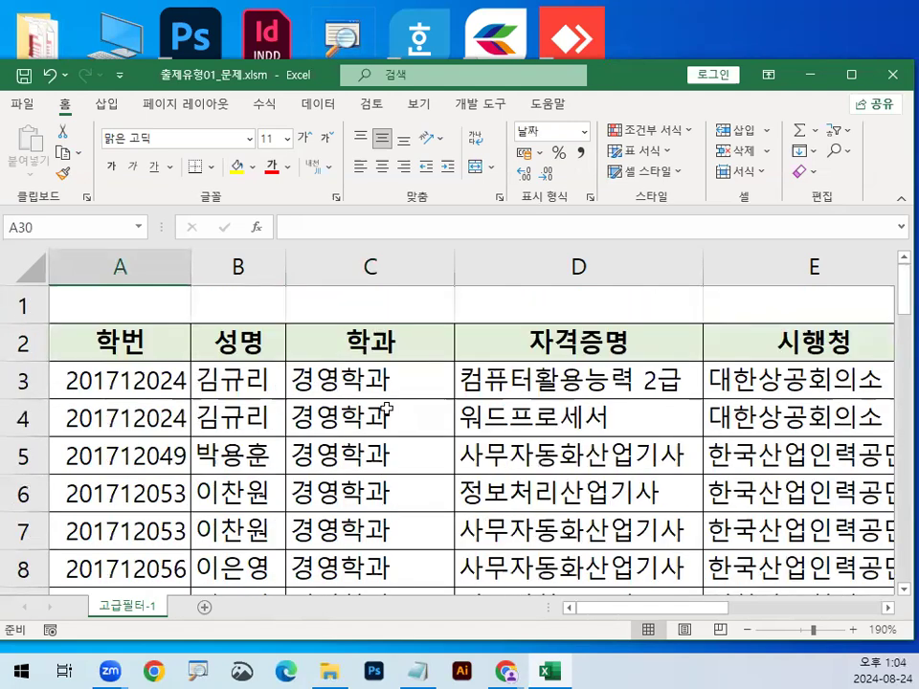
left_click(383, 351)
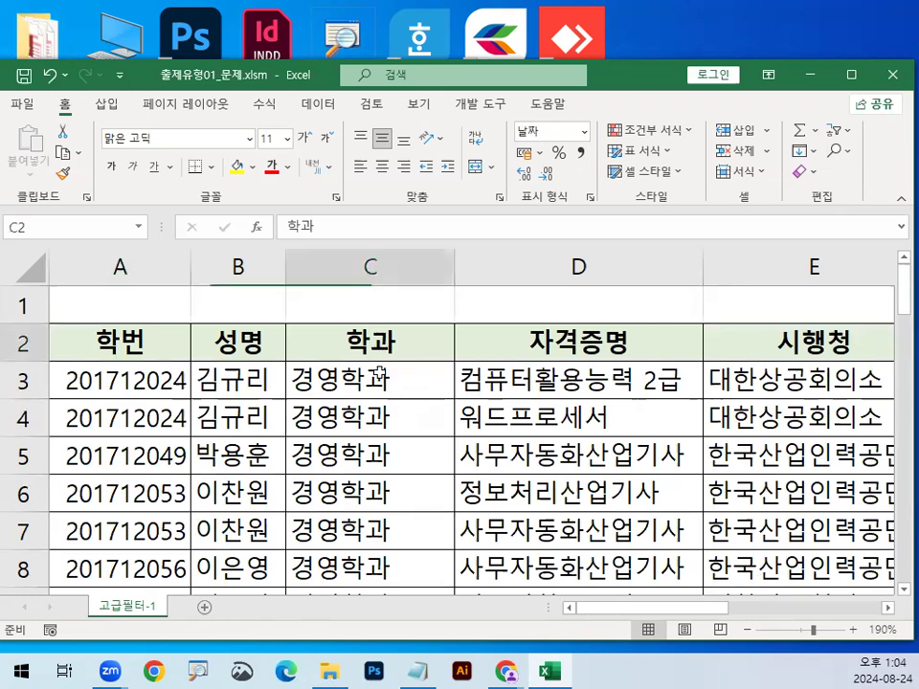
left_click(395, 393)
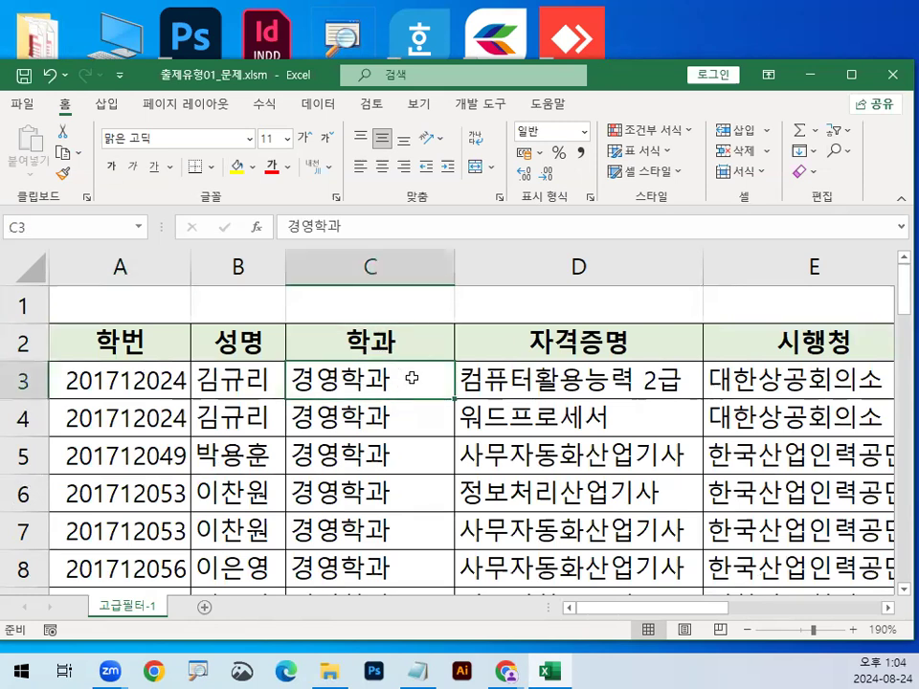
left_click(841, 340)
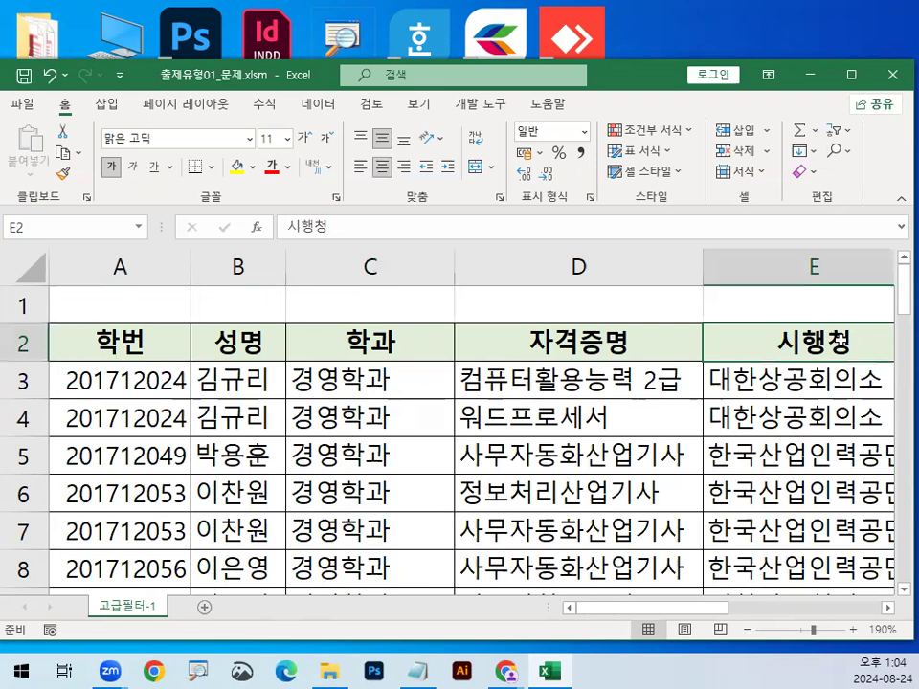
left_click(823, 388)
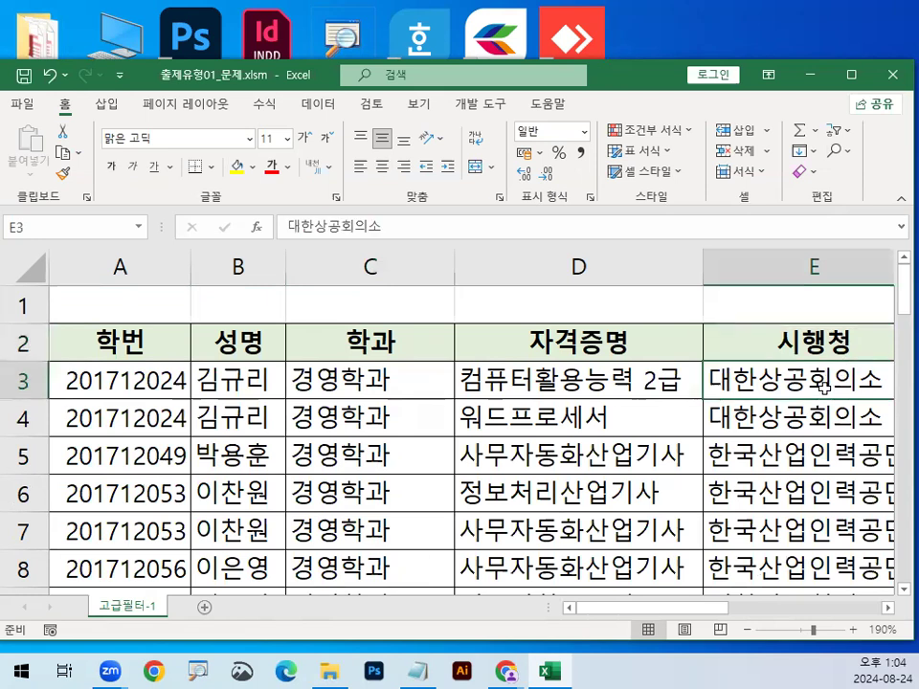
left_click(384, 367)
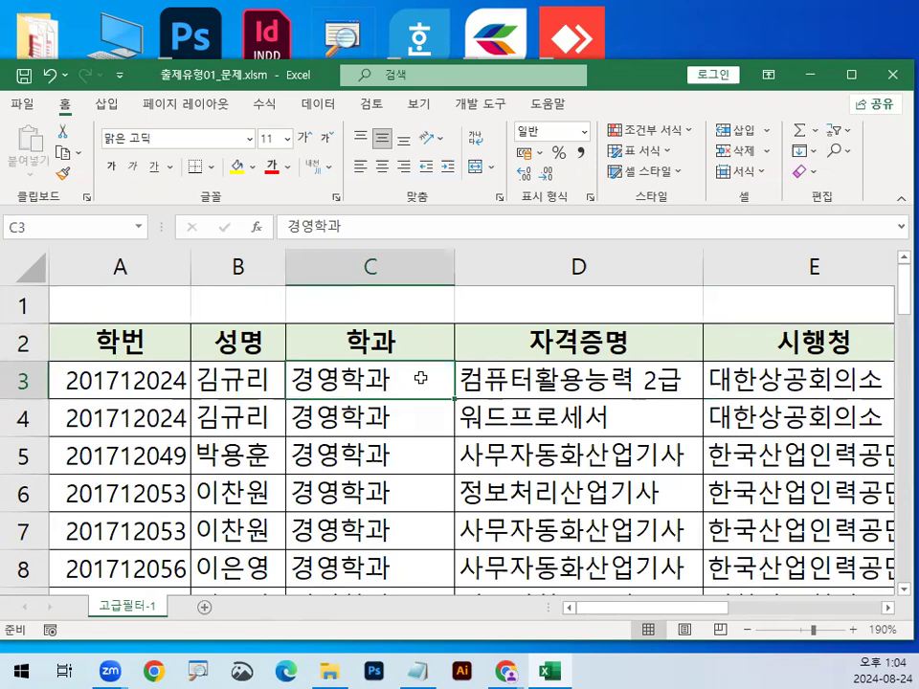
left_click(388, 344)
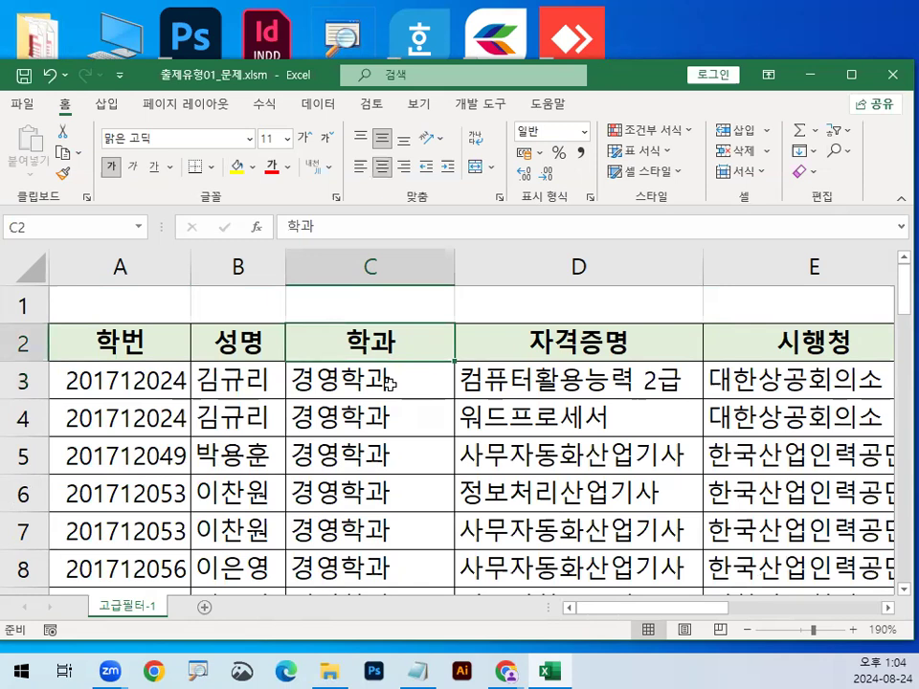
left_click(390, 384)
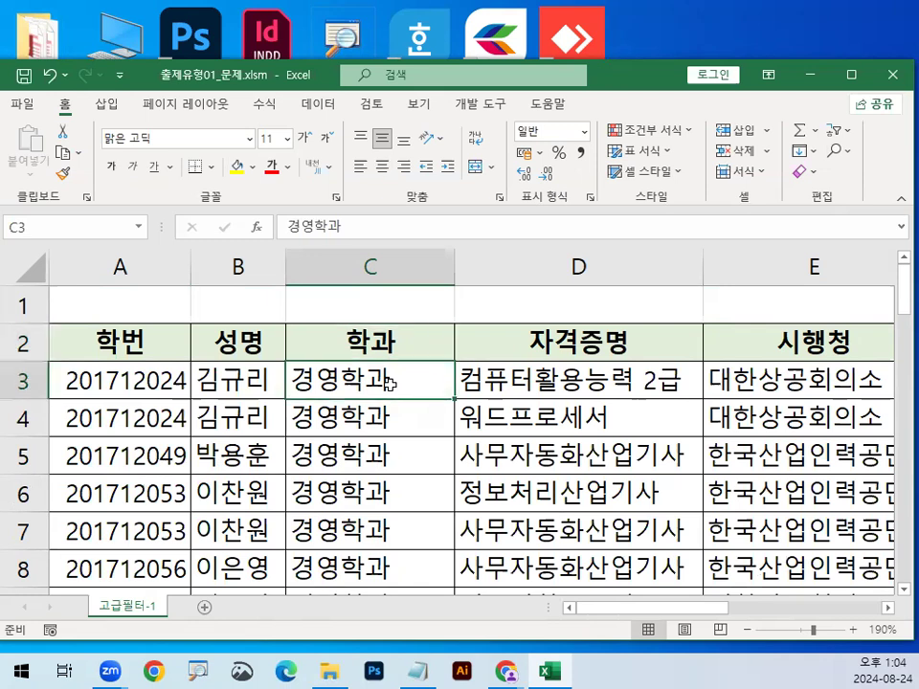
left_click(841, 351)
left_click(791, 384)
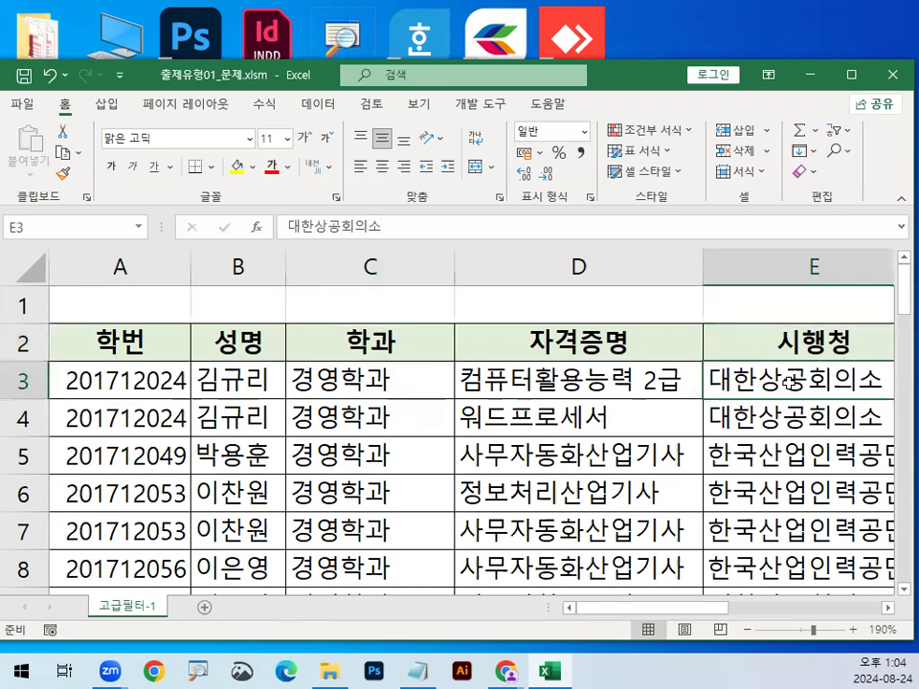
left_click(389, 389)
left_click(791, 381)
left_click(392, 379)
left_click(772, 378)
Step: Examine the first record and the 학과 values in C3 to C6, then look through the table's remaining rows
left_click_drag(104, 379, 315, 381)
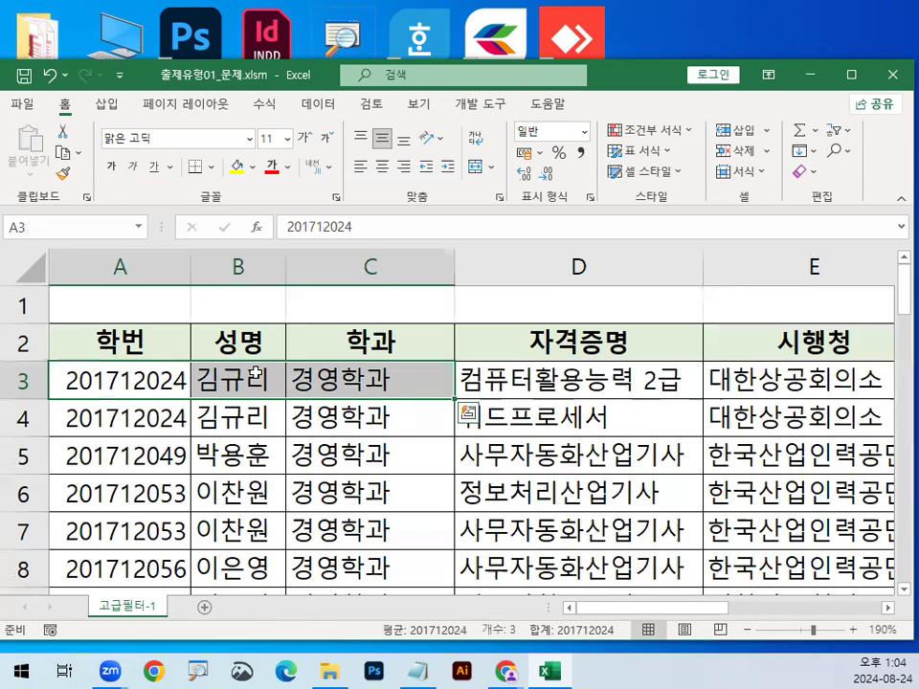
left_click(378, 378)
left_click(369, 421)
left_click(370, 461)
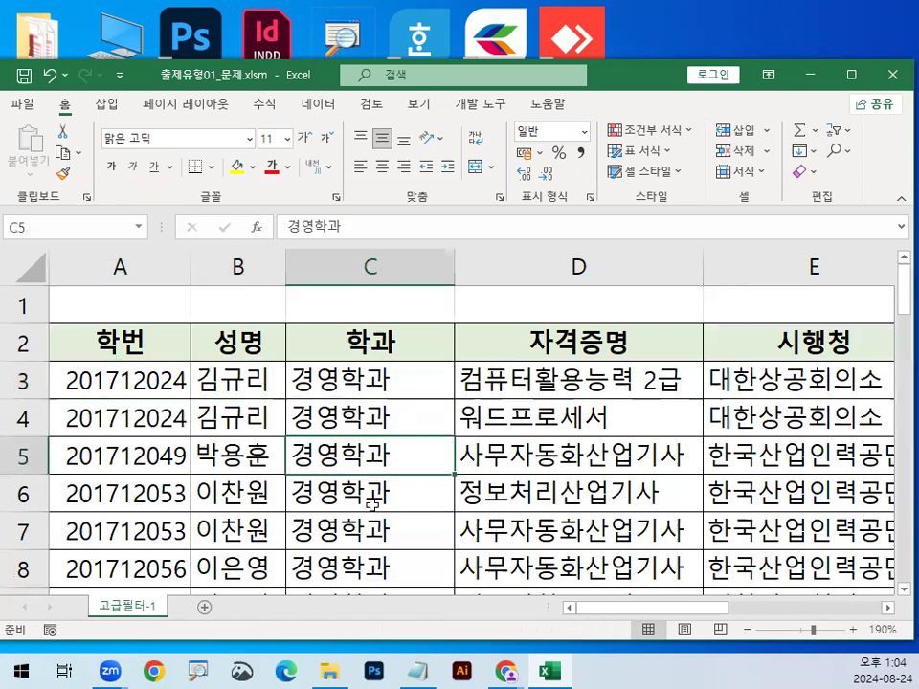
left_click(371, 500)
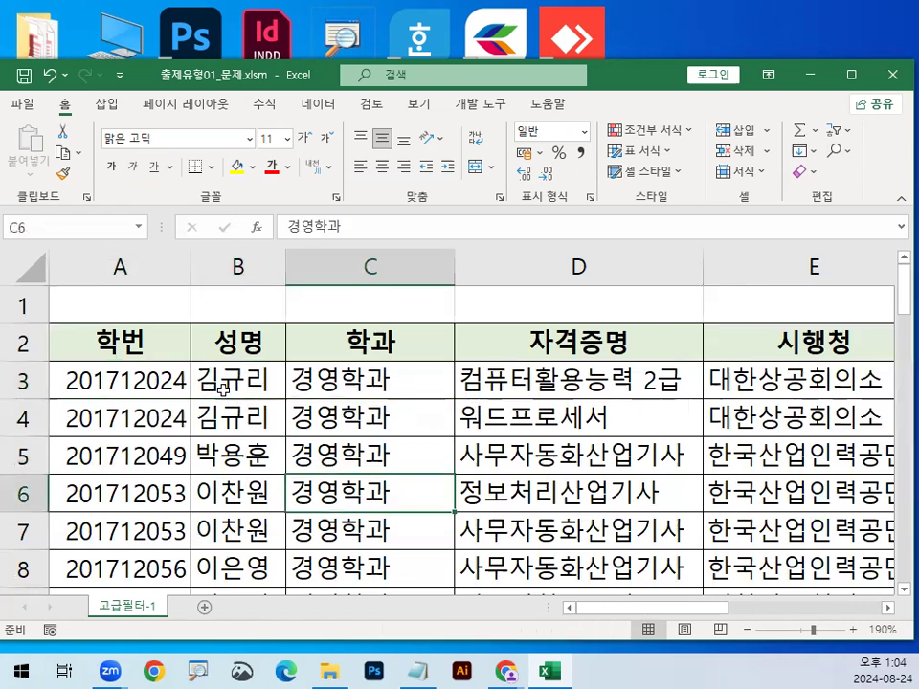
scroll(251, 472, "down", 2)
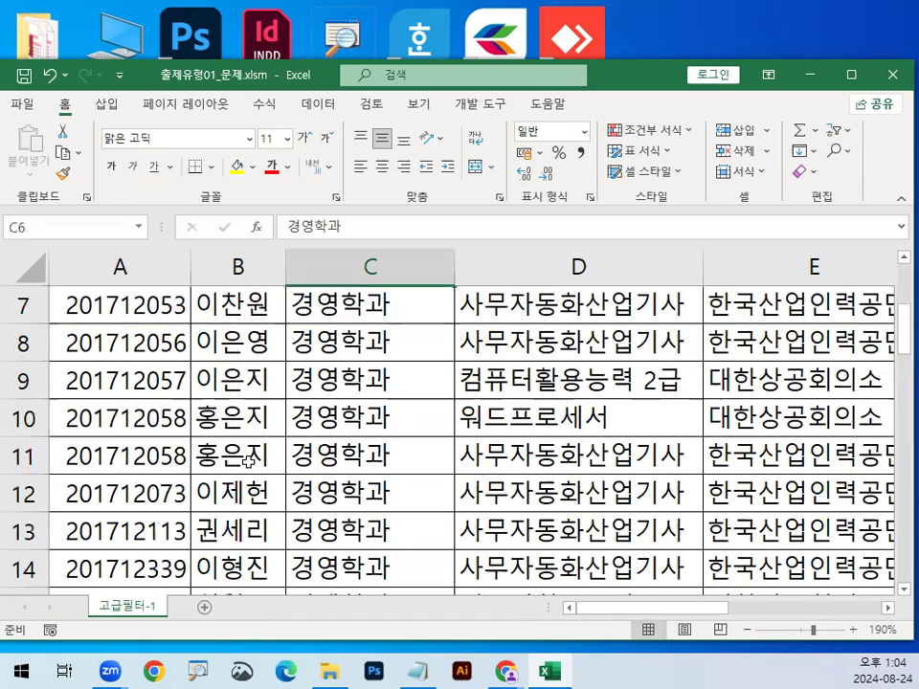
scroll(248, 459, "down", 4)
scroll(245, 459, "up", 4)
scroll(245, 460, "up", 2)
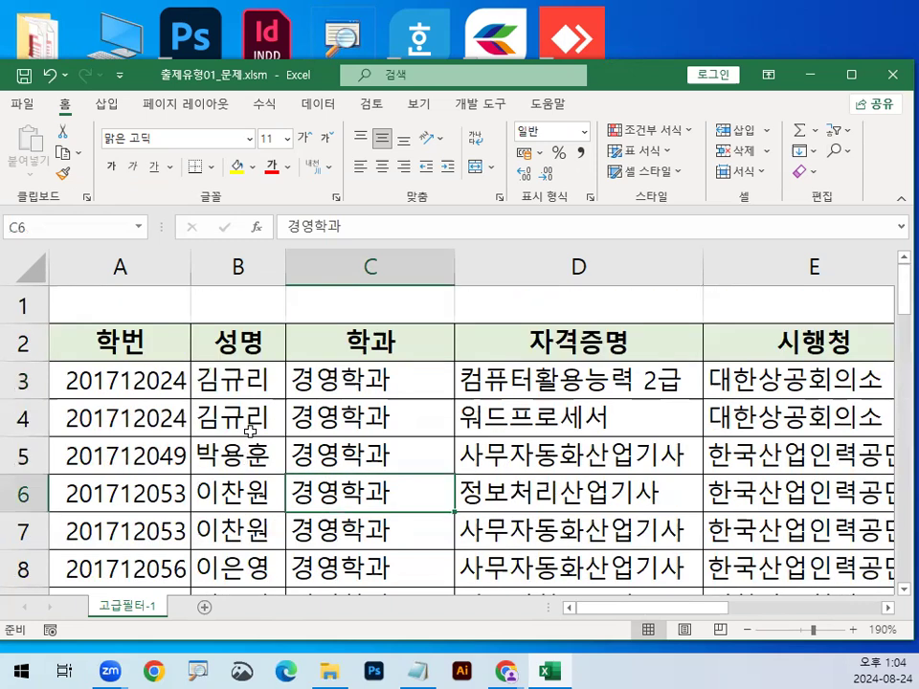
scroll(247, 435, "down", 5)
scroll(247, 434, "up", 5)
Step: Enter the task sentence "학과가 경영학과 이면서 시행청이 대한상공회의소인 자료만 표시" in cell A30 below the table
scroll(246, 433, "down", 9)
left_click(125, 379)
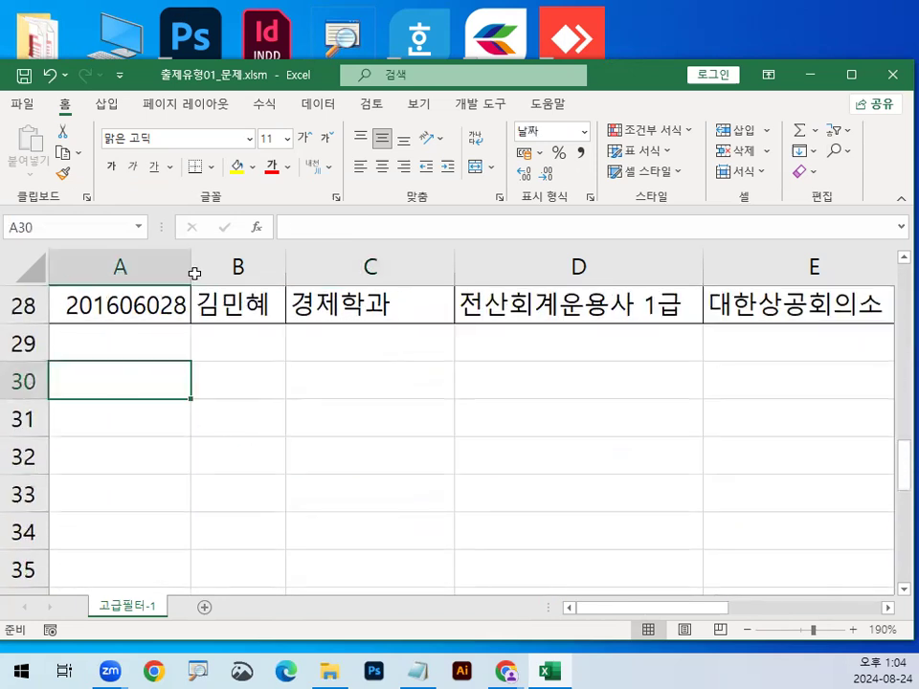
type("GK")
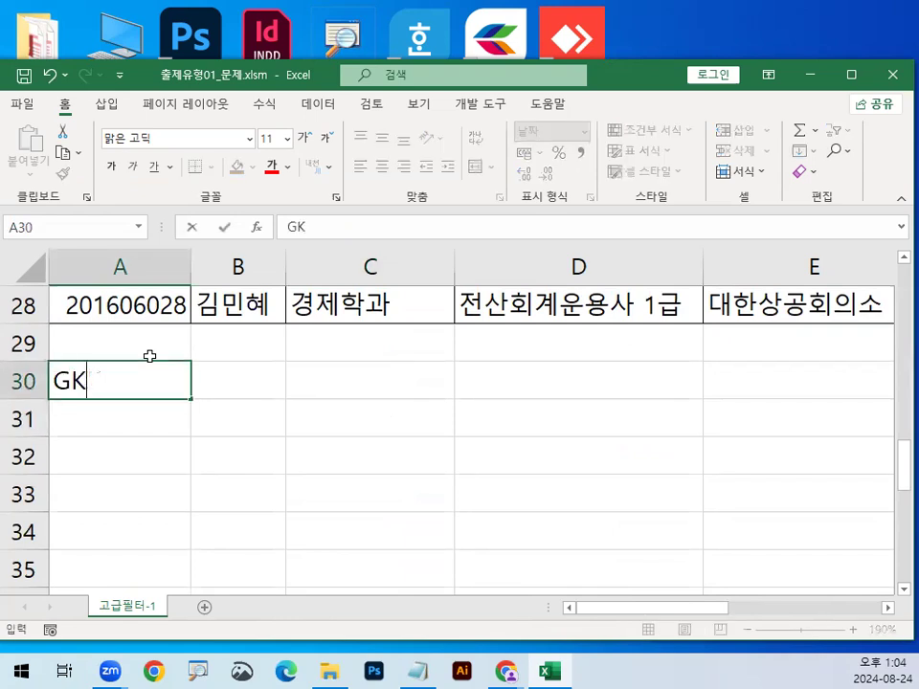
type("하ㅣ")
key("BackSpace")
key("BackSpace")
type("하ㅣ")
key("BackSpace")
key("BackSpace")
type("학과")
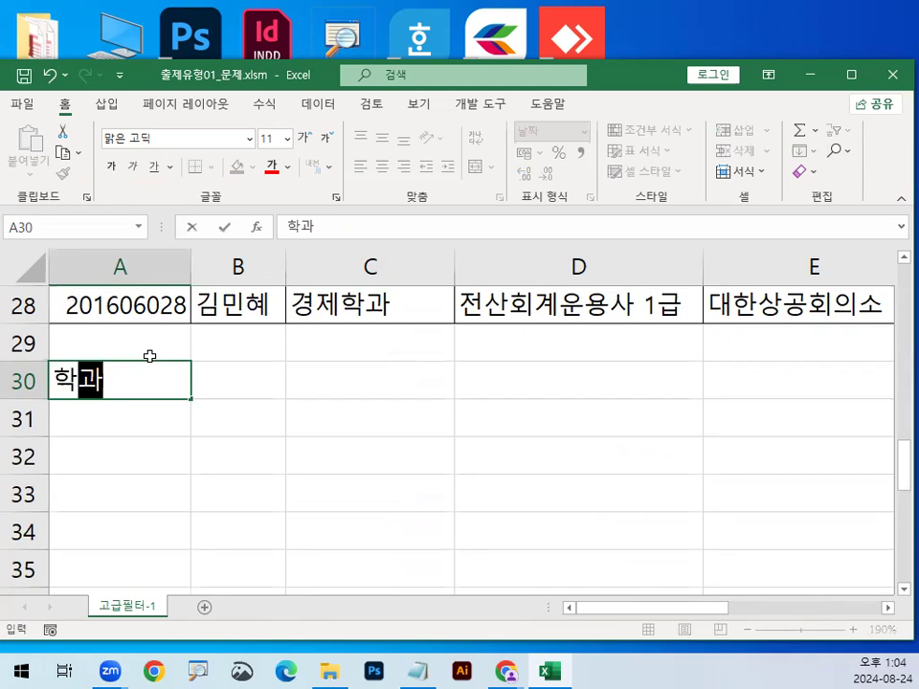
type("가 겨ㅇ영ㅎ")
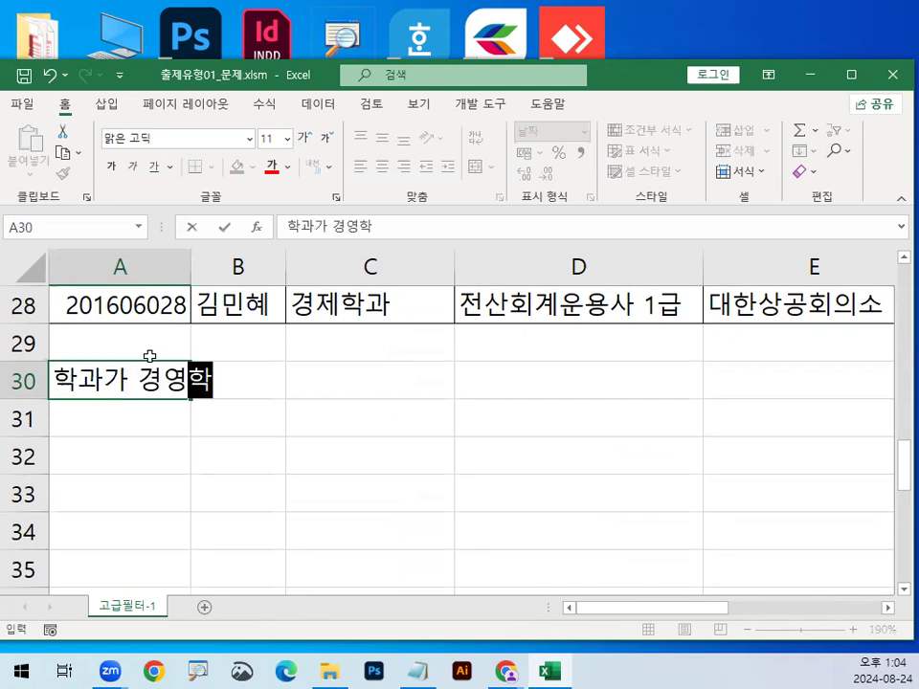
type("과 이면서")
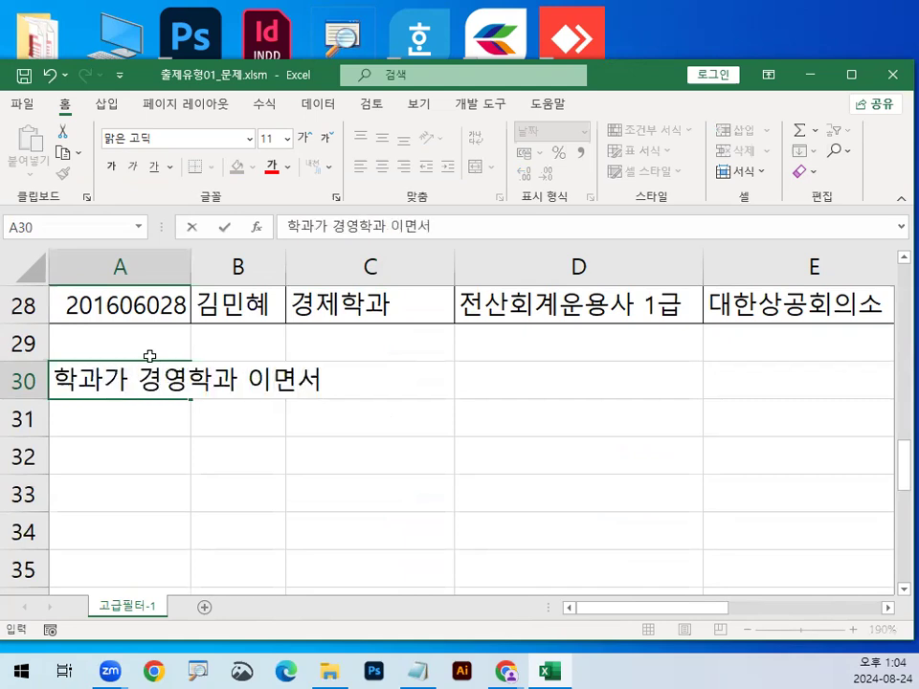
type(" ㅅ행청이 ")
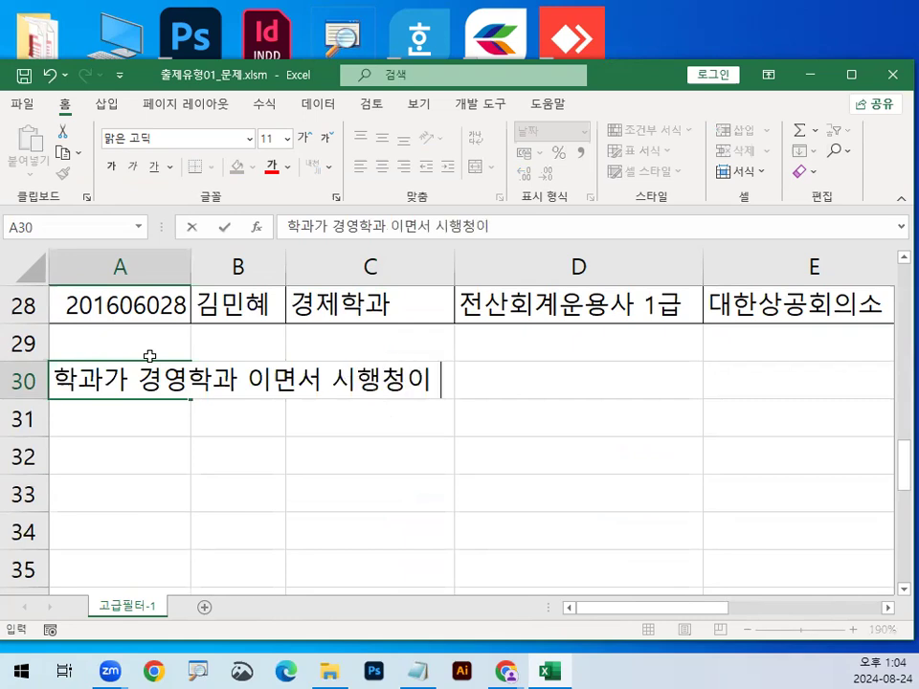
type("대한상공ㅇ")
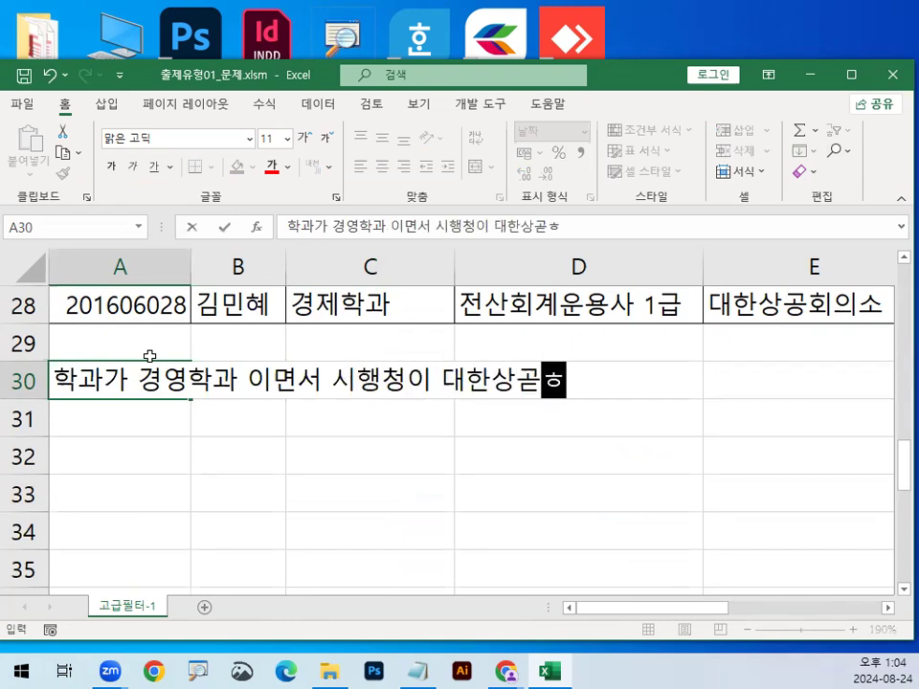
type("ㅗㅣ")
key("BackSpace")
key("BackSpace")
key("BackSpace")
type("회이쇠")
key("BackSpace")
key("BackSpace")
key("BackSpace")
key("BackSpace")
type("ㅇㅗ인 ")
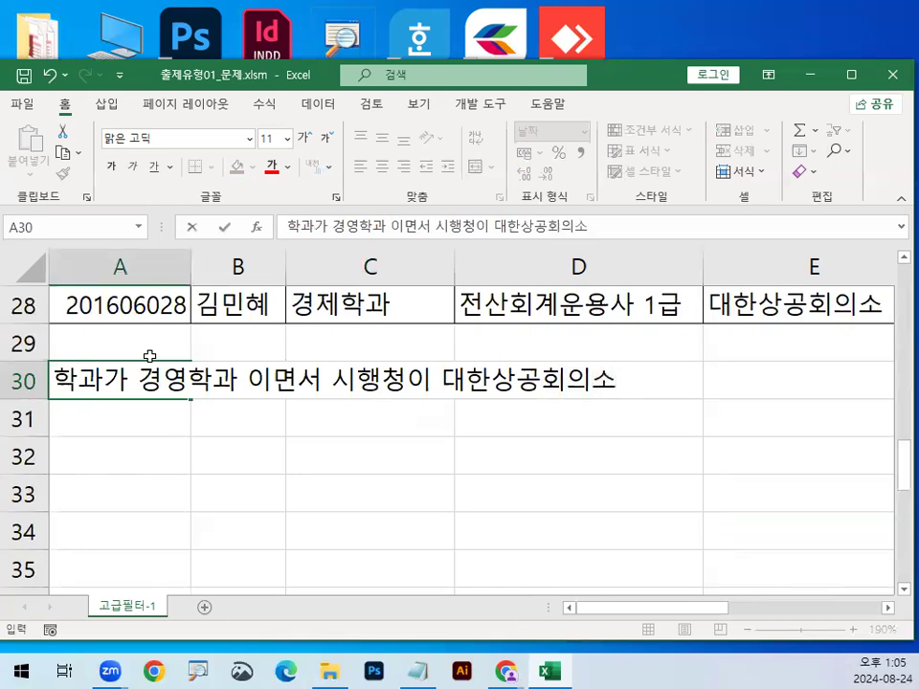
type("자료만 표시")
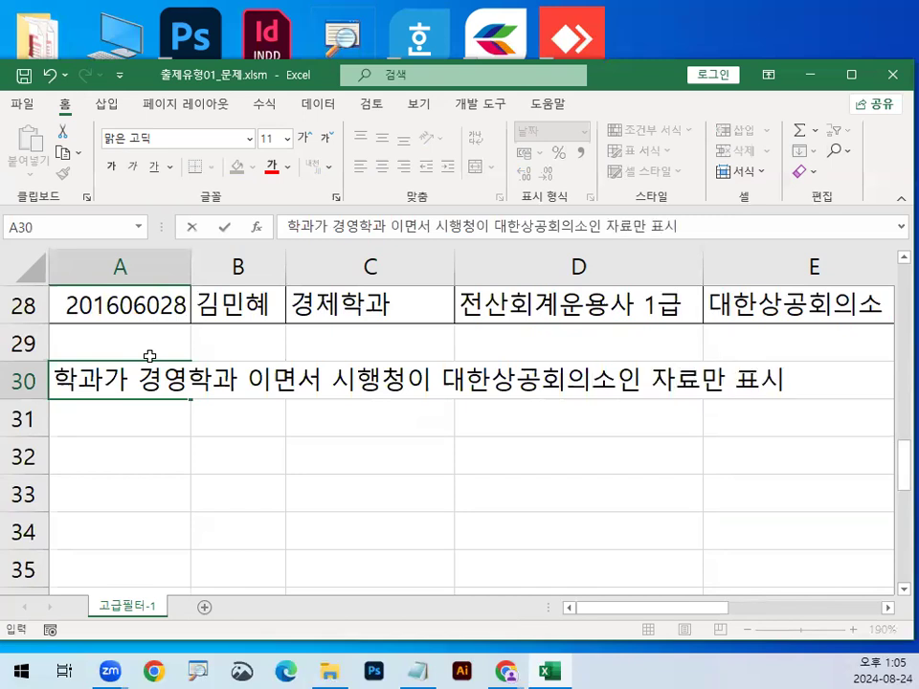
key("Return")
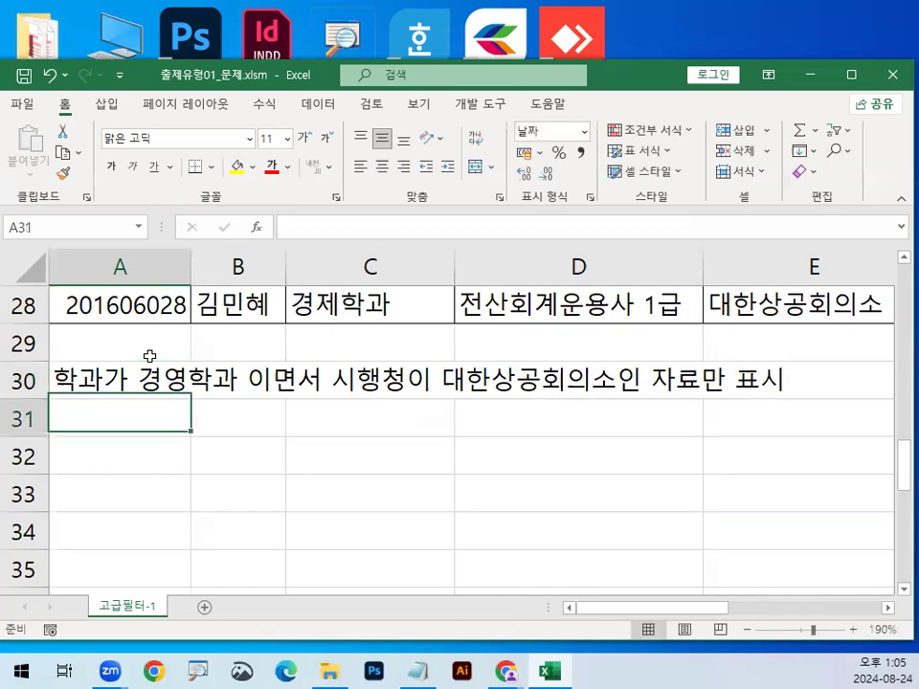
Step: Enter the criteria range note "조건 : A33:B34 영역에 입력" in cell A31
type("조건으")
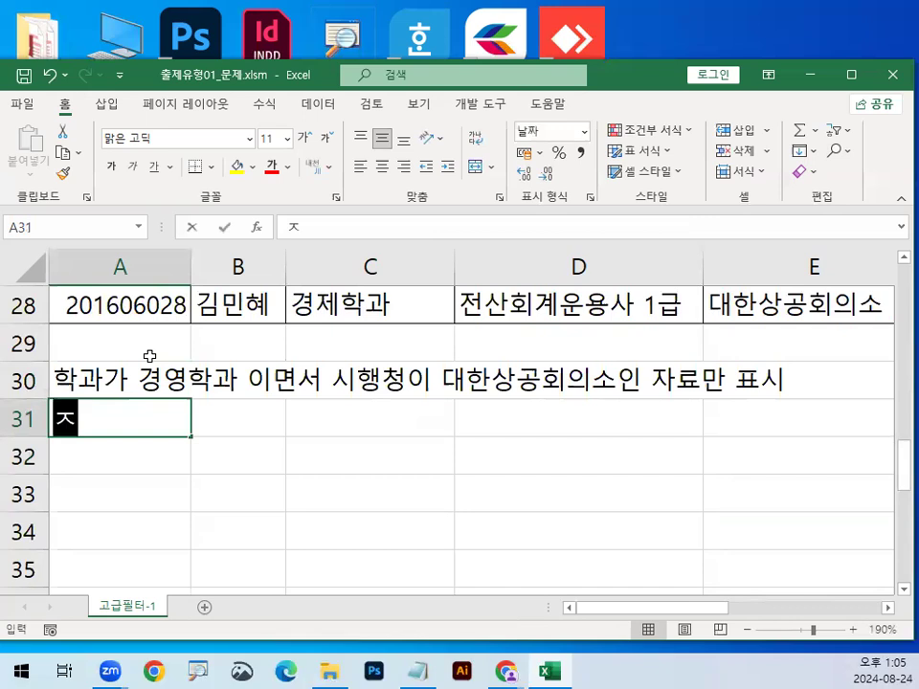
type(" :")
key("BackSpace")
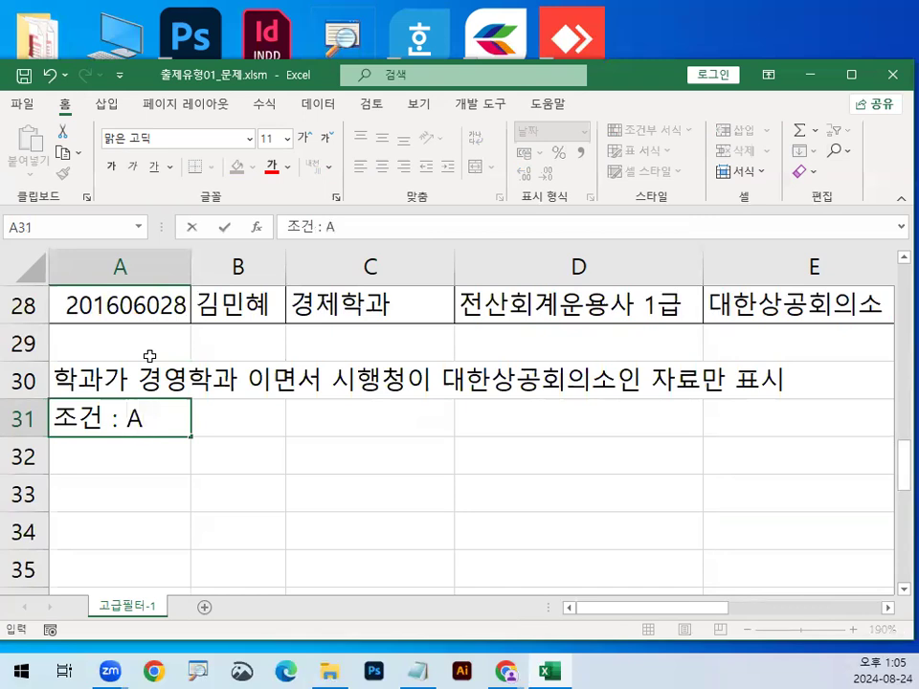
type("A33:B34")
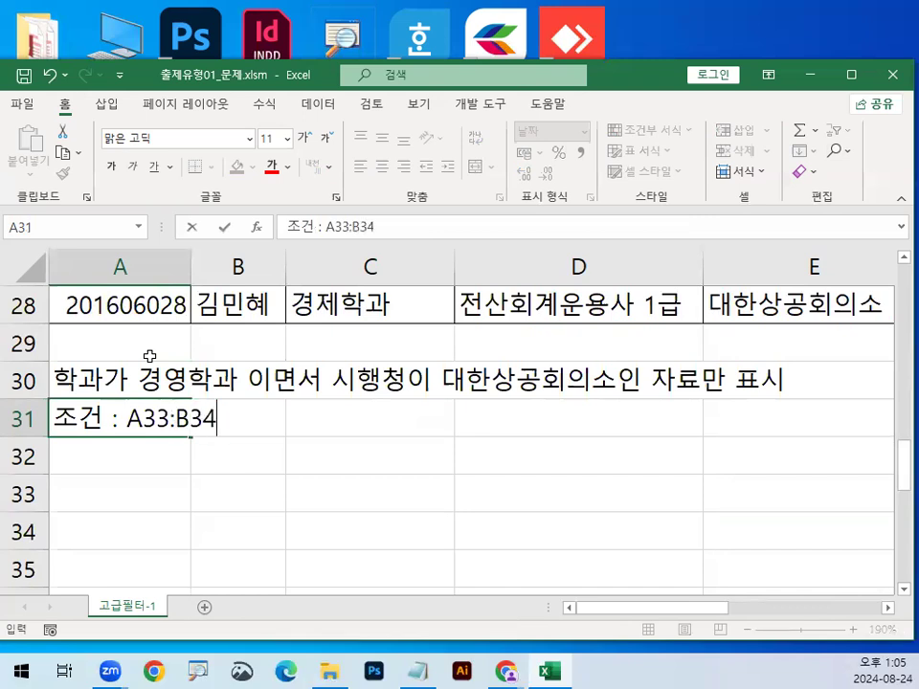
type("  영역에 입ㄹ")
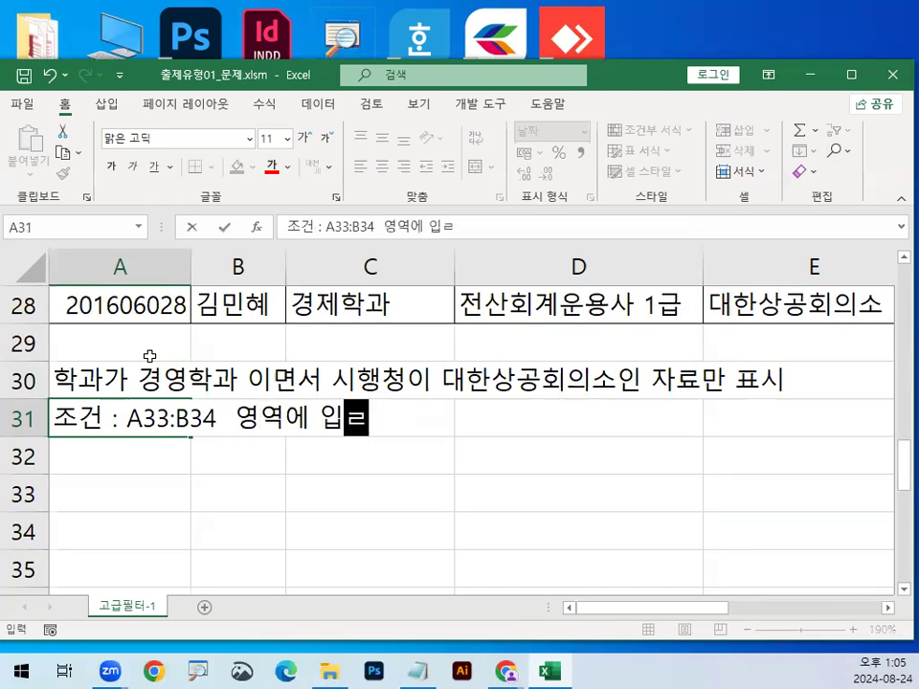
type("ㅕㄱ")
key("Return")
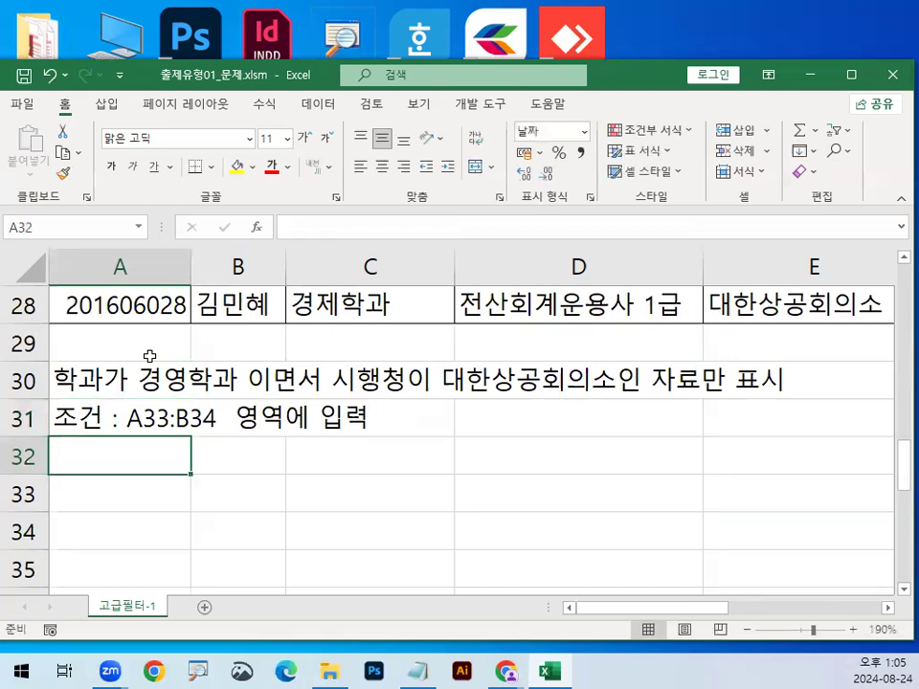
Step: Enter the output location note "결과 : A36" in cell A32
type("갸ㅕ")
key("Escape")
key("Escape")
type("ㄱㅕ")
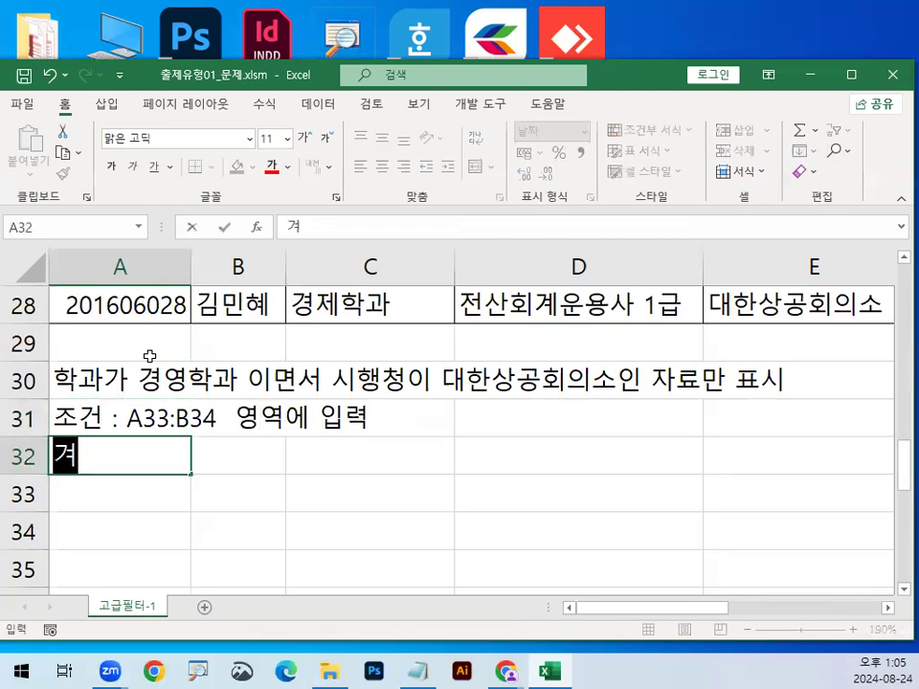
type("ㄹㄱㅓㅢ")
key("BackSpace")
key("BackSpace")
type("ㄱㅗㅏ ")
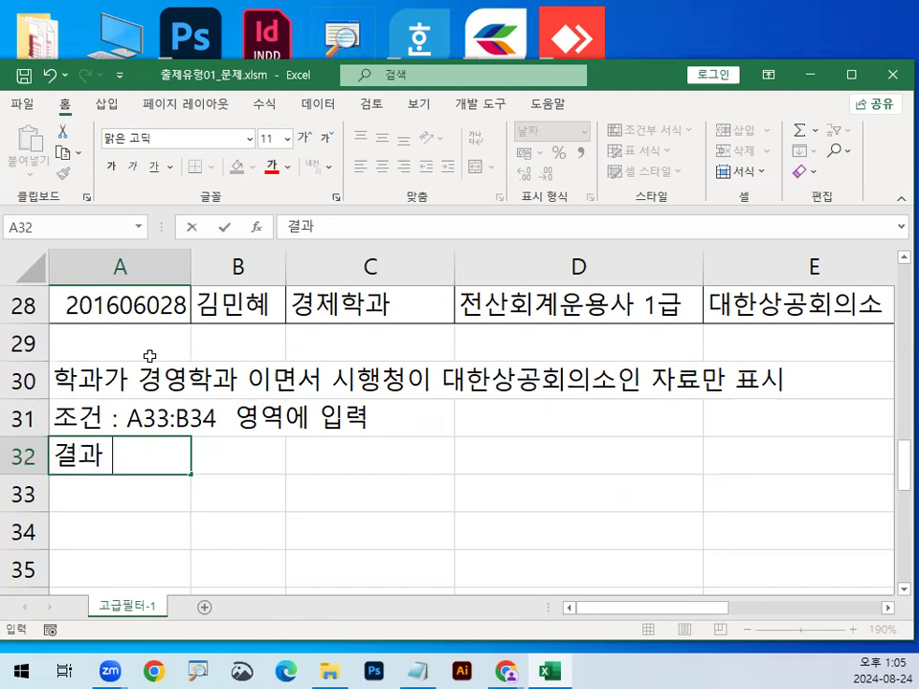
type(": A36")
key("Return")
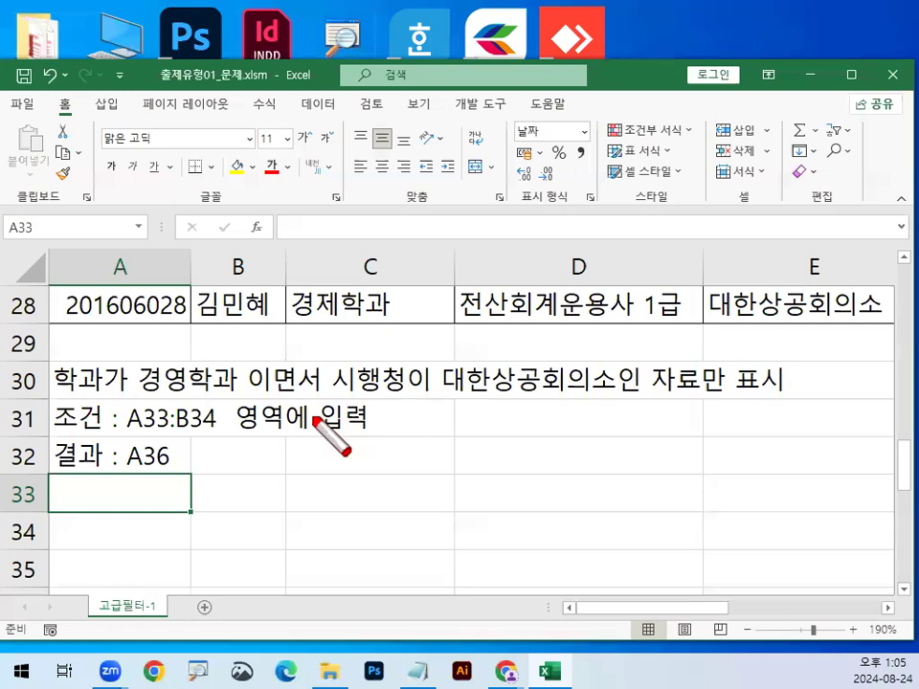
Step: Circle 학과 and 시행청 in the A30 sentence, mark the criteria range in A31, and clear the pen marks
mouse_move(98, 385)
left_mouse_down()
mouse_move(53, 386)
mouse_move(110, 359)
mouse_move(113, 374)
left_mouse_up()
mouse_move(402, 392)
left_mouse_down()
mouse_move(334, 384)
mouse_move(404, 372)
mouse_move(402, 383)
left_mouse_up()
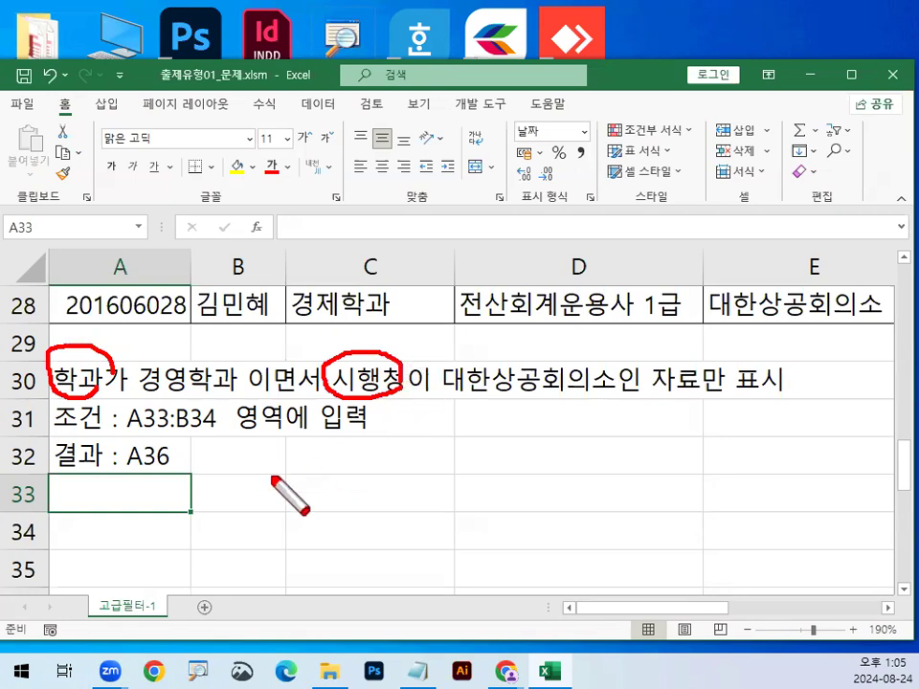
left_click_drag(56, 436, 182, 432)
left_click_drag(141, 397, 182, 363)
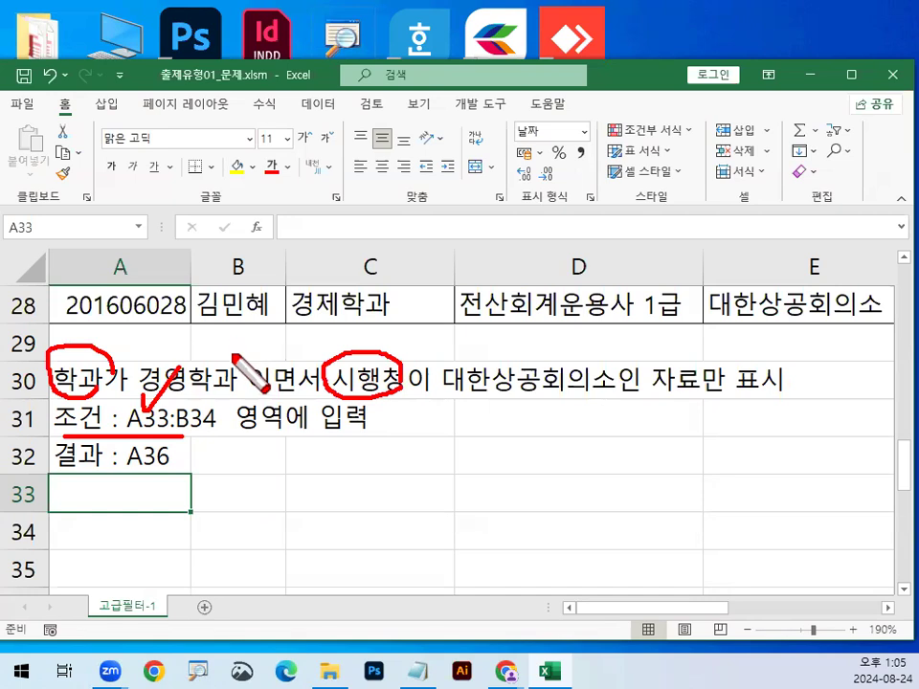
mouse_move(50, 385)
left_mouse_down()
mouse_move(109, 356)
mouse_move(117, 375)
left_mouse_up()
key("e")
Step: Circle the condition values 경영학과 and 대한상공회의소 in the A30 sentence, tick 학과, and stop annotating
mouse_move(192, 356)
left_mouse_down()
mouse_move(153, 370)
mouse_move(218, 387)
left_mouse_up()
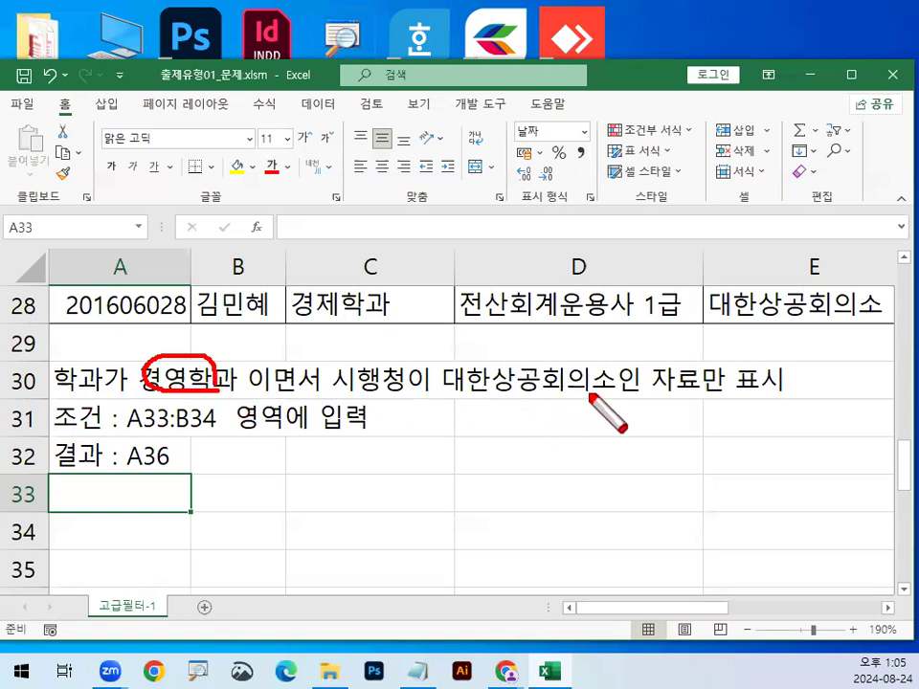
left_click_drag(618, 388, 476, 379)
left_click_drag(530, 351, 593, 381)
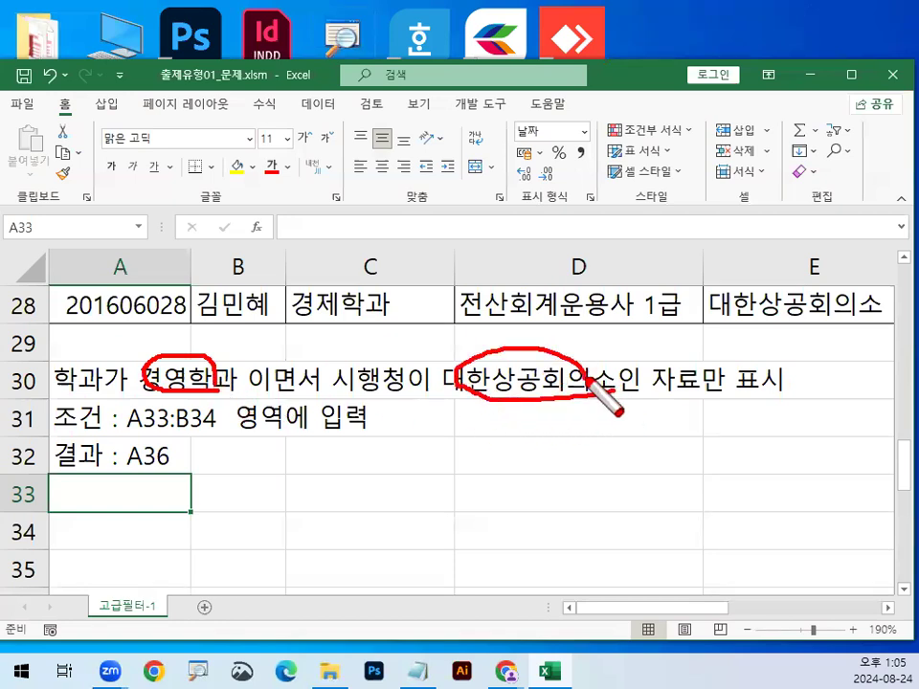
mouse_move(50, 370)
left_mouse_down()
mouse_move(55, 381)
mouse_move(132, 287)
left_mouse_up()
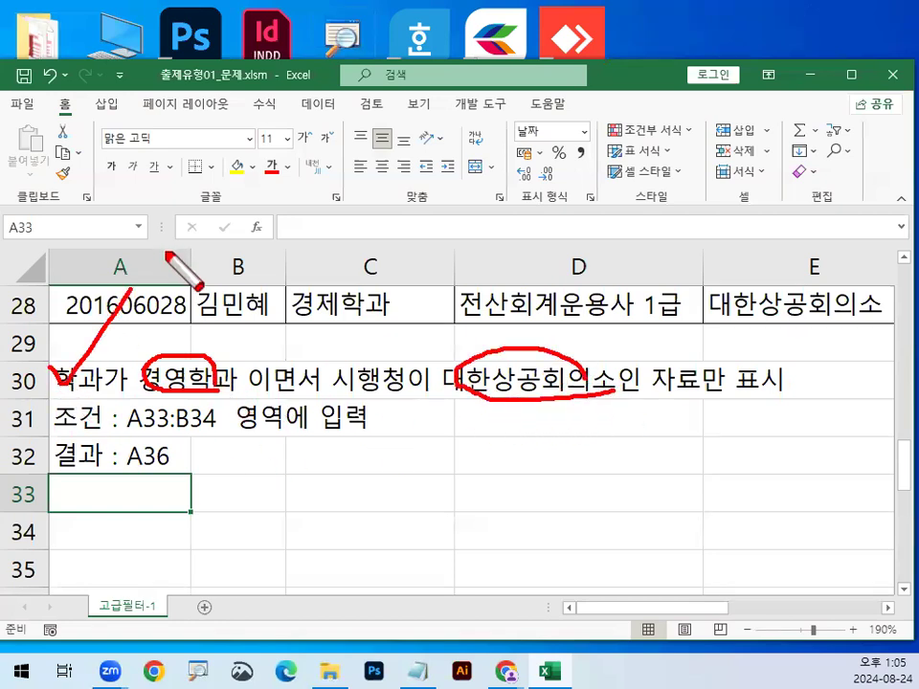
key("Escape")
Step: Examine the table's field headers in row 2 from 학번 to 자격증명, checking the 학과 and 자격증명 headers individually
scroll(264, 497, "up", 2)
scroll(264, 497, "up", 7)
left_click(119, 341)
left_click_drag(629, 342, 667, 342)
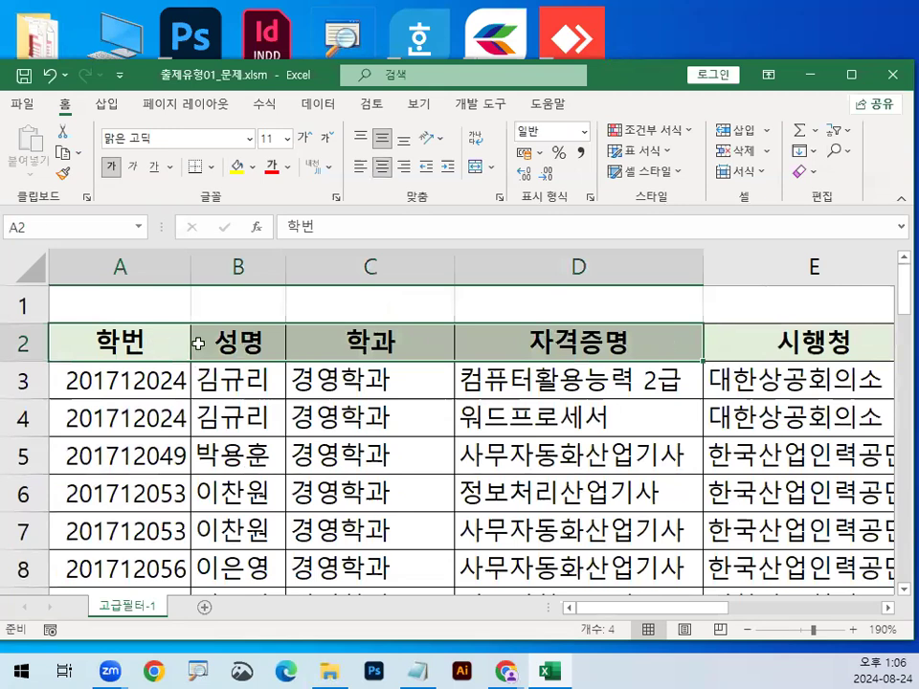
left_click(198, 342)
left_click(364, 337)
left_click(573, 328)
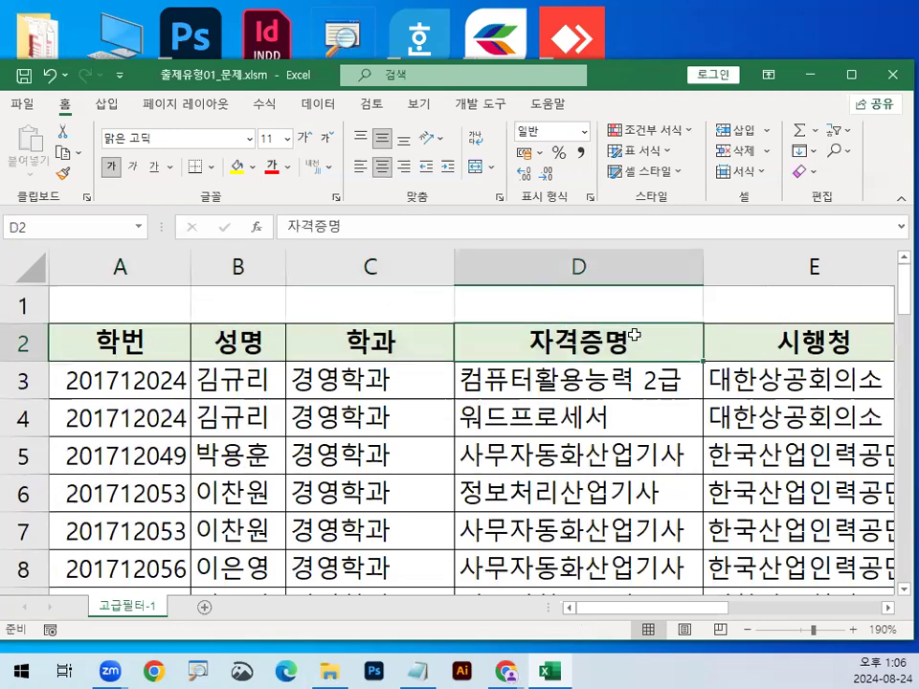
Step: Mark the 학과 and 시행청 headers and tick matching values in C3, C4 and E3 with the pen, and clear the marks
mouse_move(390, 321)
left_mouse_down()
mouse_move(397, 339)
mouse_move(348, 324)
mouse_move(405, 228)
left_mouse_up()
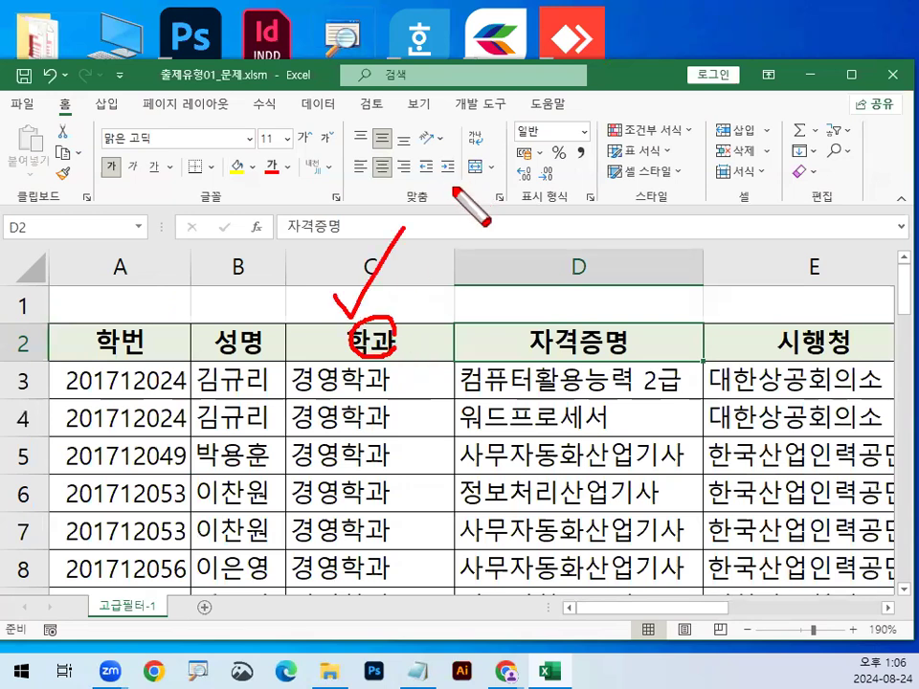
left_click_drag(315, 374, 348, 338)
mouse_move(319, 411)
left_mouse_down()
mouse_move(323, 422)
mouse_move(334, 408)
left_mouse_up()
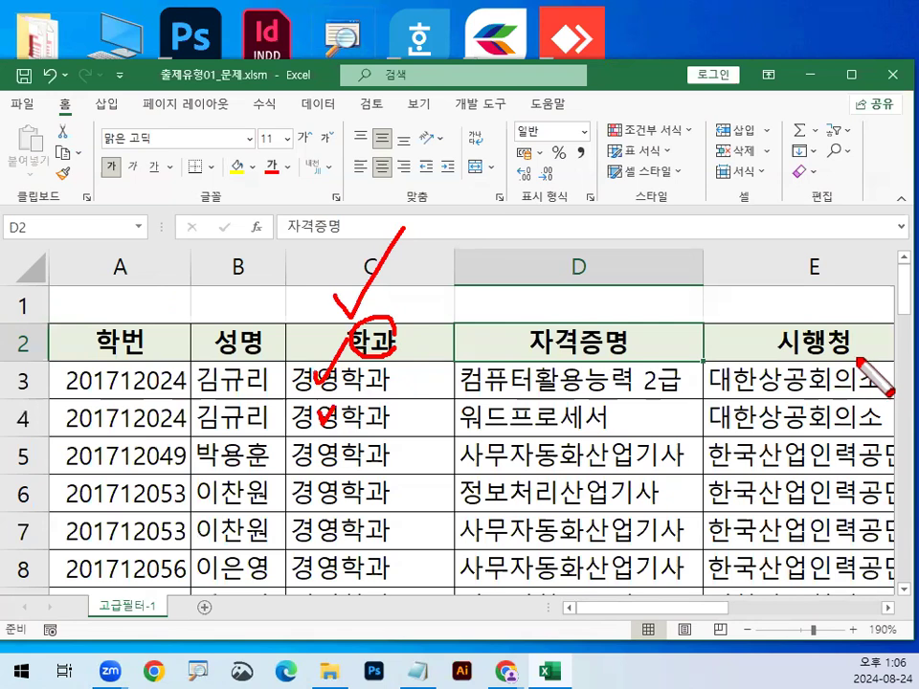
mouse_move(858, 356)
left_mouse_down()
mouse_move(798, 361)
mouse_move(773, 337)
mouse_move(813, 321)
mouse_move(866, 349)
mouse_move(860, 353)
left_mouse_up()
mouse_move(783, 294)
left_mouse_down()
mouse_move(786, 329)
mouse_move(856, 210)
left_mouse_up()
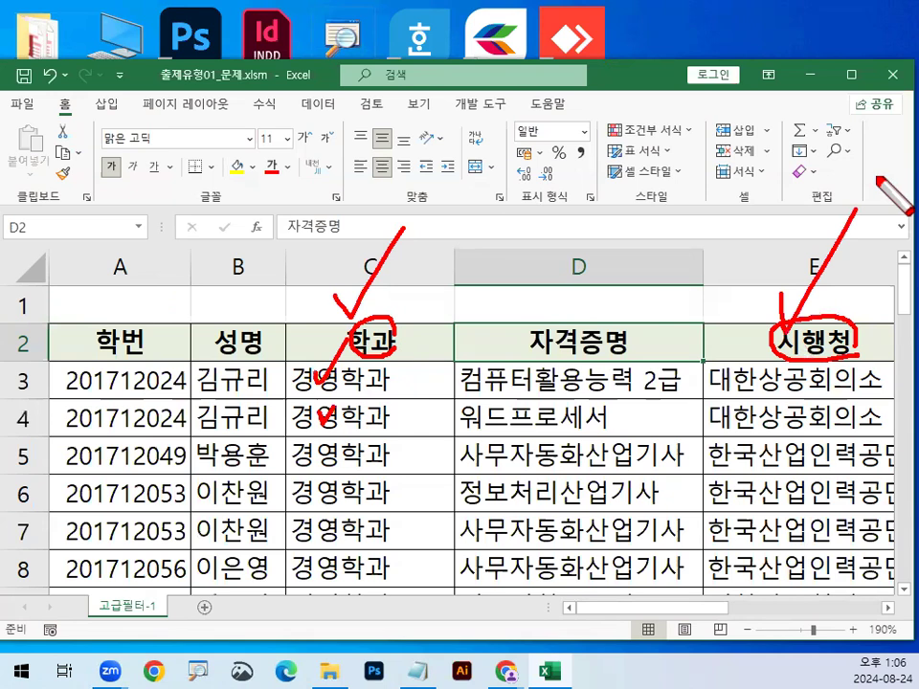
mouse_move(709, 370)
left_mouse_down()
mouse_move(717, 390)
mouse_move(783, 322)
left_mouse_up()
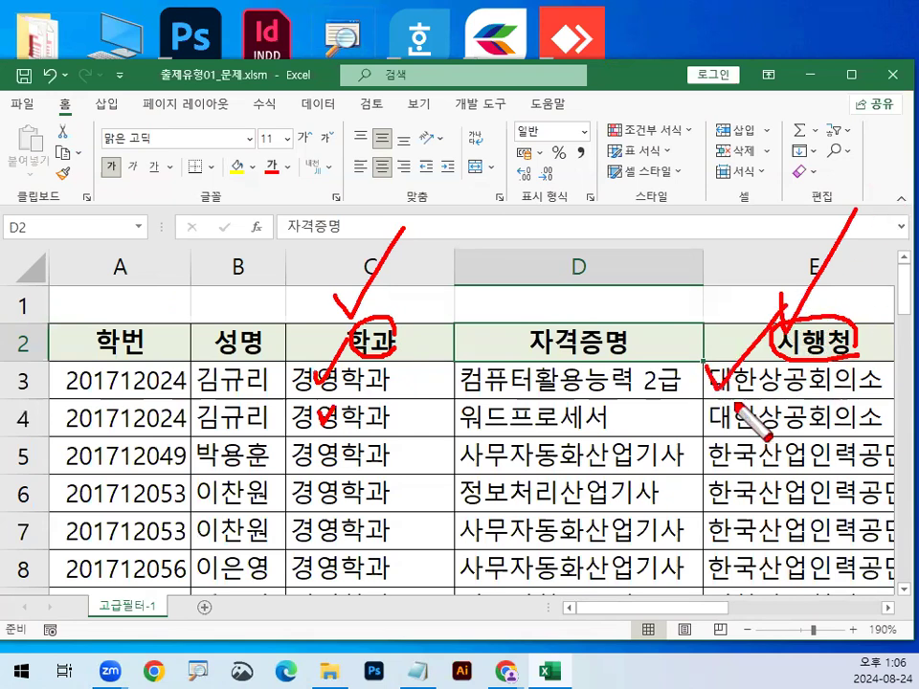
key("e")
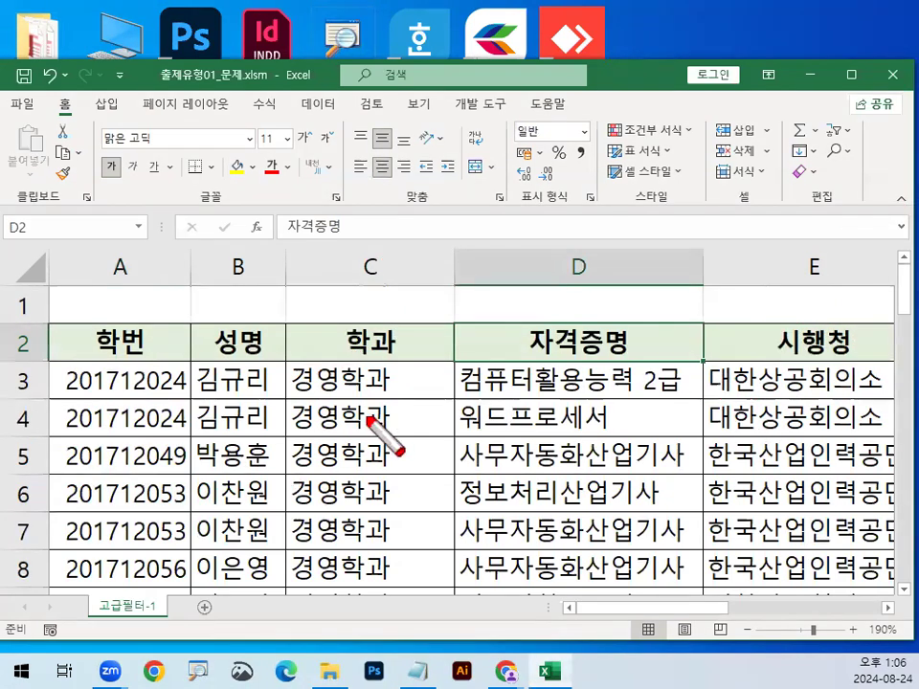
Step: Circle 경영학과 in C3 and 대한상공회의소 in E3, connect them with a line along row 3, and stop annotating
mouse_move(316, 374)
left_mouse_down()
mouse_move(406, 393)
mouse_move(407, 384)
left_mouse_up()
left_click_drag(777, 394, 859, 381)
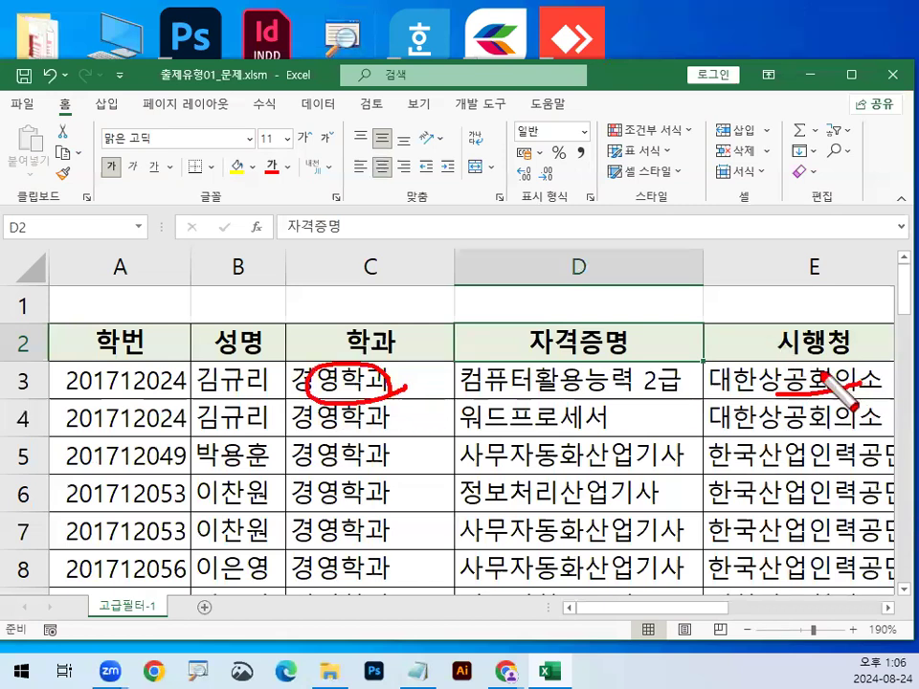
left_click_drag(759, 347, 783, 388)
left_click_drag(409, 387, 689, 382)
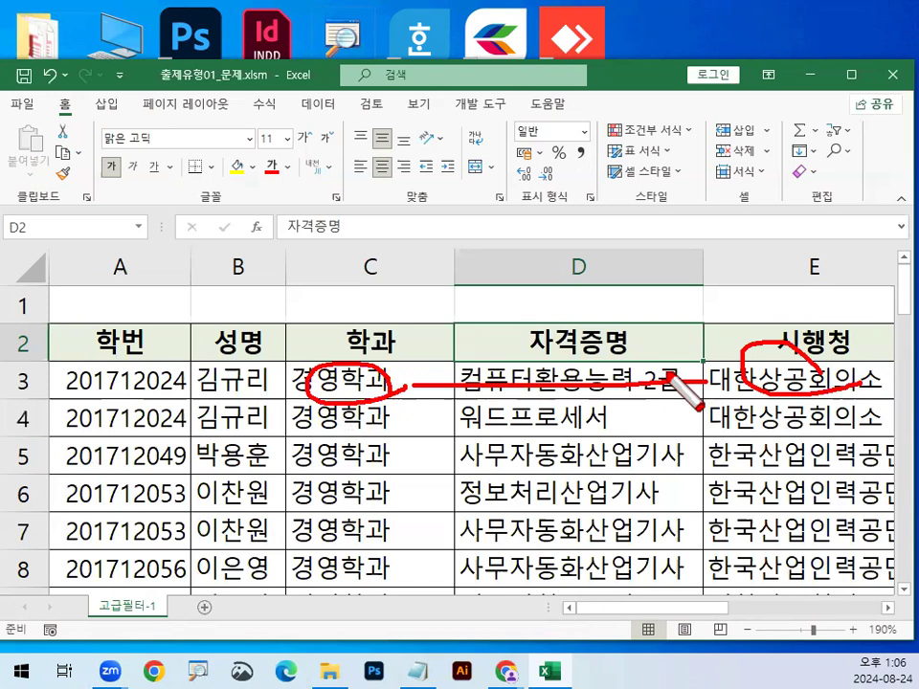
key("Escape")
Step: Draw T marks on C3 and E3, outline the start of D3, and tick C3 and B3 with the pen
key("ctrl+2")
mouse_move(370, 375)
left_mouse_down()
mouse_move(447, 375)
mouse_move(426, 426)
left_mouse_up()
left_click_drag(731, 367, 804, 366)
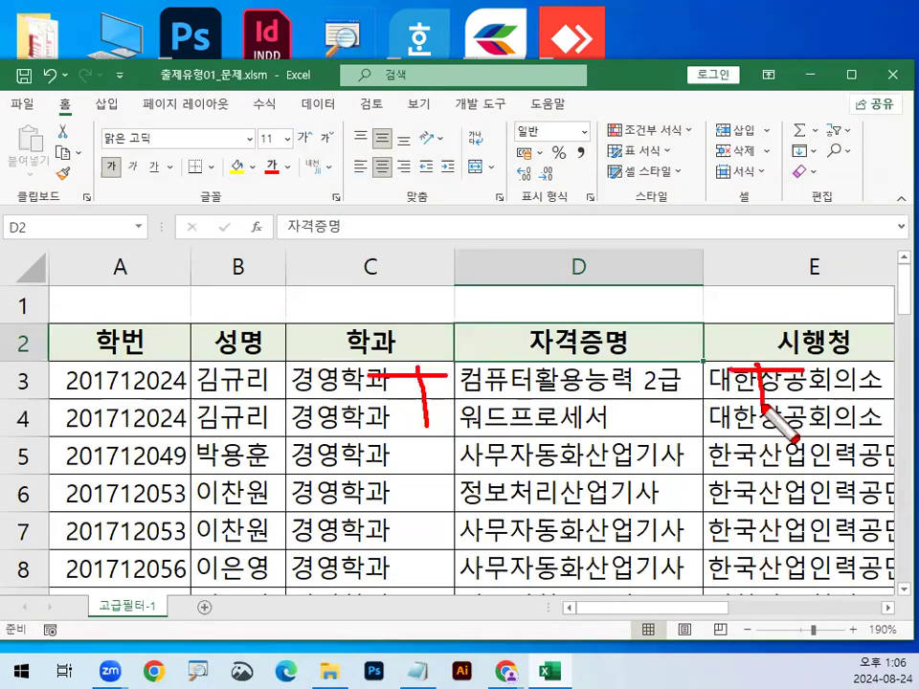
left_click_drag(504, 370, 511, 402)
left_click_drag(369, 383, 357, 356)
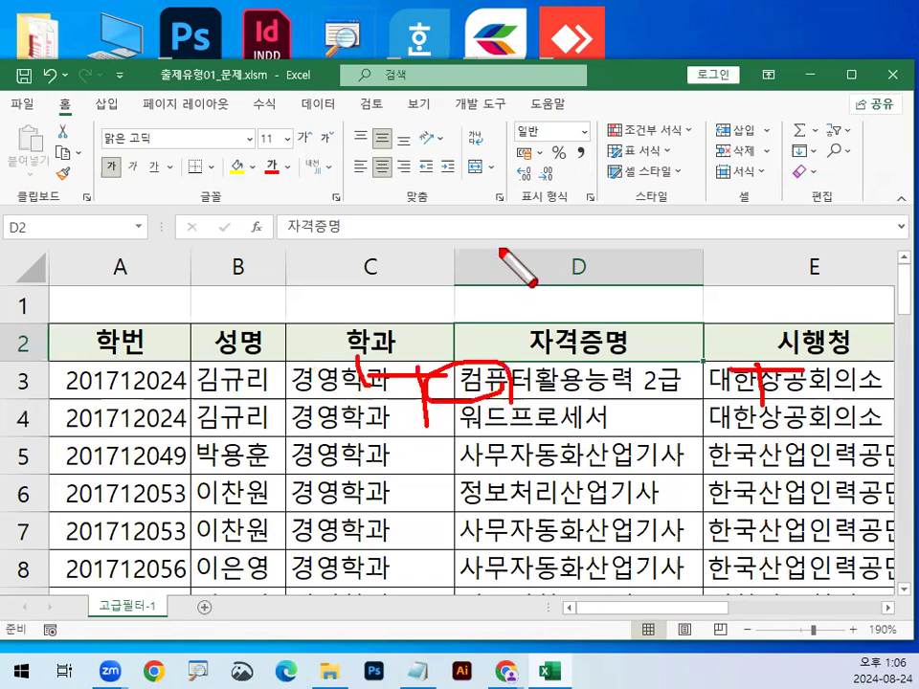
left_click_drag(215, 325, 314, 266)
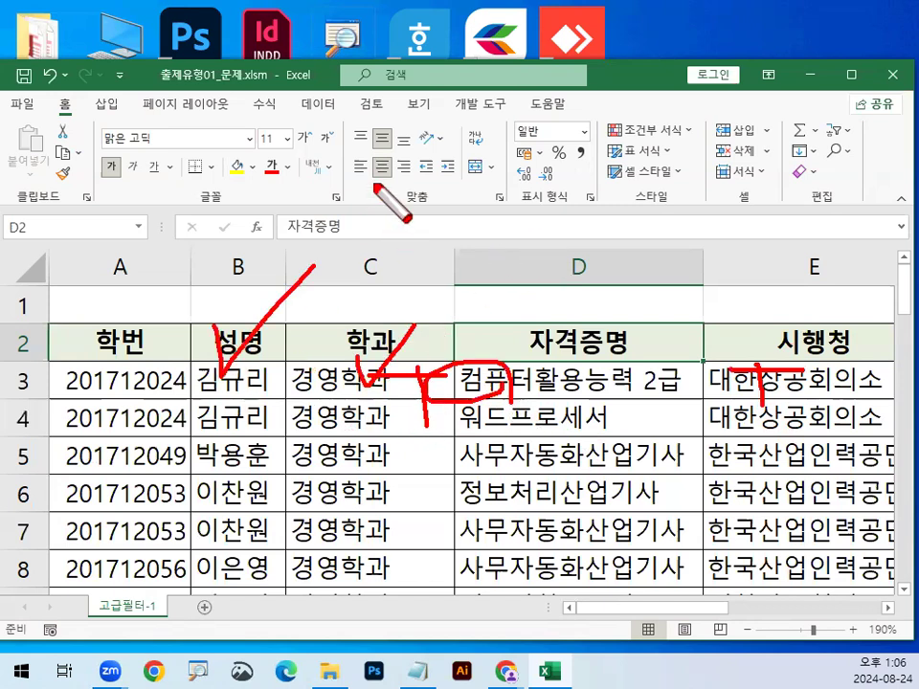
Step: Clear the old marks, circle the 학과 and 시행청 headers, tick C3 and E3 with the pen, and stop annotating
key("Escape")
key("ctrl+2")
mouse_move(410, 358)
left_mouse_down()
mouse_move(340, 354)
mouse_move(402, 350)
left_mouse_up()
left_click_drag(306, 362, 384, 282)
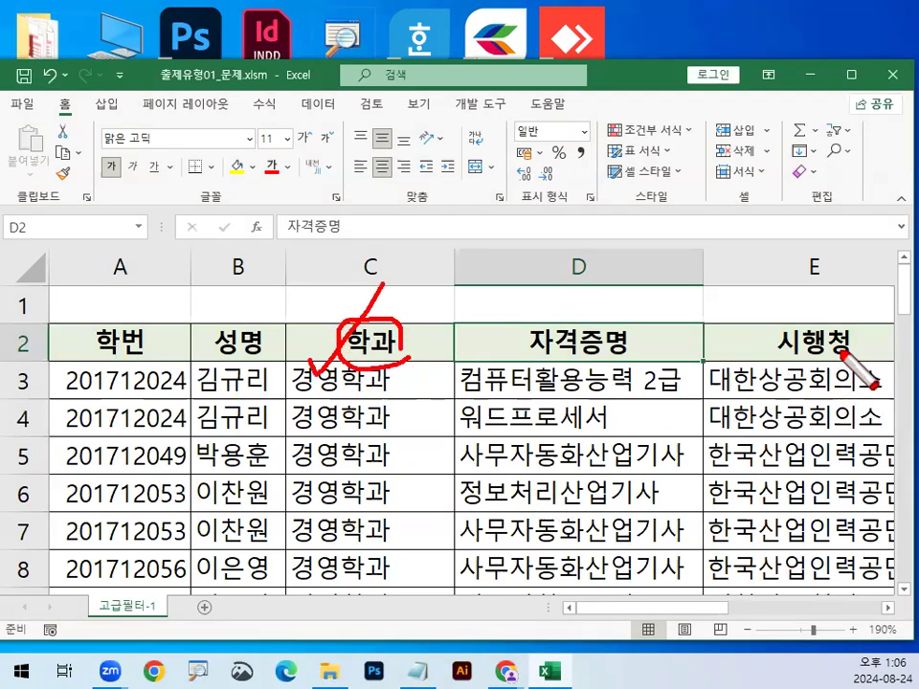
mouse_move(765, 356)
left_mouse_down()
mouse_move(857, 354)
mouse_move(860, 369)
left_mouse_up()
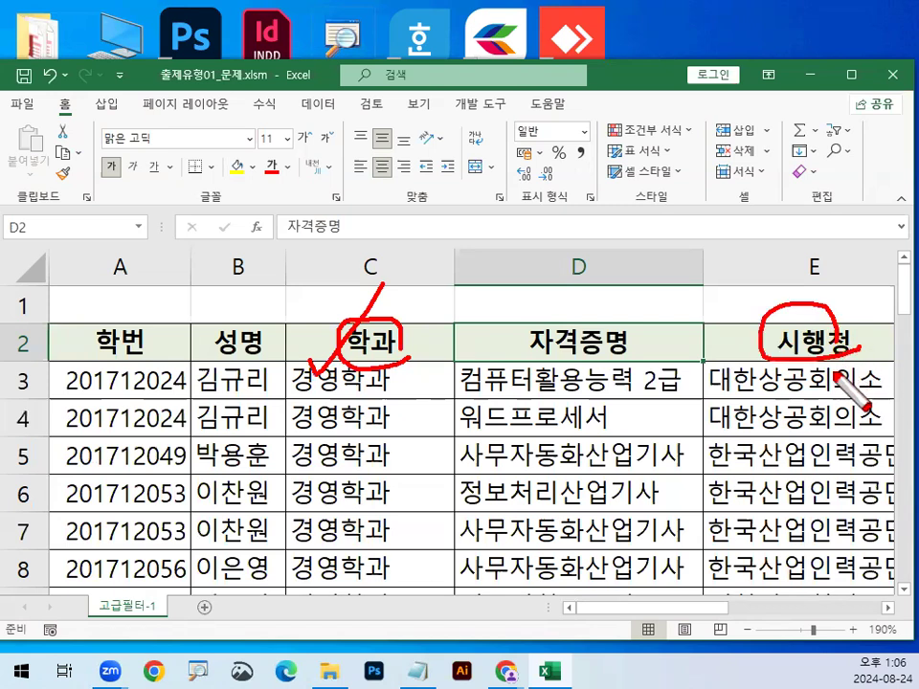
mouse_move(712, 371)
left_mouse_down()
mouse_move(719, 386)
mouse_move(764, 314)
left_mouse_up()
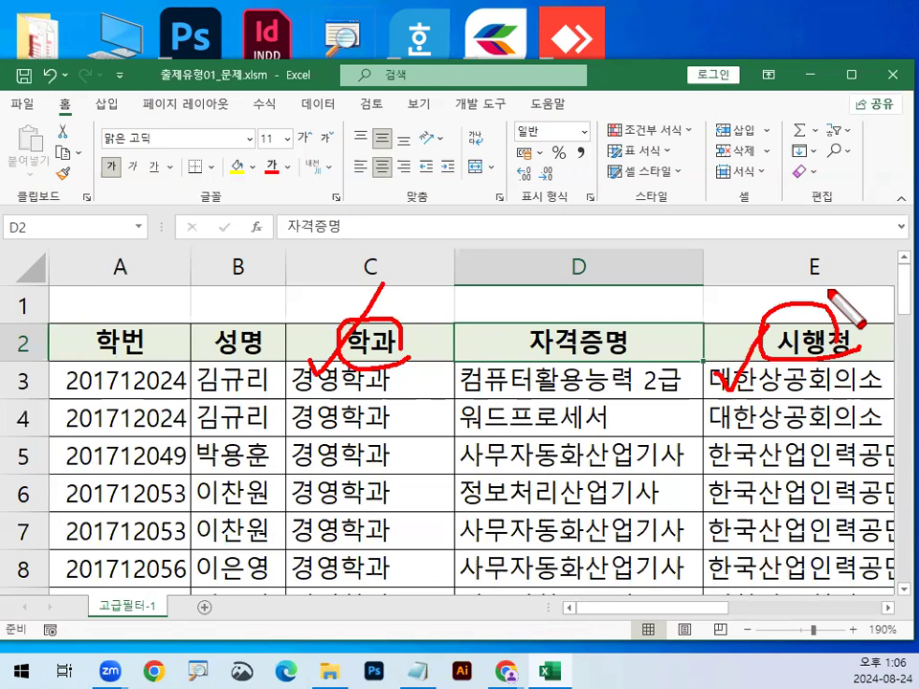
key("Escape")
Step: Apply all borders and a yellow fill to the condition range A33:B34, and widen column B
scroll(217, 383, "down", 11)
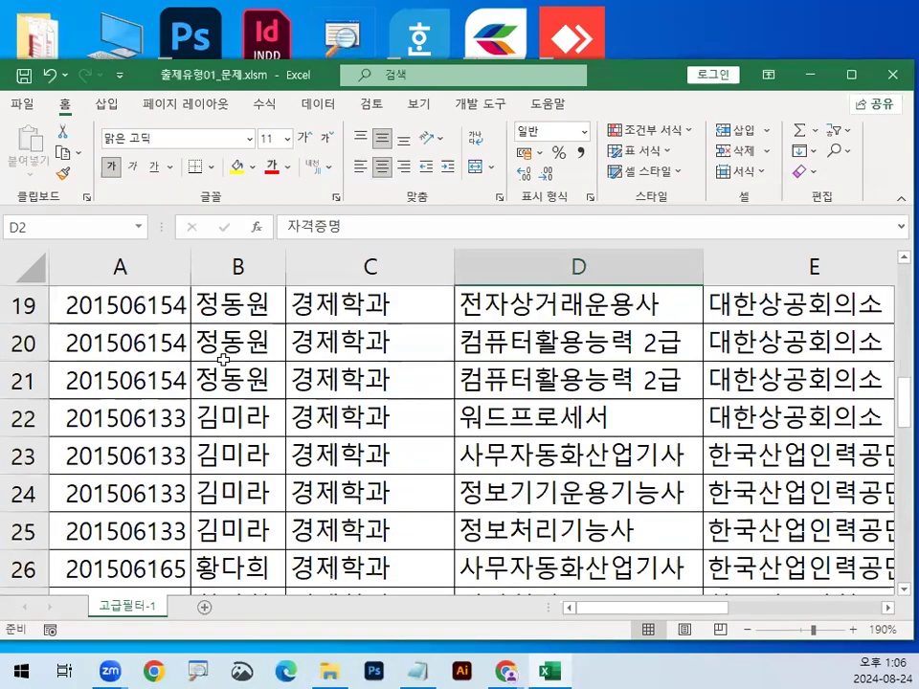
scroll(149, 380, "up", 2)
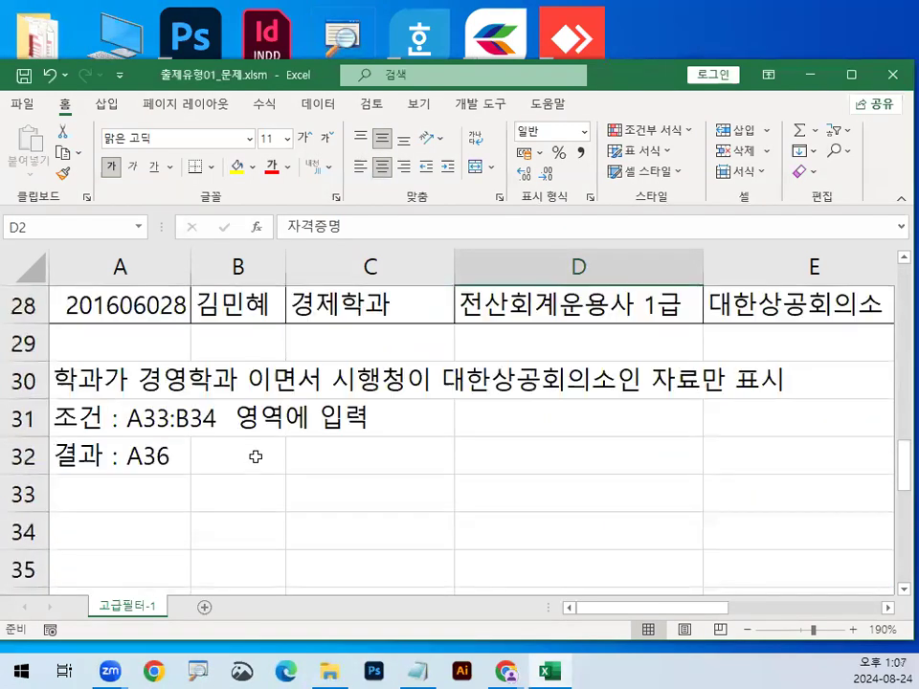
left_click(106, 489)
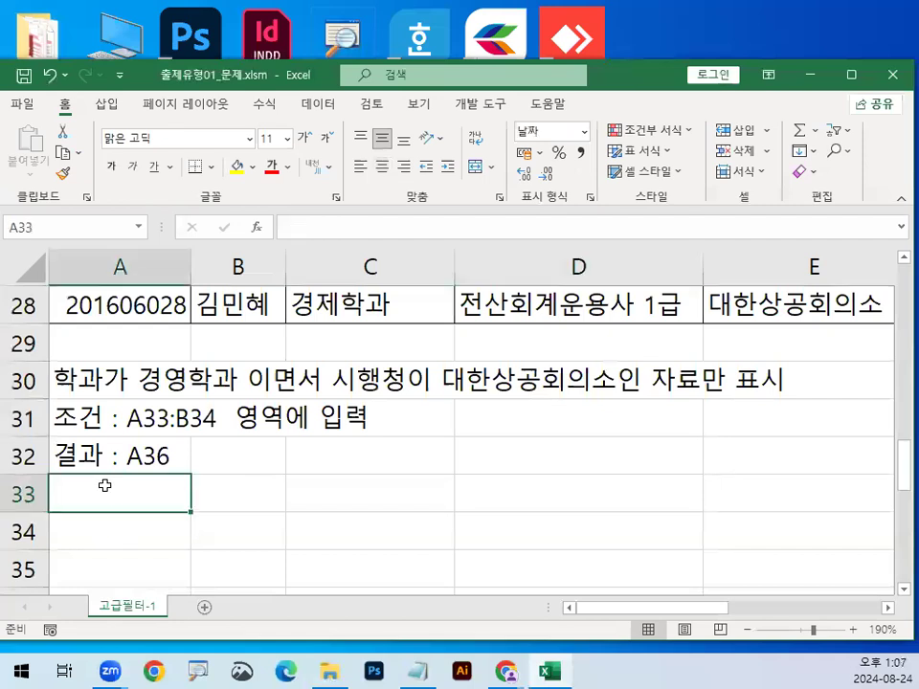
mouse_move(229, 498)
left_mouse_down()
mouse_move(266, 507)
mouse_move(236, 536)
left_mouse_up()
left_click(210, 167)
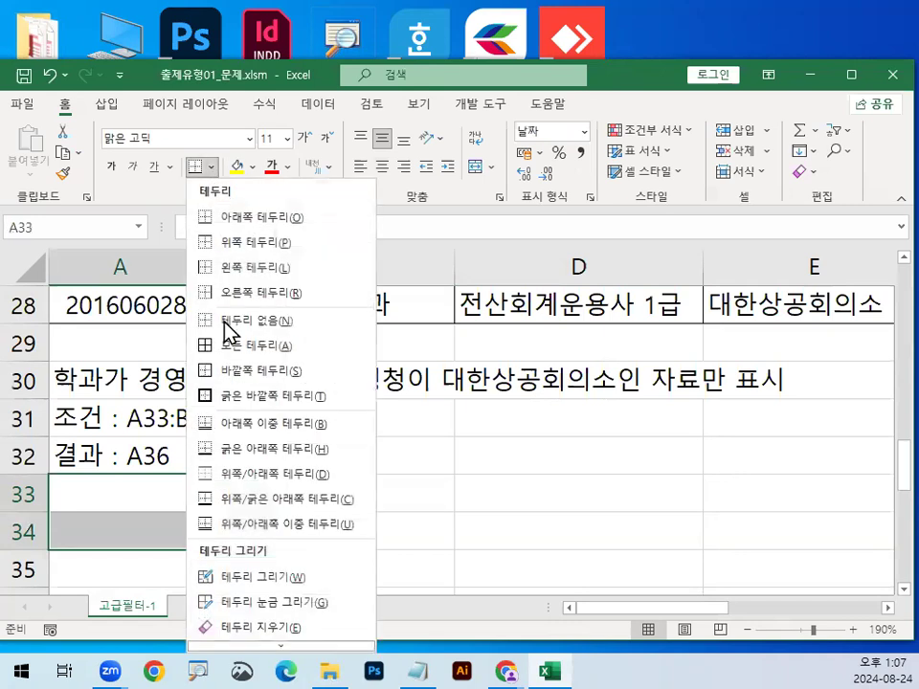
left_click(204, 346)
left_click(236, 166)
left_click(383, 531)
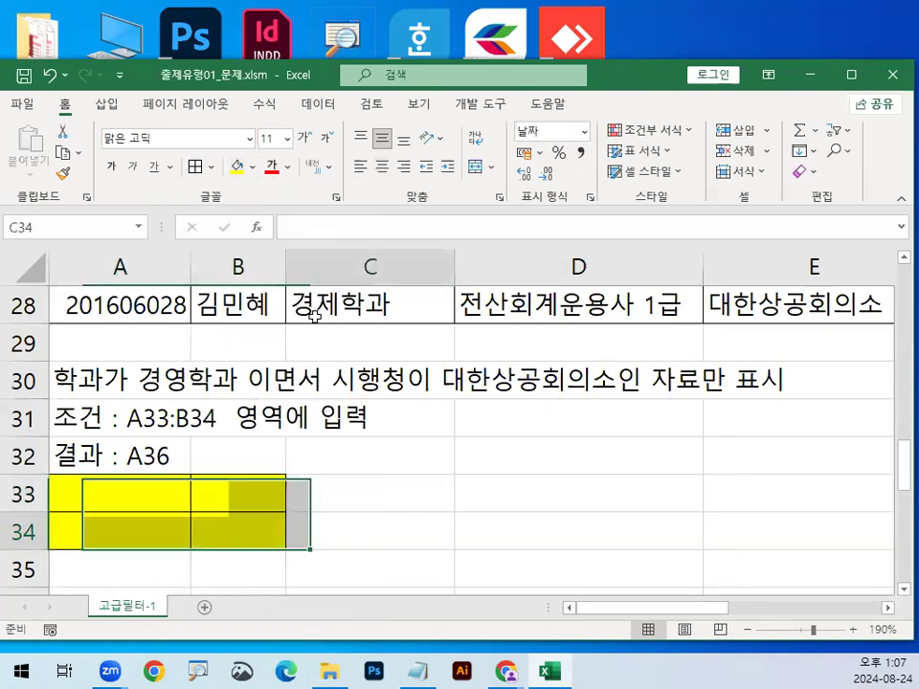
left_click_drag(287, 267, 332, 268)
Step: Enter 학과 in A33 as the condition's field name and 경영학과 below it in A34
left_click(149, 487)
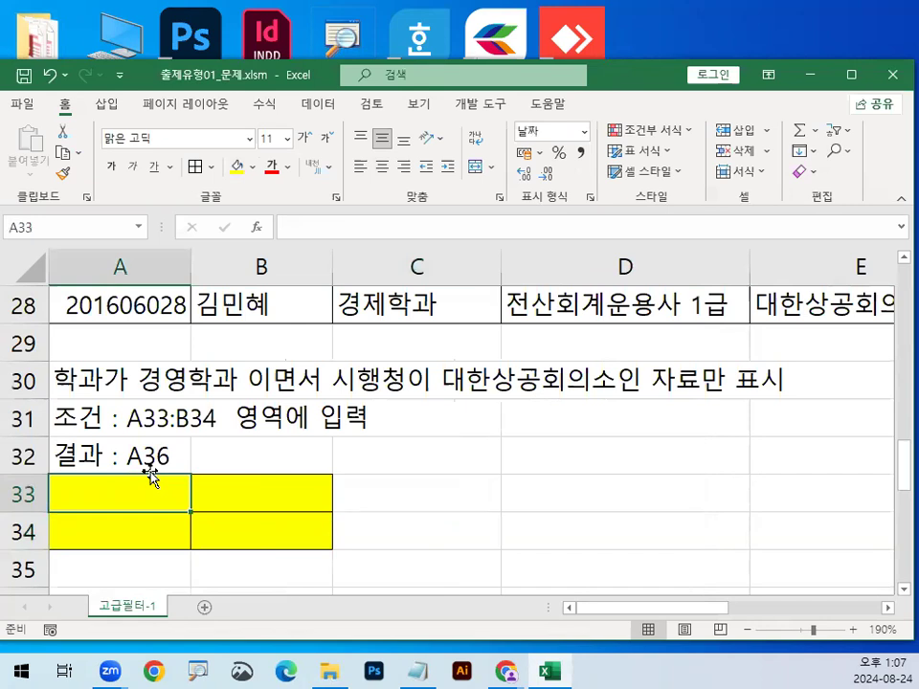
type("GL")
type("학")
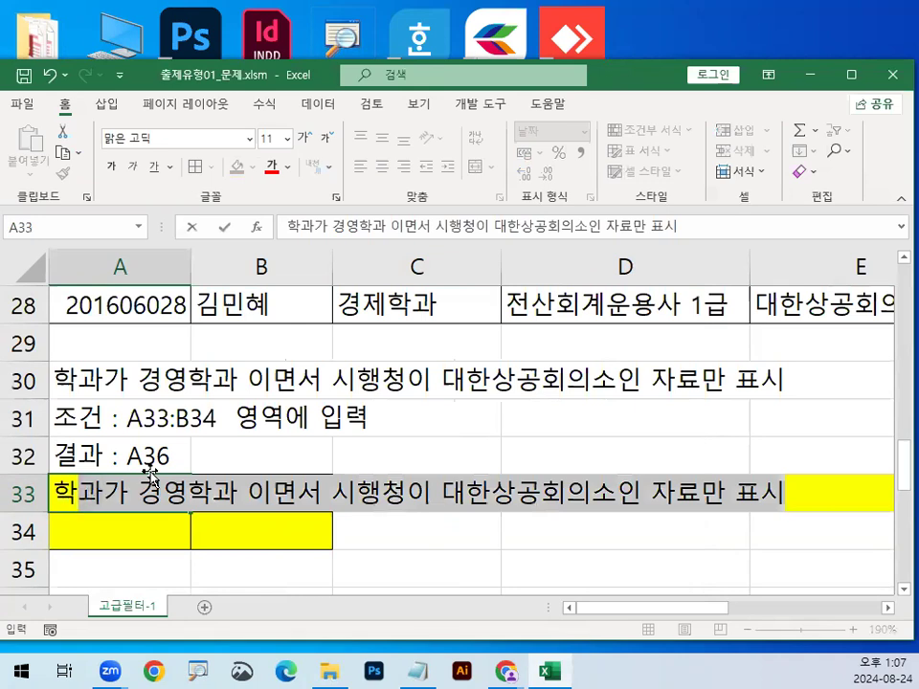
type("과")
key("Return")
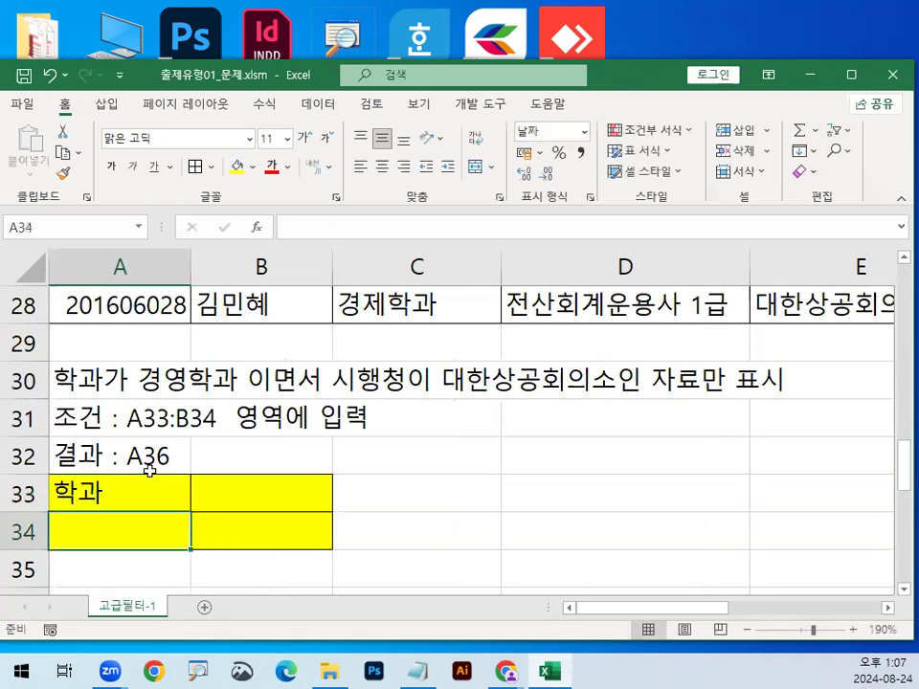
type("겨여")
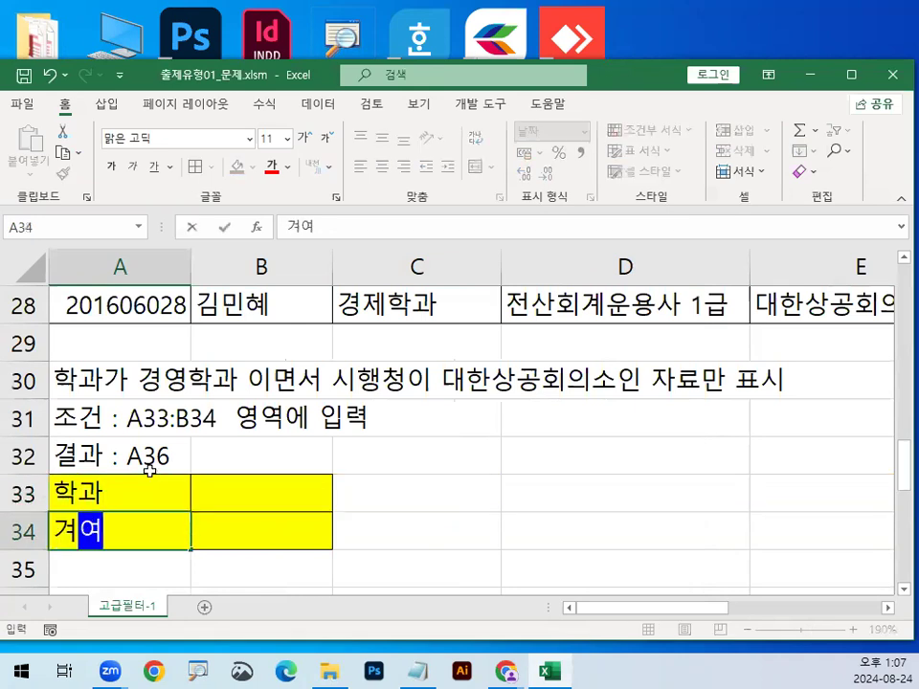
key("BackSpace")
key("BackSpace")
key("BackSpace")
type("ㄱ영학과")
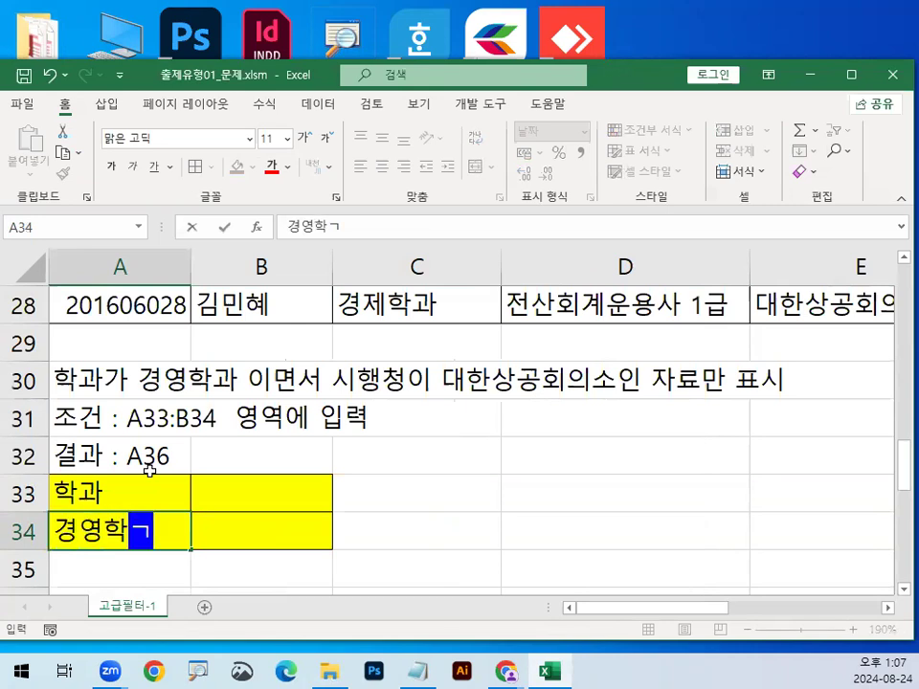
key("Return")
Step: Select A33:A34, mark the vertical arrangement of field name and condition with the pen, and clear the marks
scroll(293, 435, "down", 2)
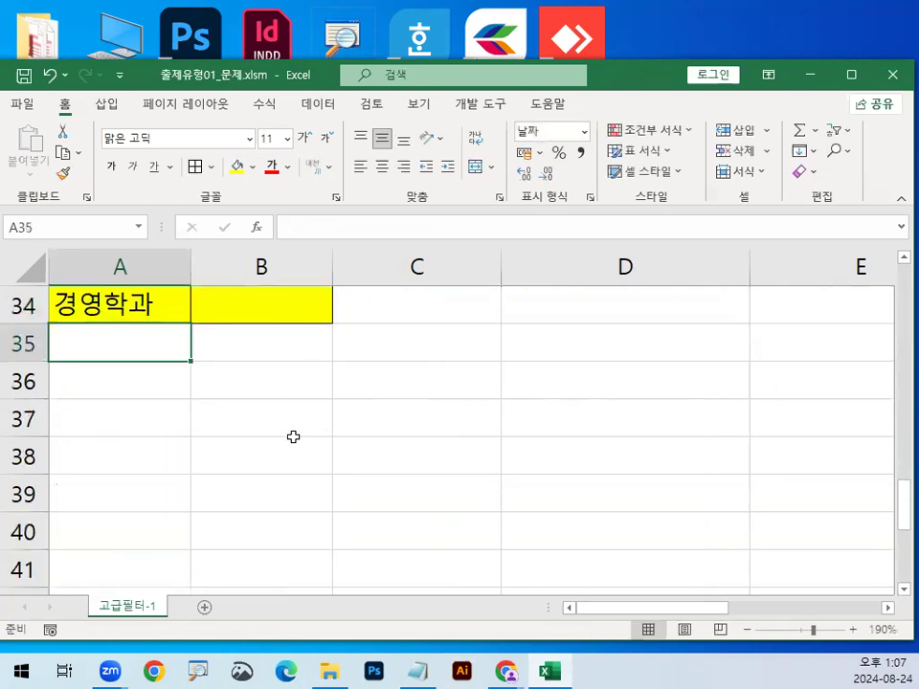
scroll(184, 422, "up", 1)
left_click_drag(129, 382, 134, 417)
key("ctrl+2")
mouse_move(263, 360)
left_mouse_down()
mouse_move(237, 392)
mouse_move(282, 394)
left_mouse_up()
mouse_move(144, 386)
left_mouse_down()
mouse_move(78, 431)
mouse_move(156, 443)
left_mouse_up()
key("Escape")
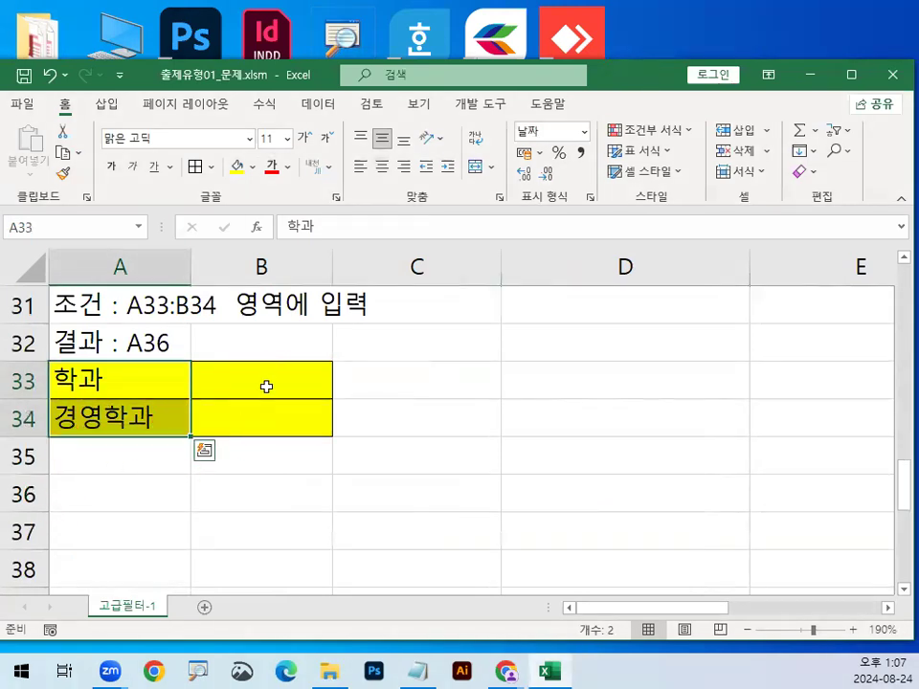
Step: Enter 경영학과 in B33 beside 학과, cross it out with the pen as wrong placement, and clear the marks
left_click(267, 381)
type("경영학과")
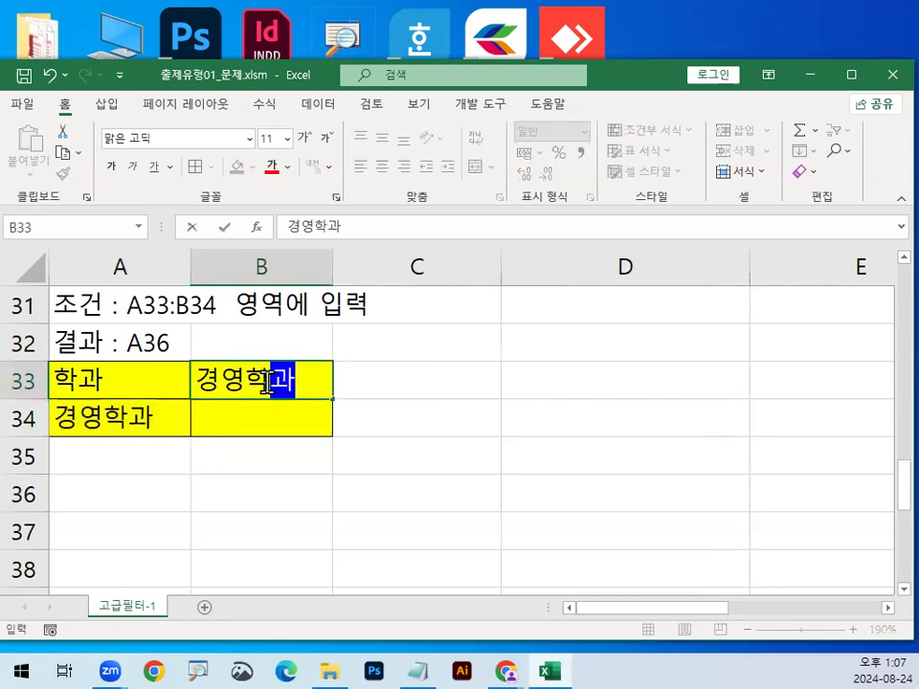
key("Return")
key("ctrl+2")
mouse_move(46, 385)
left_mouse_down()
mouse_move(103, 390)
mouse_move(96, 431)
mouse_move(127, 404)
mouse_move(213, 386)
mouse_move(193, 394)
left_mouse_up()
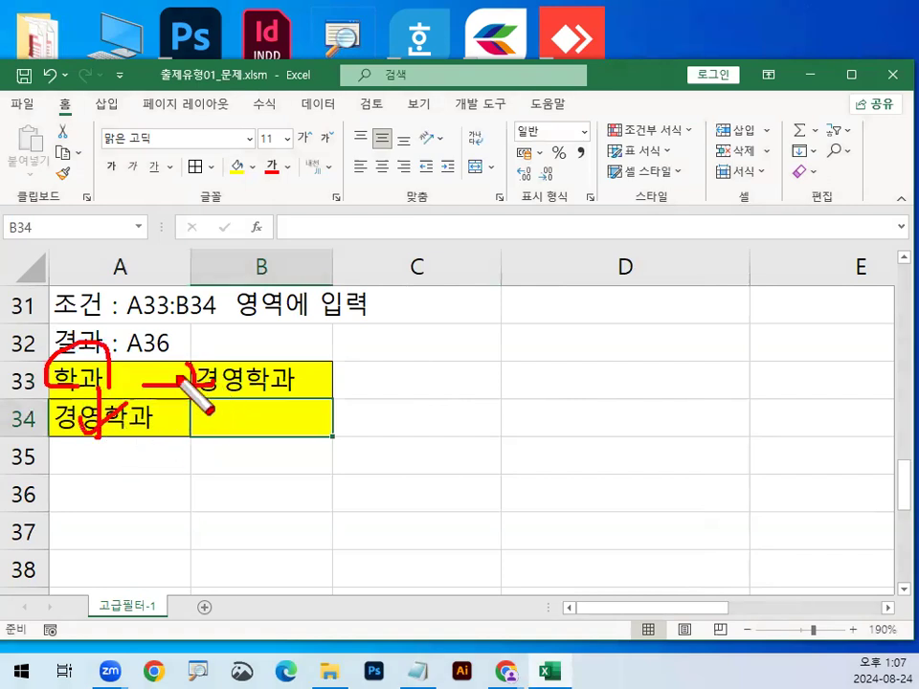
mouse_move(222, 435)
left_mouse_down()
mouse_move(287, 347)
mouse_move(287, 383)
mouse_move(311, 401)
left_mouse_up()
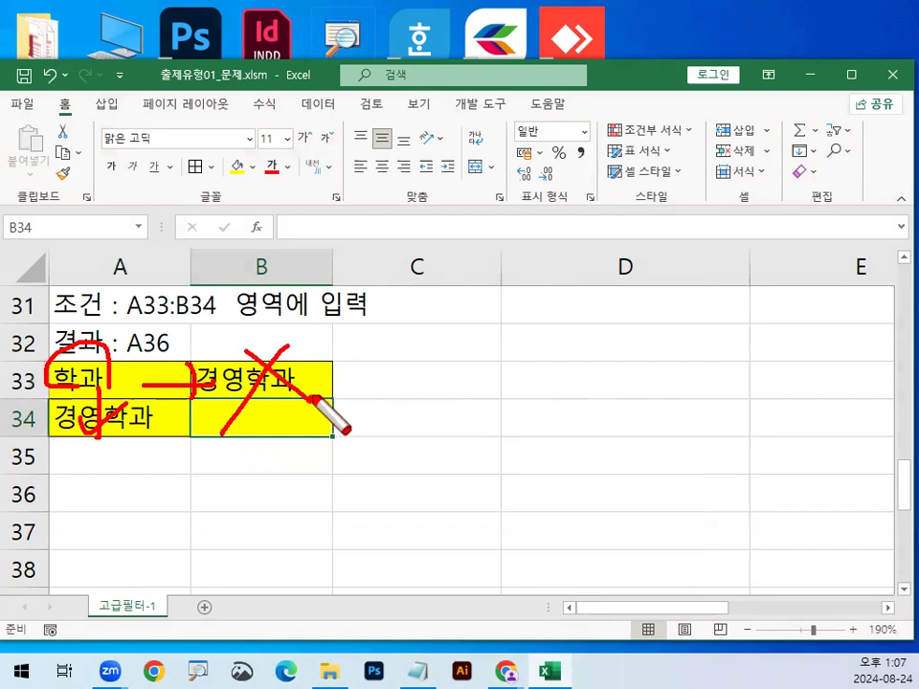
key("Escape")
Step: Replace the text in B33 with the field name 시행청
left_click(316, 388)
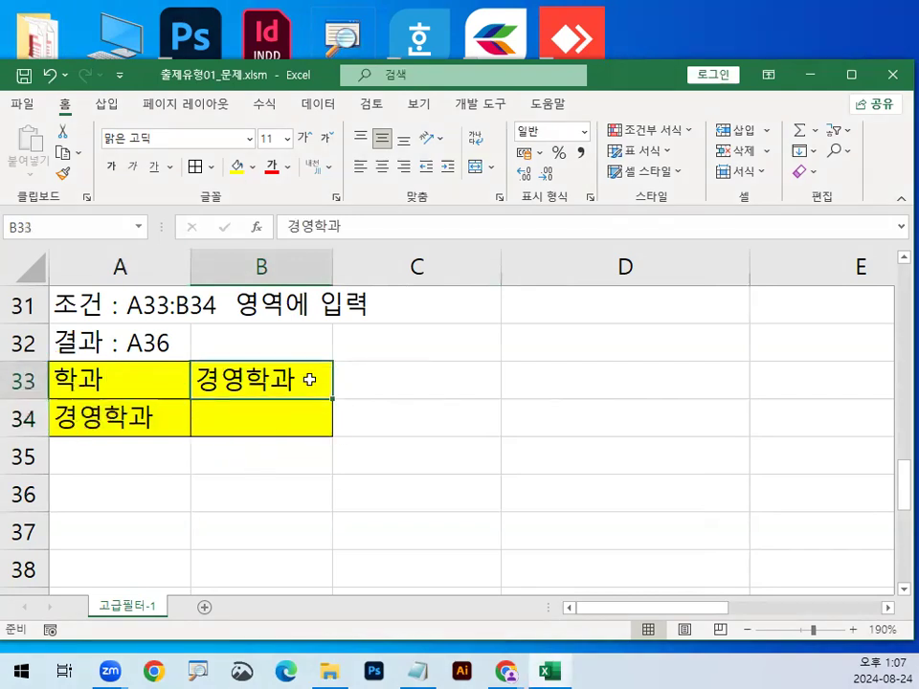
key("Delete")
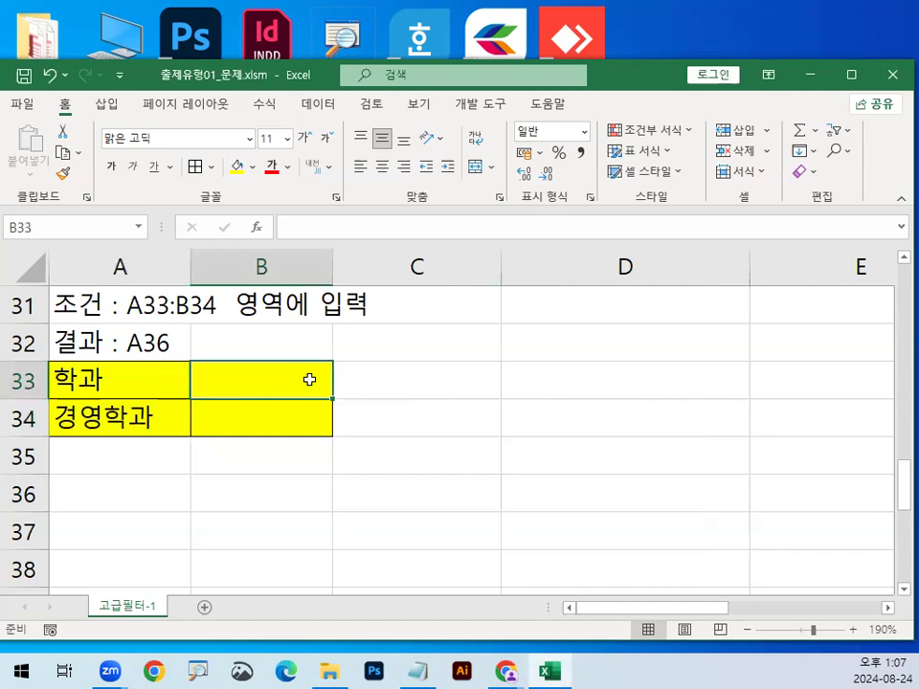
type("시행ㅍ")
key("BackSpace")
key("BackSpace")
type("행청")
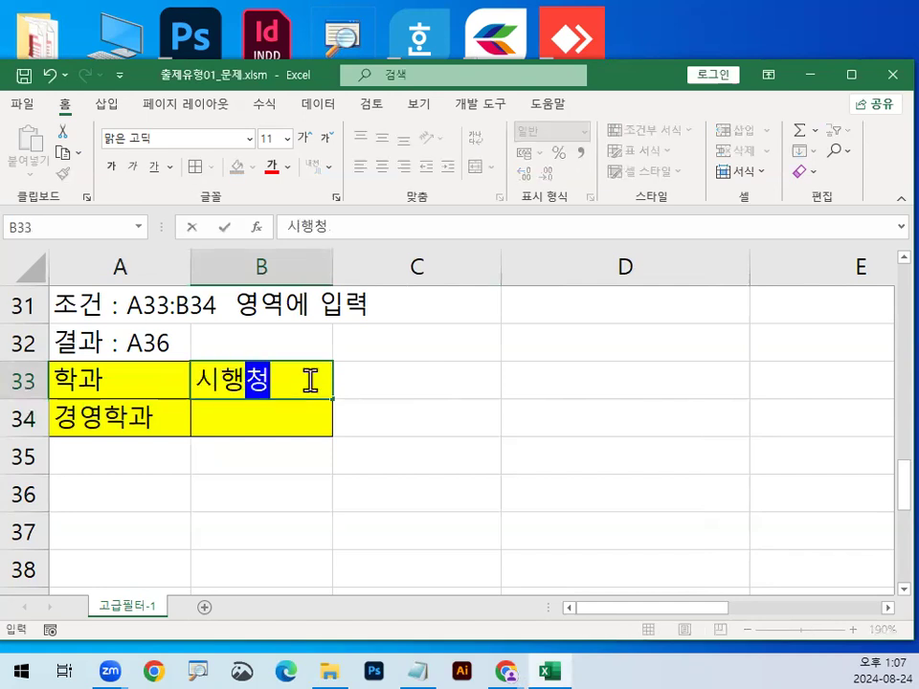
key("Return")
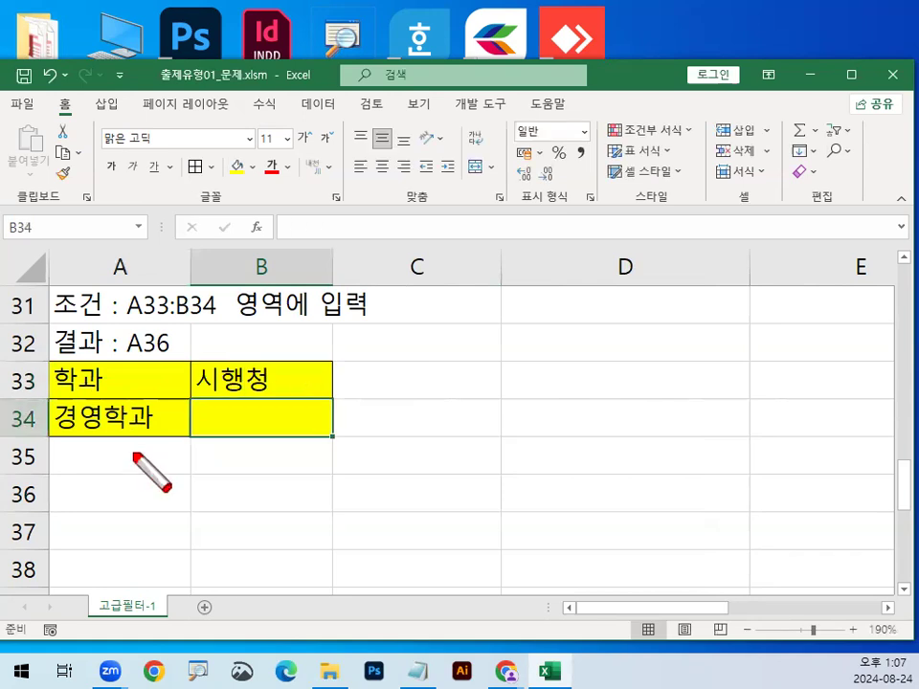
Step: Draw pen lines linking A34 to B34 along row 34, outline a box in B35, and clear the marks
mouse_move(123, 435)
left_mouse_down()
mouse_move(203, 450)
mouse_move(240, 433)
left_mouse_up()
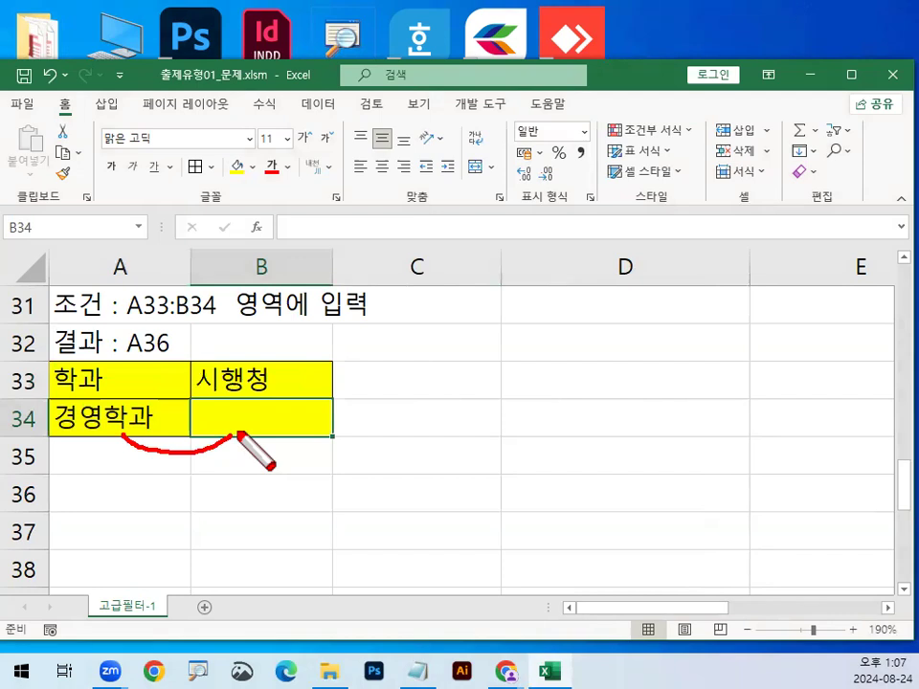
left_click(242, 450)
left_click_drag(221, 474, 276, 470)
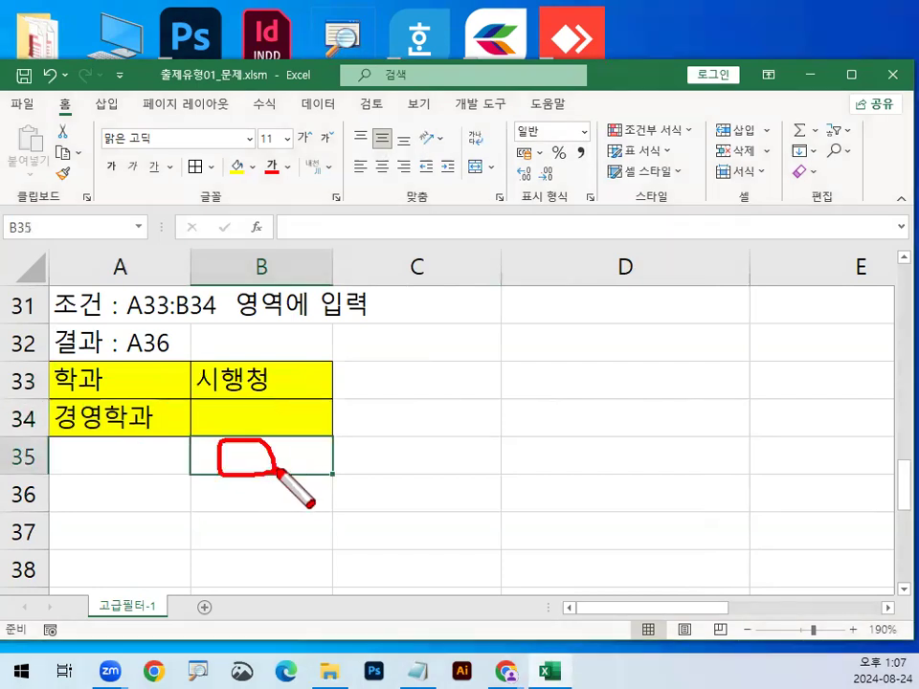
left_click_drag(67, 440, 292, 421)
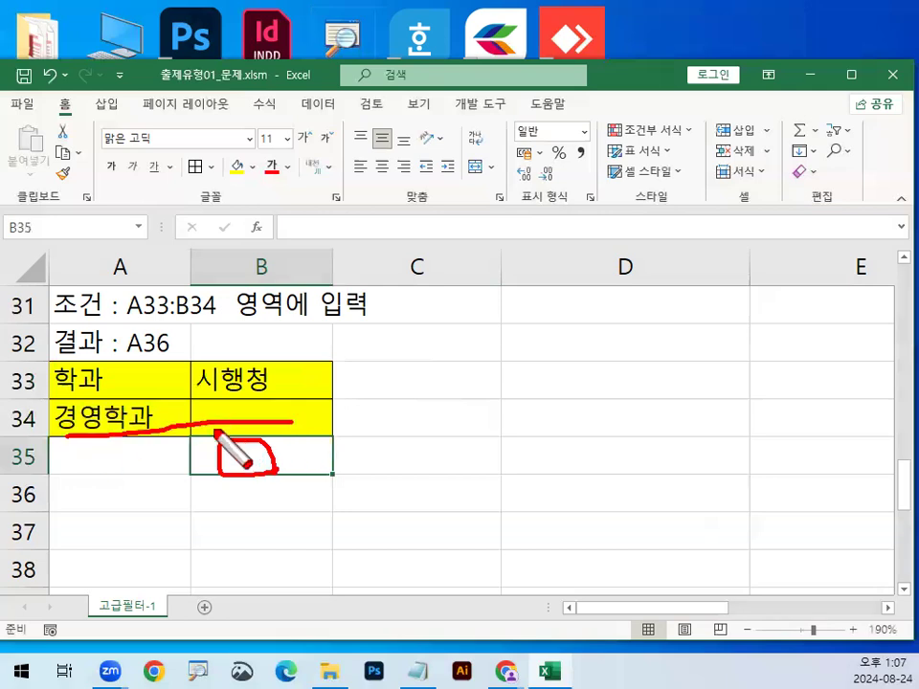
left_click_drag(214, 432, 217, 441)
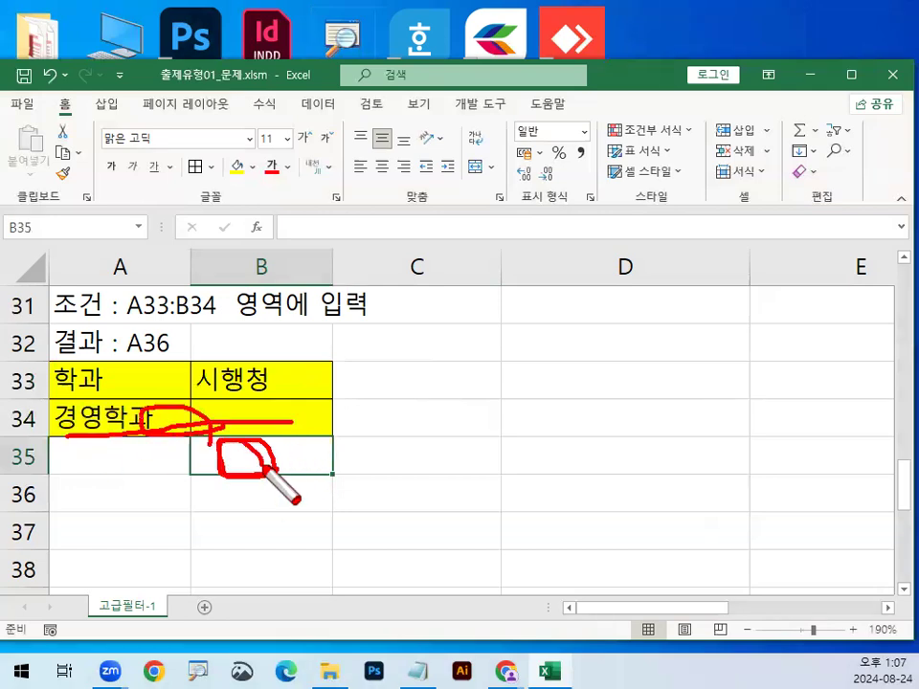
key("Escape")
Step: Enter 대한상공회의소 in B34 as the 시행청 condition and widen column B to fit the text
left_click(260, 420)
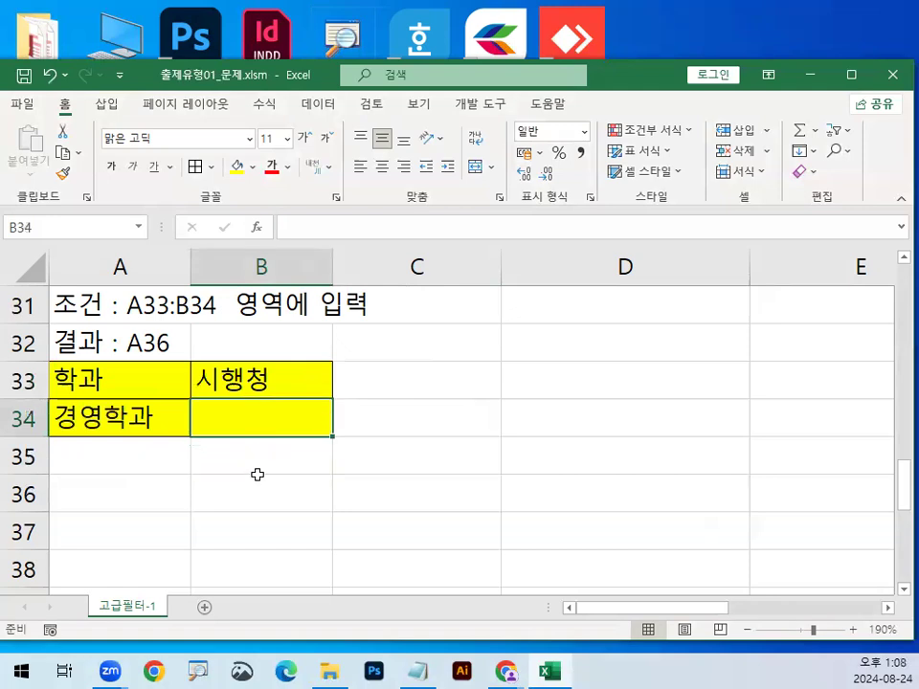
scroll(258, 475, "up", 1)
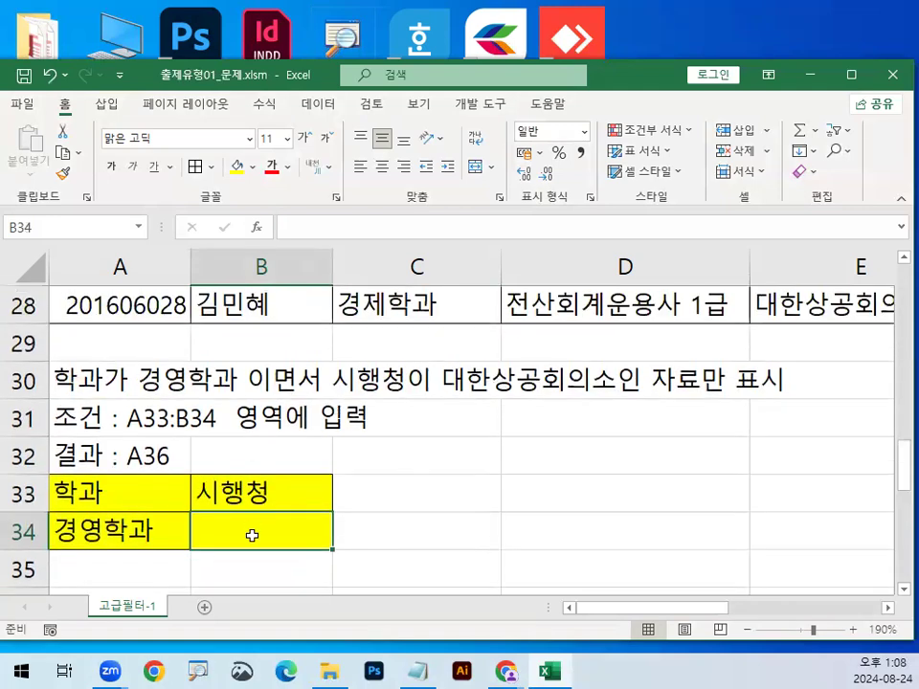
type("대한상")
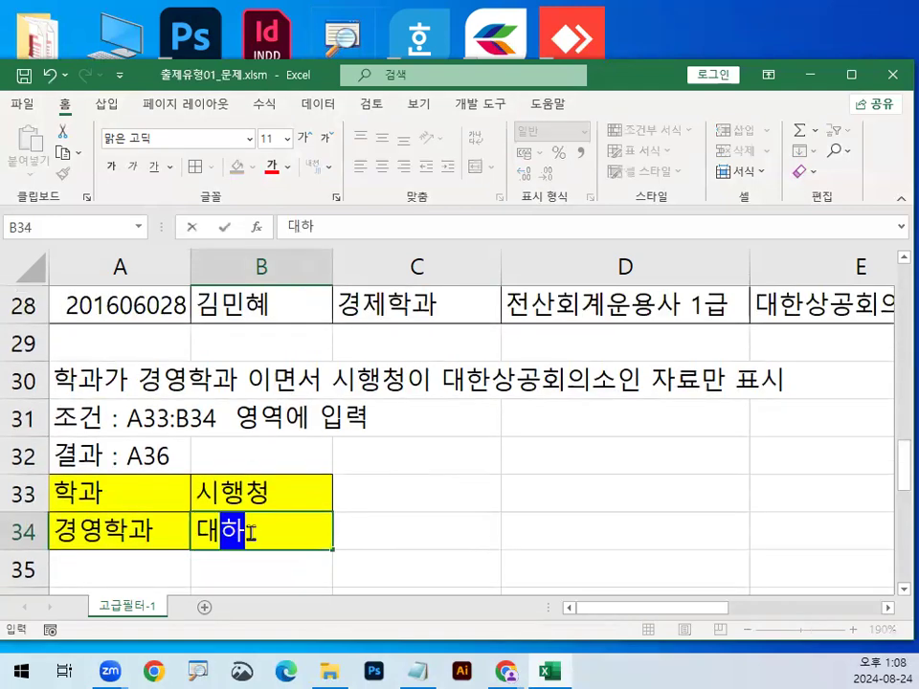
type("공회")
key("BackSpace")
type("회의소")
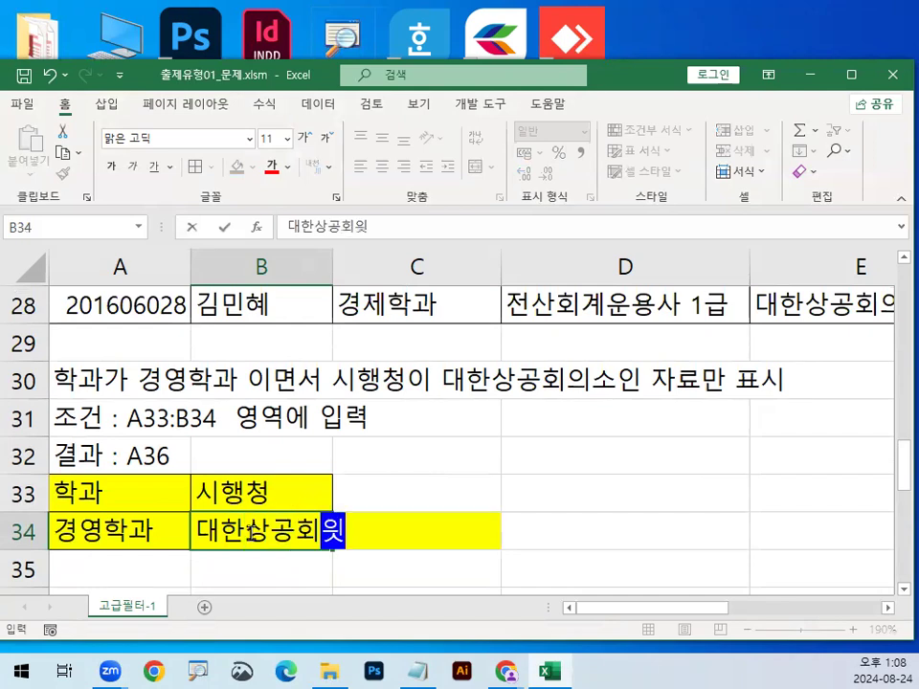
key("Return")
left_click_drag(332, 268, 372, 267)
left_click(311, 530)
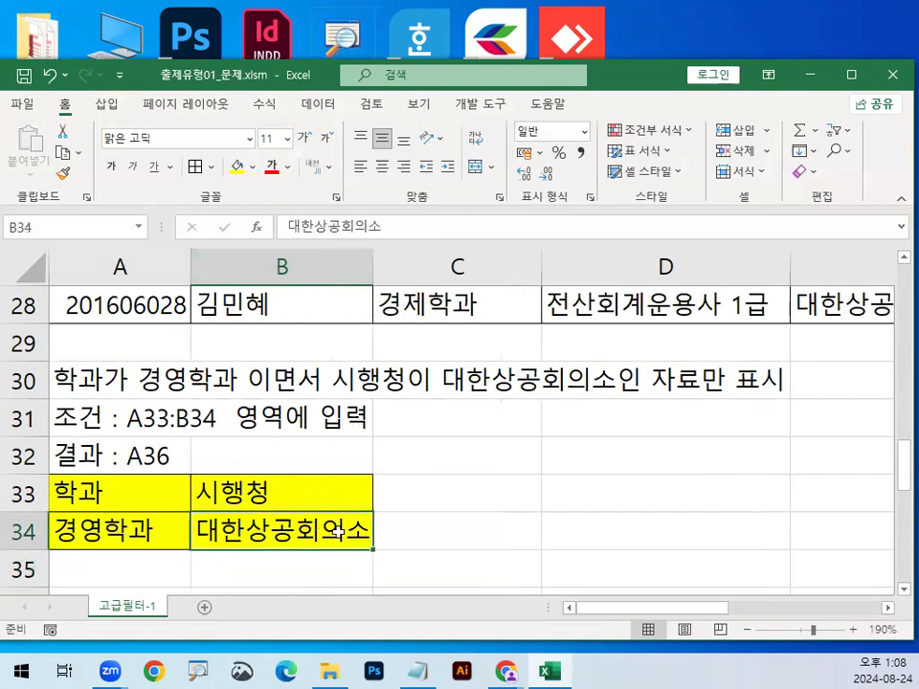
Step: Select cell C11 in the data list and circle the data tools heading and the advanced filter command with the pen
left_click_drag(127, 484, 306, 490)
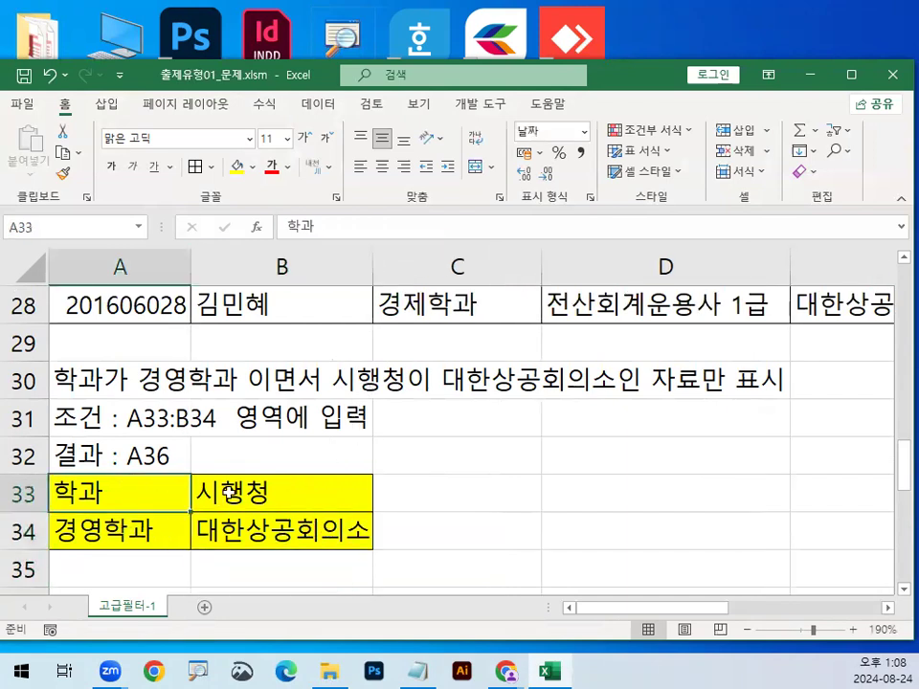
scroll(402, 436, "up", 6)
left_click(445, 334)
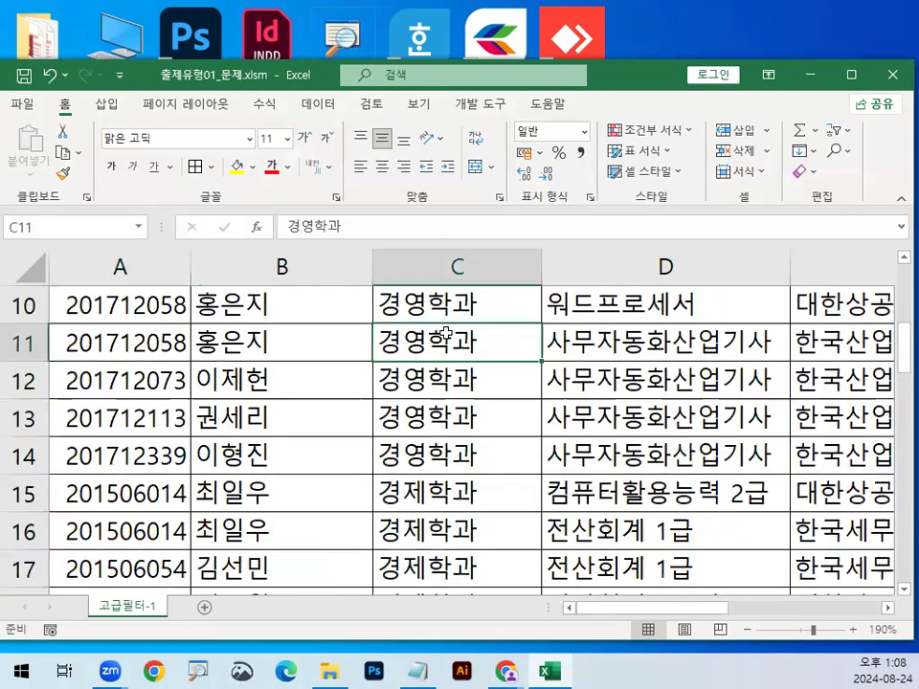
left_click(321, 110)
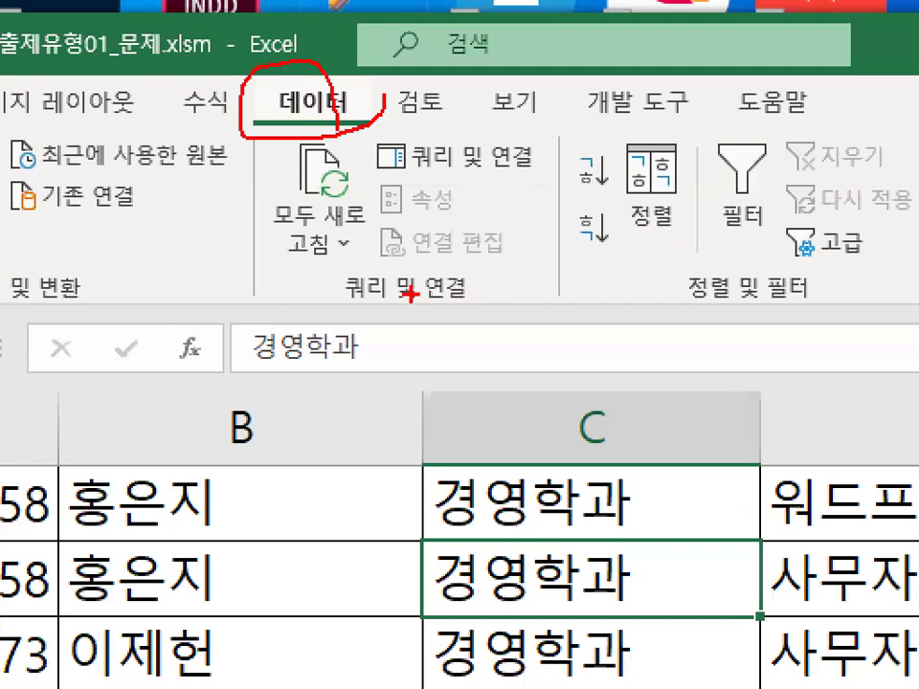
mouse_move(819, 301)
left_mouse_down()
mouse_move(681, 311)
mouse_move(823, 307)
left_mouse_up()
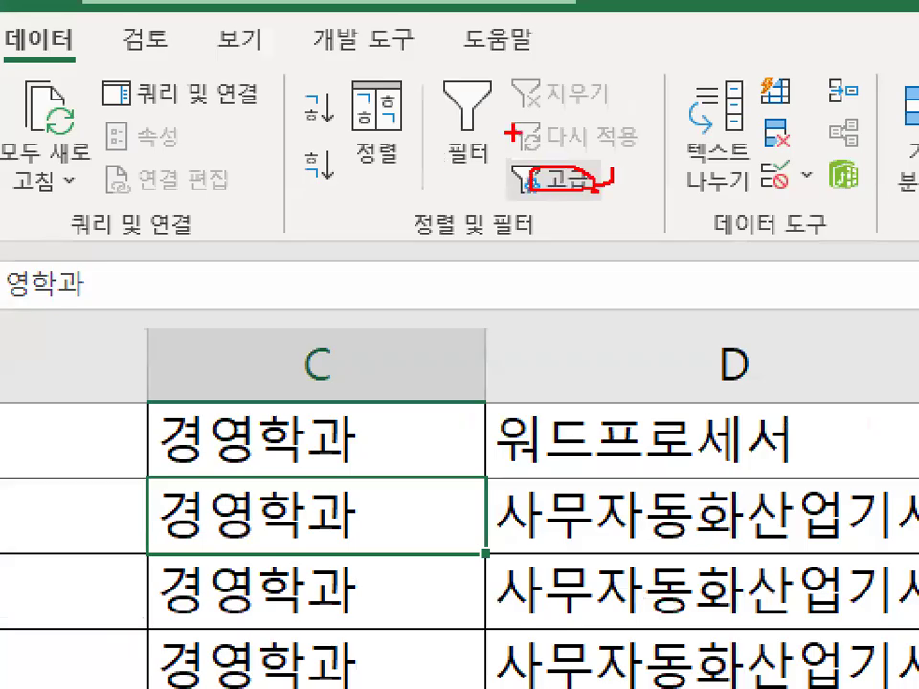
left_click_drag(512, 132, 515, 147)
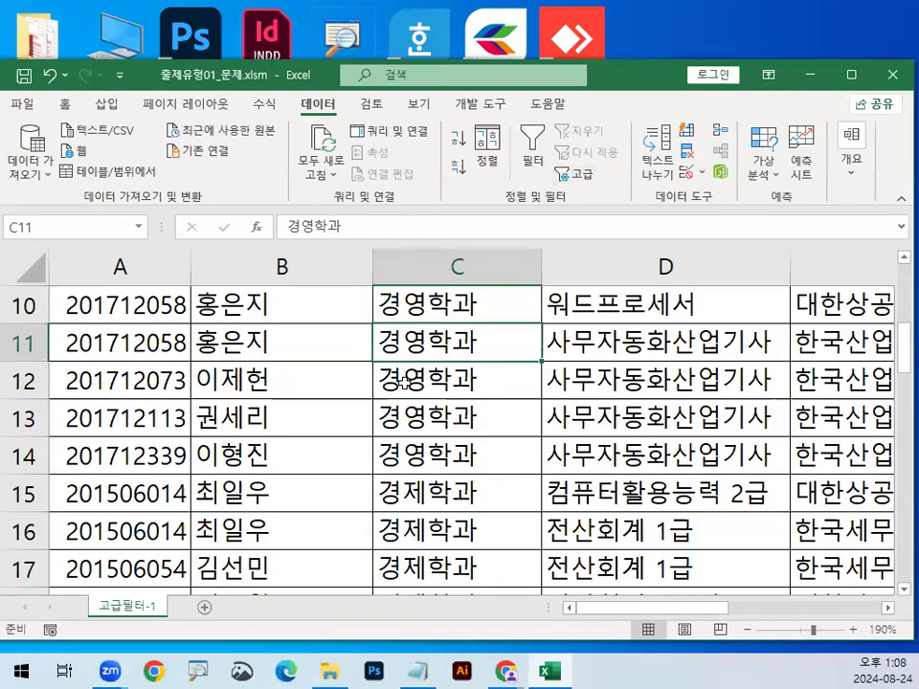
Step: Open the advanced filter from cell C12 and underline its list range $A$2:$F$28 with the pen
left_click(404, 383)
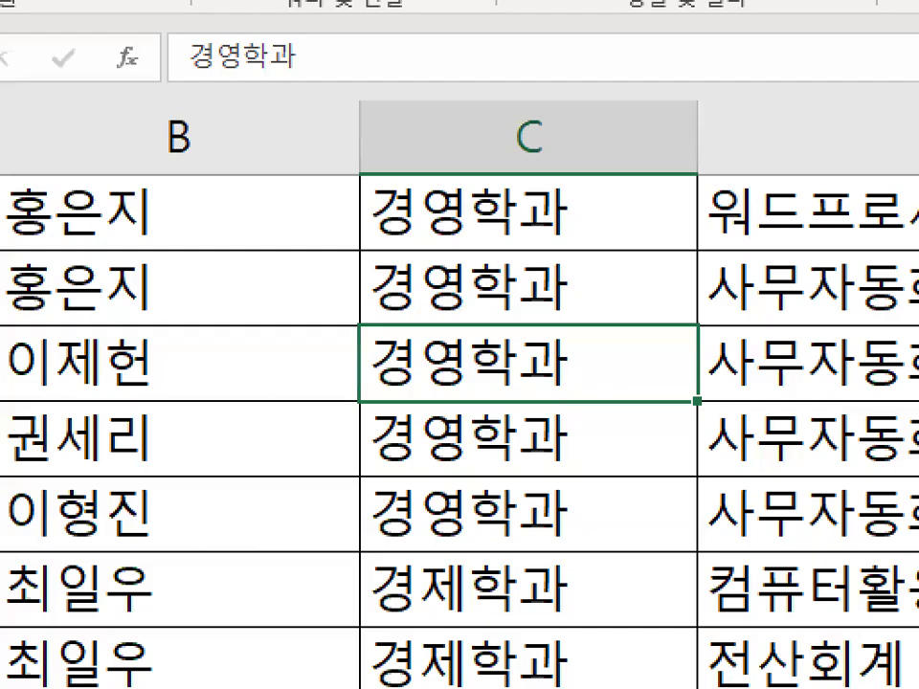
left_click_drag(718, 446, 677, 621)
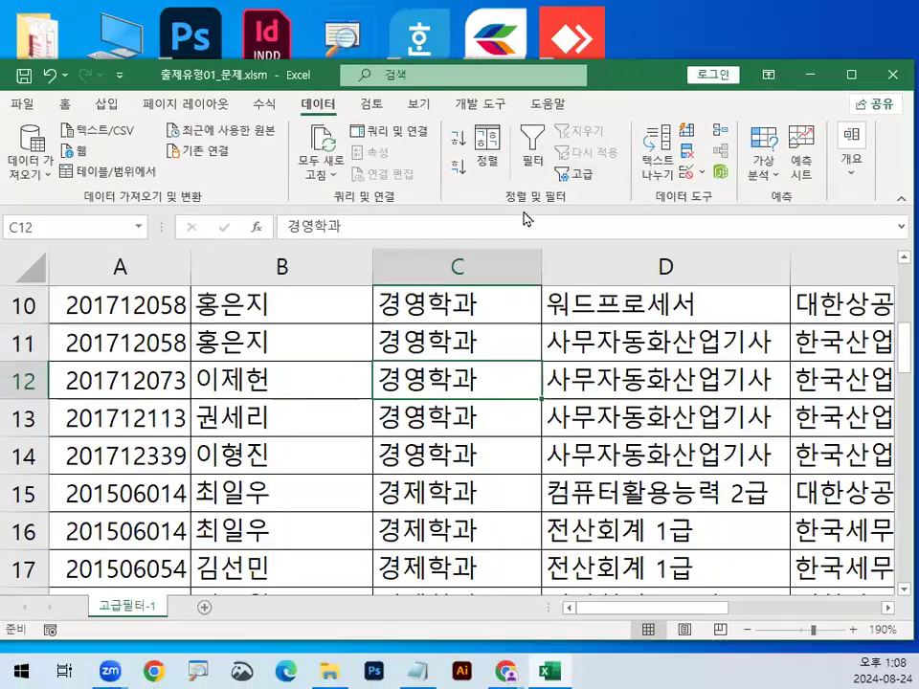
left_click(579, 178)
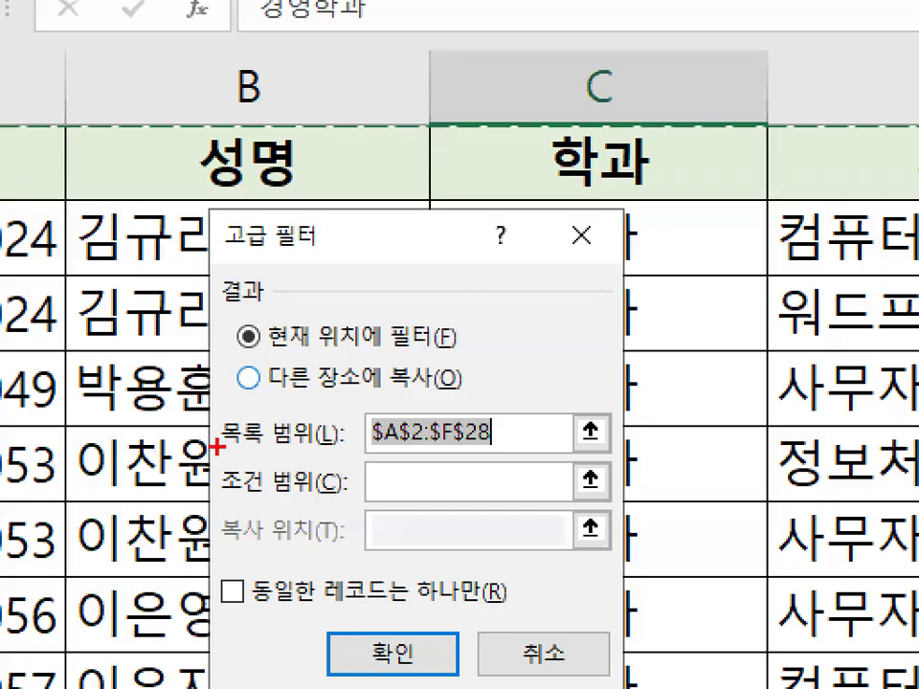
left_click_drag(218, 446, 320, 447)
left_click_drag(494, 435, 517, 435)
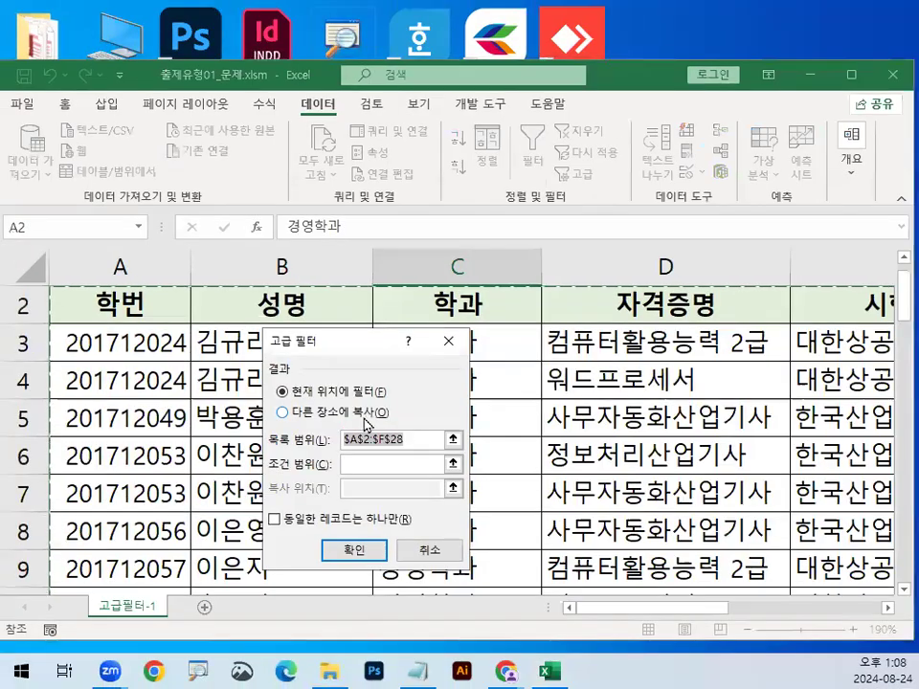
Step: Set the advanced filter to copy to another location and use A33:B34 as the criteria range
left_click(436, 380)
left_click_drag(201, 420, 430, 417)
mouse_move(378, 513)
left_mouse_down()
mouse_move(351, 515)
mouse_move(386, 508)
left_mouse_up()
left_click(372, 506)
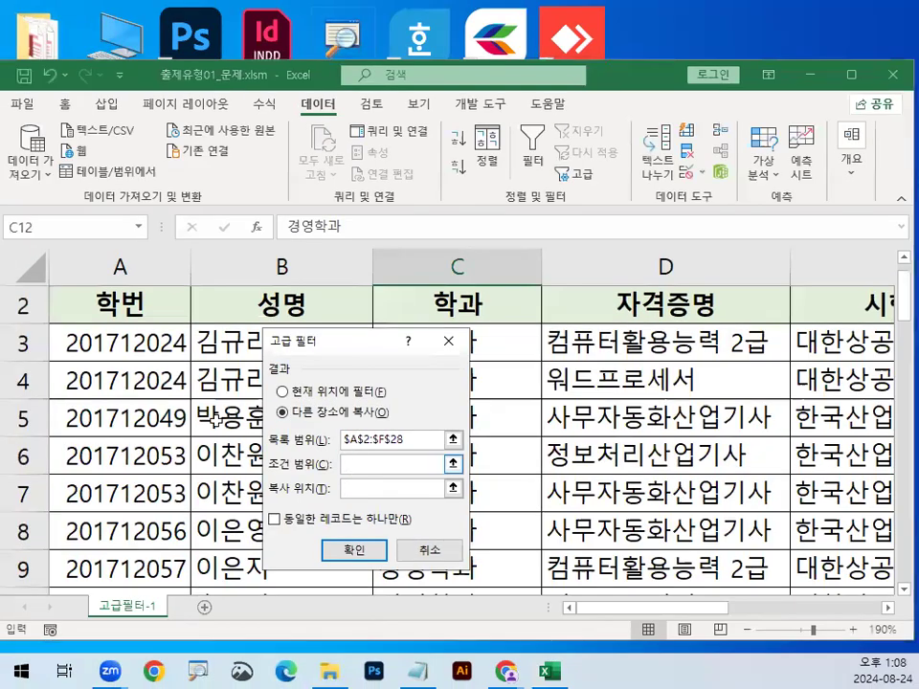
scroll(216, 418, "down", 9)
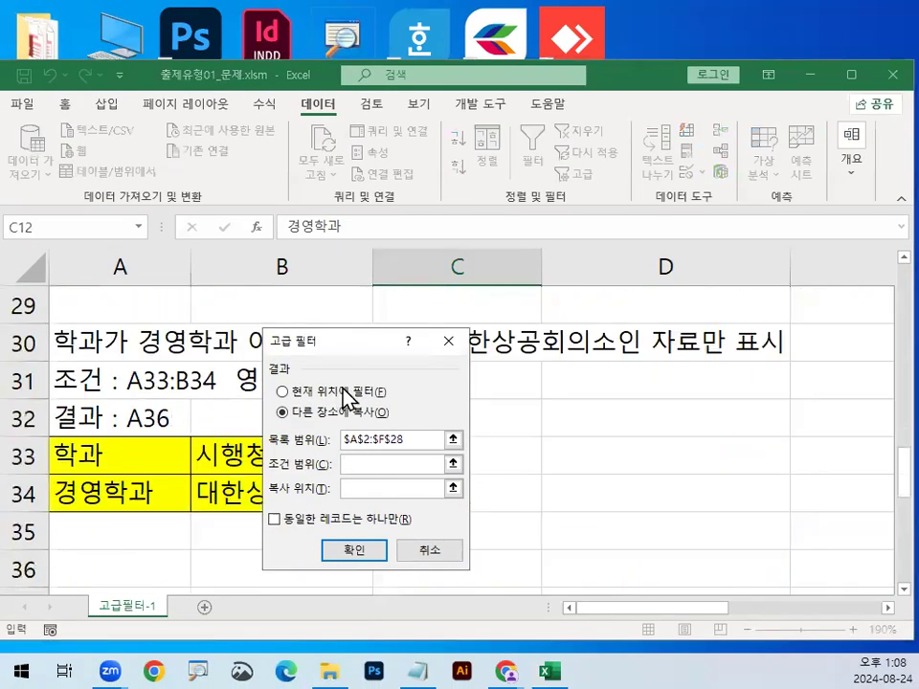
left_click_drag(359, 342, 565, 283)
left_click_drag(105, 456, 260, 476)
Step: Set A36 as the copy destination, mark the settings with the pen, and run the advanced filter
left_click(559, 434)
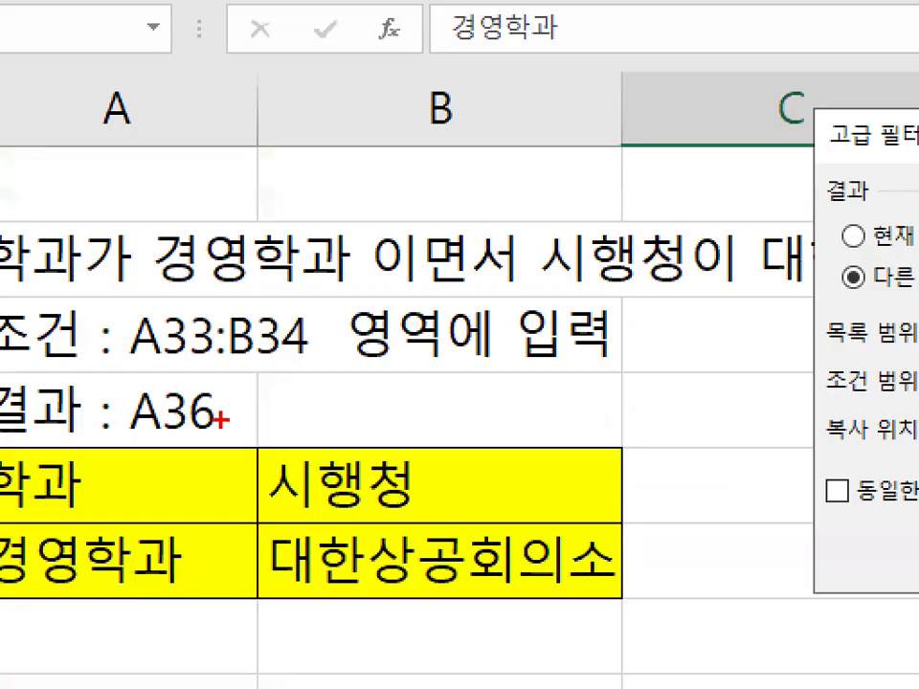
left_click_drag(230, 436, 228, 365)
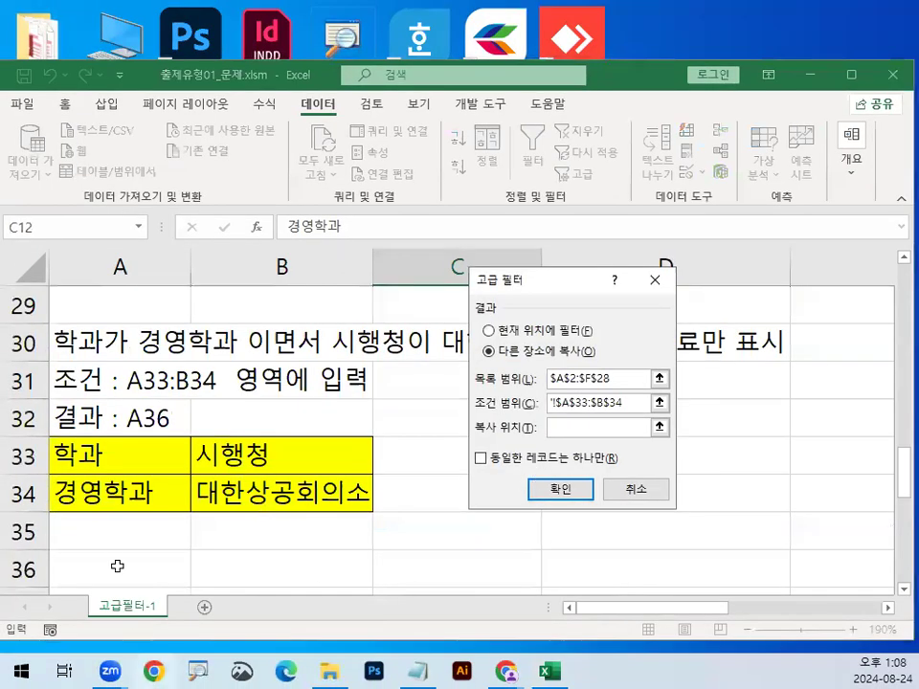
scroll(123, 451, "down", 1)
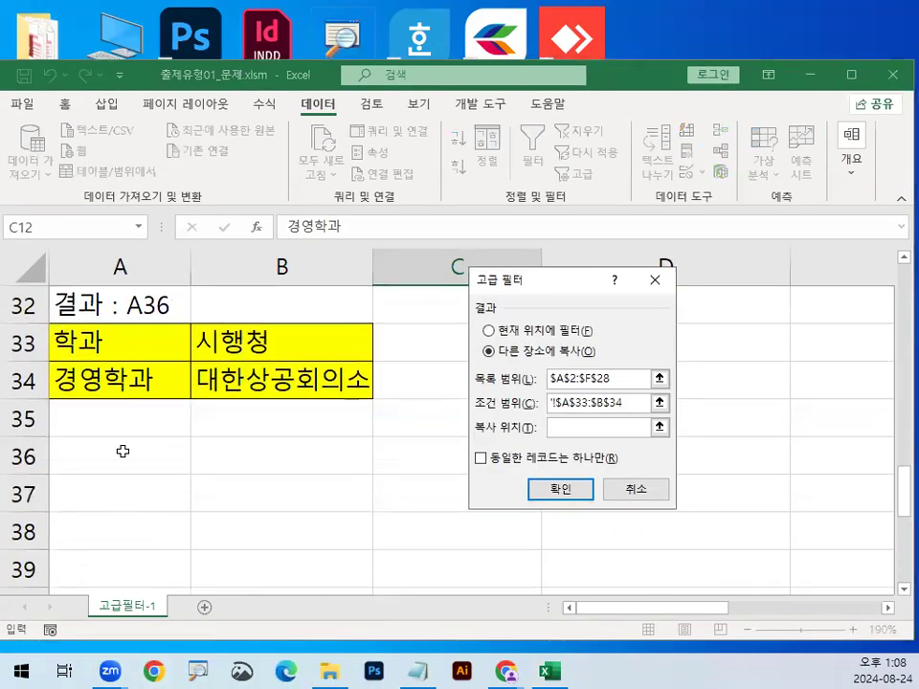
left_click(122, 451)
mouse_move(137, 370)
left_mouse_down()
mouse_move(139, 379)
mouse_move(206, 362)
left_mouse_up()
mouse_move(239, 362)
left_mouse_down()
mouse_move(248, 379)
mouse_move(294, 324)
left_mouse_up()
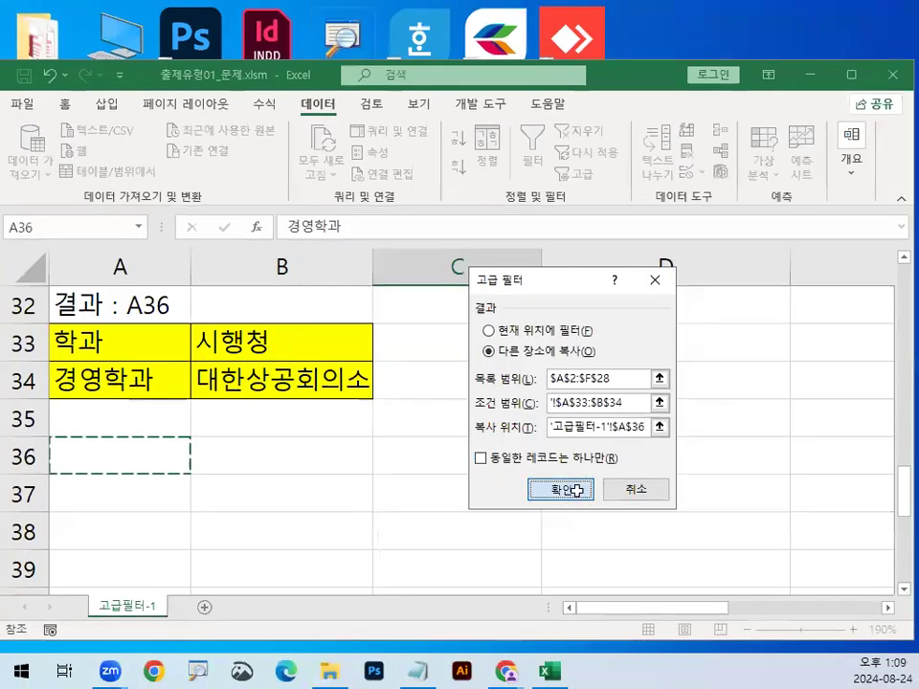
left_click(577, 491)
scroll(503, 490, "down", 10)
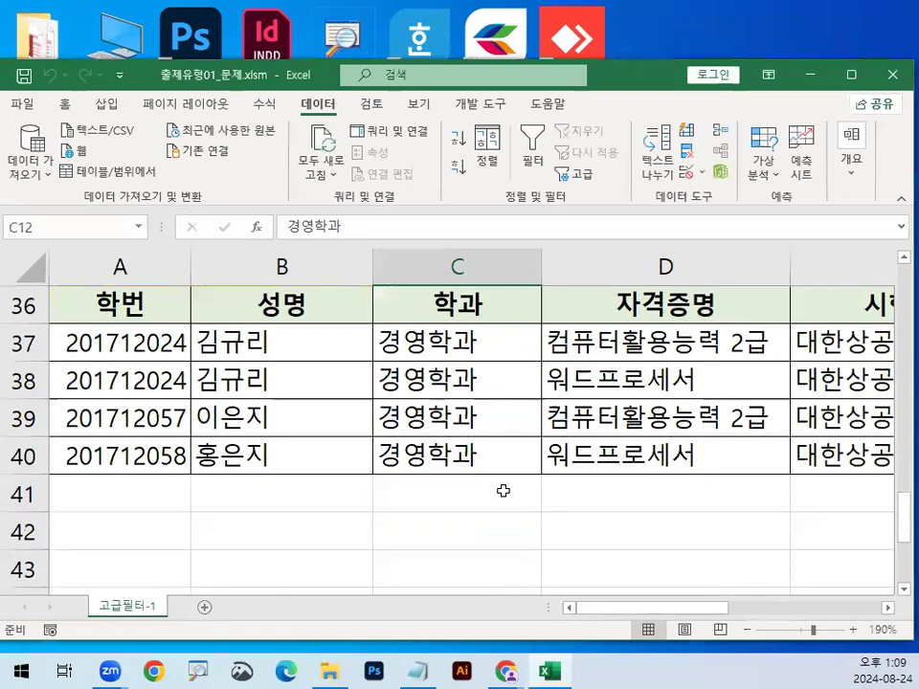
Step: Circle row numbers 36 and 40 with the pen, bracket the 경영학과 entries in column C, and clear the marks
key("ctrl+2")
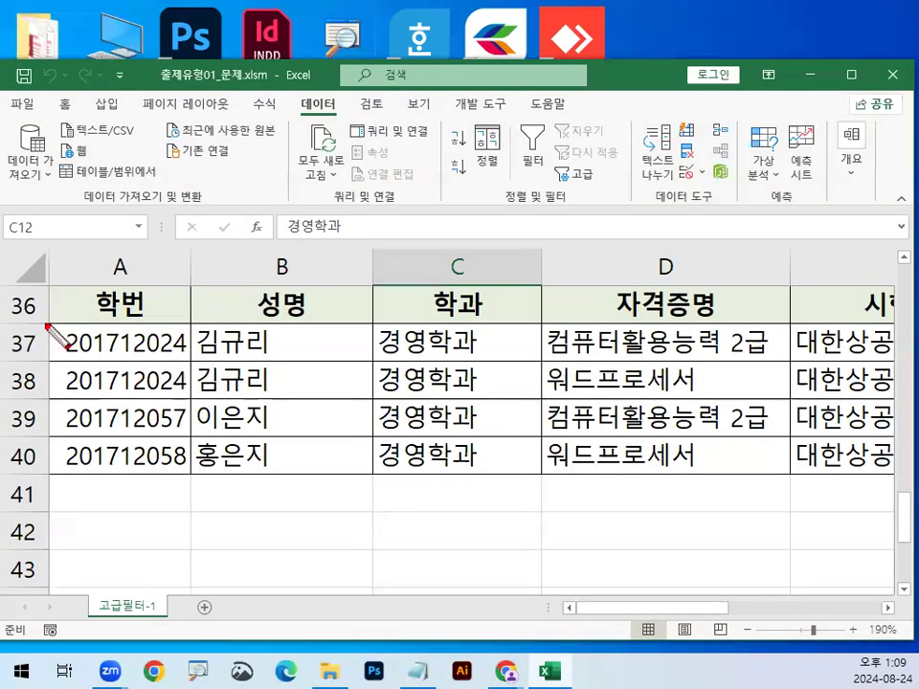
mouse_move(53, 316)
left_mouse_down()
mouse_move(21, 302)
mouse_move(53, 308)
left_mouse_up()
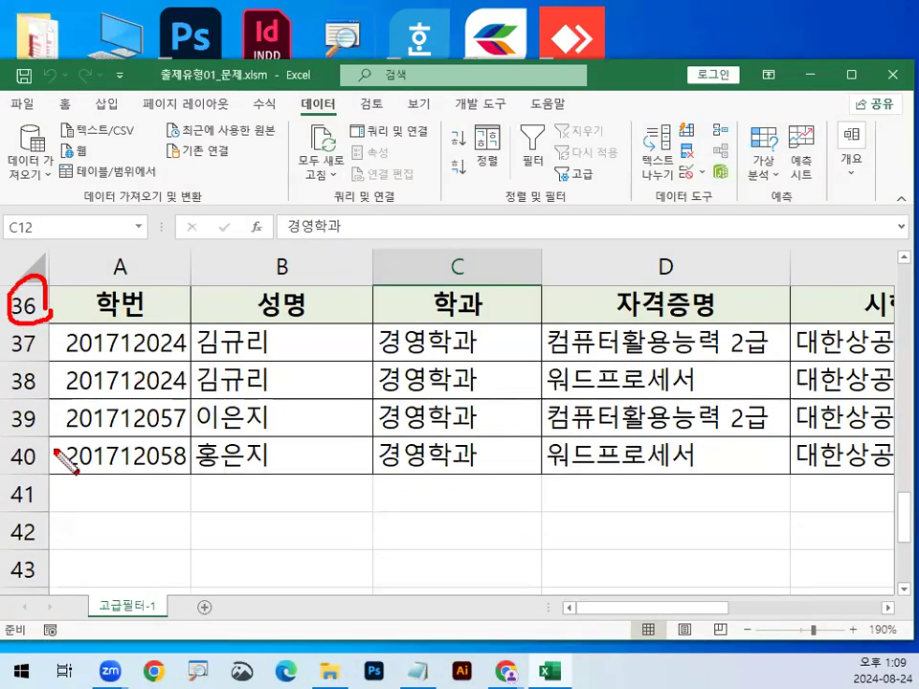
left_click_drag(61, 446, 62, 457)
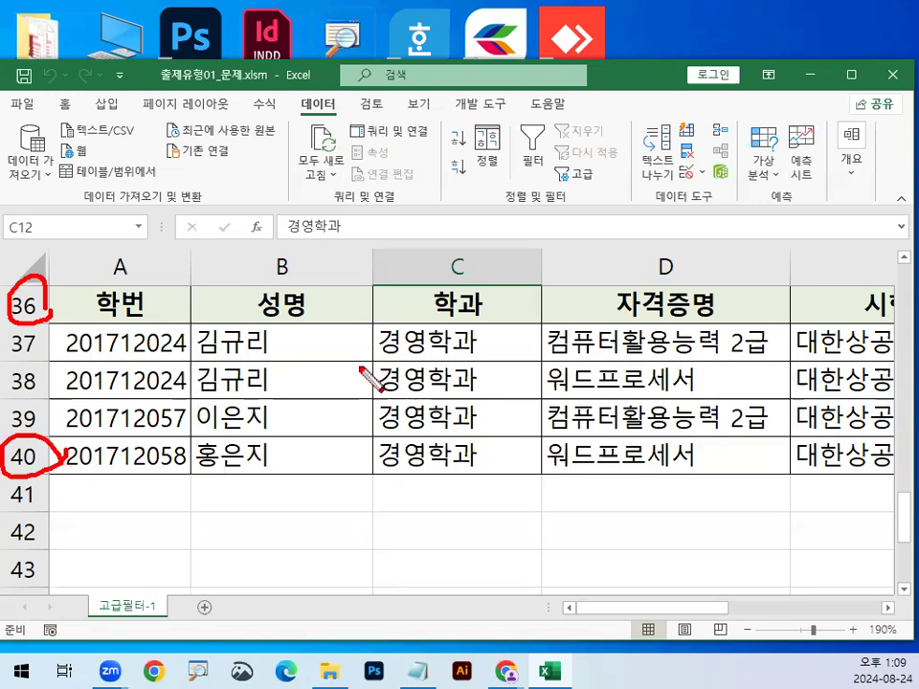
left_click_drag(380, 329, 384, 467)
key("Escape")
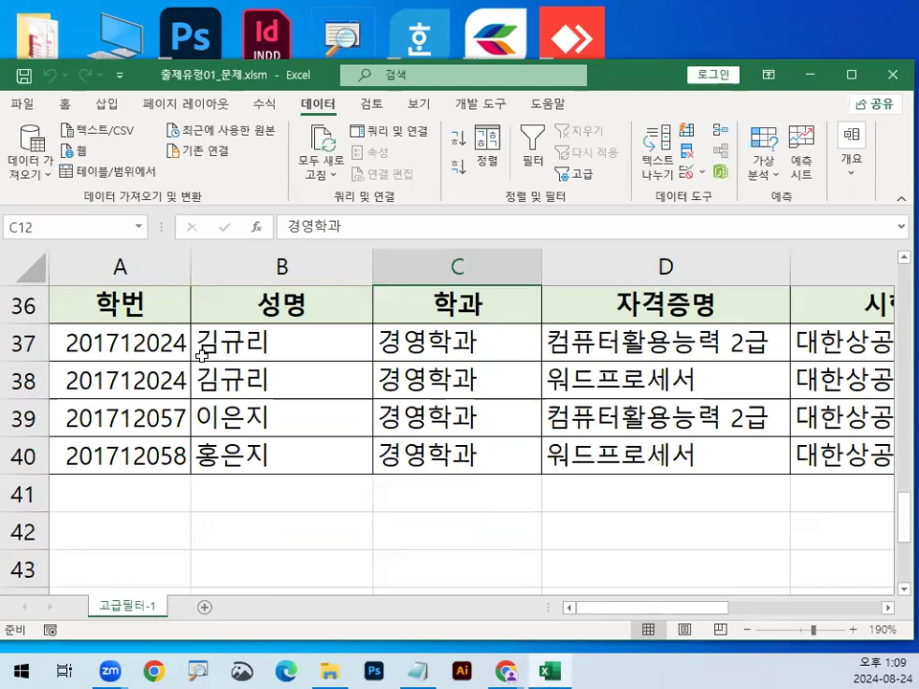
Step: Bracket the 대한상공회의소 entries in column E with the pen, mark the 학과 and 시행청 columns, and clear the marks
left_click(886, 614)
left_click(886, 614)
key("ctrl+2")
mouse_move(490, 344)
left_mouse_down()
mouse_move(476, 462)
mouse_move(494, 469)
left_mouse_up()
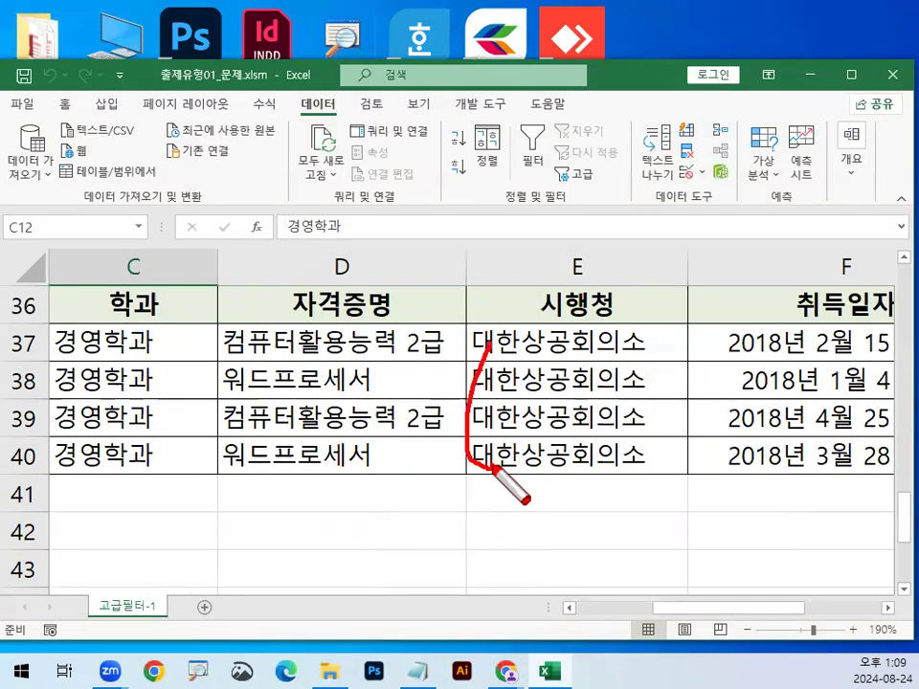
mouse_move(170, 319)
left_mouse_down()
mouse_move(178, 328)
mouse_move(251, 316)
left_mouse_up()
left_click_drag(552, 230, 484, 335)
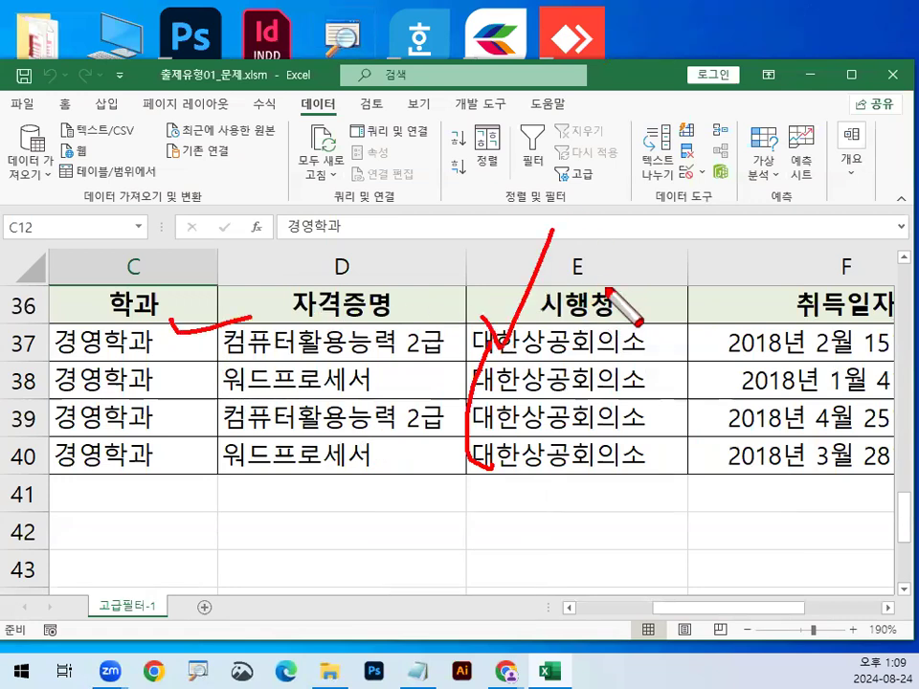
left_click_drag(700, 276, 601, 362)
left_click_drag(601, 283, 674, 364)
key("Escape")
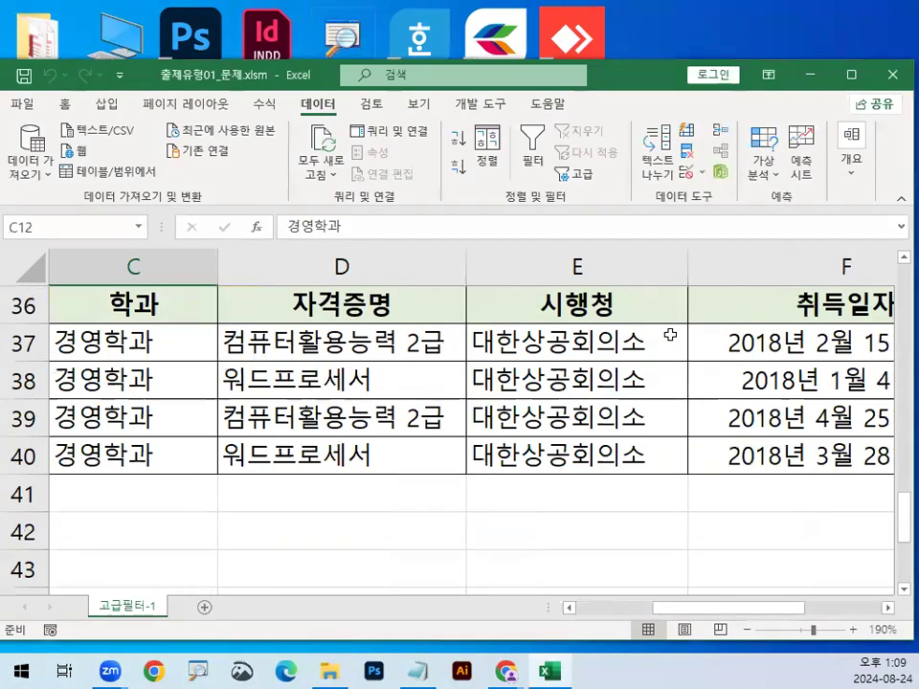
Step: Copy the problem statement, condition range and result location text in A30:A32
left_click(197, 380)
key("Left")
key("Left")
key("Up")
key("Up")
key("Up")
key("Up")
key("Up")
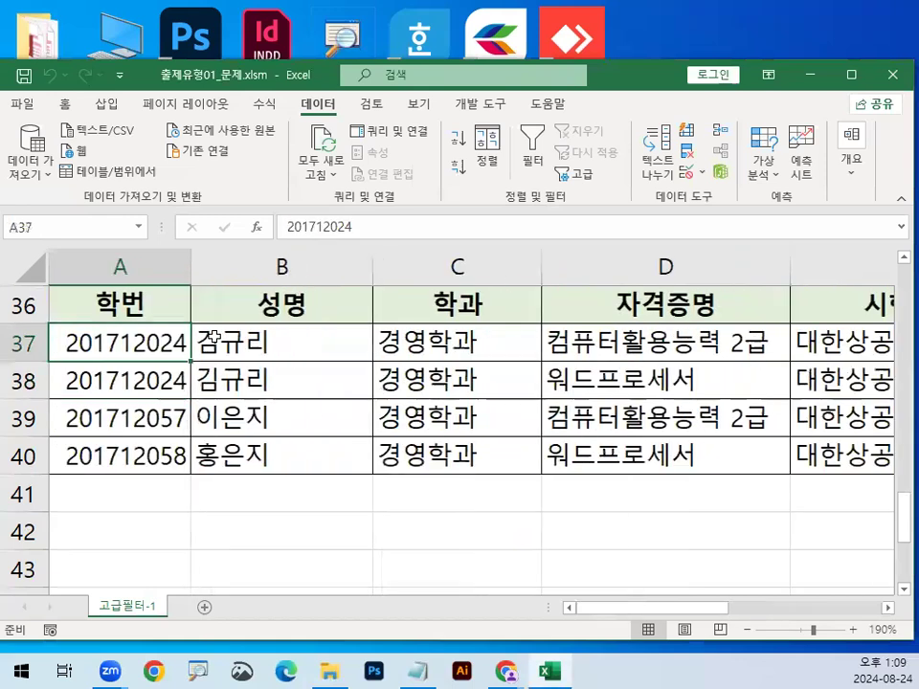
key("Up")
key("Up")
key("Up")
key("Up")
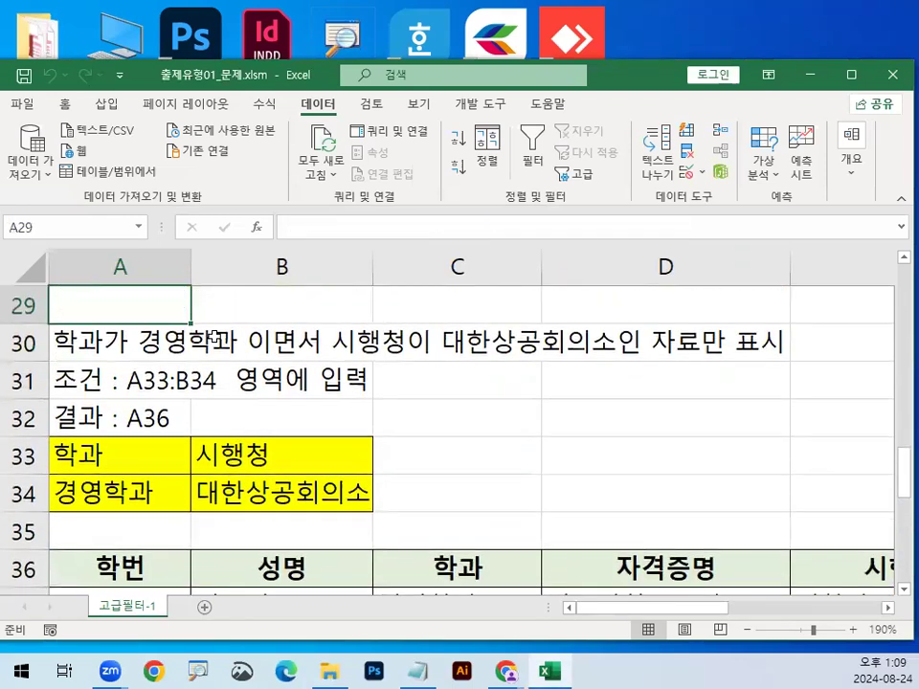
key("Down")
key("Down")
key("Up")
key("shift+Down")
key("shift+Down")
key("shift+Down")
key("shift+Up")
key("shift+Up")
key("shift+Down")
key("ctrl+c")
Step: Paste the copied text below the extracted records, starting at A42
key("Down")
key("Down")
key("Down")
key("Down")
key("Down")
key("Down")
key("Down")
key("Down")
key("Down")
key("Down")
key("Down")
key("Down")
key("Down")
key("Down")
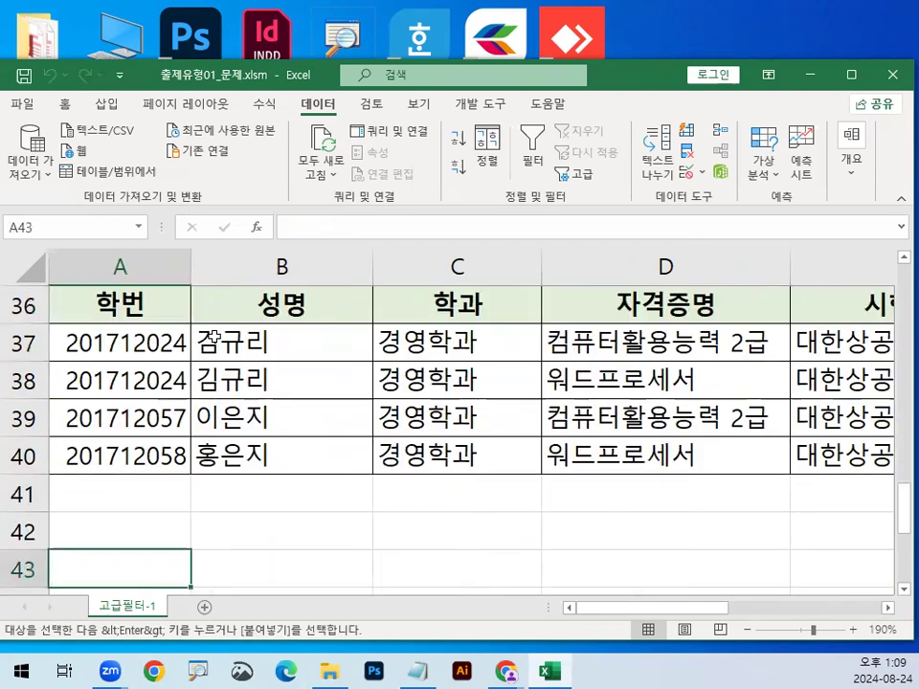
key("Up")
key("Up")
key("ctrl+v")
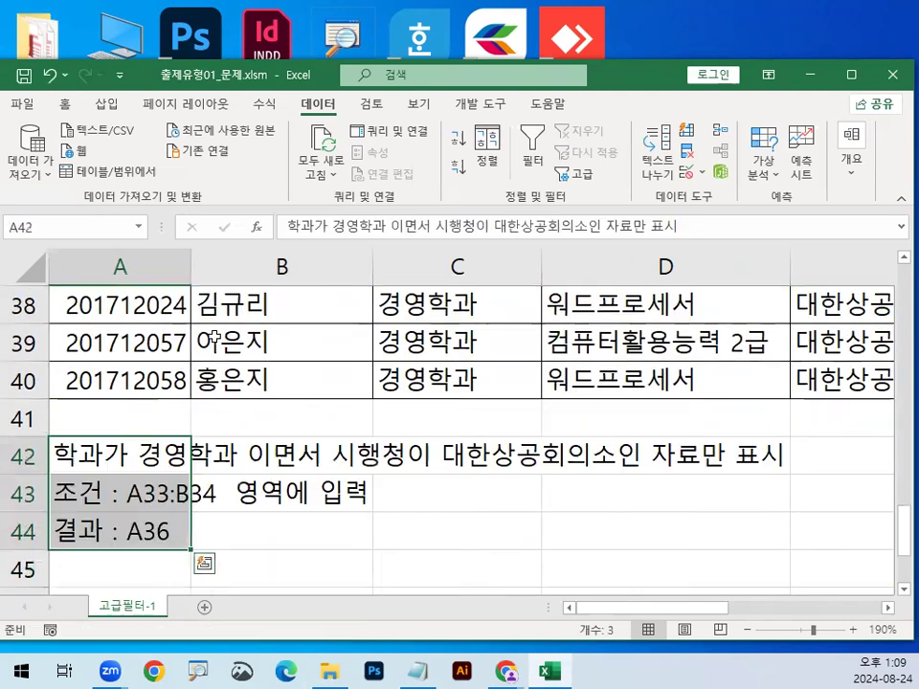
Step: Append (AND,??? 함수사용) to the condition text in A43
left_click(90, 488)
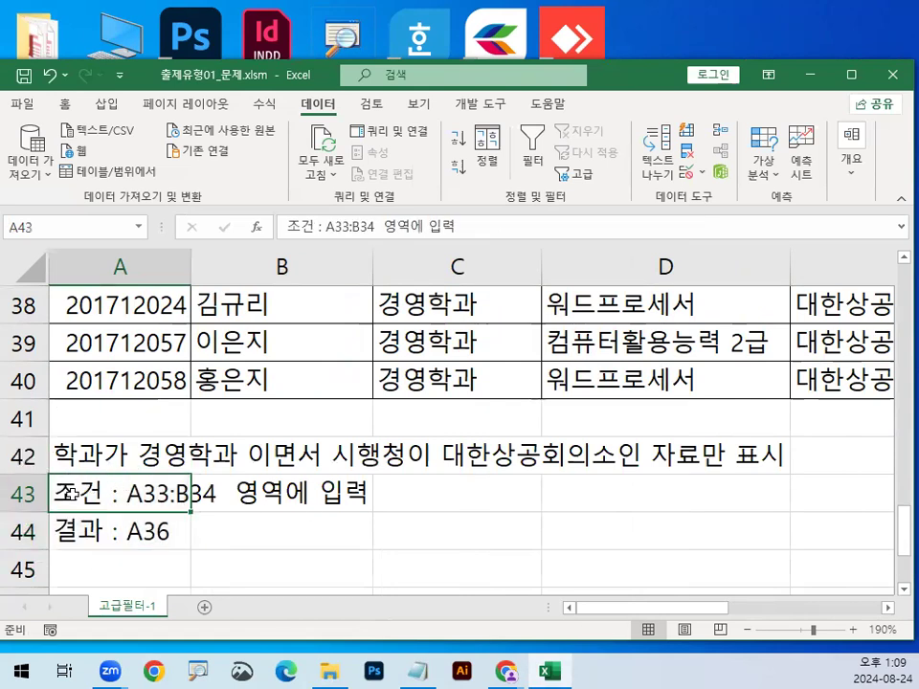
double_click(86, 492)
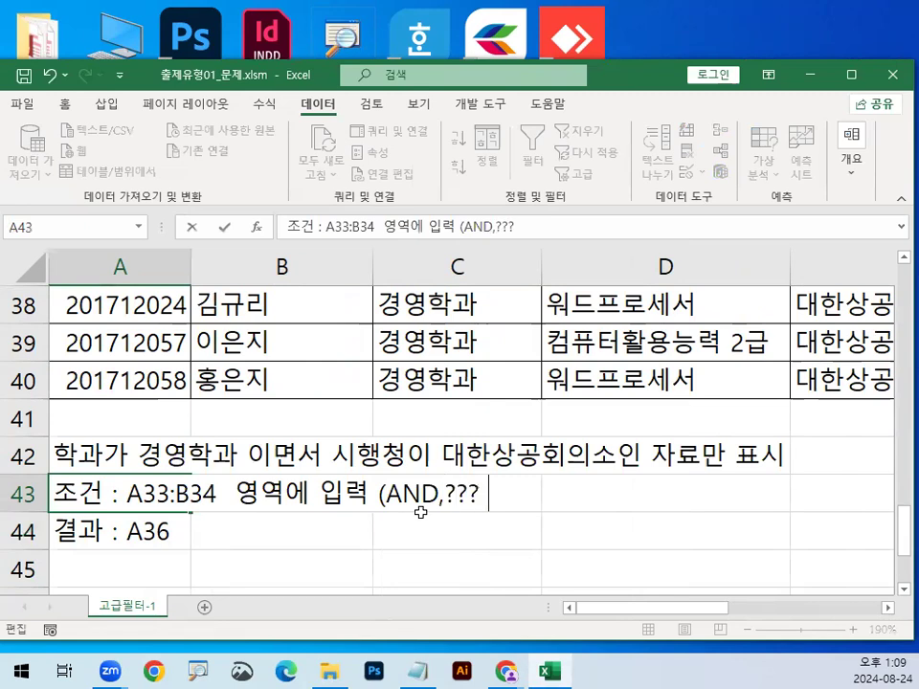
type("GKATN")
key("BackSpace")
key("BackSpace")
key("BackSpace")
key("BackSpace")
key("BackSpace")
key("Hangul")
type("함수사용")
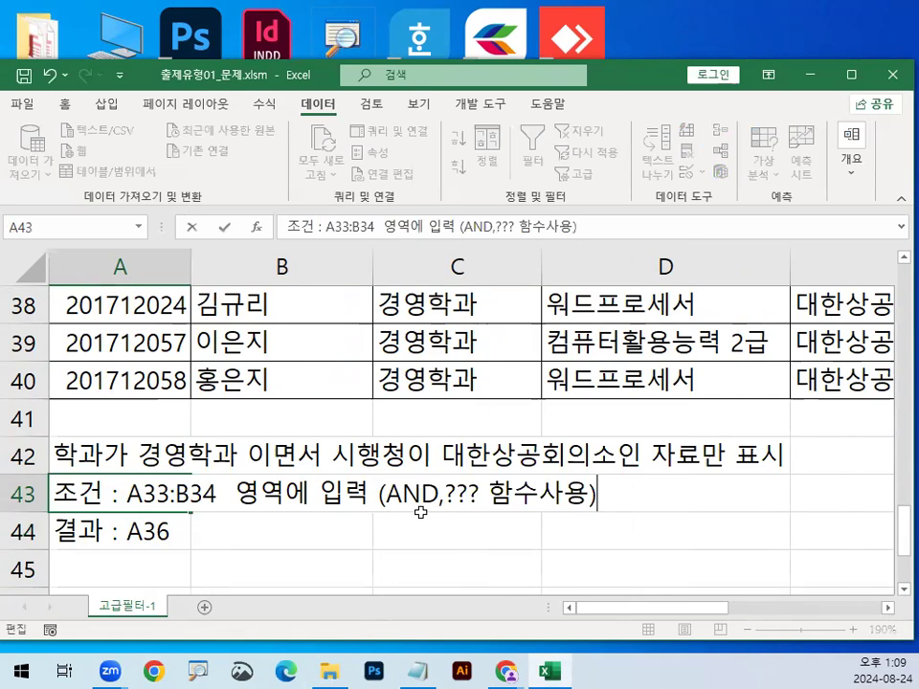
key("Return")
Step: Underline and circle AND in A43 with the pen, circle 이면서 in A42, and clear the marks
key("ctrl+2")
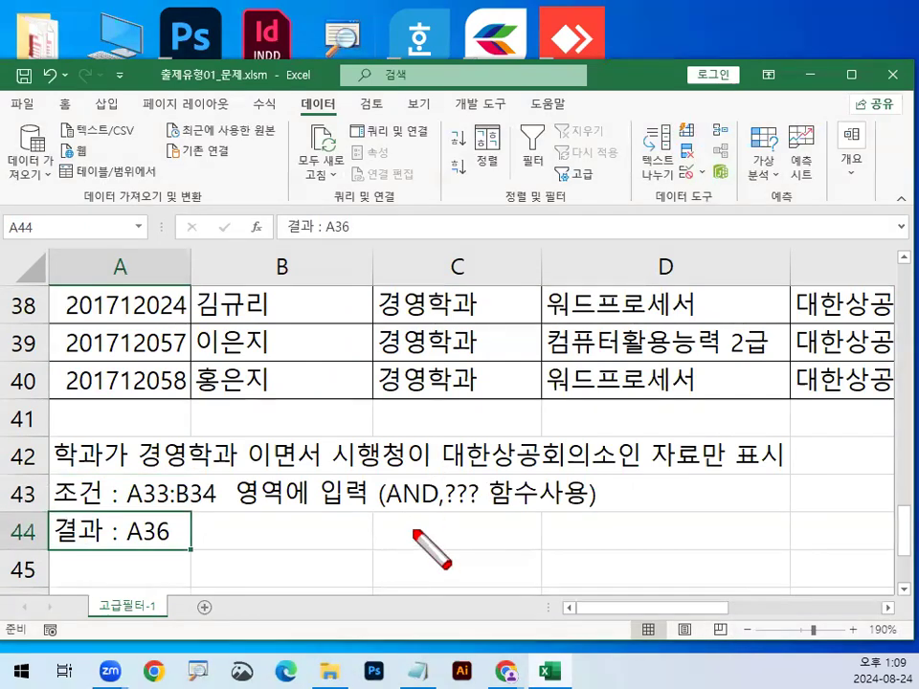
left_click_drag(380, 515, 433, 517)
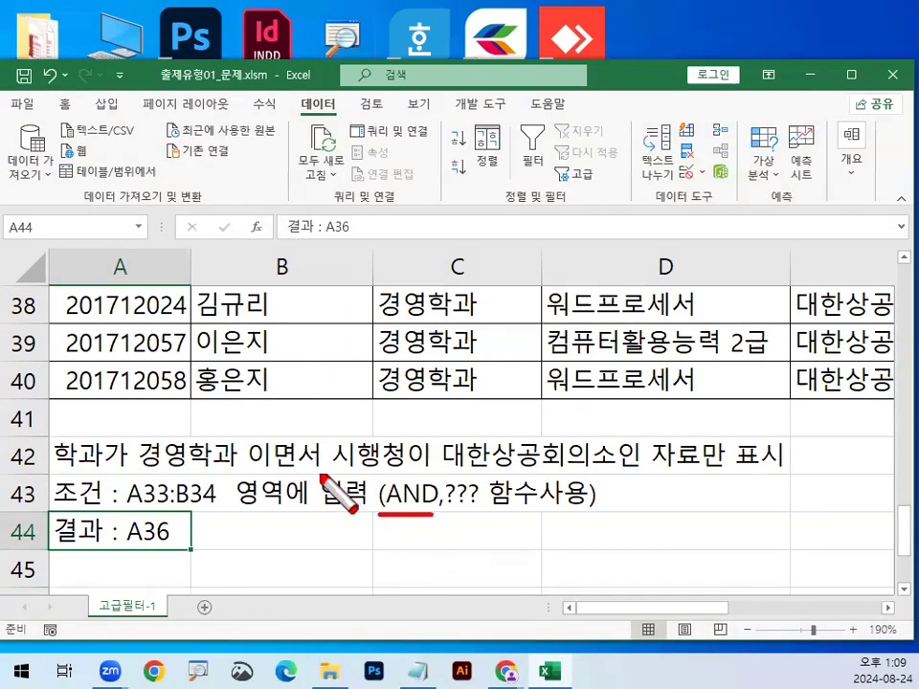
mouse_move(331, 431)
left_mouse_down()
mouse_move(304, 478)
mouse_move(324, 469)
left_mouse_up()
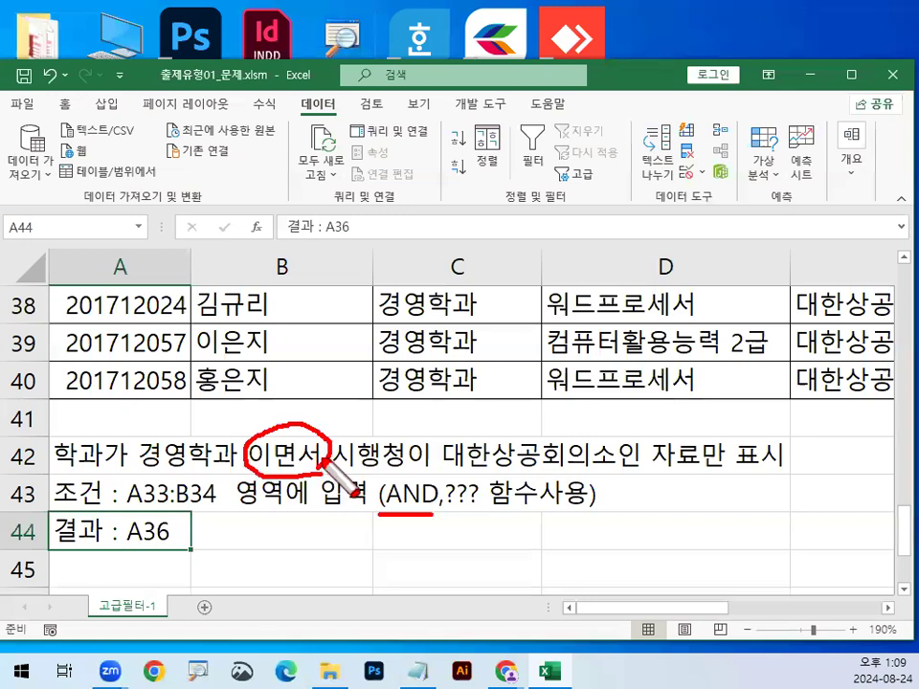
mouse_move(411, 515)
left_mouse_down()
mouse_move(421, 490)
mouse_move(449, 500)
left_mouse_up()
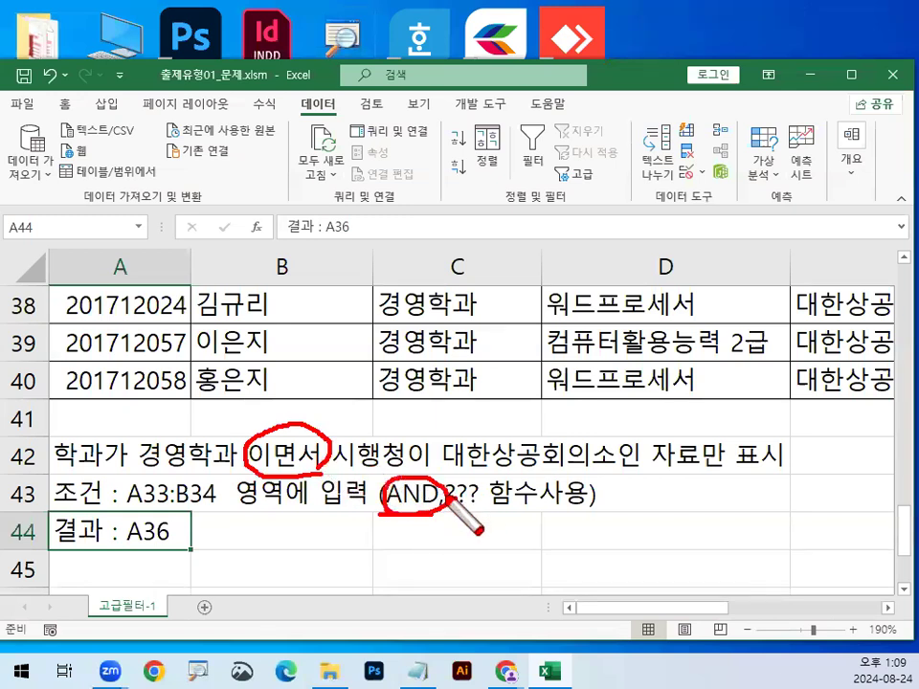
key("Escape")
Step: Switch to the Notepad class notes, clear the pen marks, and insert a blank line below the <비교연산자> section's closing dashes
left_click(417, 670)
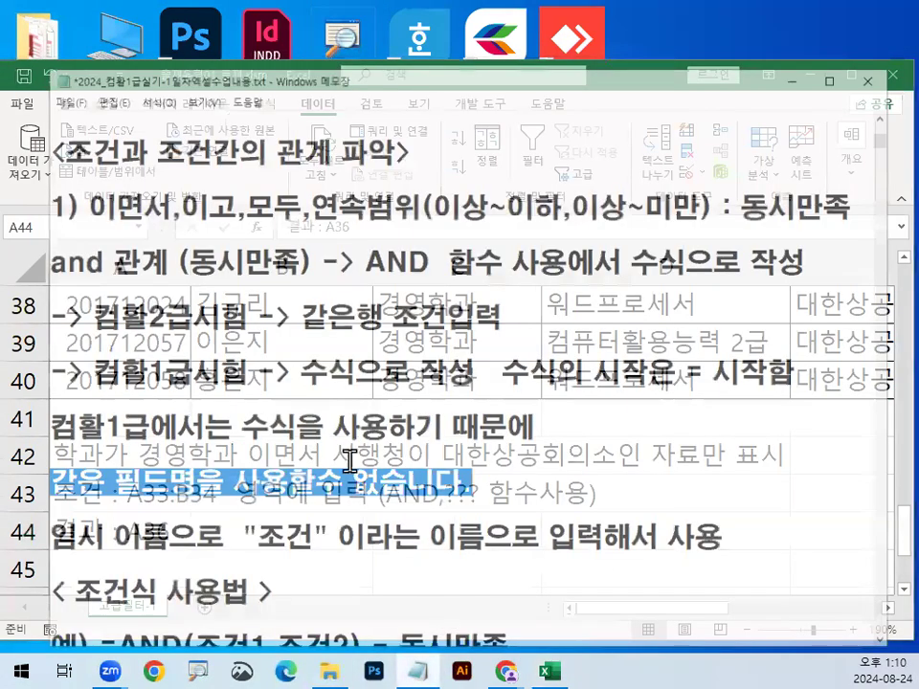
scroll(249, 398, "down", 1)
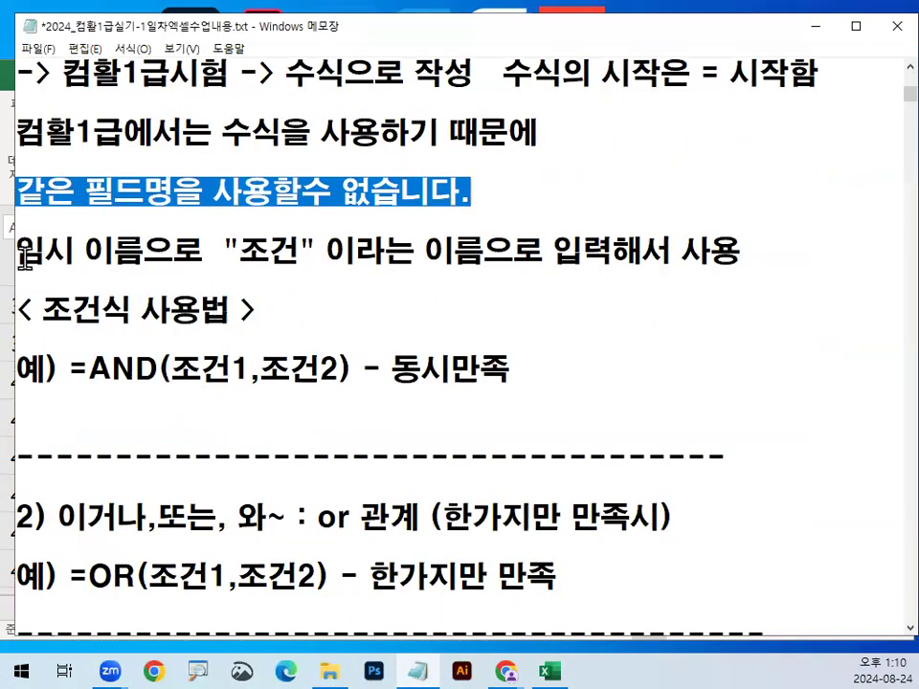
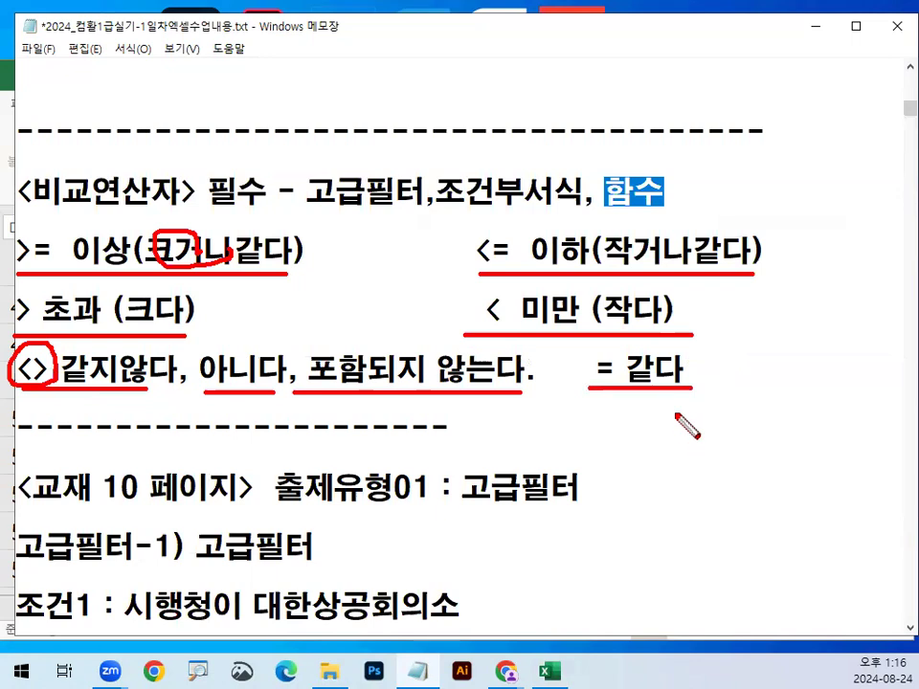
key("Escape")
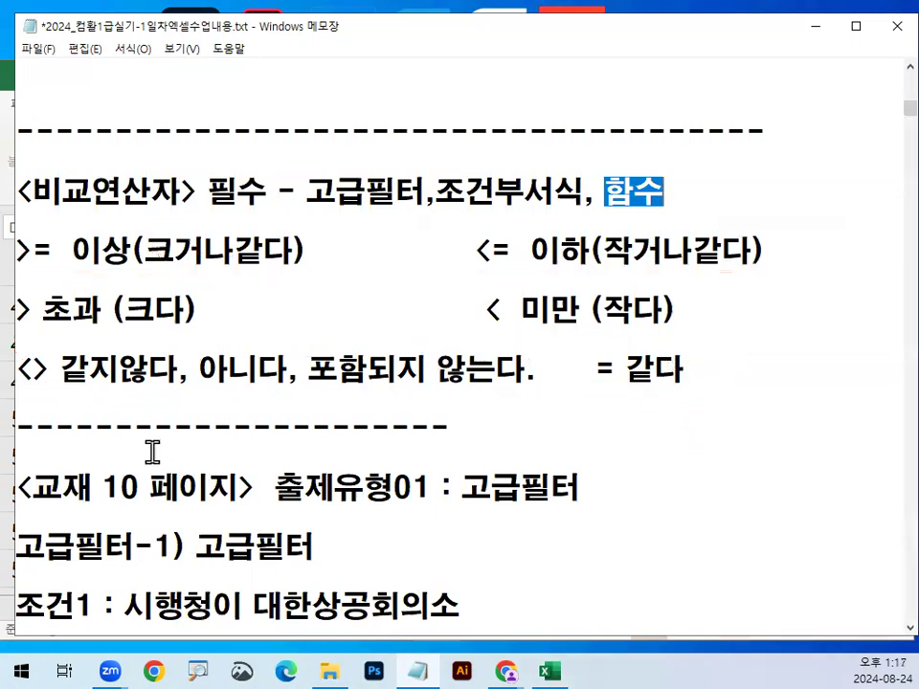
left_click(196, 419)
key("Return")
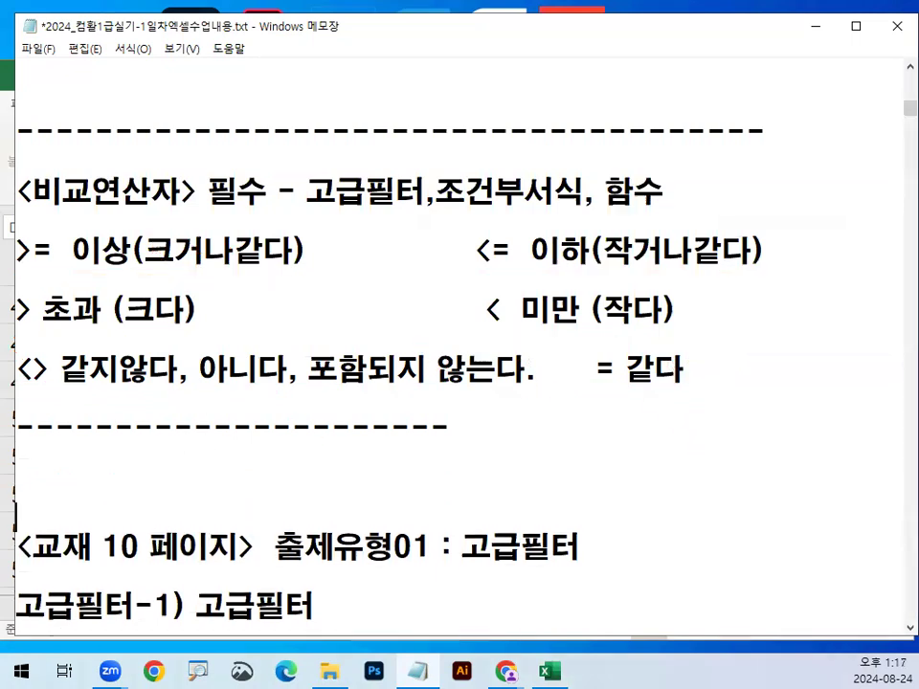
Step: Highlight AND in the =AND(조건1,조건2) example of the notes and return to the Excel worksheet
scroll(203, 370, "up", 3)
scroll(203, 370, "up", 3)
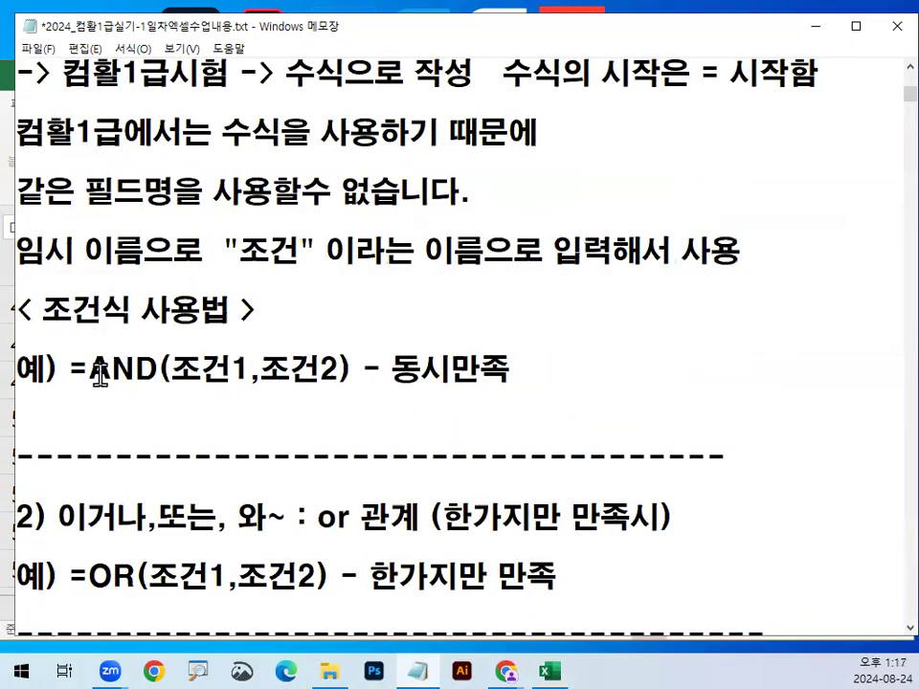
left_click_drag(90, 370, 154, 370)
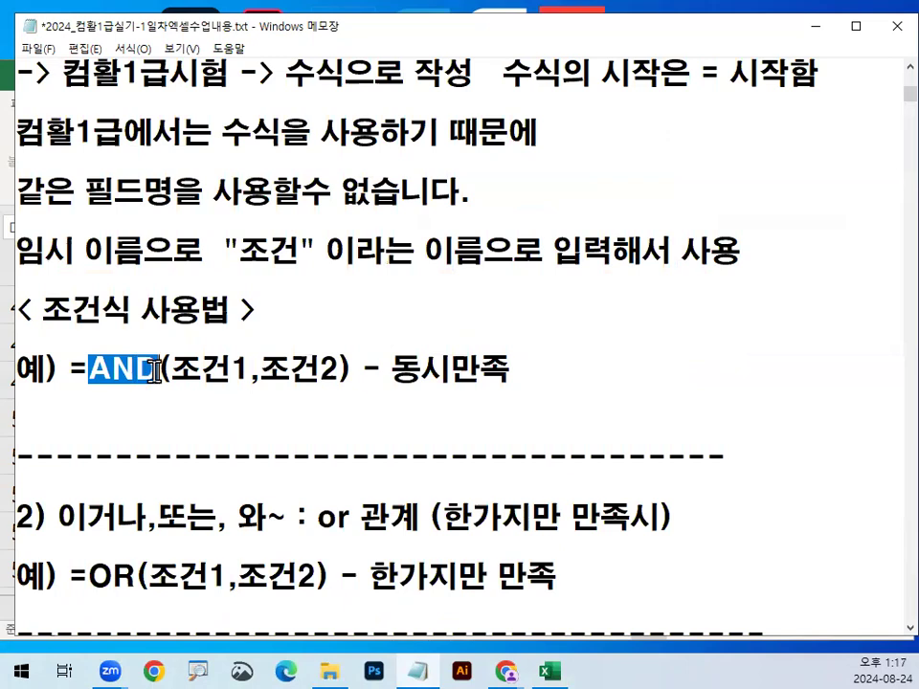
left_click(812, 26)
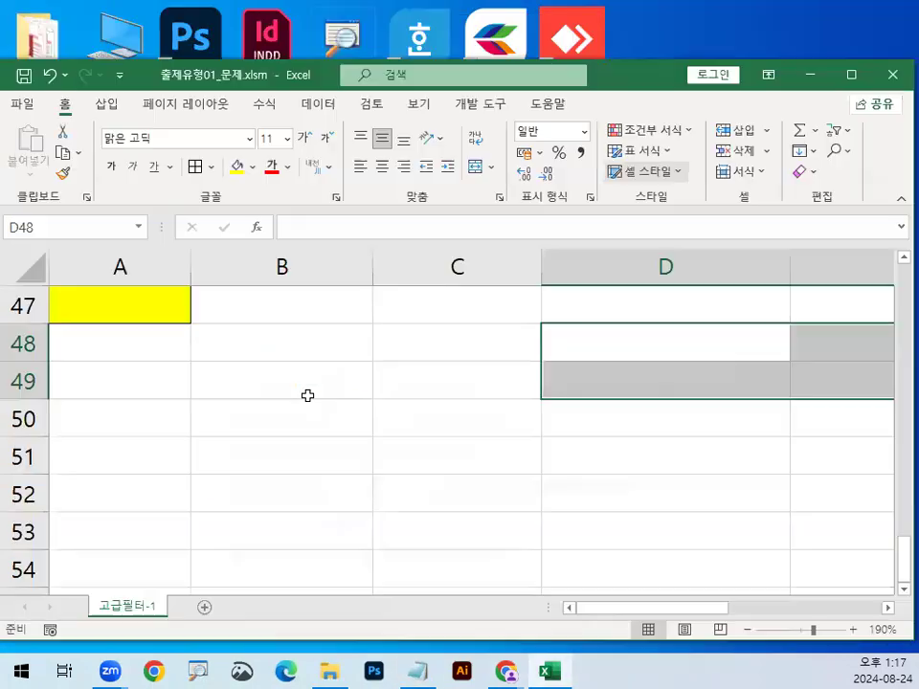
Step: Change the font of the whole worksheet to a견고딕
scroll(231, 476, "up", 4)
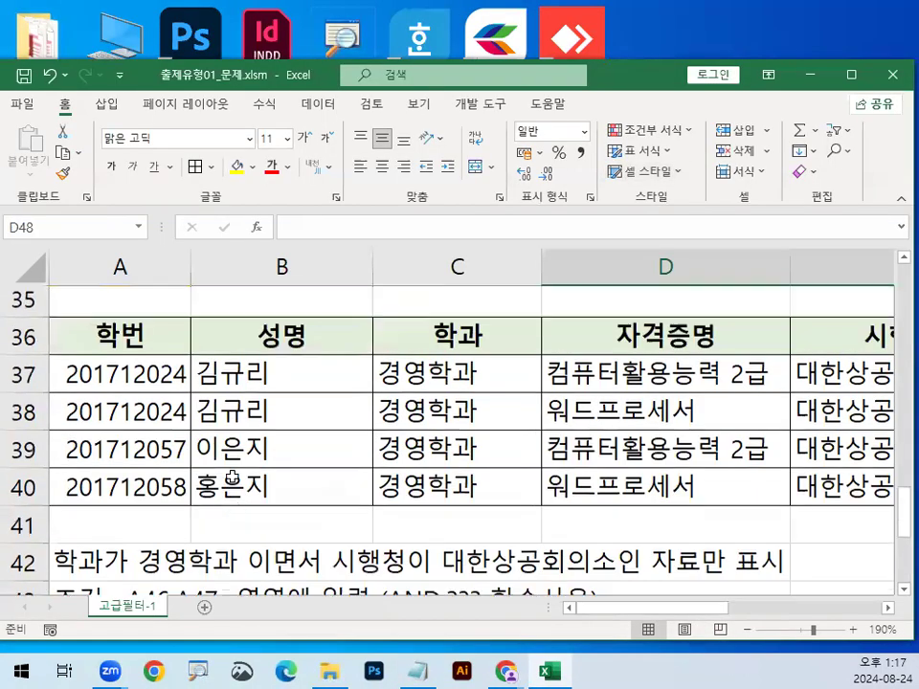
scroll(232, 477, "down", 2)
left_click(129, 491)
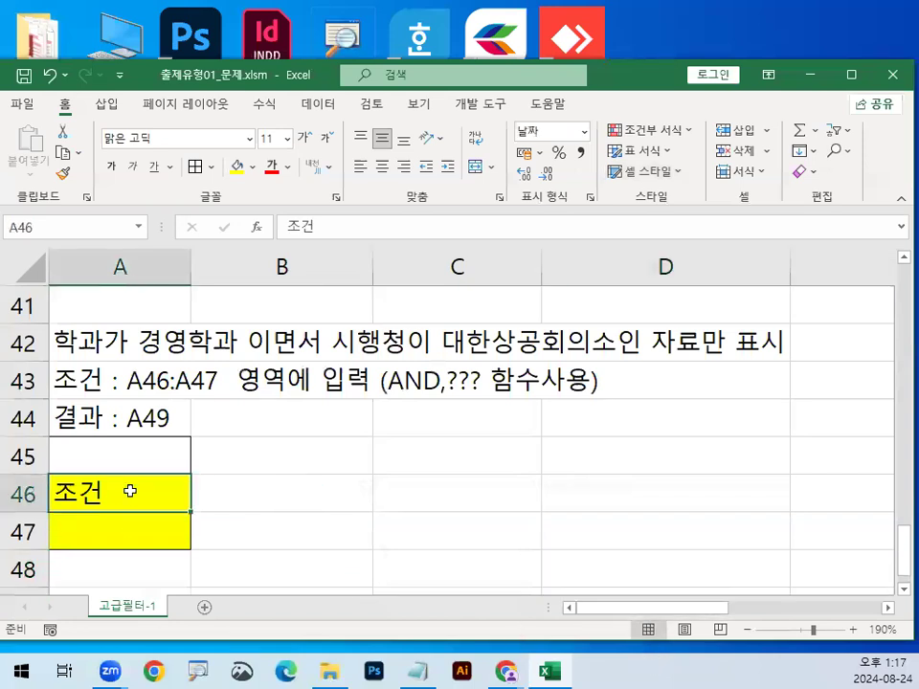
left_click(123, 528)
scroll(123, 459, "down", 1)
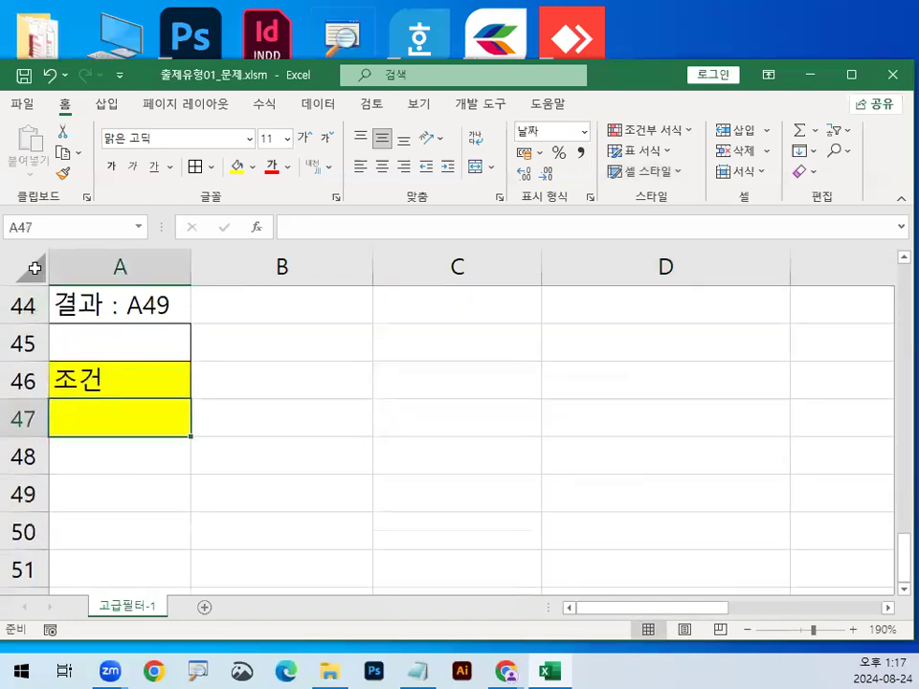
left_click(28, 270)
left_click(250, 140)
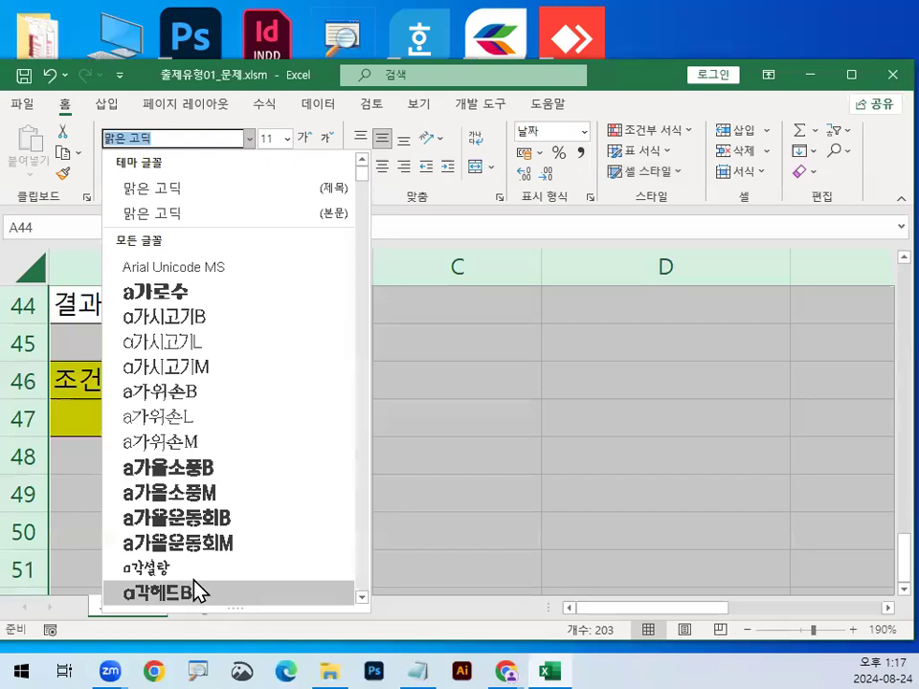
scroll(199, 584, "down", 6)
left_click(191, 368)
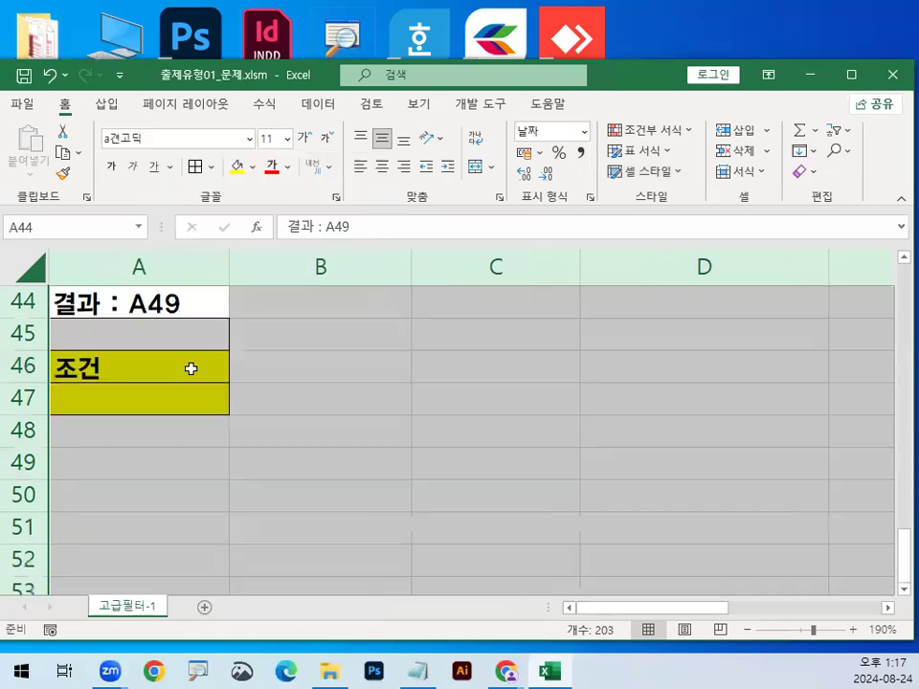
Step: Start the condition formula in A47, below the 조건 heading, with =AND( and point out its argument hint
scroll(206, 476, "up", 2)
scroll(138, 508, "up", 2)
scroll(140, 520, "down", 1)
left_click(152, 461)
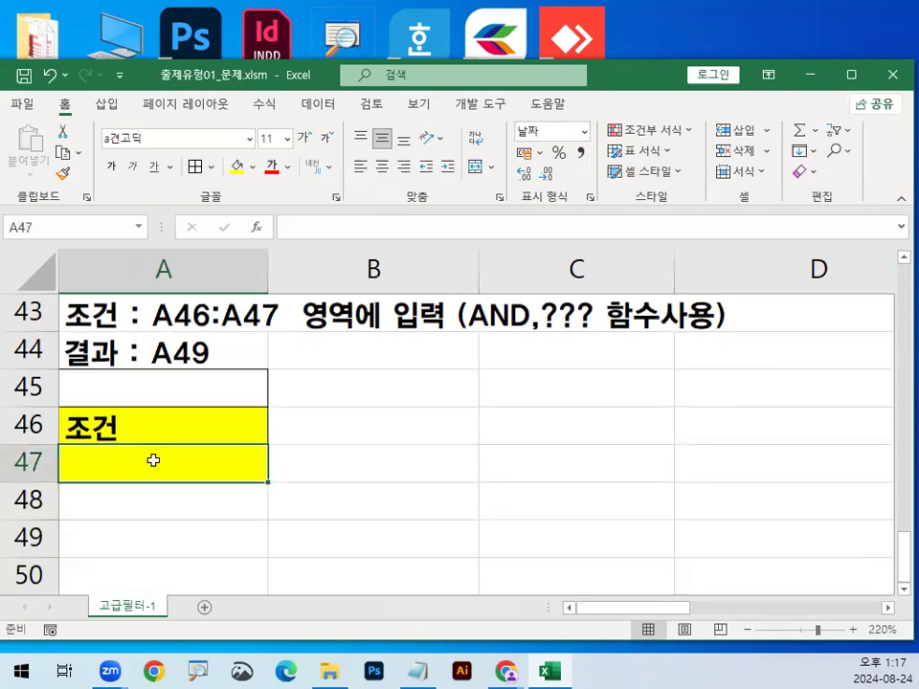
type("=")
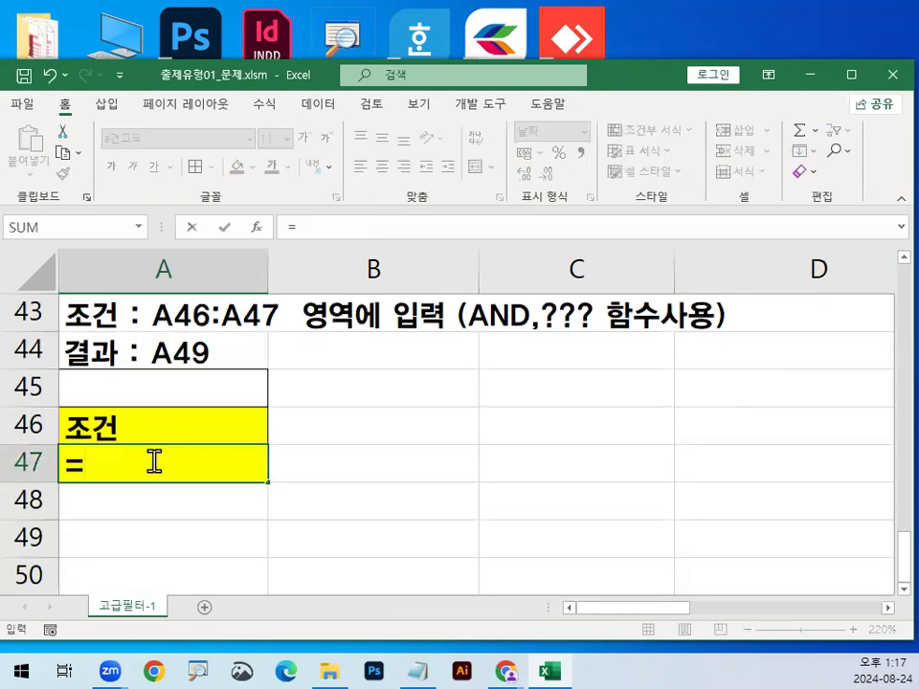
type("AND(")
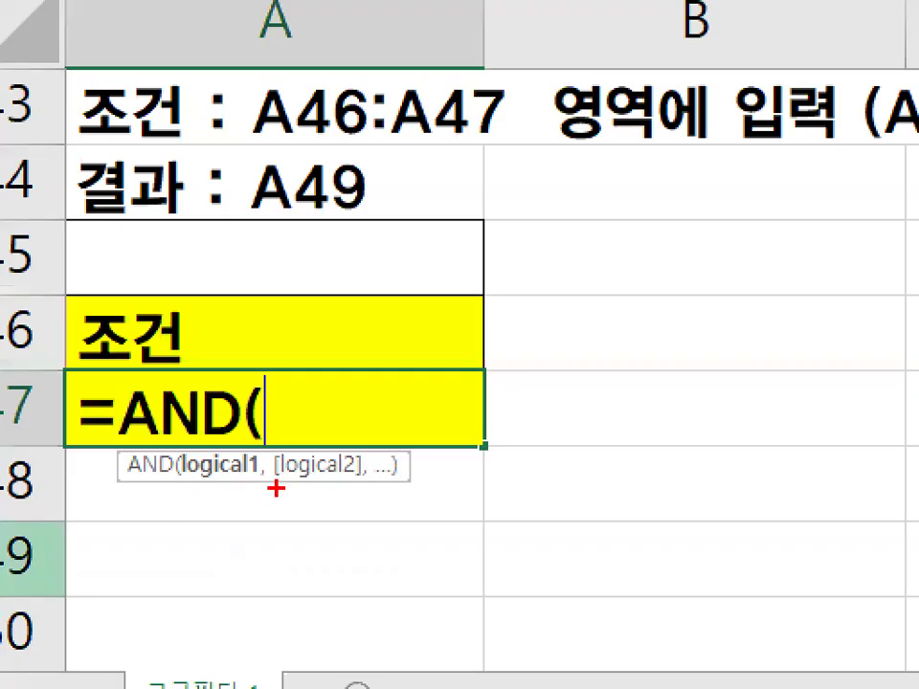
left_click_drag(162, 504, 155, 485)
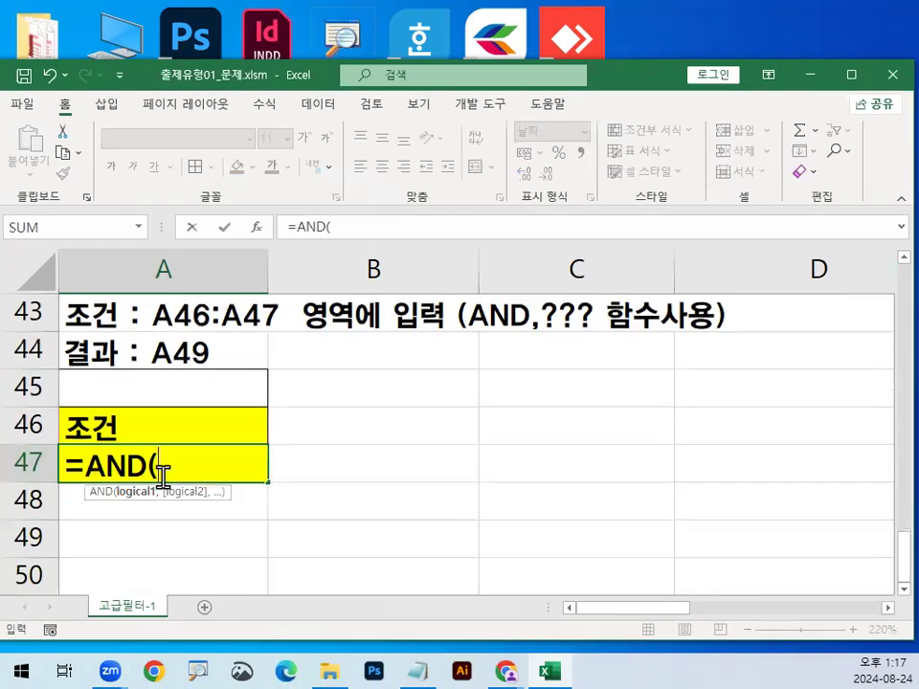
Step: Circle and cross out the 학과 header in C2 with the pen, mark 경영학과 in C3 as the reference, and clear the marks
scroll(362, 521, "up", 2)
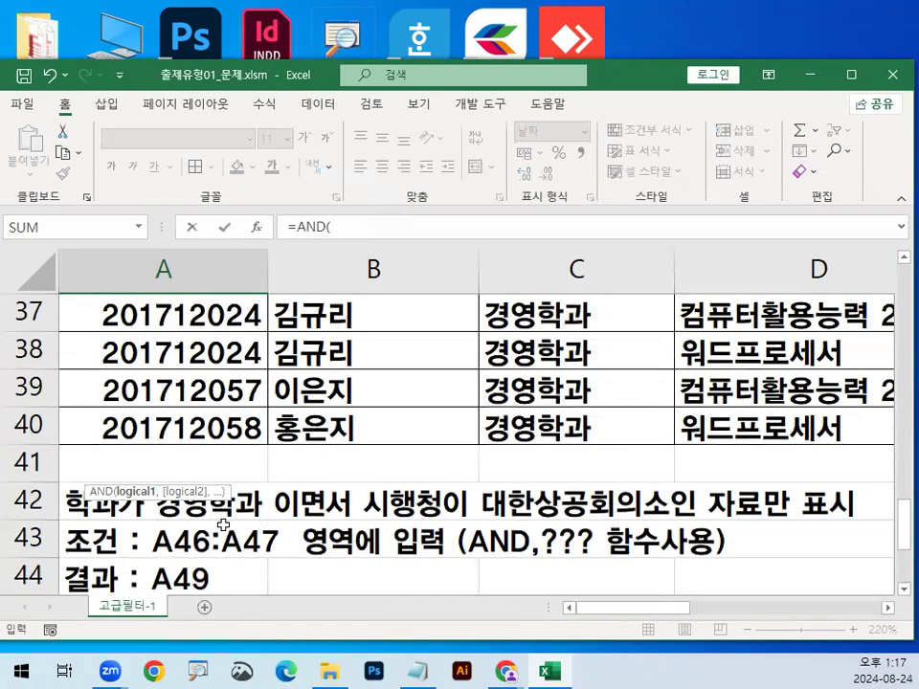
scroll(446, 544, "up", 12)
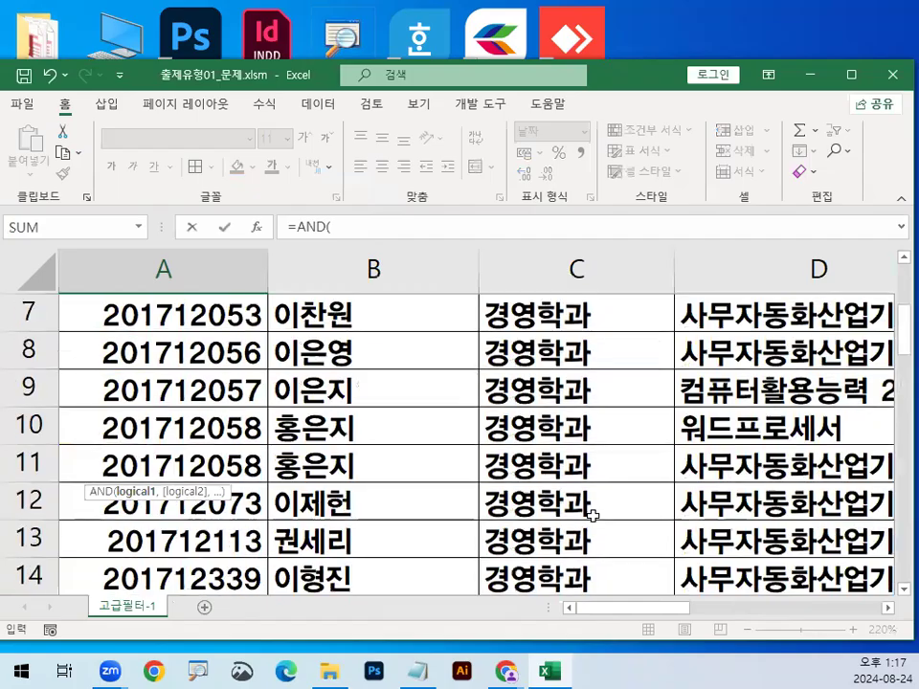
key("ctrl+1")
left_click(597, 388)
mouse_move(606, 307)
left_mouse_down()
mouse_move(549, 323)
mouse_move(575, 278)
left_mouse_up()
mouse_move(570, 209)
left_mouse_down()
mouse_move(537, 267)
mouse_move(476, 316)
left_mouse_up()
left_click_drag(486, 196, 546, 257)
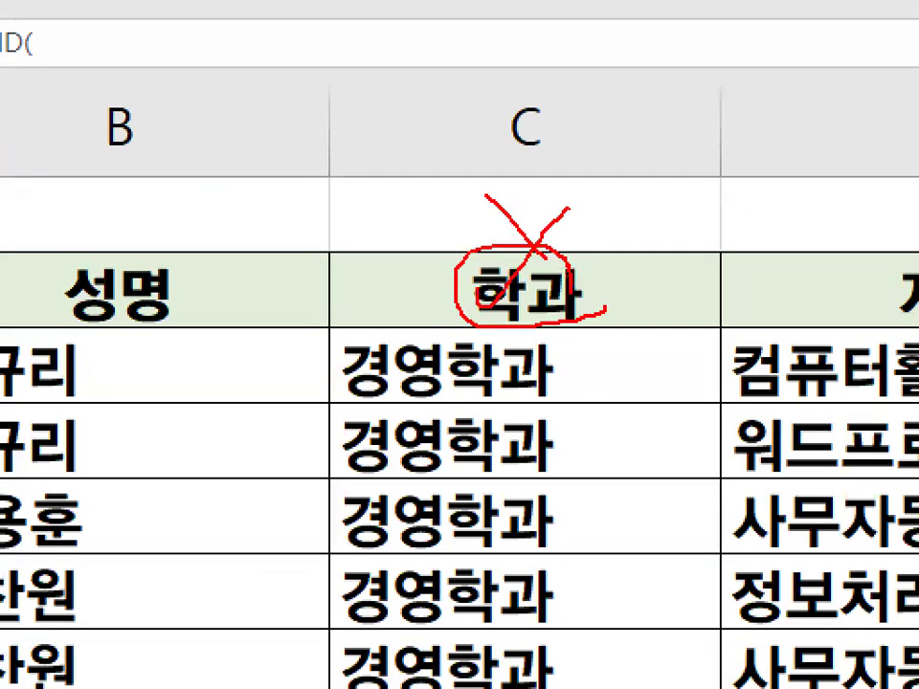
mouse_move(493, 337)
left_mouse_down()
mouse_move(354, 402)
mouse_move(474, 349)
mouse_move(479, 369)
left_mouse_up()
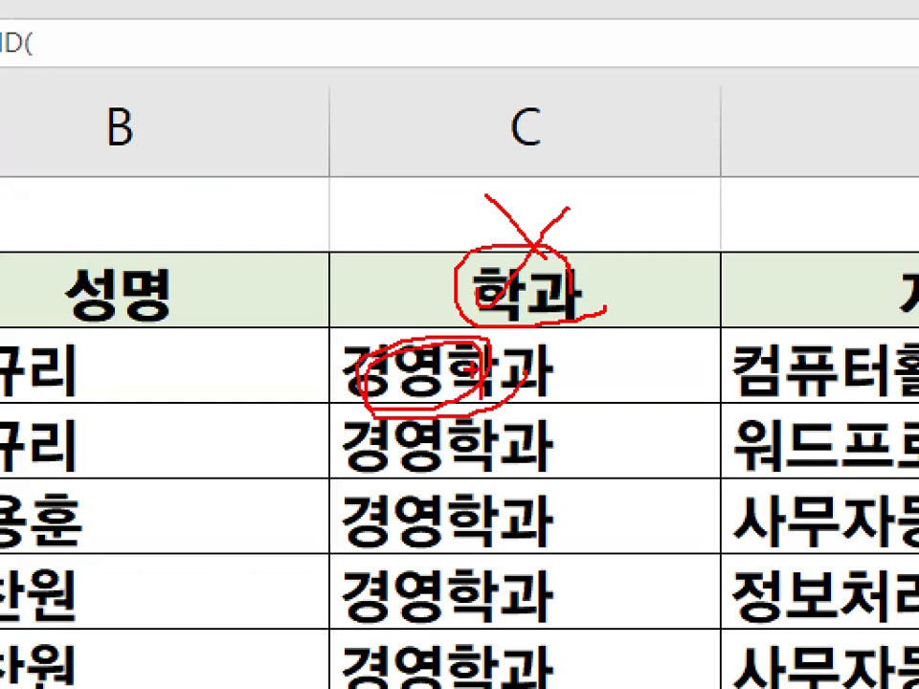
mouse_move(339, 328)
left_mouse_down()
mouse_move(351, 378)
mouse_move(472, 113)
left_mouse_up()
key("Escape")
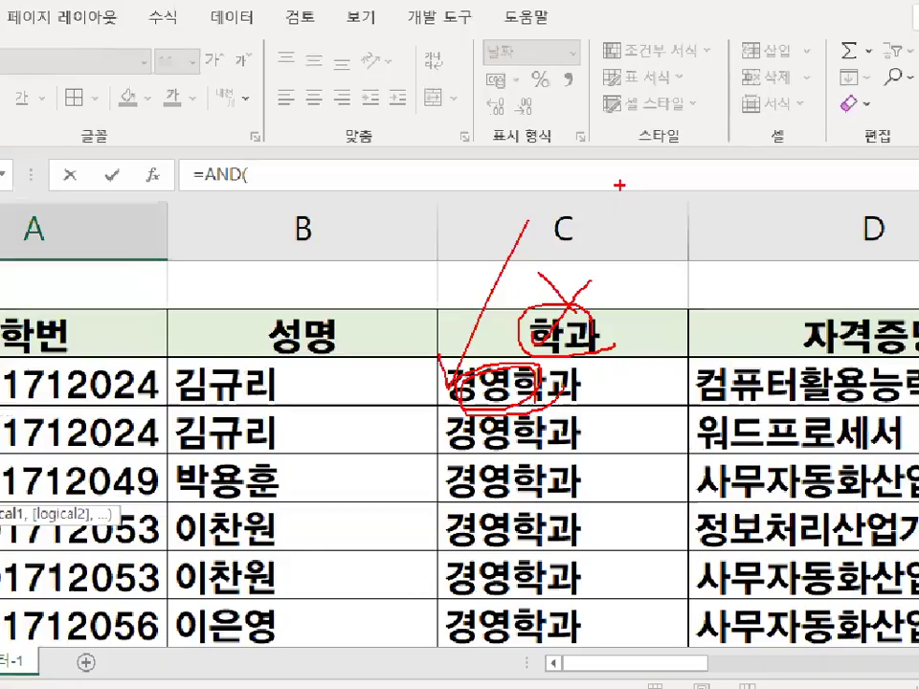
Step: Enter C3="경영학과" as the first condition of the AND formula in A47
left_click(586, 390)
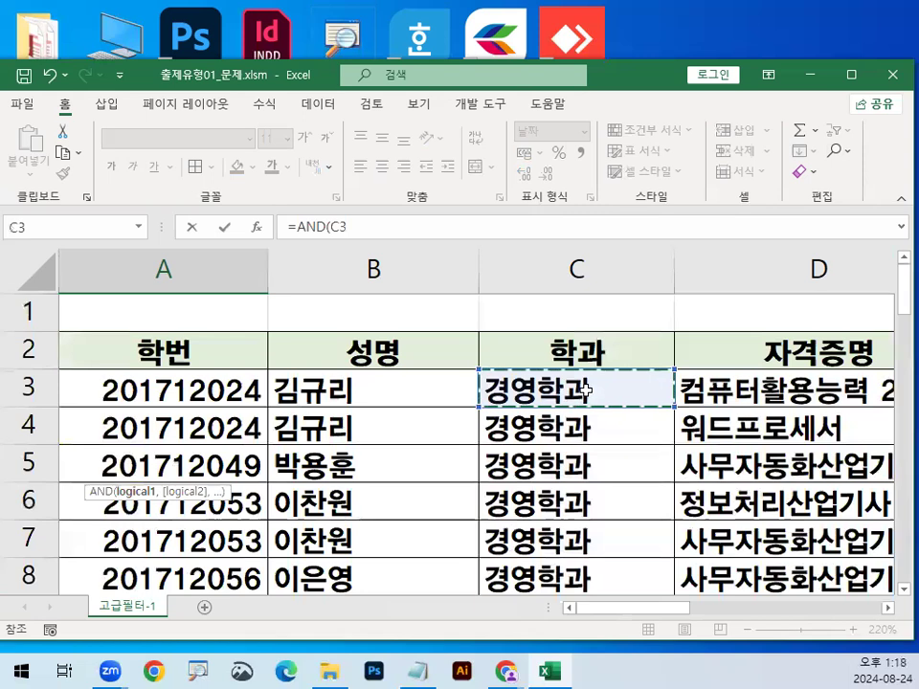
scroll(416, 459, "down", 6)
scroll(393, 481, "down", 8)
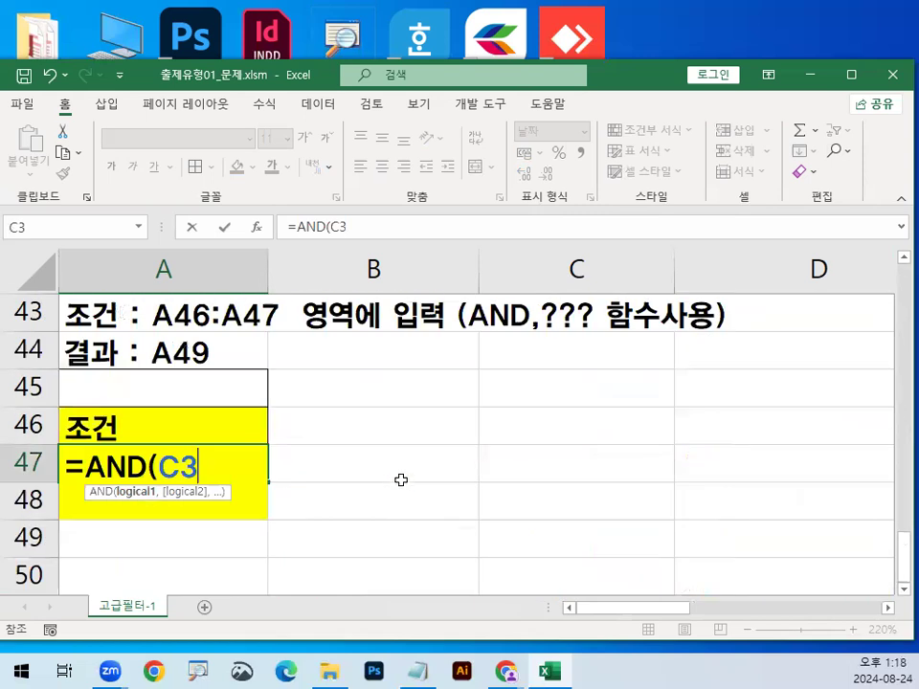
type("=")
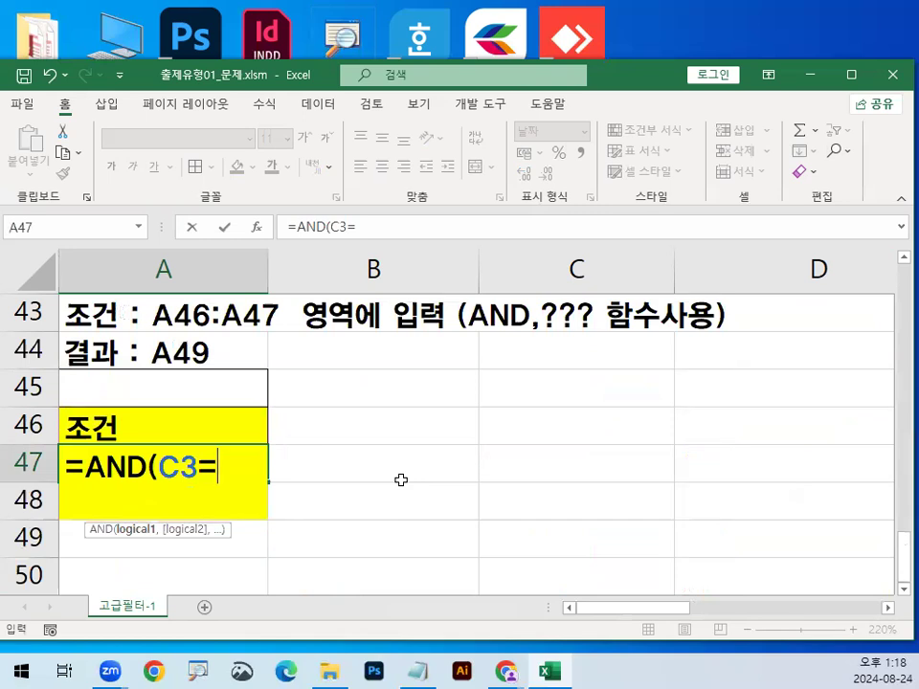
type("\"RI")
key("BackSpace")
key("BackSpace")
type("걍")
key("BackSpace")
key("BackSpace")
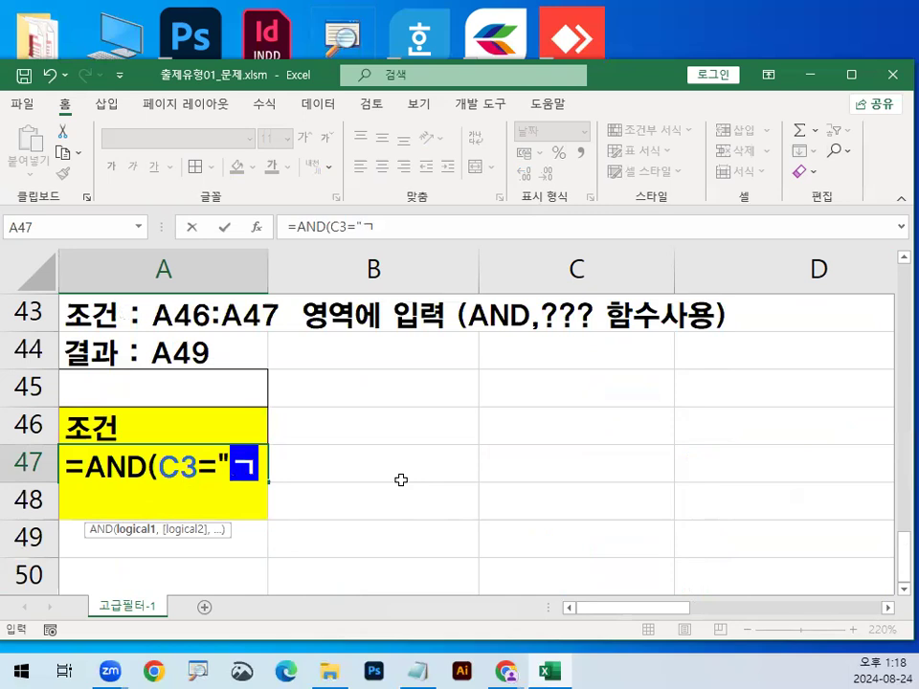
type("경영ㅎ학과\"")
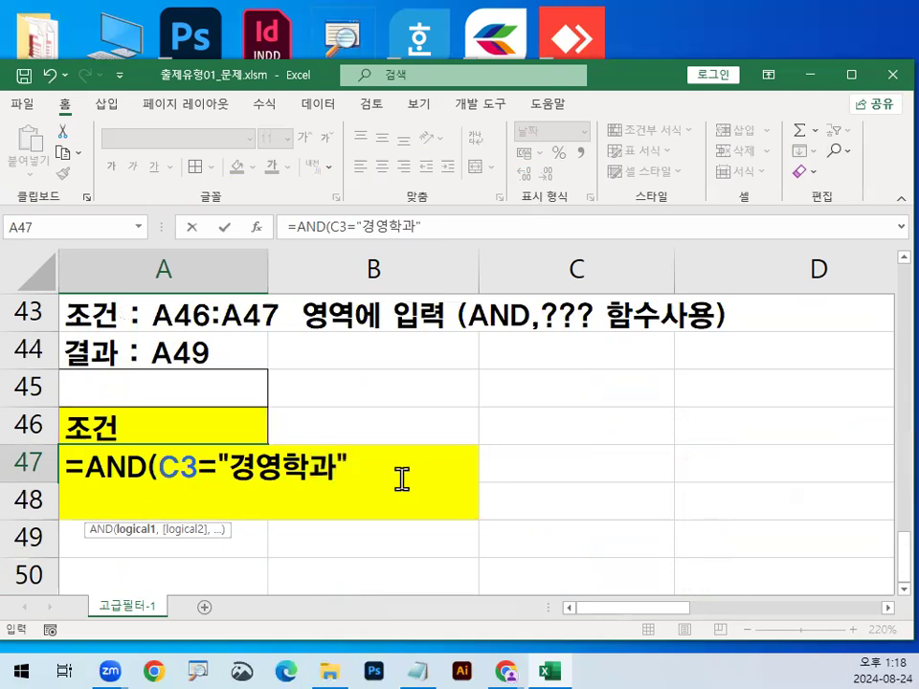
Step: Underline and circle the parts of C3="경영학과" in the A47 formula with the pen, and clear the marks
scroll(401, 480, "down", 1)
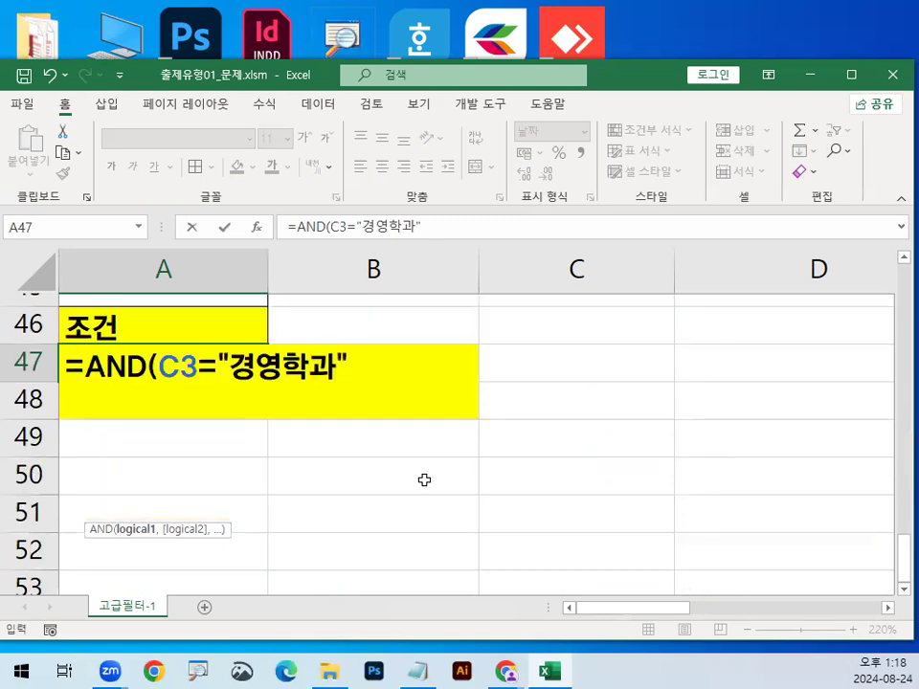
left_click_drag(148, 373, 326, 375)
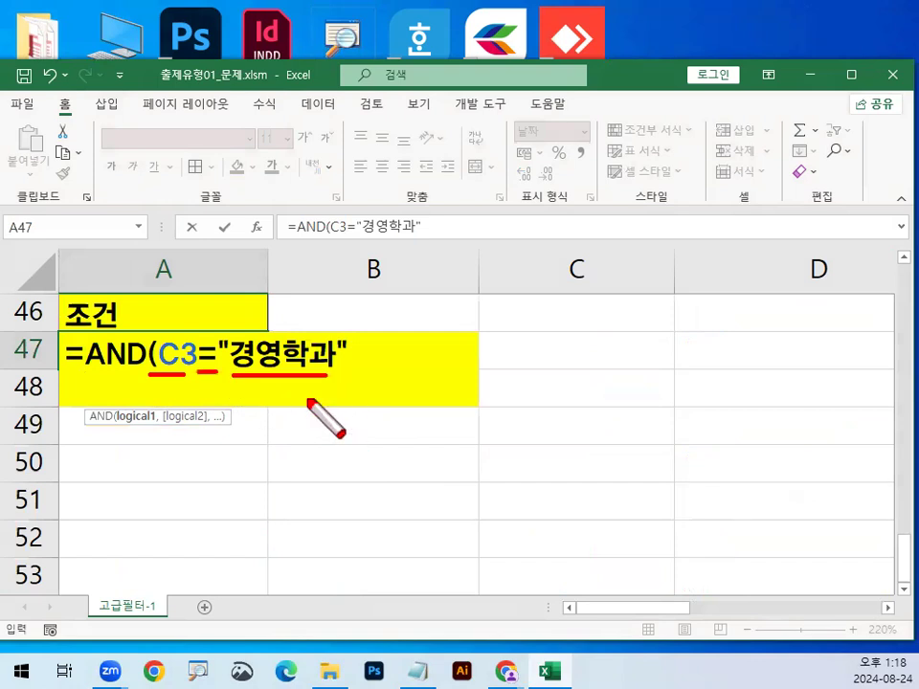
mouse_move(163, 335)
left_mouse_down()
mouse_move(204, 293)
mouse_move(275, 330)
left_mouse_up()
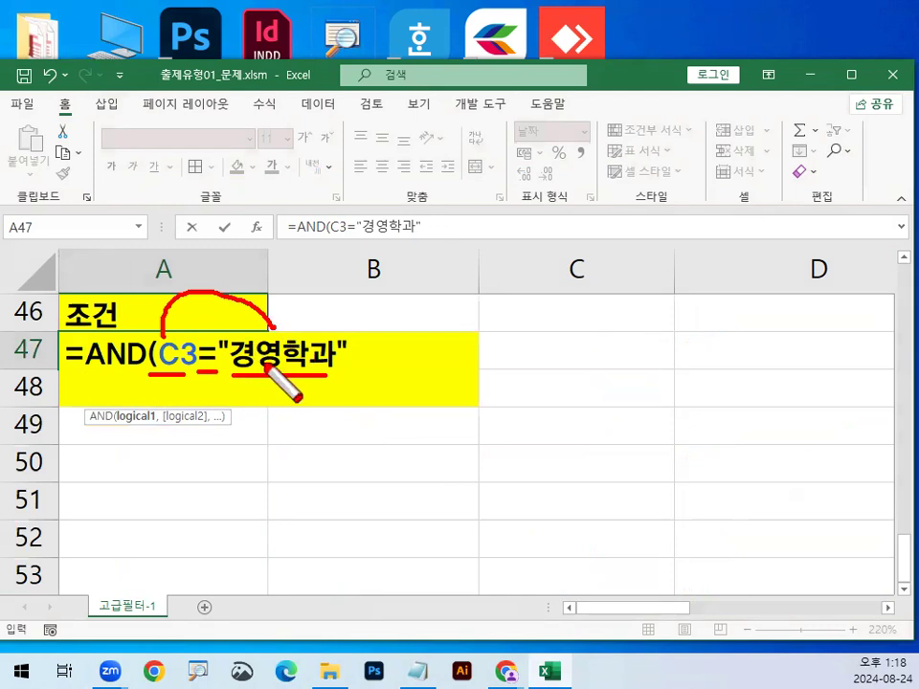
mouse_move(312, 360)
left_mouse_down()
mouse_move(298, 370)
mouse_move(317, 312)
left_mouse_up()
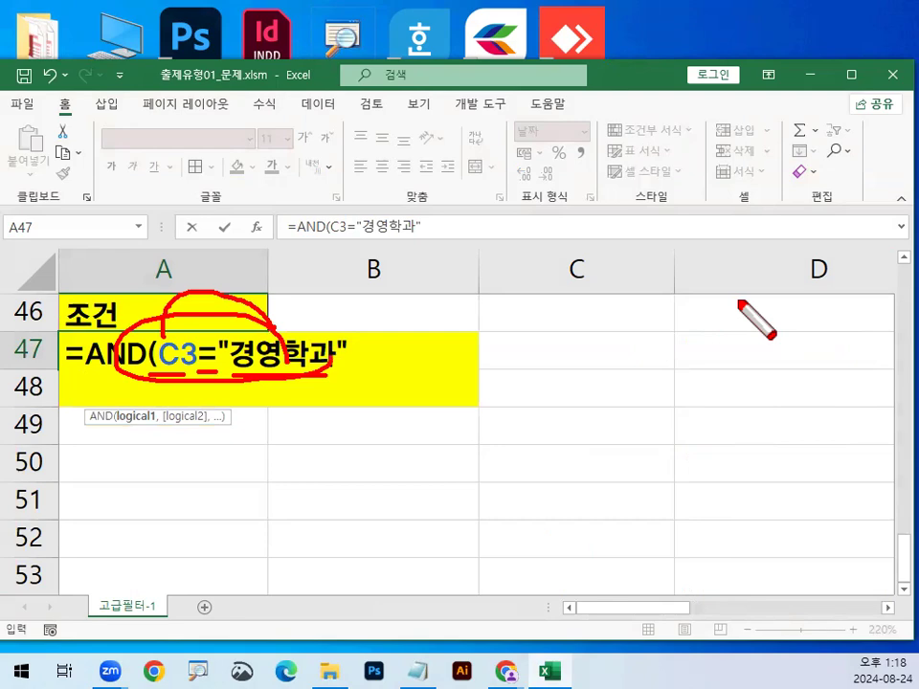
left_click_drag(378, 382, 307, 390)
key("Escape")
mouse_move(313, 296)
left_mouse_down()
mouse_move(354, 351)
mouse_move(297, 377)
left_mouse_up()
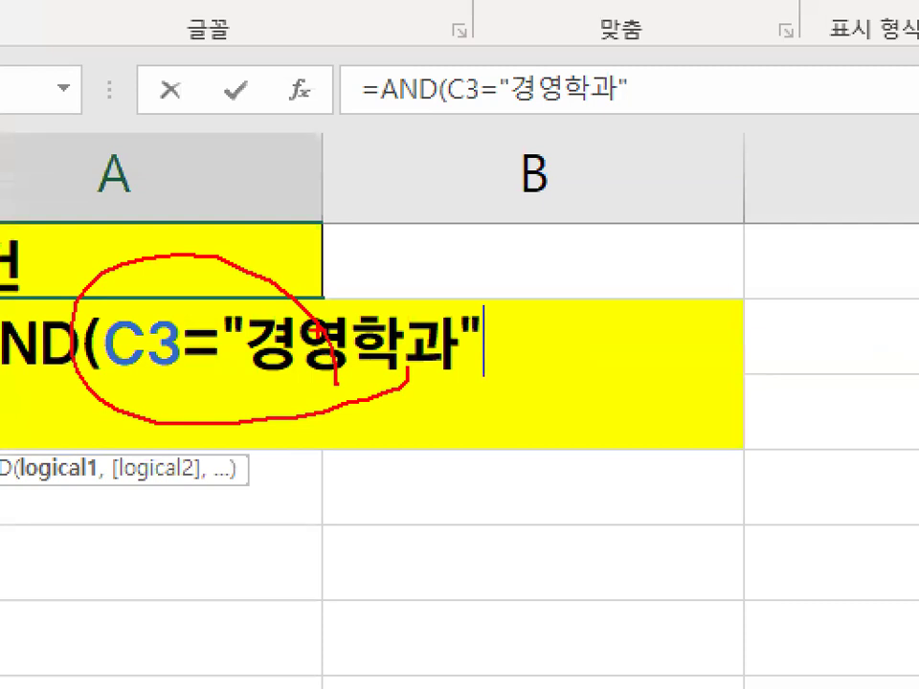
key("Escape")
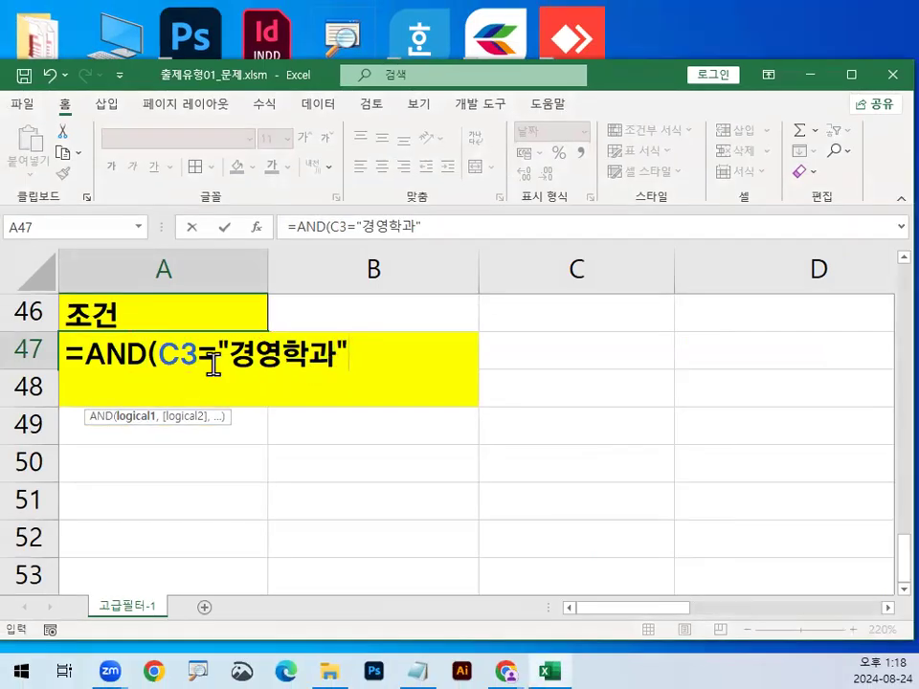
Step: Add a separator for the second argument in A47 and underline the 시행청이 대한상공회의소인 requirement in row 42 with the pen
type(",")
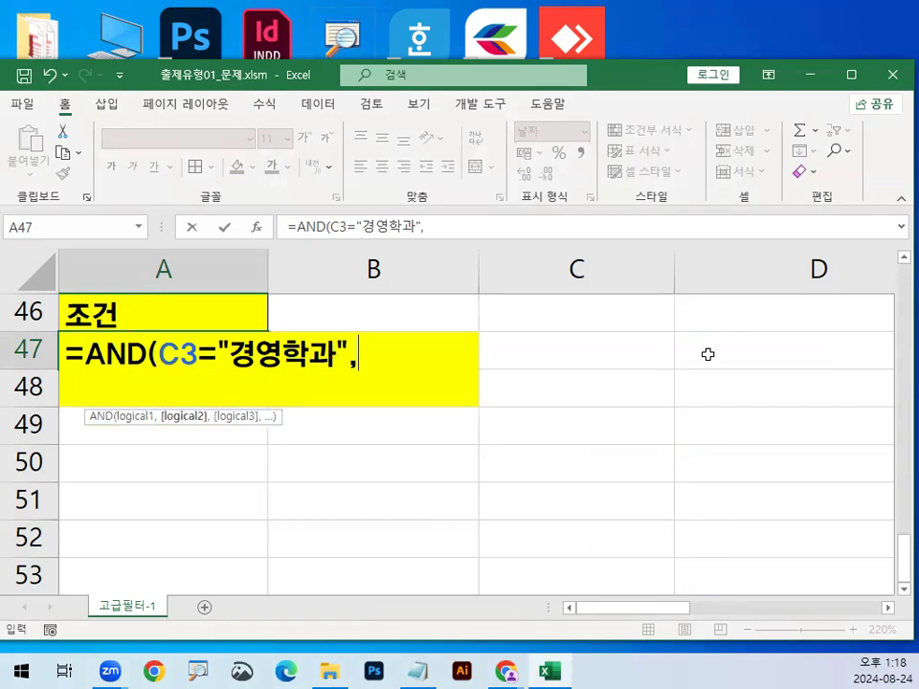
scroll(708, 353, "up", 3)
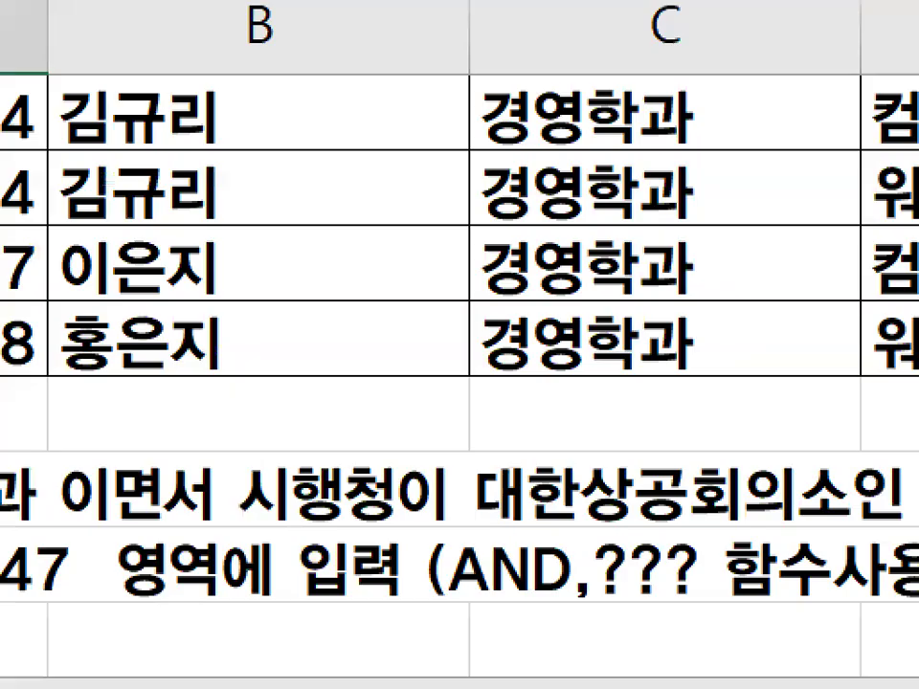
left_click_drag(256, 524, 759, 523)
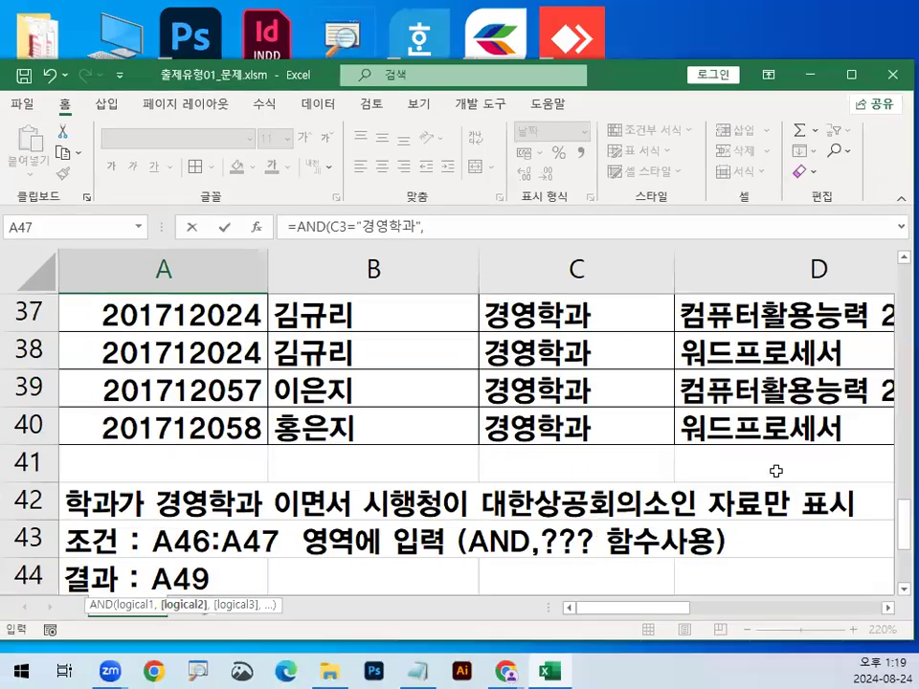
Step: Mark the first 시행청 record in E3 with the pen, clear the mark, and reference E3 in the AND formula
scroll(792, 450, "up", 9)
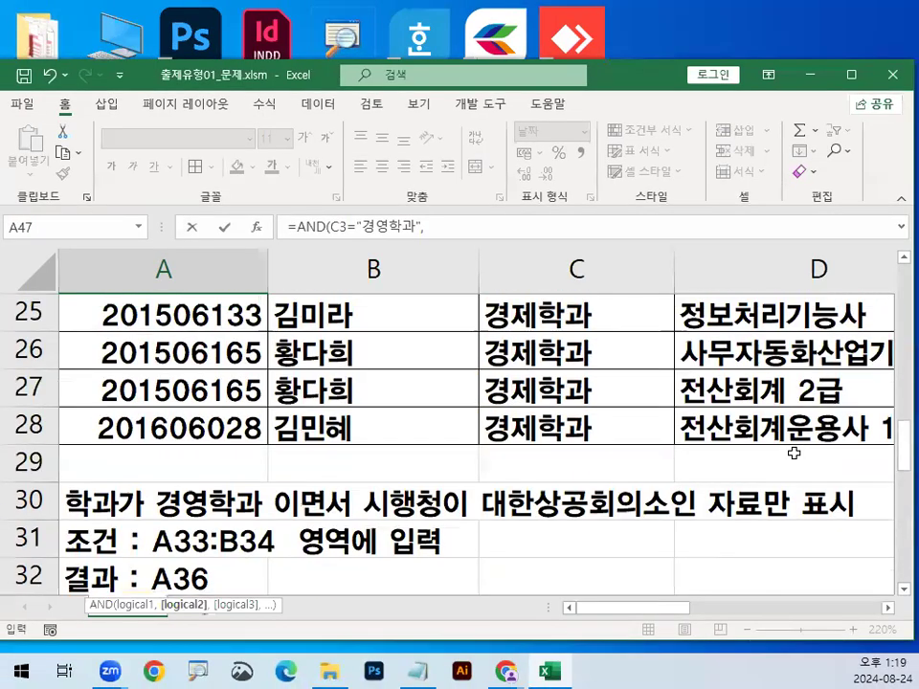
scroll(793, 443, "up", 3)
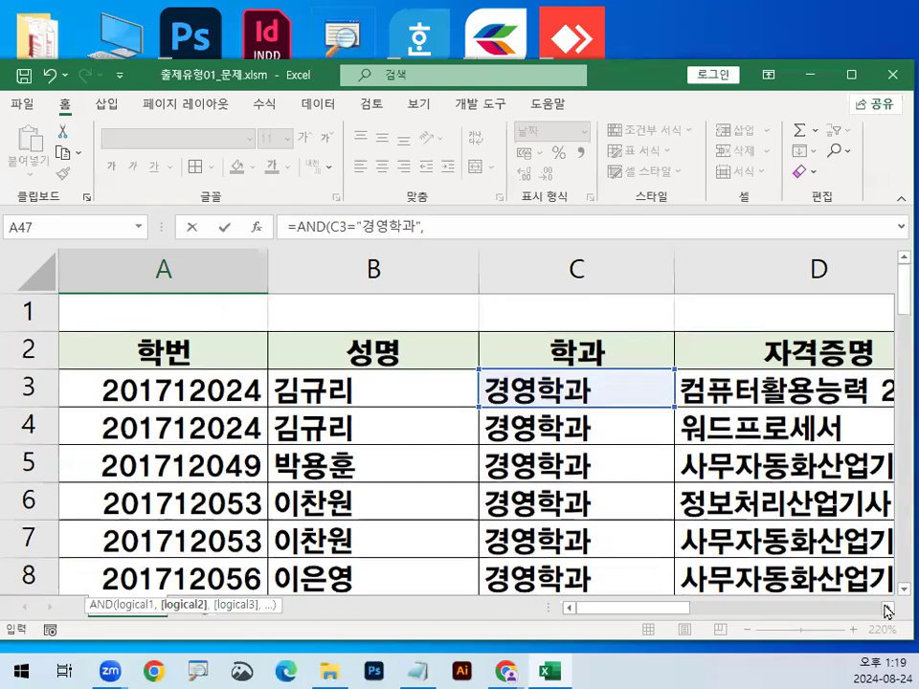
left_click(887, 608)
left_click(888, 608)
left_click(887, 607)
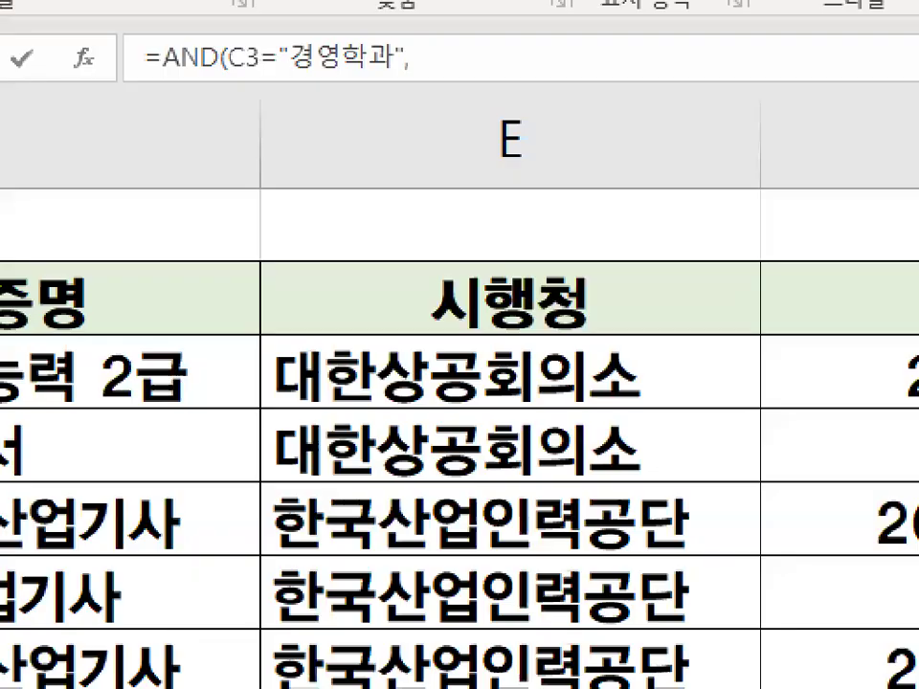
mouse_move(375, 377)
left_mouse_down()
mouse_move(381, 382)
mouse_move(474, 309)
left_mouse_up()
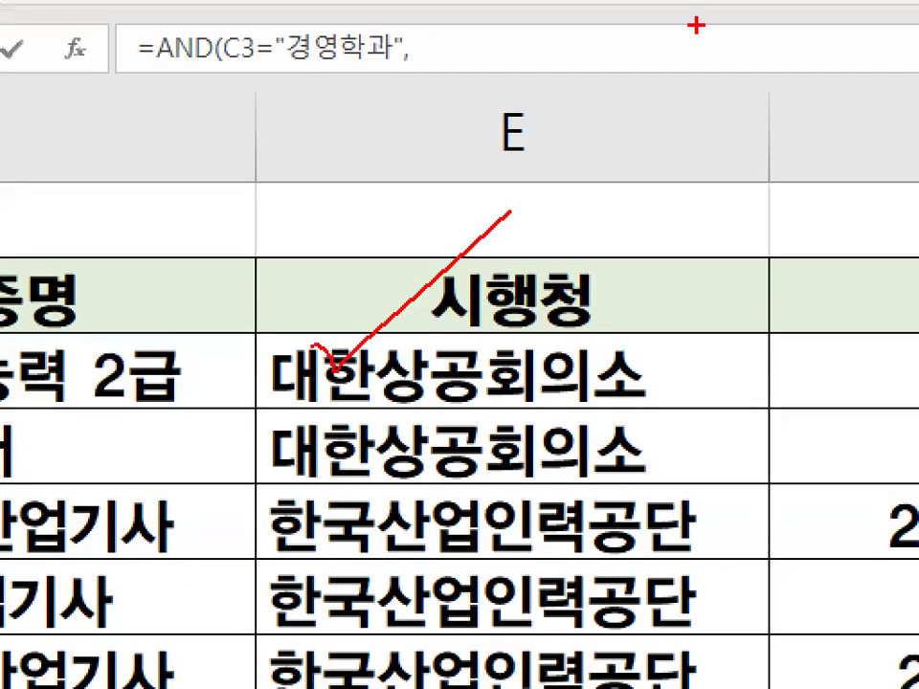
key("Escape")
left_click(435, 387)
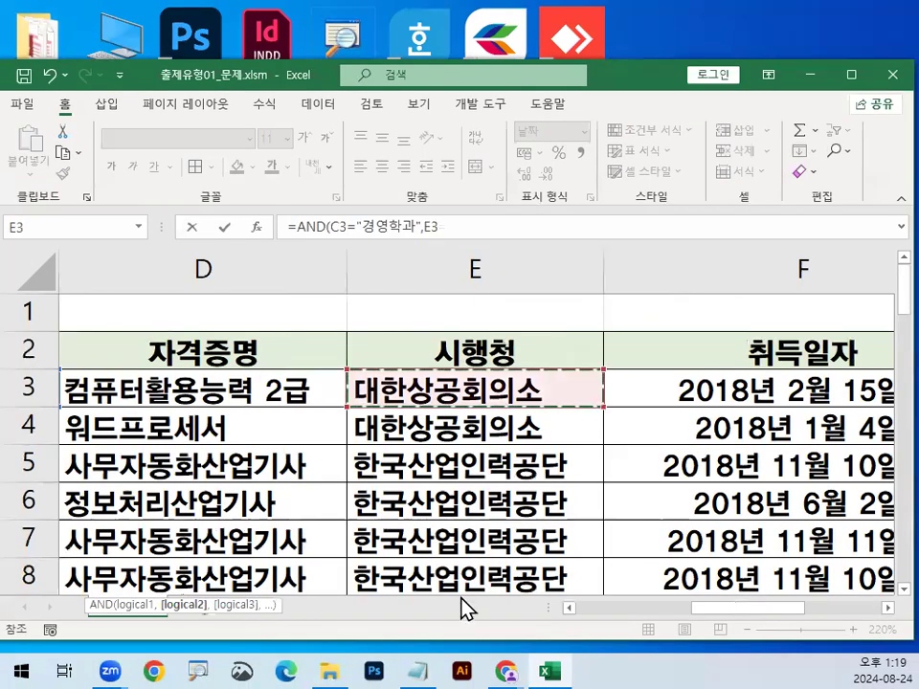
Step: Complete the second condition as E3="대한상공회의소" and close the AND function in A47
left_click(572, 609)
scroll(565, 548, "down", 10)
scroll(565, 548, "down", 5)
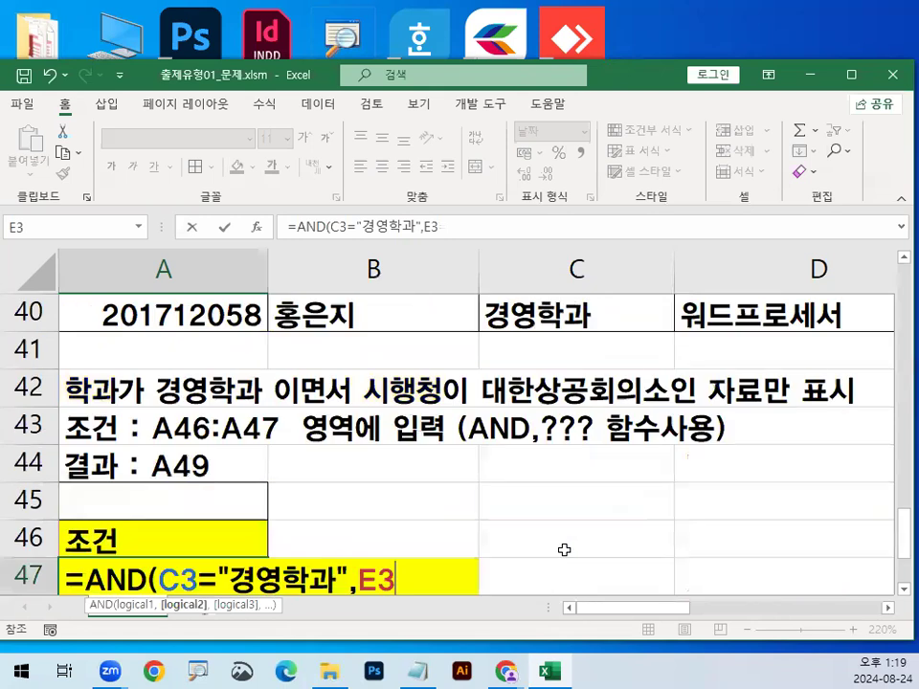
type("=")
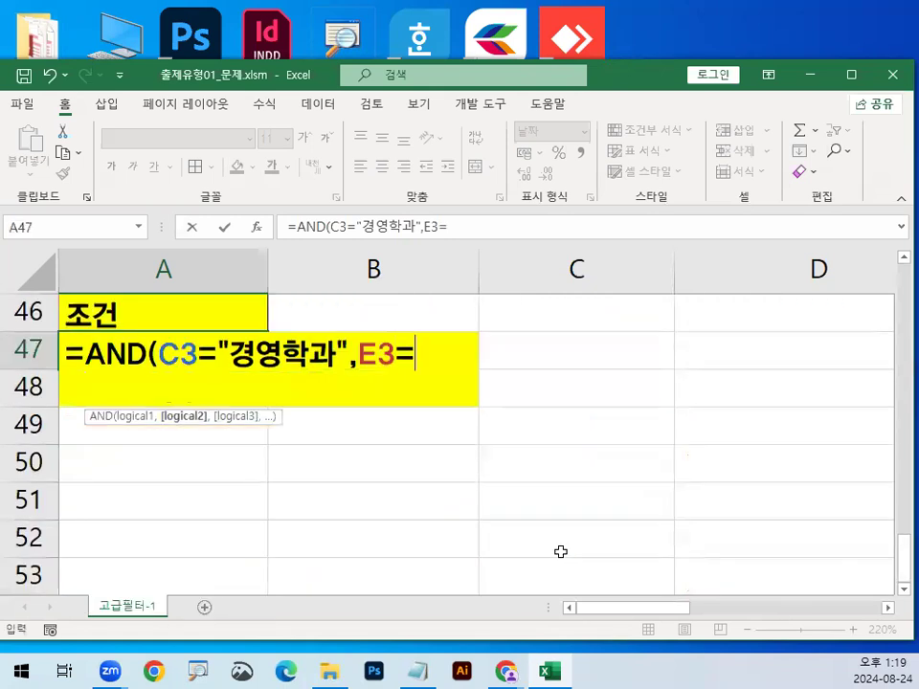
type("\"대한")
type("상고")
type("공회의소")
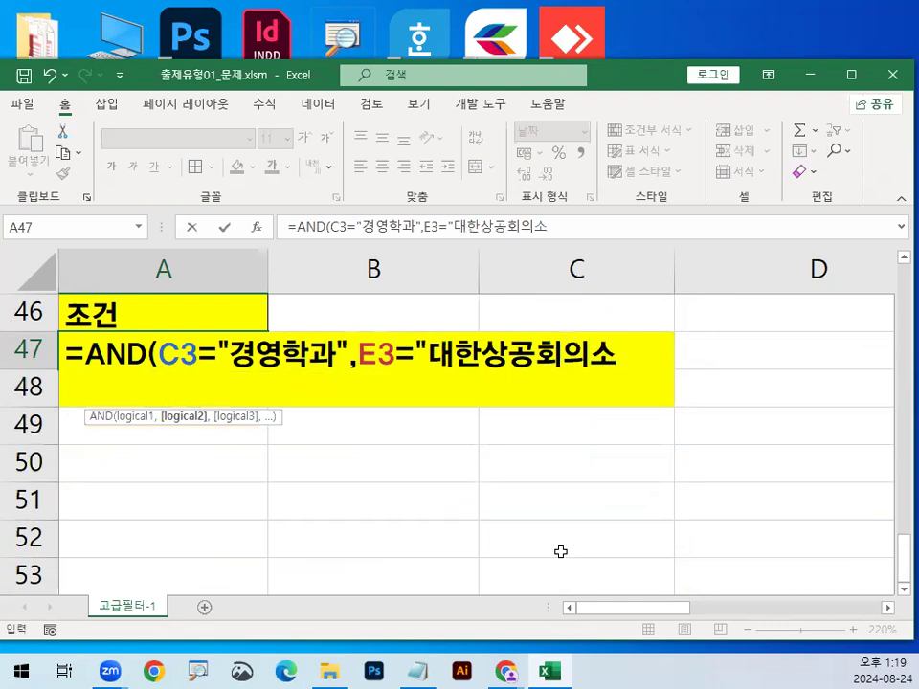
type("\")")
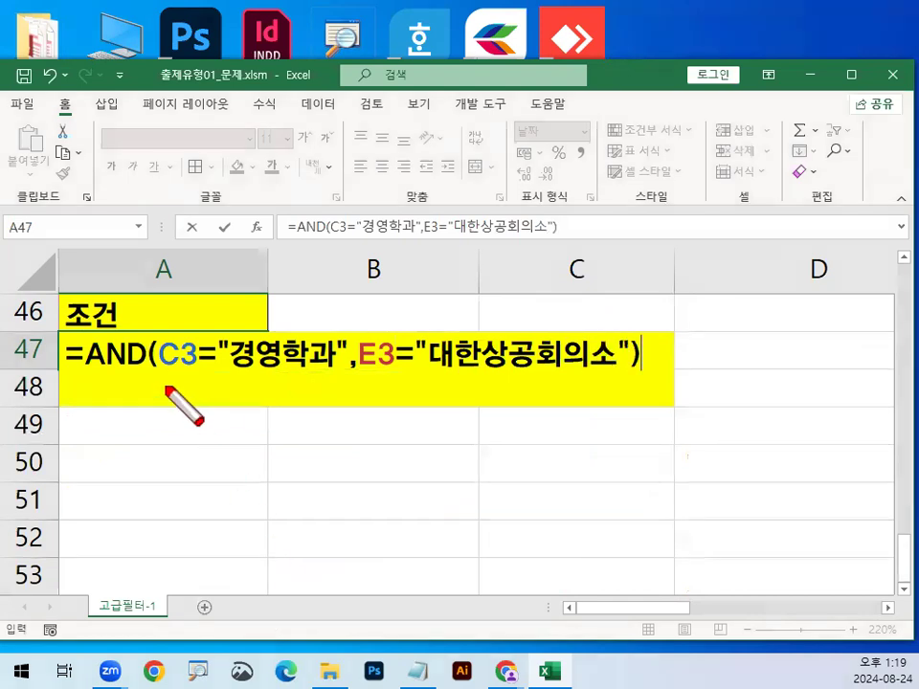
Step: Mark the parentheses enclosing both AND conditions with the pen, clear the marks, and commit the A47 formula
left_click_drag(176, 314, 170, 391)
left_click_drag(611, 319, 619, 388)
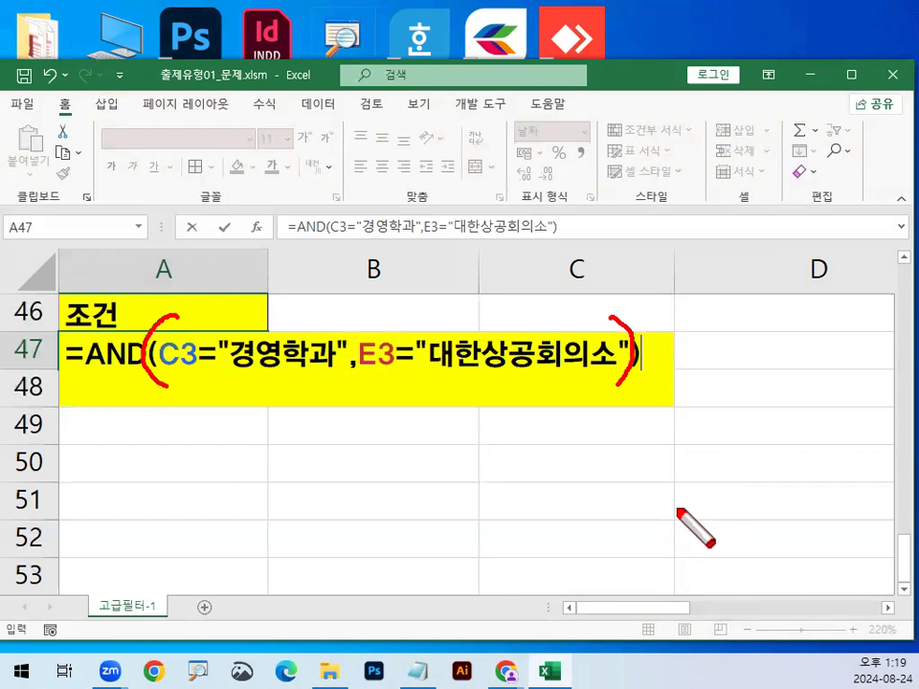
key("Escape")
key("Return")
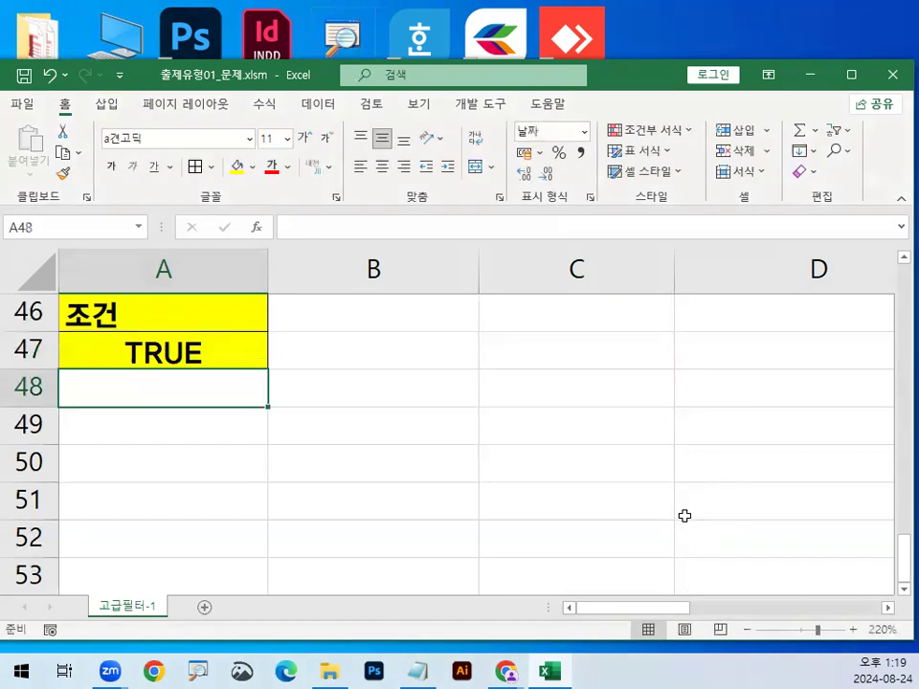
Step: Select A47, circle its formula result with the pen, and clear the mark
left_click(247, 356)
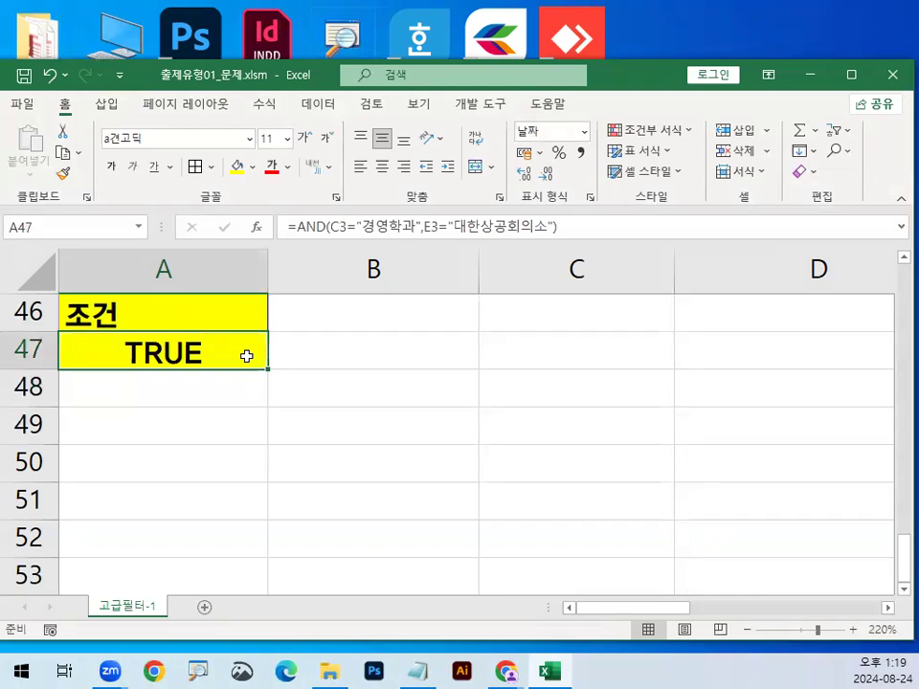
key("ctrl+1")
left_click(260, 351)
left_click_drag(273, 363, 269, 340)
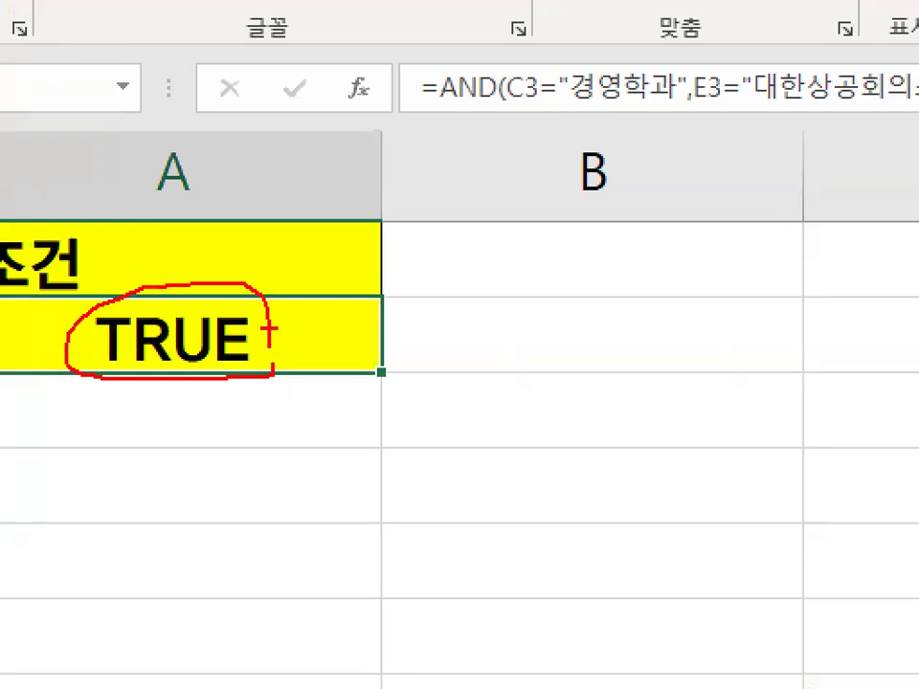
key("Escape")
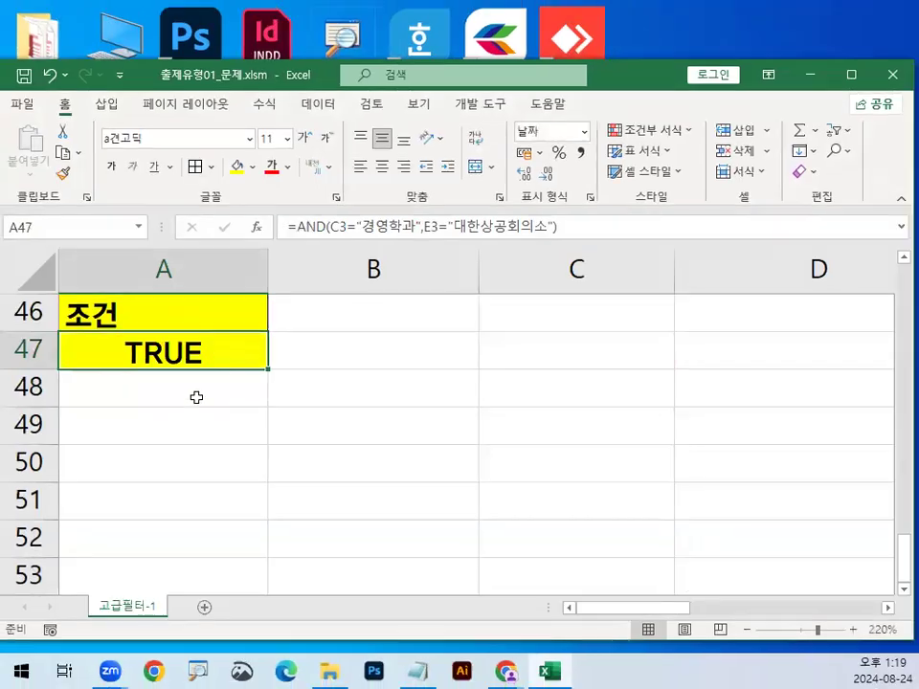
Step: Point out the start of the source data in row 3, the criteria range A46:A47 and the output cell A49
scroll(211, 327, "up", 12)
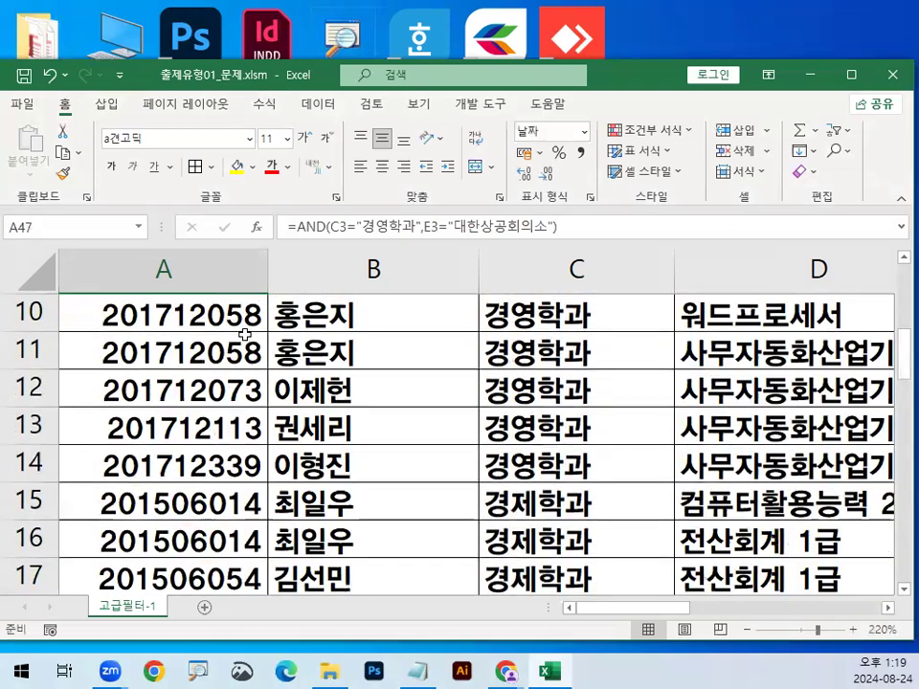
scroll(261, 389, "up", 3)
left_click_drag(205, 385, 354, 384)
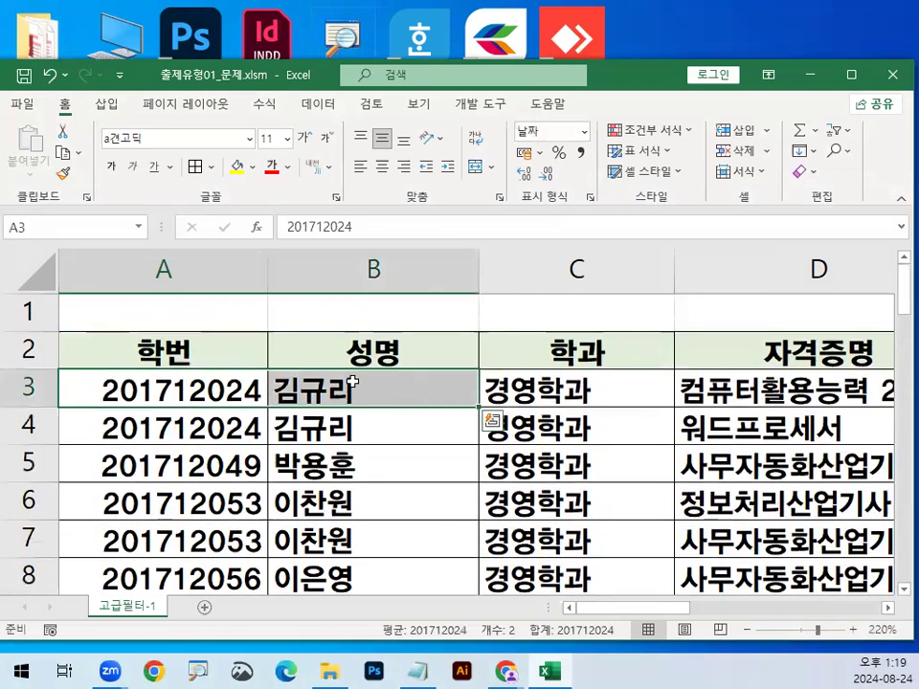
scroll(350, 386, "down", 2)
scroll(349, 386, "down", 12)
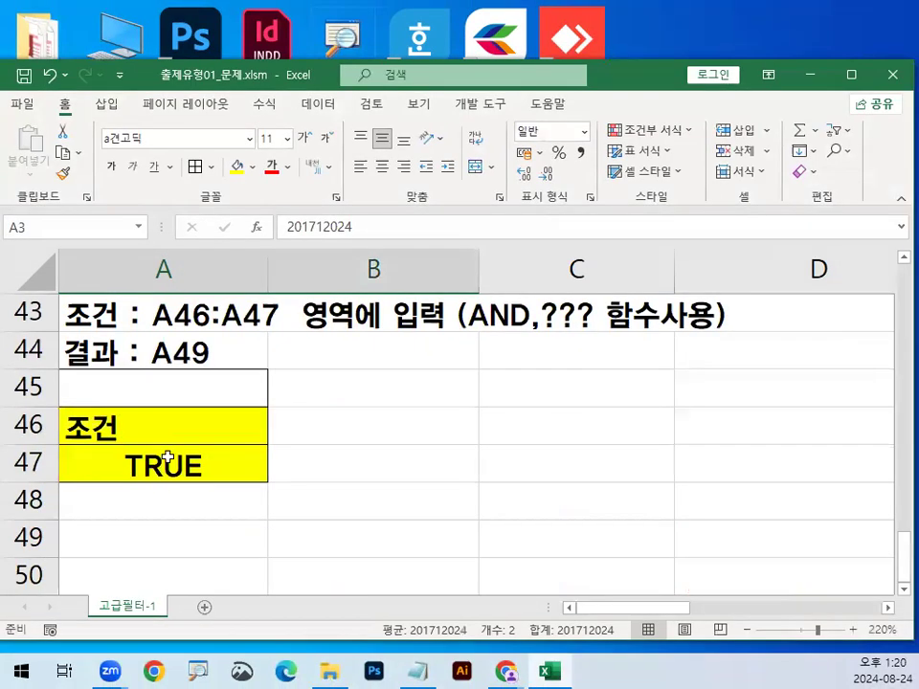
left_click_drag(260, 363, 259, 444)
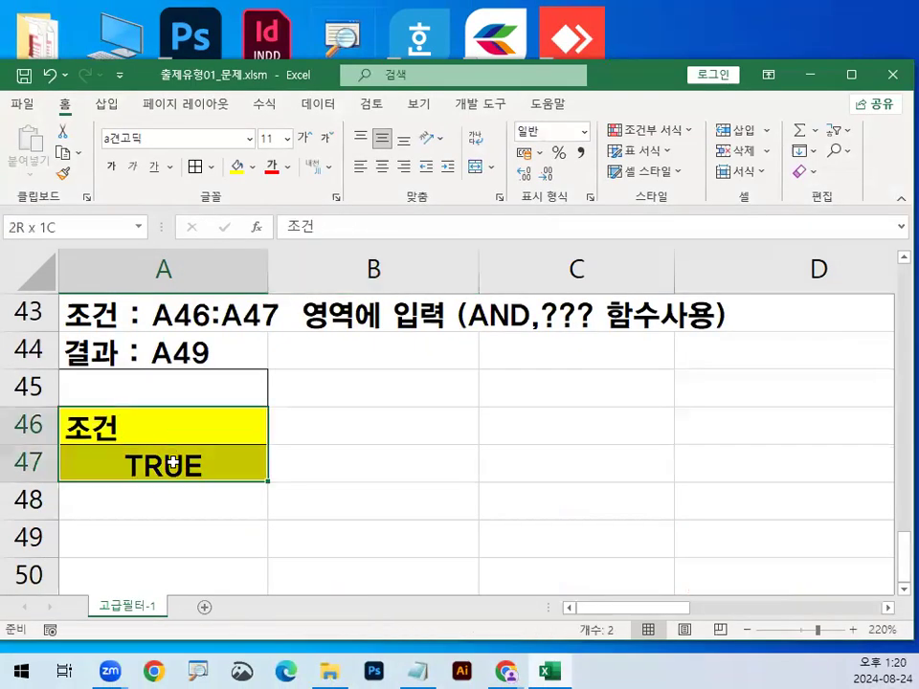
left_click(156, 537)
mouse_move(170, 535)
left_mouse_down()
mouse_move(158, 519)
mouse_move(147, 559)
mouse_move(185, 540)
left_mouse_up()
Step: Select B3 inside the source list, mark 데이터 with the pen, and show the data commands
scroll(499, 468, "up", 14)
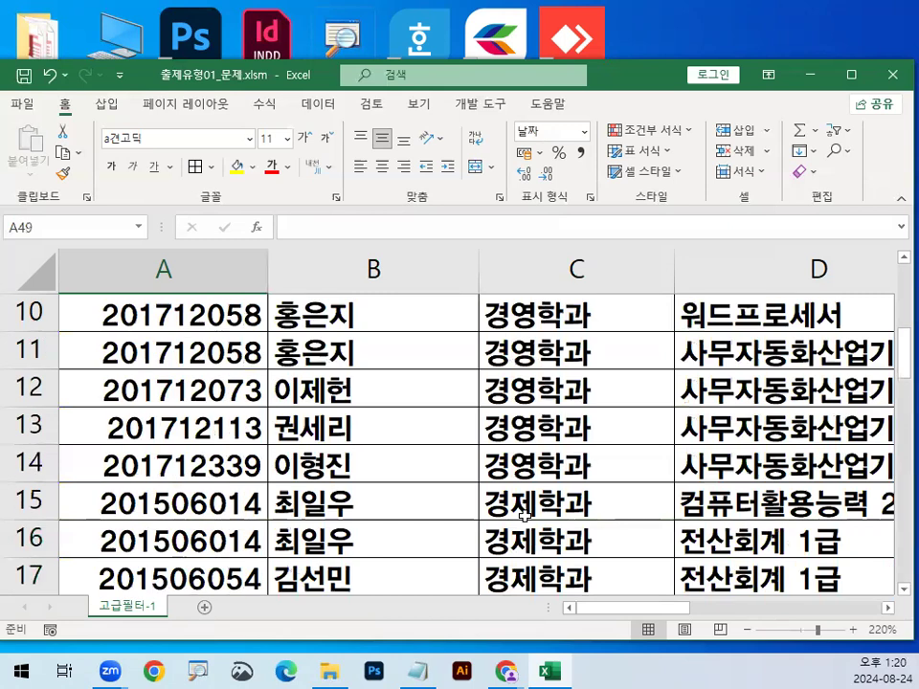
left_click(428, 397)
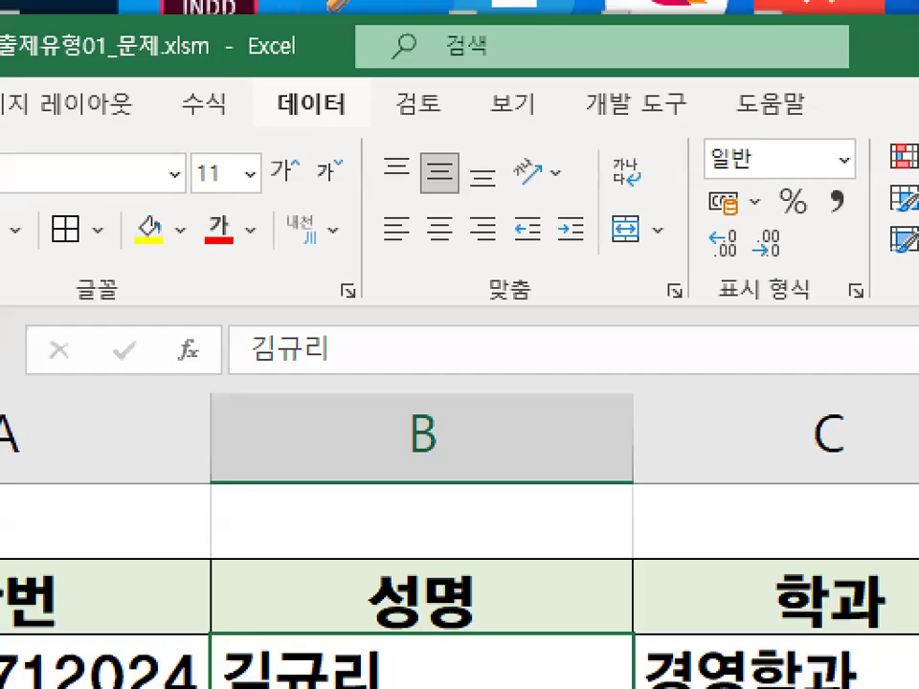
mouse_move(369, 103)
left_mouse_down()
mouse_move(256, 117)
mouse_move(356, 72)
left_mouse_up()
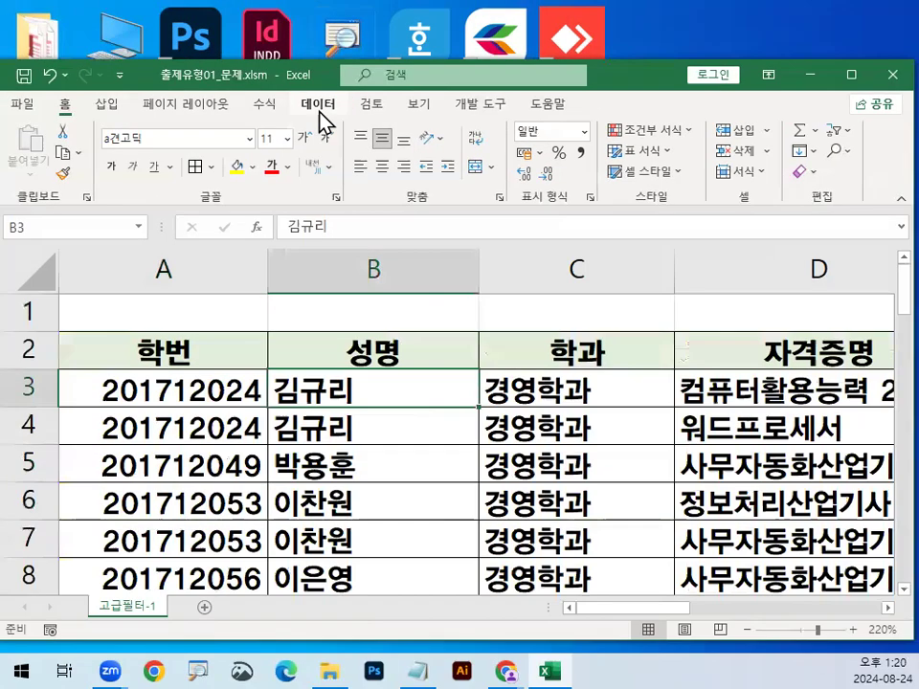
left_click(311, 104)
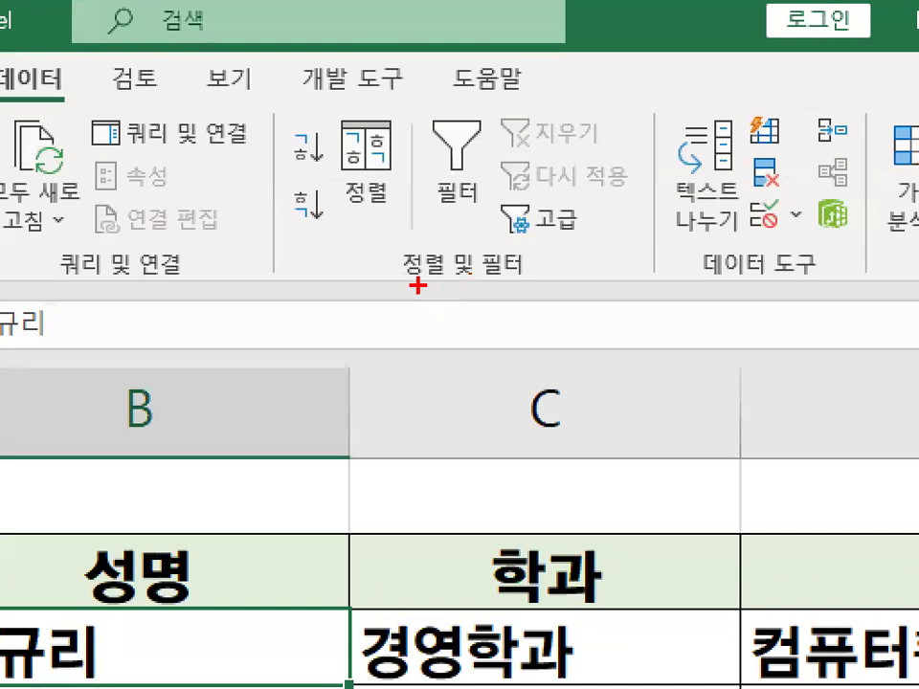
Step: Mark the 정렬 및 필터 group, the 고급 command and the sheet's data with the pen, and clear the marks
left_click_drag(391, 284, 505, 283)
mouse_move(479, 241)
left_mouse_down()
mouse_move(450, 289)
mouse_move(525, 280)
left_mouse_up()
mouse_move(269, 77)
left_mouse_down()
mouse_move(177, 80)
mouse_move(268, 79)
left_mouse_up()
mouse_move(74, 94)
left_mouse_down()
mouse_move(29, 54)
mouse_move(72, 112)
left_mouse_up()
key("Escape")
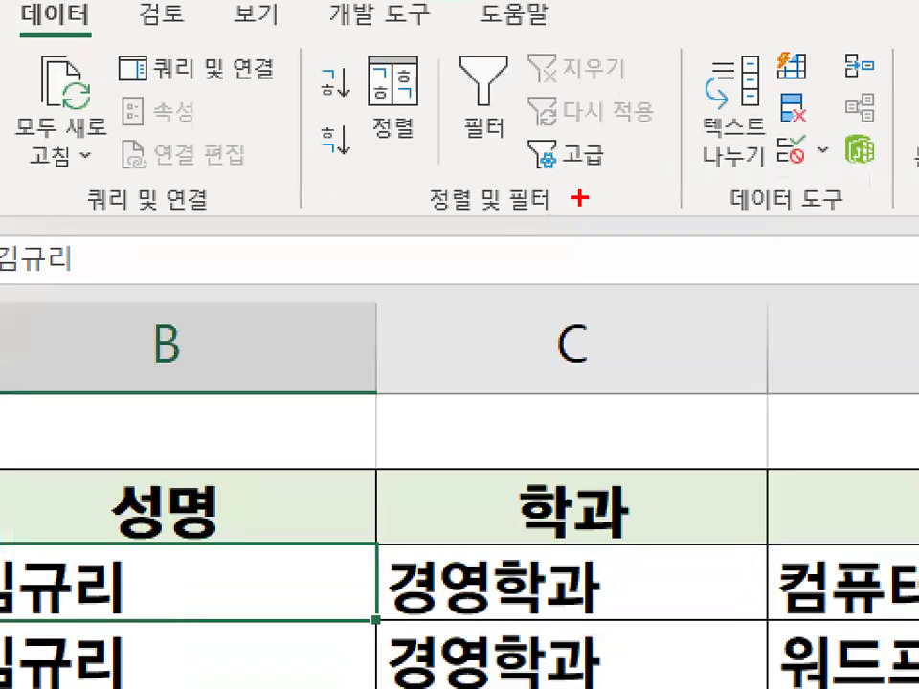
mouse_move(580, 196)
left_mouse_down()
mouse_move(533, 212)
mouse_move(505, 188)
mouse_move(571, 188)
mouse_move(537, 167)
mouse_move(613, 154)
left_mouse_up()
key("Escape")
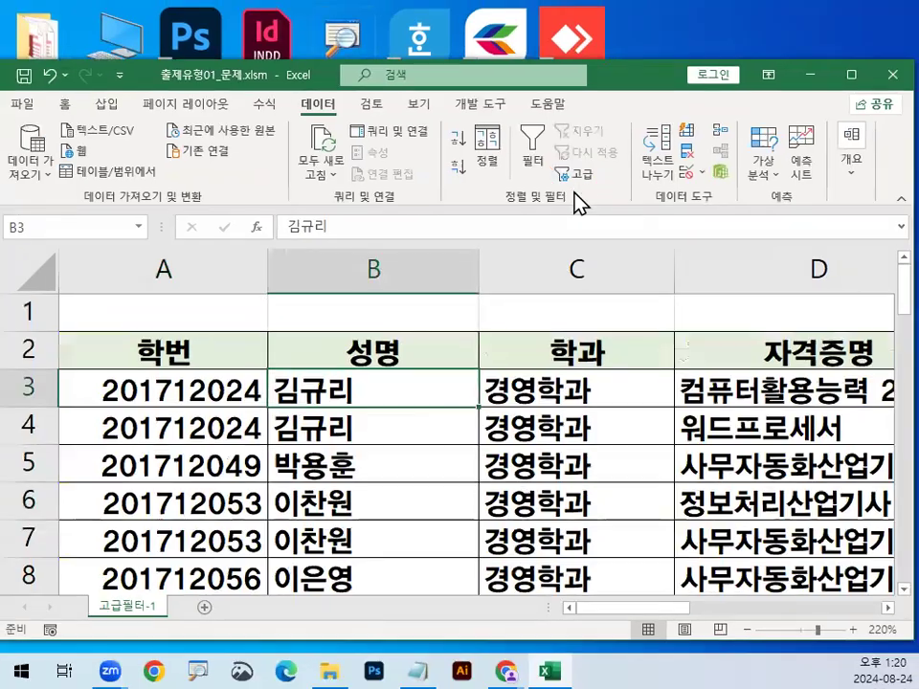
key("ctrl+1")
left_click(412, 436)
mouse_move(421, 396)
left_mouse_down()
mouse_move(438, 418)
mouse_move(487, 348)
left_mouse_up()
mouse_move(830, 618)
left_mouse_down()
mouse_move(820, 636)
mouse_move(634, 336)
mouse_move(749, 627)
mouse_move(827, 515)
left_mouse_up()
key("Escape")
Step: Open the advanced filter, mark the list range $A$2:$F$28 with the pen, and choose 다른 장소에 복사 for the result
left_click(585, 178)
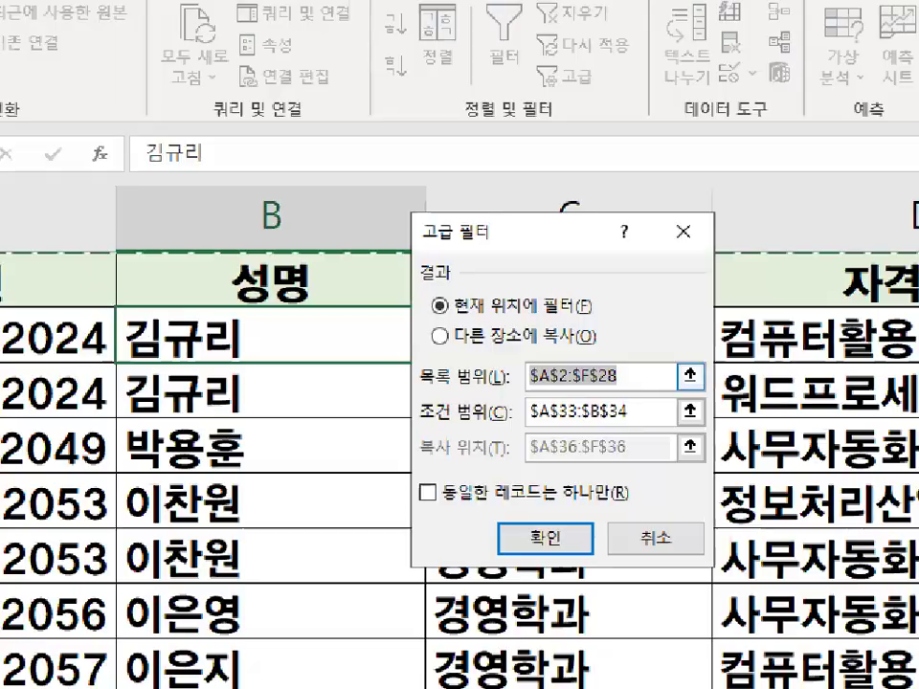
left_click(590, 383)
mouse_move(637, 377)
left_mouse_down()
mouse_move(657, 346)
mouse_move(662, 385)
mouse_move(474, 410)
left_mouse_up()
key("Escape")
left_click(488, 352)
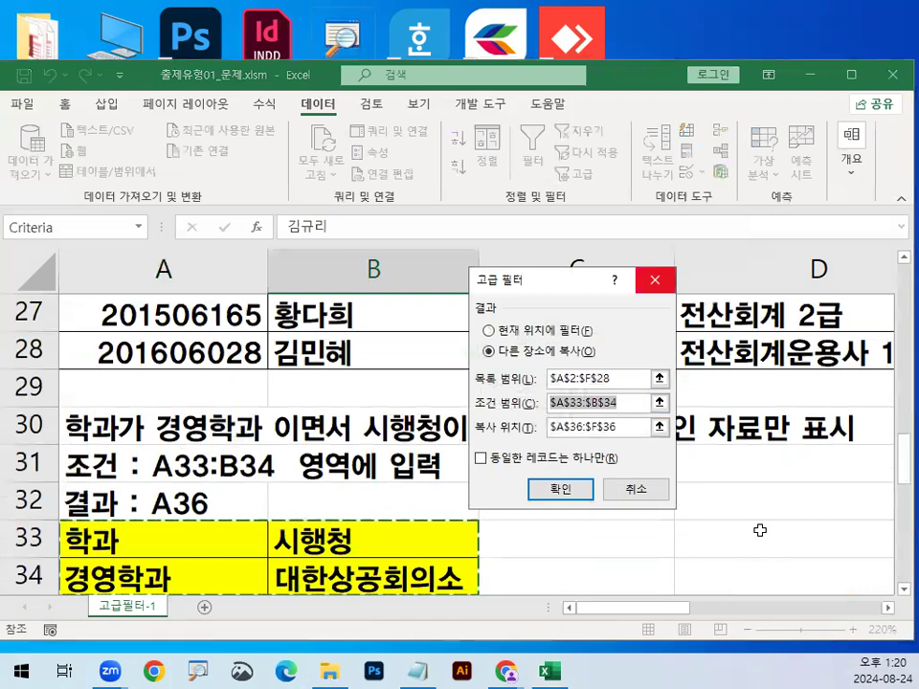
Step: Clear the previous 조건 범위 and 복사 위치 ranges, then mark the empty 조건 범위 with the pen and clear the mark
key("BackSpace")
left_click_drag(627, 436, 545, 429)
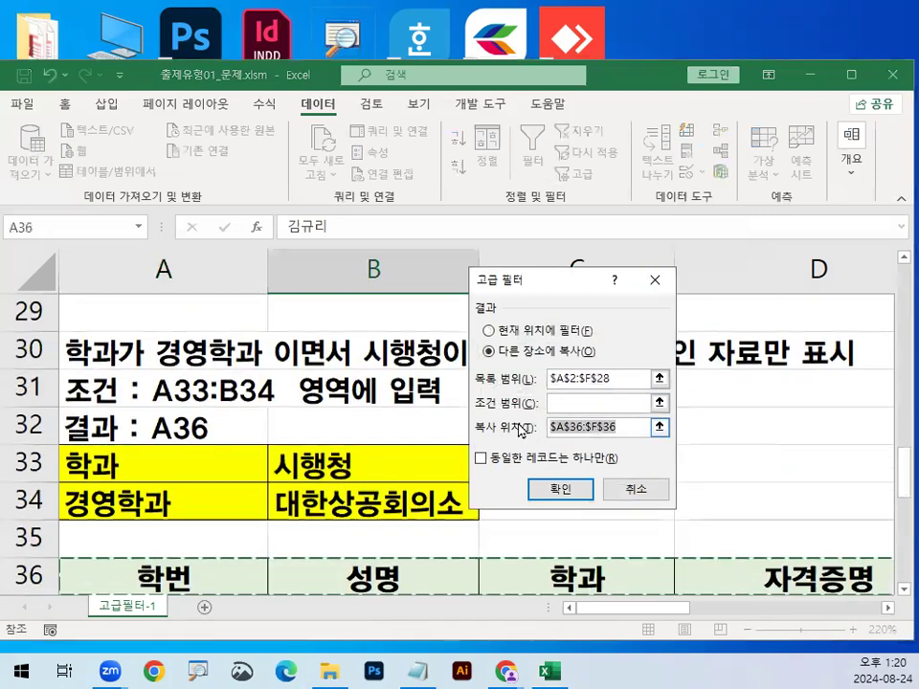
key("BackSpace")
left_click(568, 402)
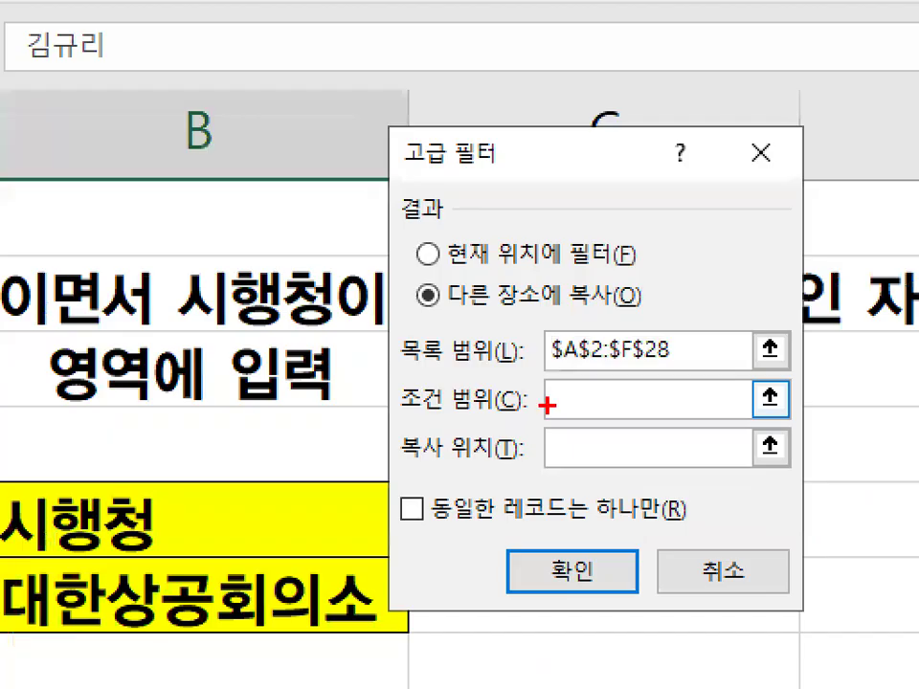
mouse_move(580, 405)
left_mouse_down()
mouse_move(558, 413)
mouse_move(573, 388)
mouse_move(577, 400)
left_mouse_up()
key("Escape")
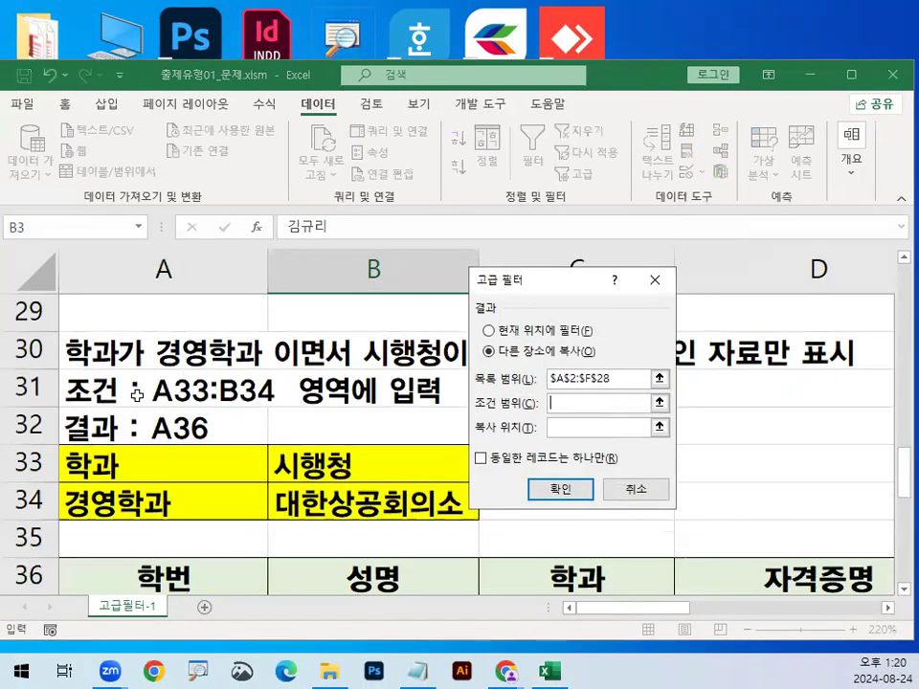
Step: Set the 조건 범위 to $A$46:$A$47, circle those cells with the pen, and clear the mark
scroll(119, 390, "down", 5)
left_click_drag(144, 392, 151, 431)
key("ctrl+1")
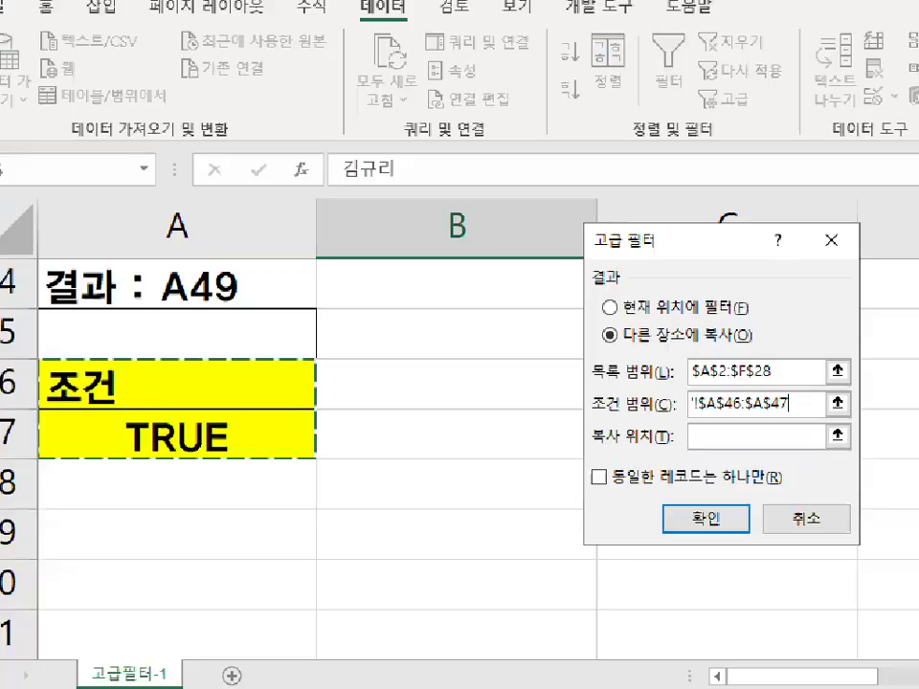
left_click(118, 404)
mouse_move(222, 422)
left_mouse_down()
mouse_move(92, 387)
mouse_move(209, 431)
left_mouse_up()
left_click_drag(299, 452, 321, 456)
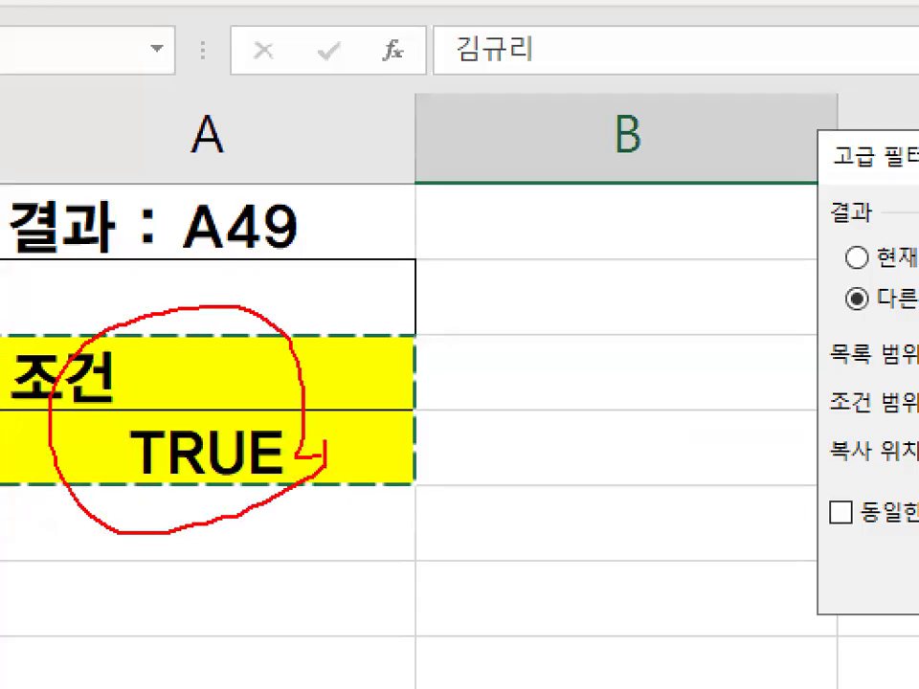
key("Escape")
Step: Cross out and circle part of the TRUE criteria cell A47 with the pen, and clear the marks
key("ctrl+1")
left_click(141, 406)
left_click_drag(214, 418, 147, 474)
left_click_drag(150, 418, 205, 479)
left_click_drag(215, 422, 289, 507)
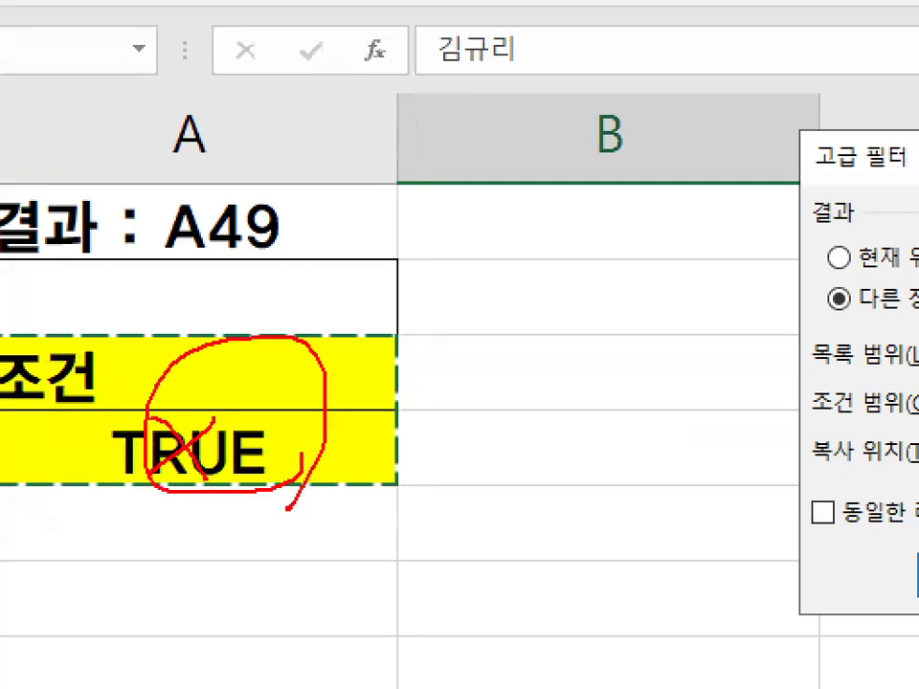
key("Escape")
Step: Strike through the 조건 heading and circle the TRUE criteria cell with the pen, then clear the marks
key("ctrl+1")
left_click(115, 390)
left_click_drag(104, 386, 241, 371)
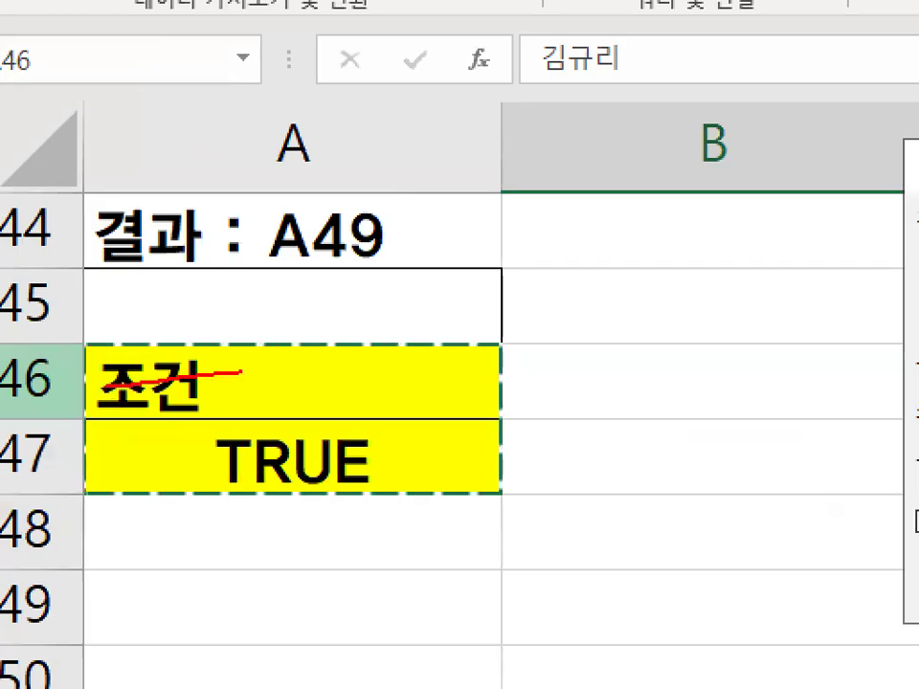
mouse_move(395, 445)
left_mouse_down()
mouse_move(417, 435)
mouse_move(397, 498)
left_mouse_up()
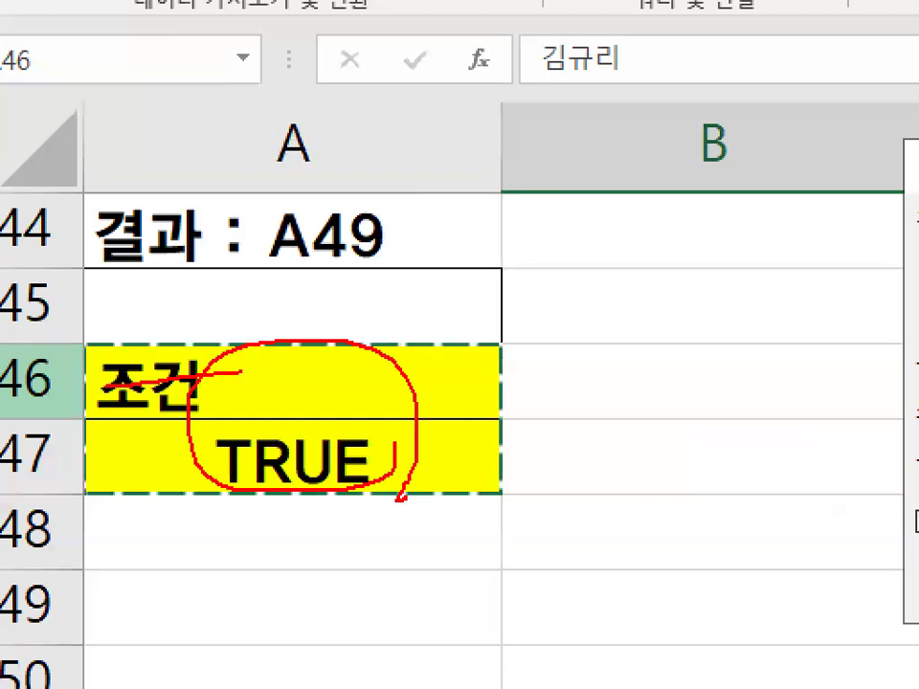
key("Escape")
key("ctrl+1")
left_click(112, 416)
mouse_move(118, 416)
left_mouse_down()
mouse_move(144, 428)
mouse_move(204, 346)
left_mouse_up()
key("Escape")
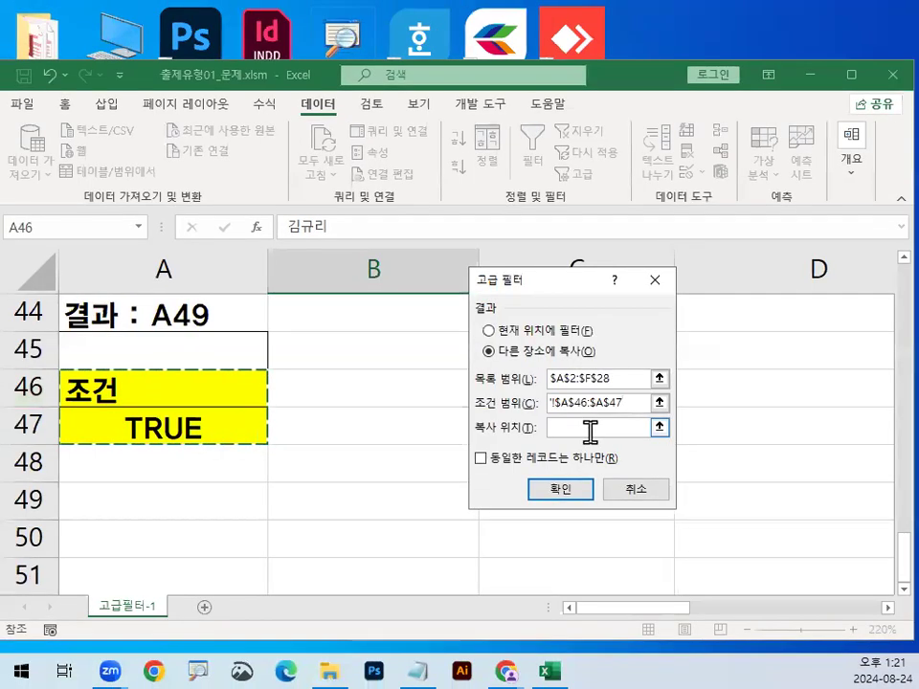
Step: Mark the 결과 : A49 instruction with the pen, set the 복사 위치 to cell A49, and run the advanced filter
left_click(591, 428)
key("ctrl+1")
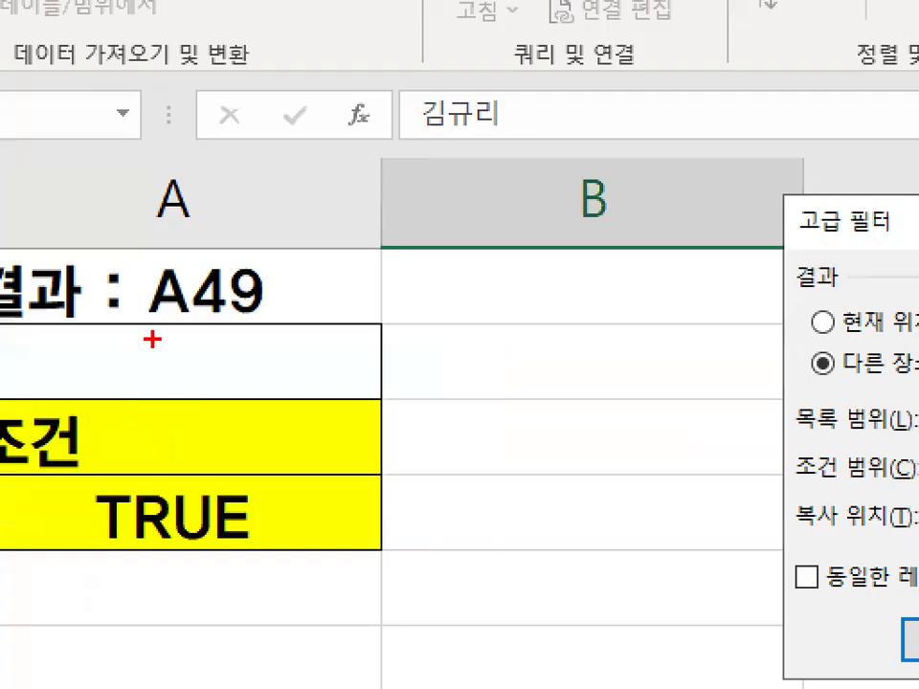
mouse_move(278, 301)
left_mouse_down()
mouse_move(155, 283)
mouse_move(276, 303)
mouse_move(268, 314)
left_mouse_up()
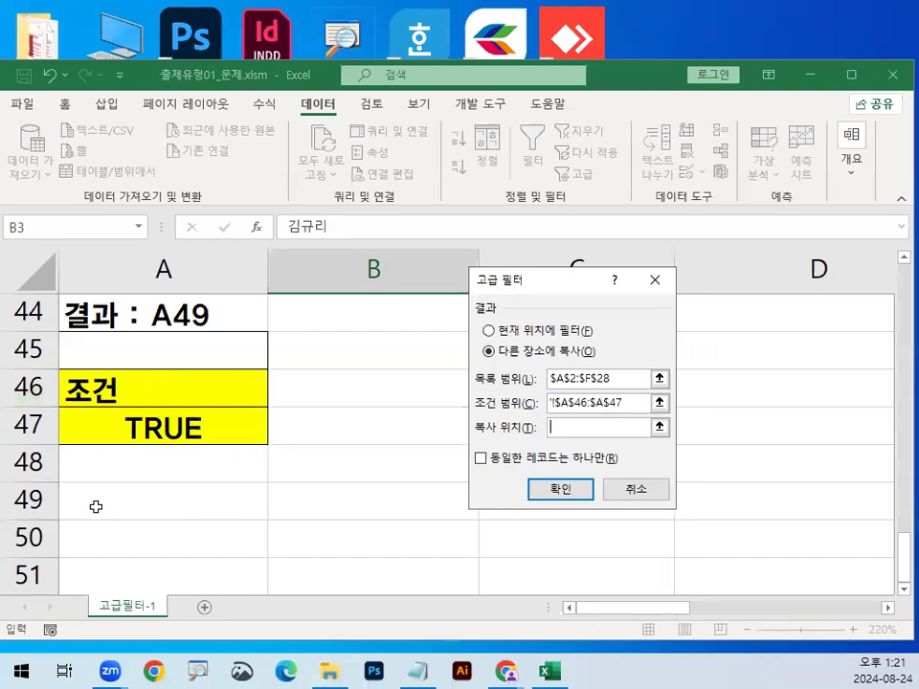
left_click(93, 511)
left_click(563, 491)
Step: Compare the records extracted at A36 with those at A49, marking both result lists with the pen
scroll(388, 462, "down", 10)
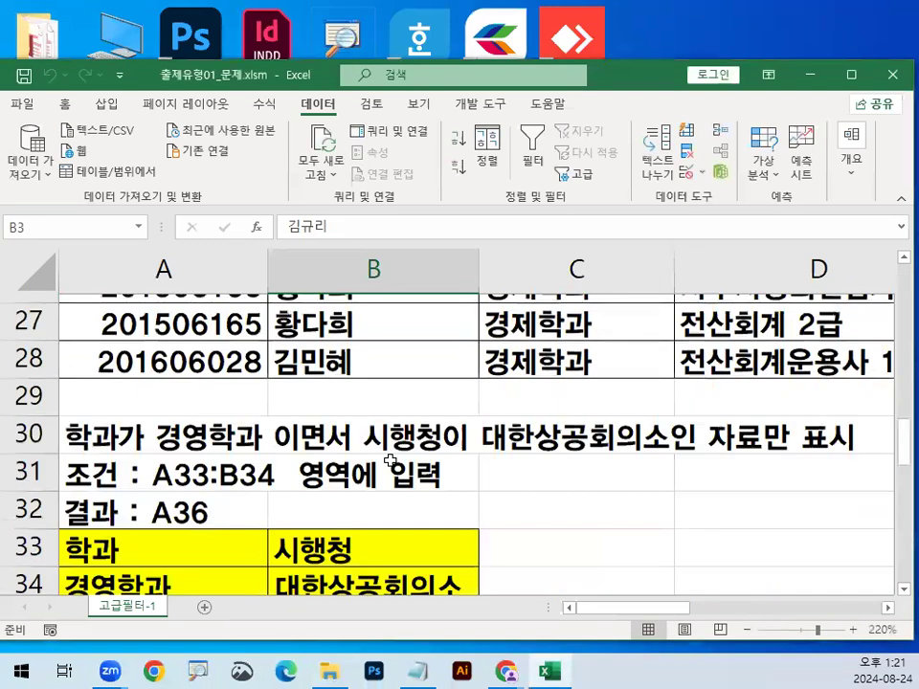
scroll(390, 461, "down", 1)
left_click_drag(259, 346, 255, 364)
left_click_drag(247, 422, 259, 493)
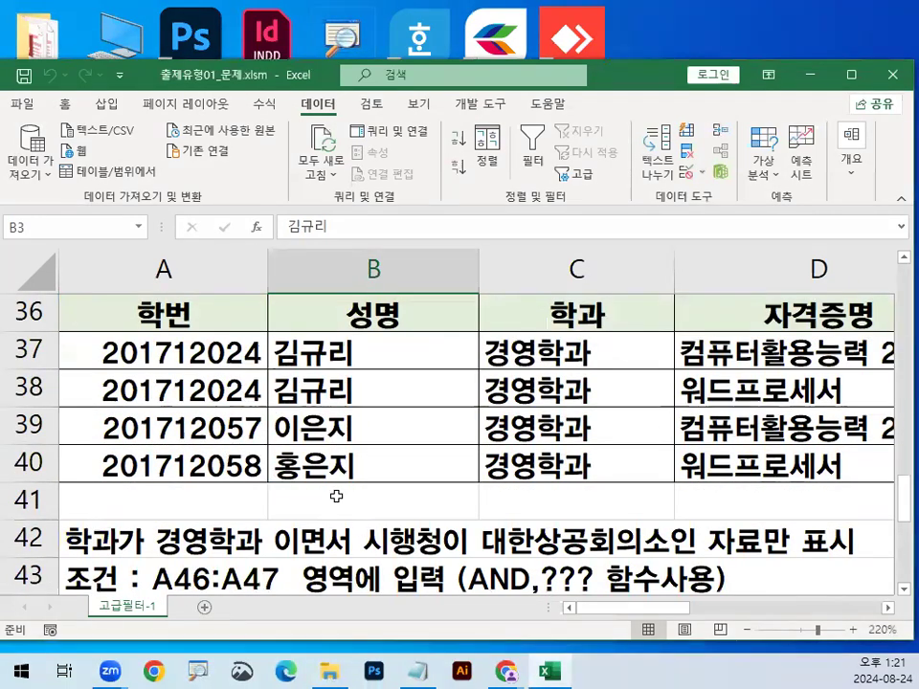
scroll(338, 498, "down", 3)
scroll(334, 498, "down", 3)
scroll(334, 498, "up", 1)
left_click_drag(271, 383, 285, 496)
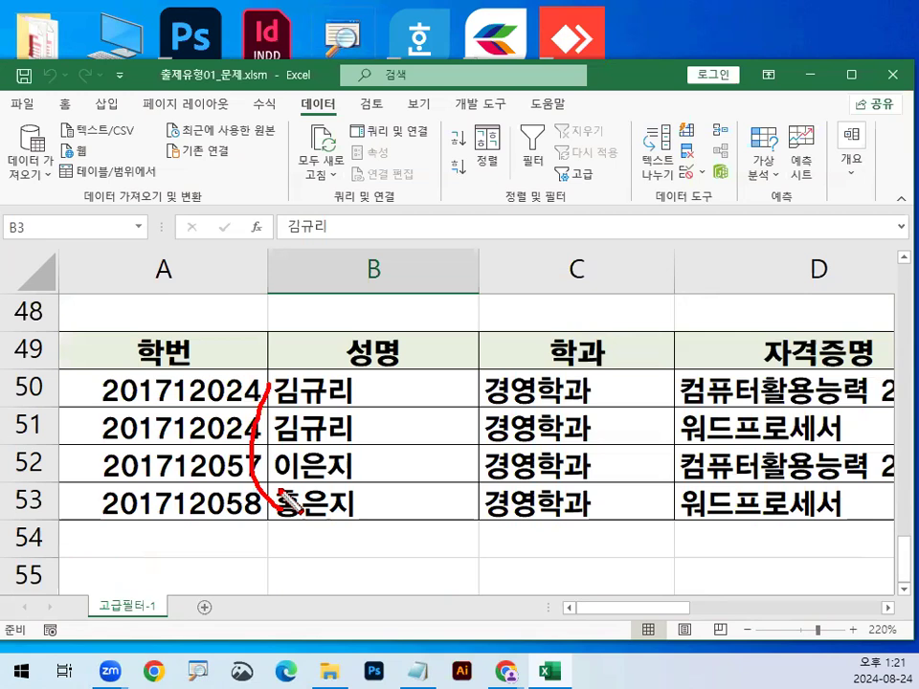
Step: Open the AND formula in cell A47 to review its two conditions, then close the cell editing
scroll(210, 508, "up", 2)
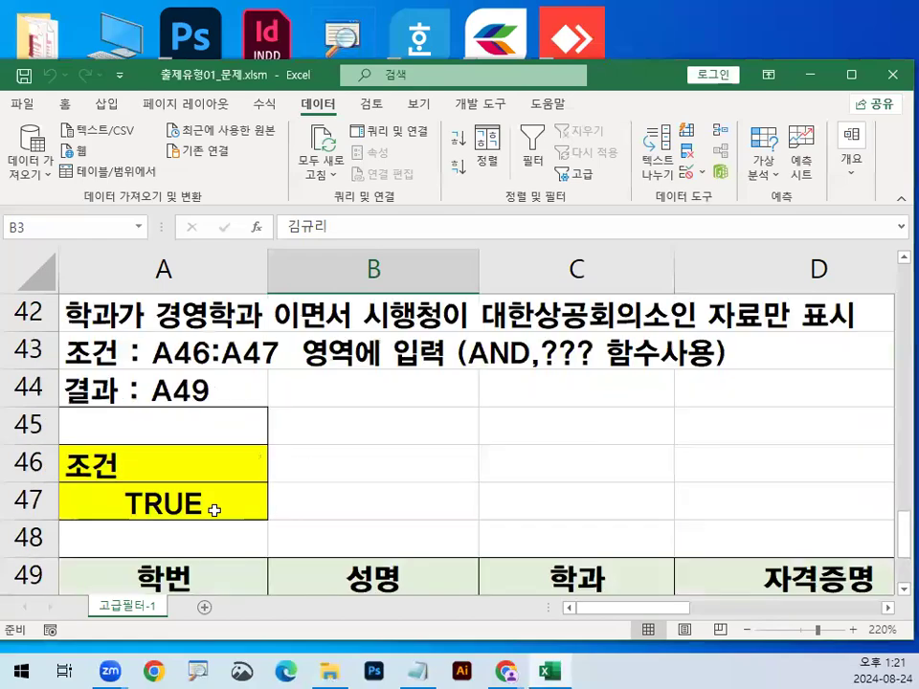
double_click(208, 508)
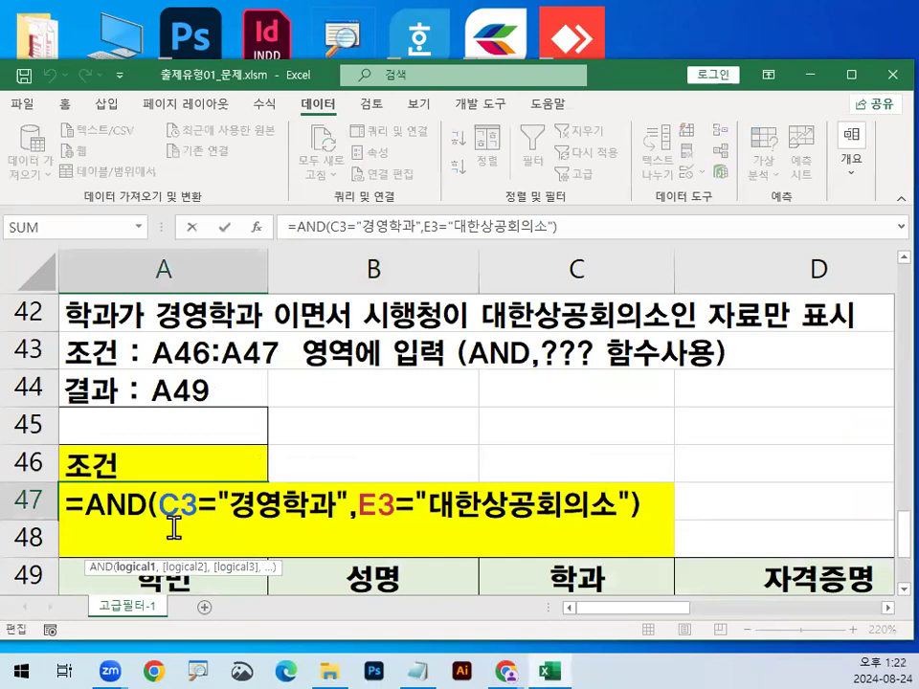
key("ctrl+Return")
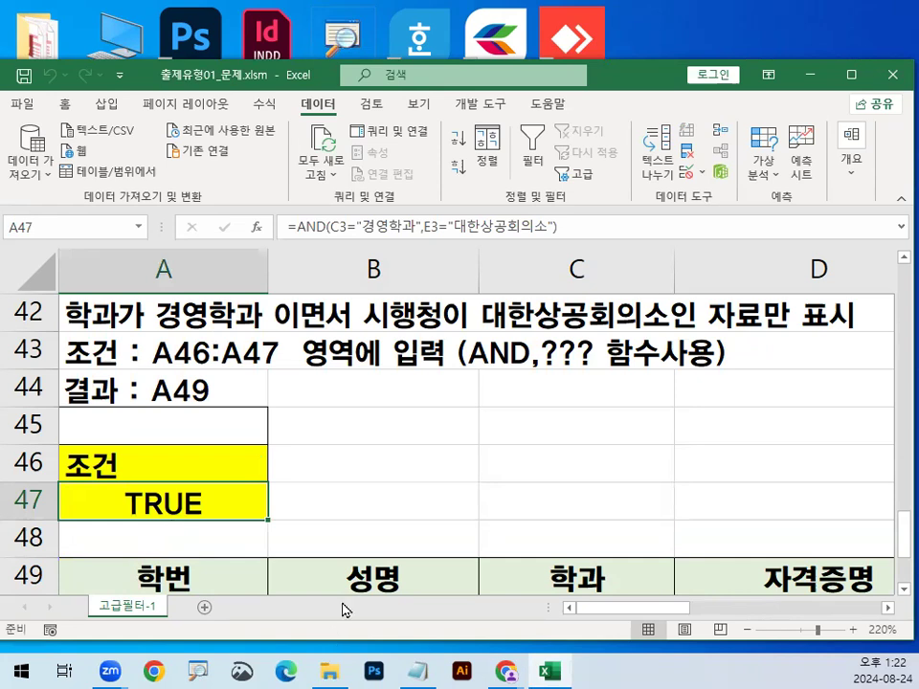
Step: Delete rows 30 to 54, which hold both practice instructions, their criteria and the extracted results
scroll(262, 472, "up", 1)
scroll(392, 396, "up", 6)
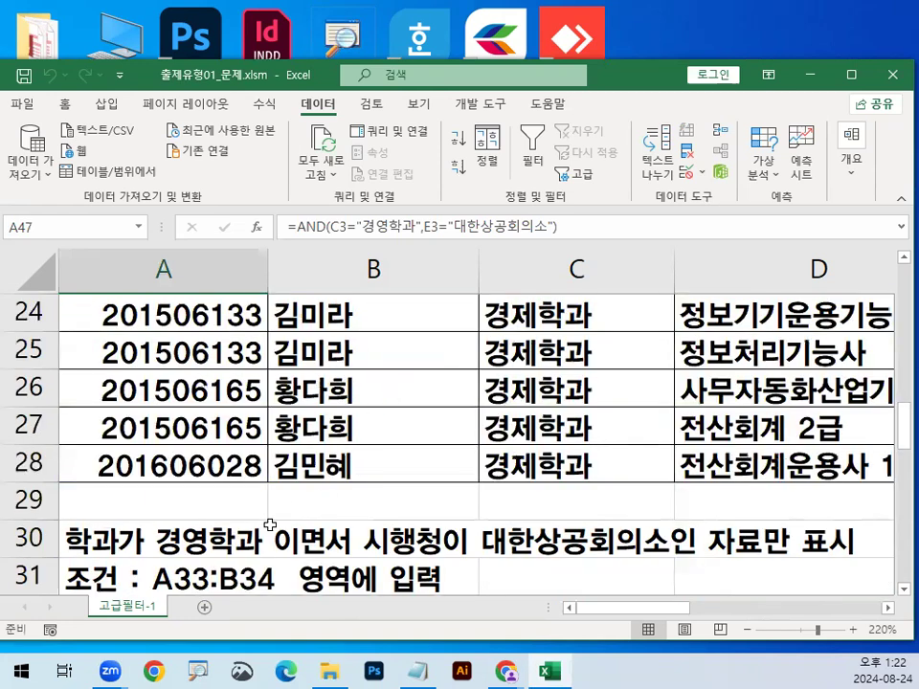
scroll(252, 554, "down", 1)
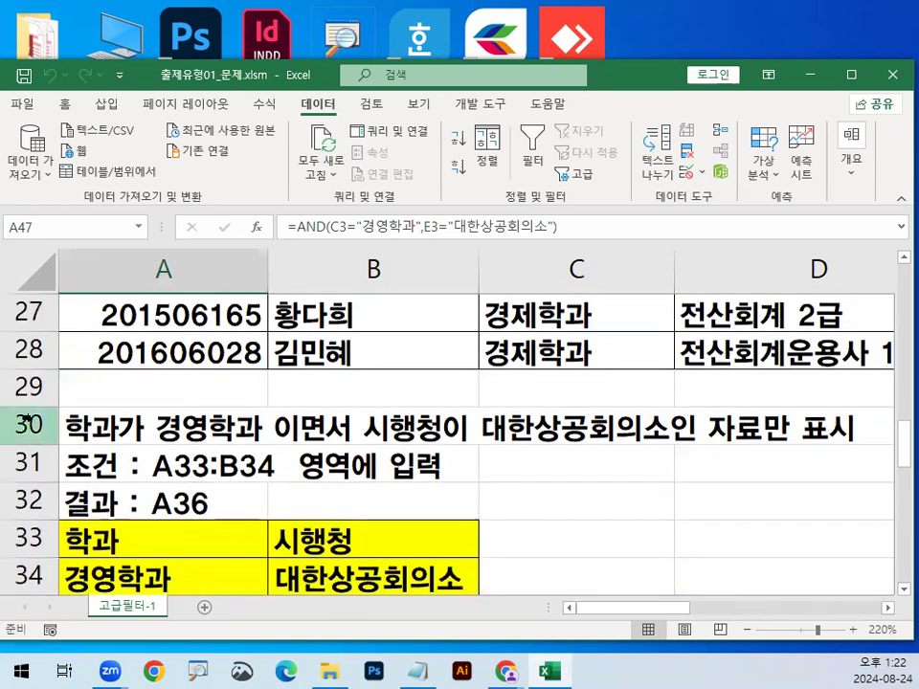
left_click(35, 425)
left_click_drag(35, 425, 17, 530)
right_click(19, 533)
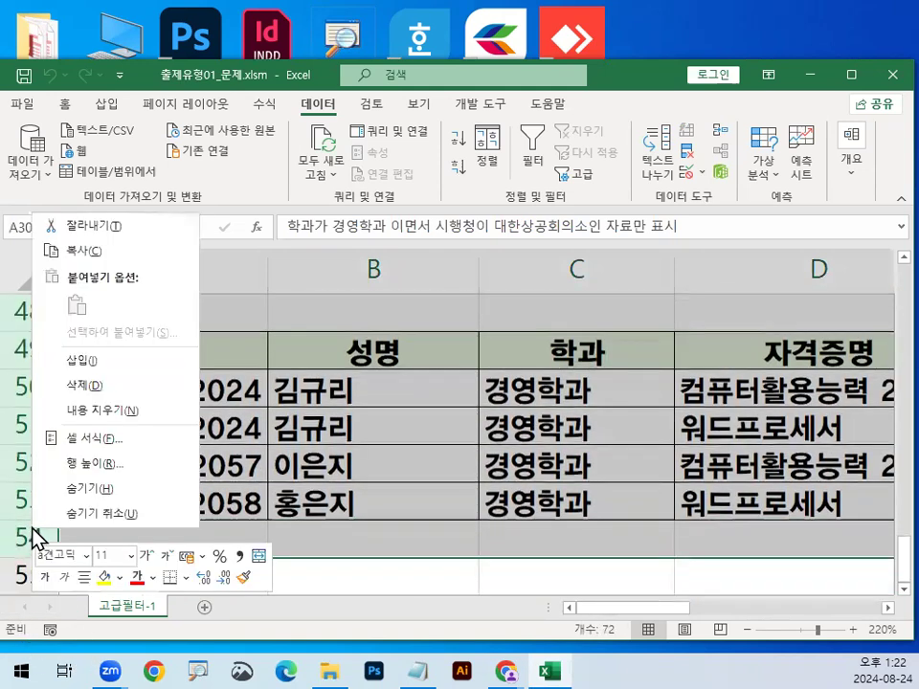
left_click(131, 390)
scroll(123, 377, "up", 7)
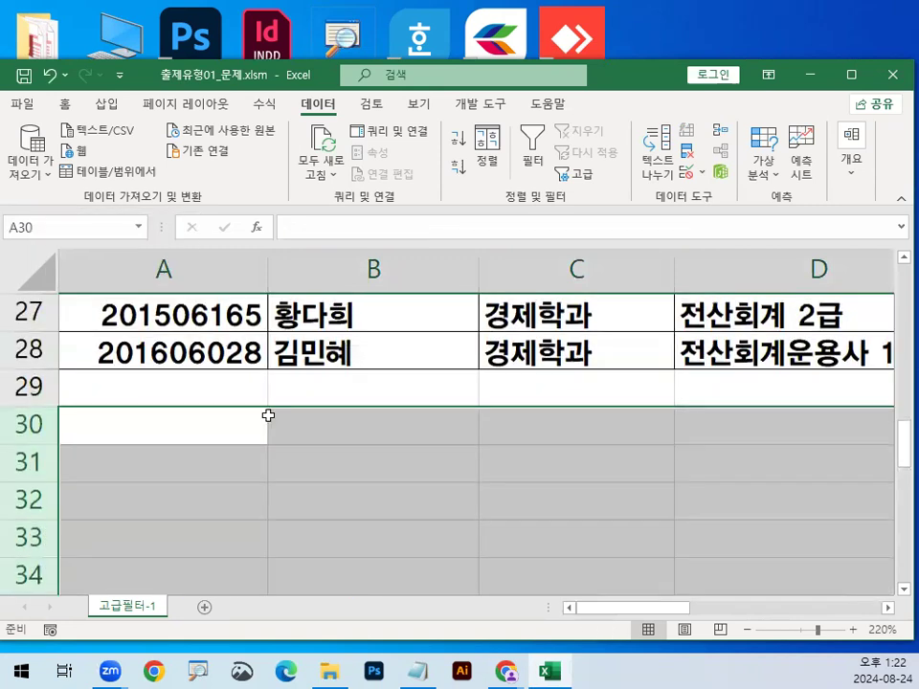
left_click(277, 423)
scroll(487, 437, "up", 8)
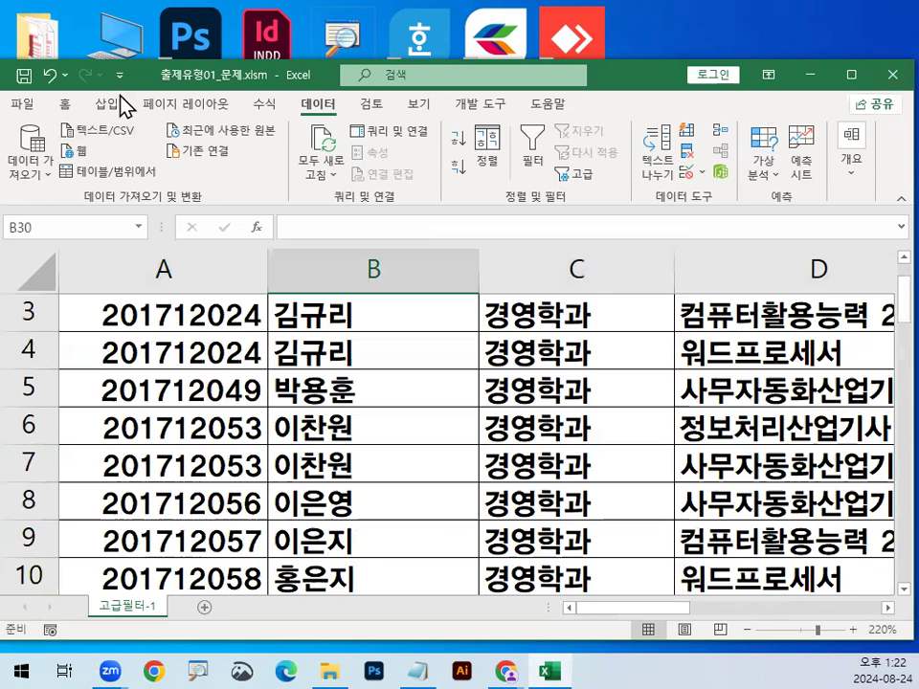
Step: Close the workbook without saving and reopen 출제유형01_문제.xlsm from the recent files
left_click_drag(149, 82, 157, 60)
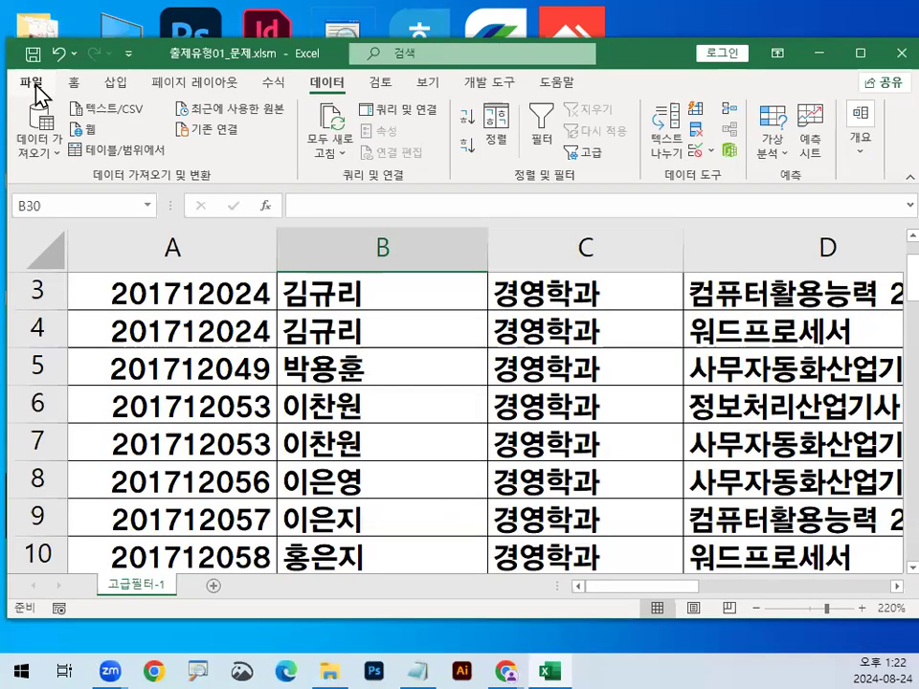
left_click(34, 84)
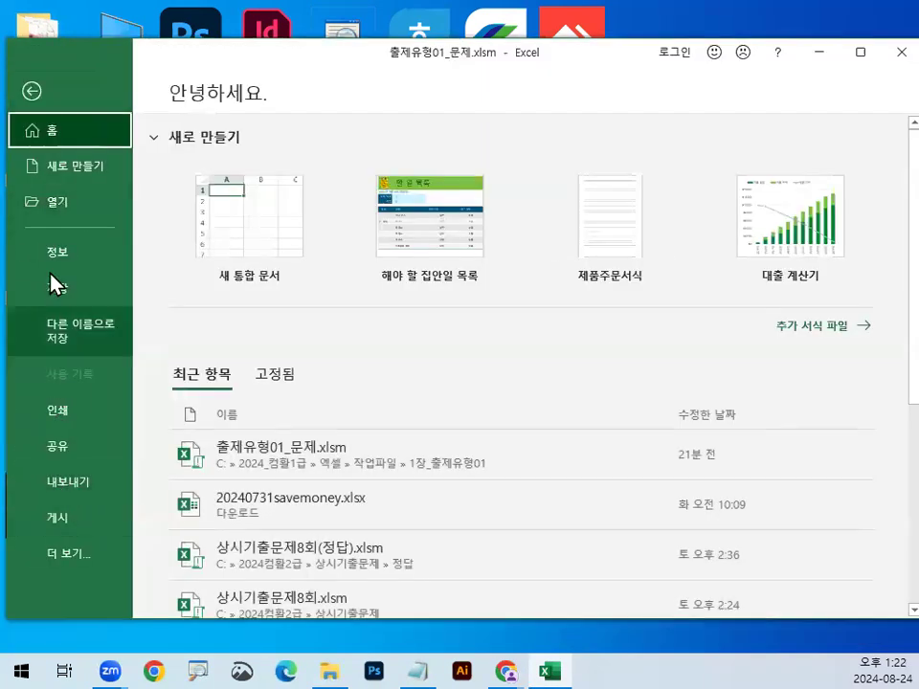
left_click(91, 573)
left_click(182, 435)
left_click(460, 375)
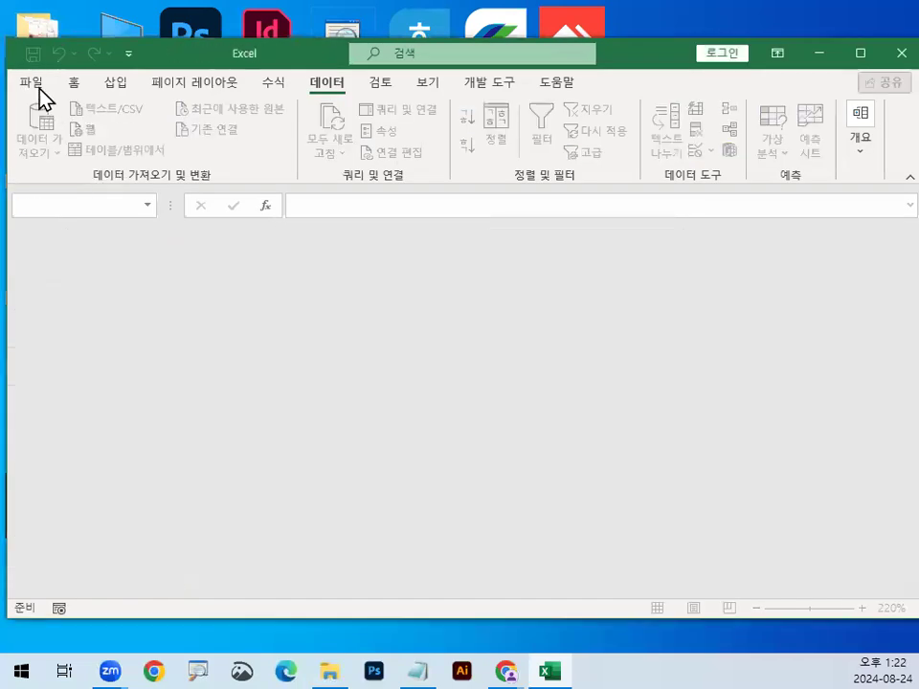
left_click(39, 87)
left_click(292, 459)
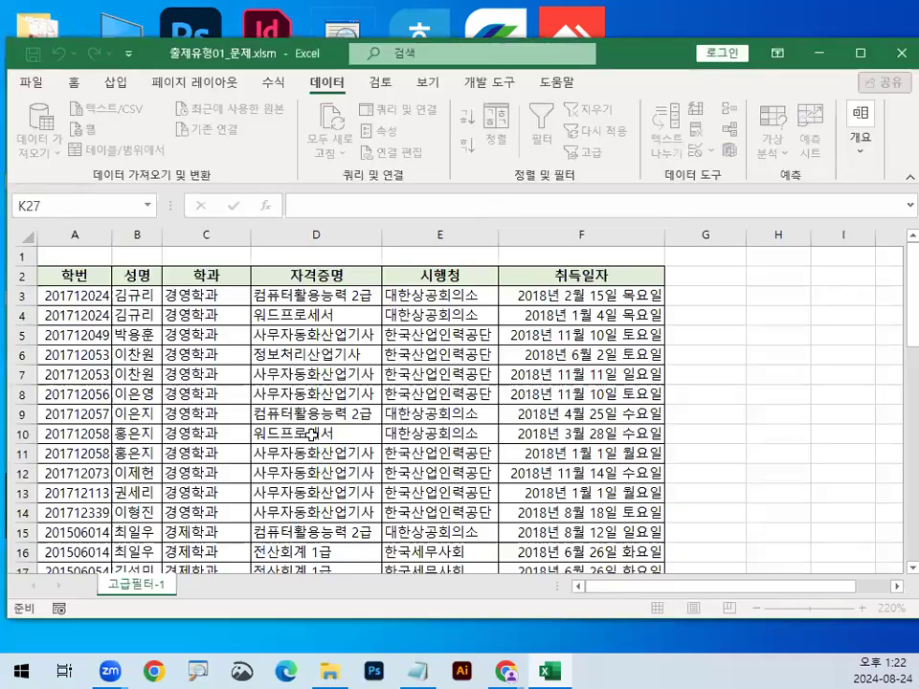
Step: Change the font of the whole 고급필터-1 sheet to a견고딕 and enlarge the sheet view to 190%
left_click(18, 237)
left_click(74, 83)
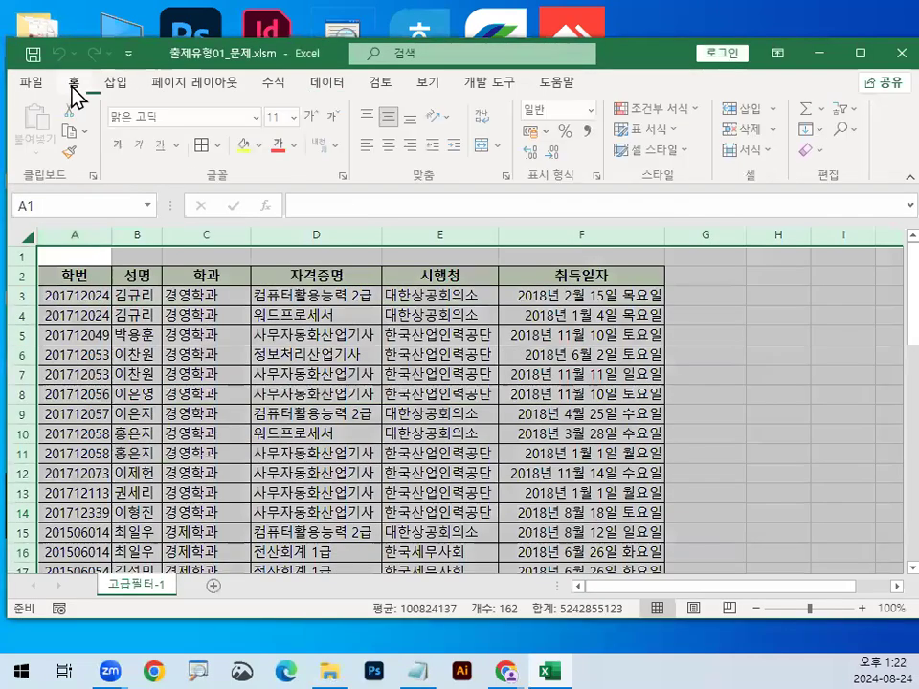
left_click(258, 117)
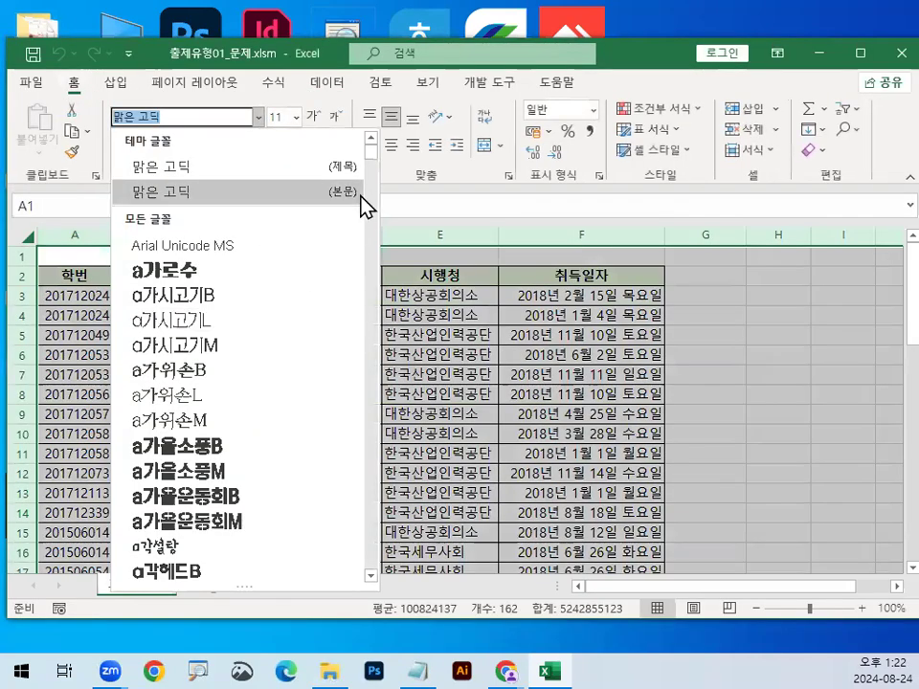
left_click(373, 174)
scroll(380, 180, "down", 3)
scroll(238, 446, "up", 15)
scroll(244, 476, "down", 4)
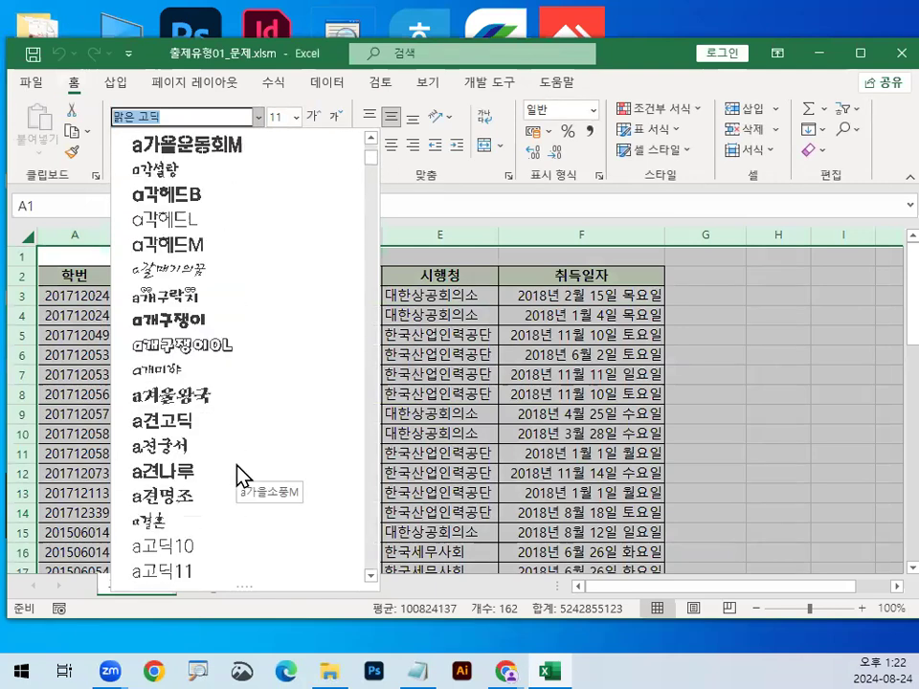
left_click(261, 421)
left_click(339, 374)
scroll(287, 357, "up", 3, "ctrl")
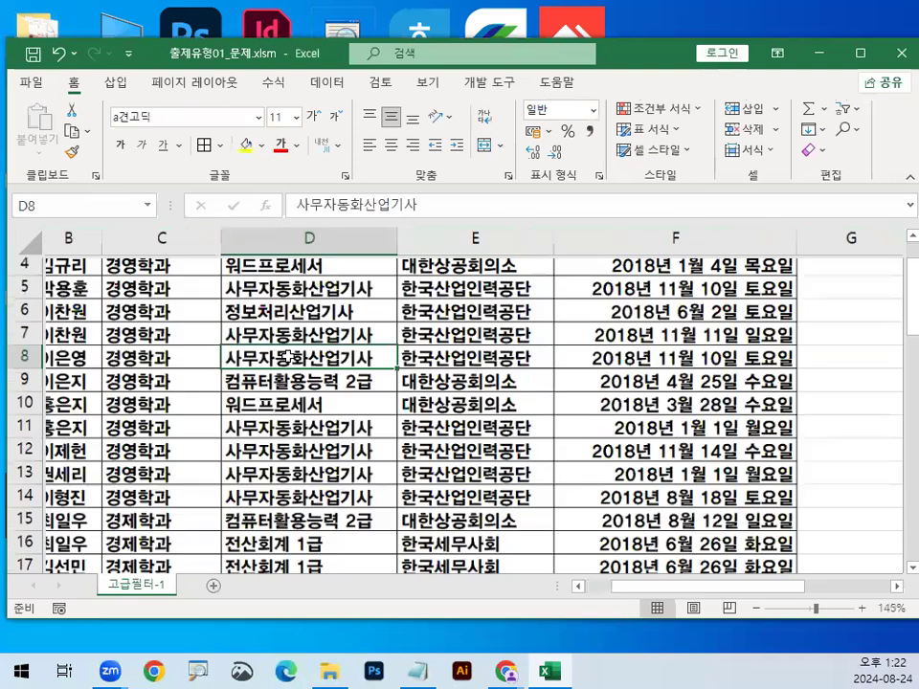
scroll(286, 357, "up", 3, "ctrl")
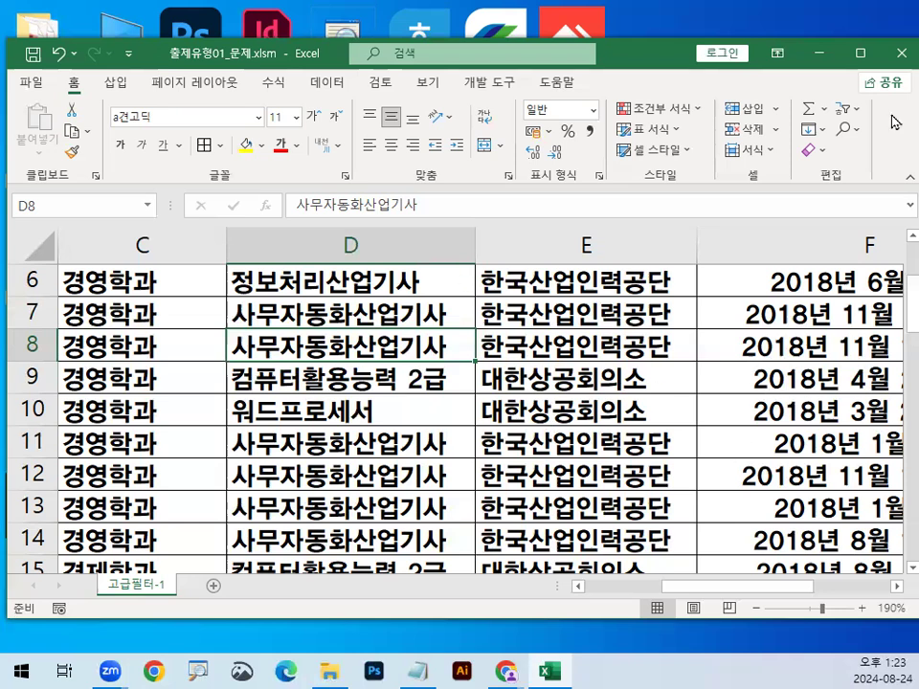
left_click(319, 454)
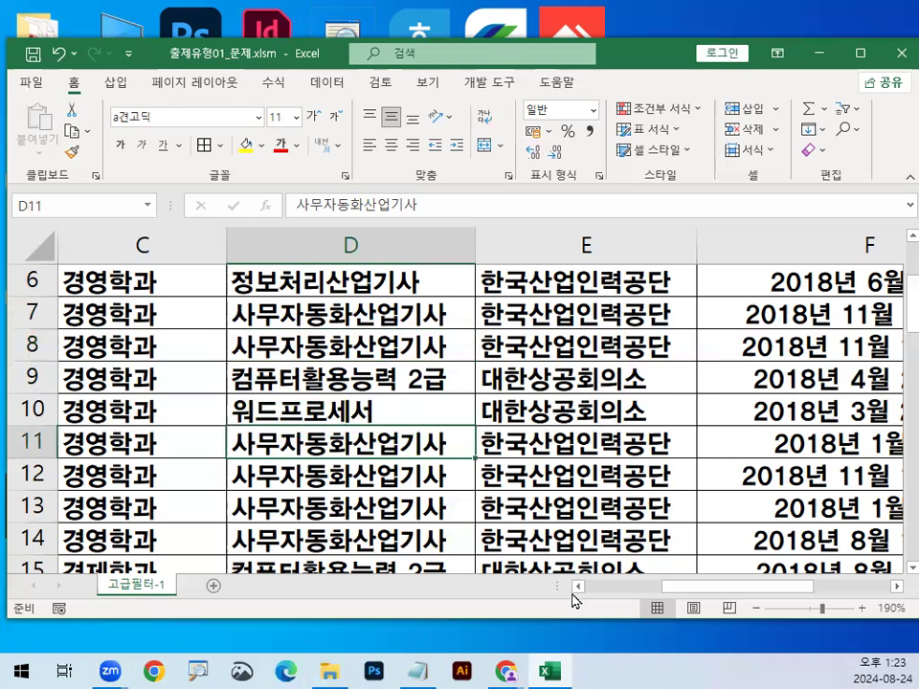
Step: Switch to the Notepad lesson notes, circle 끝나는~ in 조건2 and underline the 조건2에서 line with the pen, then clear the marks
left_click(417, 671)
scroll(430, 445, "down", 7)
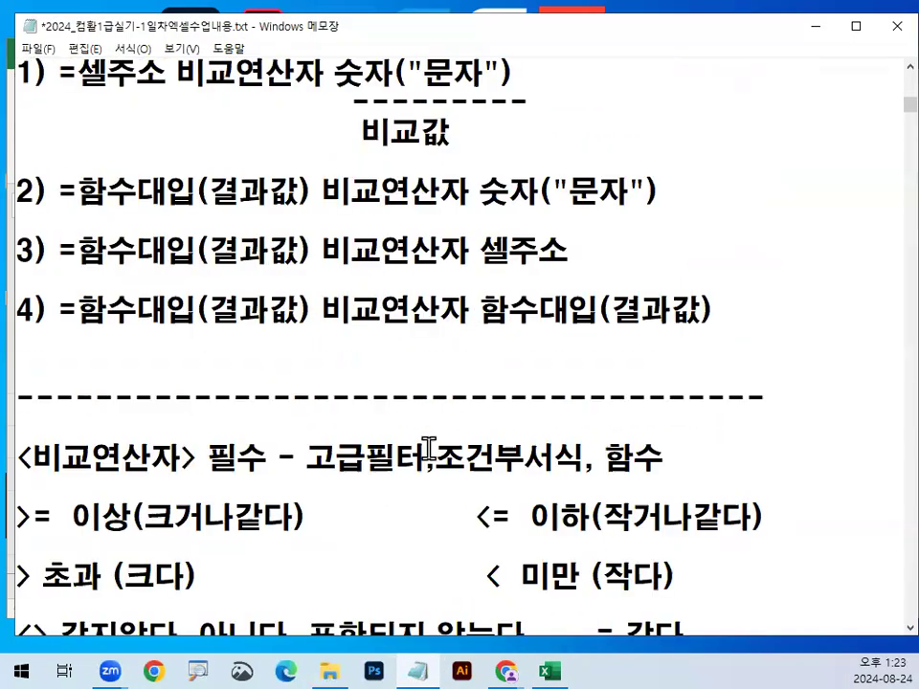
scroll(430, 447, "down", 2)
mouse_move(522, 362)
left_mouse_down()
mouse_move(410, 372)
mouse_move(413, 319)
mouse_move(538, 348)
left_mouse_up()
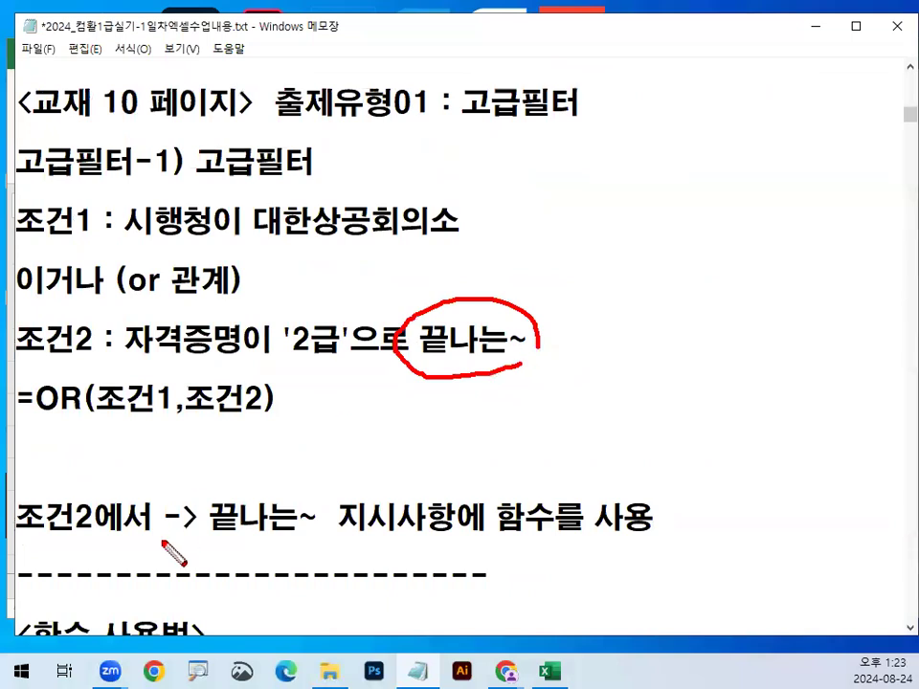
left_click_drag(27, 533, 46, 534)
left_click_drag(201, 537, 278, 537)
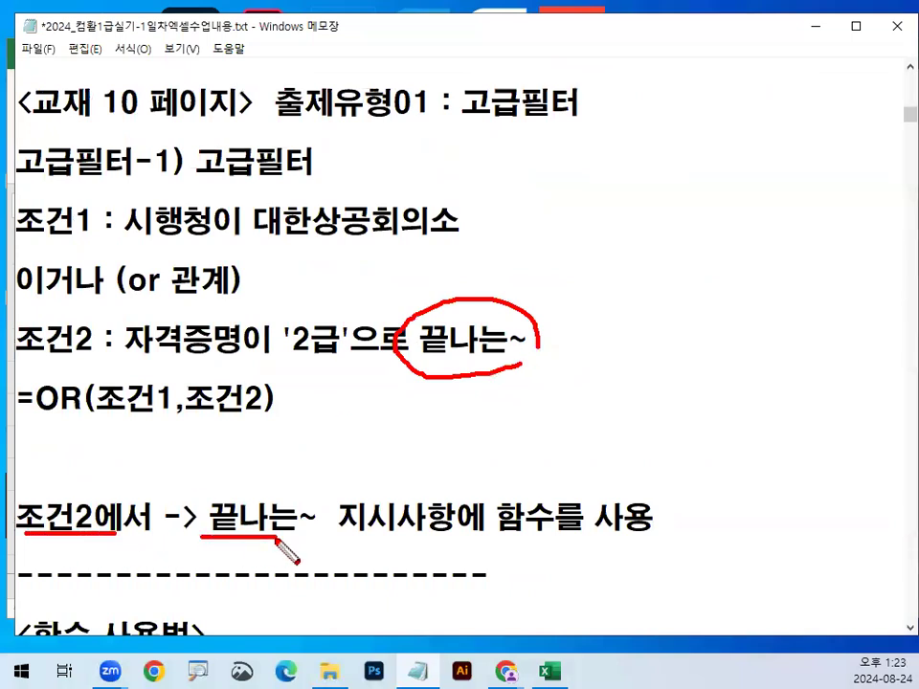
left_click_drag(362, 538, 452, 538)
left_click_drag(565, 509, 549, 528)
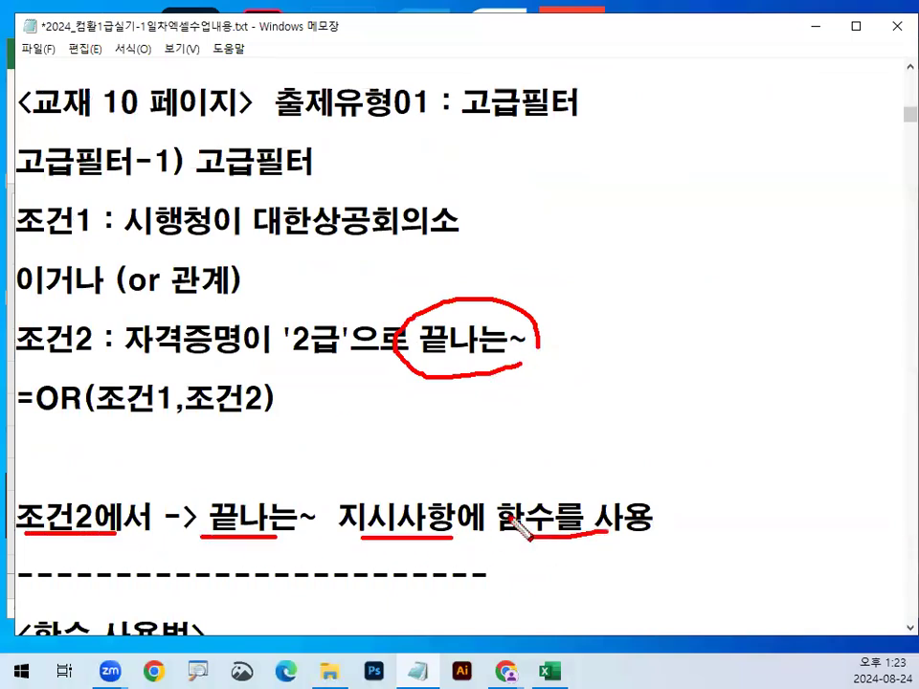
key("Escape")
Step: Append "(RIGHT 함수)" to the line "조건2에서 -> 끝나는~ 지시사항에 함수를 사용"
left_click(678, 518)
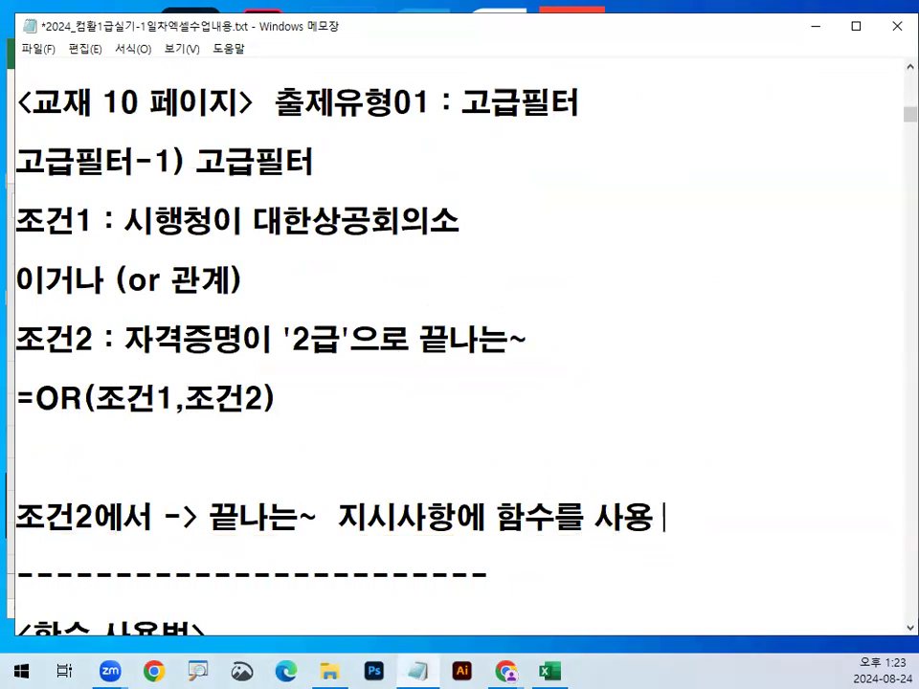
type("RIGHT")
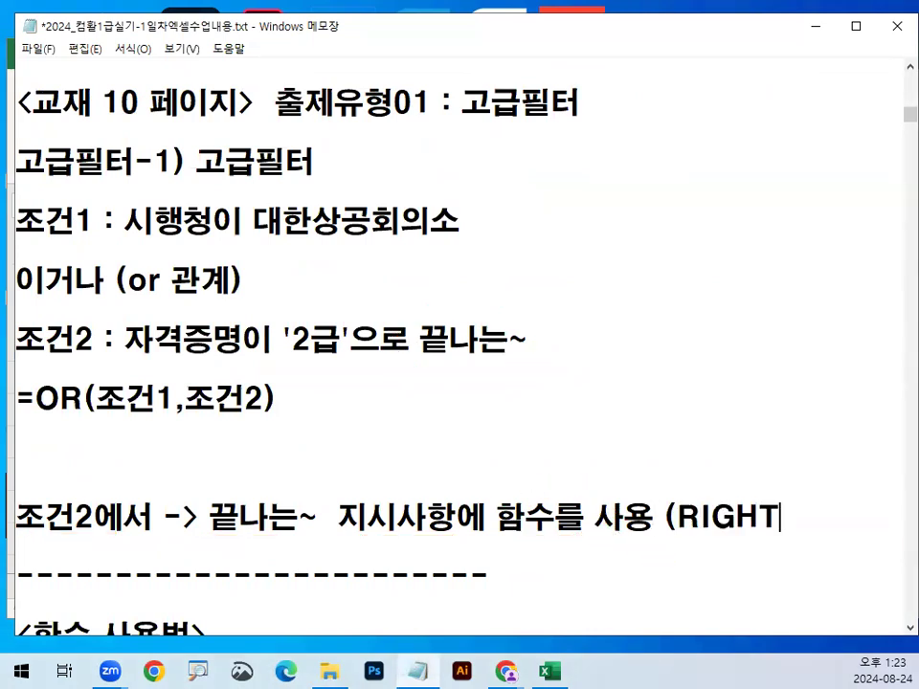
type(" ㅘㅁ")
key("BackSpace")
key("BackSpace")
key("Hangul")
type("GKAT")
key("BackSpace")
key("BackSpace")
key("BackSpace")
key("BackSpace")
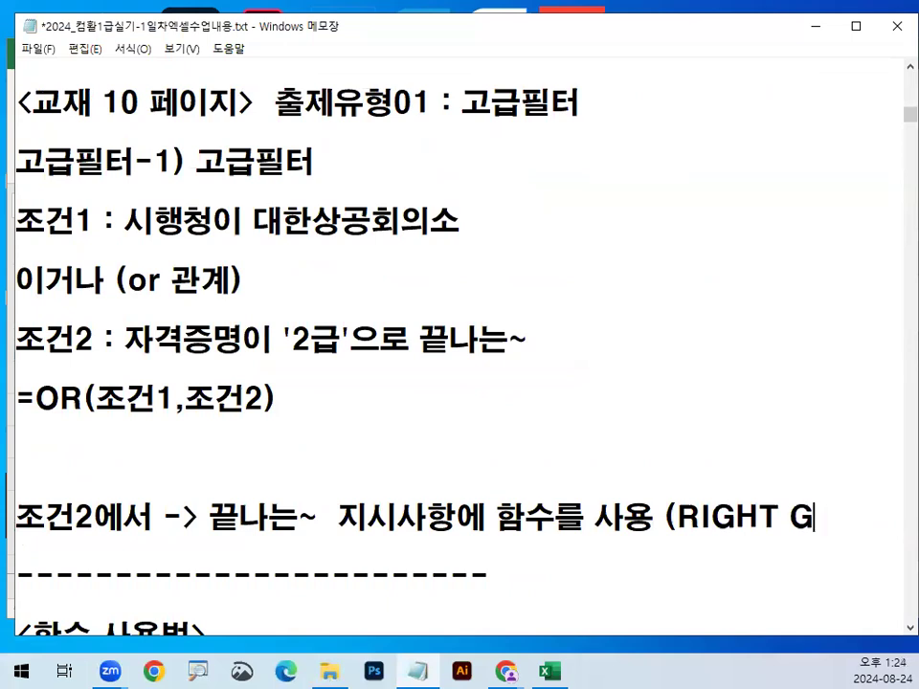
key("Hangul")
type("함수)")
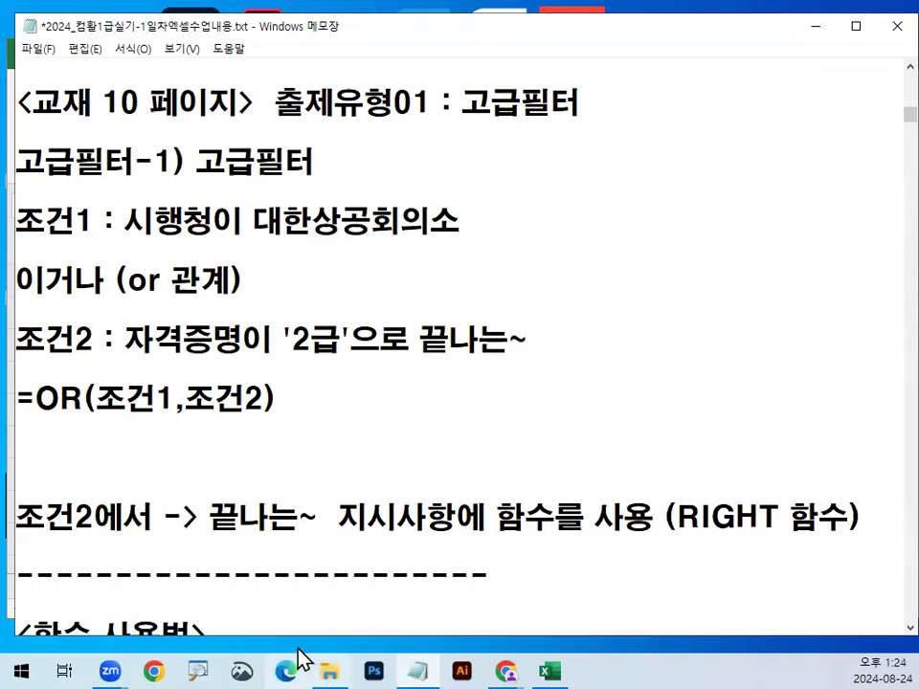
Step: Review the <함수 사용법> notes, highlighting 함수명, its brackets, 인수, the 대소문자 rule and the comma as argument separator
scroll(220, 580, "down", 1)
scroll(222, 580, "down", 1)
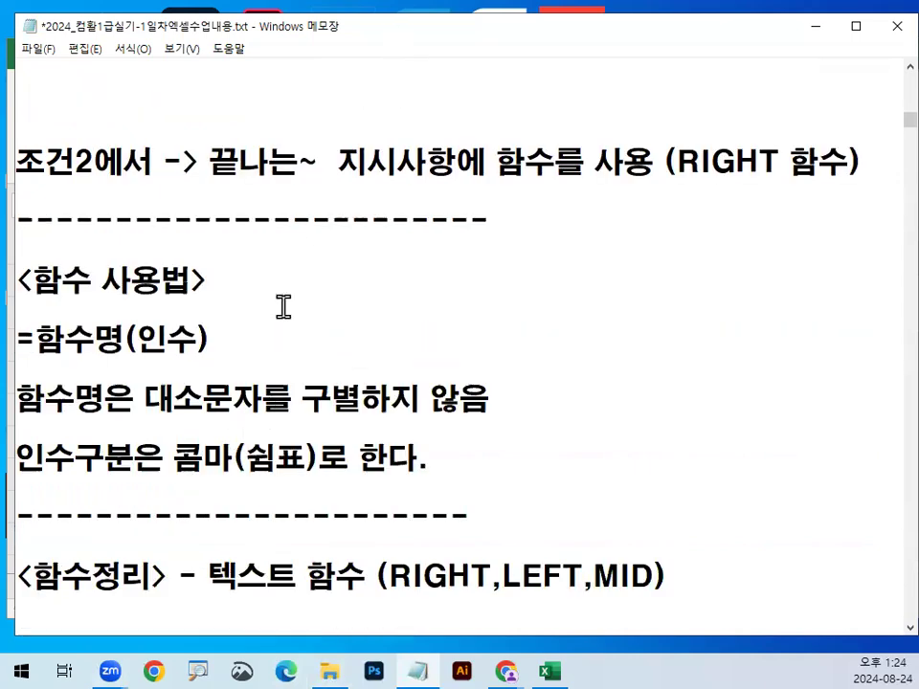
scroll(260, 302, "down", 1)
left_click_drag(18, 251, 123, 248)
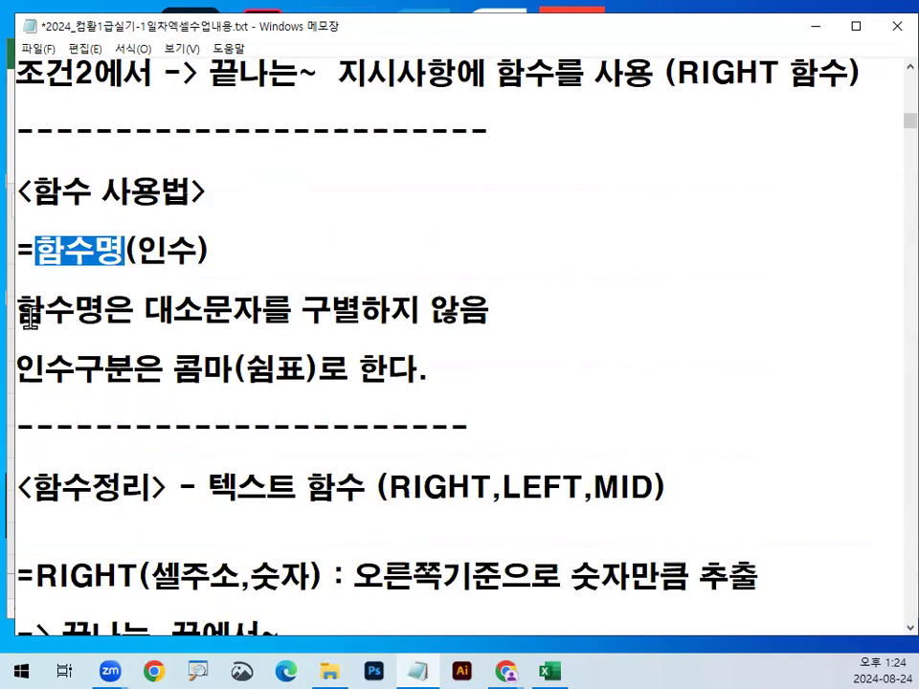
left_click_drag(19, 313, 203, 311)
left_click_drag(292, 311, 504, 298)
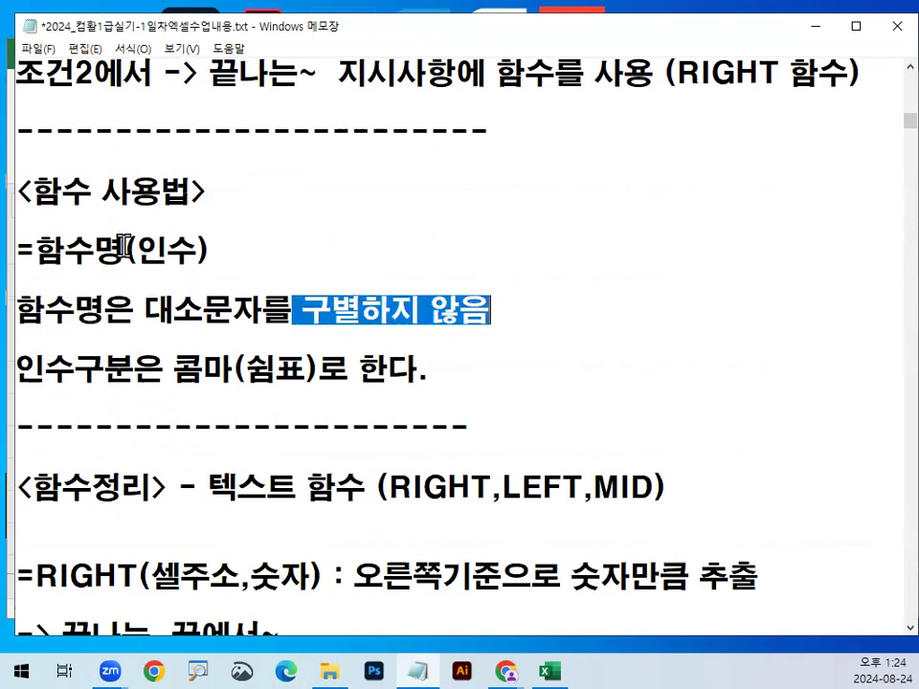
left_click_drag(124, 251, 137, 251)
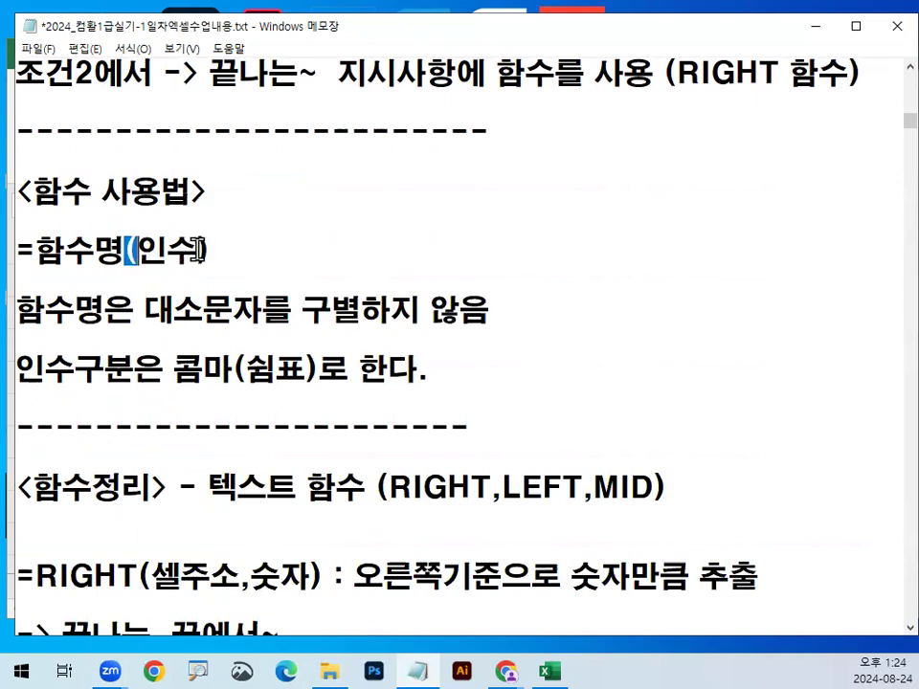
left_click_drag(195, 251, 207, 251)
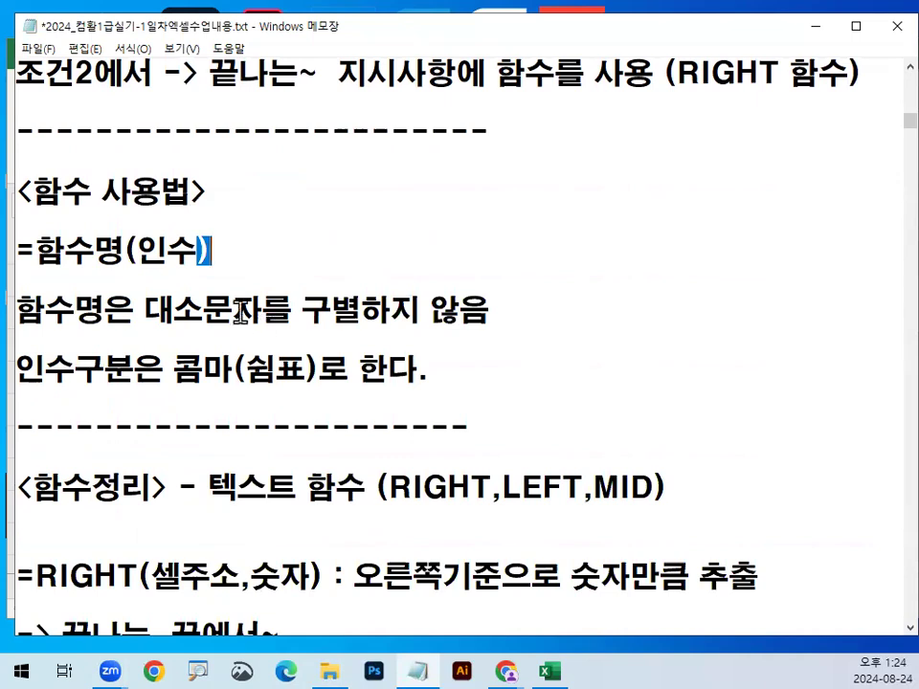
left_click_drag(137, 251, 195, 251)
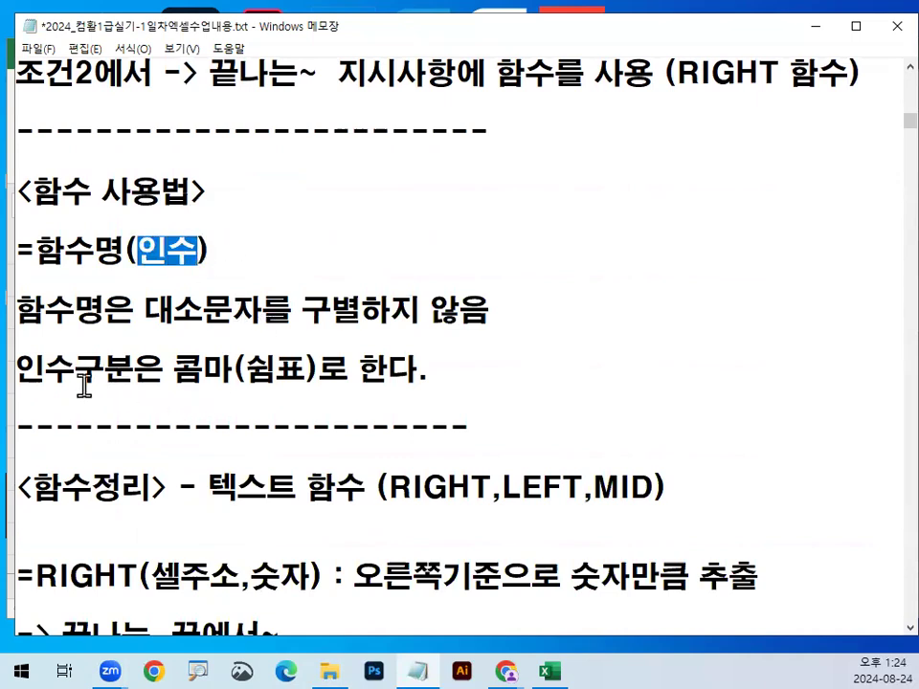
left_click_drag(18, 368, 355, 371)
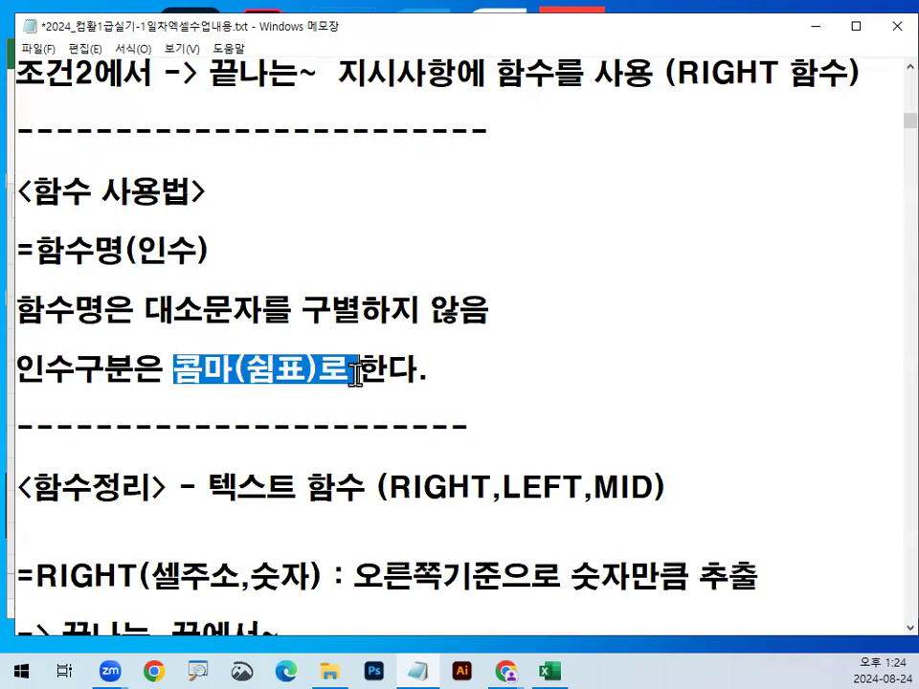
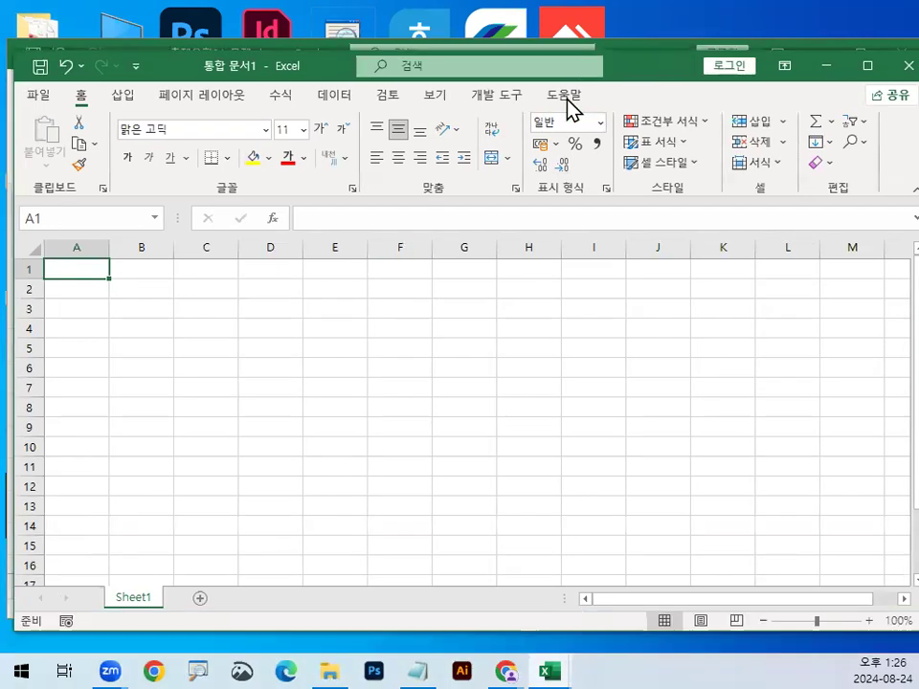
Step: Set the blank workbook's whole sheet to the a견고딕 font and enlarge the view to 235% with the ribbon collapsed
left_click(26, 267)
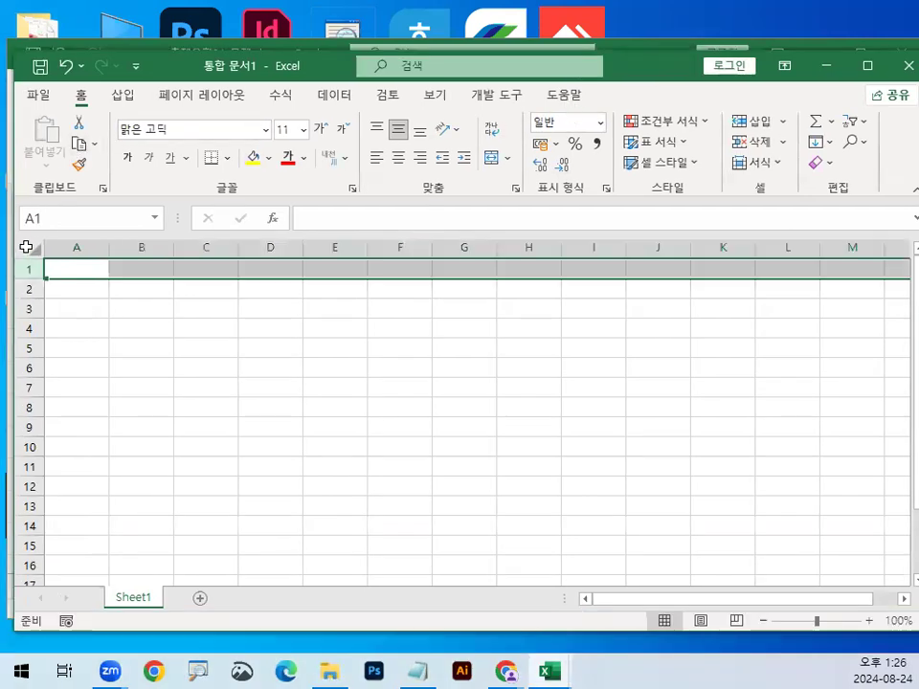
left_click(31, 248)
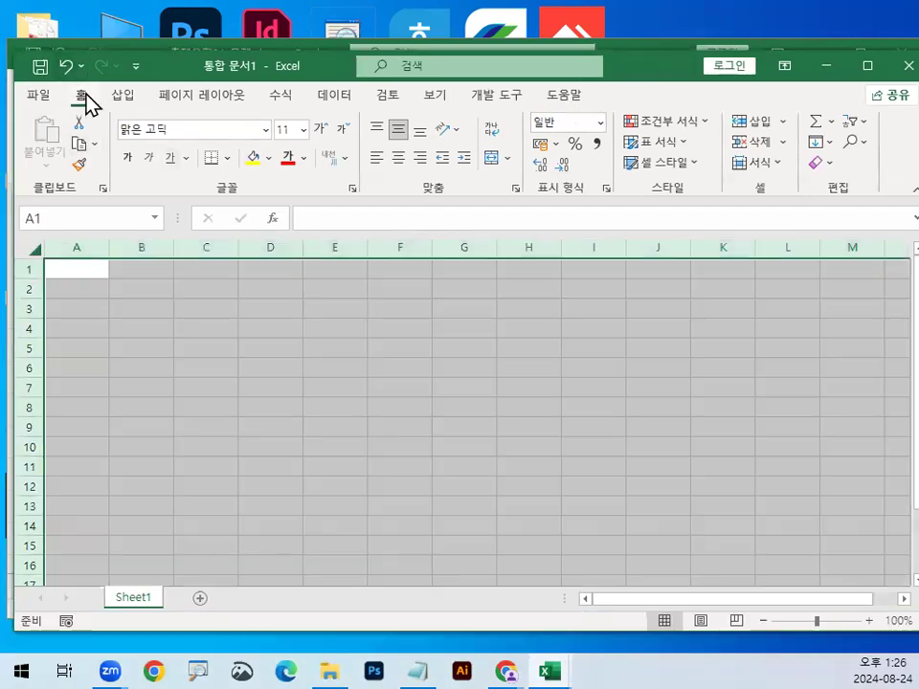
left_click(265, 129)
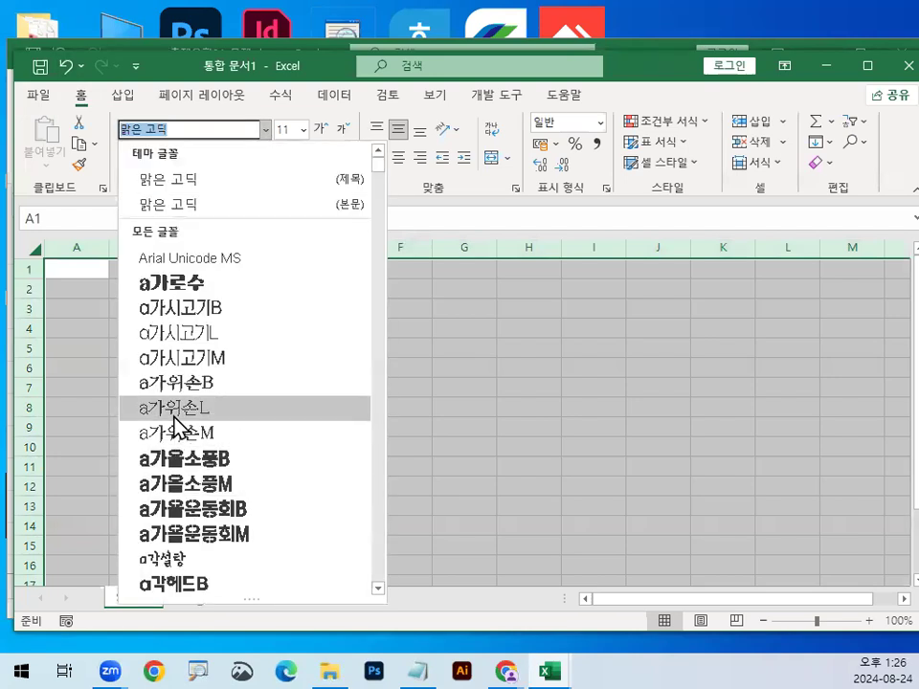
scroll(178, 426, "down", 6)
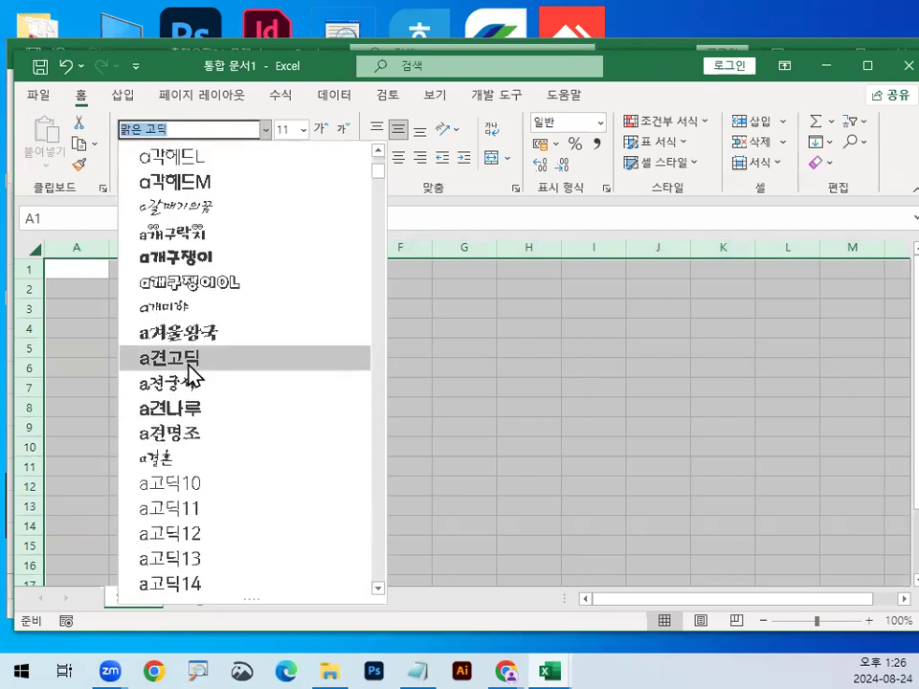
left_click(187, 366)
scroll(186, 325, "up", 9)
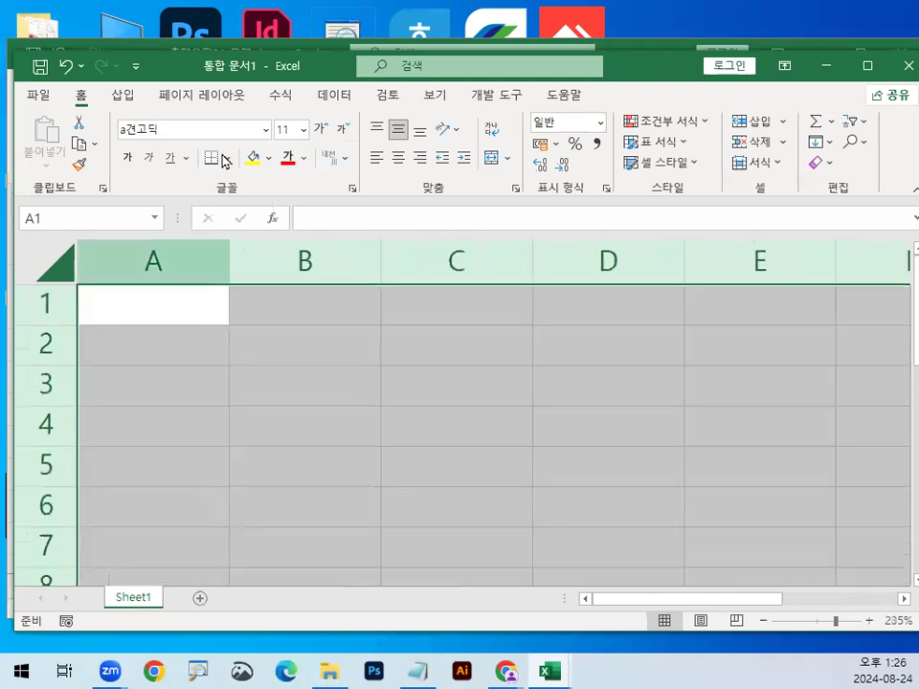
double_click(239, 101)
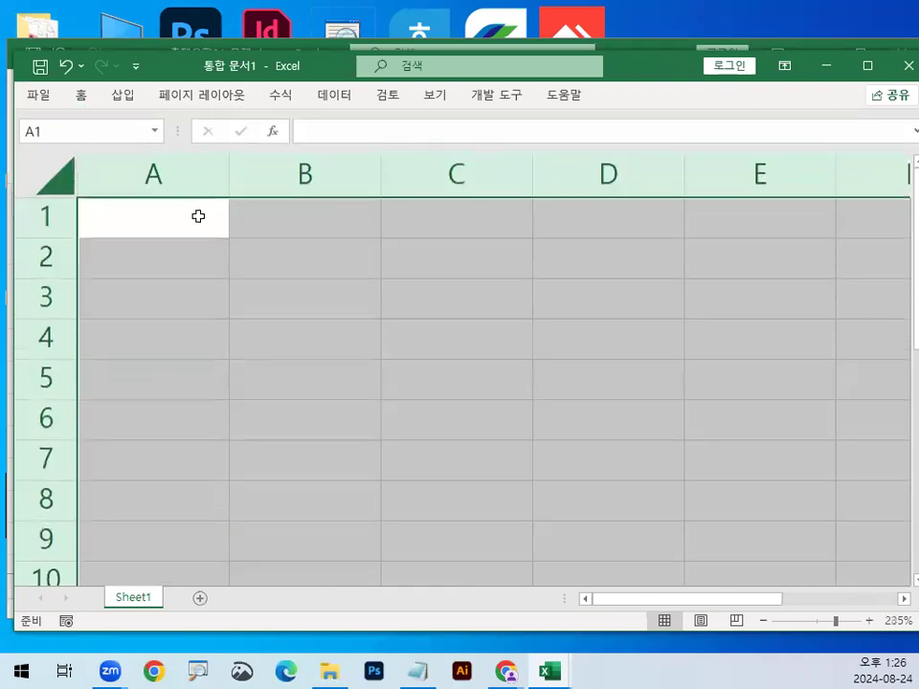
Step: Enter the sample text 아카데미 in cell A1
left_click(192, 209)
type("아")
type("카게")
key("BackSpace")
key("BackSpace")
type("데미")
key("Return")
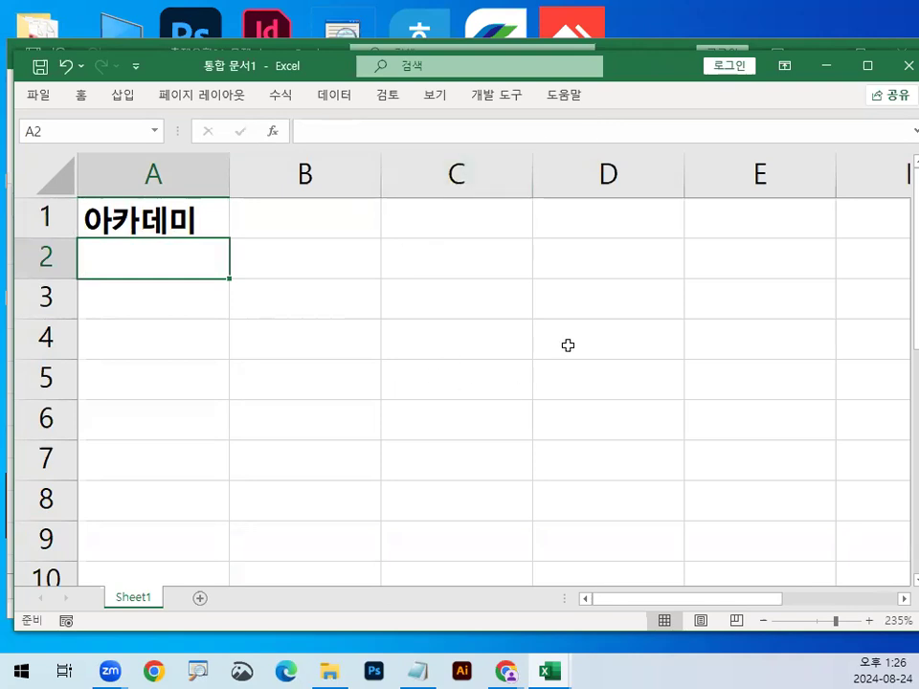
Step: Enter =RIGHT(A1,2) in cell B1, marking 아카데미 and its last two characters with the pen before adding the character count
left_click(327, 227)
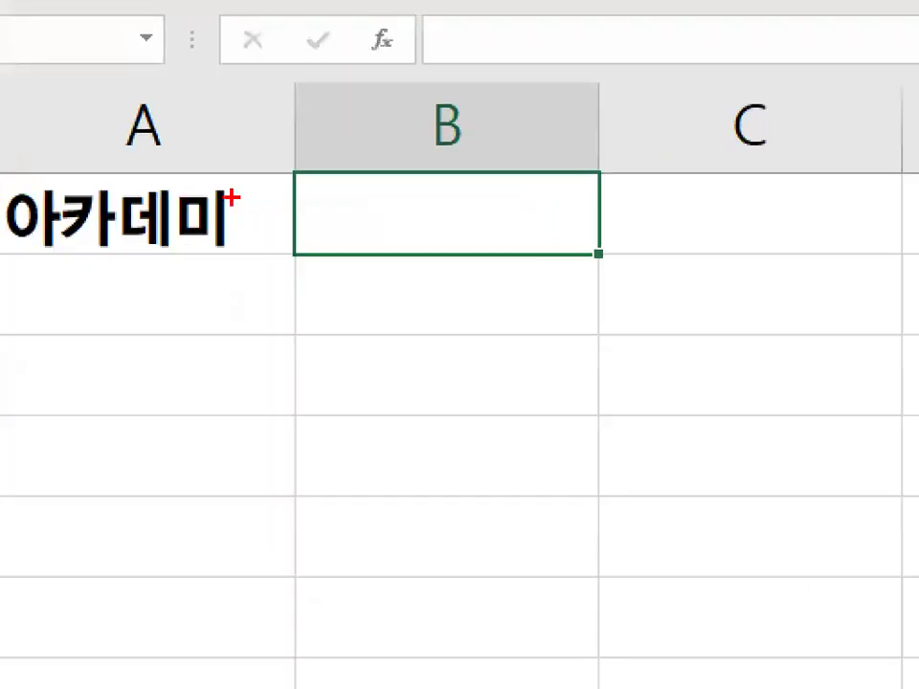
mouse_move(201, 214)
left_mouse_down()
mouse_move(150, 227)
mouse_move(218, 207)
left_mouse_up()
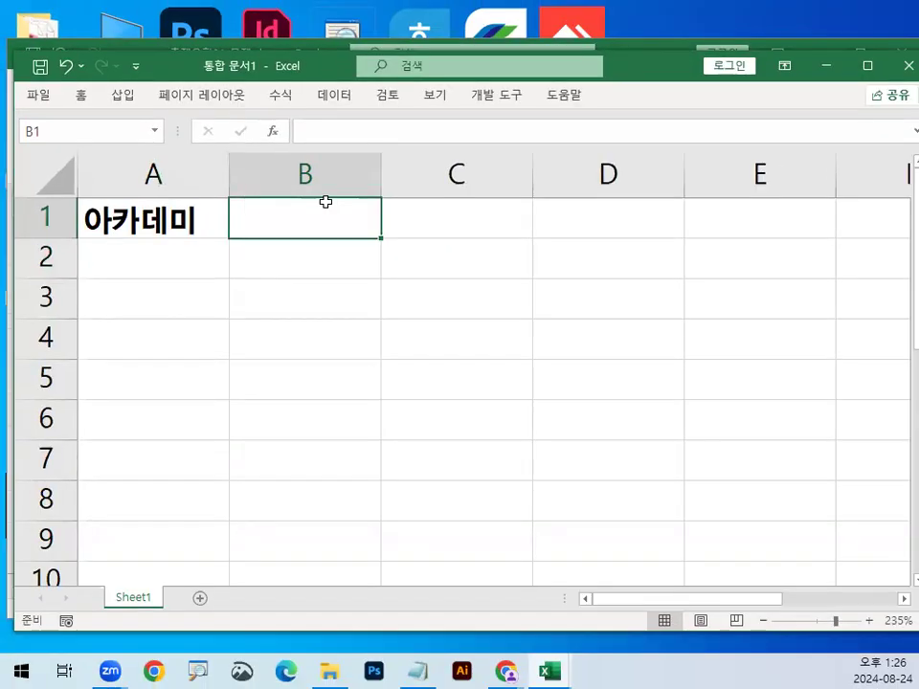
type("=ㄱ")
key("BackSpace")
type("RI")
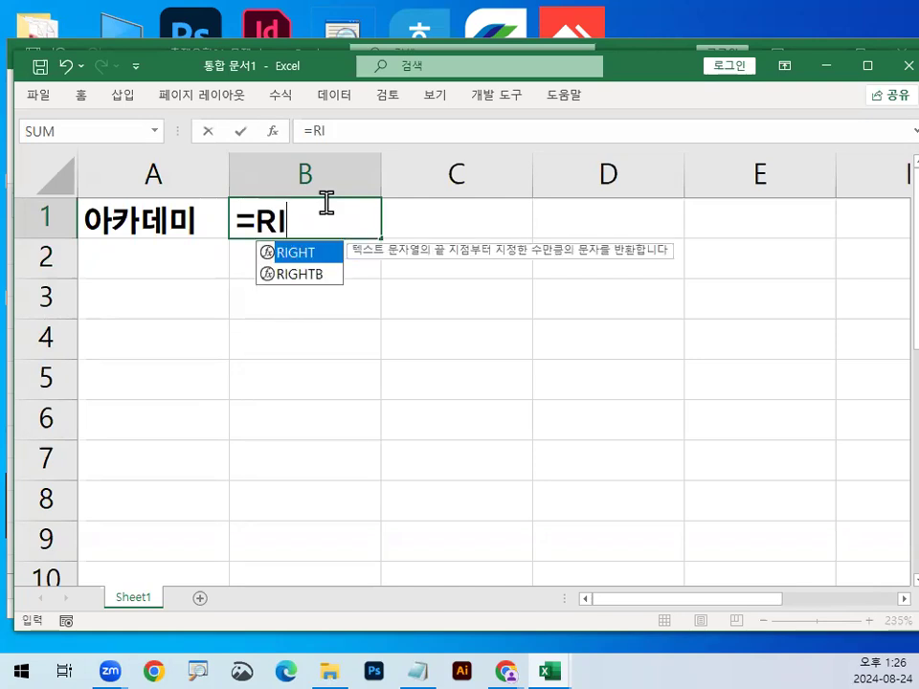
double_click(312, 255)
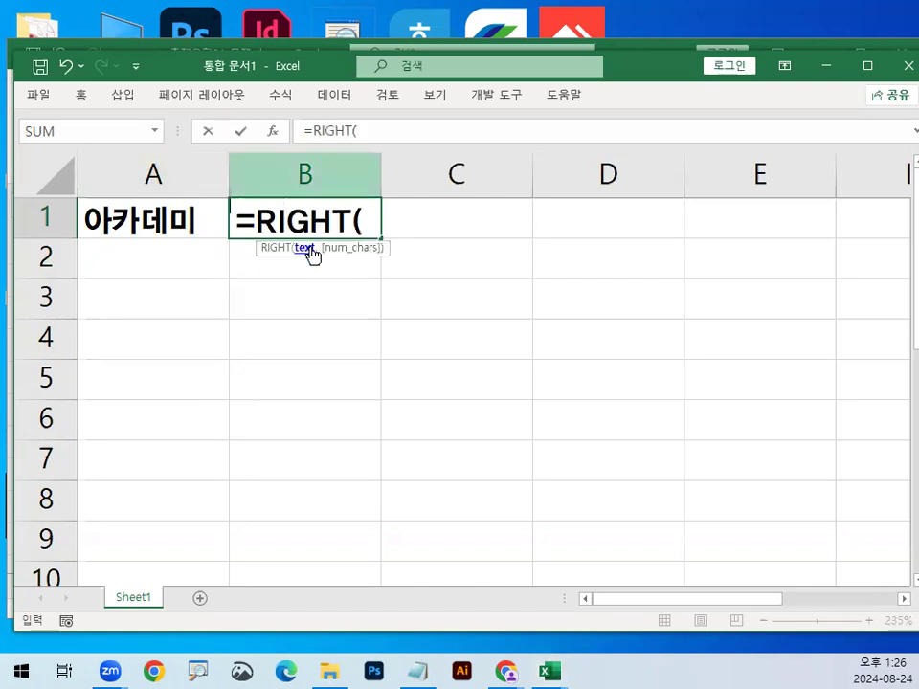
left_click(116, 216)
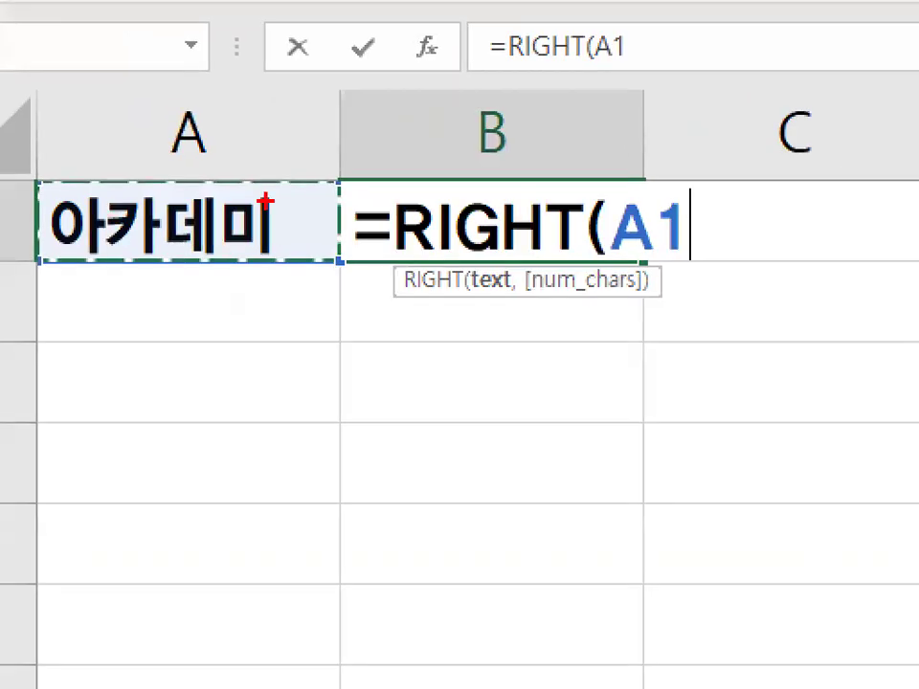
mouse_move(278, 244)
left_mouse_down()
mouse_move(160, 170)
mouse_move(241, 210)
left_mouse_up()
mouse_move(192, 161)
left_mouse_down()
mouse_move(236, 138)
mouse_move(250, 106)
left_mouse_up()
mouse_move(237, 180)
left_mouse_down()
mouse_move(247, 222)
mouse_move(311, 79)
left_mouse_up()
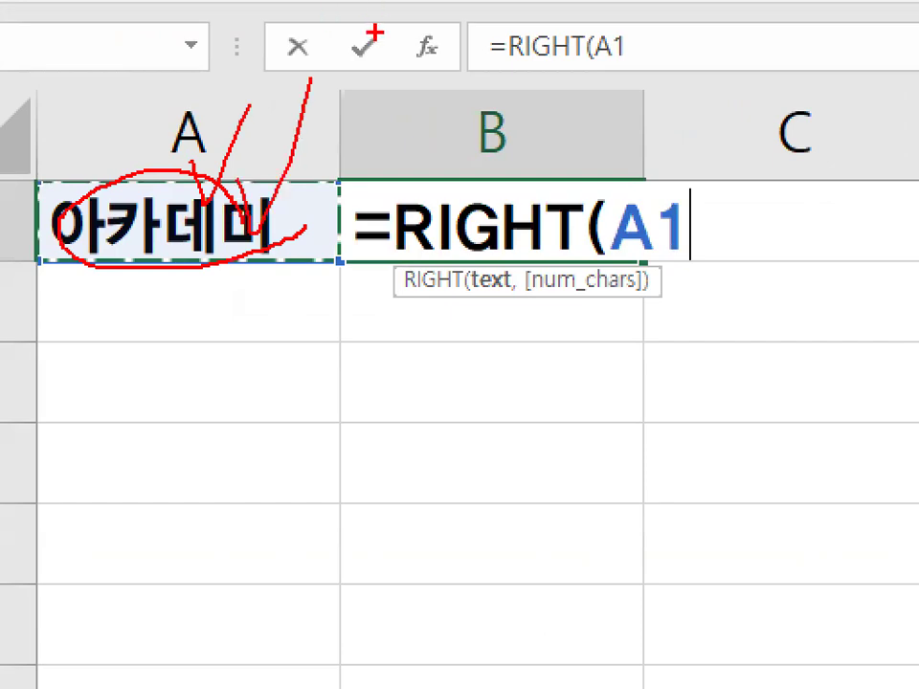
type(",2)")
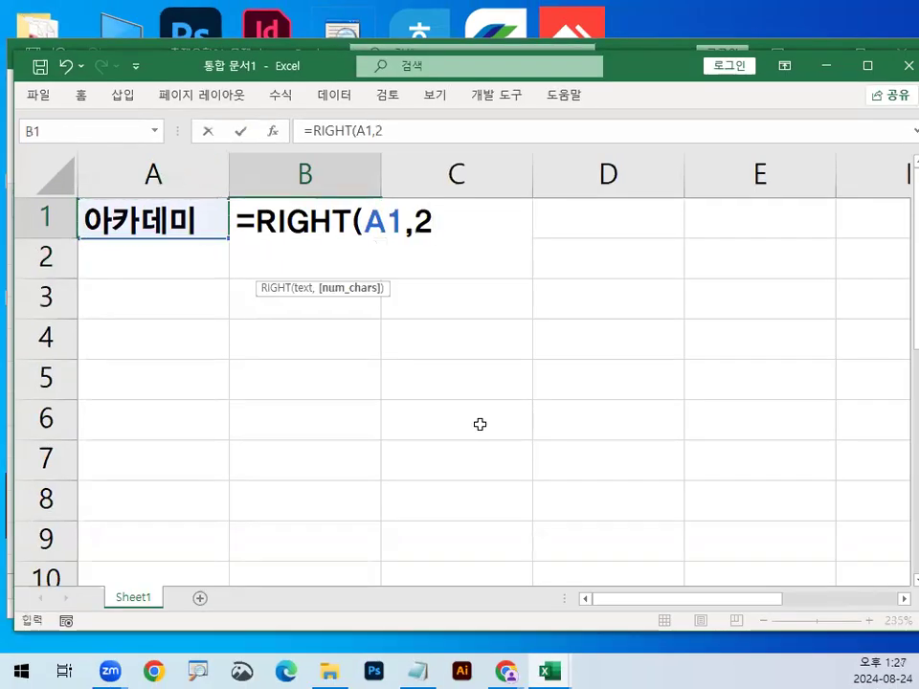
key("Return")
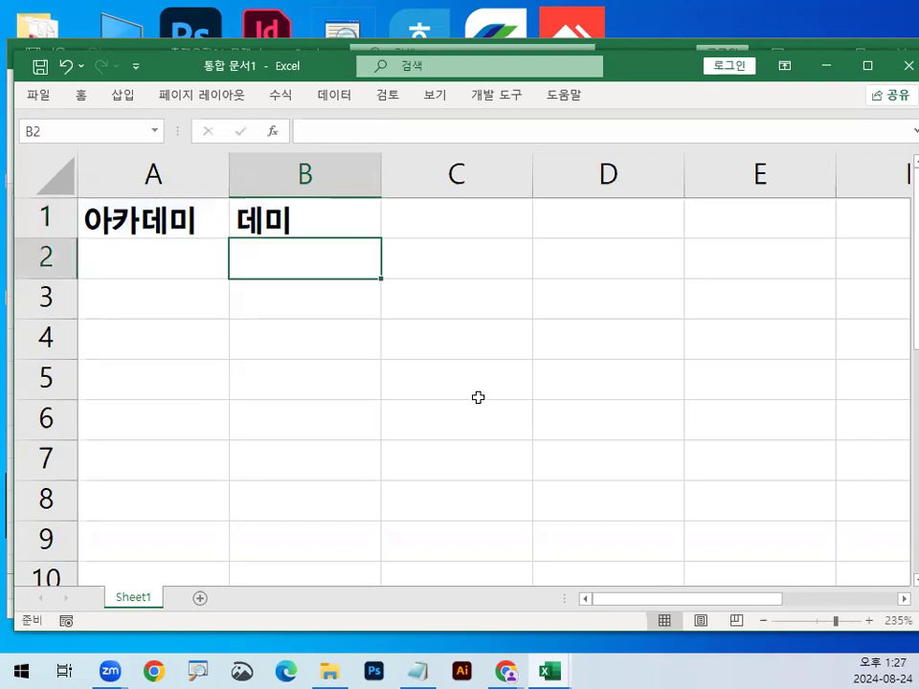
Step: Compare the formula in B1 with the RIGHT("아카데미",2) example in the Notepad lesson notes, then return to Excel
left_click(315, 203)
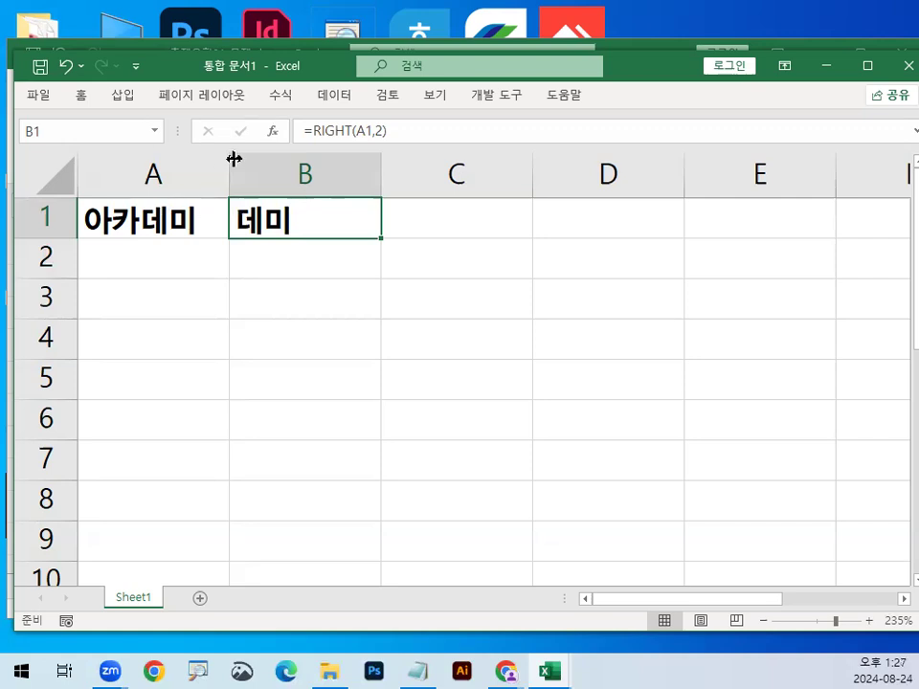
left_click(419, 662)
left_click_drag(197, 428, 549, 430)
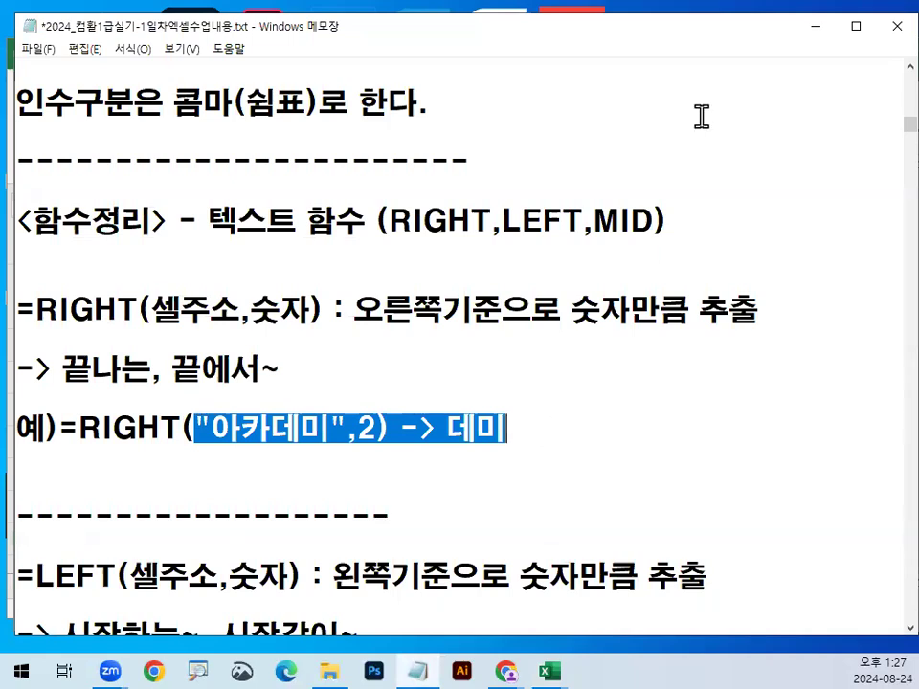
left_click(812, 29)
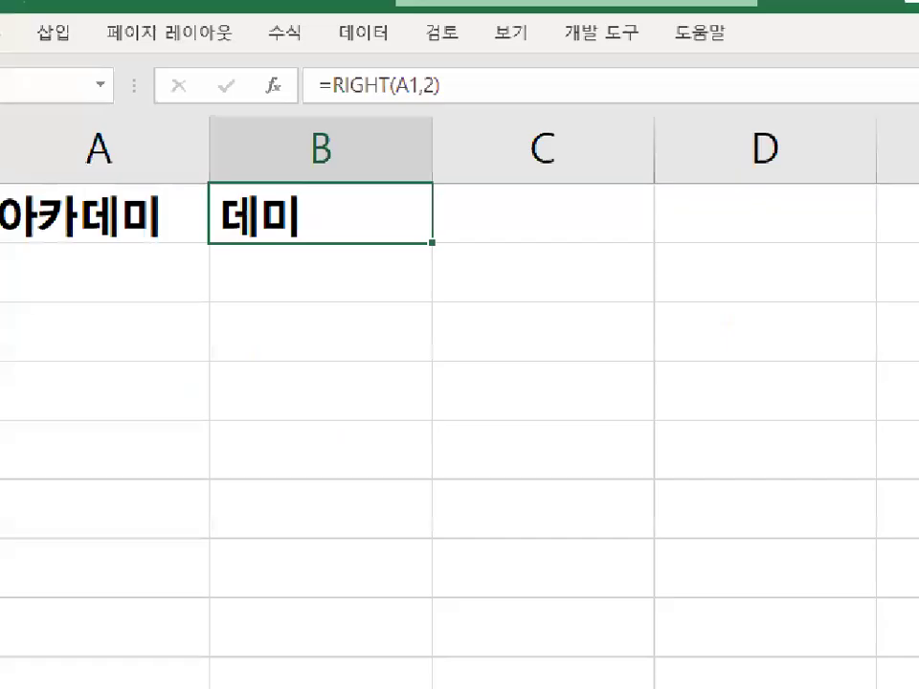
Step: Zoom in on cell B1, circle the RIGHT result with the pen and clear the marks
left_click_drag(361, 225, 344, 269)
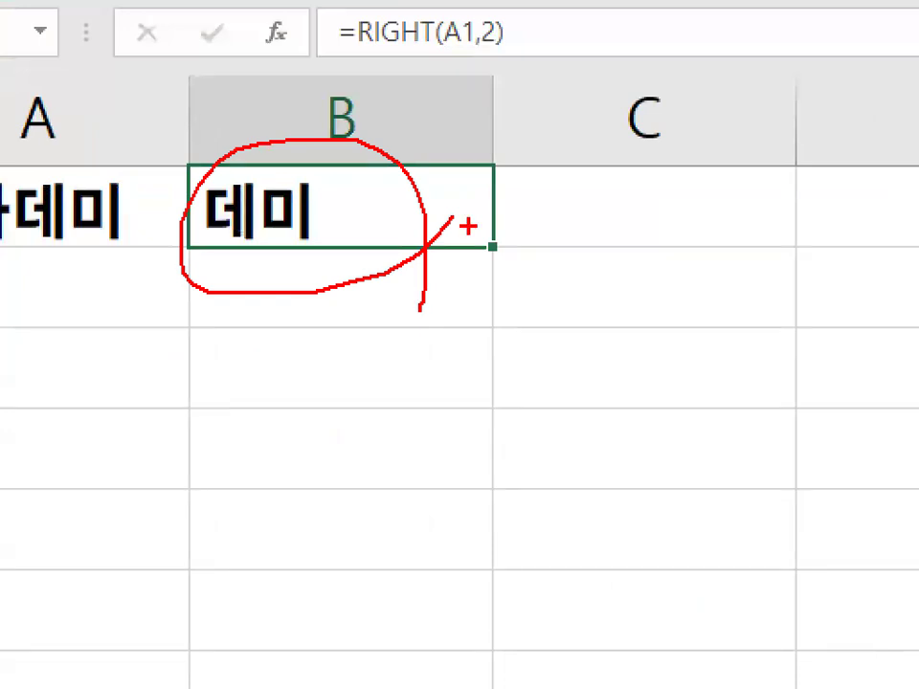
key("Escape")
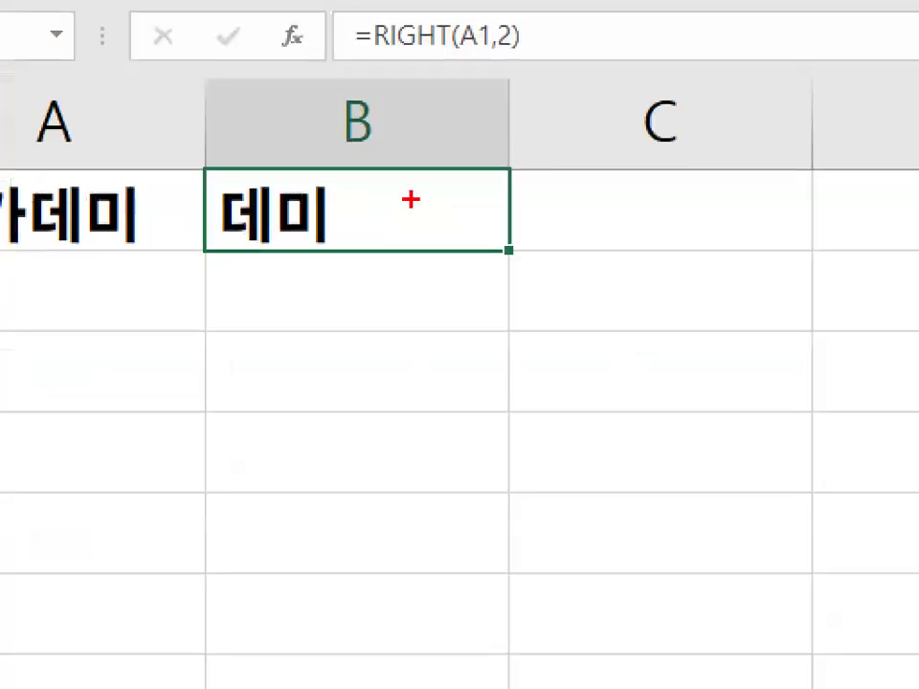
left_click_drag(324, 229, 336, 217)
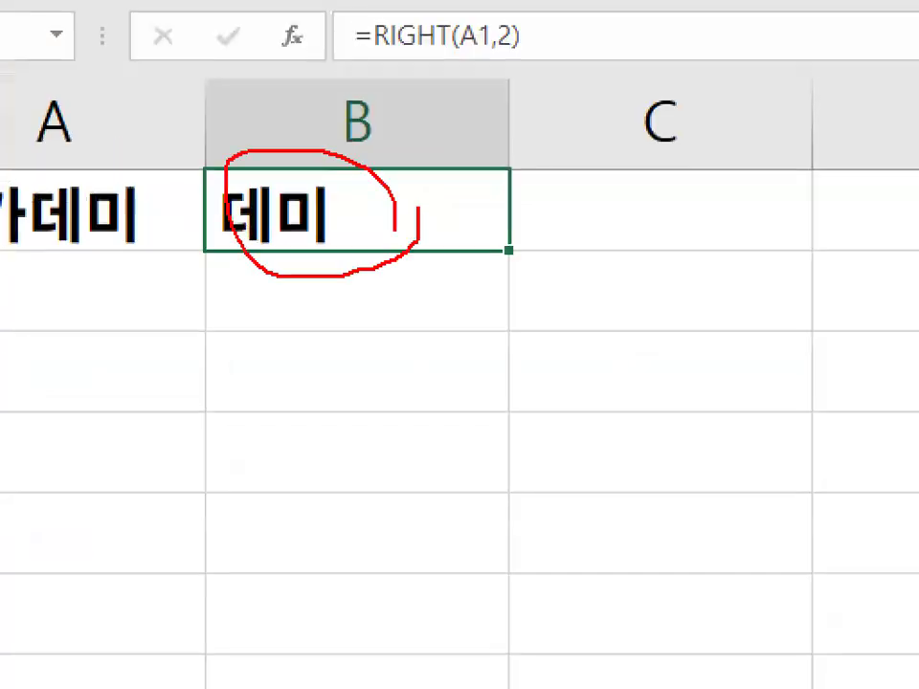
key("Escape")
Step: Switch to the Notepad lesson notes and highlight LEFT and its 셀주소 and 숫자 arguments in the LEFT syntax line
left_click(429, 669)
scroll(394, 466, "down", 3)
left_click_drag(34, 312, 93, 313)
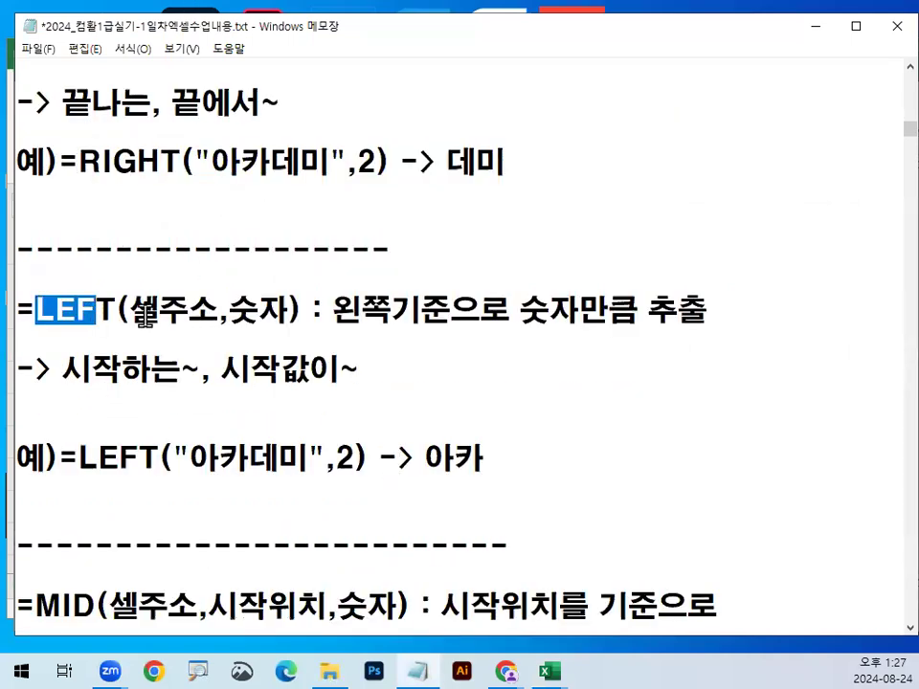
double_click(153, 312)
left_click_drag(230, 312, 277, 278)
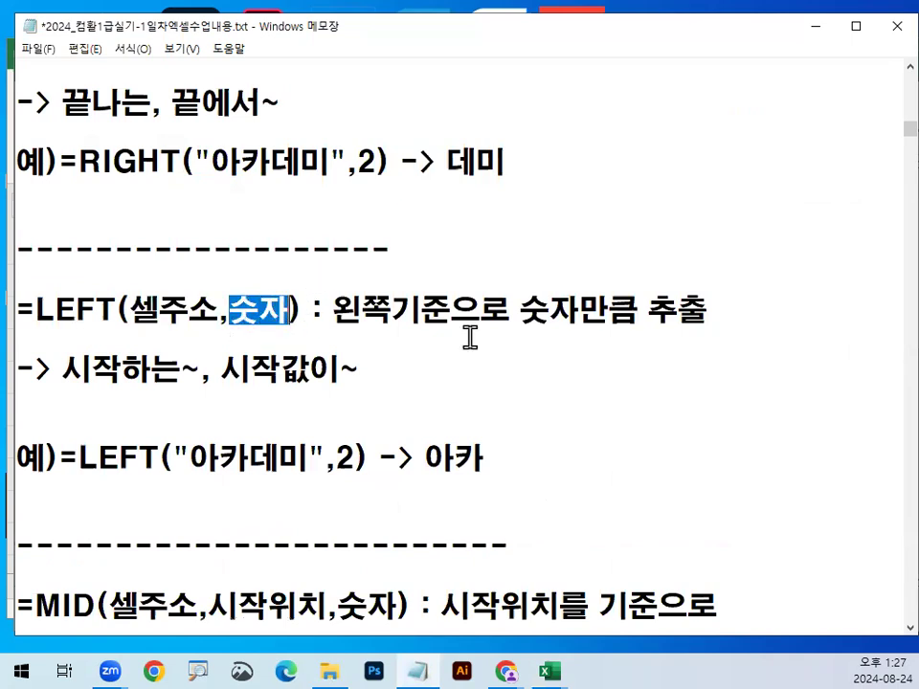
left_click(324, 311)
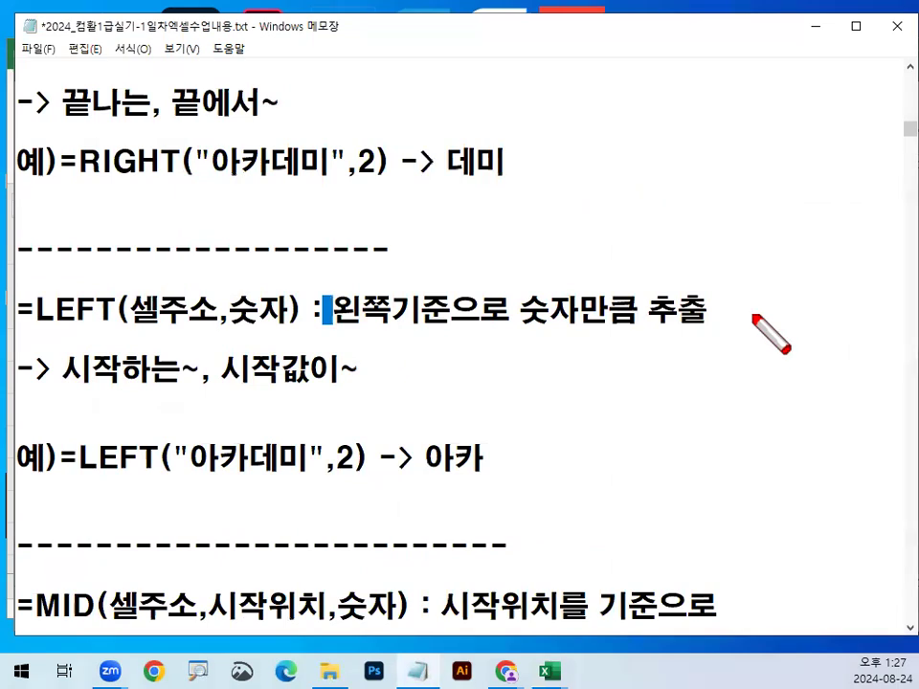
Step: Draw a large pen circle around the LEFT function's description, then clear the mark and the text selection
left_click_drag(743, 345, 595, 467)
mouse_move(380, 223)
left_mouse_down()
mouse_move(718, 354)
mouse_move(692, 344)
left_mouse_up()
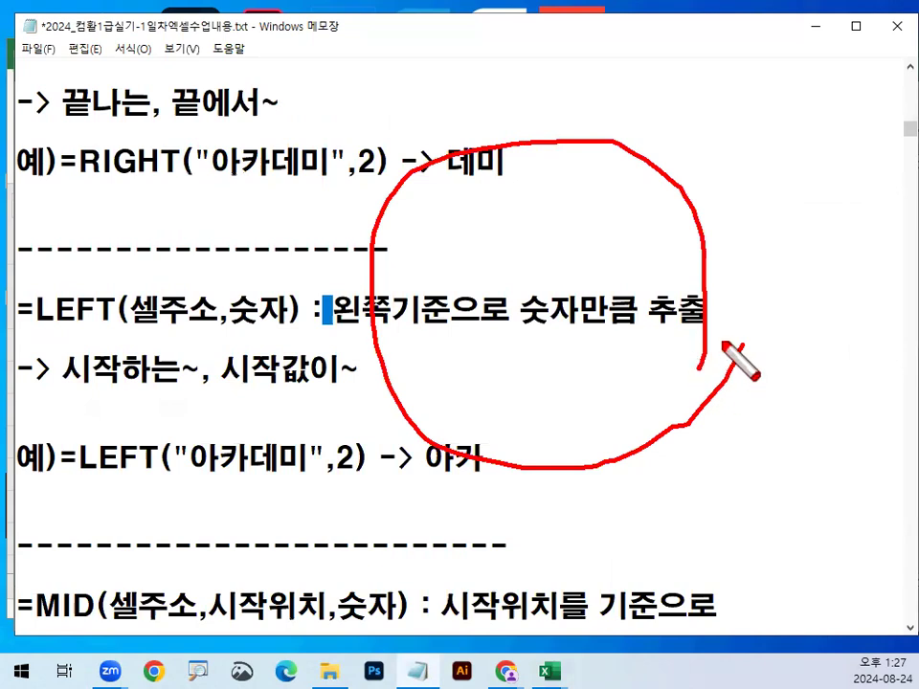
key("Escape")
left_click(431, 281)
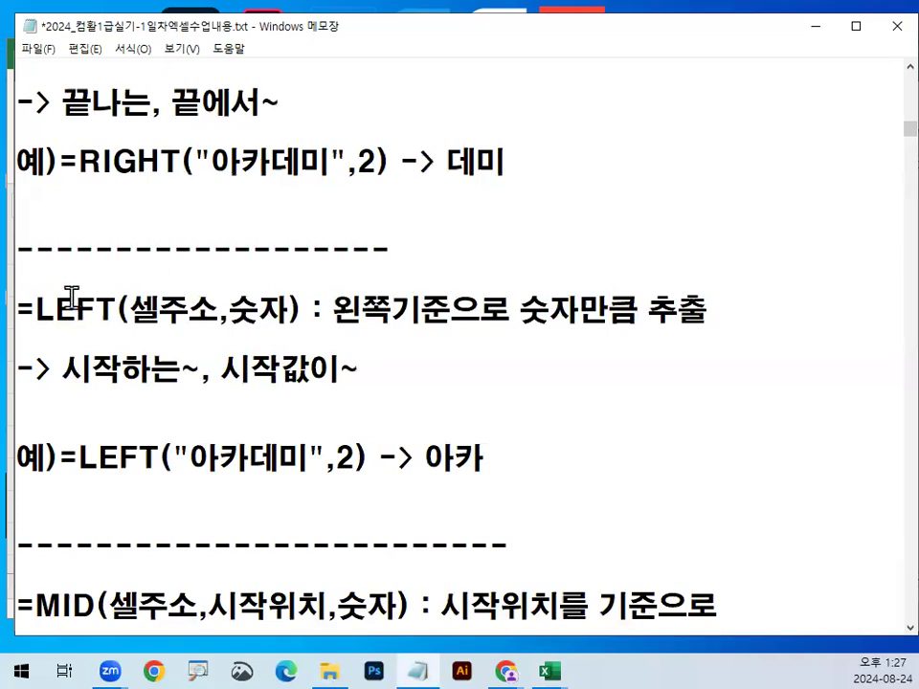
Step: Underline the =LEFT(셀주소,숫자) syntax and mark its description with the pen, clear the marks, and highlight LEFT and 시작하는~, 시작값이~
key("ctrl+2")
left_click_drag(21, 330, 285, 328)
mouse_move(356, 297)
left_mouse_down()
mouse_move(329, 304)
mouse_move(388, 308)
left_mouse_up()
mouse_move(565, 295)
left_mouse_down()
mouse_move(549, 306)
mouse_move(575, 324)
left_mouse_up()
key("Escape")
left_click_drag(38, 310, 130, 310)
left_click_drag(61, 367, 333, 368)
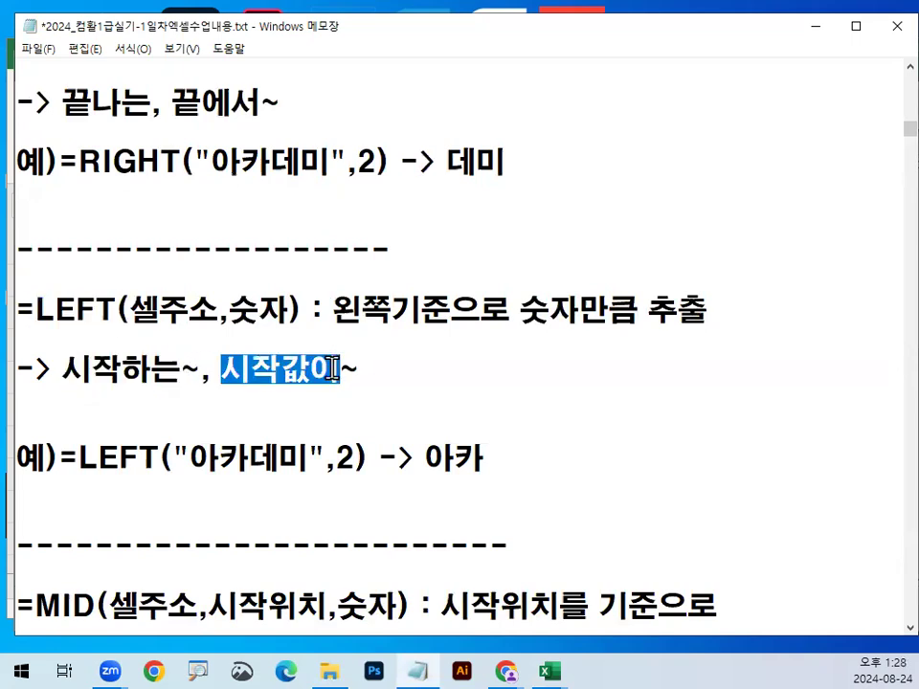
Step: Highlight 왼쪽 in the LEFT function's description and the function name LEFT in its syntax line
left_click_drag(332, 308, 391, 300)
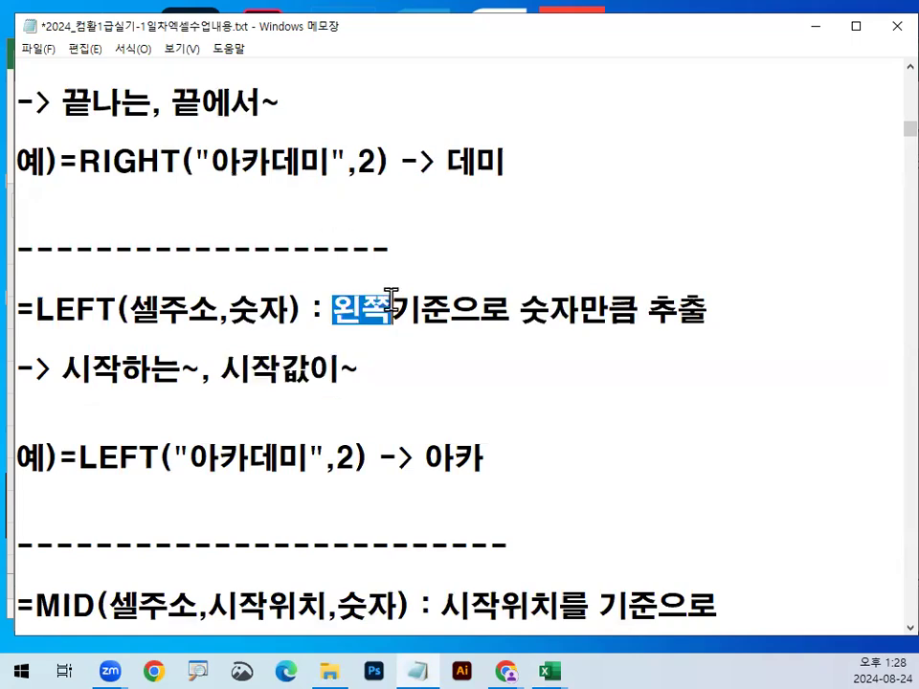
left_click_drag(38, 310, 115, 308)
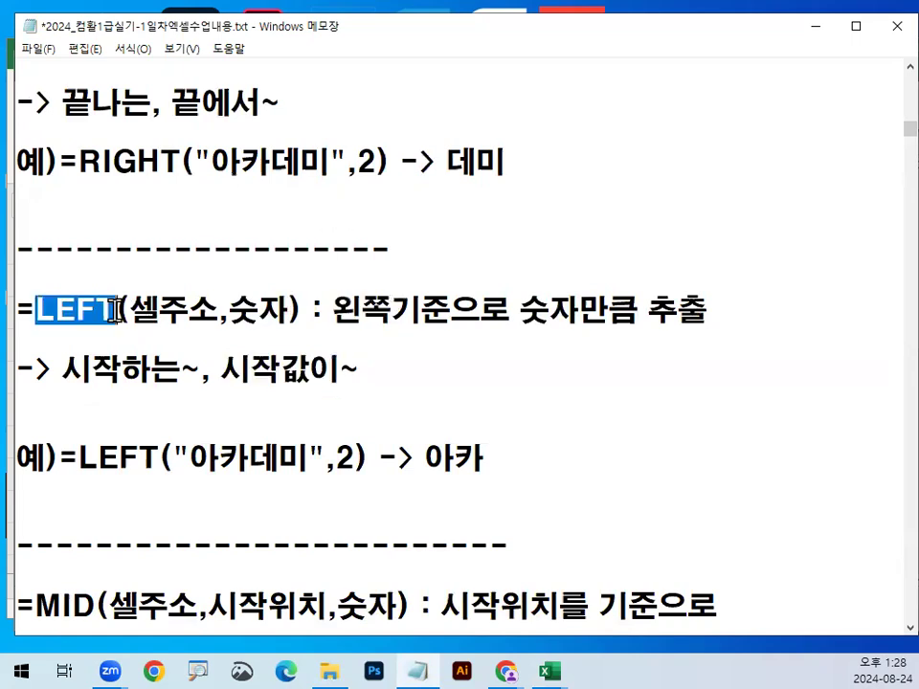
left_click(115, 308)
Step: Highlight "아카데미" in the LEFT example, circle 아카 with the pen and point two arrows at it, and highlight the 아카 result
left_click_drag(174, 460, 191, 459)
left_click_drag(299, 446, 301, 434)
left_click_drag(219, 475, 246, 471)
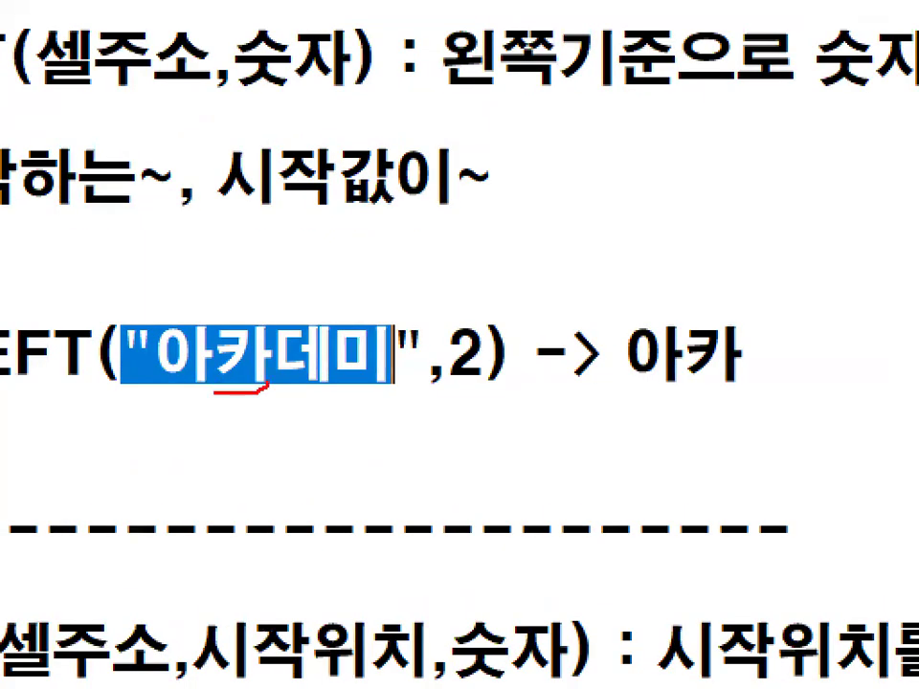
mouse_move(214, 392)
left_mouse_down()
mouse_move(169, 333)
mouse_move(250, 381)
left_mouse_up()
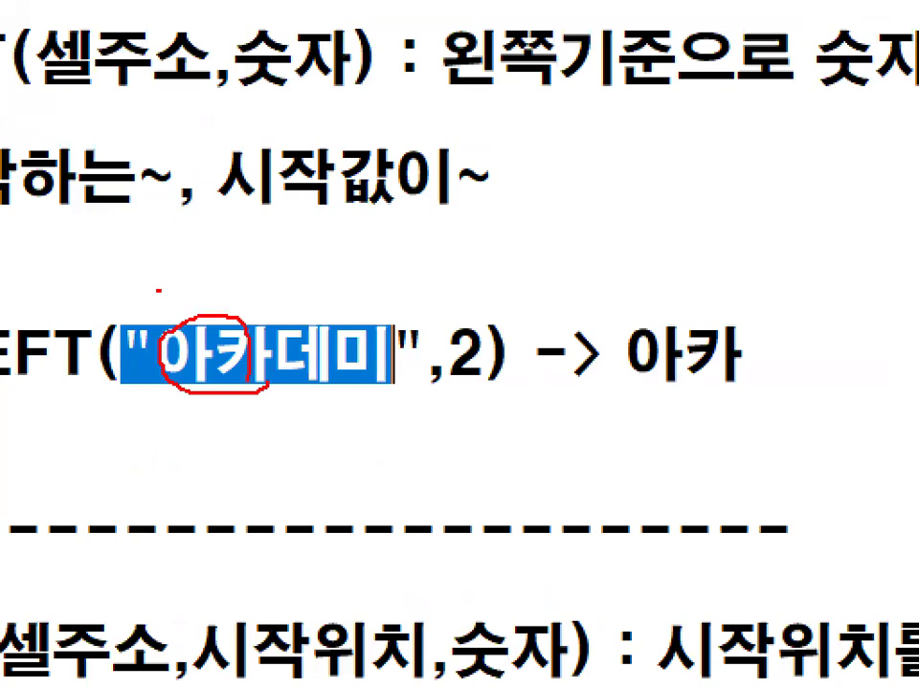
left_click_drag(159, 289, 218, 228)
mouse_move(230, 277)
left_mouse_down()
mouse_move(244, 307)
mouse_move(278, 245)
left_mouse_up()
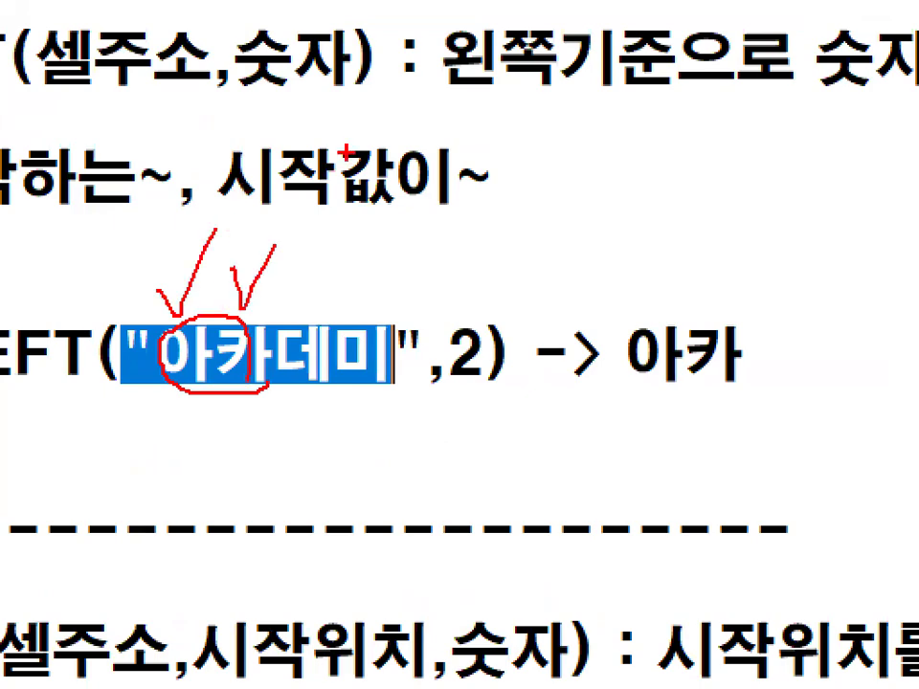
left_click_drag(627, 356, 660, 356)
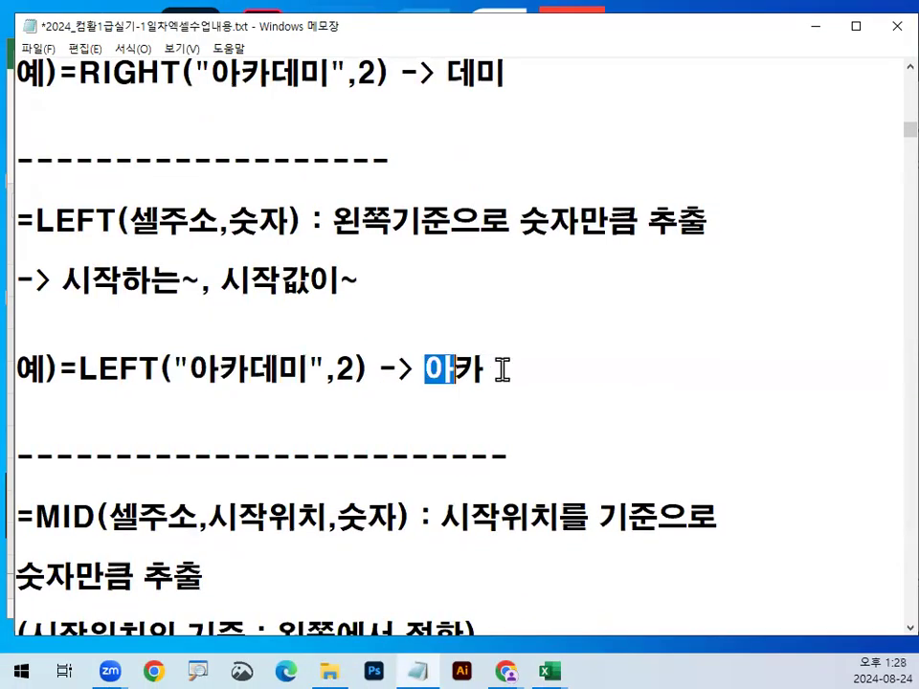
left_click_drag(501, 369, 487, 370)
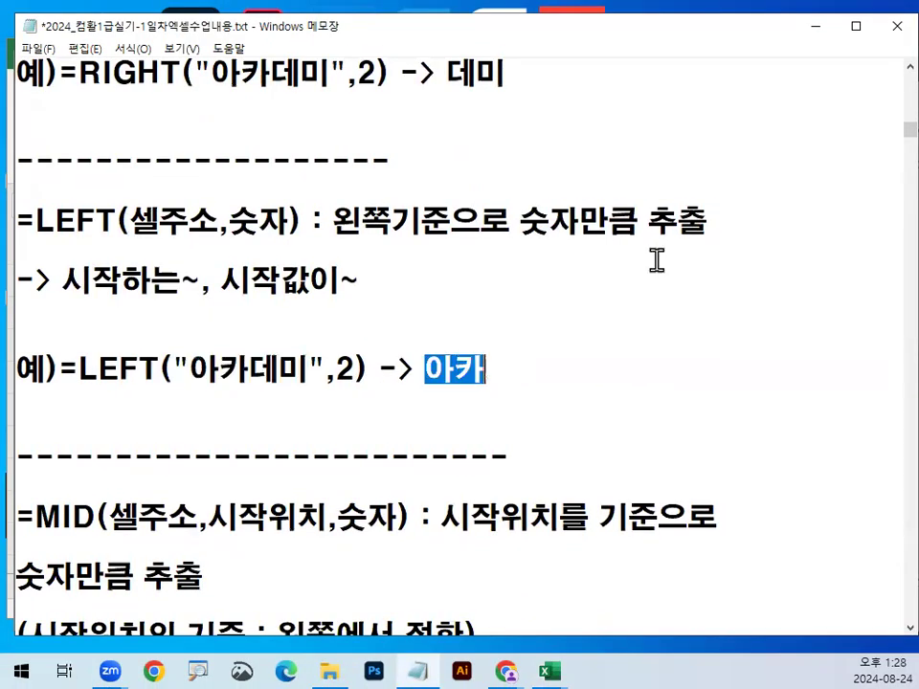
Step: Switch to the Excel workbook, begin a LEFT formula in cell B2 with A1 as its text argument, and circle A1 with the pen
left_click(814, 26)
left_click(267, 264)
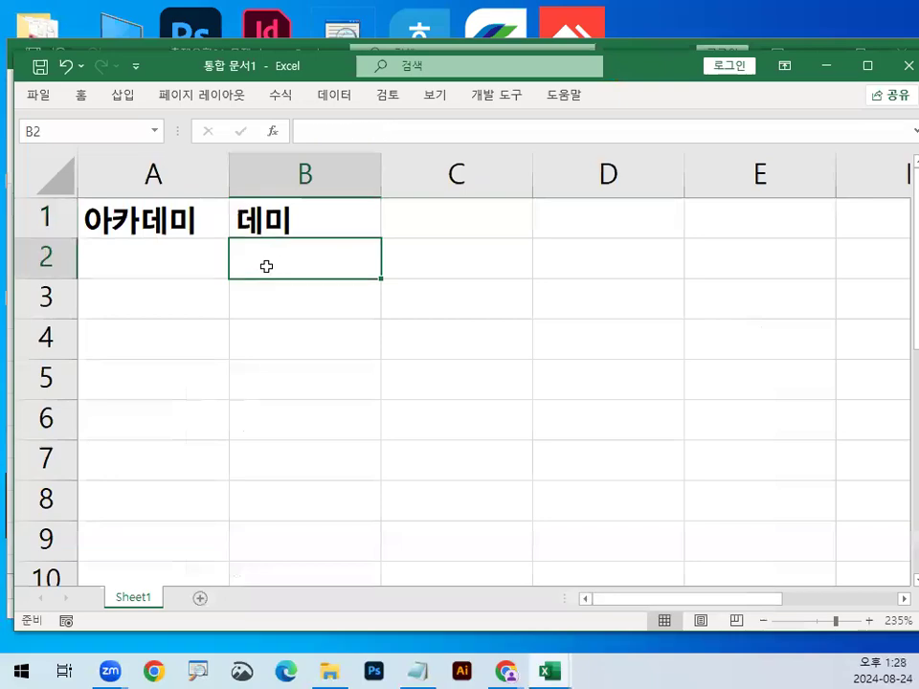
mouse_move(295, 270)
left_mouse_down()
mouse_move(268, 276)
mouse_move(281, 238)
mouse_move(323, 248)
mouse_move(252, 288)
mouse_move(316, 218)
left_mouse_up()
type("=LE")
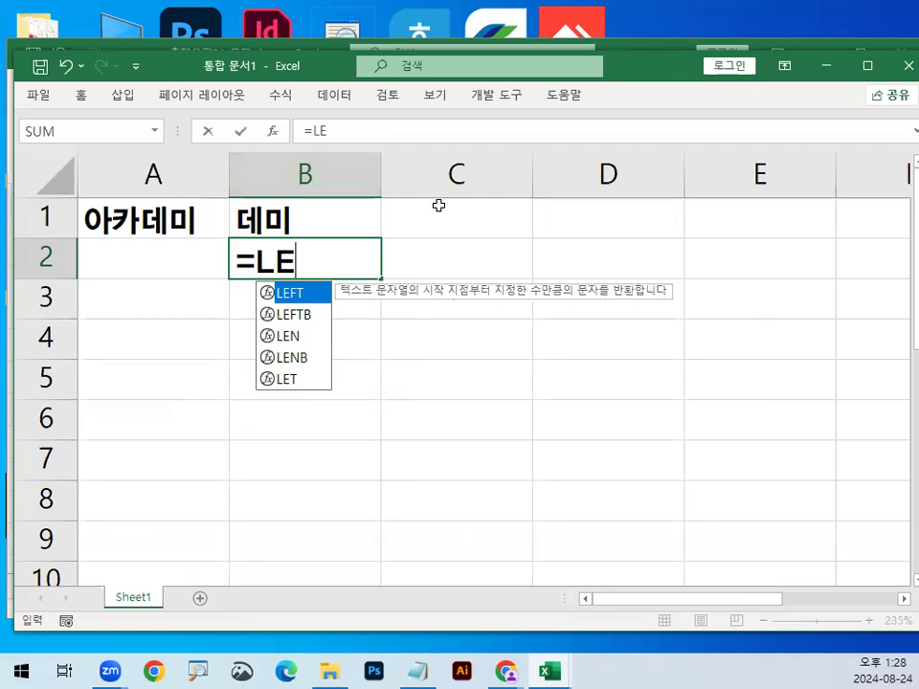
double_click(310, 292)
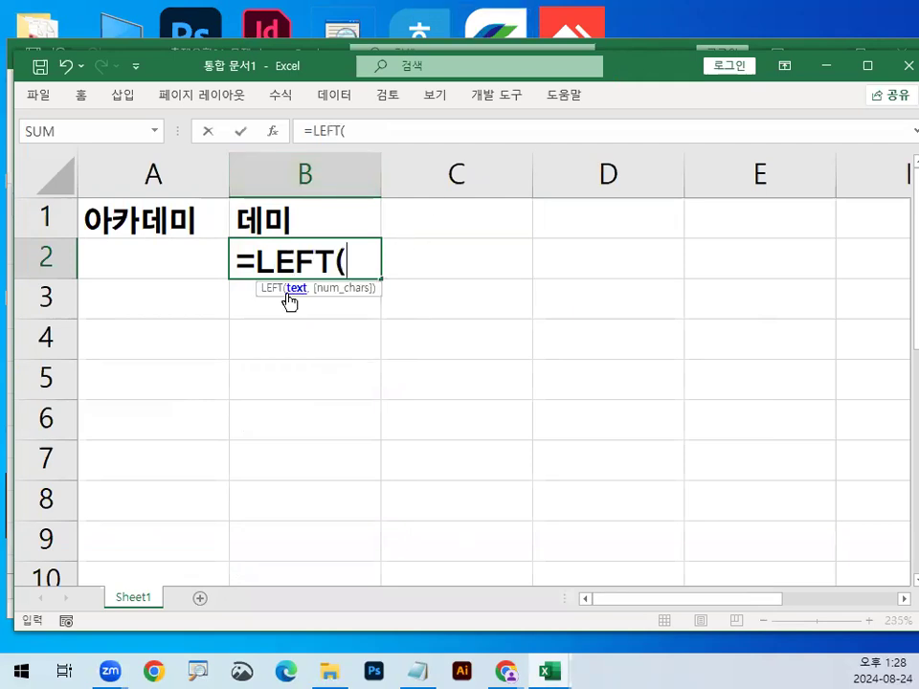
left_click(135, 207)
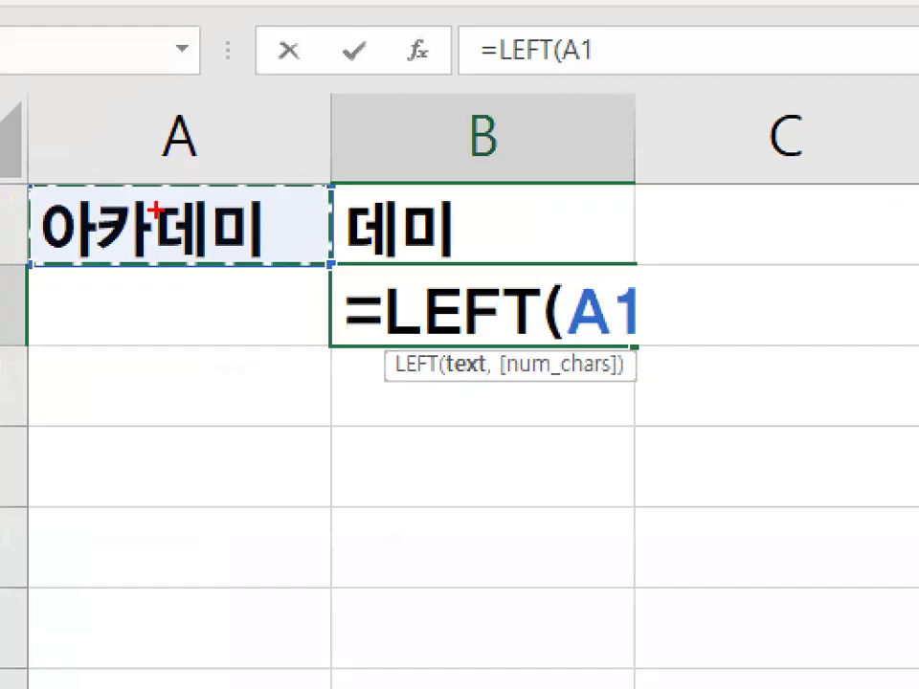
mouse_move(235, 224)
left_mouse_down()
mouse_move(164, 260)
mouse_move(212, 168)
mouse_move(218, 235)
left_mouse_up()
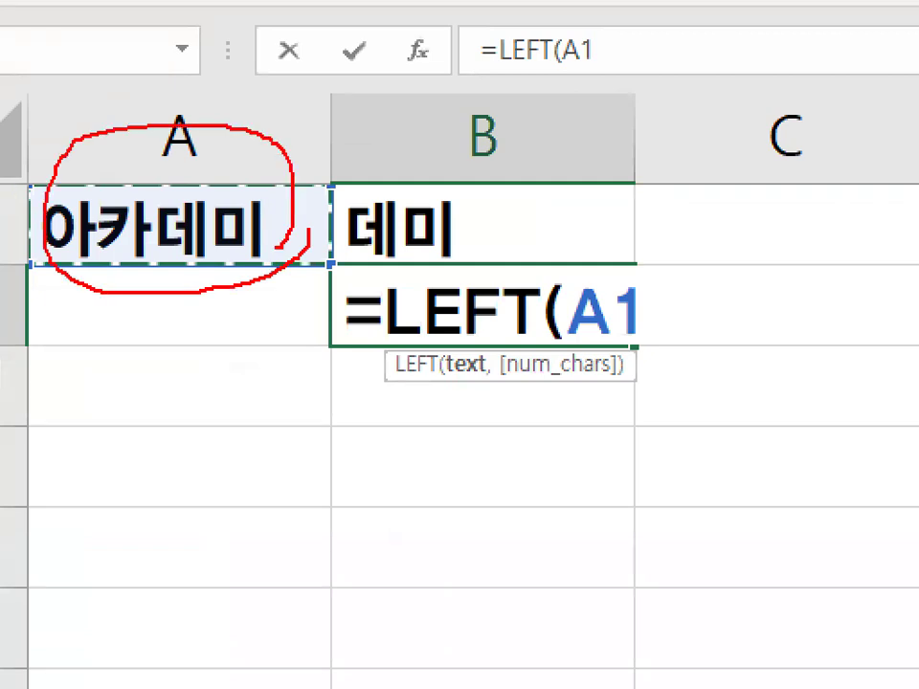
Step: Complete the B2 formula as =LEFT(A1,2), circling the comma between its arguments with the pen
type(",")
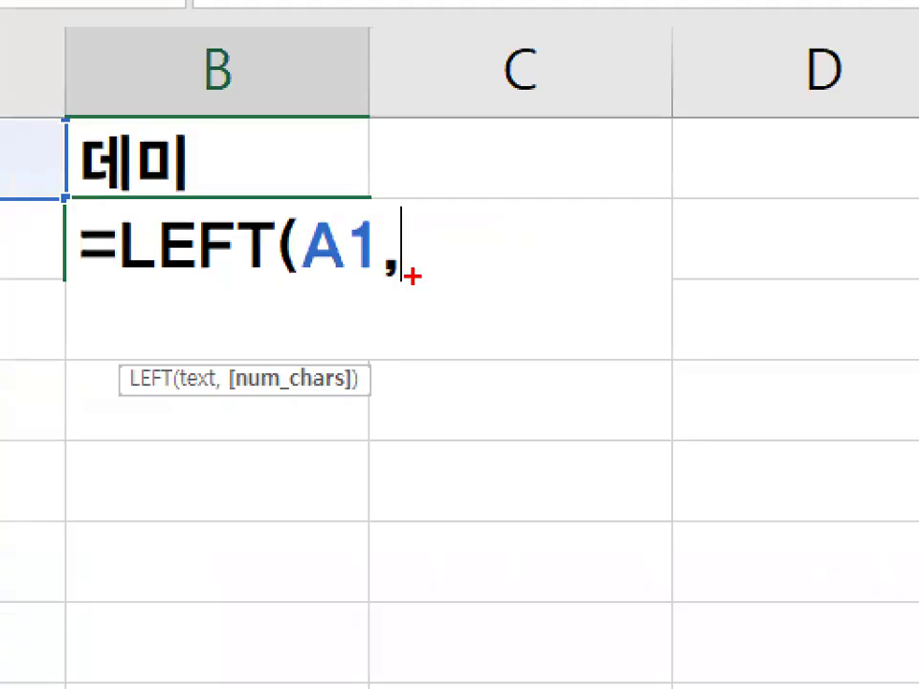
left_click_drag(371, 284, 407, 268)
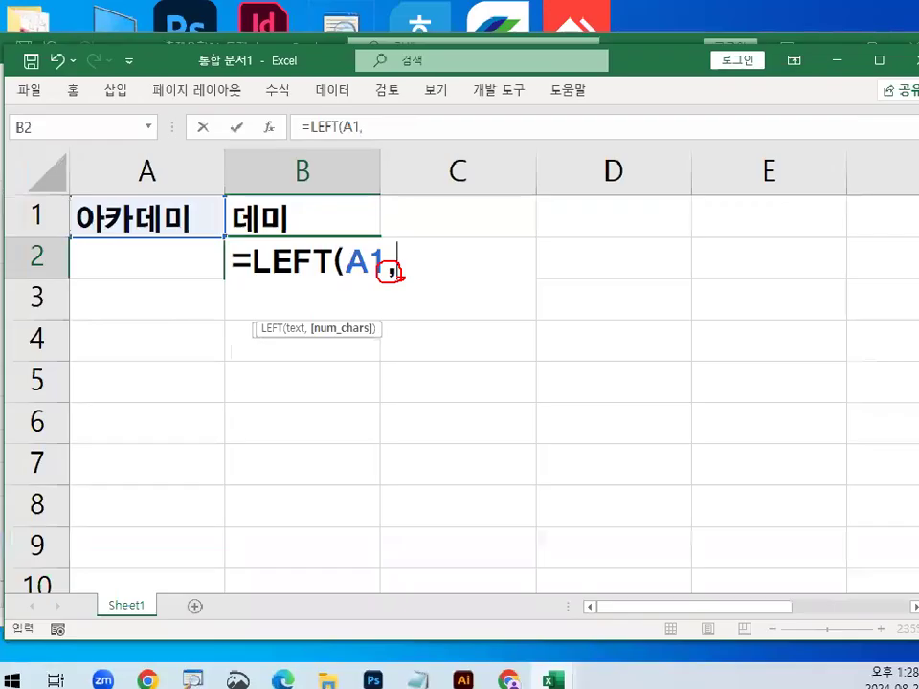
type("2")
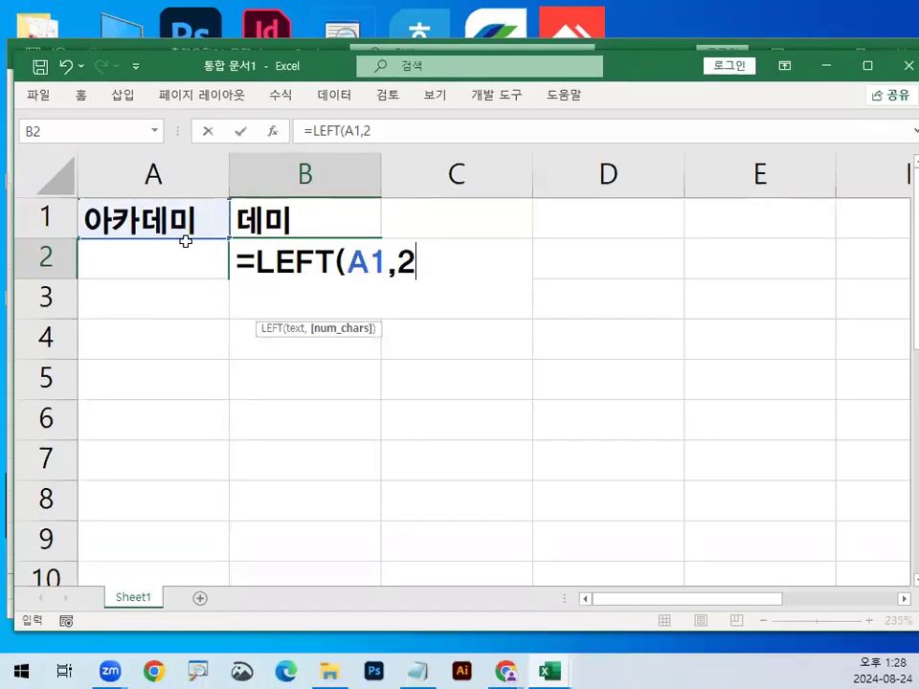
type("(\\")
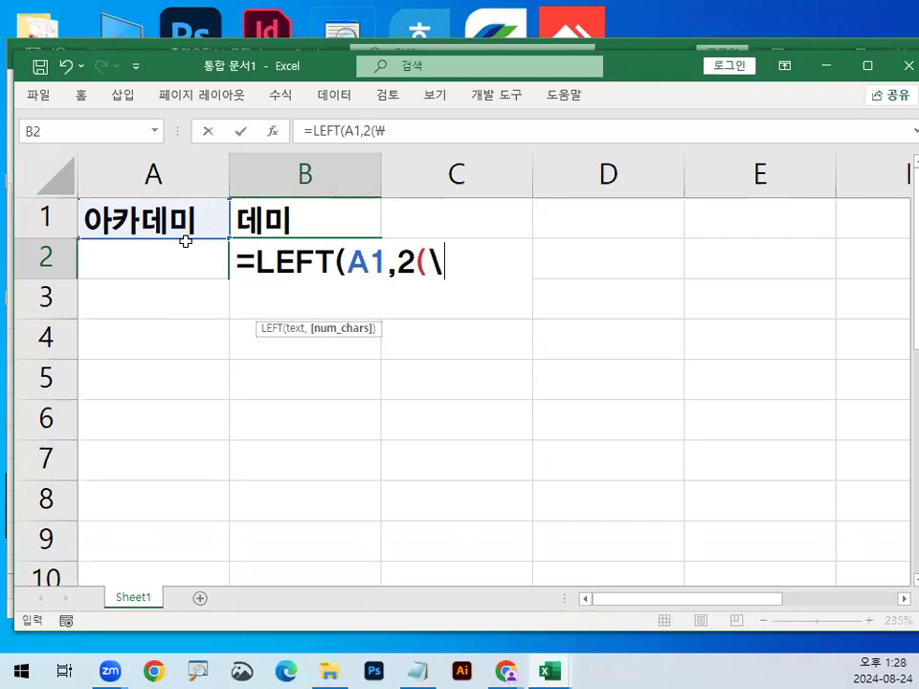
key("BackSpace")
key("BackSpace")
key("Return")
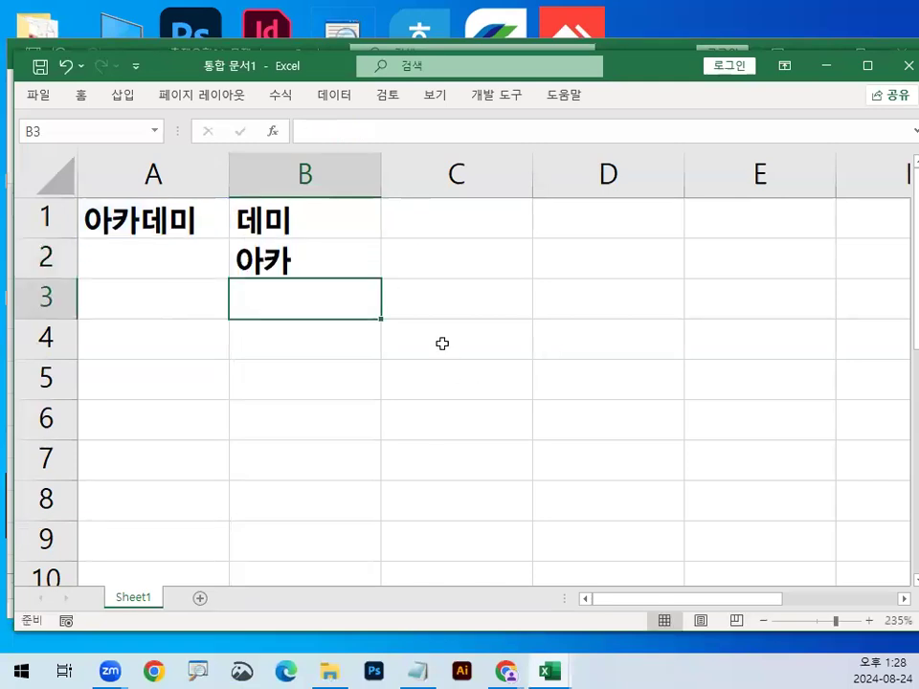
Step: Reopen the formula in B2, underline LEFT(A1,2) and draw an upward arrow to its end with the pen, and close the cell
double_click(305, 264)
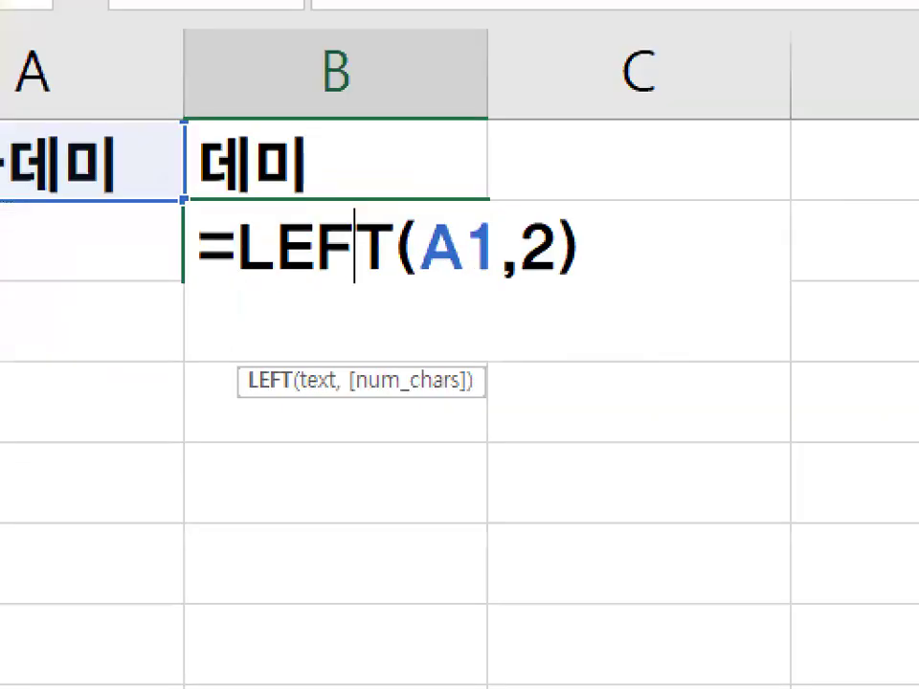
left_click_drag(237, 289, 587, 289)
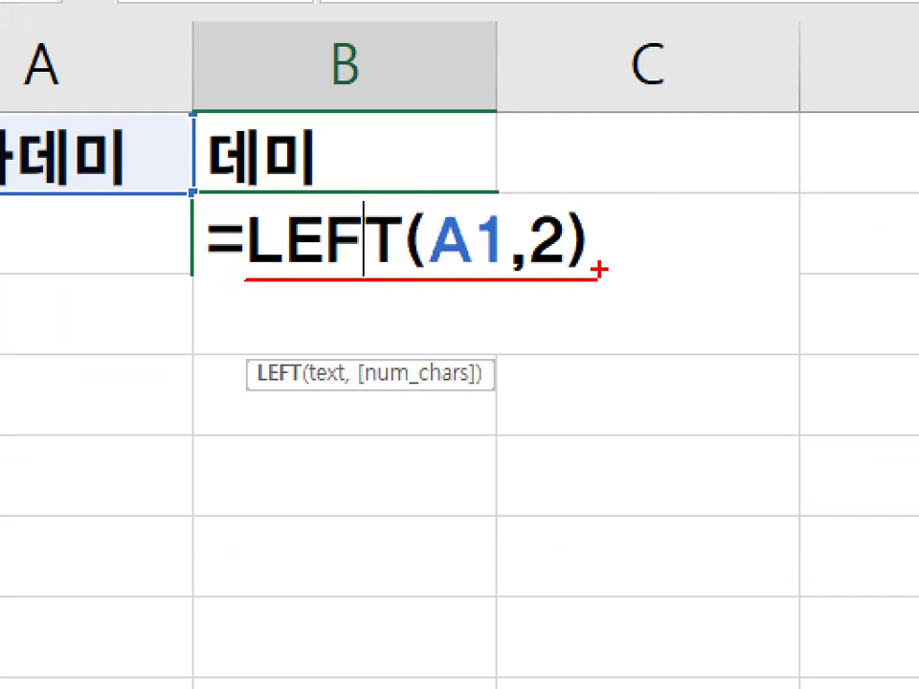
left_click_drag(574, 476, 571, 280)
mouse_move(530, 343)
left_mouse_down()
mouse_move(581, 281)
mouse_move(634, 310)
left_mouse_up()
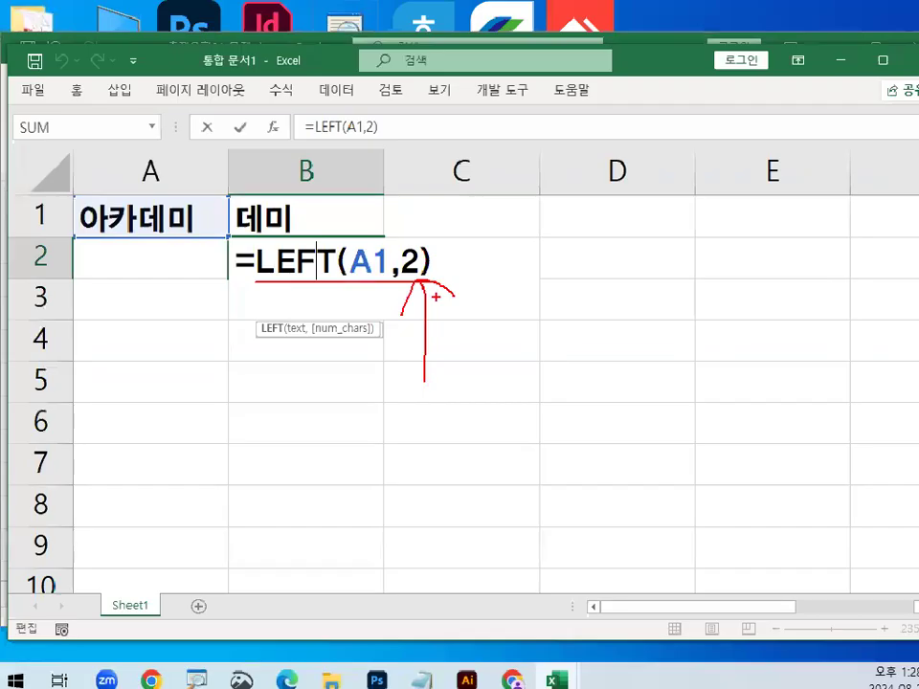
key("ctrl+Return")
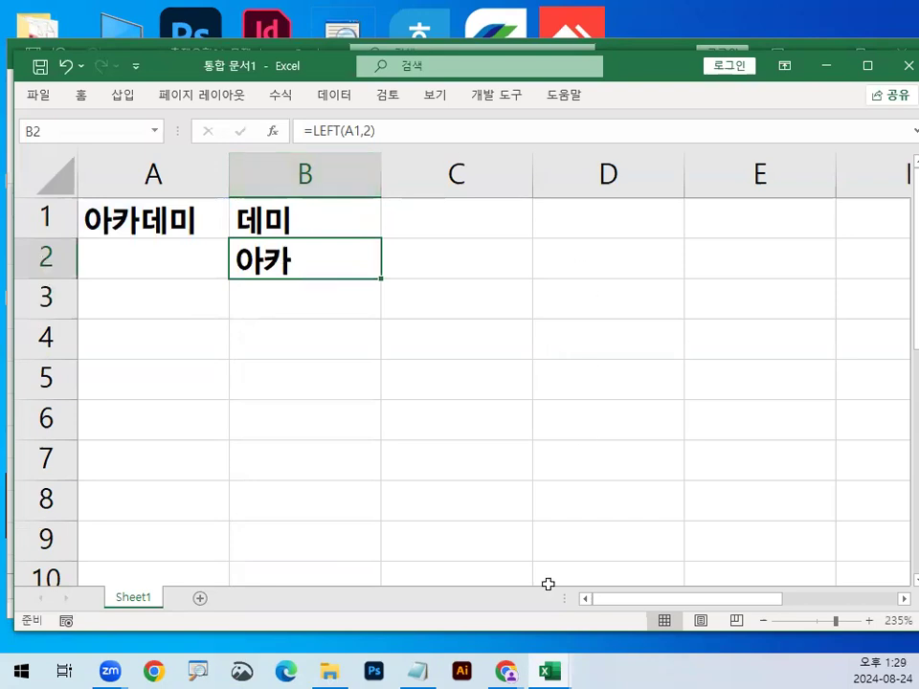
Step: Switch to the Notepad lesson notes and highlight MID, its 셀주소,시작위치,숫자 arguments, 시작위치 alone and 시작위치를 in the MID line
left_click(418, 670)
scroll(319, 428, "down", 2)
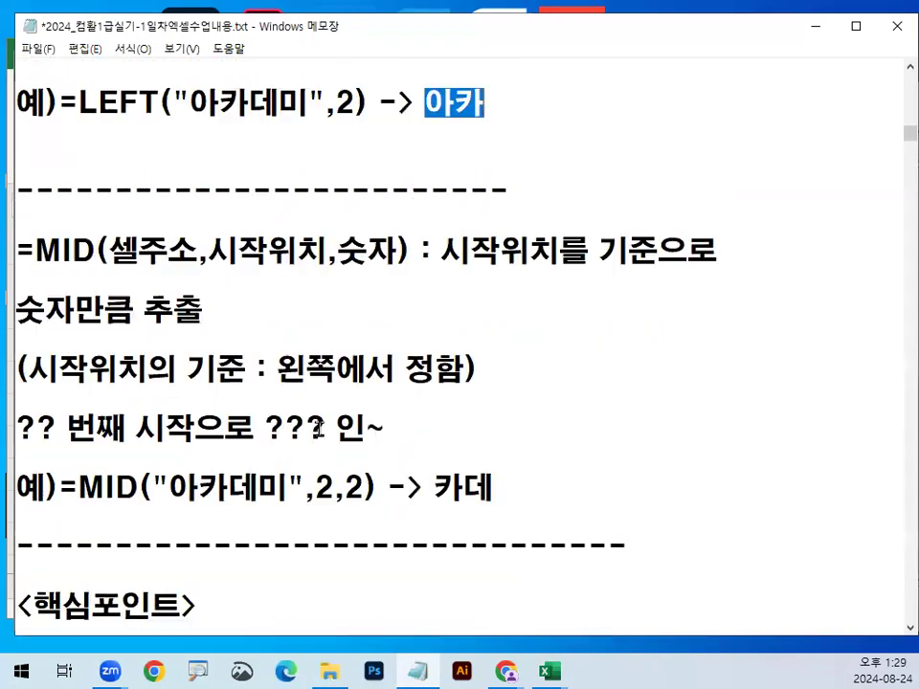
left_click_drag(35, 250, 108, 241)
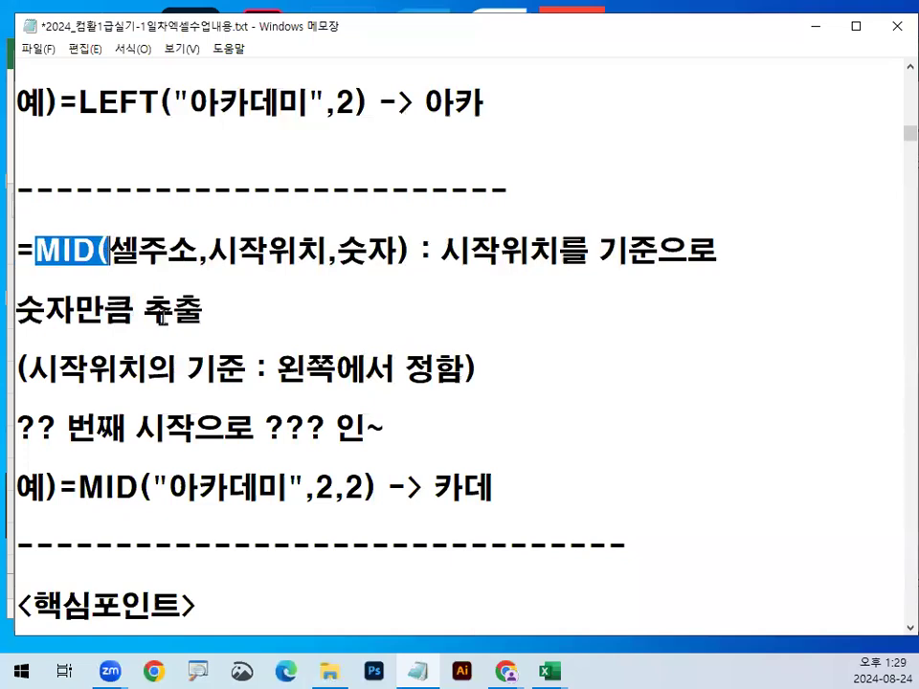
left_click(205, 273)
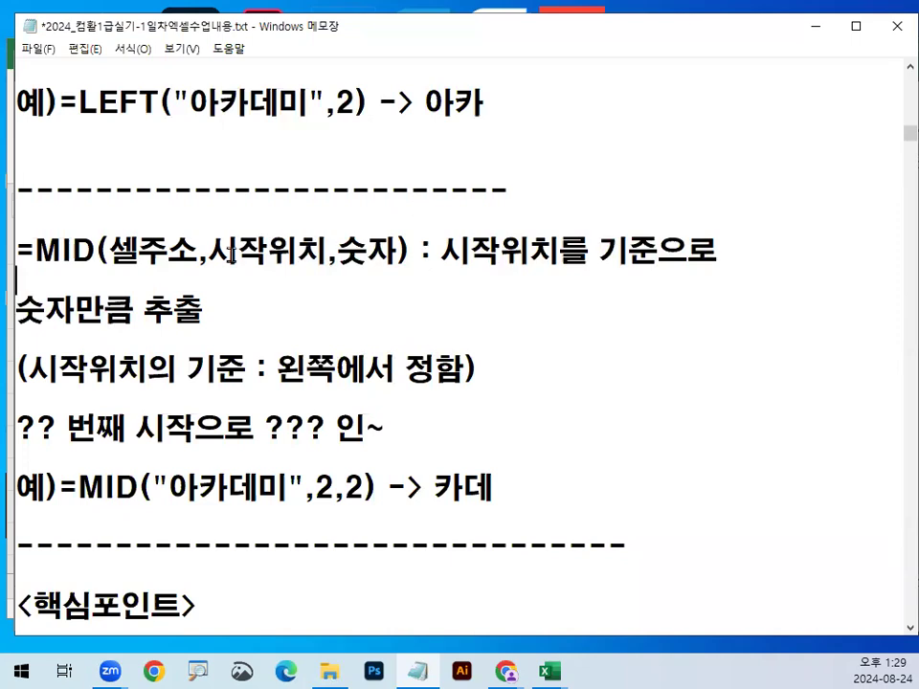
left_click_drag(113, 249, 382, 240)
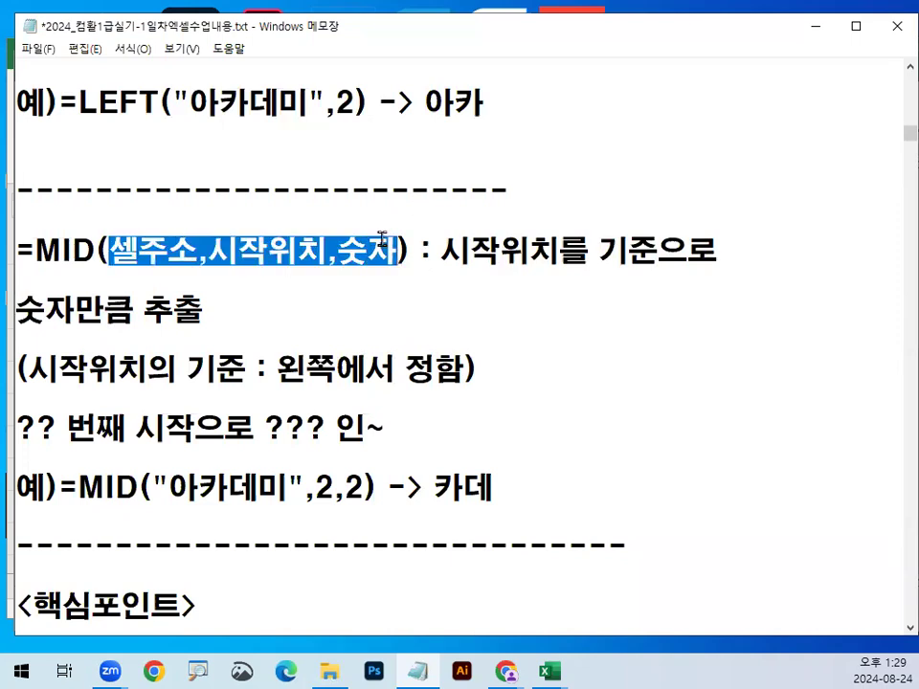
left_click_drag(208, 249, 318, 240)
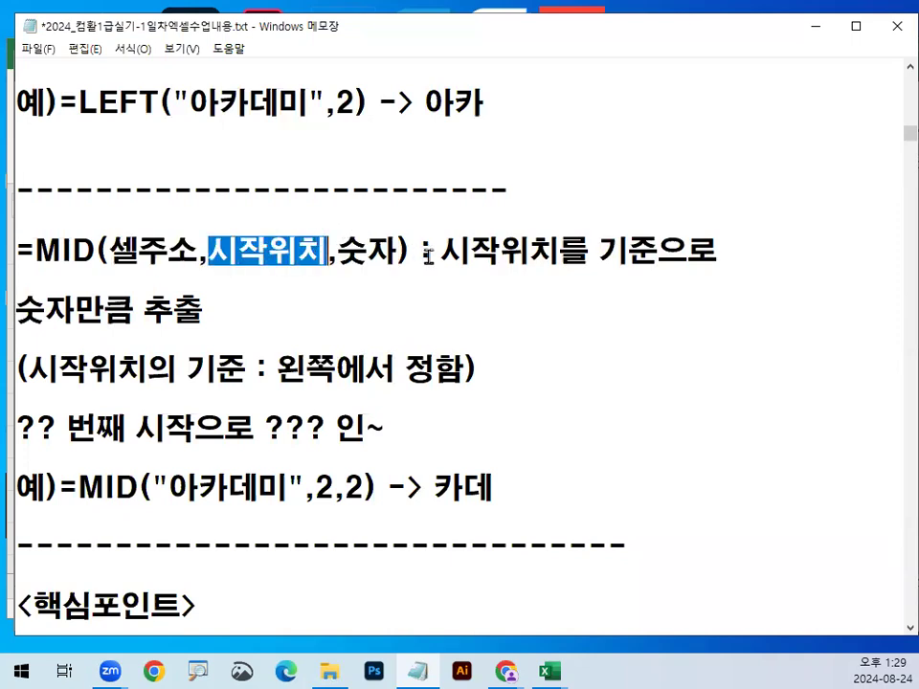
left_click_drag(429, 251, 604, 252)
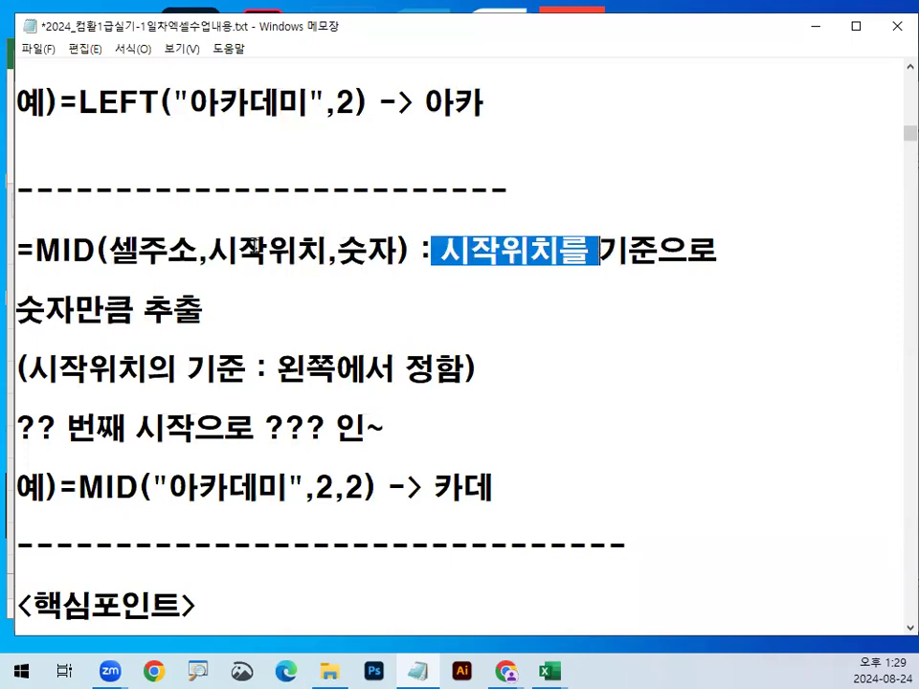
Step: Highlight MID, its description 시작위치를 기준으로 and 숫자만큼 추출, the 시작위치 argument, and the note 왼쪽에서 정함
left_click(36, 251)
double_click(70, 250)
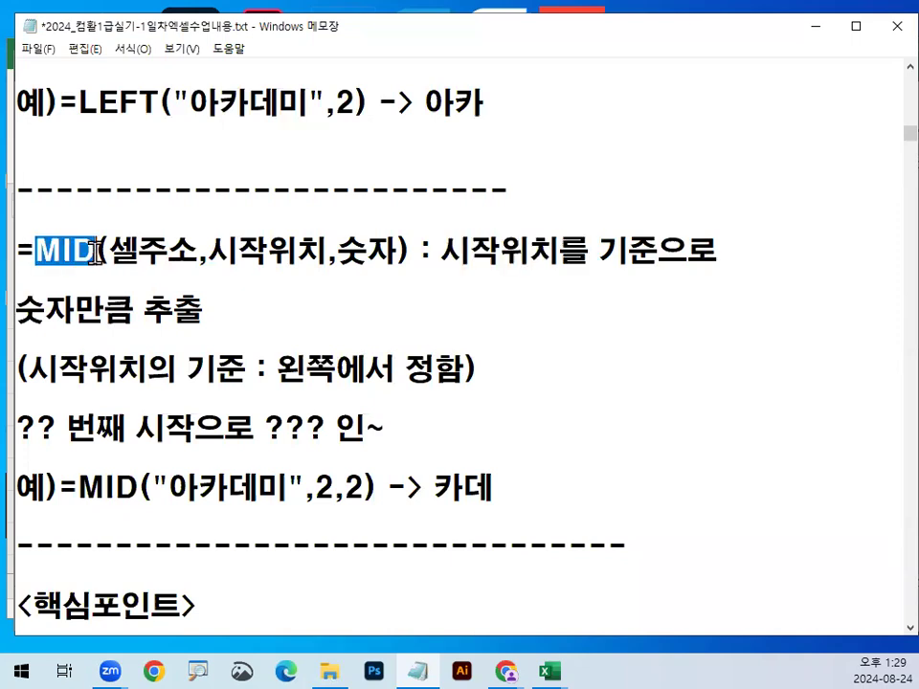
left_click_drag(474, 250, 442, 250)
left_click_drag(565, 251, 725, 249)
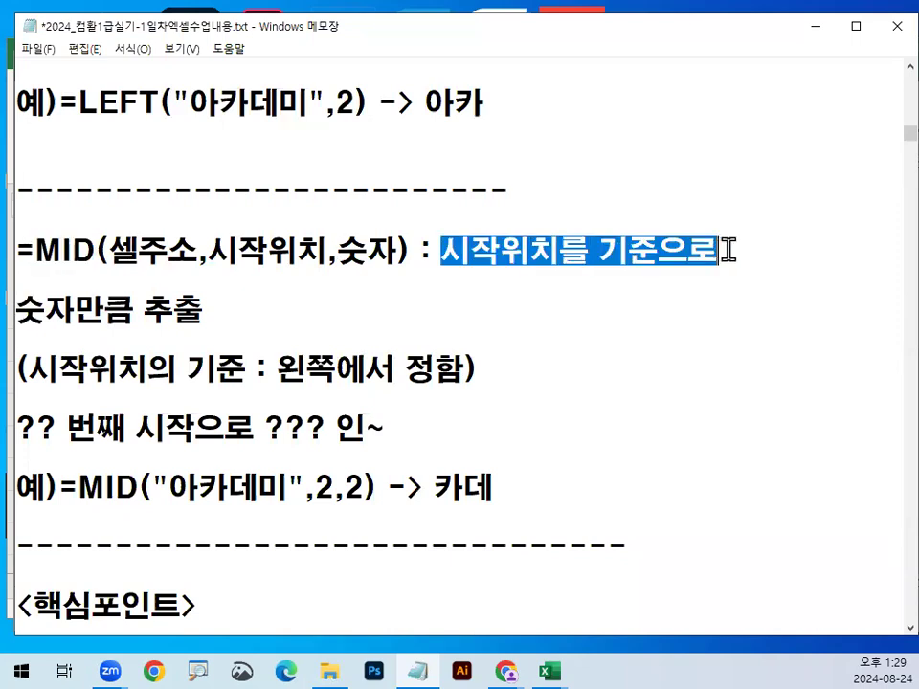
left_click(27, 319)
left_click_drag(27, 319, 220, 319)
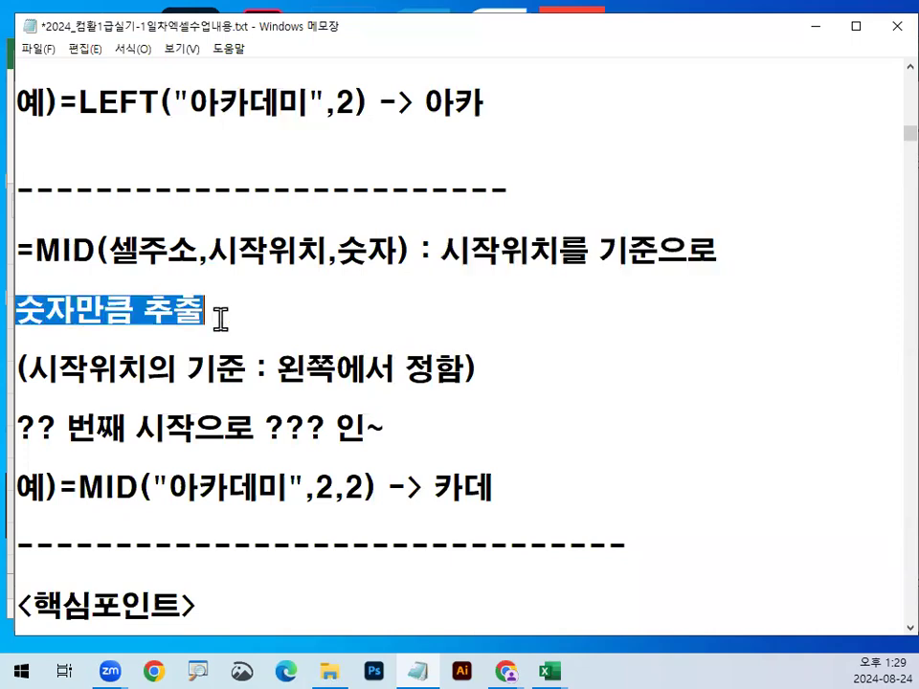
left_click_drag(209, 251, 328, 250)
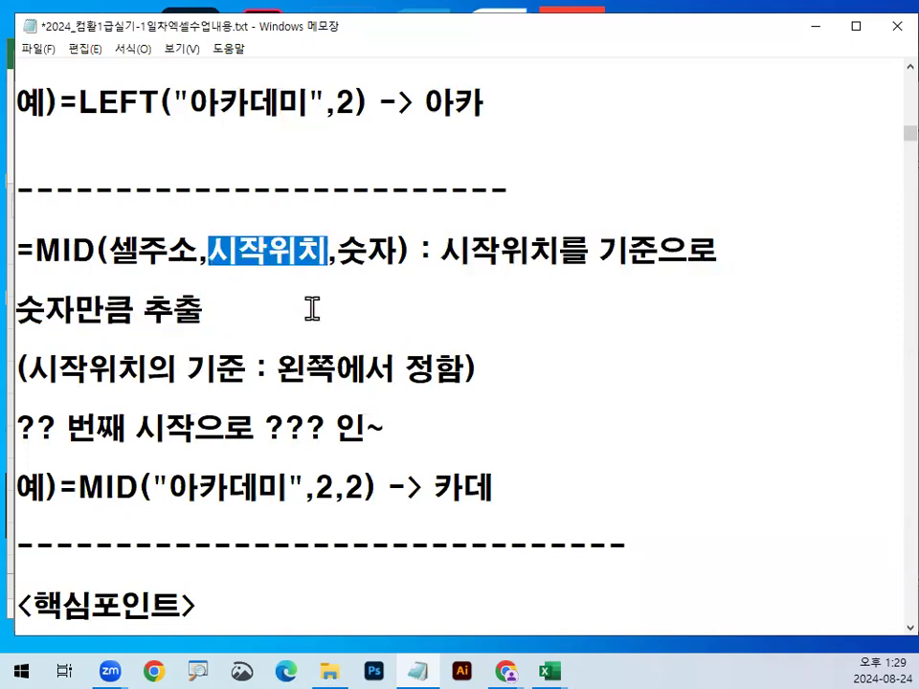
left_click_drag(177, 370, 461, 356)
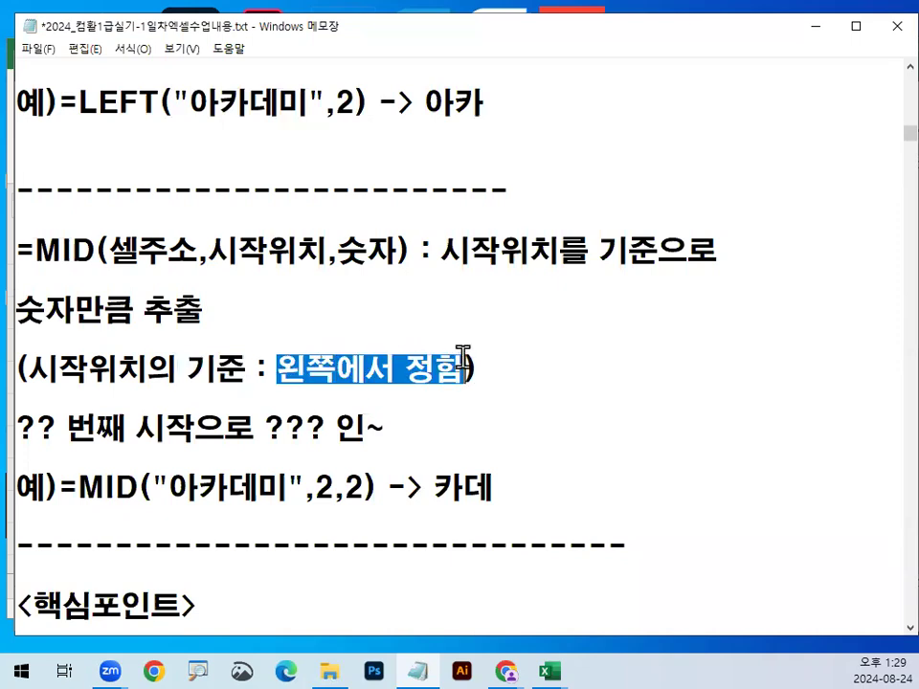
Step: Insert a blank line above the MID example, and highlight the two halves of ?? 번째 시작으로 ??? 인~
scroll(450, 364, "down", 1)
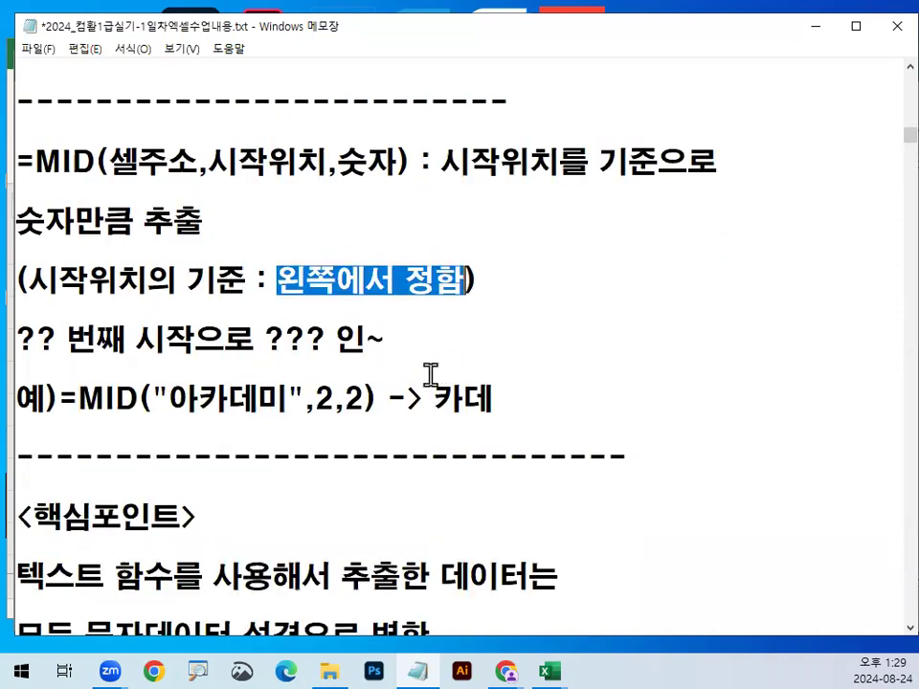
left_click(75, 373)
key("Return")
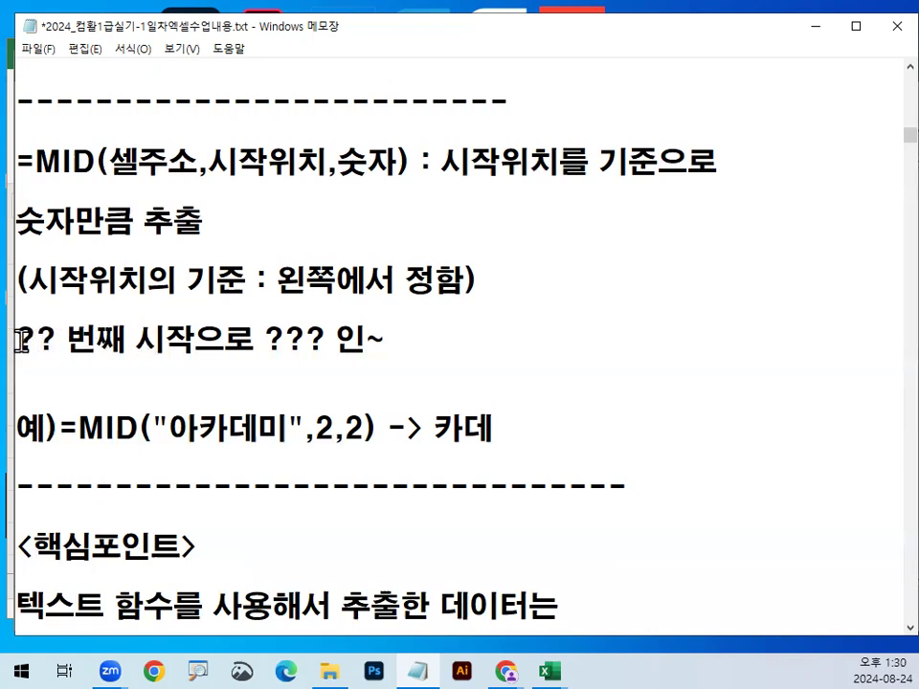
left_click_drag(17, 341, 199, 341)
left_click_drag(265, 341, 381, 335)
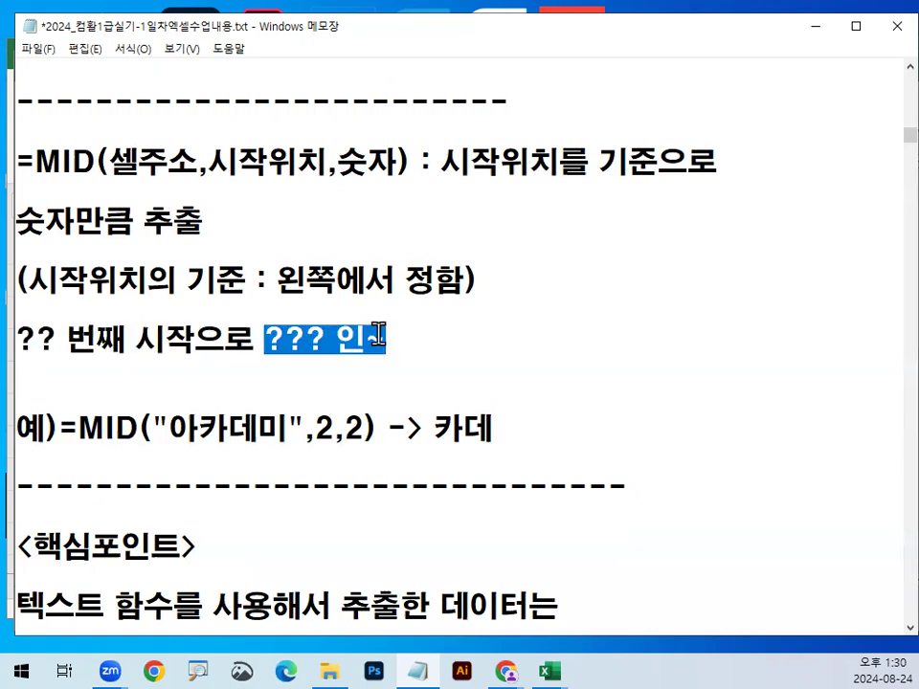
Step: Highlight the ??? placeholder in the note above the MID example and the 숫자 argument in the MID syntax line
left_click_drag(267, 339, 326, 334)
double_click(396, 158)
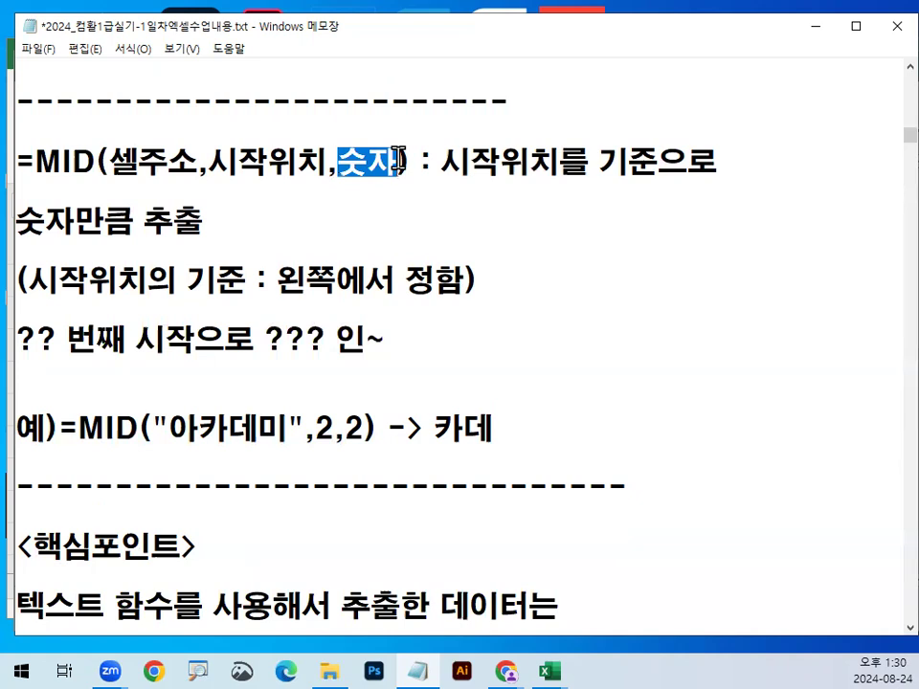
left_click(331, 394)
Step: Insert five blank lines between the dashed line under the MID example and the <핵심포인트> heading
scroll(281, 456, "down", 1)
left_click(174, 426)
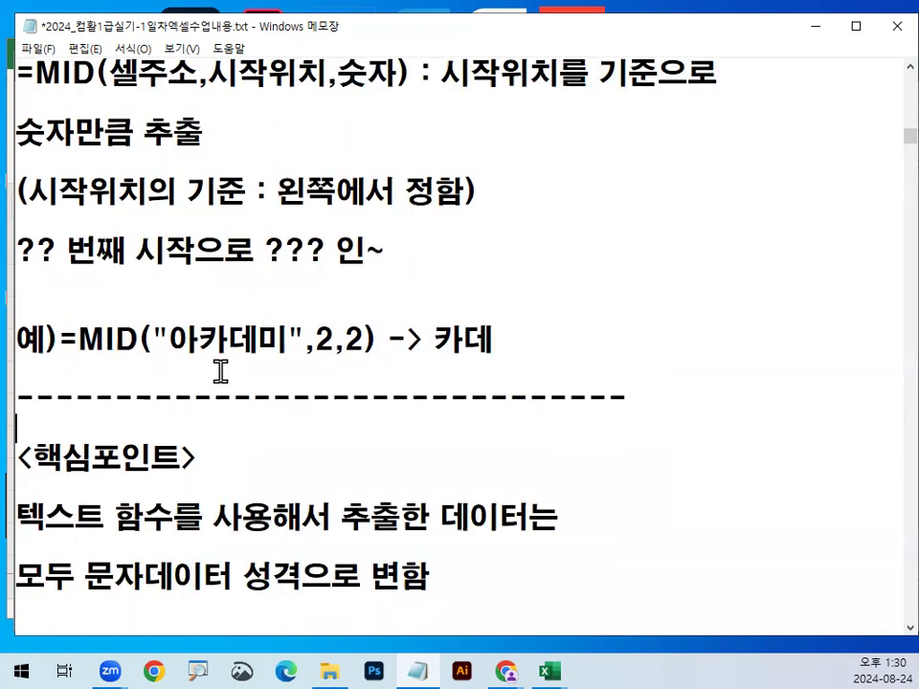
key("Return")
key("Return")
key("Return")
key("Return")
key("Return")
Step: Circle 카데 inside 아카데미 in the MID example with the pen, and draw a vertical line on each side of 아카데미
key("ctrl+2")
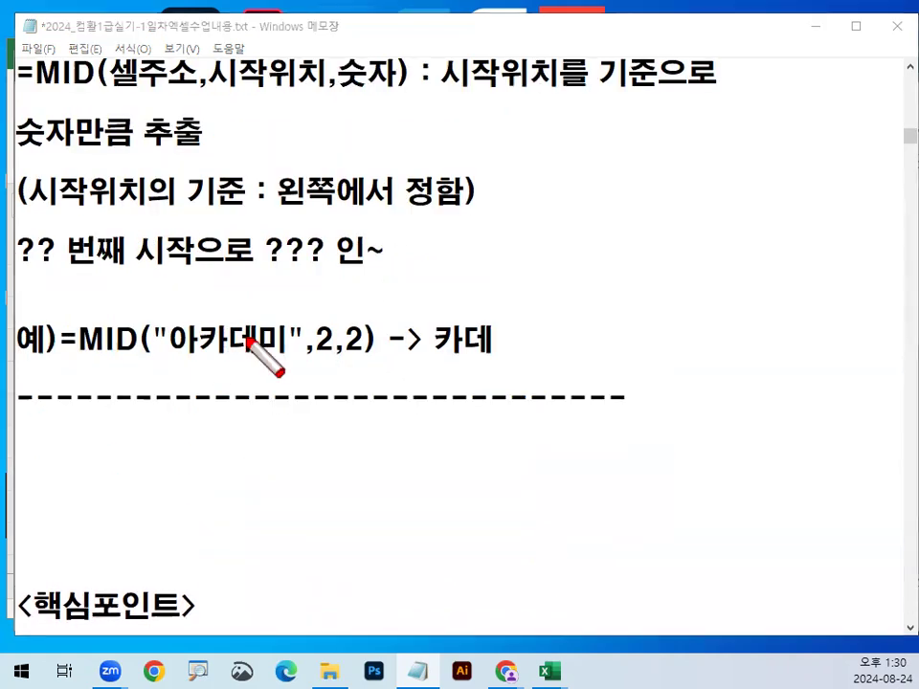
mouse_move(256, 353)
left_mouse_down()
mouse_move(198, 345)
mouse_move(244, 321)
mouse_move(252, 348)
left_mouse_up()
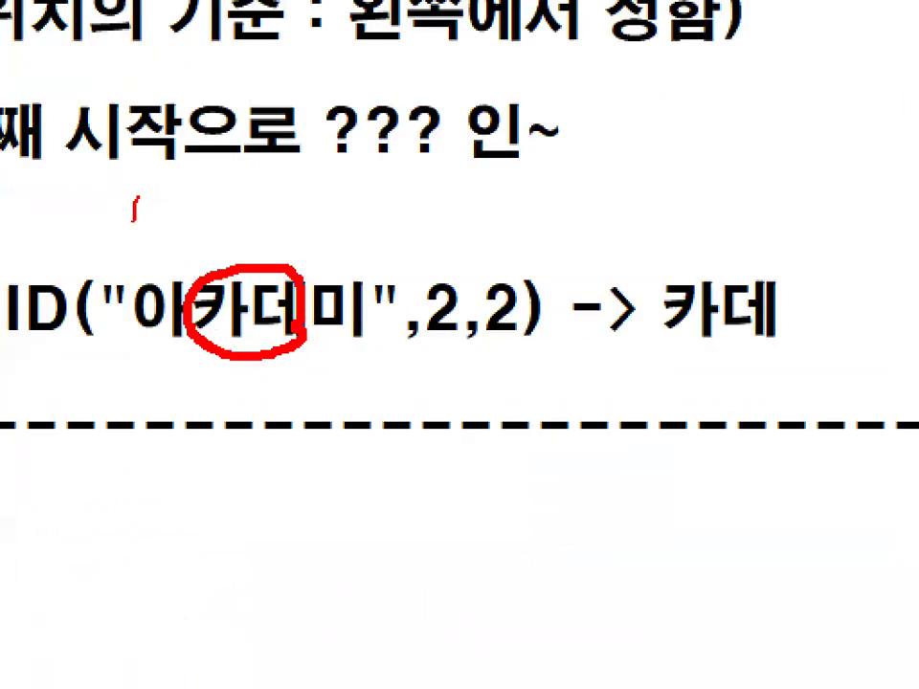
left_click_drag(134, 200, 132, 431)
left_click_drag(372, 209, 392, 406)
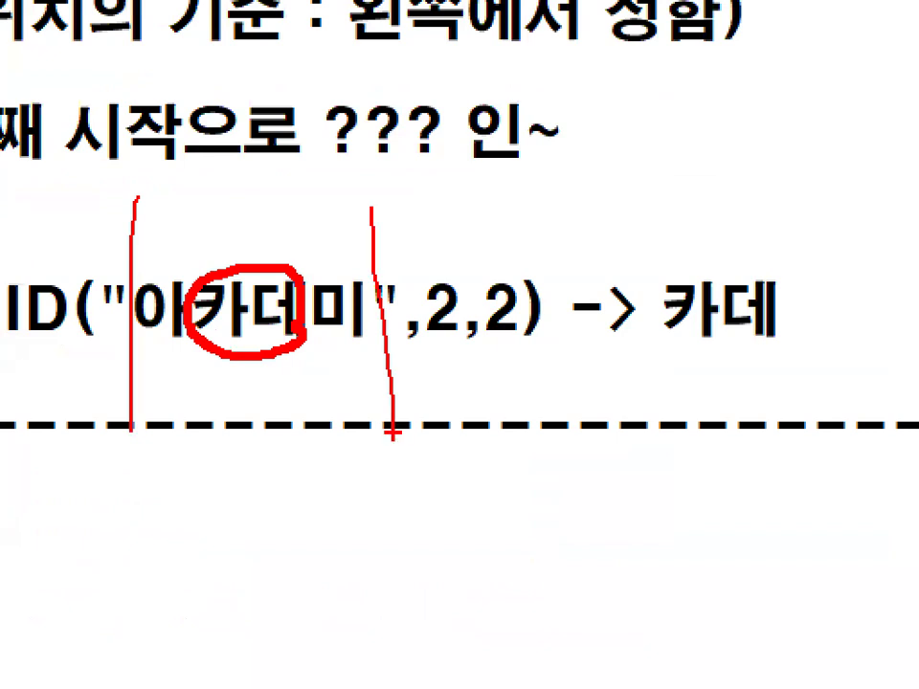
key("Escape")
Step: Mark 카 with a dot, underline 시작위치의, circle 기준 in the MID description, and underline 시작위치 with a question mark below it
left_click(225, 340)
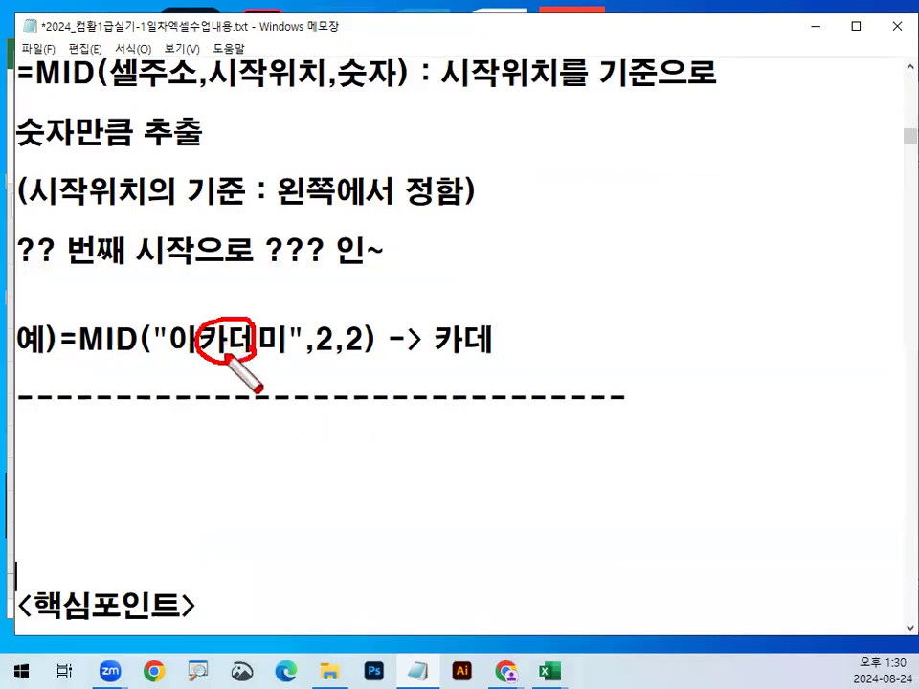
left_click_drag(46, 214, 177, 216)
mouse_move(660, 81)
left_mouse_down()
mouse_move(627, 43)
mouse_move(644, 95)
left_mouse_up()
left_click_drag(447, 86, 563, 86)
left_click(484, 99)
left_click_drag(485, 105, 492, 119)
left_click(490, 127)
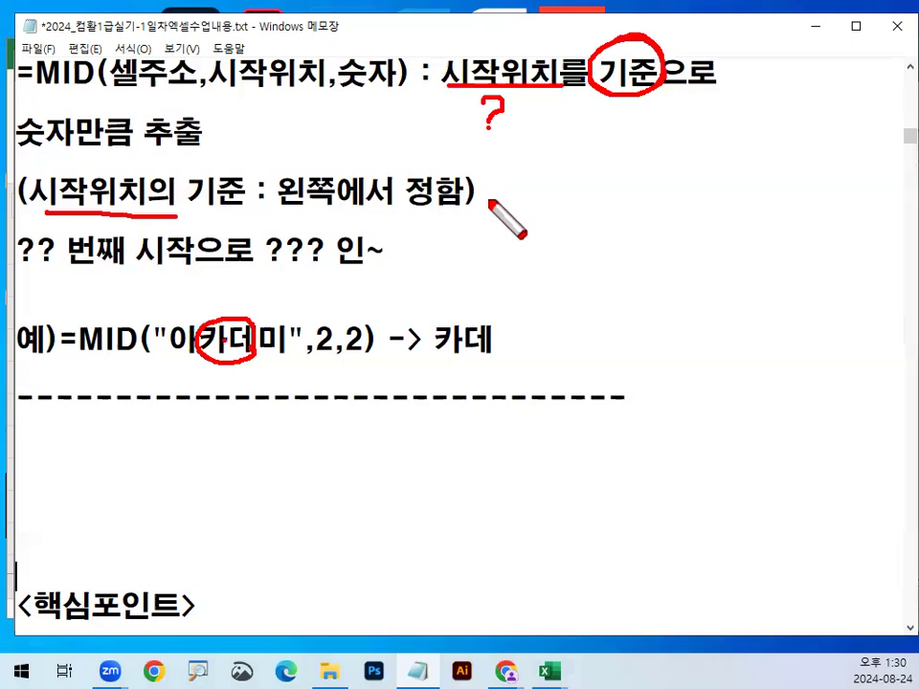
Step: Underline 기준 and 왼쪽에서 정함 in the start-position note with the pen, and clear the annotations
left_click_drag(182, 209, 255, 217)
mouse_move(223, 169)
left_mouse_down()
mouse_move(242, 182)
mouse_move(221, 203)
left_mouse_up()
left_click_drag(278, 205, 446, 212)
key("Escape")
Step: Zoom in on the MID example, circle 카 and handwrite a 2 above it, and close the annotation view
key("ctrl+1")
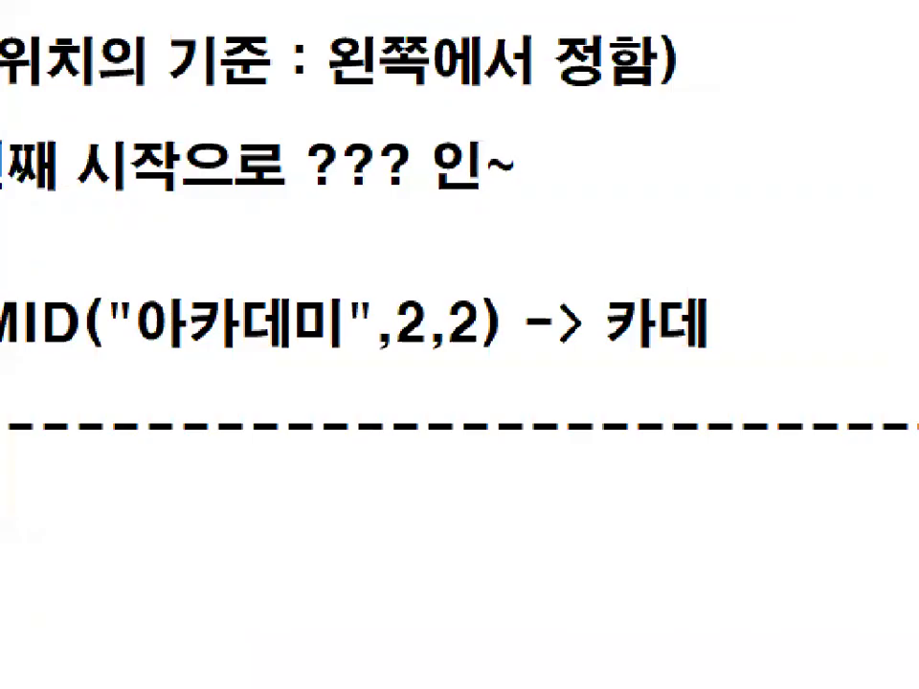
left_click(208, 359)
left_click_drag(237, 347, 239, 323)
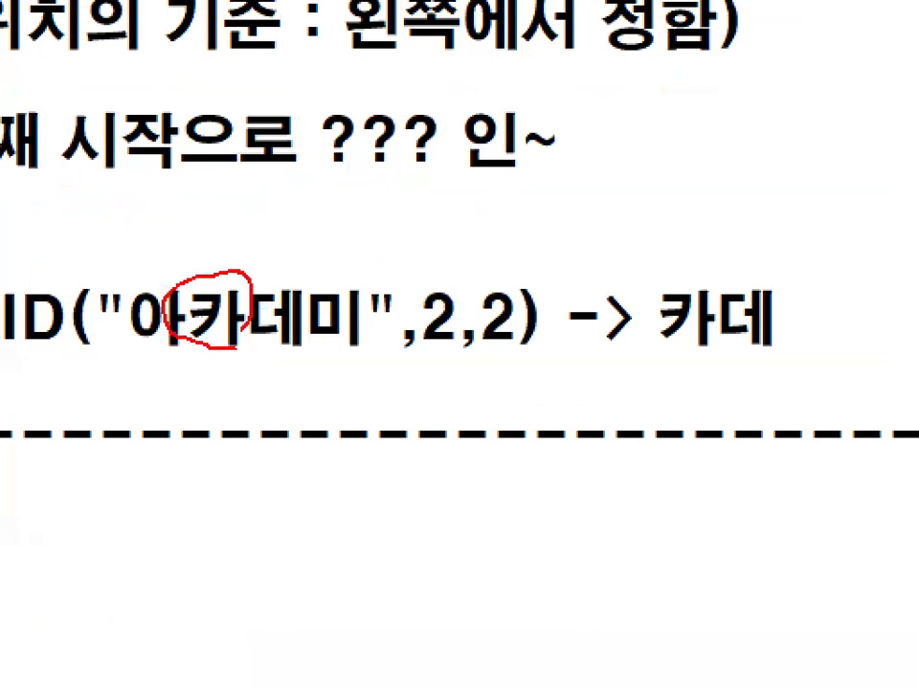
left_click_drag(179, 205, 249, 232)
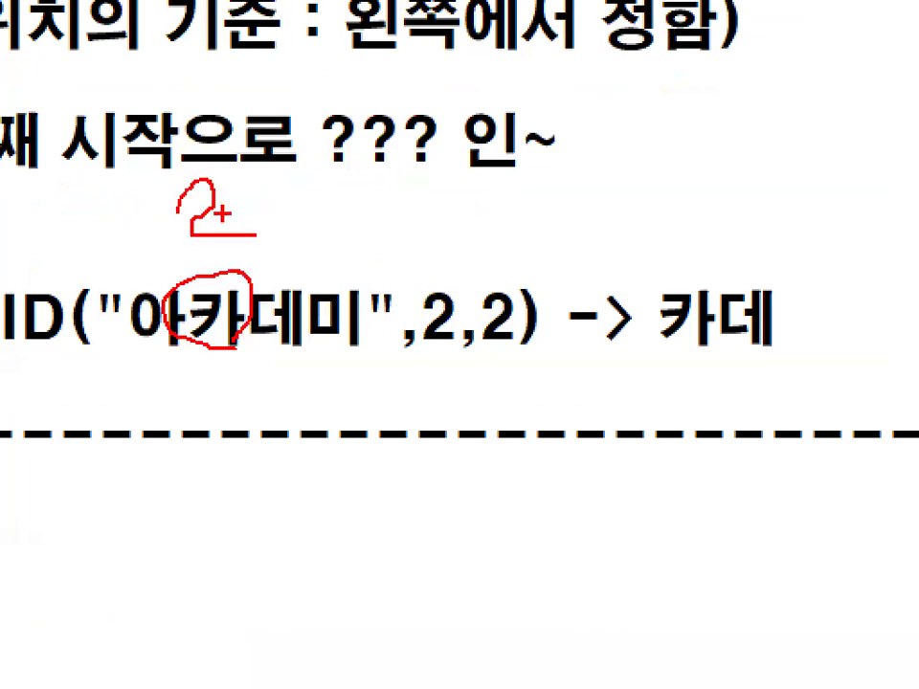
key("Escape")
Step: Highlight the first 2 in the MID example's arguments and circle it with the pen
double_click(321, 348)
key("ctrl+1")
left_click_drag(329, 333, 332, 356)
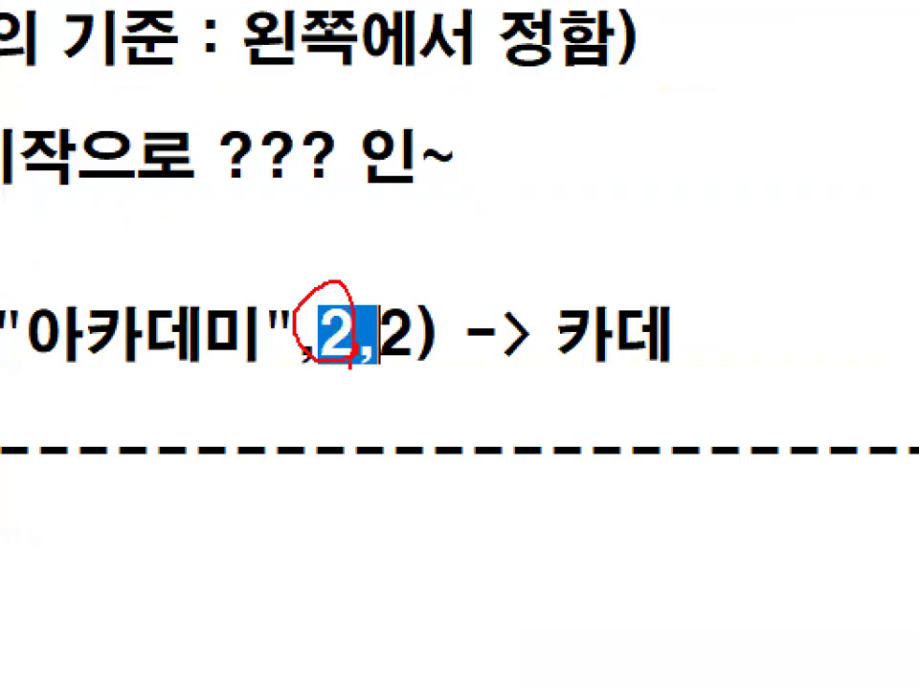
key("Escape")
Step: Highlight 카 in the MID example and draw vertical lines above and below it with the pen
left_click_drag(91, 337, 143, 337)
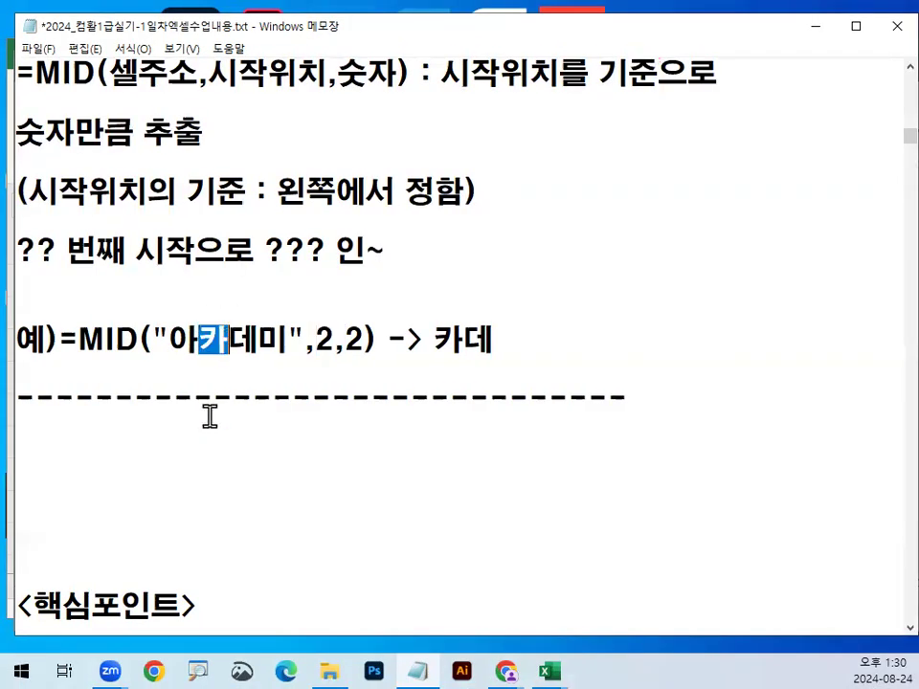
key("ctrl+1")
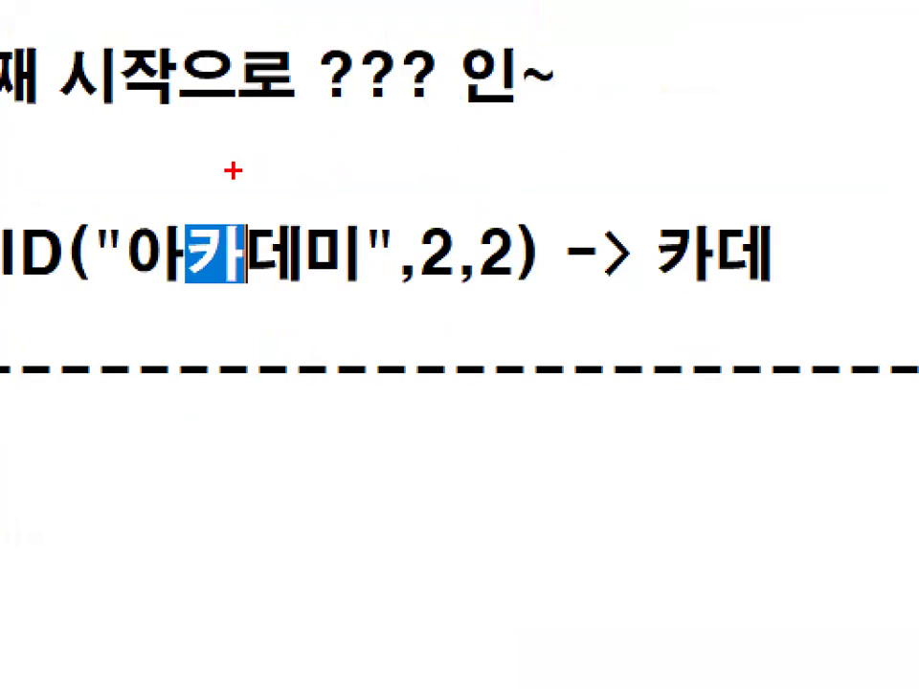
left_click_drag(203, 287, 203, 365)
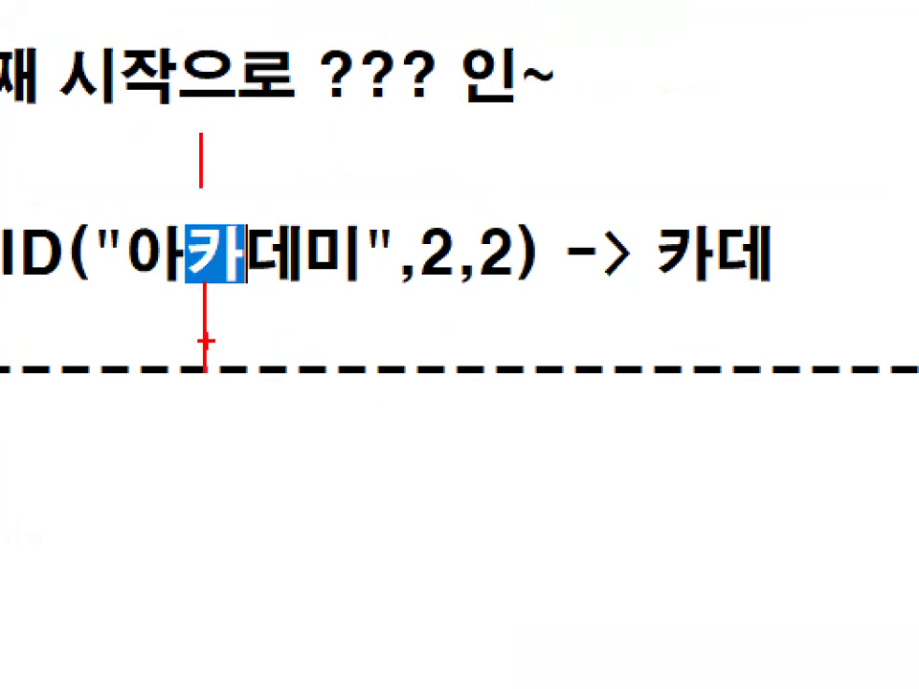
key("Escape")
Step: Circle 카, mark 카 and 데 from above, circle the second 2, and highlight the 2,2 arguments
key("ctrl+1")
left_click(210, 345)
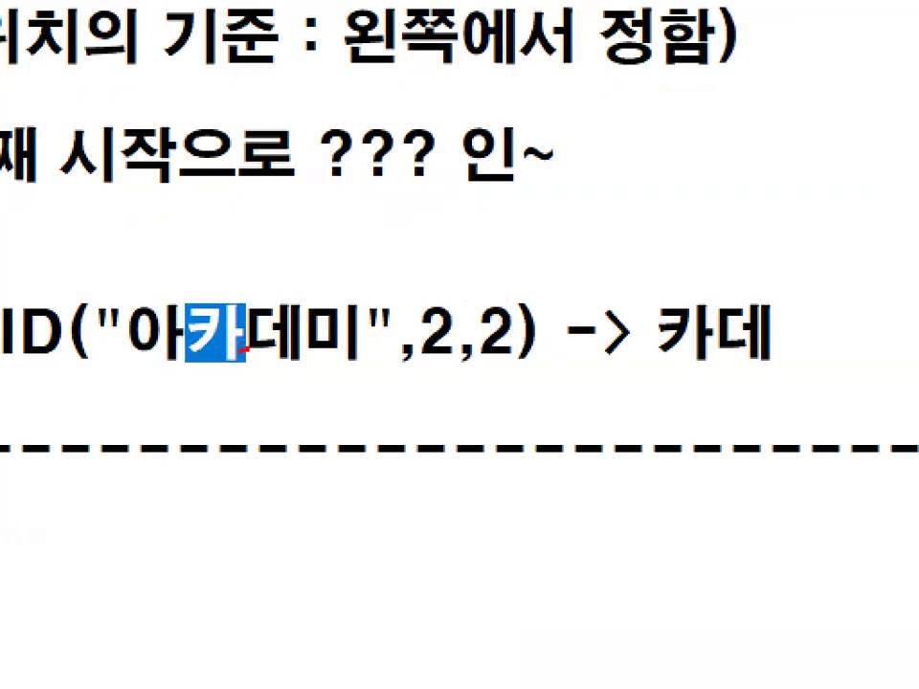
mouse_move(239, 356)
left_mouse_down()
mouse_move(209, 309)
mouse_move(227, 251)
mouse_move(286, 247)
left_mouse_up()
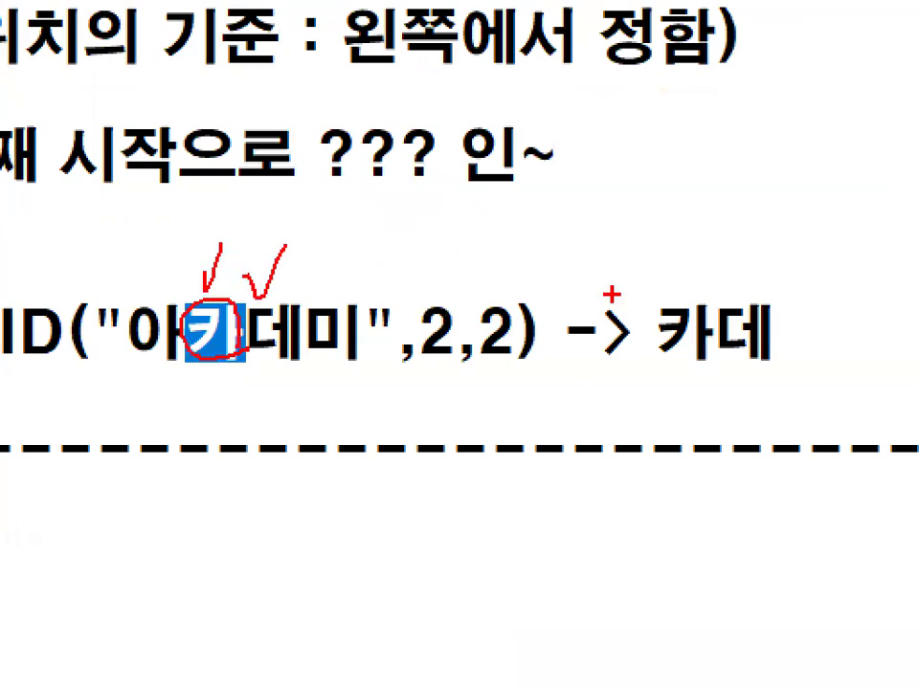
mouse_move(538, 369)
left_mouse_down()
mouse_move(479, 331)
mouse_move(537, 356)
left_mouse_up()
key("Escape")
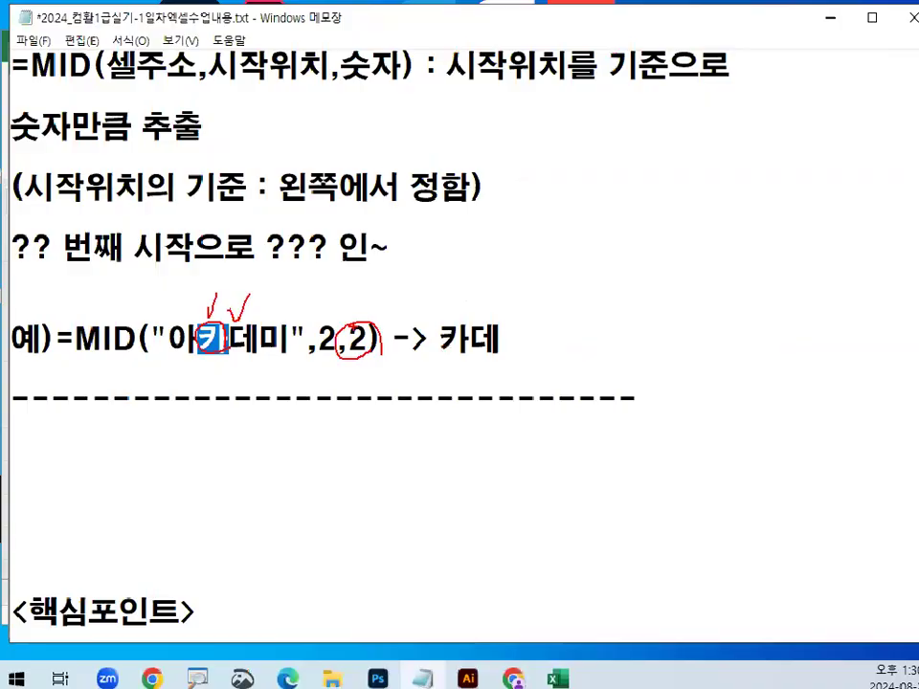
left_click_drag(316, 339, 364, 341)
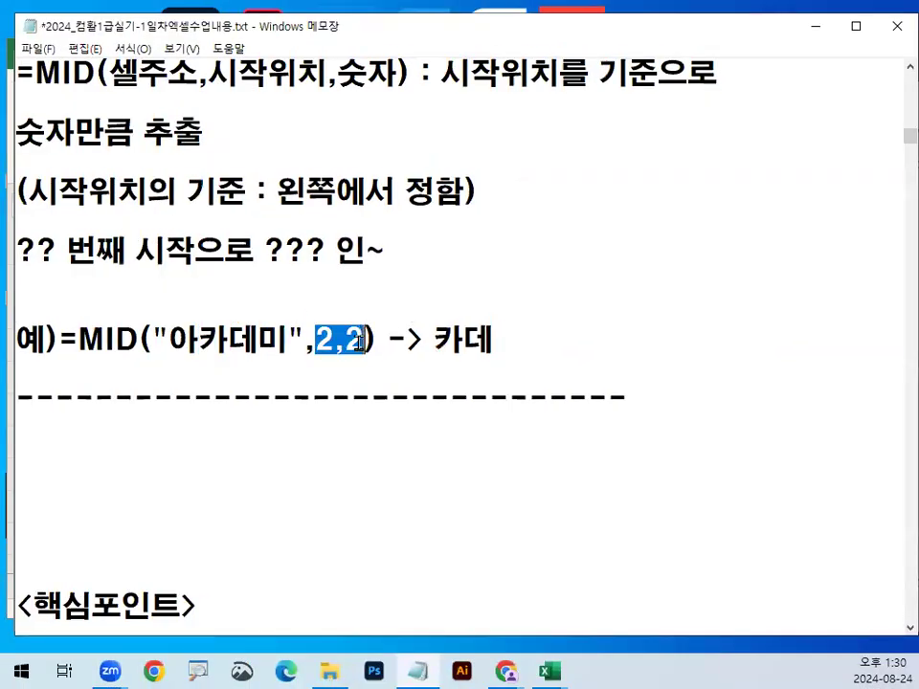
Step: Switch to the Excel workbook and start a MID formula in B3 with A1 as its text argument
left_click(819, 29)
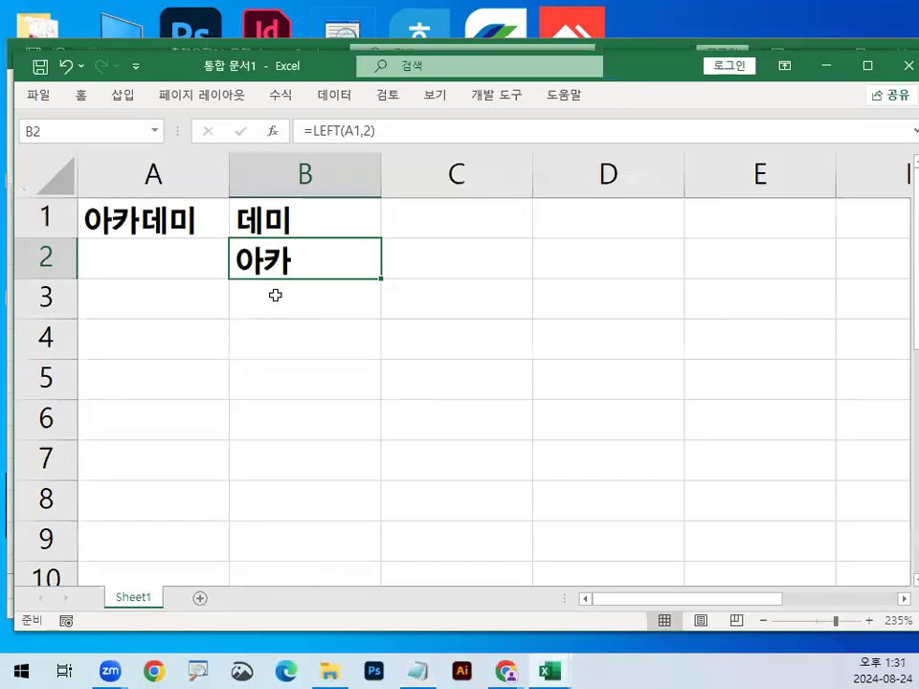
left_click(277, 292)
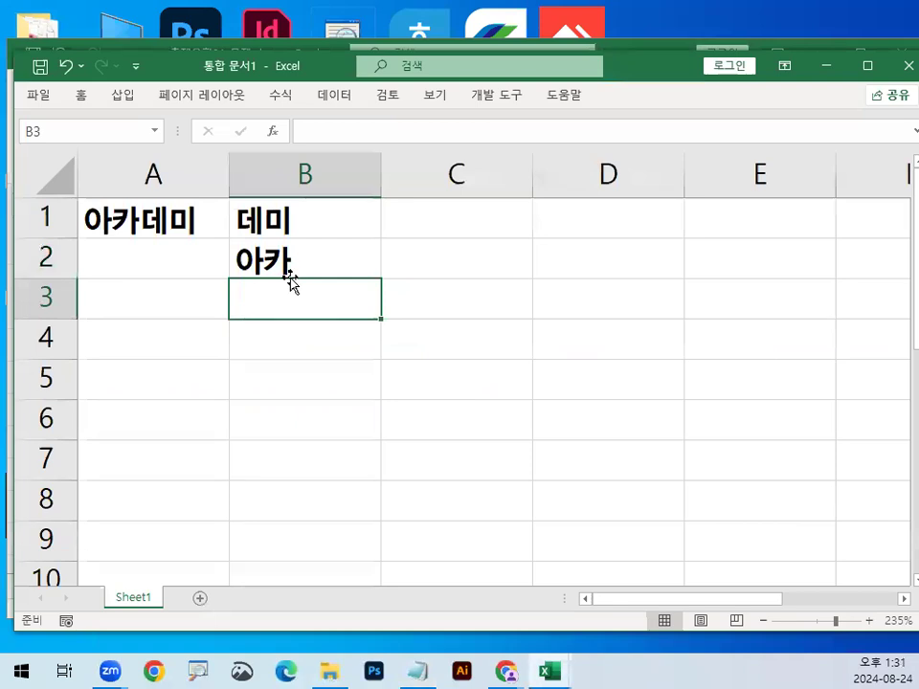
type("=")
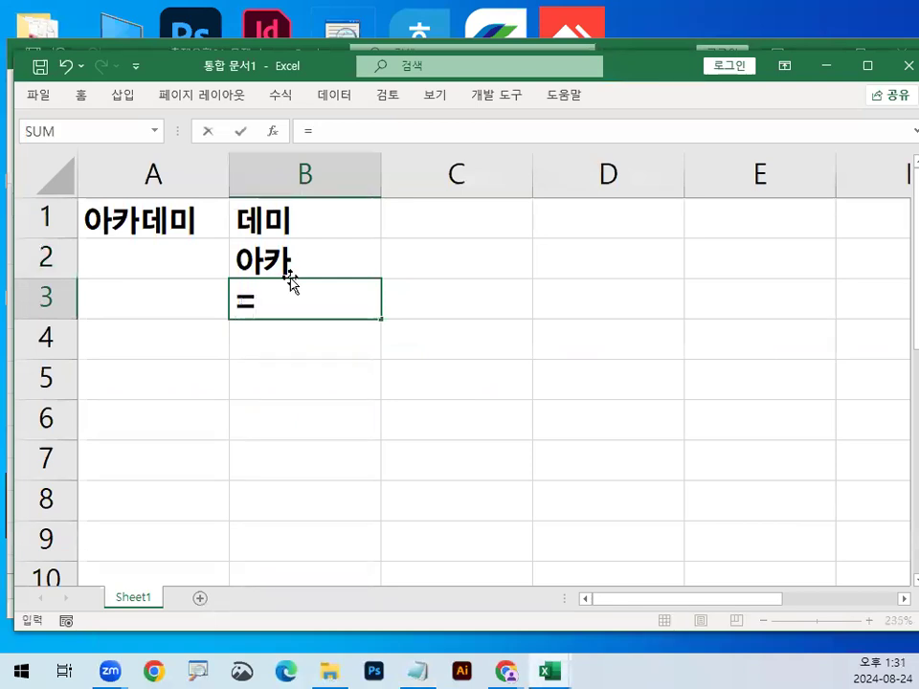
type("MI")
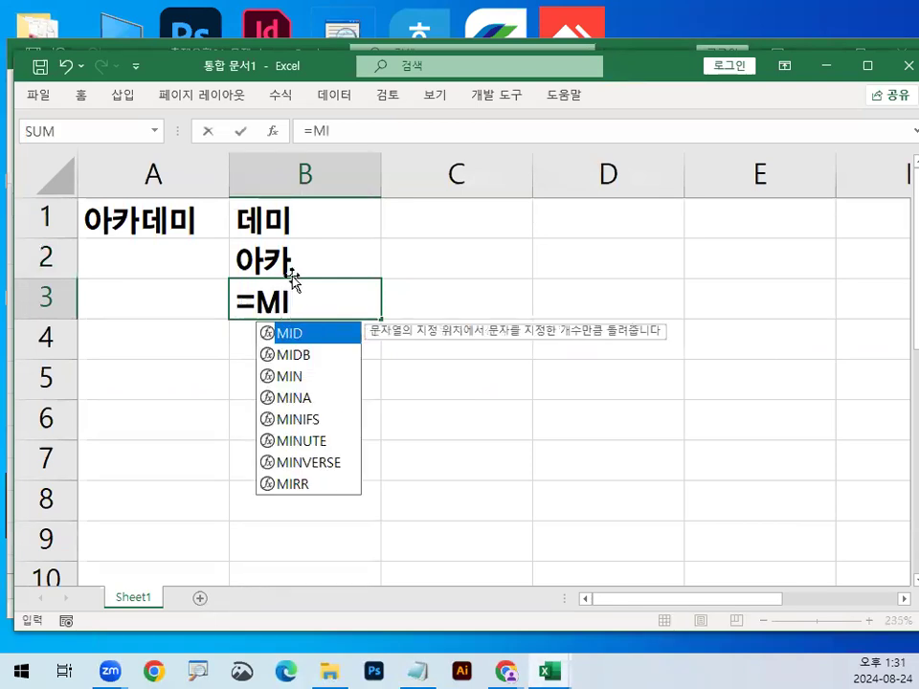
double_click(322, 334)
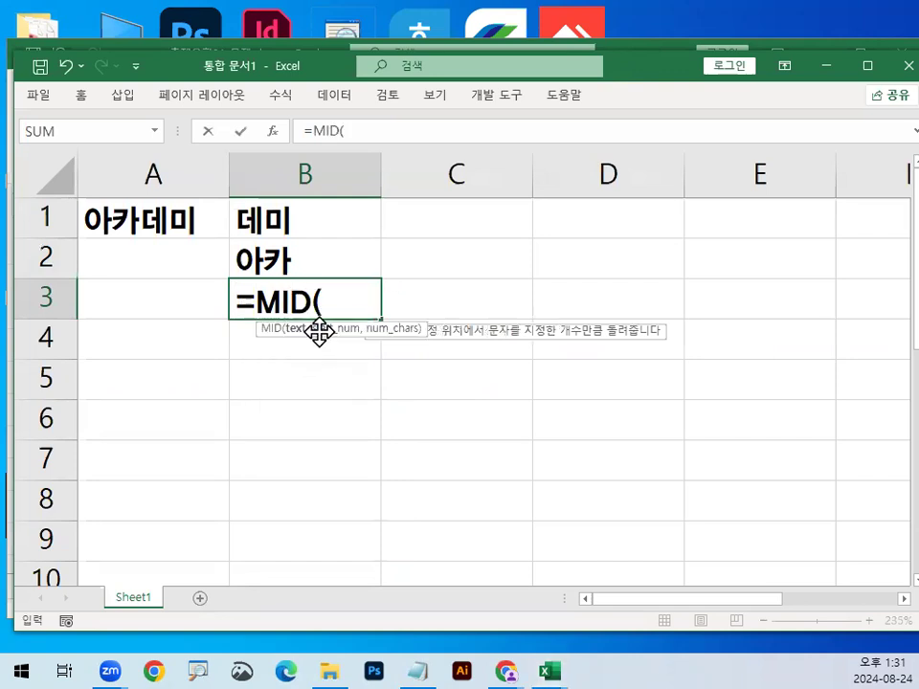
left_click(169, 230)
Step: Circle the text in A1, underline start_num and num_chars in the MID syntax hint, and mark and circle num_chars with the pen
key("ctrl+1")
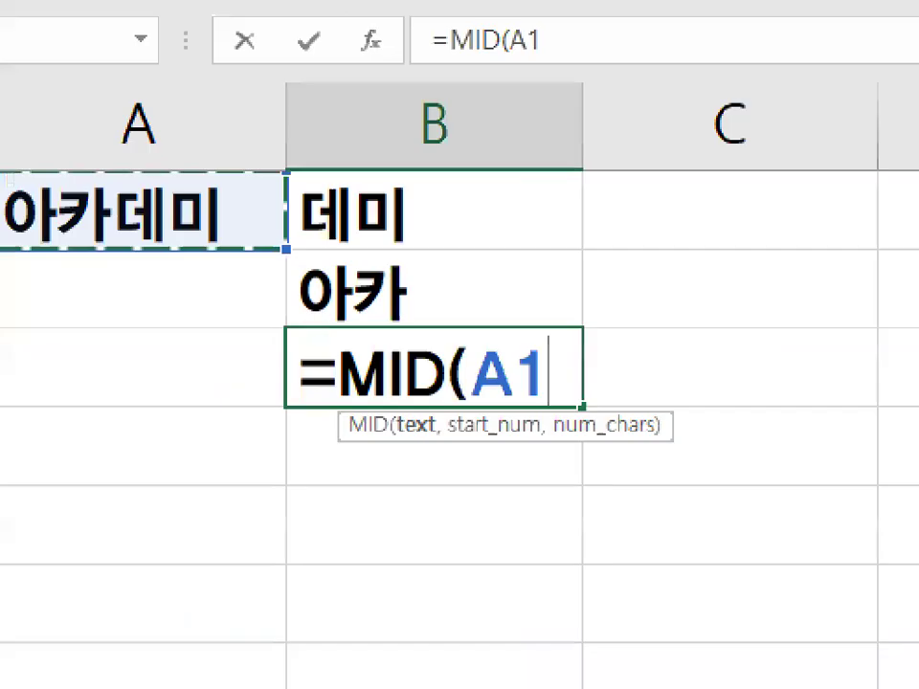
left_click(167, 227)
left_click_drag(261, 211, 216, 197)
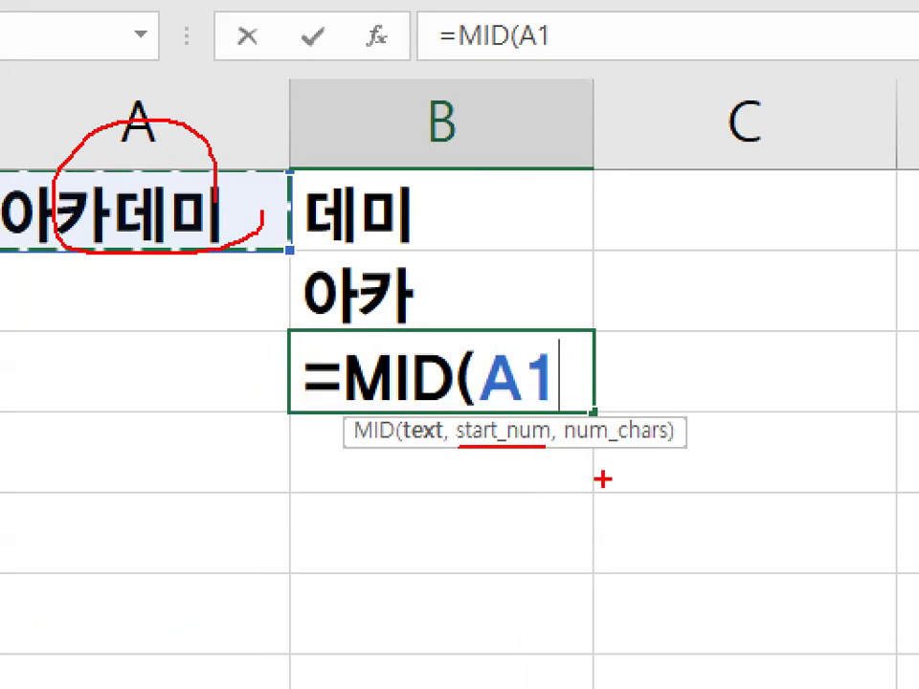
left_click_drag(577, 450, 671, 447)
left_click_drag(642, 392, 700, 332)
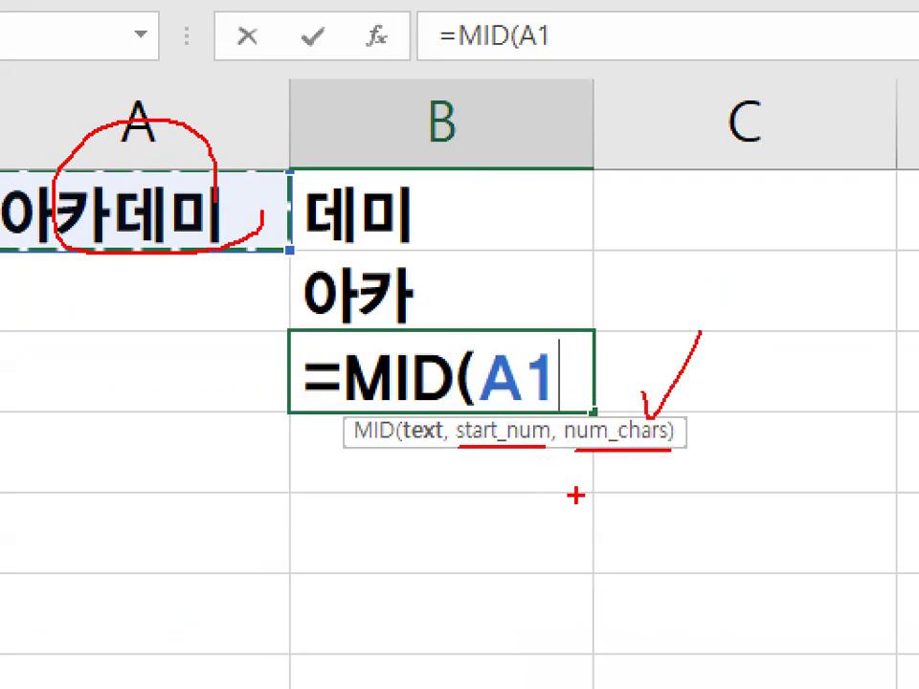
left_click_drag(652, 397, 577, 450)
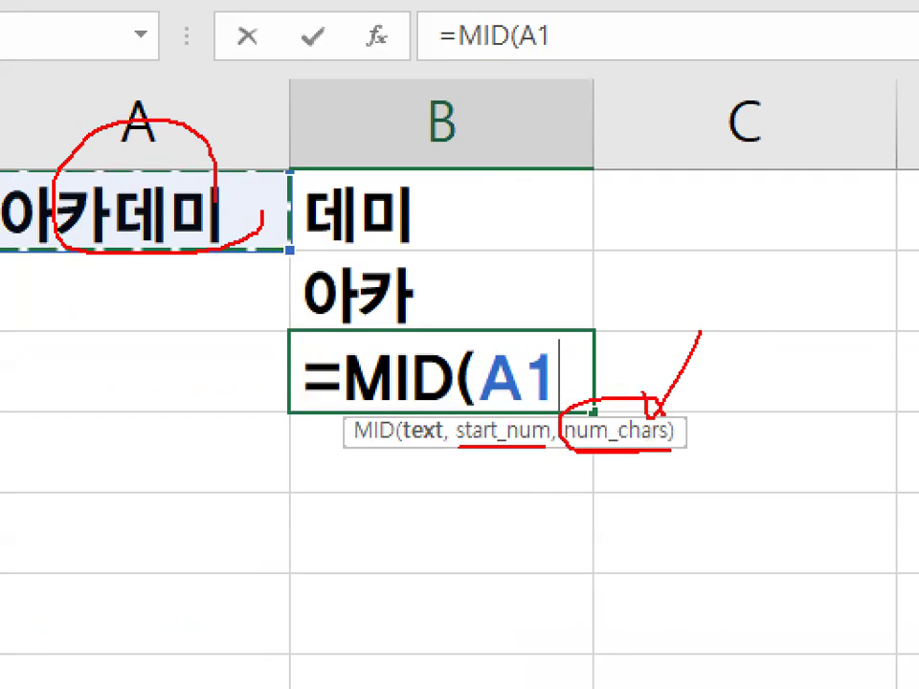
key("Escape")
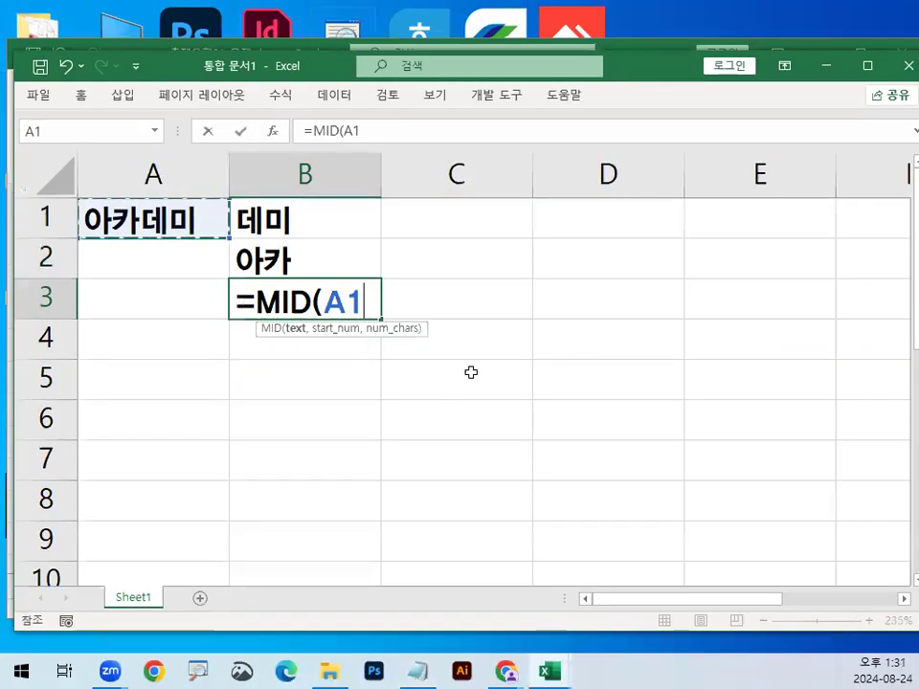
Step: Complete the formula in B3 as =MID(A1,2,2) with start position 2 and 2 characters
type(",")
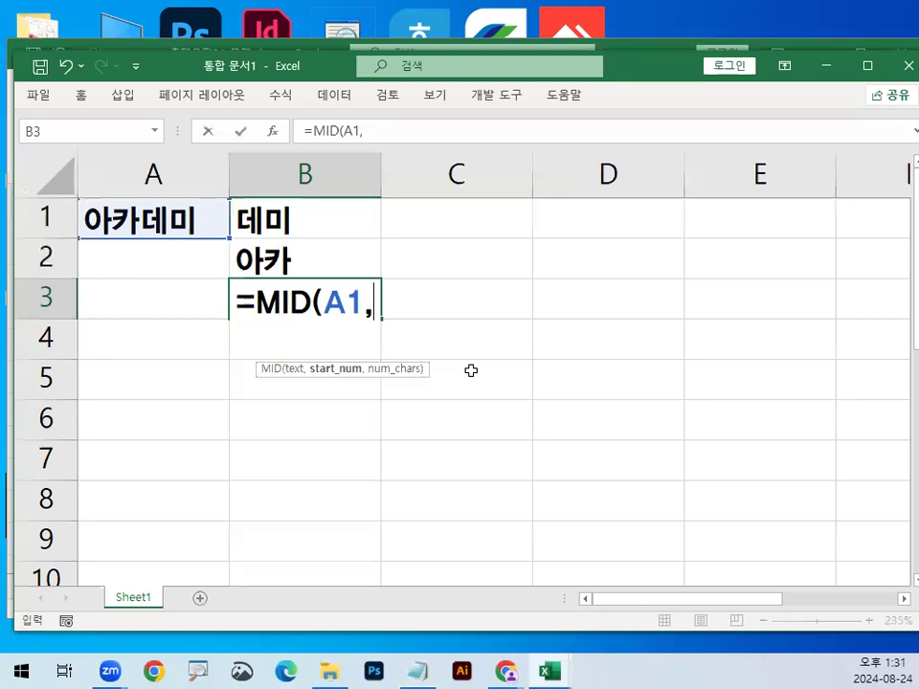
type("2")
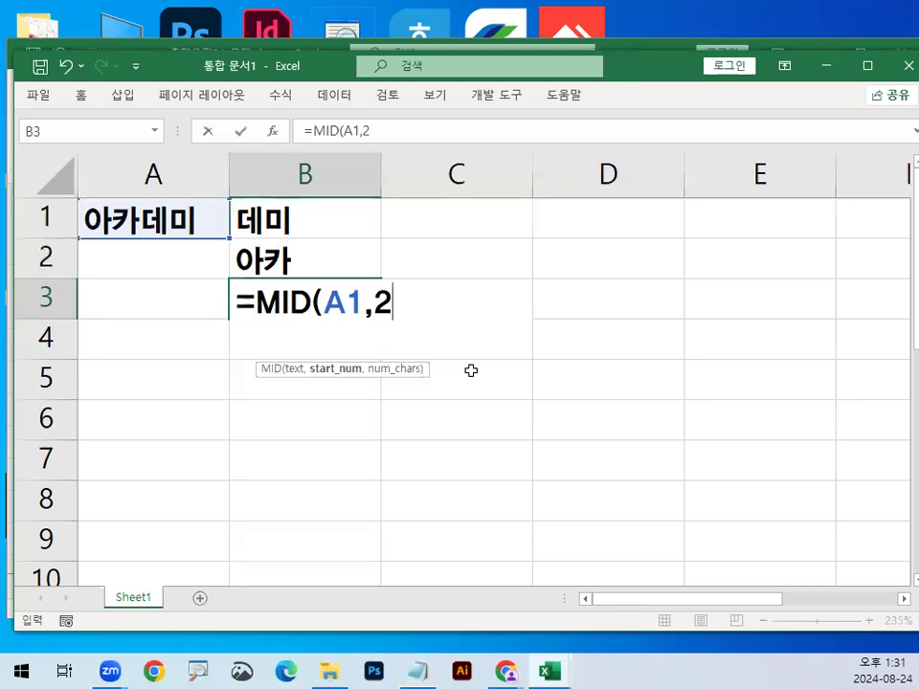
type(",2")
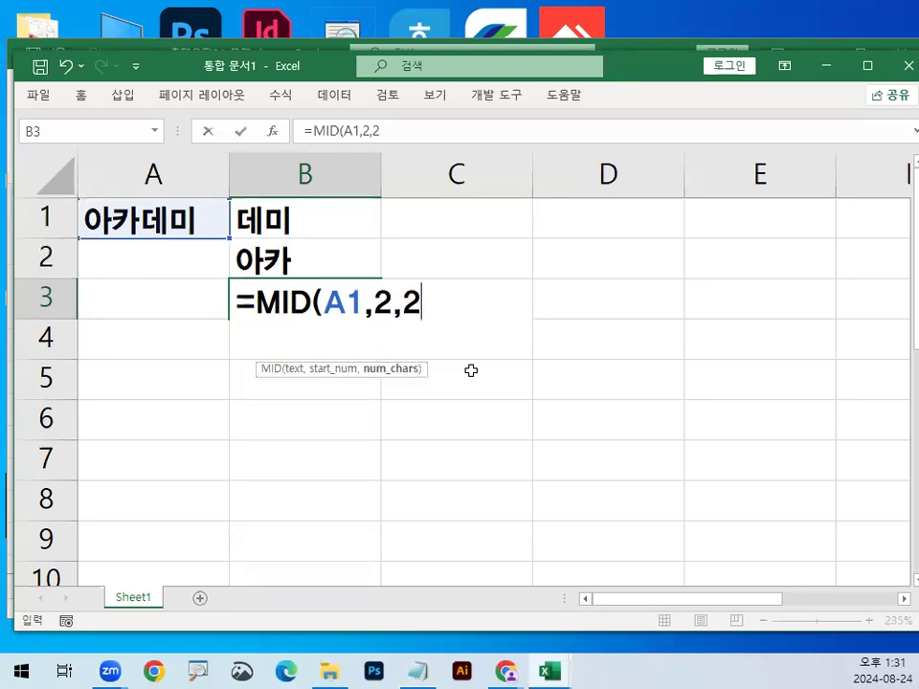
type(")")
key("Return")
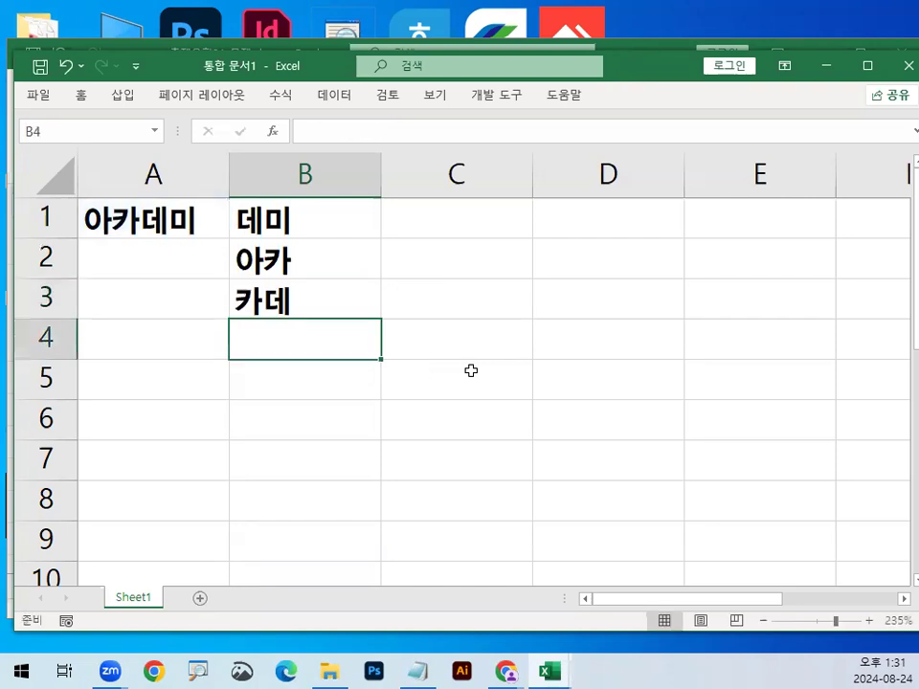
Step: Reopen the formula in B3, circle MID(A1,2,2) with the pen, close it, and review the RIGHT formula in B1
double_click(301, 310)
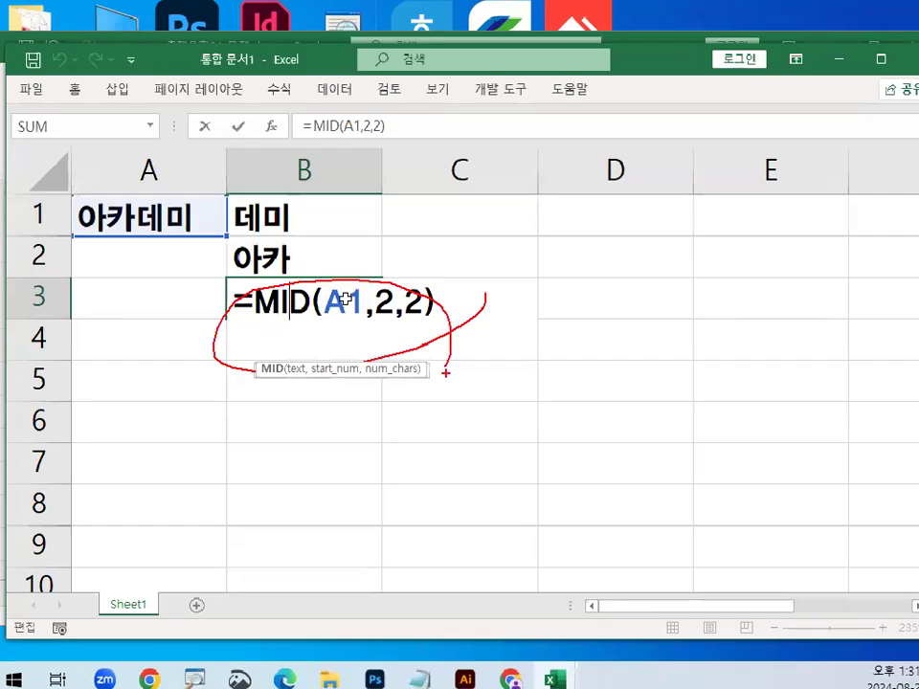
key("Escape")
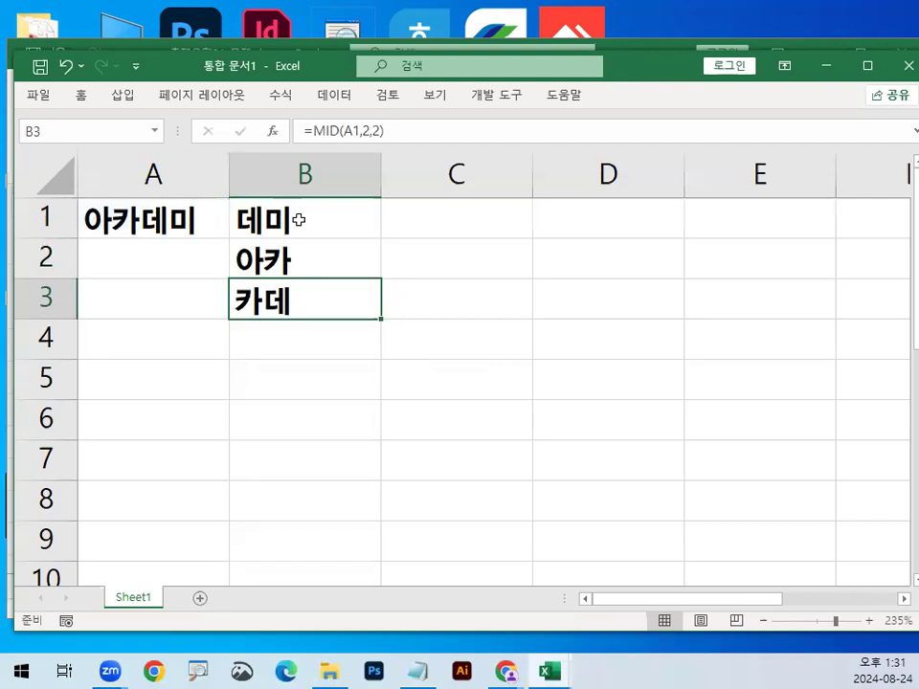
left_click(258, 125)
double_click(258, 130)
key("Escape")
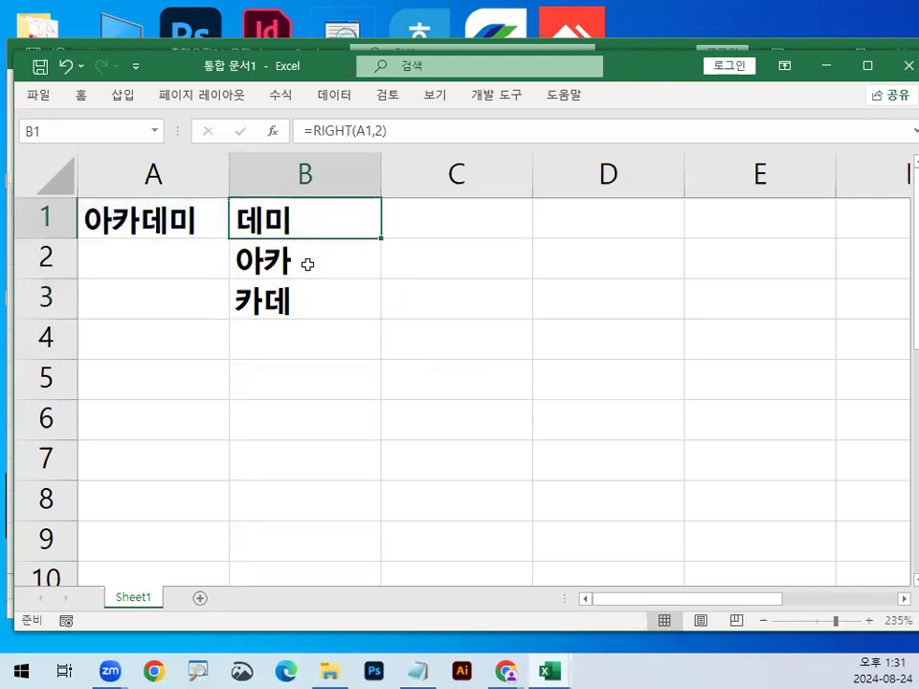
Step: Review the LEFT formula in B2 and the MID formula in B3, leave both unchanged, and return to B1
double_click(305, 261)
key("Escape")
double_click(307, 286)
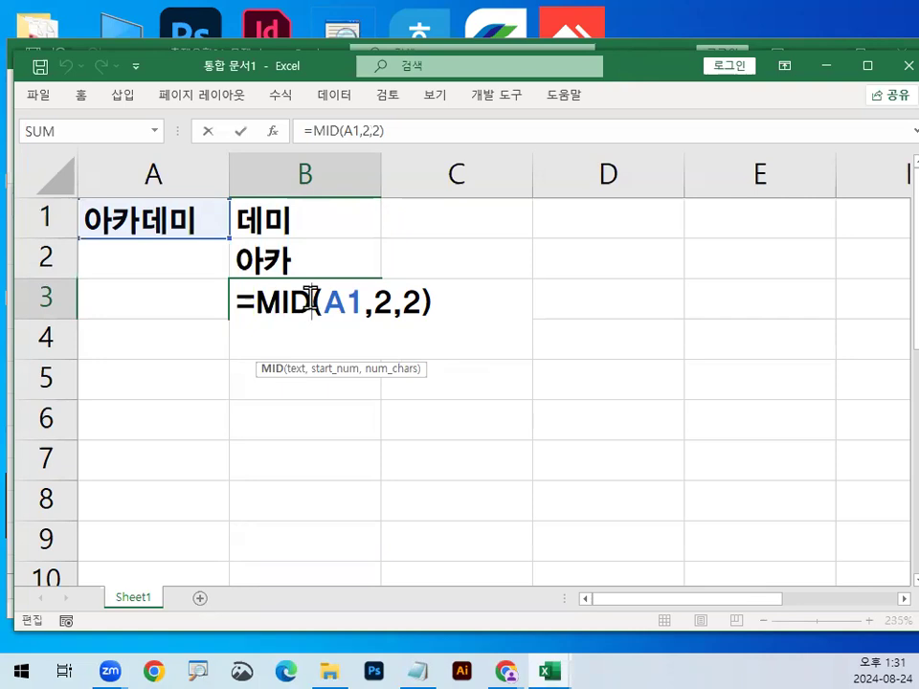
key("Escape")
key("Up")
key("Up")
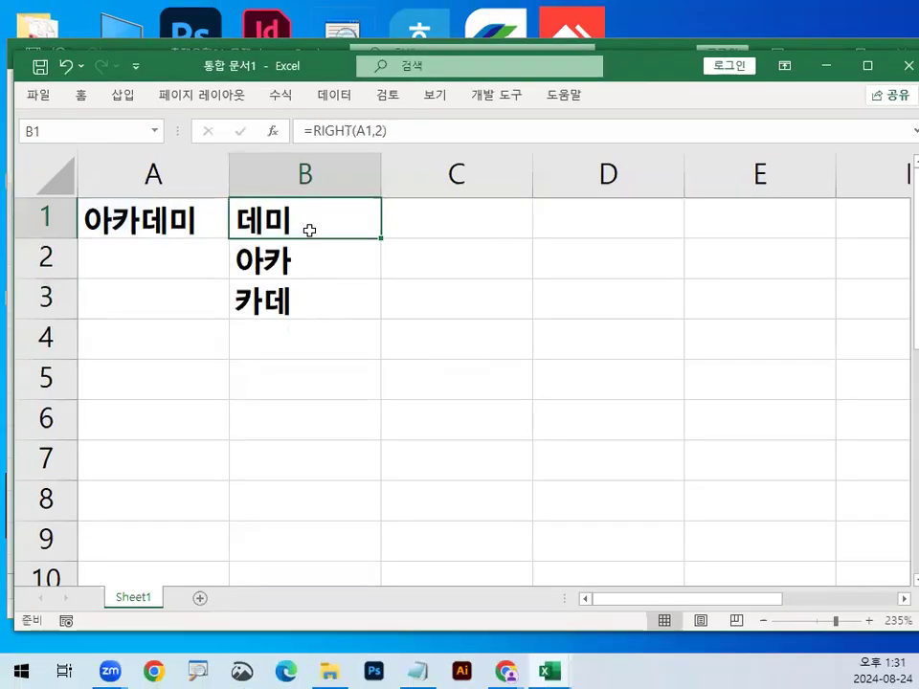
Step: Narrow column C and enter a sample Busan address with city, district and street in cell D1
left_click_drag(532, 172, 471, 174)
left_click(537, 220)
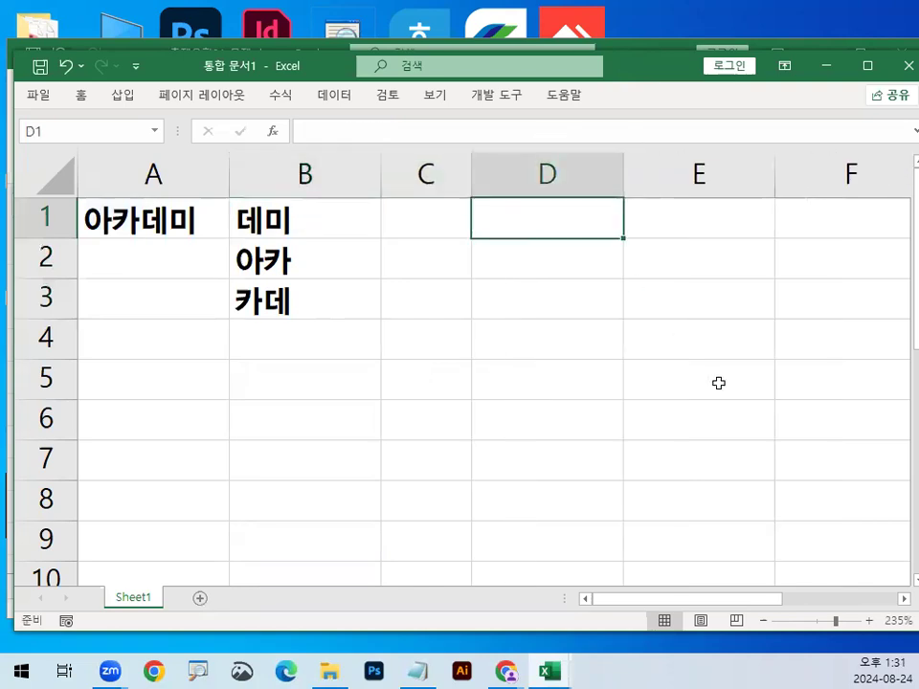
scroll(894, 603, "right", 2)
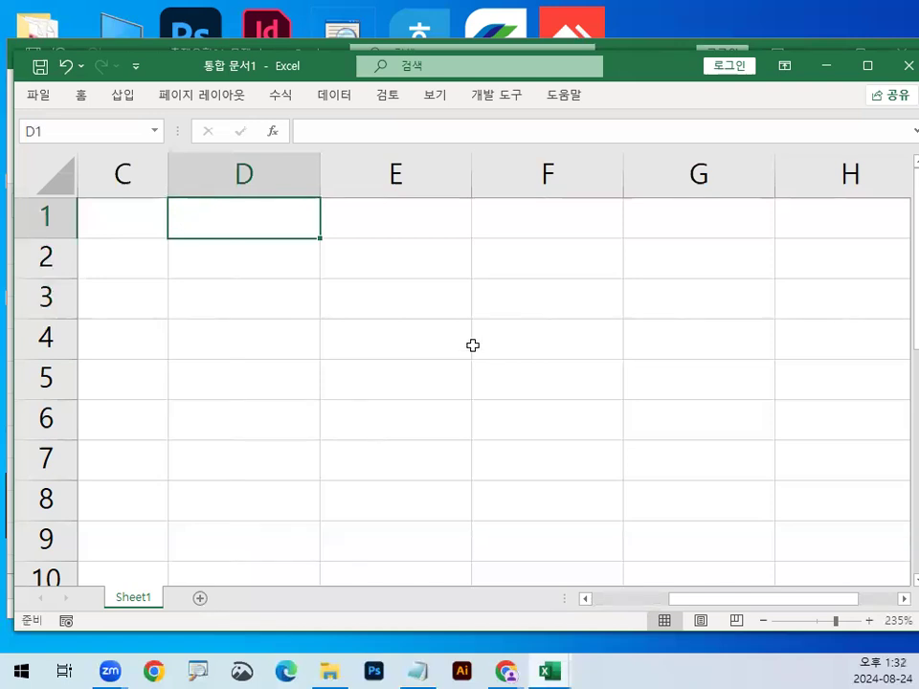
type("QN")
key("BackSpace")
key("BackSpace")
type("부산")
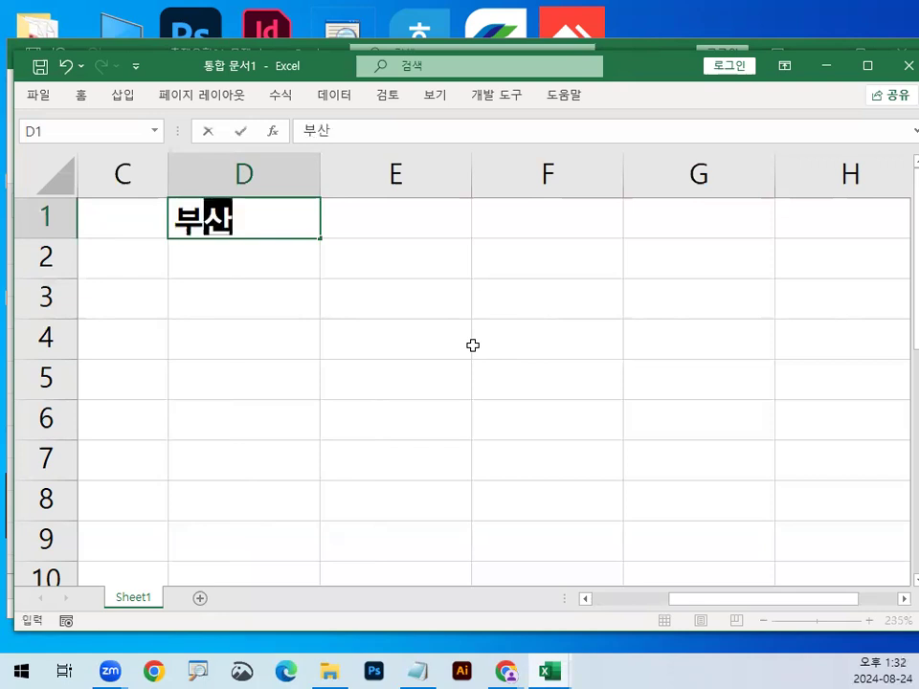
type("시 진구 ")
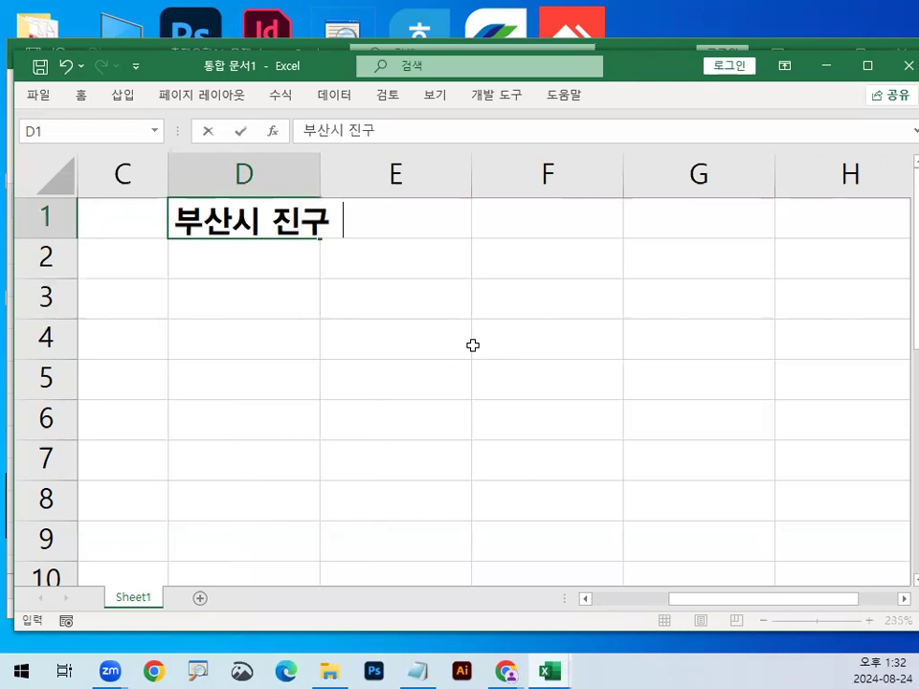
type("서")
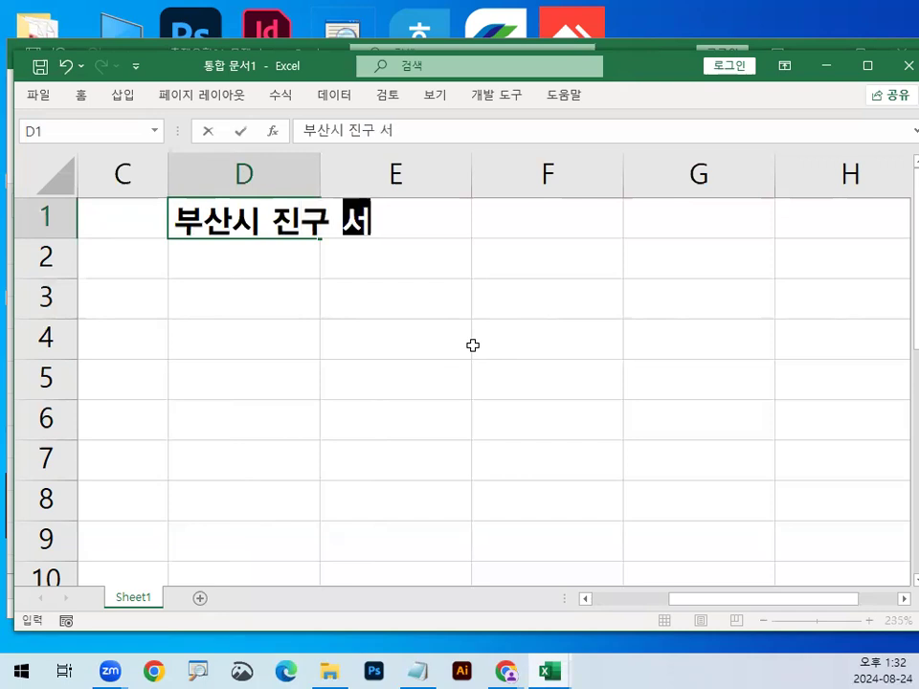
type("면1번가")
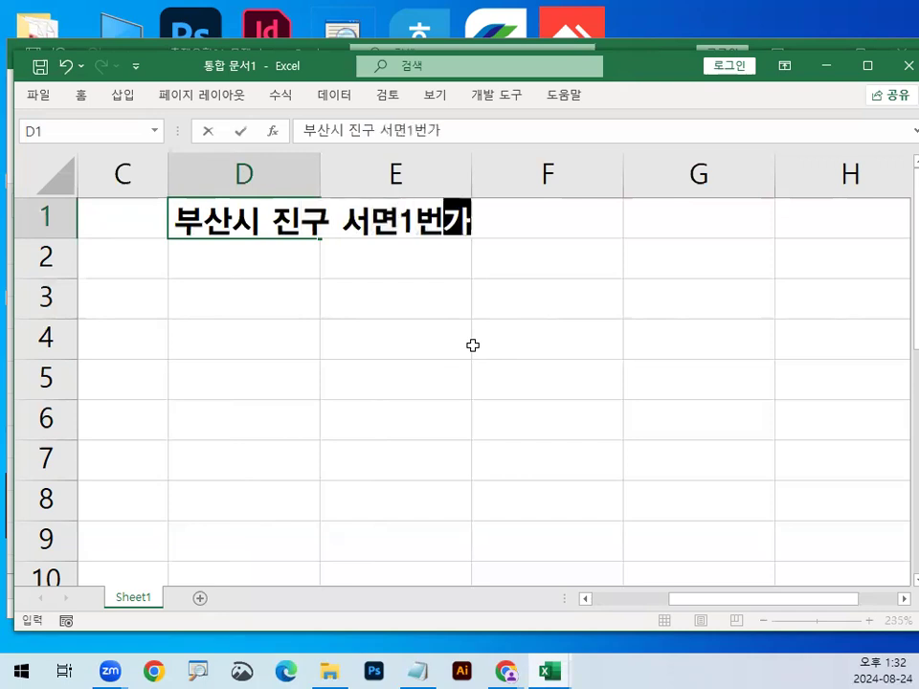
key("Return")
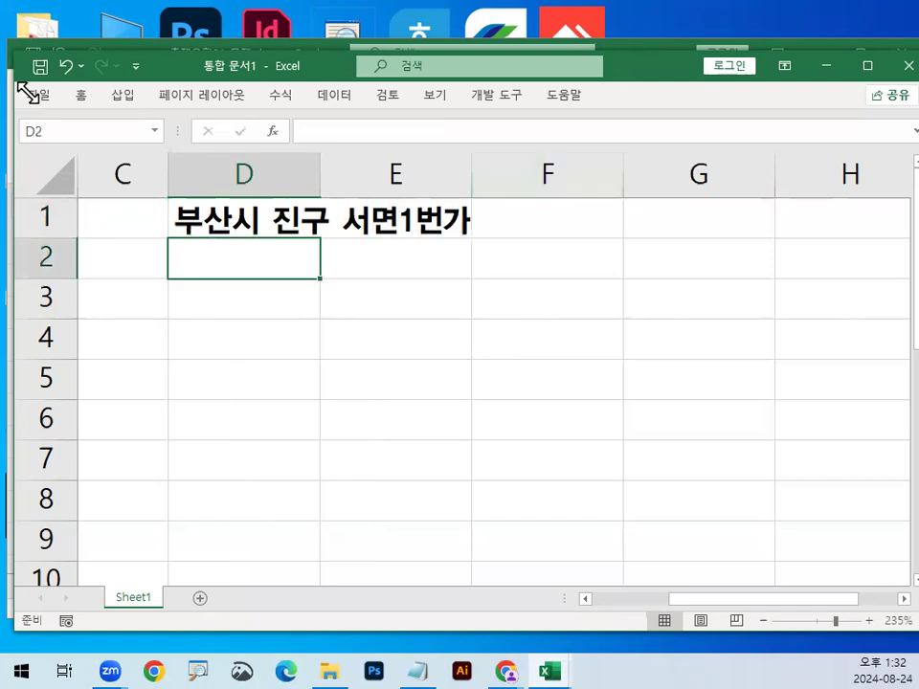
Step: Widen column D until the full address in D1 fits inside its own cell
mouse_move(239, 241)
left_mouse_down()
mouse_move(349, 240)
mouse_move(354, 230)
mouse_move(344, 254)
left_mouse_up()
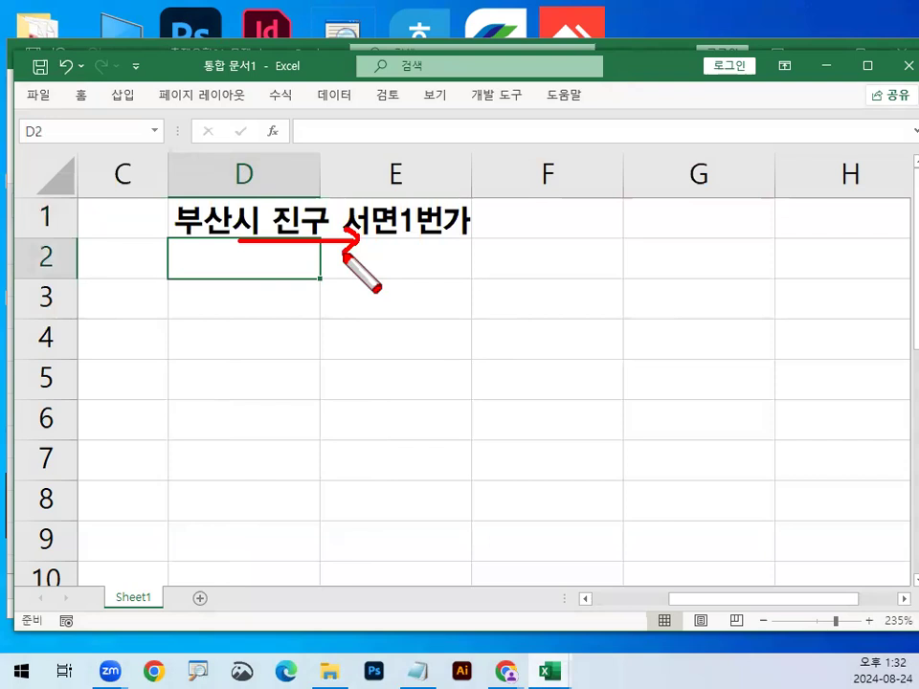
mouse_move(347, 197)
left_mouse_down()
mouse_move(311, 185)
mouse_move(329, 149)
mouse_move(344, 197)
left_mouse_up()
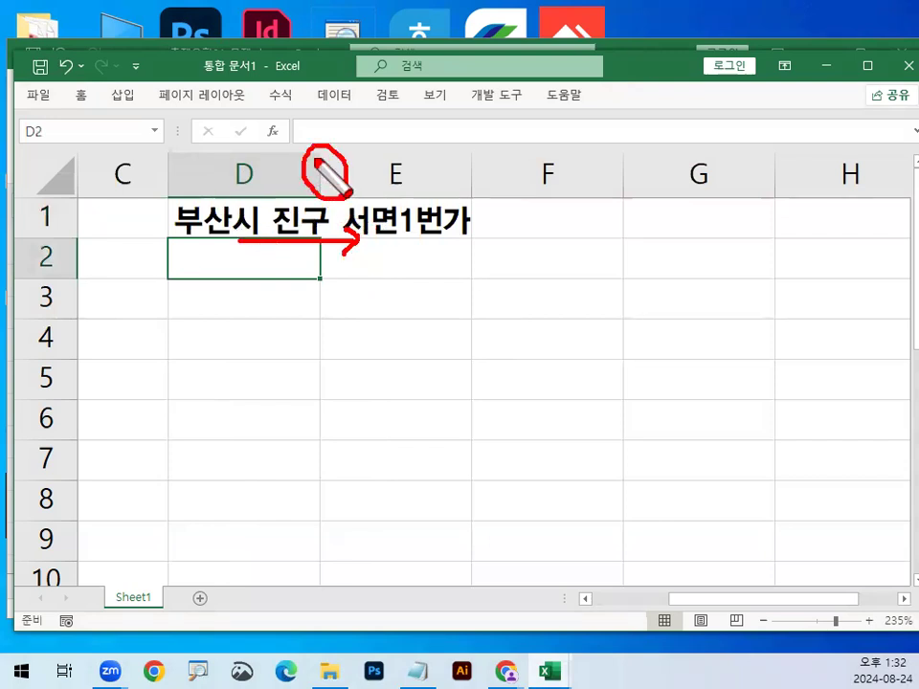
left_click_drag(308, 162, 375, 96)
key("Escape")
key("ctrl+2")
left_click_drag(321, 151, 320, 207)
mouse_move(280, 163)
left_mouse_down()
mouse_move(280, 185)
mouse_move(523, 170)
left_mouse_up()
key("Escape")
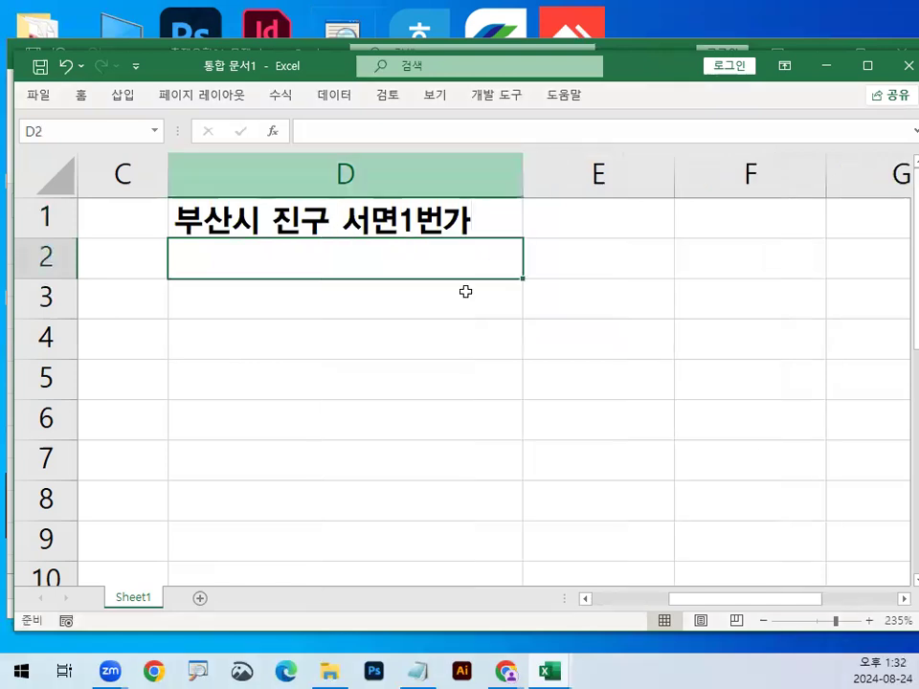
left_click_drag(174, 235, 499, 234)
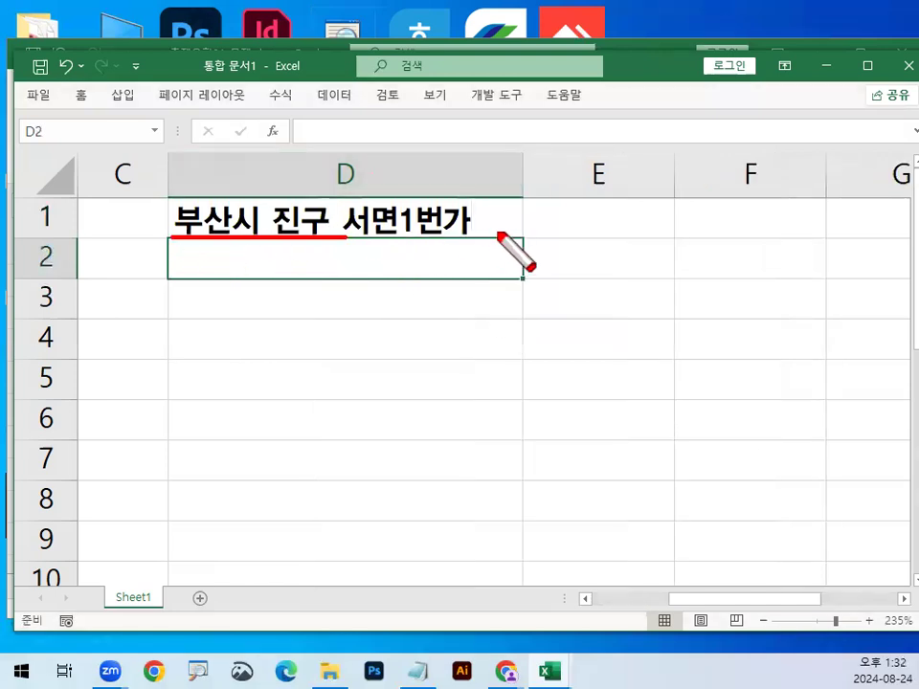
key("Escape")
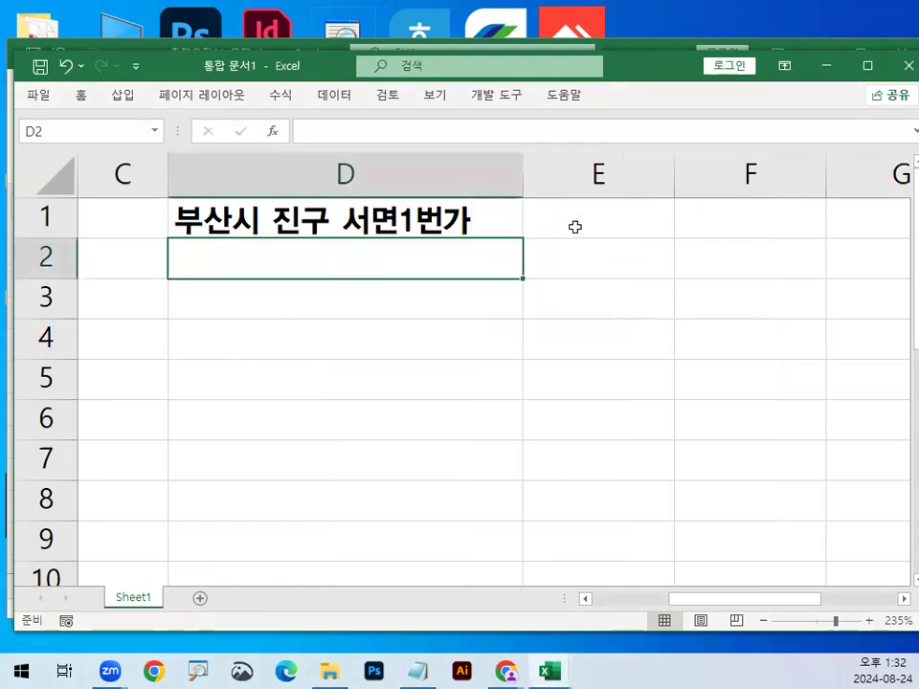
Step: Enter the city, district and street parts of the D1 address separately in cells E1, E2 and E3
left_click(577, 225)
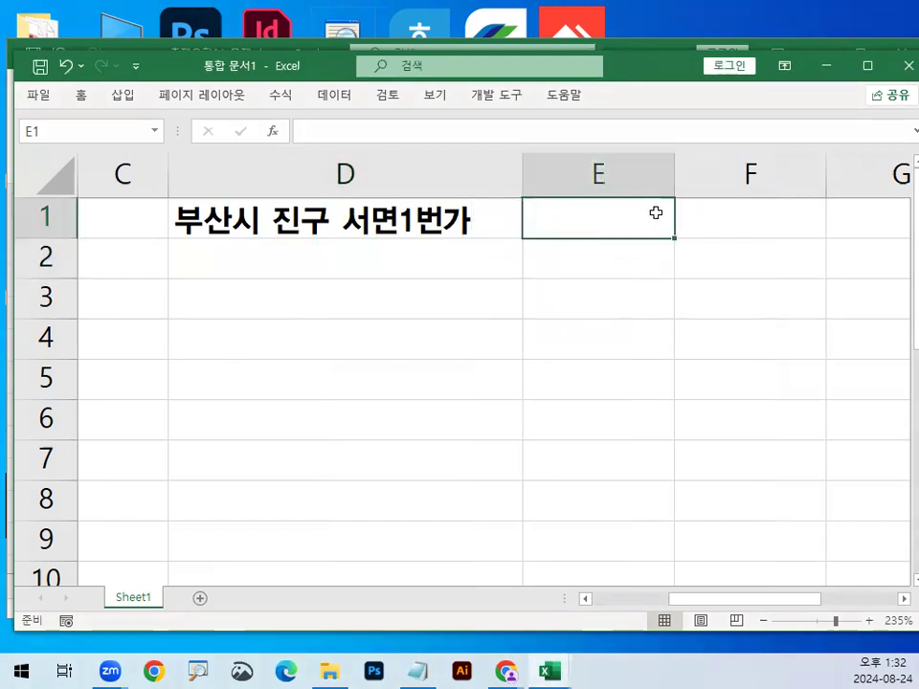
type("부산시")
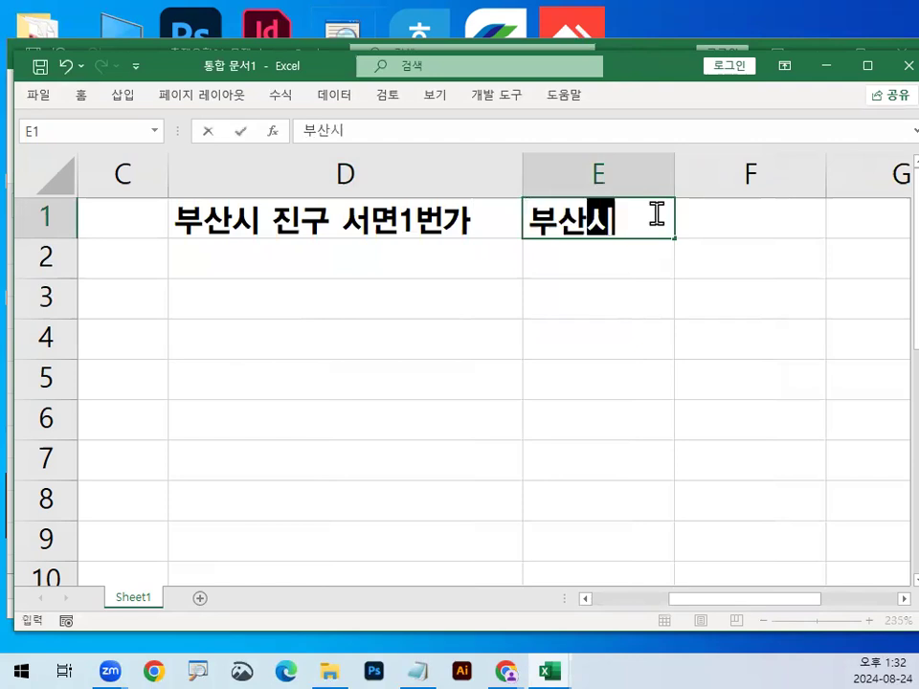
key("Return")
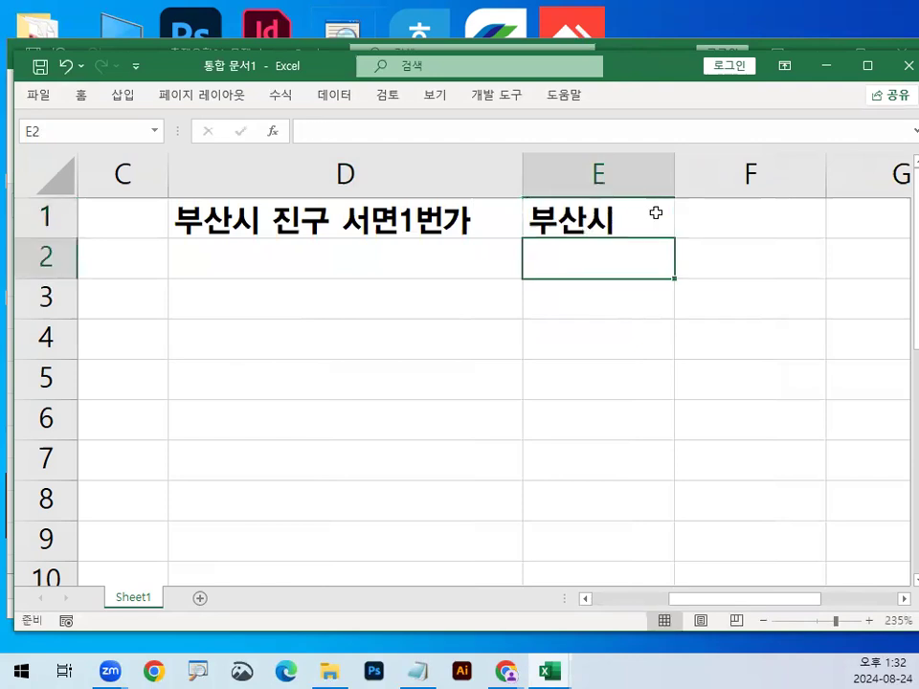
type("진구")
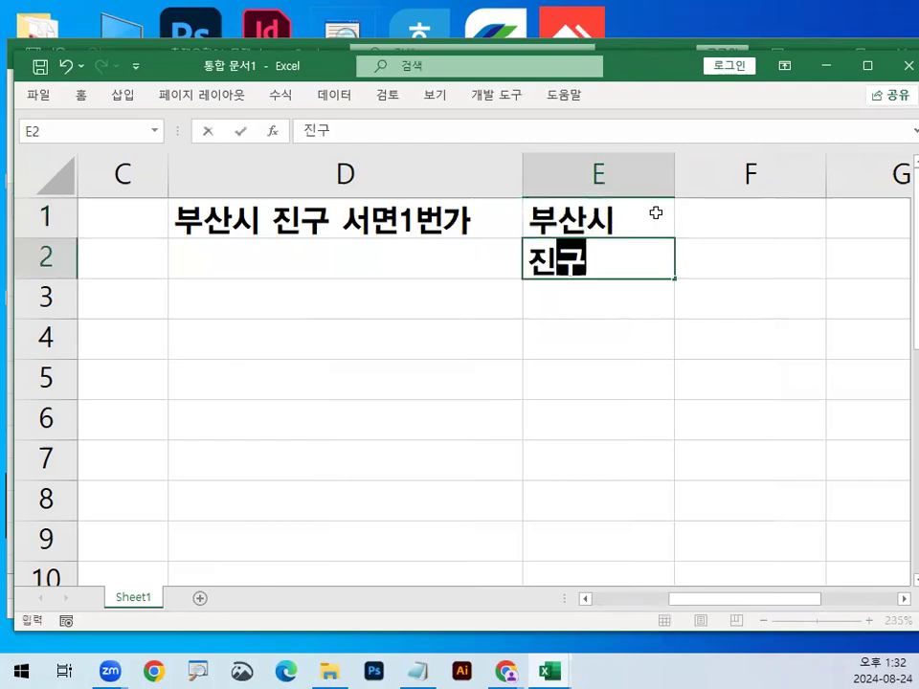
key("Return")
type("서면1번가")
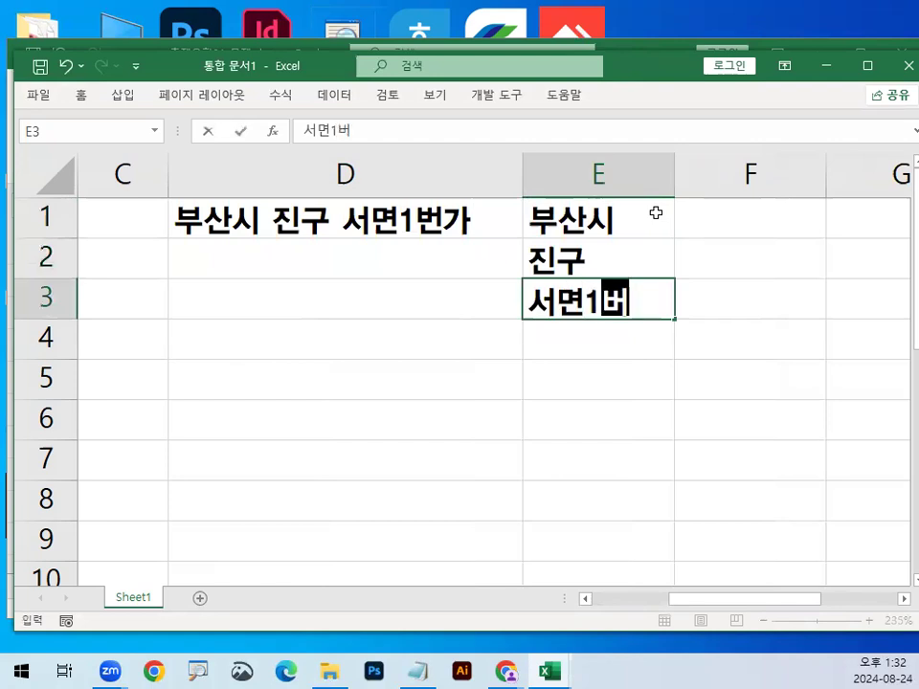
key("Return")
Step: Format cells E1 to E3 with the standard blue font color and borders on all sides, leaving the ribbon collapsed
left_click_drag(650, 217, 613, 299)
left_click(83, 93)
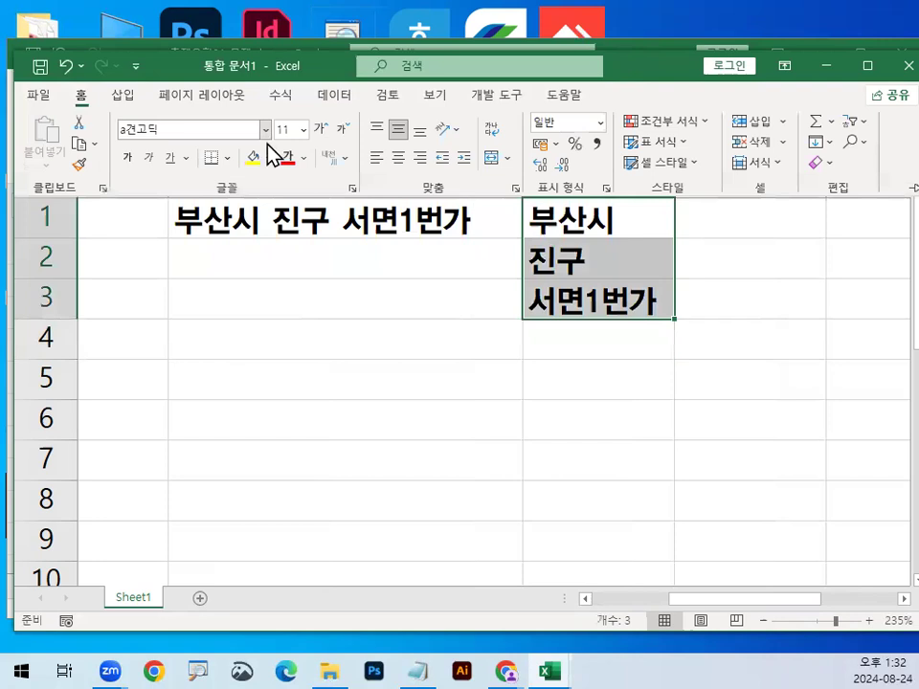
left_click(304, 159)
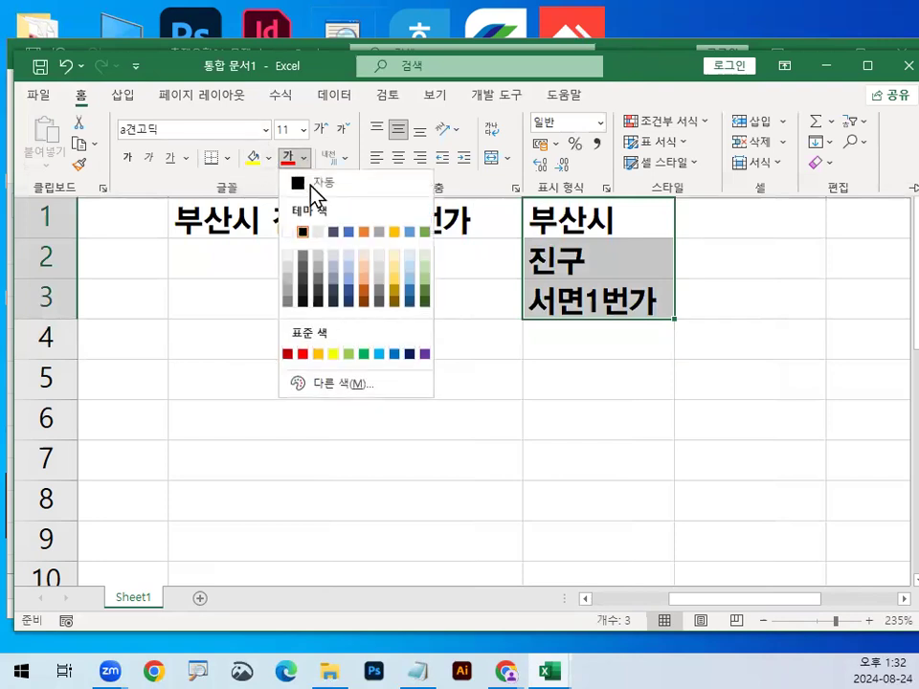
left_click(395, 354)
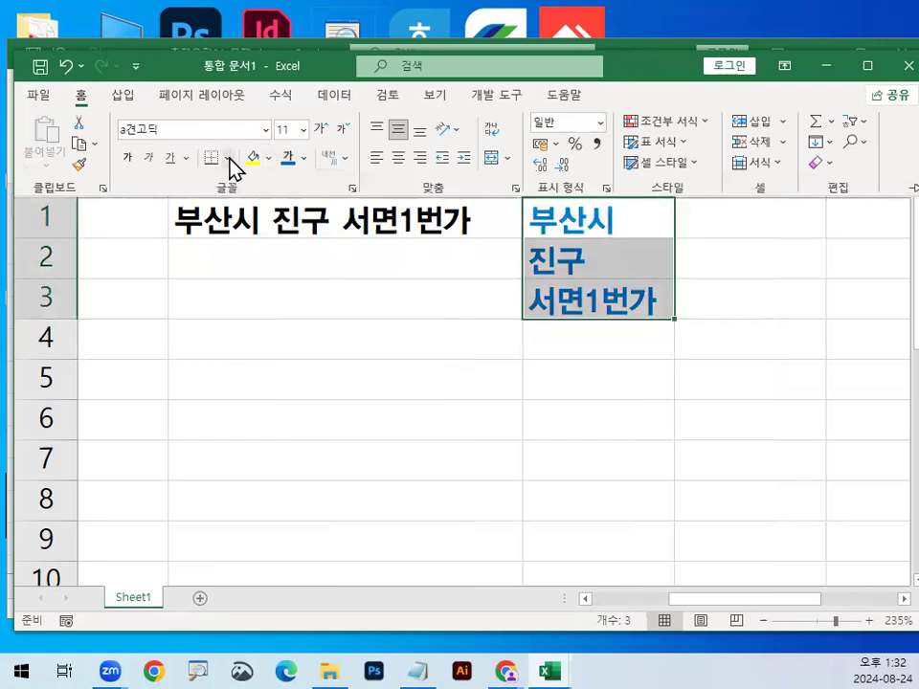
left_click(227, 159)
left_click(273, 337)
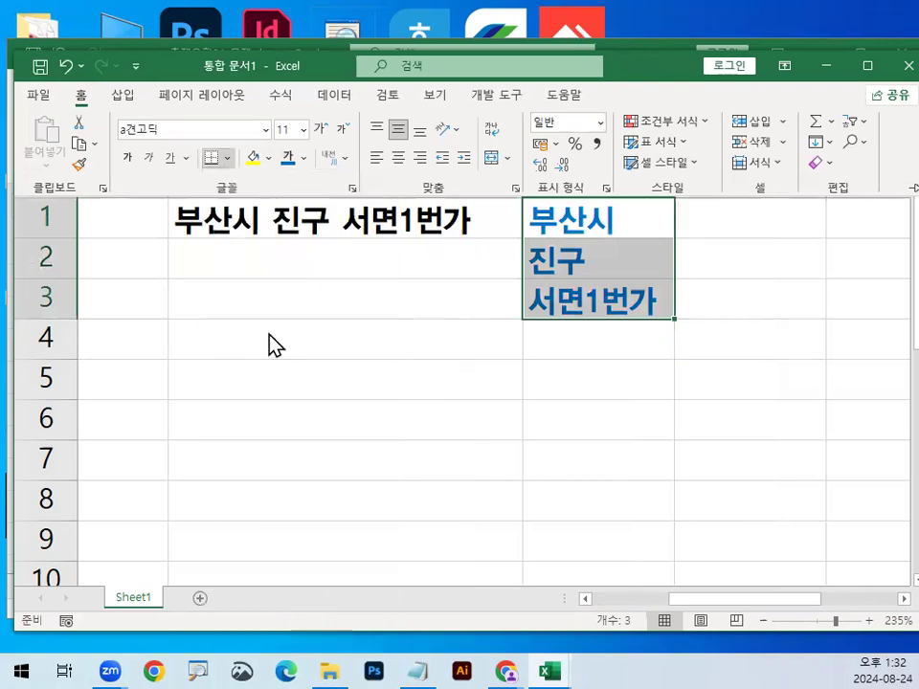
key("ctrl+F1")
Step: Examine the separate address parts in cells E1 to E3 one by one and as a range
left_click(620, 221)
left_click(698, 253)
left_click(623, 220)
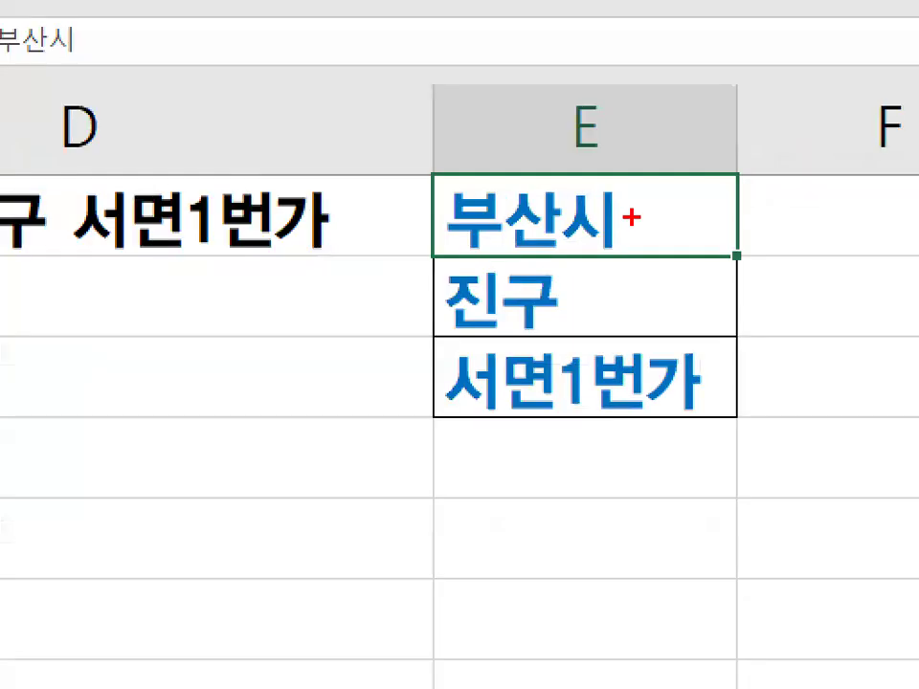
mouse_move(621, 215)
left_mouse_down()
mouse_move(516, 219)
mouse_move(619, 237)
mouse_move(602, 230)
mouse_move(502, 270)
mouse_move(593, 235)
left_mouse_up()
left_click(557, 311)
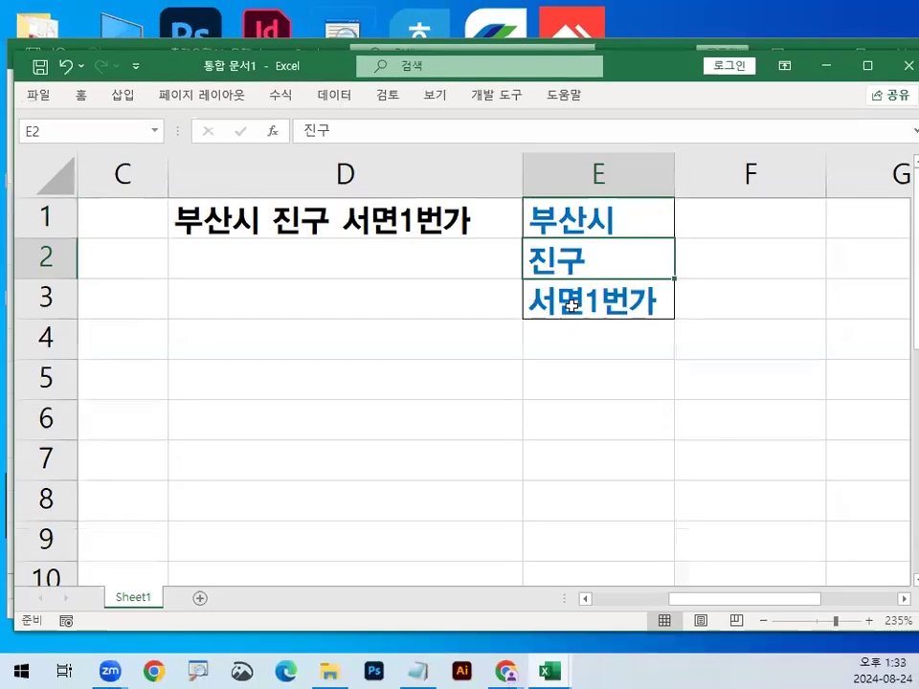
left_click(624, 356)
mouse_move(694, 299)
left_mouse_down()
mouse_move(632, 252)
mouse_move(648, 308)
left_mouse_up()
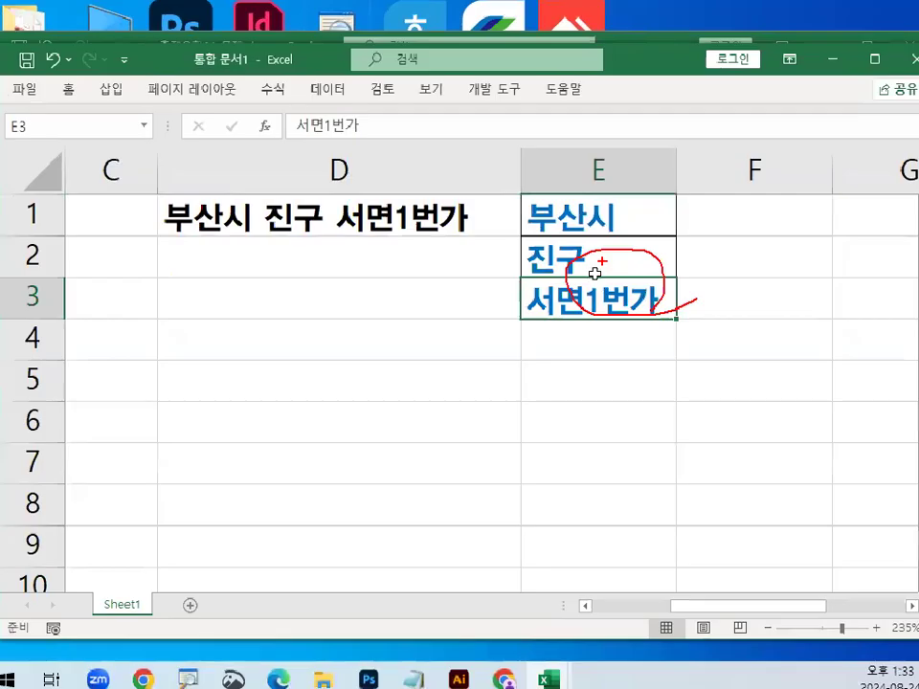
left_click(586, 219)
left_click(580, 257)
left_click(591, 300)
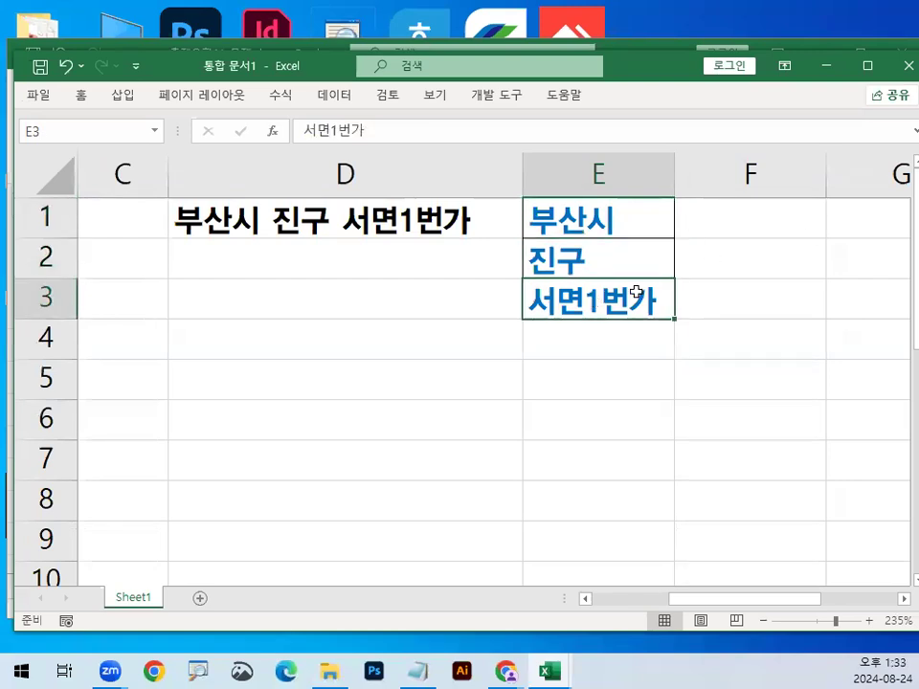
left_click_drag(579, 219, 590, 298)
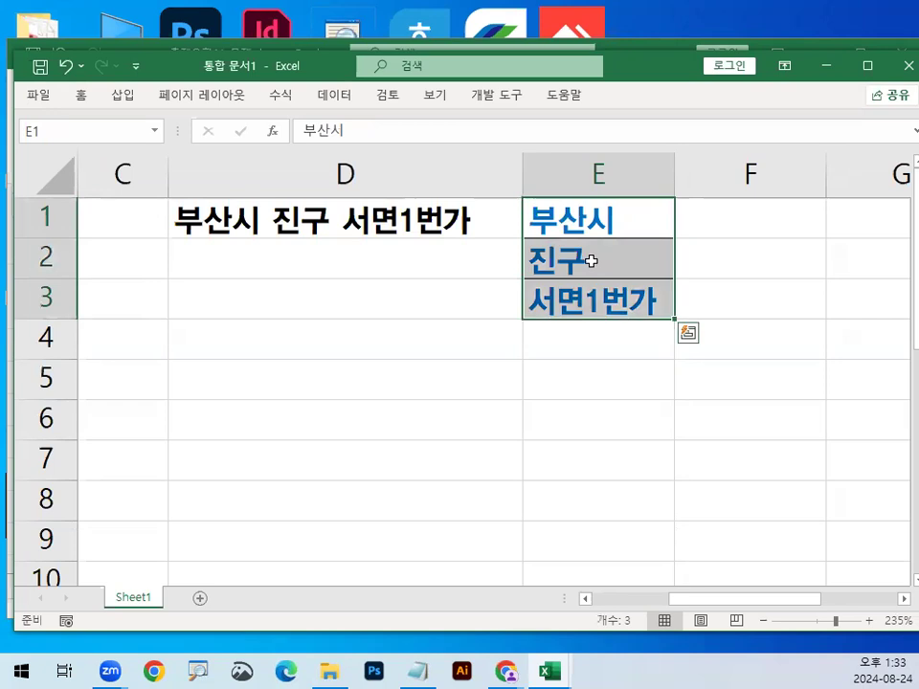
key("ctrl+2")
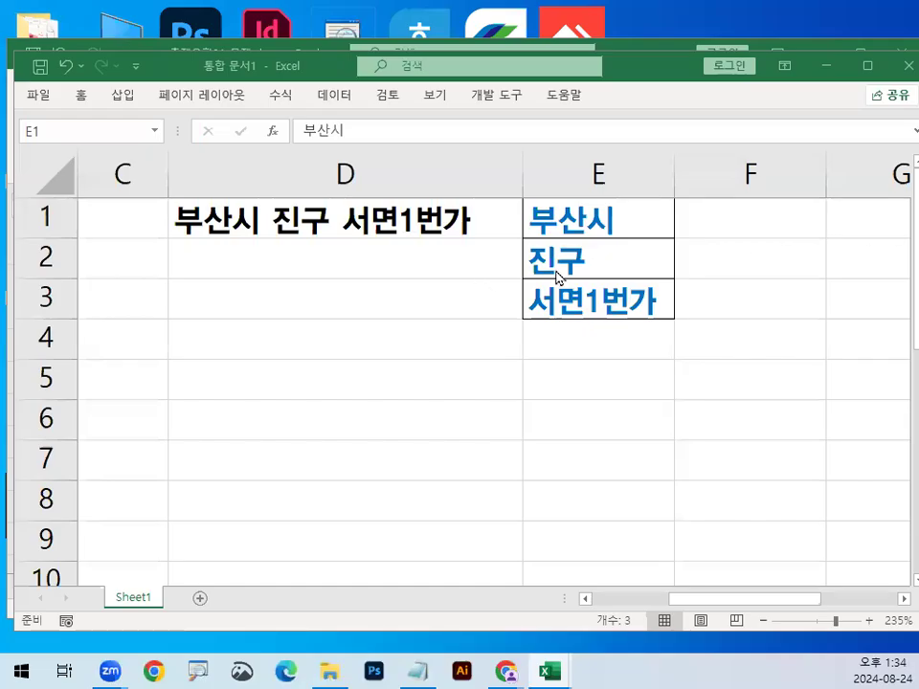
Step: Clear the contents of cells E1 to E3 and return to E1
left_click_drag(657, 215, 633, 295)
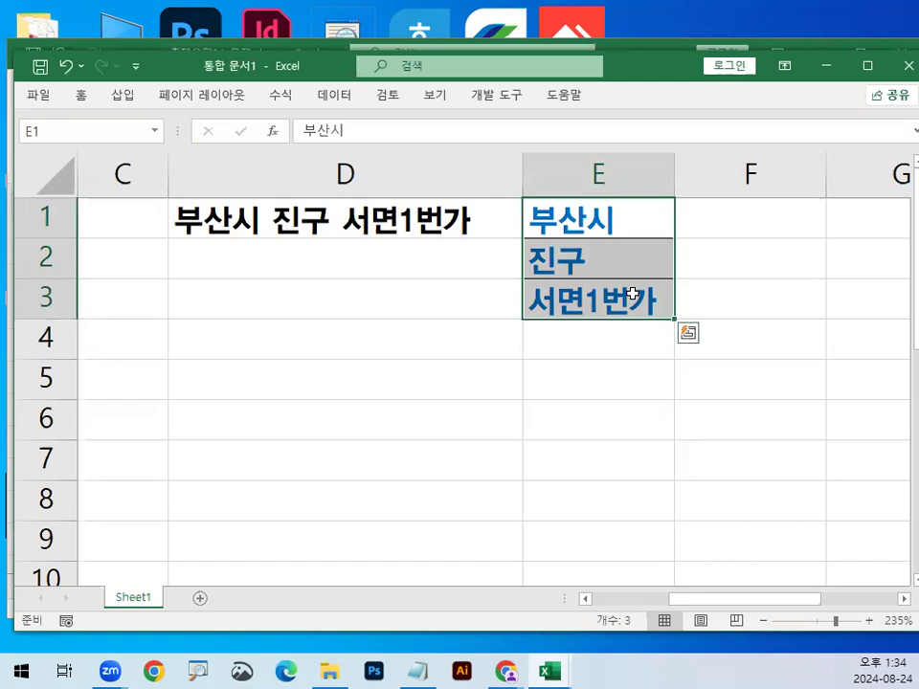
key("Delete")
key("Up")
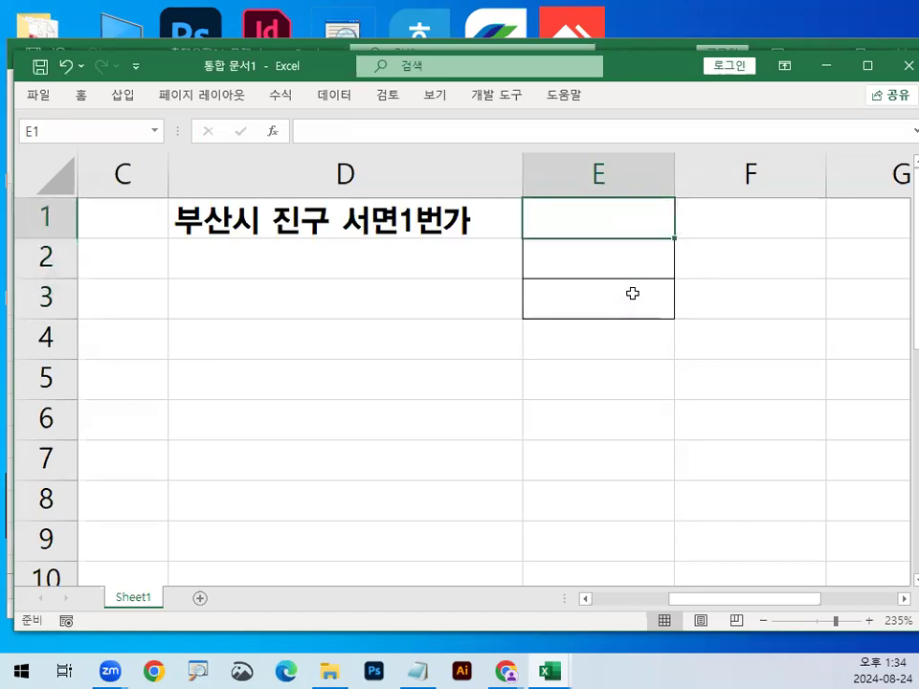
Step: Extract the first three characters of the D1 address into E1 with the formula =LEFT(D1,3)
type("=K")
key("BackSpace")
type("L")
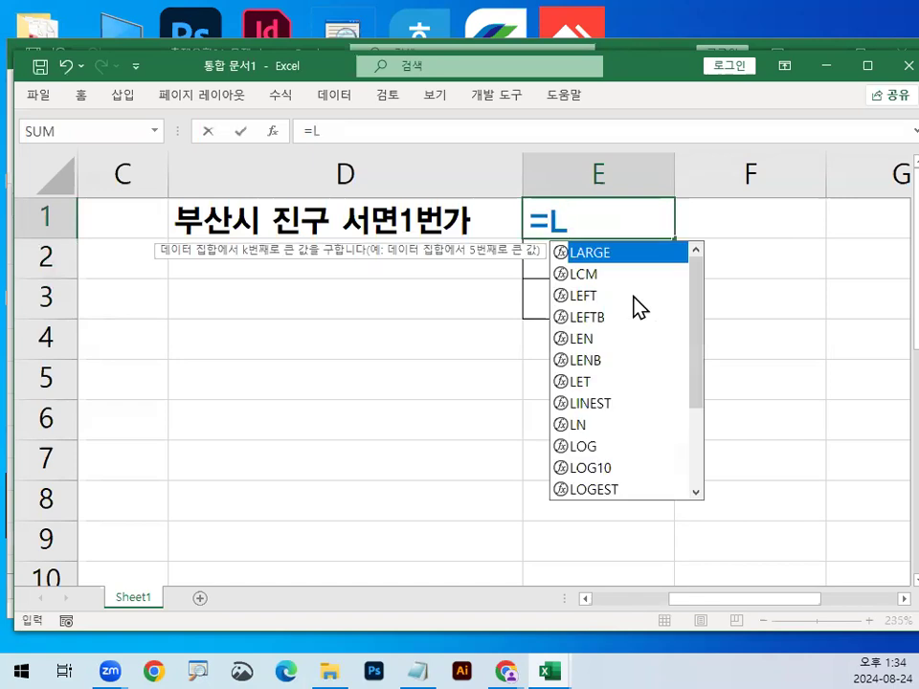
type("E")
key("Tab")
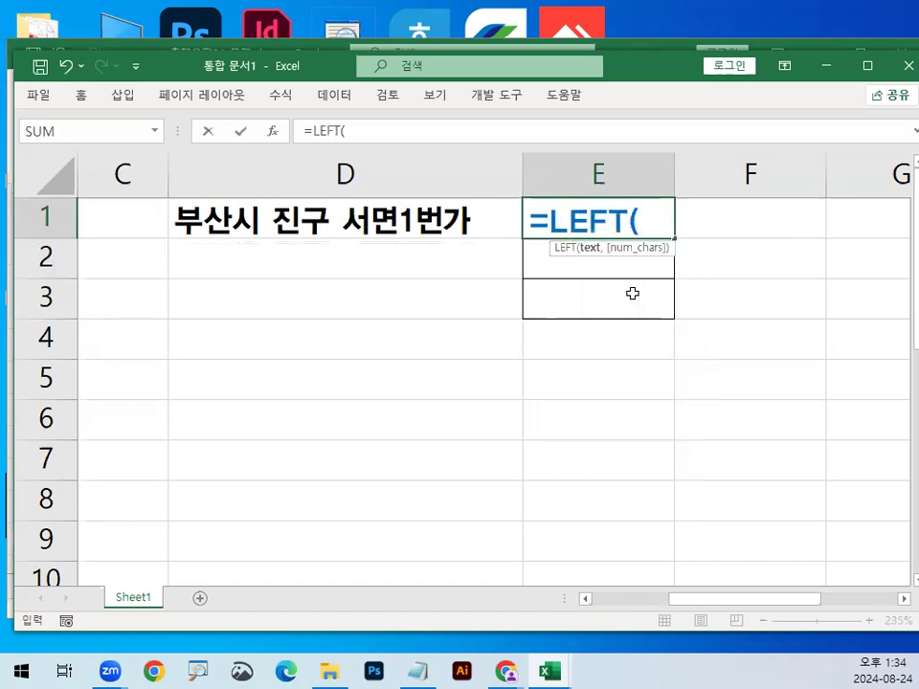
left_click(381, 220)
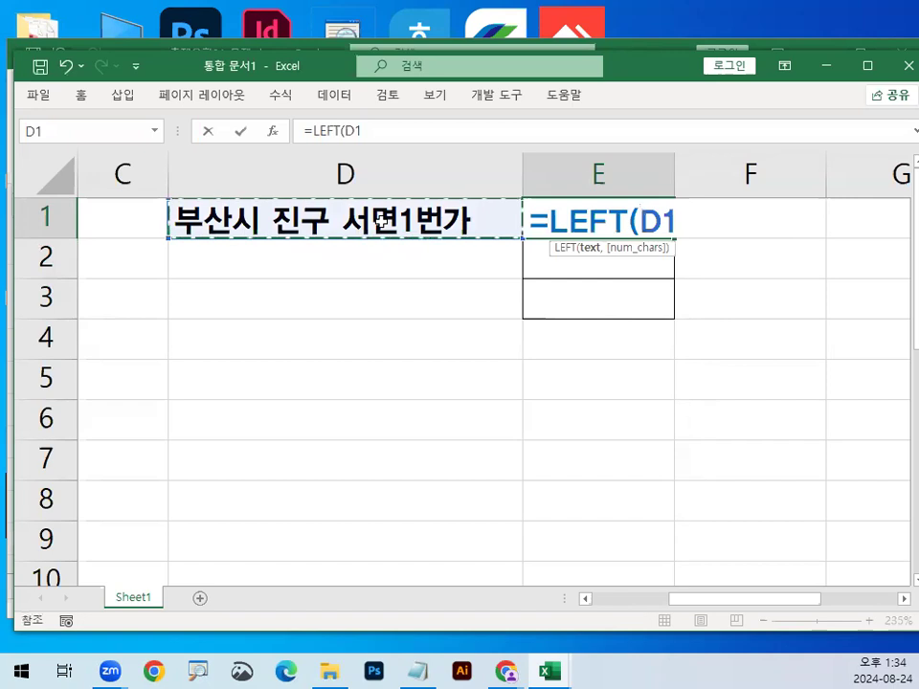
type(",3)")
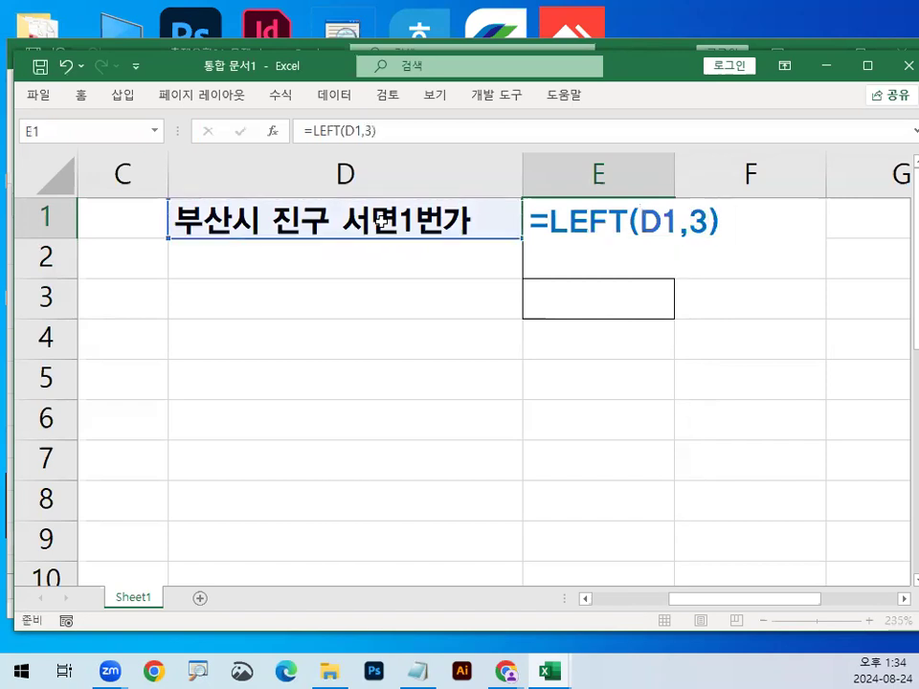
key("Return")
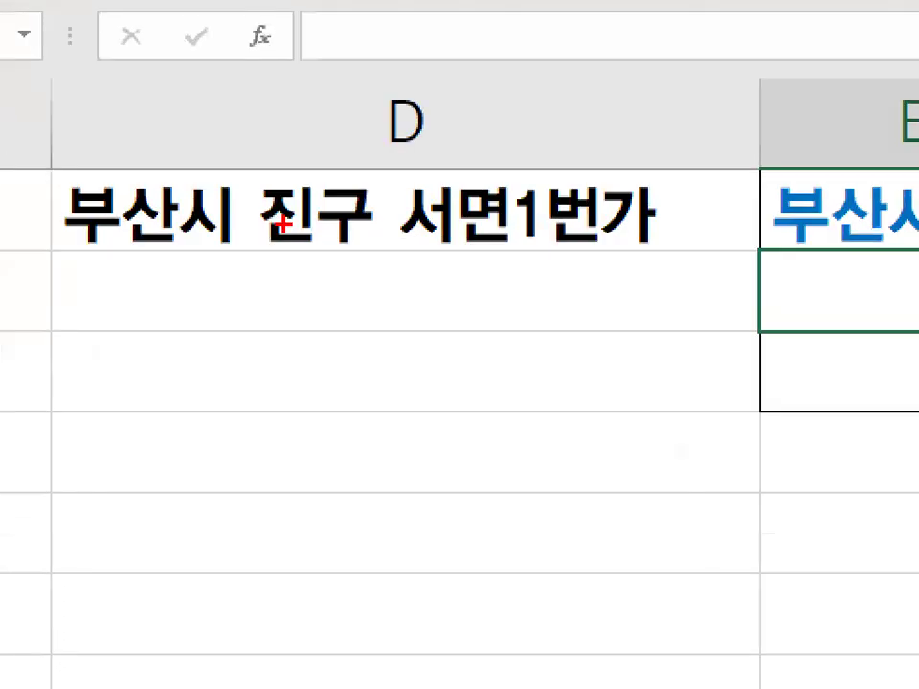
Step: Examine the starting position and length of the district name within the address in D1
mouse_move(291, 201)
left_mouse_down()
mouse_move(327, 215)
mouse_move(278, 175)
left_mouse_up()
left_click_drag(62, 253, 216, 253)
mouse_move(234, 173)
left_mouse_down()
mouse_move(234, 187)
mouse_move(285, 133)
left_mouse_up()
mouse_move(321, 249)
left_mouse_down()
mouse_move(244, 251)
mouse_move(323, 211)
left_mouse_up()
key("Escape")
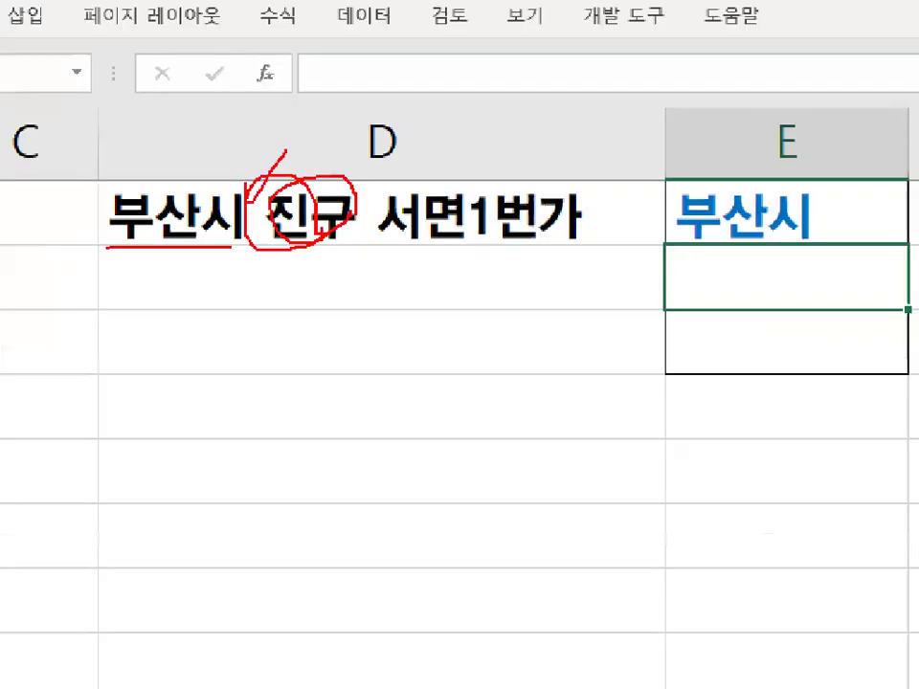
key("ctrl+1")
left_click_drag(253, 179, 335, 101)
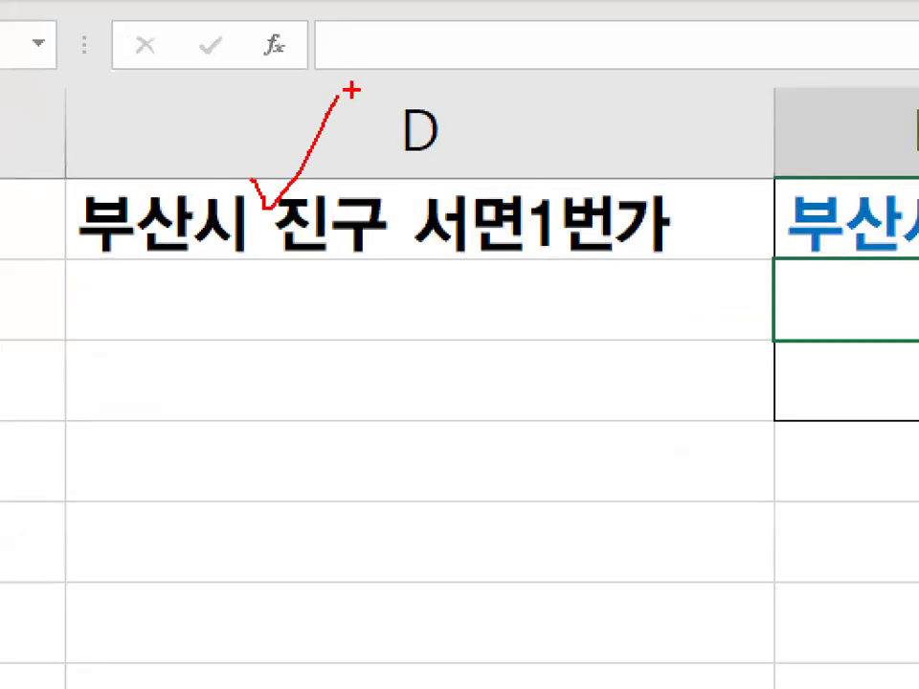
key("Escape")
key("ctrl+1")
mouse_move(297, 233)
left_mouse_down()
mouse_move(295, 204)
mouse_move(346, 260)
left_mouse_up()
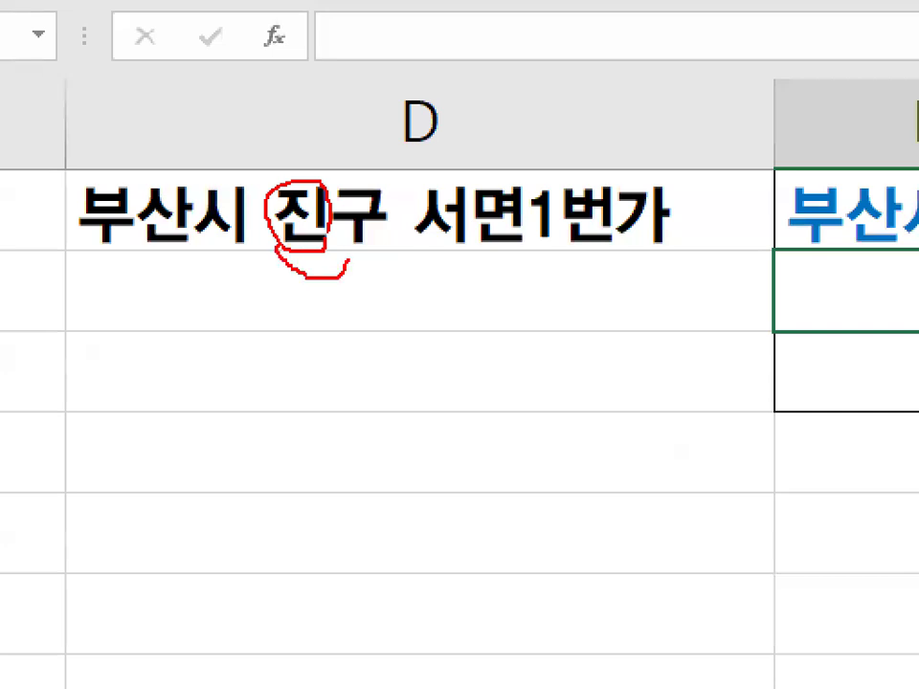
mouse_move(346, 327)
left_mouse_down()
mouse_move(333, 297)
mouse_move(427, 381)
left_mouse_up()
key("Escape")
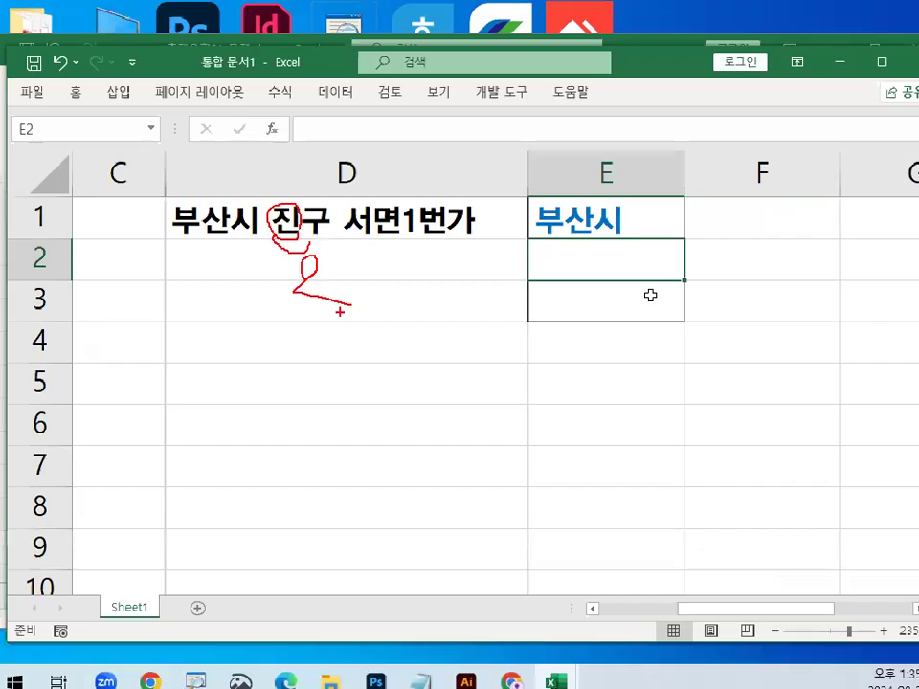
Step: Extract the two-character district name from the D1 address into E2 with the formula =MID(D1,5,2)
double_click(621, 258)
type("=ㅡ")
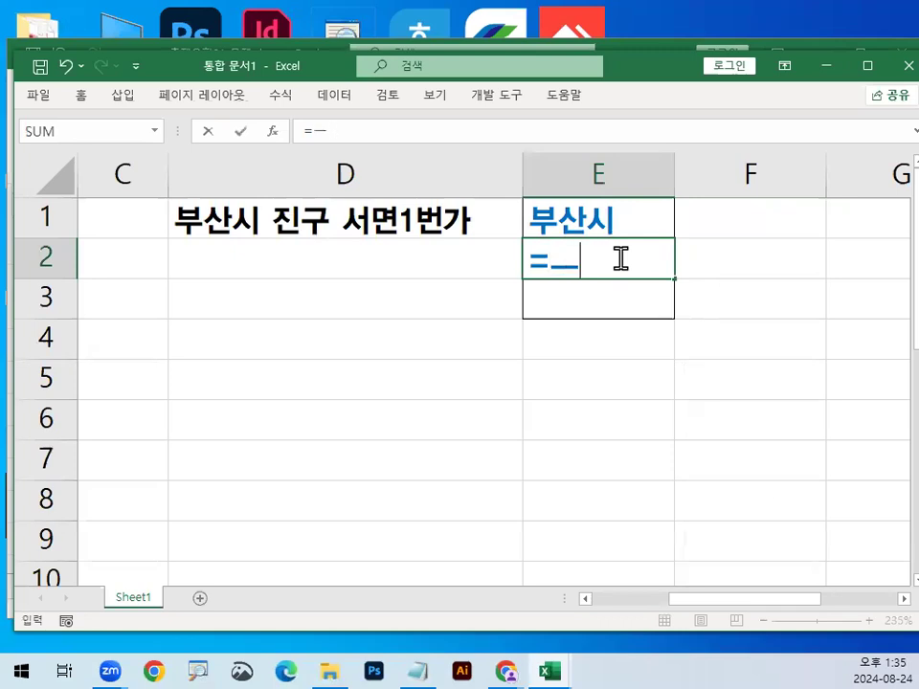
key("BackSpace")
type("MID(")
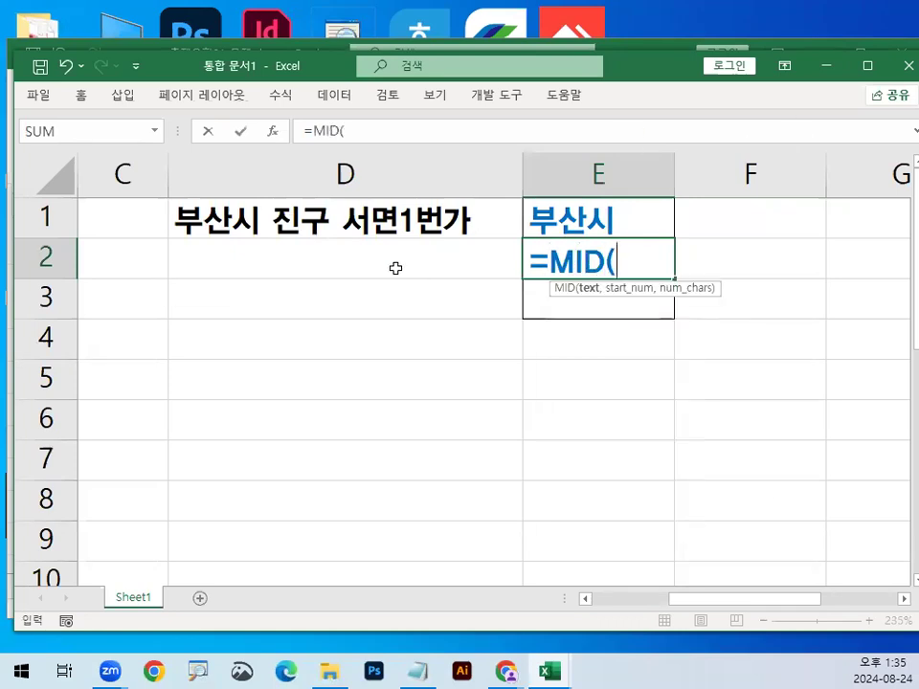
left_click(379, 216)
type(",5")
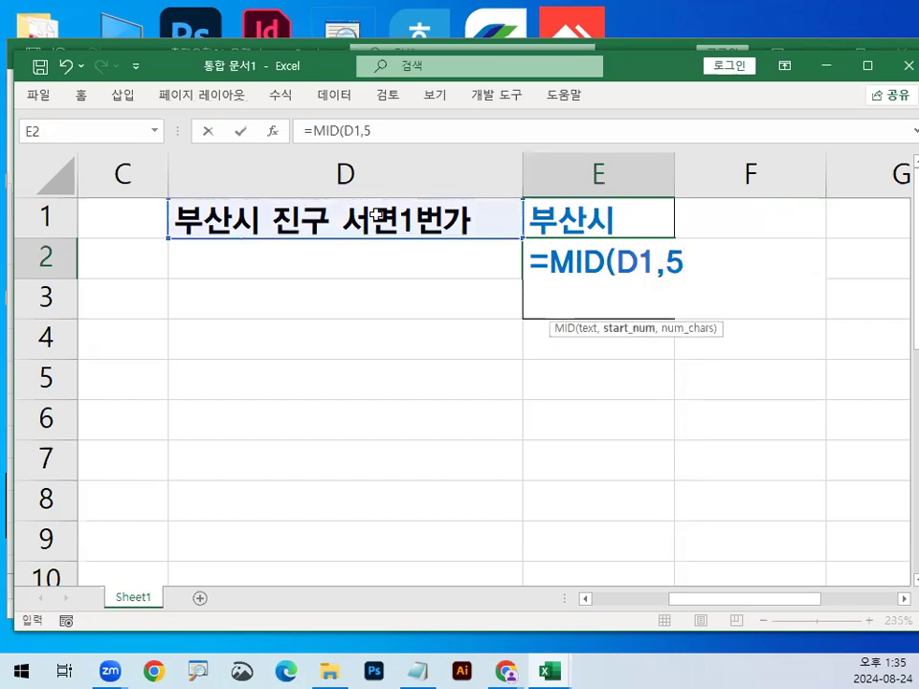
type(",2)")
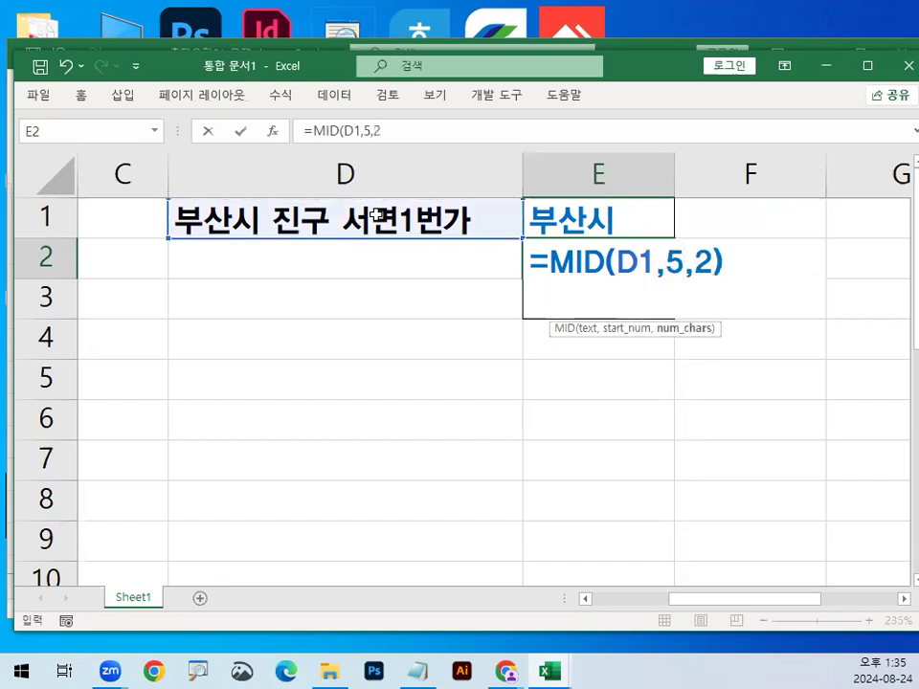
key("Return")
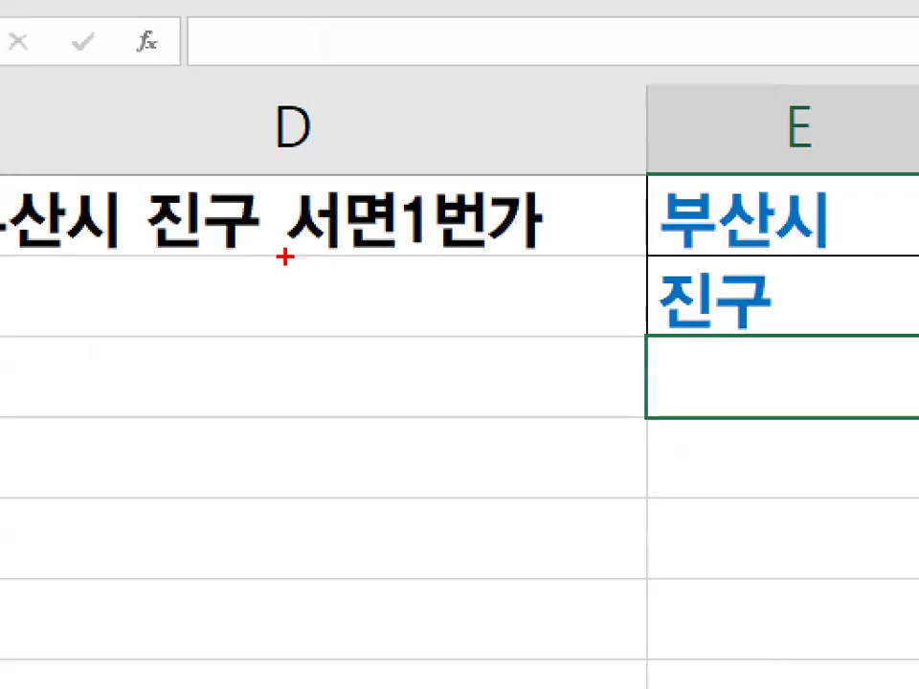
Step: Extract the last five characters of the D1 address into E3 with the formula =RIGHT(D1,5)
mouse_move(342, 238)
left_mouse_down()
mouse_move(412, 238)
mouse_move(455, 255)
left_mouse_up()
left_click_drag(323, 191, 385, 141)
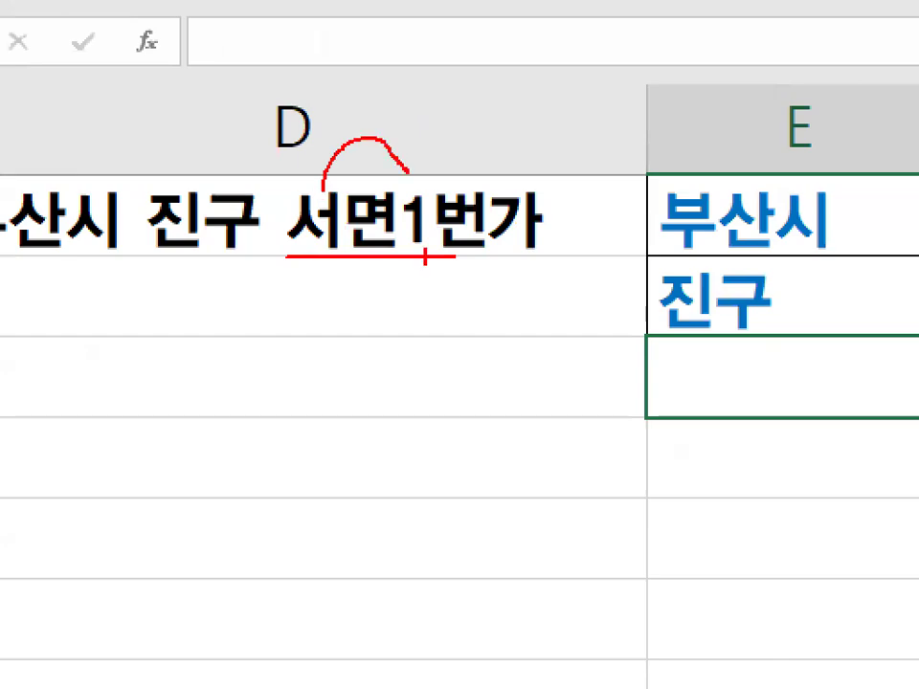
type("=")
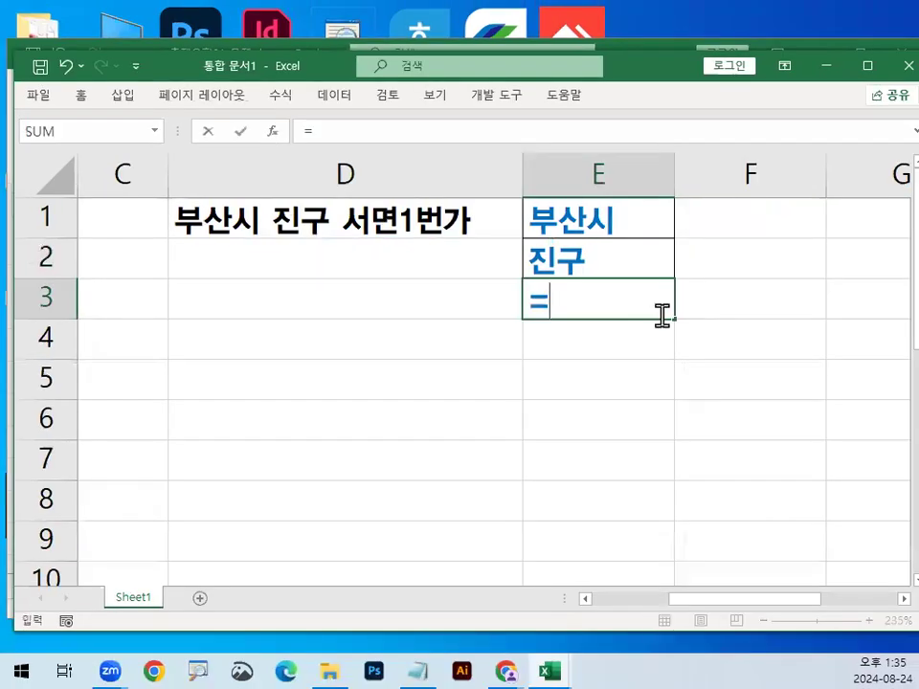
type("RI")
key("Tab")
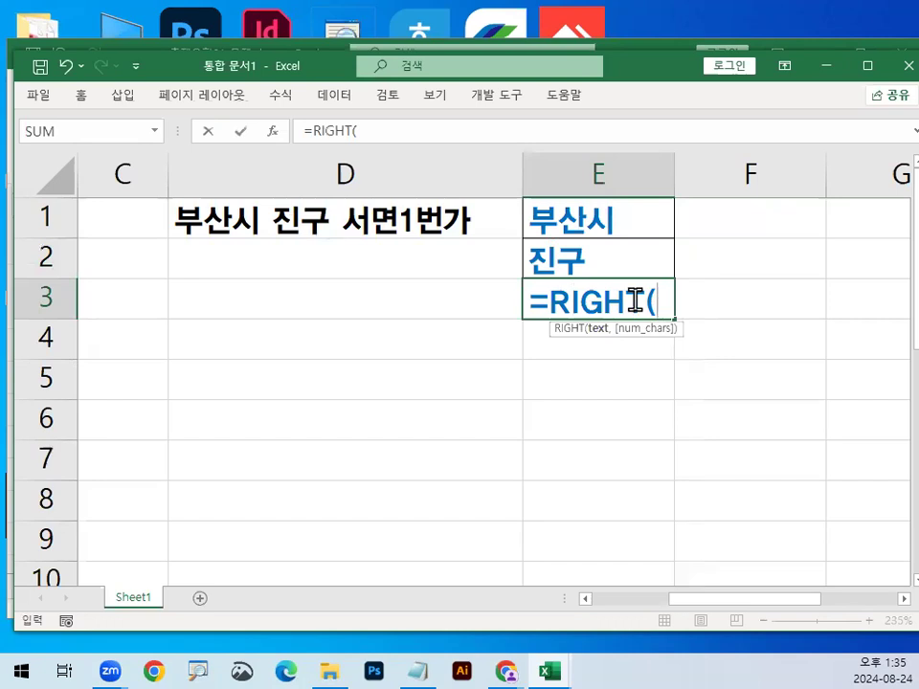
left_click(419, 214)
type(",5)")
key("Return")
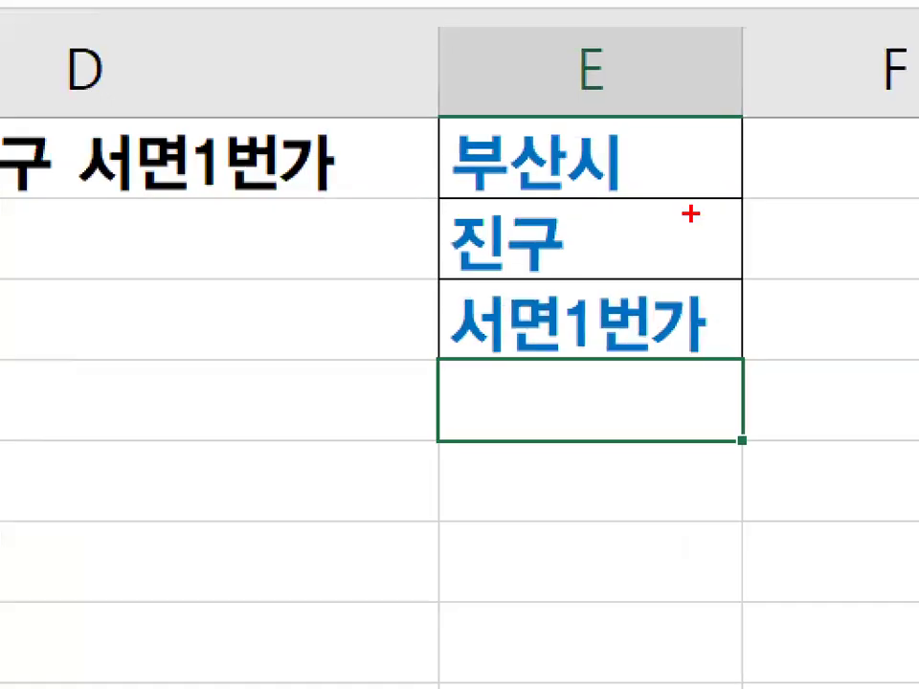
Step: Review the extracted address parts in E1 to E3 and the formula in E1
left_click_drag(679, 295, 618, 269)
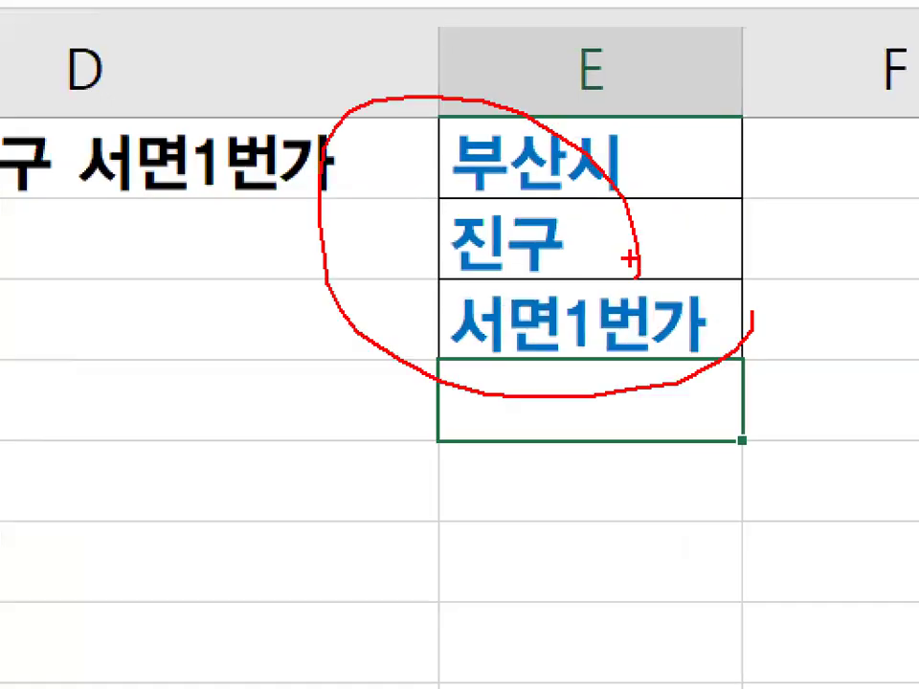
key("Escape")
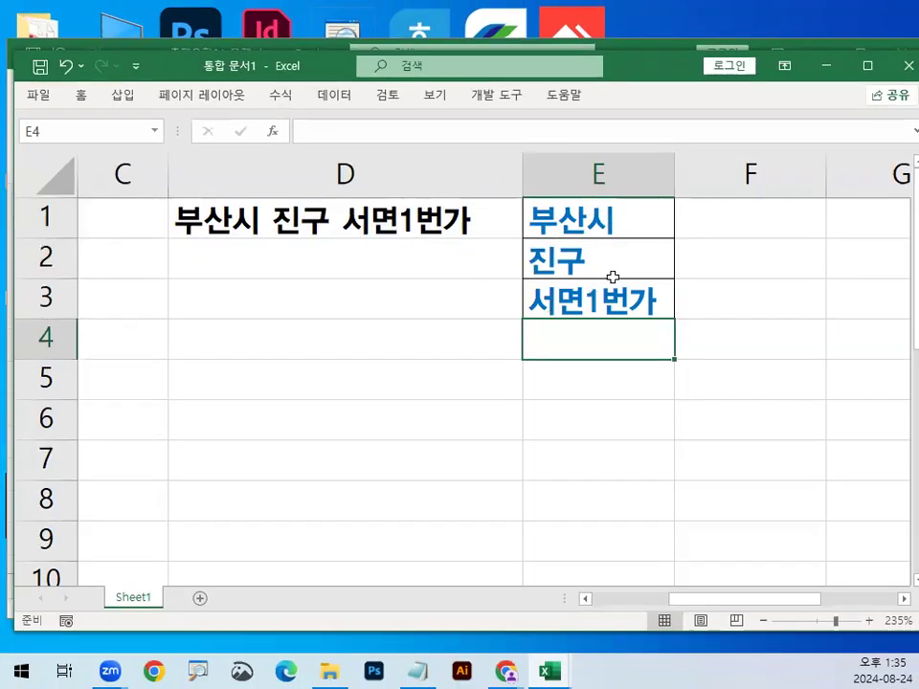
left_click_drag(607, 212, 602, 280)
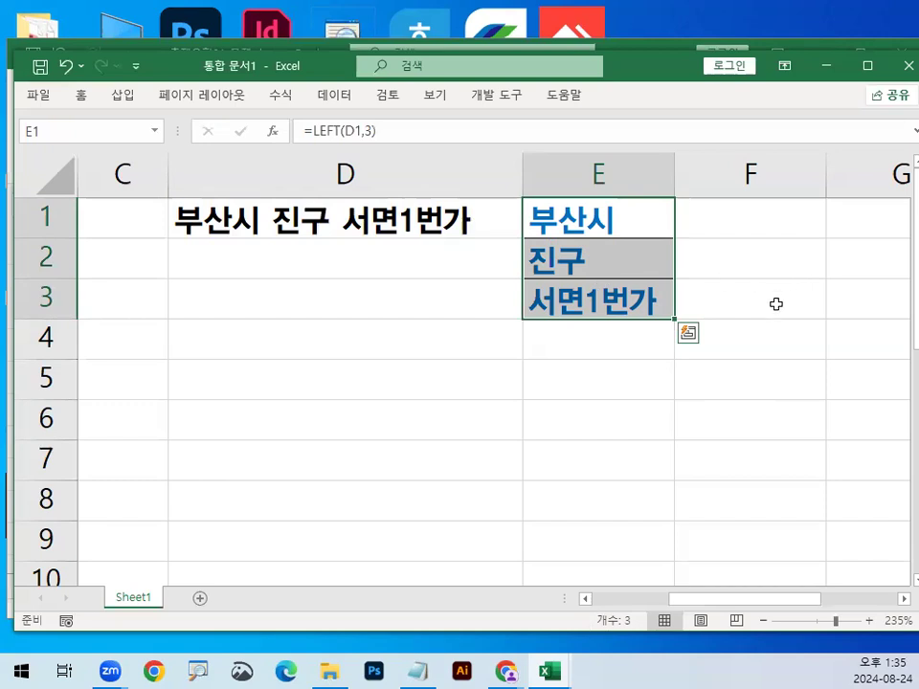
left_click(598, 232)
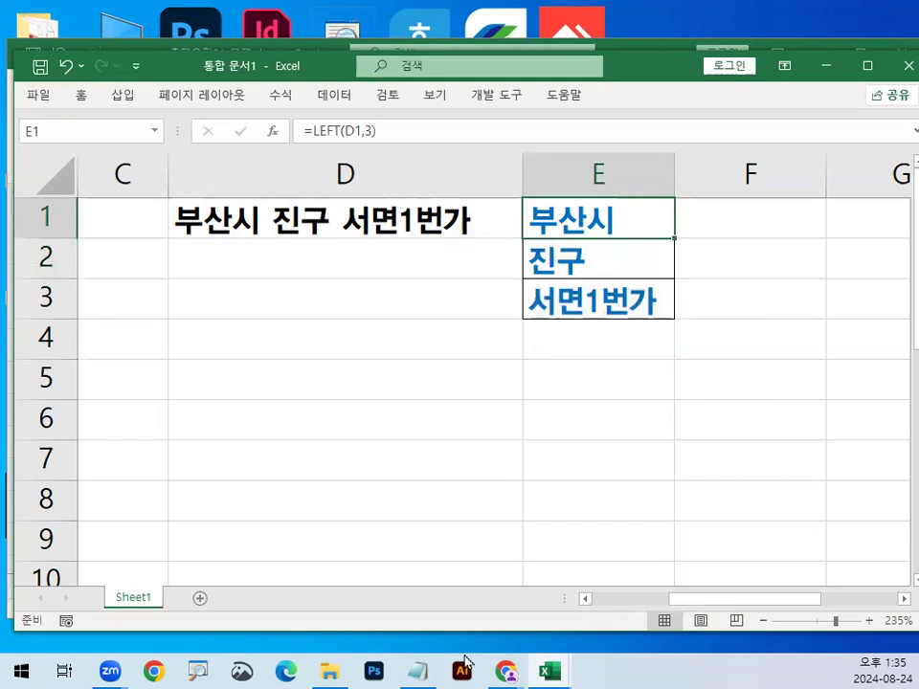
Step: Switch to the class notes in Notepad and delete the surplus blank lines above the <핵심포인트> heading
left_click(417, 671)
left_click(245, 407)
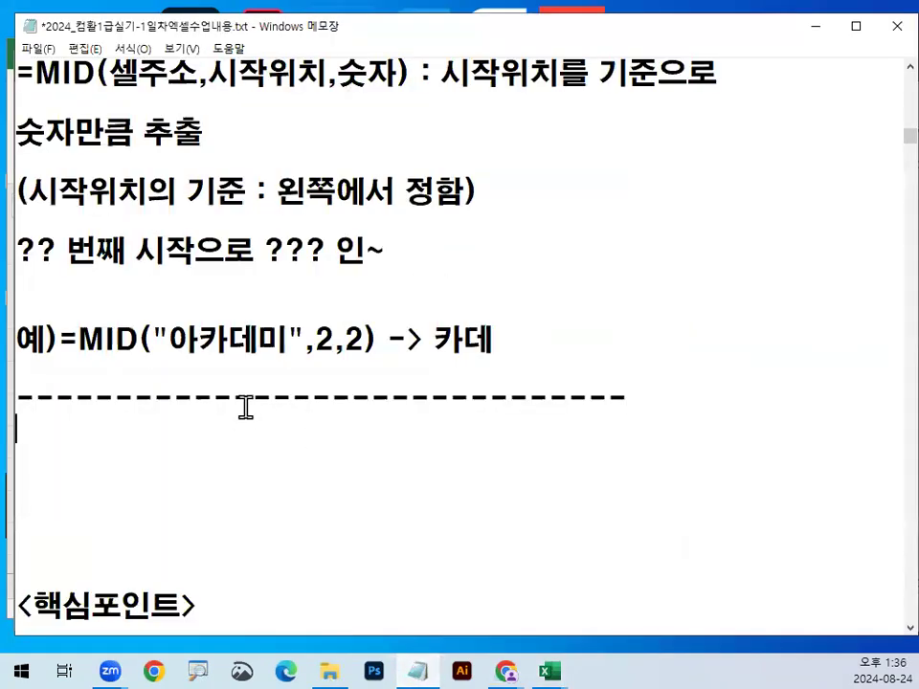
key("Delete")
key("Delete")
key("Delete")
key("Delete")
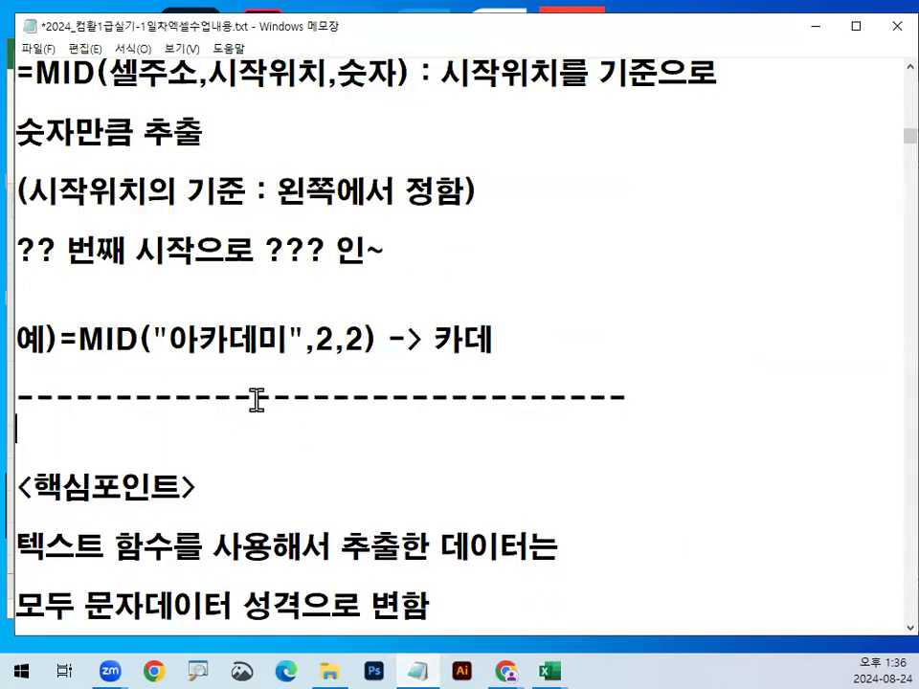
Step: Examine the <핵심포인트> note about the data type of values extracted with text functions
scroll(269, 397, "down", 2)
scroll(367, 181, "down", 1)
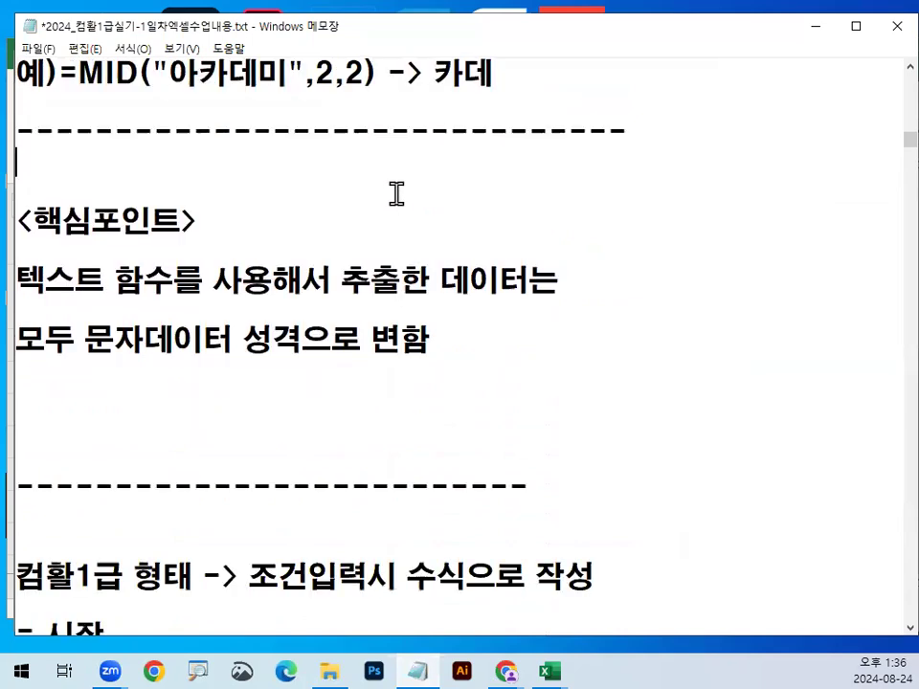
left_click_drag(36, 234, 197, 232)
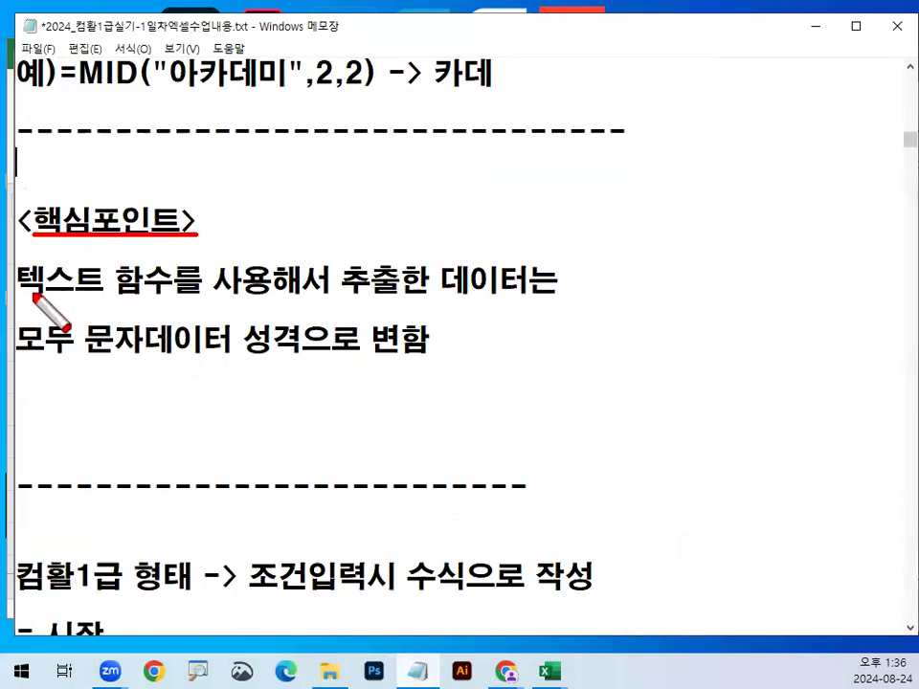
left_click_drag(16, 299, 145, 300)
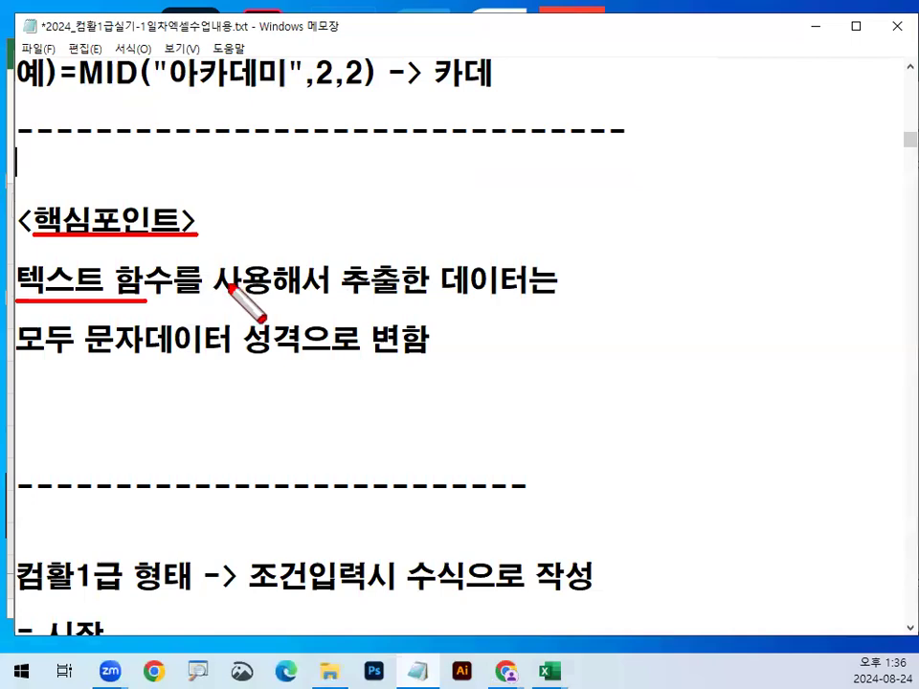
left_click_drag(331, 298, 529, 298)
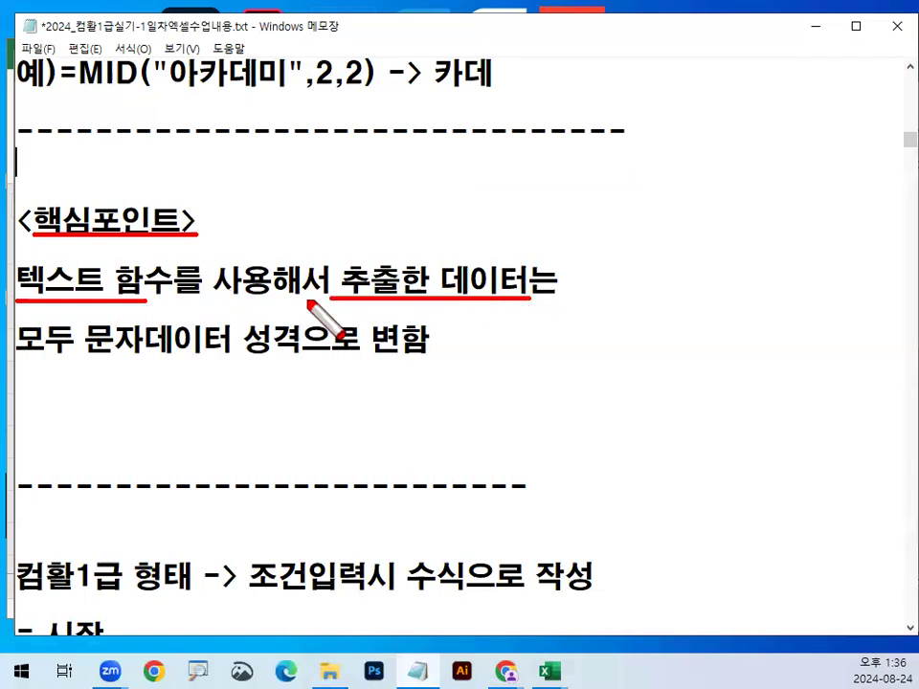
left_click_drag(75, 362, 278, 362)
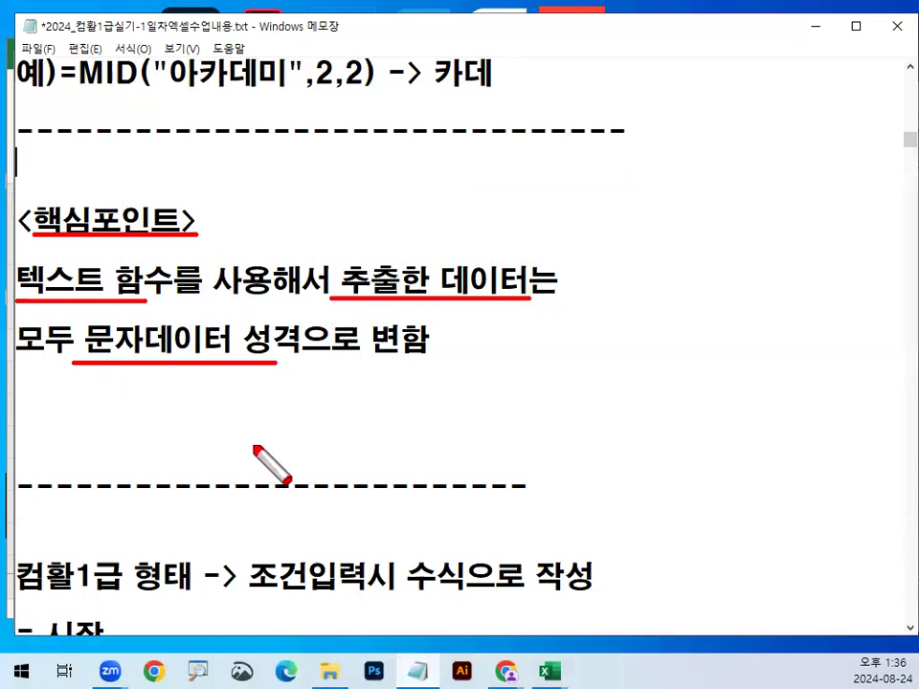
left_click_drag(220, 362, 298, 355)
key("Escape")
Step: Below the key-point note, leave a blank line and add the line "텍스트함수에 추출한 데이터로 논리적 검사할 경우에는"
left_click(481, 340)
key("Return")
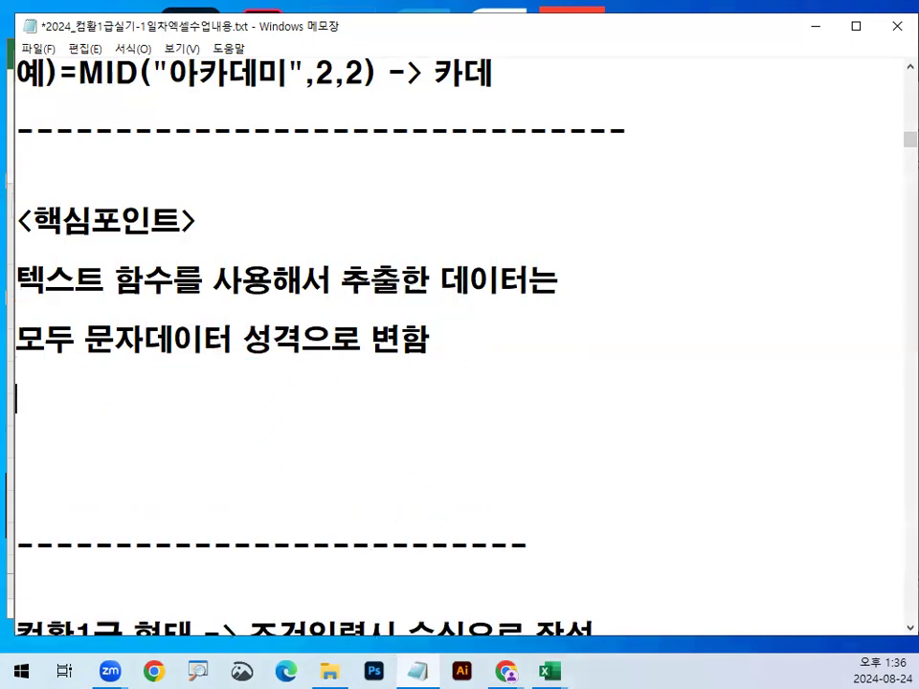
key("Return")
type("텍스트")
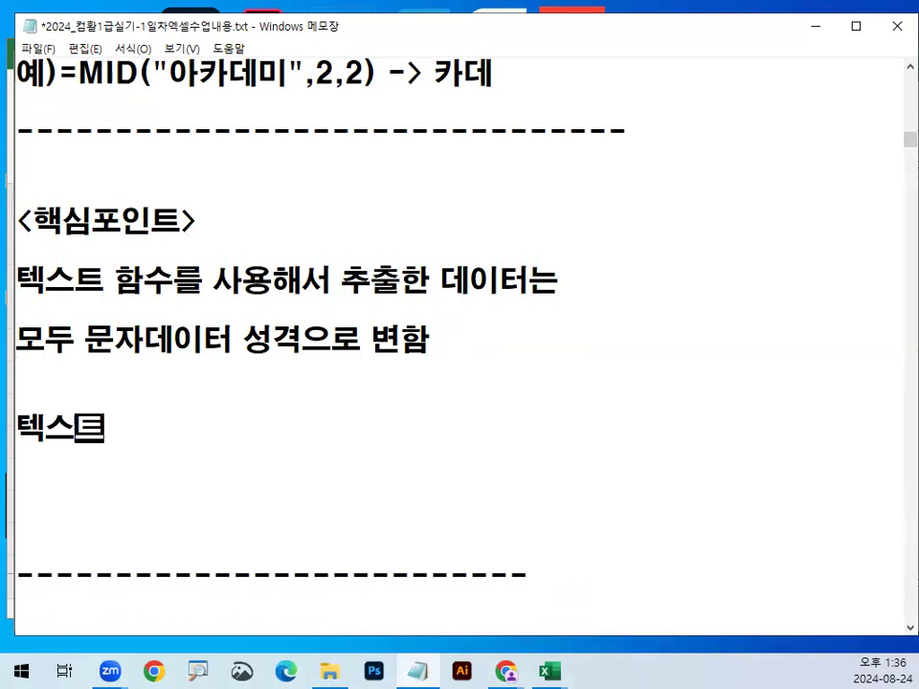
type("함수")
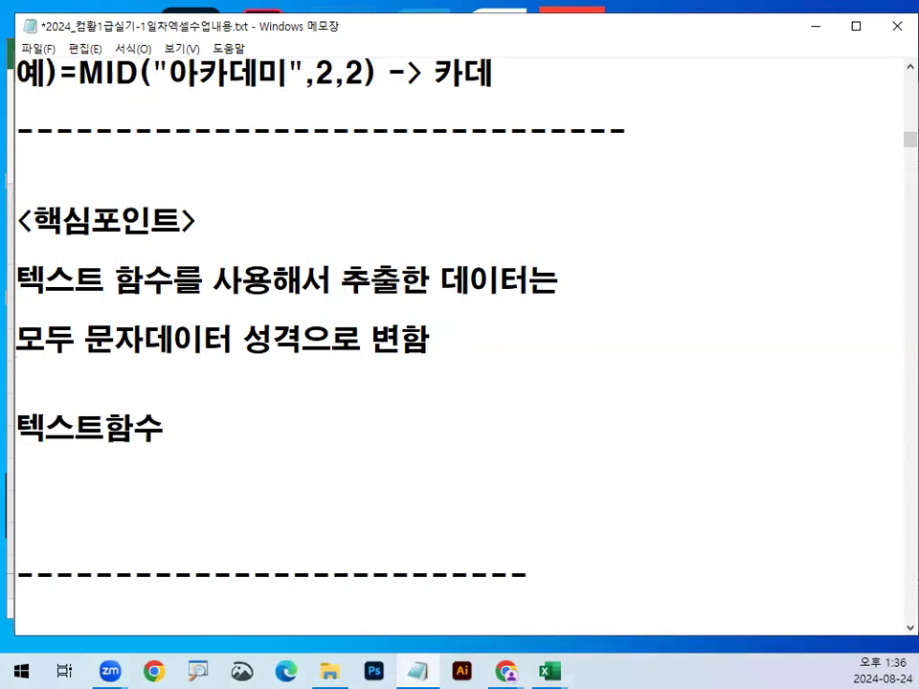
type("에 추출한 데티터를")
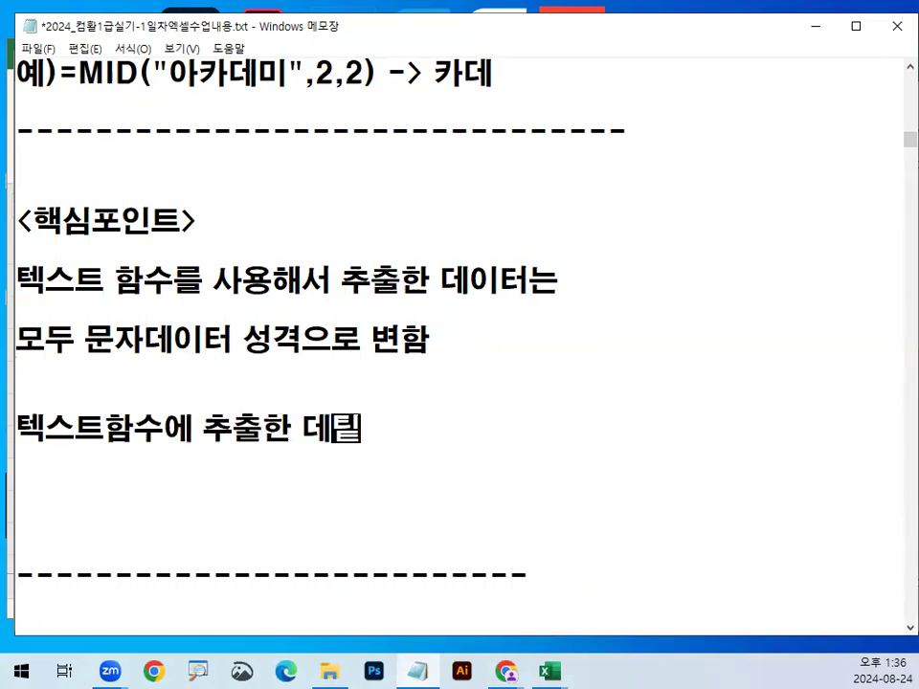
key("BackSpace")
key("BackSpace")
key("BackSpace")
type("이터로 논리적 ")
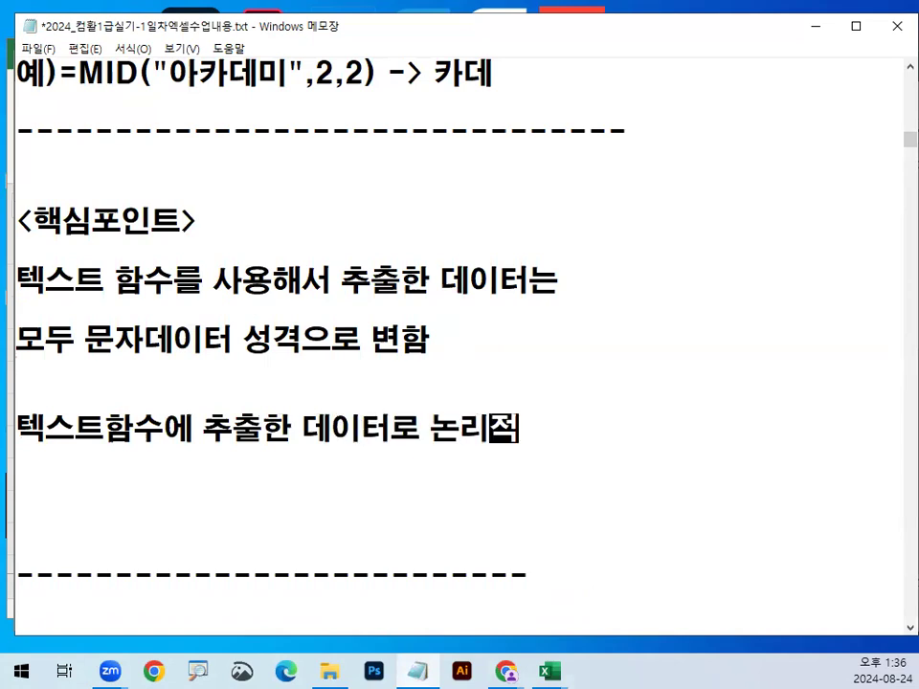
type("검사")
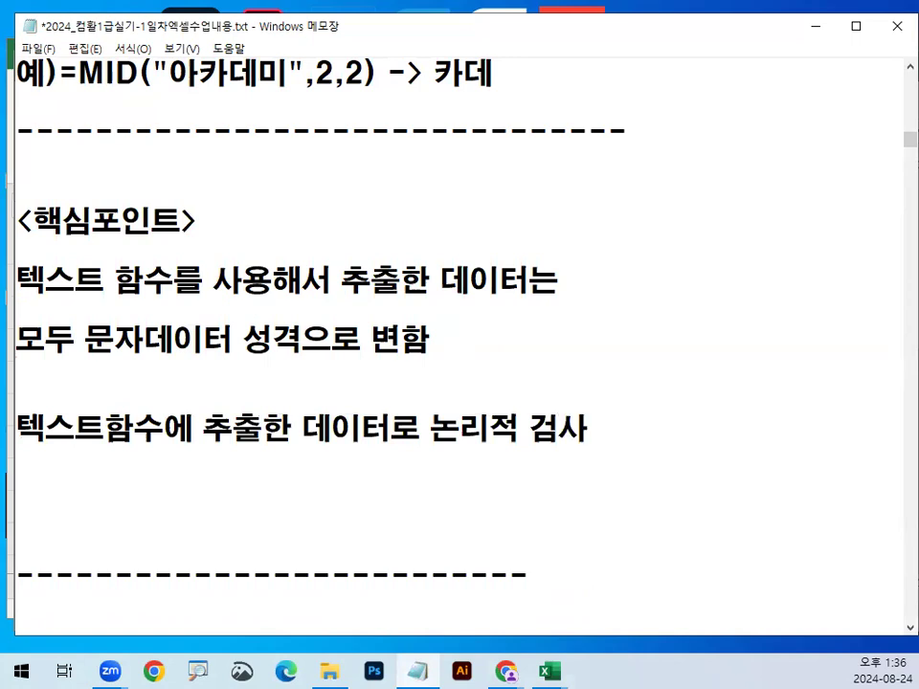
type("할 경우에는")
key("Return")
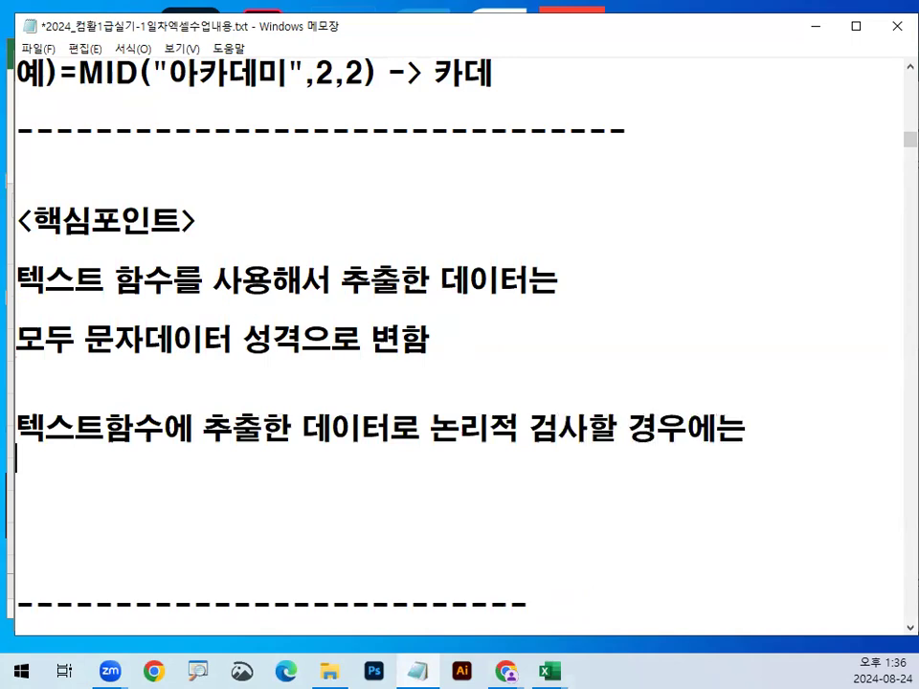
Step: Complete the new note with a second line reading "비교값은 모두 텍스트형태로 비교"
type("비교값은 ")
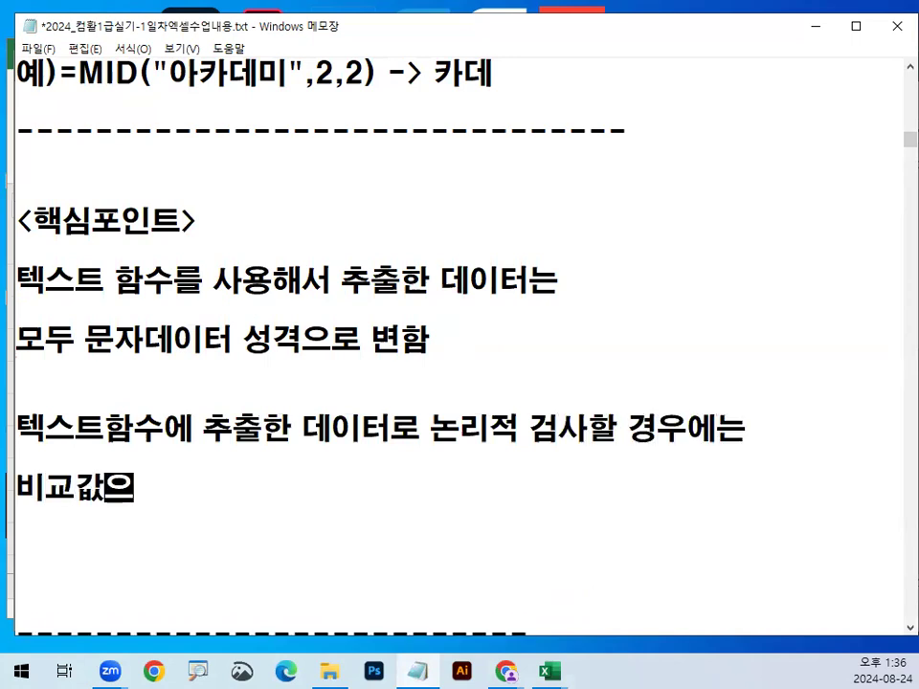
type("모두 텍")
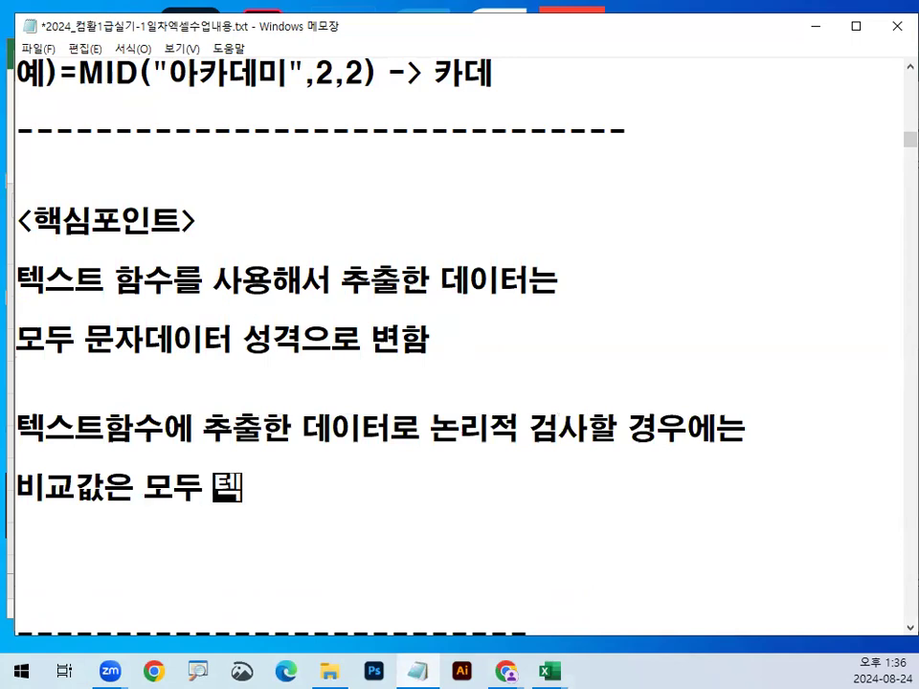
type("스트형태로 비교")
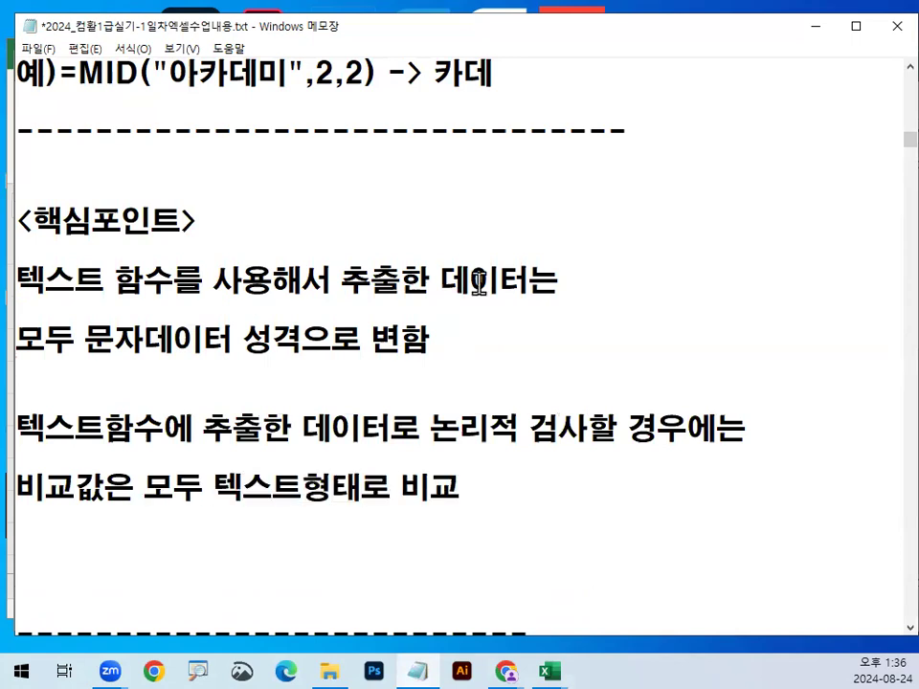
Step: Minimise the notes to return to the Excel workbook and enter 가 in the empty cell H3
left_click(810, 26)
left_click(546, 405)
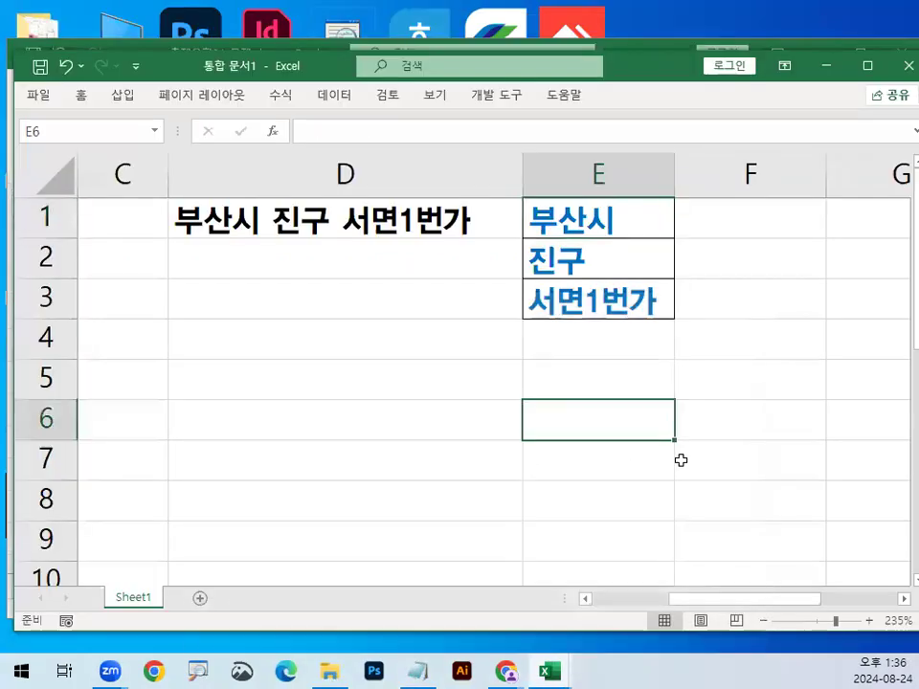
left_click(896, 600)
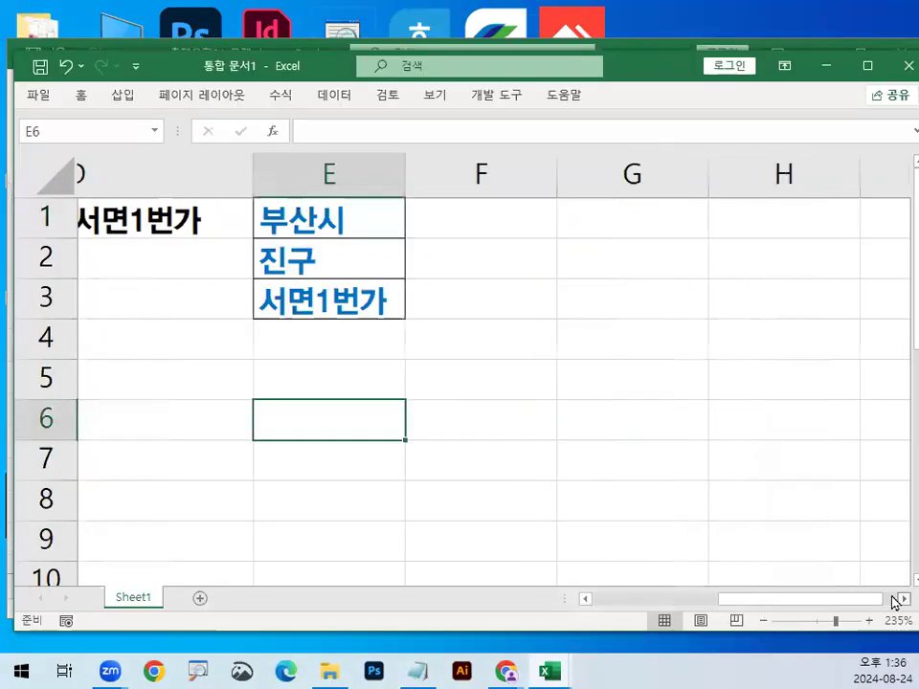
left_click(240, 283)
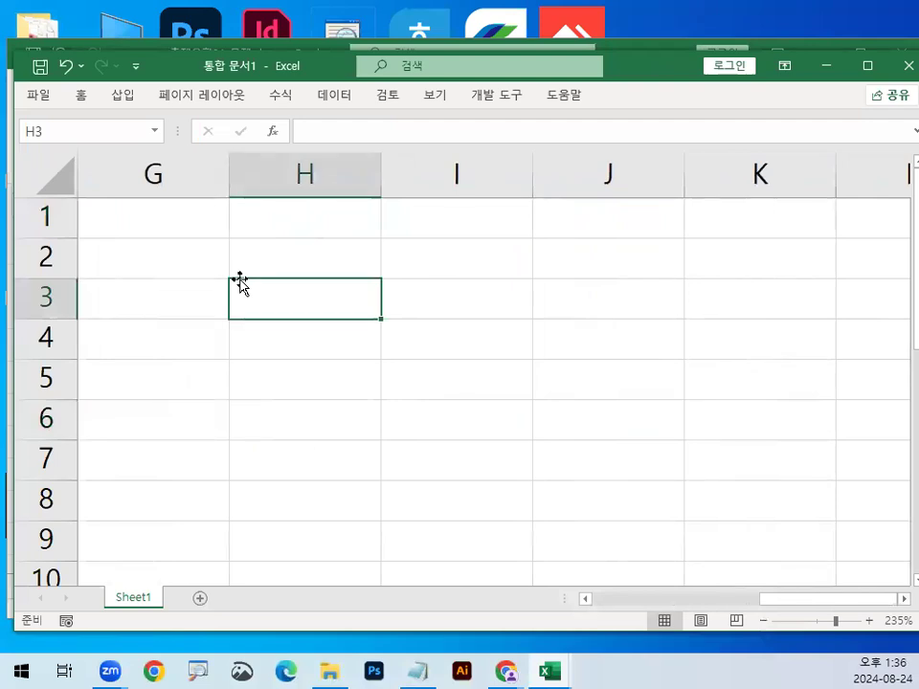
type("가")
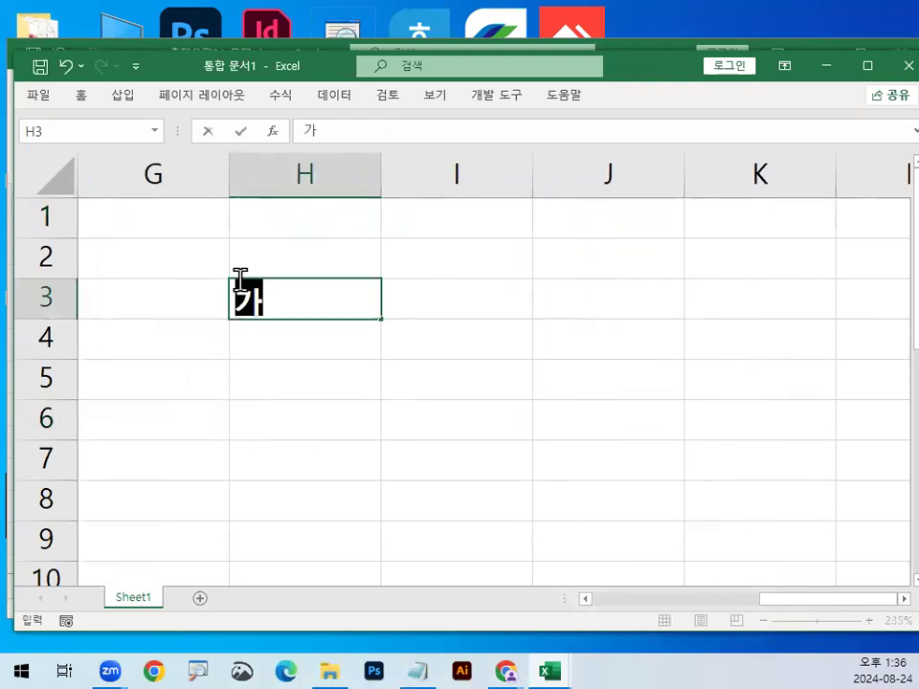
key("Return")
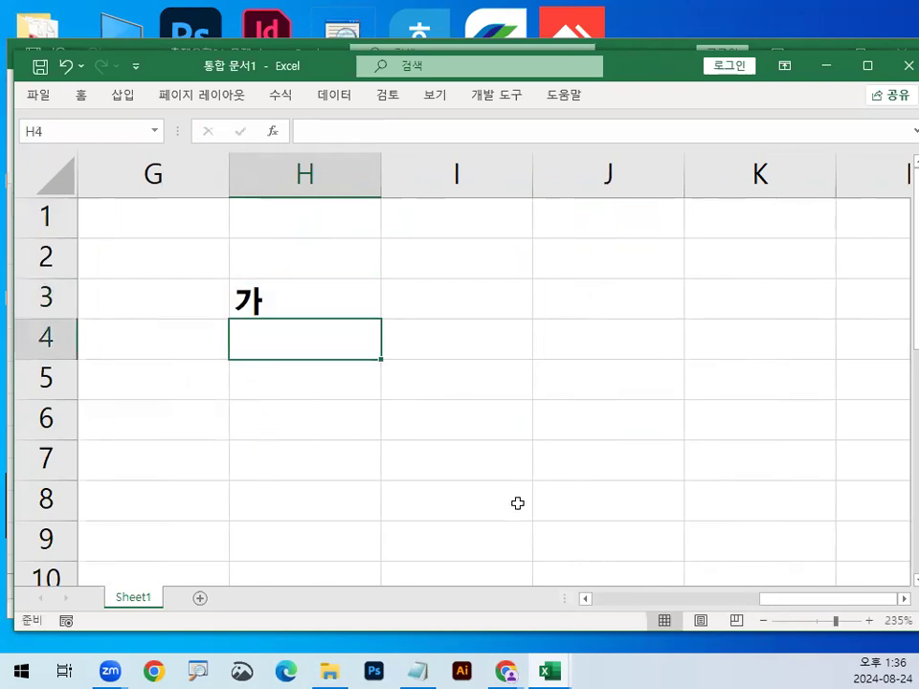
Step: Enter the number 12345 in cell H4 and widen column H slightly
type("12345")
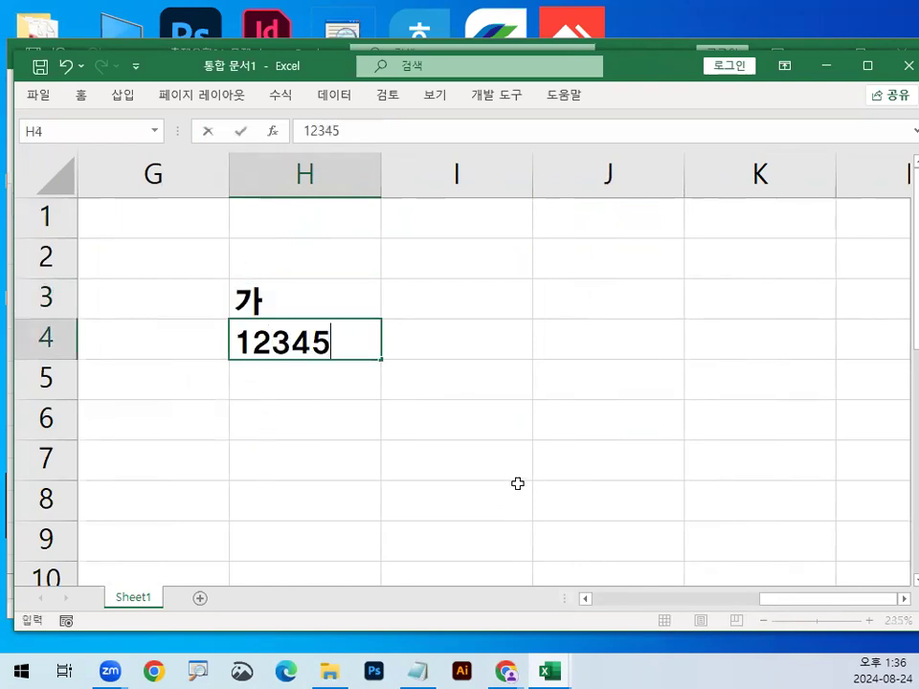
key("Return")
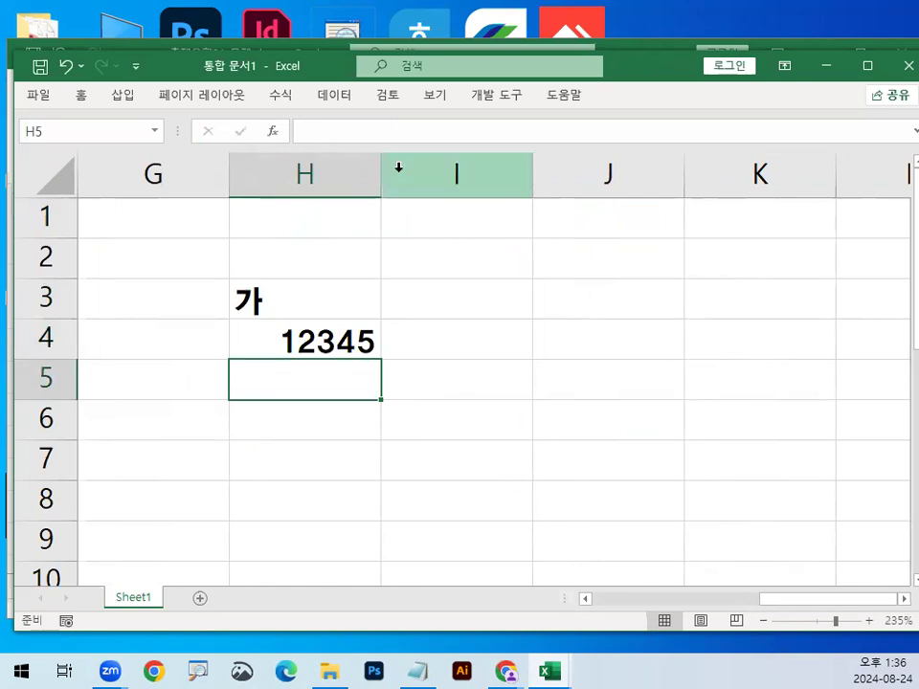
left_click_drag(382, 171, 421, 170)
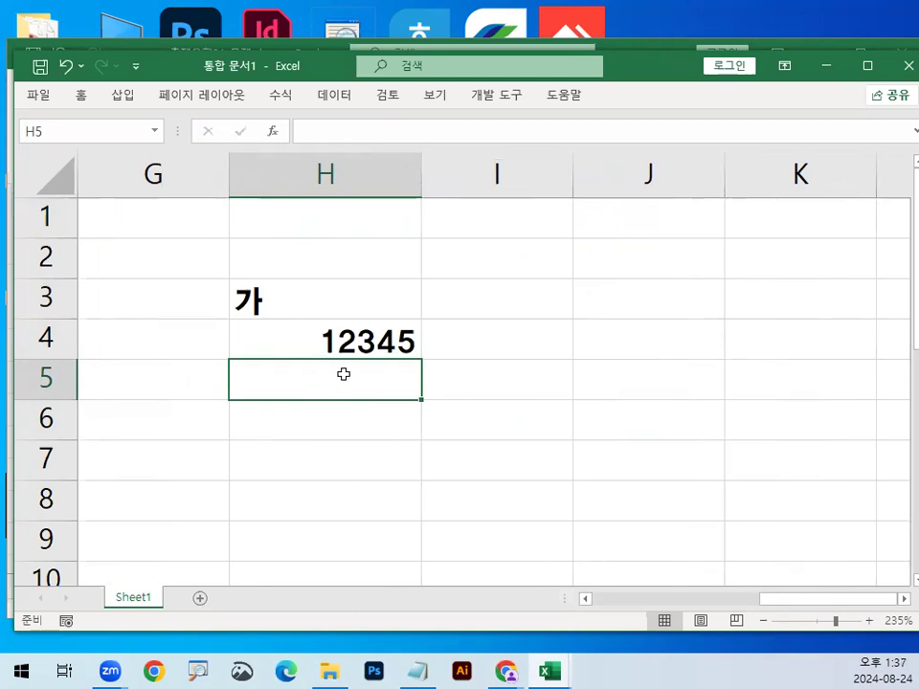
Step: Enter the date 24-1-1 in H5 and widen column H until the full date fits with room to spare
type("24")
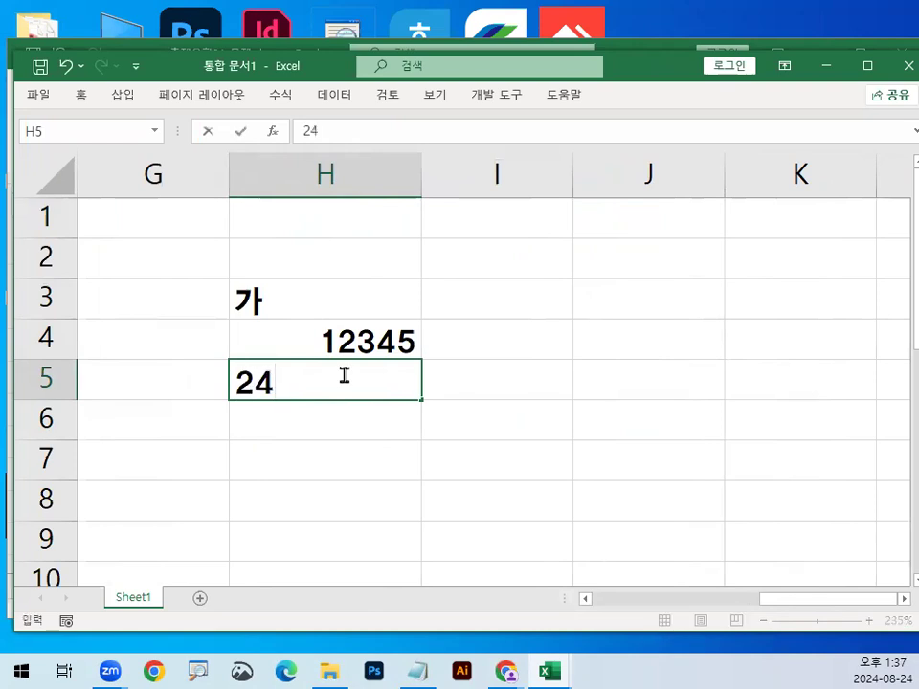
type("-1-1")
key("Return")
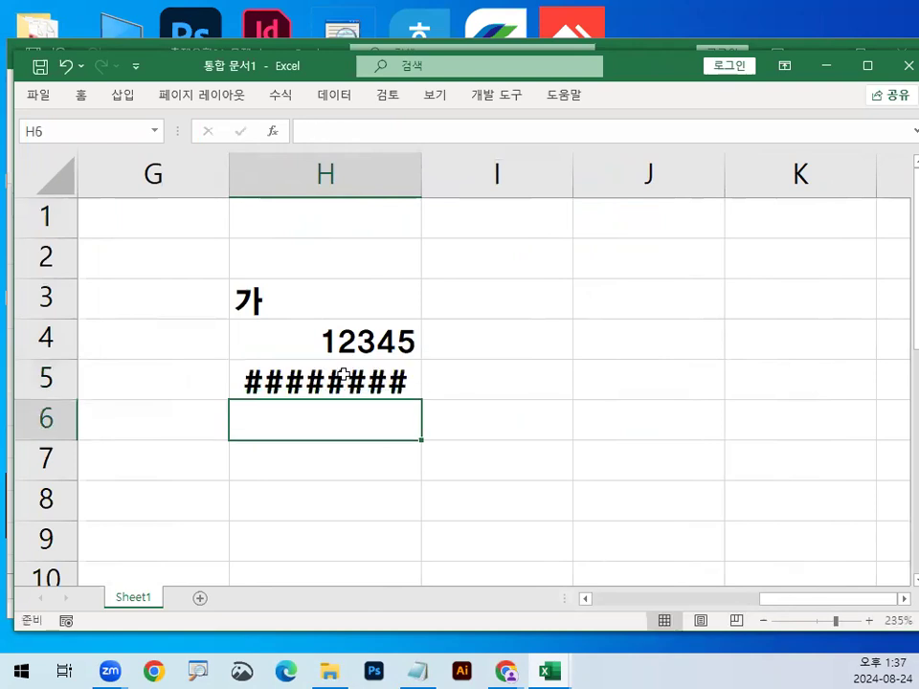
double_click(422, 173)
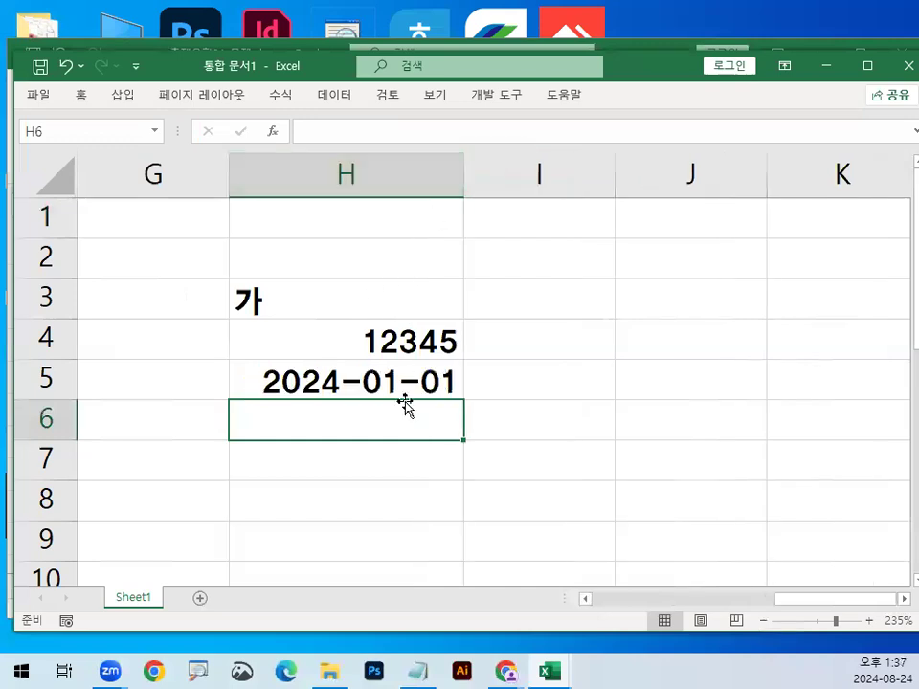
key("Up")
left_click_drag(465, 173, 553, 277)
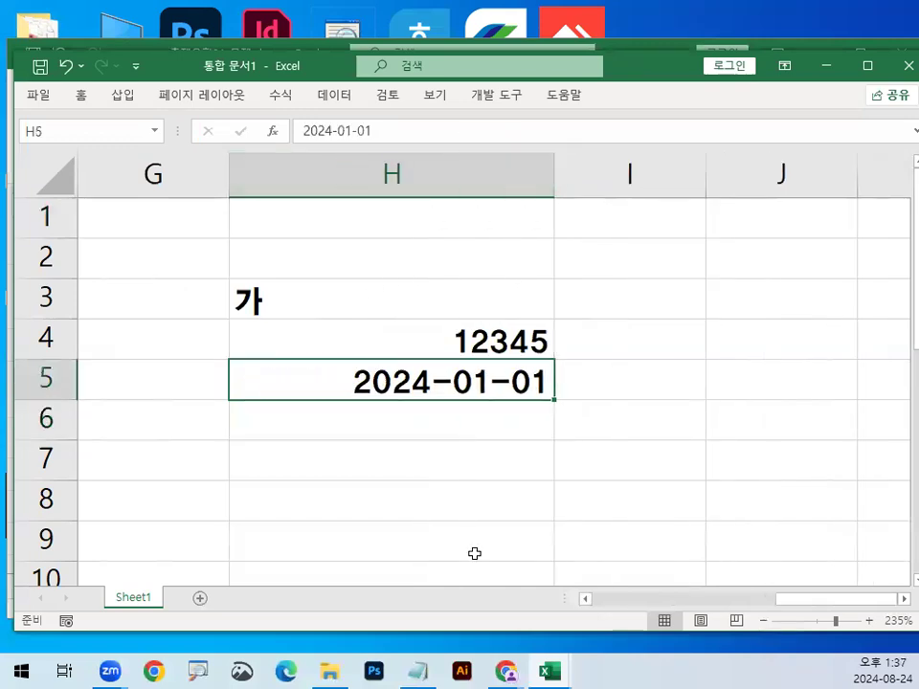
Step: Enter the time 12:01 in H6 and select the number in H4
left_click(509, 415)
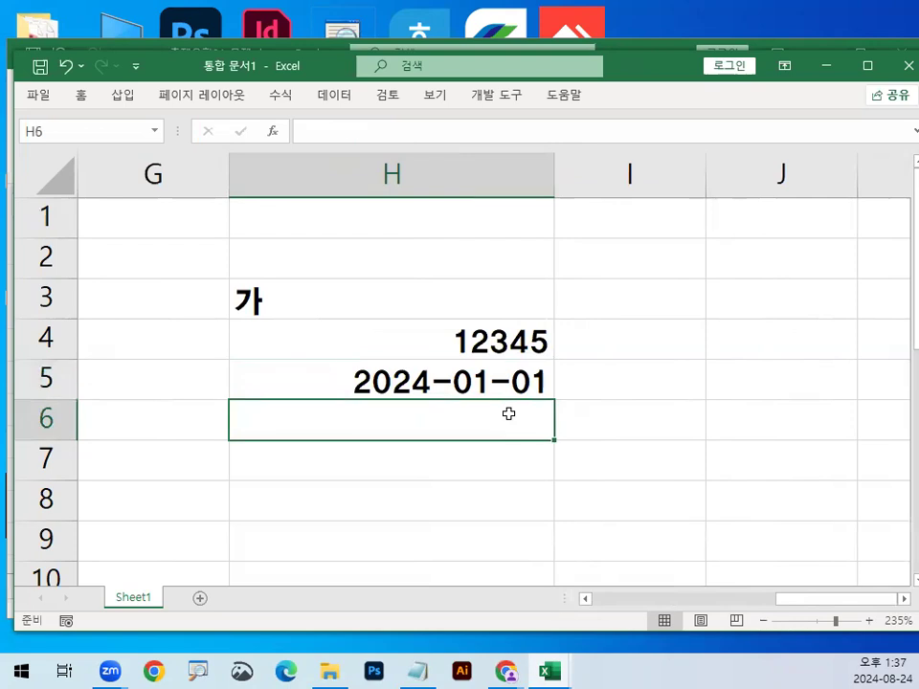
type("12:01")
key("Return")
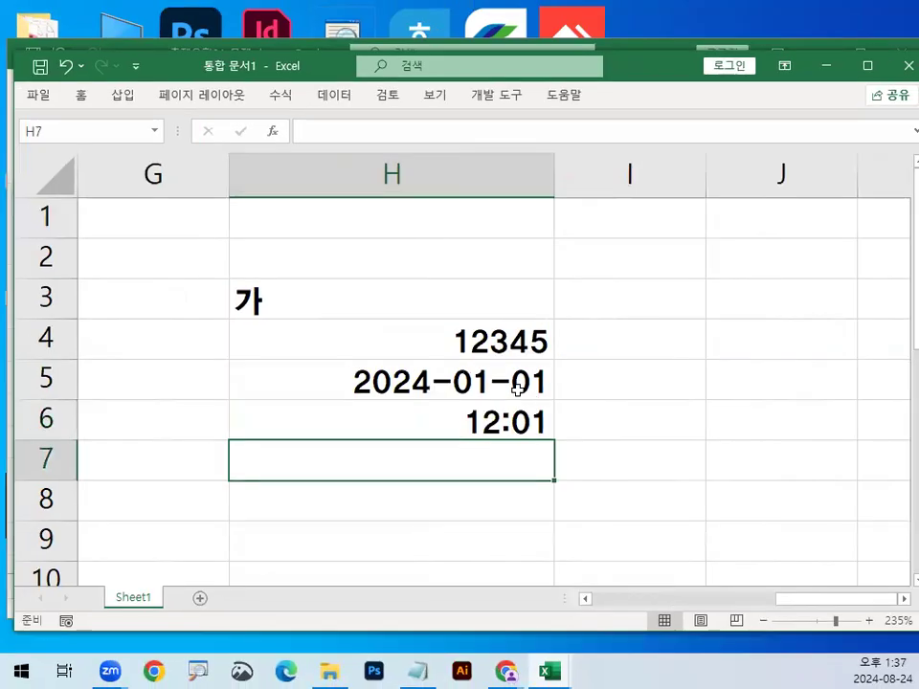
left_click_drag(509, 298, 510, 390)
left_click(478, 342)
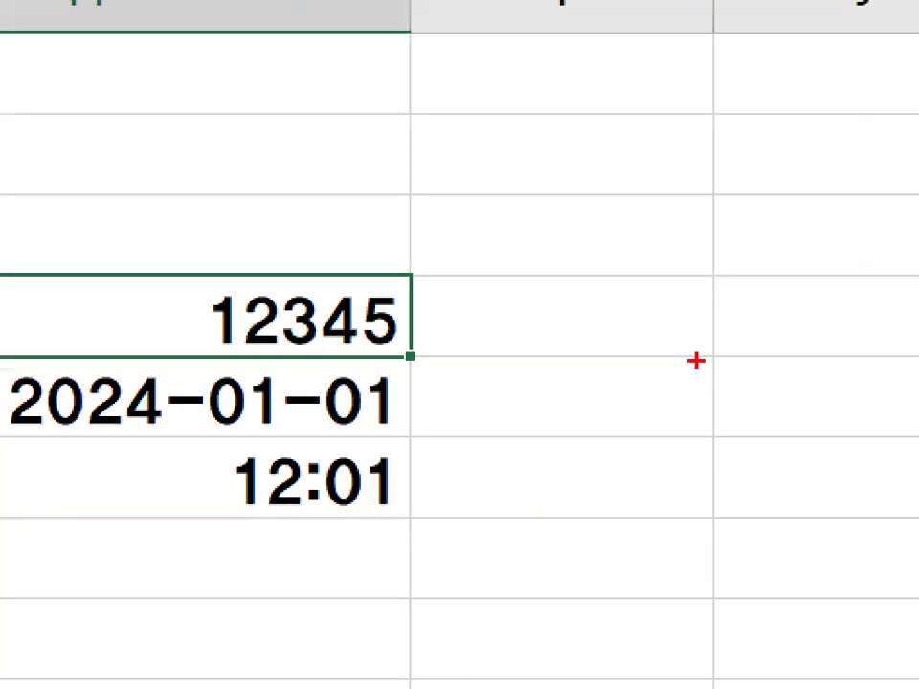
mouse_move(690, 315)
left_mouse_down()
mouse_move(693, 342)
mouse_move(739, 320)
left_mouse_up()
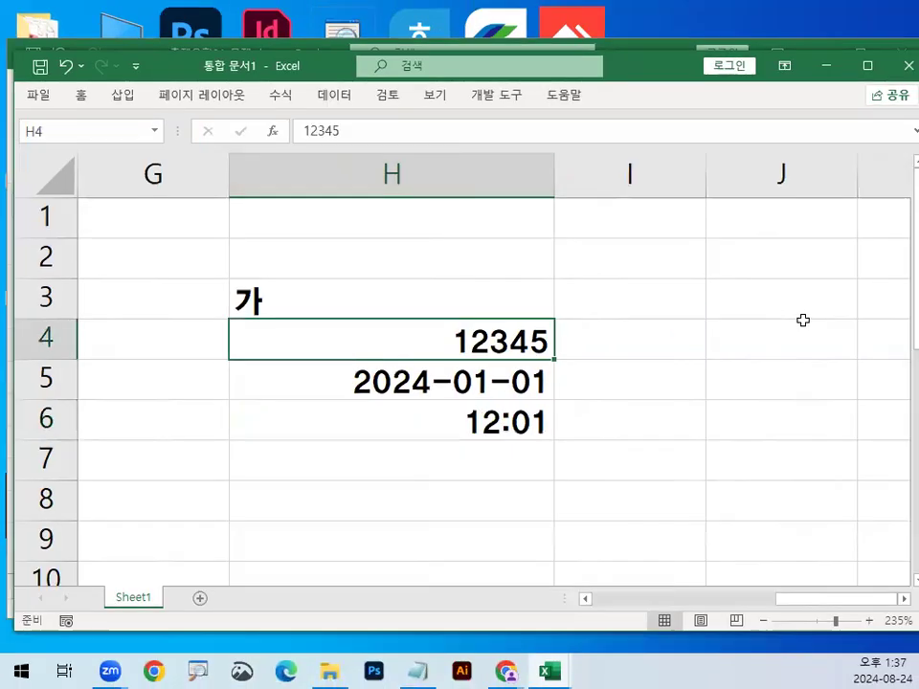
Step: In I4, extract the last digit of the number in H4 with =RIGHT(H4,1)
left_click(646, 302)
type("=")
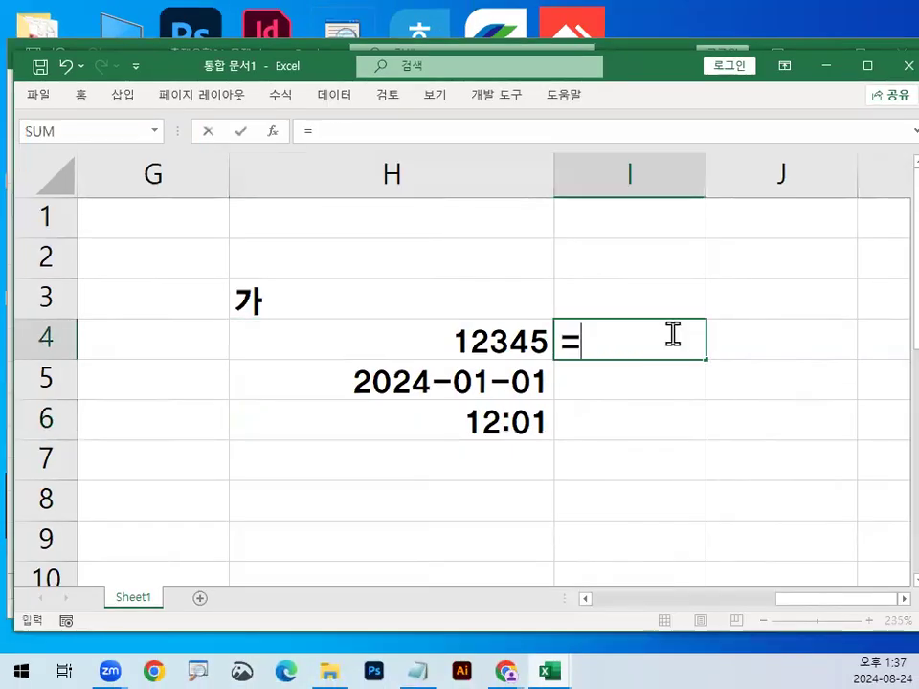
type("가")
key("BackSpace")
key("BackSpace")
key("Hangul")
type("RI")
key("Tab")
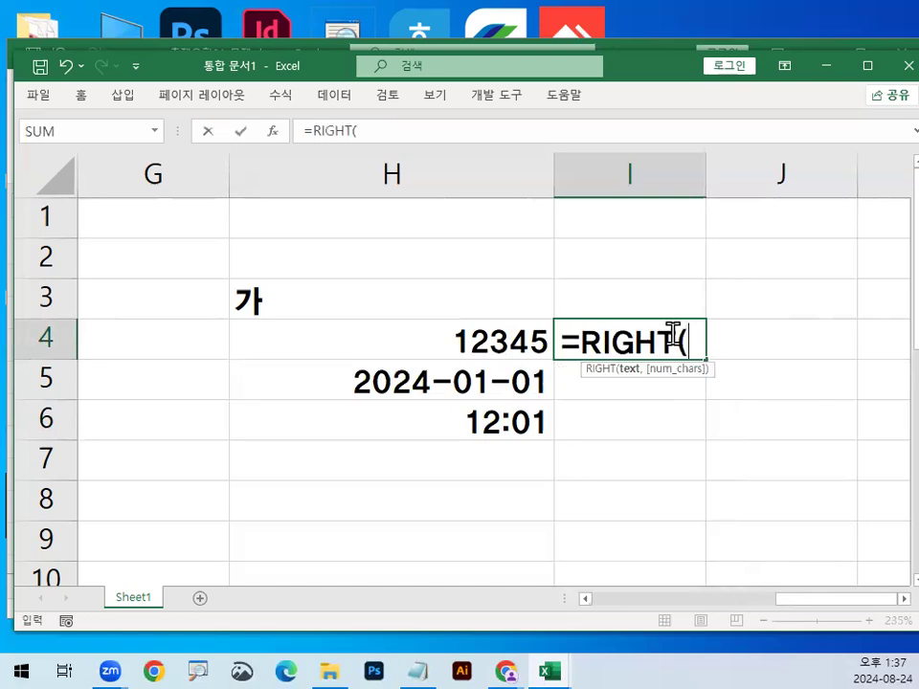
left_click(527, 337)
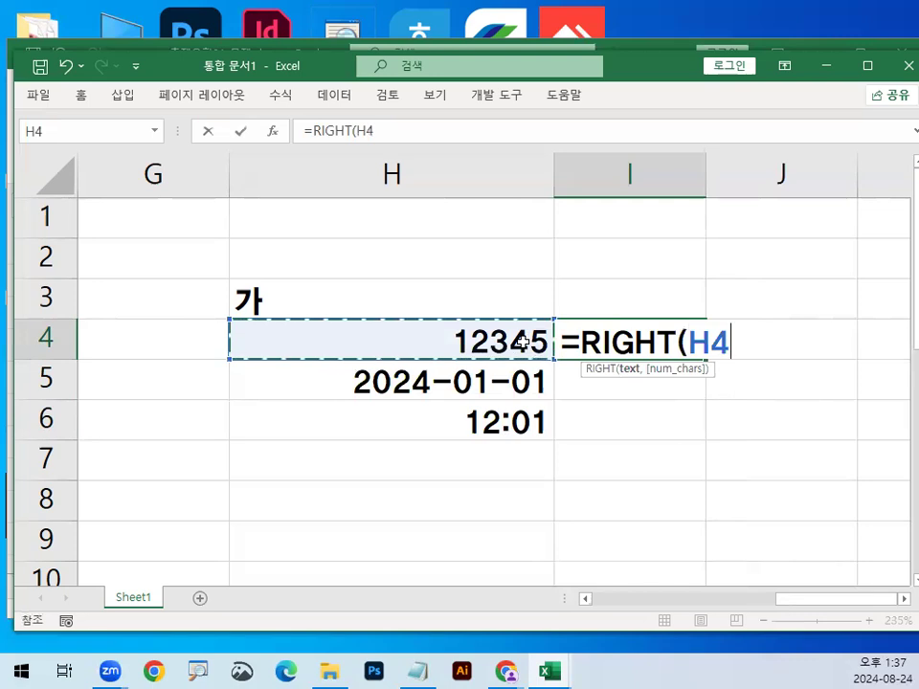
type(",1)")
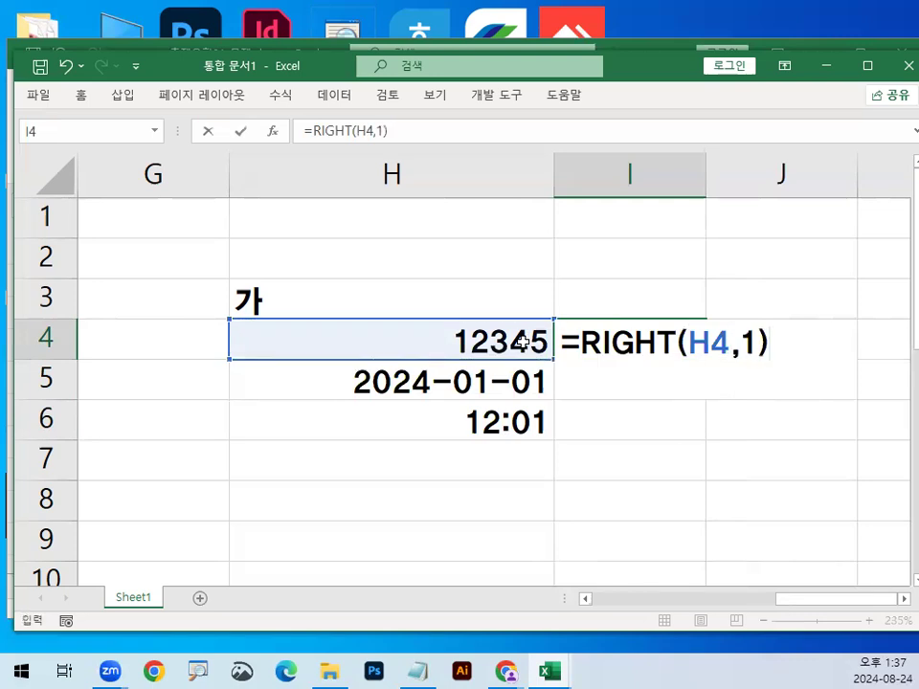
key("Return")
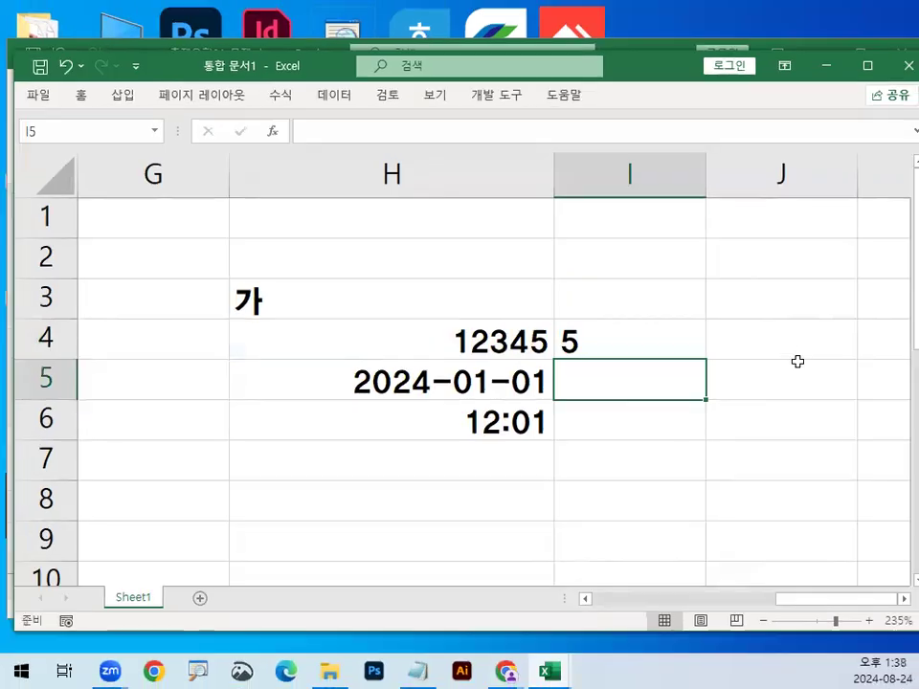
Step: In J4, compare the extracted value with the number 5 using =I4=5, and review that formula
left_click(786, 345)
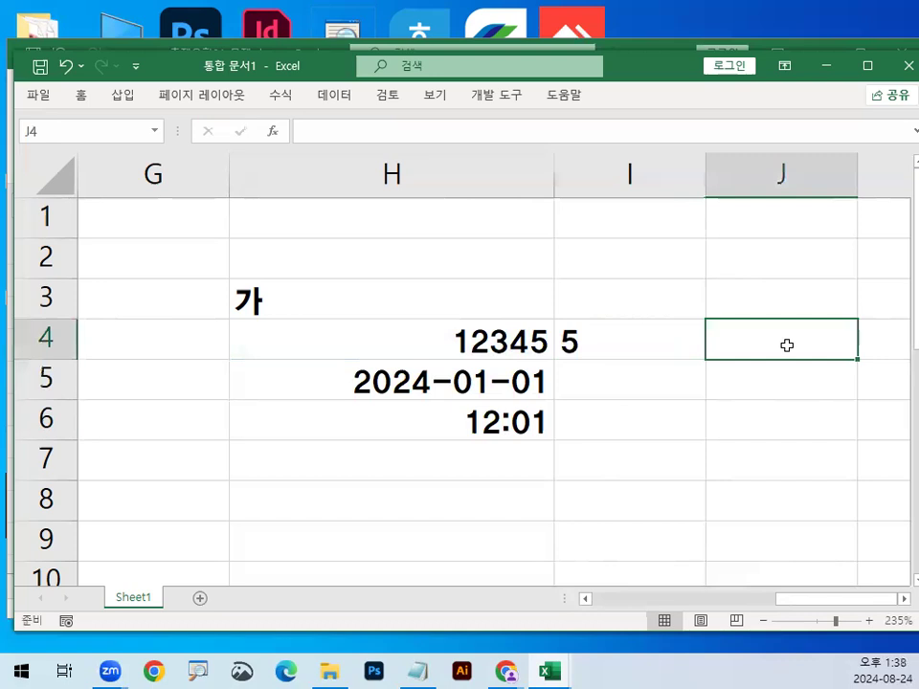
type("=")
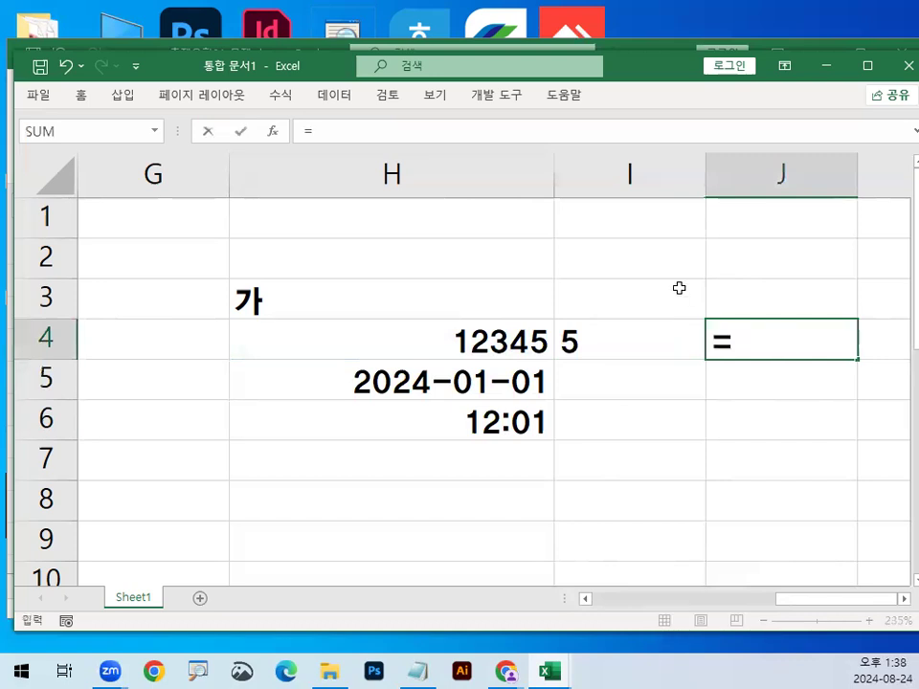
left_click(607, 332)
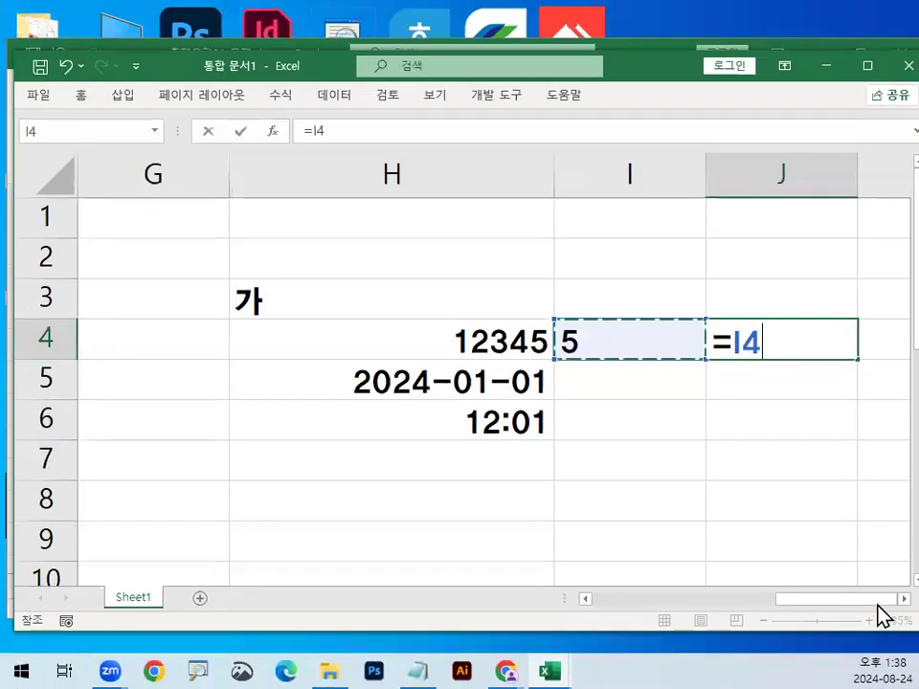
left_click_drag(882, 604, 885, 603)
type("=5")
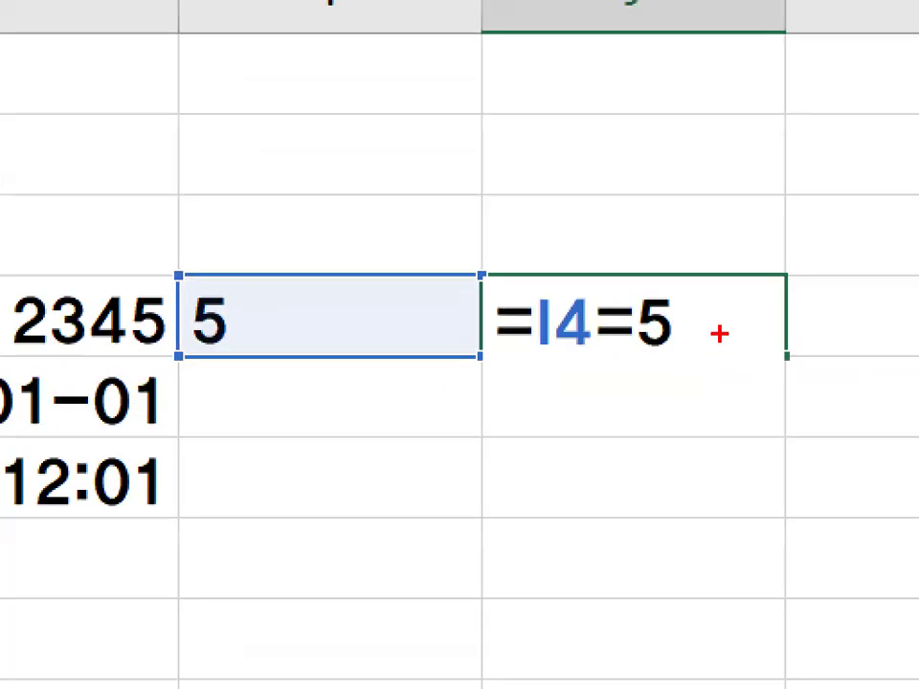
left_click_drag(719, 347, 685, 335)
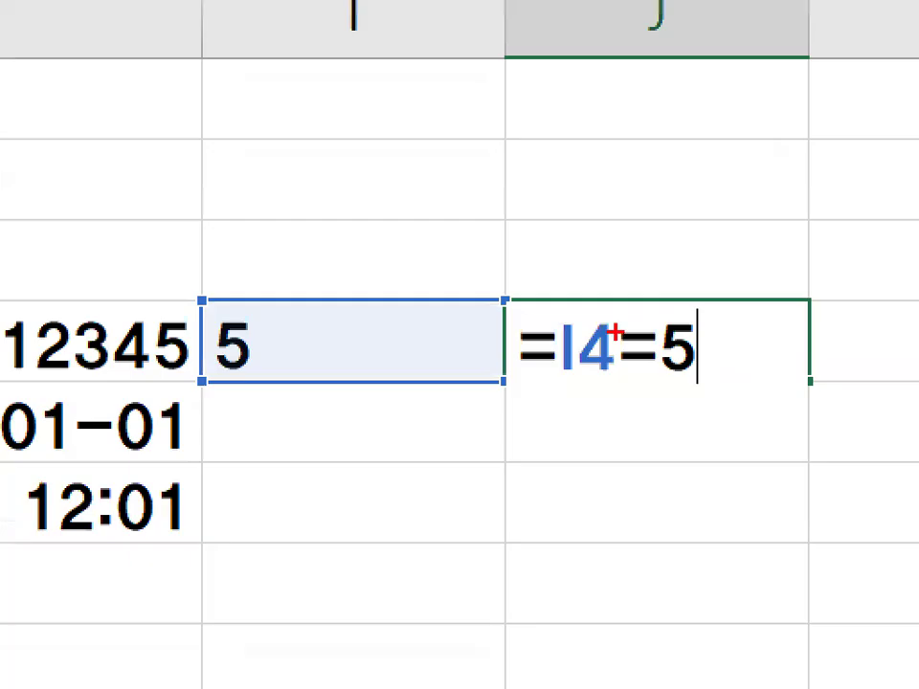
left_click_drag(624, 247, 759, 128)
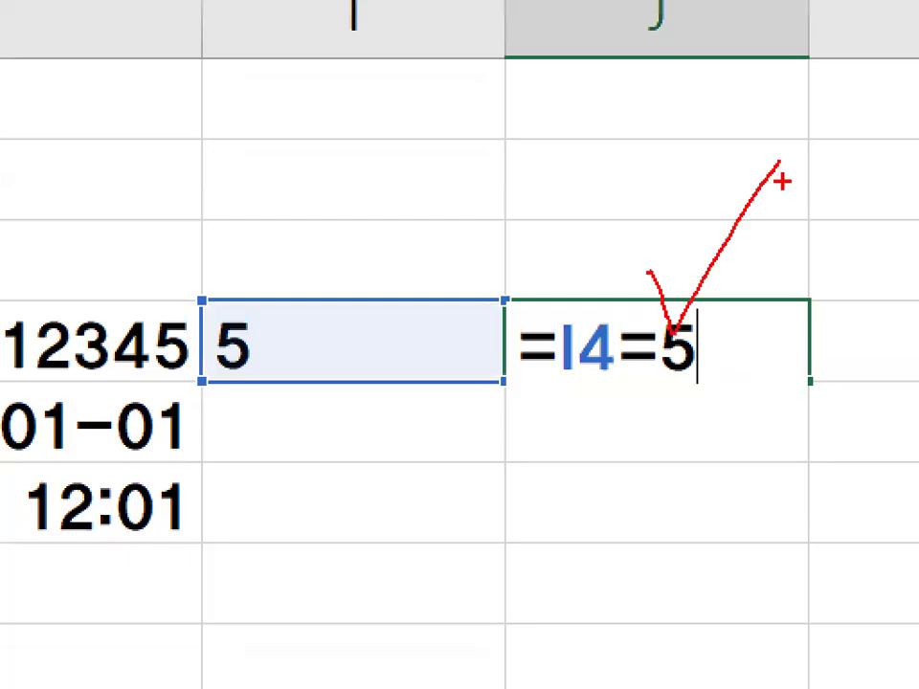
key("Return")
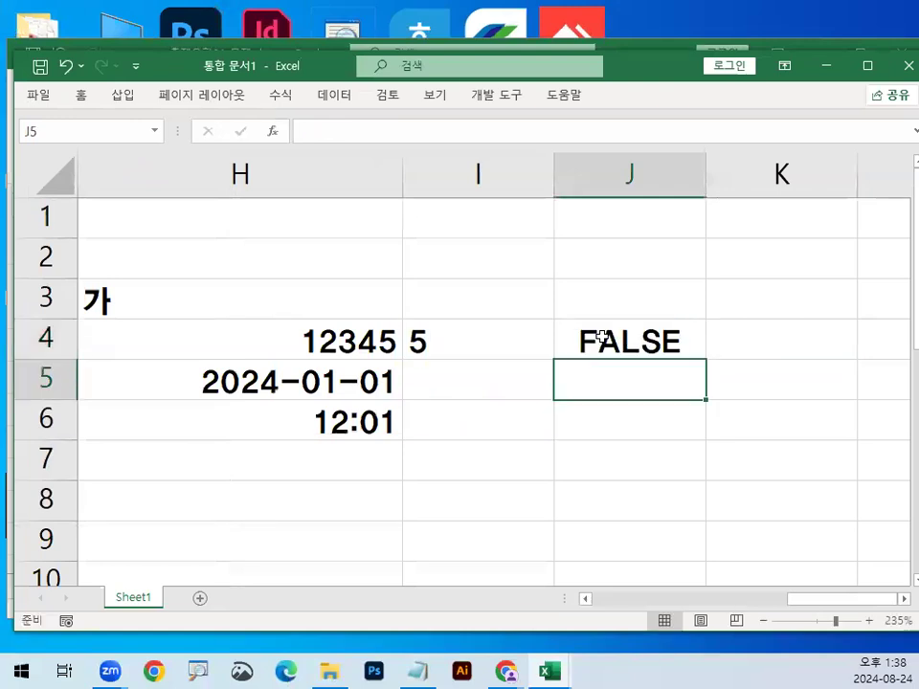
double_click(670, 346)
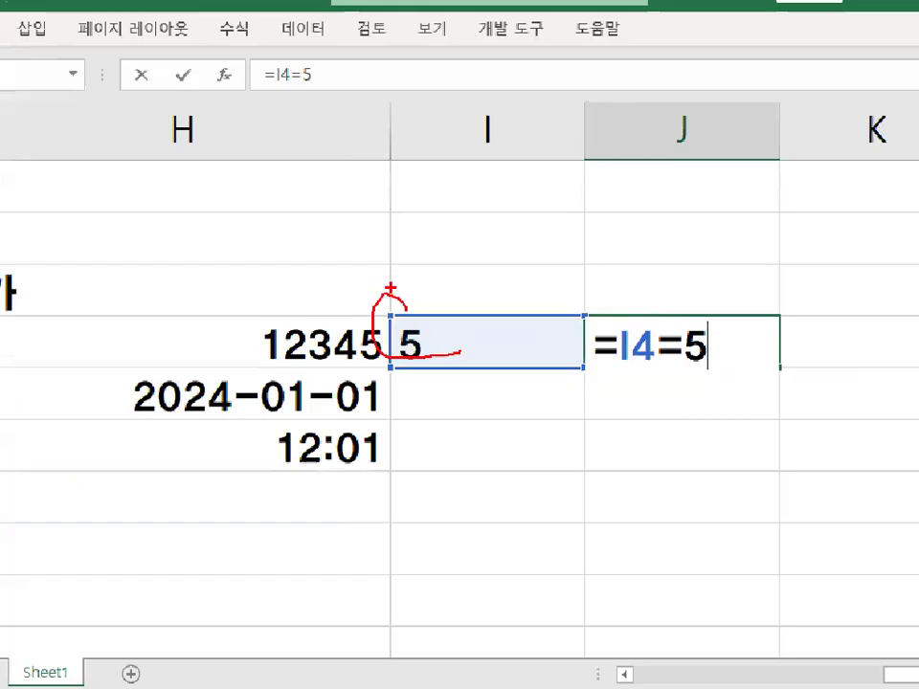
key("ctrl+Return")
Step: Expand the ribbon and right-align the extracted value in I4
left_click(570, 336)
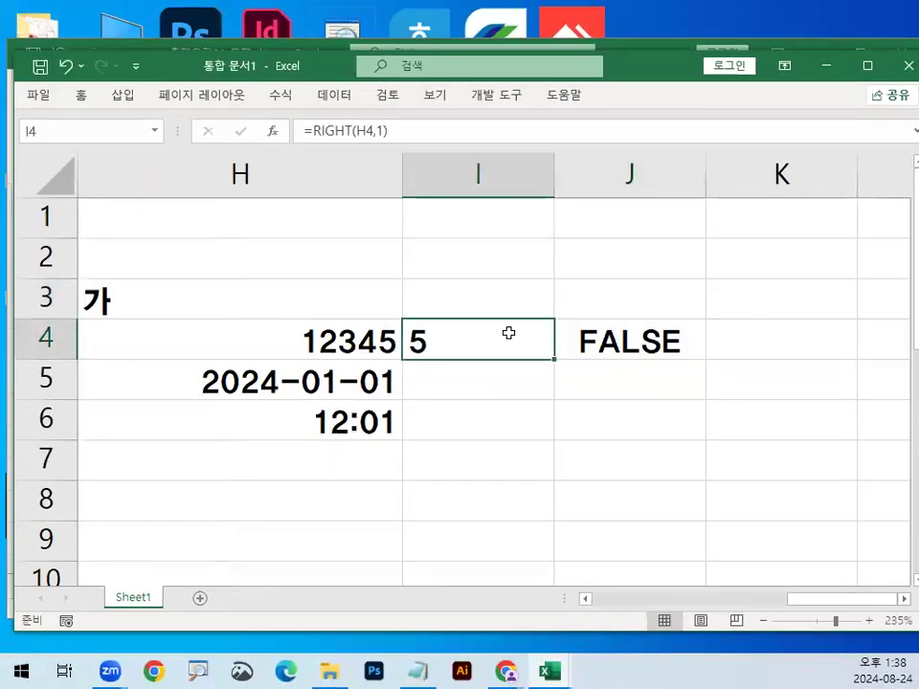
key("ctrl+F1")
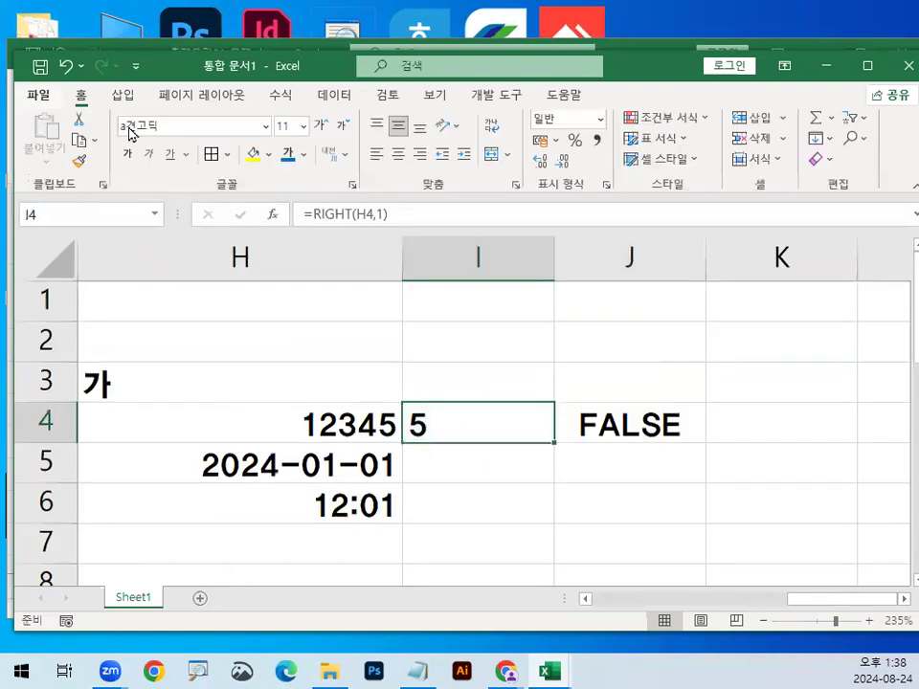
left_click(419, 155)
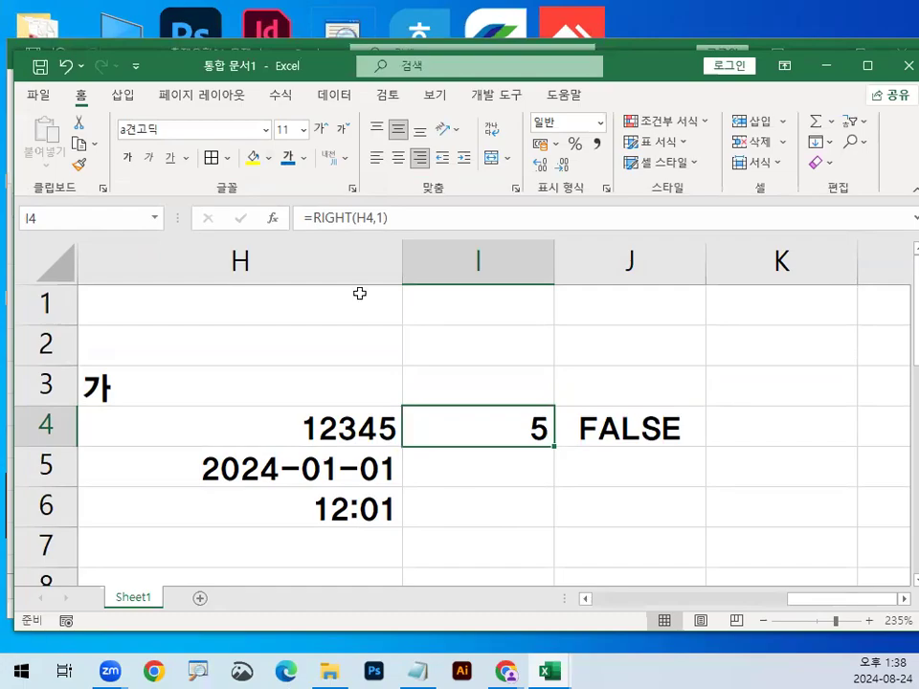
key("ctrl+1")
left_click(436, 156)
mouse_move(443, 146)
left_mouse_down()
mouse_move(405, 171)
mouse_move(422, 145)
left_mouse_up()
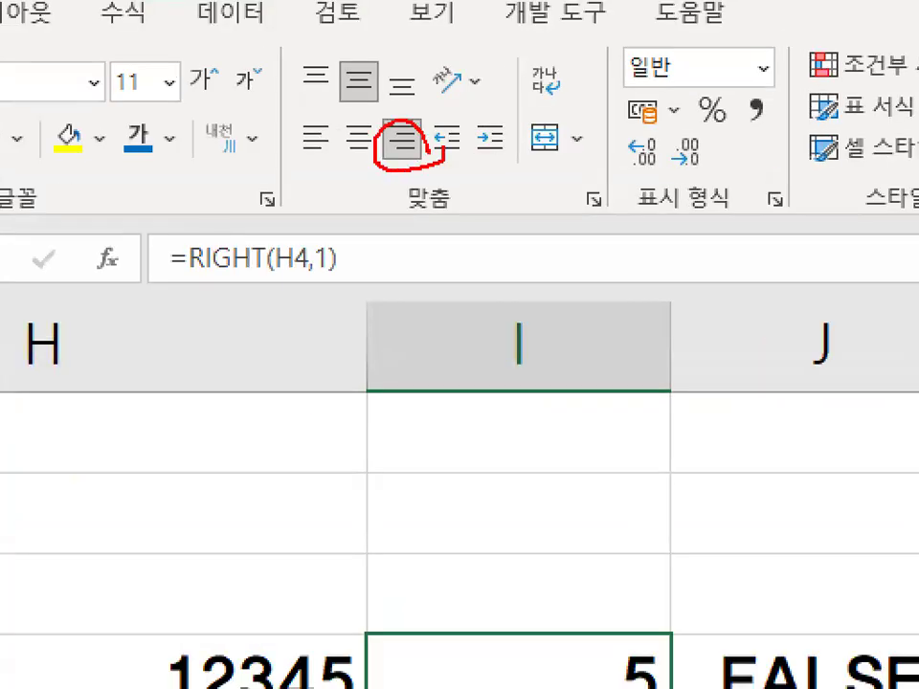
key("Escape")
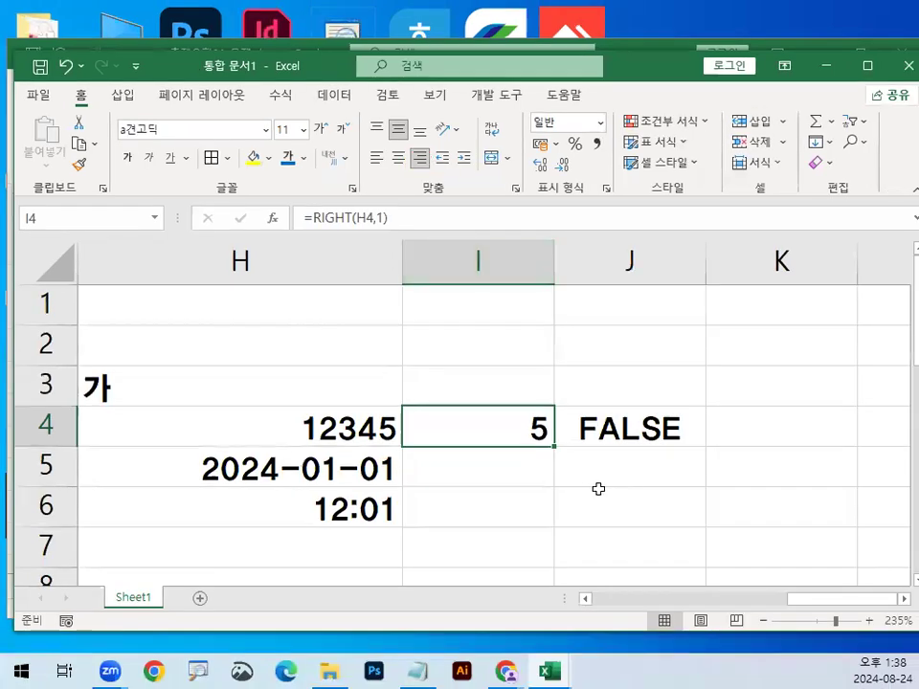
Step: Examine the right-aligned value in I4 and undo its alignment change
key("ctrl+1")
left_click(554, 470)
left_click_drag(569, 419, 567, 412)
key("Escape")
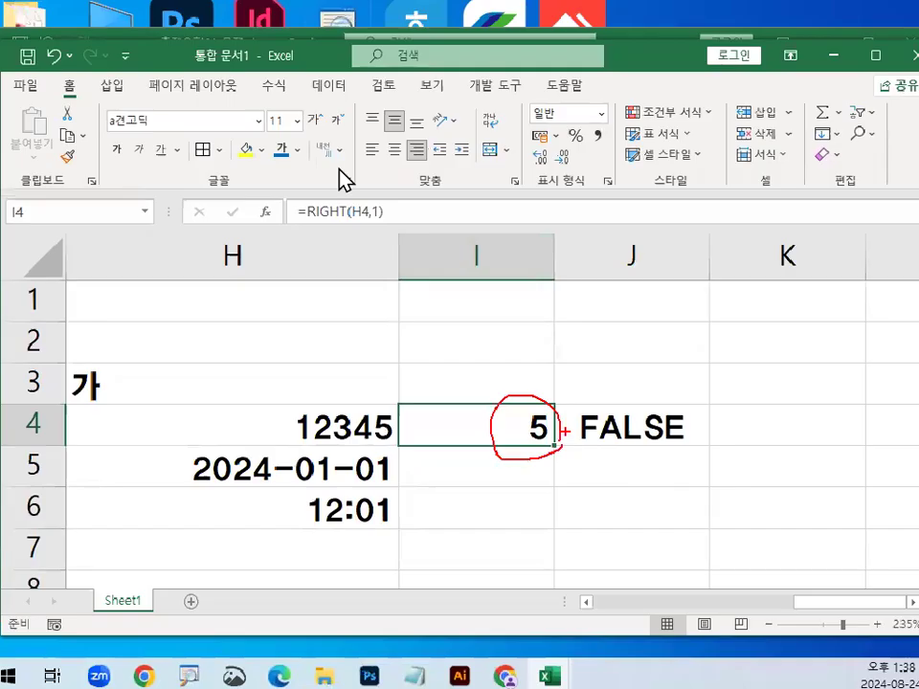
key("ctrl+1")
left_click(432, 117)
left_click_drag(432, 117, 458, 158)
key("Escape")
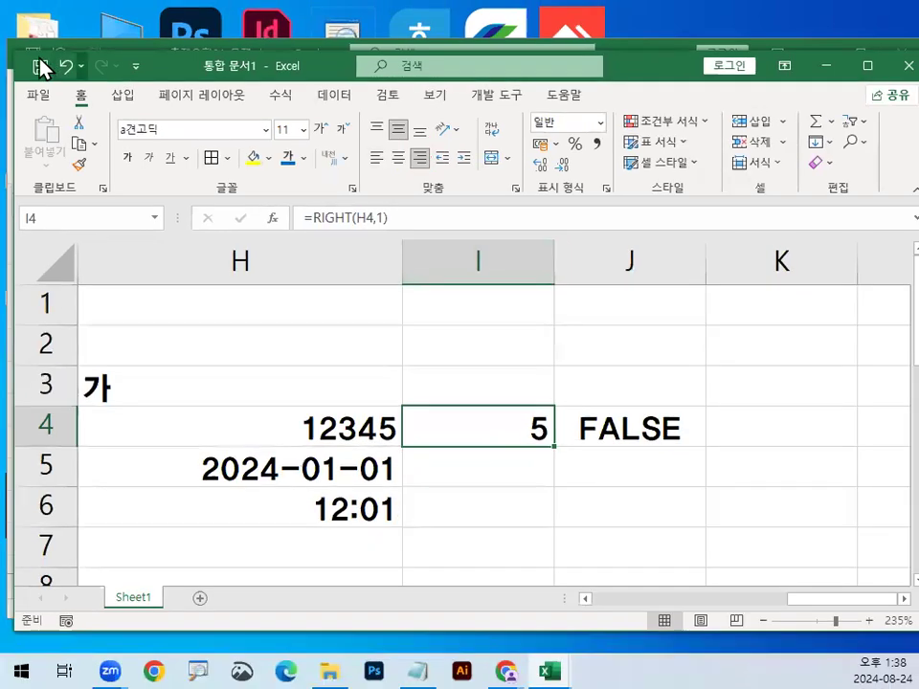
left_click(67, 66)
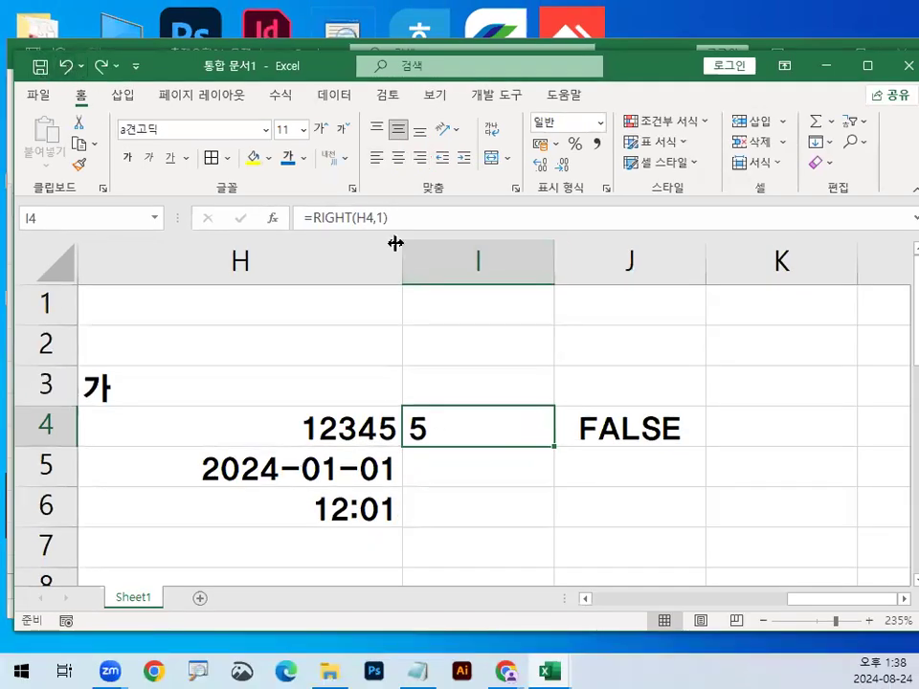
Step: Examine the horizontal alignment settings of I4 and where its extracted value sits in the cell
key("ctrl+1")
left_click(434, 159)
left_click_drag(434, 159, 375, 172)
left_click_drag(473, 157, 350, 179)
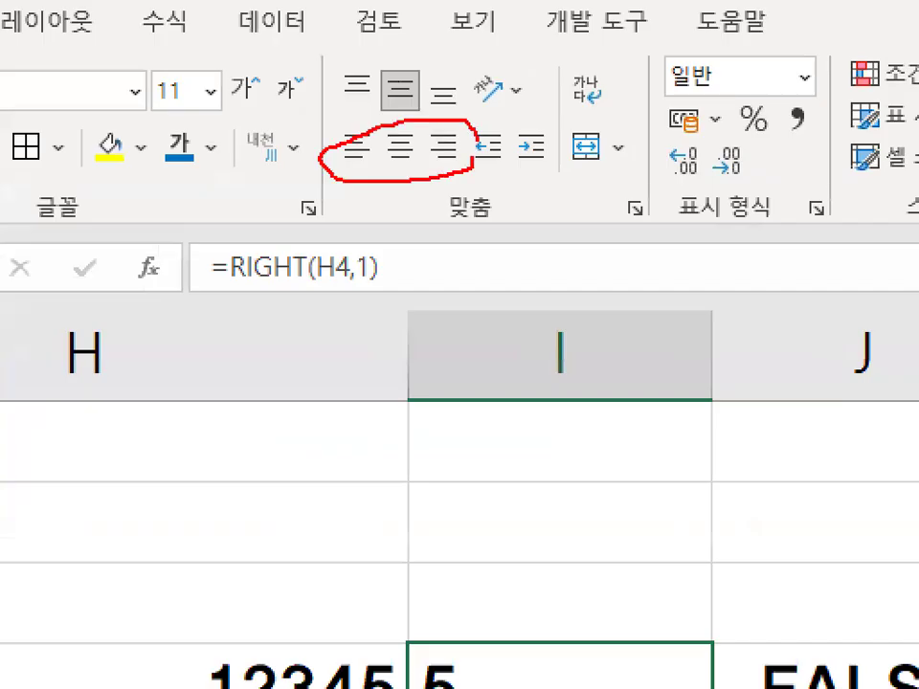
key("Escape")
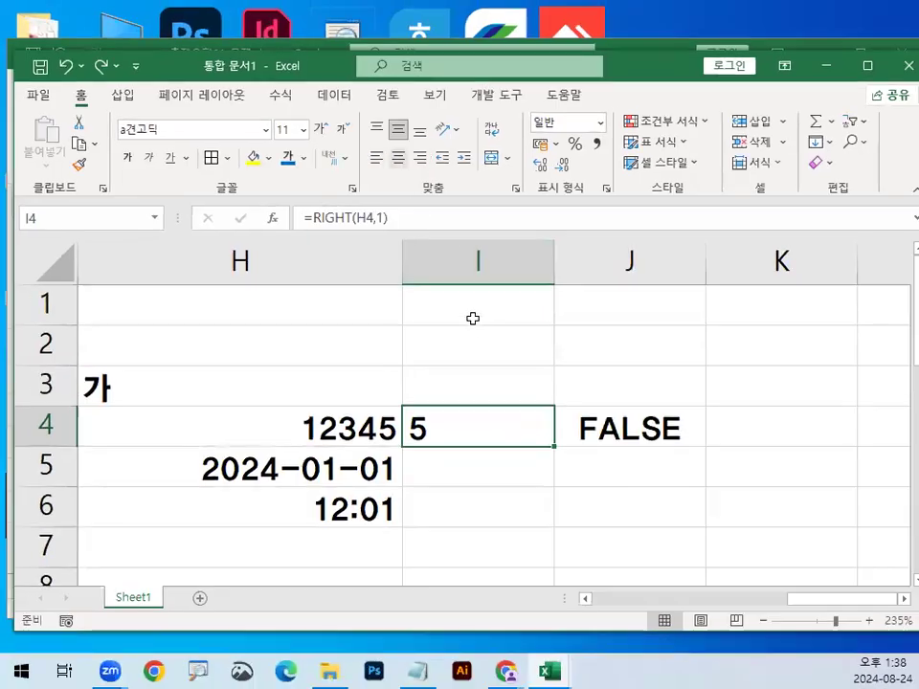
key("ctrl+1")
left_click(461, 447)
mouse_move(462, 447)
left_mouse_down()
mouse_move(353, 423)
mouse_move(445, 409)
left_mouse_up()
key("Escape")
Step: Change the comparison in J4 to use the text value 5, giving the formula =I4="5"
double_click(676, 431)
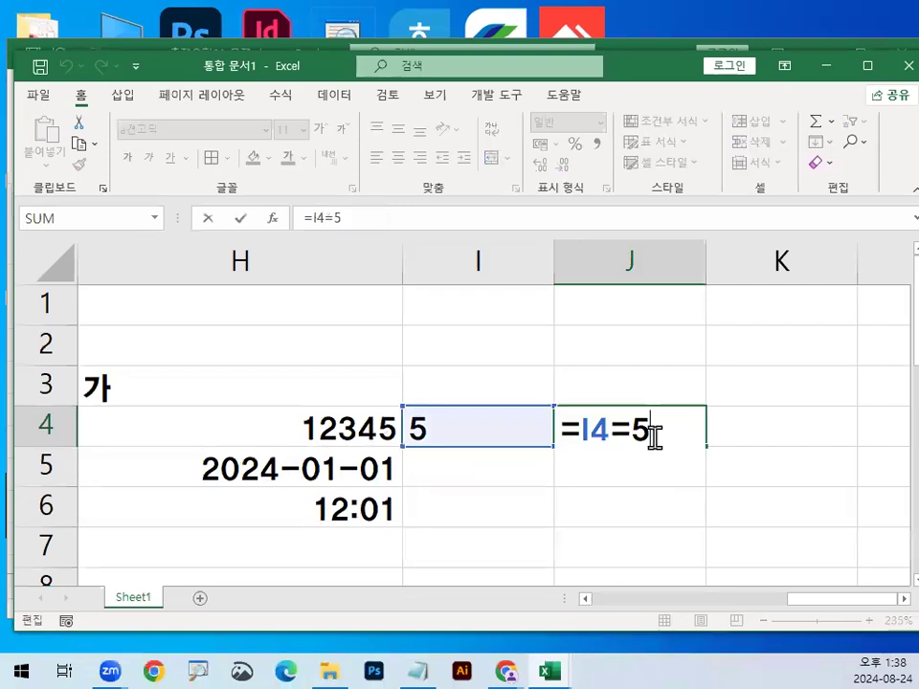
key("Left")
type("\"5")
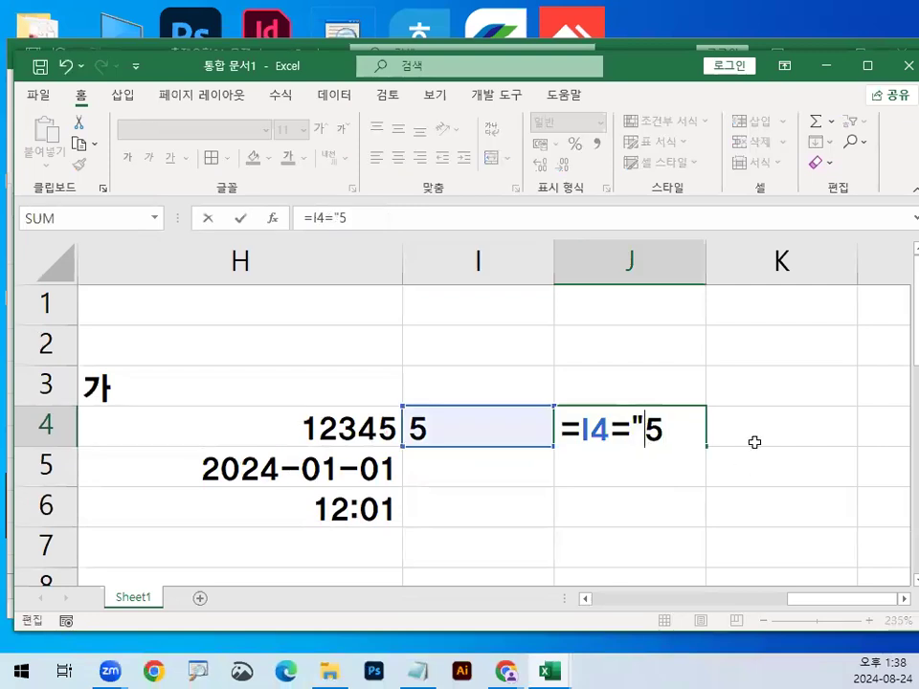
type("\"")
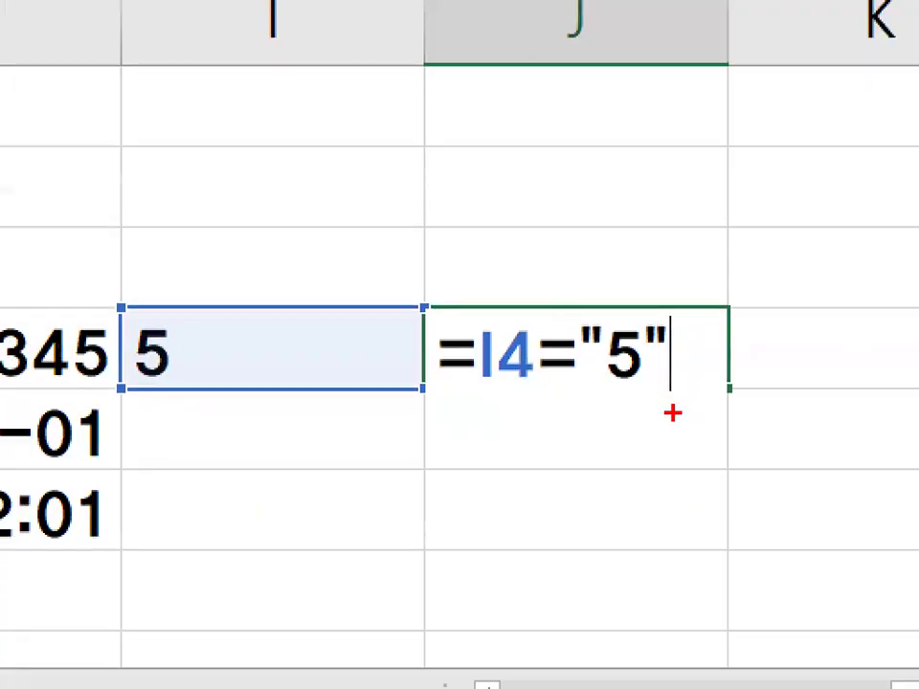
mouse_move(661, 356)
left_mouse_down()
mouse_move(581, 363)
mouse_move(674, 347)
left_mouse_up()
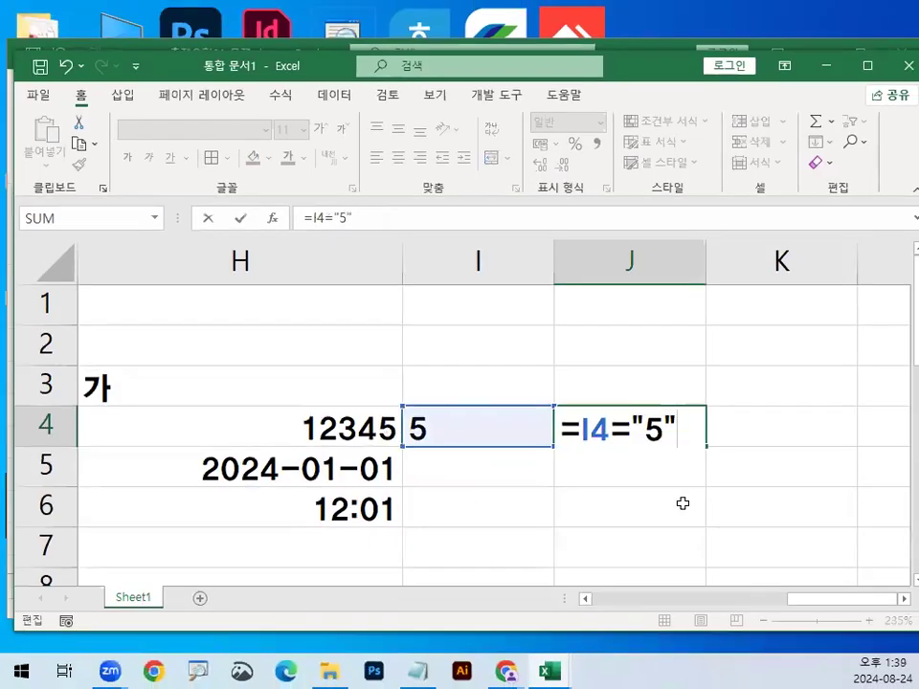
key("Return")
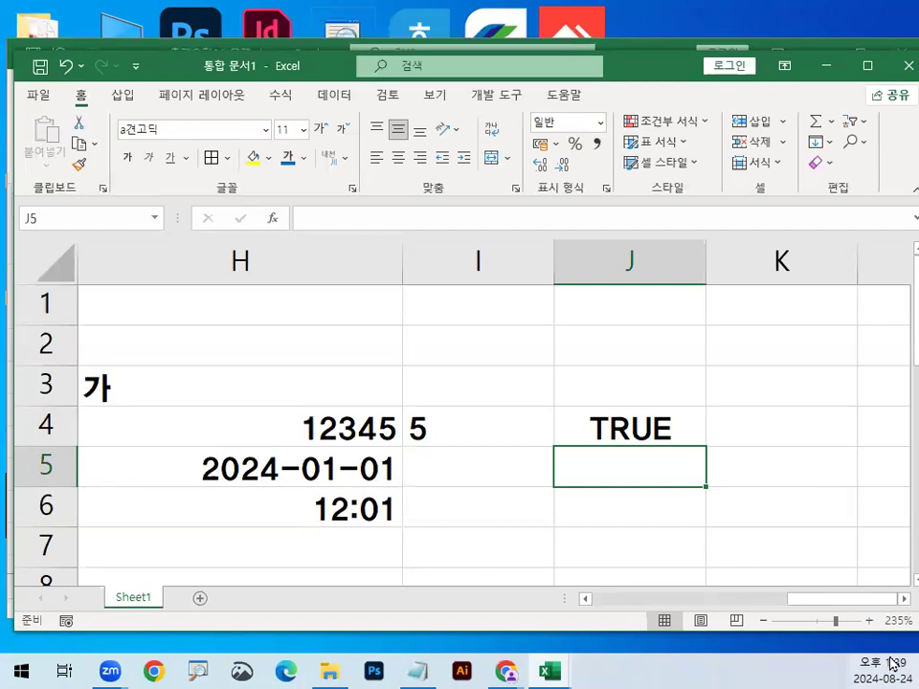
Step: Review the comparison formula in J4 and the RIGHT formula in I4 without changing either
left_click(683, 429)
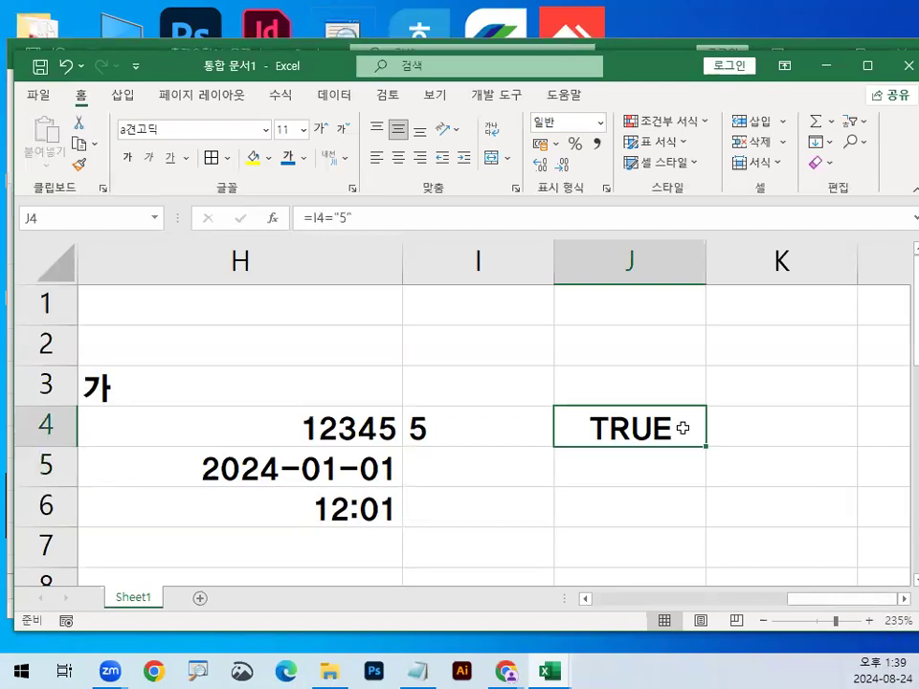
double_click(689, 427)
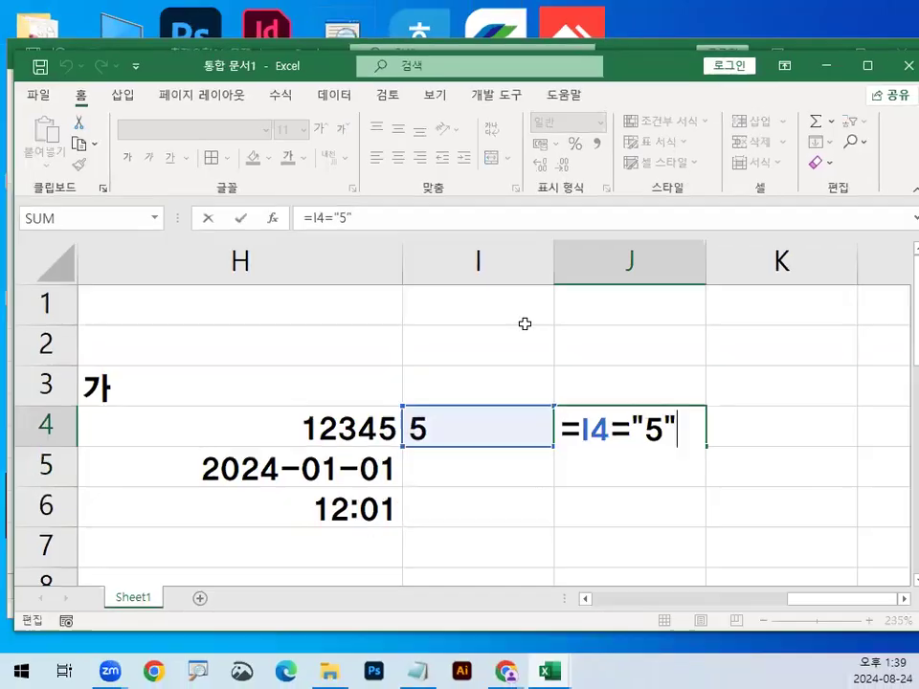
key("ctrl+Return")
left_click(472, 440)
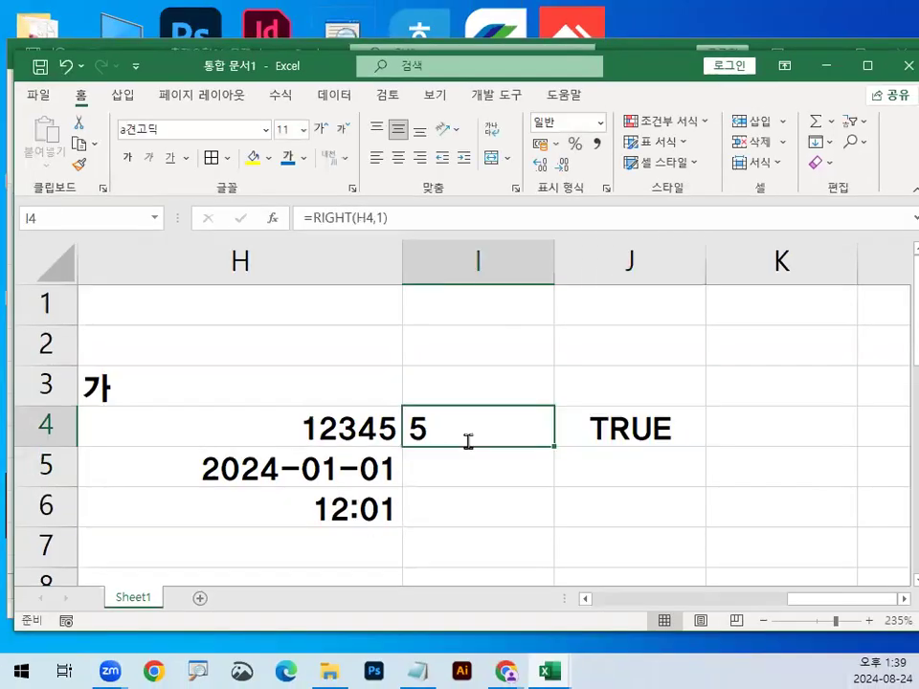
double_click(465, 439)
left_click_drag(566, 378, 644, 442)
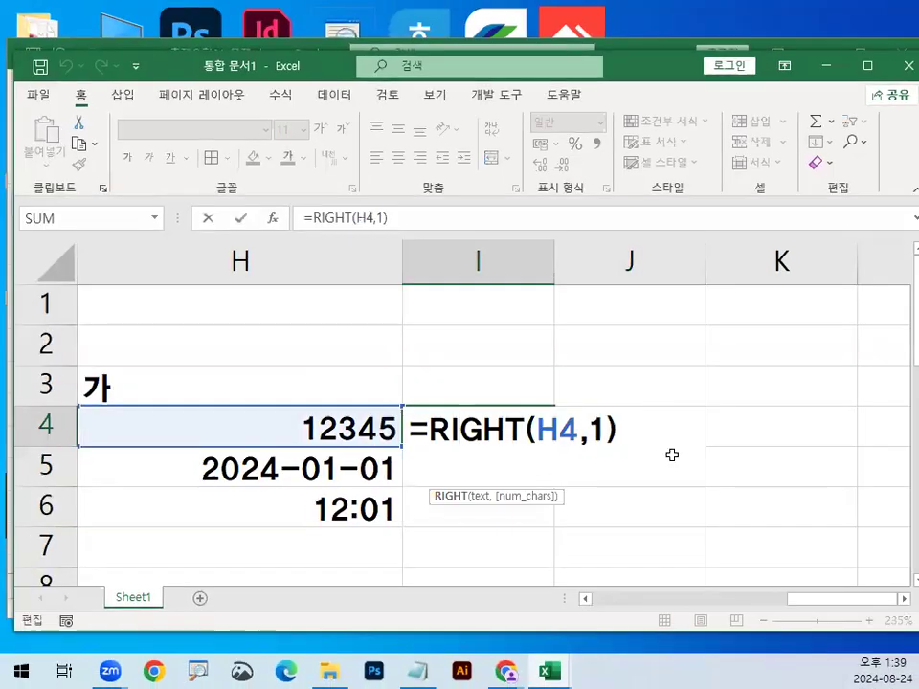
key("Escape")
left_click(630, 427)
Step: Copy the full formula text =RIGHT(H4,1) from cell I4 and leave the cell unchanged
double_click(463, 429)
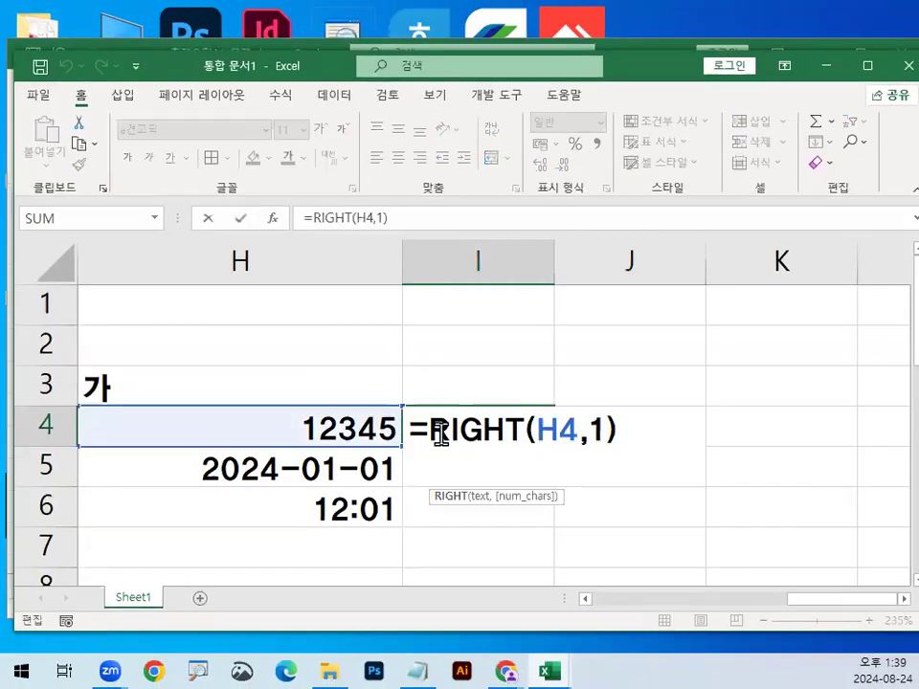
left_click_drag(413, 431, 686, 426)
key("ctrl+c")
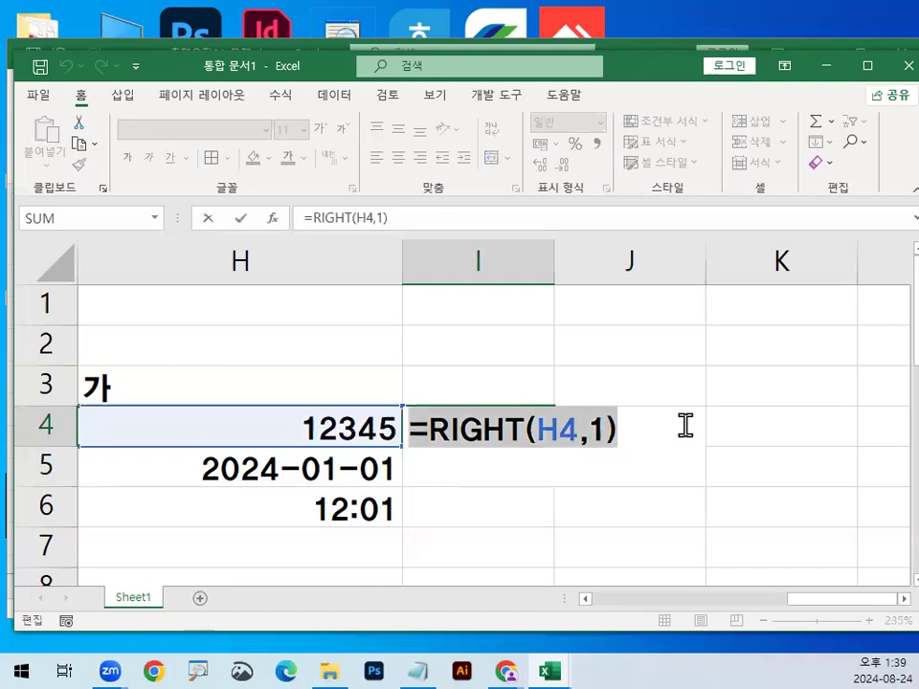
key("Tab")
Step: Clear the comparison in J4 and the extraction formula in I4
key("Delete")
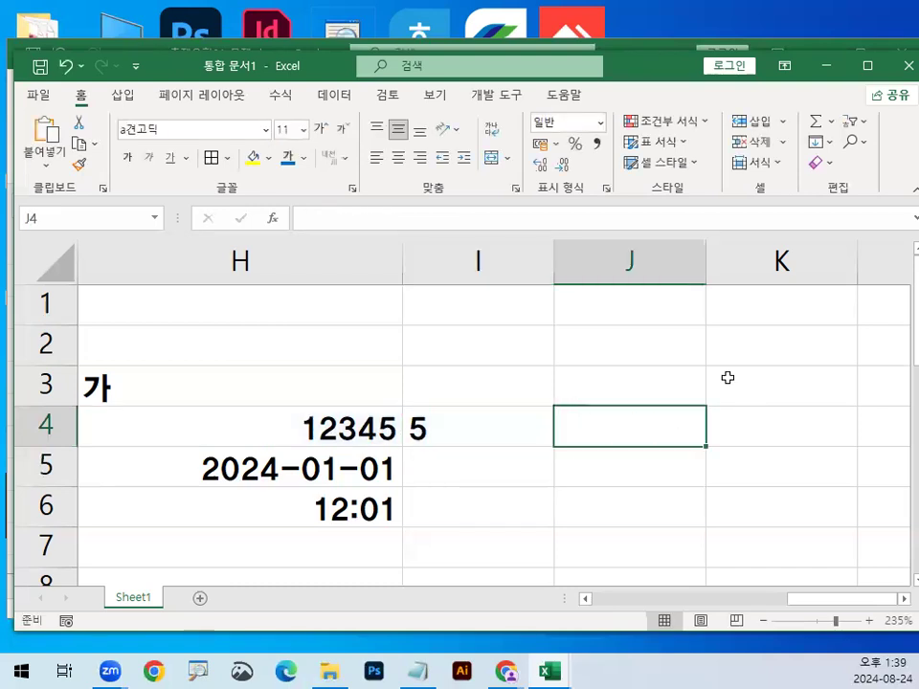
double_click(646, 428)
key("Escape")
left_click(492, 426)
key("Delete")
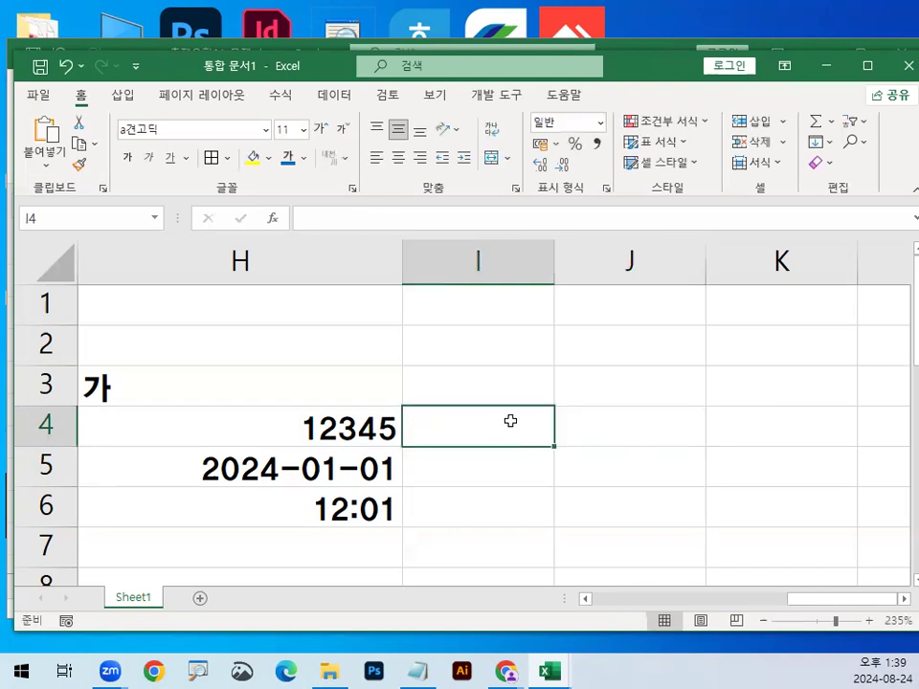
Step: Reuse the copied formula in I4 and compare it with text in one expression: =RIGHT(H4,1)="5"
double_click(516, 421)
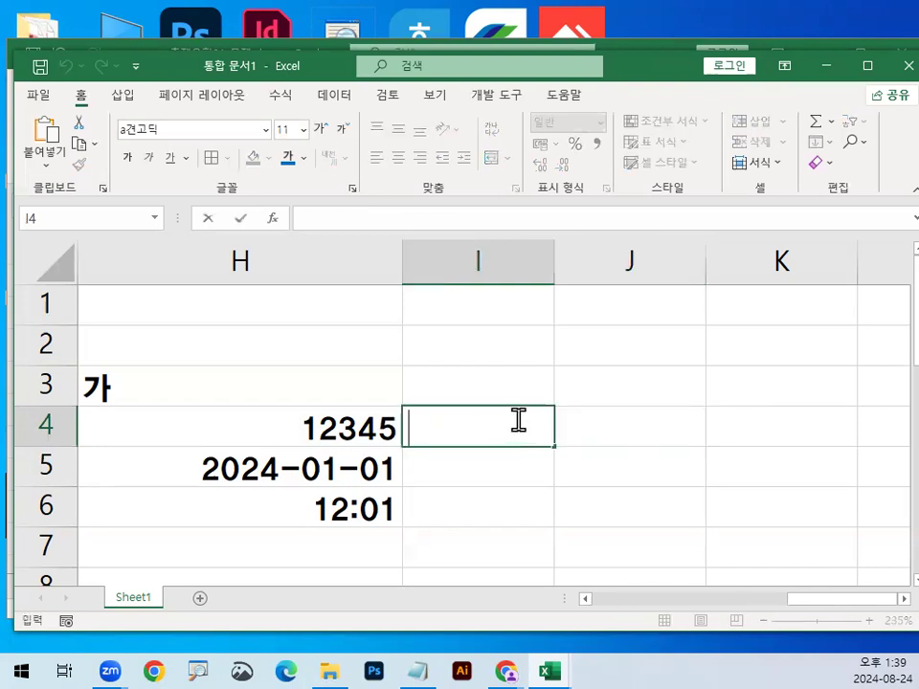
type("=")
key("ctrl+v")
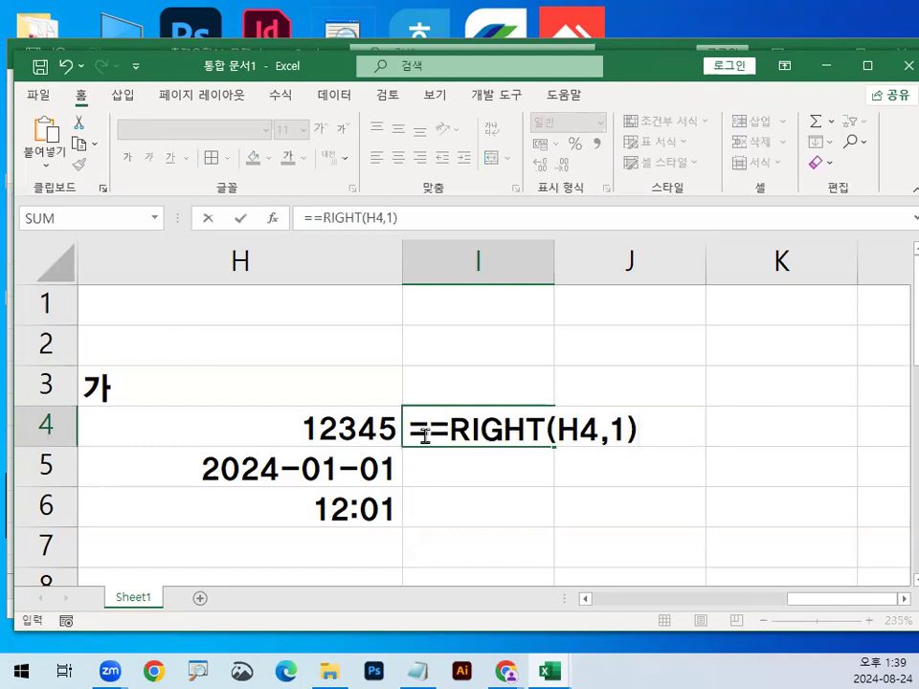
key("F2")
key("Home")
key("Delete")
key("End")
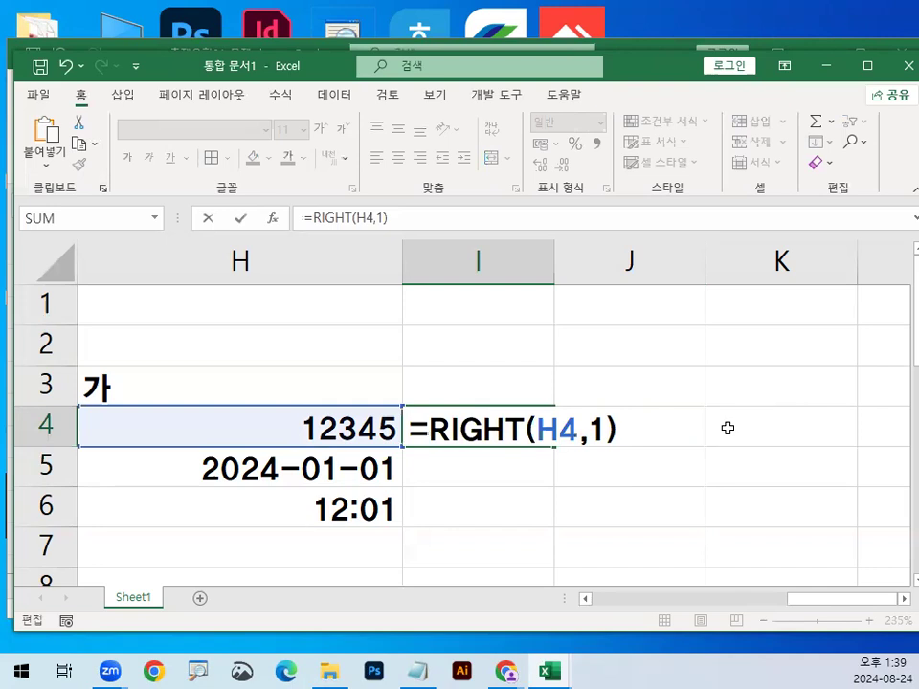
type("=")
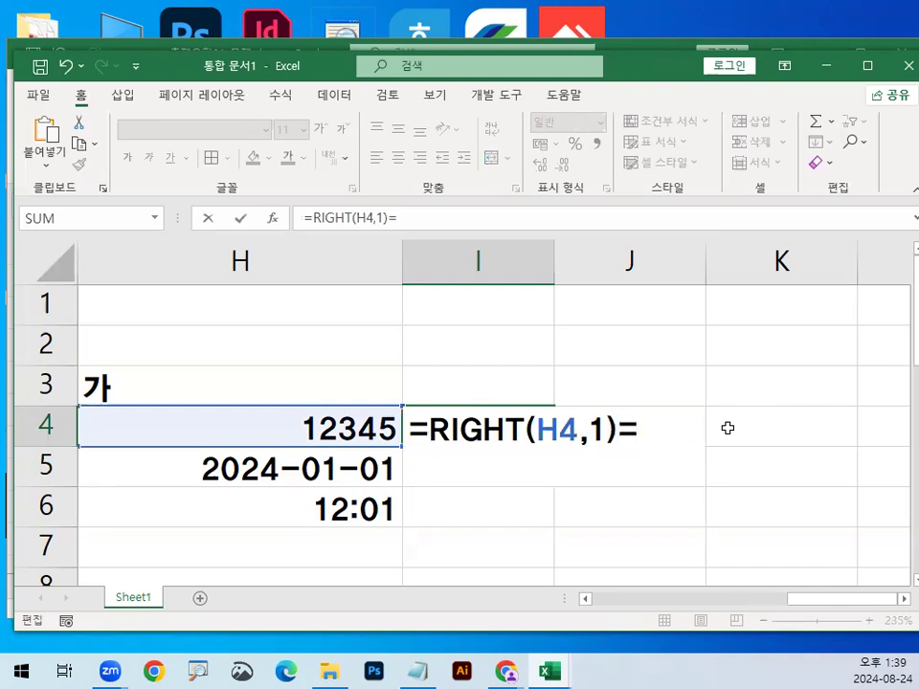
type("\"5")
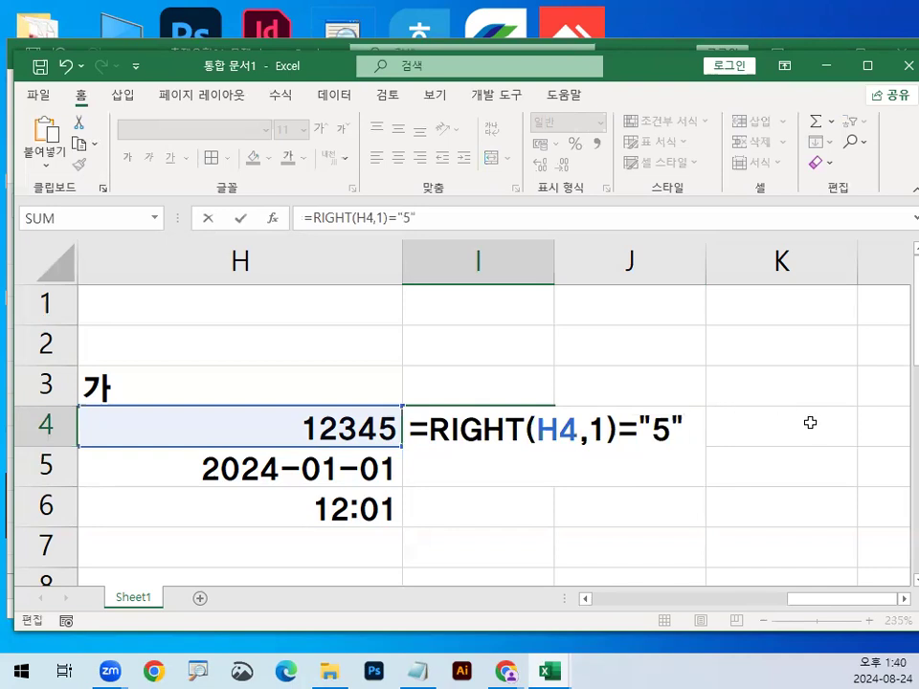
type("\"")
key("Return")
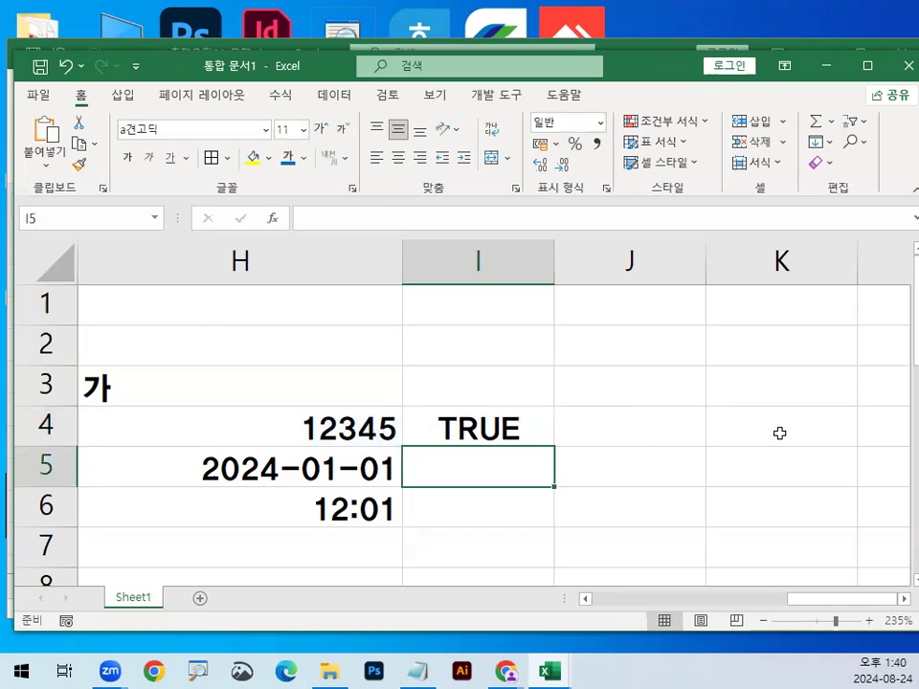
Step: Examine the combined formula in I4: the RIGHT function, its H4 source and the quoted comparison value
double_click(524, 417)
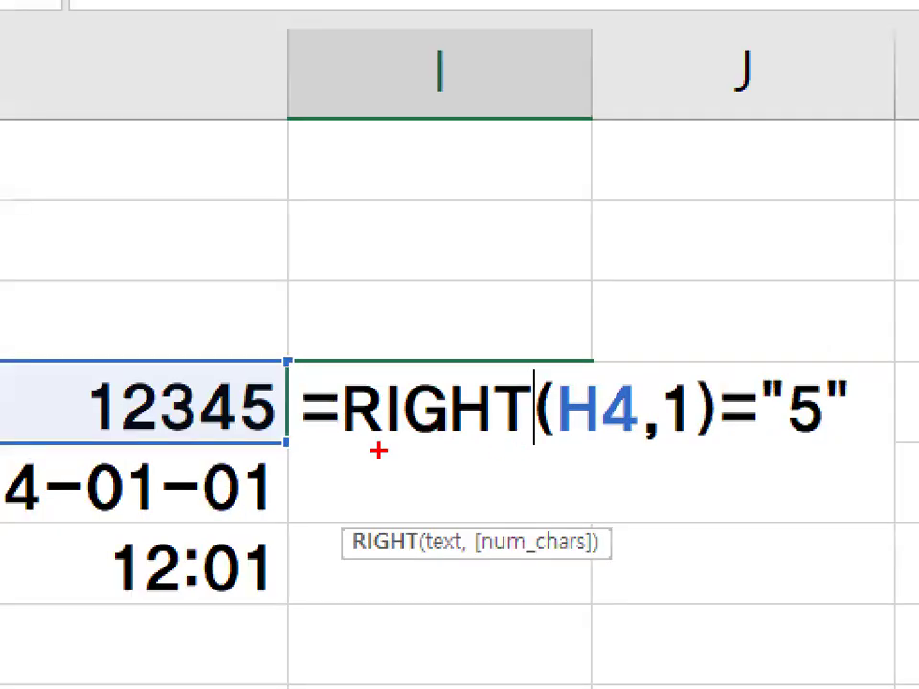
left_click_drag(377, 443, 787, 442)
left_click_drag(515, 362, 603, 299)
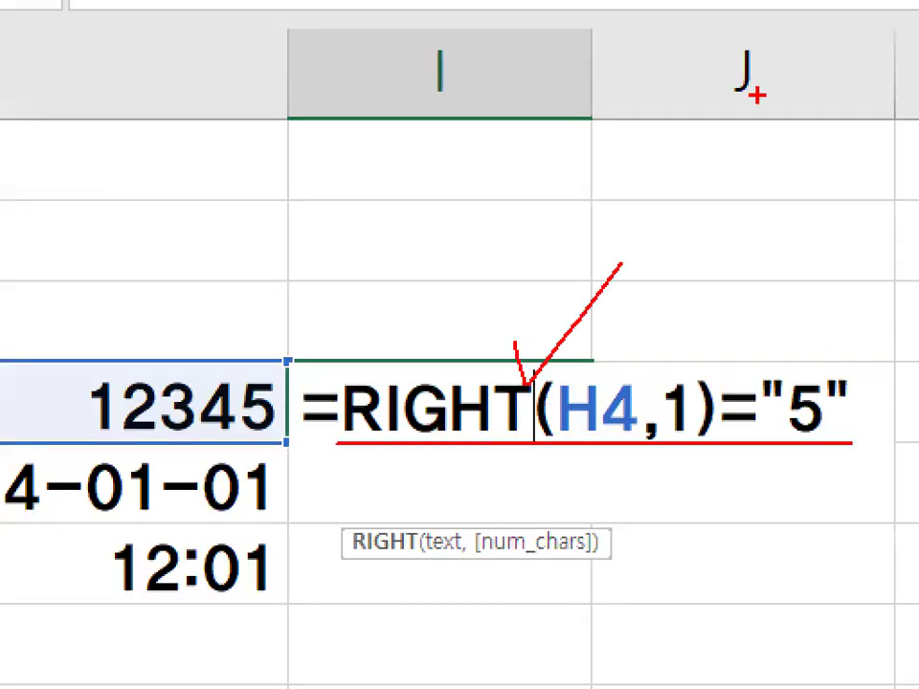
mouse_move(475, 435)
left_mouse_down()
mouse_move(362, 421)
mouse_move(493, 355)
left_mouse_up()
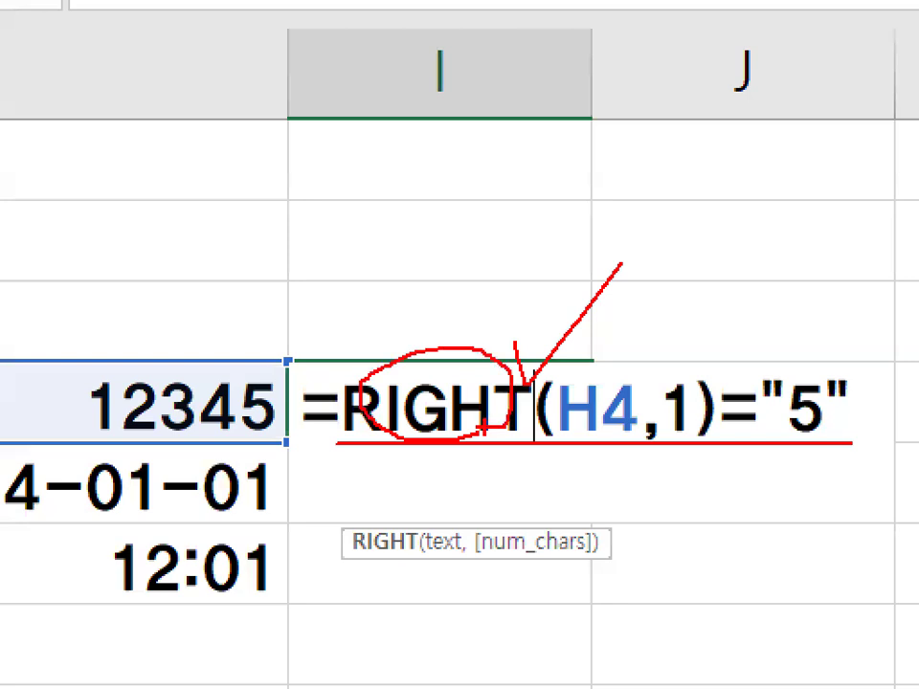
left_click_drag(256, 360, 305, 422)
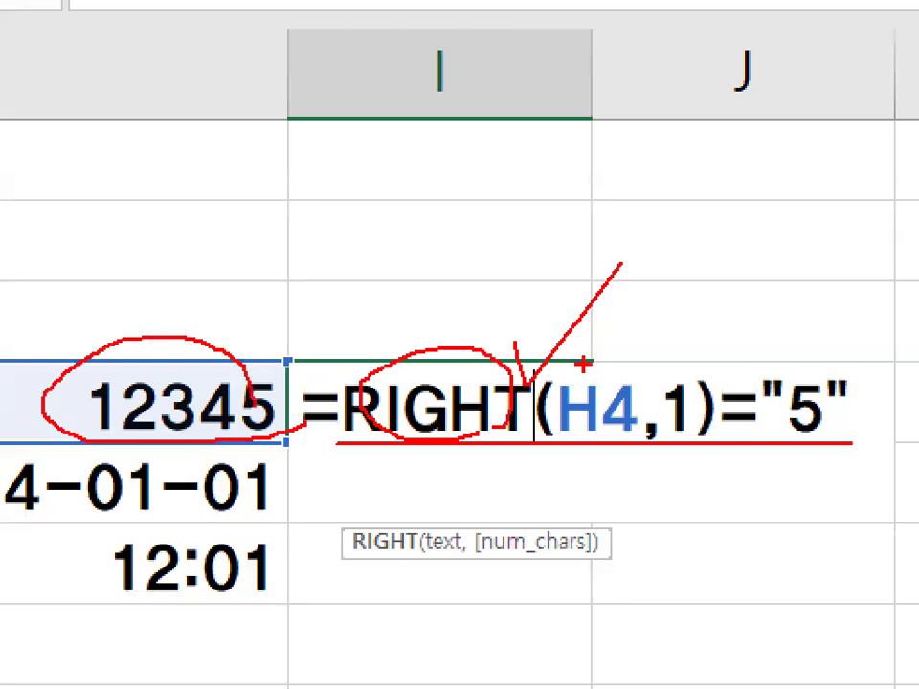
left_click_drag(584, 366, 665, 290)
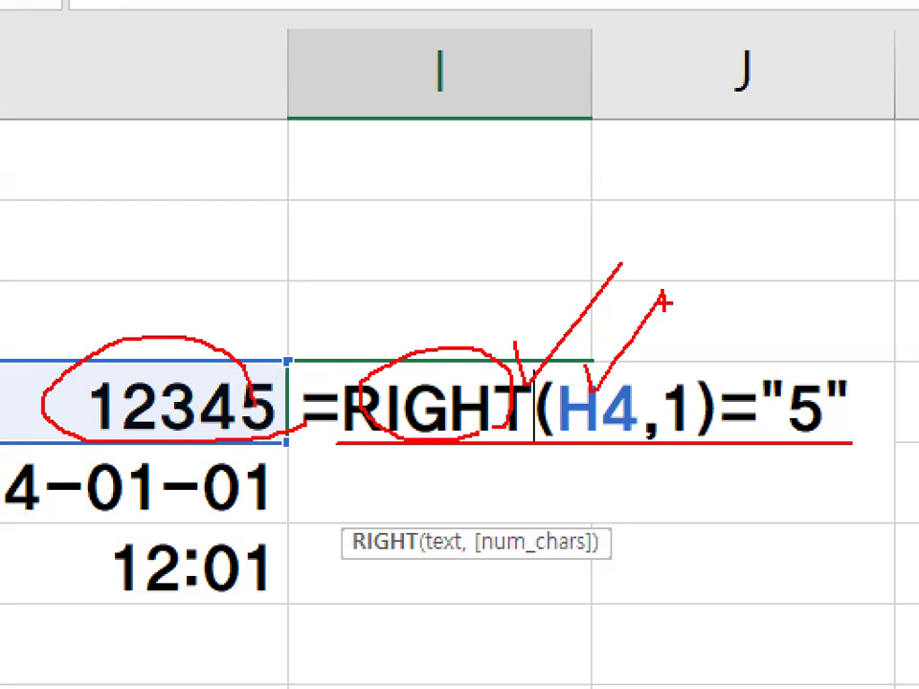
mouse_move(878, 419)
left_mouse_down()
mouse_move(843, 443)
mouse_move(879, 418)
left_mouse_up()
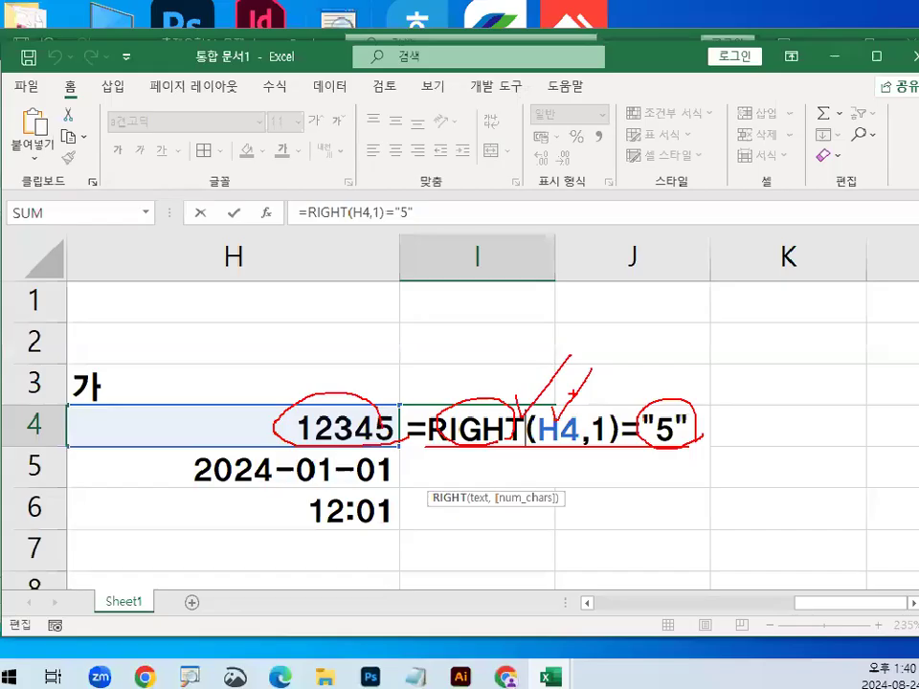
key("ctrl+Return")
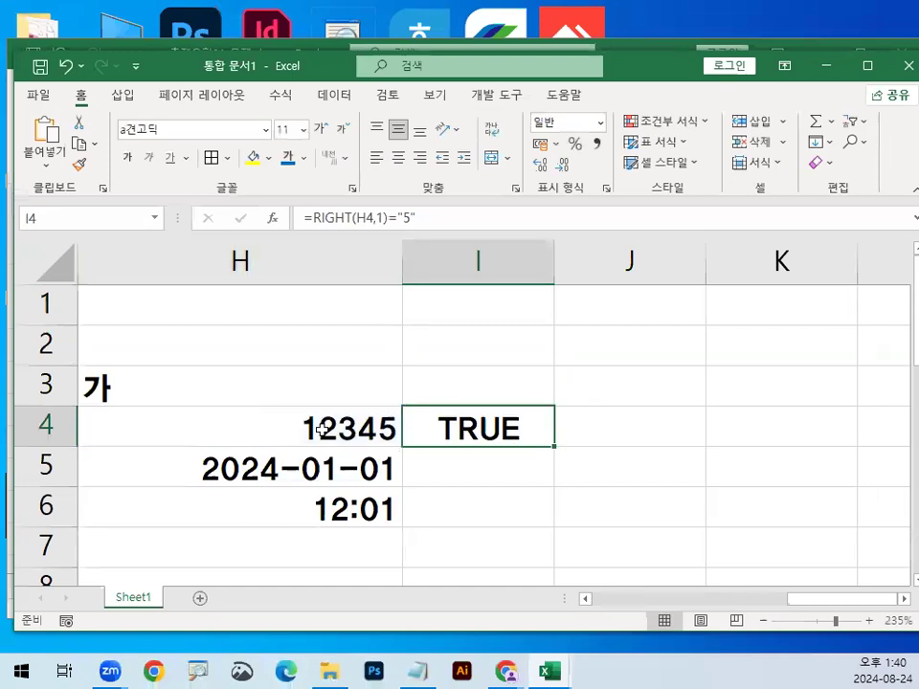
Step: Bring up the 출제유형01_문제.xlsm workbook, switch to the Notepad lesson notes and review the two OR conditions of 고급필터-1
left_click(538, 670)
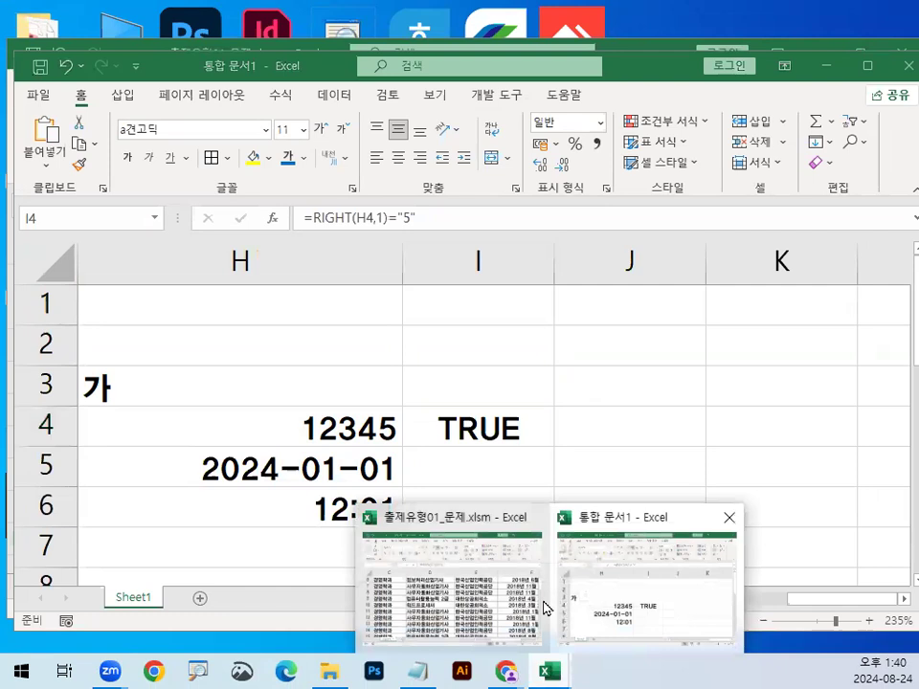
left_click(469, 605)
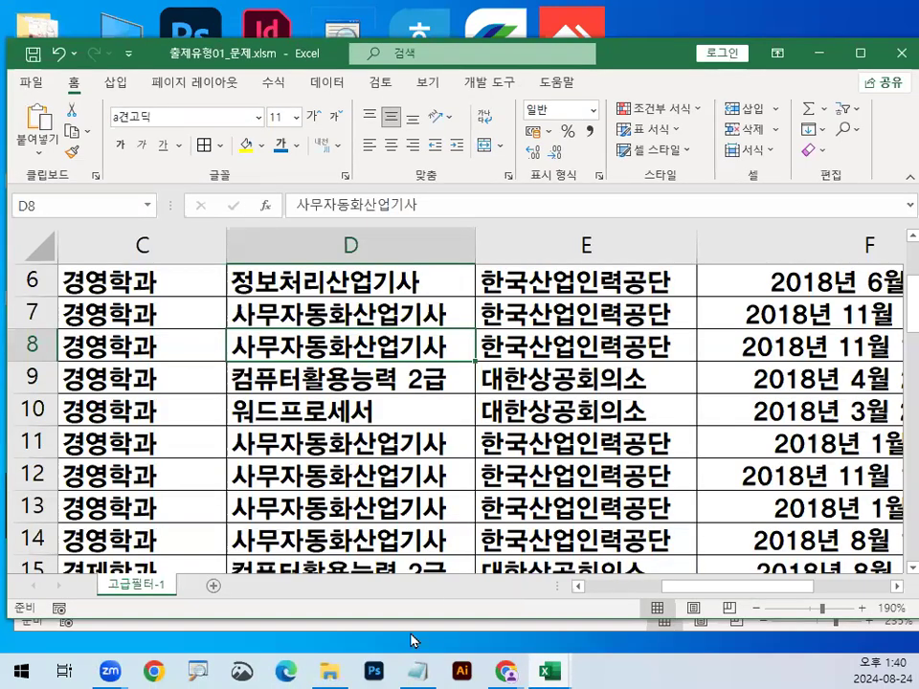
key("alt+Tab")
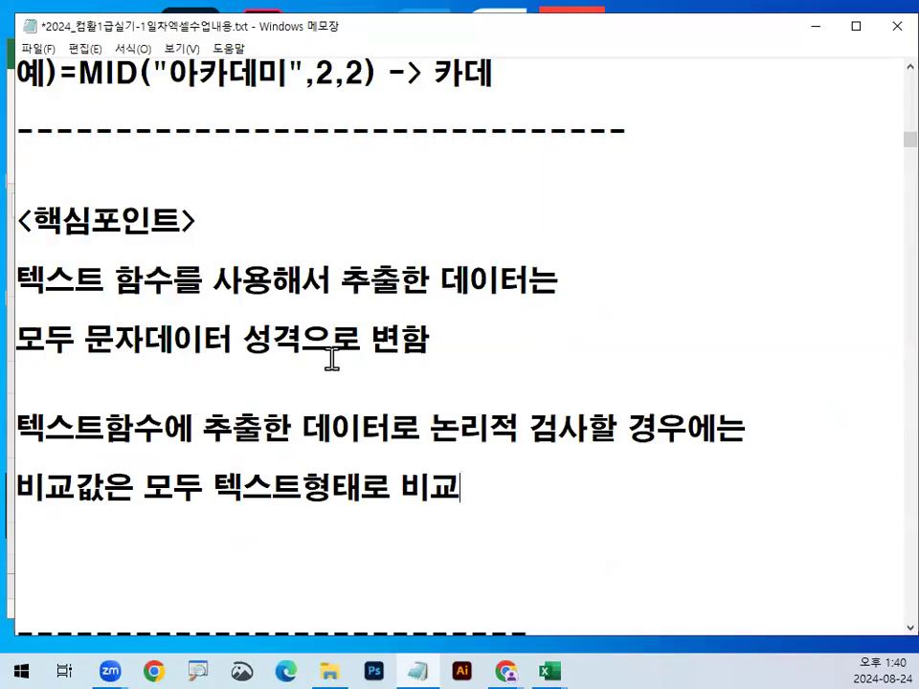
scroll(331, 358, "up", 10)
scroll(331, 358, "up", 2)
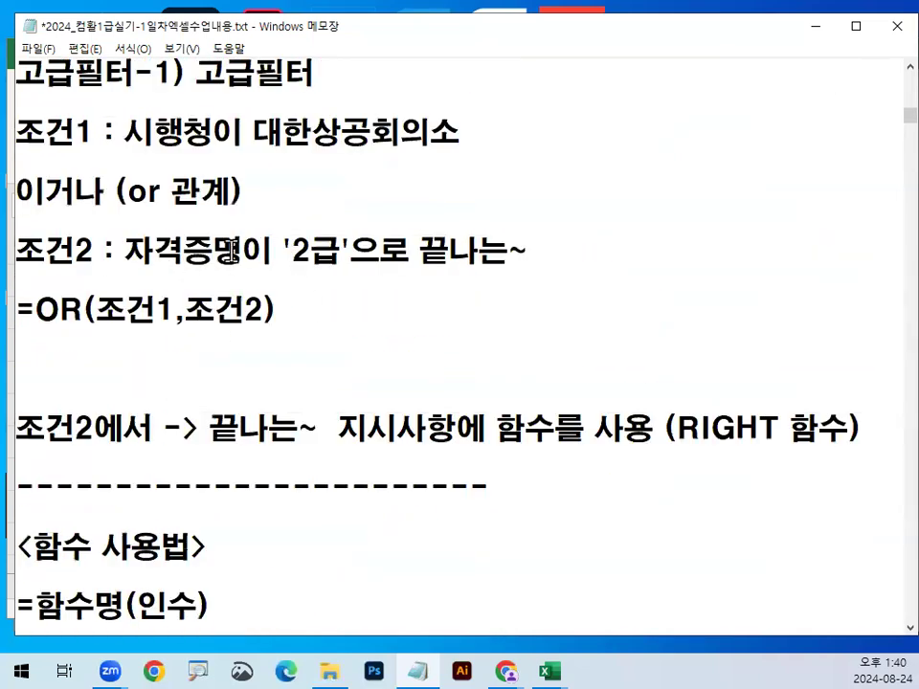
left_click_drag(27, 150, 366, 150)
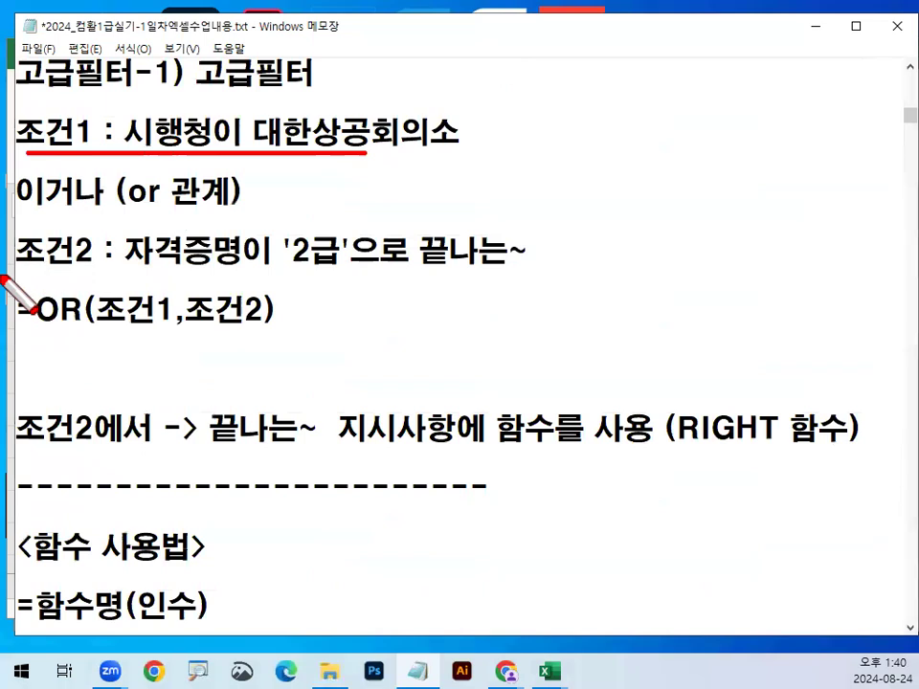
left_click_drag(3, 276, 488, 276)
left_click(168, 198)
key("Escape")
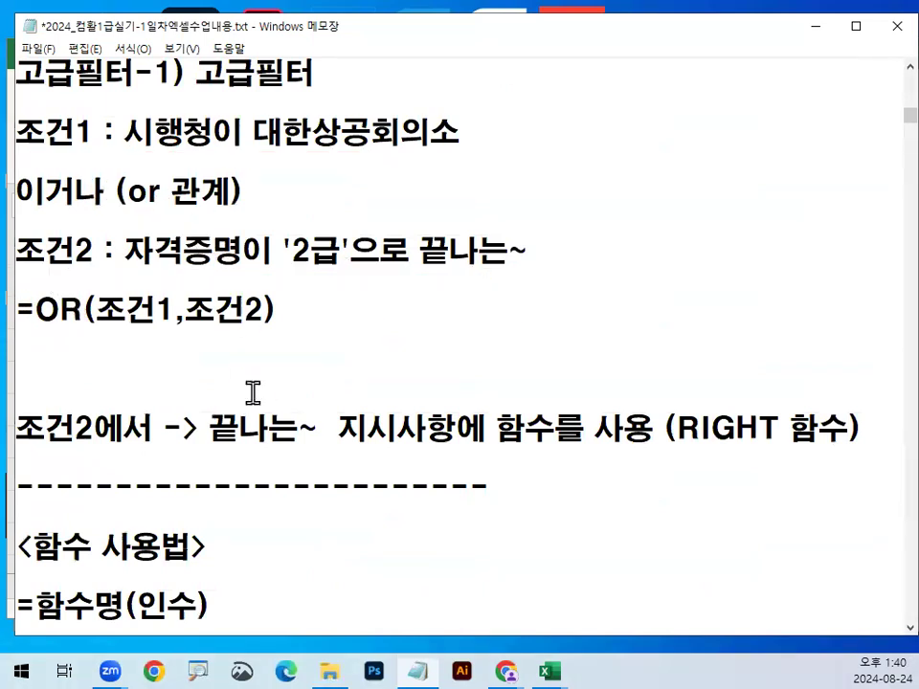
Step: Insert blank lines in the notes below the 조건2 line about using the RIGHT function
scroll(250, 388, "down", 4)
scroll(247, 383, "up", 1)
scroll(253, 378, "up", 3)
key("Down")
key("Down")
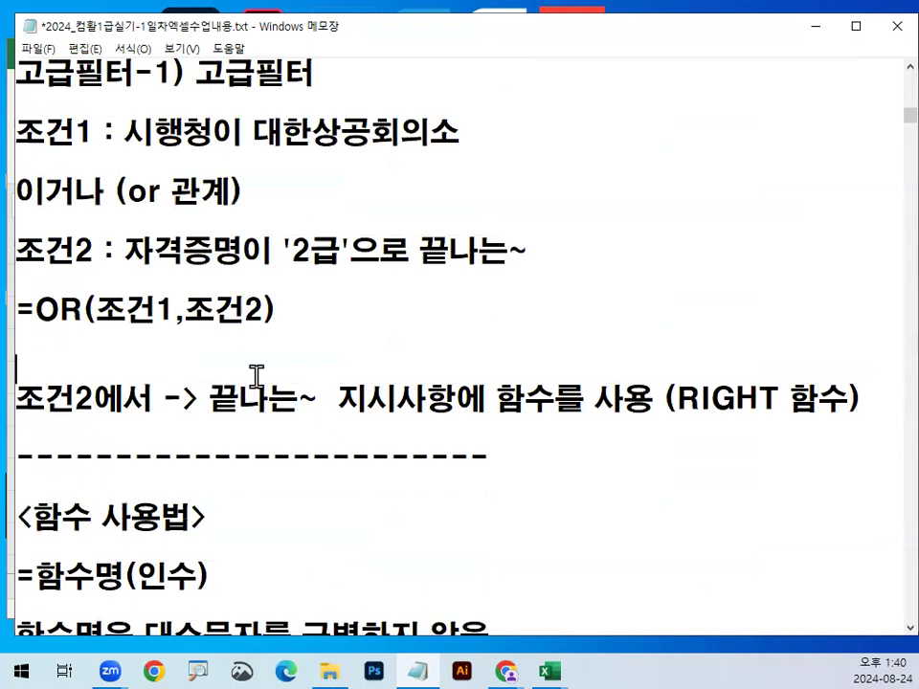
key("Return")
key("Return")
key("Return")
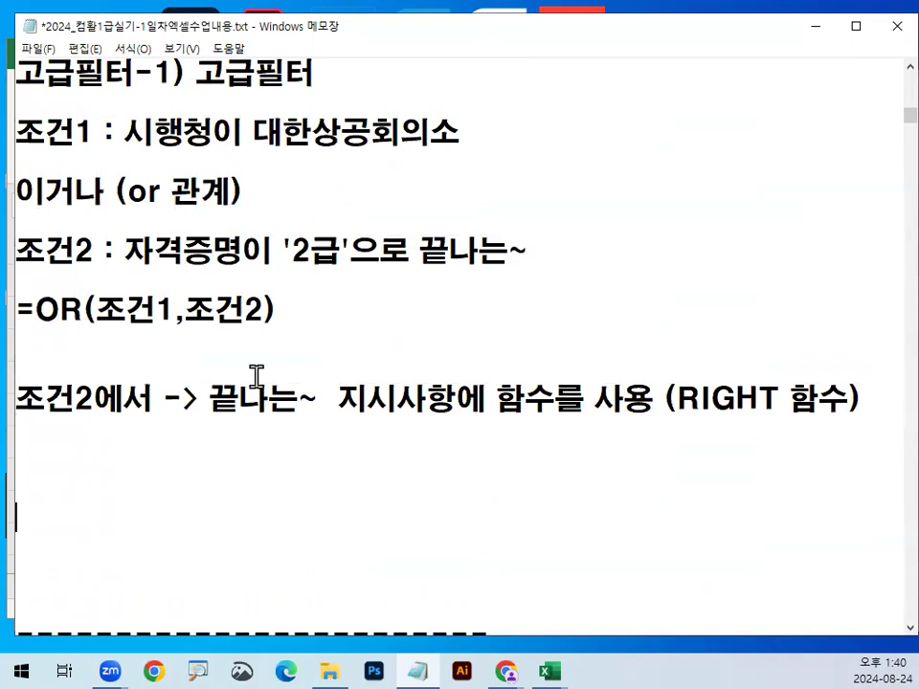
Step: Start an OR formula in the notes below the RIGHT function line: =OR(시행청 셀주소
type("\\=개")
key("BackSpace")
key("BackSpace")
type("ㅐㄱ")
key("BackSpace")
key("BackSpace")
type("OR(")
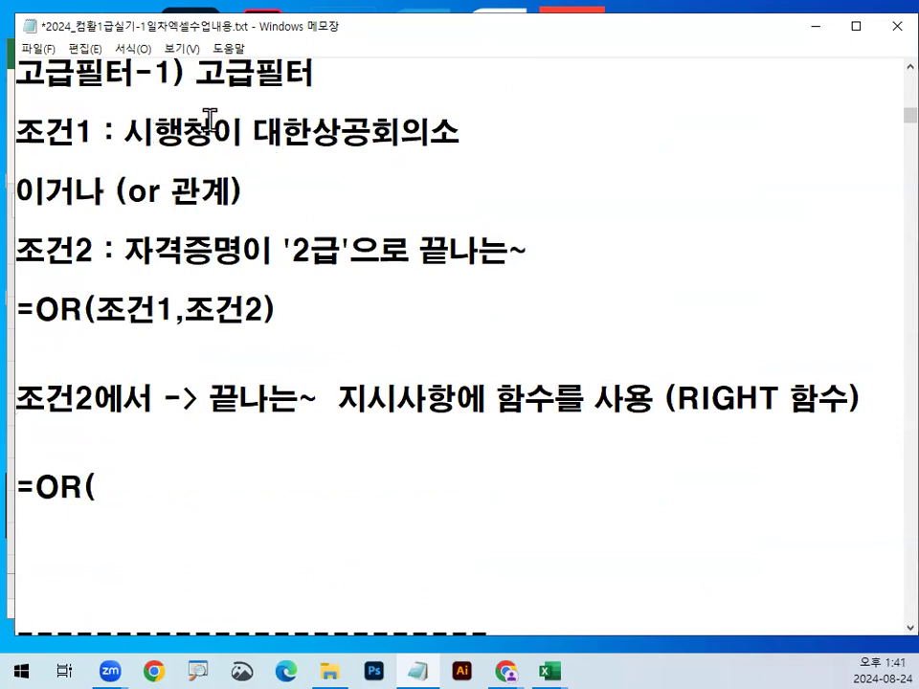
left_click_drag(211, 122, 153, 127)
left_click(195, 491)
type("시행ㅊ")
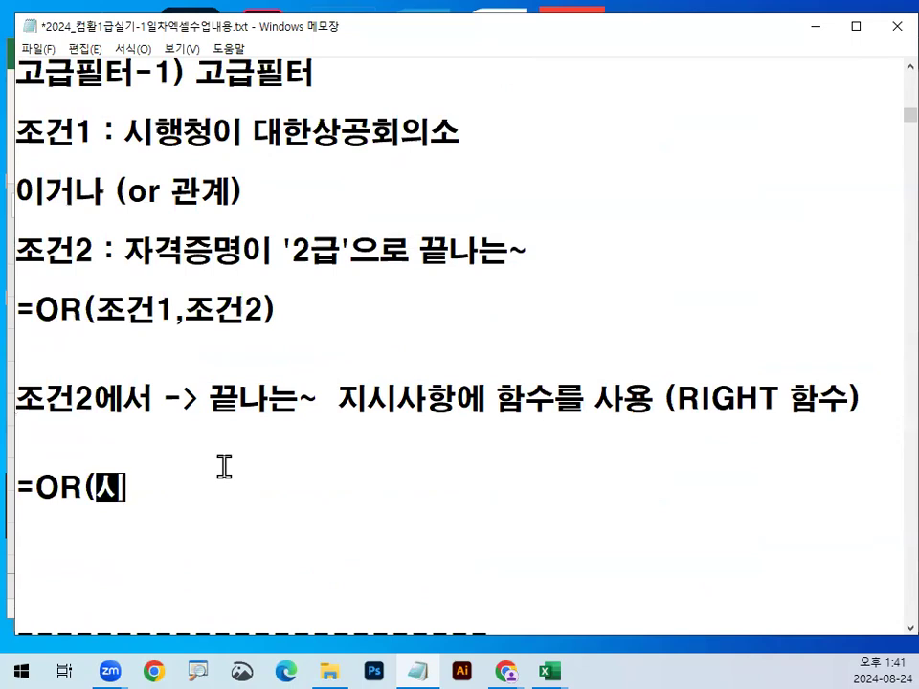
type("ㅓㅇ 셀주소")
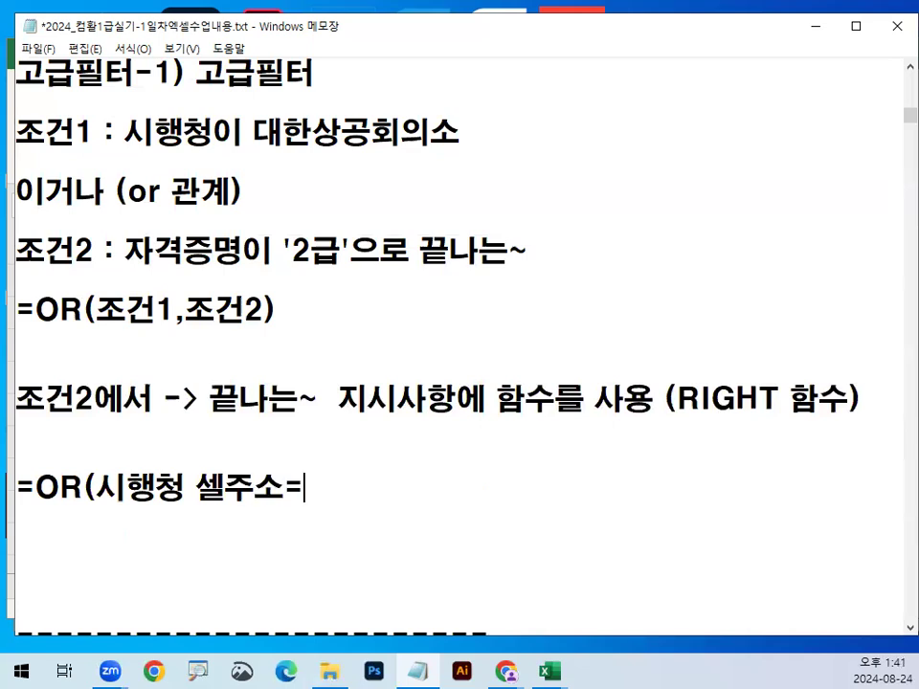
Step: Extend the notes formula with the comparison ="대한상공회의소 and highlight its 시행청 셀주소= part
type("=\"대한상")
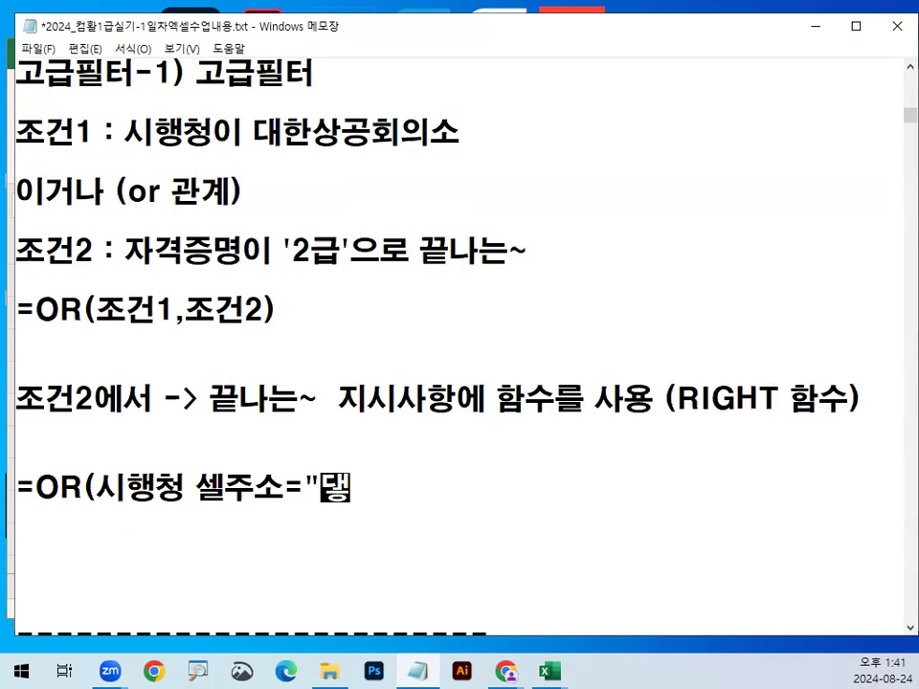
type("곻오ㅜ")
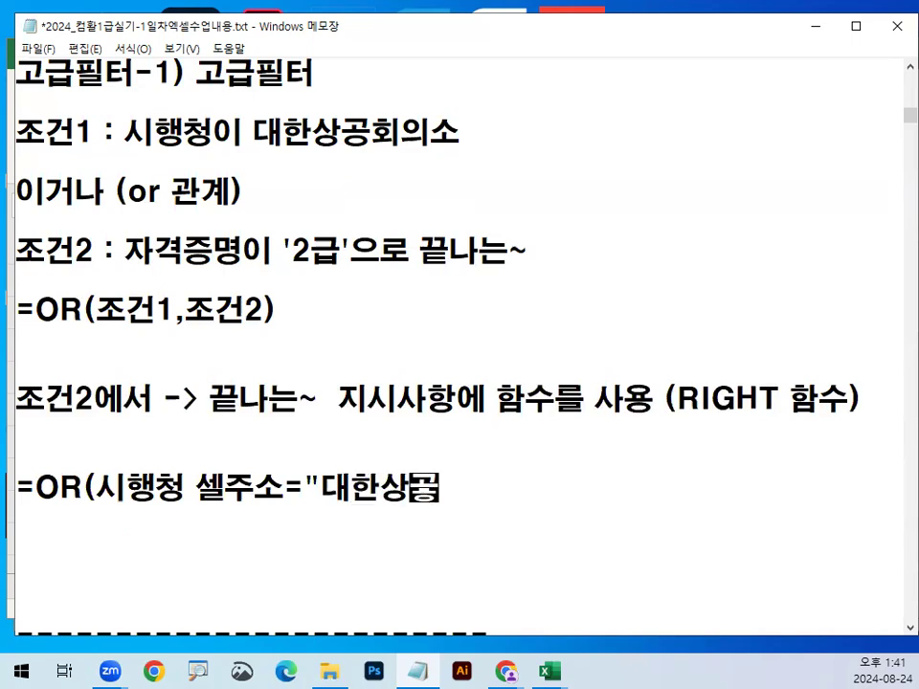
key("BackSpace")
key("BackSpace")
key("BackSpace")
type("ㄱ공회의소")
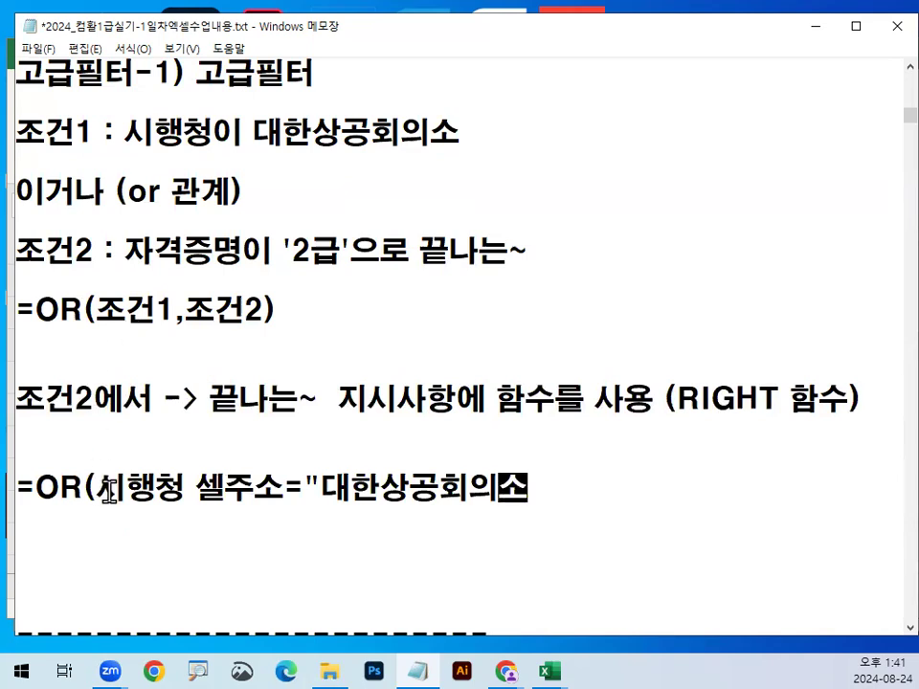
left_click_drag(96, 488, 304, 489)
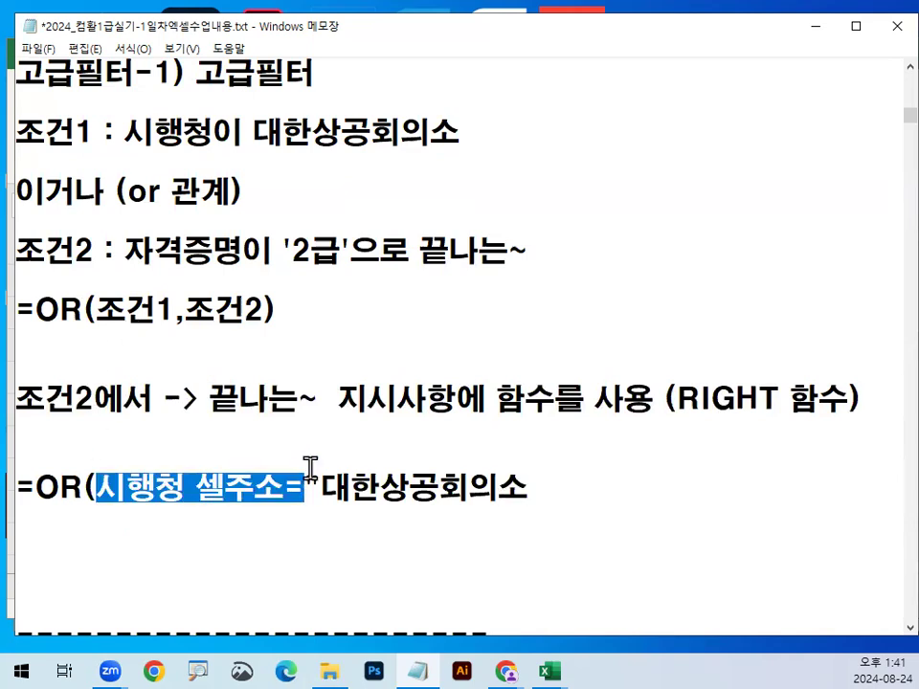
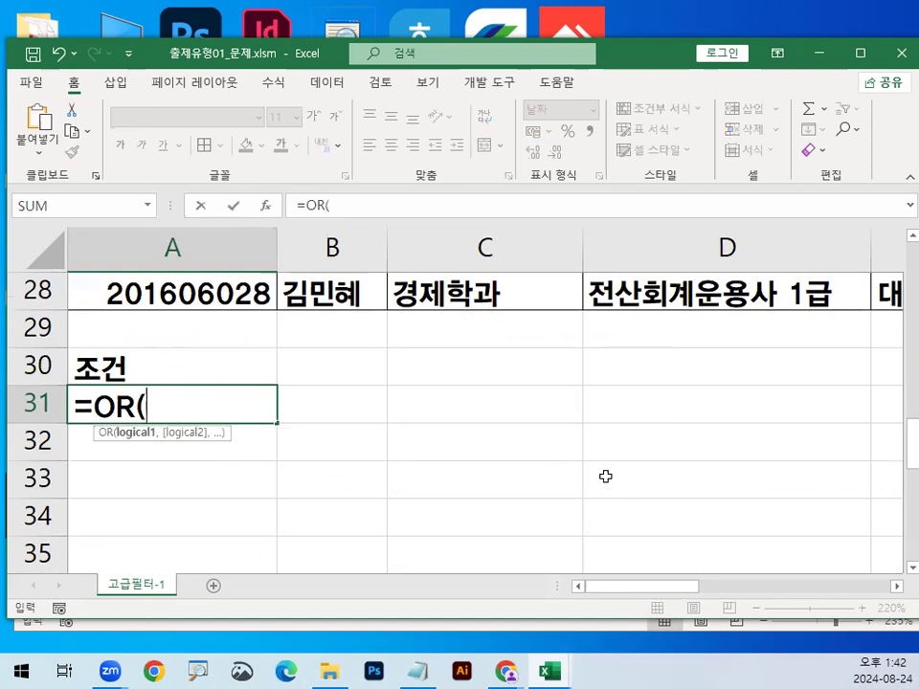
Step: Reference the first 시행청 entry, E3, as the first argument of the OR formula in A31
scroll(605, 475, "up", 9)
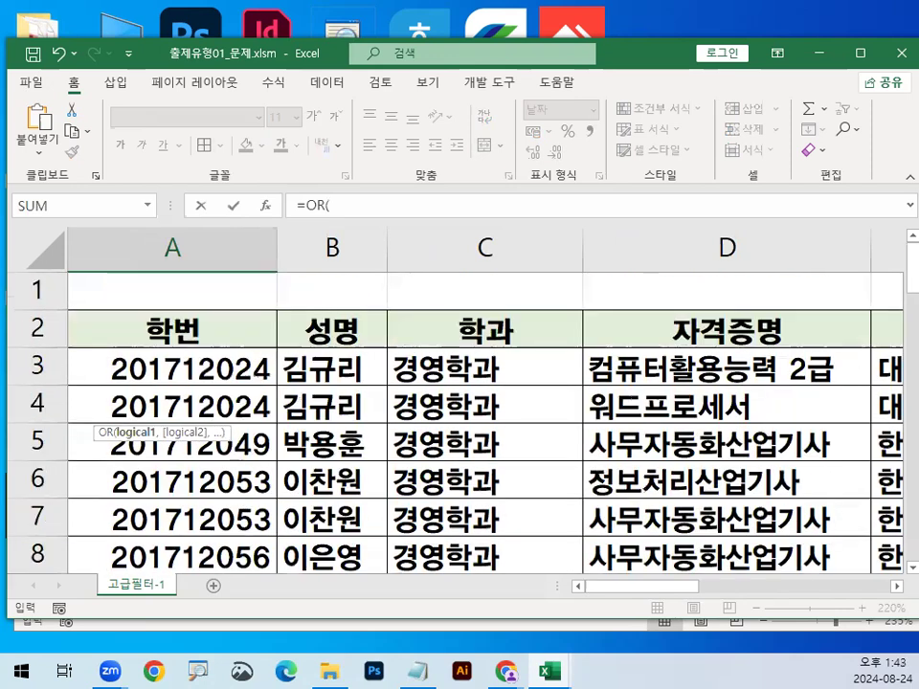
left_click(895, 587)
left_click(895, 587)
left_click(895, 587)
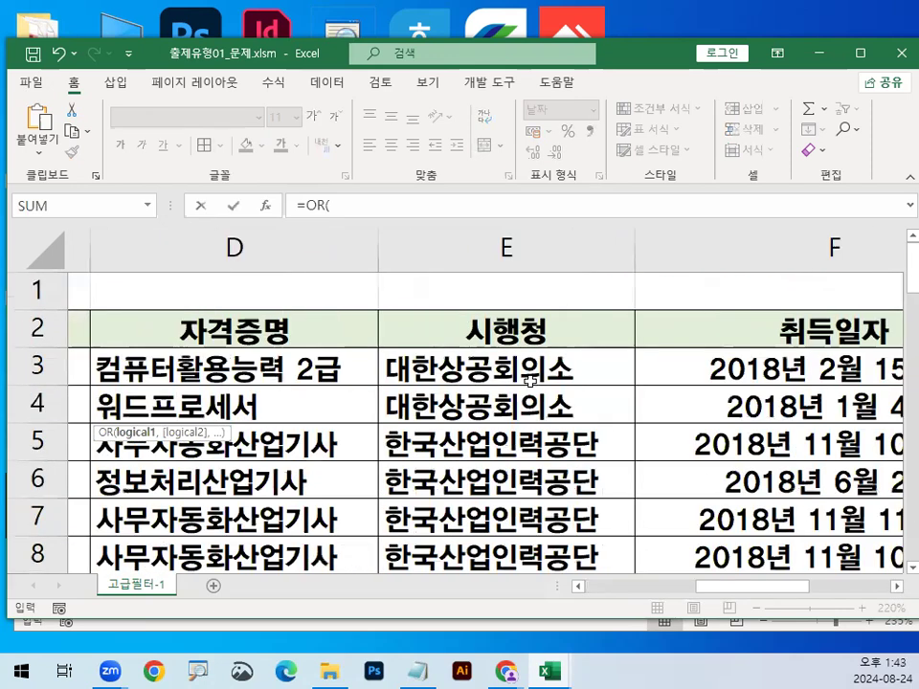
left_click(478, 364)
mouse_move(468, 366)
left_mouse_down()
mouse_move(543, 408)
mouse_move(469, 367)
left_mouse_up()
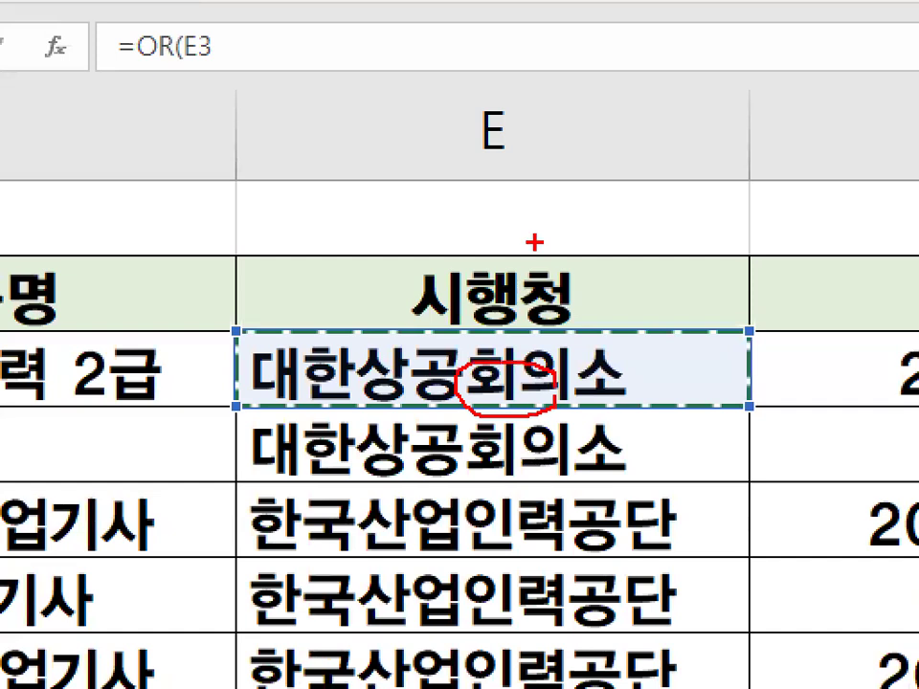
left_click_drag(528, 236, 461, 333)
left_click_drag(462, 259, 553, 326)
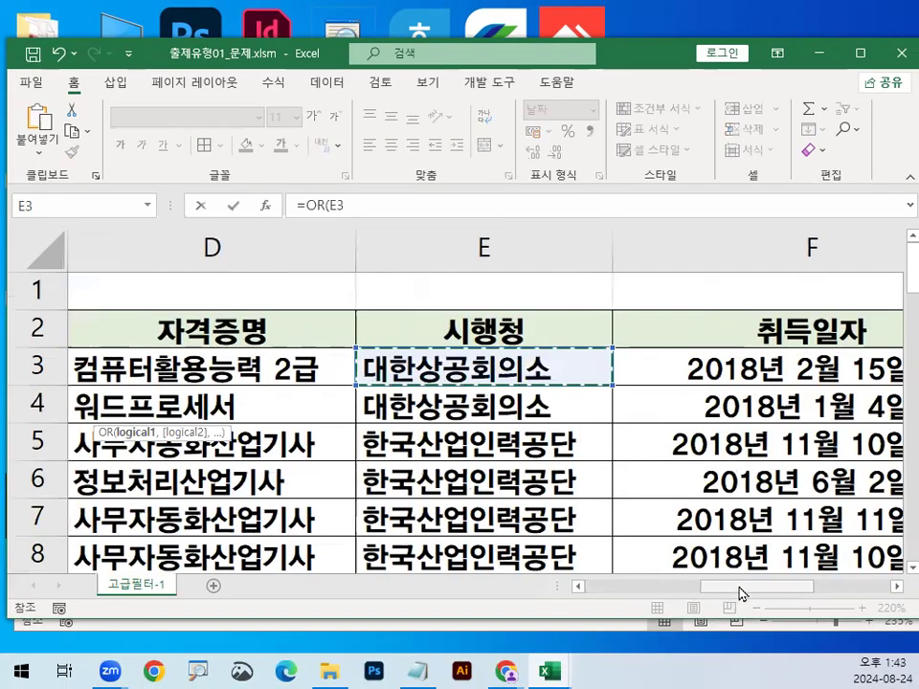
left_click_drag(743, 594, 521, 589)
scroll(410, 479, "down", 2)
scroll(409, 475, "down", 7)
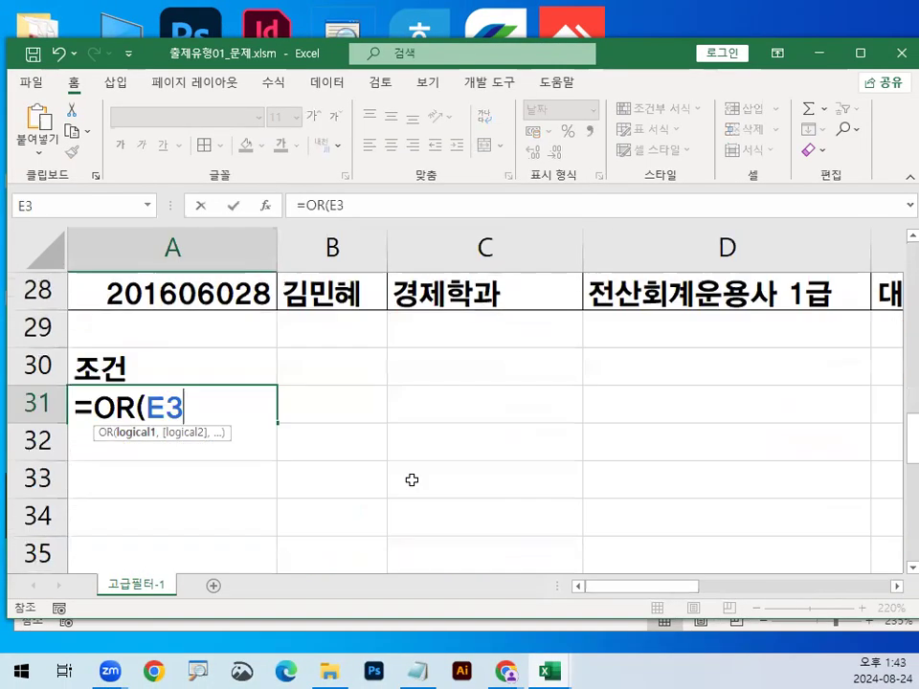
Step: Compare E3 with the text "대한상공회의소" in the A31 formula and add the separator for the second condition
type("=")
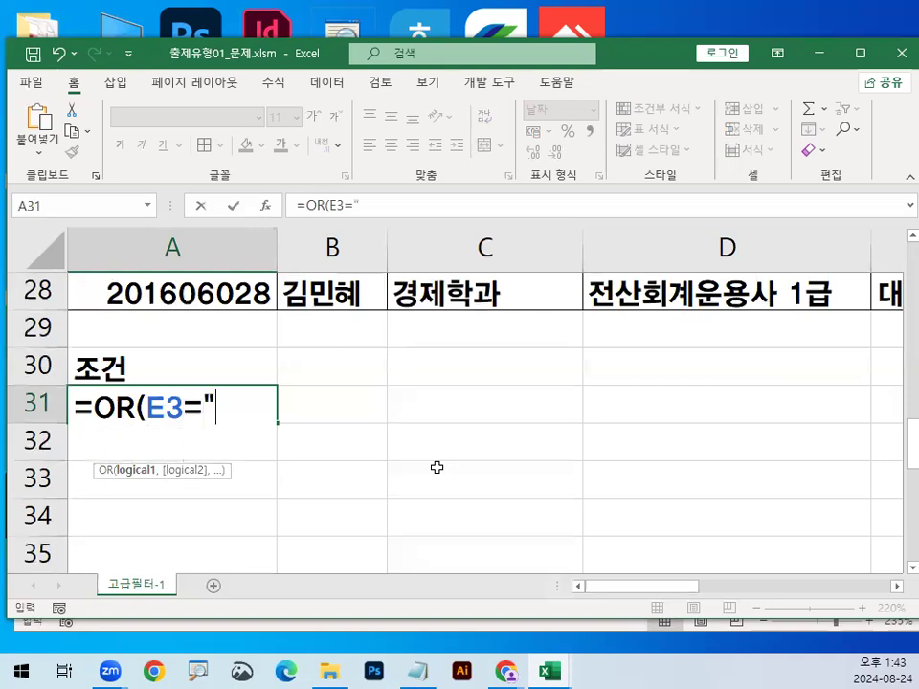
type("\"EO")
key("BackSpace")
key("BackSpace")
type("대한")
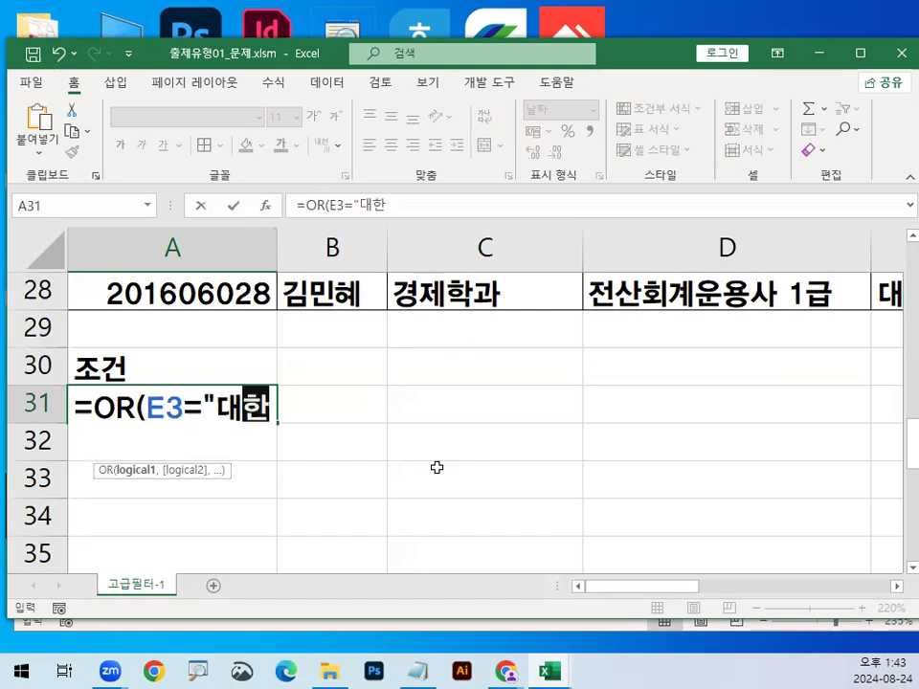
type("사상공회")
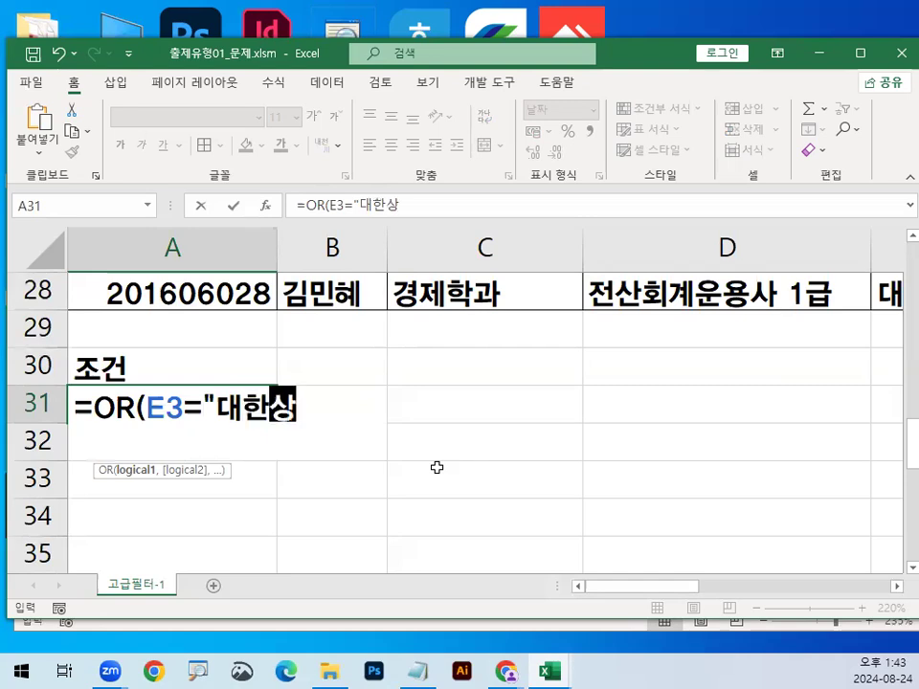
type("이ㅡ소")
key("BackSpace")
key("BackSpace")
key("BackSpace")
type("의소\",")
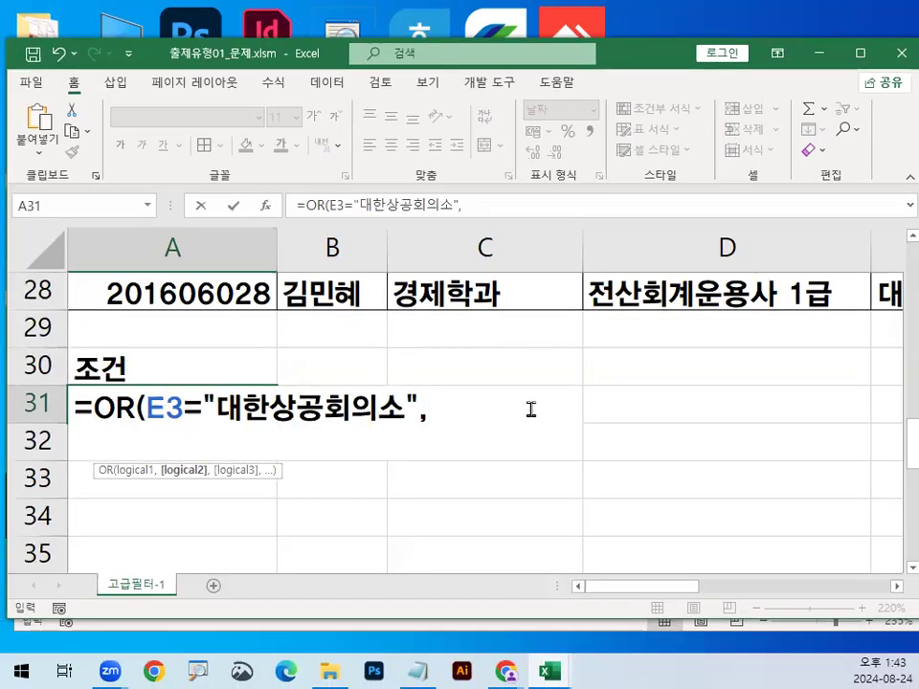
Step: Insert the RIGHT function as the second condition of the OR formula in A31
type("ㄱ")
key("BackSpace")
key("Hangul")
type("RI")
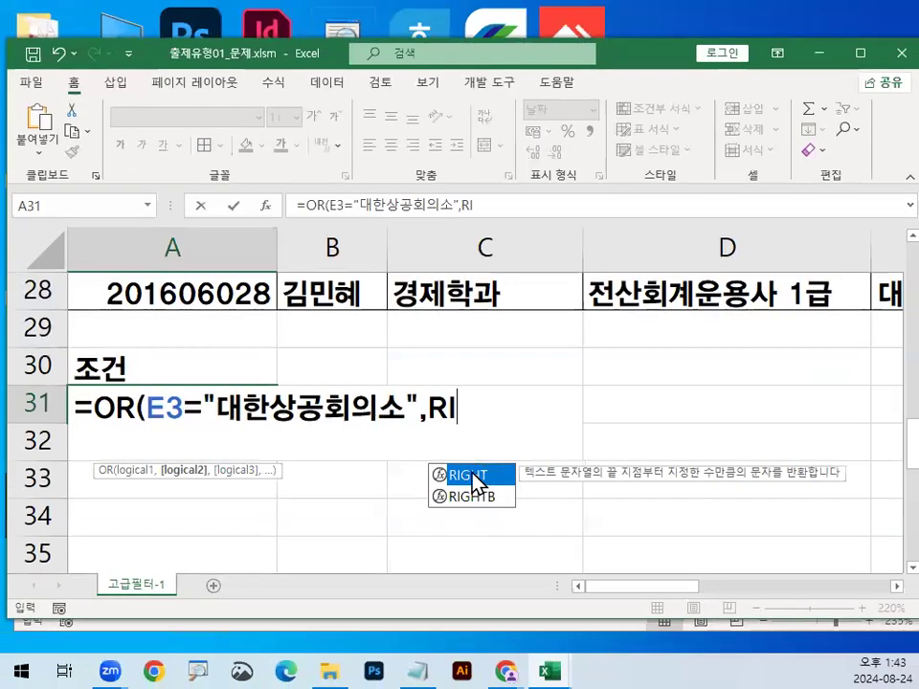
double_click(474, 447)
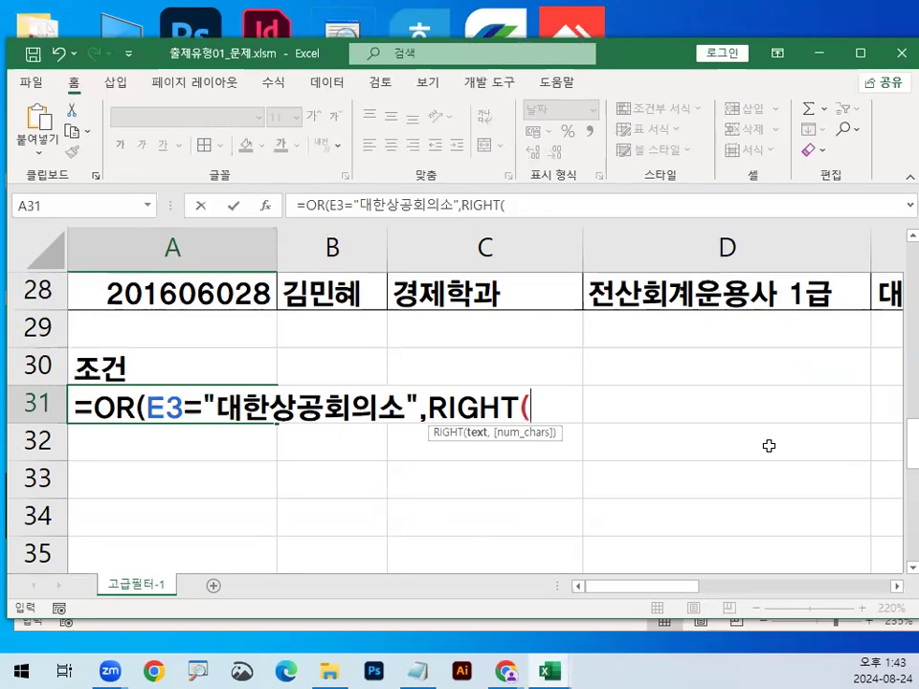
Step: Examine the 자격증명 column heading and the ending of its first entry as the source text for RIGHT
scroll(770, 442, "up", 9)
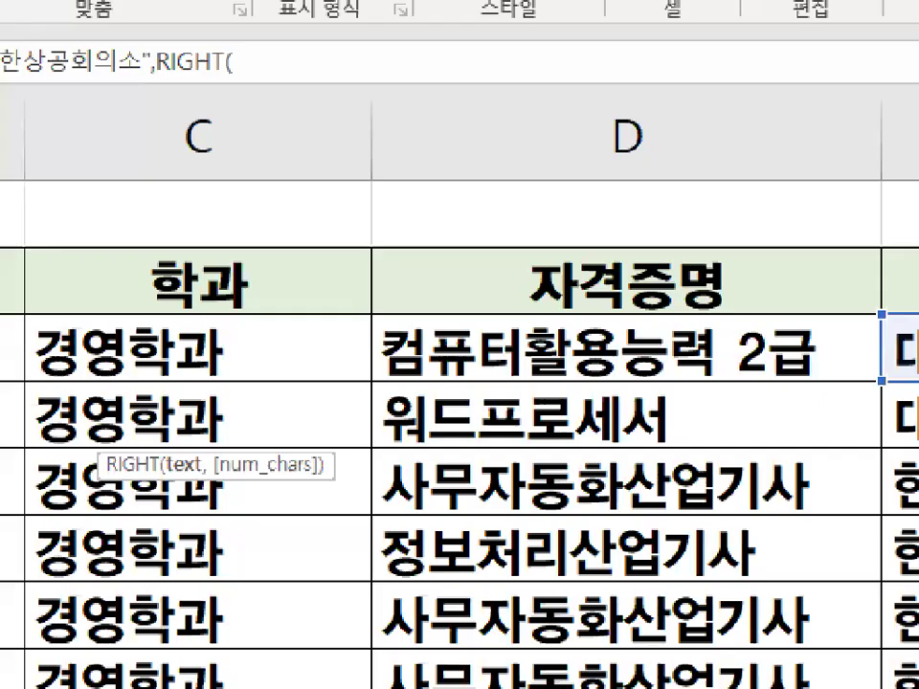
left_click(798, 393)
mouse_move(798, 341)
left_mouse_down()
mouse_move(803, 358)
mouse_move(819, 357)
left_mouse_up()
key("Escape")
key("ctrl+1")
left_click(759, 385)
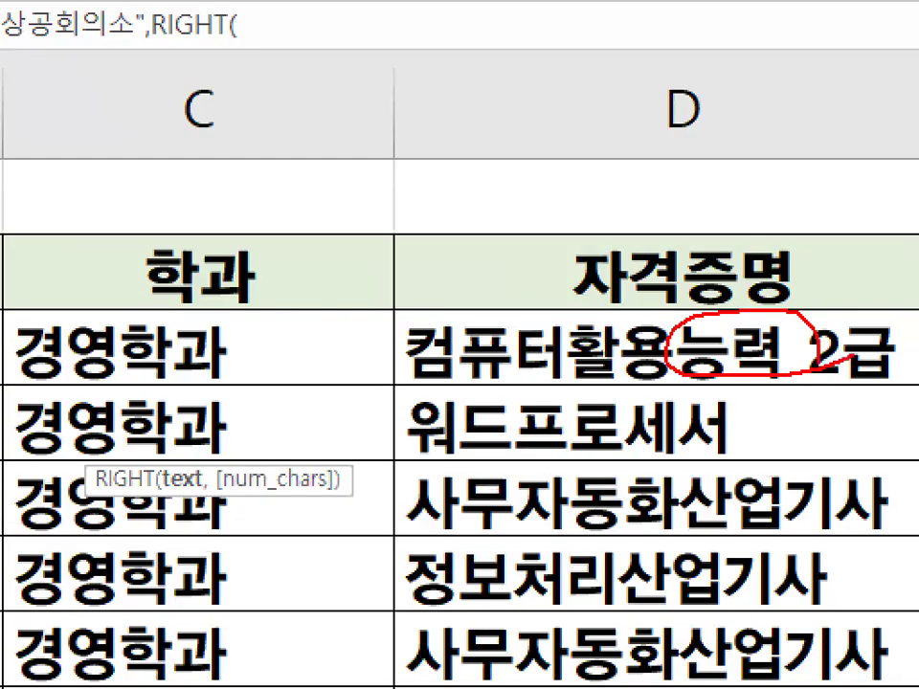
left_click_drag(605, 234, 912, 8)
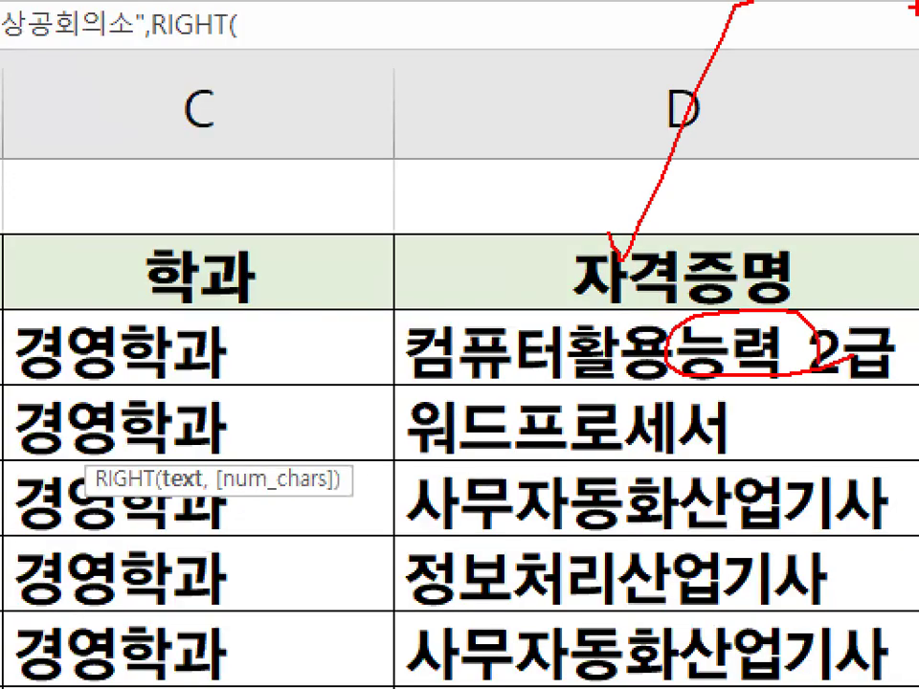
key("Escape")
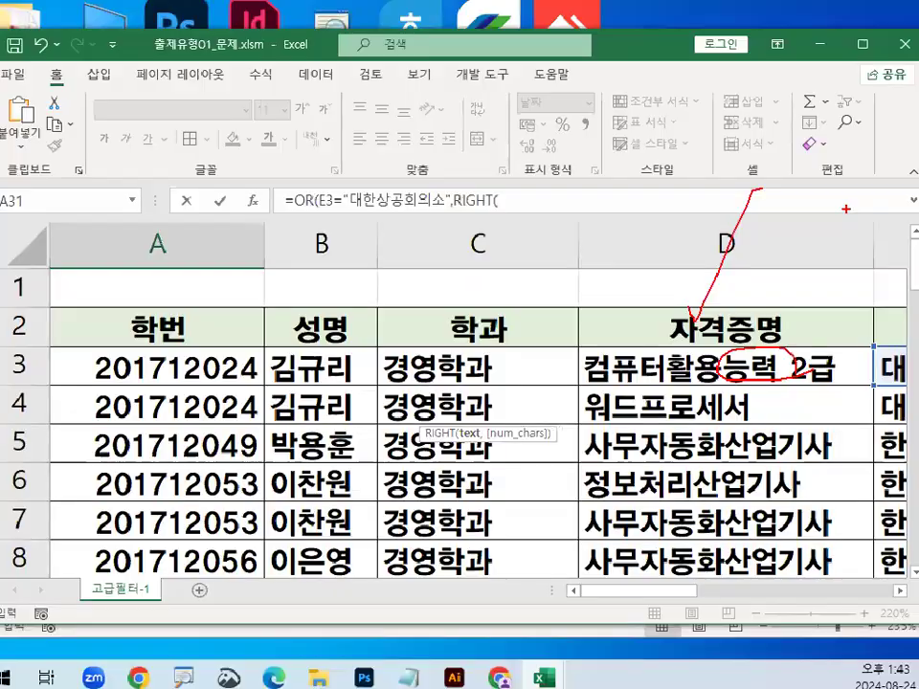
key("ctrl+1")
left_click(704, 320)
left_click_drag(773, 327, 762, 335)
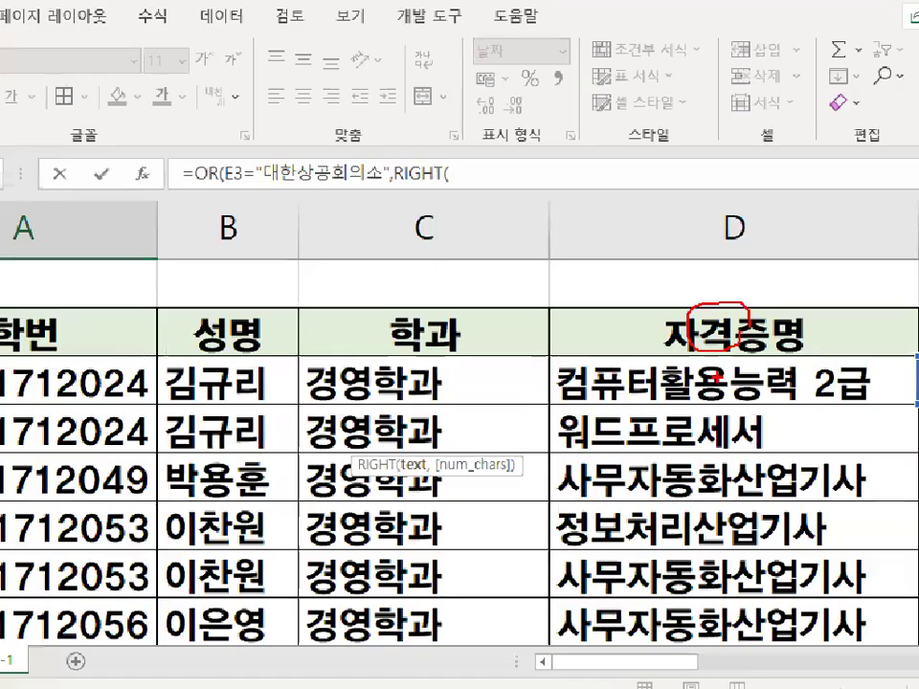
key("Escape")
key("ctrl+1")
mouse_move(783, 335)
left_mouse_down()
mouse_move(684, 353)
mouse_move(593, 319)
mouse_move(774, 340)
mouse_move(723, 343)
left_mouse_up()
mouse_move(644, 295)
left_mouse_down()
mouse_move(685, 289)
mouse_move(763, 147)
left_mouse_up()
key("Escape")
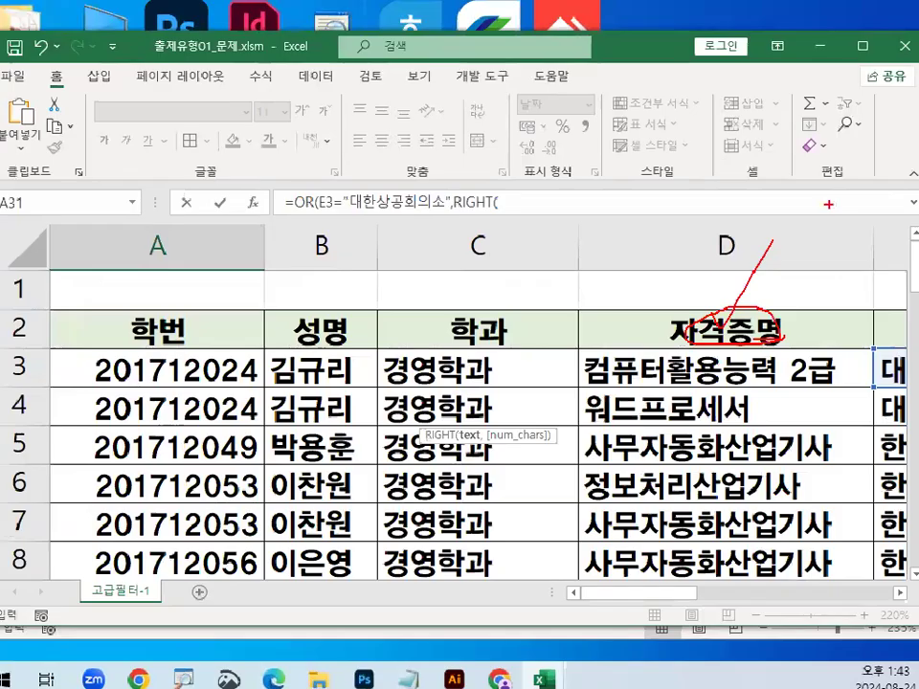
key("ctrl+1")
left_click(780, 357)
left_click_drag(831, 383, 829, 389)
key("Escape")
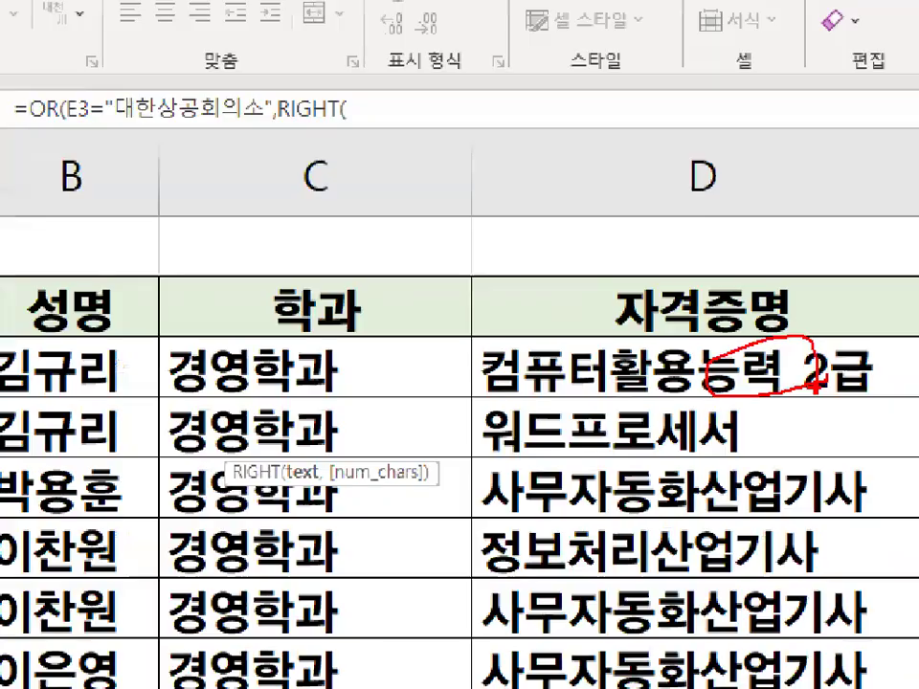
Step: Complete the RIGHT function with the first 자격증명 entry and two characters: RIGHT(D3,2)
left_click(677, 371)
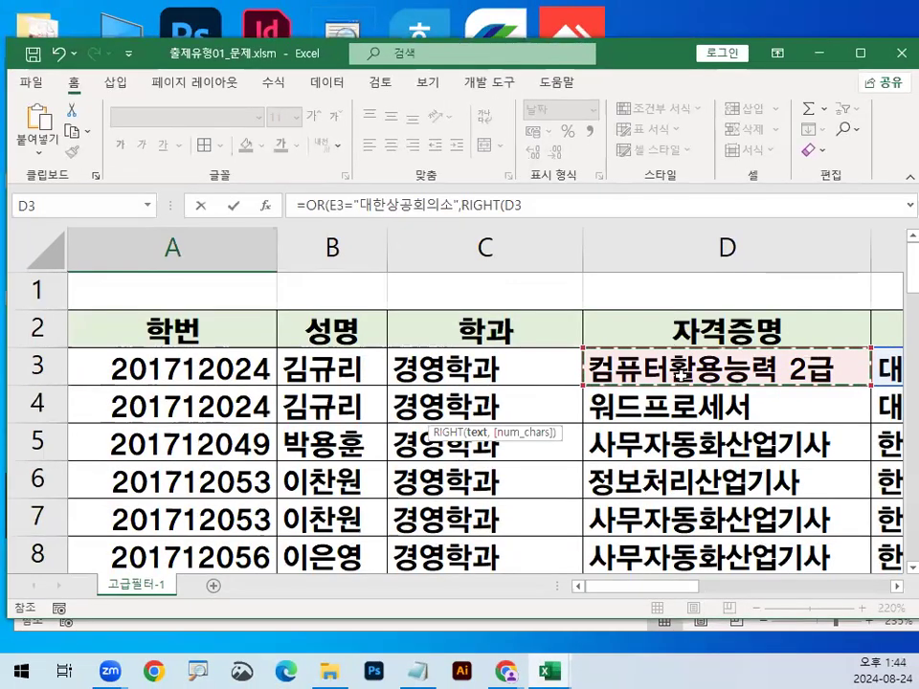
scroll(145, 475, "down", 3)
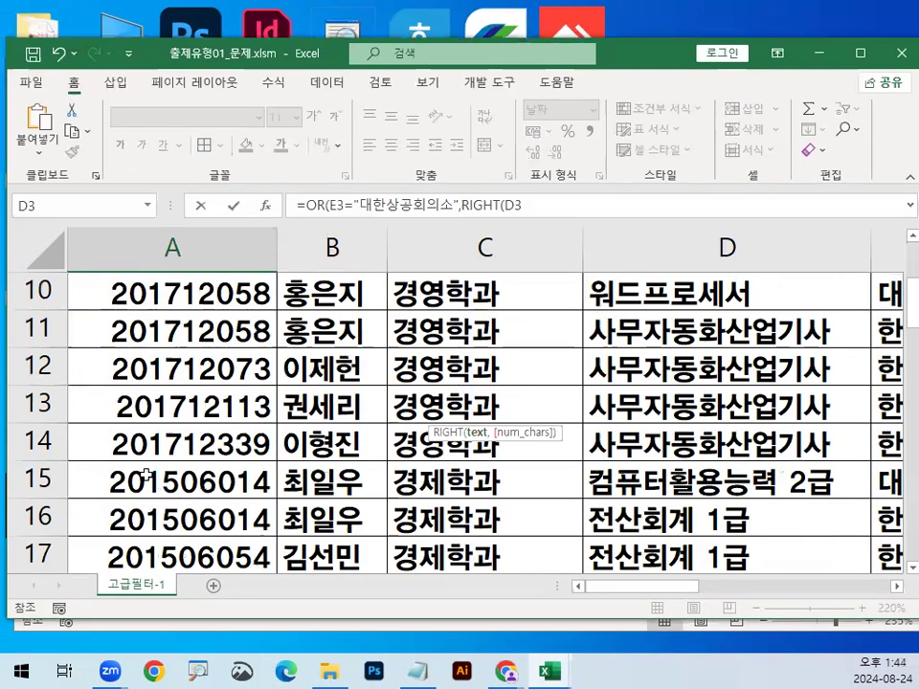
scroll(145, 475, "down", 7)
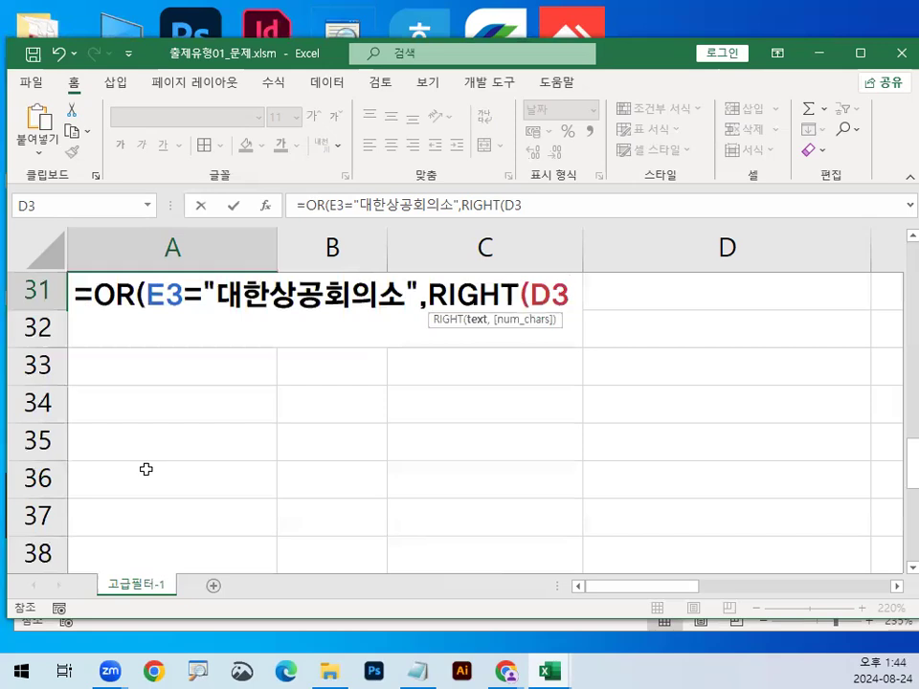
type(",2")
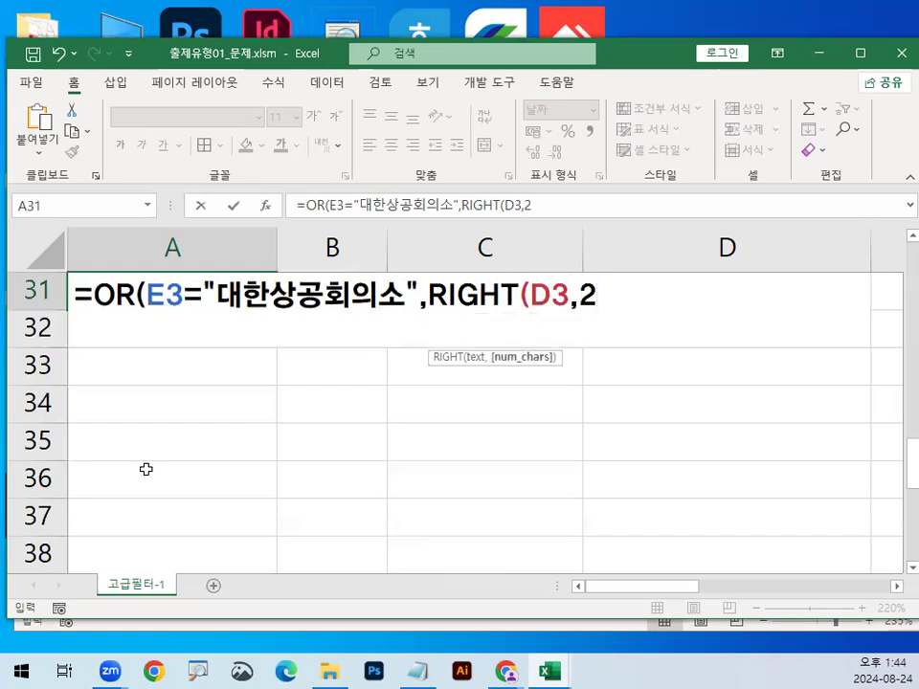
type(")")
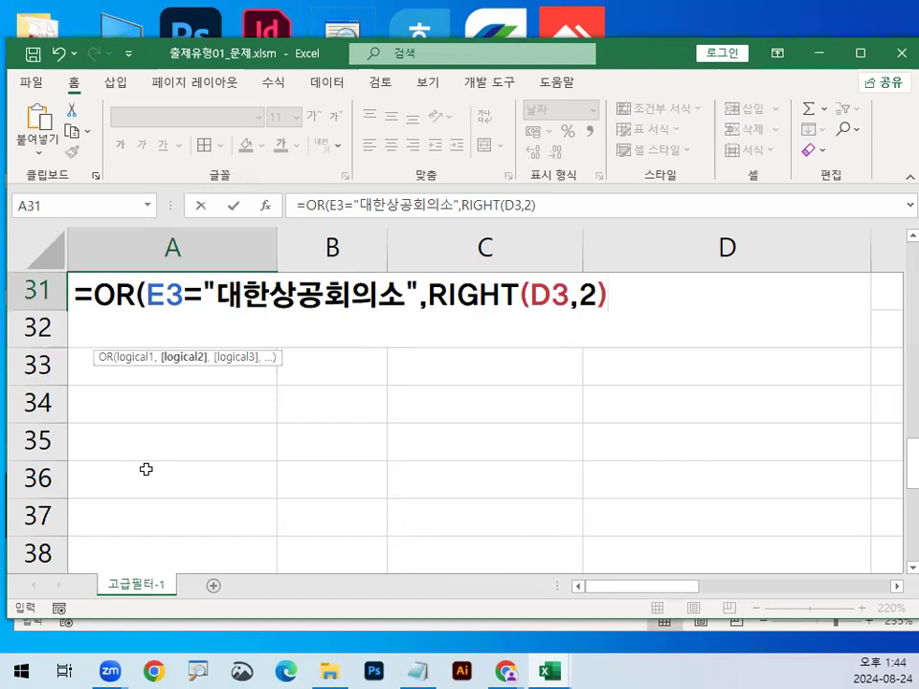
Step: Compare the RIGHT result with the text "2급" and enter the finished OR formula in A31
type("=")
type("\"2RM")
key("BackSpace")
key("BackSpace")
type("급")
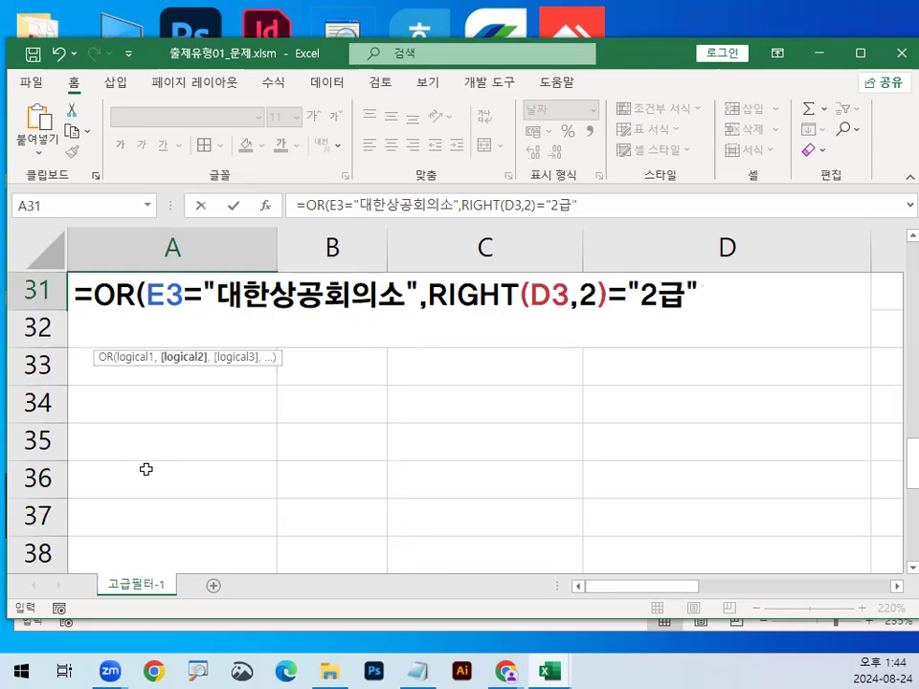
key("Return")
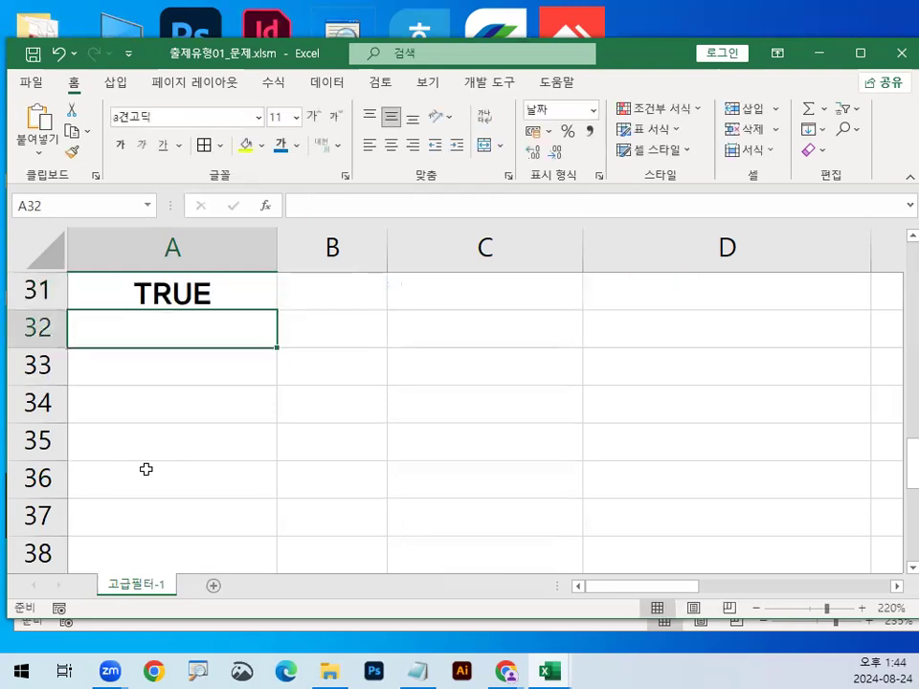
Step: Copy the full text of the OR condition formula in A31
left_click(213, 295)
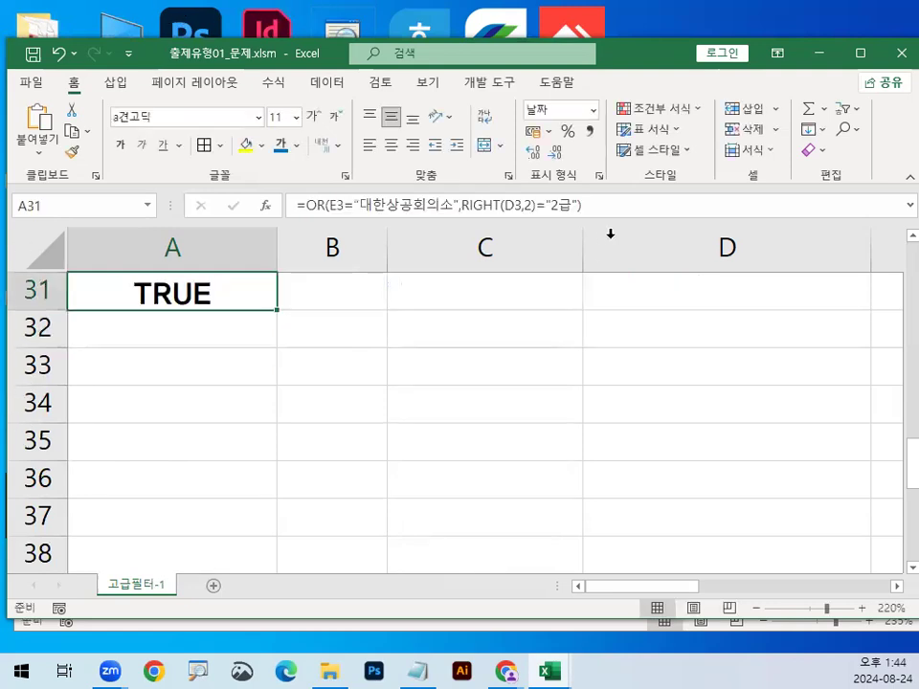
left_click(607, 207)
left_click_drag(607, 206, 166, 208)
key("ctrl+c")
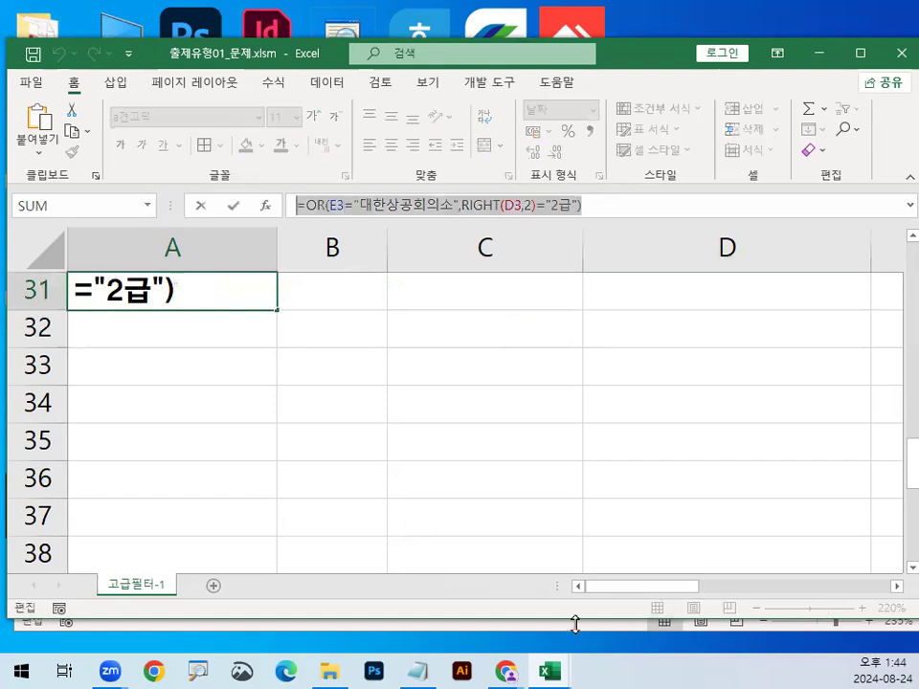
Step: Switch to the Notepad lesson notes and paste the copied OR formula below the RIGHT template, separated by a blank line
key("Escape")
left_click(418, 673)
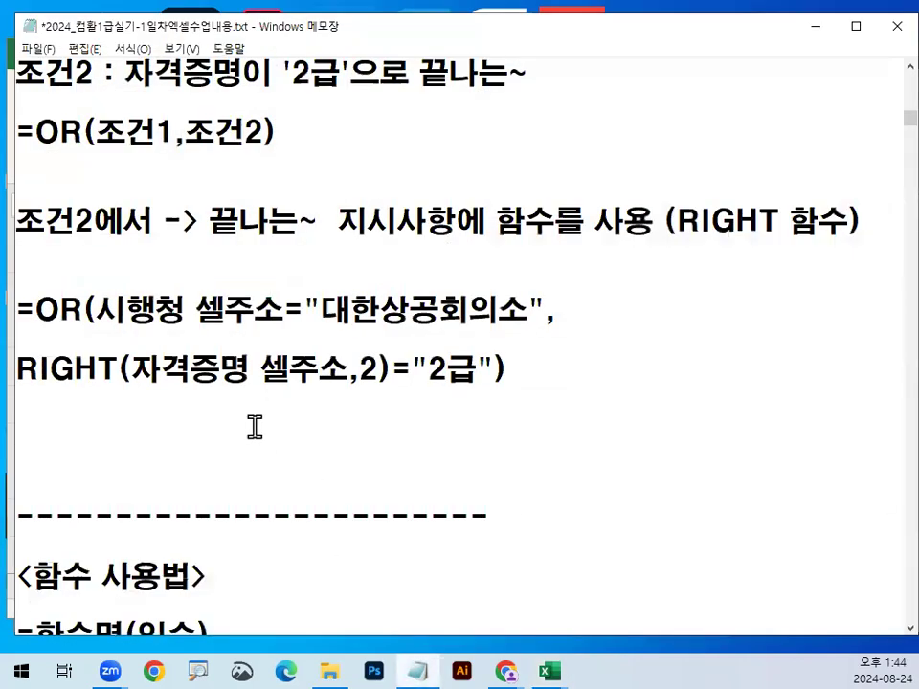
key("ctrl+v")
key("Home")
key("Return")
key("Up")
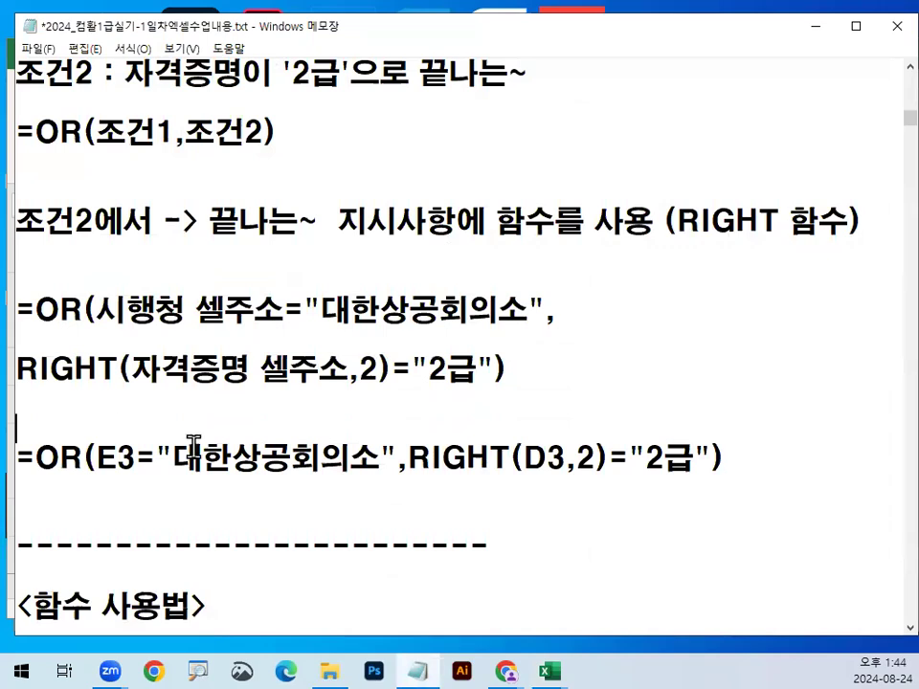
Step: Examine the two conditions inside the OR formula pasted into the notes
scroll(306, 490, "down", 1)
key("ctrl+2")
left_click_drag(97, 392, 710, 391)
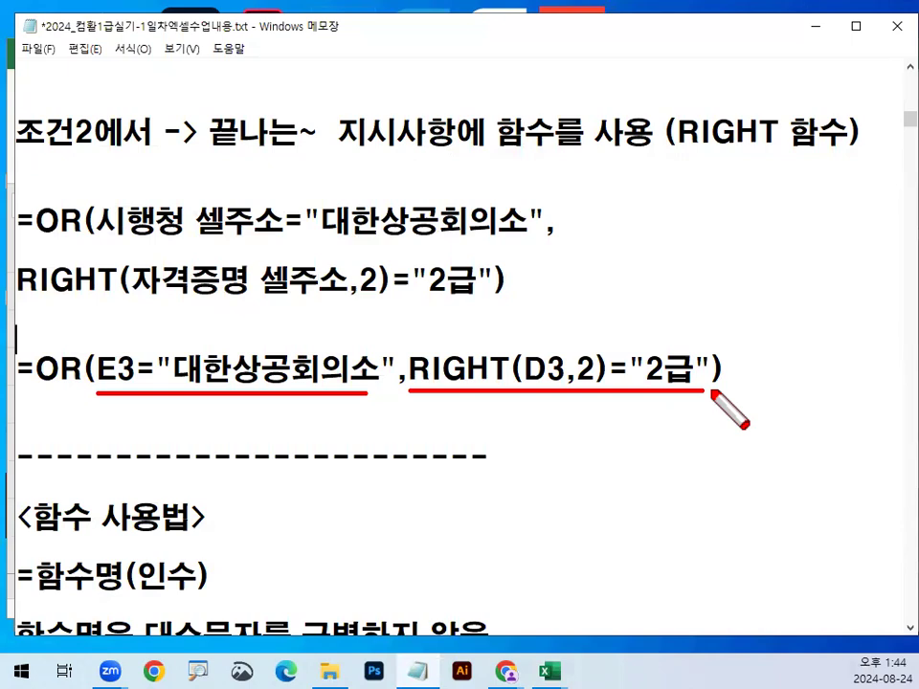
key("Escape")
left_click_drag(35, 365, 754, 364)
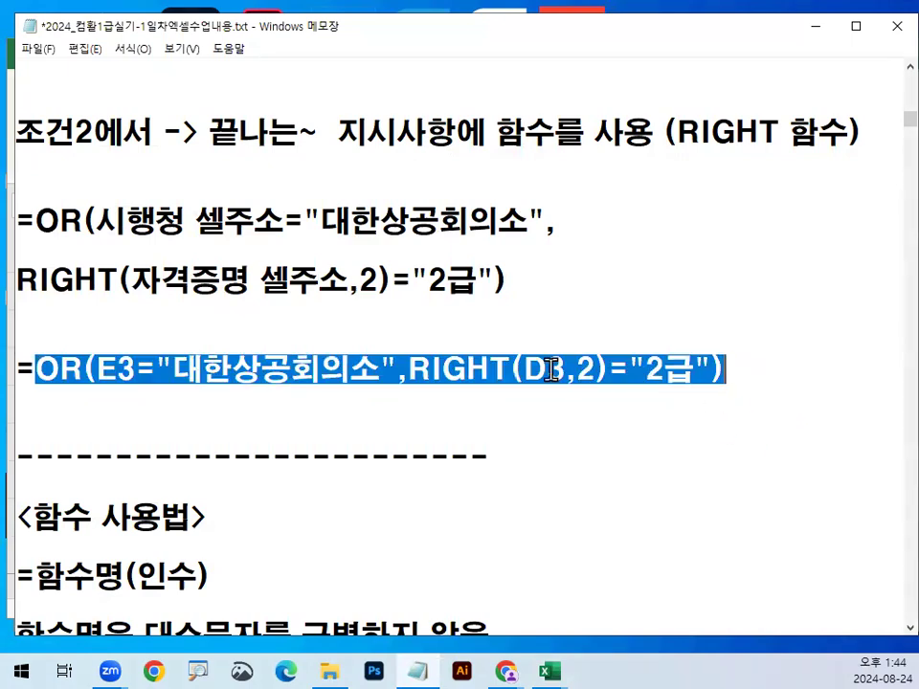
Step: Delete the old <고급필터> 출제유형01 notes from that heading through the 같은이름표(필드명) line
scroll(554, 369, "down", 15)
scroll(434, 403, "down", 5)
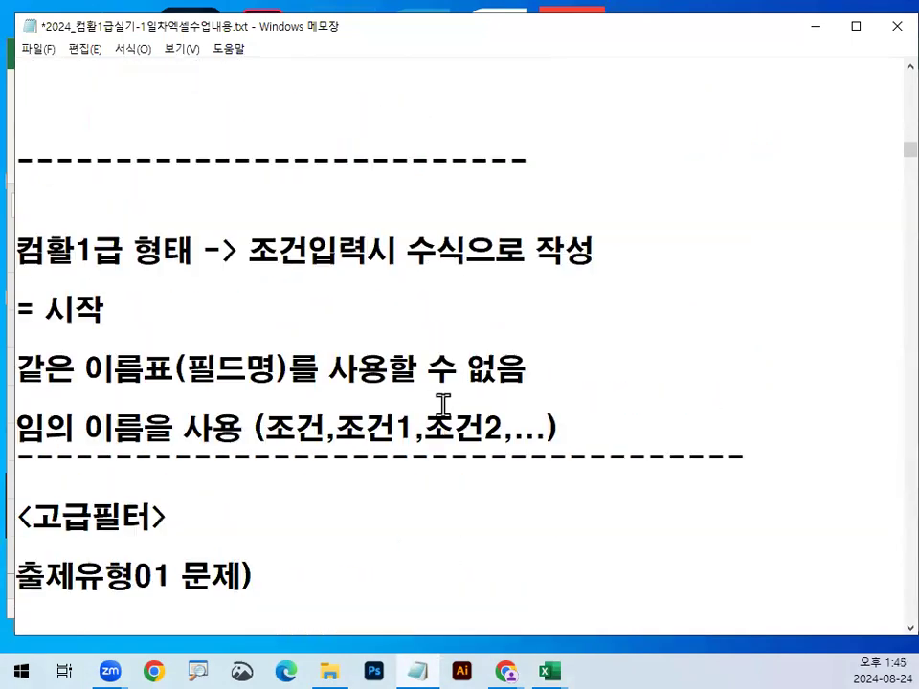
scroll(444, 404, "down", 4)
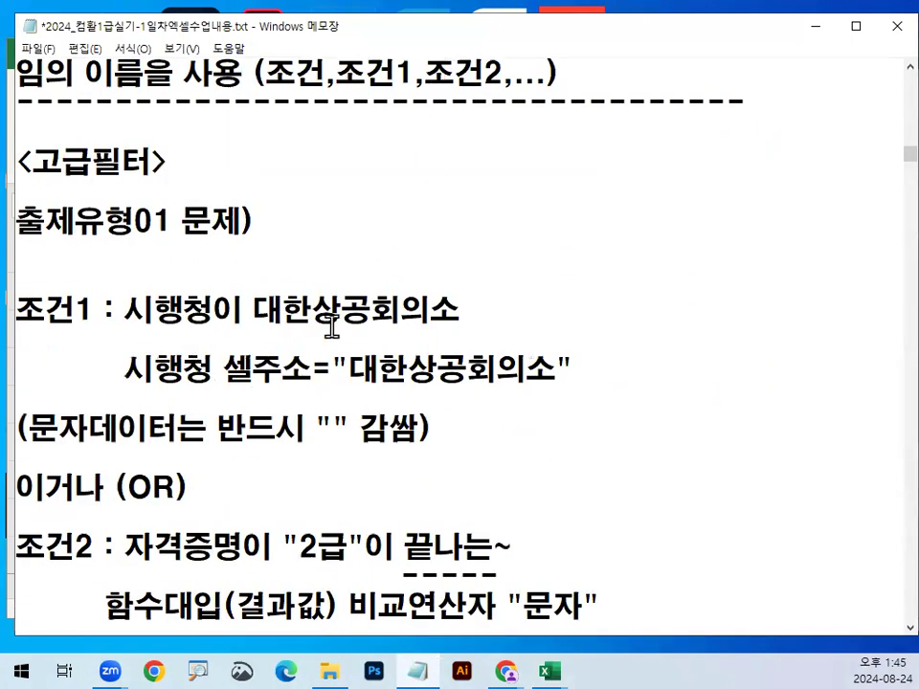
left_click(39, 129)
scroll(371, 381, "down", 5)
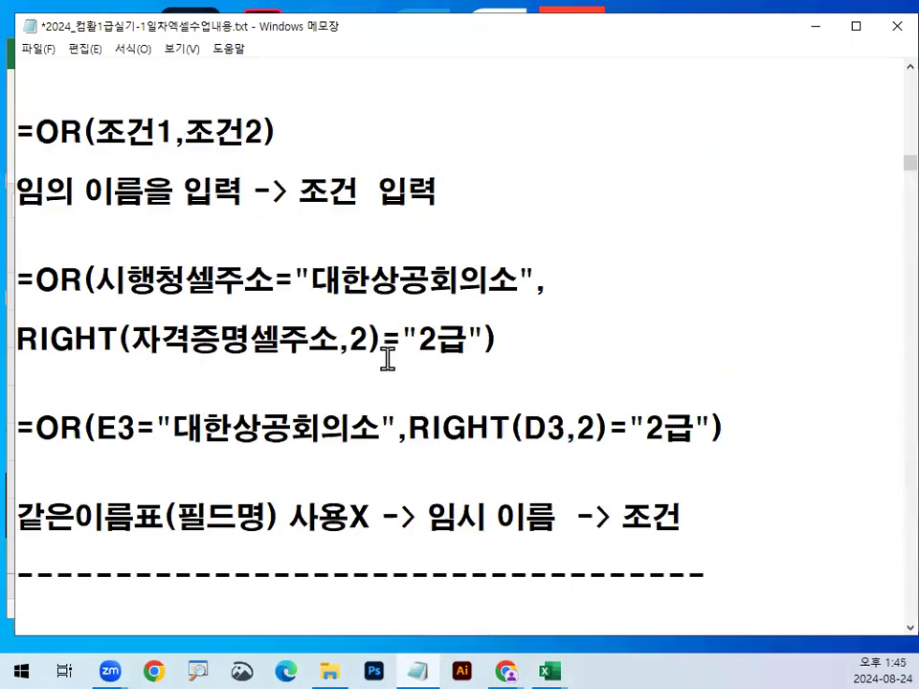
left_click(730, 394, "shift")
key("Delete")
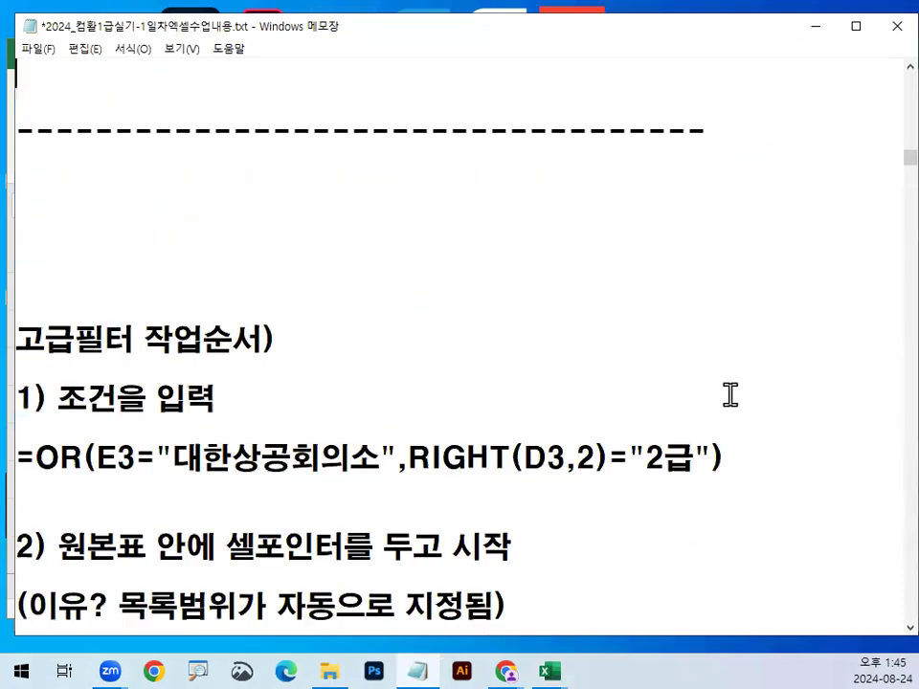
Step: Remove the leftover dashed divider and the extra blank lines above the 고급필터 작업순서 heading
key("Delete")
key("Delete")
key("shift+End")
key("Delete")
key("Delete")
key("Delete")
key("Delete")
key("Delete")
key("Delete")
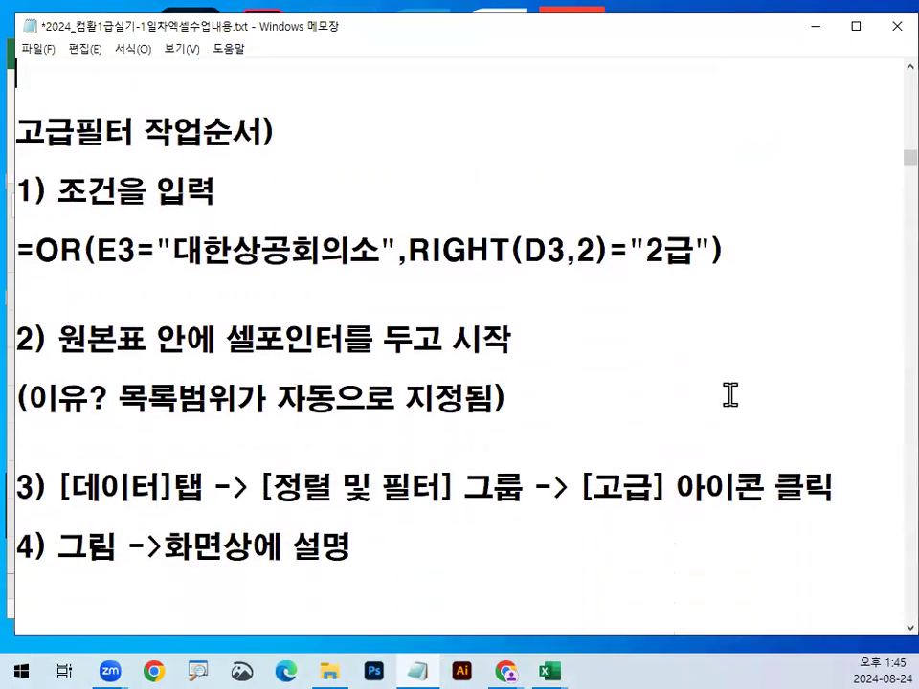
Step: Review items 1 and 2 of the 고급필터 작업순서 notes, covering condition entry and starting inside the source table
scroll(459, 332, "up", 2)
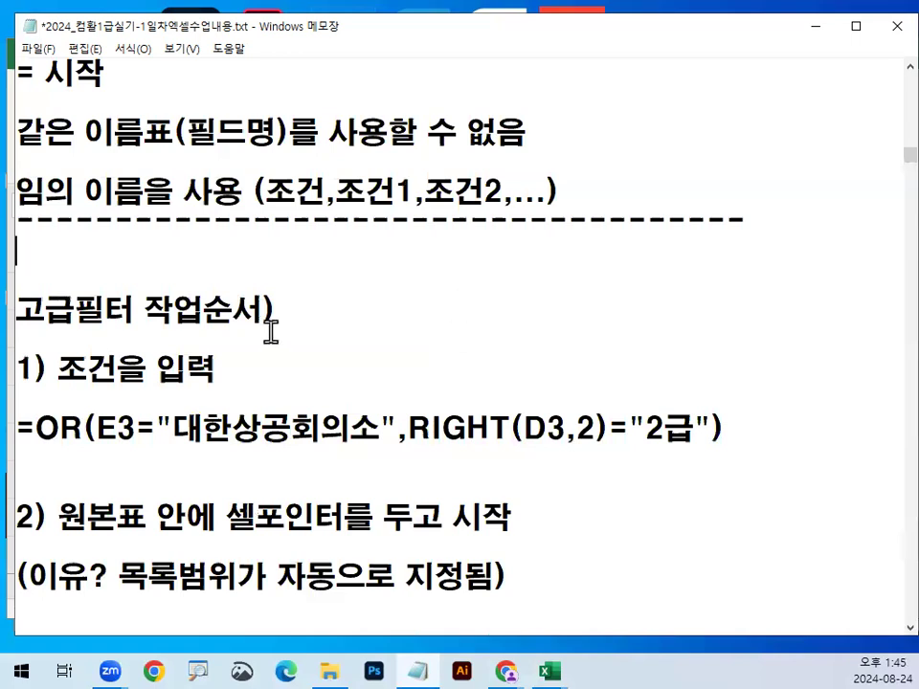
scroll(249, 321, "down", 1)
left_click_drag(59, 279, 178, 280)
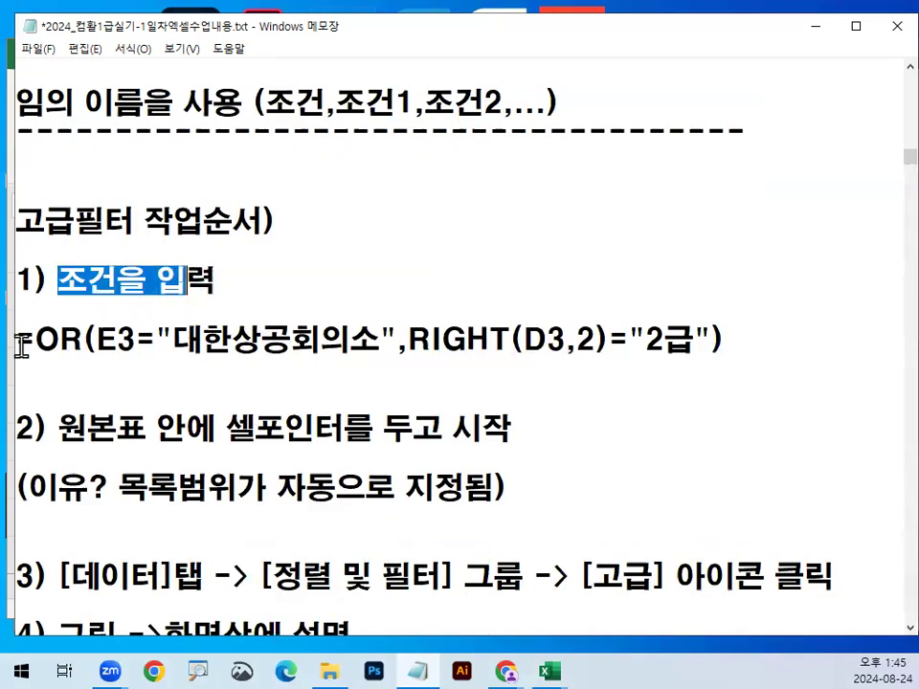
left_click_drag(17, 342, 117, 341)
left_click_drag(463, 341, 816, 319)
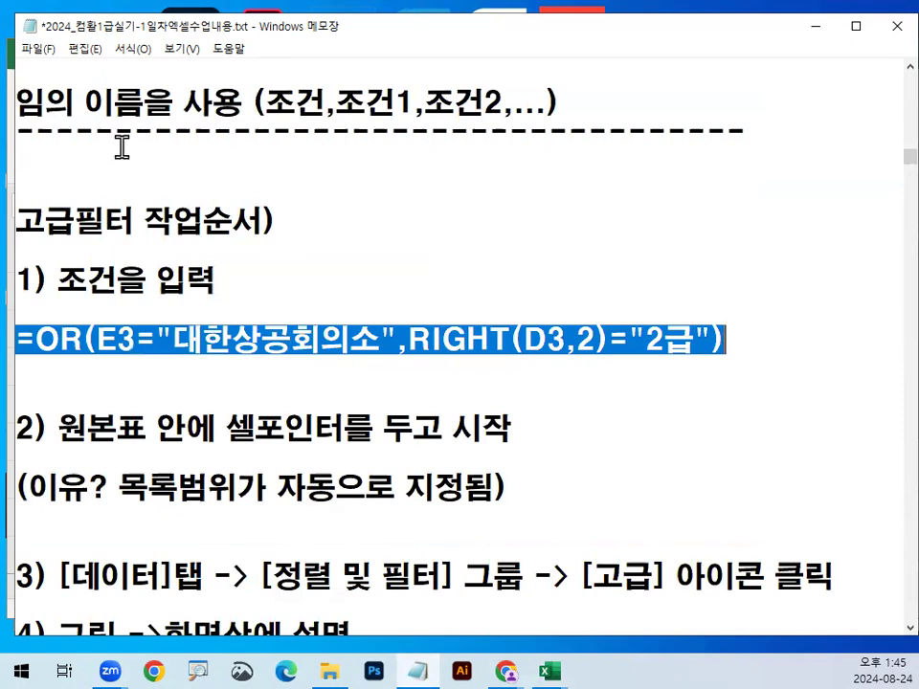
left_click(231, 237)
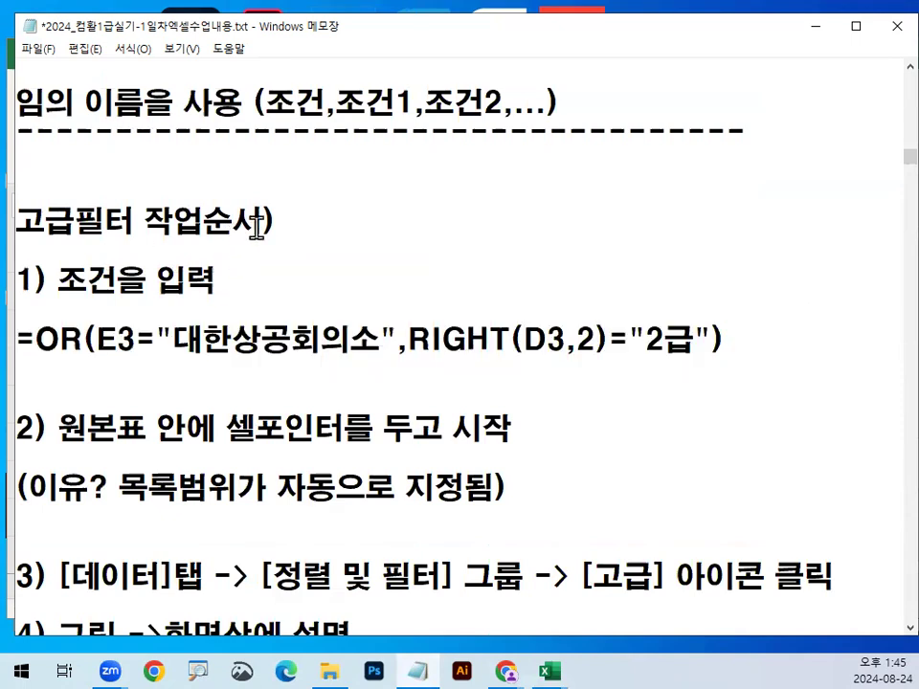
scroll(182, 245, "down", 1)
left_click_drag(65, 251, 192, 251)
left_click_drag(267, 251, 522, 251)
left_click_drag(118, 312, 499, 286)
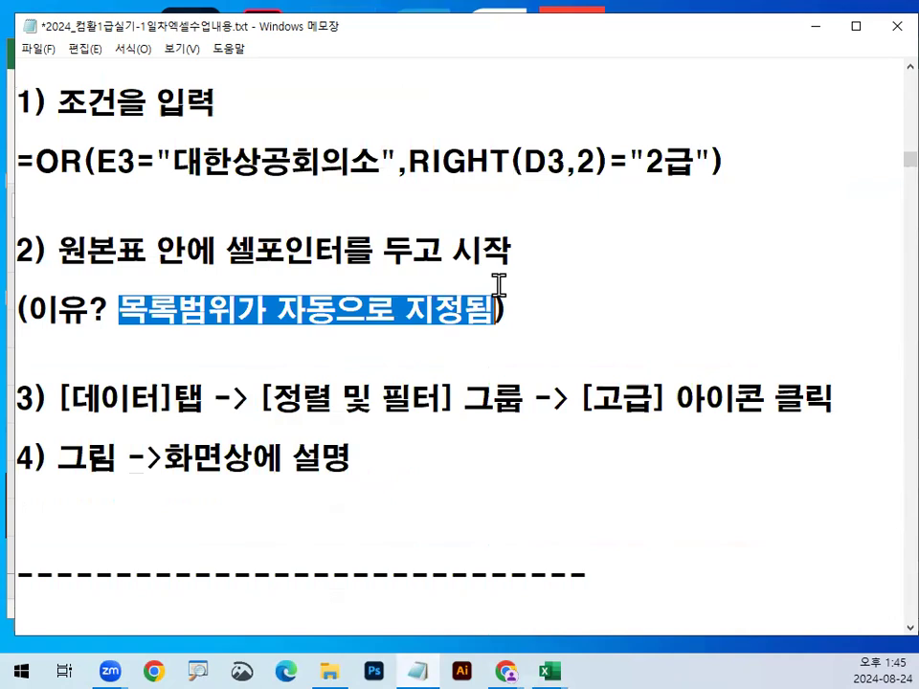
left_click_drag(235, 239, 480, 263)
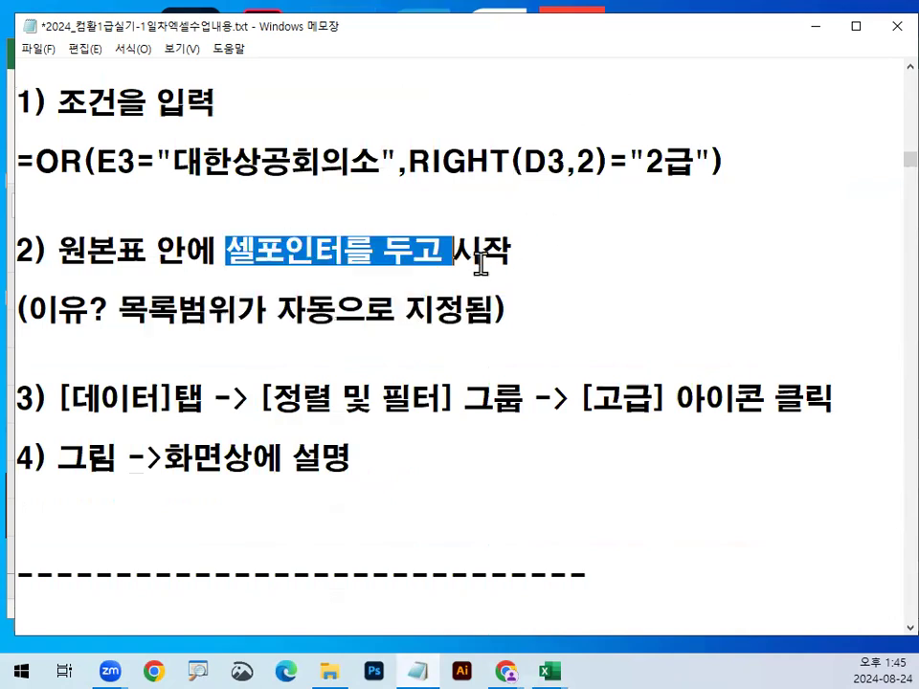
left_click_drag(120, 312, 473, 312)
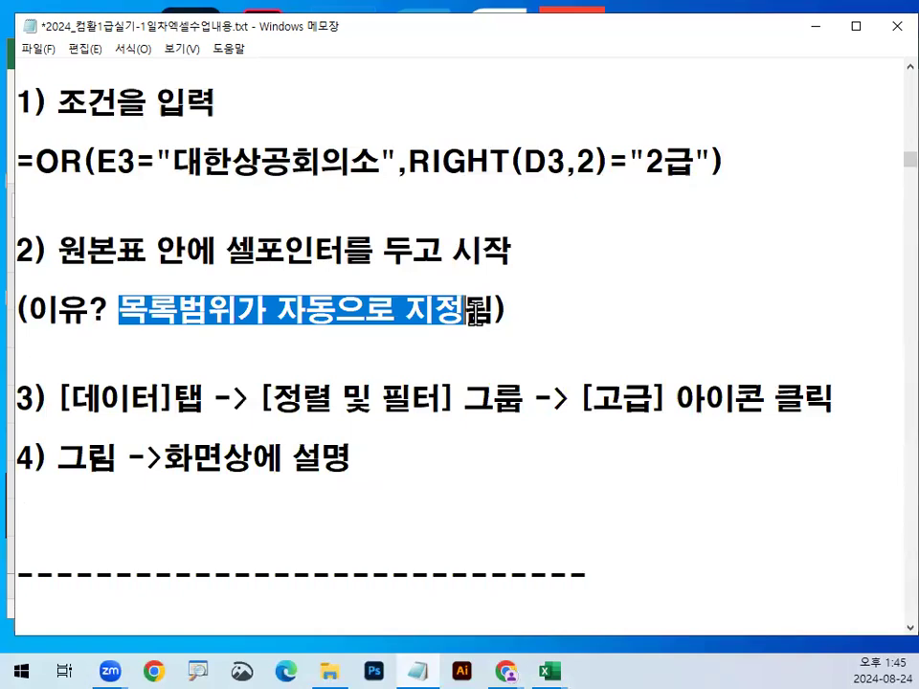
Step: Switch to the Excel workbook and select cell C17 inside the source table
left_click(820, 29)
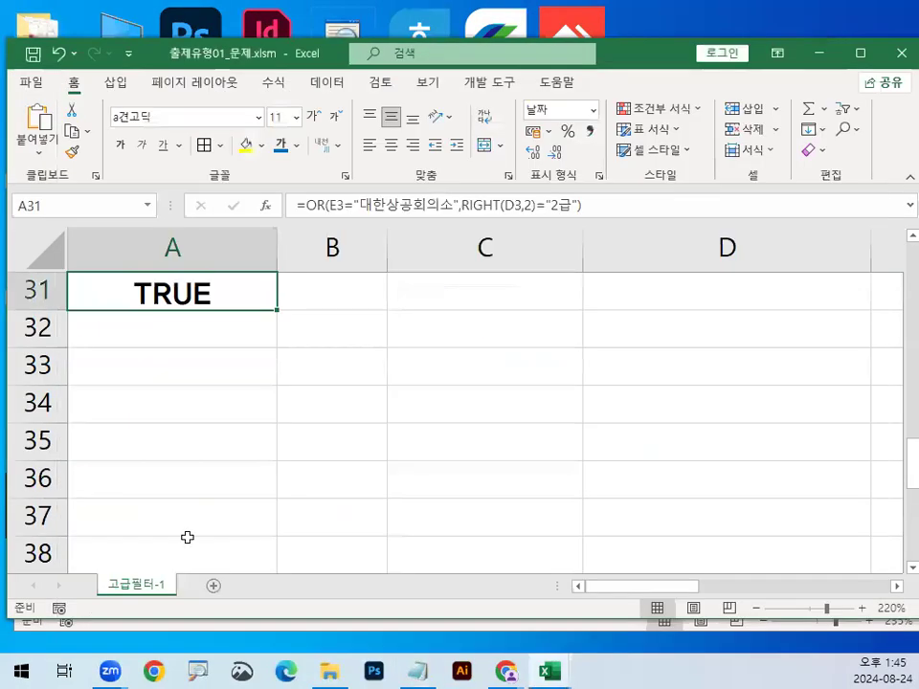
scroll(157, 440, "up", 1)
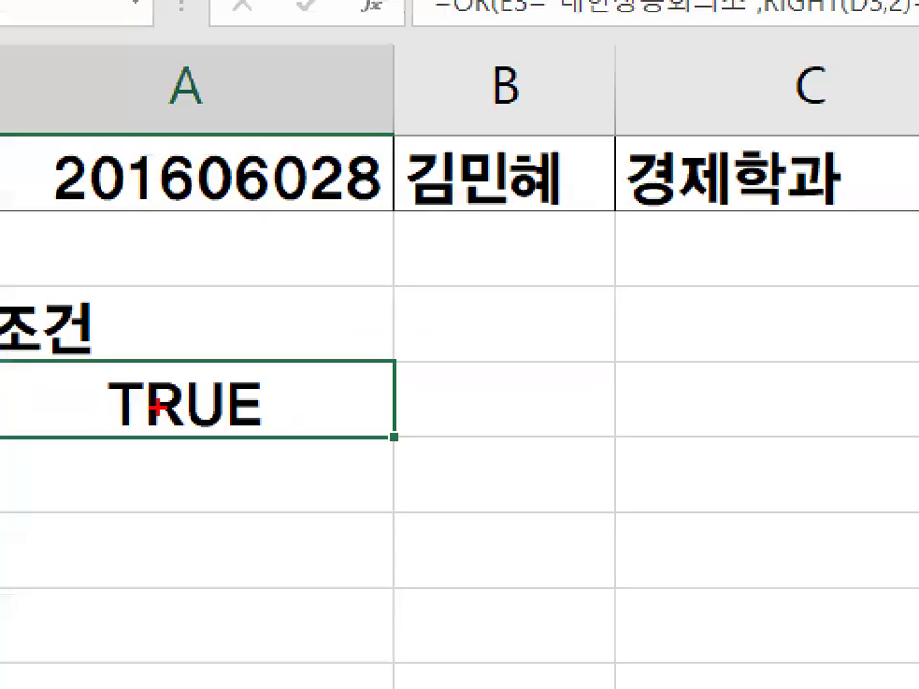
mouse_move(254, 404)
left_mouse_down()
mouse_move(122, 452)
mouse_move(228, 444)
left_mouse_up()
left_click_drag(353, 297, 130, 615)
left_click_drag(328, 308, 275, 542)
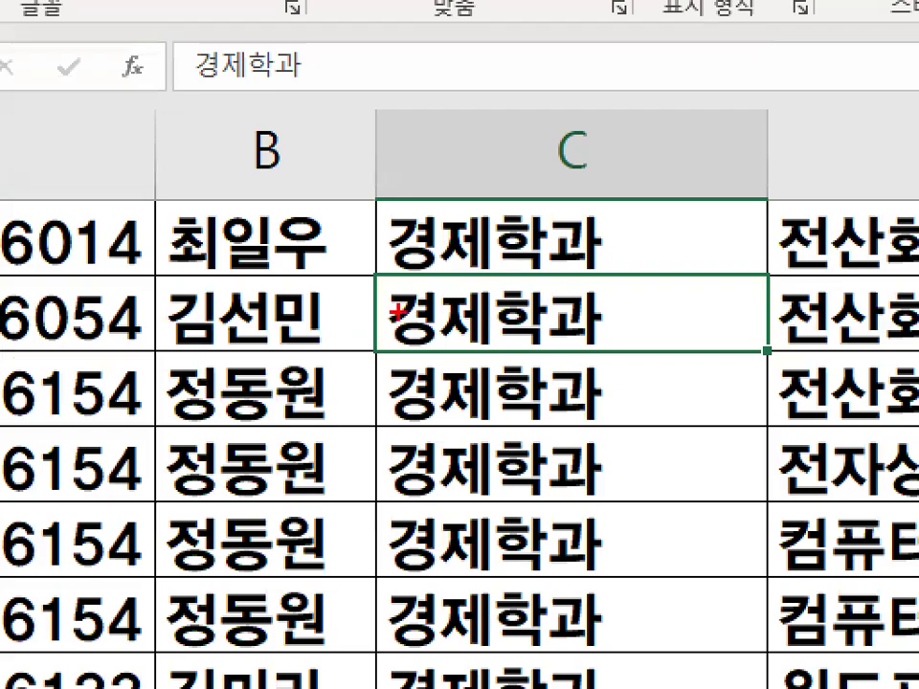
left_click_drag(632, 440, 567, 448)
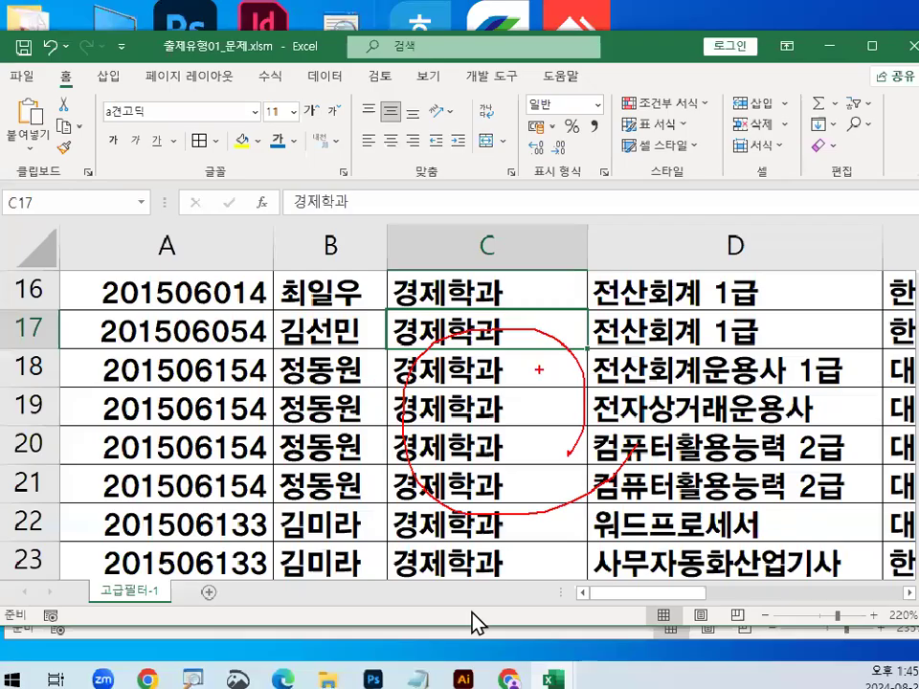
Step: Switch to the Notepad notes and read items 3 and 4 on how to start the advanced filter
left_click(421, 657)
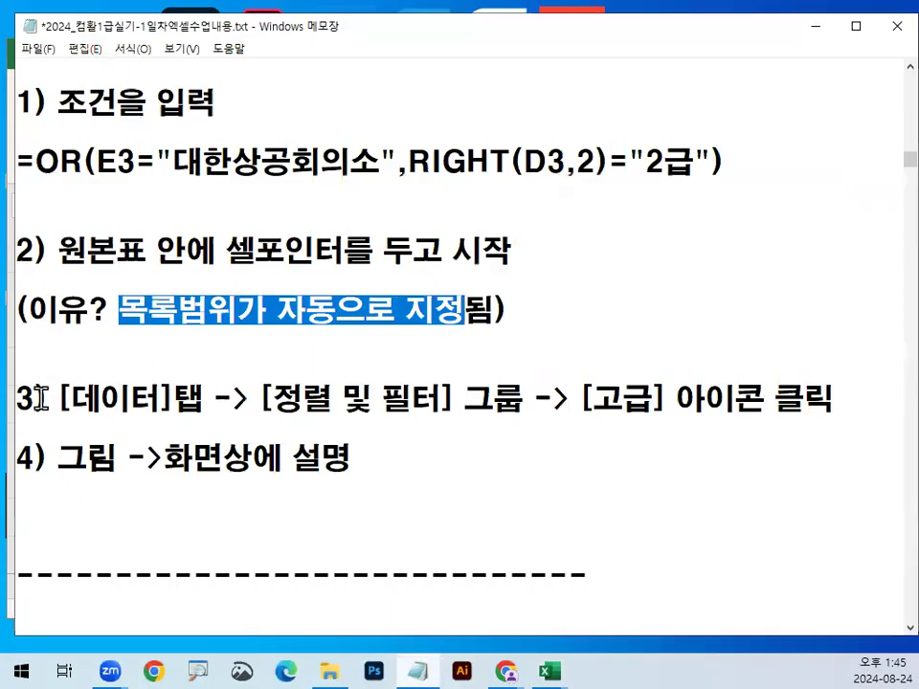
left_click_drag(40, 397, 227, 397)
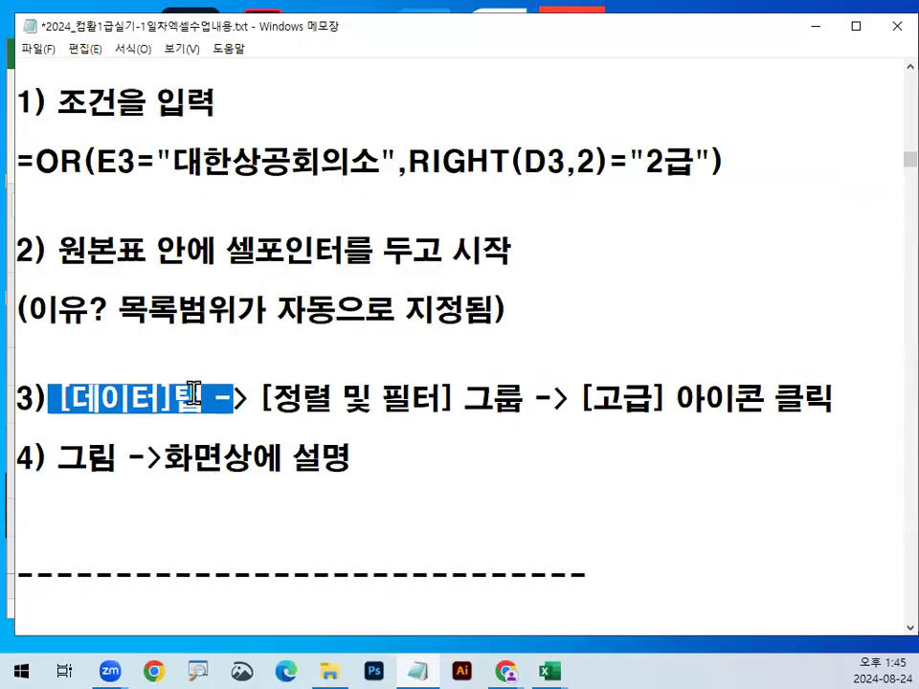
scroll(191, 397, "down", 1)
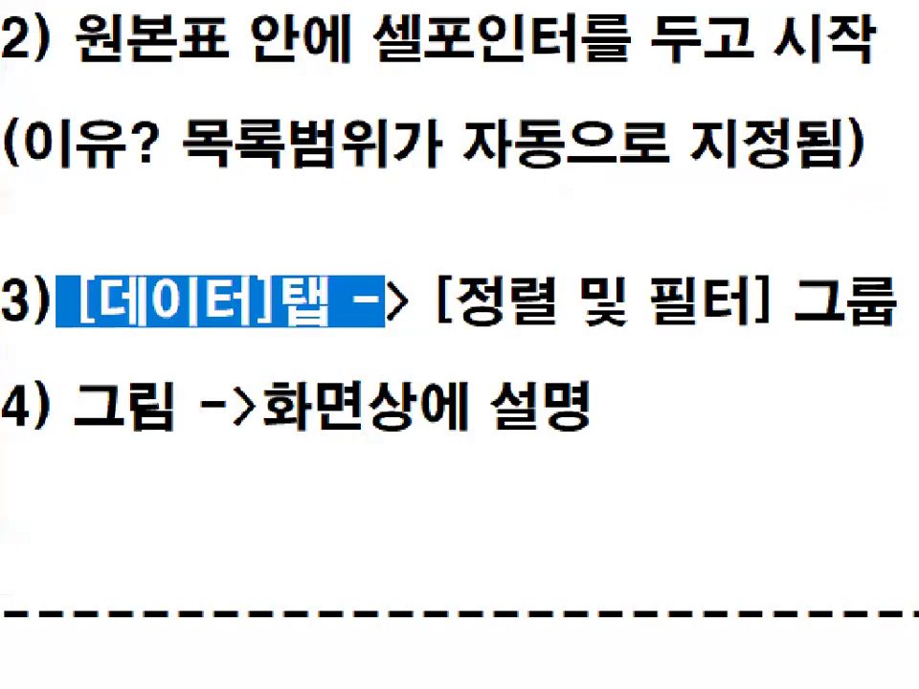
left_click_drag(71, 328, 321, 333)
mouse_move(268, 186)
left_mouse_down()
mouse_move(268, 229)
mouse_move(241, 258)
mouse_move(315, 236)
left_mouse_up()
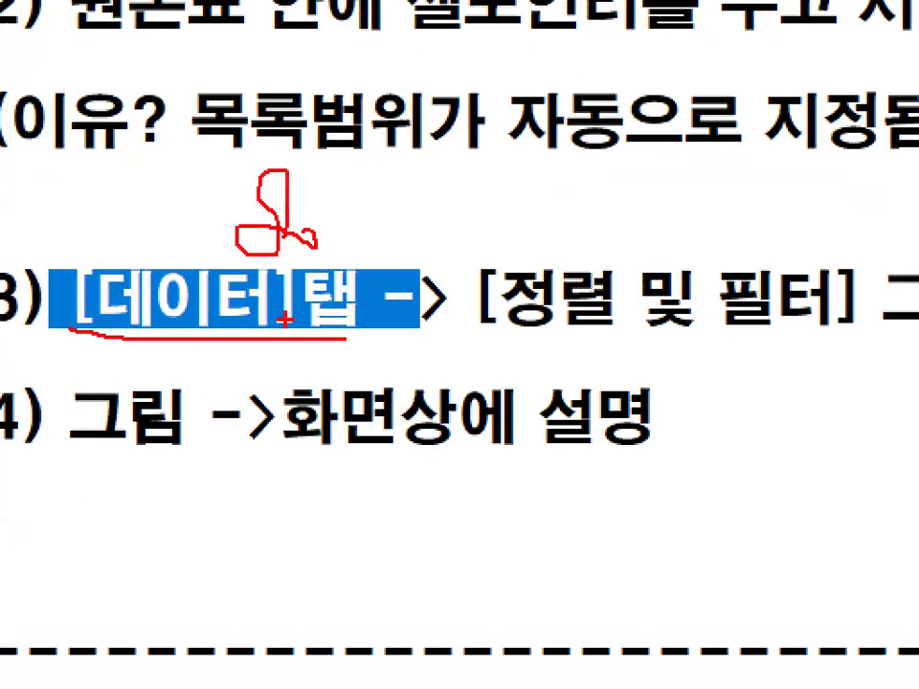
left_click_drag(355, 285, 320, 340)
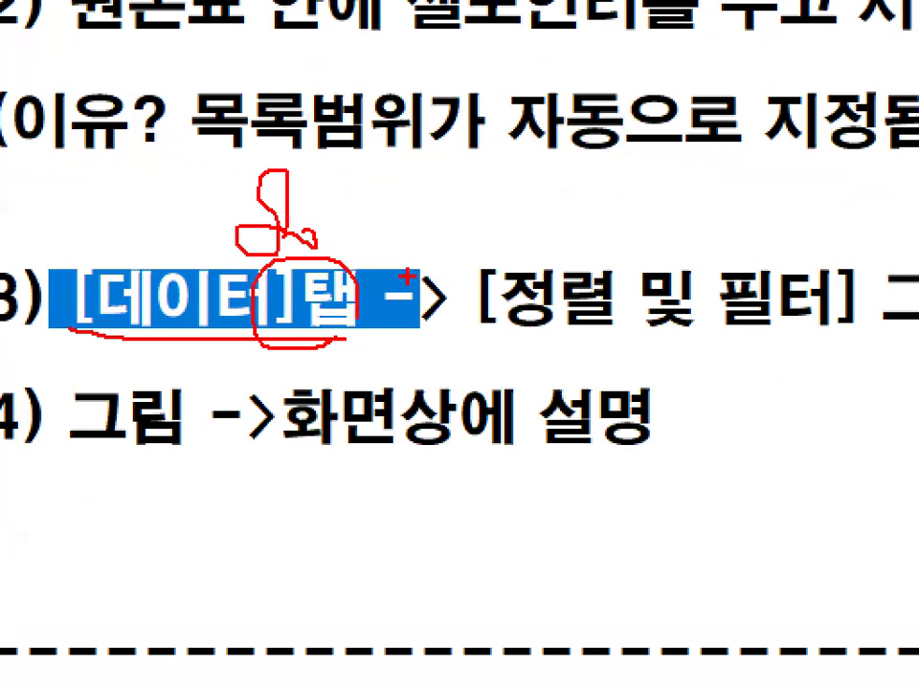
key("Escape")
left_click(78, 326)
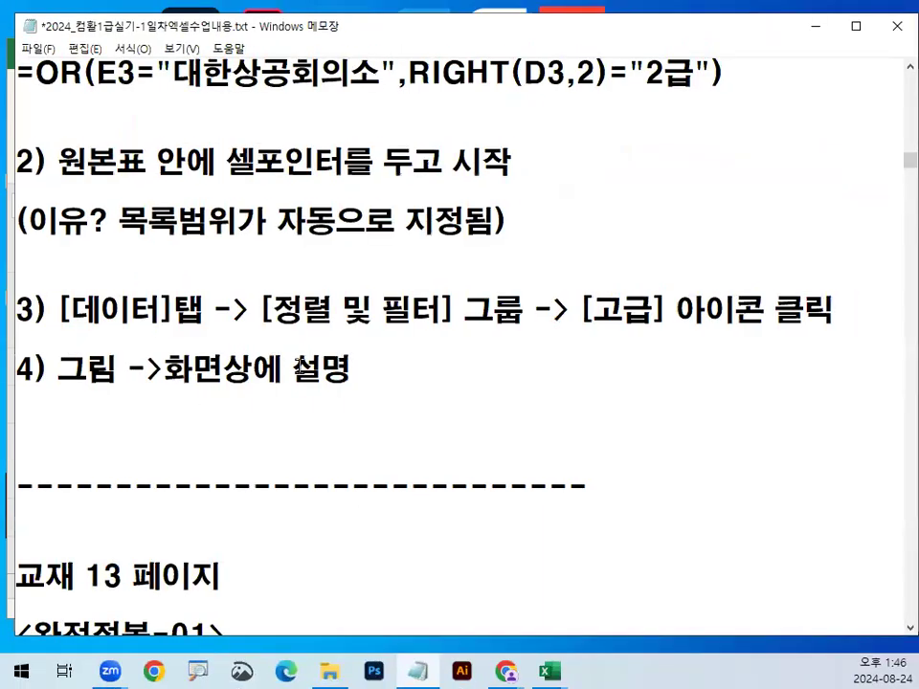
left_click_drag(274, 312, 436, 300)
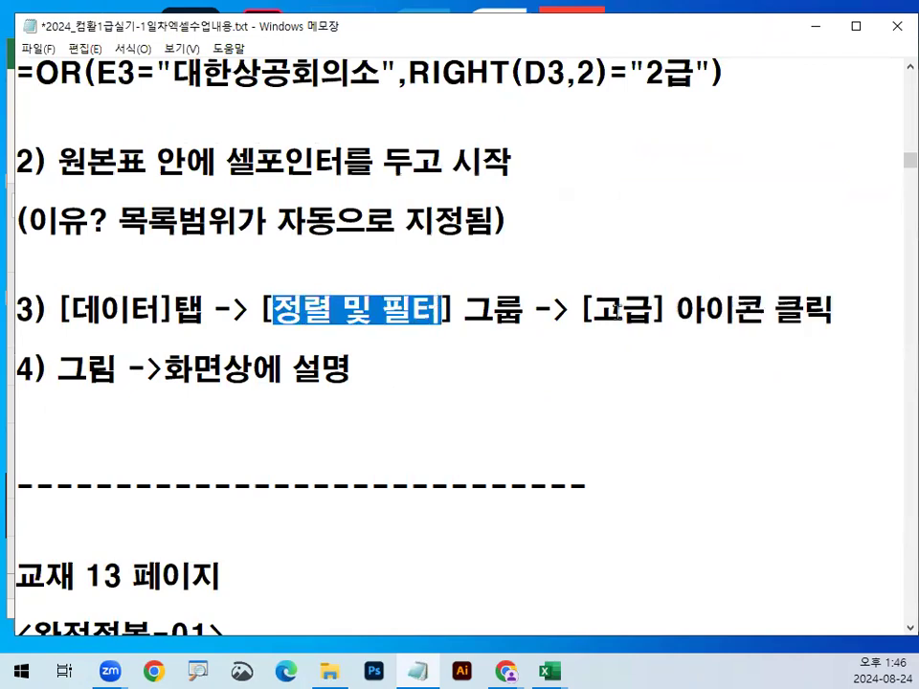
left_click_drag(594, 310, 712, 308)
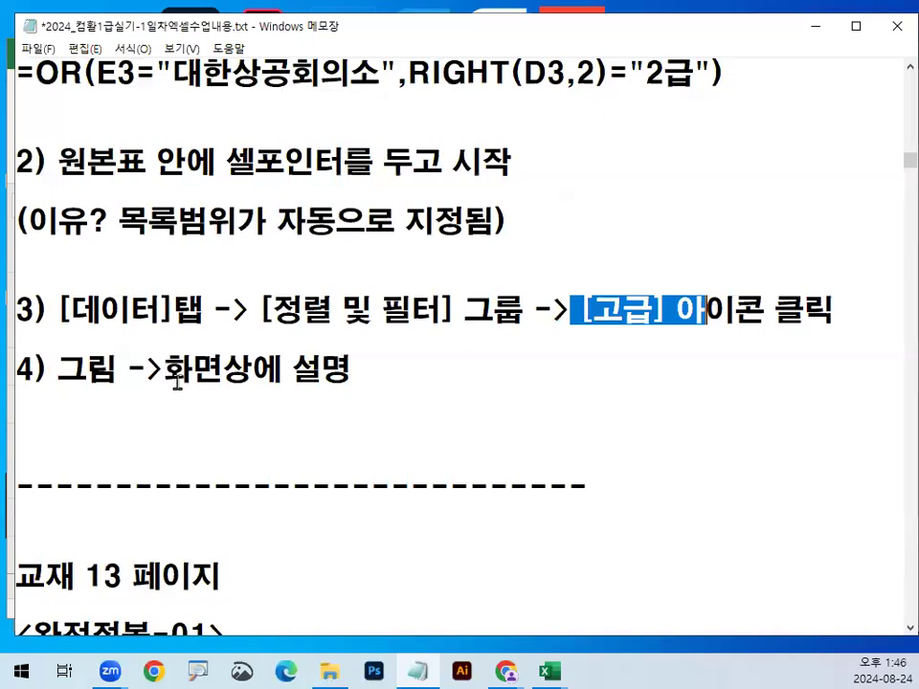
left_click_drag(177, 380, 331, 381)
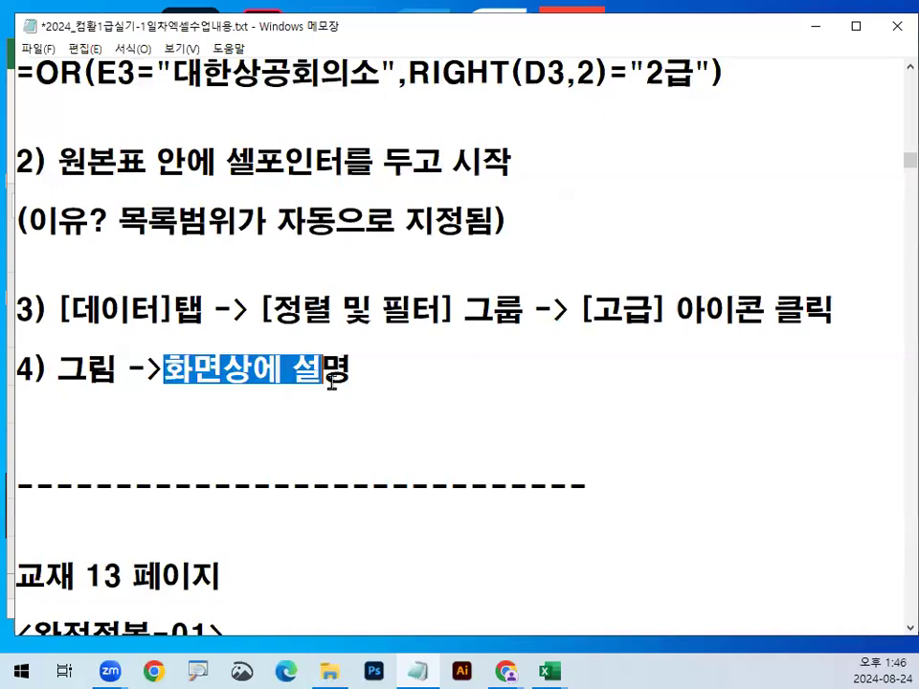
Step: Switch to Excel, open the advanced filter for the source table and choose 다른 장소에 복사 as the result option
left_click(816, 29)
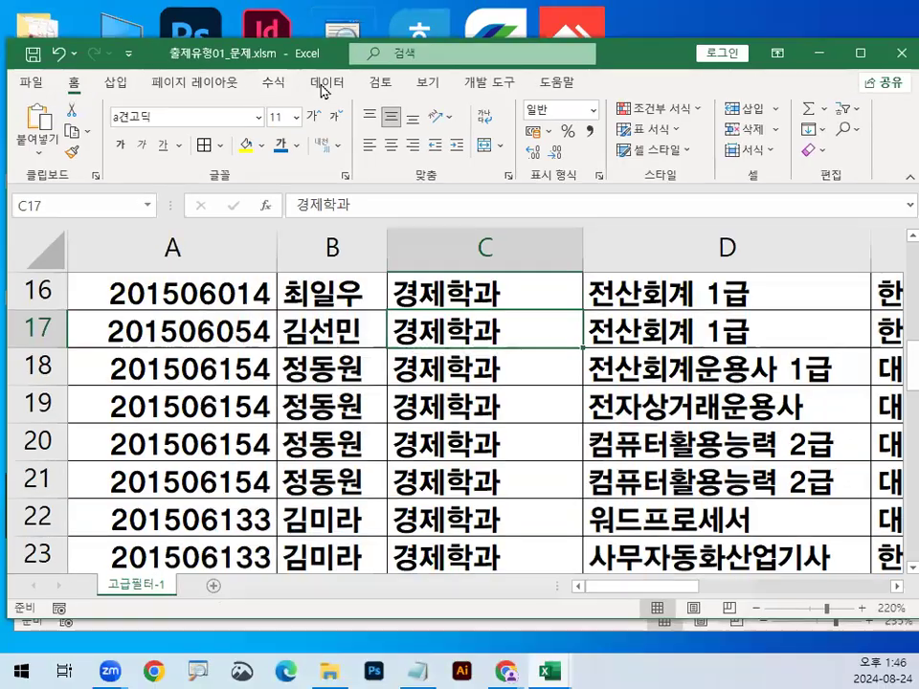
left_click(599, 81)
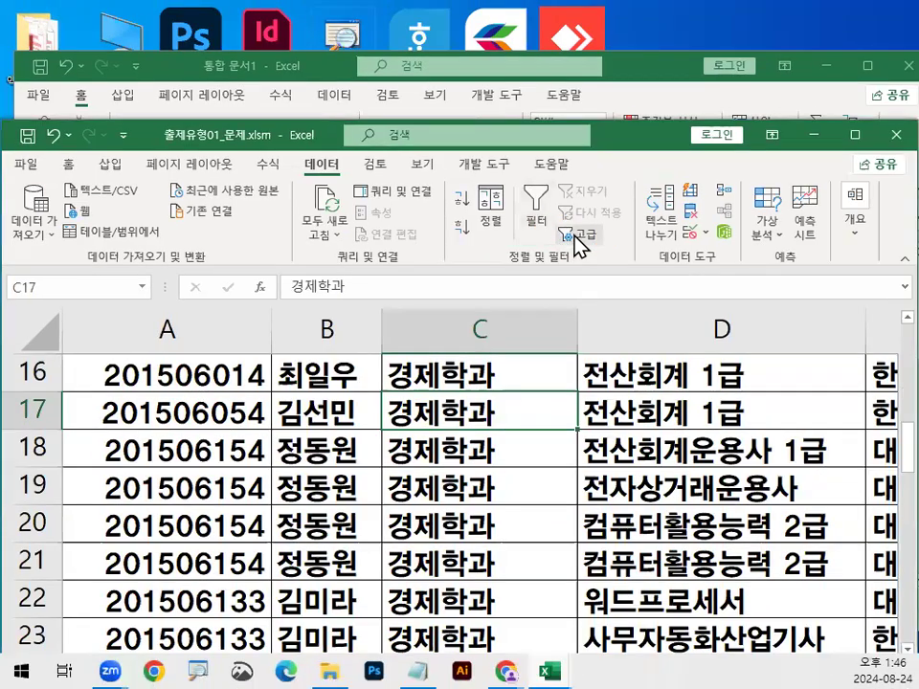
left_click(578, 236)
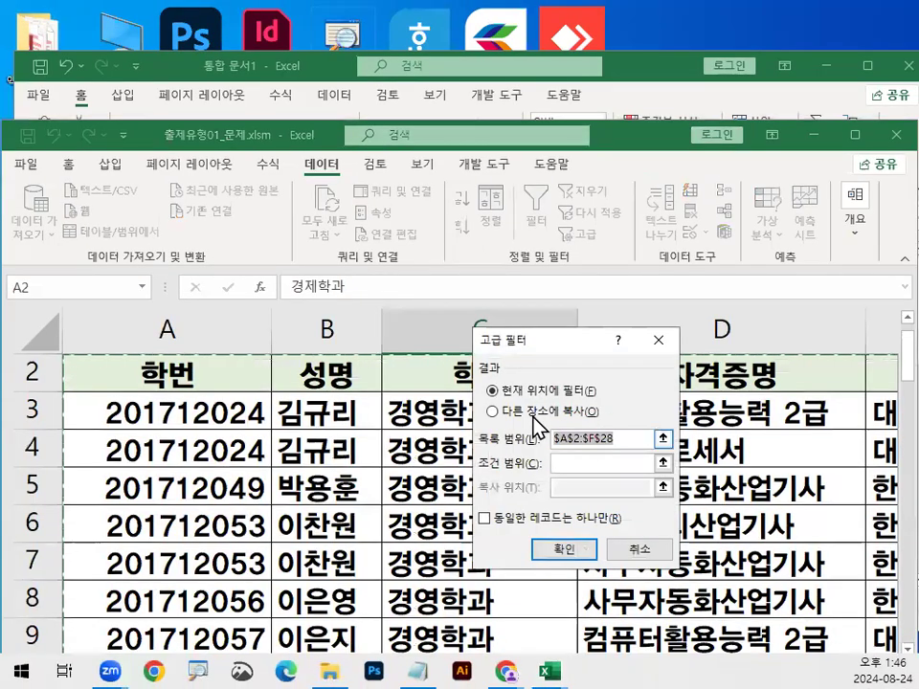
left_click(412, 389)
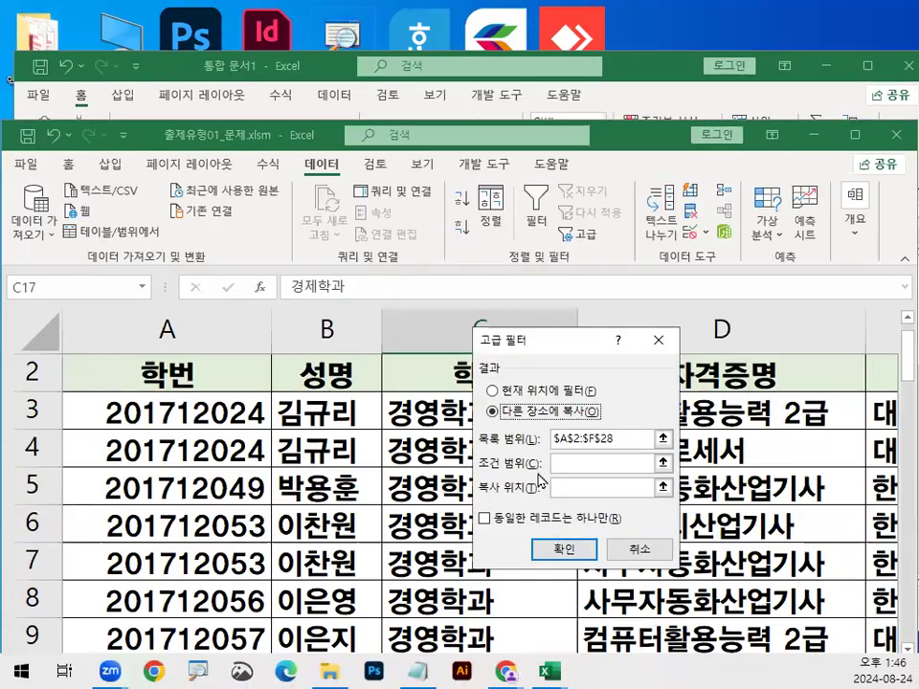
Step: Set the advanced filter's condition range to the 조건 header and formula in A30:A31
left_click(603, 517)
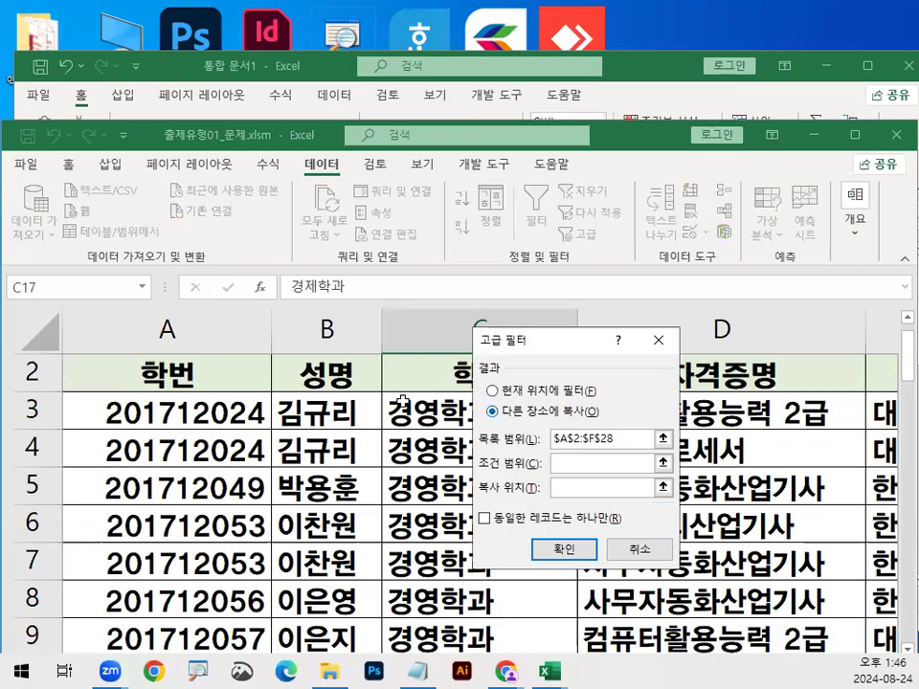
scroll(93, 414, "down", 10)
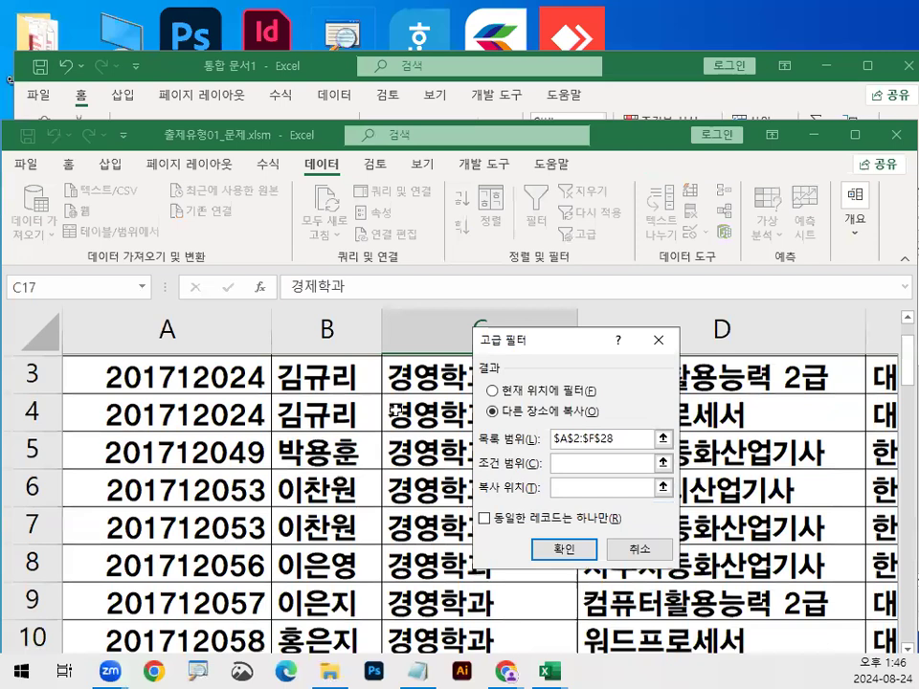
scroll(230, 450, "up", 1)
left_click_drag(178, 412, 179, 436)
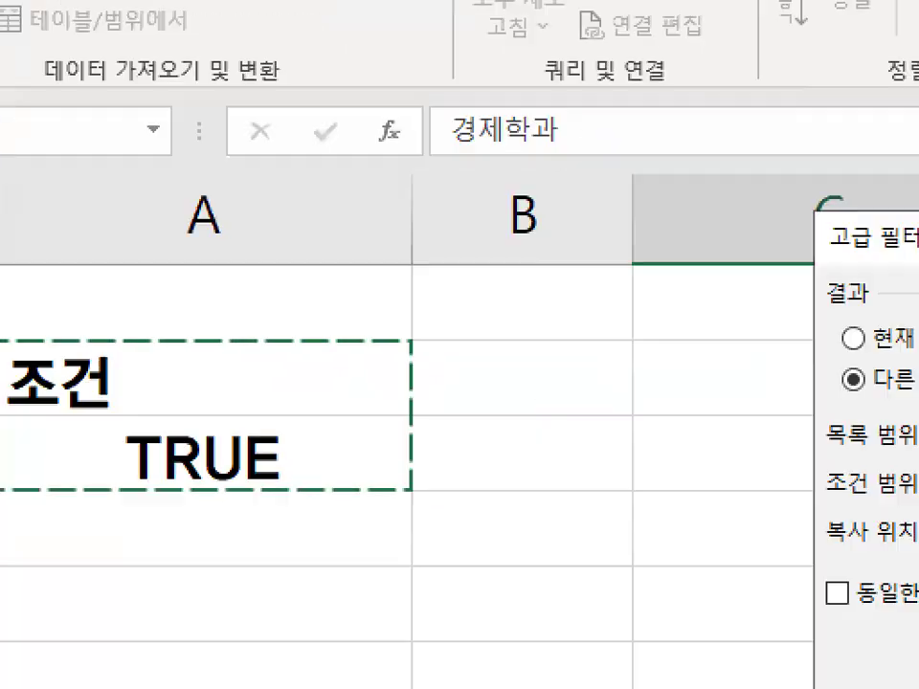
mouse_move(401, 465)
left_mouse_down()
mouse_move(258, 496)
mouse_move(409, 479)
left_mouse_up()
key("Escape")
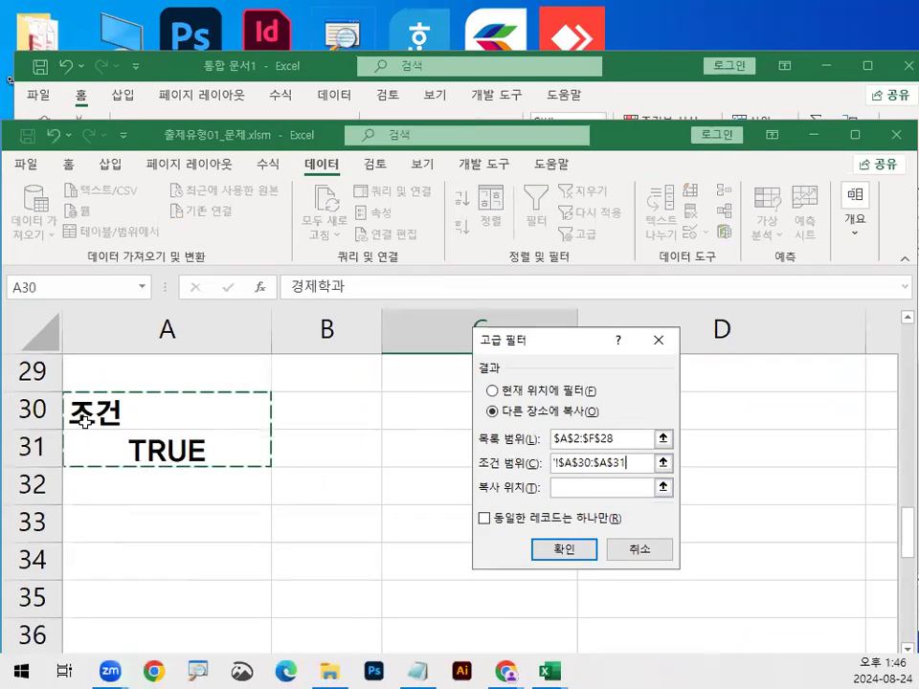
Step: Set the copy location to cell A35 on the 고급필터-1 sheet and run the advanced filter
left_click(564, 488)
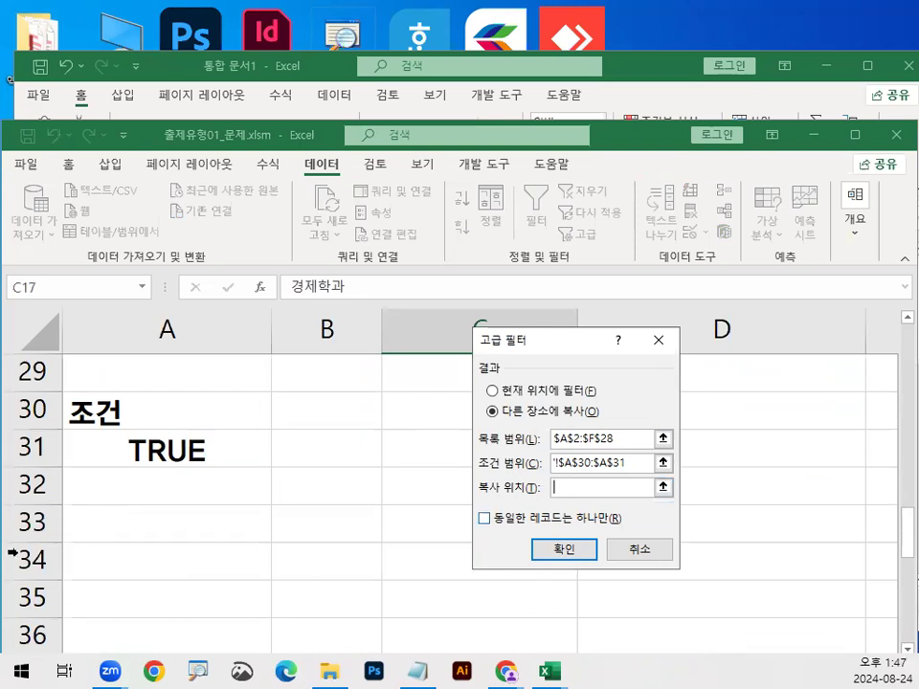
scroll(170, 536, "down", 1)
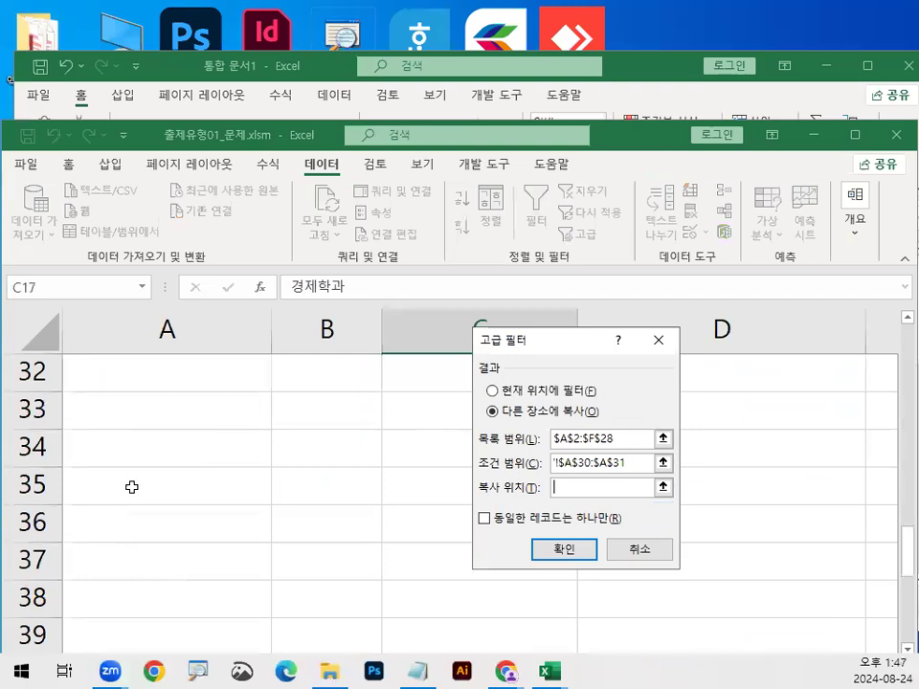
left_click(134, 485)
key("ctrl+1")
left_click(629, 476)
mouse_move(680, 477)
left_mouse_down()
mouse_move(544, 529)
mouse_move(619, 480)
left_mouse_up()
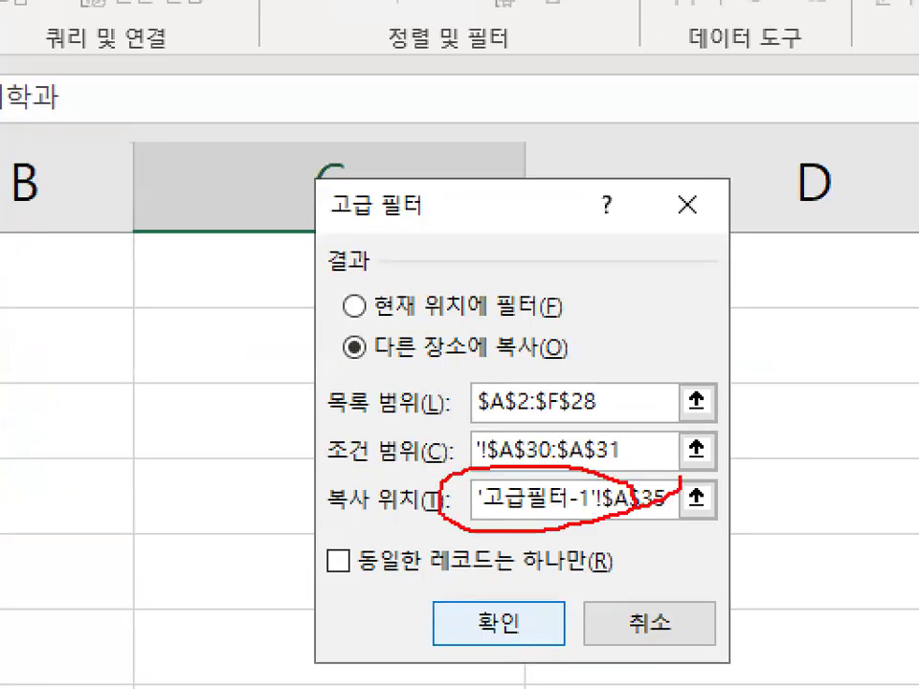
mouse_move(541, 463)
left_mouse_down()
mouse_move(536, 494)
mouse_move(682, 284)
left_mouse_up()
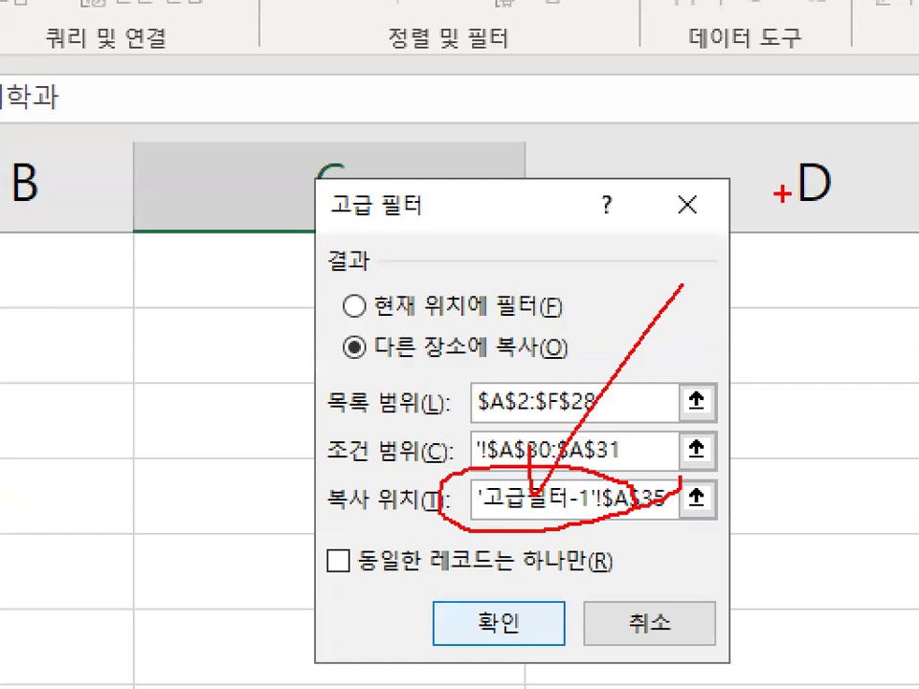
key("Escape")
left_click(553, 553)
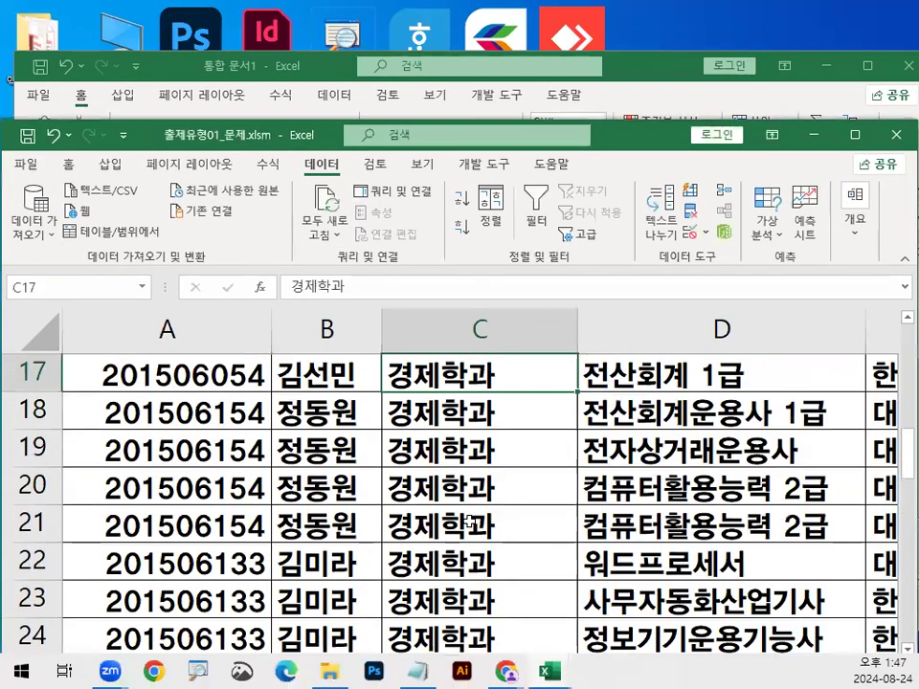
Step: Examine the extracted records from the header in row 35 down to the last row, 47
scroll(469, 522, "down", 6)
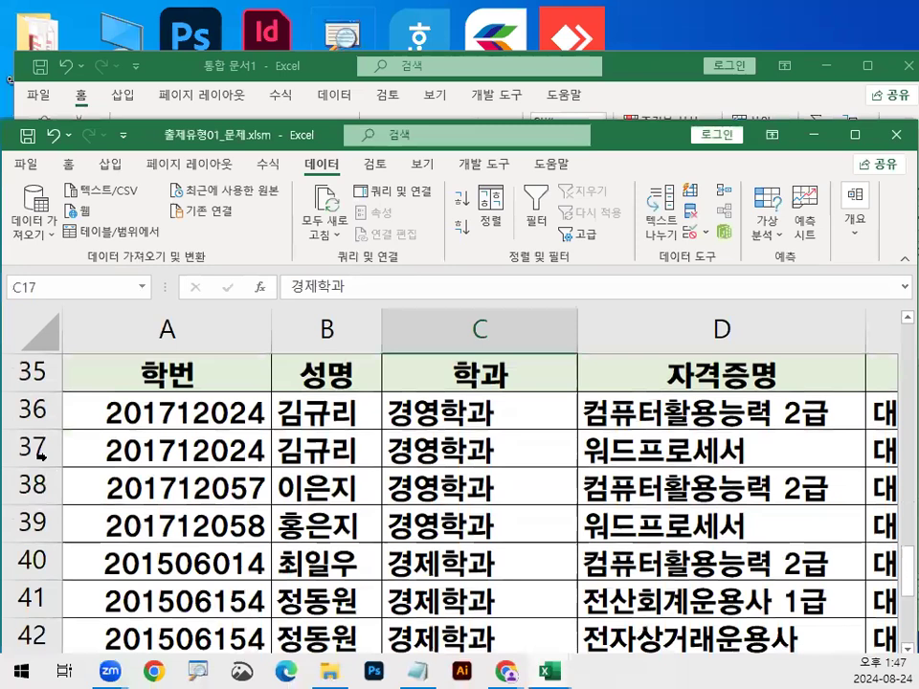
left_click(39, 372)
scroll(226, 578, "down", 2)
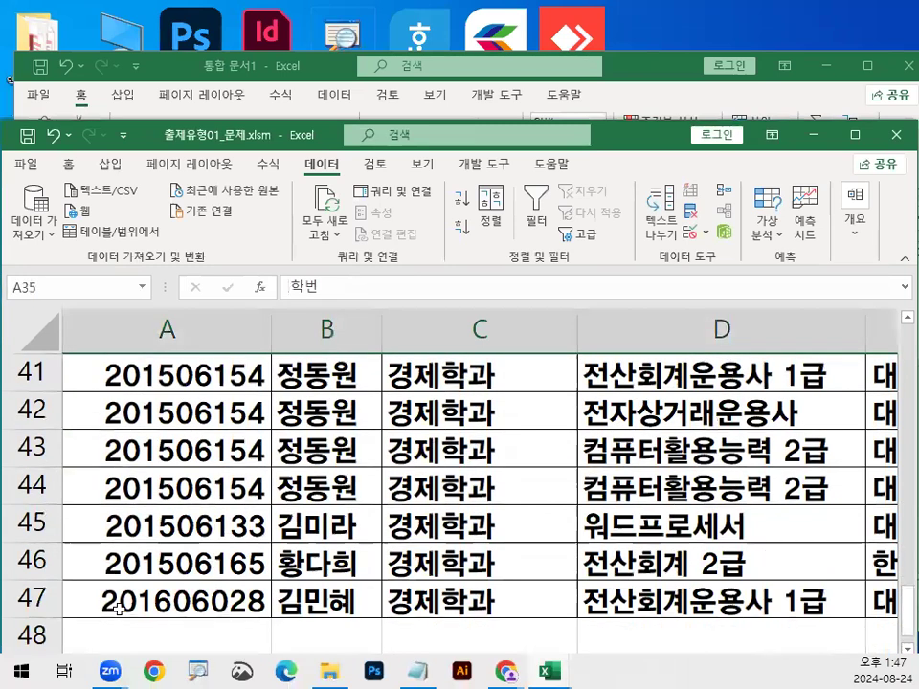
left_click(40, 596)
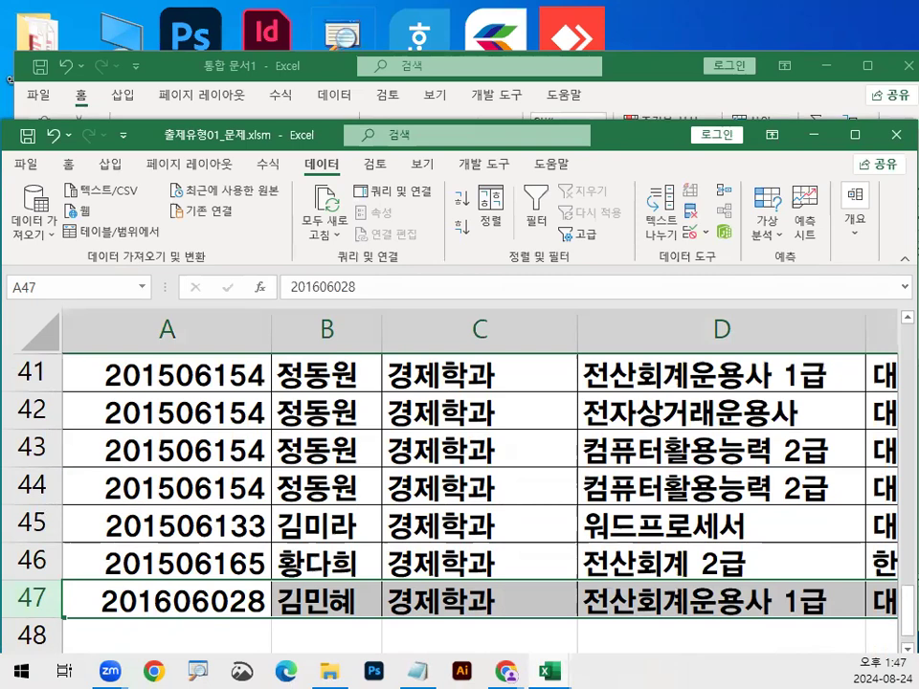
left_click(163, 443)
scroll(166, 438, "up", 1)
scroll(167, 445, "up", 2)
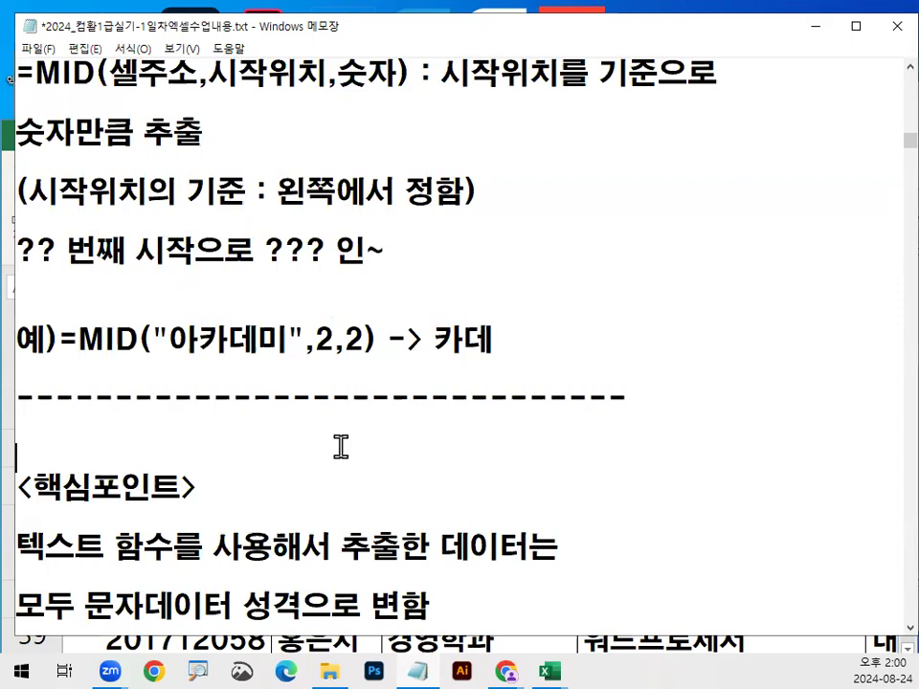
Step: In the Notepad lesson notes, insert blank lines under <완전정복-01> in the 교재 13 페이지 section
scroll(341, 447, "down", 5)
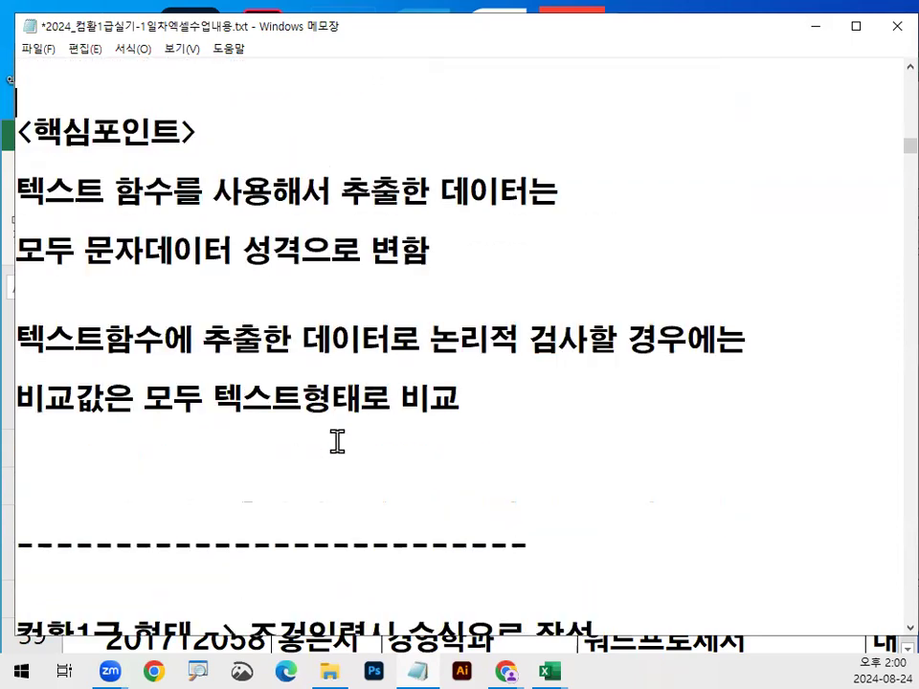
scroll(343, 433, "down", 1)
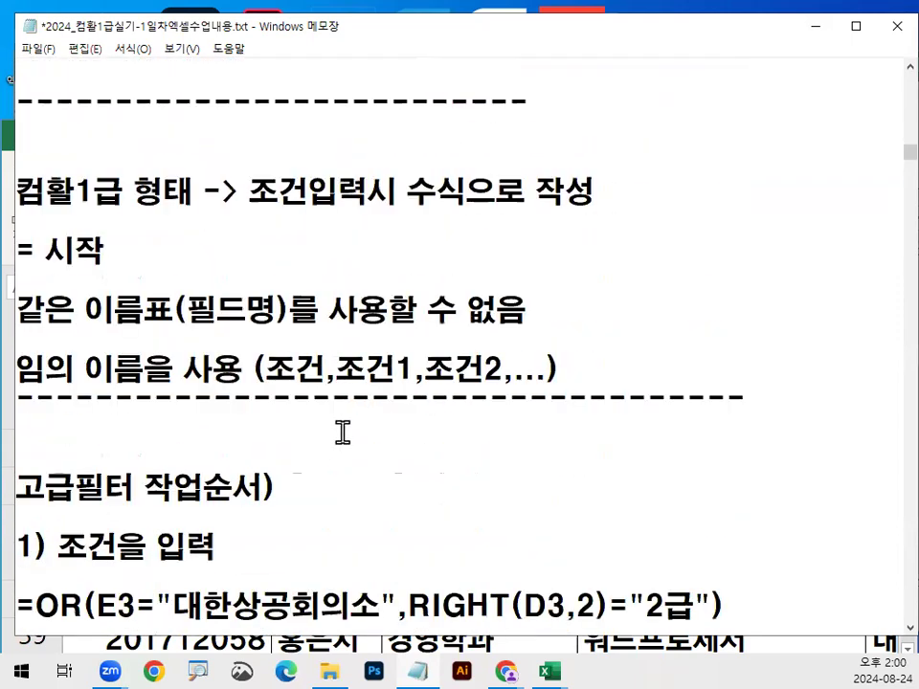
scroll(343, 433, "down", 4)
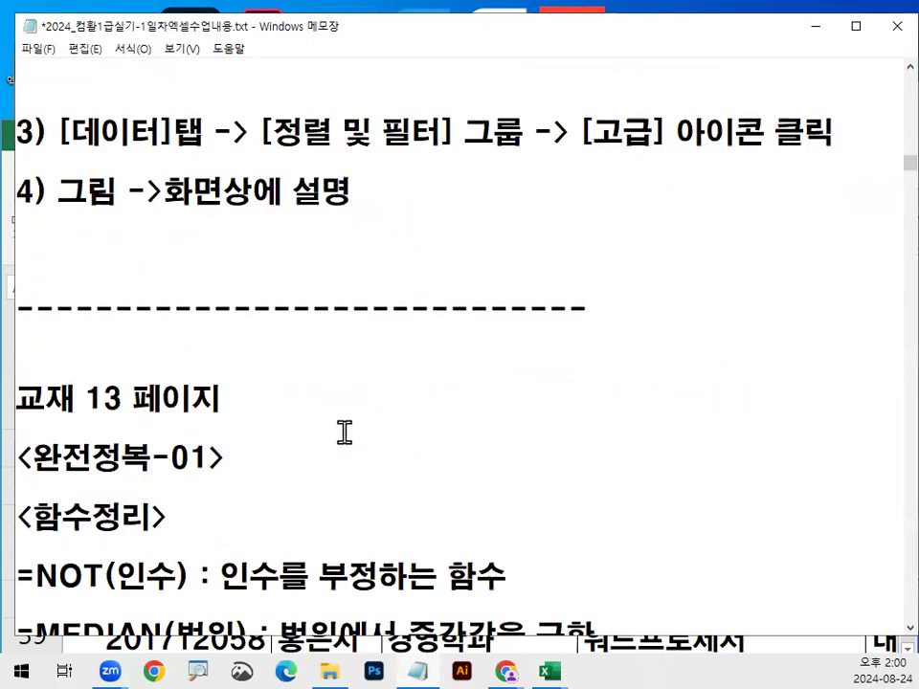
scroll(344, 433, "down", 6)
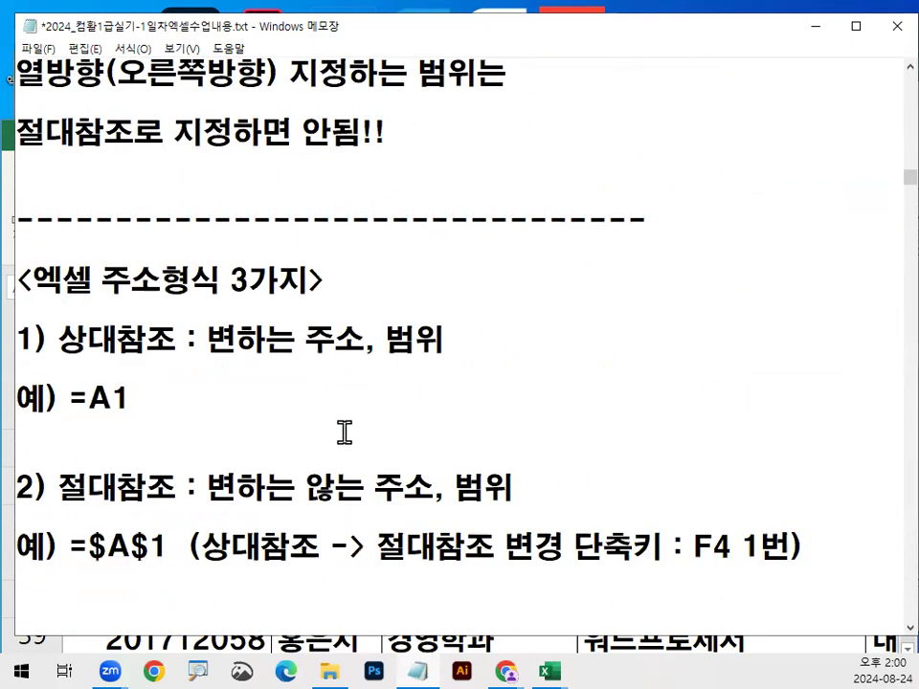
scroll(343, 433, "up", 6)
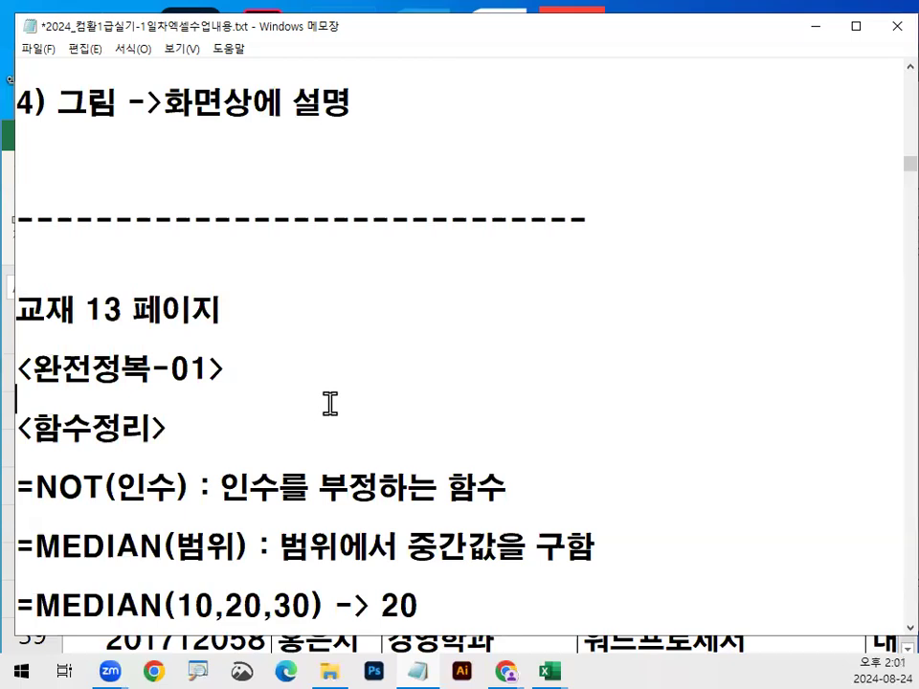
key("Return")
key("Return")
key("Return")
key("Return")
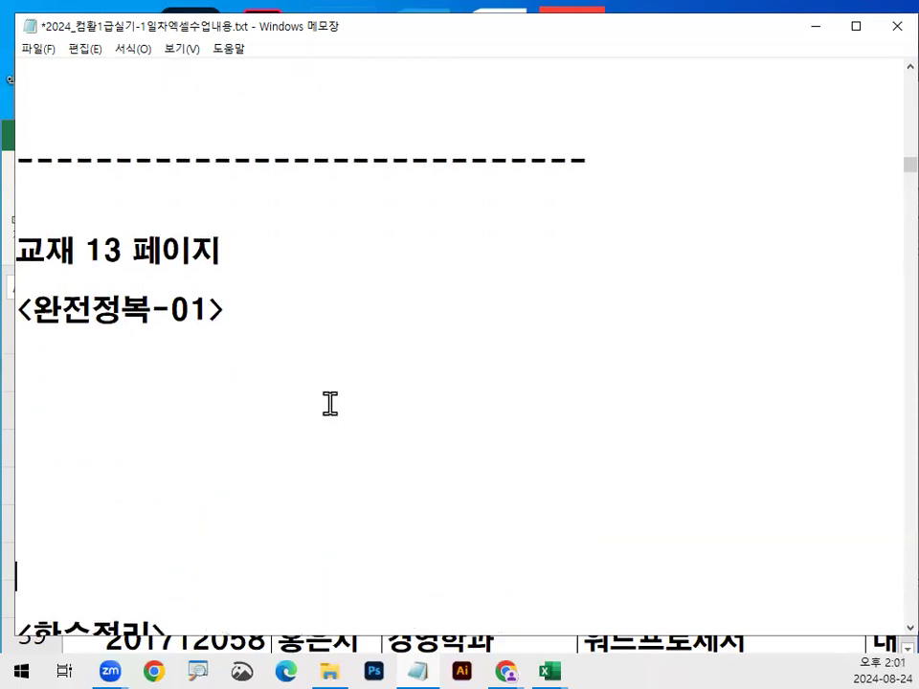
Step: Write the first condition as "조건1 : 직급이 과장이 아니" with "면서~ (AND)" on the following line
type("조건1 :")
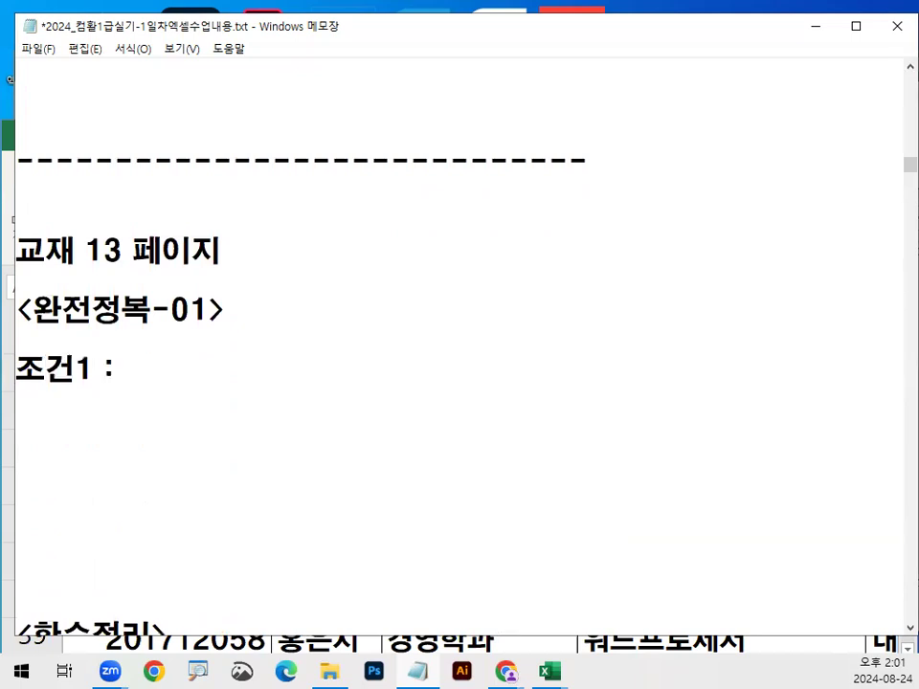
type(" 직급이 과장이")
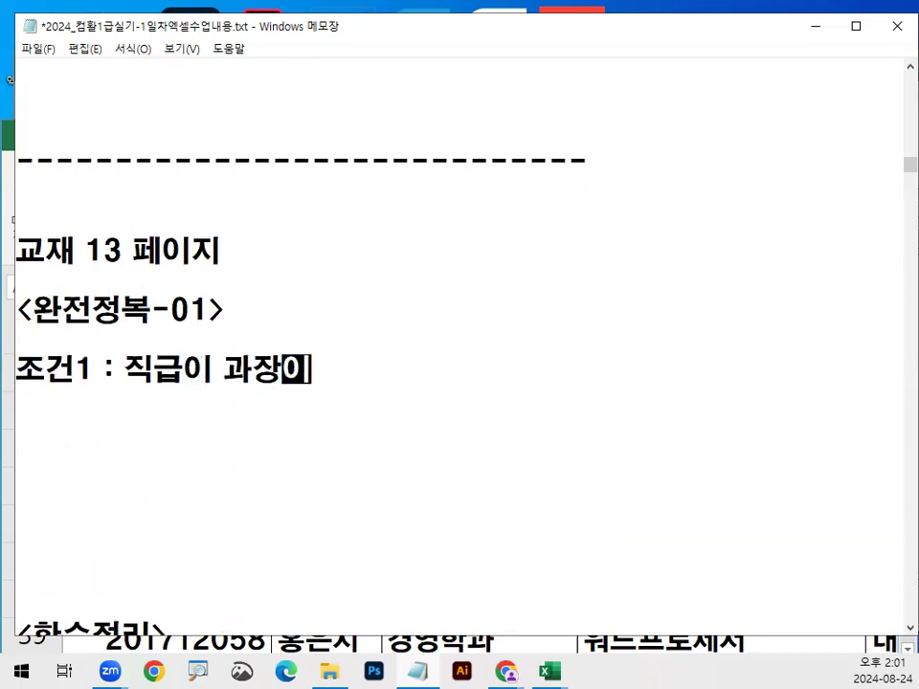
type(" 아니")
key("Return")
type("면서~")
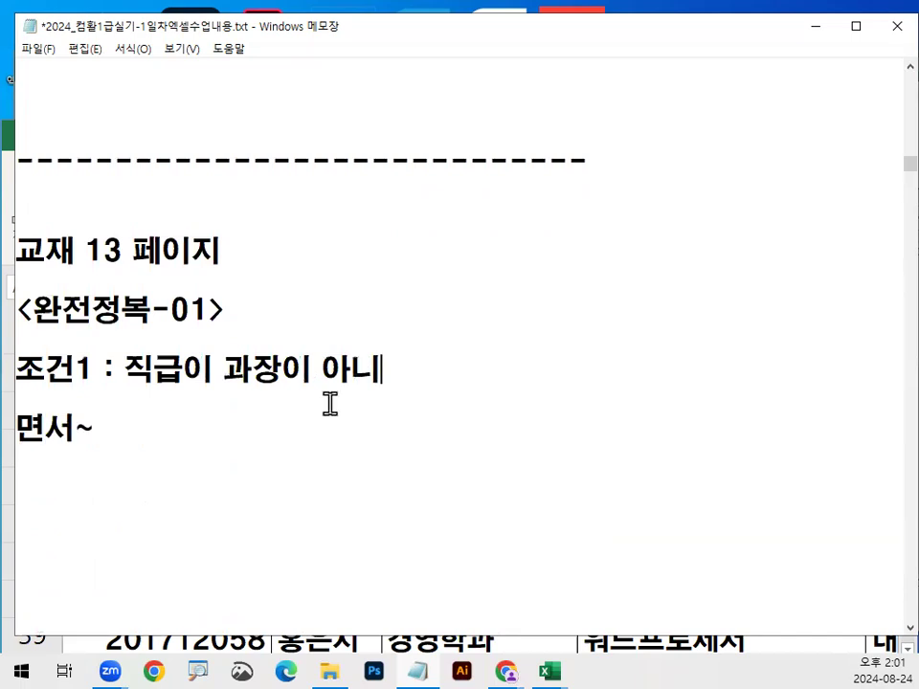
type(" (AND")
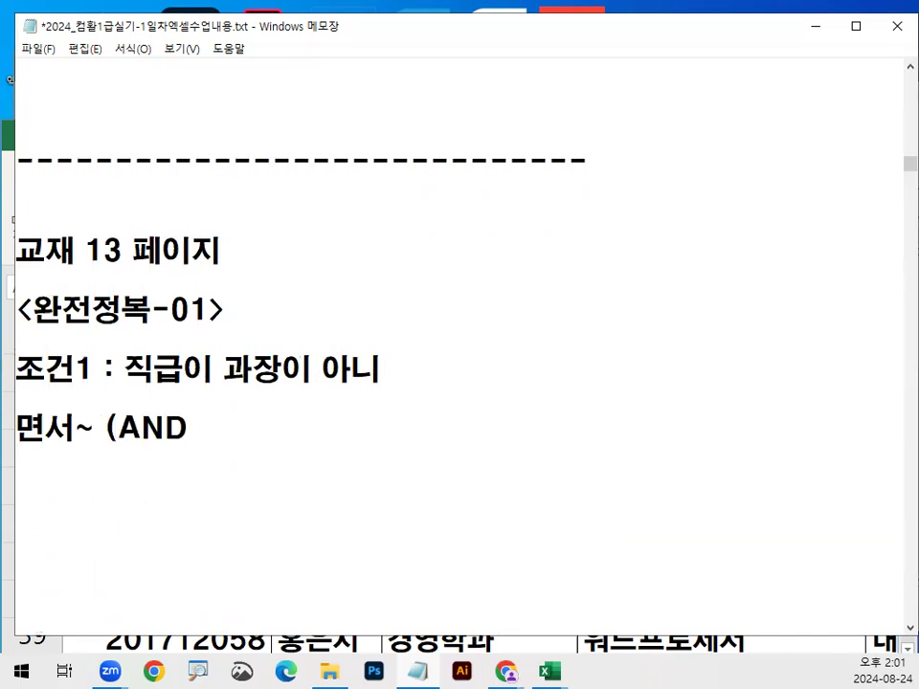
type(")")
key("Return")
Step: Leave a blank line and begin the second condition with "조건2 : 연봉"
type("DUS")
key("BackSpace")
key("BackSpace")
key("BackSpace")
key("Return")
type("WJR")
key("BackSpace")
key("BackSpace")
key("BackSpace")
type("조건")
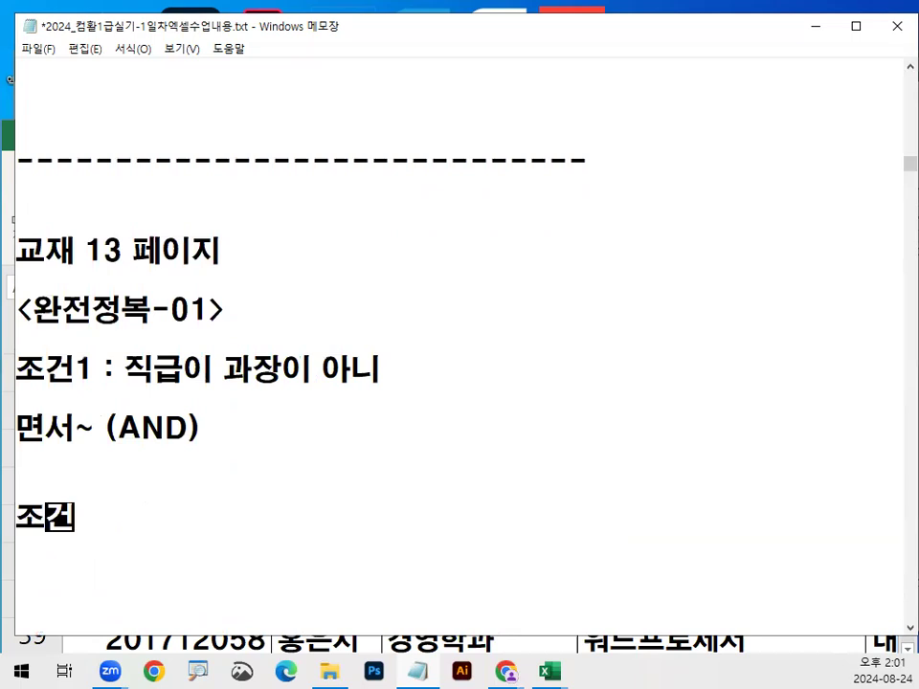
type("2 :")
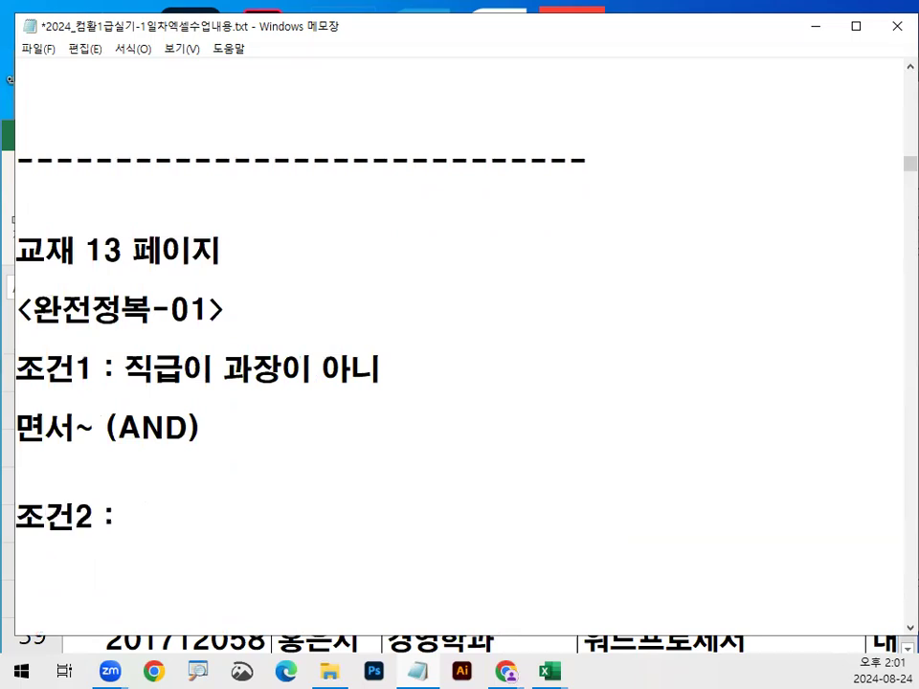
type(" 연봉")
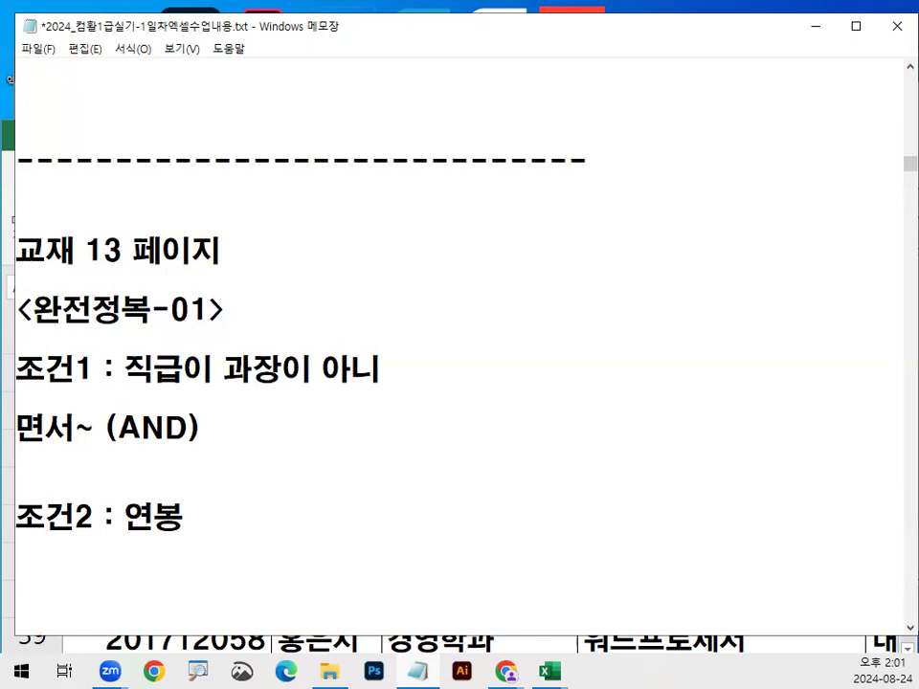
Step: Switch to Excel and close the workbook 출제유형01_문제.xlsm without saving its changes
left_click(814, 27)
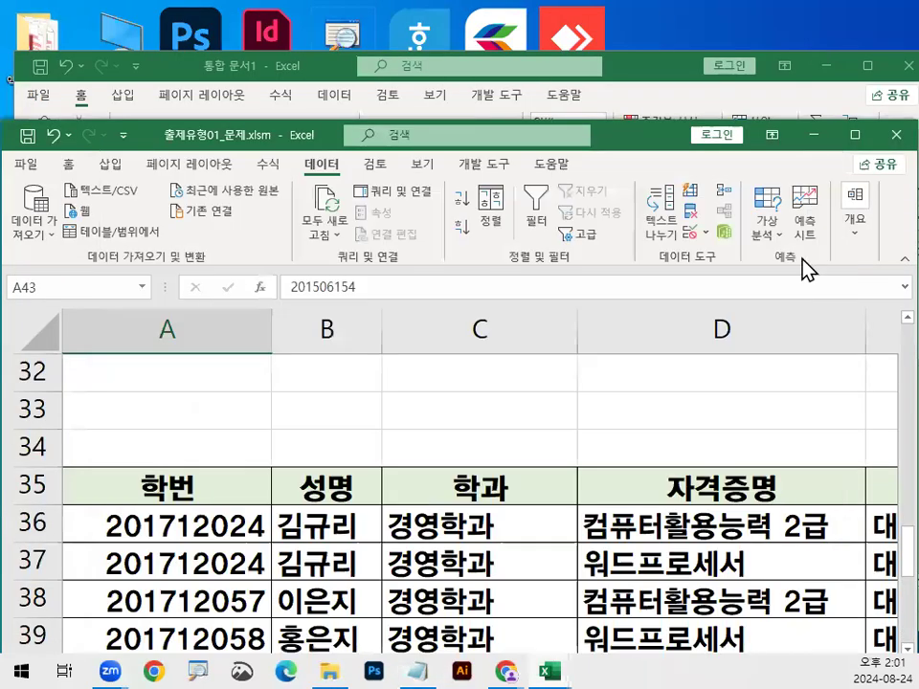
left_click(612, 402)
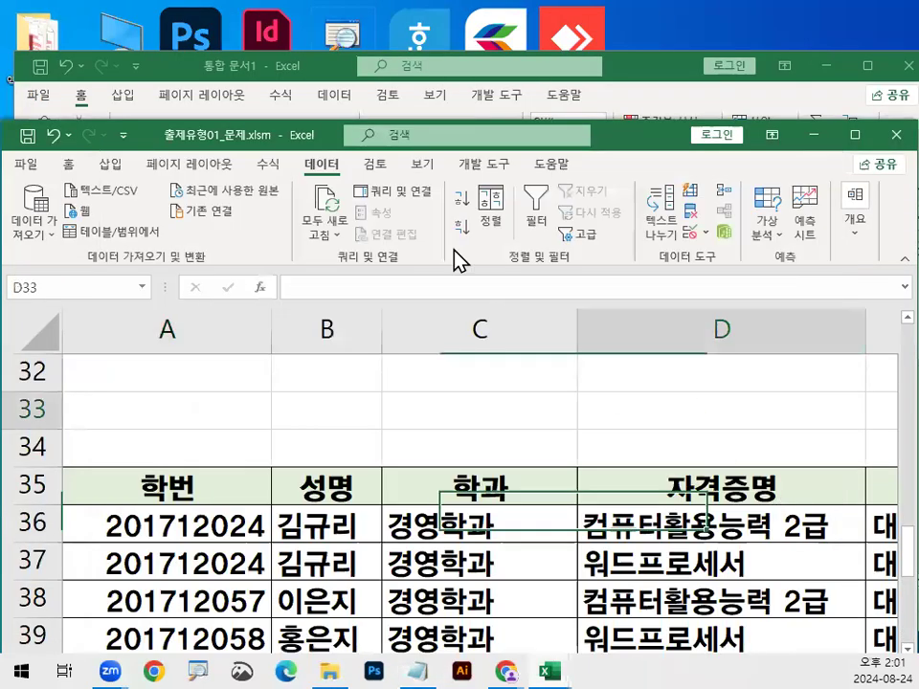
double_click(295, 139)
left_click(29, 108)
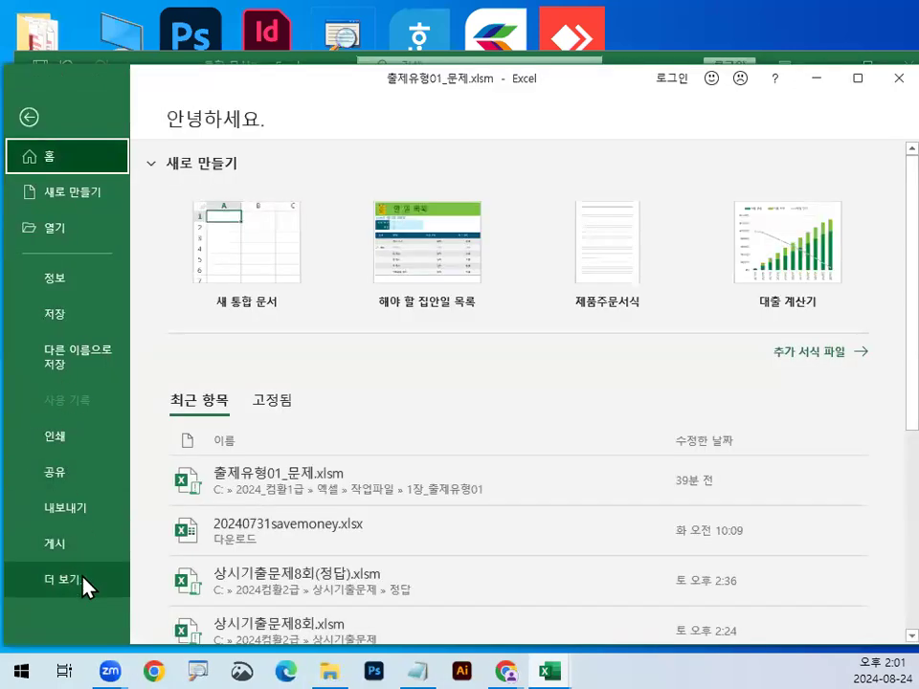
left_click(84, 584)
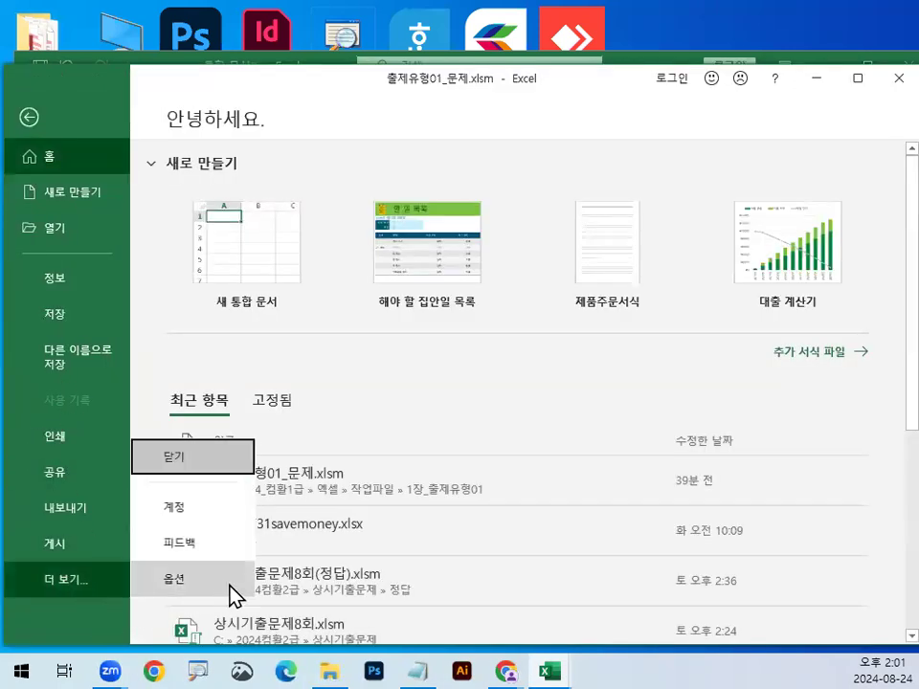
left_click(188, 474)
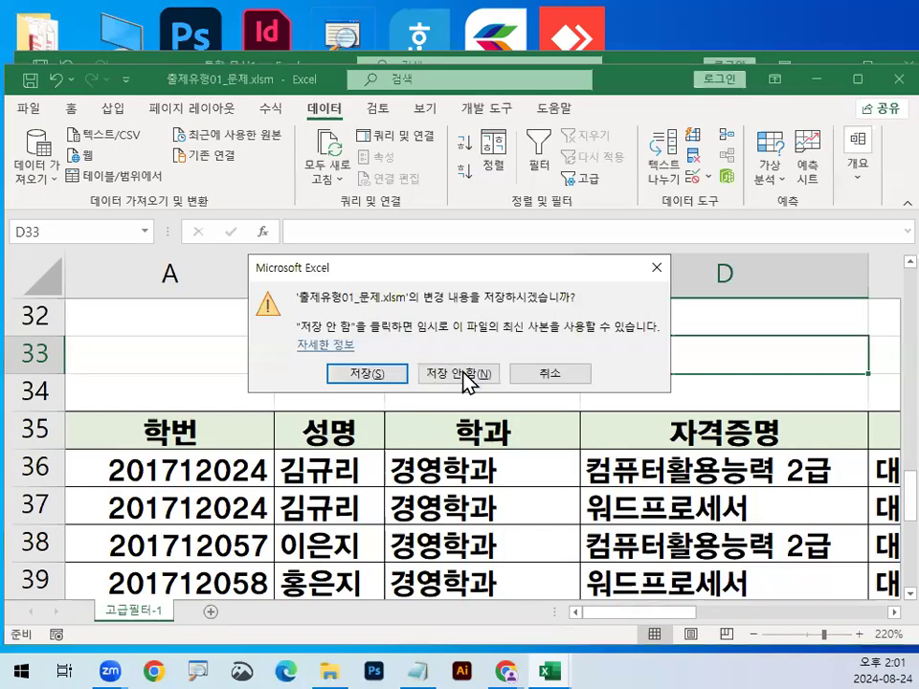
left_click(465, 375)
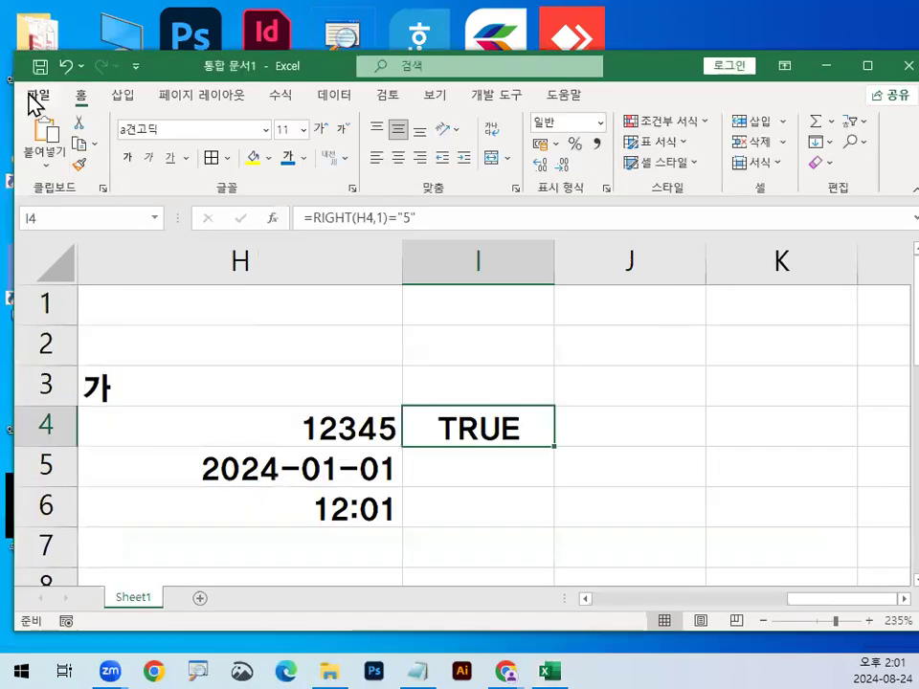
Step: Close the workbook 통합 문서1 without saving, keeping Excel itself open
left_click(36, 96)
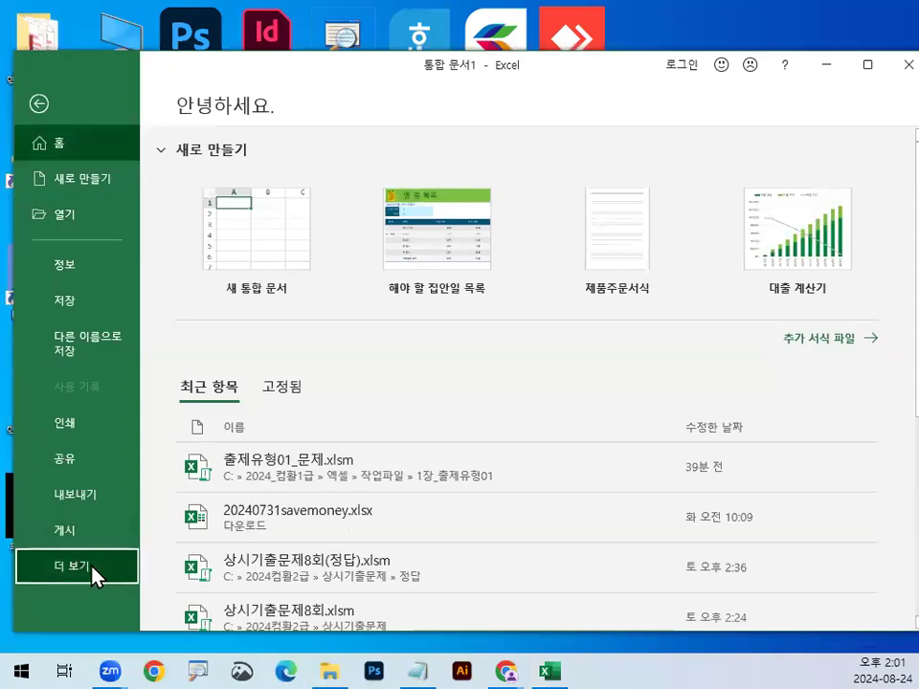
left_click(93, 575)
left_click(212, 440)
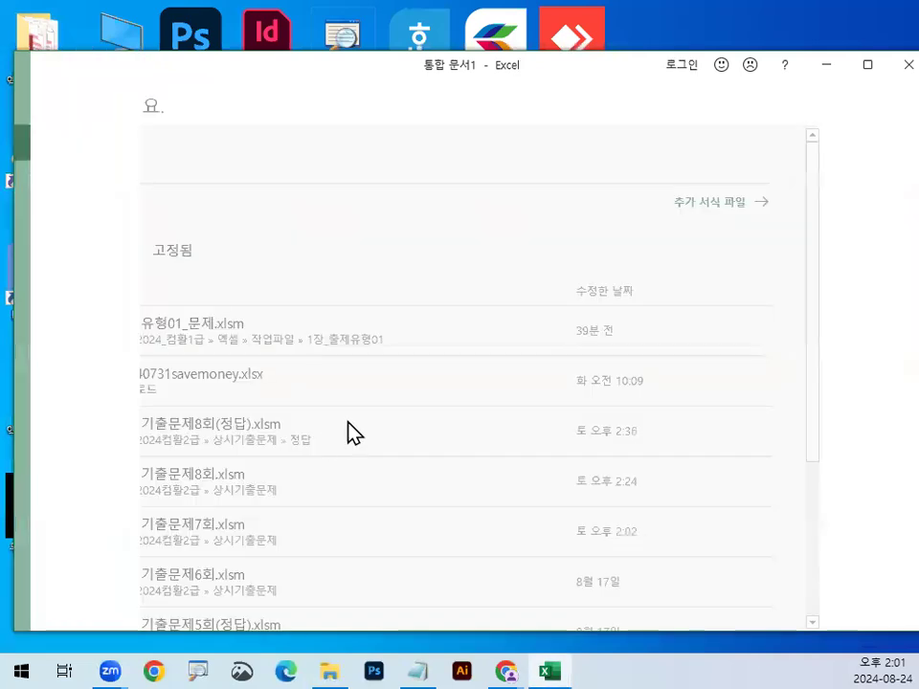
left_click(474, 377)
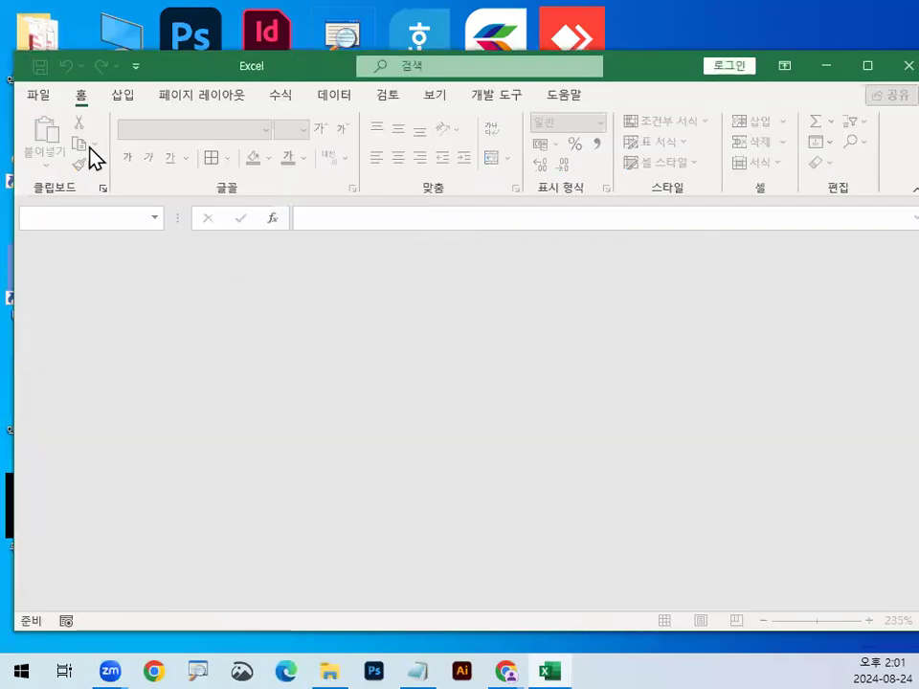
Step: Open the workbook 완전정복01_문제.xlsm from the 1장_출제유형01 folder
left_click(44, 94)
left_click(62, 219)
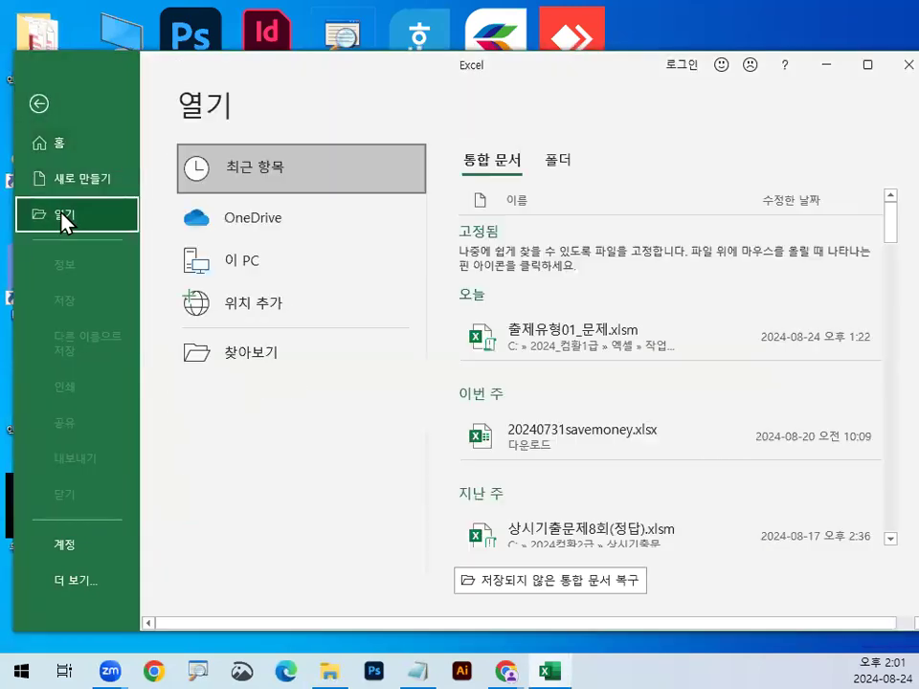
left_click(259, 362)
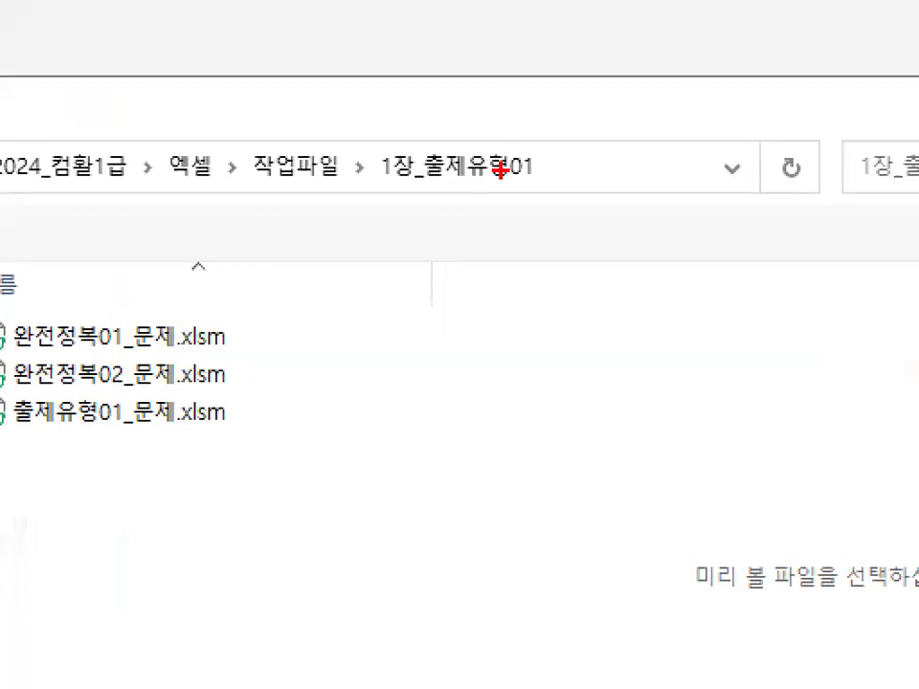
mouse_move(543, 175)
left_mouse_down()
mouse_move(410, 202)
mouse_move(544, 160)
left_mouse_up()
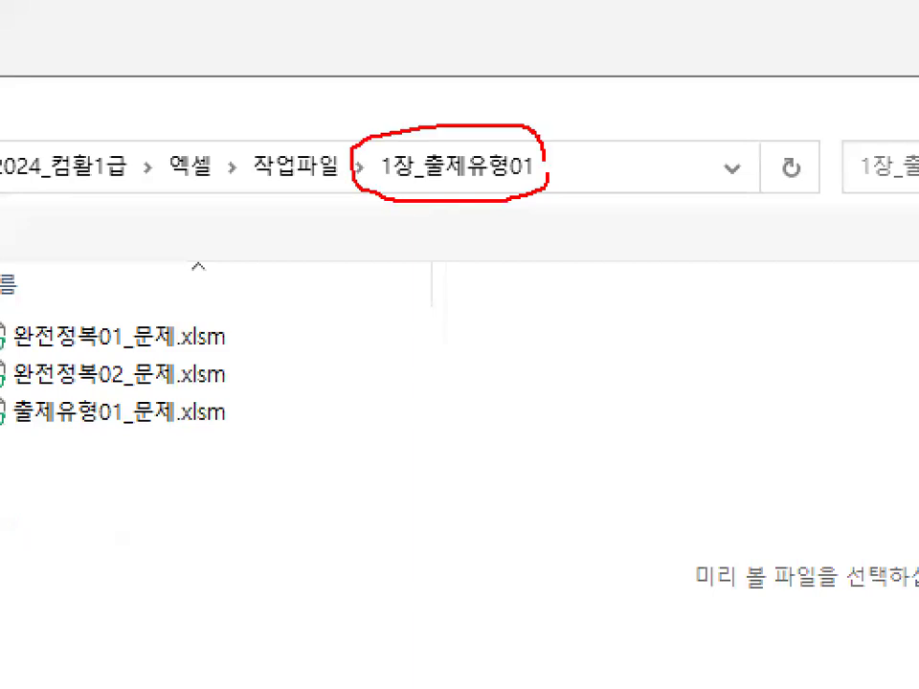
key("Escape")
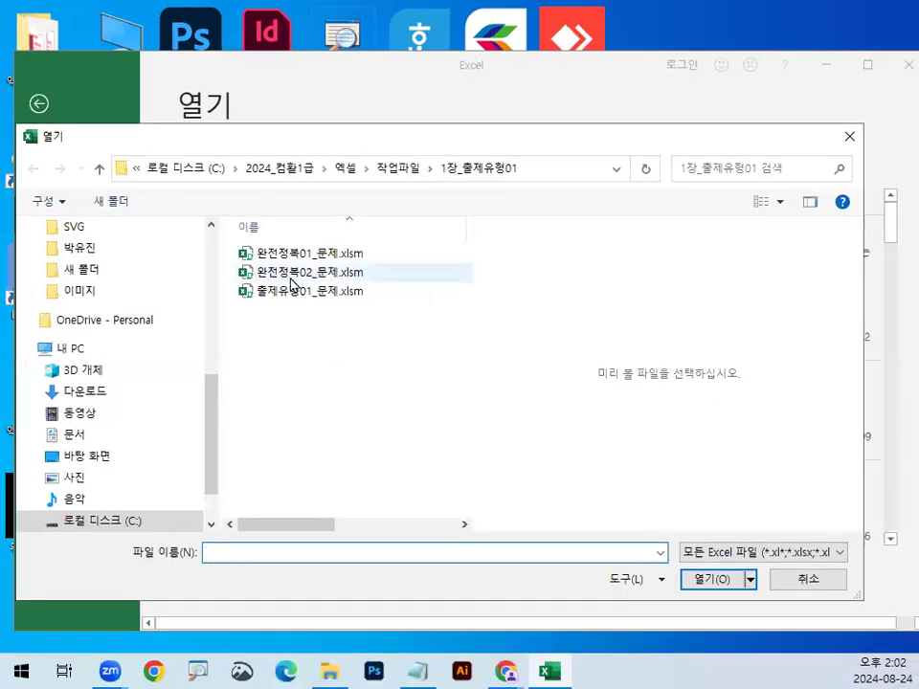
double_click(293, 254)
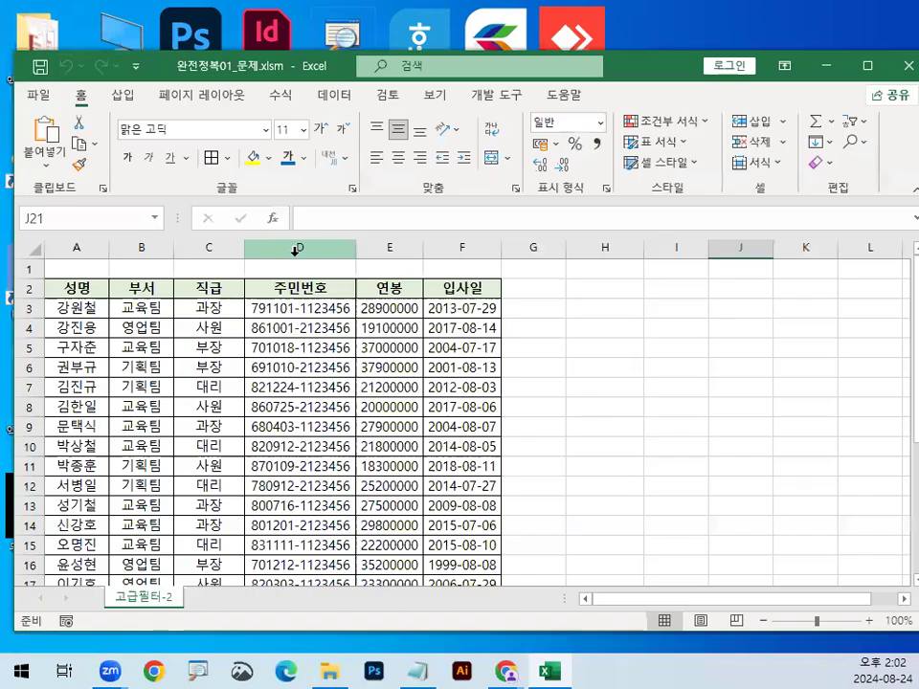
Step: Change the font of the whole sheet to a견고딕 and autofit the width of the 주민번호 column
left_click(257, 328)
left_click(29, 248)
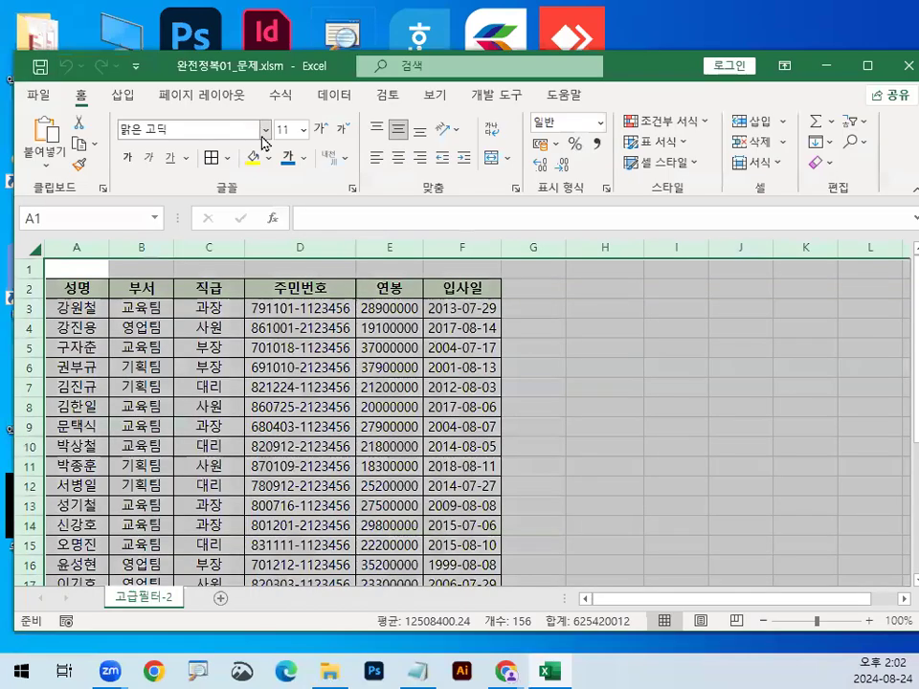
left_click(265, 131)
scroll(240, 472, "down", 4)
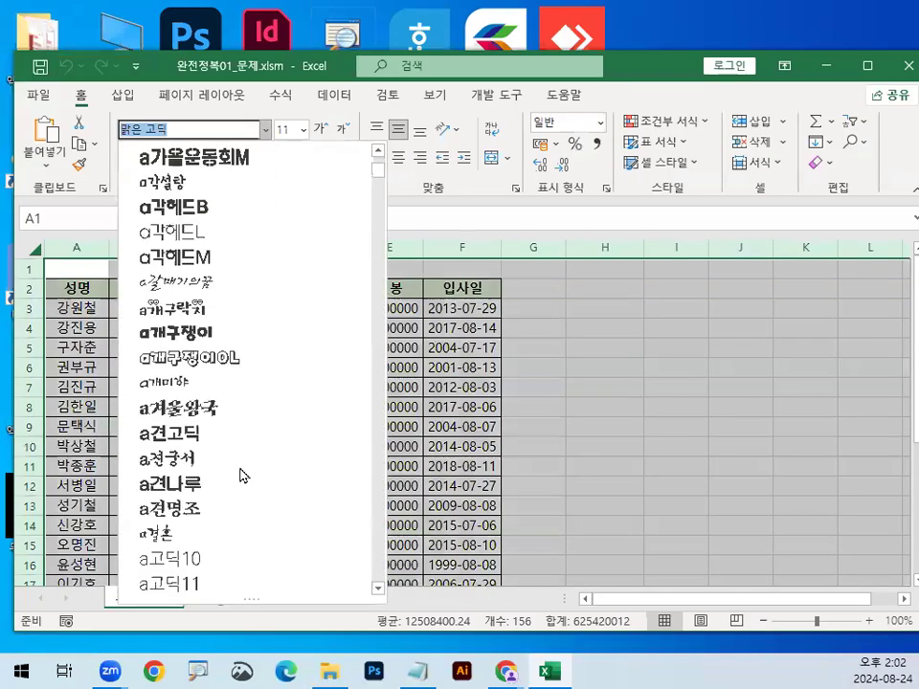
left_click(242, 390)
left_click(243, 386)
scroll(254, 387, "up", 4)
double_click(450, 260)
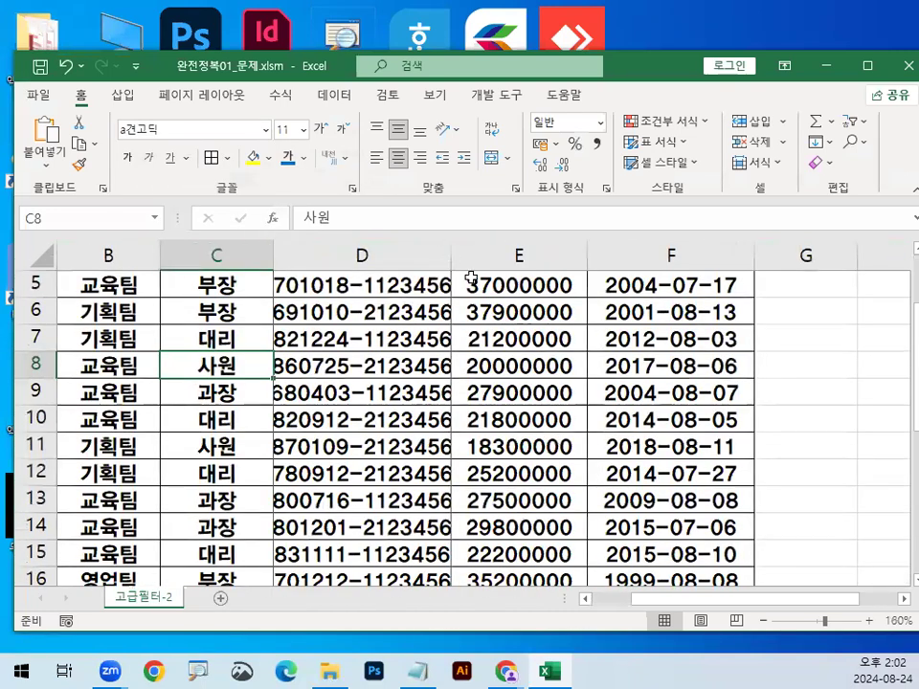
scroll(661, 447, "up", 2)
Step: Examine the 직급 and 연봉 values in the first data row of the table
left_click(590, 334)
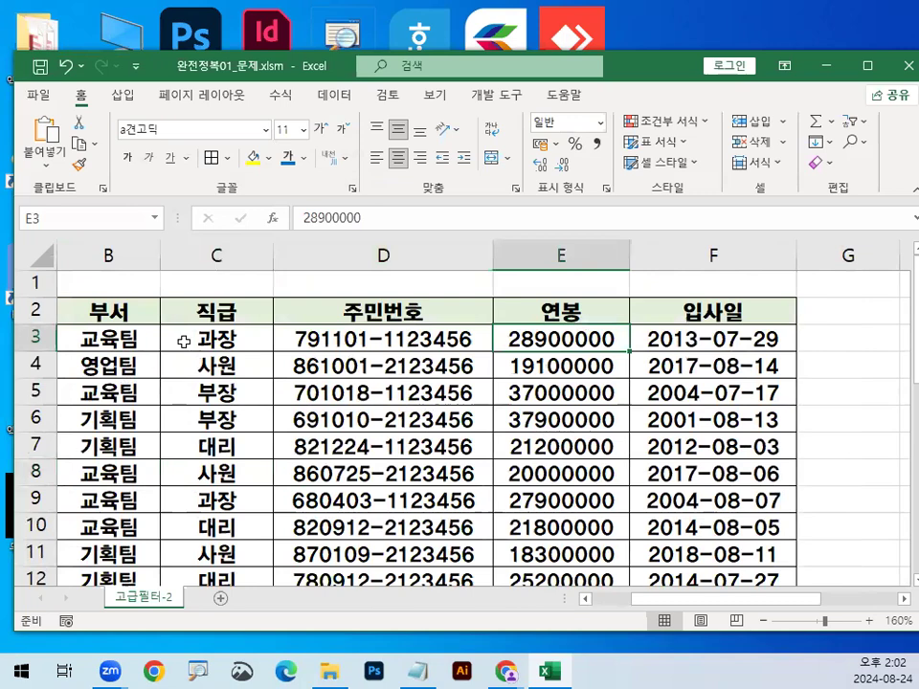
left_click(254, 347)
left_click(565, 334)
left_click_drag(507, 343, 611, 341)
left_click_drag(667, 338, 463, 337)
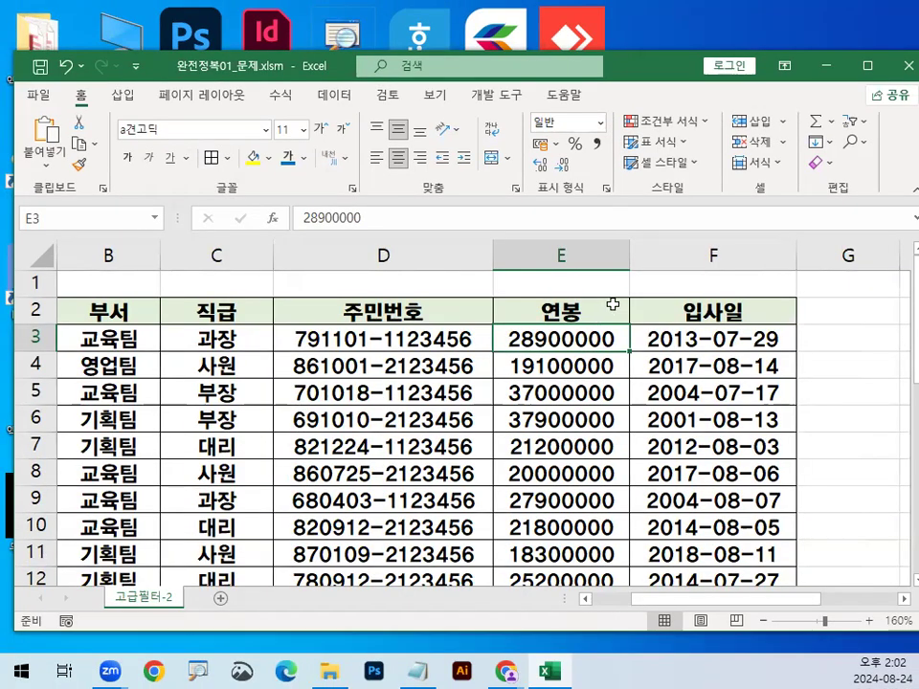
mouse_move(417, 161)
left_mouse_down()
mouse_move(456, 281)
mouse_move(432, 289)
left_mouse_up()
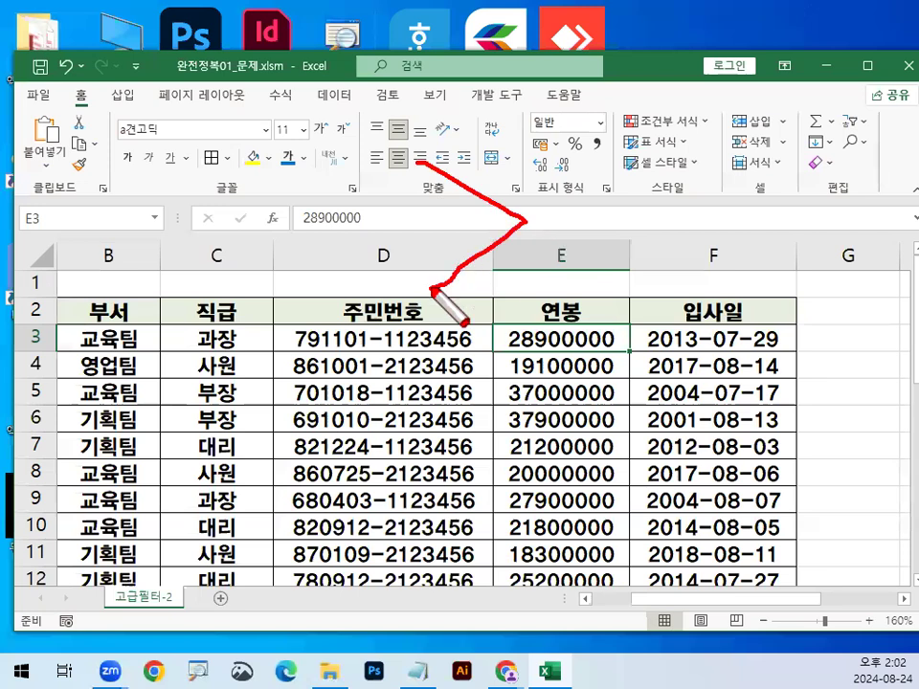
key("Escape")
Step: Switch to the Notepad notes and complete the second condition as "조건2 : 연봉이 중간값보다 큰~", followed by blank lines
key("alt+Tab")
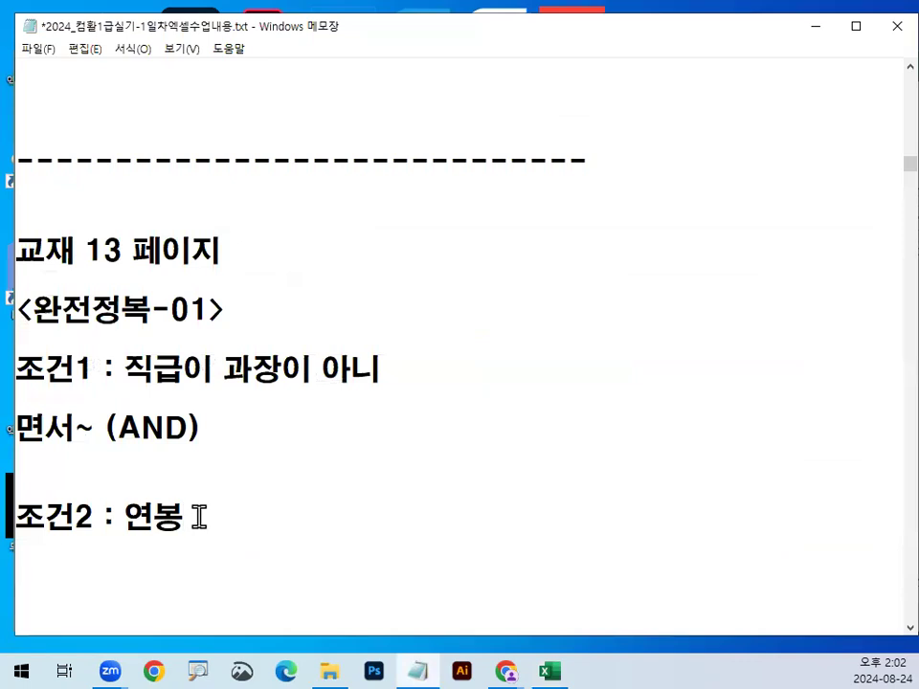
type("이 주ㅇ간ㅂ")
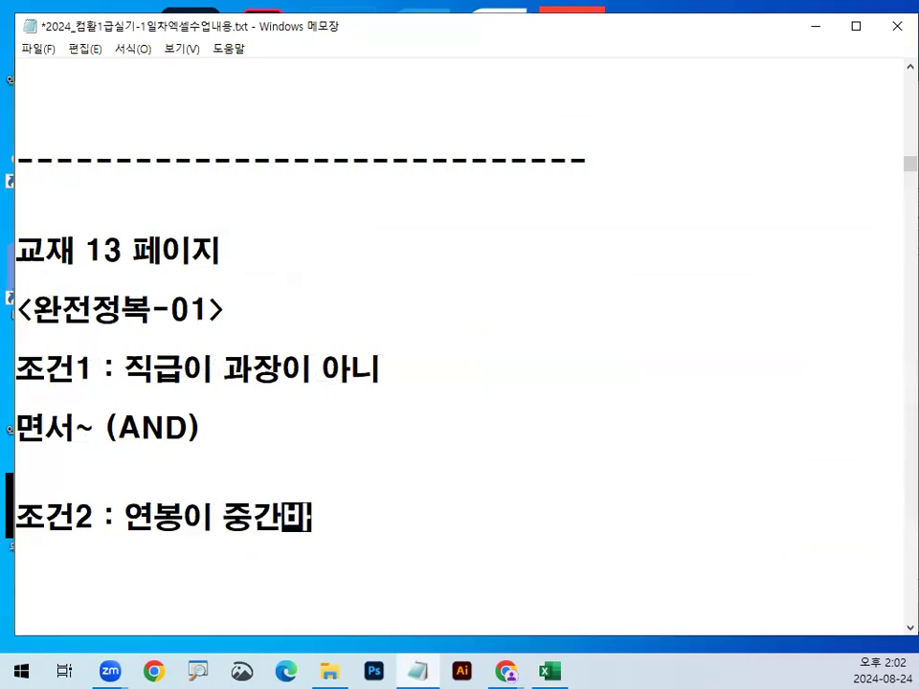
key("BackSpace")
type("값보")
type("다 큰~")
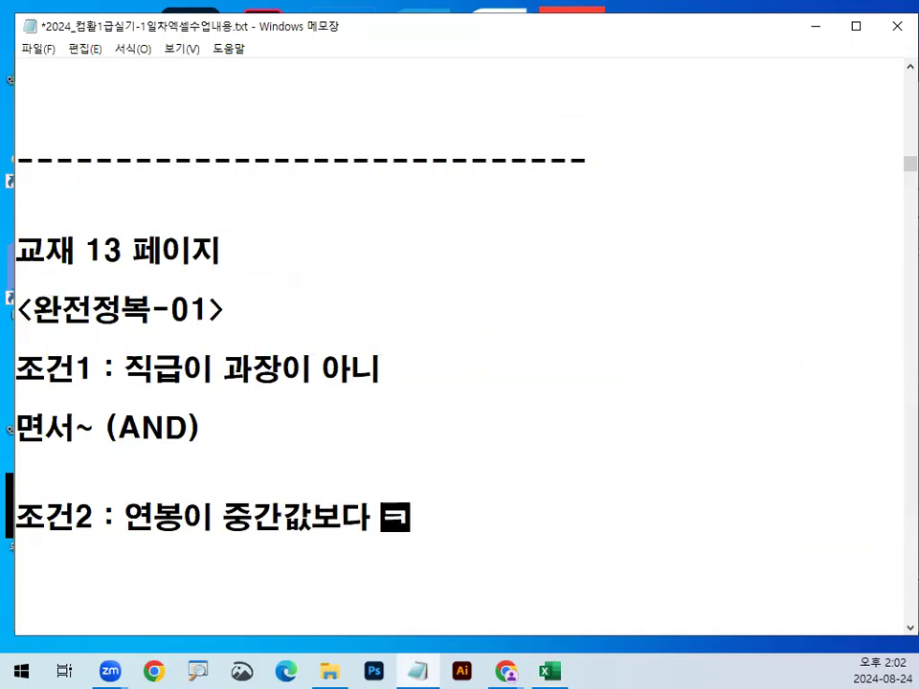
key("Return")
key("Return")
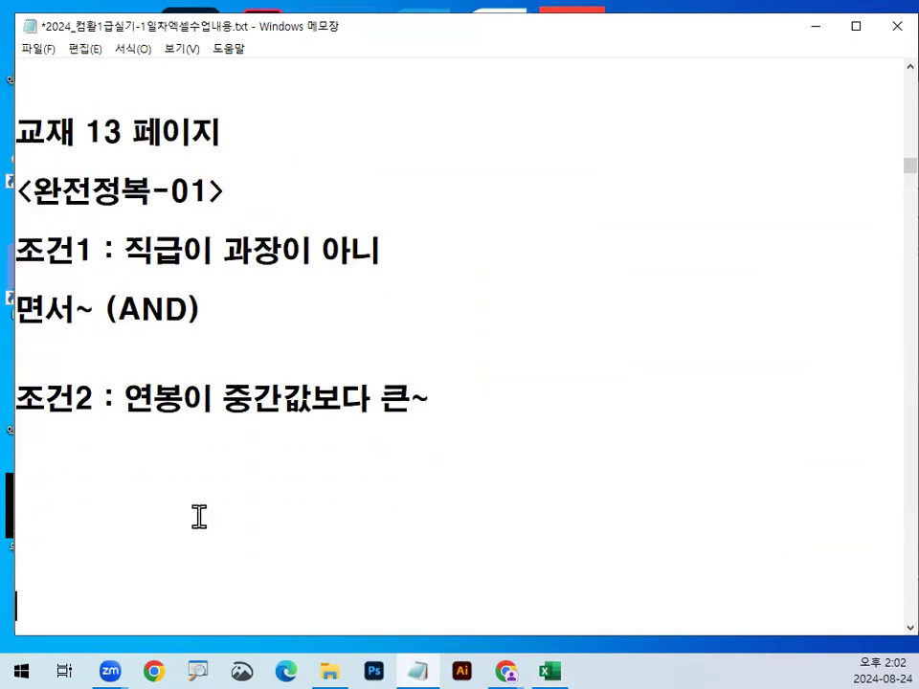
Step: Write "=OR(조건1,조건2)" below the conditions and add a dashed separator line under it
type("=")
type("OR")
type("(조건1")
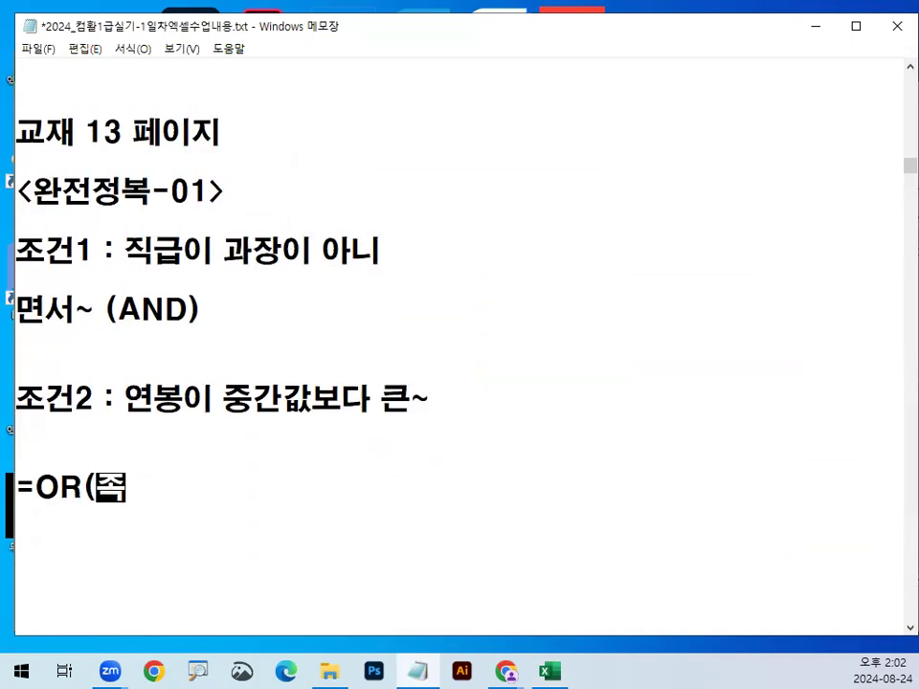
type(",조건2(")
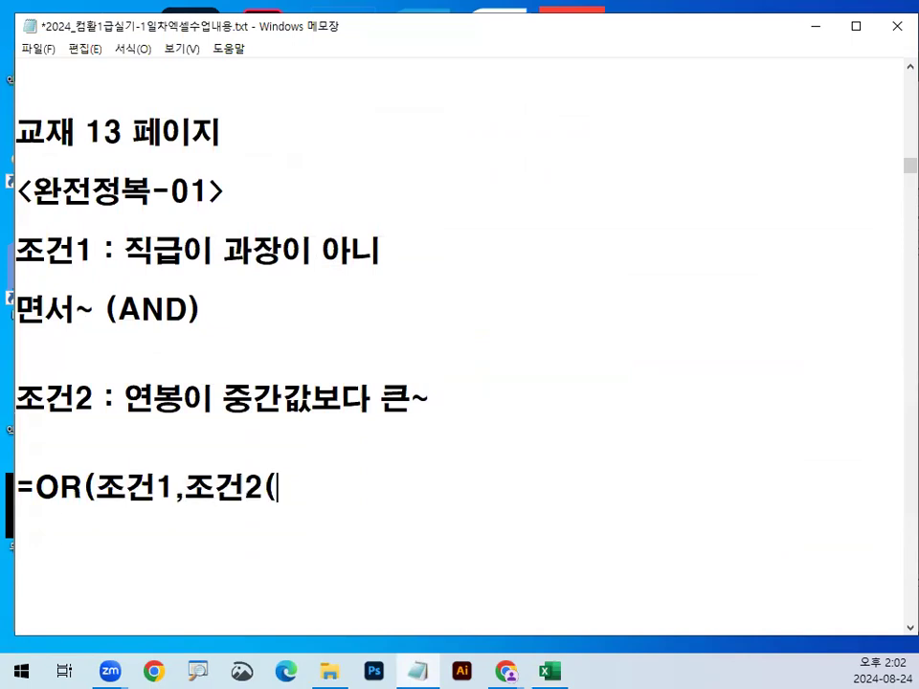
key("BackSpace")
type(")  -----------------------")
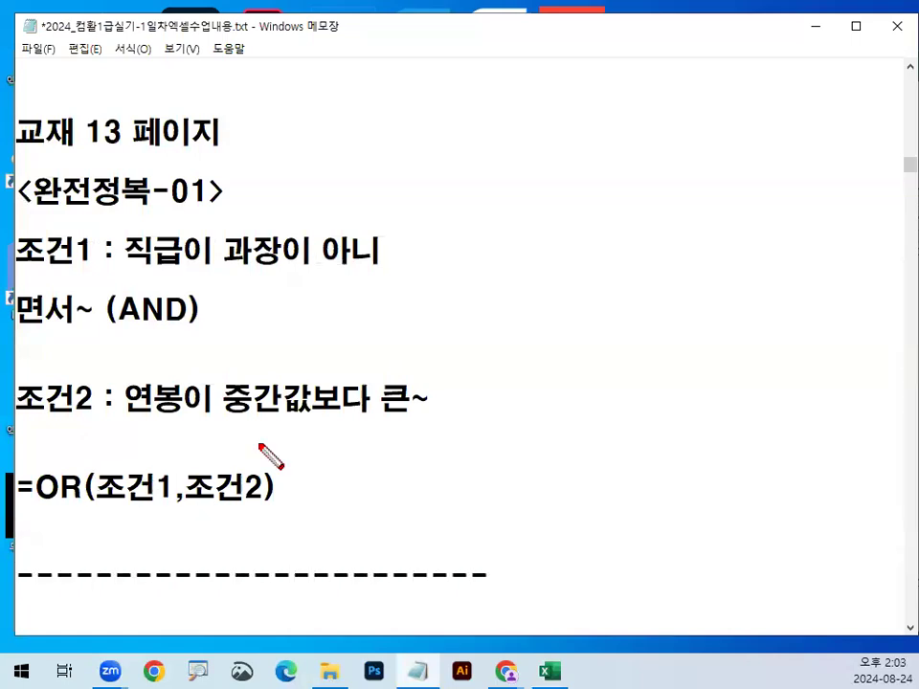
mouse_move(269, 419)
left_mouse_down()
mouse_move(293, 375)
mouse_move(313, 393)
left_mouse_up()
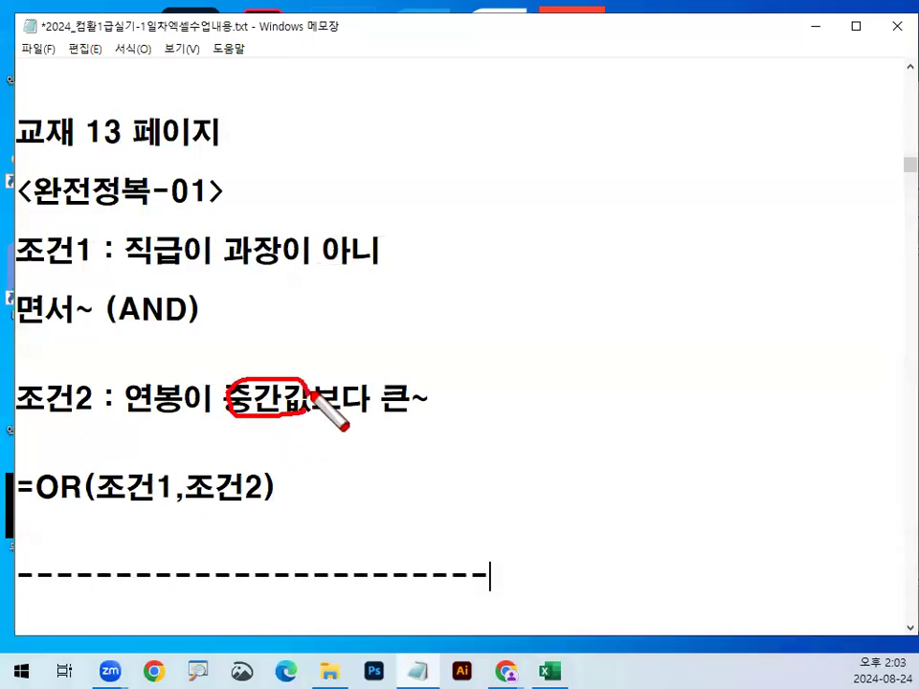
key("Escape")
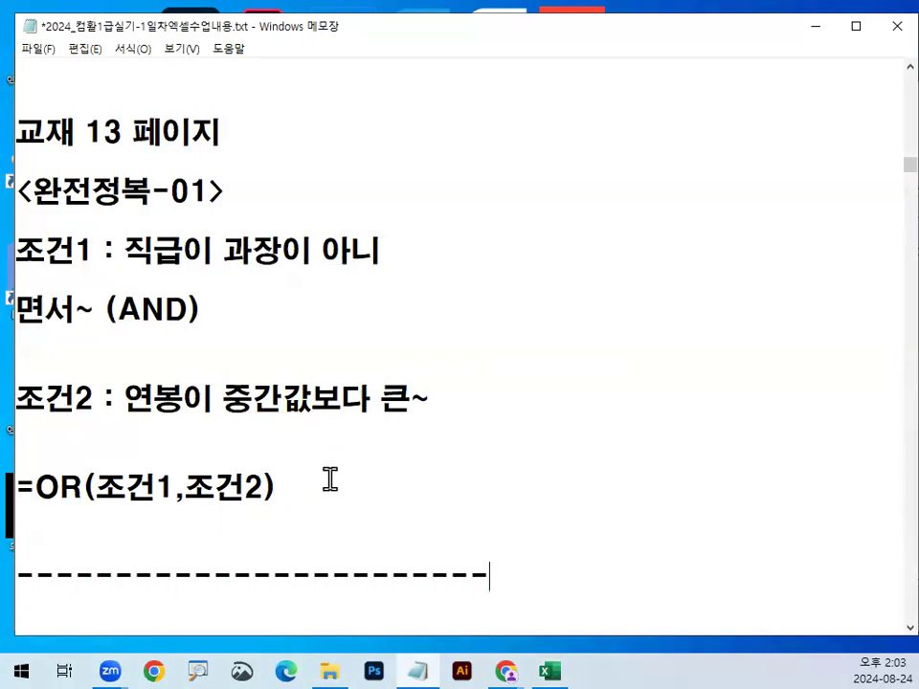
left_click_drag(320, 250, 389, 249)
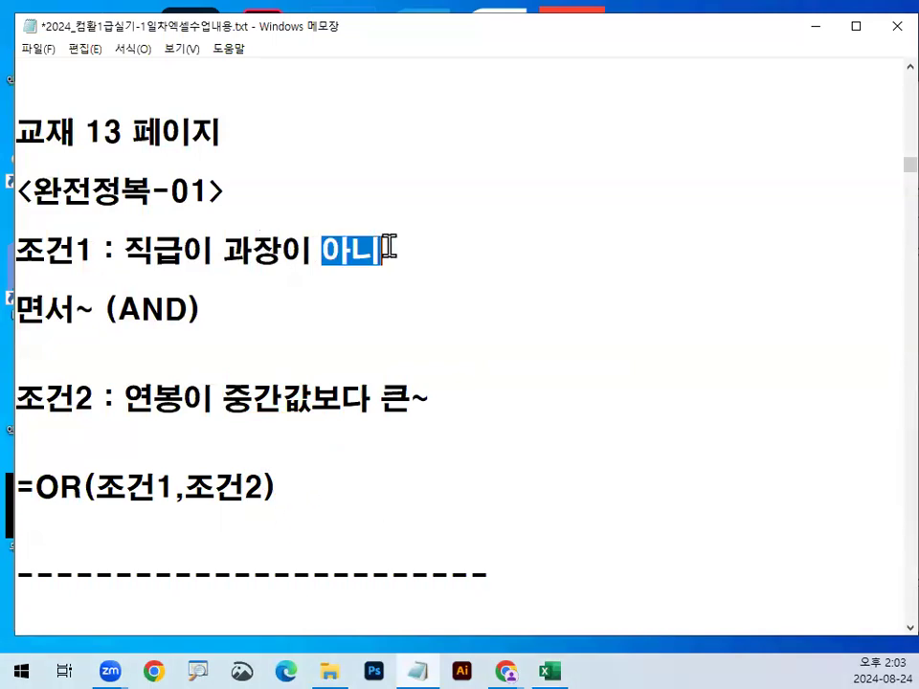
Step: Delete the surplus blank lines between the dashed separator and the <함수정리> section
scroll(288, 383, "down", 2)
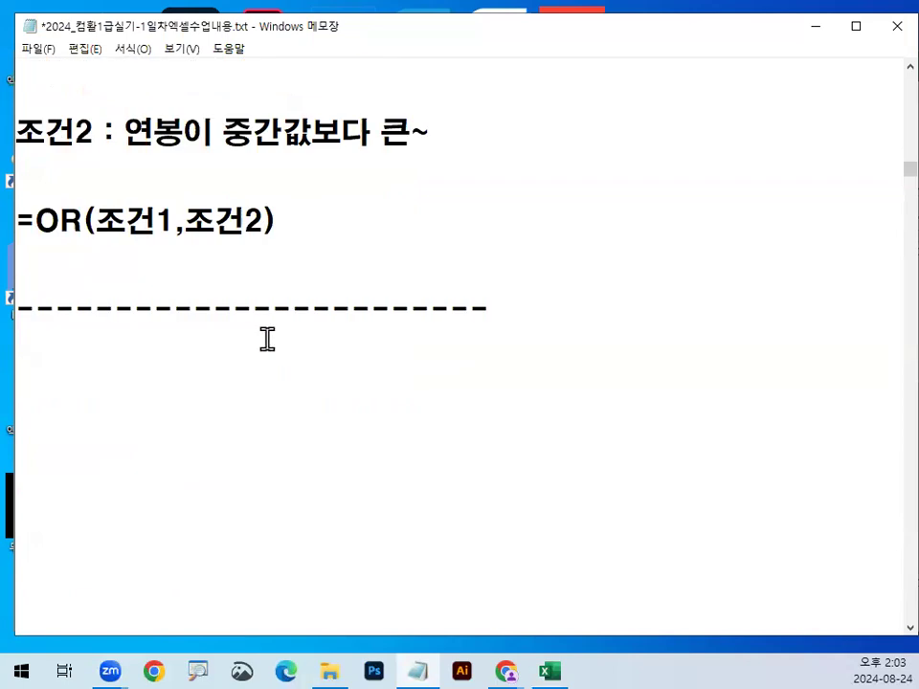
key("Delete")
key("Delete")
key("Delete")
key("Delete")
key("Delete")
key("Delete")
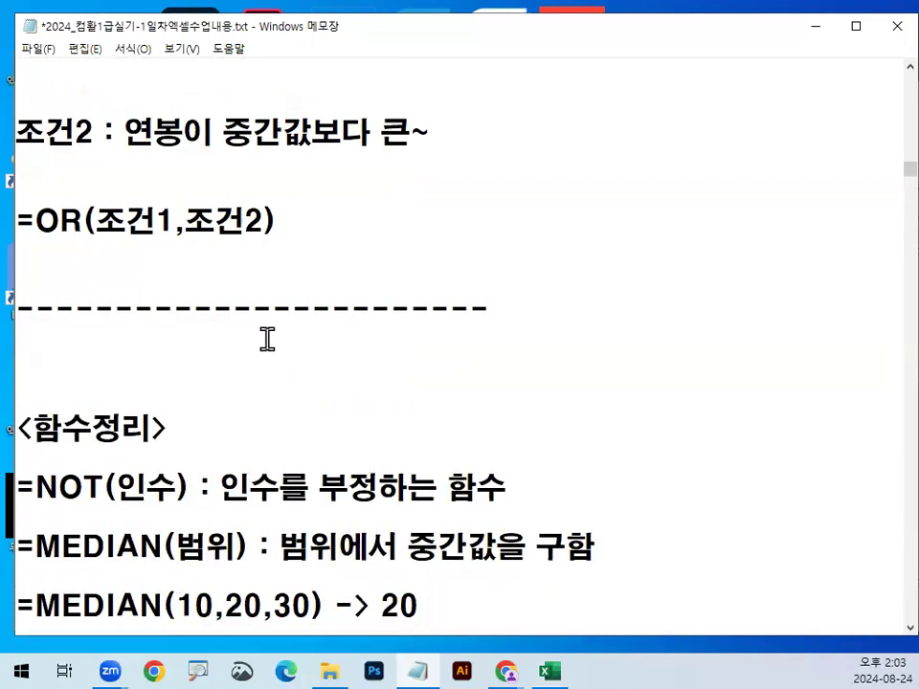
Step: Review the NOT and MEDIAN function definitions in the <함수정리> section
scroll(163, 328, "down", 1)
left_click_drag(34, 340, 171, 360)
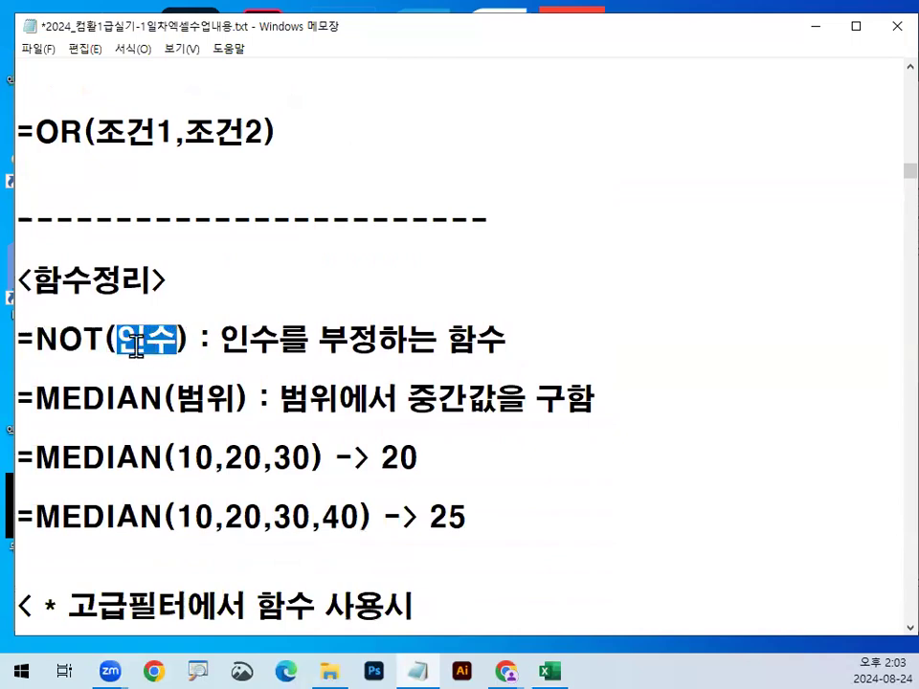
left_click(146, 339)
left_click_drag(280, 341, 450, 341)
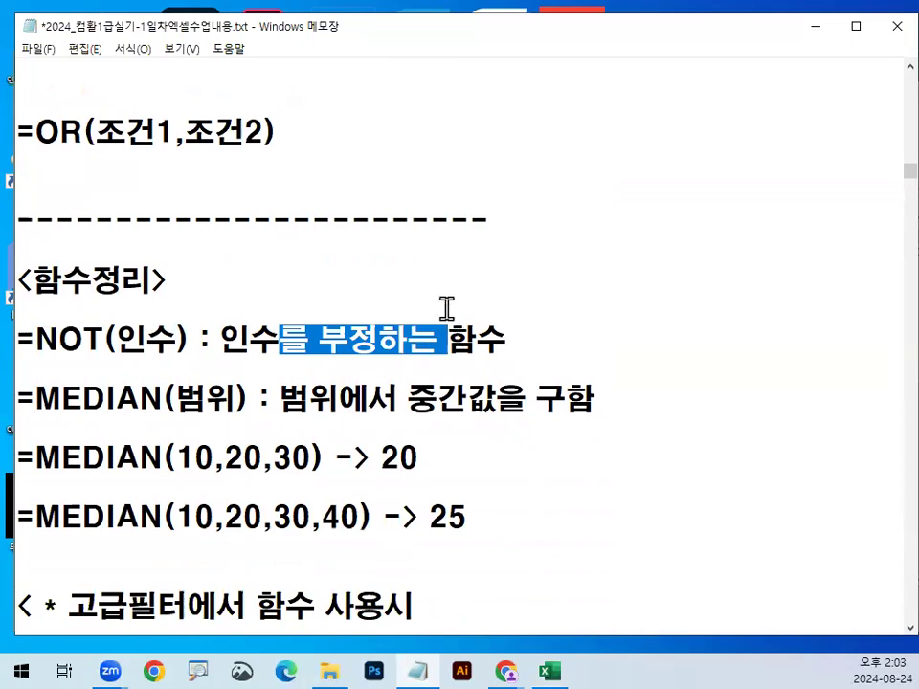
left_click_drag(36, 399, 599, 400)
left_click(283, 408)
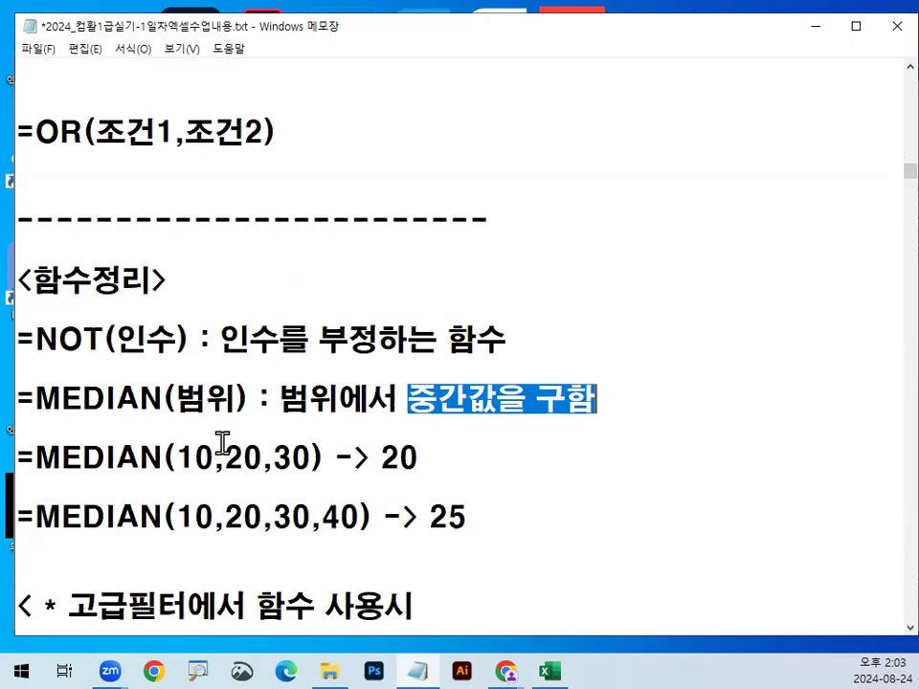
Step: Examine the example =MEDIAN(10,20,30), comparing its middle argument with the listed answer
scroll(336, 463, "down", 1)
left_click(177, 369)
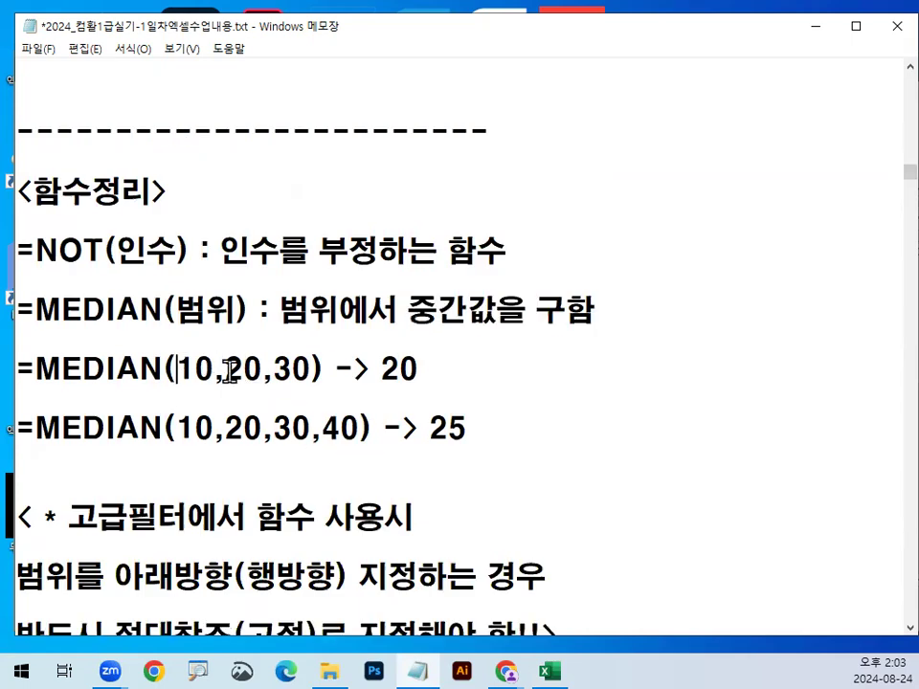
left_click_drag(230, 370, 263, 369)
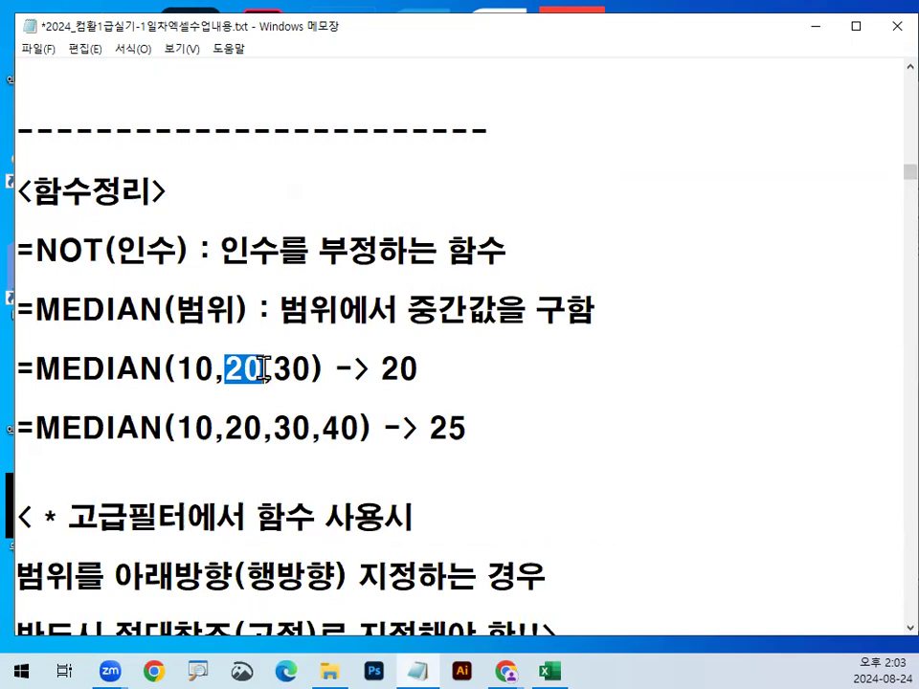
left_click(198, 370)
left_click_drag(175, 369, 314, 370)
left_click(226, 370)
left_click(261, 369, "shift")
left_click(382, 369)
left_click(418, 369, "shift")
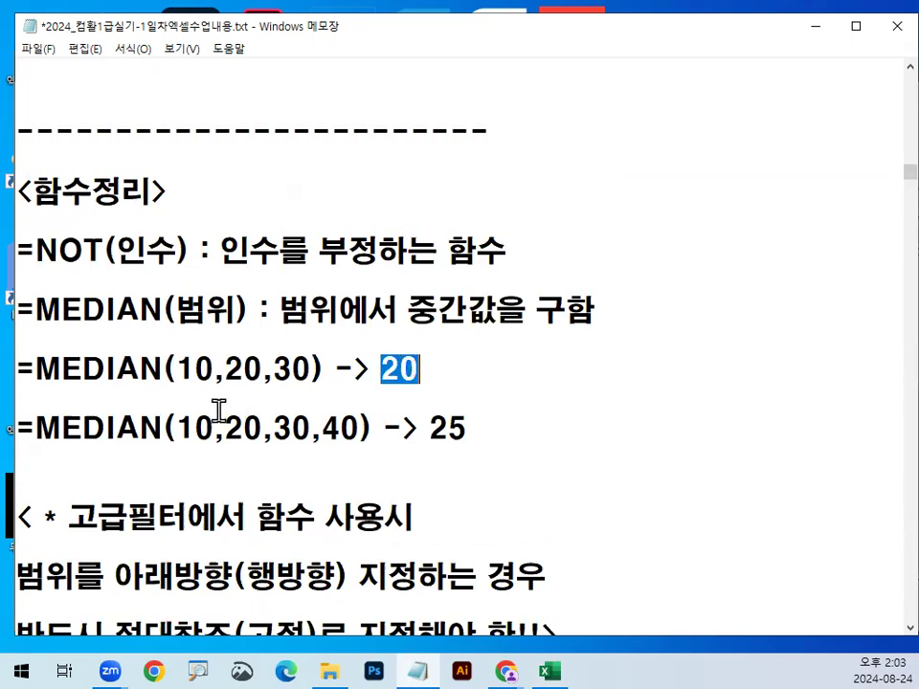
Step: Examine the example =MEDIAN(10,20,30,40), focusing on the two middle arguments and the listed answer
left_click_drag(194, 427, 373, 427)
left_click_drag(224, 429, 312, 429)
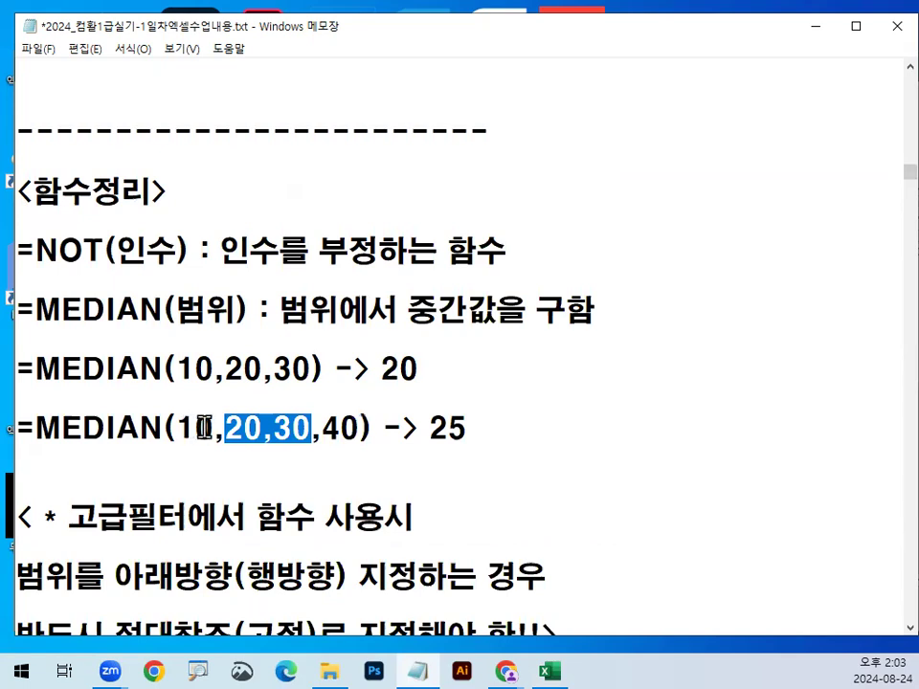
left_click_drag(202, 428, 215, 428)
left_click_drag(326, 427, 363, 427)
mouse_move(215, 428)
left_mouse_down()
mouse_move(306, 423)
mouse_move(235, 428)
mouse_move(303, 431)
mouse_move(235, 422)
mouse_move(247, 476)
mouse_move(275, 466)
mouse_move(271, 508)
mouse_move(330, 498)
left_mouse_up()
key("ctrl+2")
mouse_move(457, 457)
left_mouse_down()
mouse_move(430, 398)
mouse_move(484, 447)
left_mouse_up()
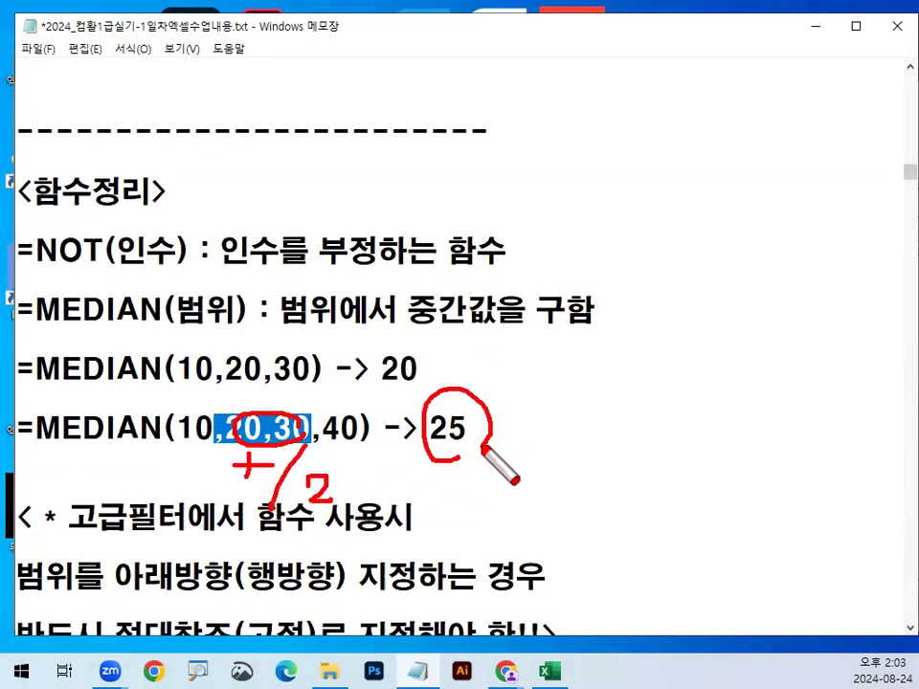
key("Escape")
left_click_drag(176, 428, 359, 427)
Step: Insert several blank lines after the =MEDIAN(10,20,30,40) example line
key("End")
key("Return")
key("Return")
key("Return")
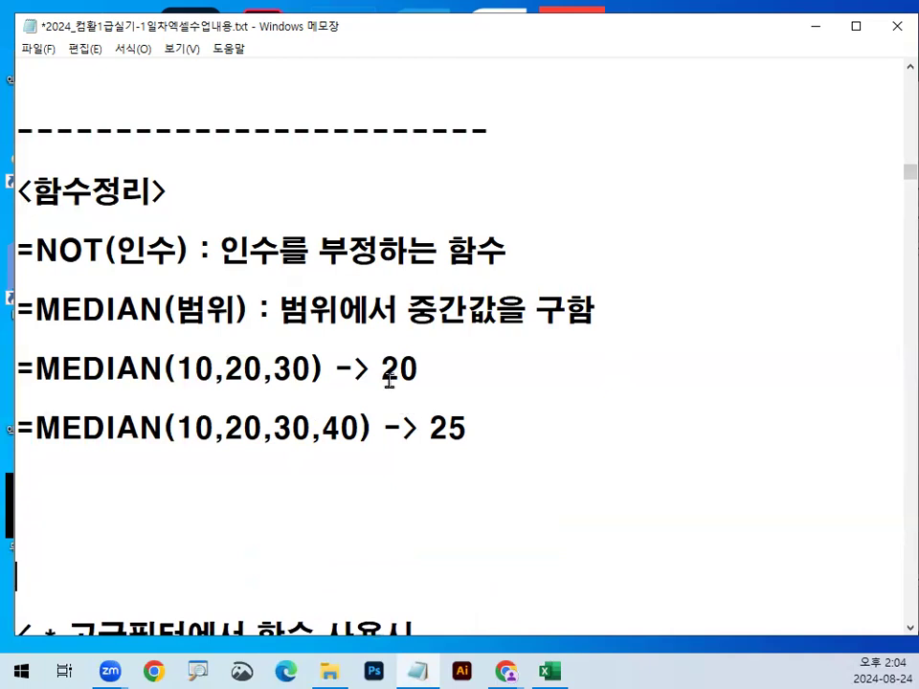
Step: Recheck the MEDIAN range argument and the two conditions, and minimize the notes to return to 완전정복01_문제.xlsm
left_click_drag(249, 310, 175, 309)
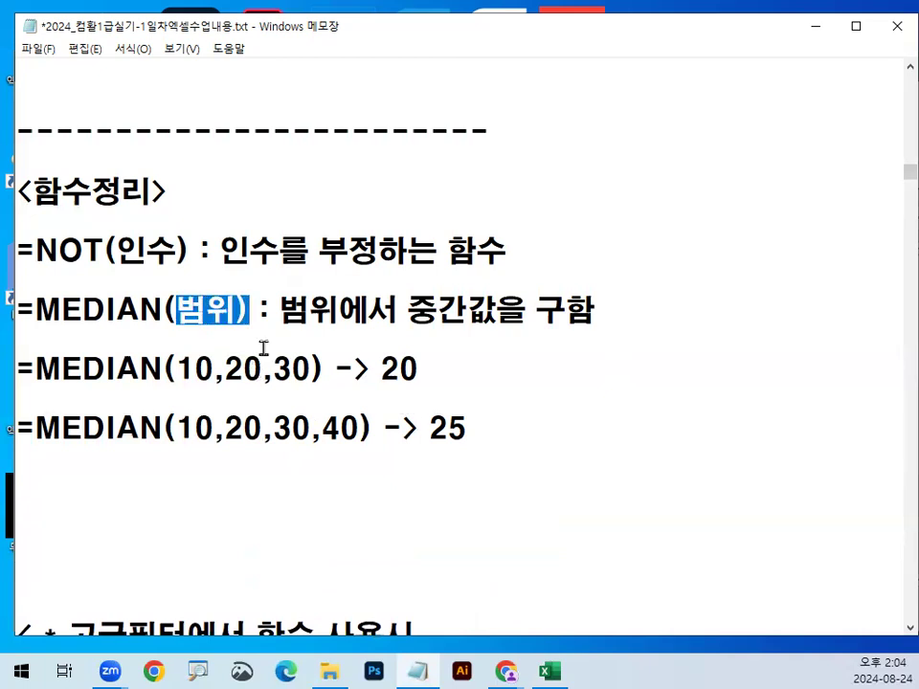
left_click(300, 486)
scroll(124, 234, "up", 2)
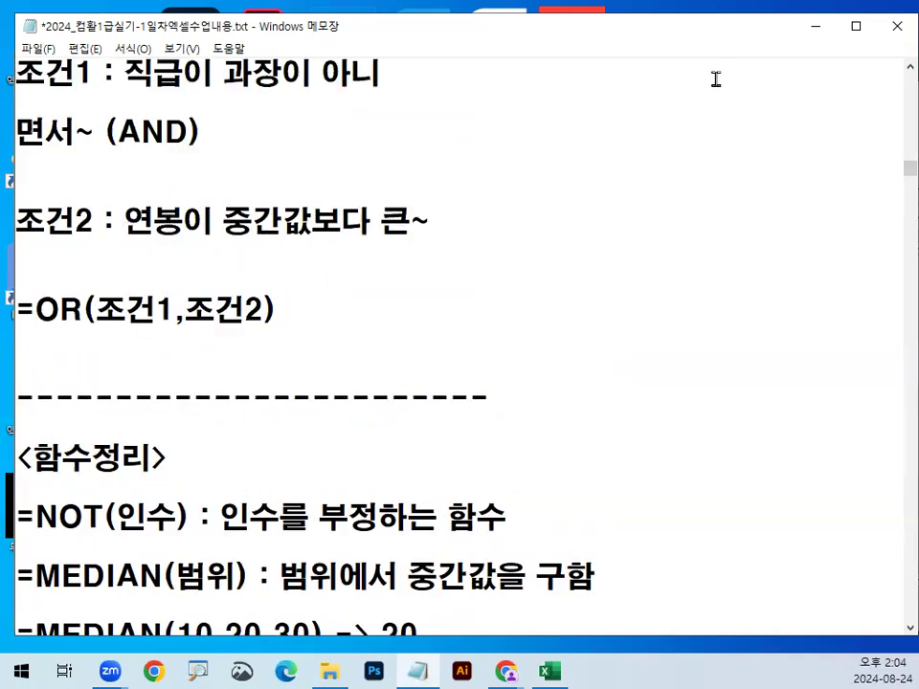
left_click(816, 27)
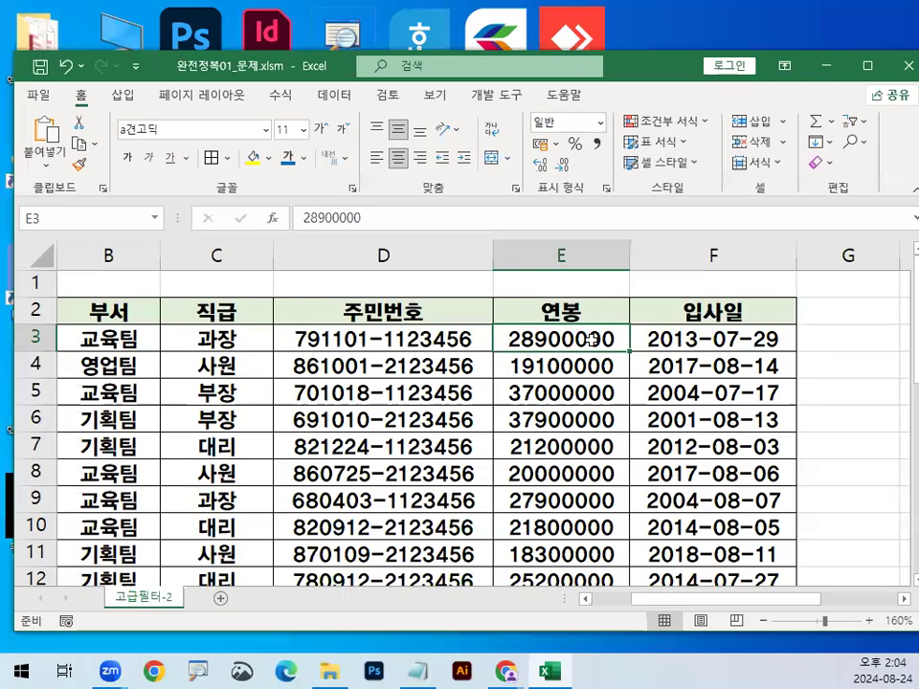
Step: Examine the 연봉 values in E3:E27 as one range running down the column
left_click_drag(586, 339, 586, 529)
key("ctrl+2")
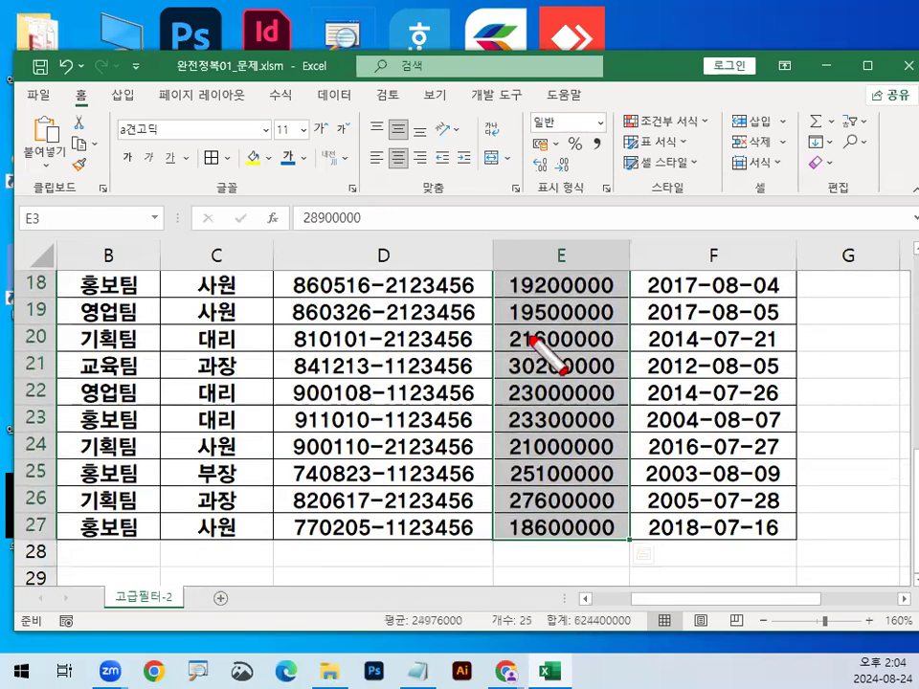
mouse_move(539, 264)
left_mouse_down()
mouse_move(541, 435)
mouse_move(507, 419)
mouse_move(601, 362)
left_mouse_up()
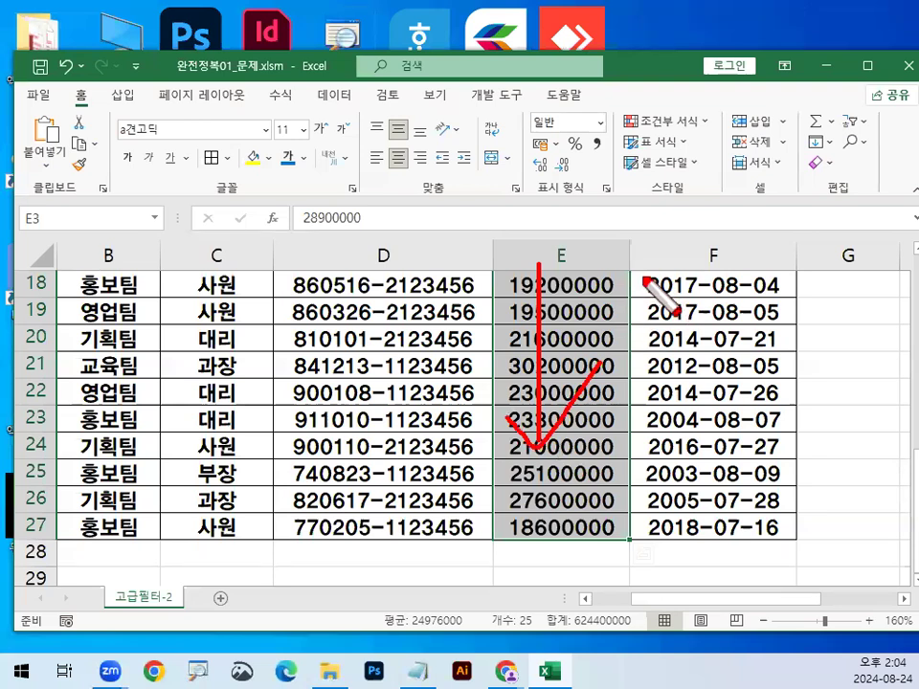
key("Escape")
key("ctrl+1")
Step: Examine the worksheet's row direction by highlighting rows 18 through 24 one at a time
left_click(38, 283)
left_click_drag(94, 271, 92, 305)
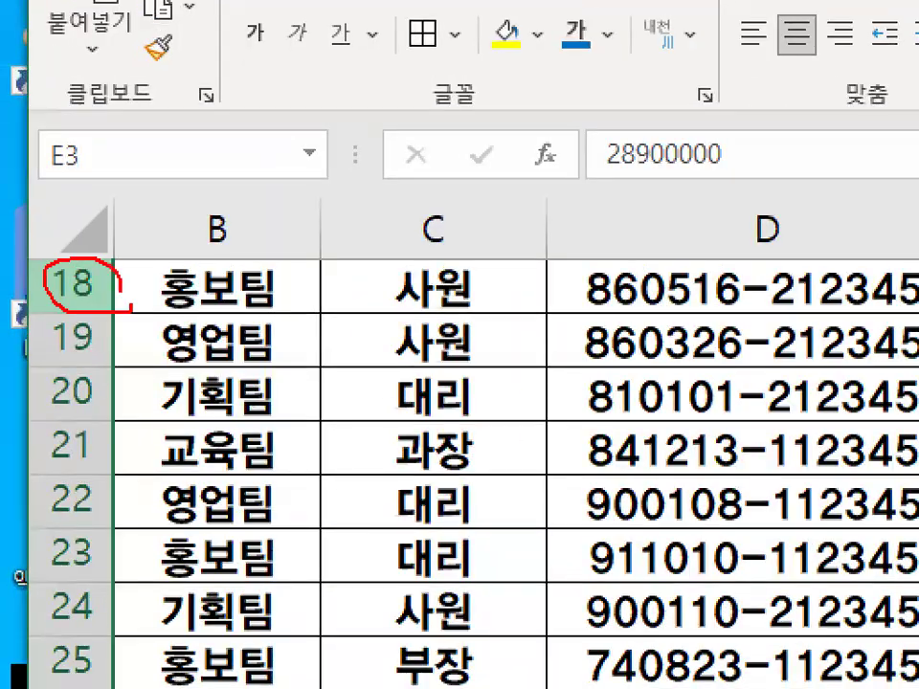
key("Escape")
left_click(72, 284)
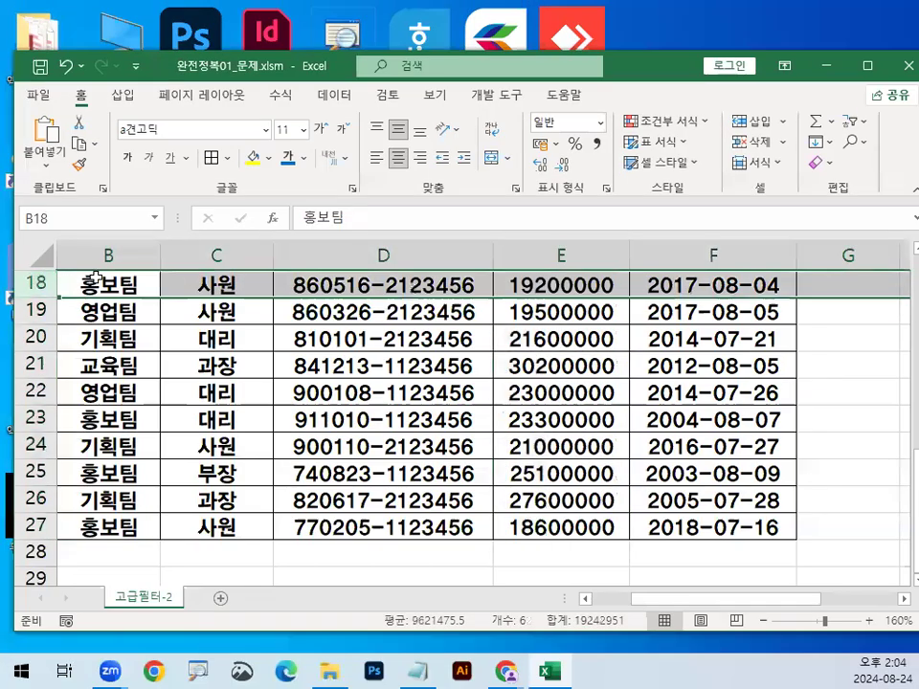
key("ctrl+2")
mouse_move(55, 288)
left_mouse_down()
mouse_move(196, 284)
mouse_move(164, 310)
left_mouse_up()
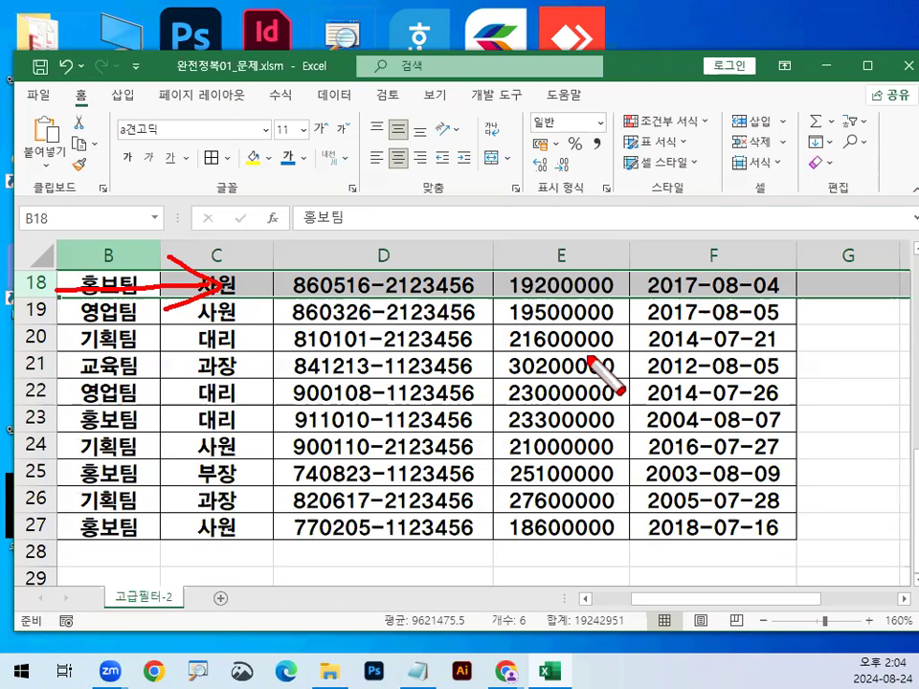
key("Escape")
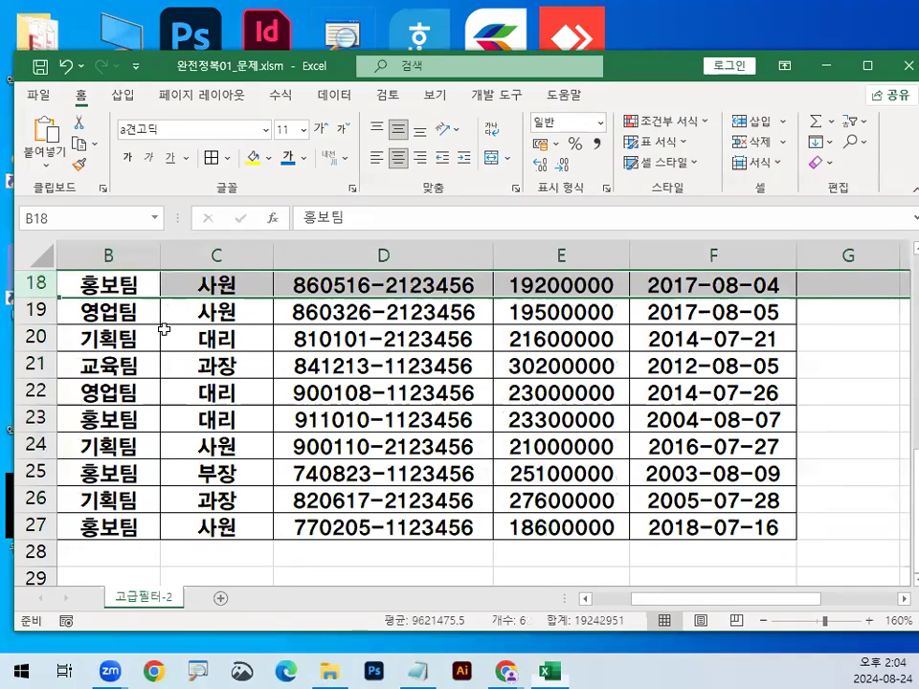
left_click(36, 312)
left_click(36, 339)
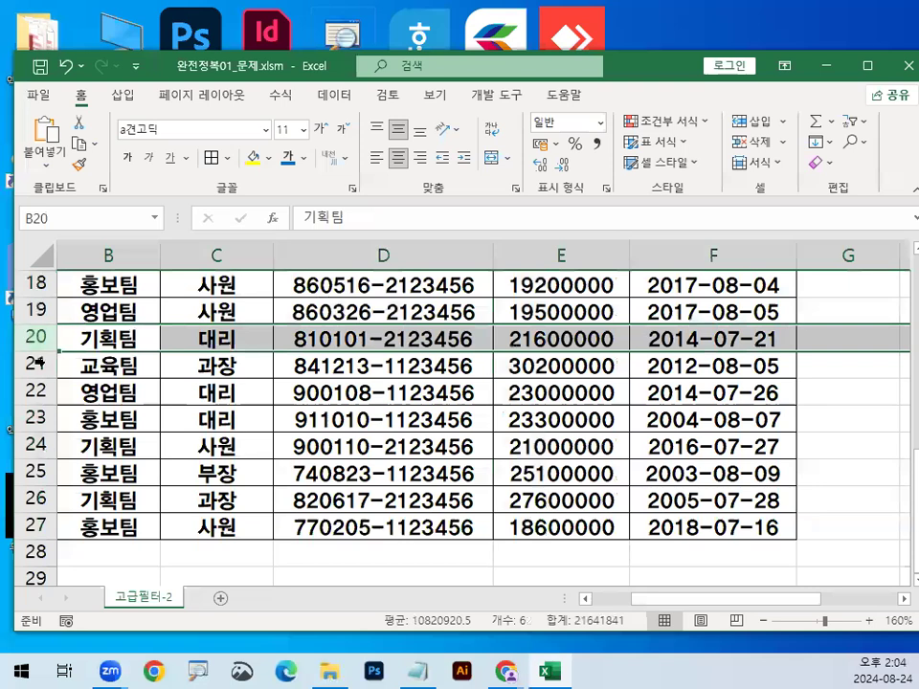
left_click(38, 365)
left_click(39, 392)
left_click(39, 417)
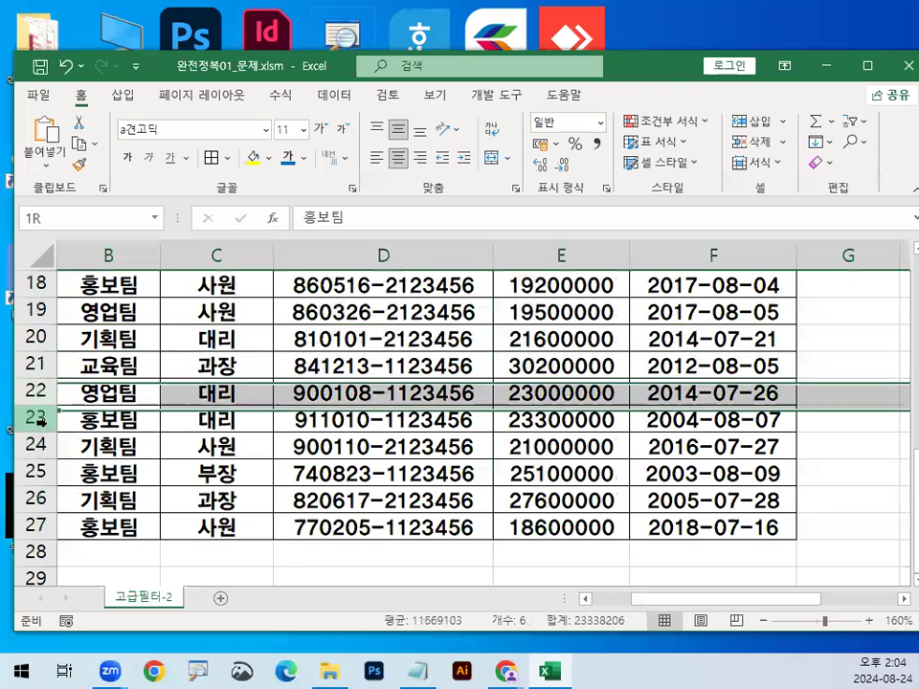
left_click(43, 444)
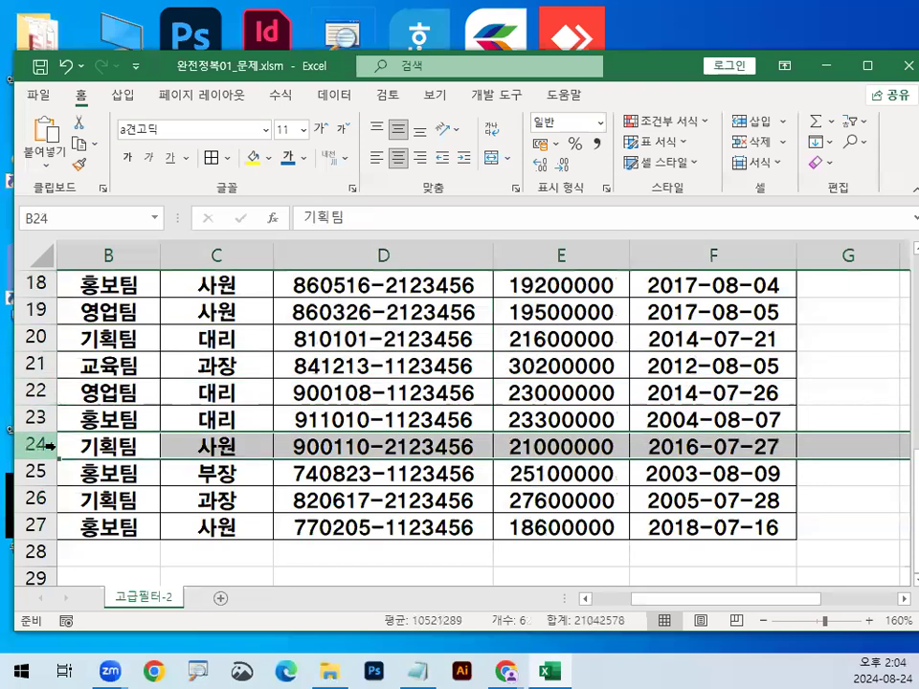
left_click(379, 321)
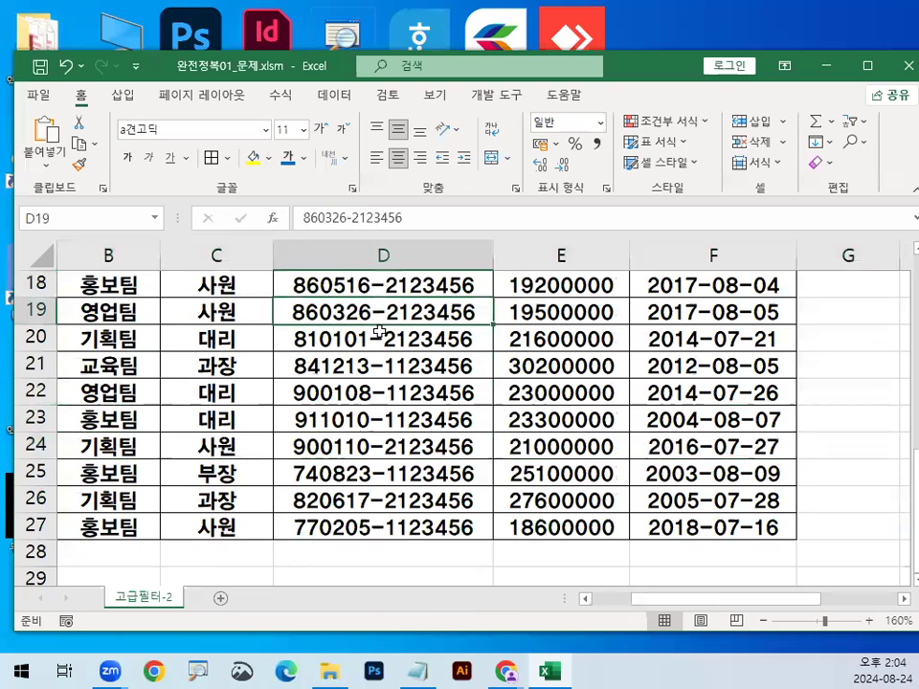
Step: Examine the department cells B19:B23 one by one and the 연봉 range E18:E27 downward
left_click(127, 311)
left_click(127, 338)
left_click(128, 365)
left_click(128, 393)
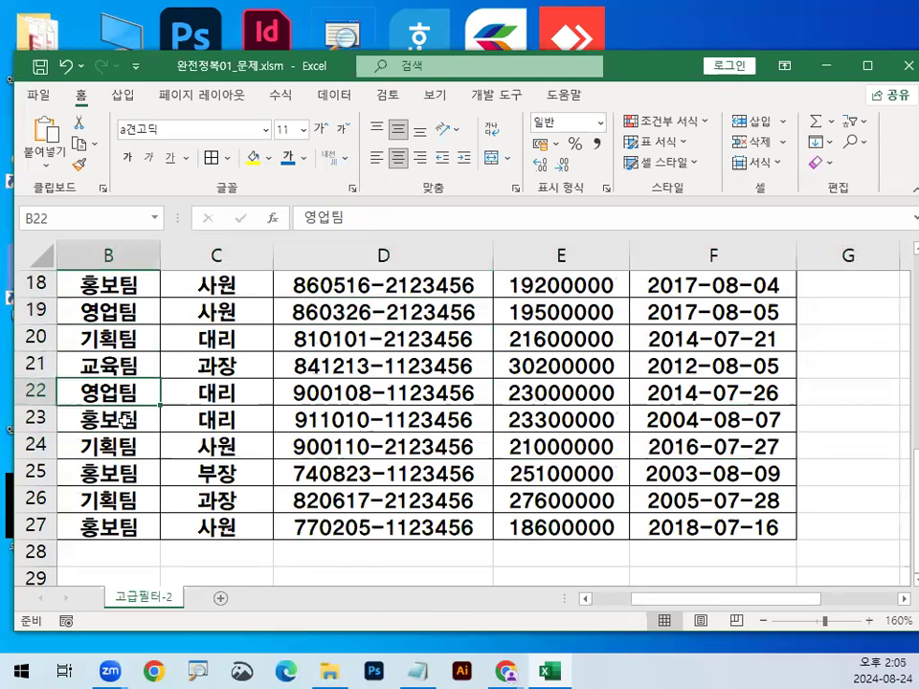
left_click(127, 419)
left_click_drag(577, 286, 560, 530)
key("ctrl+2")
left_click_drag(549, 321, 546, 410)
left_click_drag(534, 383, 539, 397)
key("Escape")
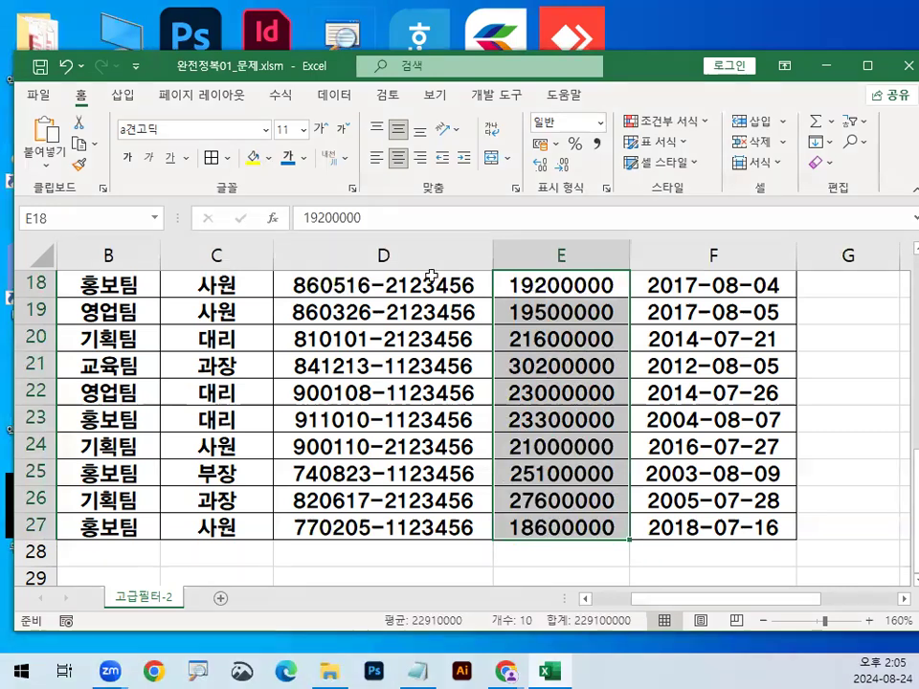
Step: Examine the worksheet's column direction across columns D, E and F and the range D20:F20
left_click(385, 254)
mouse_move(418, 255)
left_mouse_down()
mouse_move(415, 265)
mouse_move(367, 262)
mouse_move(408, 255)
left_mouse_up()
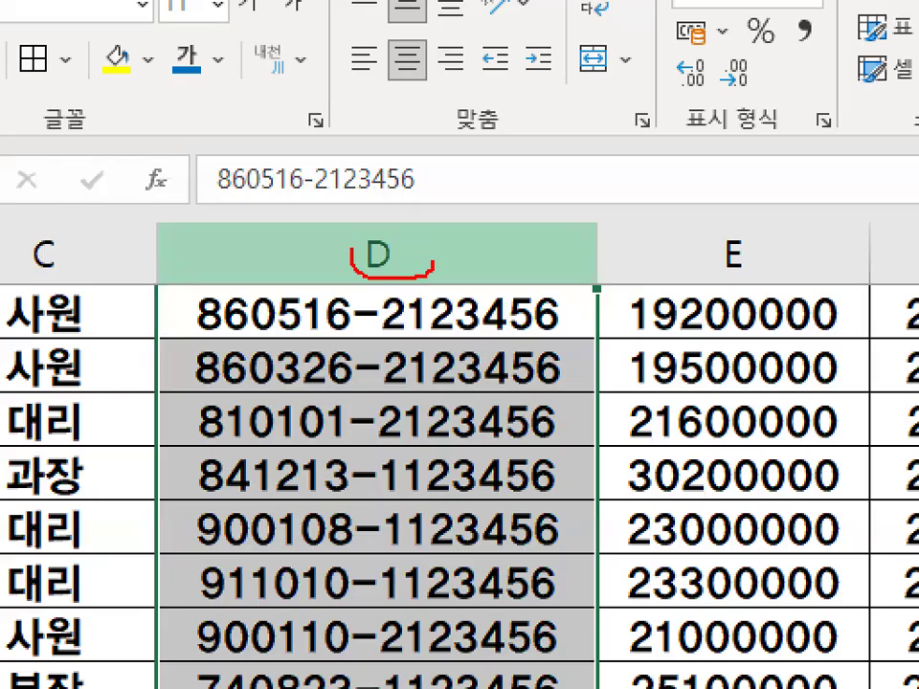
key("Escape")
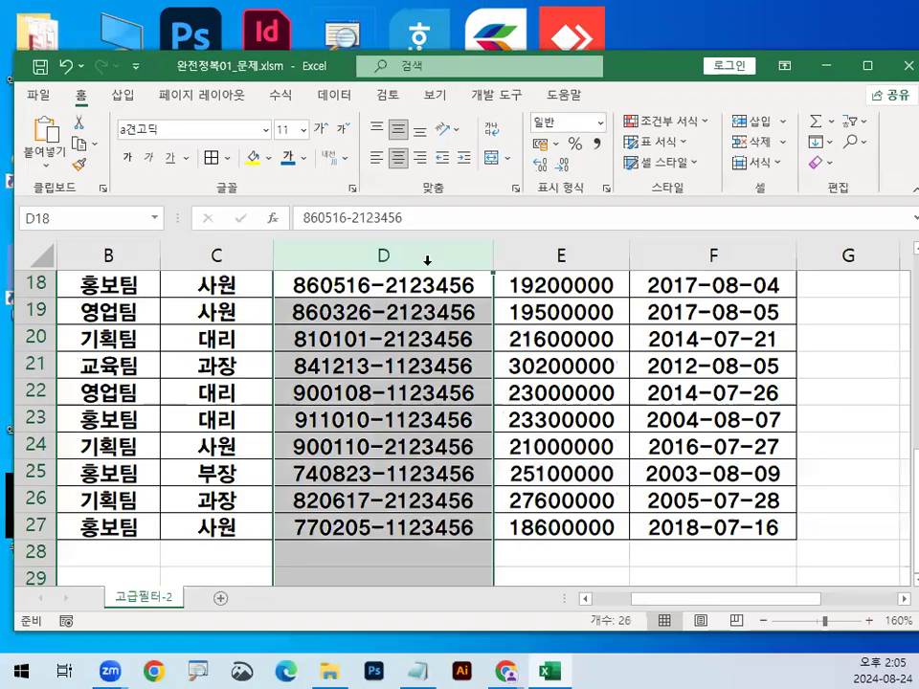
left_click(617, 255)
left_click(731, 254)
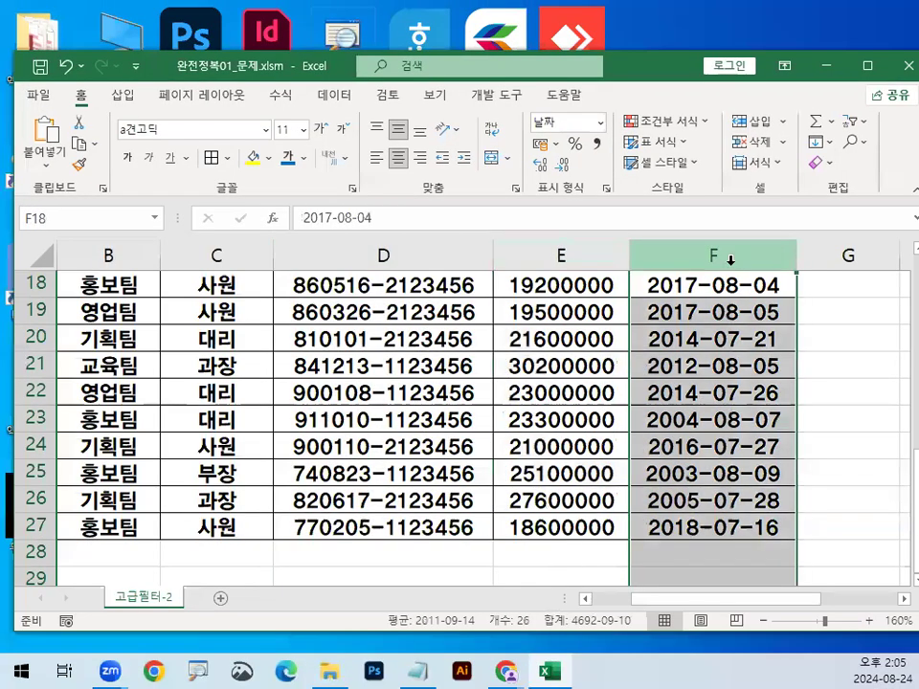
left_click_drag(304, 337, 671, 330)
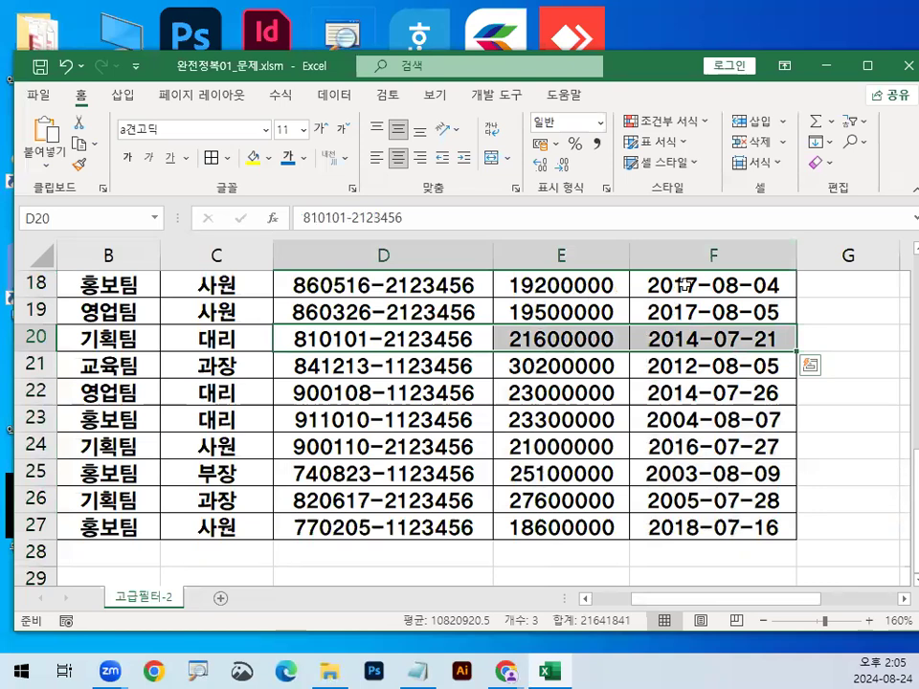
left_click(473, 444)
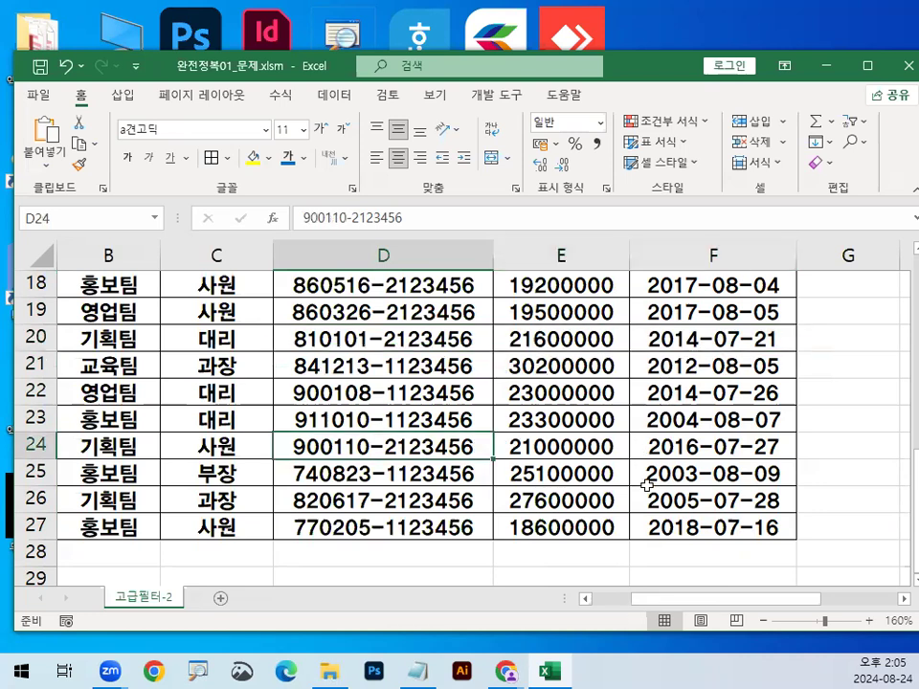
Step: Insert a blank column between the 연봉 and 입사일 columns and select cell F3
scroll(648, 485, "up", 6)
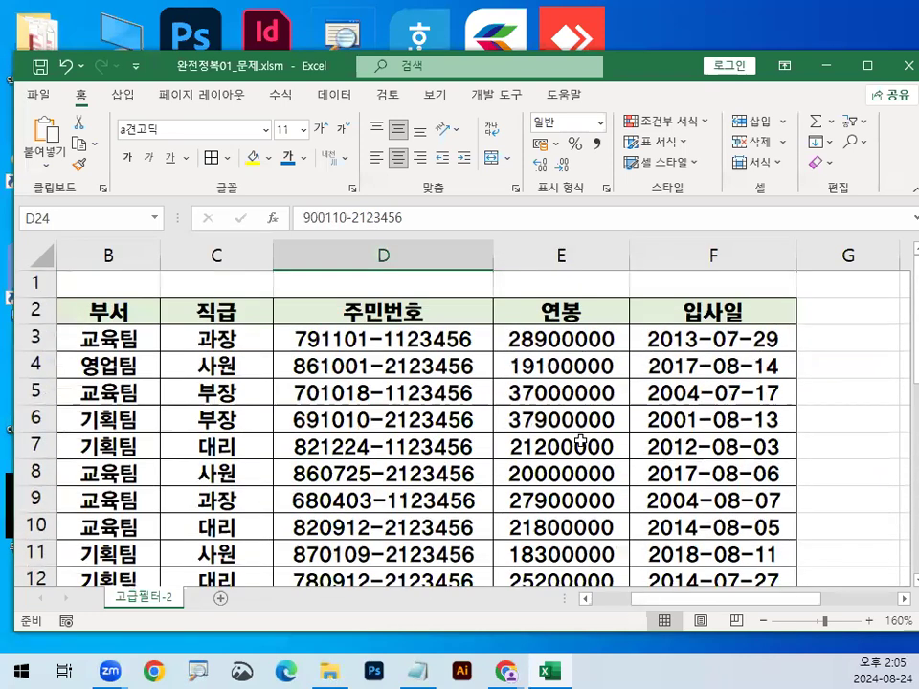
left_click_drag(575, 339, 592, 543)
key("Down")
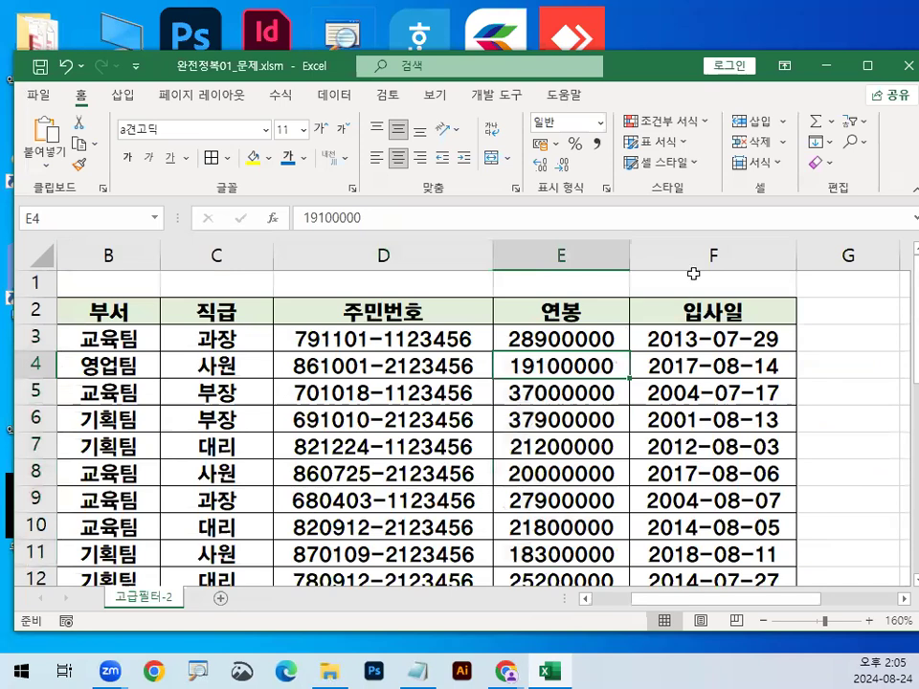
left_click(709, 253)
right_click(709, 255)
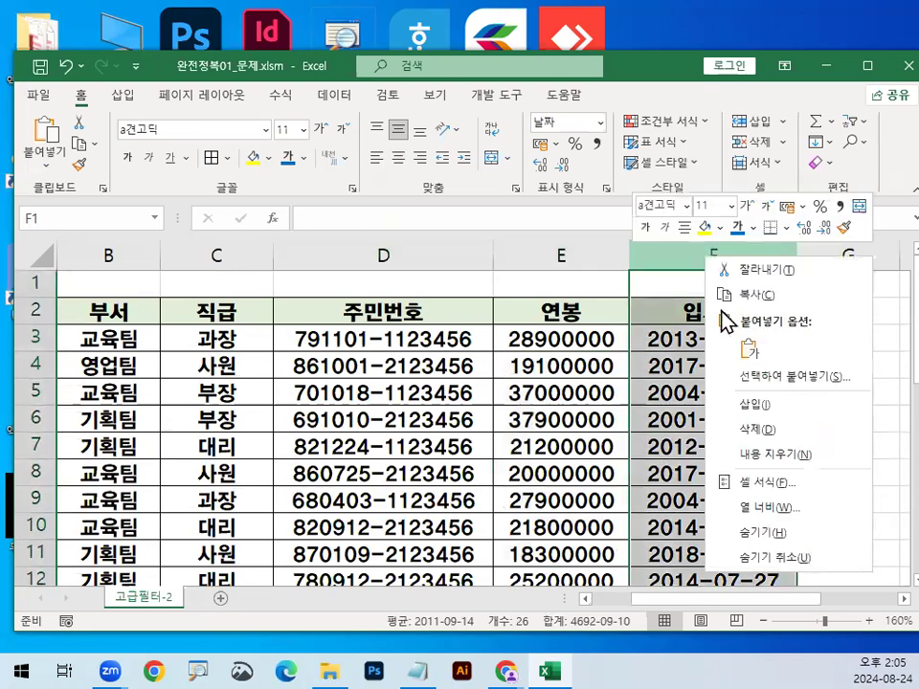
left_click(754, 406)
left_click(693, 342)
Step: Examine the first 연봉 value in E3 and the salaries below it, next to the blank column F
mouse_move(590, 343)
left_mouse_down()
mouse_move(579, 349)
mouse_move(550, 325)
left_mouse_up()
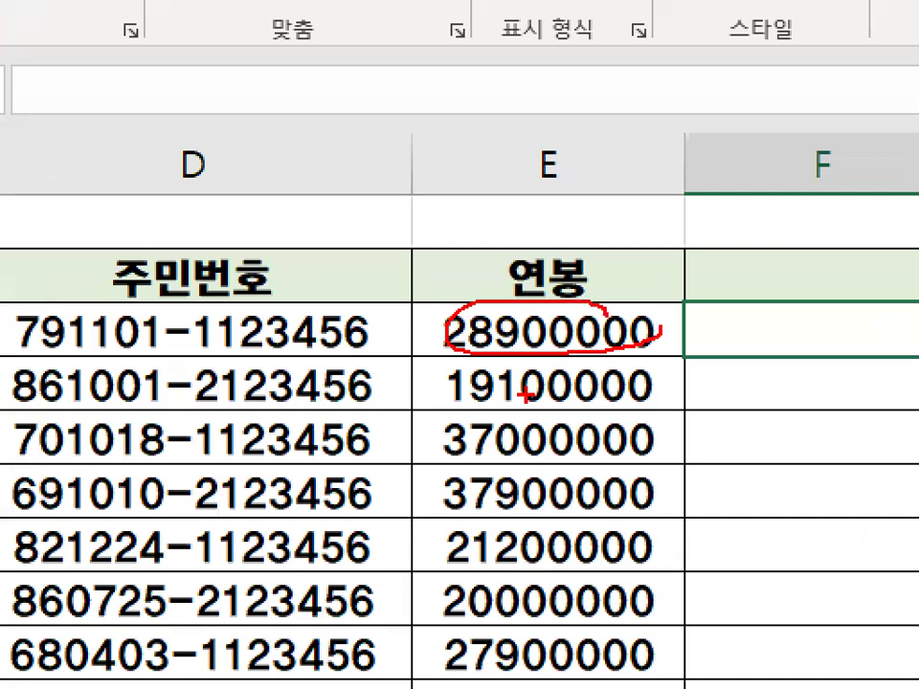
left_click_drag(476, 354, 421, 684)
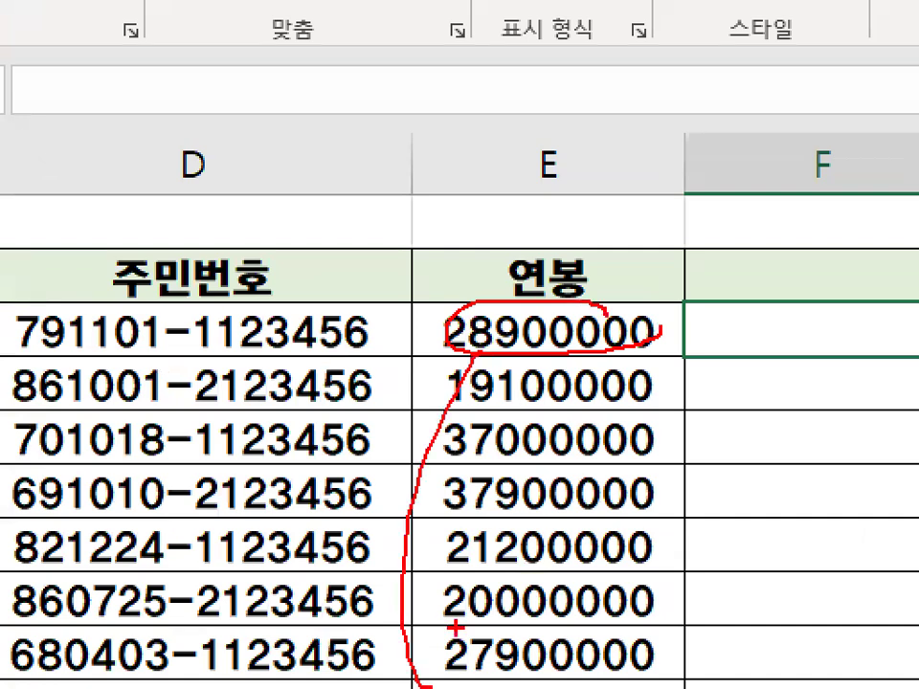
mouse_move(601, 272)
left_mouse_down()
mouse_move(695, 289)
mouse_move(609, 390)
left_mouse_up()
key("Escape")
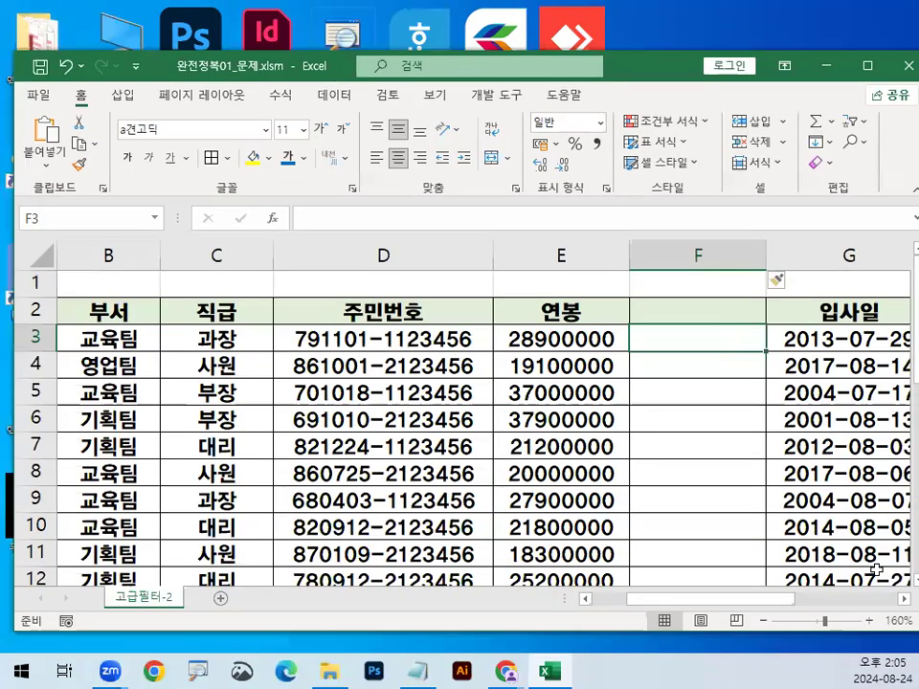
left_click(900, 599)
key("ctrl+2")
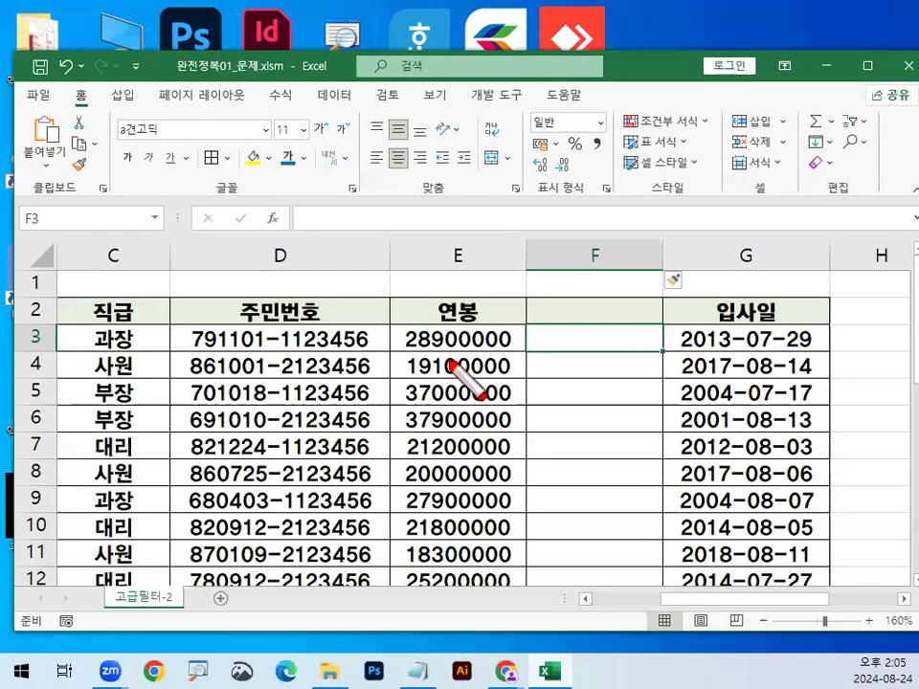
left_click_drag(451, 362, 458, 514)
mouse_move(436, 474)
left_mouse_down()
mouse_move(457, 508)
mouse_move(481, 452)
left_mouse_up()
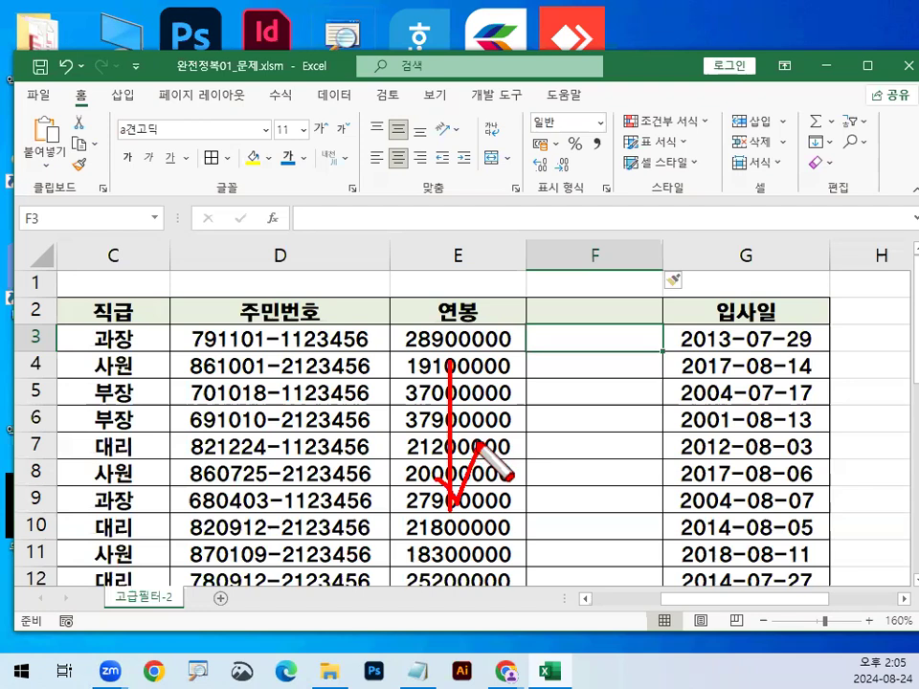
left_click(476, 331)
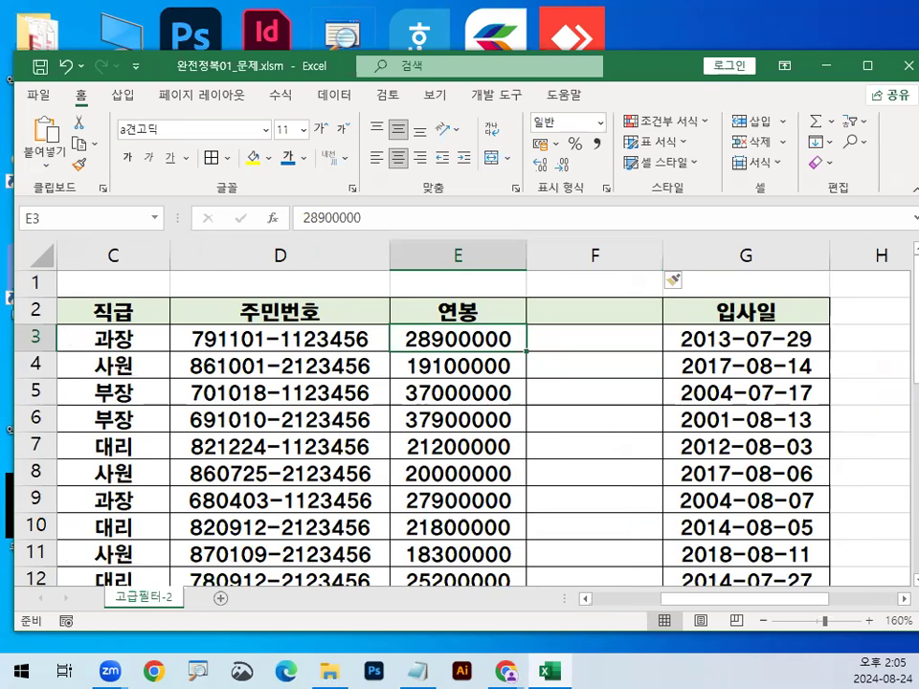
Step: Narrow the workbook window slightly and move it up on the desktop
left_click_drag(918, 125, 906, 124)
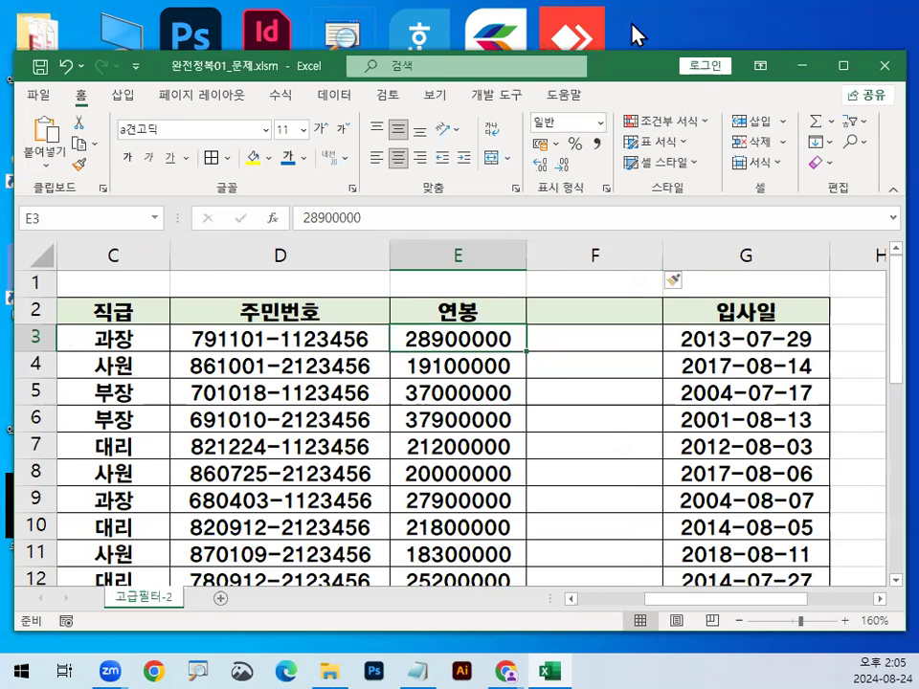
left_click_drag(632, 65, 632, 16)
Step: Switch to the Notepad class notes and append "- 기초학습" to the heading <엑셀 주소형식 3가지>
left_click(422, 670)
scroll(318, 344, "down", 4)
scroll(318, 345, "down", 3)
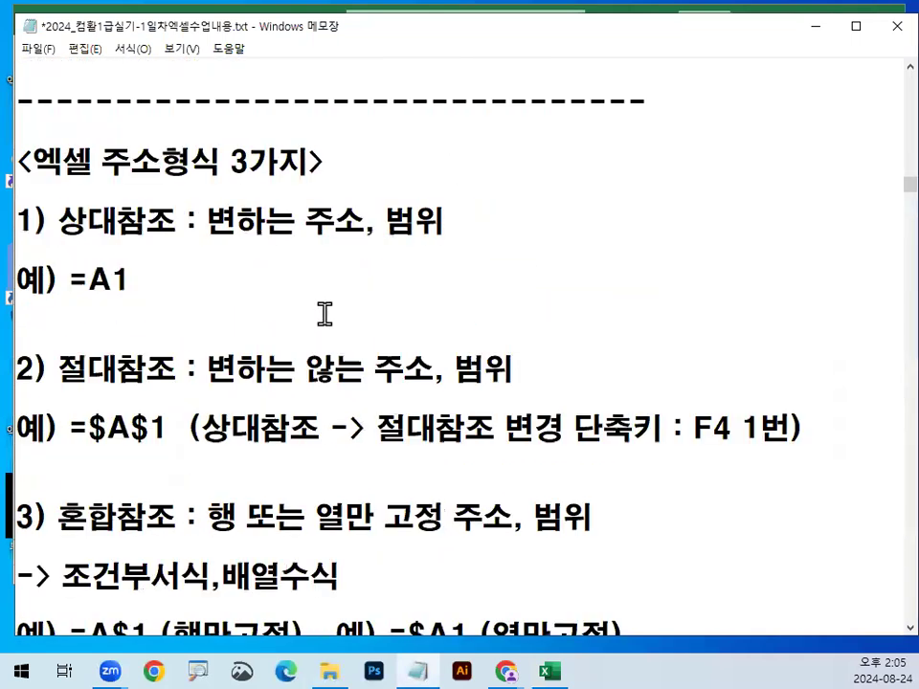
left_click_drag(43, 167, 302, 165)
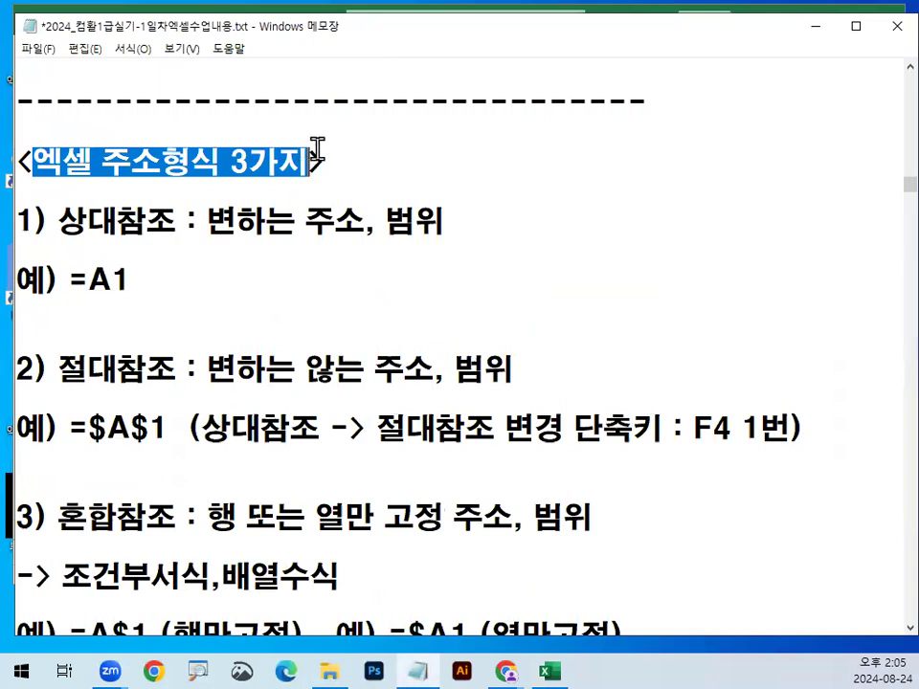
left_click(360, 153)
type("- 기초학습")
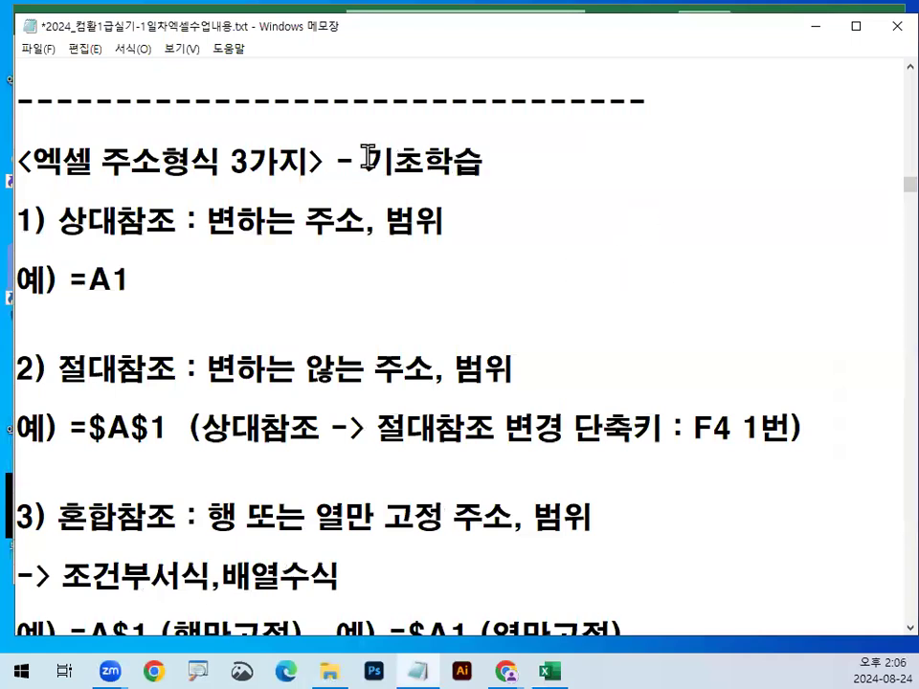
Step: Examine the 기초학습 label in the heading and the wording of the 상대참조 definition
left_click_drag(365, 162, 526, 153)
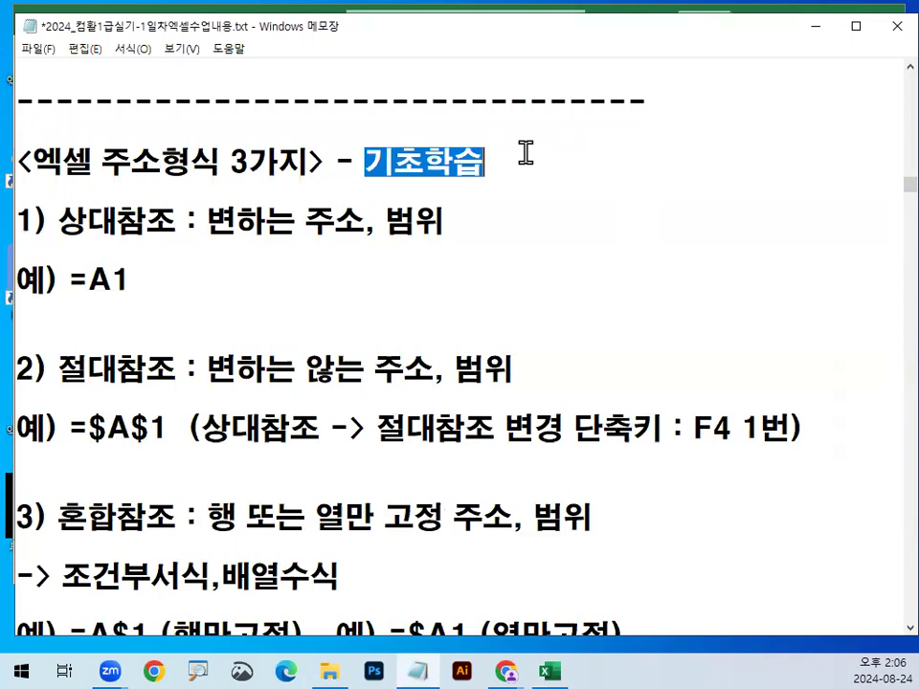
left_click(615, 173)
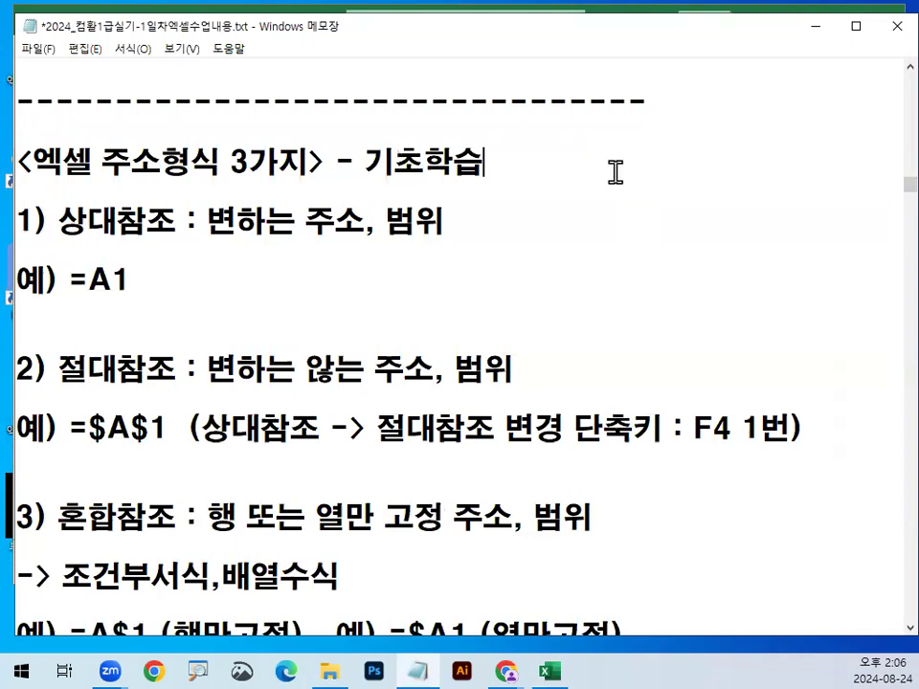
mouse_move(679, 216)
left_mouse_down()
mouse_move(530, 210)
mouse_move(519, 202)
mouse_move(533, 211)
mouse_move(555, 203)
left_mouse_up()
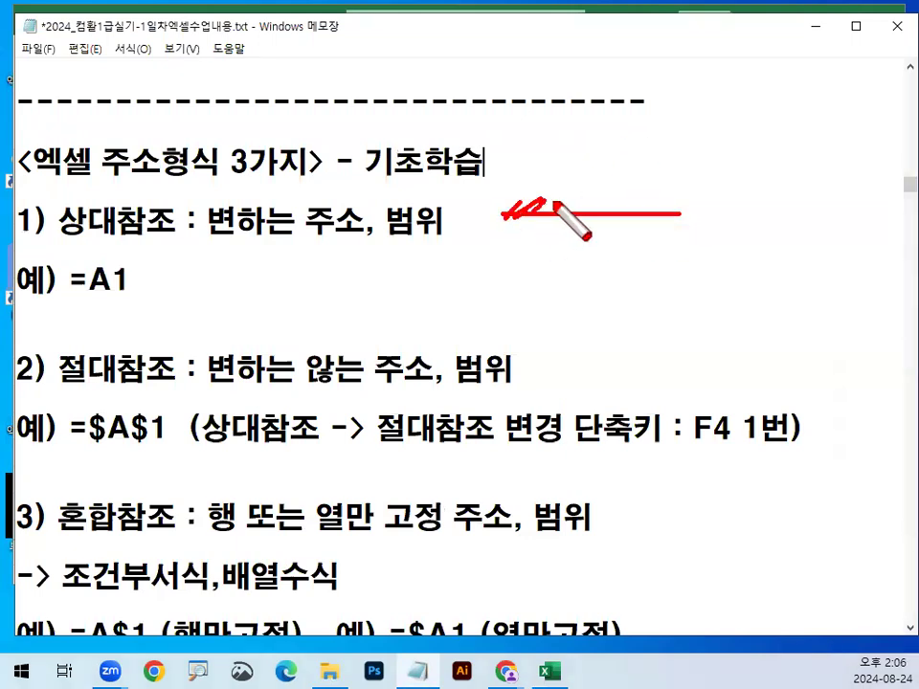
key("Escape")
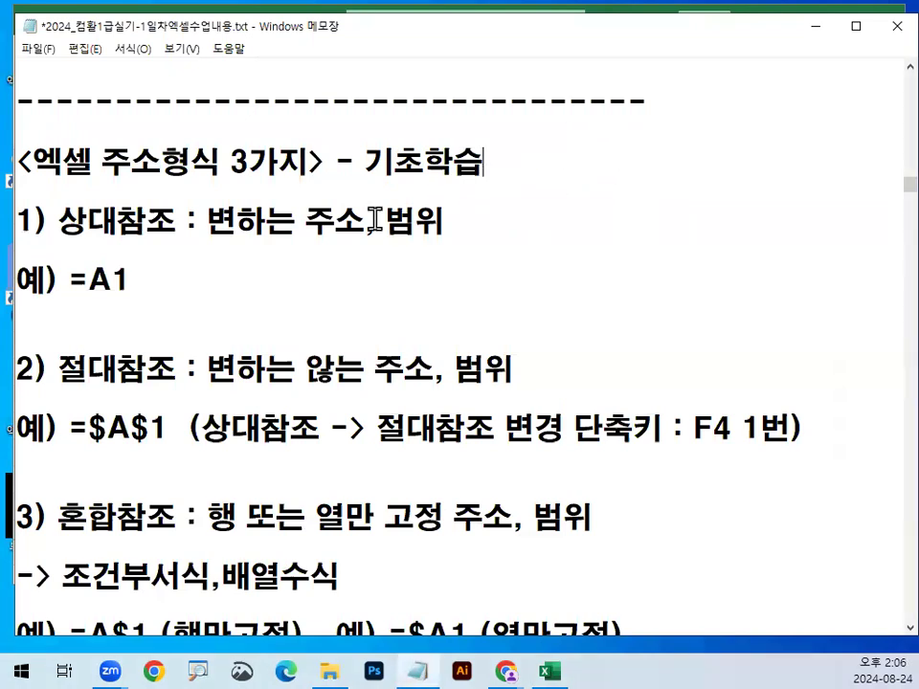
left_click(438, 225)
left_click_drag(63, 218, 119, 220)
left_click_drag(173, 209, 304, 220)
left_click(386, 220)
left_click(456, 217, "shift")
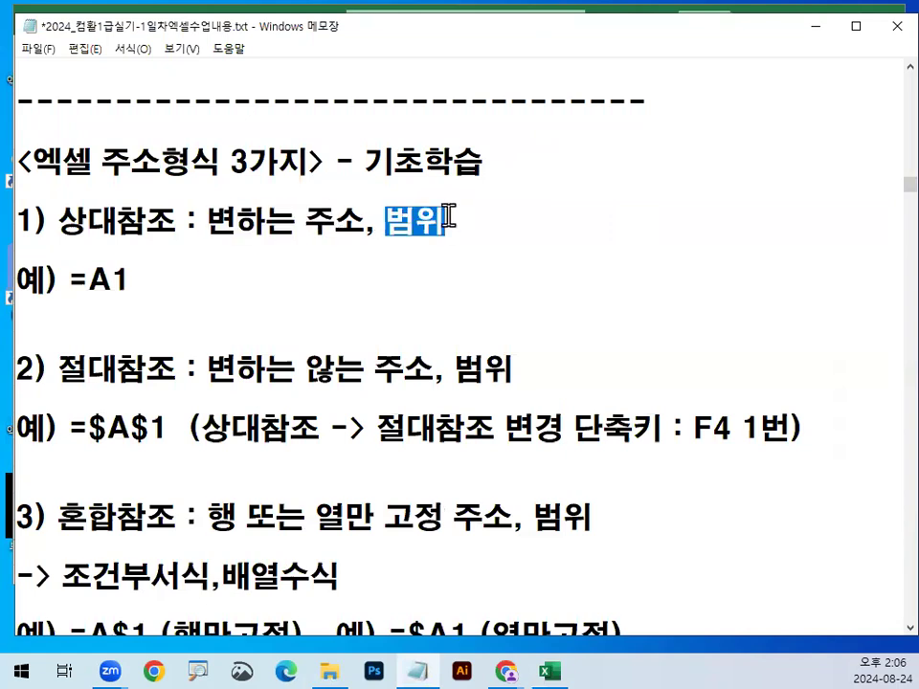
Step: Examine the 상대참조 definition together with its example =A1
left_click_drag(61, 285, 125, 281)
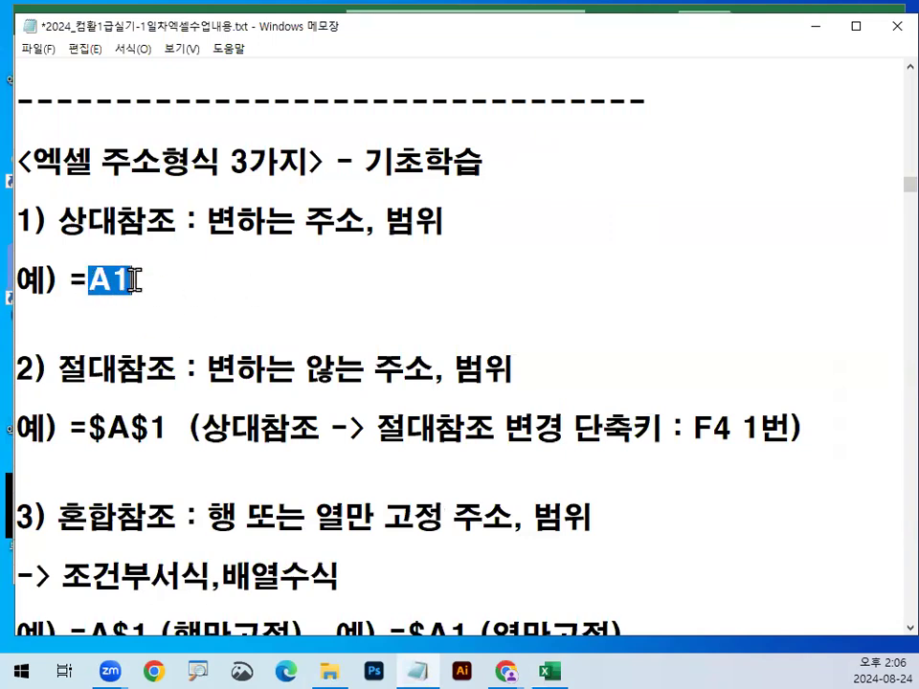
left_click_drag(58, 222, 185, 223)
left_click_drag(88, 281, 132, 280)
left_click_drag(207, 221, 436, 221)
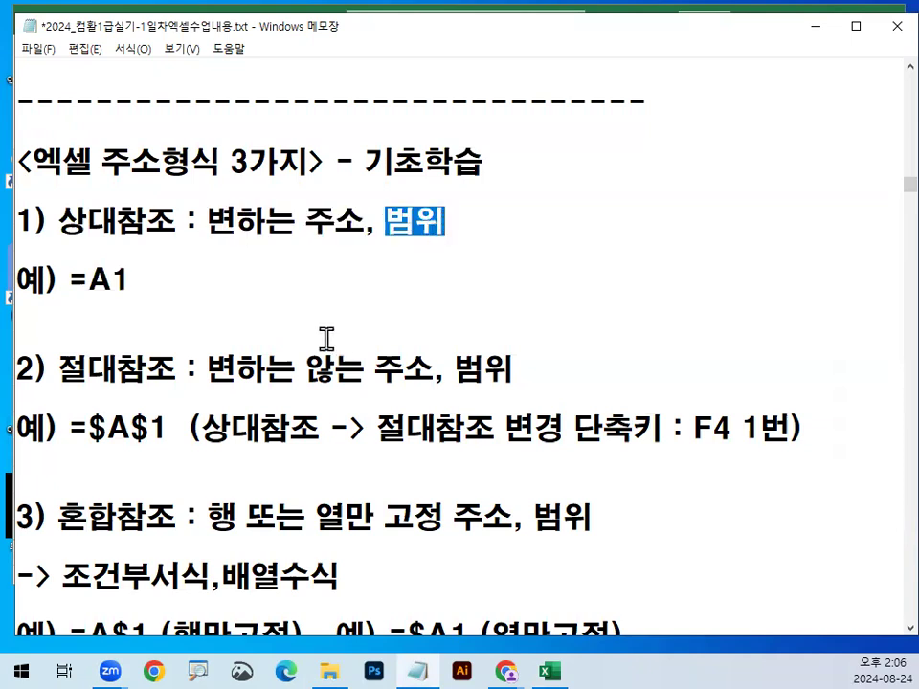
Step: Examine the 절대참조 example =$A$1, marking with the pen how each dollar sign fixes the A and the 1
scroll(327, 339, "down", 1)
left_click_drag(93, 343, 154, 334)
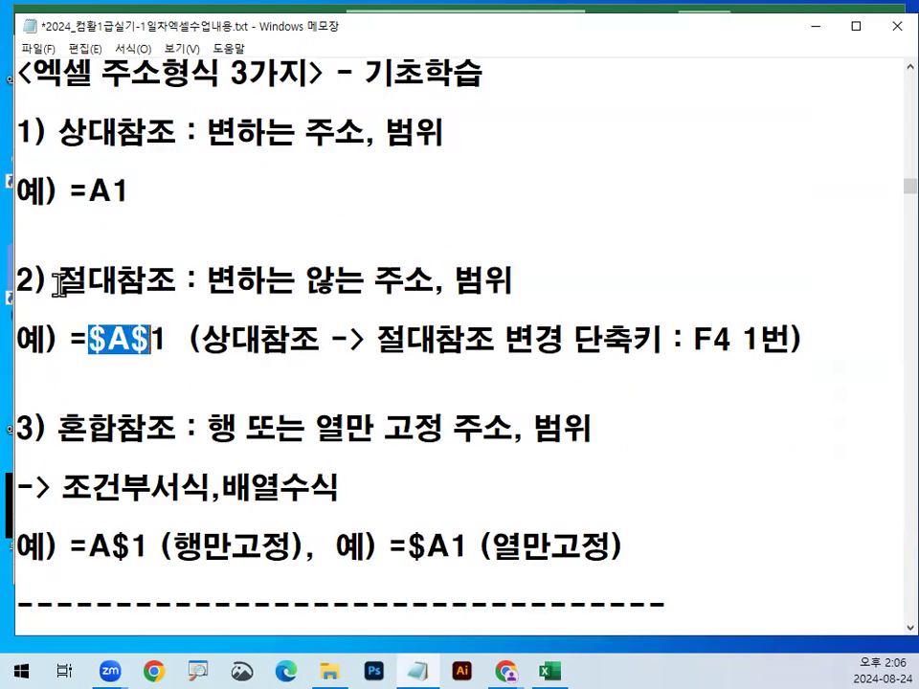
left_click_drag(59, 280, 174, 278)
left_click(130, 339)
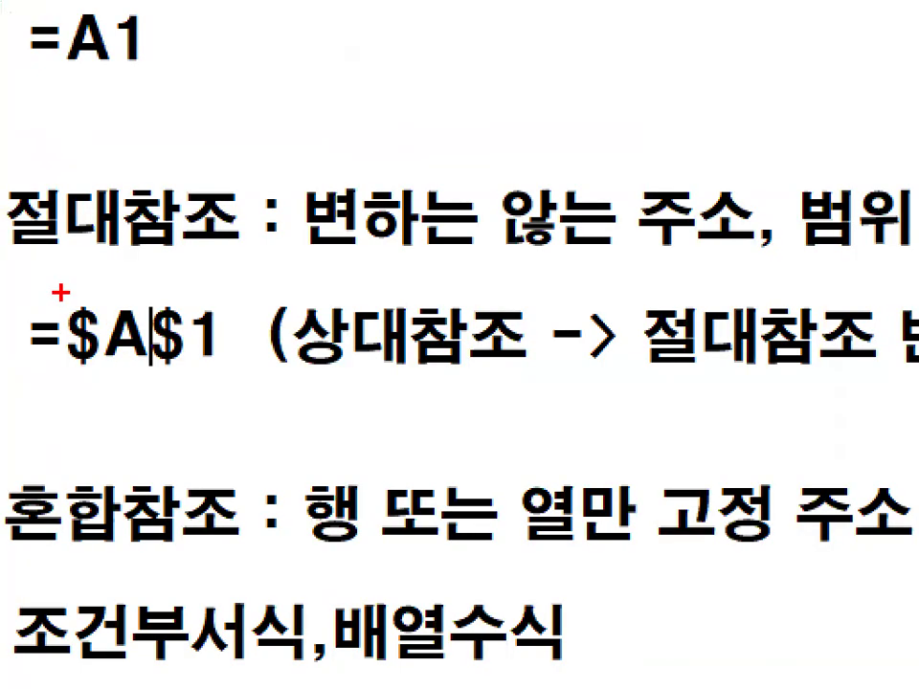
left_click_drag(61, 292, 206, 285)
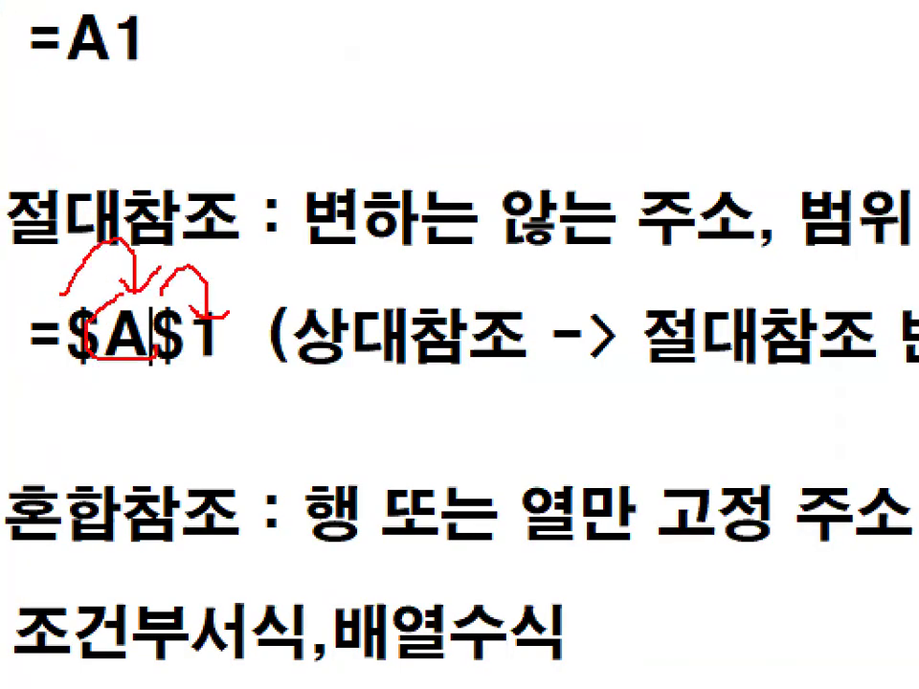
left_click_drag(216, 367, 238, 356)
key("Escape")
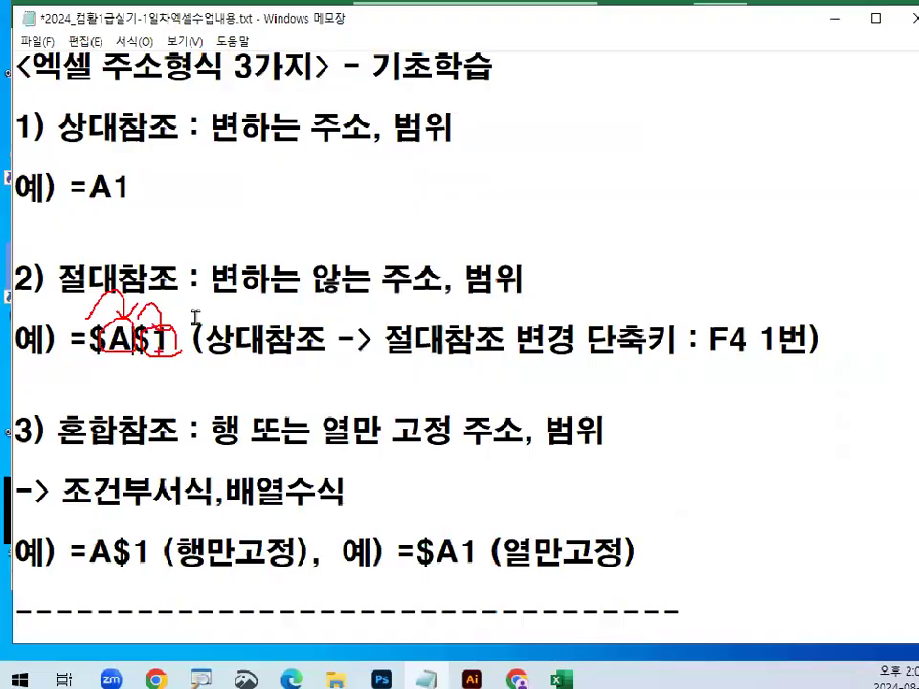
Step: Examine the wording of the 절대참조 definition, including 주소 and 범위
left_click_drag(208, 281, 440, 279)
double_click(515, 280)
left_click_drag(117, 280, 151, 283)
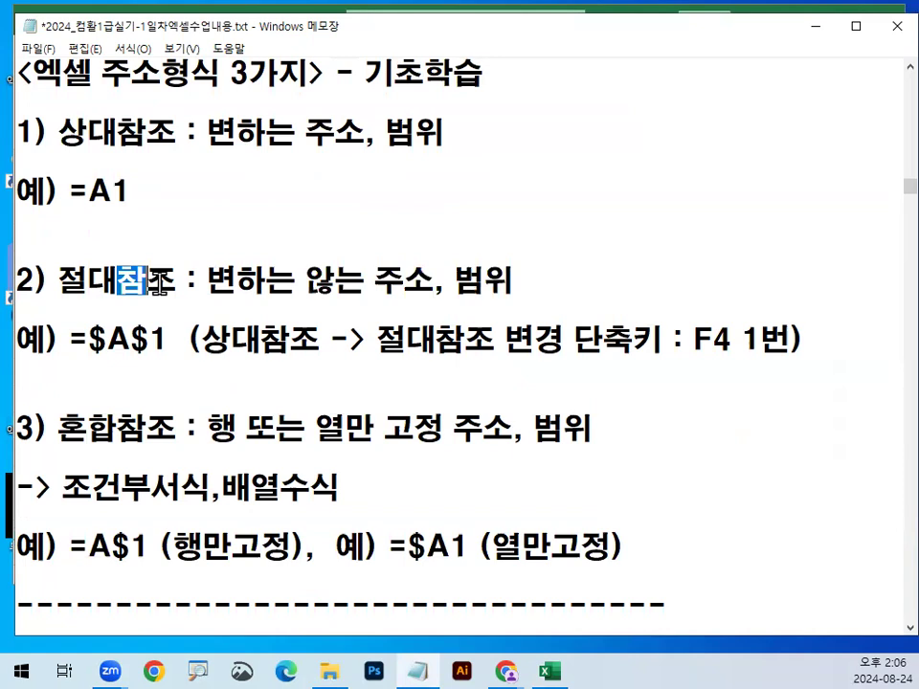
double_click(383, 279)
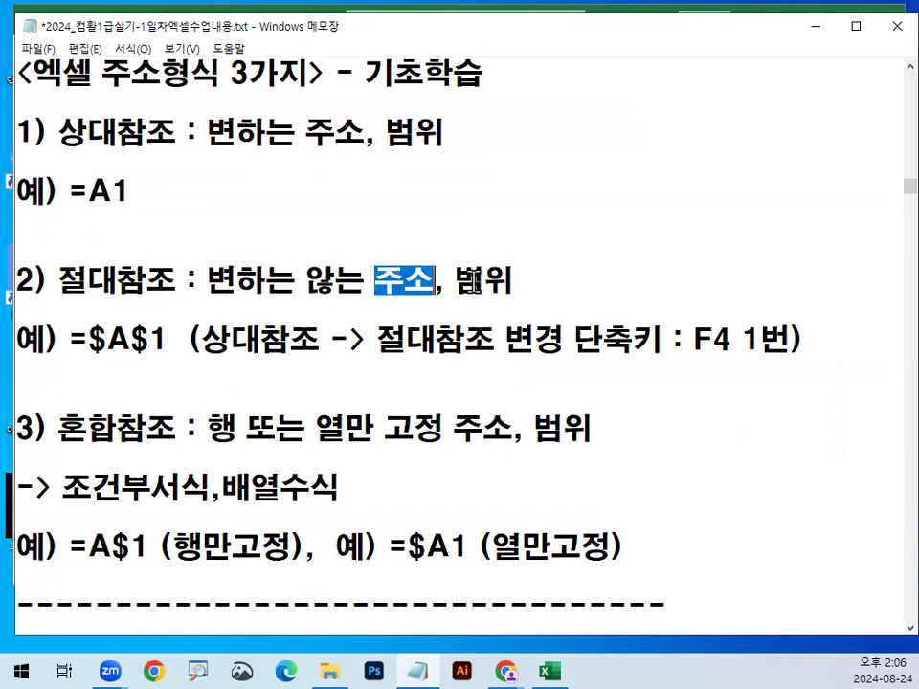
left_click_drag(463, 281, 513, 275)
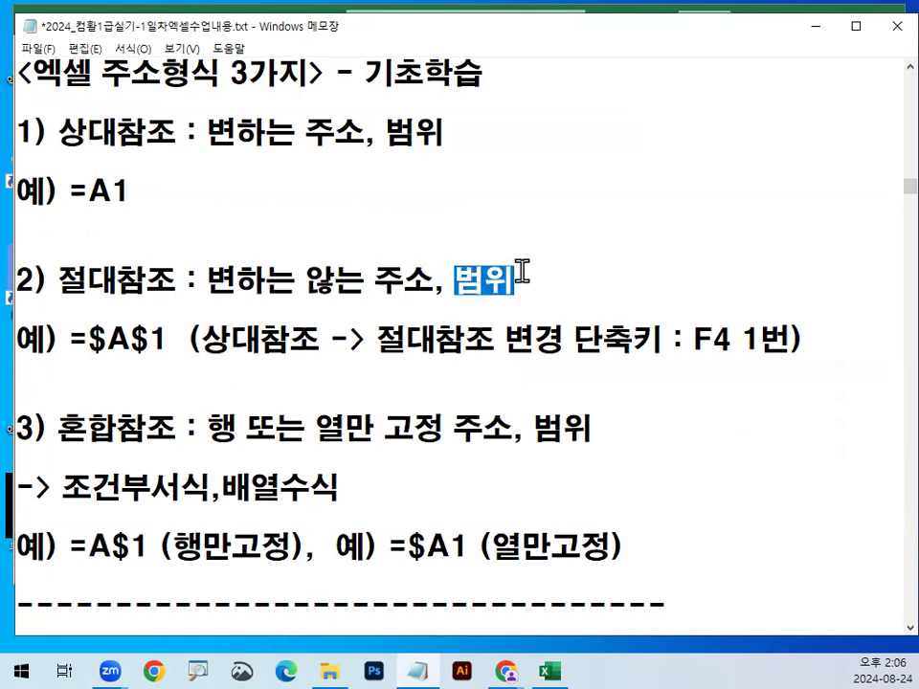
Step: Compare =A1 with =$A$1 by drawing an arrow between them, circling both and underlining 단축키 : F4 1번
left_click_drag(87, 338, 145, 339)
left_click_drag(88, 191, 130, 192)
left_click_drag(88, 340, 164, 340)
left_click(166, 340)
key("ctrl+2")
mouse_move(128, 188)
left_mouse_down()
mouse_move(171, 212)
mouse_move(158, 310)
mouse_move(172, 306)
left_mouse_up()
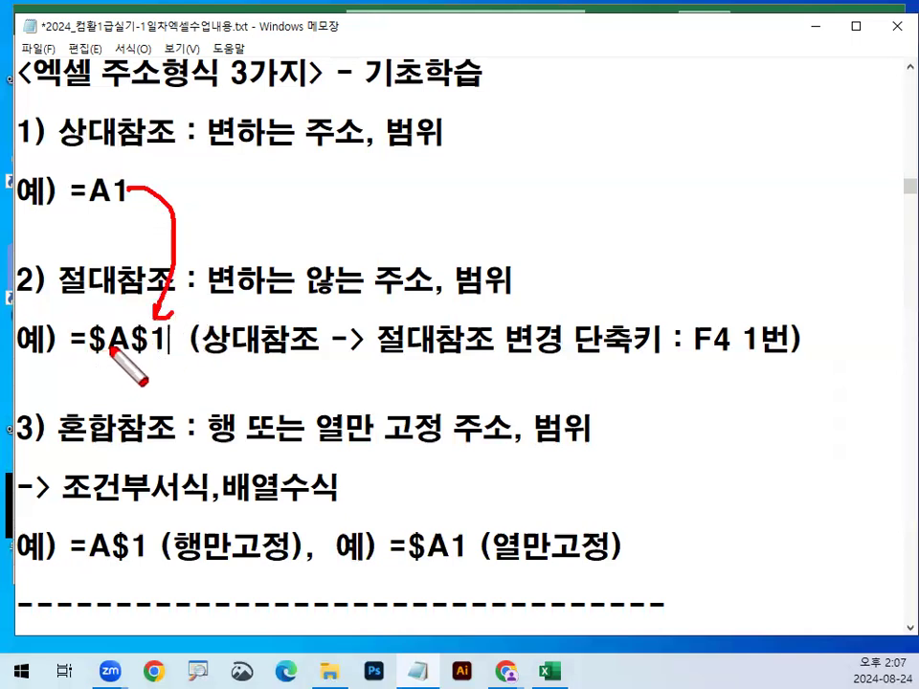
left_click_drag(579, 362, 780, 359)
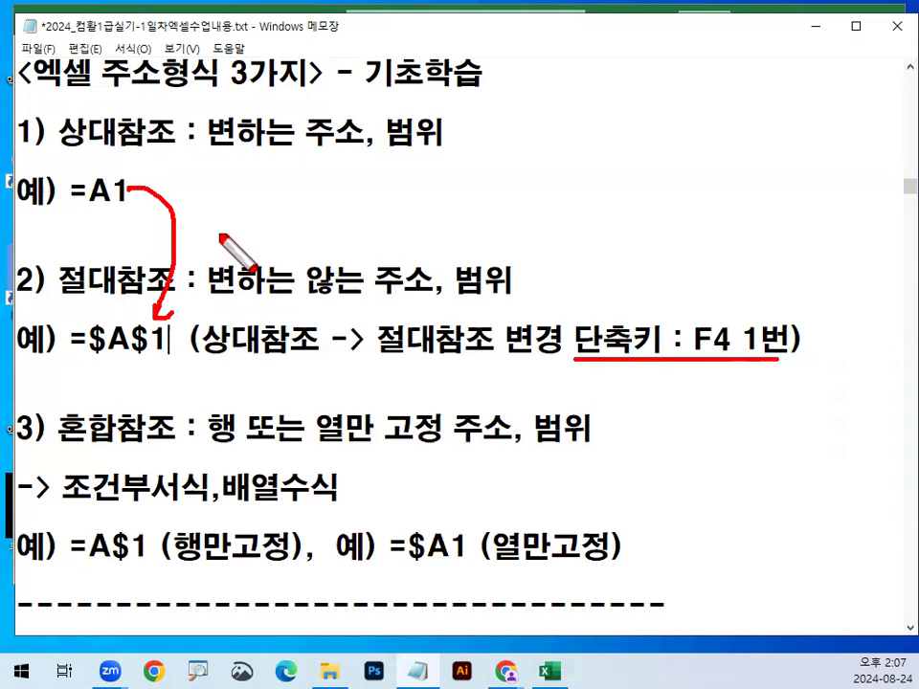
mouse_move(96, 172)
left_mouse_down()
mouse_move(82, 201)
mouse_move(128, 188)
left_mouse_up()
mouse_move(141, 319)
left_mouse_down()
mouse_move(96, 365)
mouse_move(176, 347)
left_mouse_up()
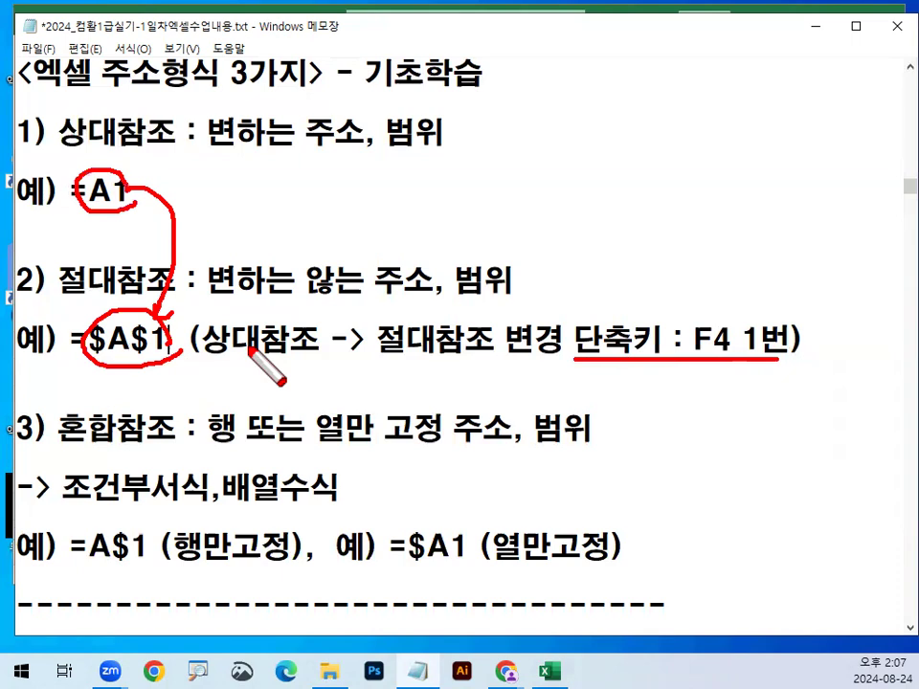
key("Escape")
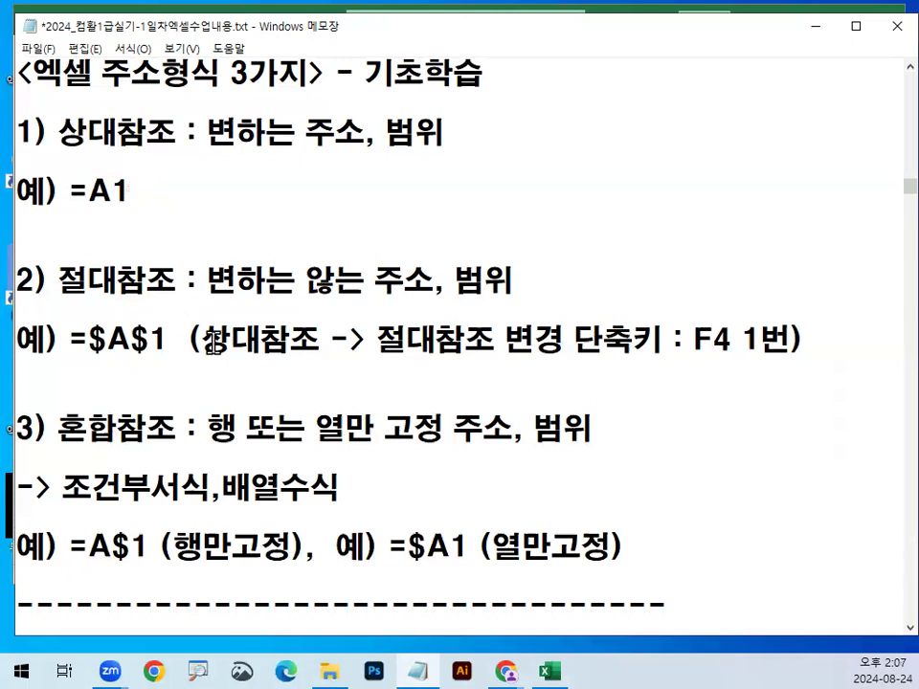
Step: Examine the note on changing 상대참조 to 절대참조 with the F4 shortcut
left_click_drag(213, 340, 290, 340)
left_click_drag(378, 338, 466, 339)
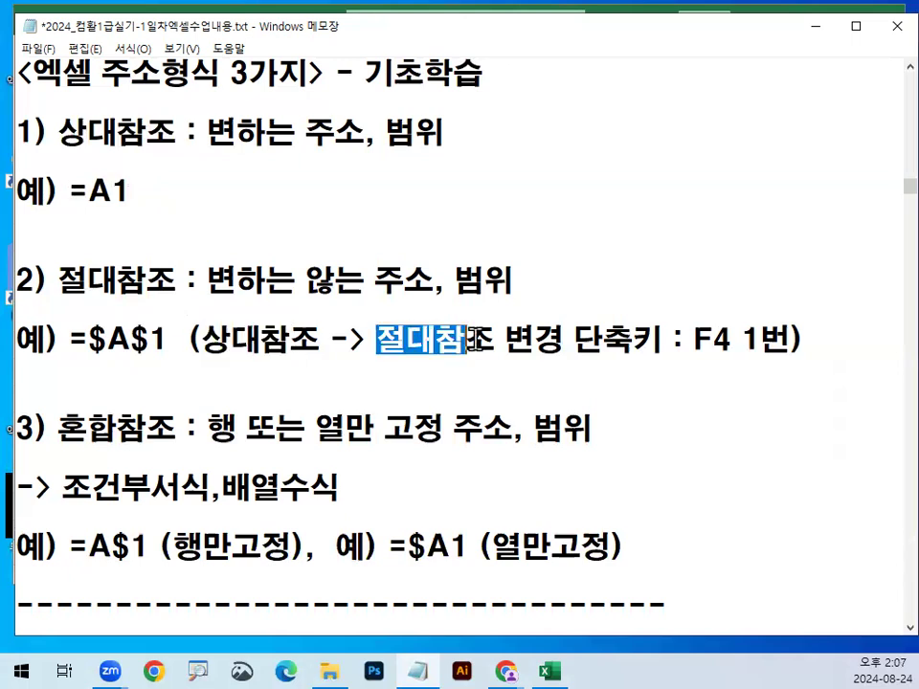
left_click_drag(693, 337, 792, 335)
left_click(263, 362)
Step: Examine the 혼합참조 definition about fixing only the row or only the column
scroll(263, 362, "down", 1)
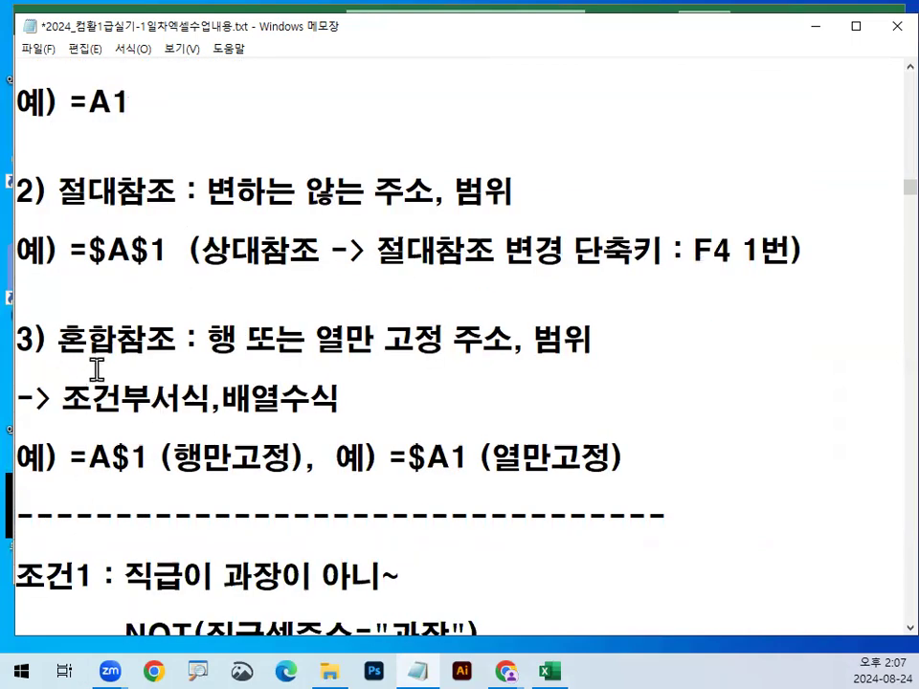
left_click_drag(57, 339, 149, 341)
left_click_drag(208, 340, 240, 339)
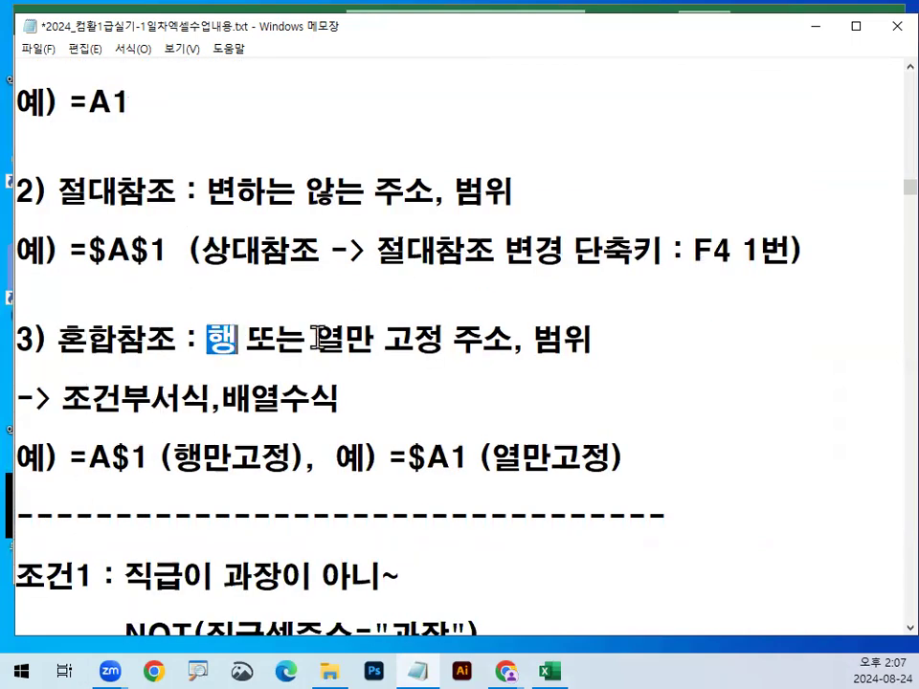
left_click_drag(315, 340, 587, 333)
Step: Insert three blank lines between the divider under the 혼합참조 examples and the 조건1 line
left_click(126, 533)
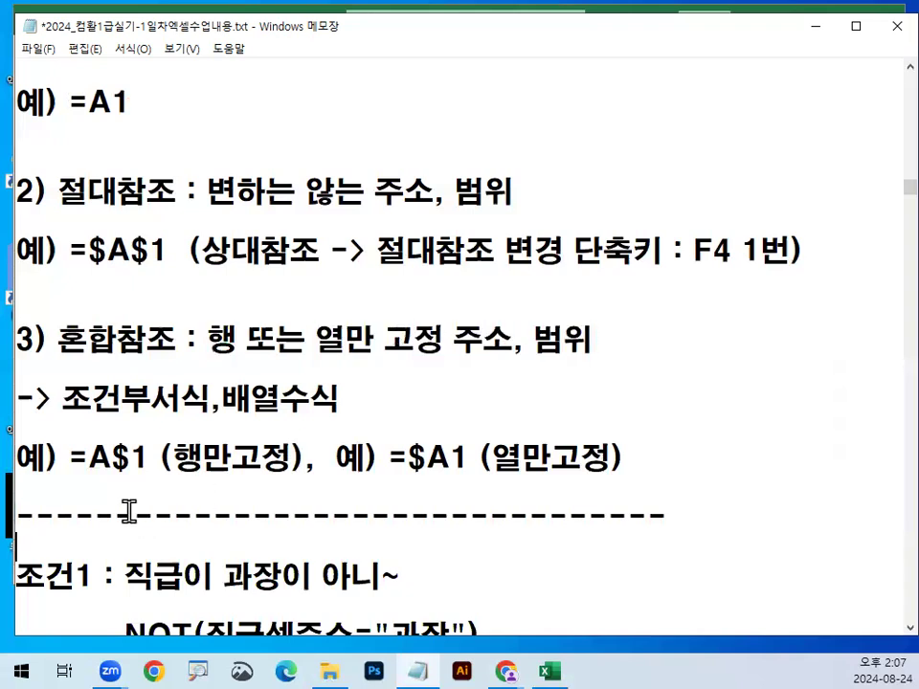
key("Return")
key("Return")
key("Return")
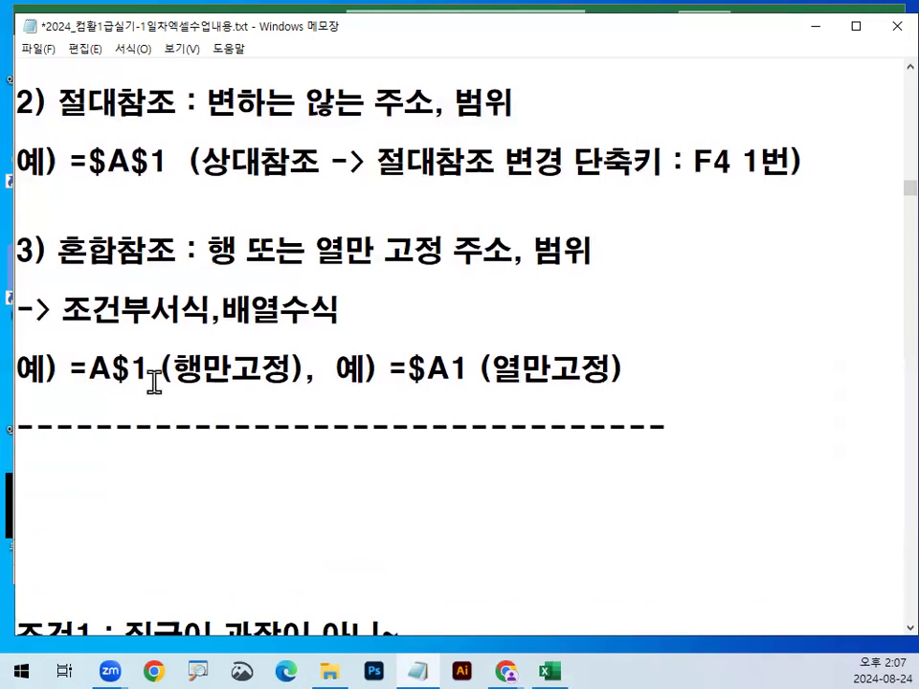
Step: Examine the 조건부서식 and 배열수식 uses listed under 혼합참조
left_click_drag(62, 311, 174, 313)
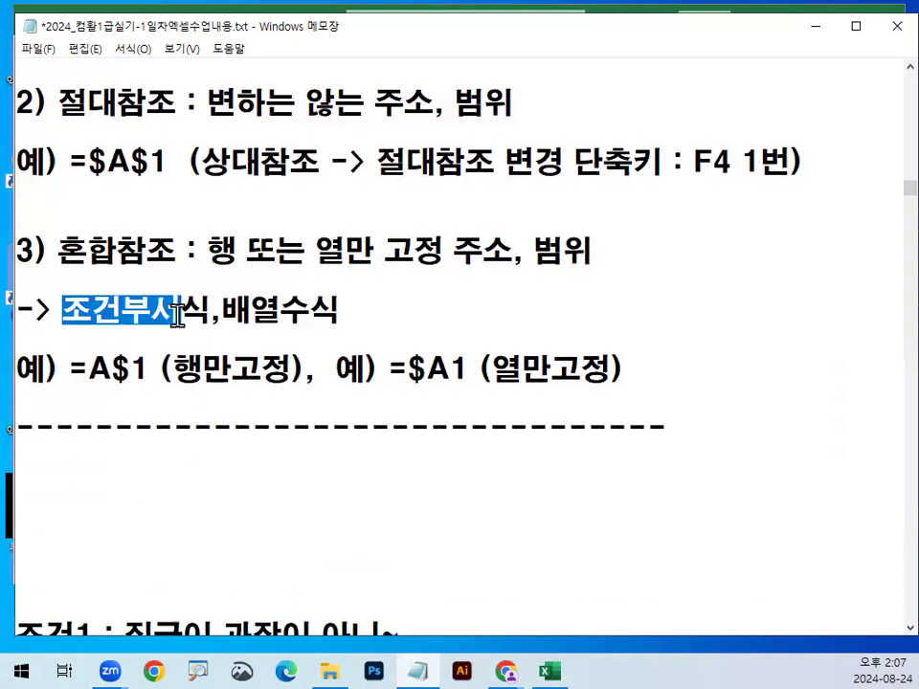
double_click(239, 312)
left_click_drag(57, 251, 199, 245)
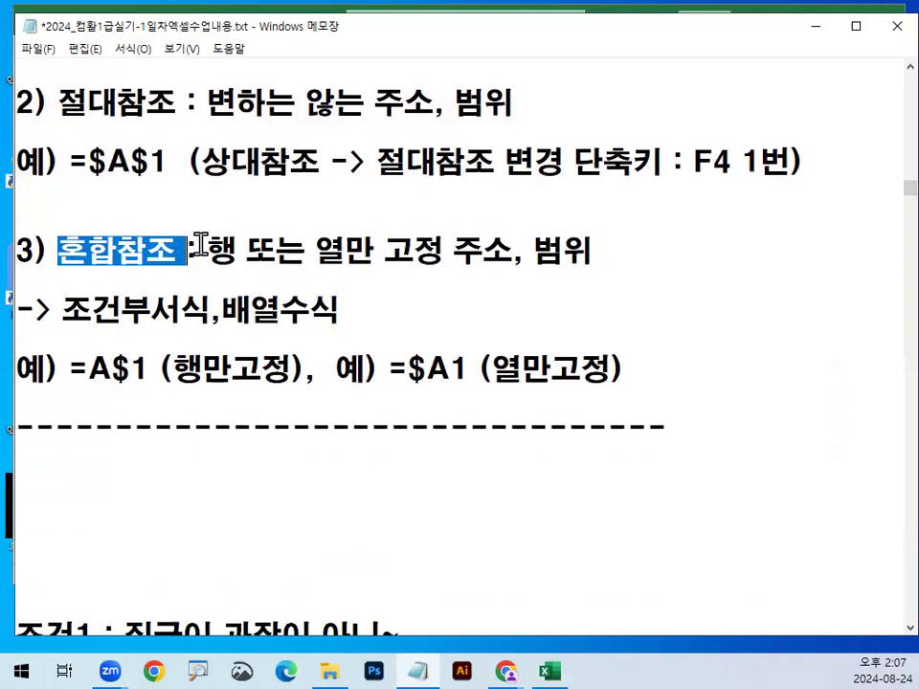
left_click(250, 280)
Step: Examine the 혼합참조 example =A$1, marking the dollar sign that fixes the row and underlining the example and the term
key("ctrl+2")
left_click_drag(67, 394, 151, 393)
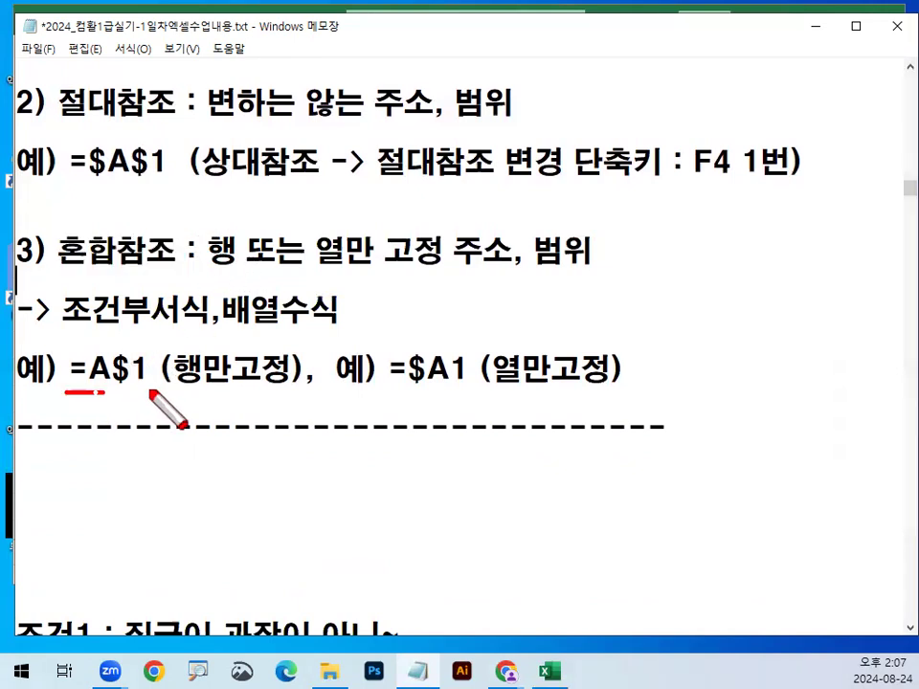
key("ctrl+1")
left_click(115, 390)
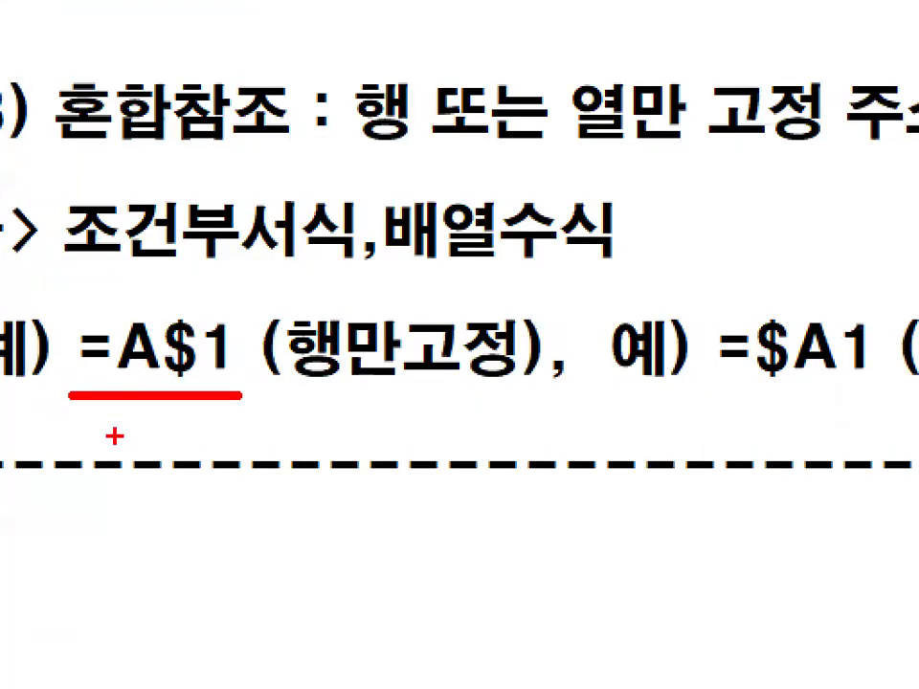
mouse_move(164, 317)
left_mouse_down()
mouse_move(224, 304)
mouse_move(287, 270)
left_mouse_up()
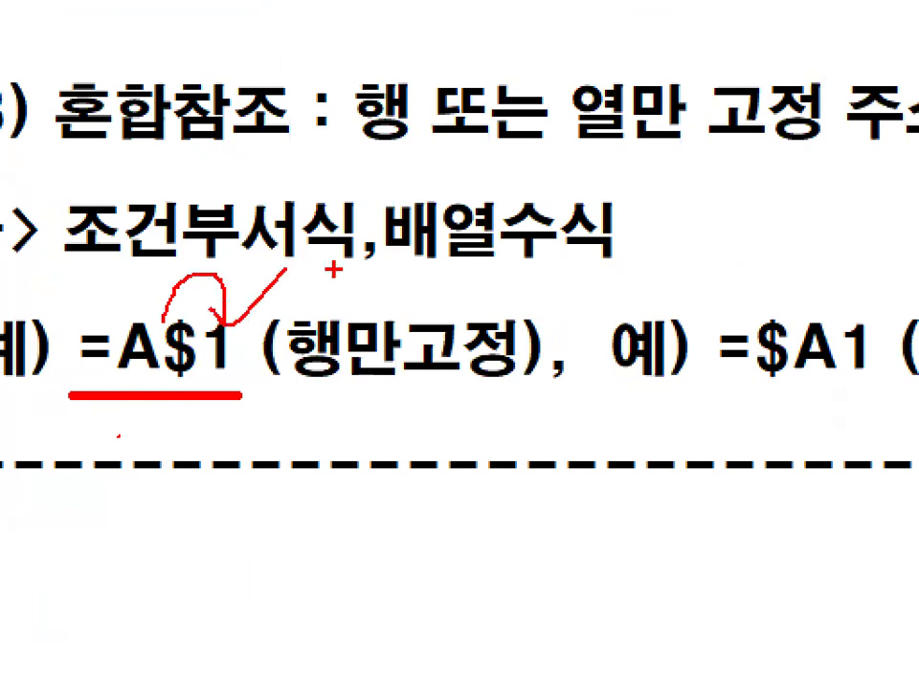
key("Escape")
key("ctrl+1")
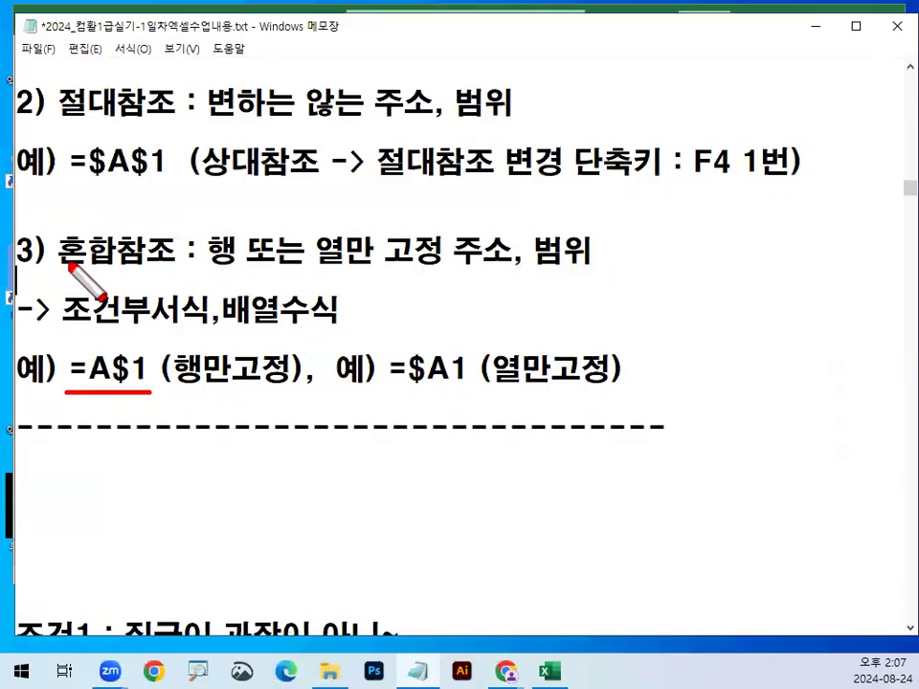
left_click_drag(68, 264, 159, 264)
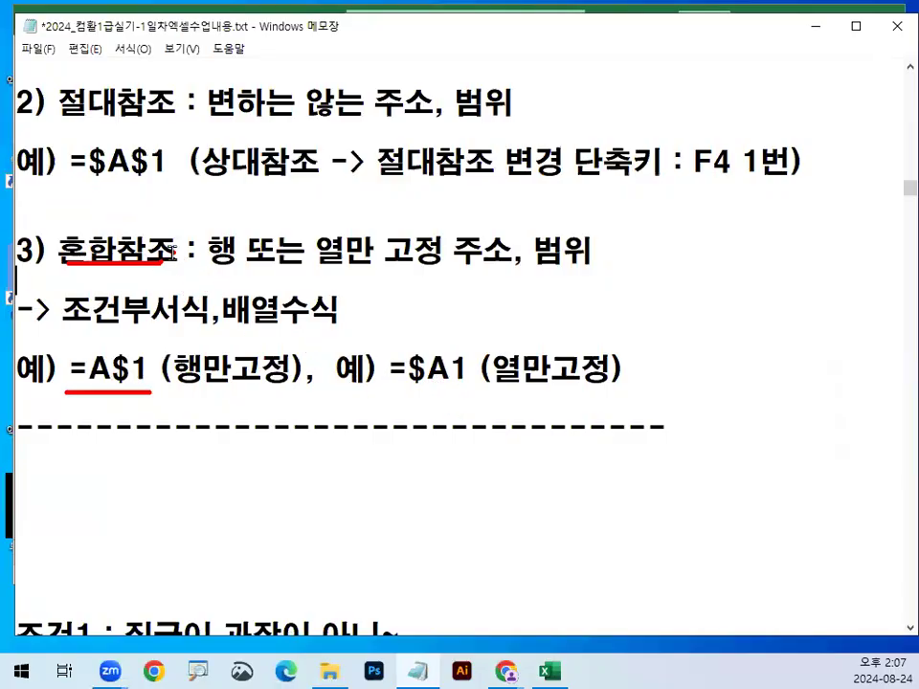
key("Escape")
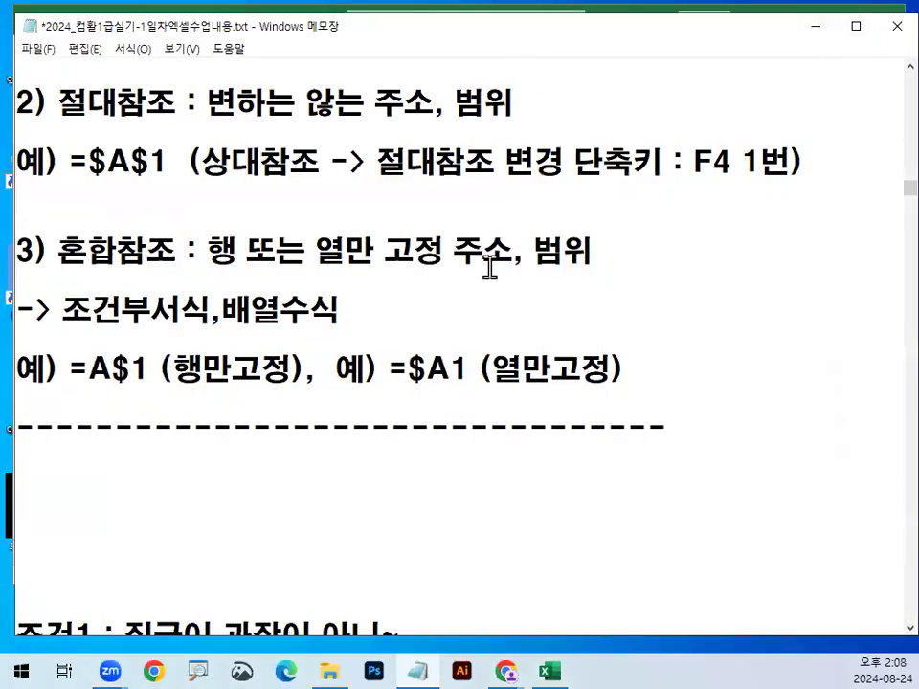
Step: Examine the 고급필터 rule requiring 절대참조 when a function's range runs downward in the row direction
scroll(460, 282, "up", 1)
scroll(347, 307, "up", 3)
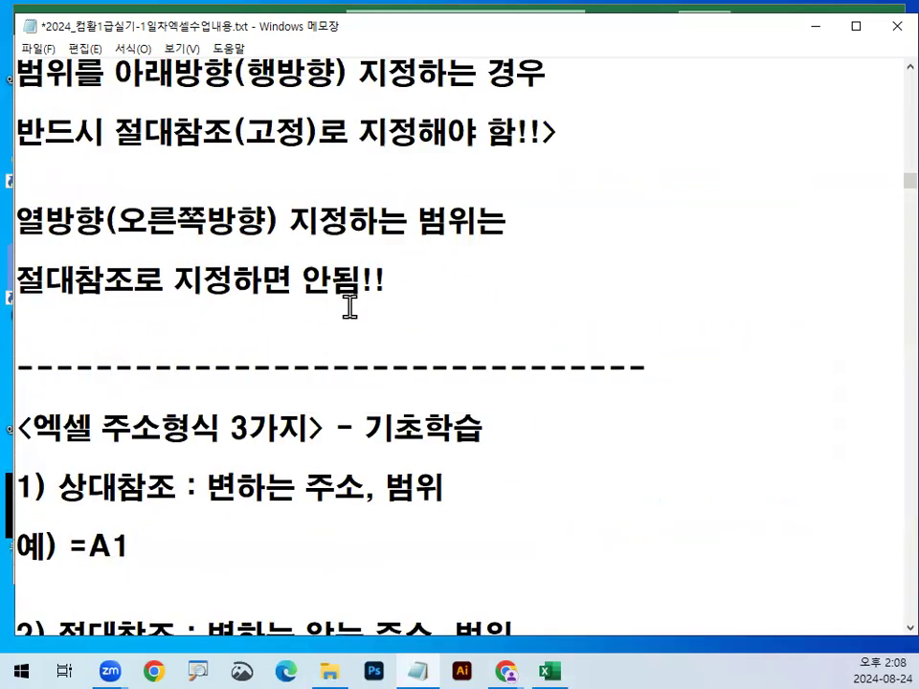
left_click_drag(69, 195, 187, 194)
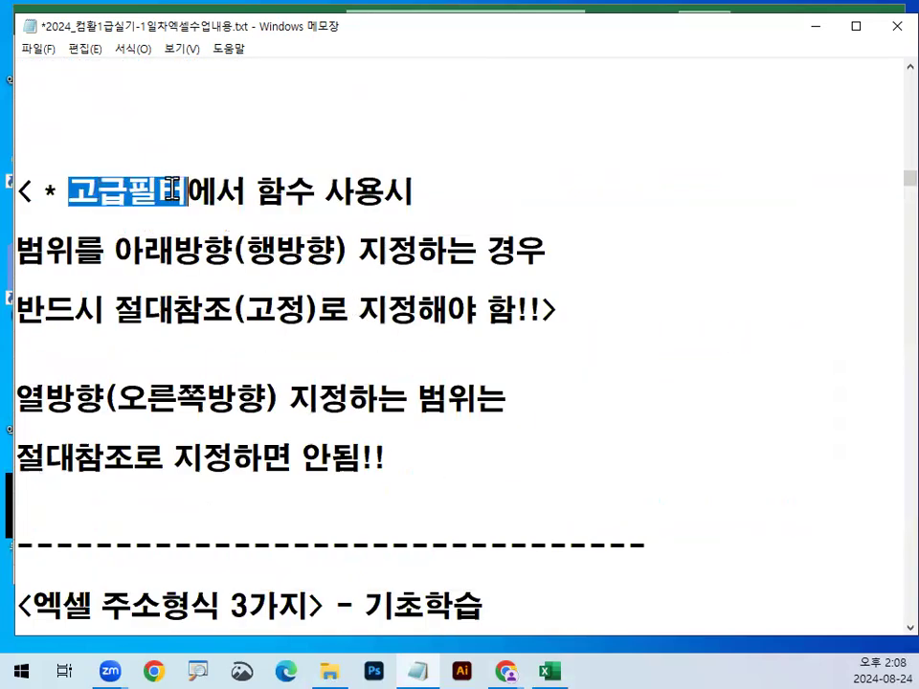
left_click(244, 195)
left_click(427, 193, "shift")
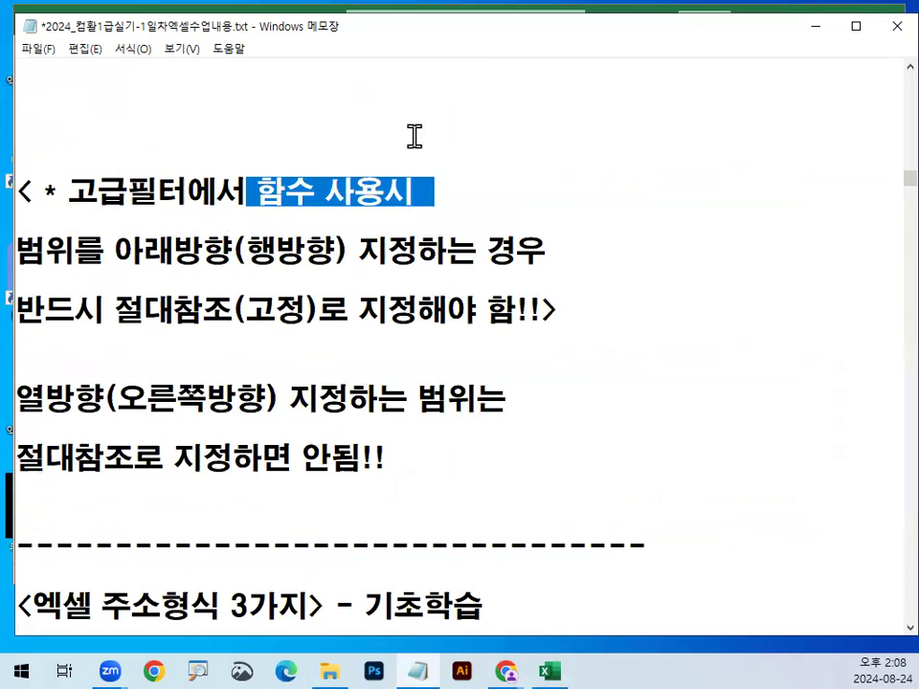
double_click(89, 251)
left_click_drag(115, 251, 552, 248)
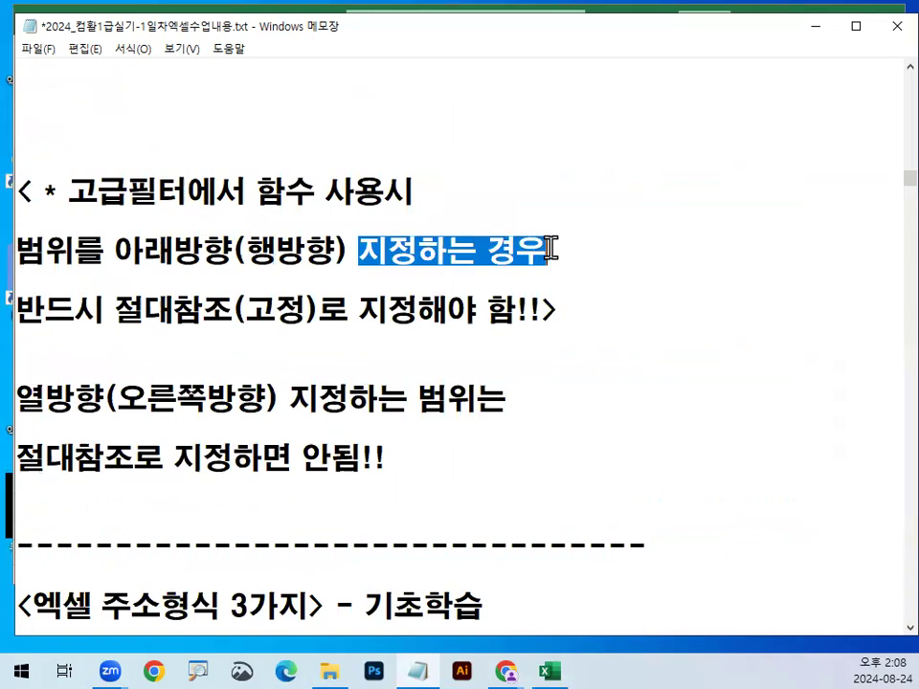
double_click(91, 309)
left_click_drag(115, 308, 338, 316)
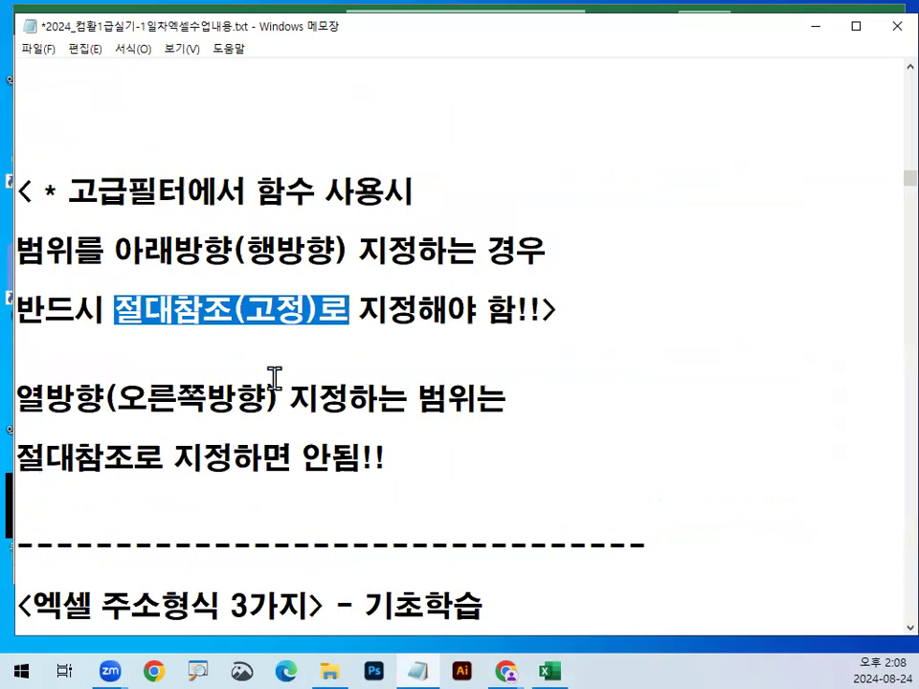
left_click(148, 312)
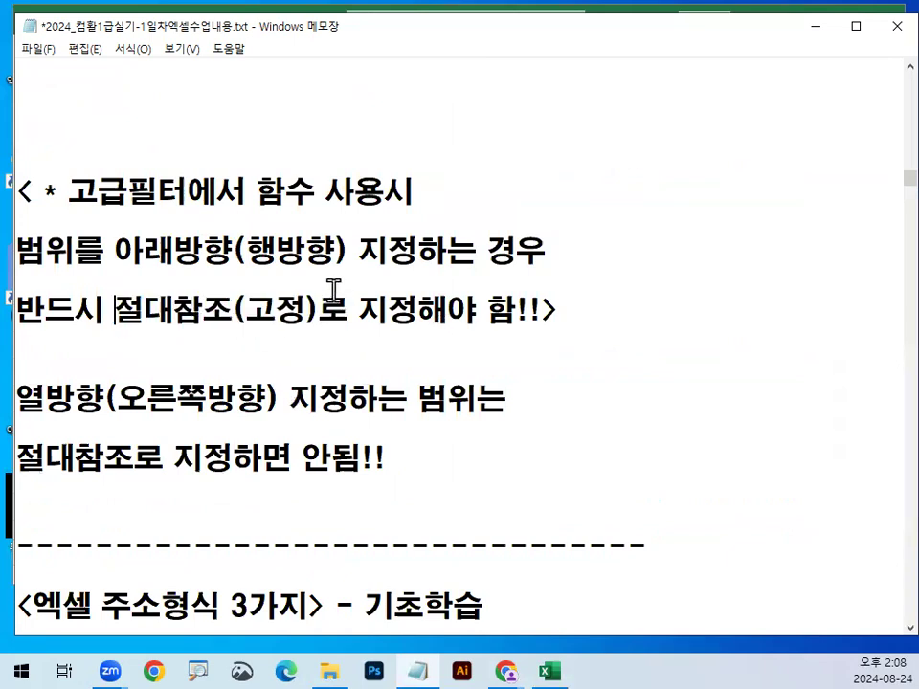
left_click_drag(115, 308, 365, 308)
left_click(365, 308)
Step: Examine the rule against using 절대참조 for ranges in the column direction (오른쪽방향)
left_click_drag(31, 400, 487, 395)
left_click_drag(18, 457, 392, 439)
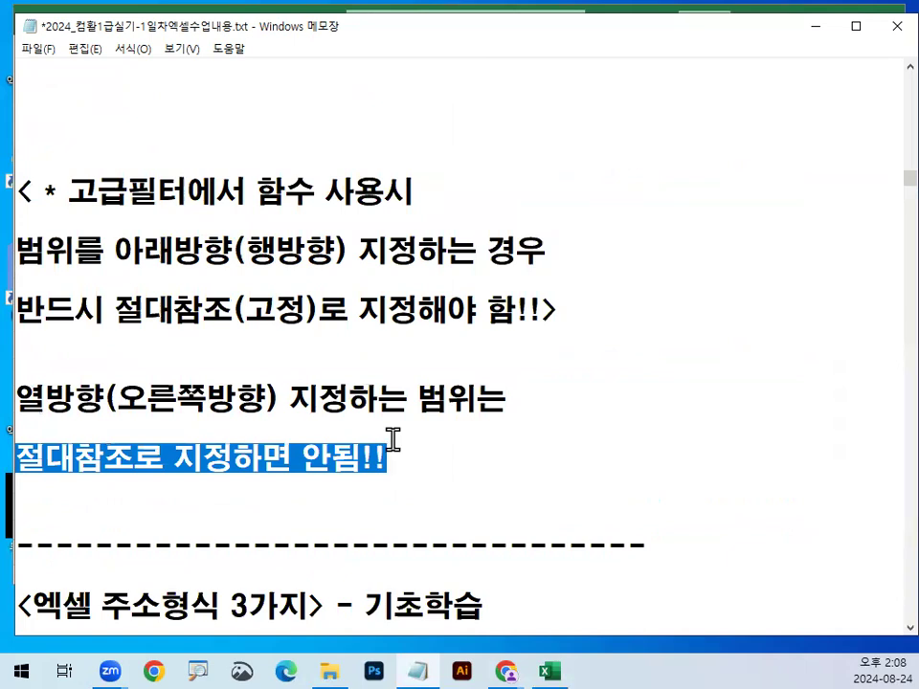
key("Left")
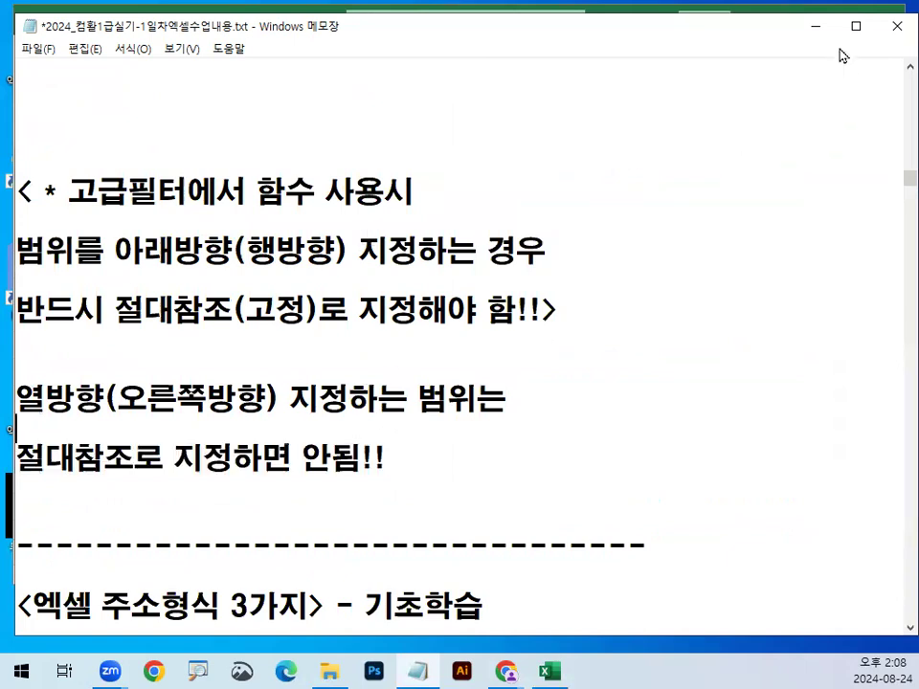
Step: Minimize the class notes to return to the Excel workbook 완전정복01_문제.xlsm and select cell F3
left_click(813, 26)
left_click(584, 299)
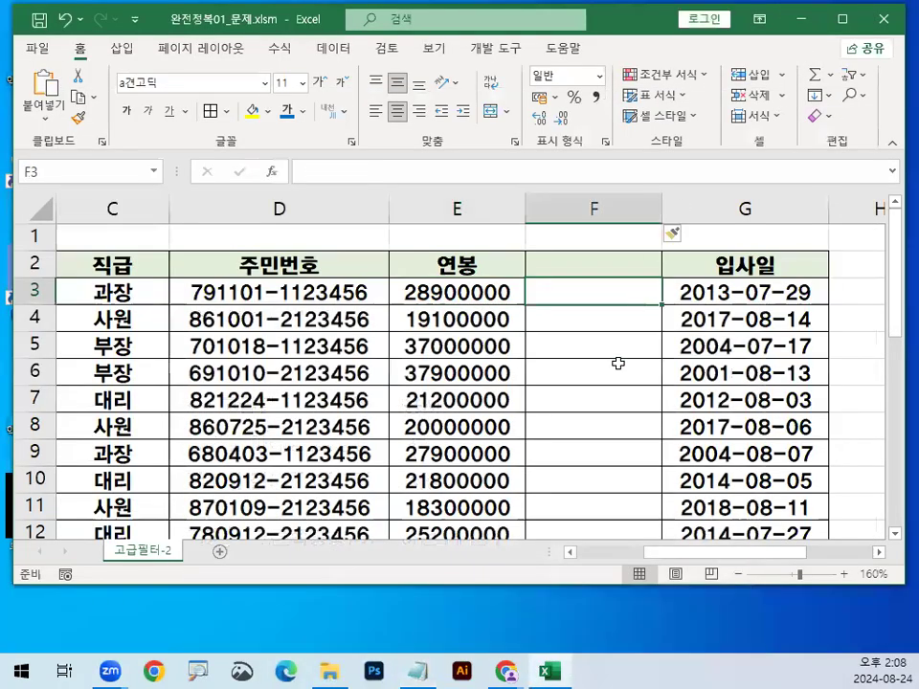
scroll(618, 364, "up", 2, "ctrl")
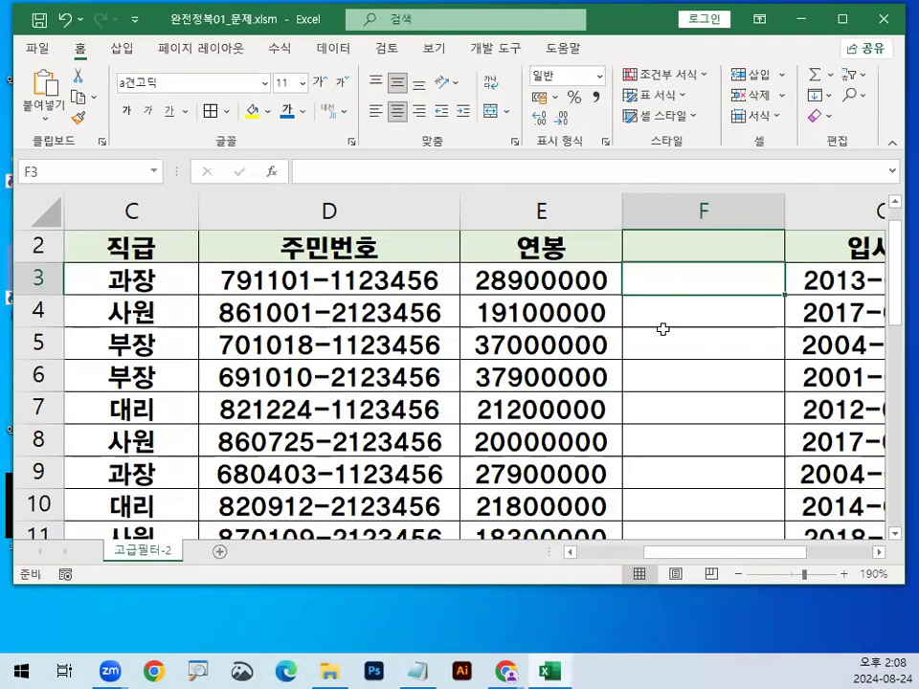
key("Left")
scroll(607, 325, "right", 1)
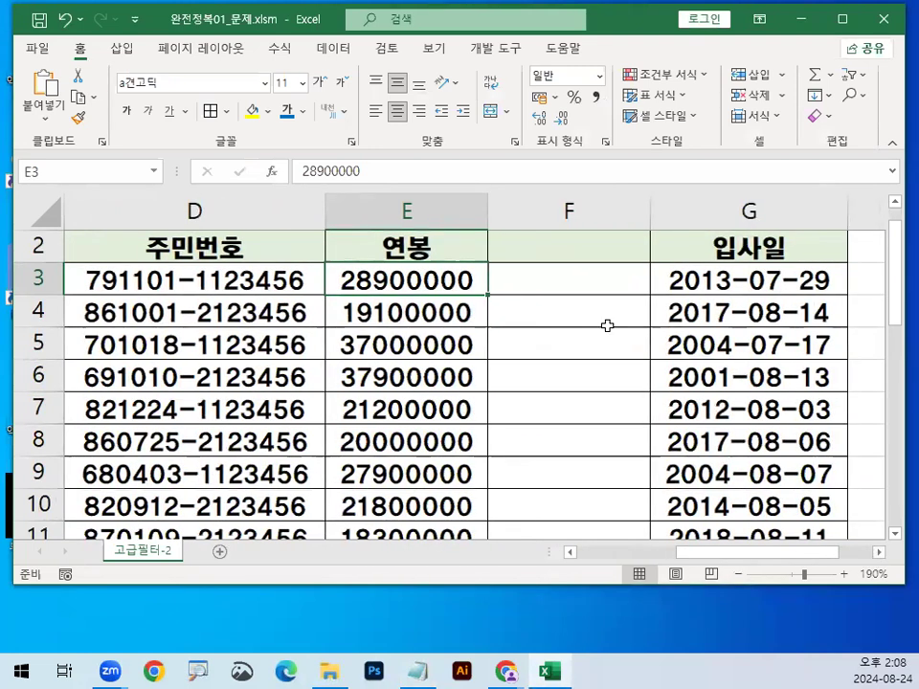
type("=")
key("Escape")
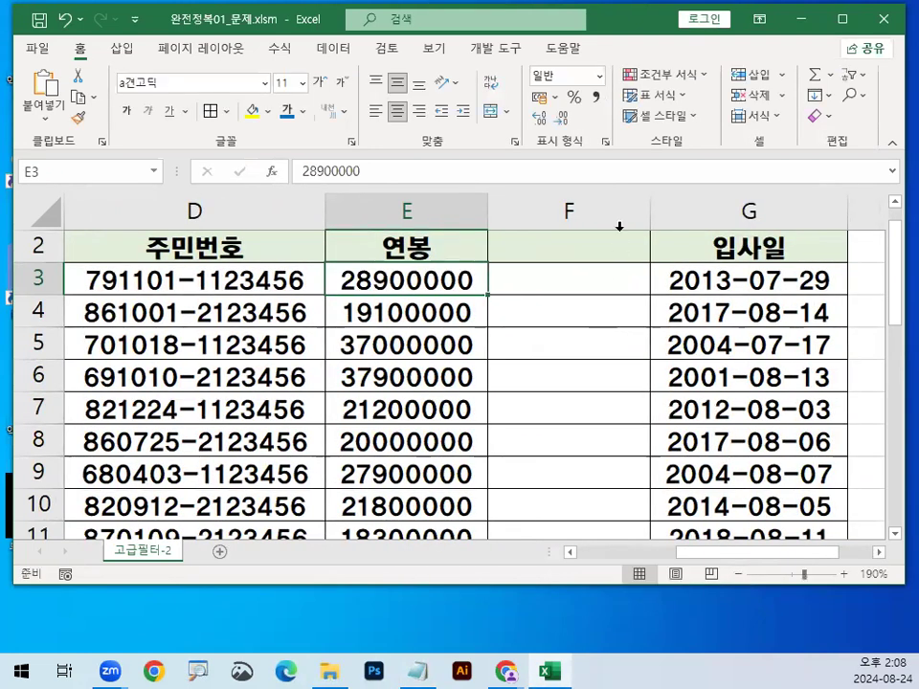
Step: Enter =MEDIAN(E3:E27) in cell F3 to get the median of the 연봉 column
left_click(568, 282)
type("=MEDIAN(")
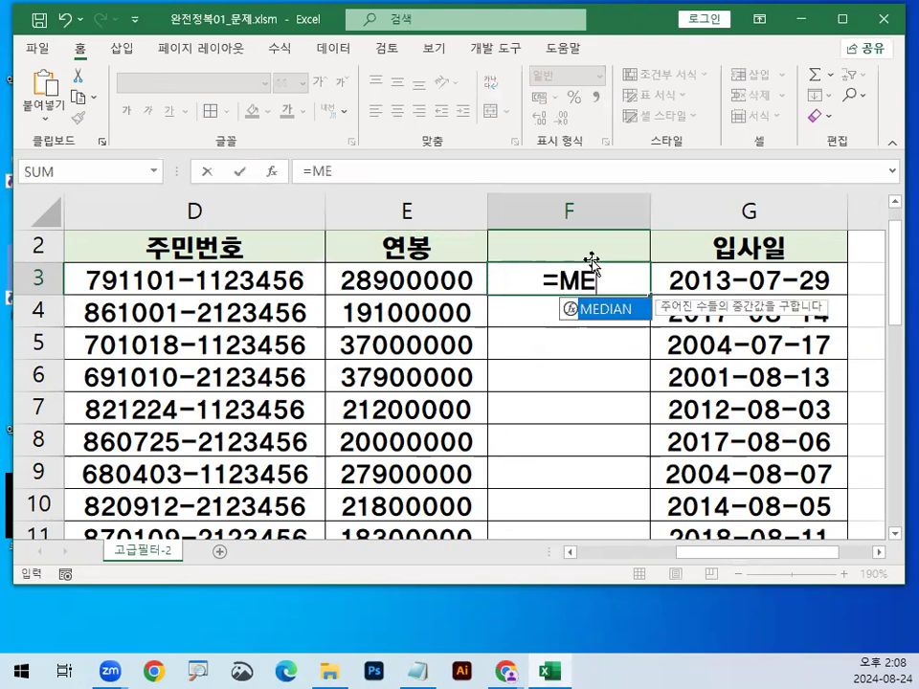
left_click_drag(436, 296, 437, 473)
scroll(650, 456, "up", 6)
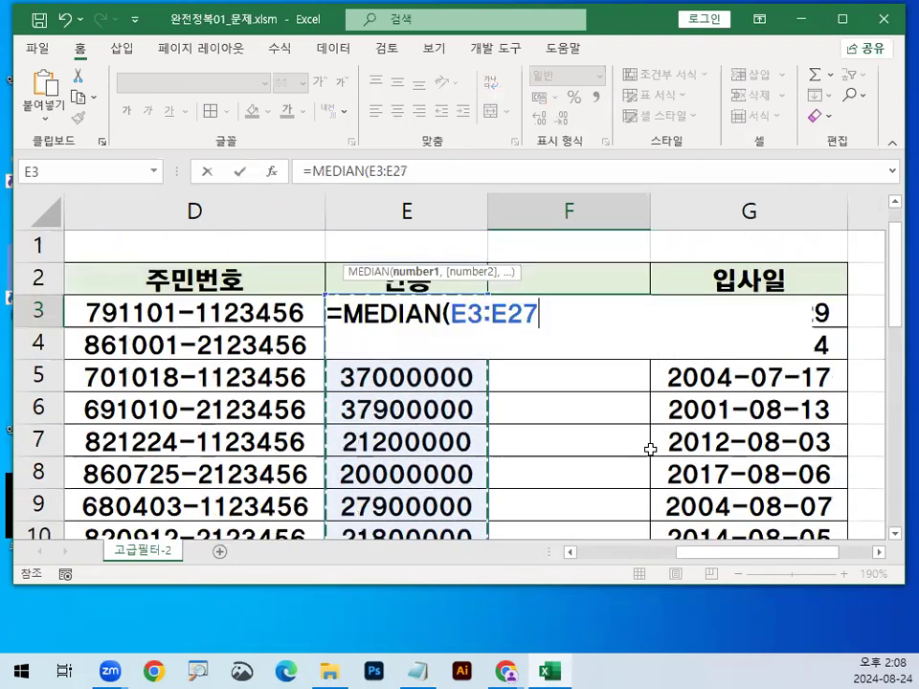
type(")")
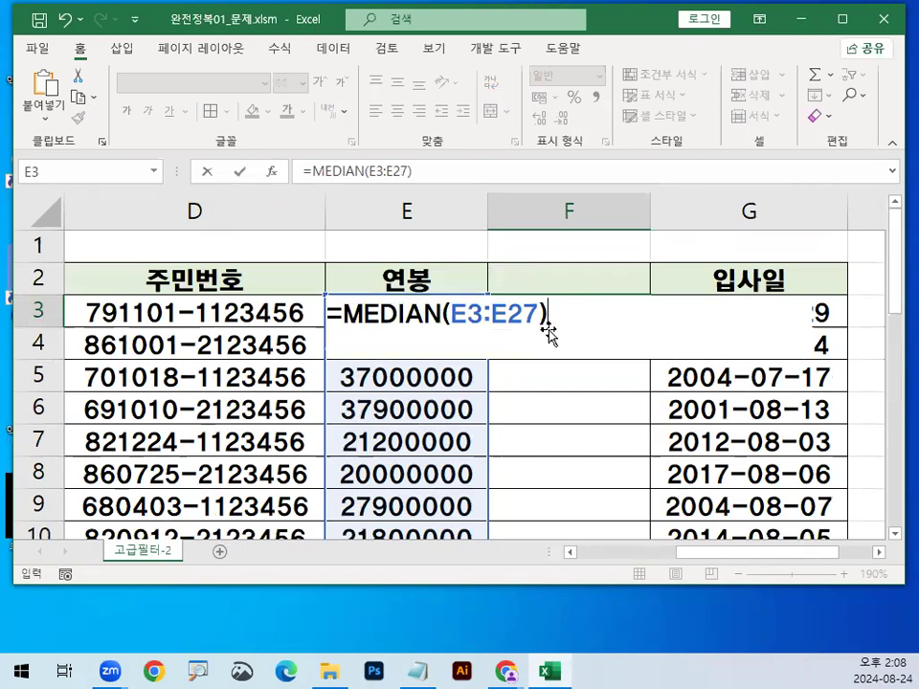
key("Return")
left_click(558, 309)
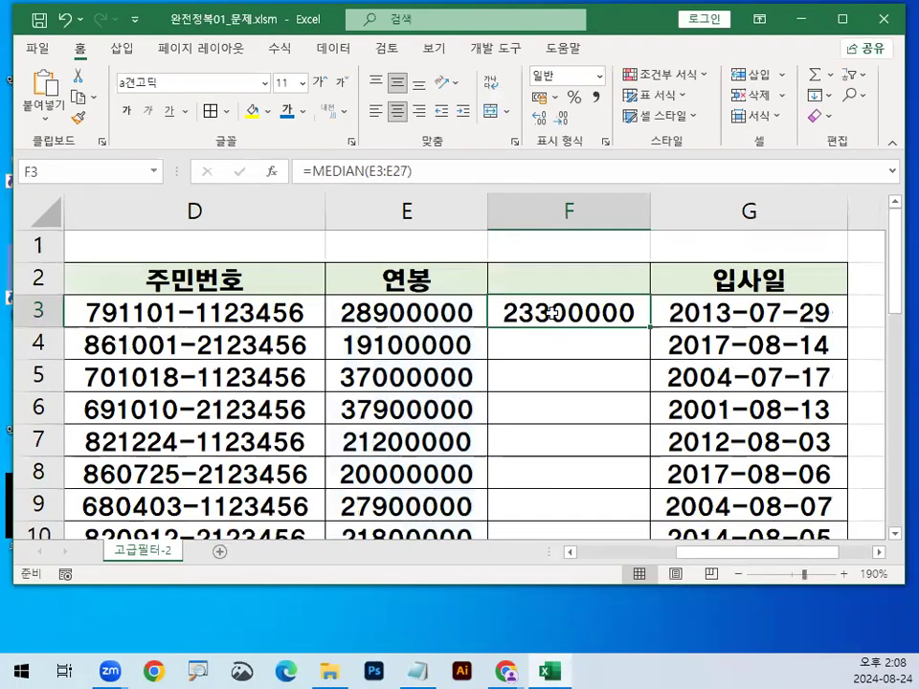
Step: Mark the 연봉 values and the downward direction of the data with pen strokes, and clear the marks
mouse_move(445, 308)
left_mouse_down()
mouse_move(439, 394)
mouse_move(470, 433)
mouse_move(466, 421)
left_mouse_up()
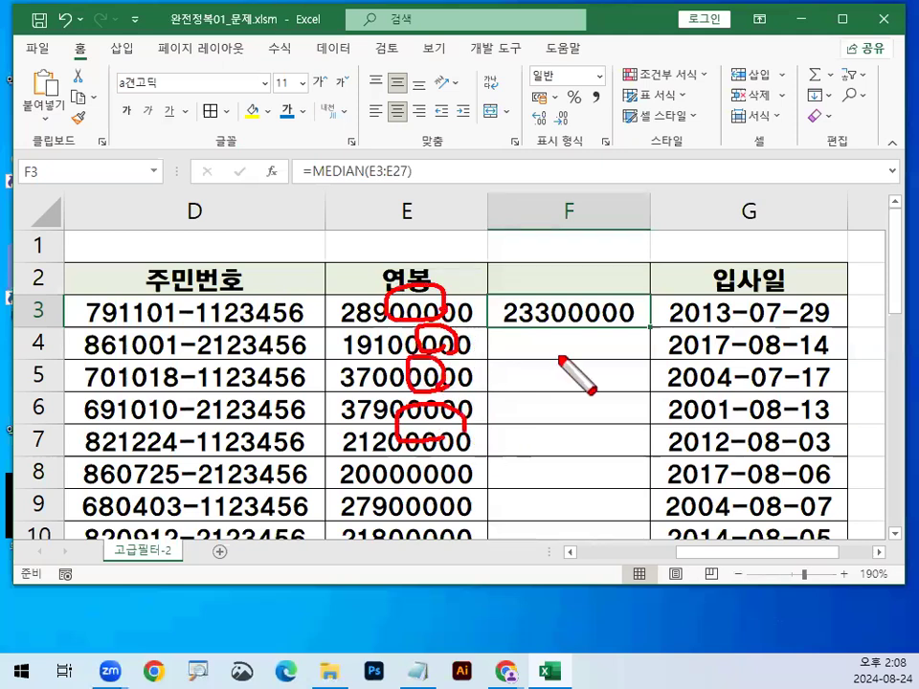
mouse_move(670, 311)
left_mouse_down()
mouse_move(659, 445)
mouse_move(728, 405)
left_mouse_up()
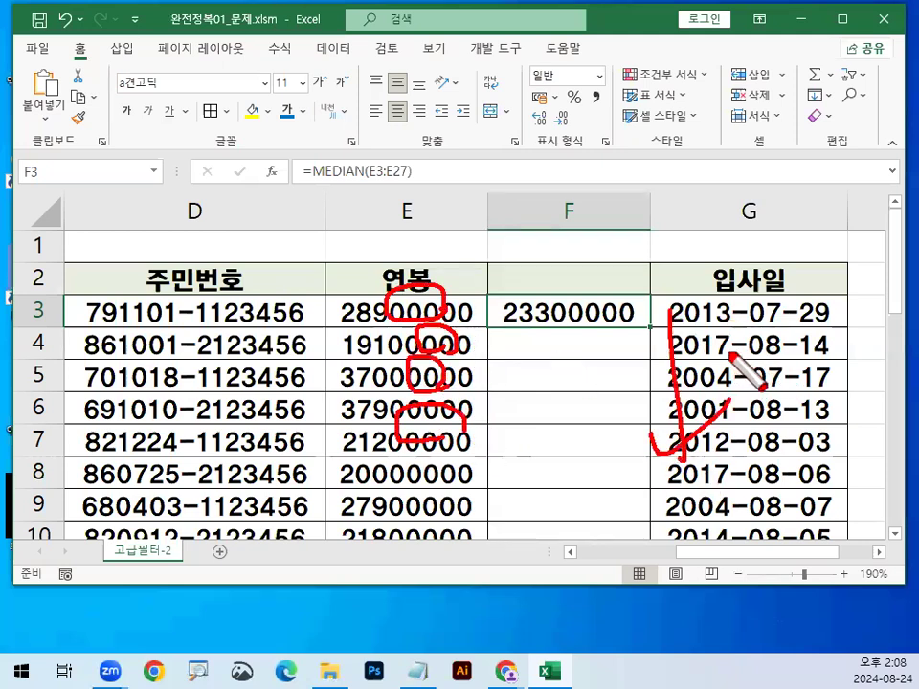
key("Escape")
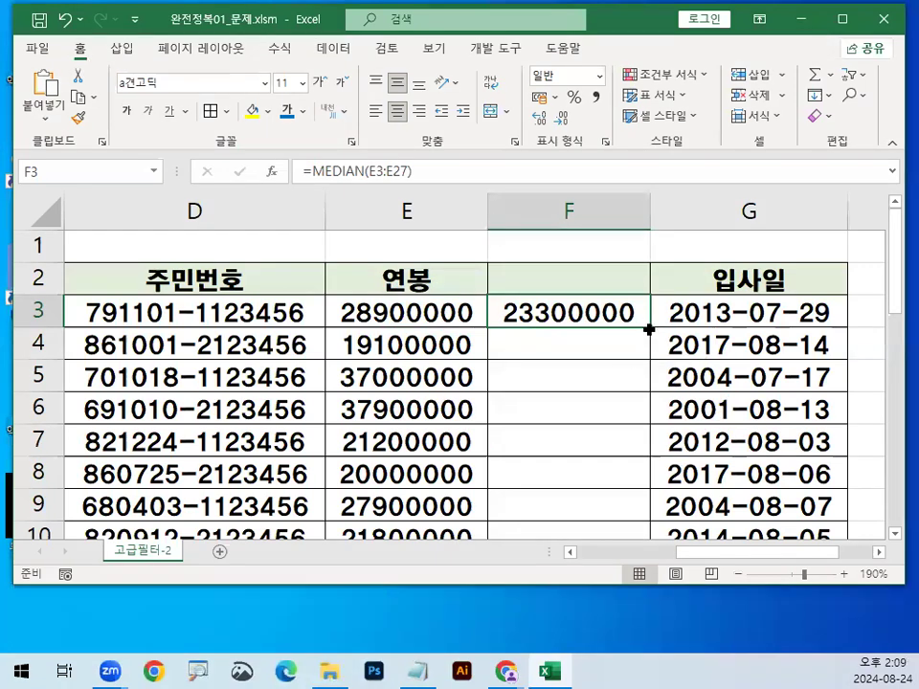
Step: Fill the MEDIAN formula down column F and check the relative references in individual cells from F3 to F9
double_click(649, 327)
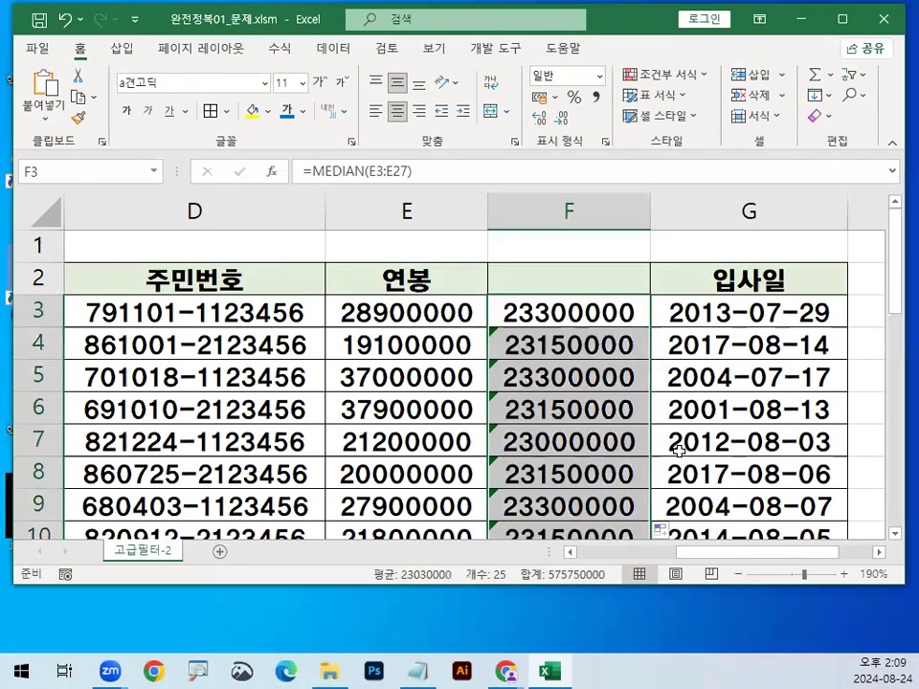
left_click(572, 345)
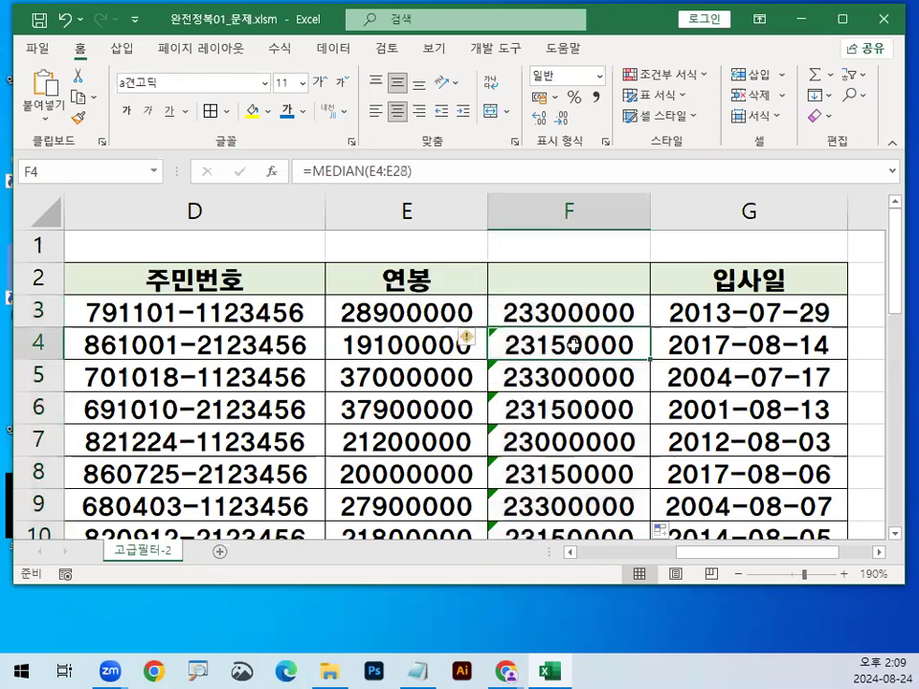
left_click(576, 310)
left_click(565, 345)
left_click(561, 410)
left_click(558, 442)
left_click(556, 477)
left_click(558, 507)
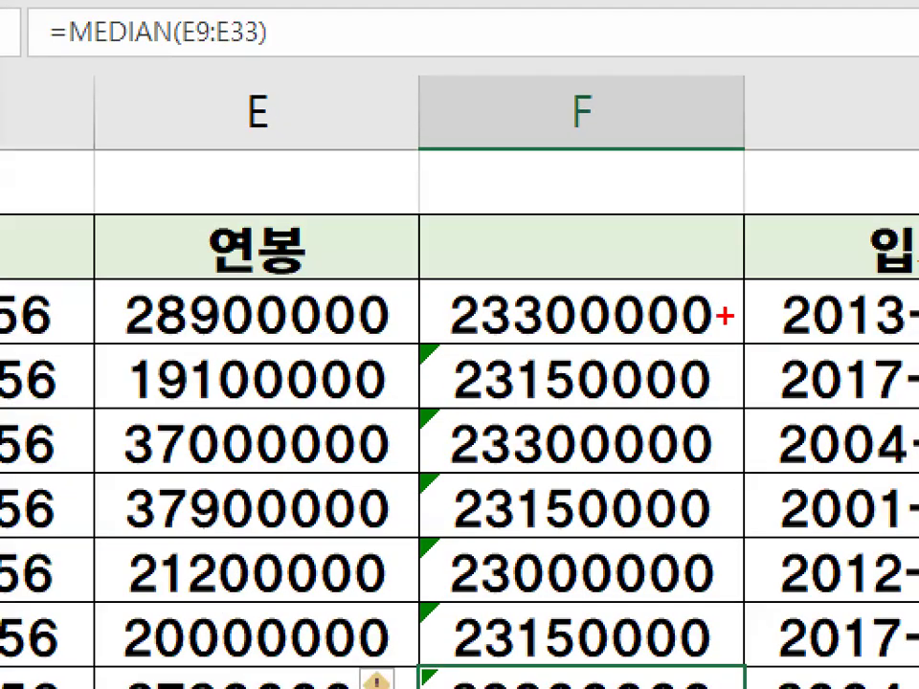
mouse_move(642, 316)
left_mouse_down()
mouse_move(538, 331)
mouse_move(626, 267)
mouse_move(706, 305)
left_mouse_up()
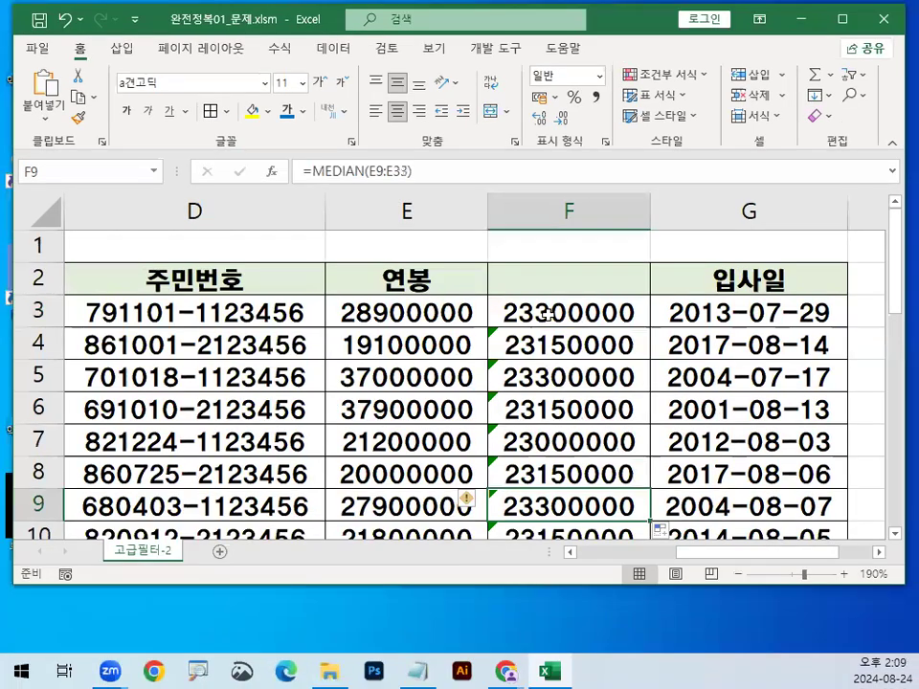
Step: Make the range in cell F3 absolute so the formula reads =MEDIAN($E$3:$E$27)
left_click(532, 321)
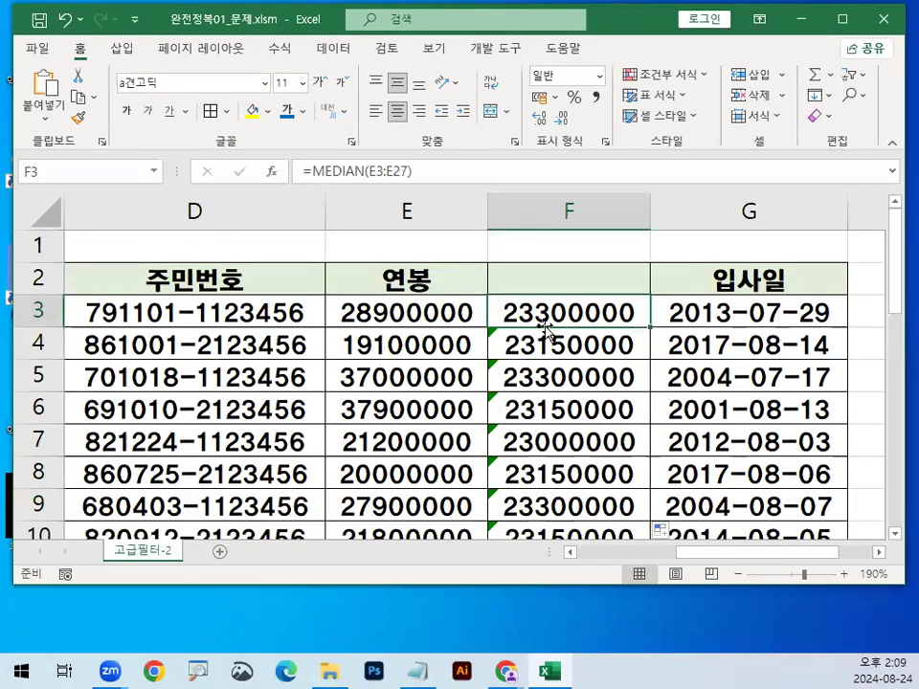
double_click(561, 329)
left_click_drag(458, 313, 526, 313)
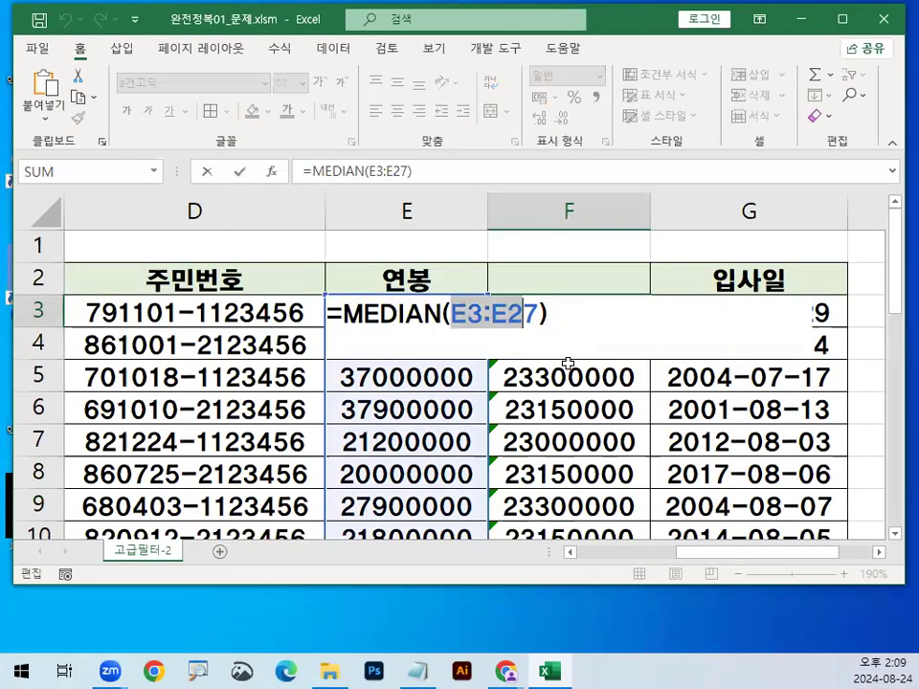
left_click_drag(454, 313, 539, 313)
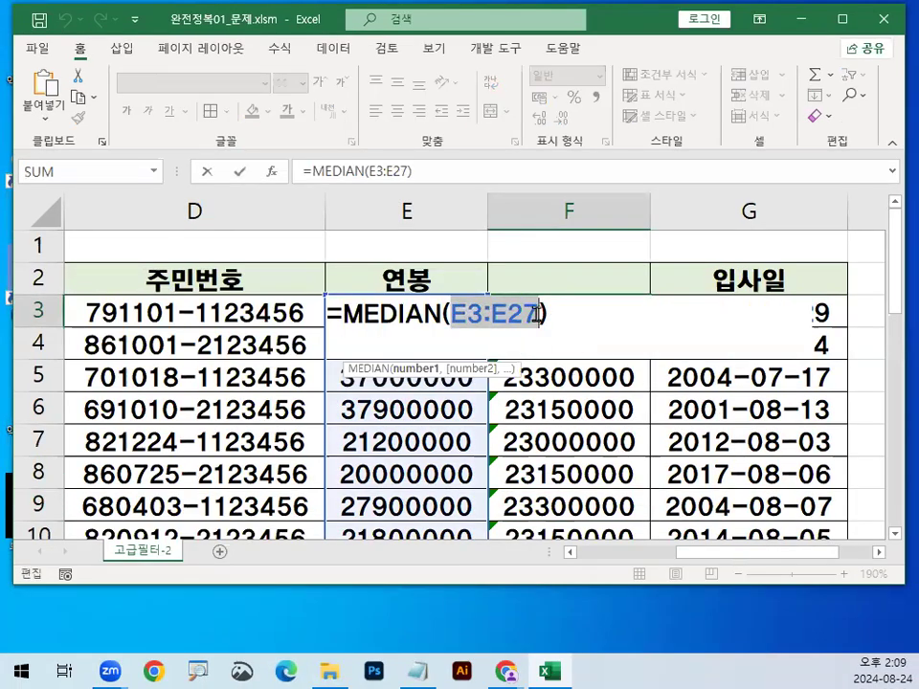
key("F4")
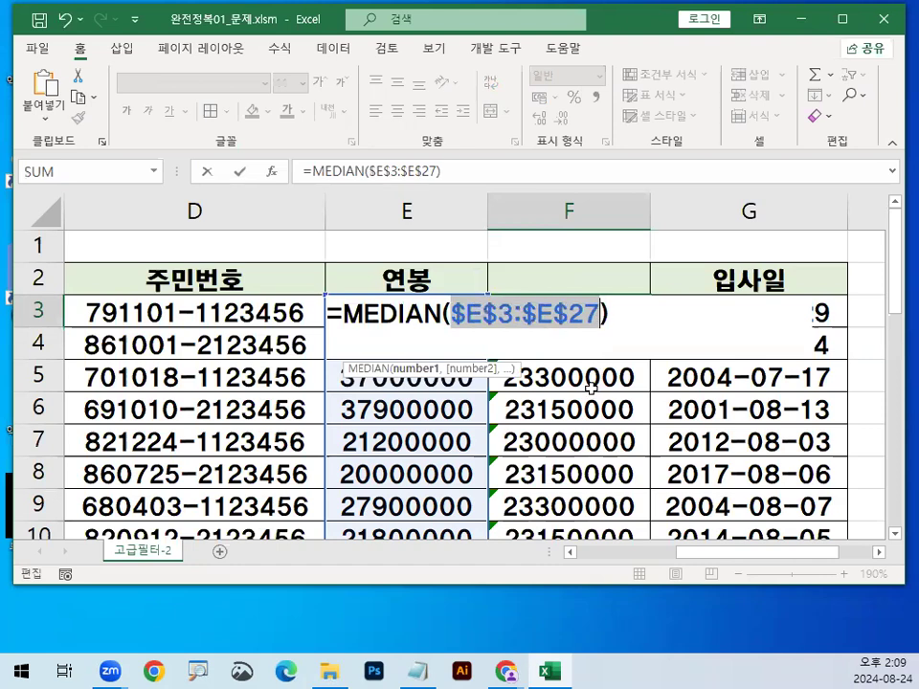
key("Return")
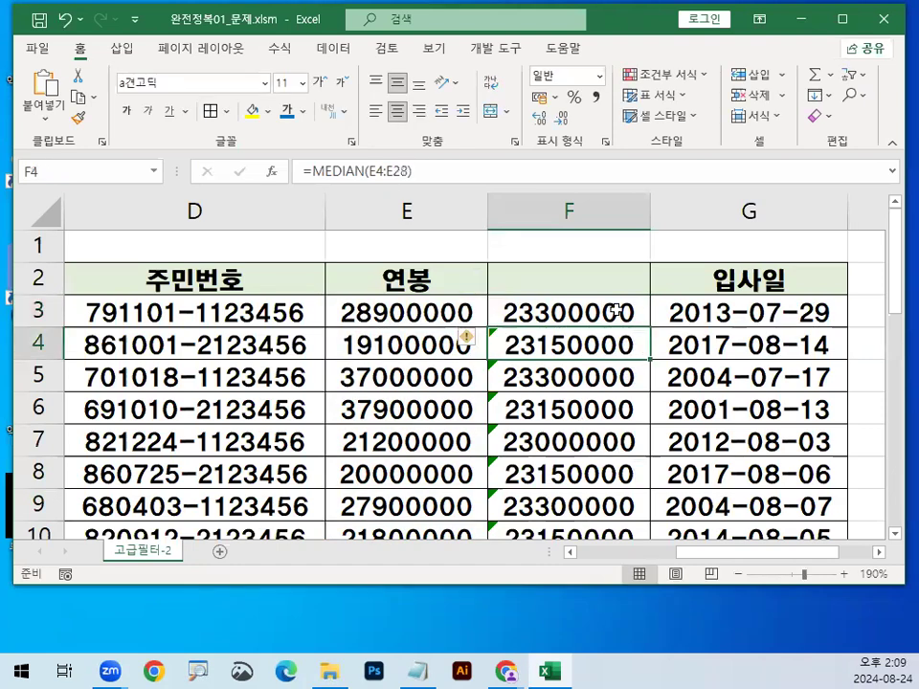
Step: Fill the absolute-reference MEDIAN formula from F3 down column F and review the cells
left_click(621, 314)
double_click(650, 328)
left_click_drag(580, 314, 580, 467)
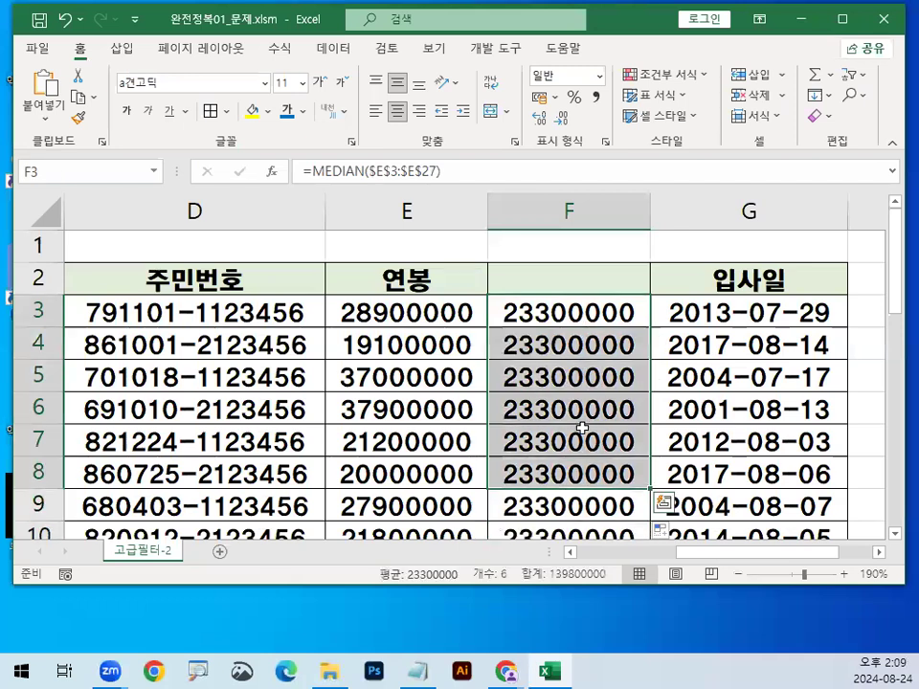
left_click(555, 309)
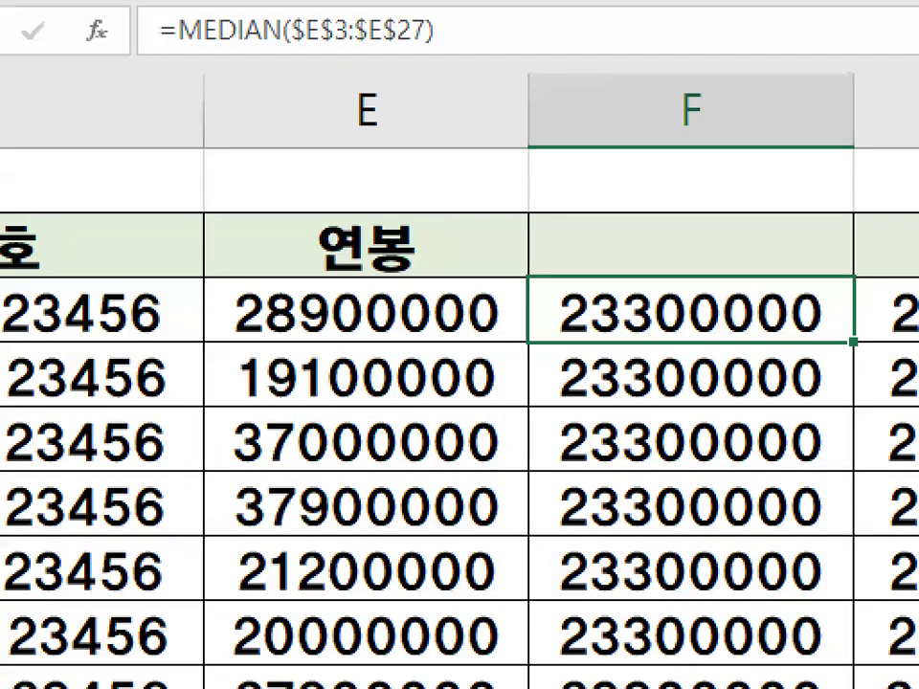
Step: Compare the 연봉 values in E3:E5 with the median in F3, circling and ticking them, and clear the marks
mouse_move(467, 312)
left_mouse_down()
mouse_move(454, 327)
mouse_move(334, 288)
mouse_move(433, 297)
left_mouse_up()
mouse_move(657, 287)
left_mouse_down()
mouse_move(708, 250)
mouse_move(659, 318)
mouse_move(780, 153)
left_mouse_up()
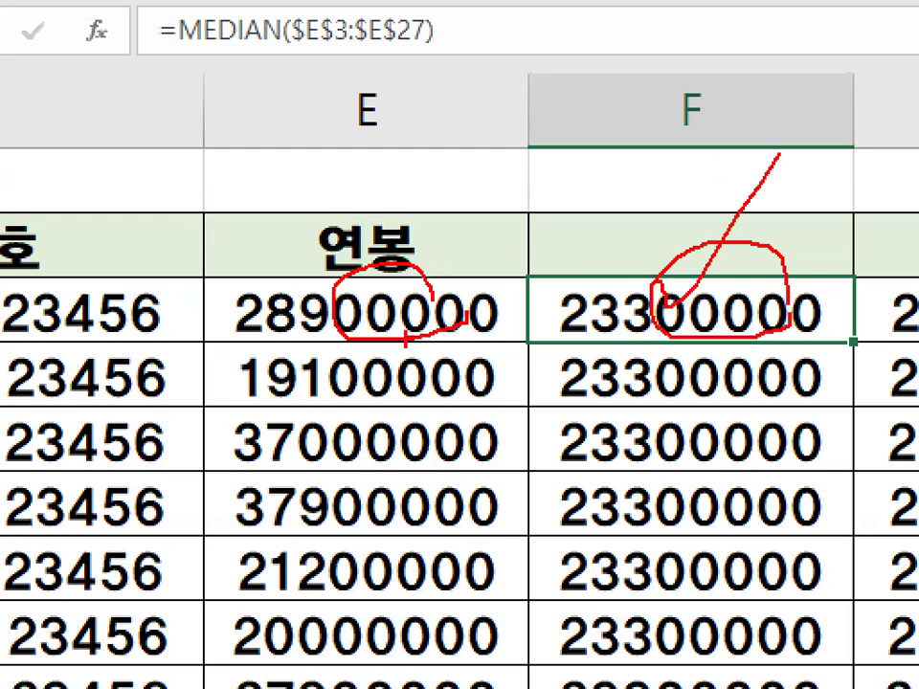
left_click_drag(351, 265, 453, 202)
left_click_drag(336, 364, 414, 309)
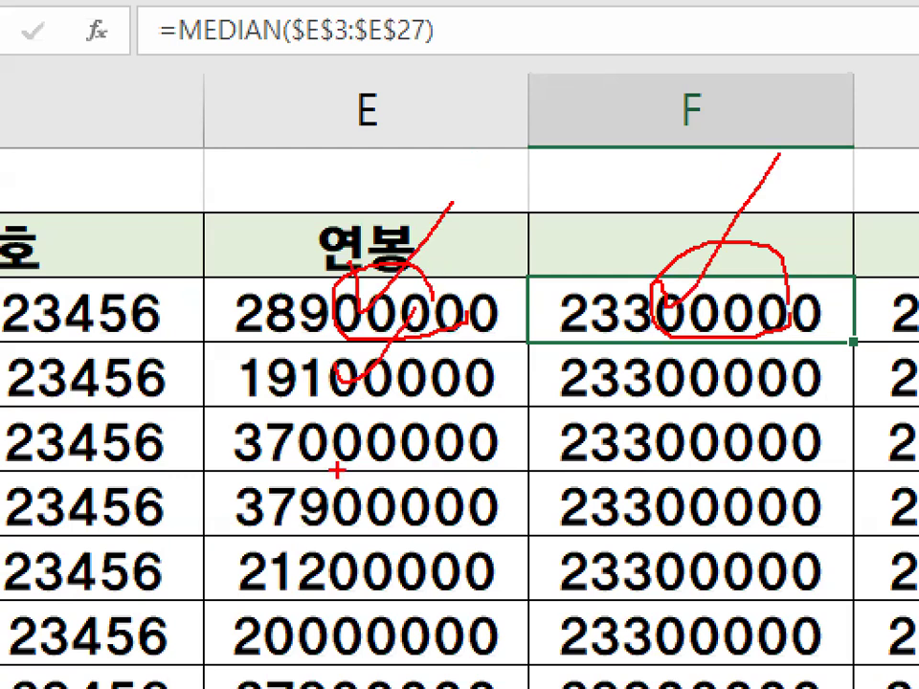
left_click_drag(345, 419, 435, 350)
left_click_drag(345, 289, 422, 288)
left_click_drag(355, 316, 247, 307)
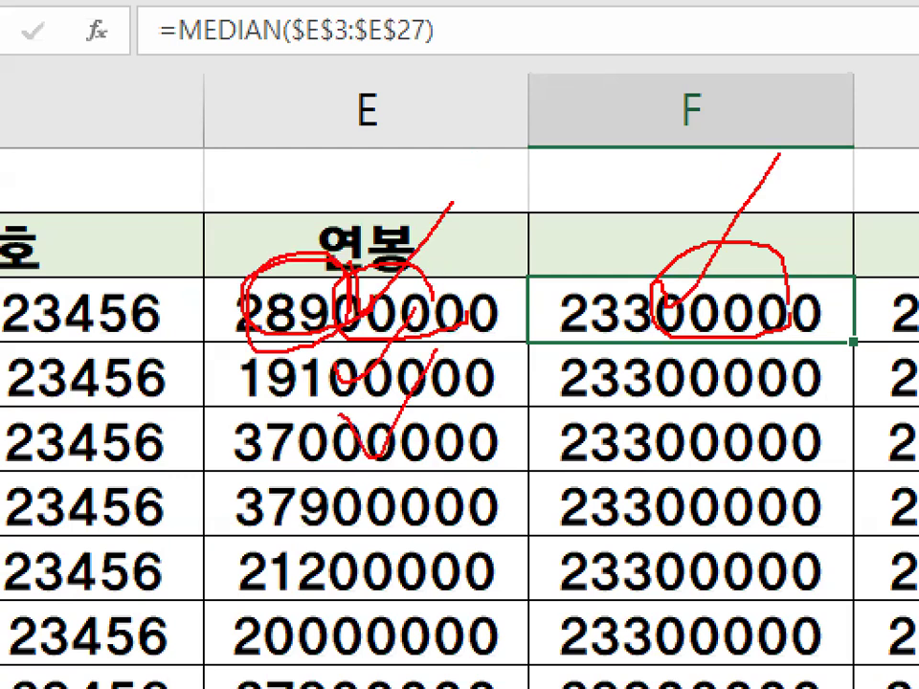
key("Escape")
Step: Examine the 연봉 values further down column E from row 4, circling them one after another, and clear the marks
key("ctrl+1")
left_click(423, 331)
left_click_drag(423, 330, 427, 329)
left_click_drag(416, 397, 422, 431)
left_click_drag(445, 500, 365, 517)
mouse_move(416, 541)
left_mouse_down()
mouse_move(392, 581)
mouse_move(420, 565)
left_mouse_up()
left_click_drag(433, 658, 453, 666)
key("Escape")
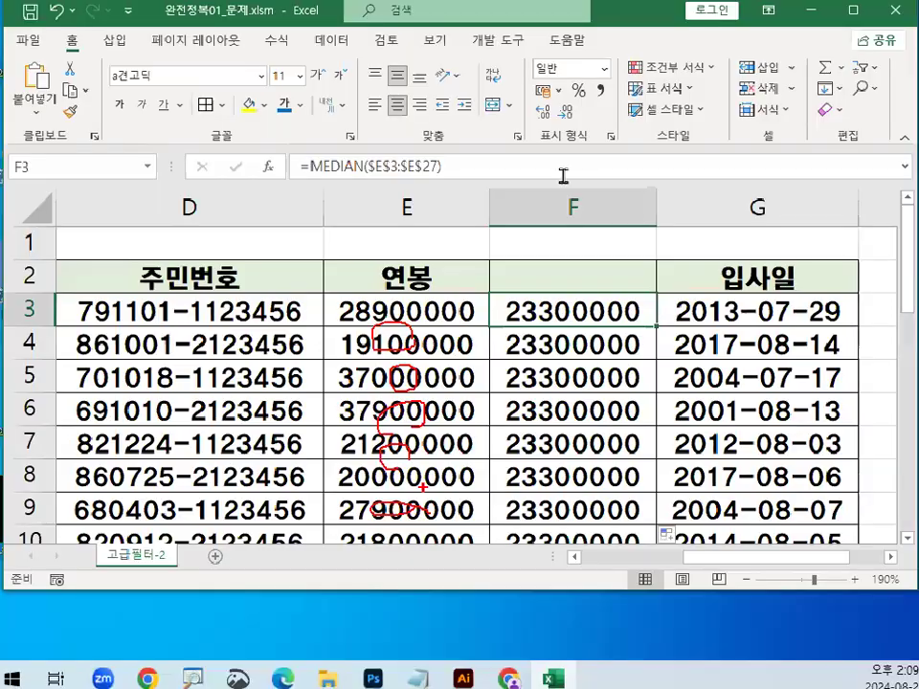
Step: Delete the helper column F that holds the MEDIAN formulas
left_click(587, 211)
right_click(591, 216)
left_click(648, 384)
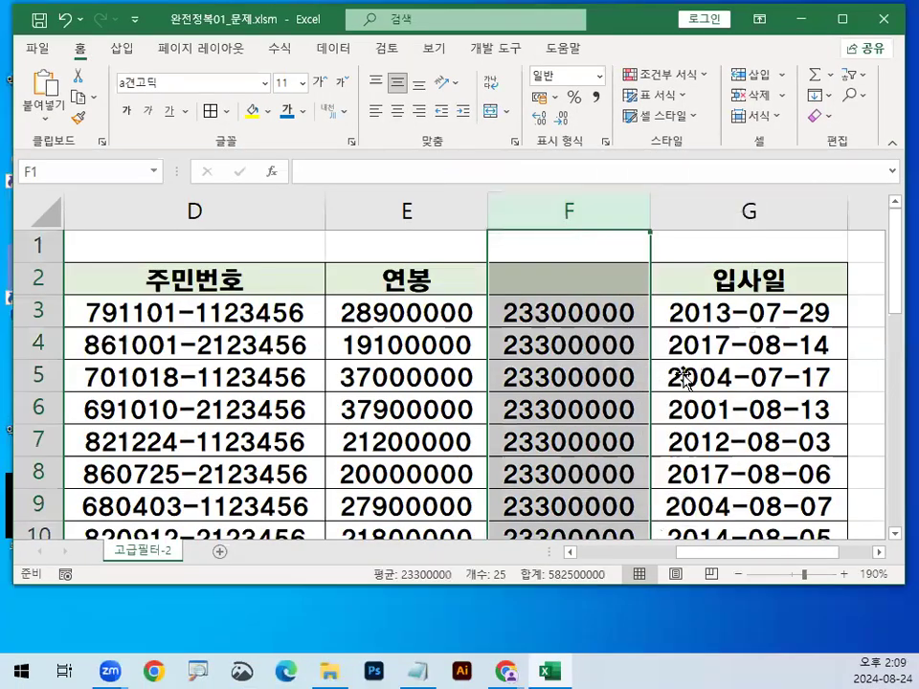
Step: Switch to the class notes in Notepad and reread the 고급필터 rule, highlighting 아래방향(행방향) and the word 고정
left_click(417, 670)
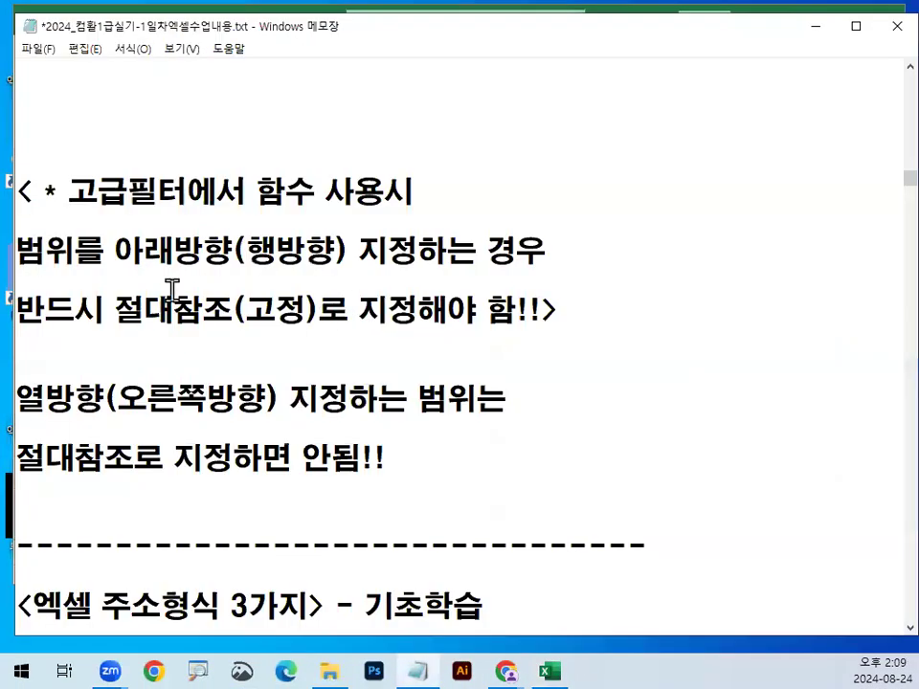
left_click_drag(116, 252, 365, 254)
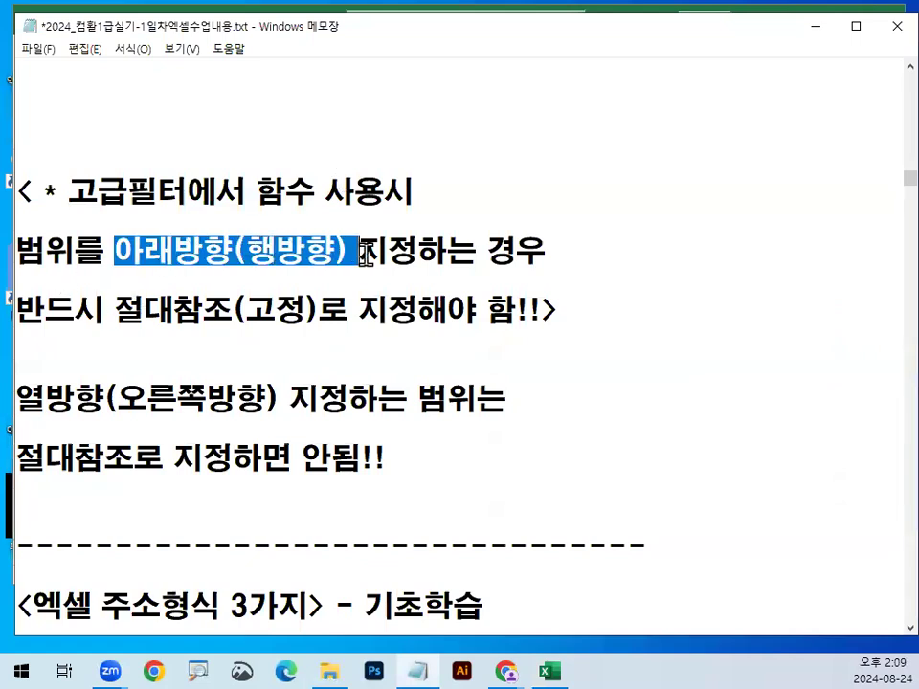
left_click_drag(203, 311, 320, 311)
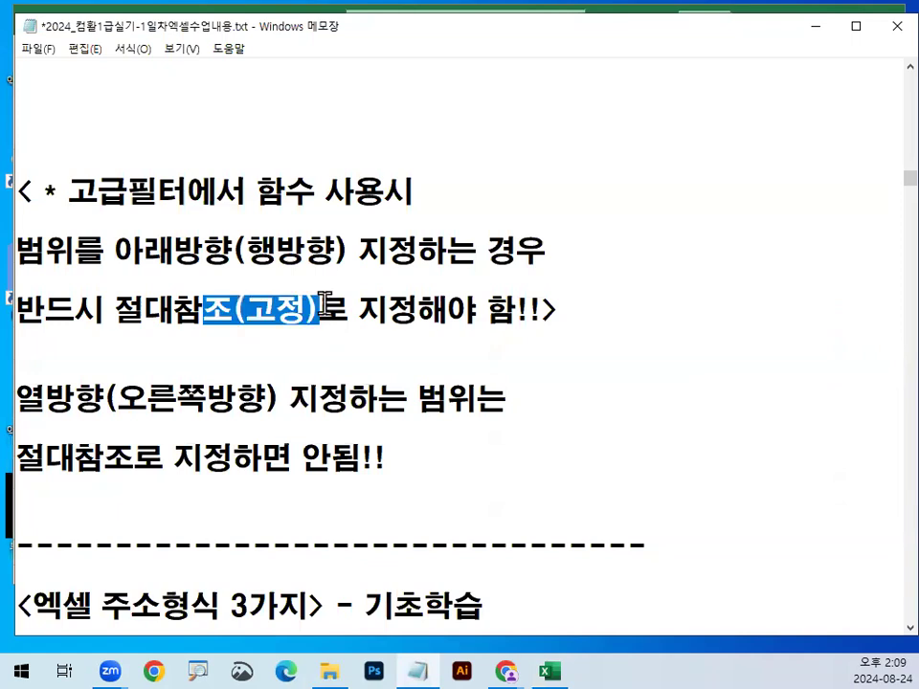
Step: Add " -F4 1번" after "지정해야 함!!" in the absolute reference rule and highlight the added text
left_click(552, 311)
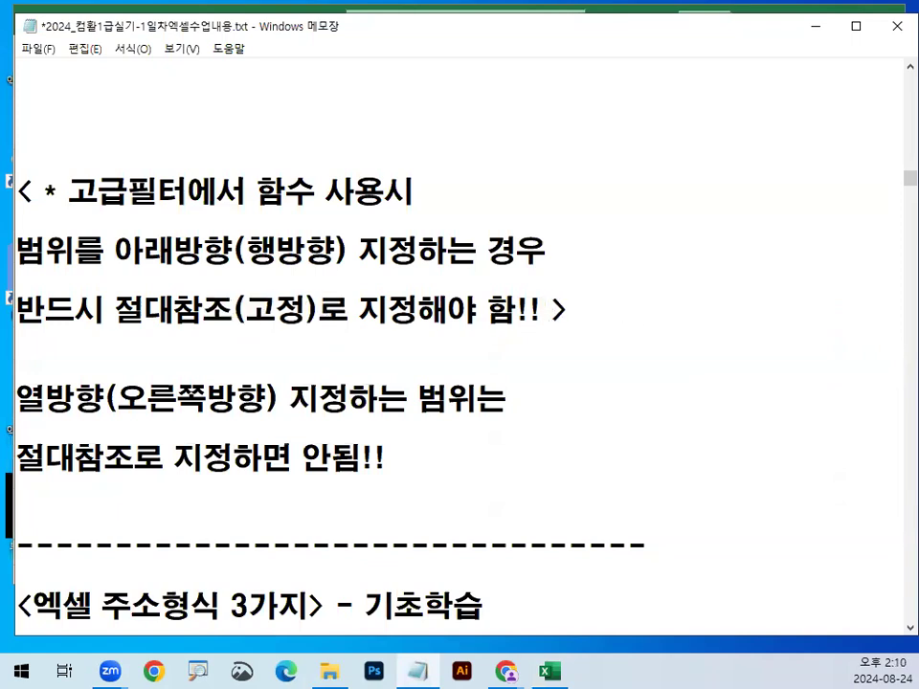
type("-F4 1 ")
type("ㅂ")
key("BackSpace")
key("BackSpace")
type("번")
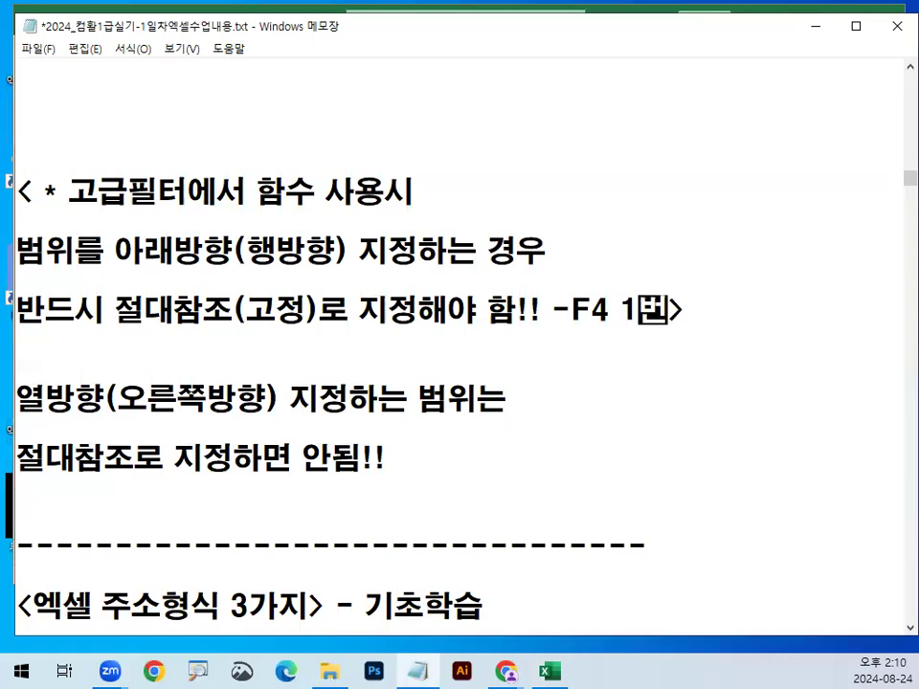
left_click_drag(574, 308, 667, 310)
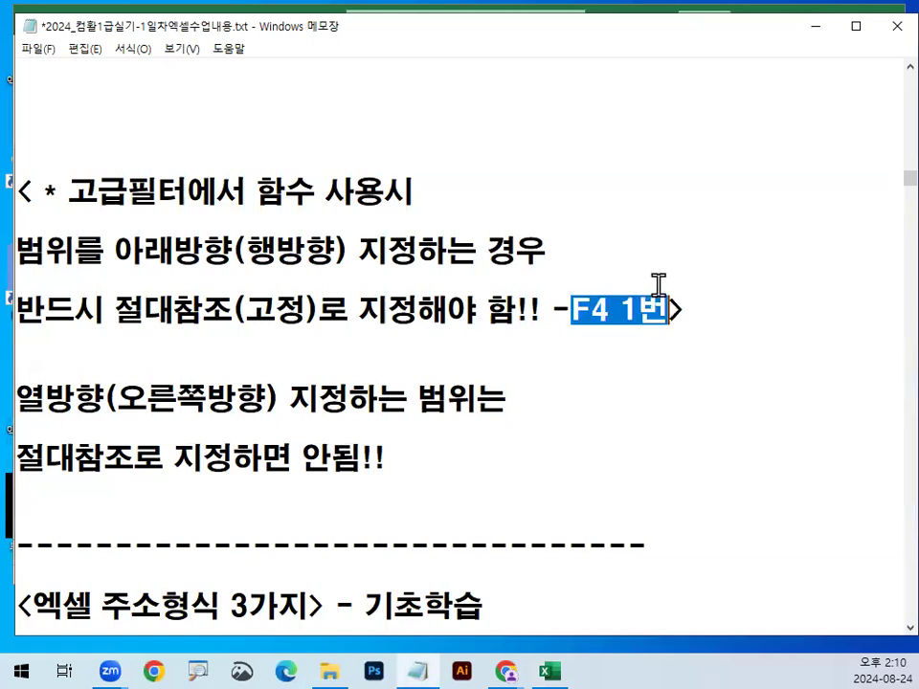
Step: Return to the Excel workbook and write a formula in cell J4 with the absolute reference =$H$3
left_click(565, 663)
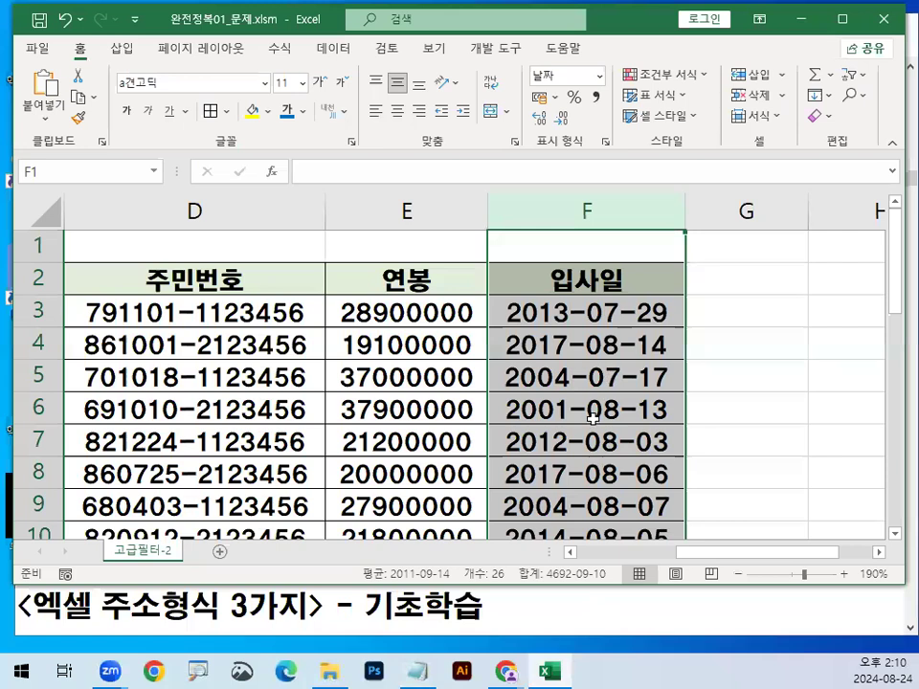
left_click(878, 553)
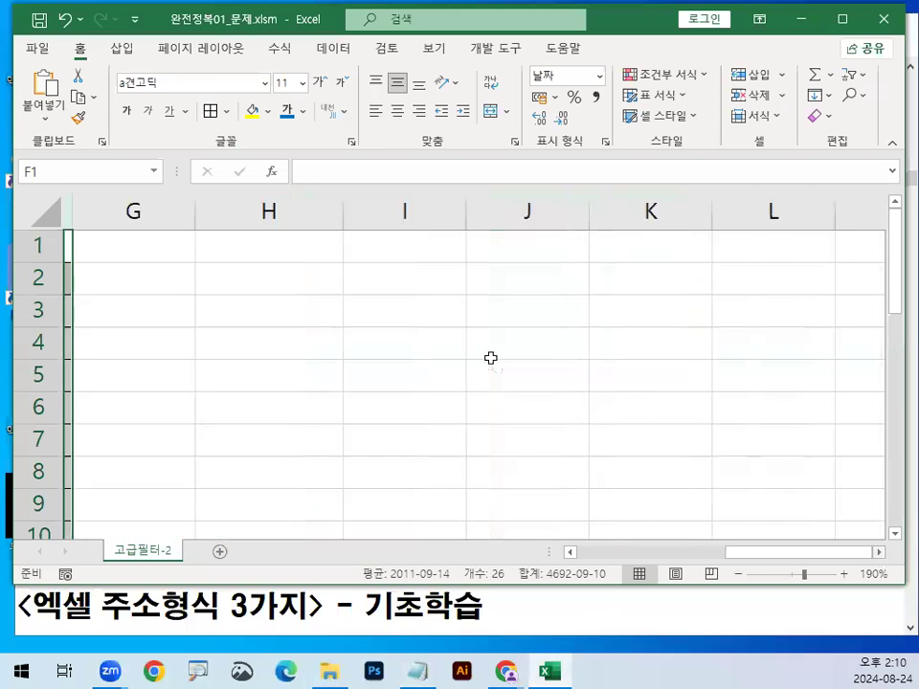
left_click(474, 342)
type("=")
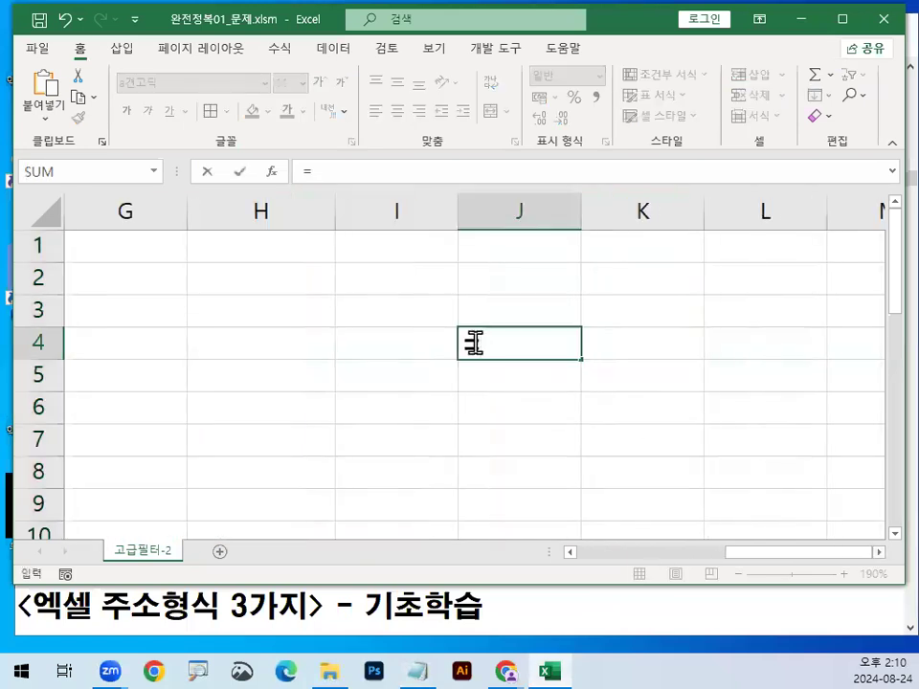
left_click(302, 312)
left_click_drag(517, 316, 541, 347)
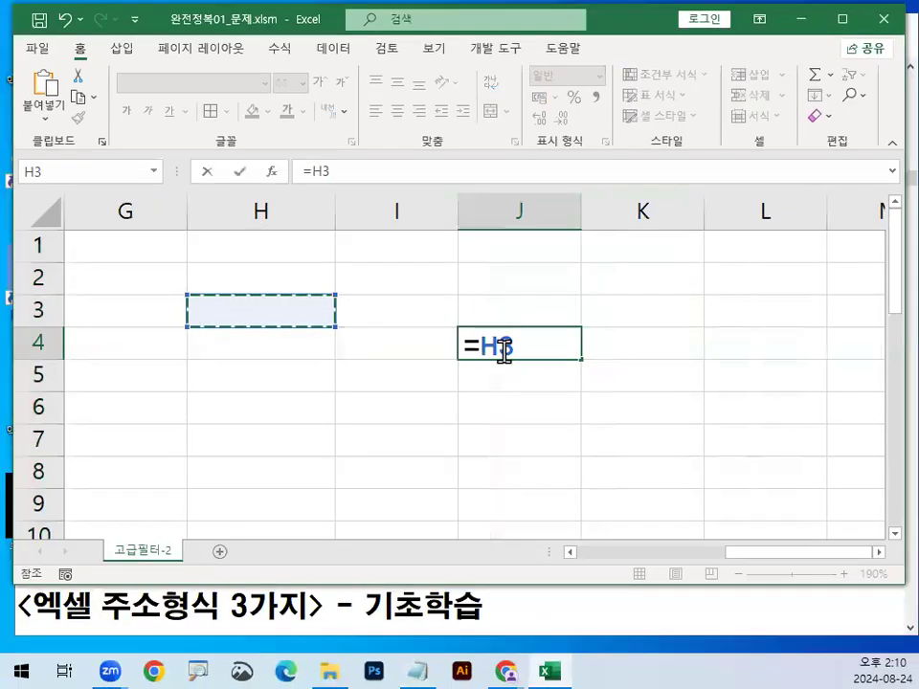
key("F4")
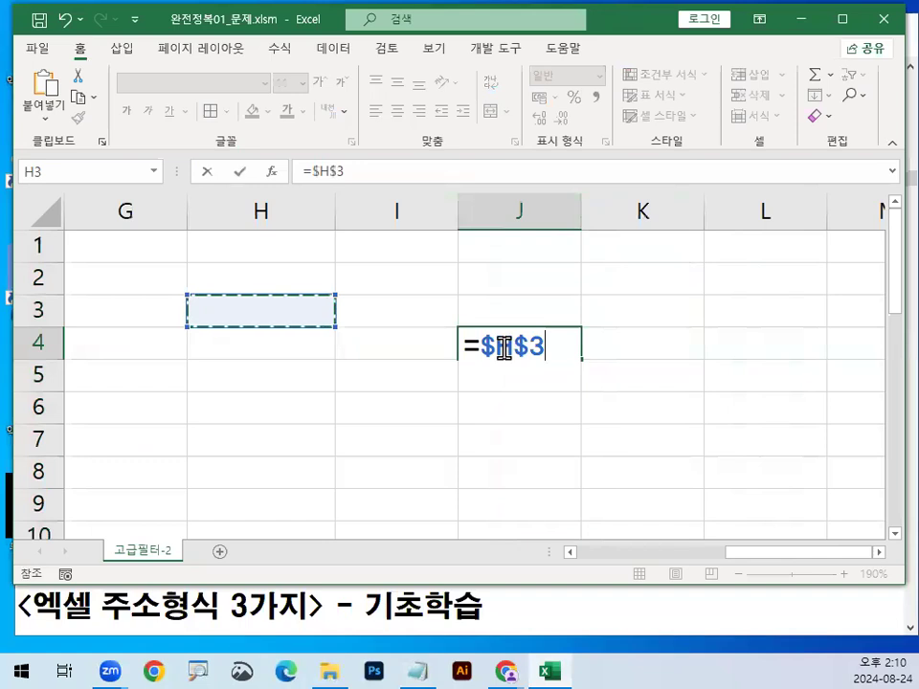
Step: Cycle the H3 reference in cell J4 through its mixed, relative and absolute forms, and discard the entry
key("F4")
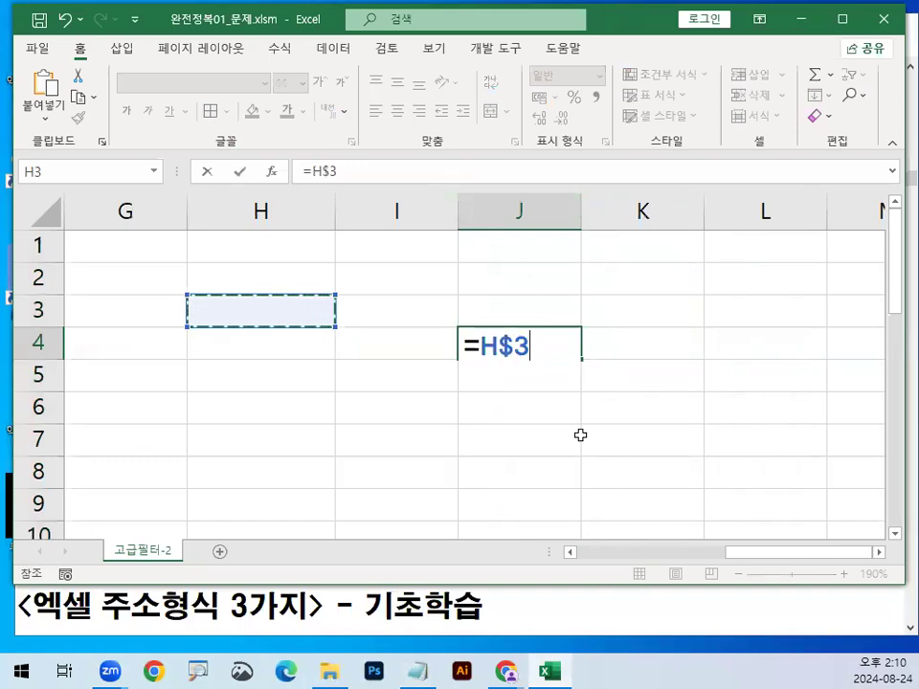
key("F4")
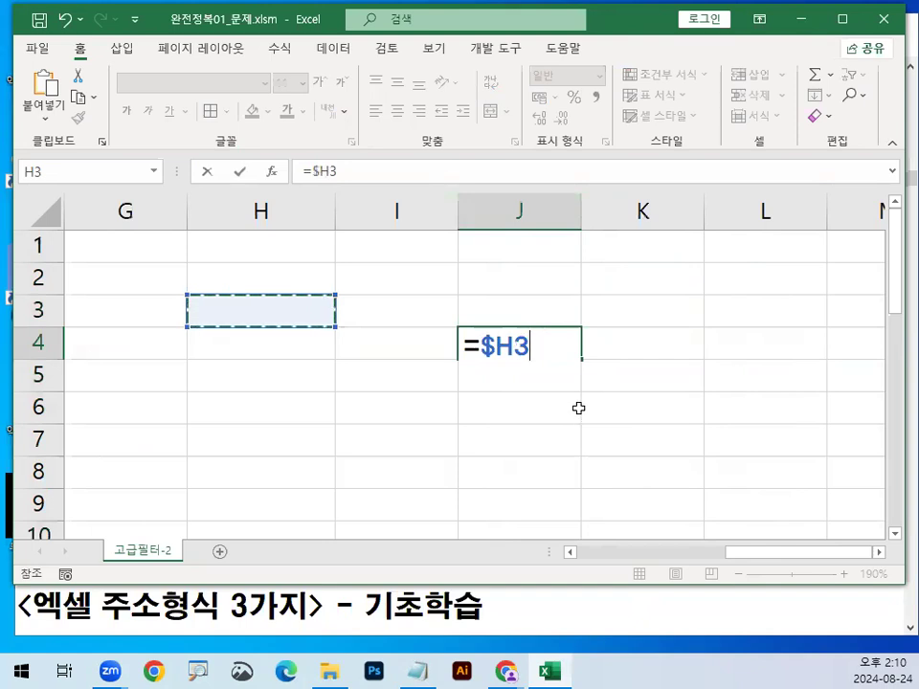
key("F4")
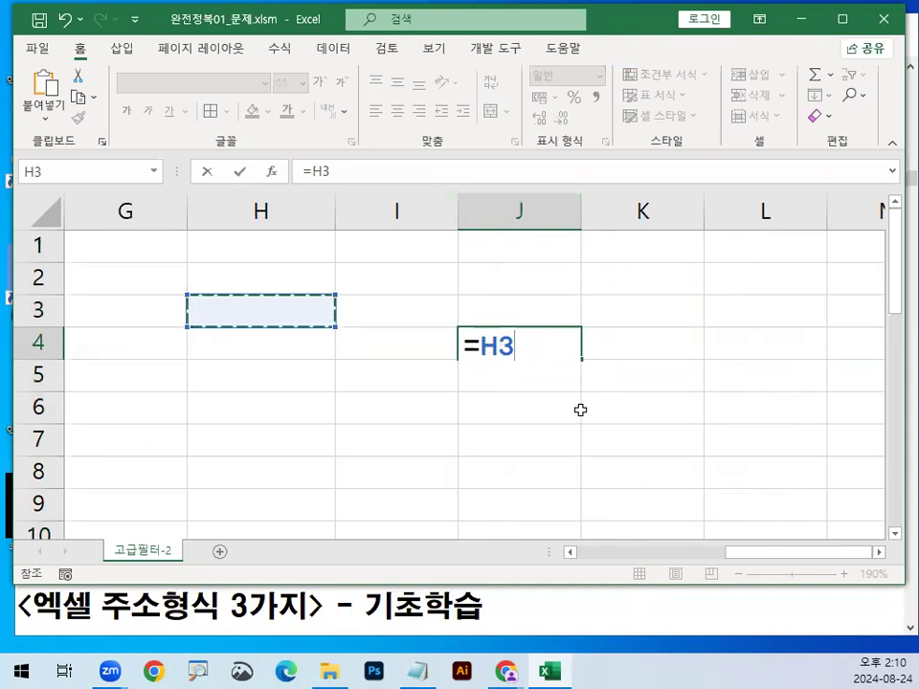
key("F4")
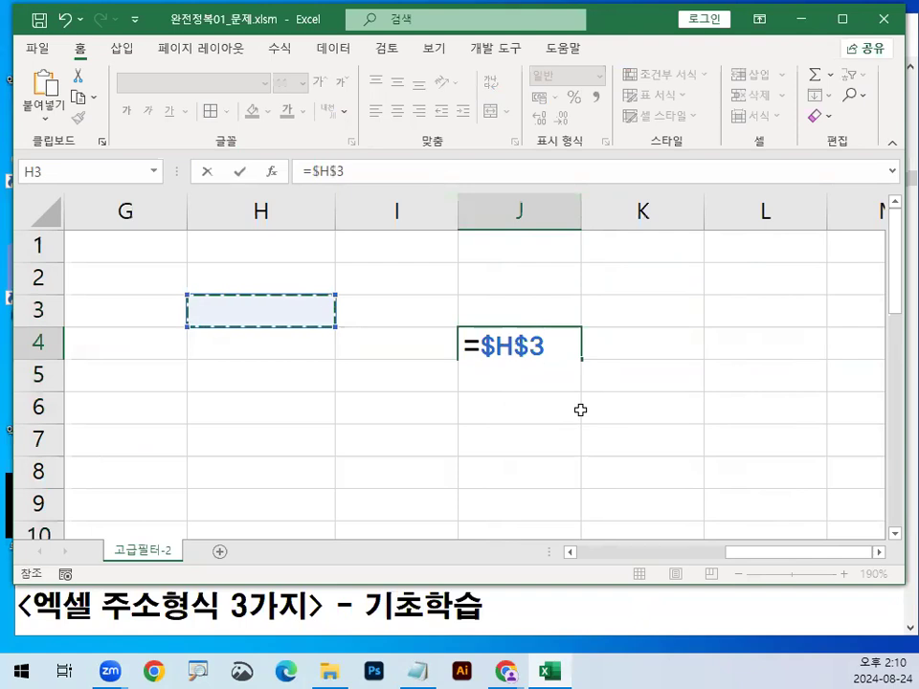
key("F4")
key("F4")
key("F4")
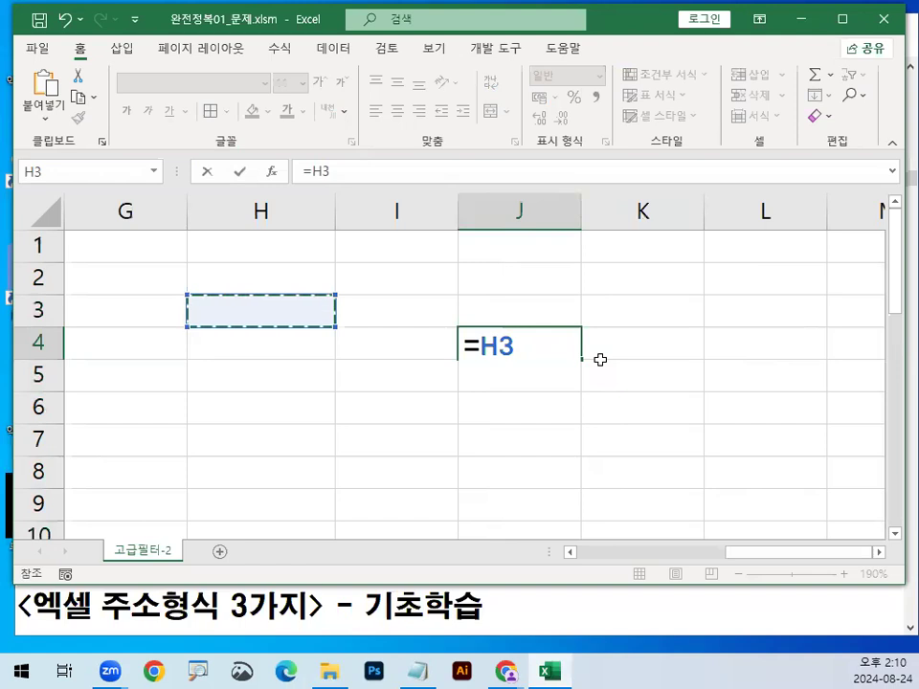
key("F4")
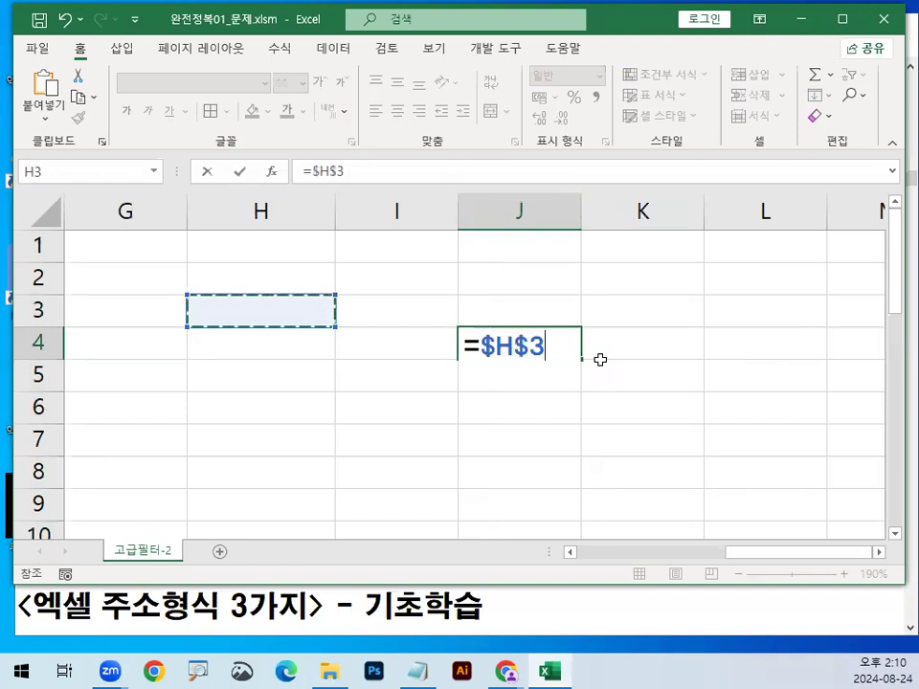
key("Escape")
left_click(384, 286)
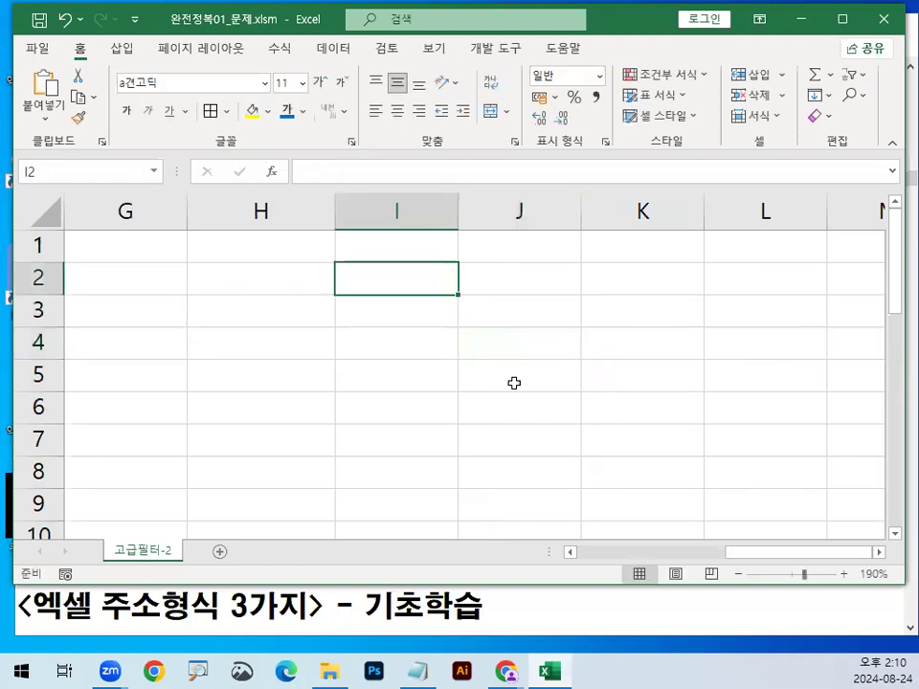
Step: Switch to the Notepad lecture notes and highlight 중간값 in 조건2 of the <완전정복-01> section
left_click(410, 590)
scroll(419, 557, "up", 3)
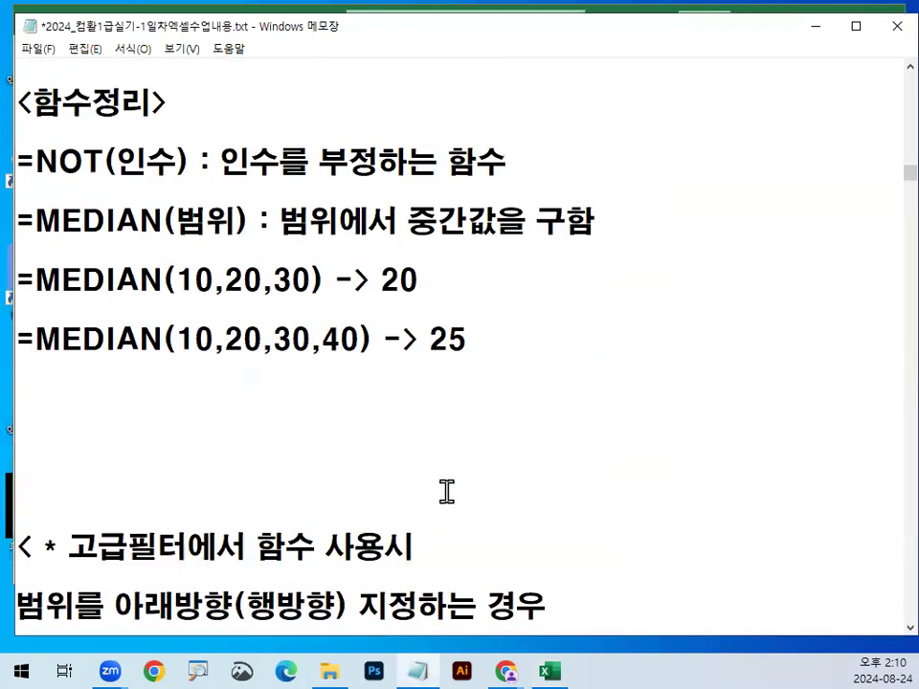
scroll(445, 489, "down", 1)
scroll(444, 483, "up", 3)
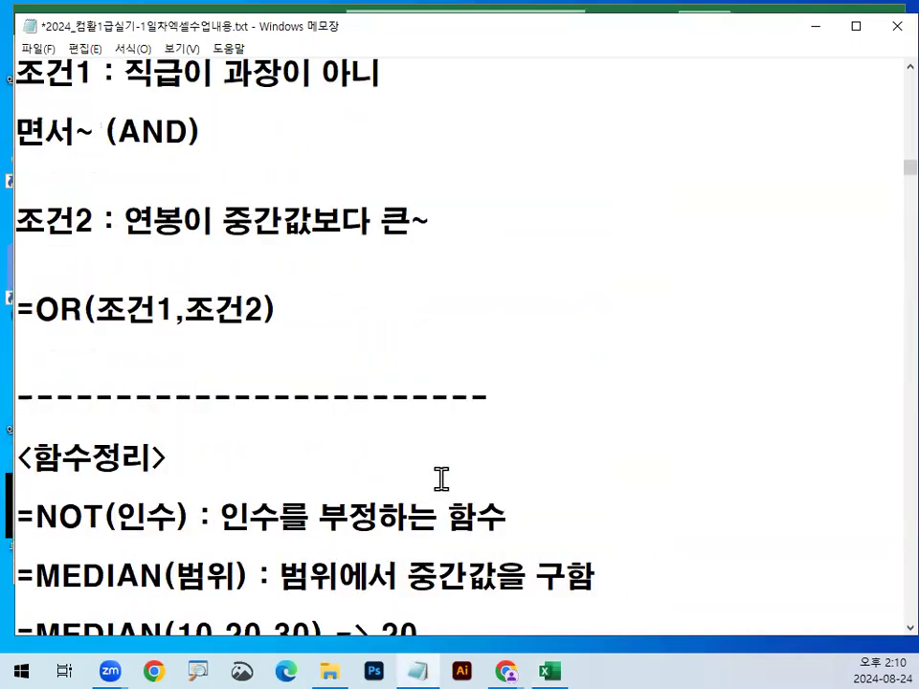
left_click_drag(223, 309, 323, 302)
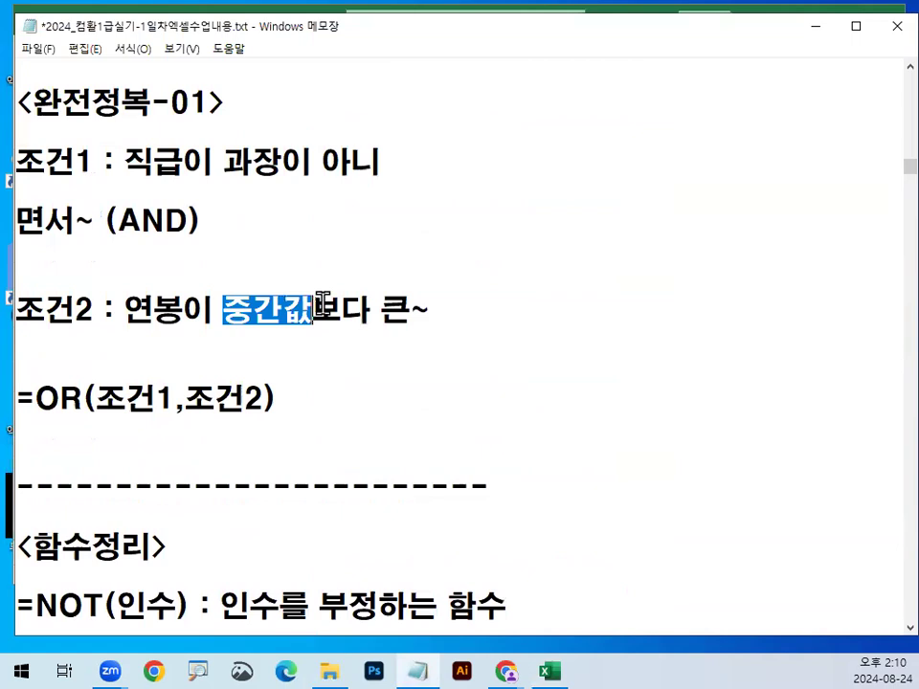
left_click(231, 316)
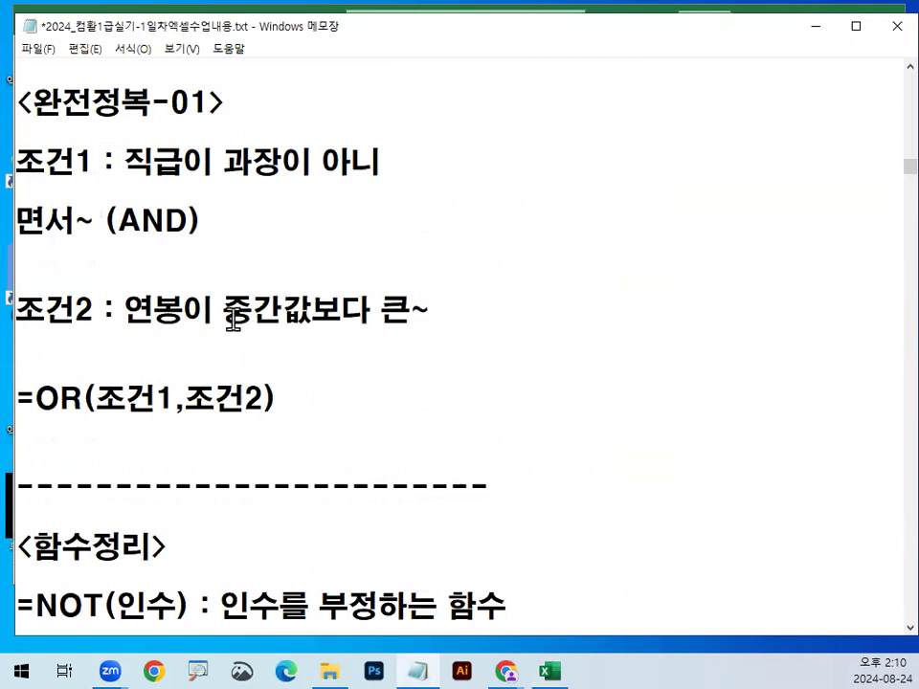
left_click(328, 311, "shift")
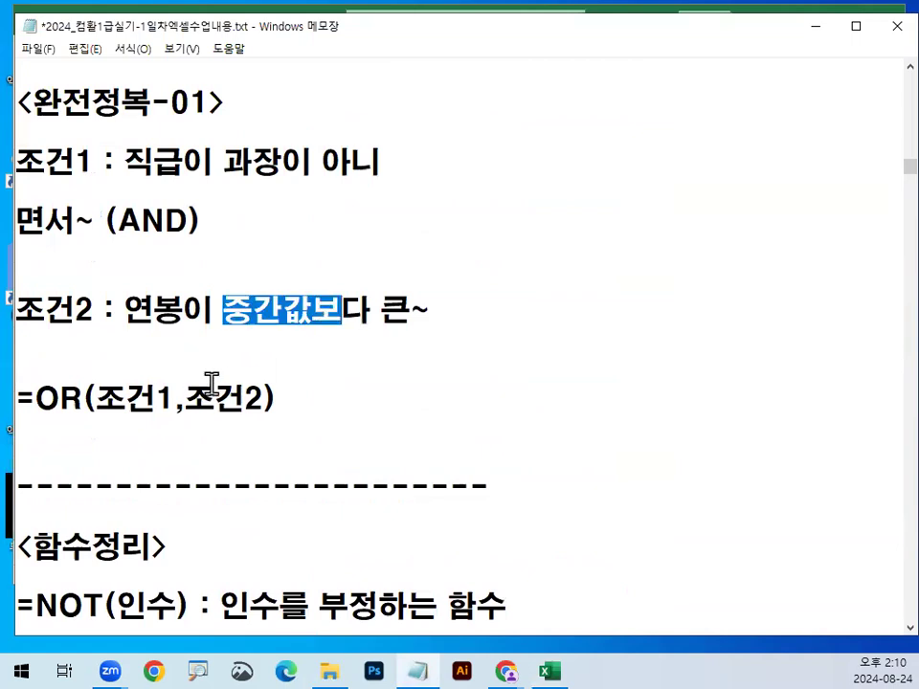
Step: Start a new formula line with =OR( directly below =OR(조건1,조건2)
left_click(355, 403)
key("Return")
key("Return")
key("Return")
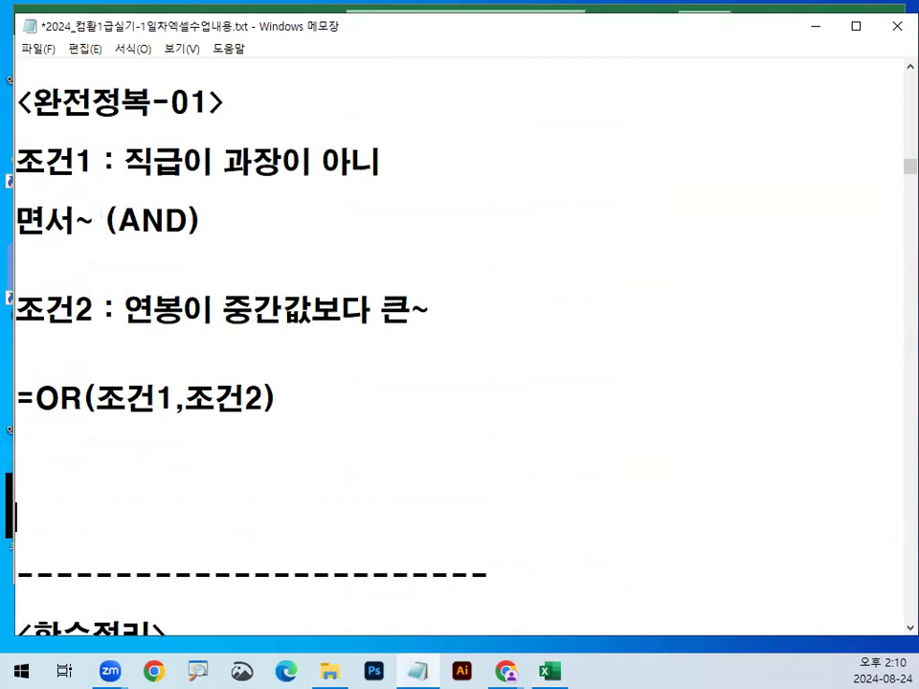
type("=")
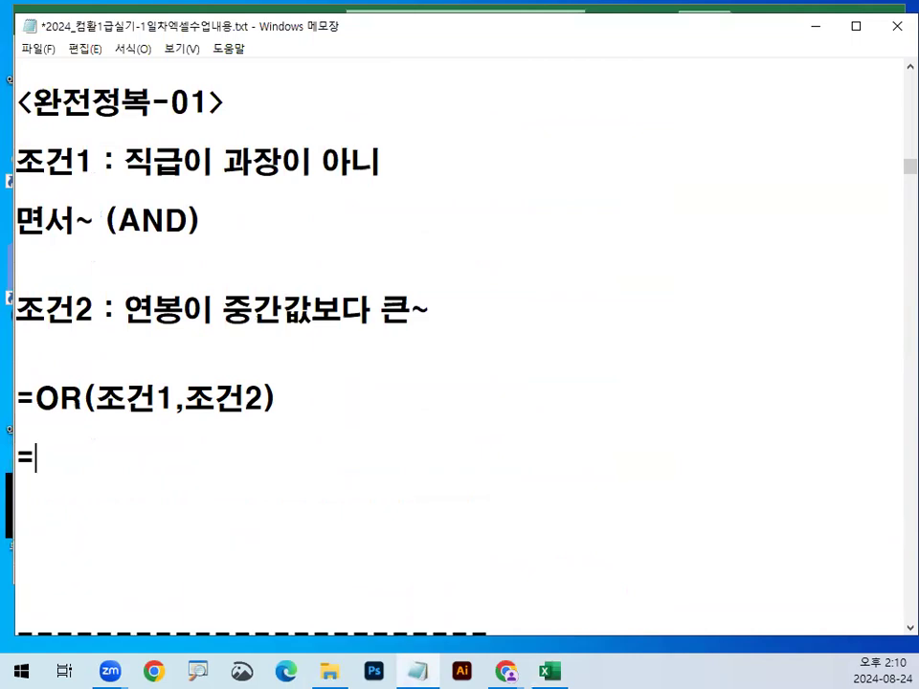
type("ㅐㄱ")
key("BackSpace")
key("BackSpace")
key("Hangul")
type("OR(")
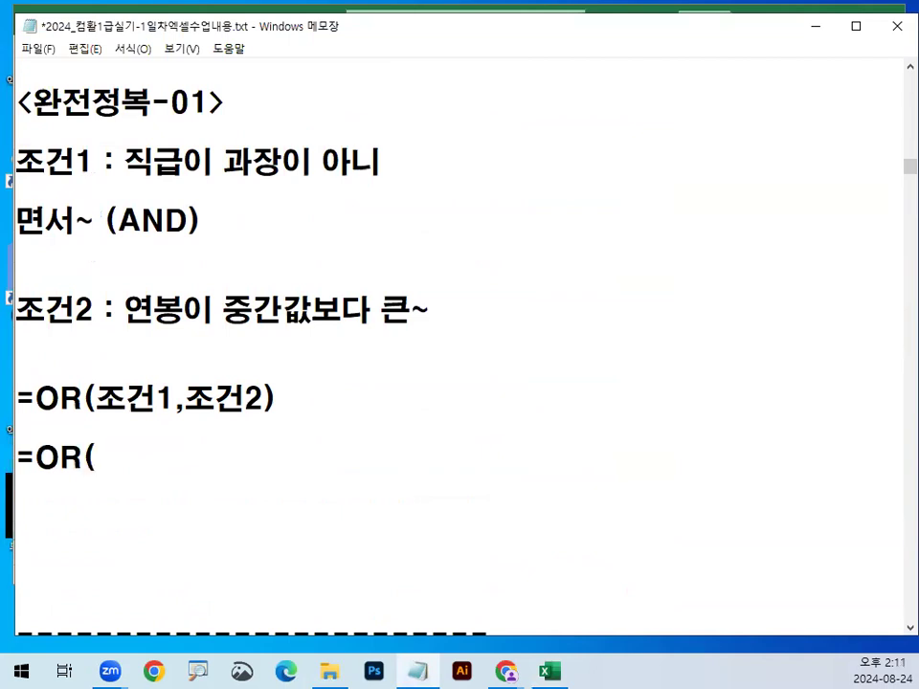
Step: Add 직급 셀주소 as the first argument of the new OR formula and insert NOT( in front of it
type("WL")
key("BackSpace")
key("BackSpace")
type("직급")
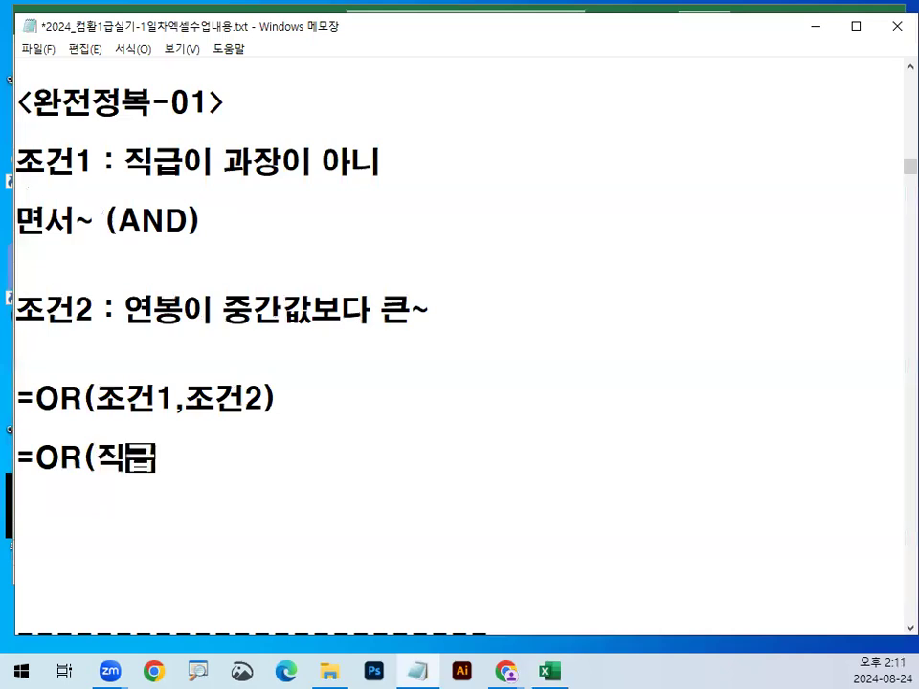
type(" 셀주소")
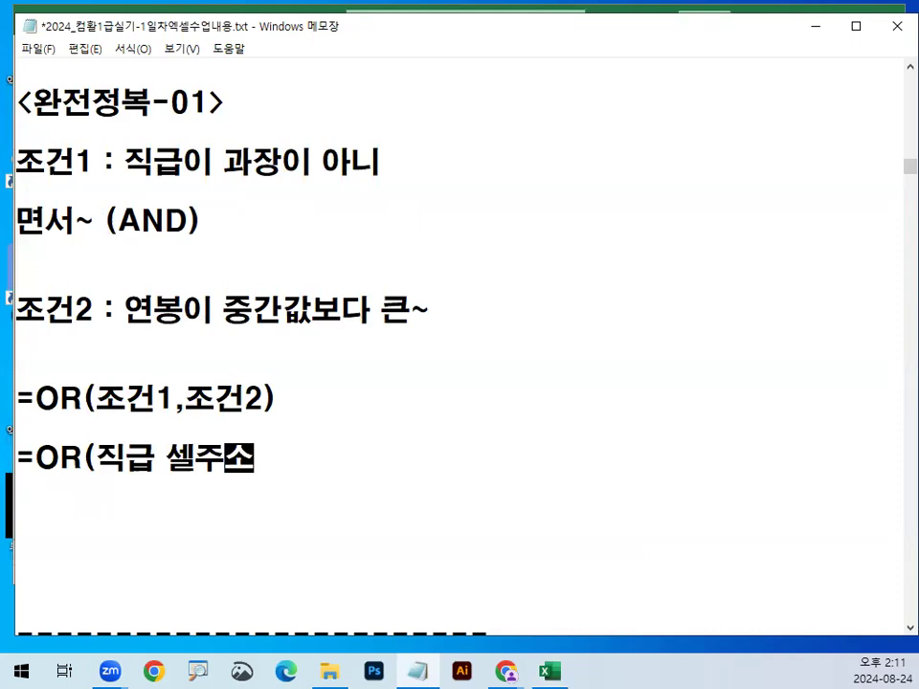
left_click(83, 457)
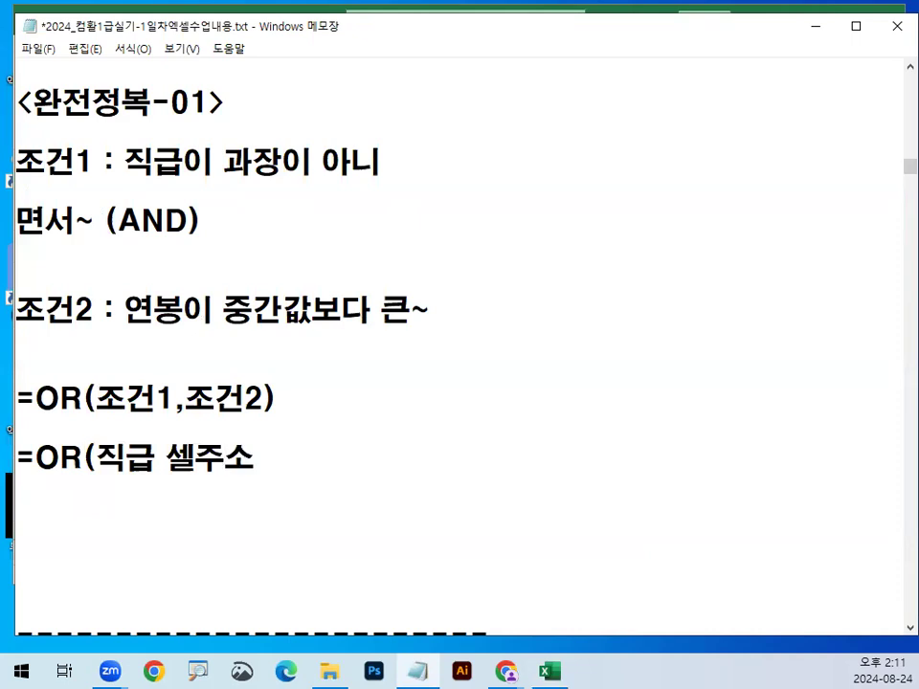
type("NOT")
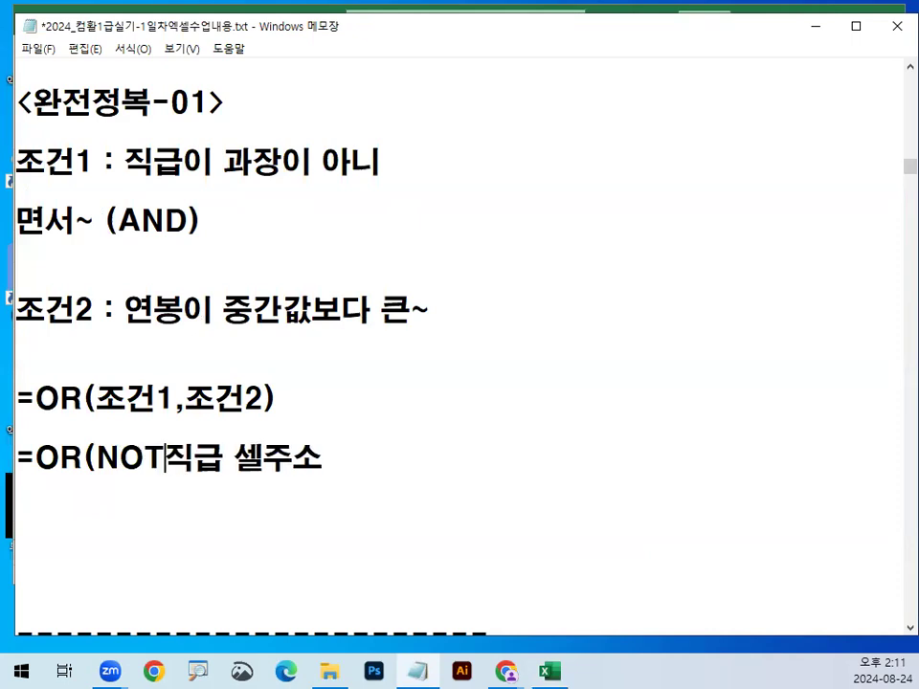
type("(")
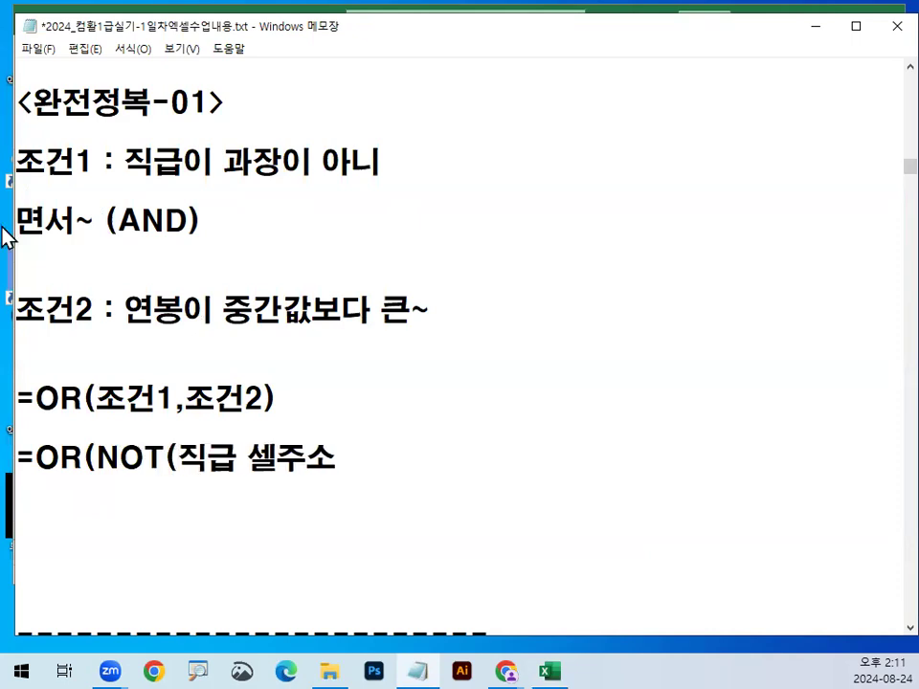
Step: Underline the 직급 셀주소 argument and circle NOT with the annotation pen, and clear the marks
left_click_drag(180, 482, 422, 482)
mouse_move(100, 457)
left_mouse_down()
mouse_move(147, 447)
mouse_move(158, 456)
left_mouse_up()
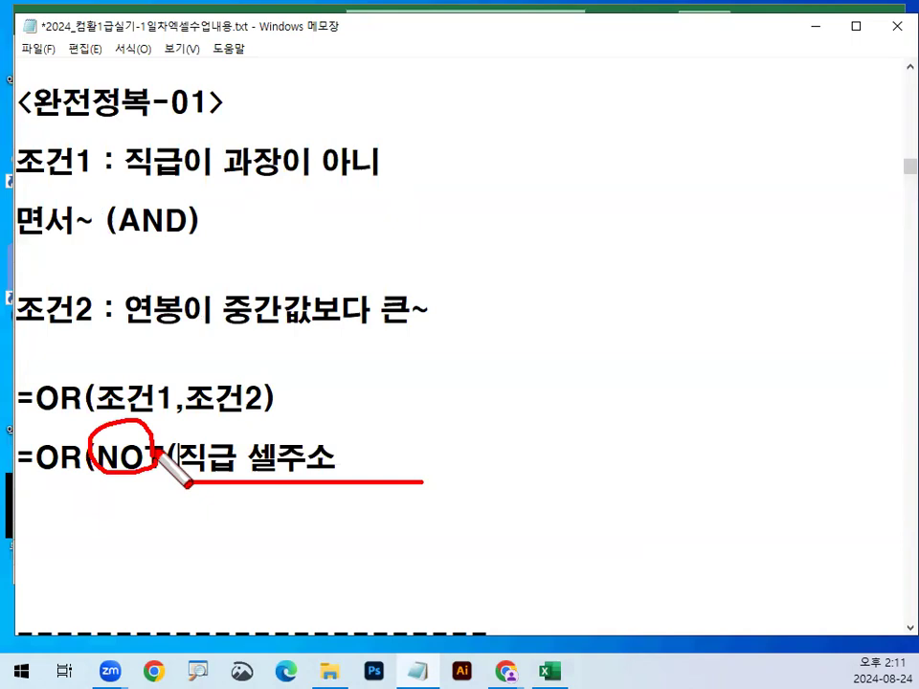
key("Escape")
Step: Complete the NOT argument by adding ="과장") after 직급 셀주소
left_click(365, 465)
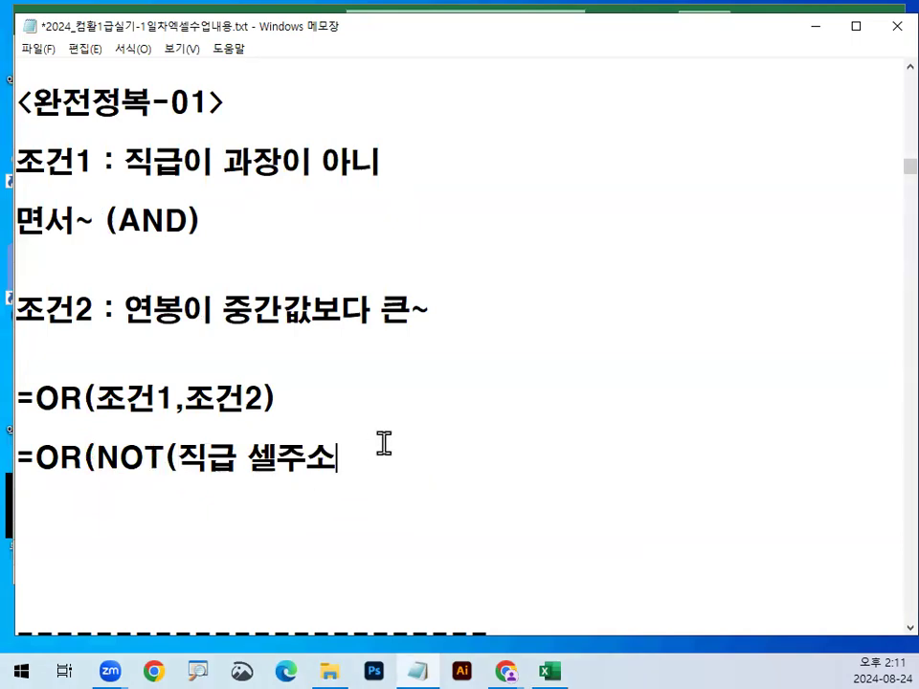
type("=\"R")
key("BackSpace")
type("과장\")")
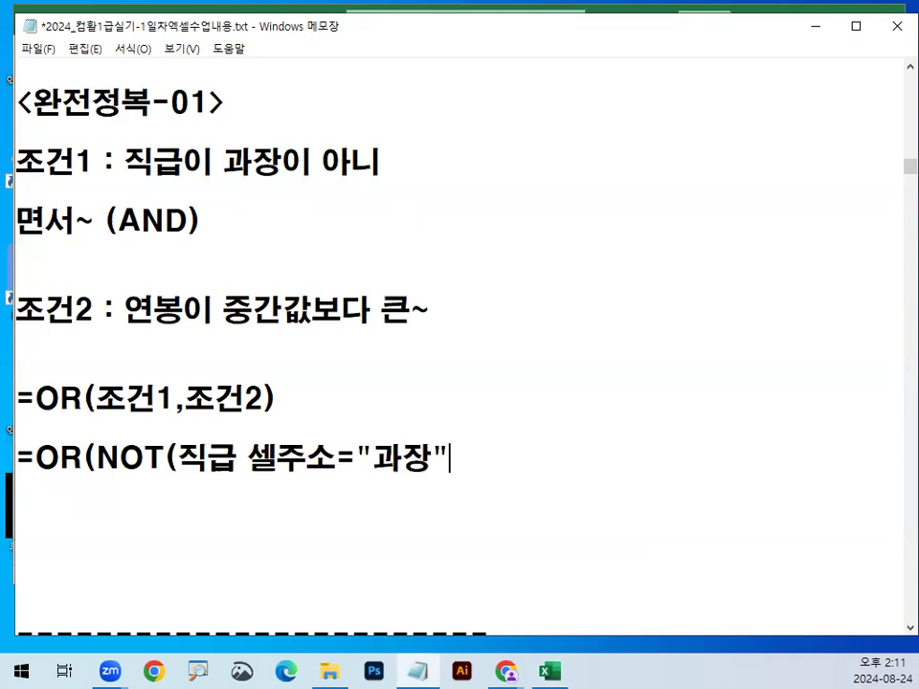
Step: Mark 직급 셀주소, "과장" and NOT in the formula with the annotation pen, and erase the drawing
scroll(470, 581, "down", 2)
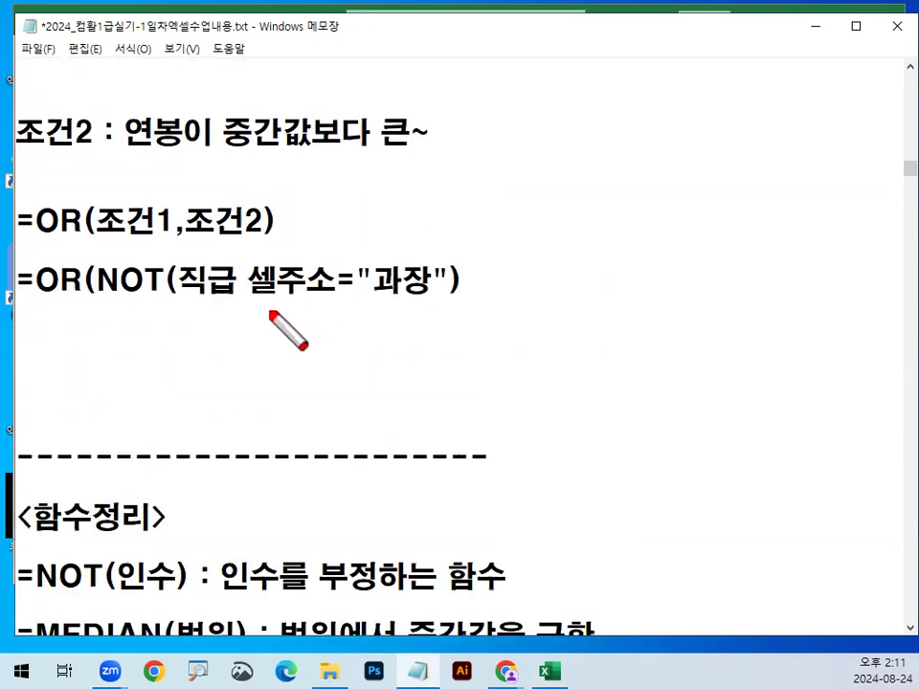
left_click_drag(179, 306, 285, 304)
mouse_move(440, 305)
left_mouse_down()
mouse_move(452, 303)
mouse_move(446, 294)
left_mouse_up()
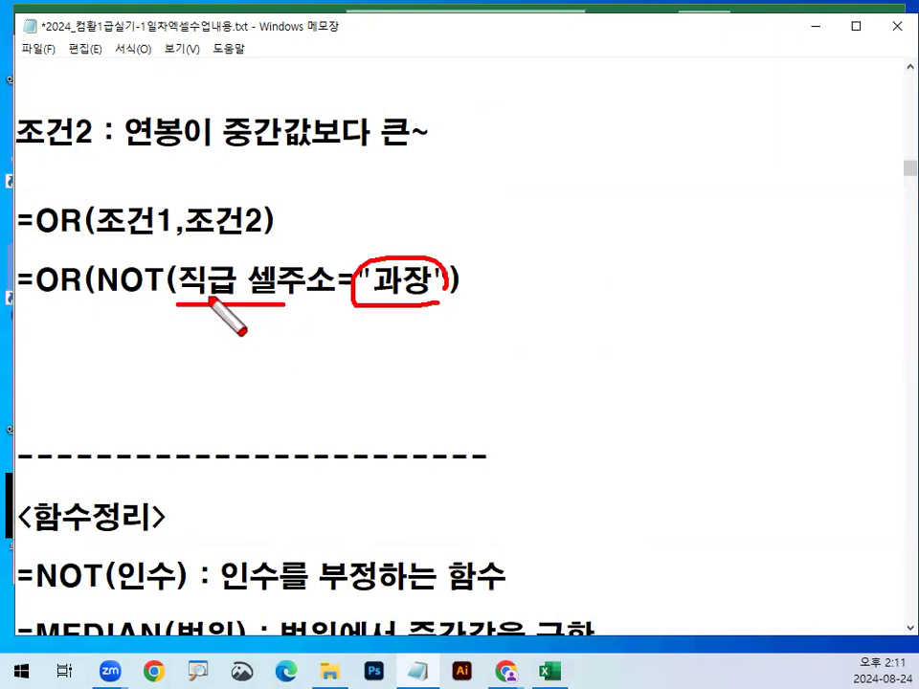
left_click_drag(171, 251, 167, 297)
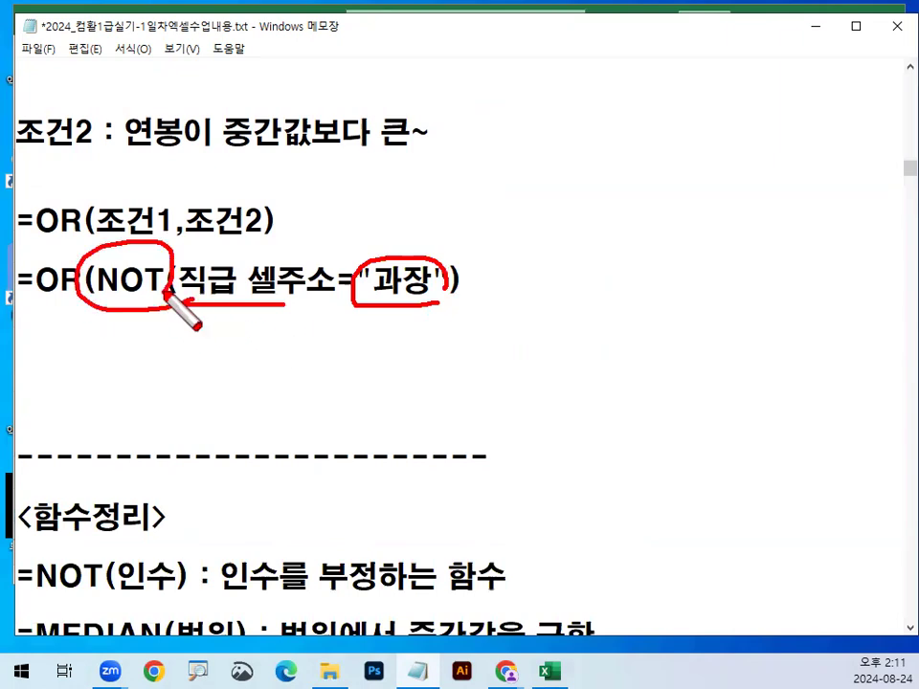
key("Escape")
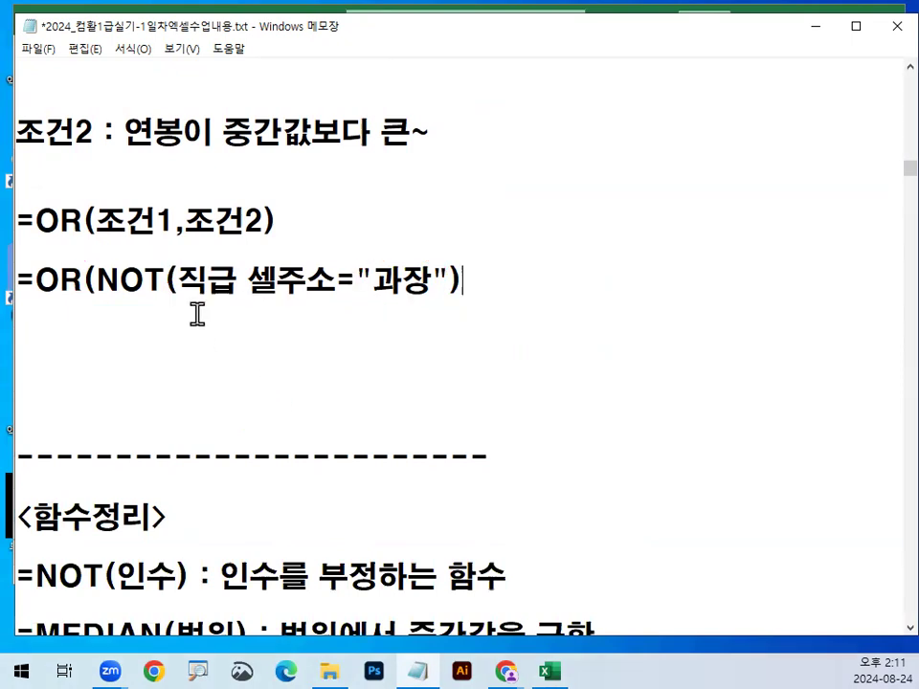
Step: Compare the NOT(직급 셀주소="과장") expression with the wording of 조건1 by highlighting the matching parts
left_click_drag(179, 280, 435, 283)
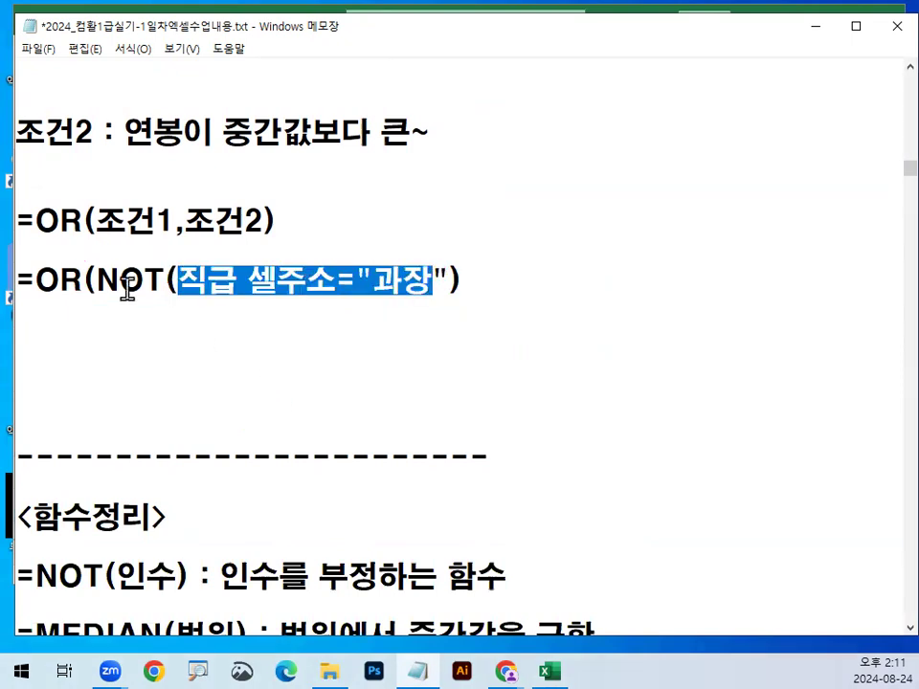
left_click_drag(96, 279, 178, 280)
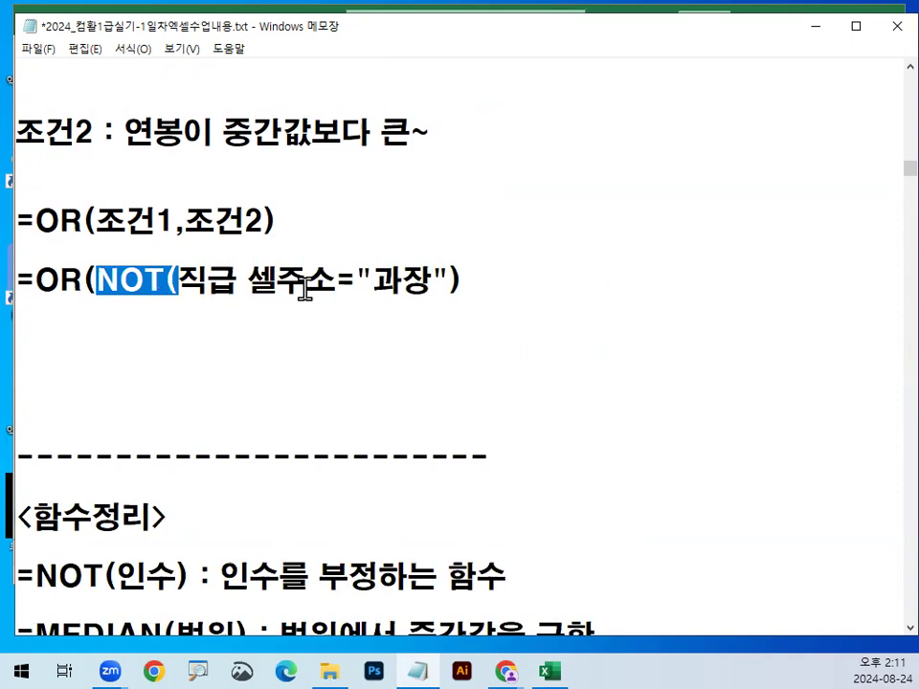
left_click(296, 325)
scroll(230, 191, "up", 1)
left_click_drag(123, 76, 396, 79)
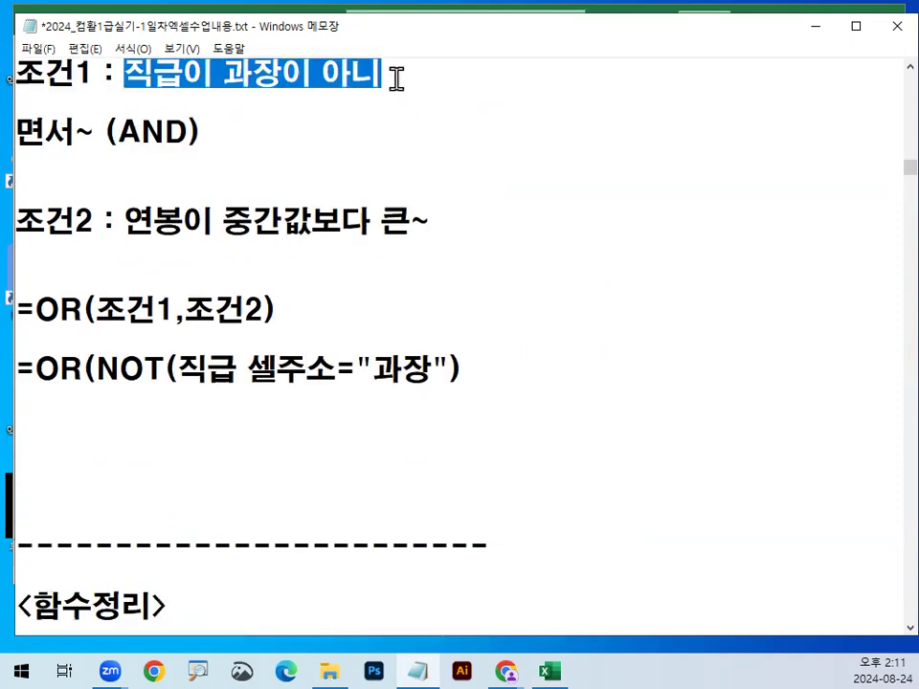
left_click_drag(180, 368, 435, 369)
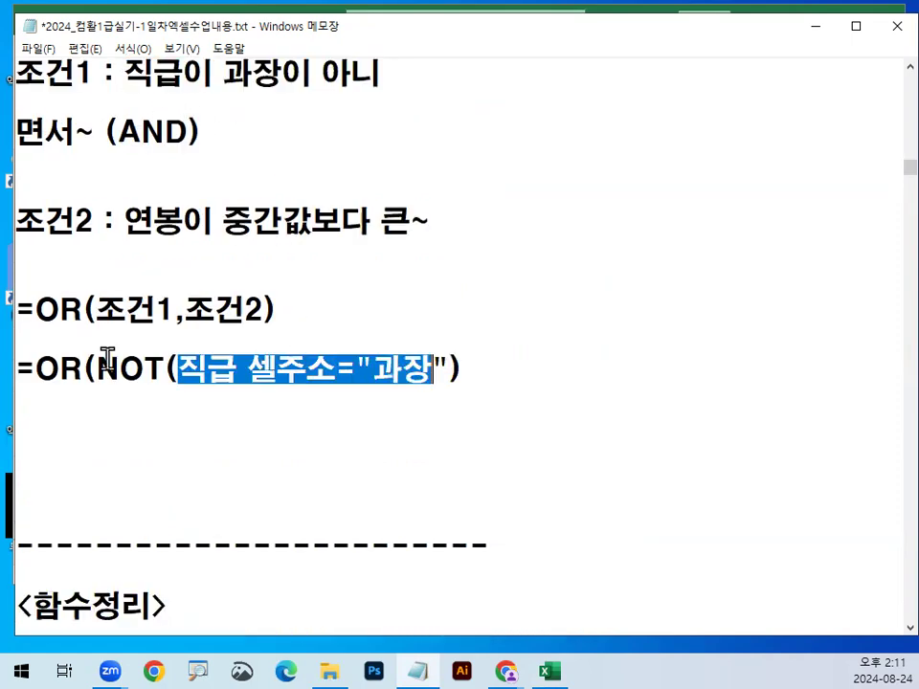
left_click_drag(106, 359, 170, 362)
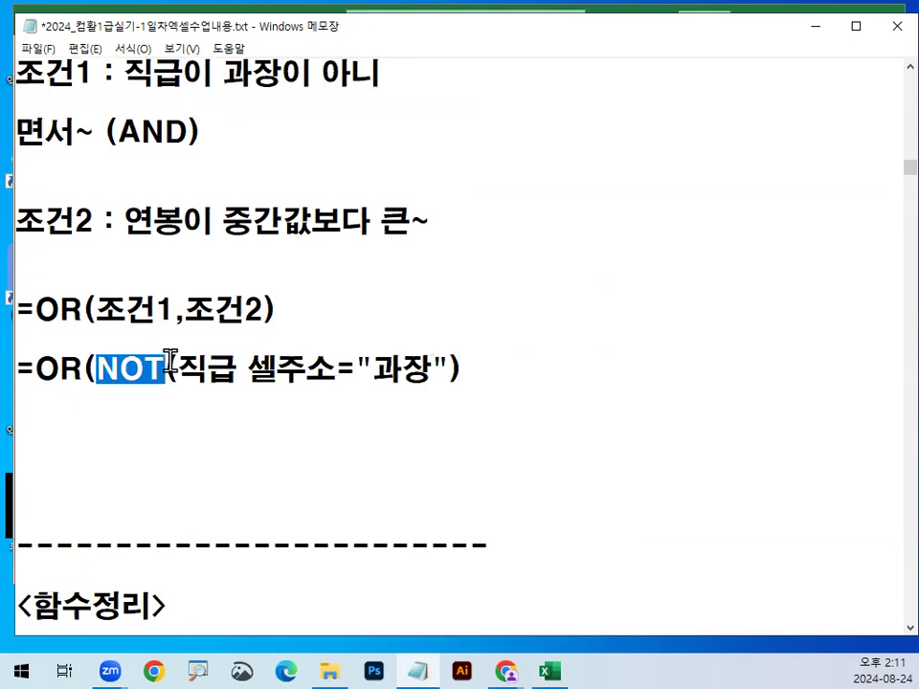
left_click(334, 364)
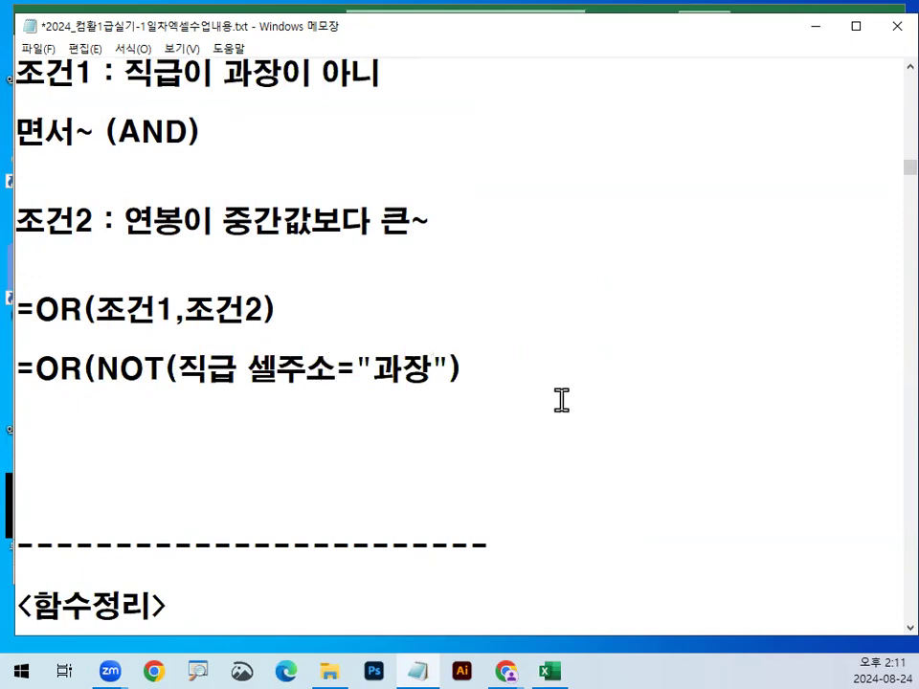
Step: Copy 직급 셀주소="과장" onto a separate line below the OR formula and change its operator to <>
left_click(526, 374)
key("Return")
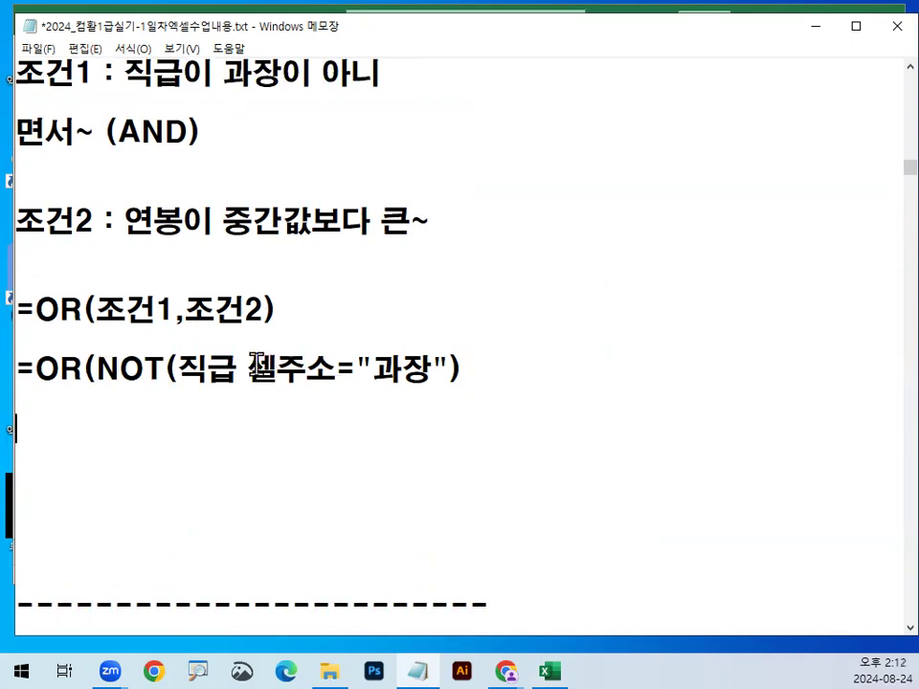
left_click_drag(178, 369, 450, 369)
key("ctrl+c")
left_click(218, 449)
key("ctrl+v")
type("0")
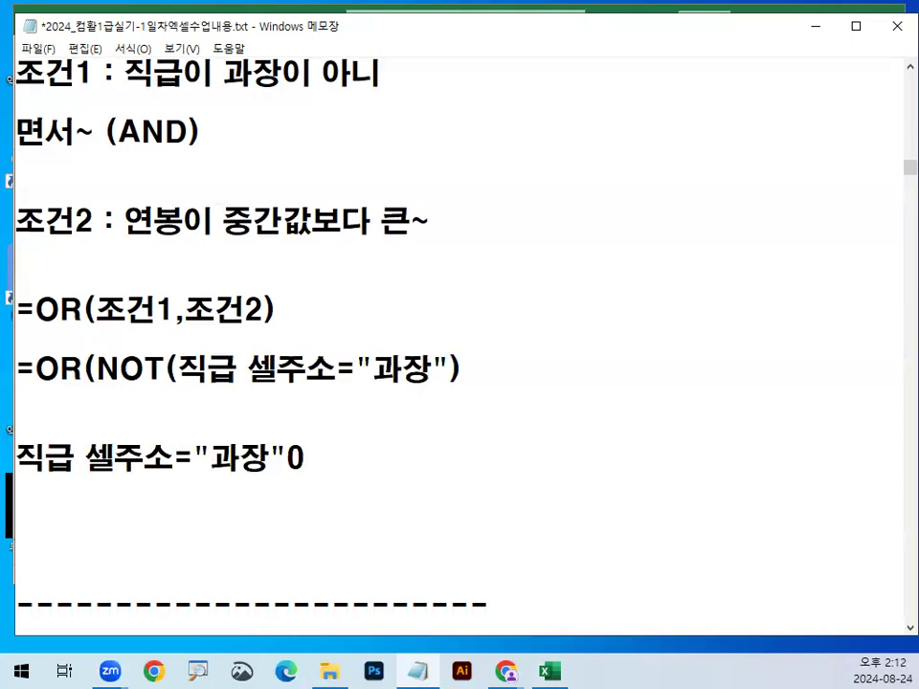
key("BackSpace")
key("Delete")
type("<>")
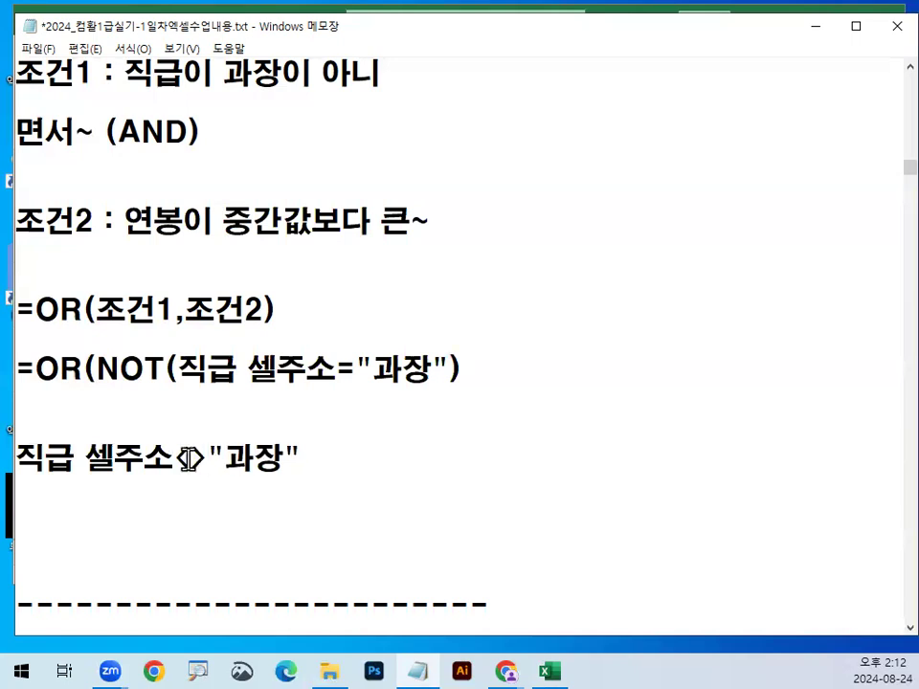
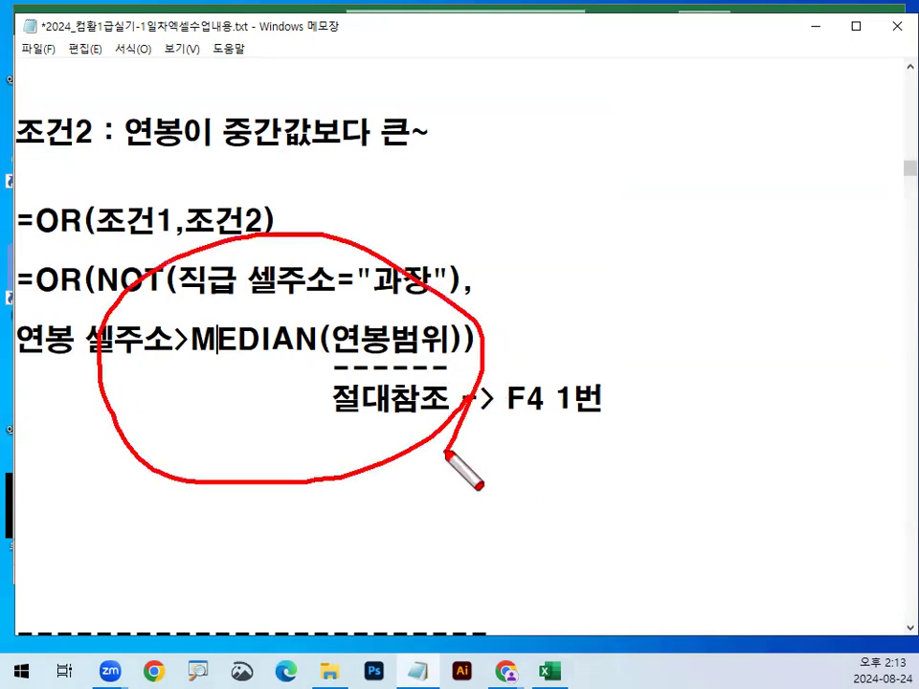
Step: Clear the pen drawing, switch to the Excel workbook 완전정복01_문제.xlsm and enter the heading 조건 in cell H2
key("Escape")
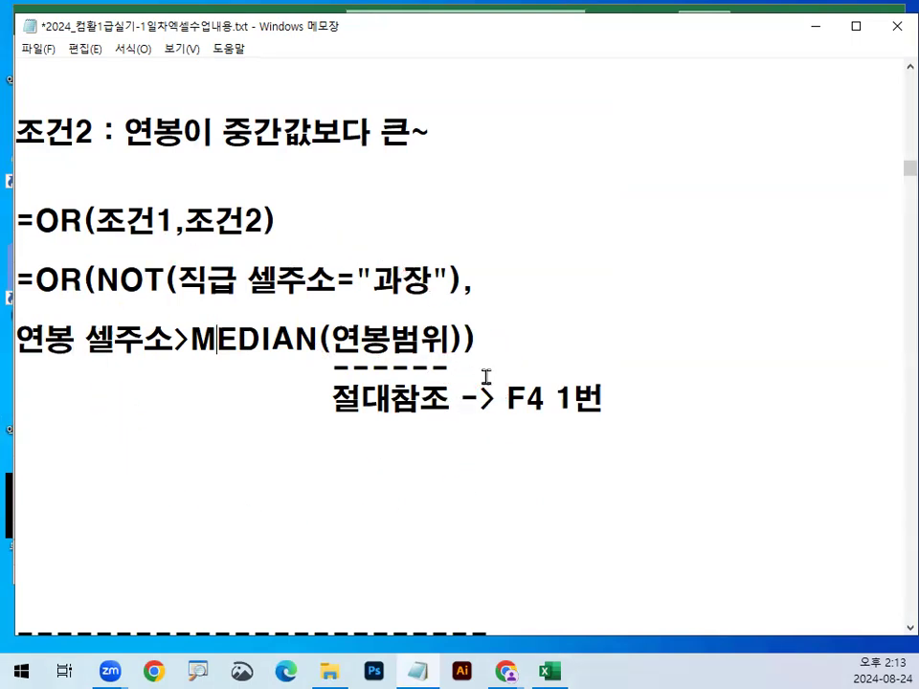
left_click(817, 28)
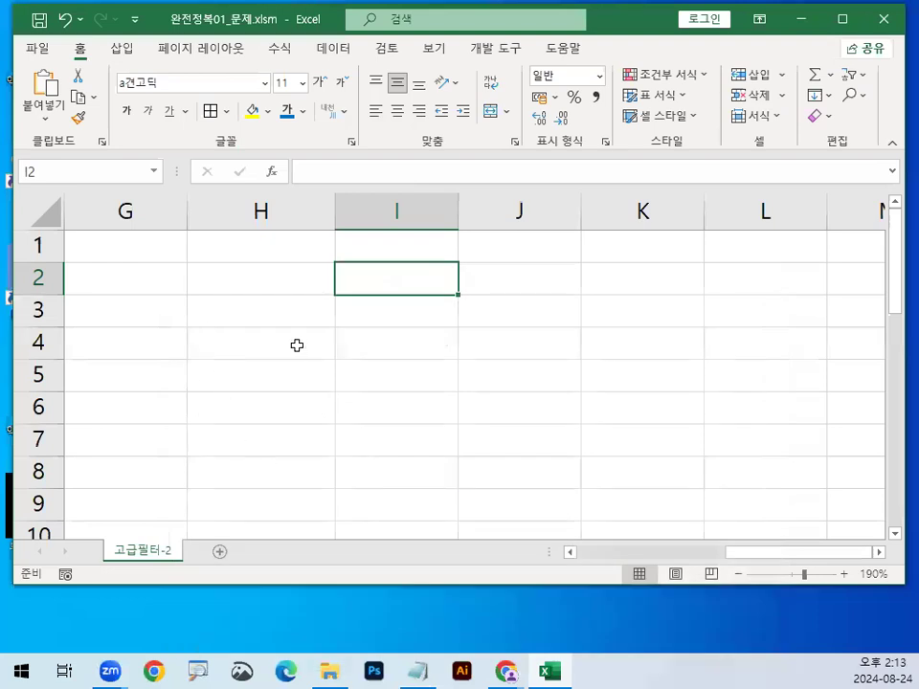
left_click(268, 341)
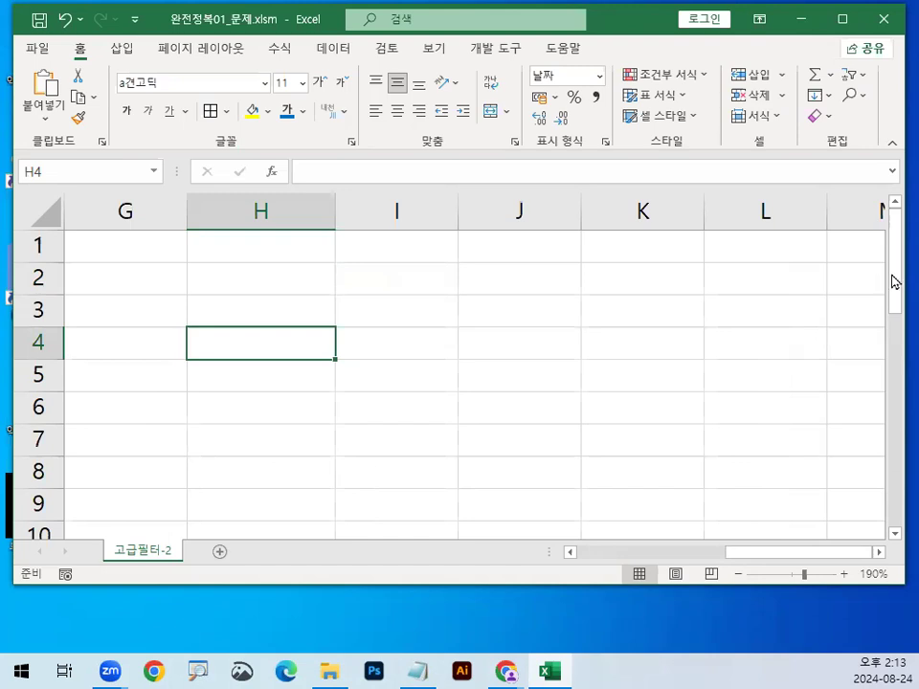
left_click_drag(766, 558, 718, 565)
left_click(610, 280)
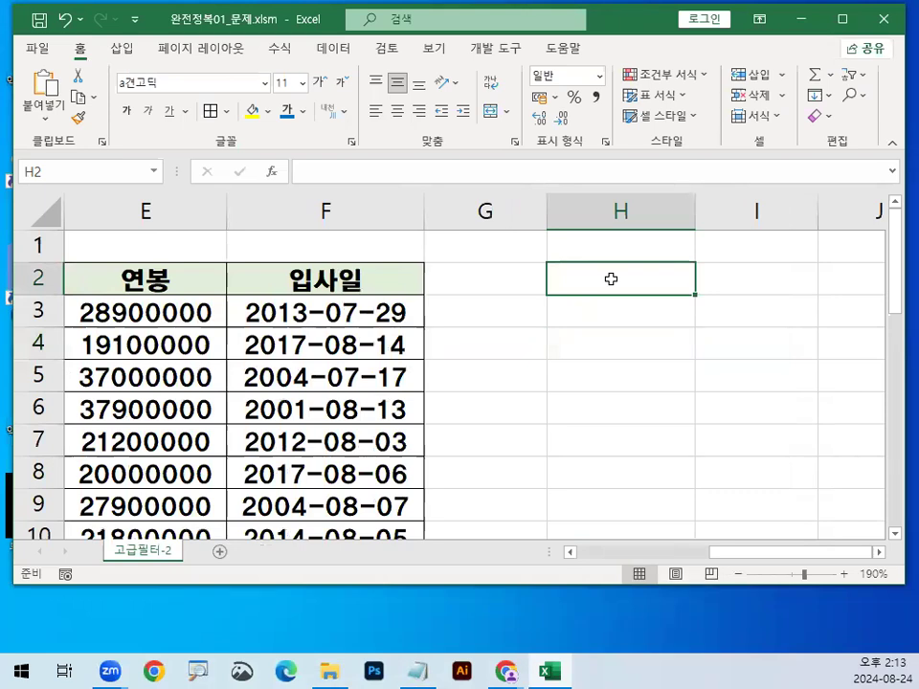
type("WHR")
key("BackSpace")
key("BackSpace")
key("BackSpace")
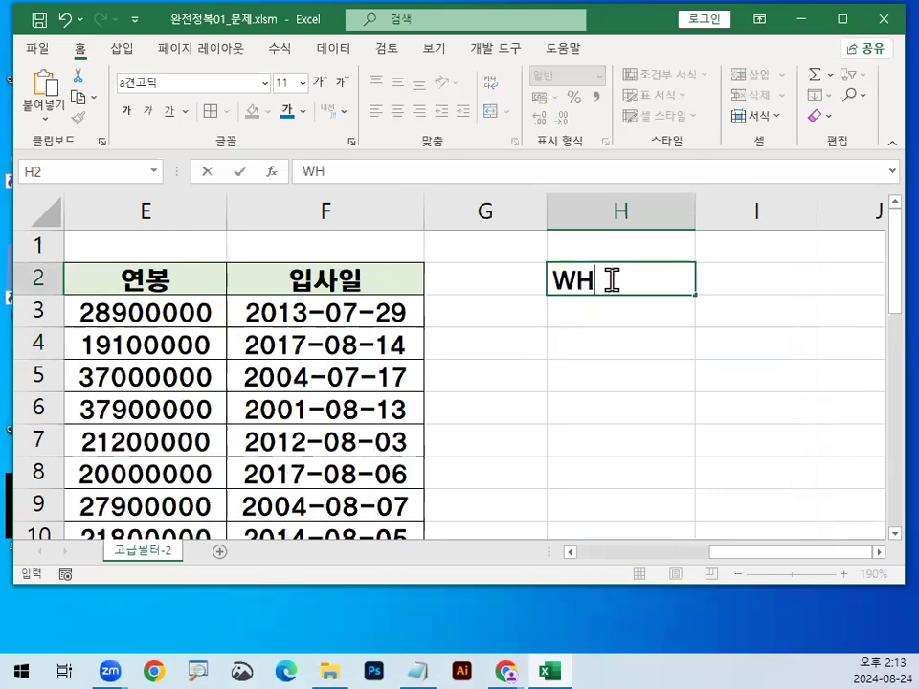
type("조건")
key("Return")
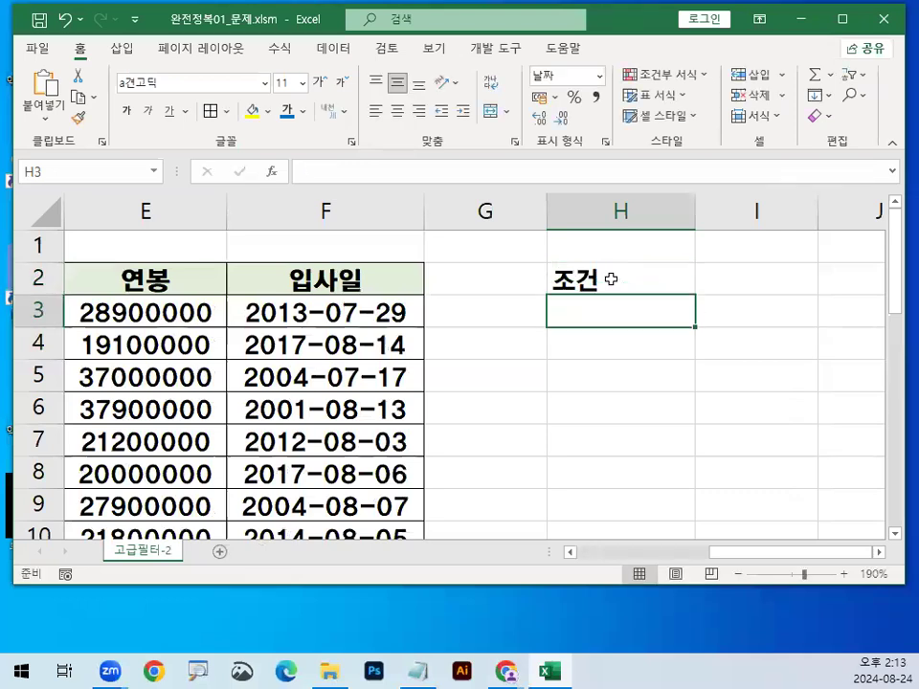
Step: Start the criteria formula in H3 with =AND(NOT(
type("=")
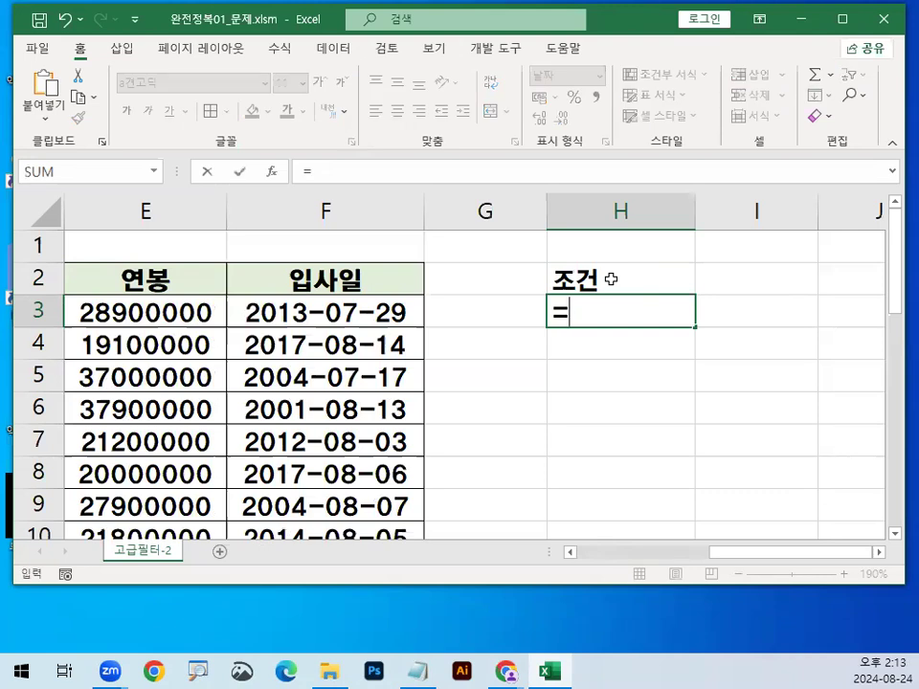
type("A")
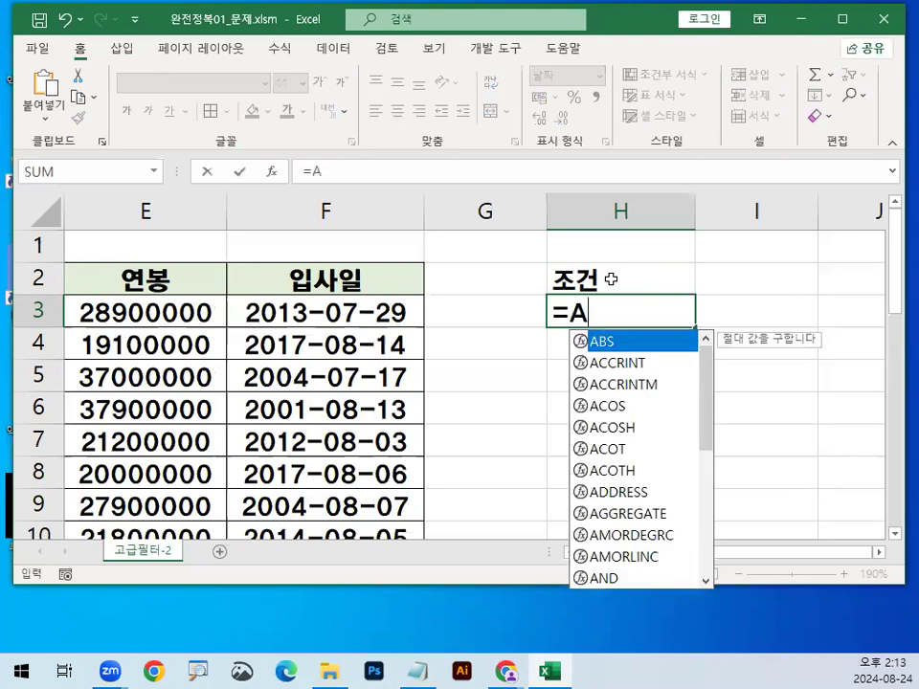
type("ND(")
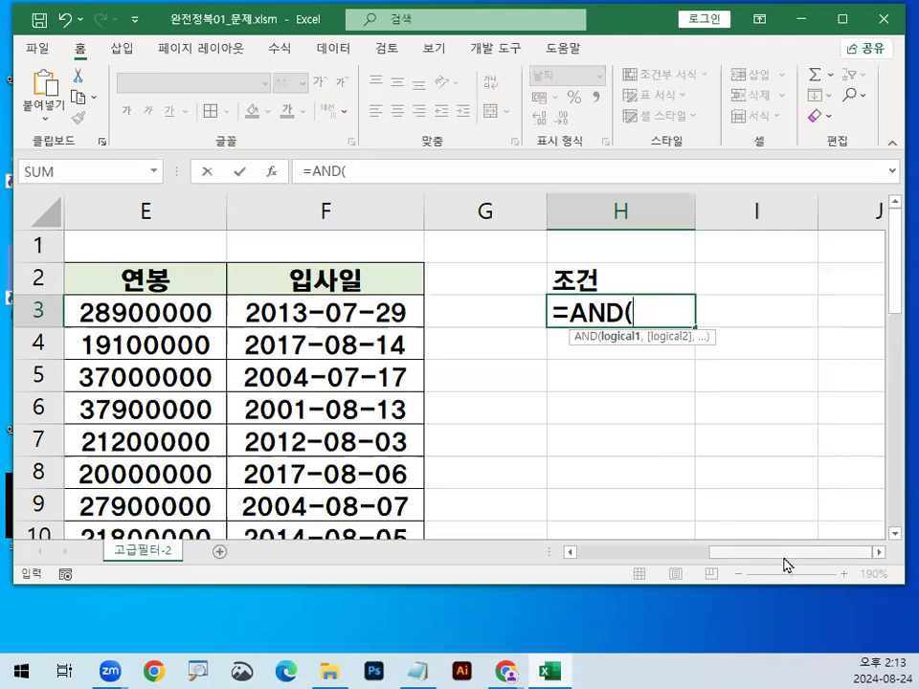
type("NOT")
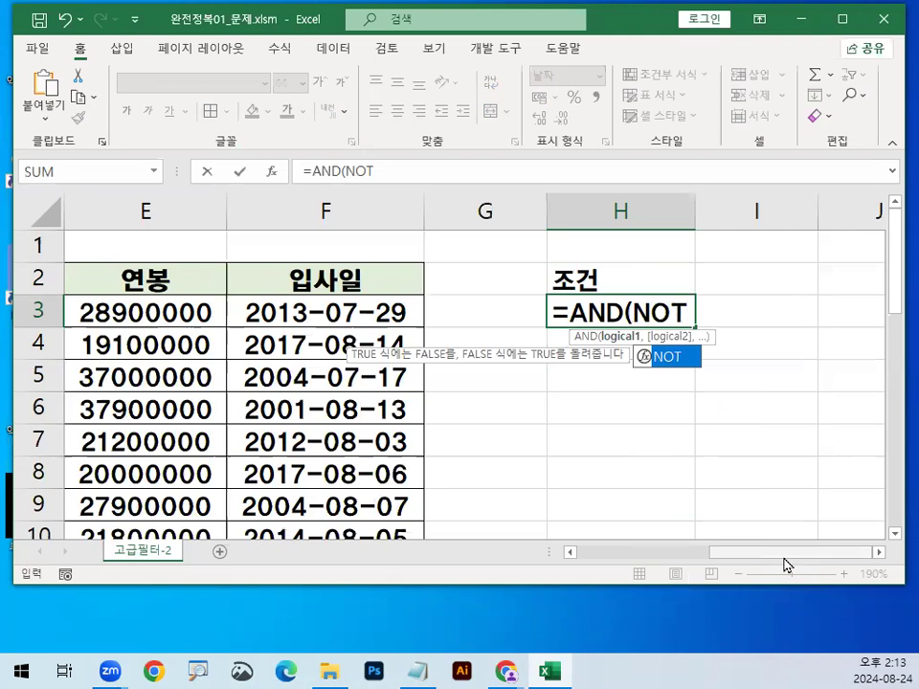
type("(")
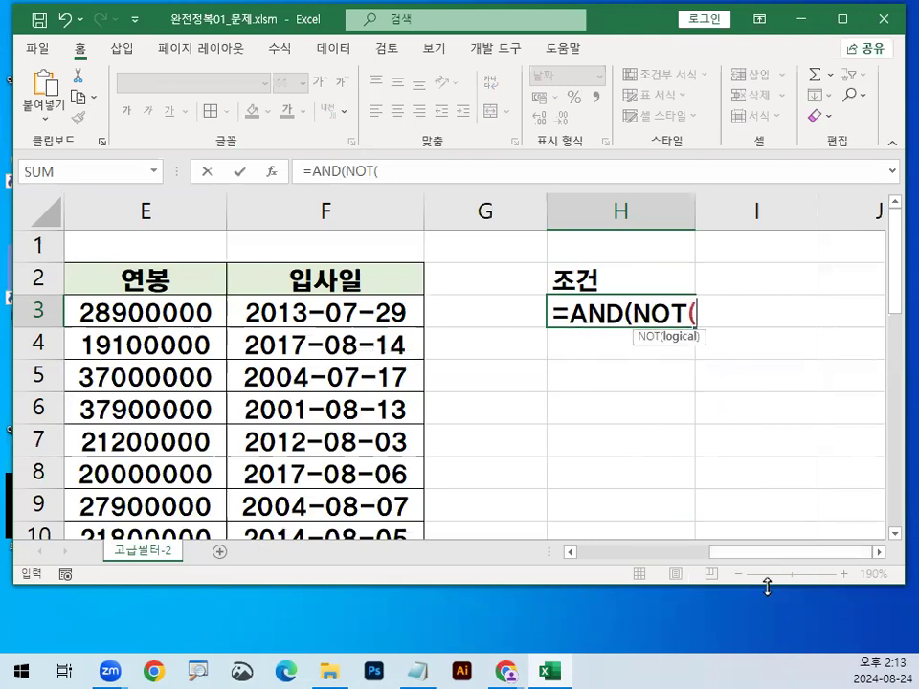
Step: Circle the first 직급 value with the annotation pen, erase the mark, and reference cell C3 inside NOT
left_click_drag(801, 557, 613, 580)
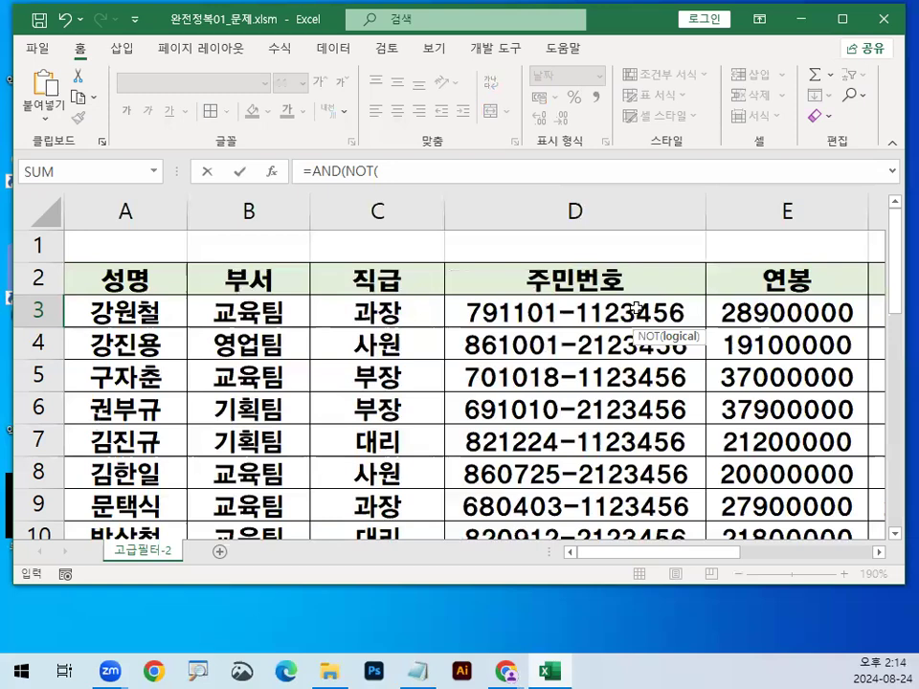
key("ctrl+1")
left_click(398, 311)
mouse_move(424, 317)
left_mouse_down()
mouse_move(423, 331)
mouse_move(311, 320)
mouse_move(413, 289)
left_mouse_up()
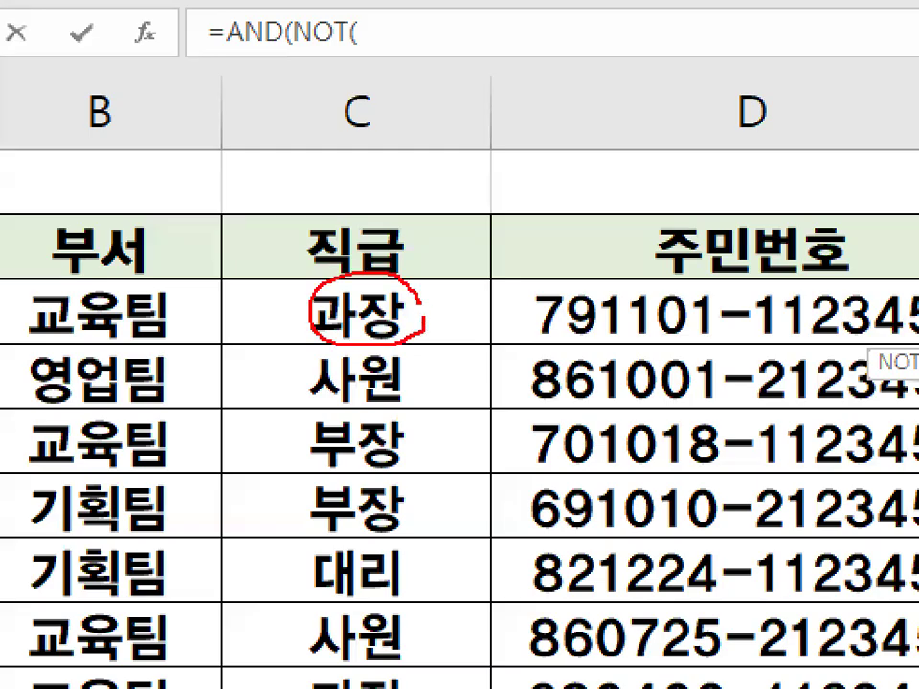
key("Escape")
left_click(395, 307)
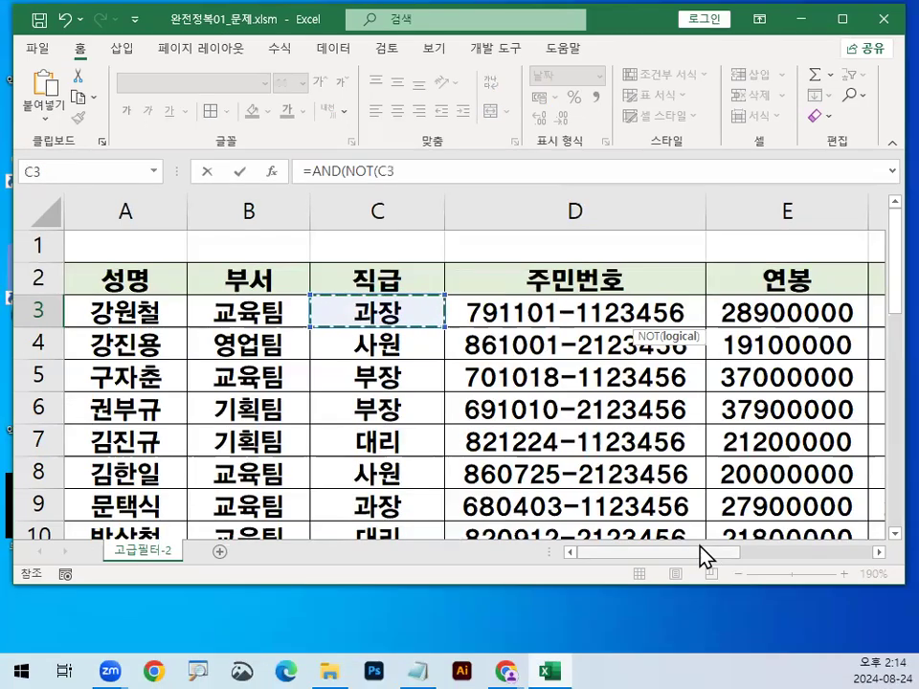
Step: Complete the NOT argument in the H3 formula by adding ="과장") after C3
left_click_drag(734, 560, 866, 560)
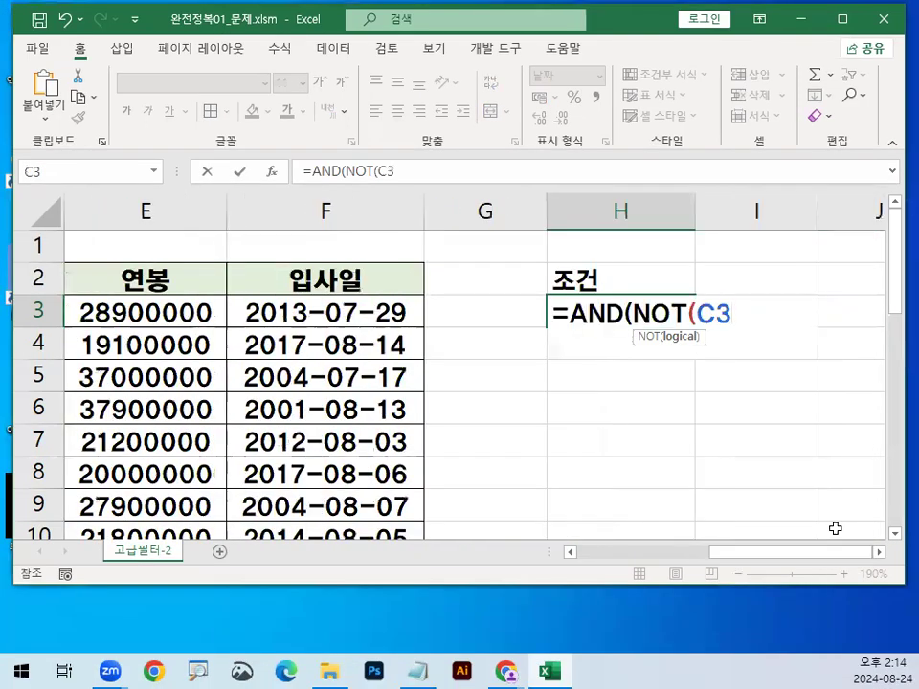
type("=")
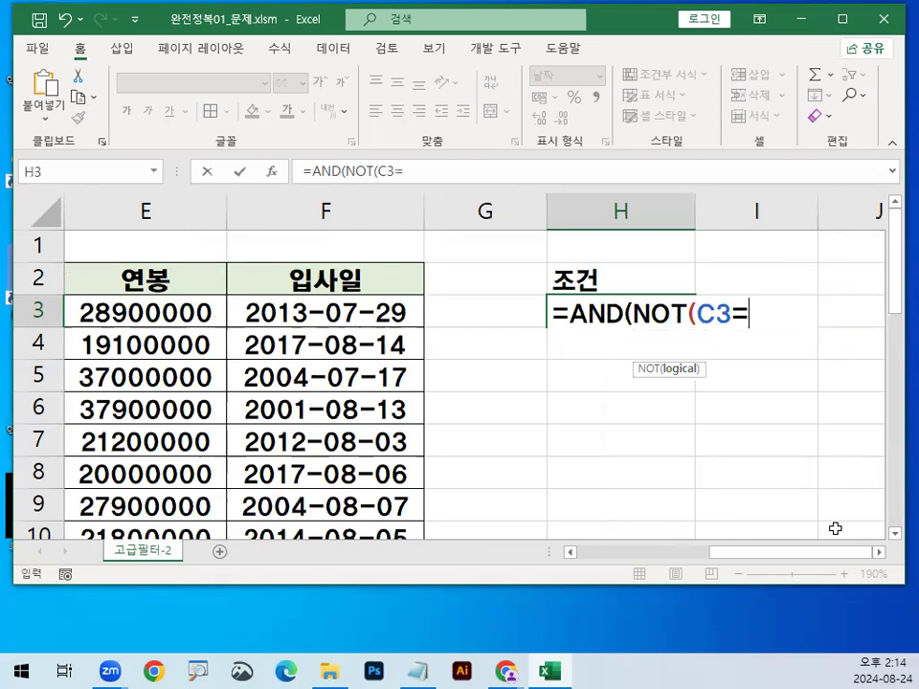
key("Left")
left_click(765, 313)
type("\"RHK")
key("BackSpace")
key("BackSpace")
key("BackSpace")
key("Hangul")
type("고과장\")")
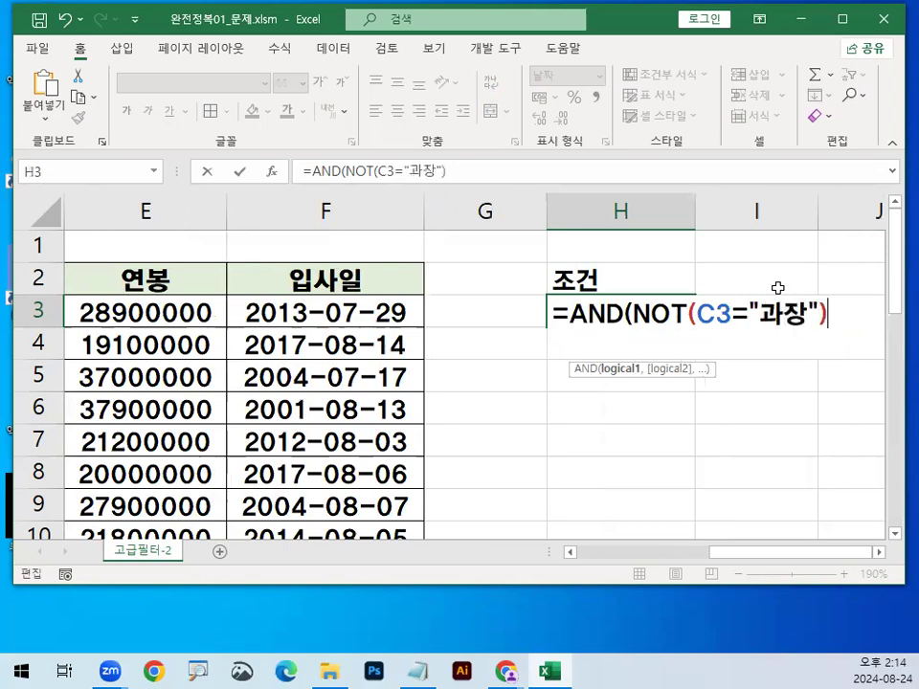
Step: Circle C3="과장" and NOT in the H3 formula with the annotation pen, and erase the marks
key("ctrl+1")
left_click(807, 315)
left_click_drag(841, 318, 774, 333)
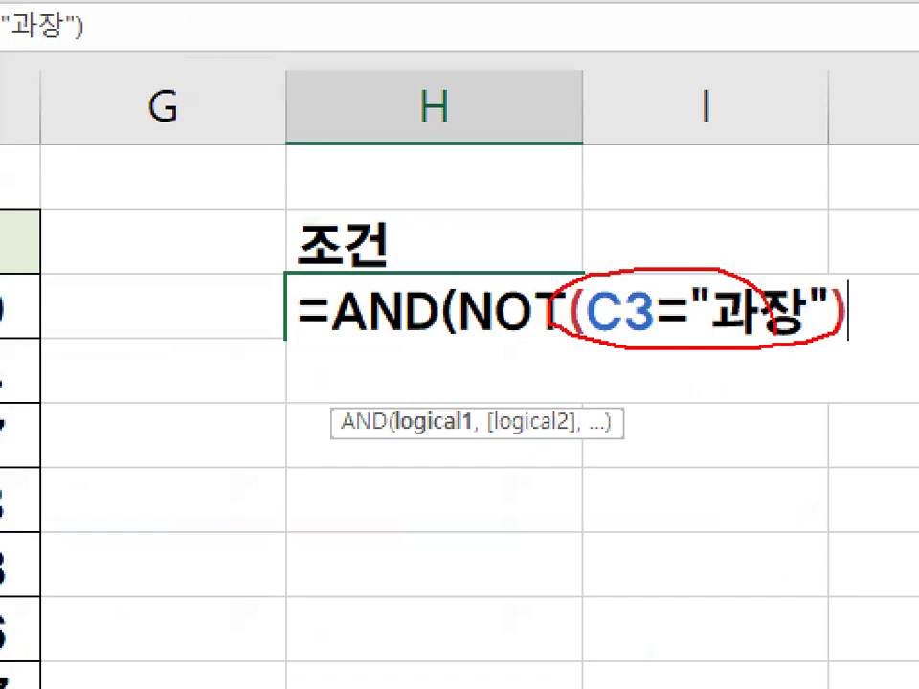
left_click_drag(552, 292, 541, 277)
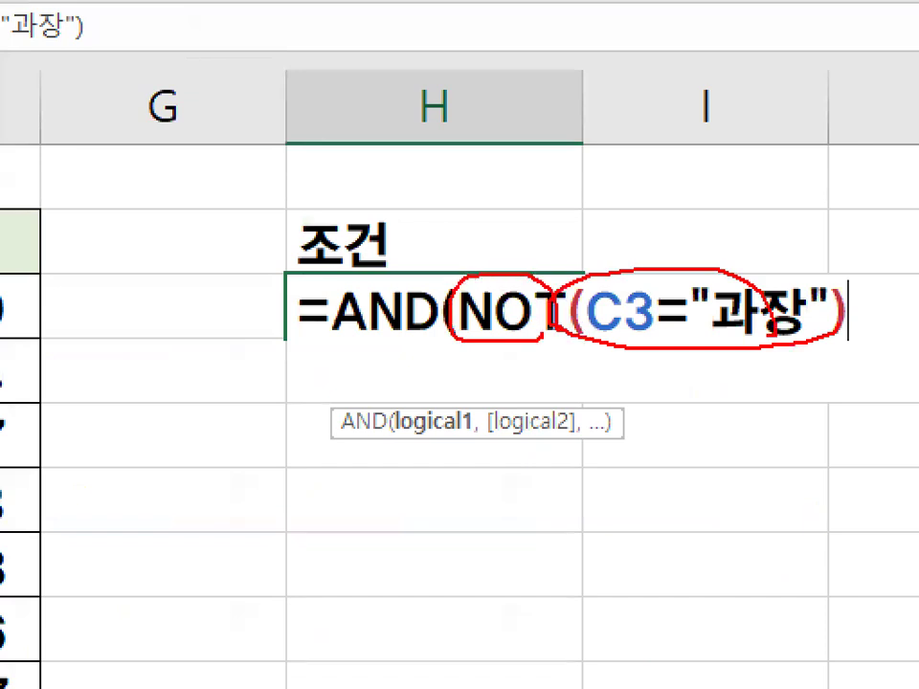
key("Escape")
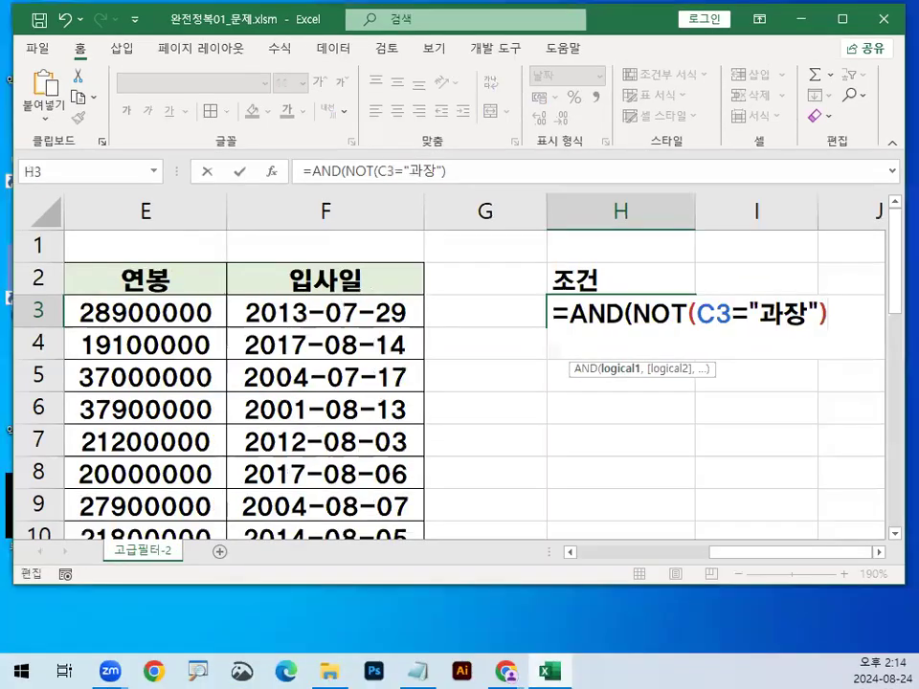
Step: Add the first 연봉 cell E3 as the second AND argument, mark that cell with the annotation pen, and erase the drawing
type(",")
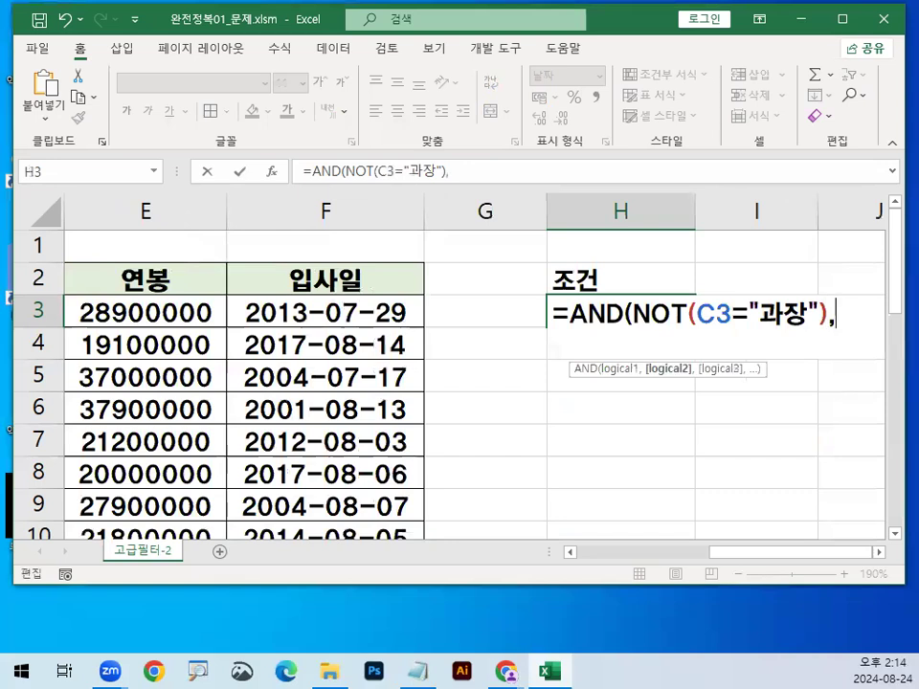
left_click(144, 312)
key("ctrl+1")
mouse_move(283, 309)
left_mouse_down()
mouse_move(261, 311)
mouse_move(251, 273)
mouse_move(338, 187)
left_mouse_up()
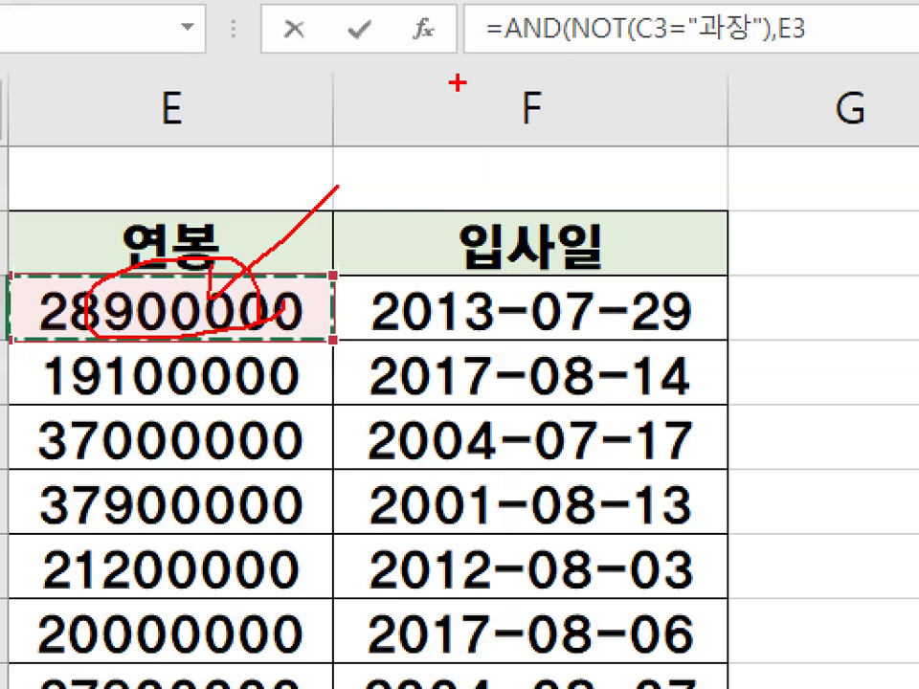
key("Escape")
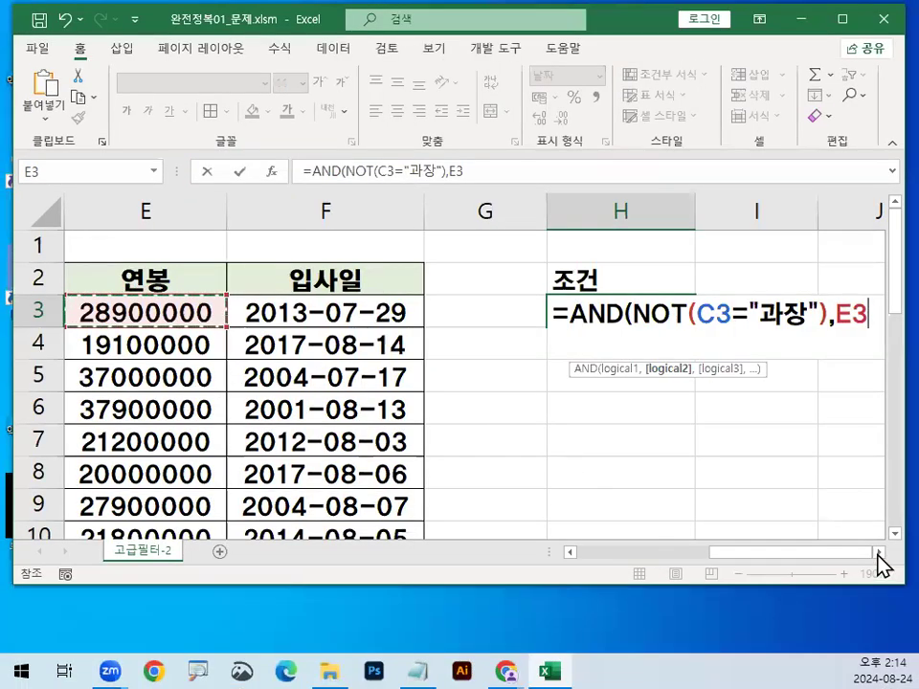
Step: Draw a greater-than sign after E3 in the formula with the annotation pen, and erase it
left_click(879, 553)
left_click(879, 553)
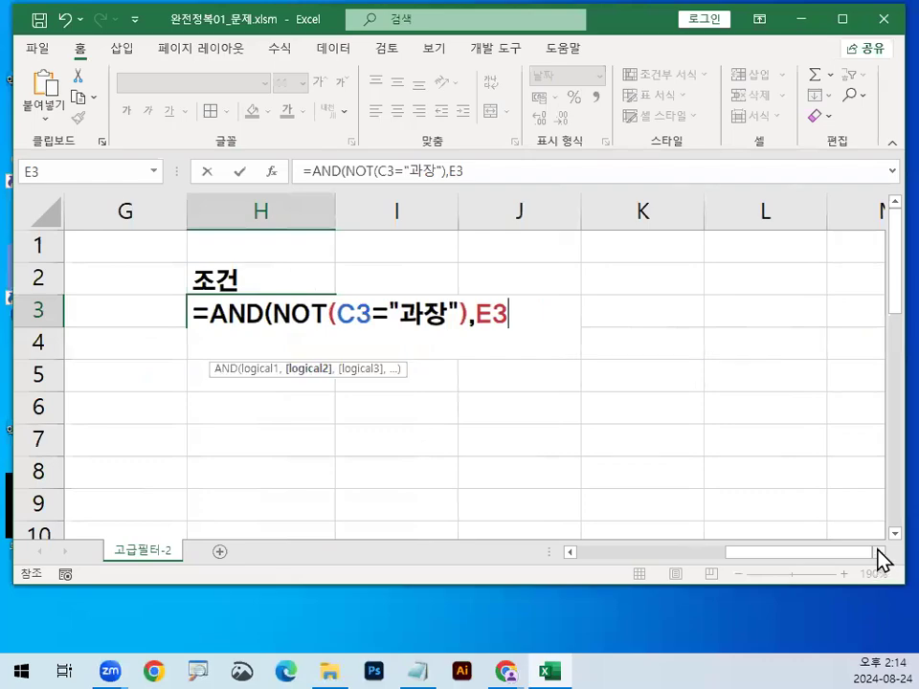
key("ctrl+1")
mouse_move(505, 292)
left_mouse_down()
mouse_move(512, 306)
mouse_move(500, 363)
left_mouse_up()
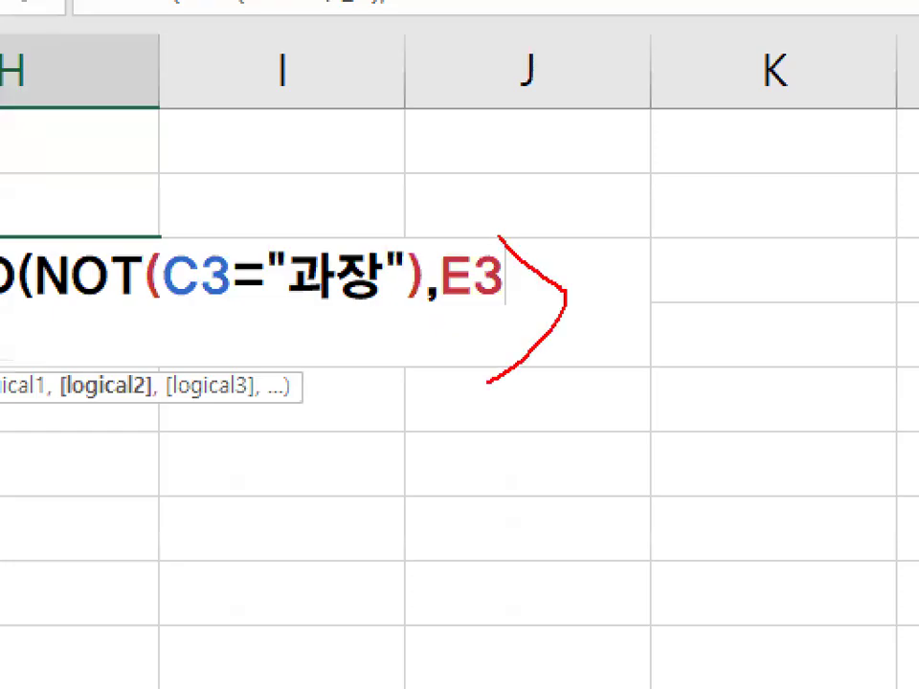
key("Escape")
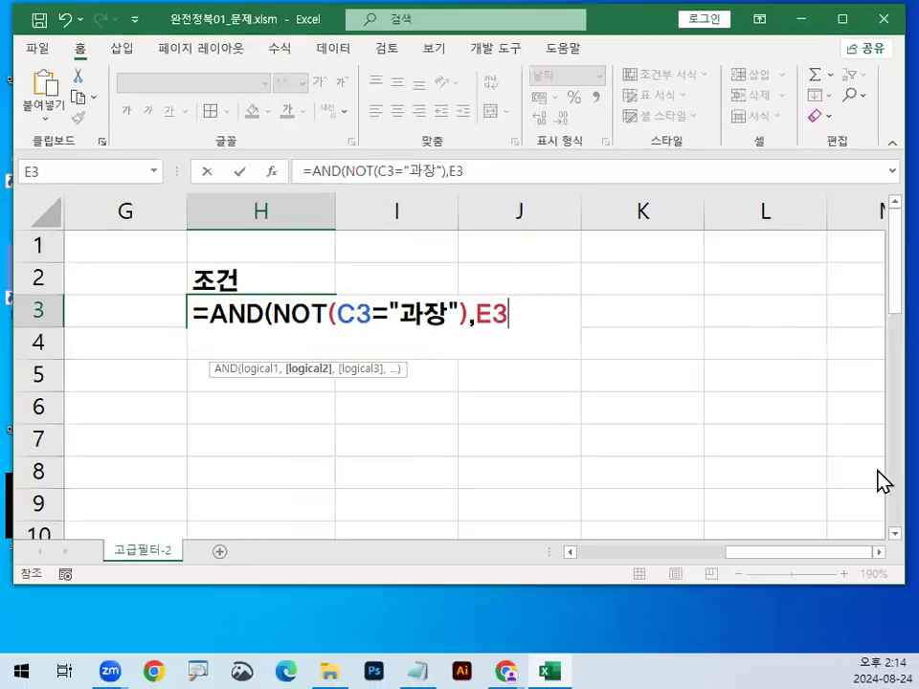
Step: Continue the H3 formula after E3 with >MEDIAN(
type(">")
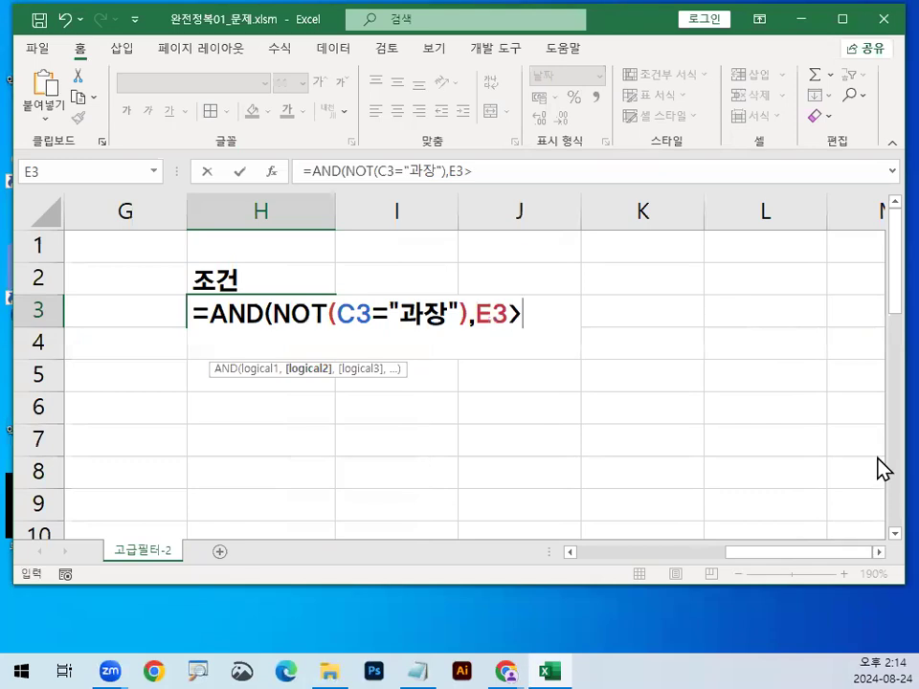
type("ㅡㄷ")
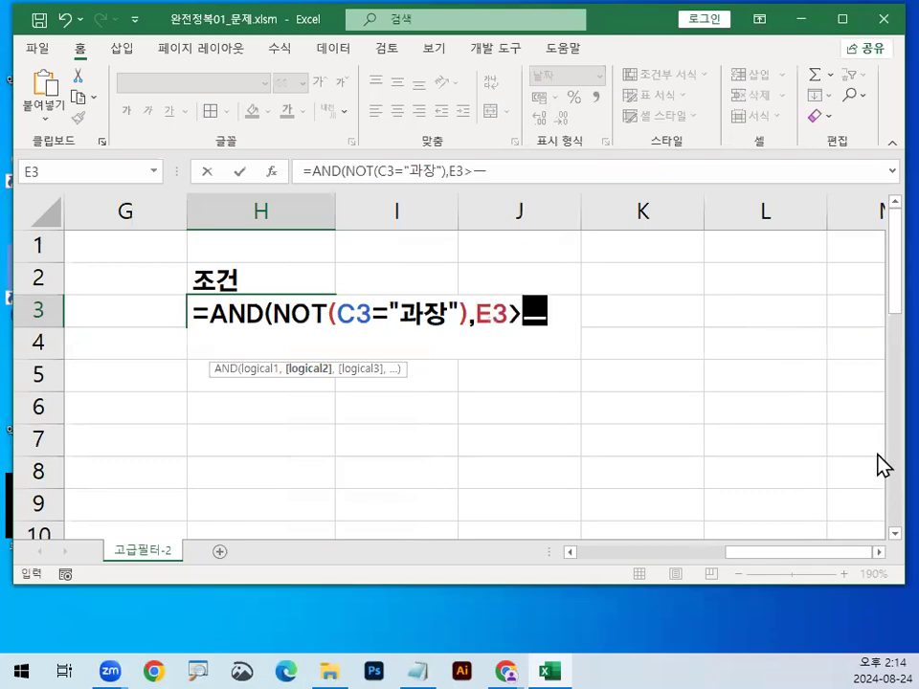
key("BackSpace")
key("BackSpace")
type("ME")
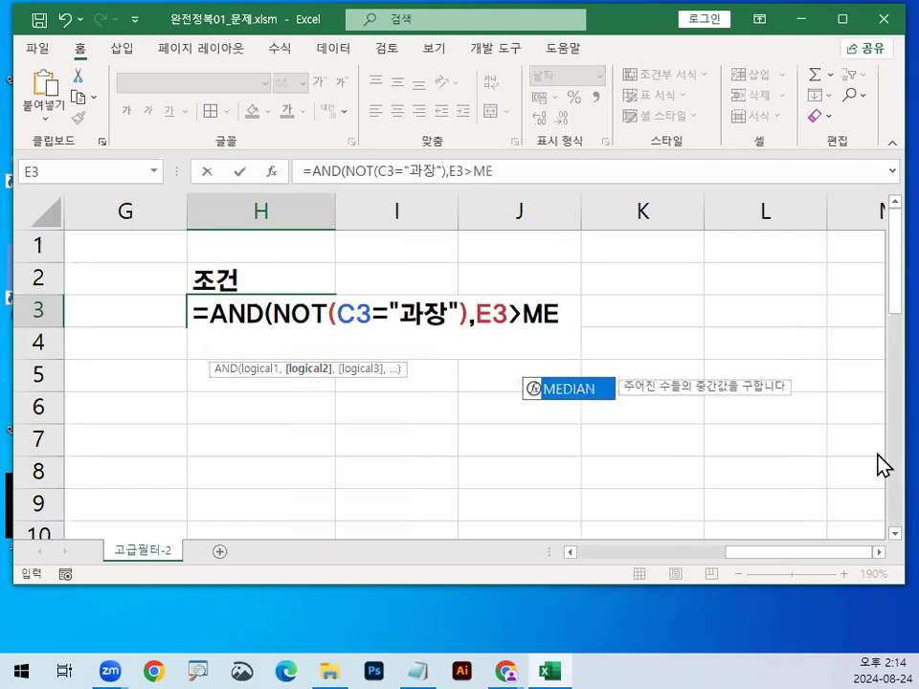
double_click(563, 390)
Step: Mark the first 연봉 cell E3 with the annotation pen, and erase the drawing
left_click_drag(817, 556, 716, 564)
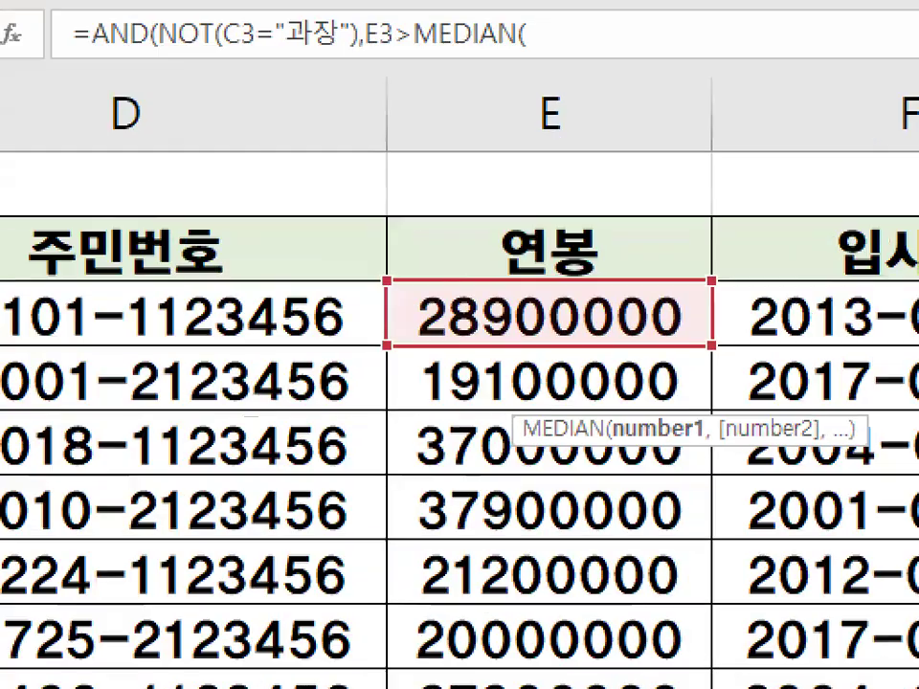
left_click_drag(488, 271, 703, 82)
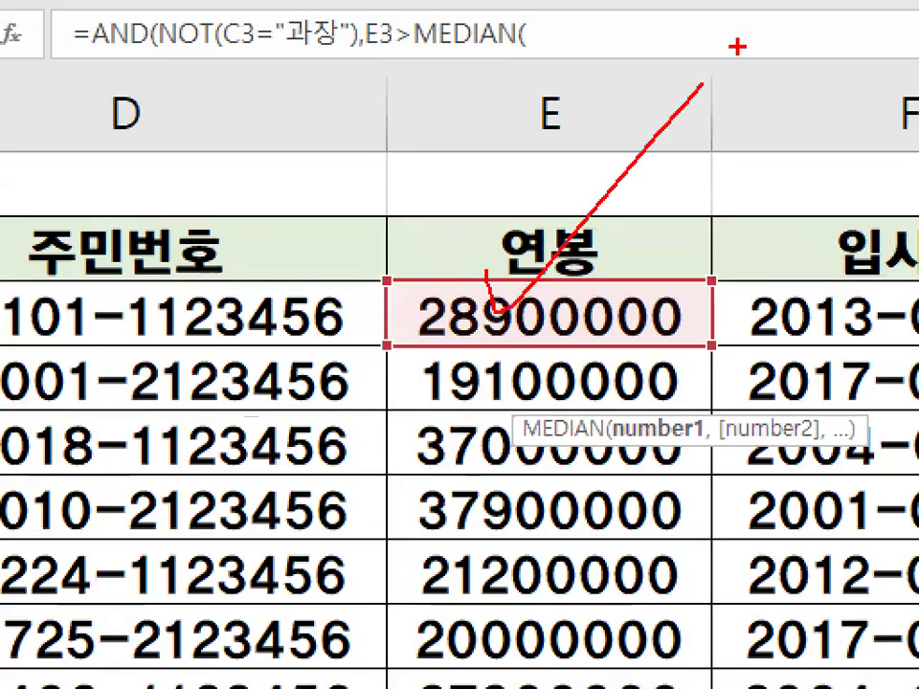
key("Escape")
mouse_move(553, 307)
left_mouse_down()
mouse_move(579, 605)
mouse_move(585, 601)
mouse_move(554, 589)
mouse_move(560, 294)
left_mouse_up()
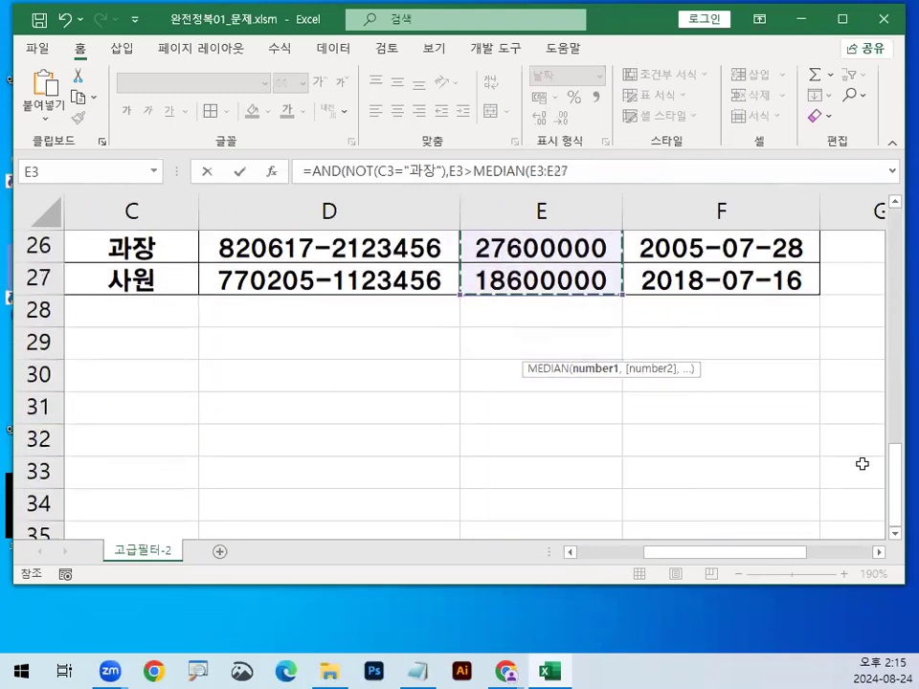
left_click(879, 553)
left_click(879, 553)
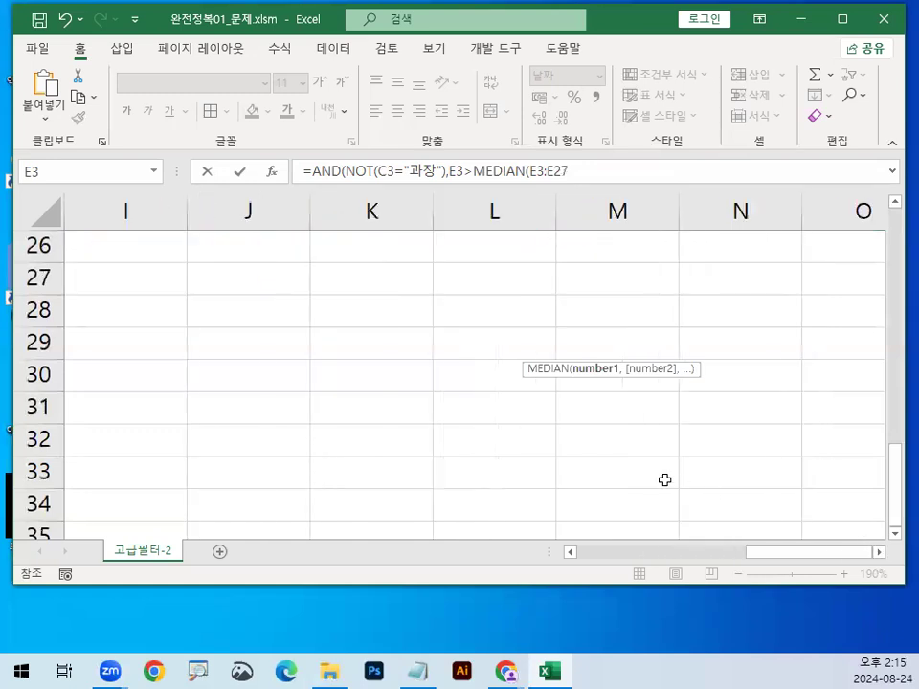
scroll(670, 479, "up", 8)
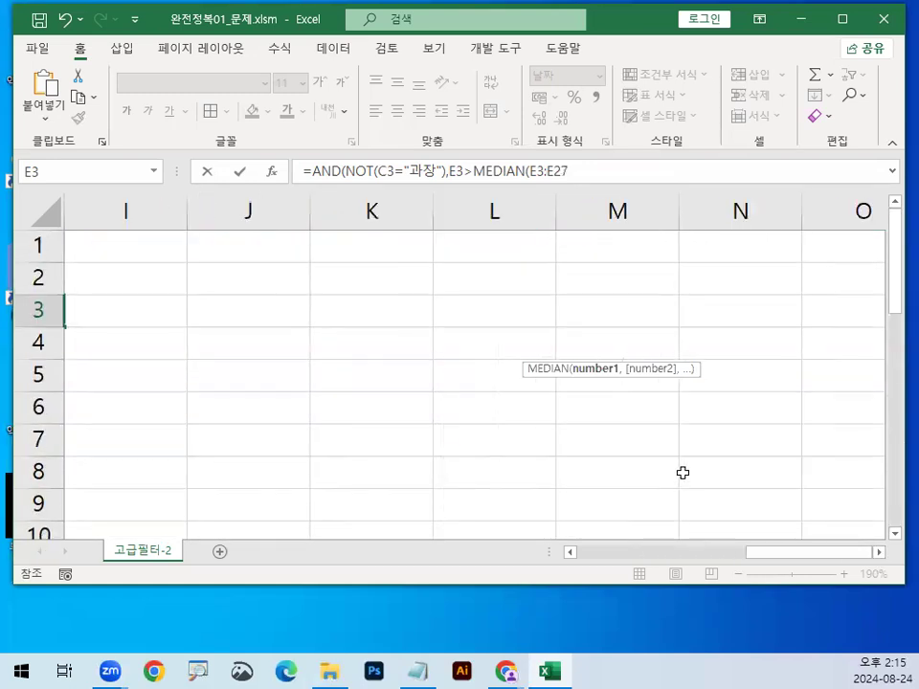
left_click_drag(799, 554, 755, 571)
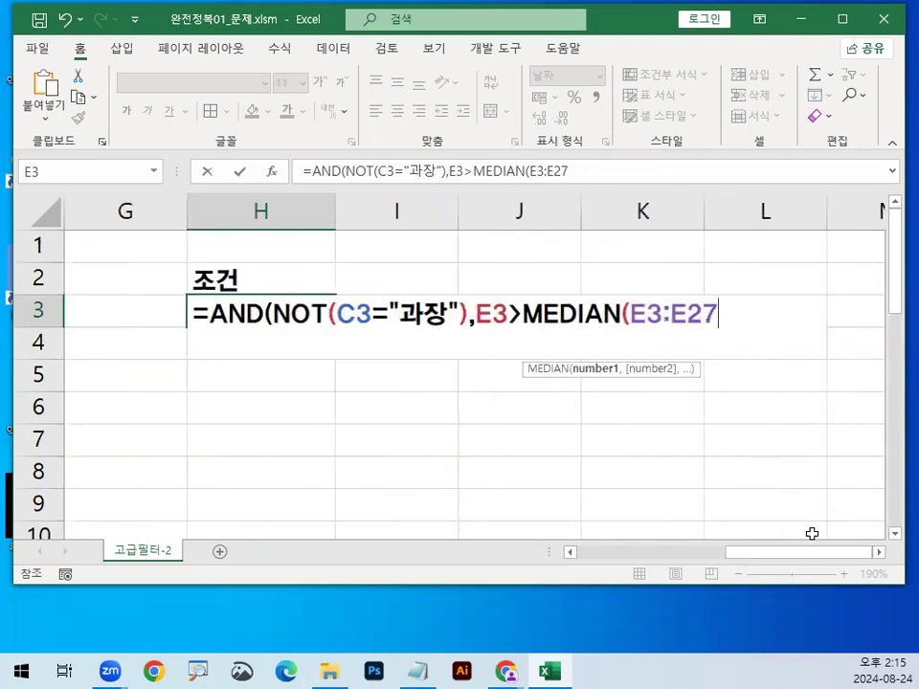
key("F4")
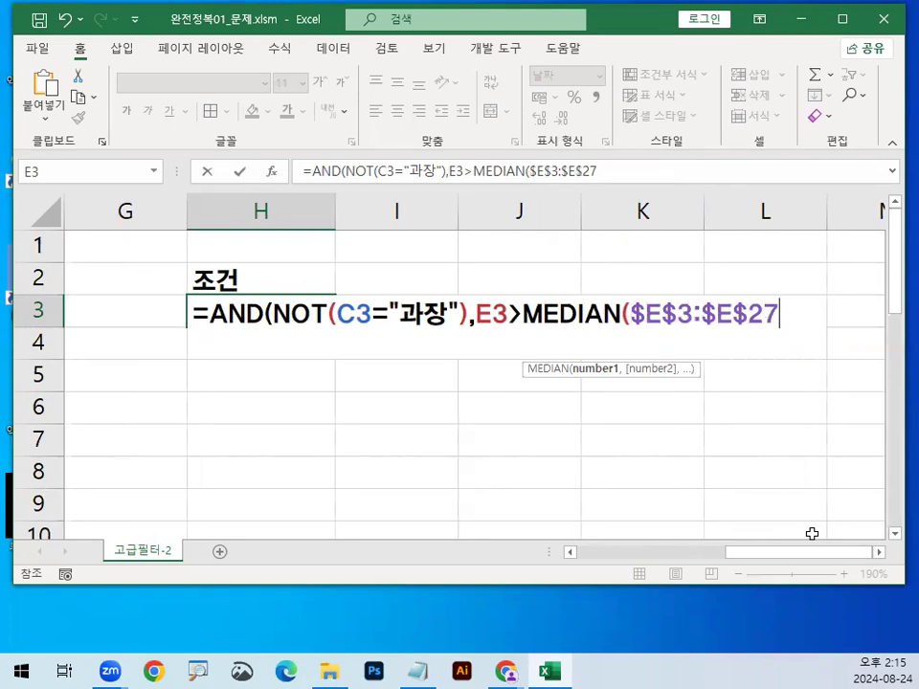
key("BackSpace")
key("BackSpace")
key("BackSpace")
key("BackSpace")
key("BackSpace")
key("BackSpace")
key("BackSpace")
key("BackSpace")
key("BackSpace")
key("BackSpace")
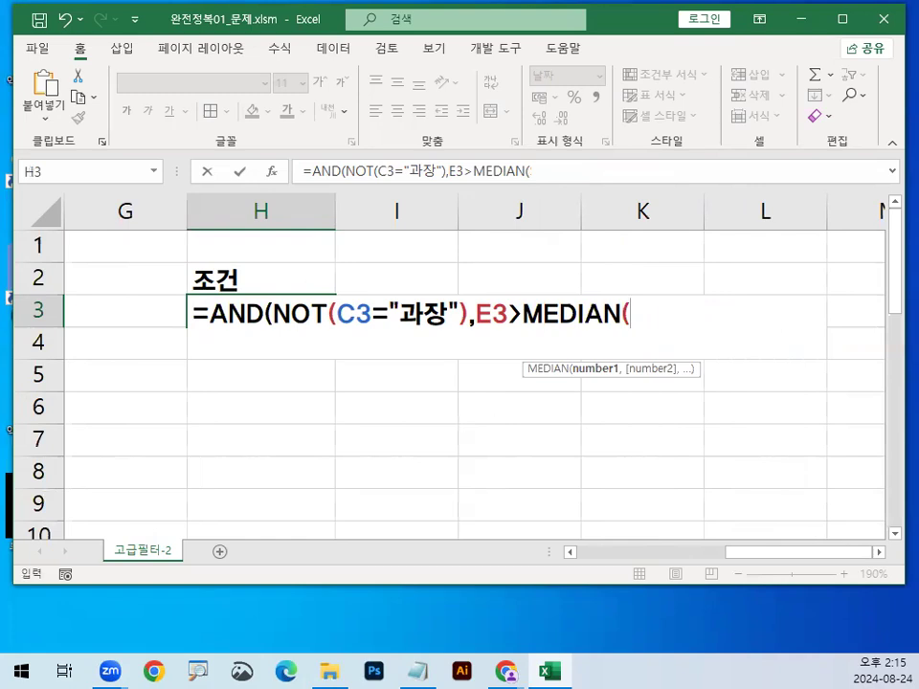
Step: Add the 연봉 range E3:E27 as the MEDIAN argument in the H3 formula and make its end reference absolute as $E$27
scroll(800, 577, "left", 5)
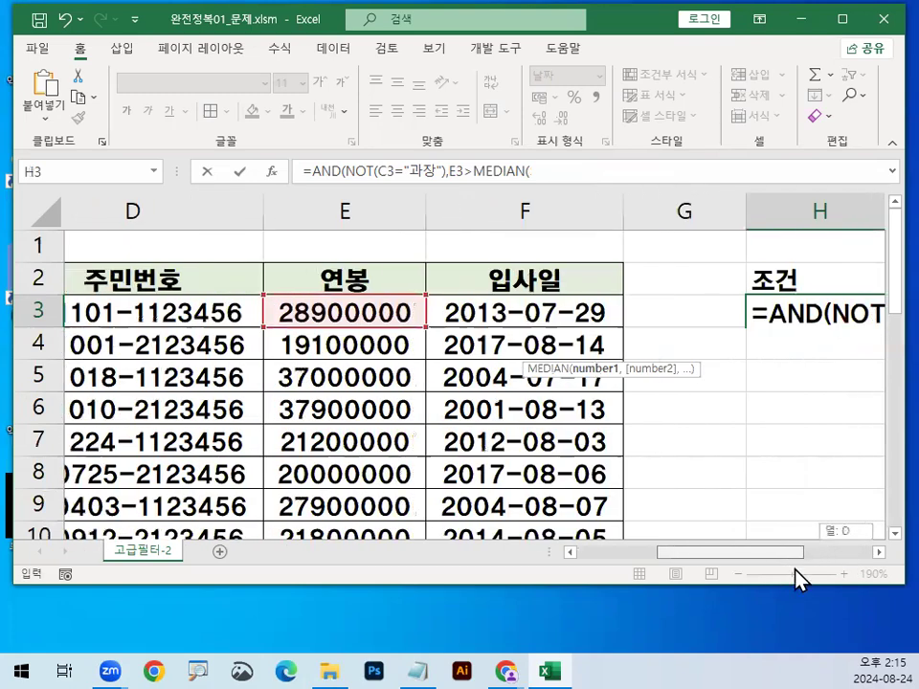
left_click_drag(437, 307, 430, 472)
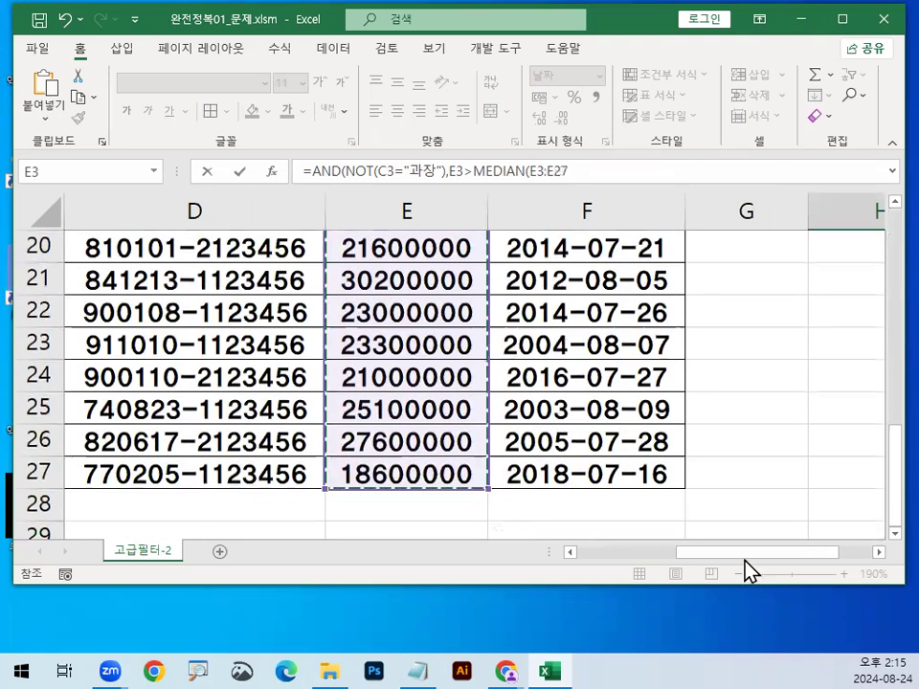
left_click(879, 553)
scroll(868, 485, "up", 7)
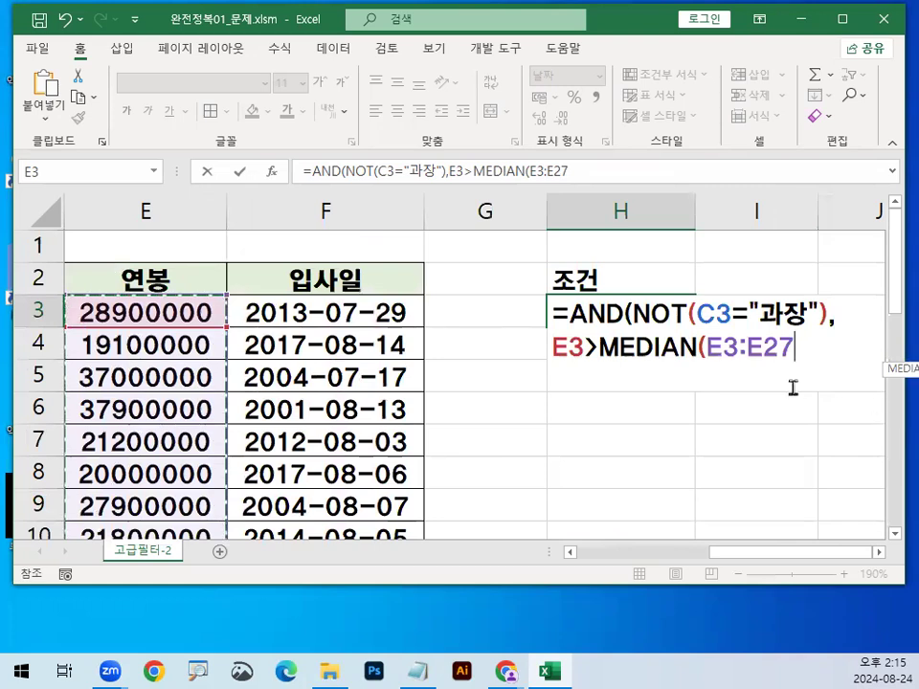
left_click(846, 372)
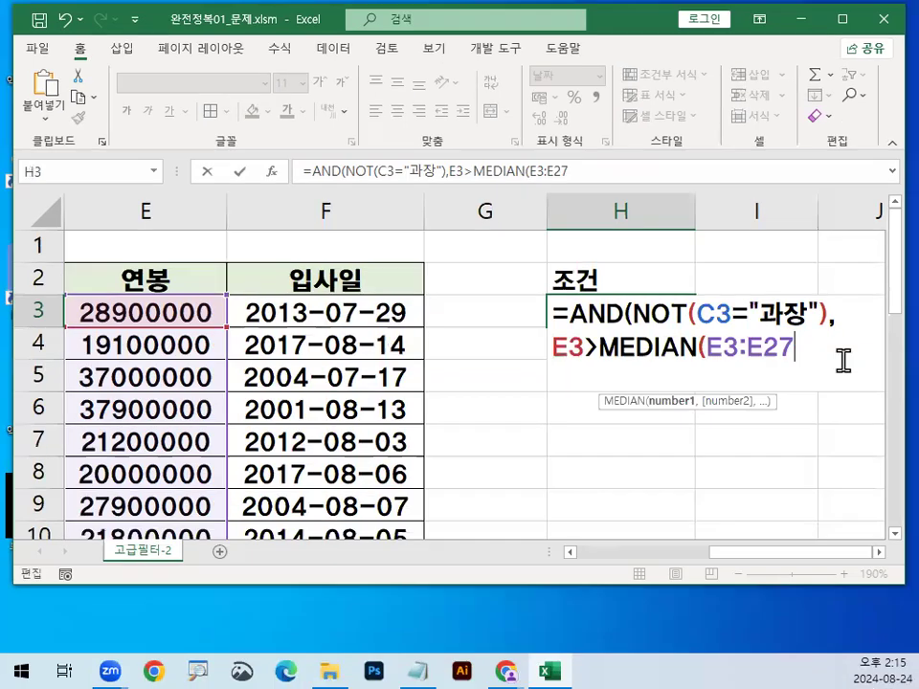
key("F4")
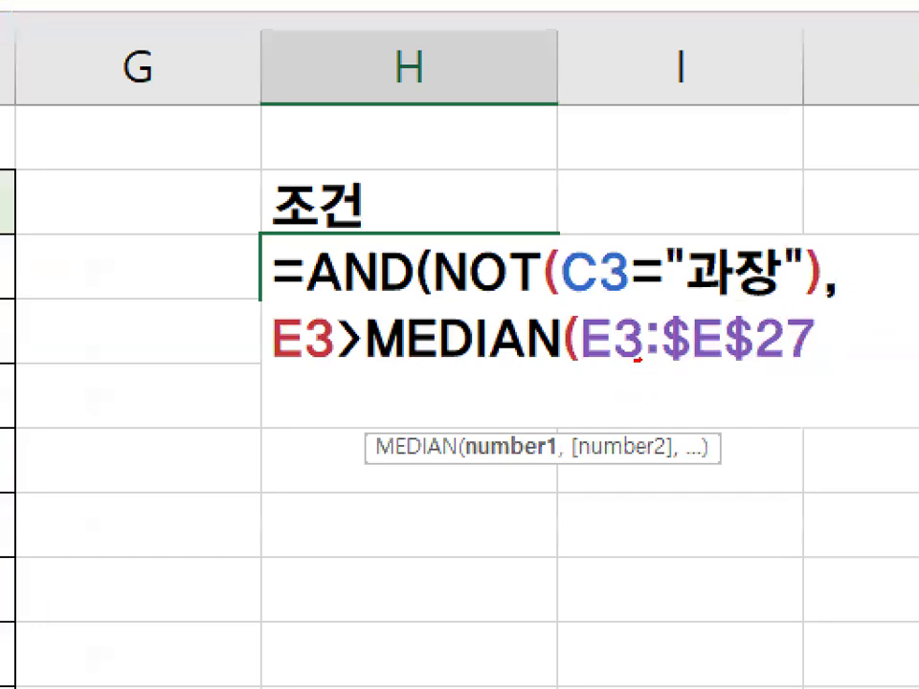
Step: Circle E3 and mark $E$27 in the MEDIAN argument with the annotation pen, and erase the marks
left_click_drag(637, 360, 639, 329)
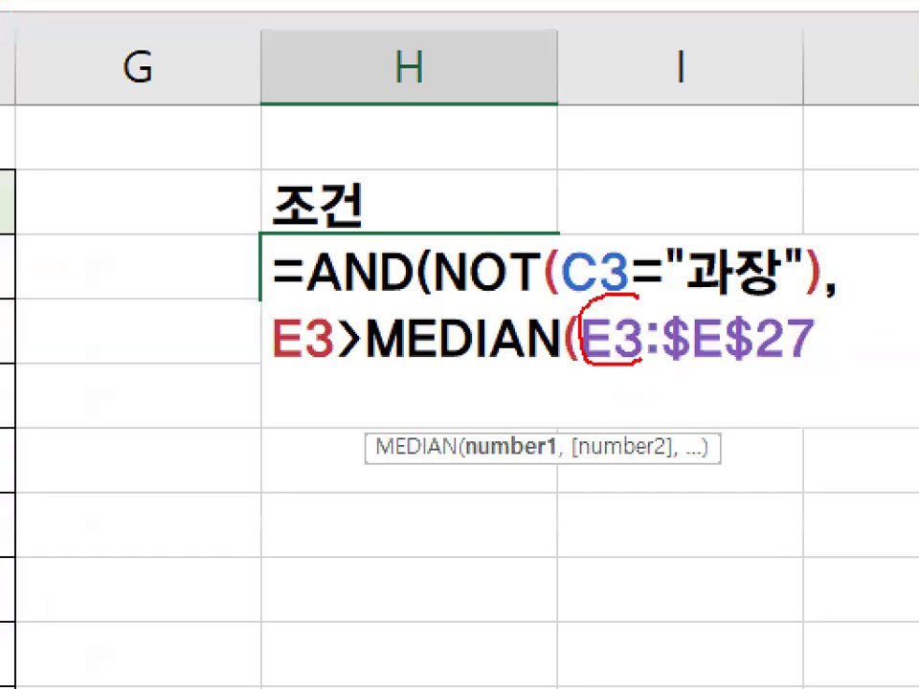
left_click_drag(787, 359, 787, 543)
mouse_move(775, 493)
left_mouse_down()
mouse_move(781, 503)
mouse_move(910, 460)
left_mouse_up()
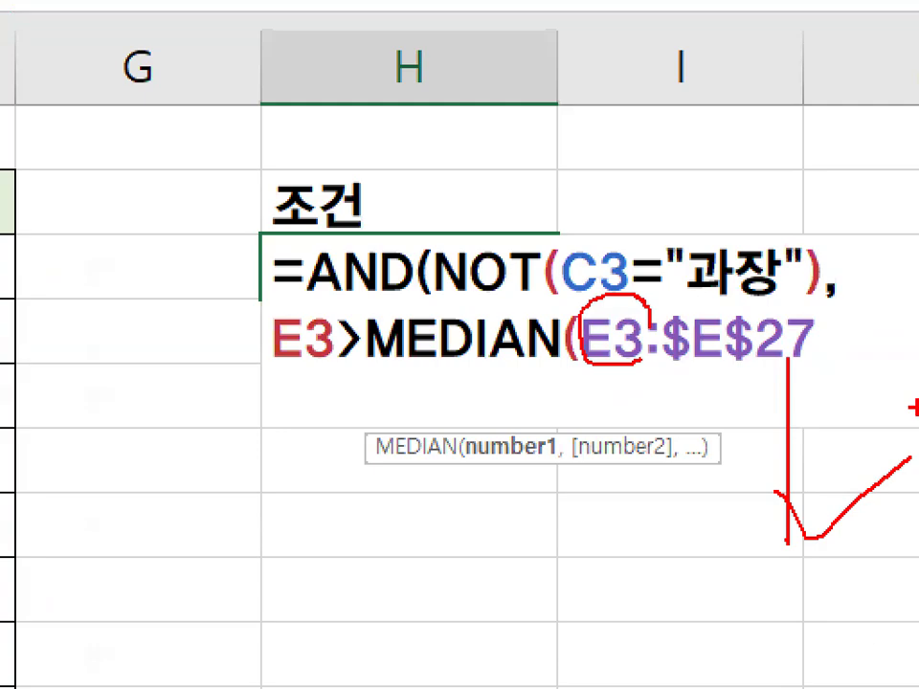
key("Escape")
key("ctrl+1")
left_click(716, 357)
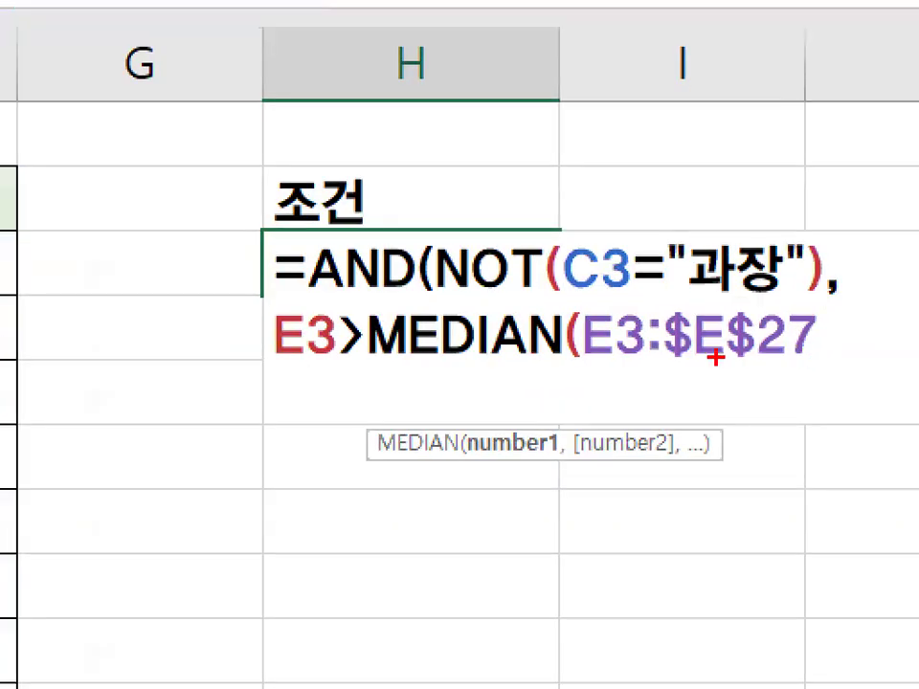
left_click_drag(656, 360, 830, 360)
mouse_move(593, 365)
left_mouse_down()
mouse_move(628, 358)
mouse_move(614, 370)
mouse_move(622, 304)
mouse_move(650, 348)
left_mouse_up()
key("Escape")
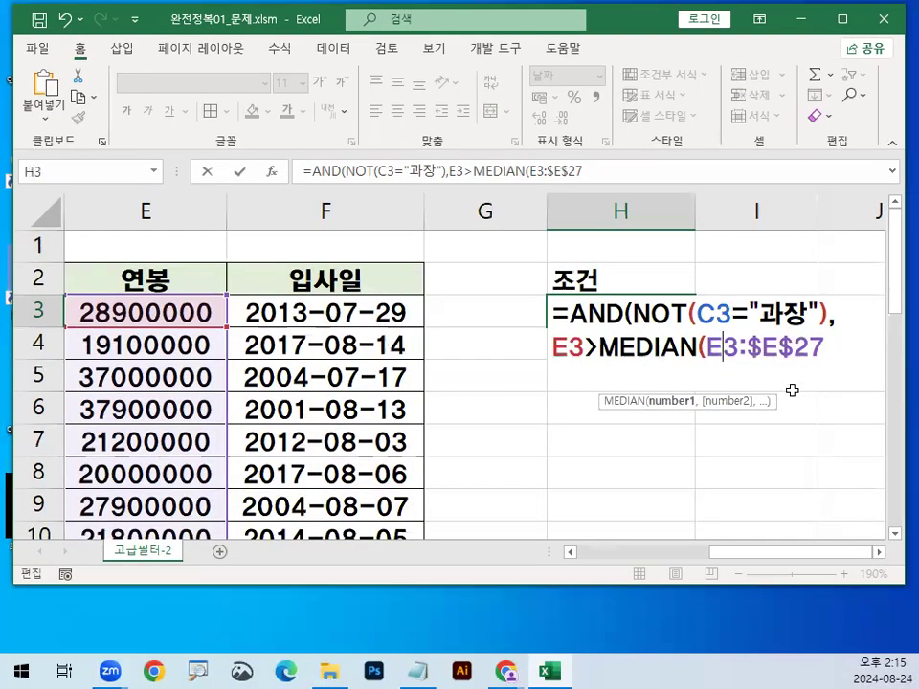
Step: Make the start of the MEDIAN range absolute as $E$3 and close the MEDIAN function with a parenthesis
key("F4")
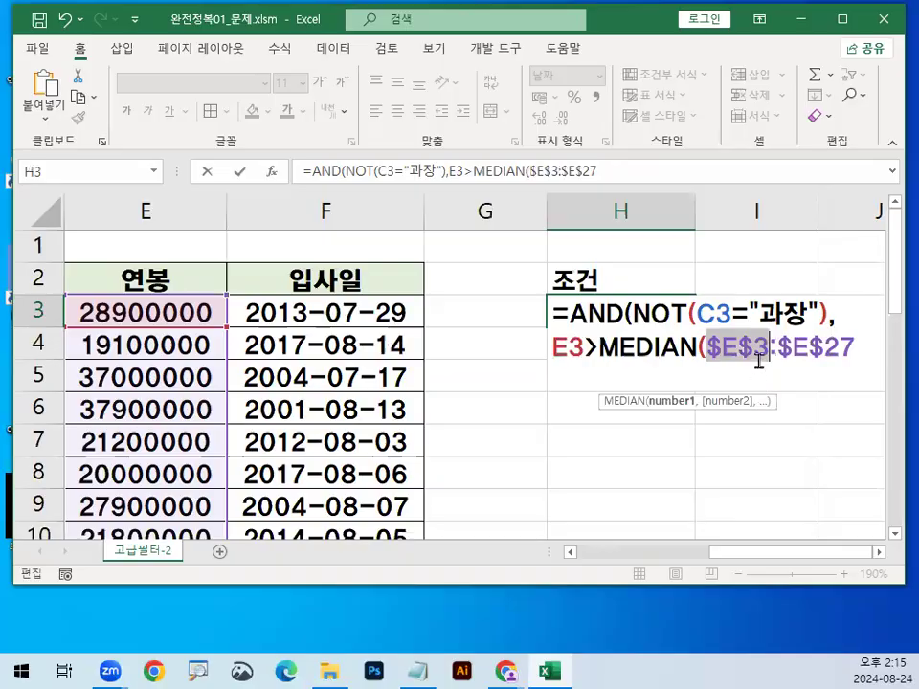
mouse_move(758, 316)
left_mouse_down()
mouse_move(744, 371)
mouse_move(789, 370)
left_mouse_up()
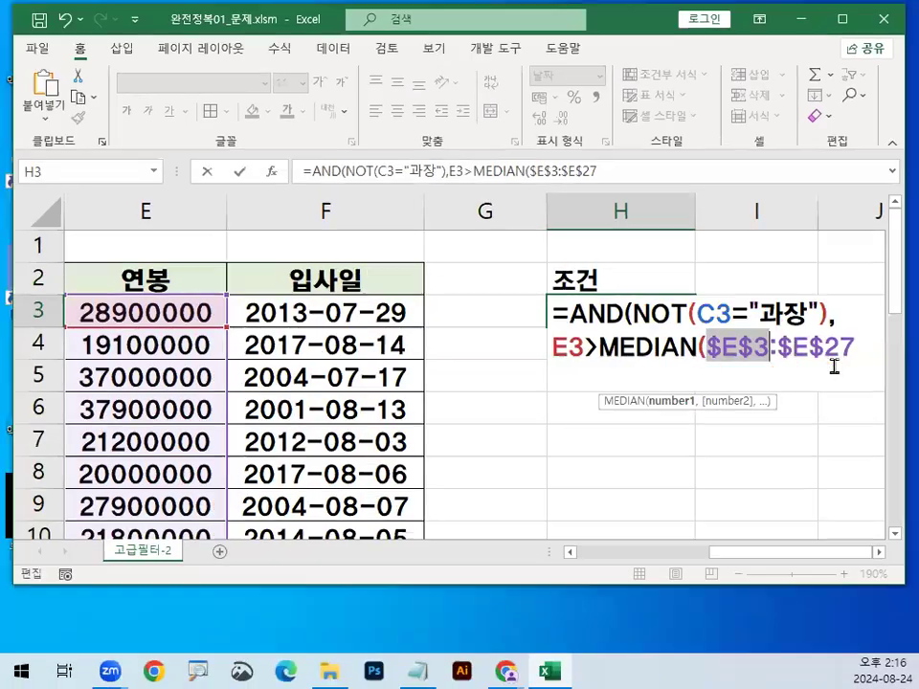
left_click(855, 350)
type(")")
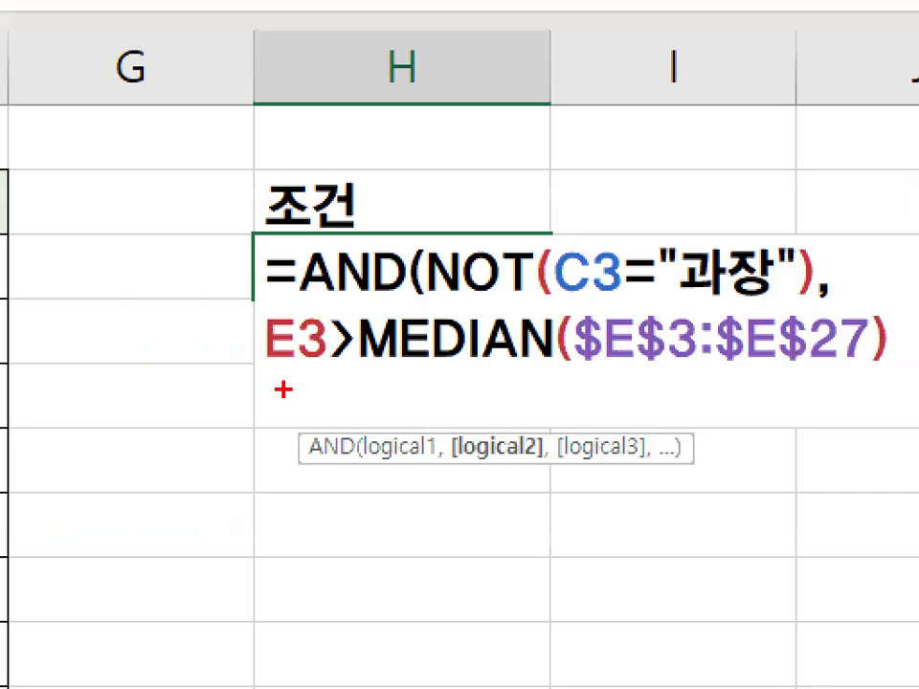
Step: Underline the E3>MEDIAN condition and mark AND's opening parenthesis with the annotation pen, and erase the marks
left_click_drag(273, 380, 865, 379)
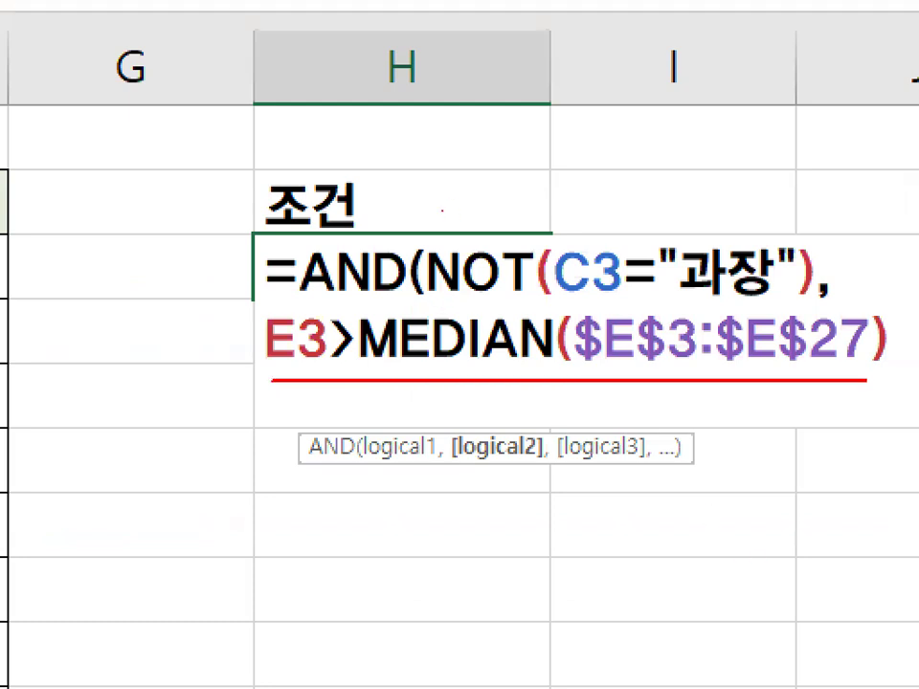
left_click_drag(443, 208, 439, 312)
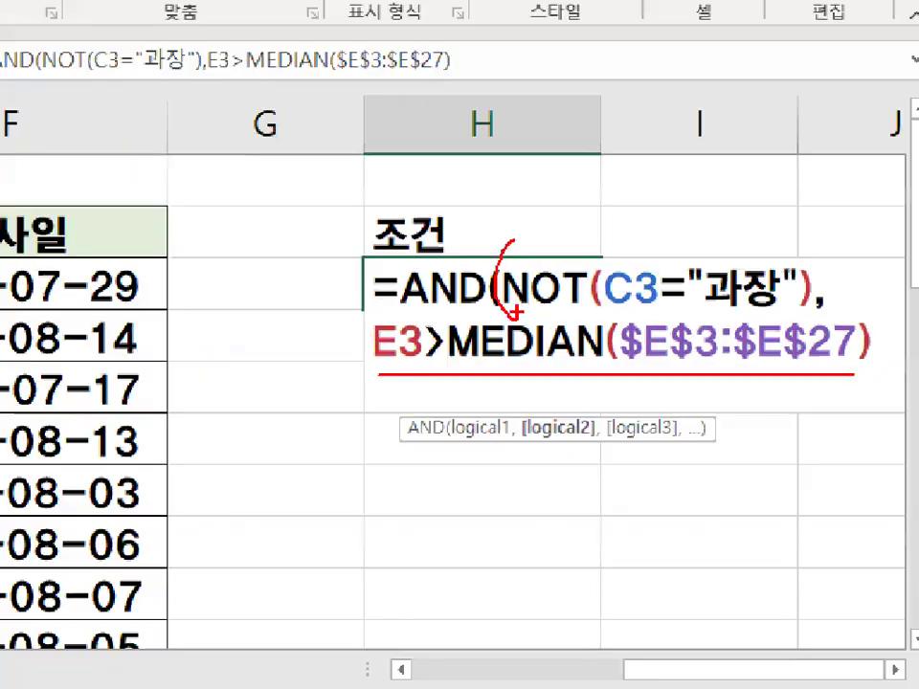
key("Escape")
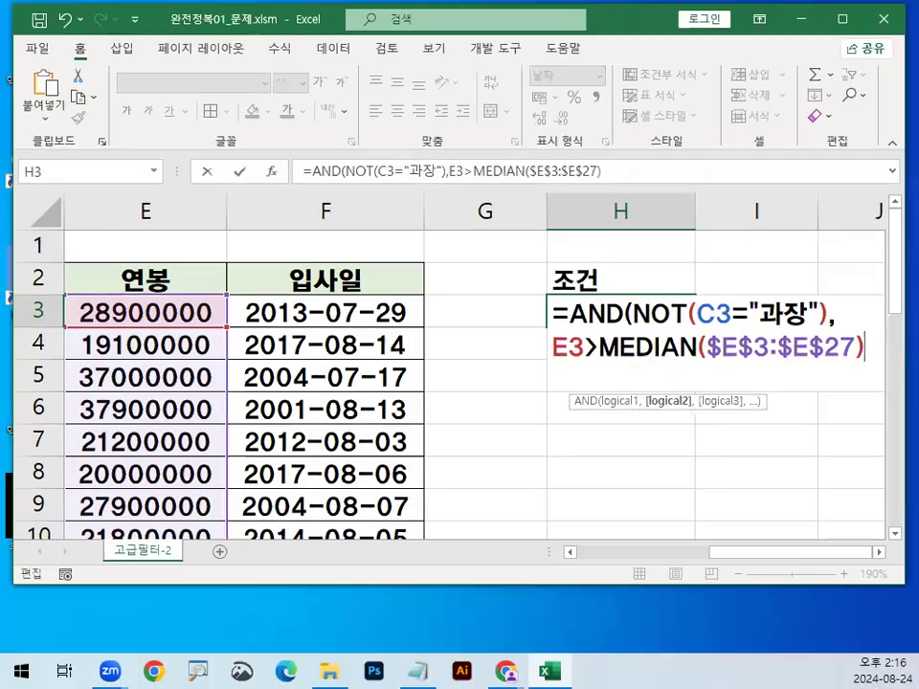
Step: Close the AND function with a final parenthesis and commit the H3 formula, temporarily circling the closing parentheses with the annotation pen
type(")(")
key("BackSpace")
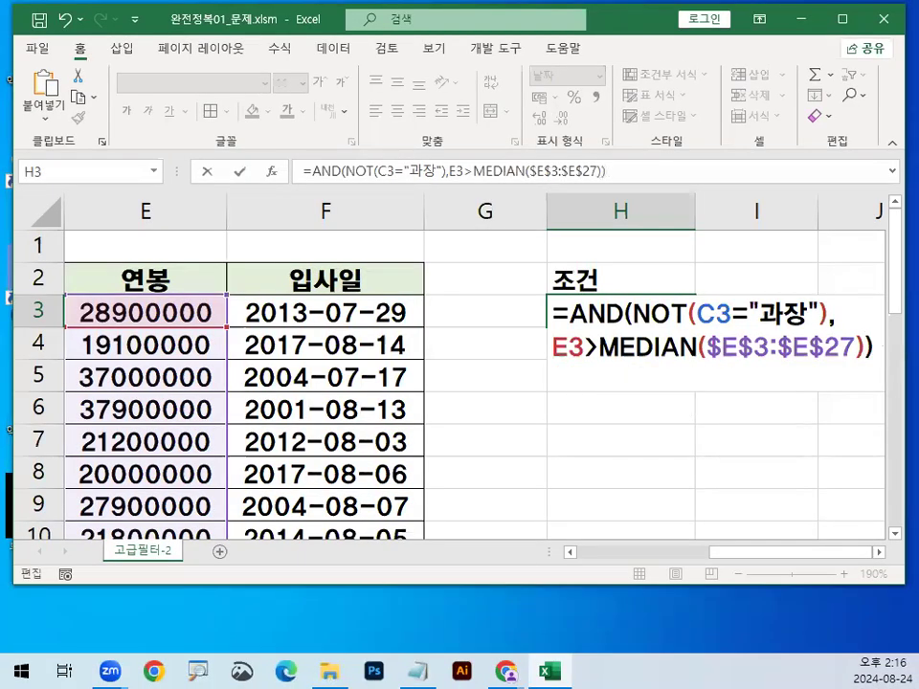
left_click(878, 553)
mouse_move(565, 349)
left_mouse_down()
mouse_move(548, 361)
mouse_move(590, 353)
left_mouse_up()
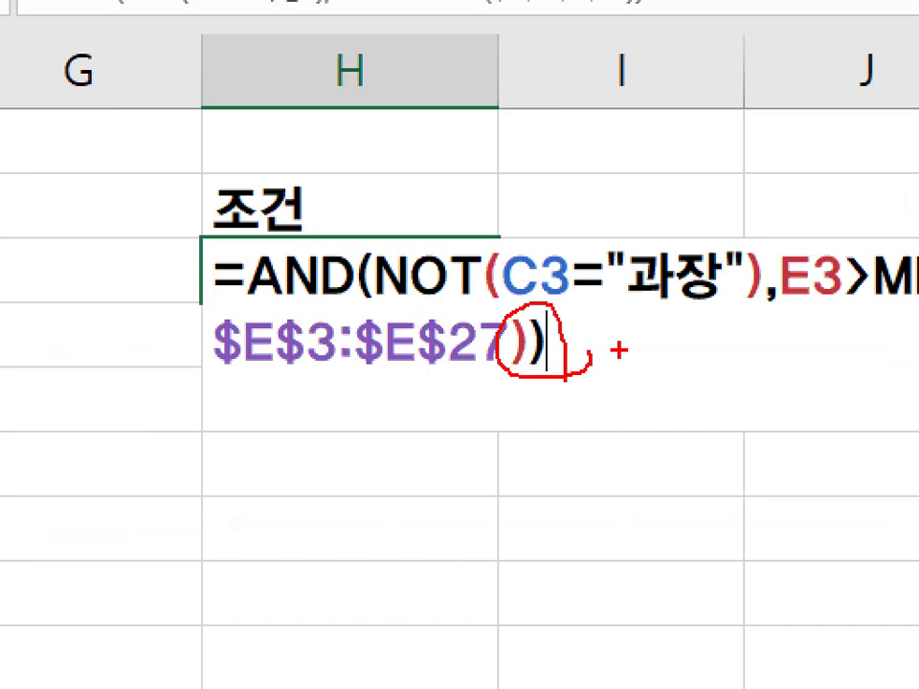
key("Escape")
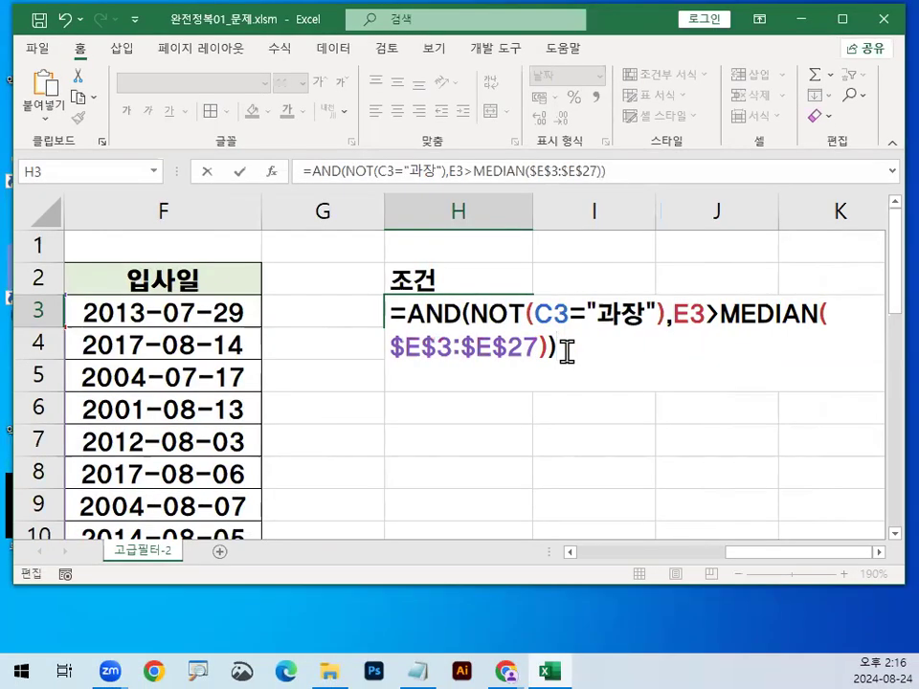
key("Return")
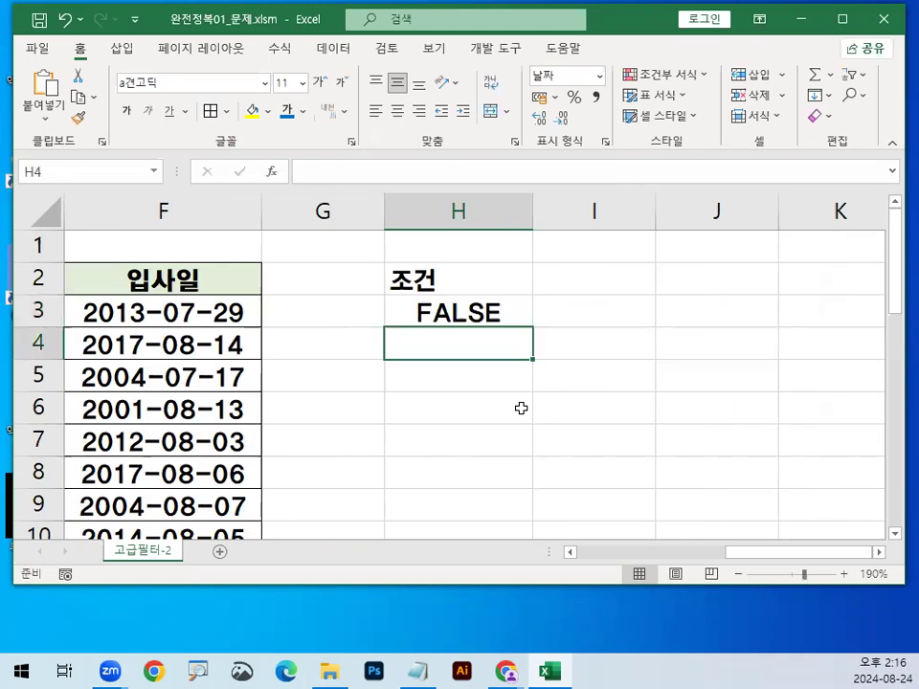
Step: Copy the whole H3 formula and paste it below the 절대참조 note in the Notepad lecture notes, followed by blank lines
left_click(126, 314)
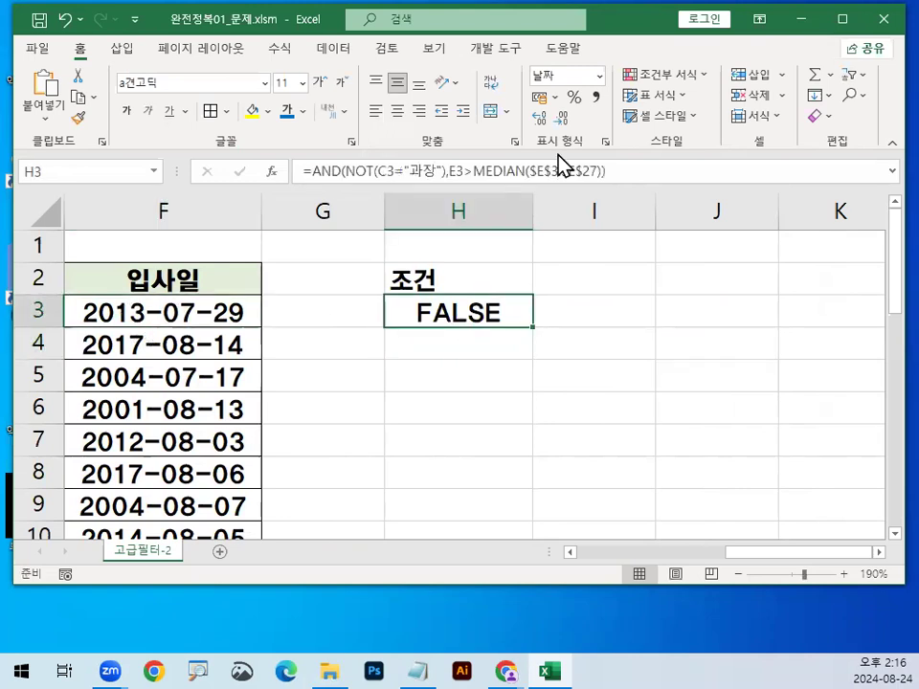
left_click_drag(628, 170, 127, 177)
key("ctrl+c")
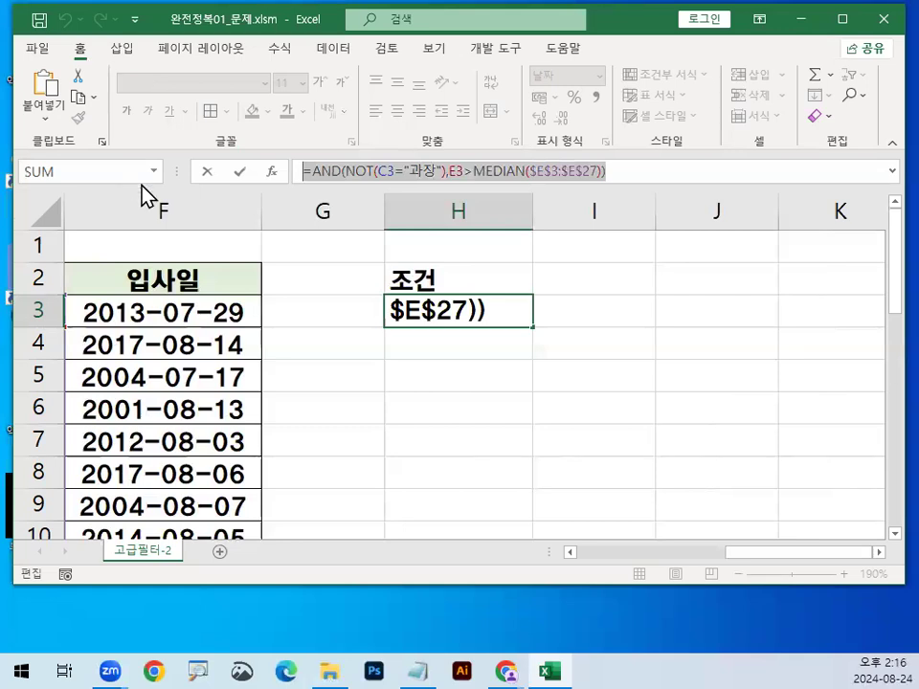
key("Escape")
left_click(382, 589)
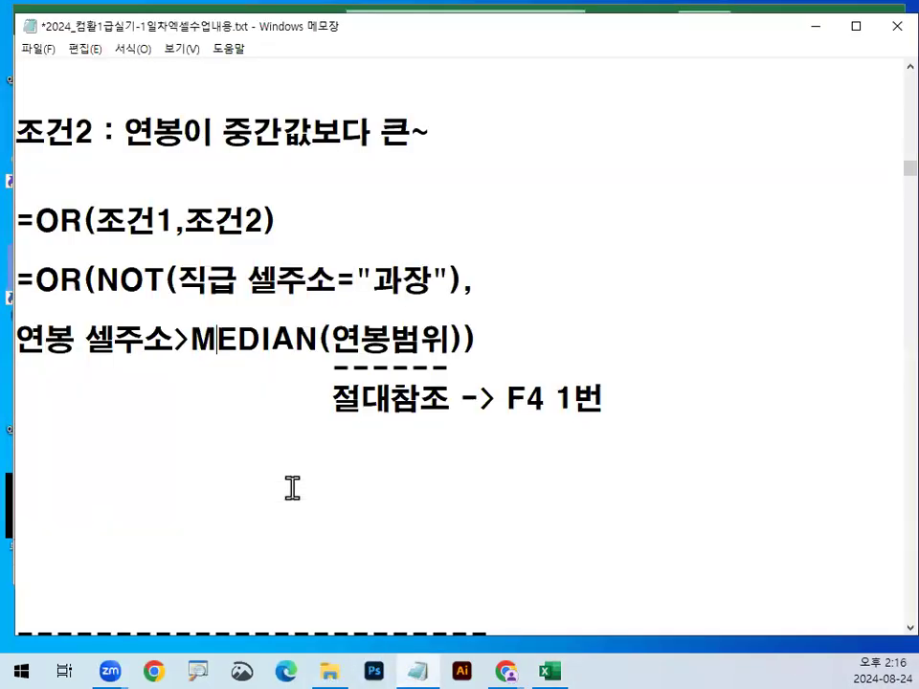
key("ctrl+v")
key("Return")
key("Return")
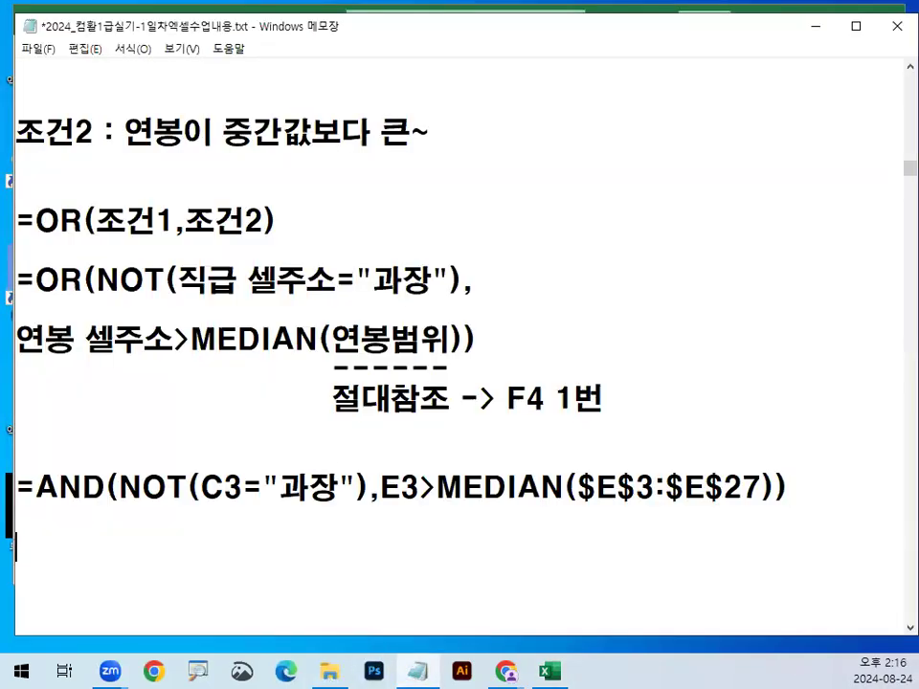
key("Return")
key("Return")
key("Return")
key("Return")
key("Return")
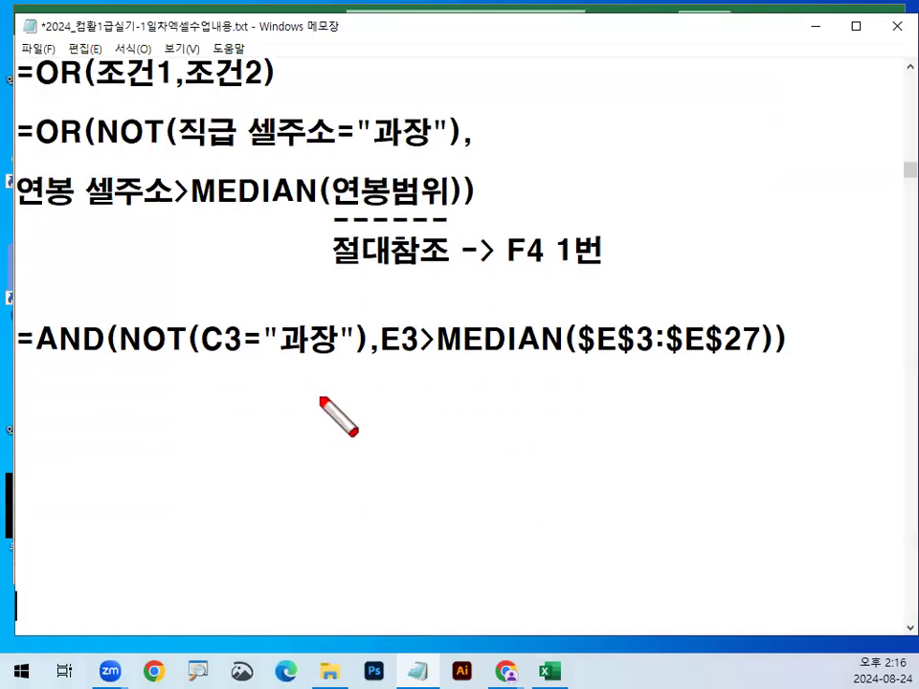
Step: Underline the NOT and MEDIAN conditions in the pasted formula, erase the lines, and return to Excel at cell H5
left_click_drag(120, 364, 772, 366)
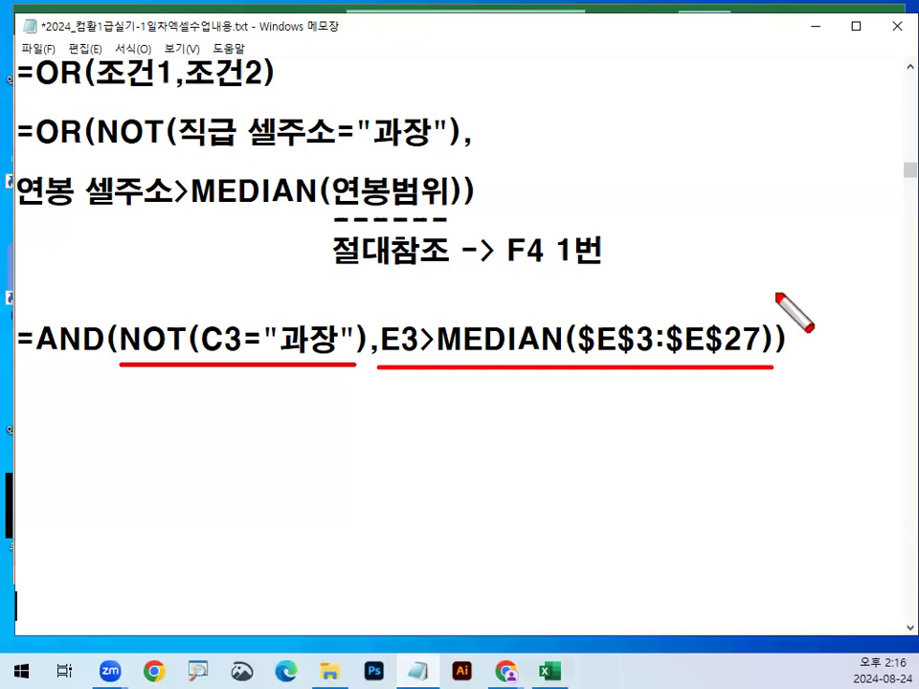
key("Escape")
left_click(822, 29)
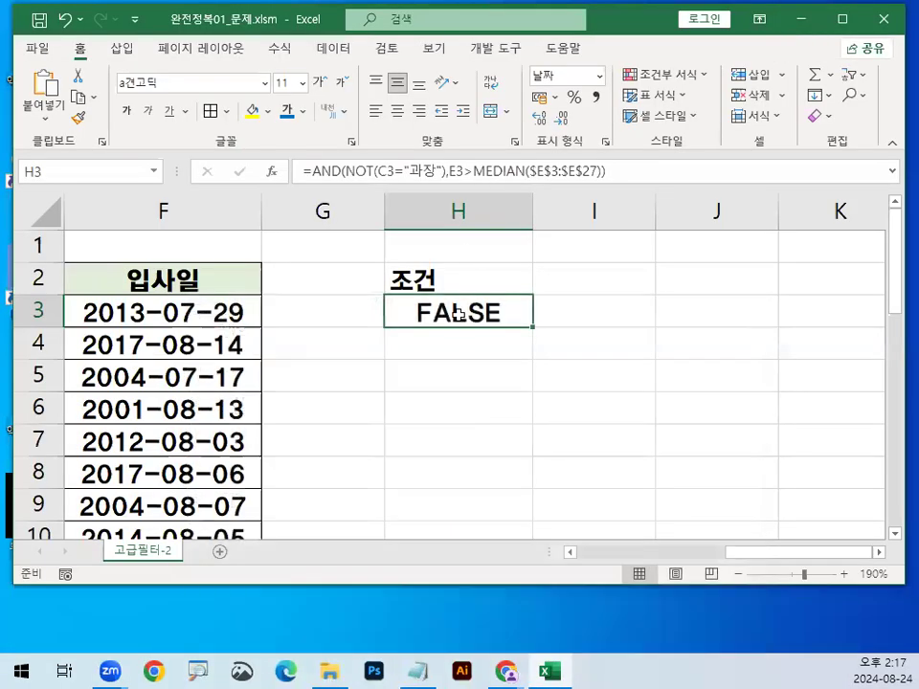
left_click(457, 377)
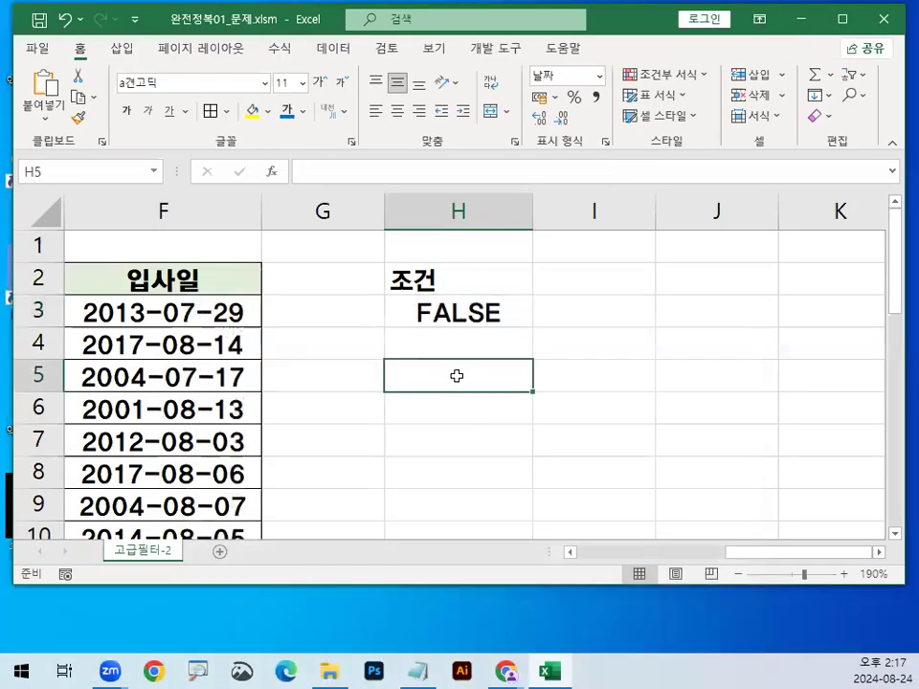
Step: Circle H5 and neighbouring cell I5 in the zoomed view, erase the marks, and point along row 5 to cell K5
key("ctrl+1")
left_click(458, 378)
left_click_drag(516, 405, 516, 379)
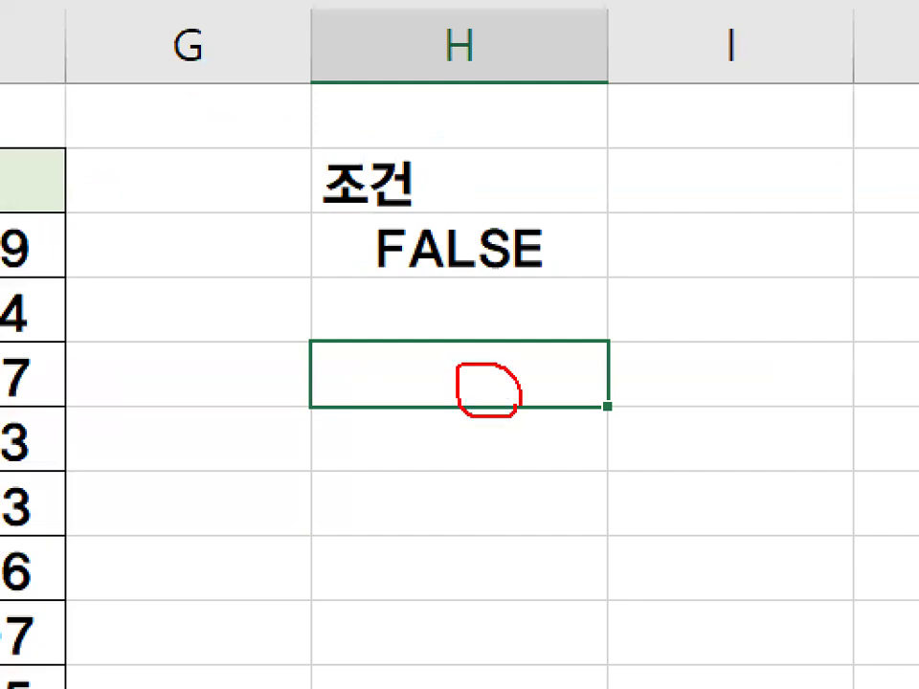
left_click_drag(796, 382, 785, 395)
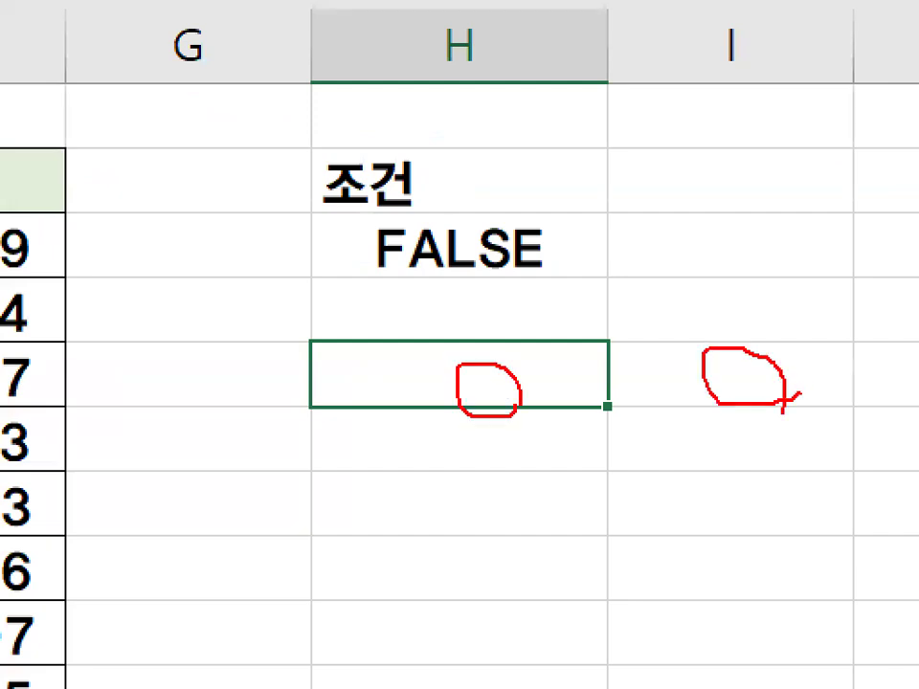
key("Escape")
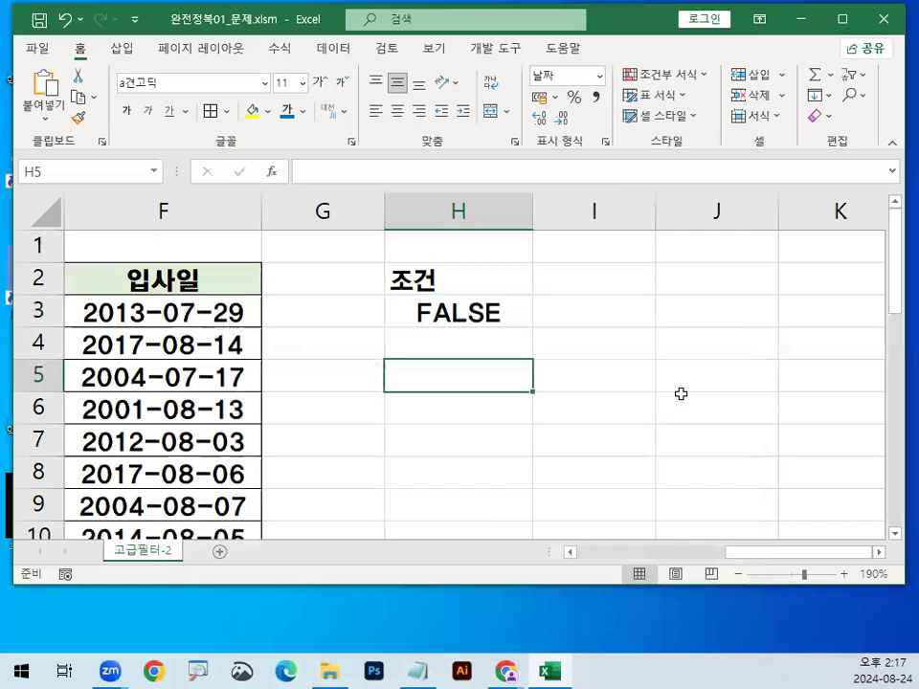
left_click_drag(511, 378, 794, 379)
left_click(794, 379)
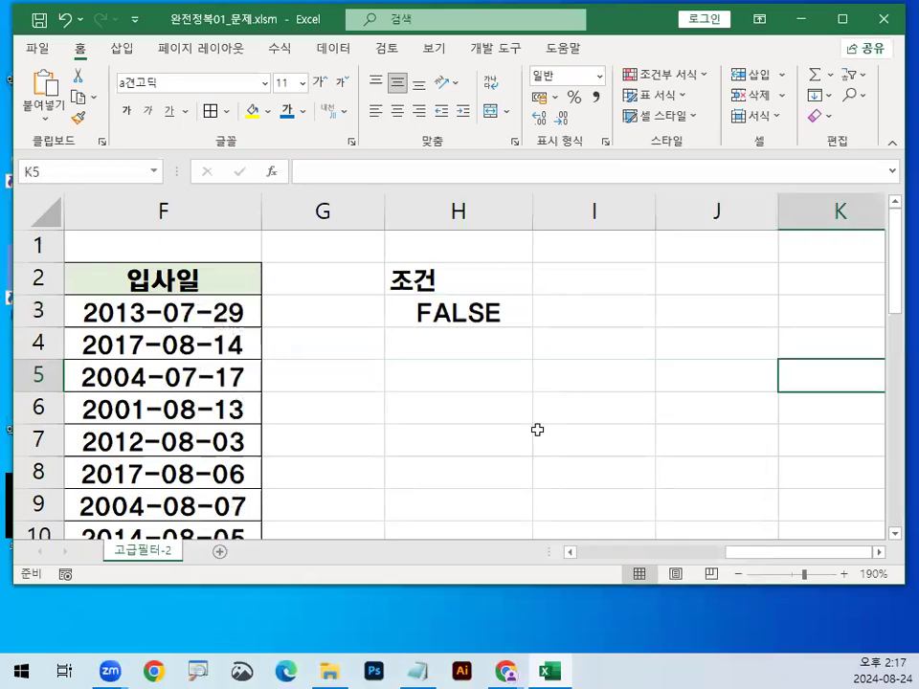
Step: Switch to the Notepad lecture notes and delete the older AND condition block below the 혼합참조 section, including its MEDIAN formula
key("alt+Tab")
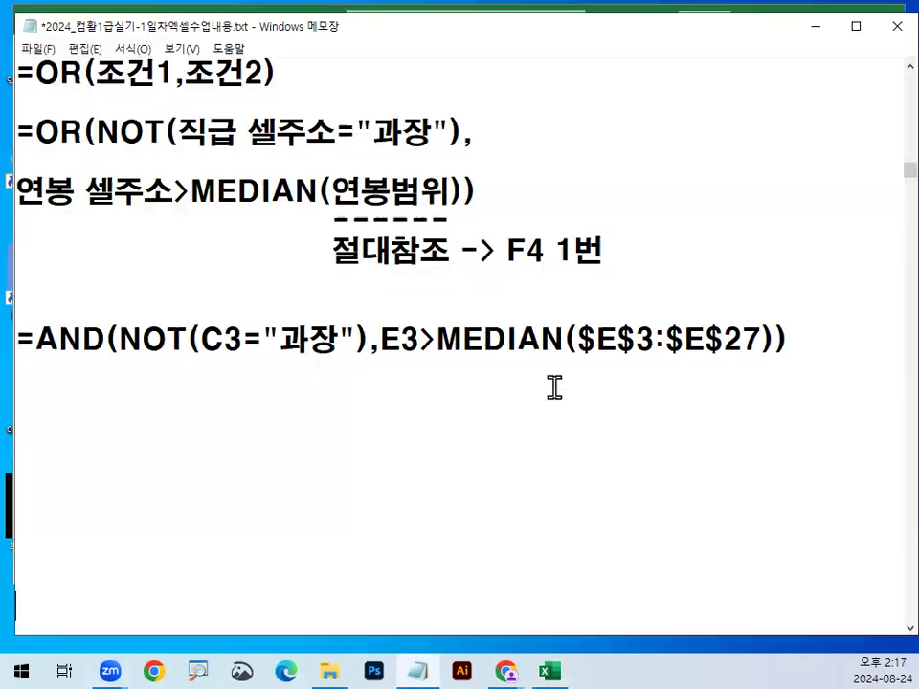
scroll(287, 345, "down", 2)
scroll(213, 350, "down", 4)
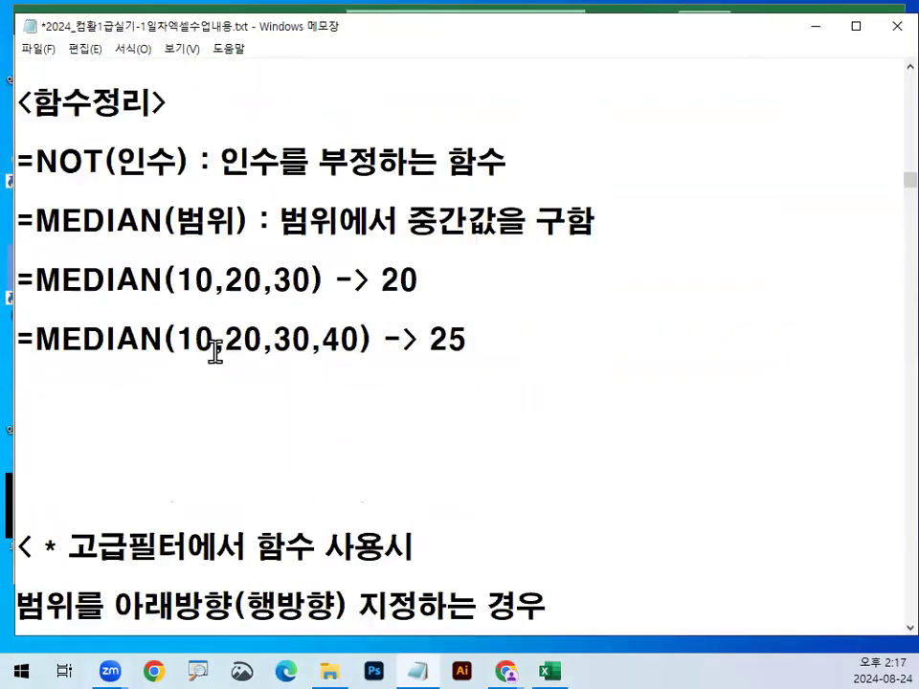
scroll(215, 349, "up", 3)
scroll(215, 349, "down", 6)
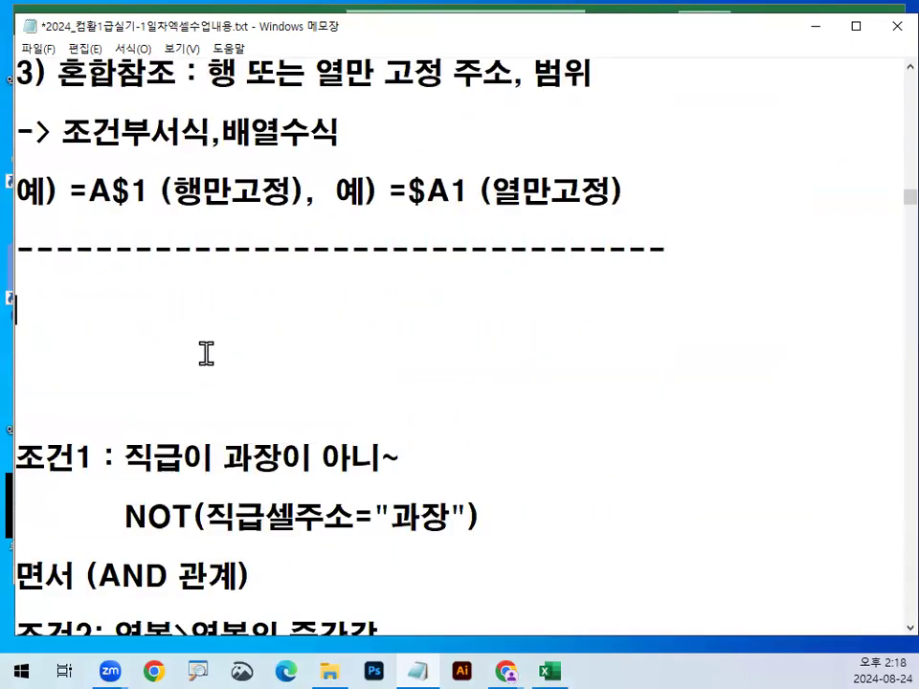
scroll(211, 346, "down", 4)
left_click(762, 371, "shift")
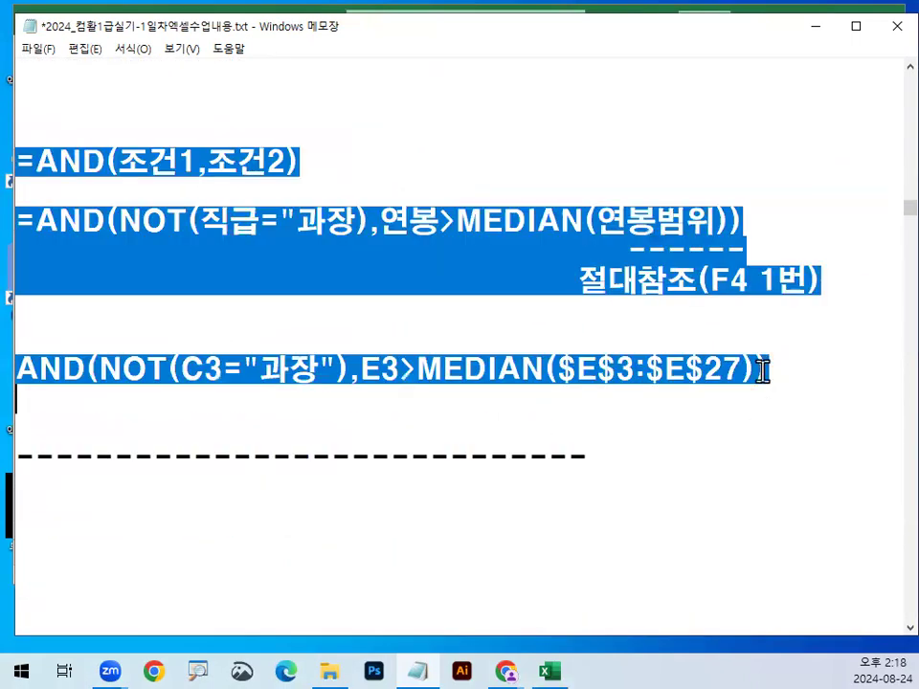
key("Delete")
scroll(762, 371, "down", 1)
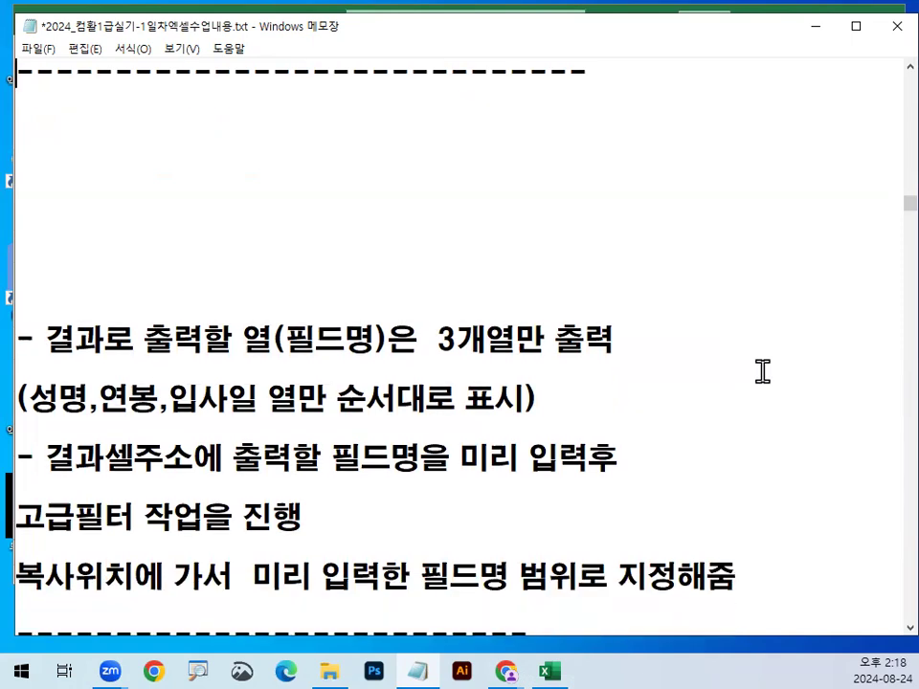
Step: Highlight the notes about outputting only three columns, 성명, 연봉 and 입사일, in order
scroll(762, 371, "down", 4)
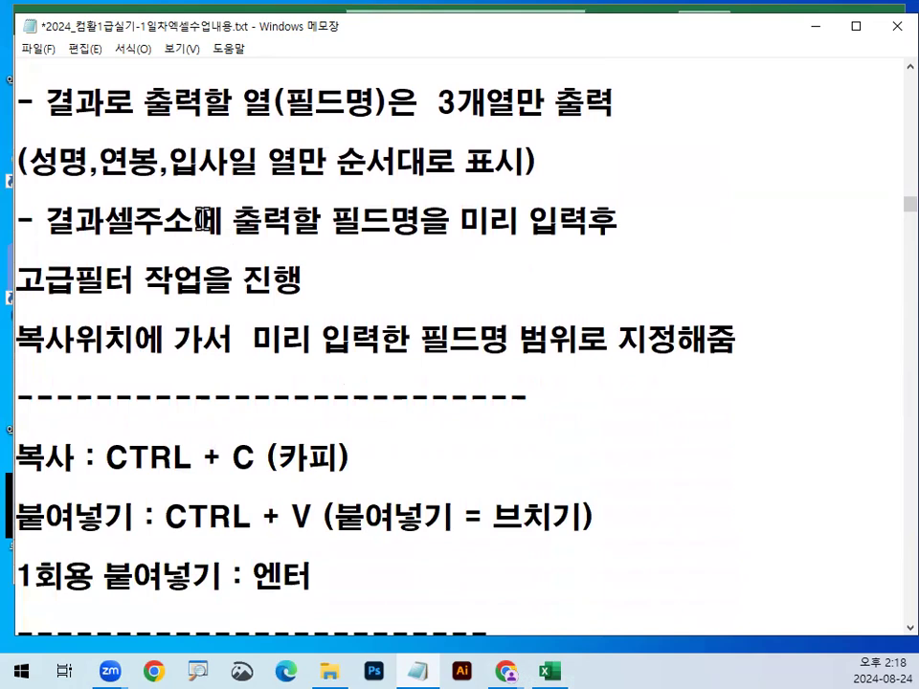
scroll(182, 287, "up", 3)
left_click_drag(44, 282, 617, 281)
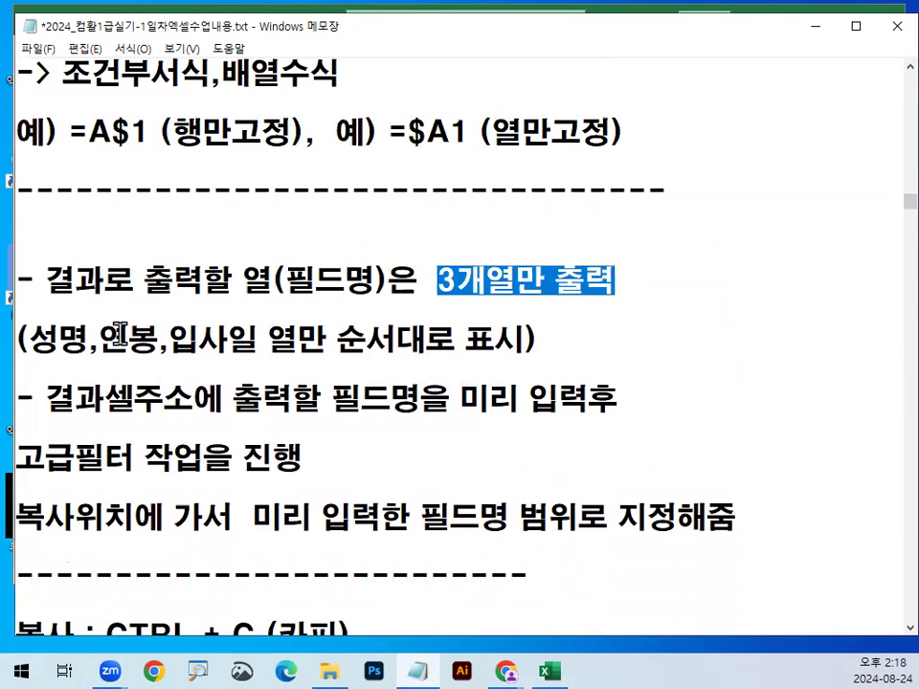
left_click_drag(28, 340, 541, 344)
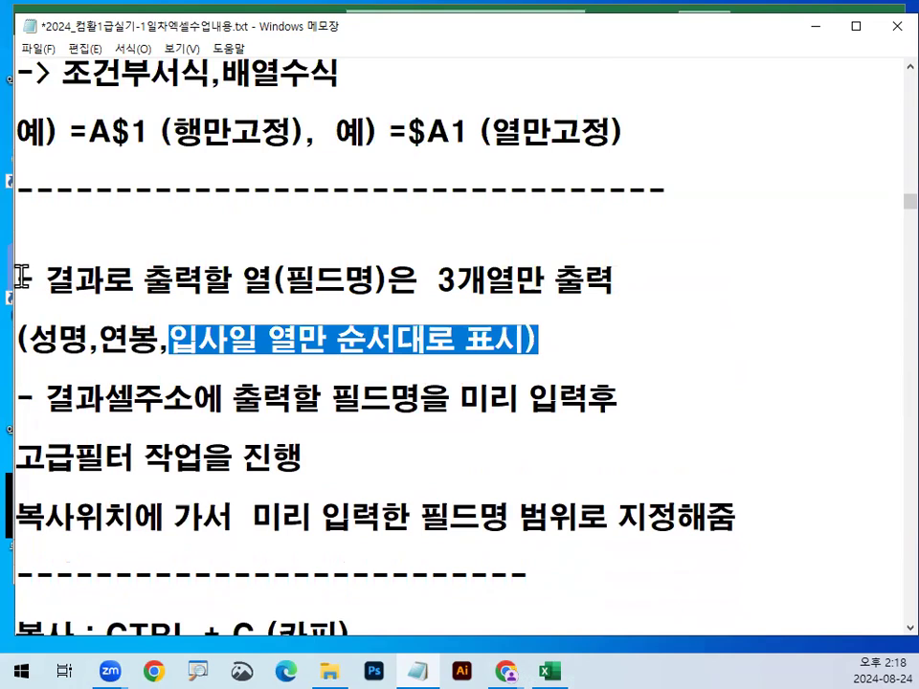
Step: Move the notes from 결과로 출력할 열(필드명) through 1회용 붙여넣기 to just below the =AND formula
left_click(20, 278)
scroll(332, 546, "down", 1)
scroll(333, 546, "down", 1)
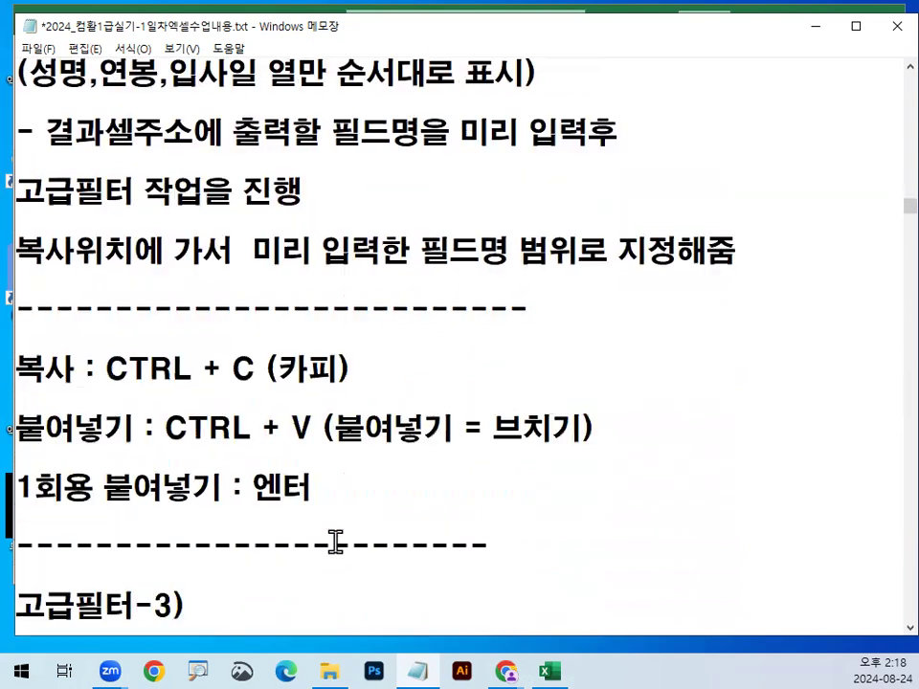
left_click(350, 513, "shift")
key("Delete")
scroll(321, 498, "up", 6)
scroll(328, 502, "up", 5)
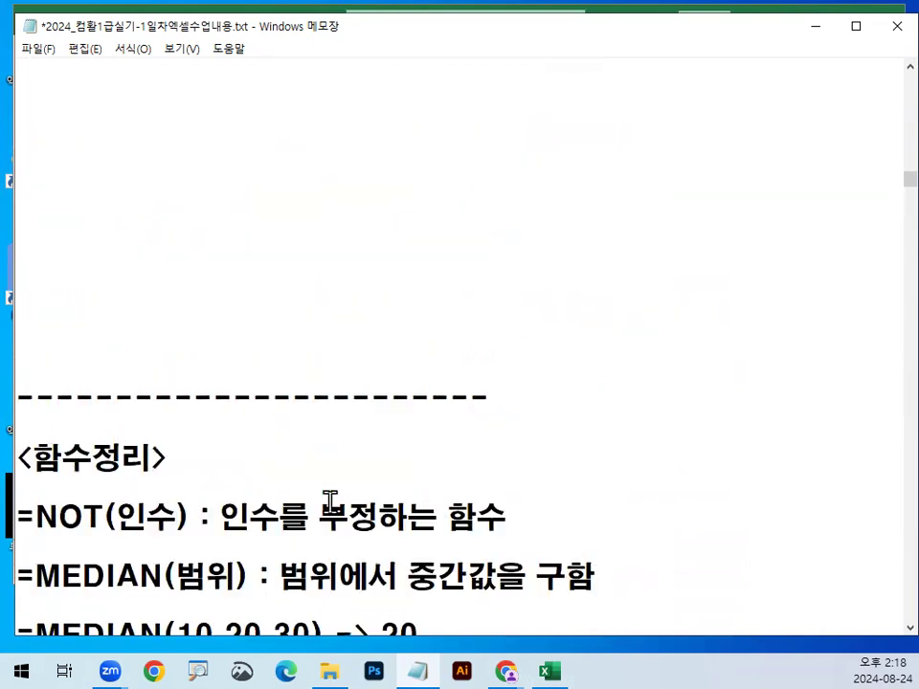
key("ctrl+z")
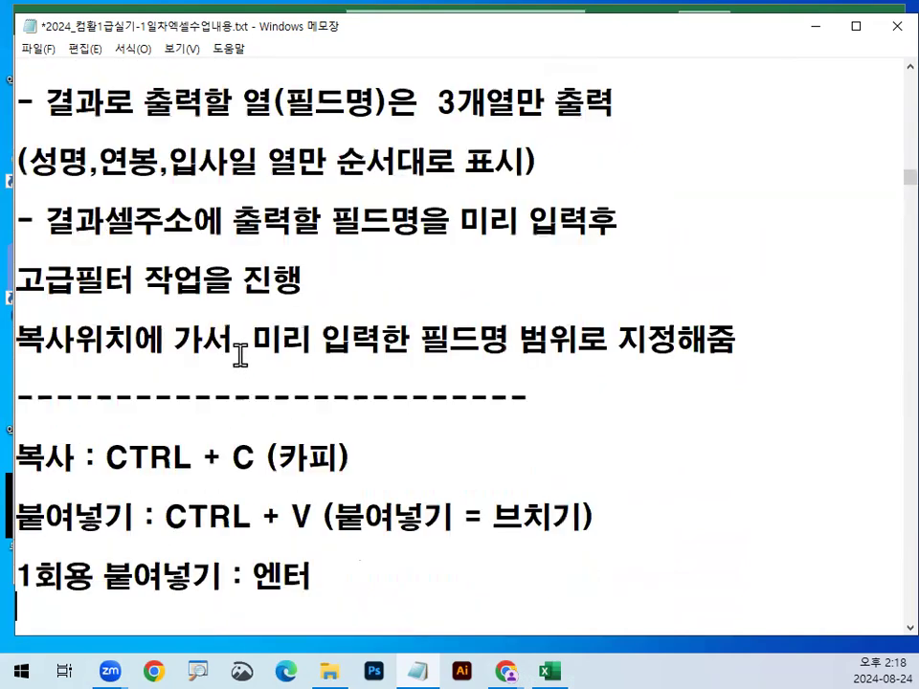
Step: Highlight the notes on entering the output field names in advance before running the advanced filter
scroll(212, 351, "up", 1)
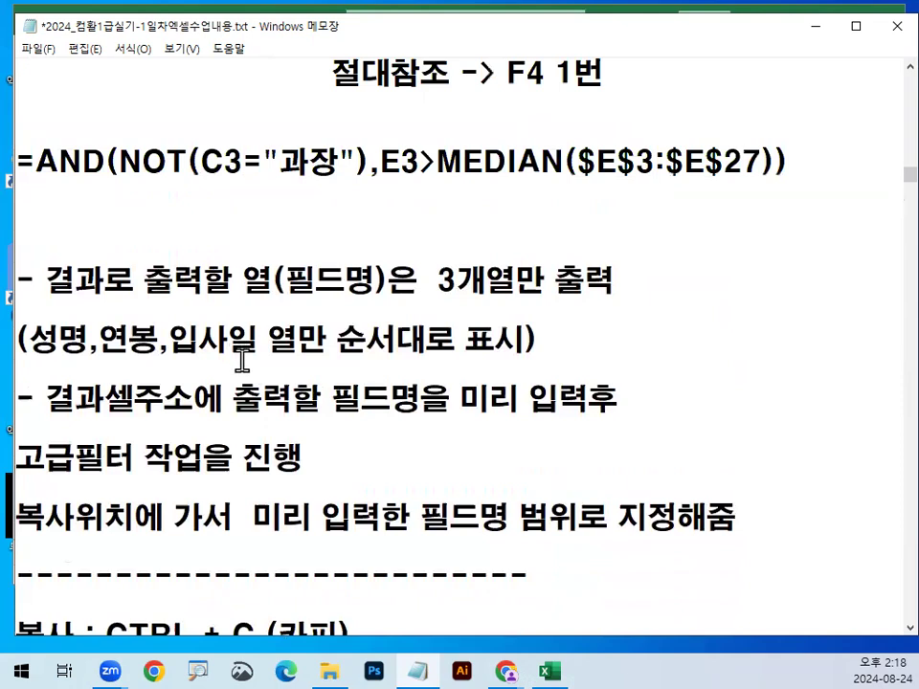
scroll(192, 392, "down", 1)
left_click_drag(238, 222, 421, 216)
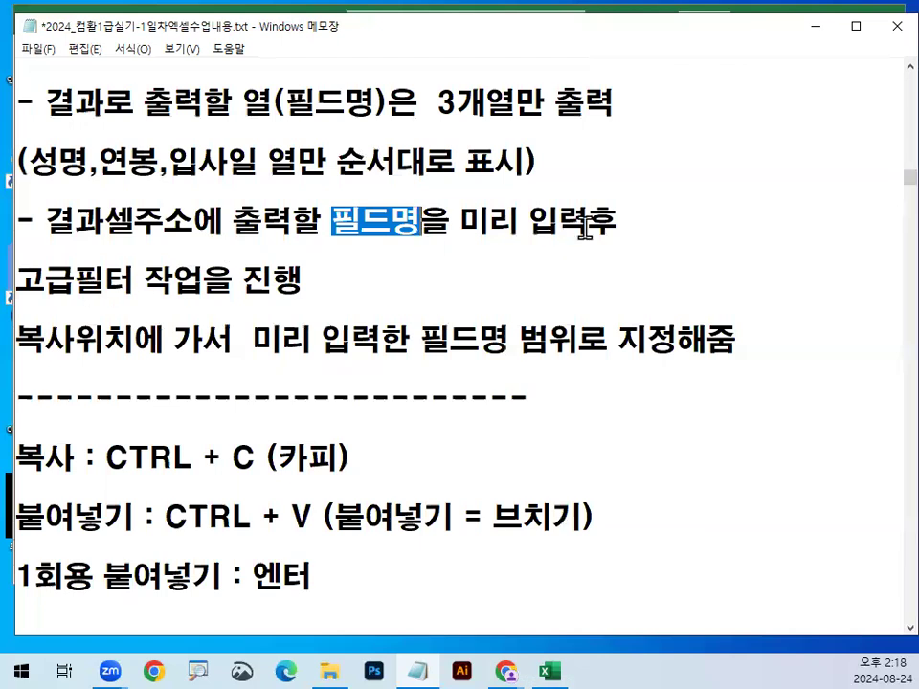
left_click_drag(644, 211, 530, 221)
left_click_drag(197, 288, 324, 281)
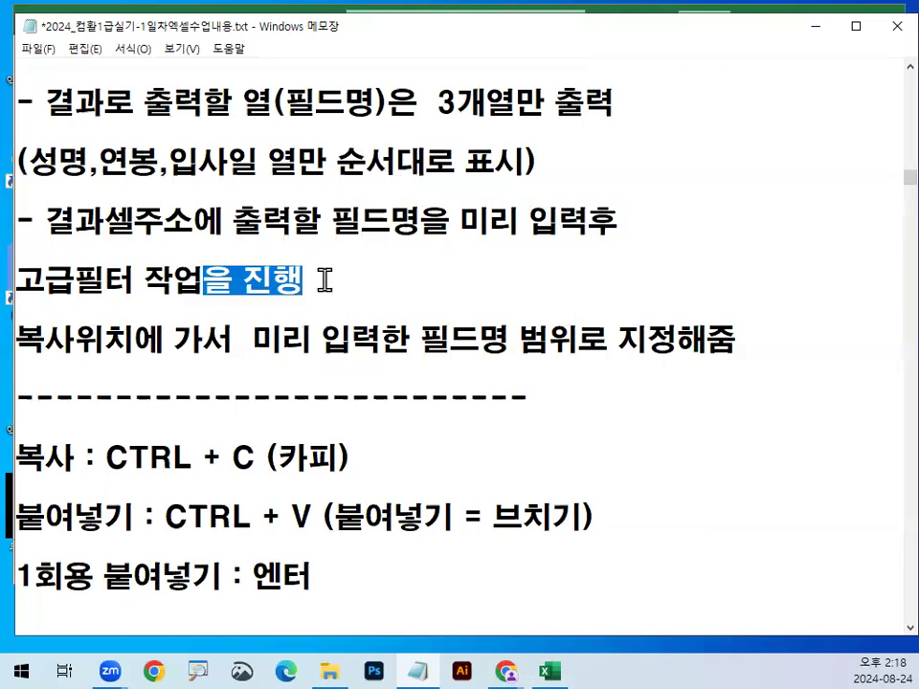
left_click(326, 280)
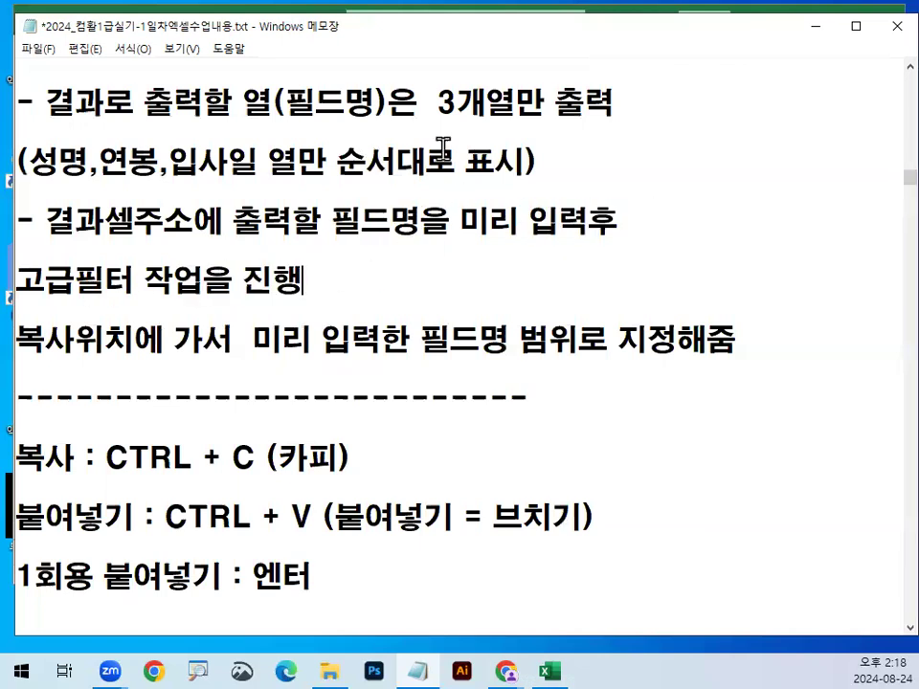
Step: Add a dashed separator line below the 1회용 붙여넣기 : 엔터 note
scroll(334, 249, "down", 1)
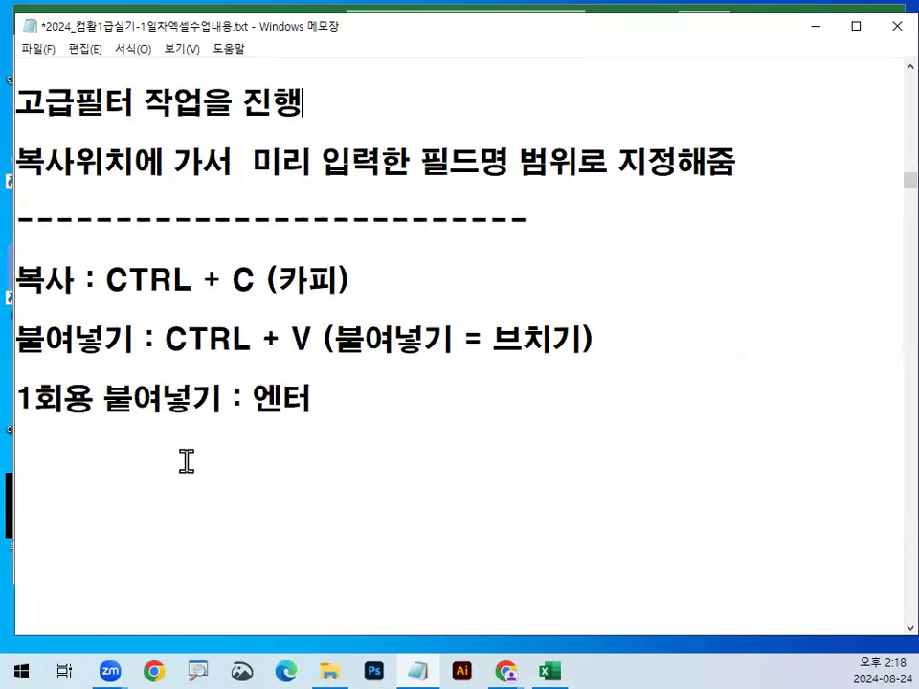
left_click(144, 458)
key("Return")
type("----------")
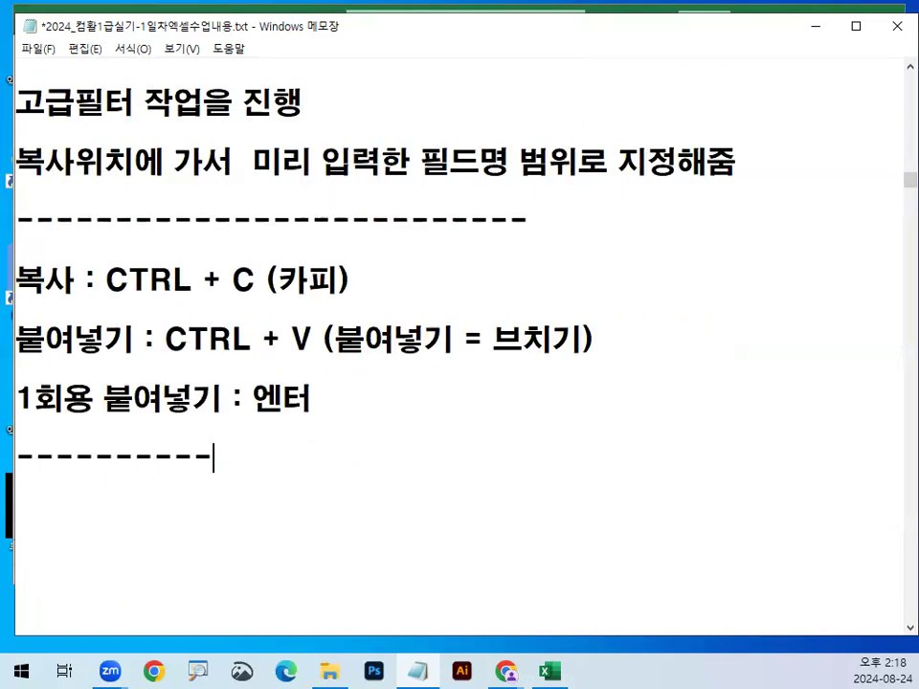
type("-----------------------------")
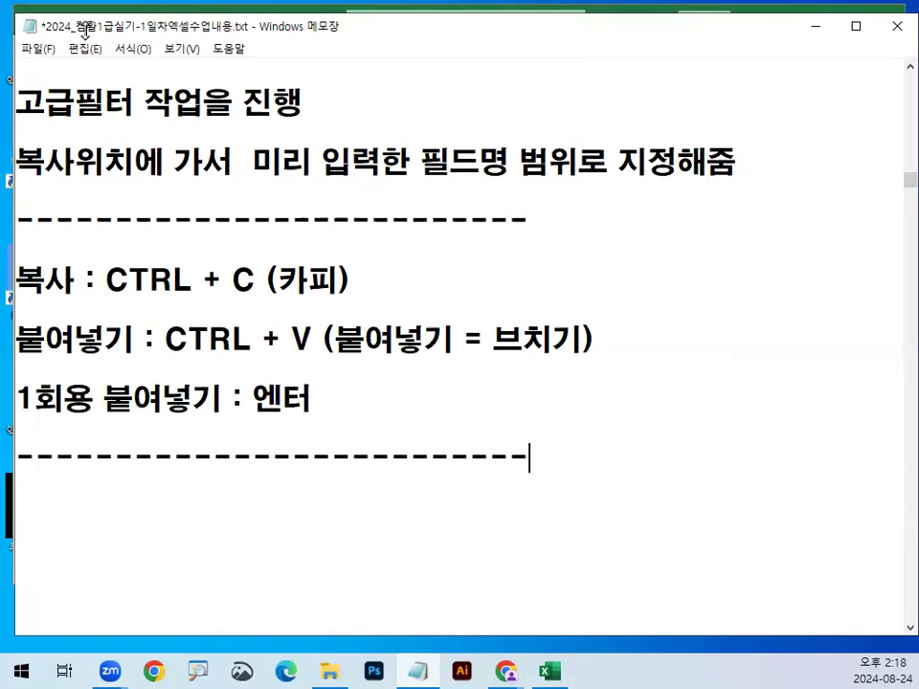
Step: Mark the 복사, 붙여넣기 and 1회용 붙여넣기 shortcut notes with the annotation pen, and erase the marks
left_click_drag(14, 300, 183, 300)
mouse_move(244, 299)
left_mouse_down()
mouse_move(247, 287)
mouse_move(260, 297)
mouse_move(248, 306)
left_mouse_up()
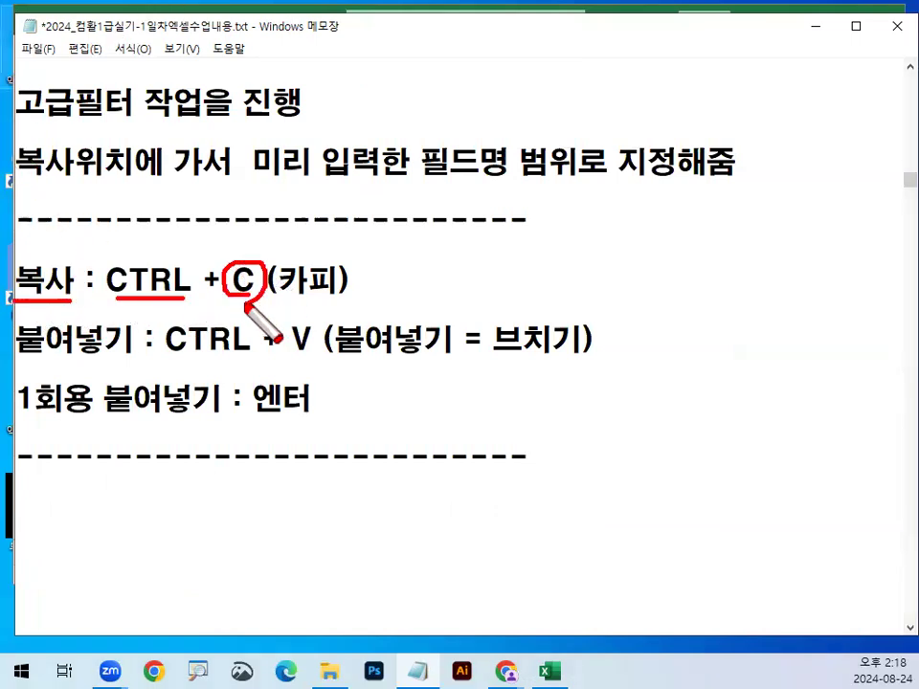
mouse_move(21, 360)
left_mouse_down()
mouse_move(245, 361)
mouse_move(334, 337)
mouse_move(316, 362)
left_mouse_up()
mouse_move(601, 349)
left_mouse_down()
mouse_move(504, 350)
mouse_move(603, 347)
left_mouse_up()
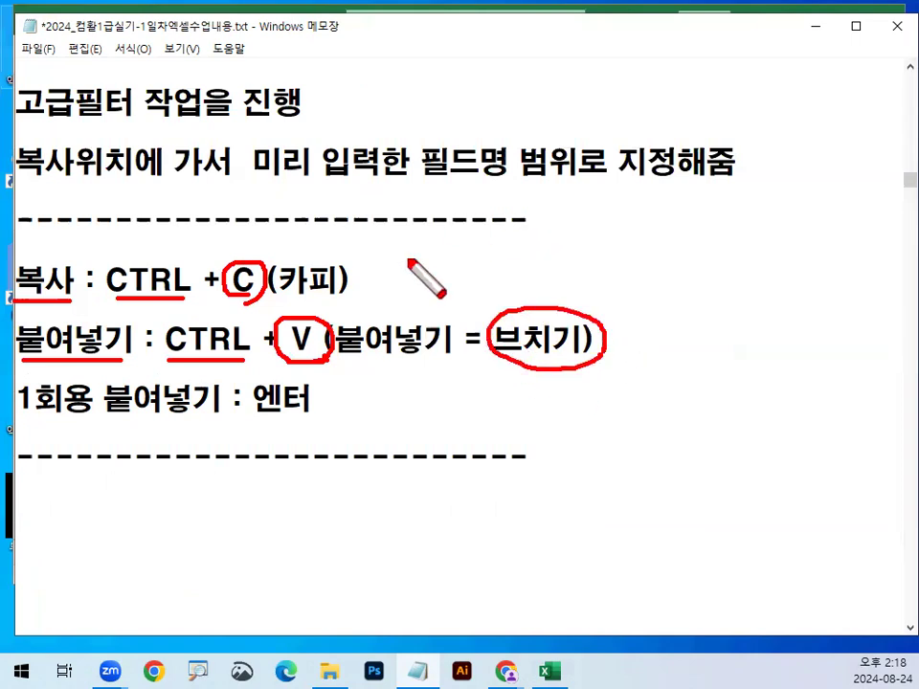
left_click_drag(381, 308, 462, 226)
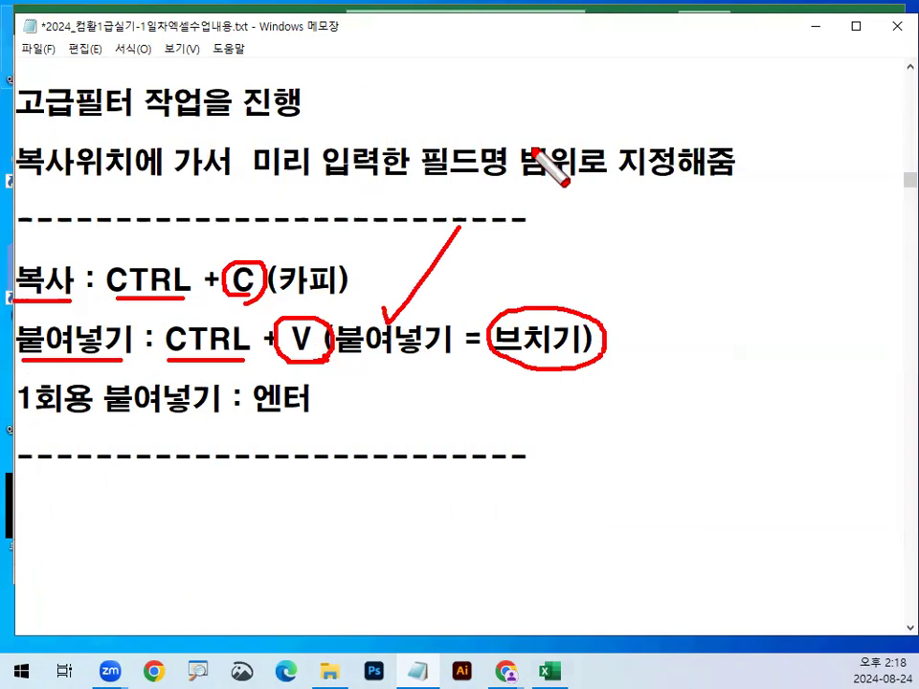
left_click_drag(20, 404, 279, 414)
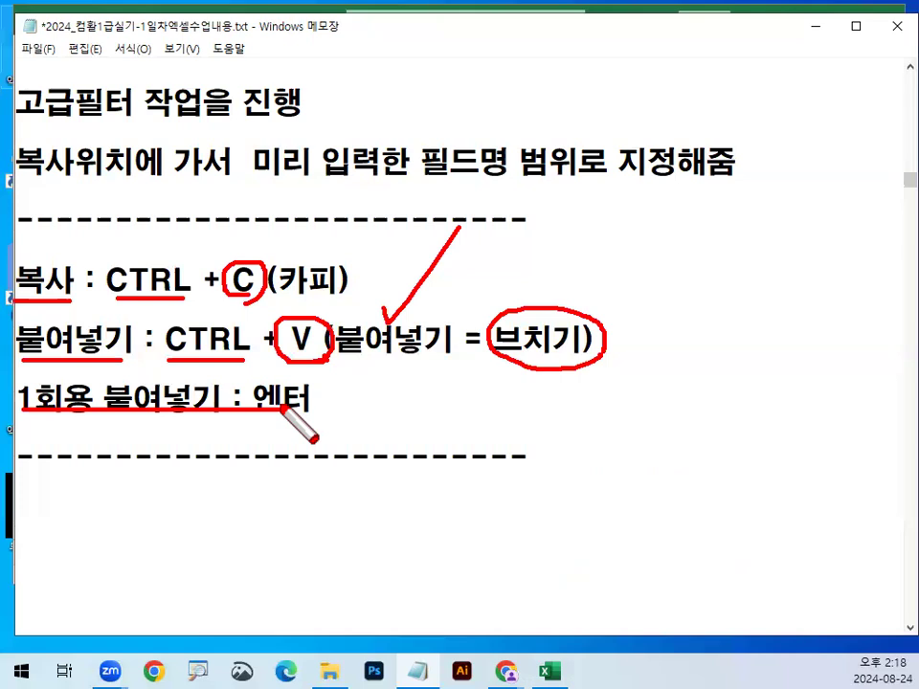
mouse_move(40, 246)
left_mouse_down()
mouse_move(8, 266)
mouse_move(64, 289)
left_mouse_up()
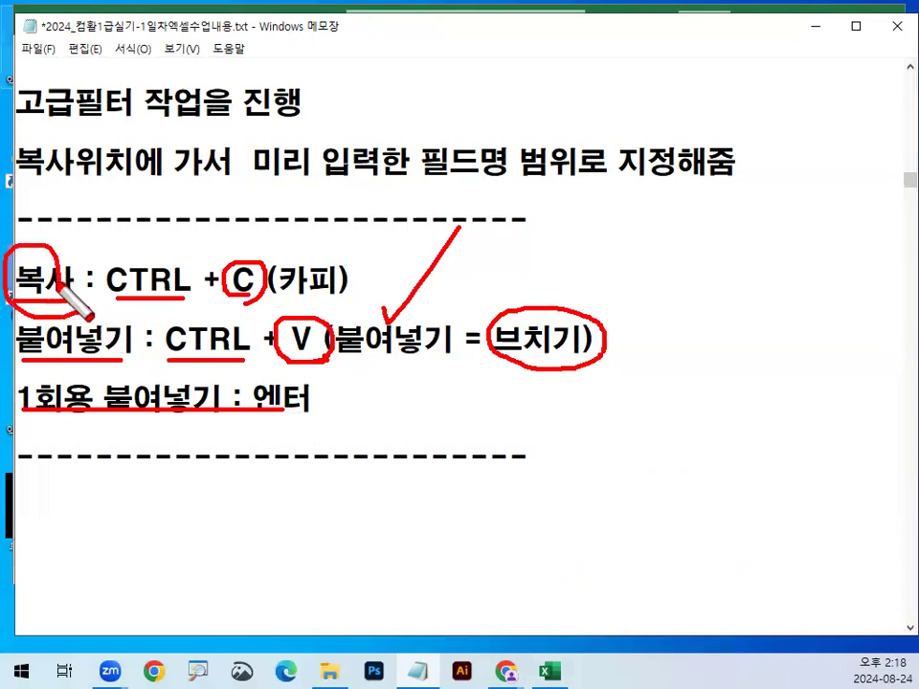
left_click_drag(212, 445, 235, 469)
key("Escape")
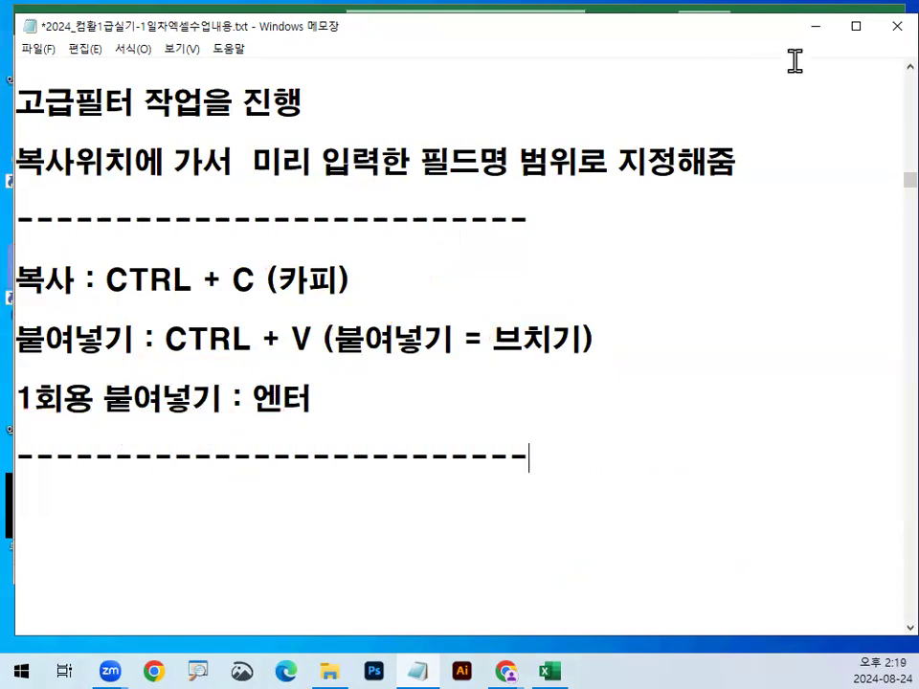
Step: Return to Excel, select the 성명 header in A2, and temporarily circle it with the annotation pen
left_click(816, 27)
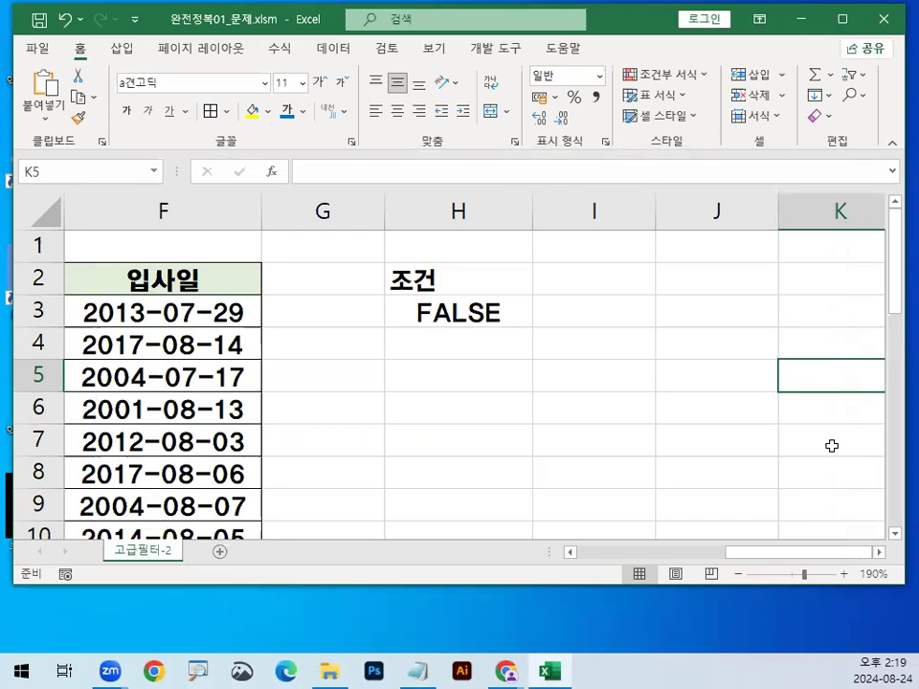
left_click_drag(821, 553, 683, 580)
left_click(100, 277)
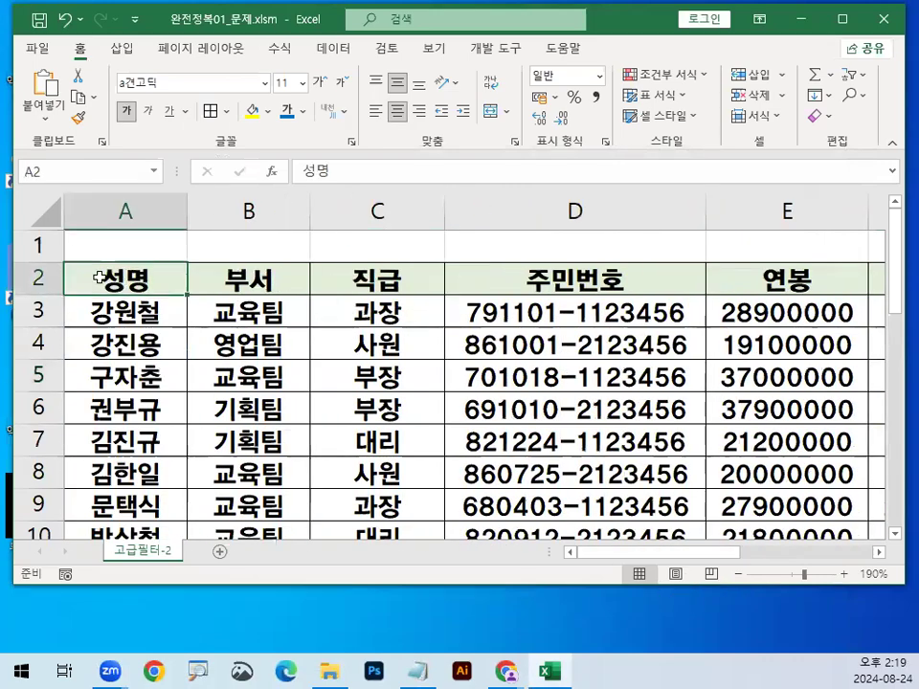
key("ctrl+1")
left_click(251, 268)
mouse_move(252, 268)
left_mouse_down()
mouse_move(162, 269)
mouse_move(251, 285)
left_mouse_up()
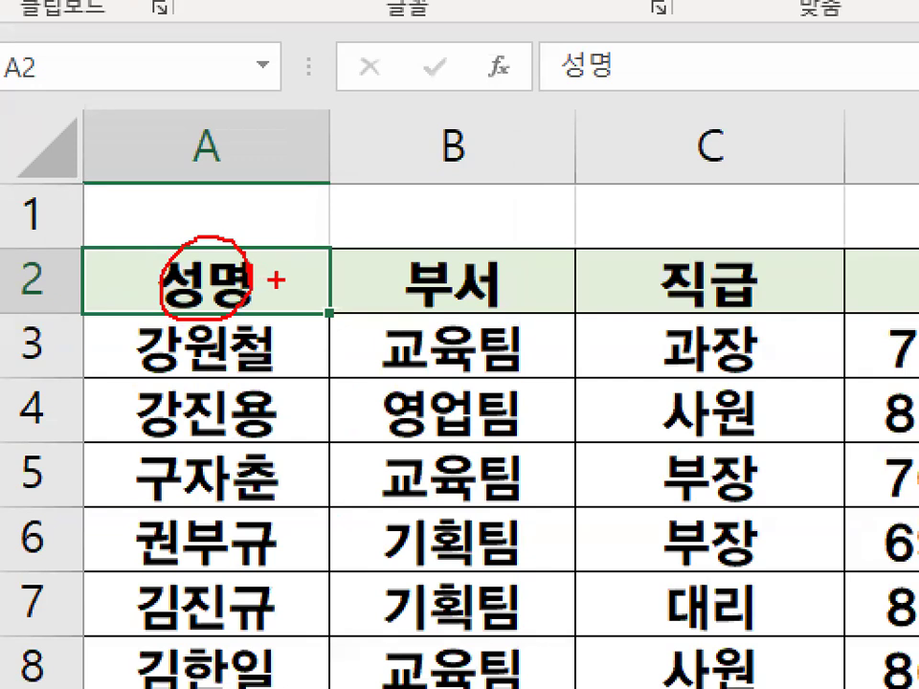
key("Escape")
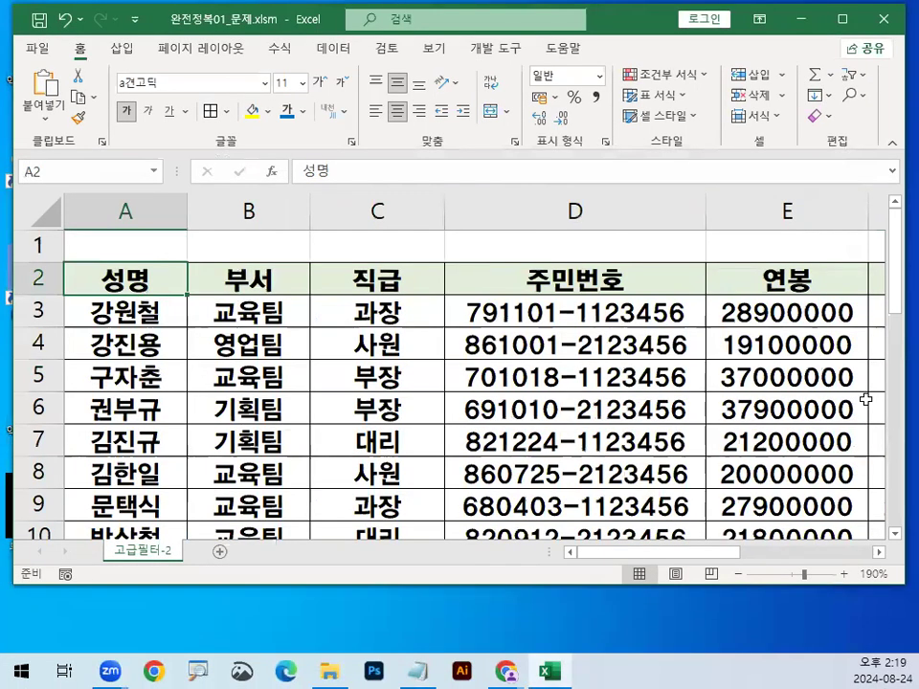
Step: Add the 연봉 and 입사일 headers in E2:F2 to the A2 selection, and draw an arrow from 연봉 to 입사일
scroll(882, 565, "right", 3)
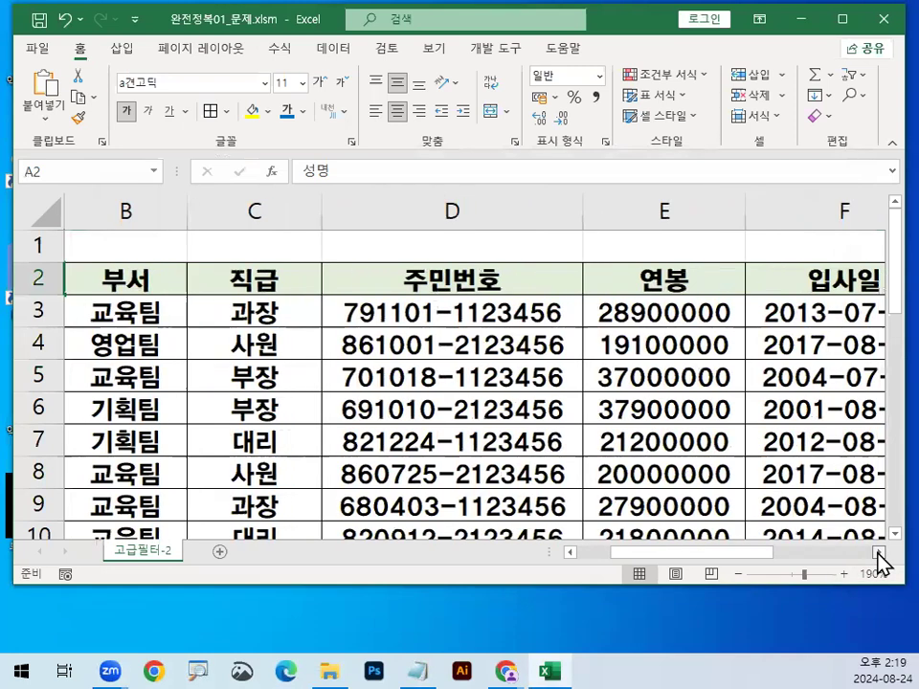
left_click_drag(474, 279, 550, 269)
key("ctrl+2")
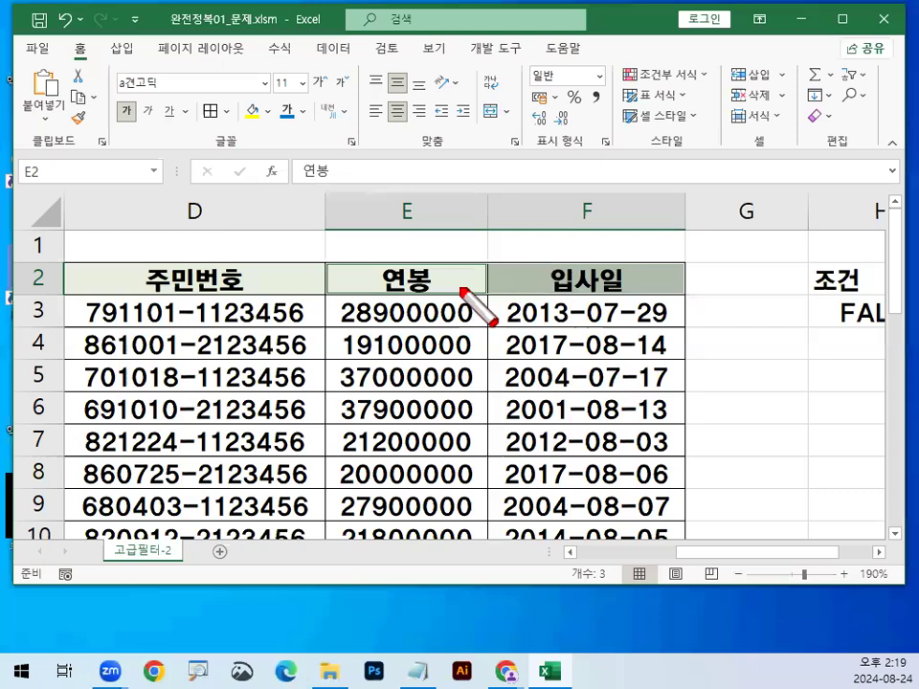
mouse_move(373, 303)
left_mouse_down()
mouse_move(561, 303)
mouse_move(538, 342)
left_mouse_up()
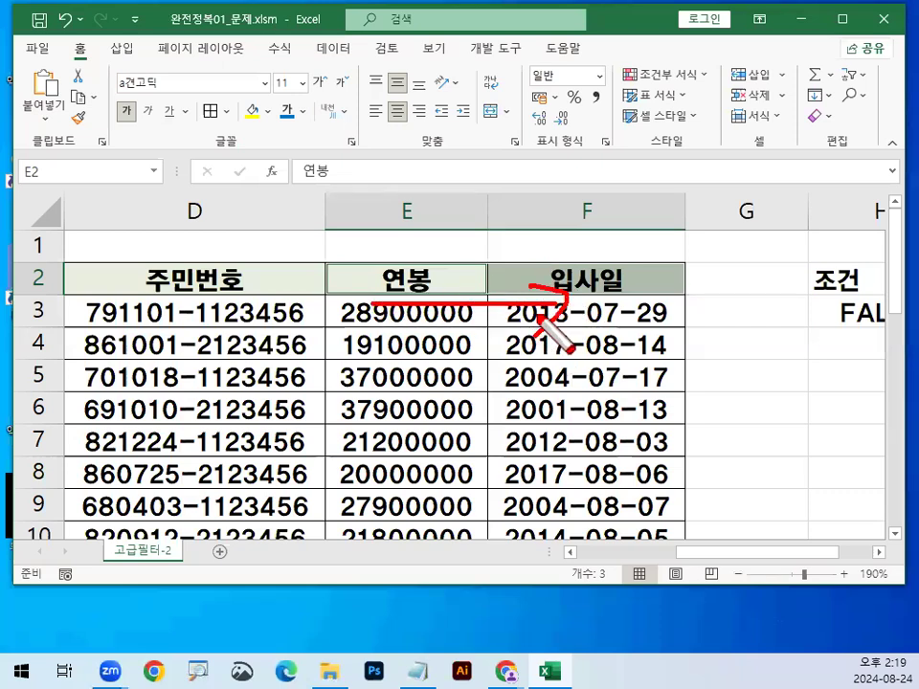
Step: Copy the selected 성명, 연봉 and 입사일 headers into the output range starting at H5
key("Escape")
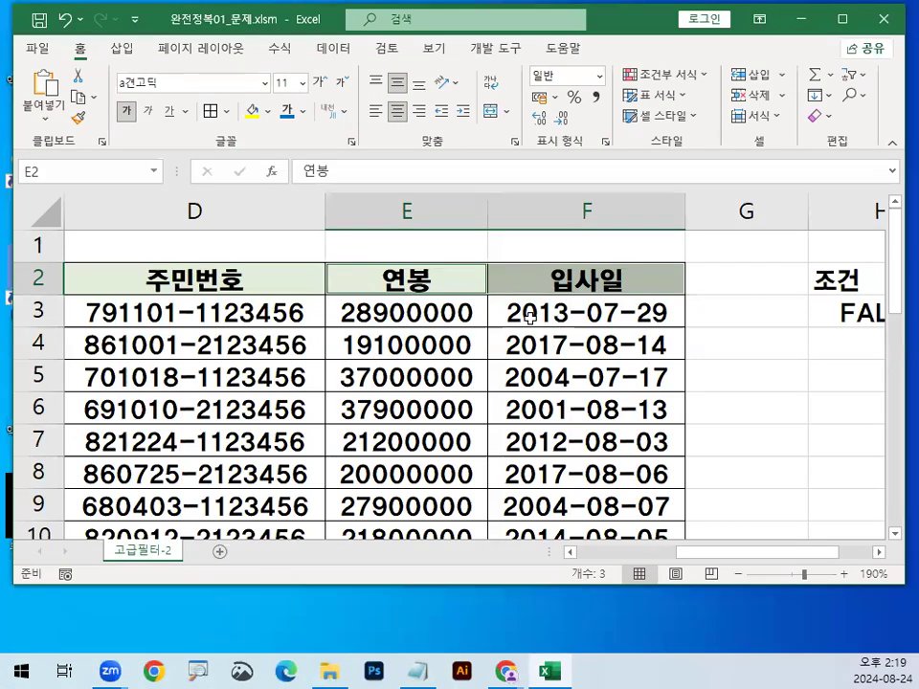
key("ctrl+c")
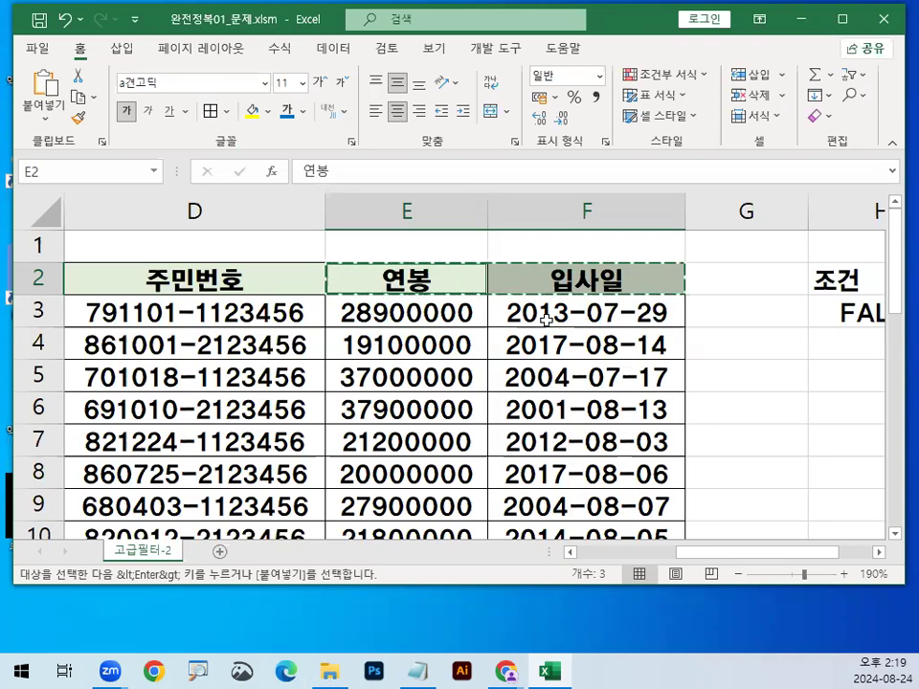
left_click(878, 553)
left_click(878, 554)
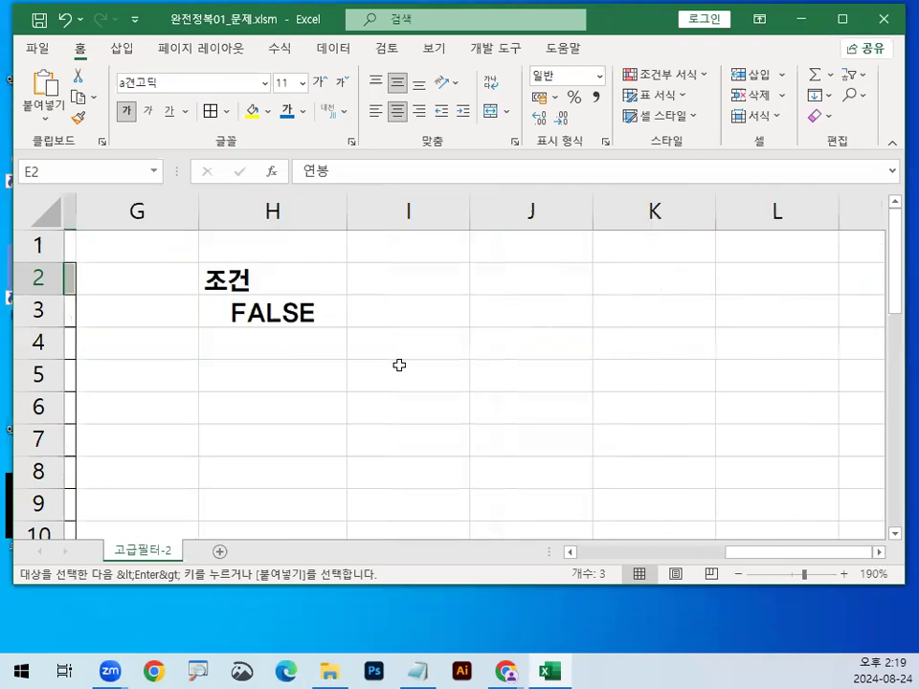
left_click(236, 373)
mouse_move(287, 299)
left_mouse_down()
mouse_move(340, 379)
mouse_move(344, 366)
left_mouse_up()
key("Return")
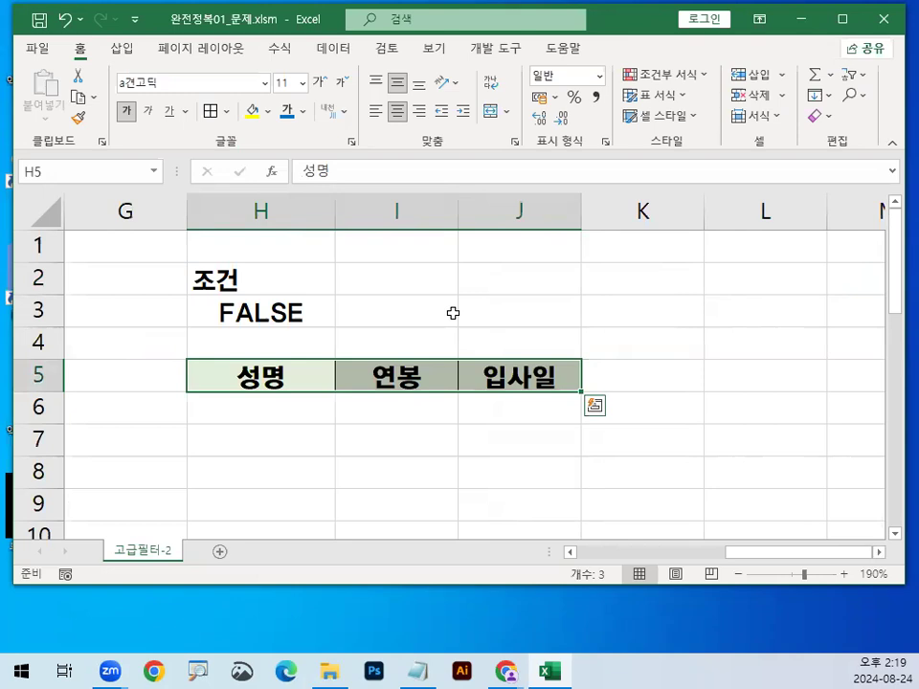
Step: Compare the source table headers with the copied ones in row 5, and temporarily mark 성명 and 연봉 with the annotation pen
left_click_drag(766, 553, 642, 554)
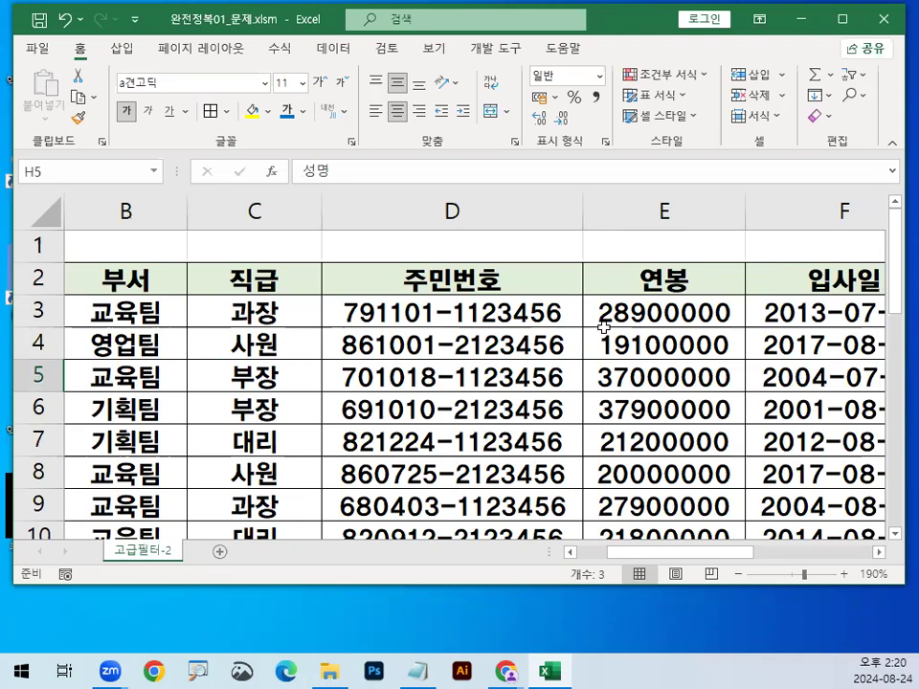
scroll(595, 417, "right", 4)
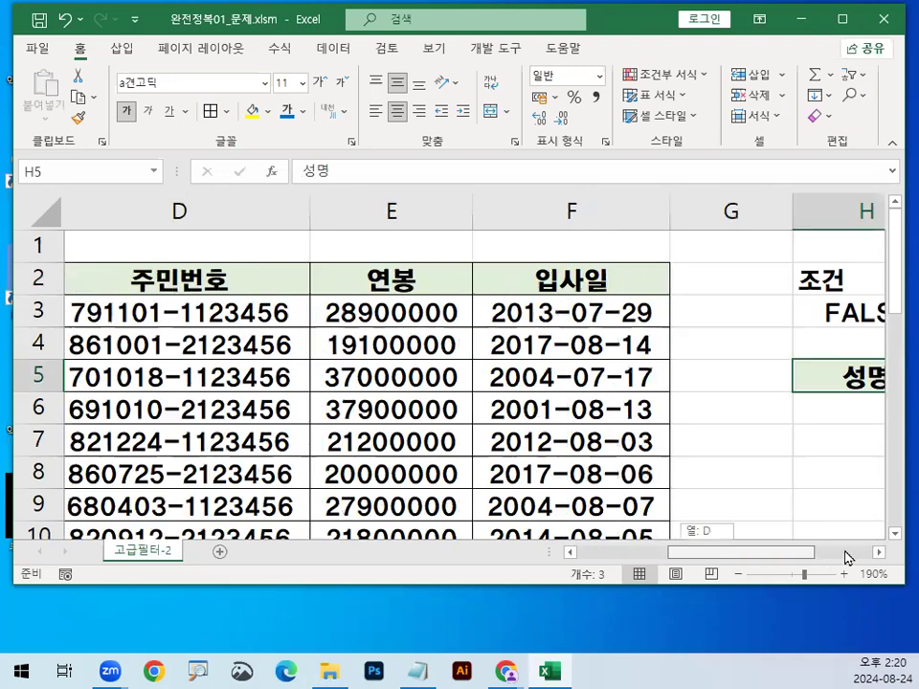
left_click(550, 461)
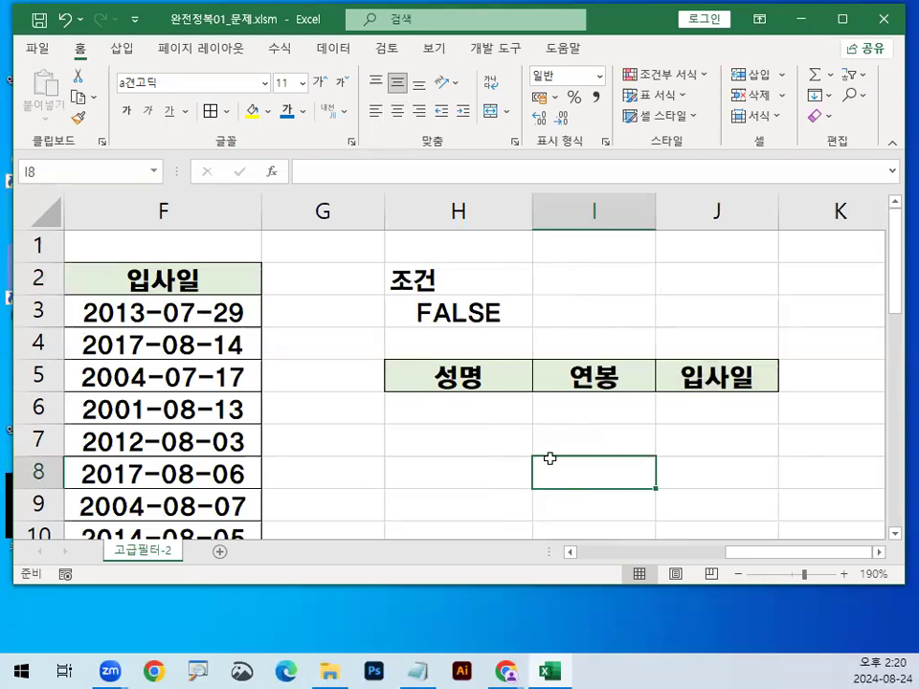
mouse_move(476, 403)
left_mouse_down()
mouse_move(450, 366)
mouse_move(484, 389)
left_mouse_up()
left_click_drag(400, 362, 641, 362)
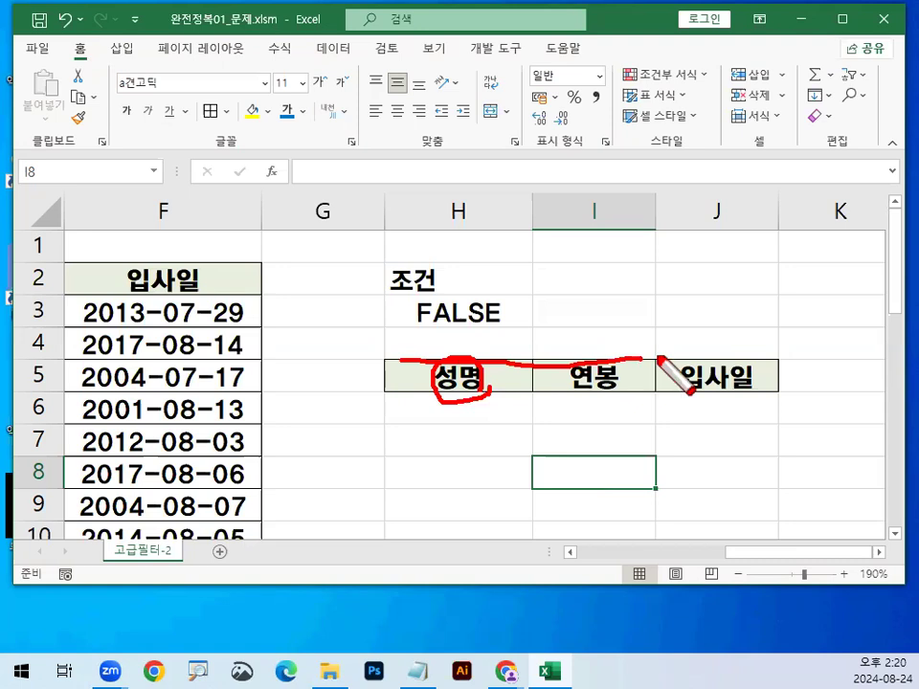
key("Escape")
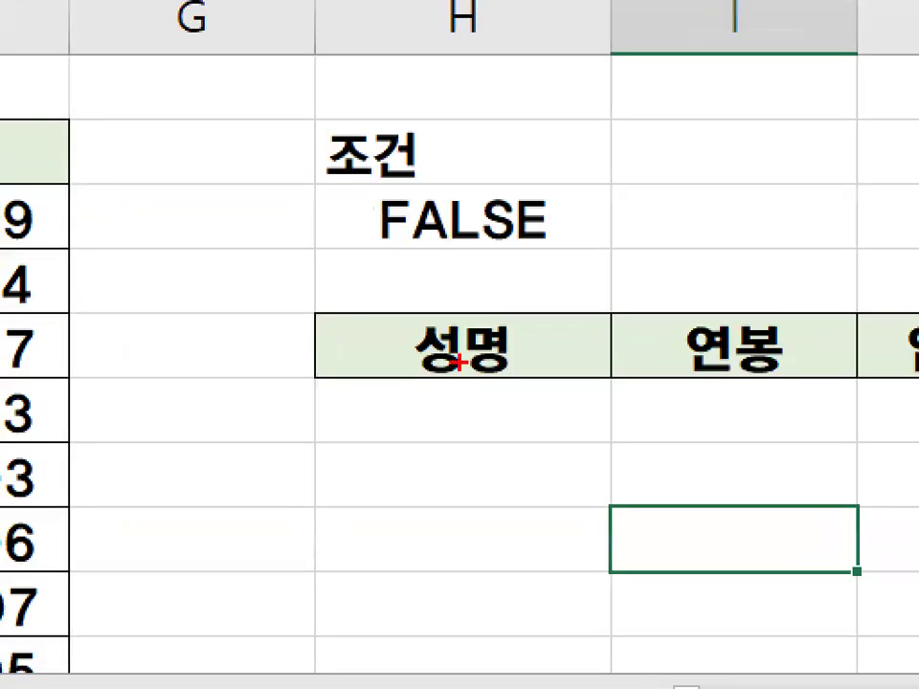
Step: Magnify the output headers, temporarily circle 성명 and 연봉, and bracket the result area beneath them
left_click_drag(484, 309, 525, 359)
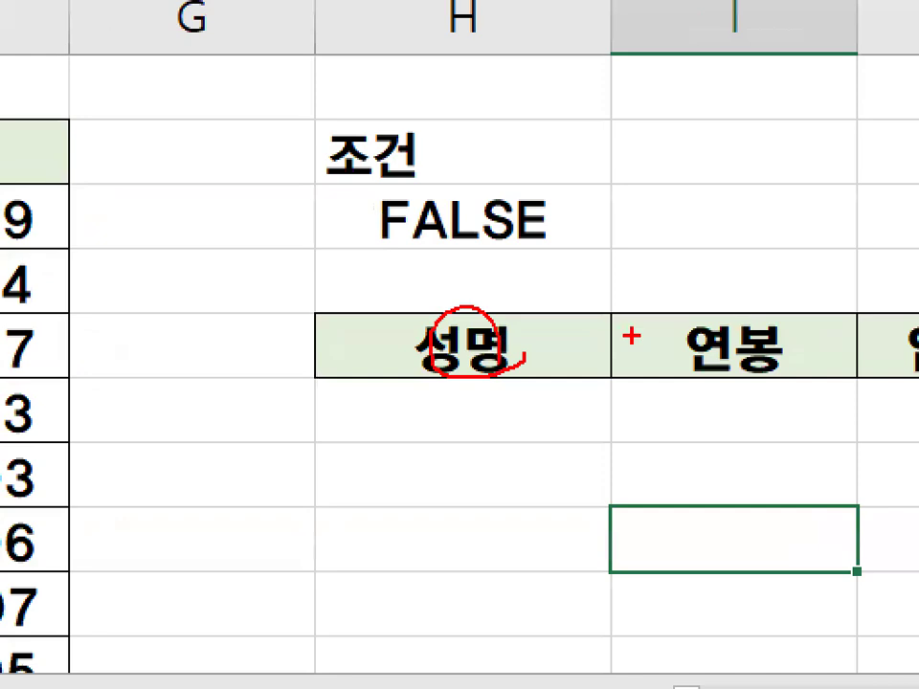
left_click_drag(721, 311, 809, 351)
left_click_drag(339, 400, 338, 648)
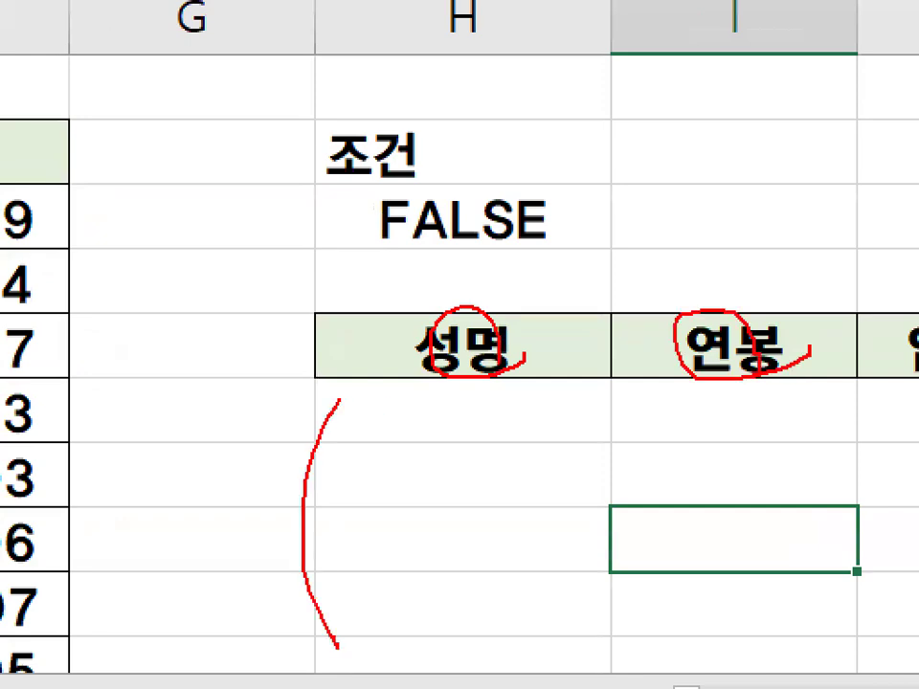
left_click_drag(541, 288, 637, 472)
left_click_drag(657, 257, 496, 448)
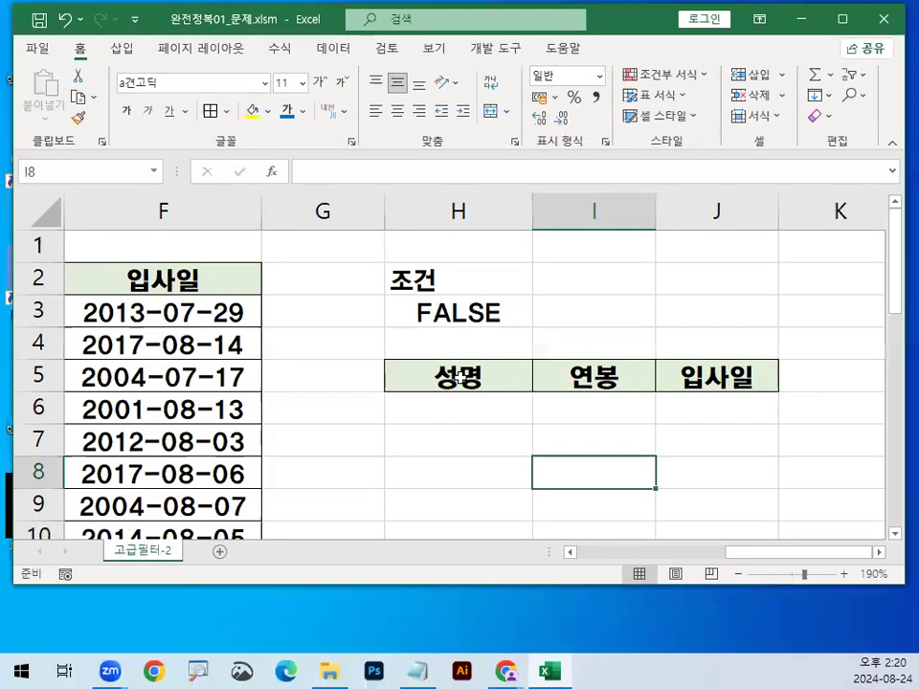
Step: Select the output headers H5:J5 and temporarily draw a cross between 연봉 and 입사일
left_click(463, 345)
left_click_drag(463, 379, 746, 379)
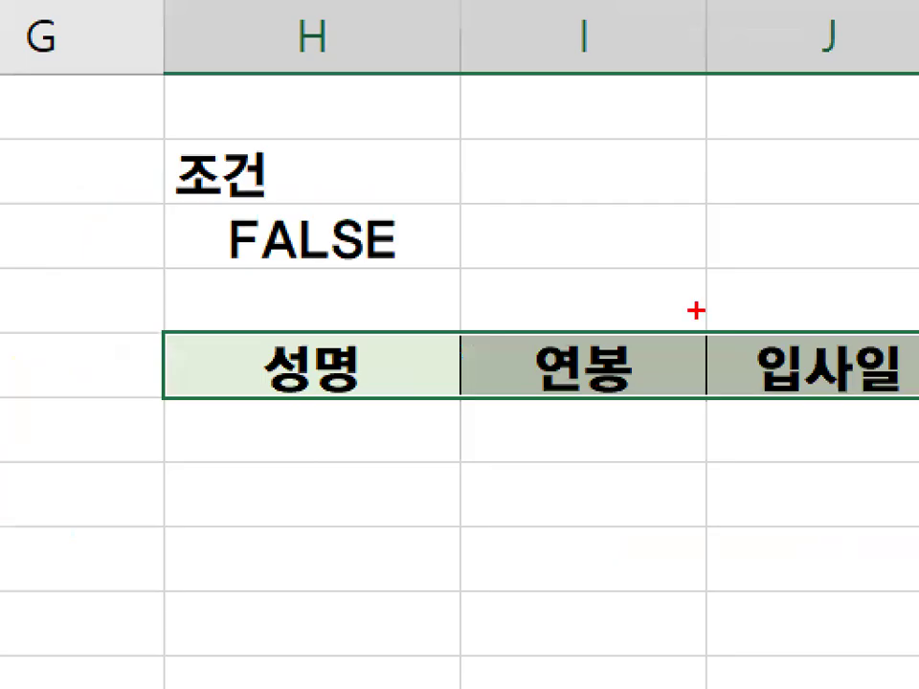
left_click_drag(651, 348, 641, 395)
left_click_drag(629, 357, 685, 406)
key("Escape")
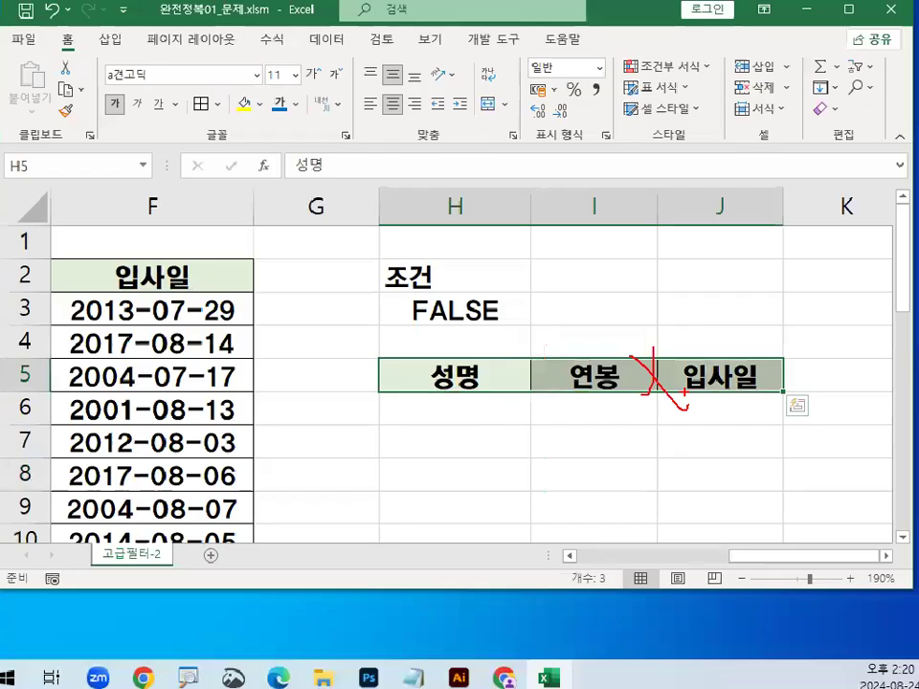
Step: Select the 성명 output header in H5 and temporarily draw lines around the output headers with the annotation pen
left_click(433, 372)
key("ctrl+2")
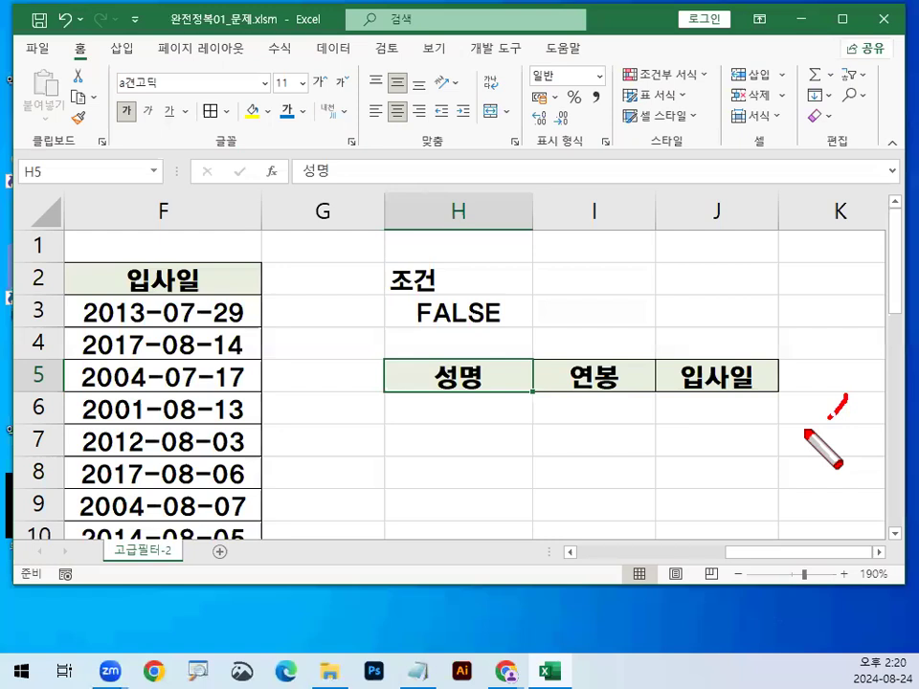
left_click_drag(846, 394, 344, 393)
mouse_move(758, 167)
left_mouse_down()
mouse_move(879, 405)
mouse_move(862, 388)
left_mouse_up()
key("Escape")
Step: Select cell C5 inside the source table and temporarily tick it with the annotation pen
mouse_move(788, 554)
left_mouse_down()
mouse_move(523, 591)
mouse_move(517, 584)
left_mouse_up()
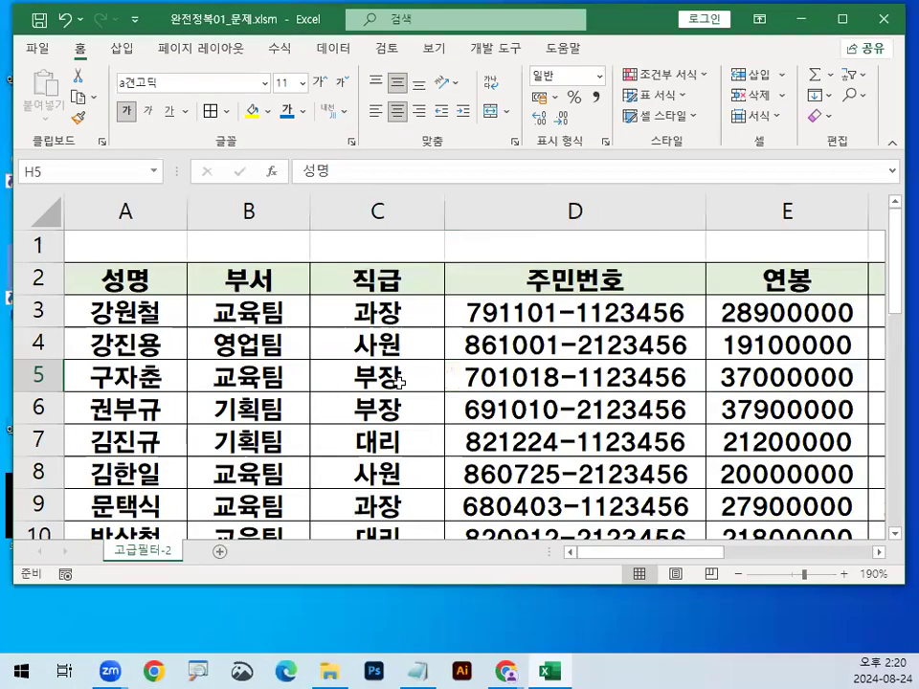
left_click(398, 383)
key("ctrl+1")
left_click(396, 387)
left_click_drag(363, 340, 471, 247)
key("Escape")
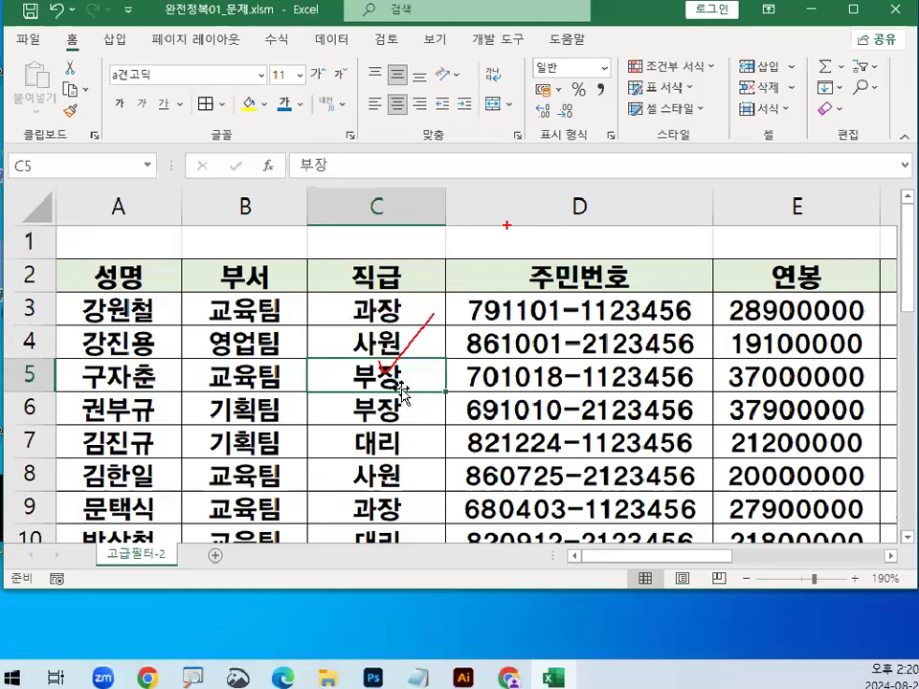
Step: Open the 고급 필터 settings for the source table, temporarily circling the 정렬 및 필터 and 고급 labels
key("ctrl+1")
left_click(343, 76)
mouse_move(339, 83)
left_mouse_down()
mouse_move(330, 110)
mouse_move(336, 90)
left_mouse_up()
key("Escape")
left_click(321, 96)
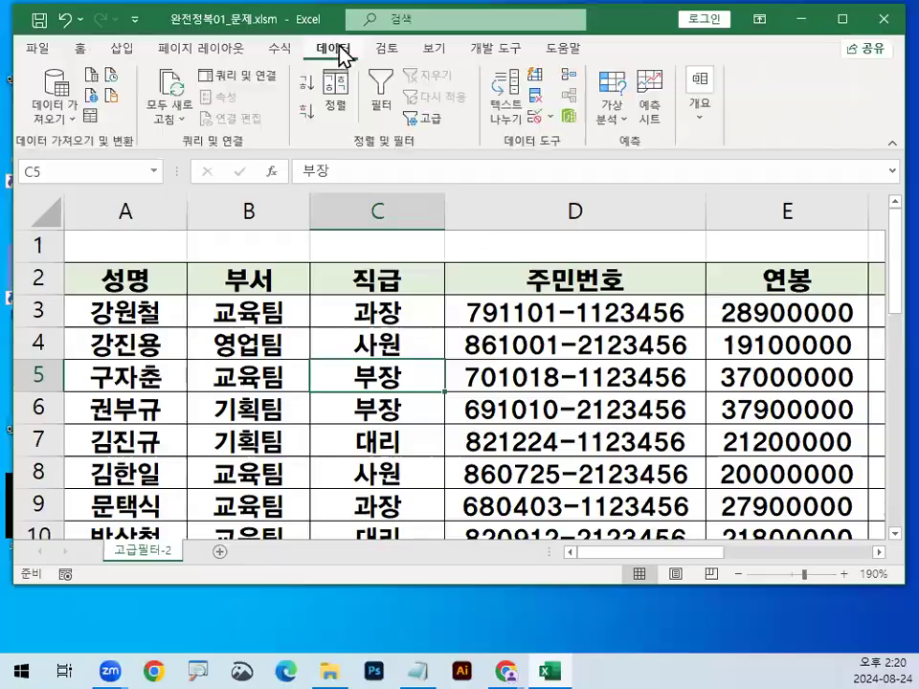
key("ctrl+1")
left_click(243, 251)
mouse_move(278, 247)
left_mouse_down()
mouse_move(140, 232)
mouse_move(258, 238)
left_mouse_up()
left_click_drag(263, 203, 363, 183)
key("Escape")
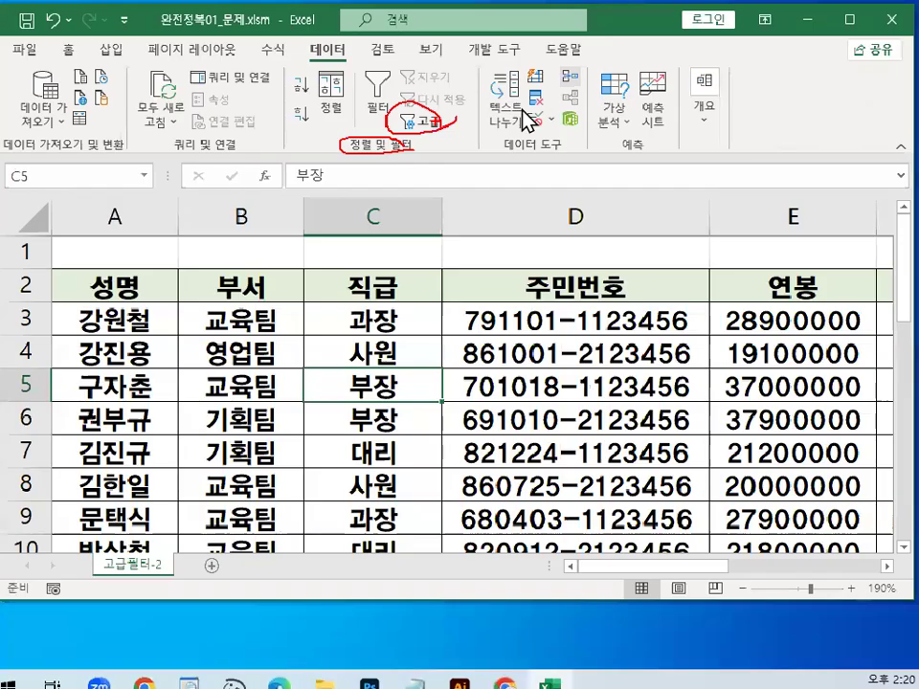
left_click(426, 120)
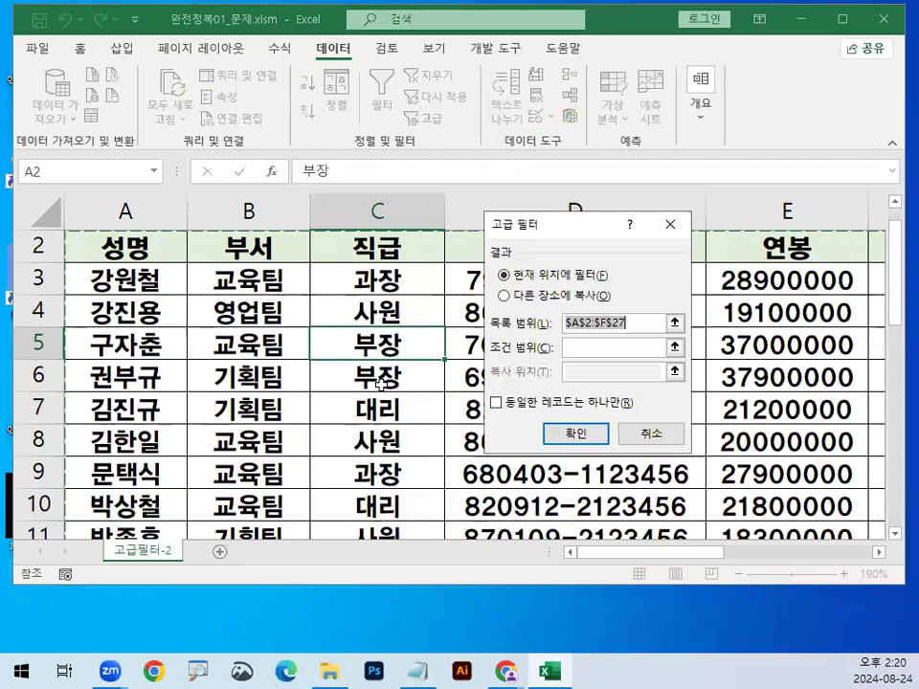
Step: Temporarily circle the 목록 범위 value $A$2:$F$27 with the annotation pen, and erase the marks
key("ctrl+1")
mouse_move(656, 311)
left_mouse_down()
mouse_move(469, 326)
mouse_move(602, 293)
left_mouse_up()
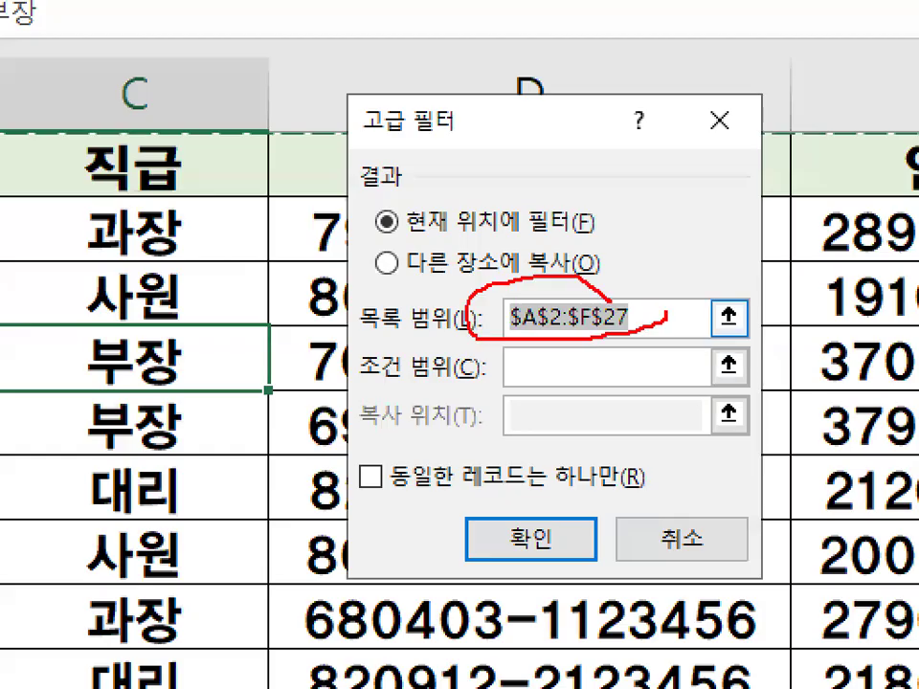
key("Escape")
key("ctrl+1")
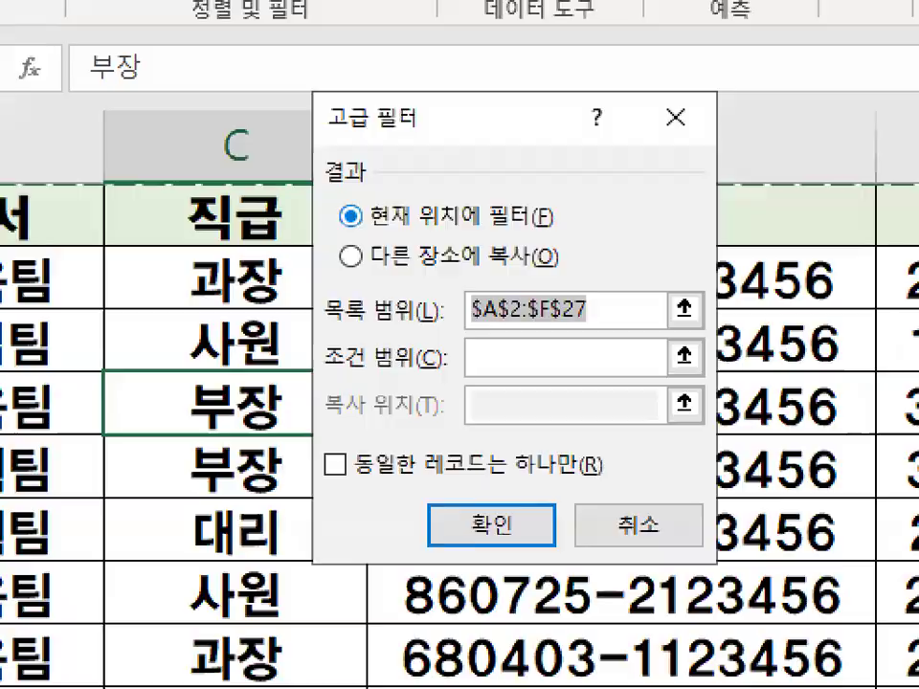
left_click_drag(598, 277, 622, 313)
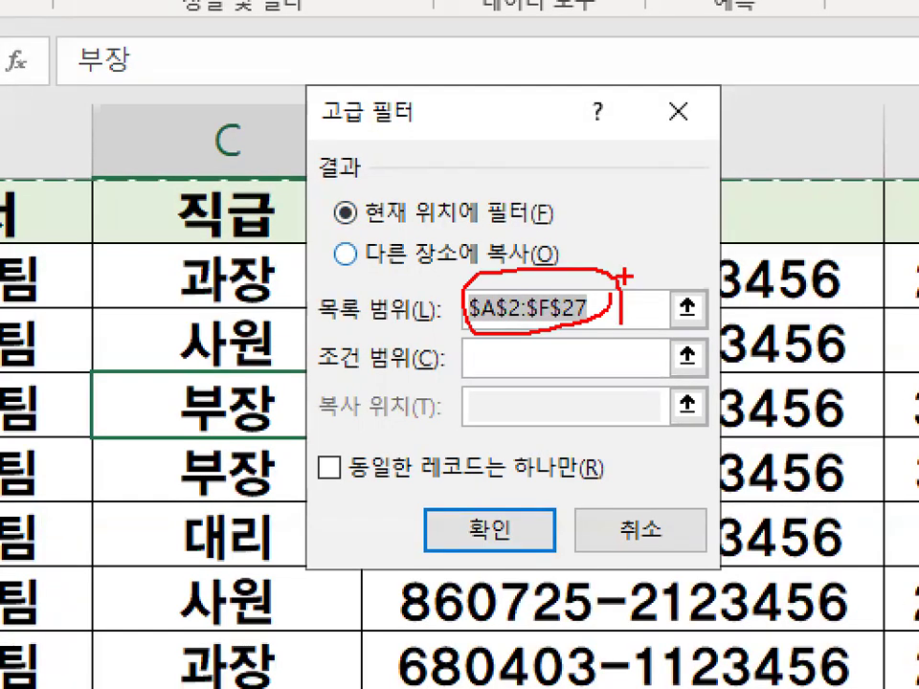
key("Escape")
Step: Set the filter result to 다른 장소에 복사, and temporarily underline that option and the 조건 범위 label
left_click(345, 254)
key("ctrl+1")
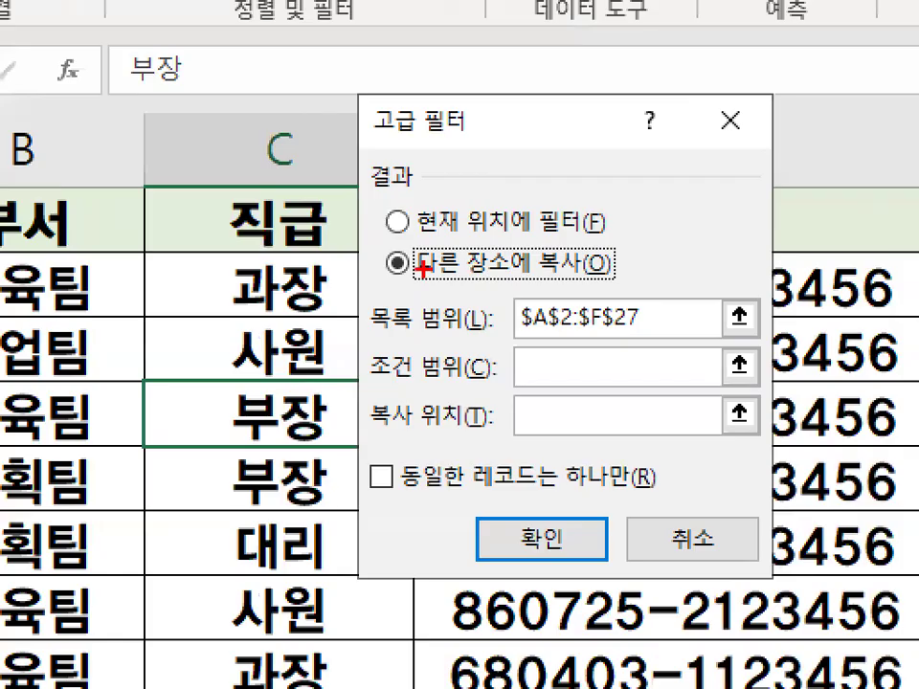
left_click_drag(418, 275, 639, 274)
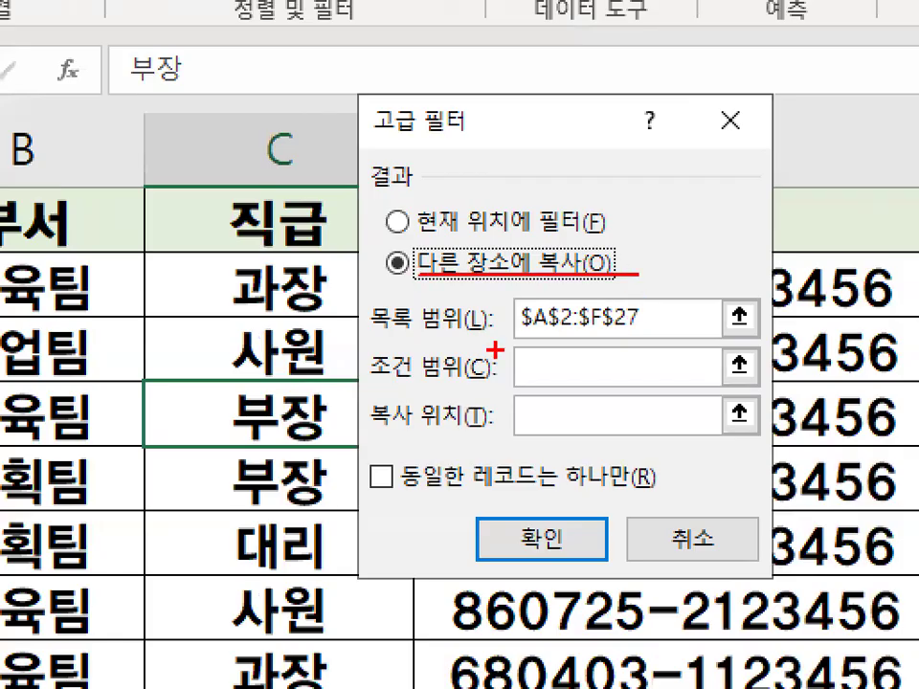
left_click_drag(371, 379, 503, 377)
mouse_move(544, 346)
left_mouse_down()
mouse_move(545, 375)
mouse_move(698, 280)
left_mouse_up()
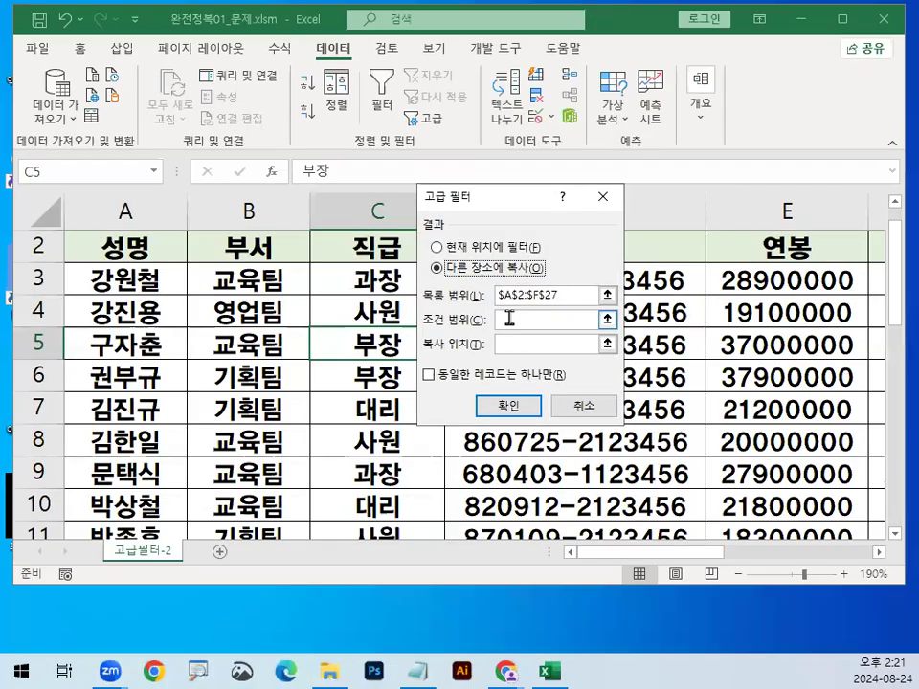
Step: Set the 조건 범위 to the 조건 cells H2:H3, and temporarily mark that range with the annotation pen
left_click(509, 321)
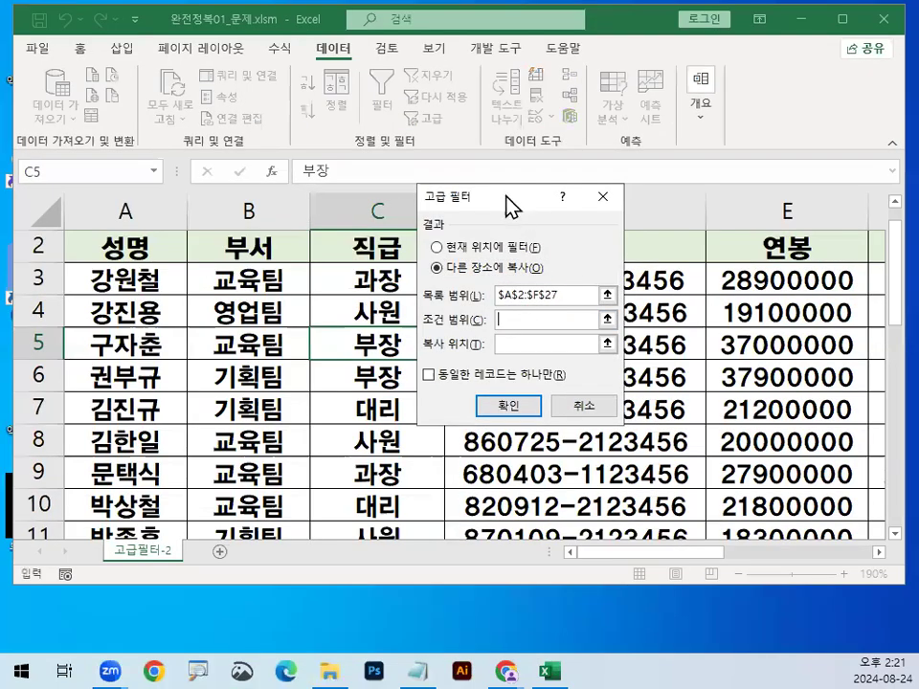
left_click_drag(508, 204, 394, 154)
left_click(879, 552)
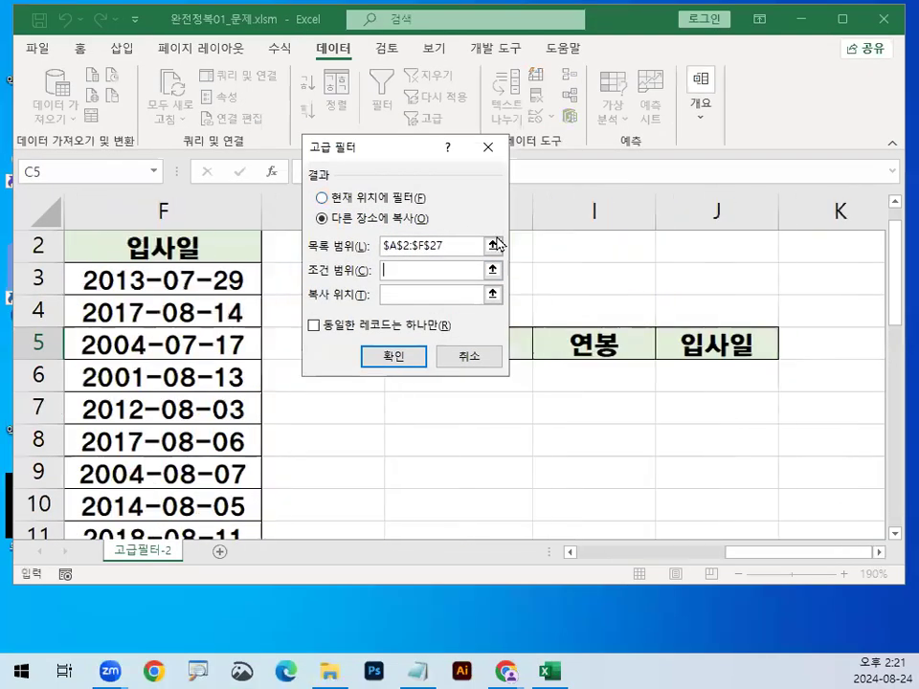
left_click_drag(383, 147, 639, 247)
left_click_drag(465, 250, 467, 276)
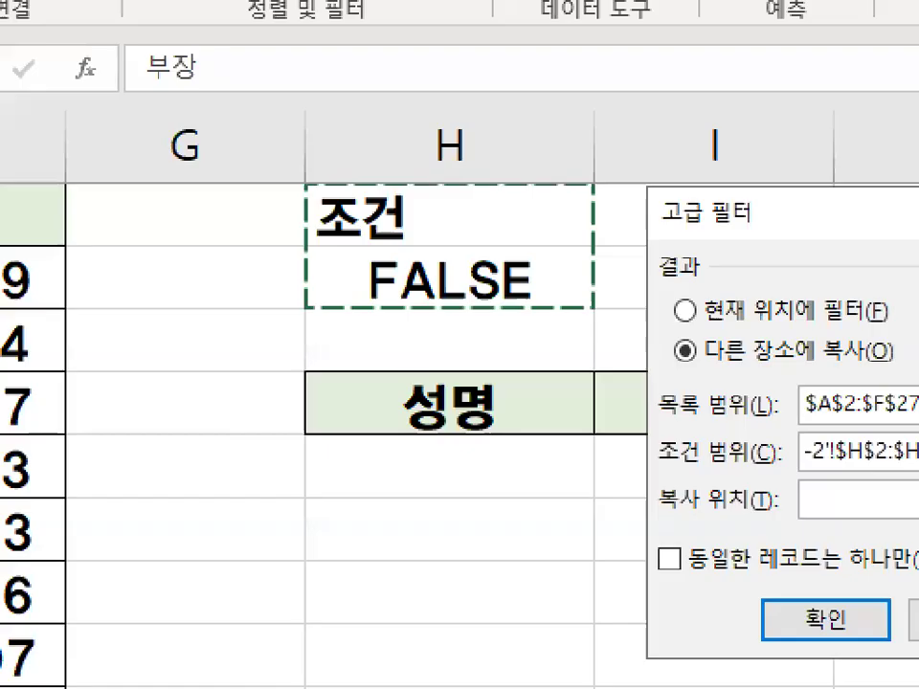
mouse_move(554, 280)
left_mouse_down()
mouse_move(357, 311)
mouse_move(338, 201)
mouse_move(528, 268)
left_mouse_up()
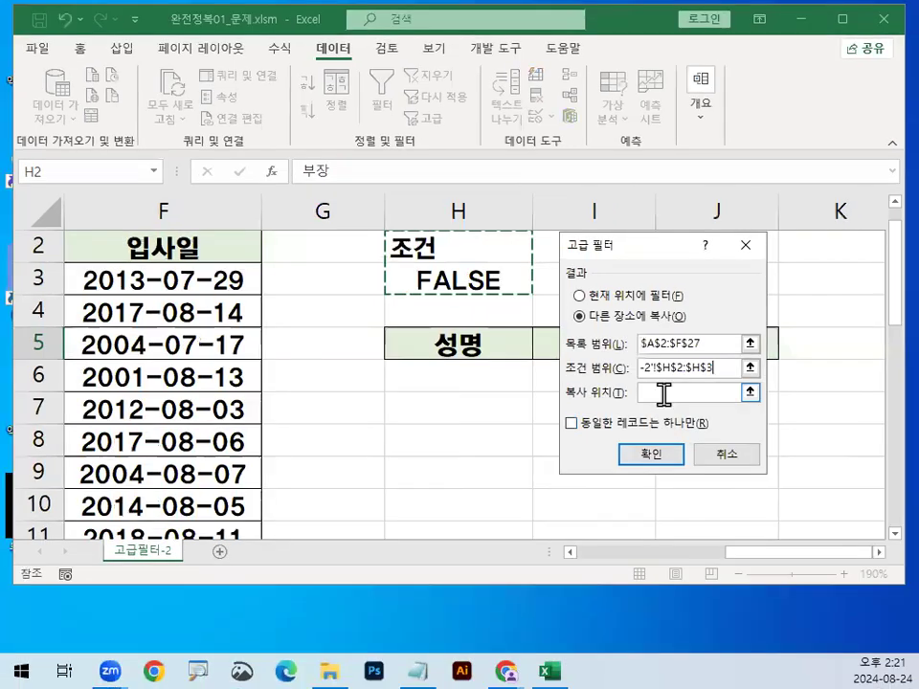
Step: Set the 복사 위치 to the headers H5:J5 and run the advanced filter
left_click(850, 505)
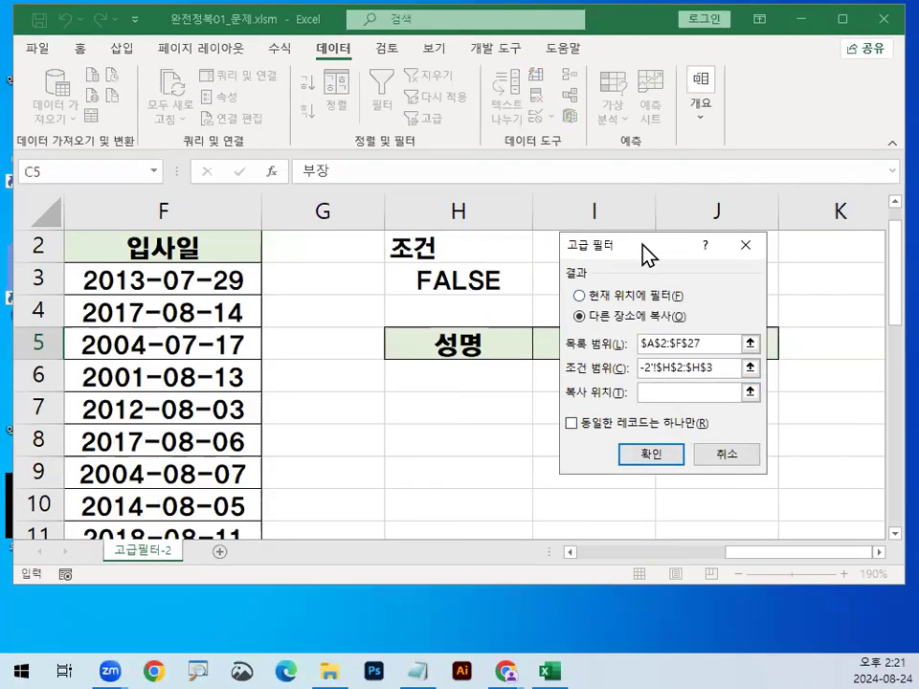
left_click_drag(646, 253, 695, 483)
left_click_drag(445, 326, 504, 280)
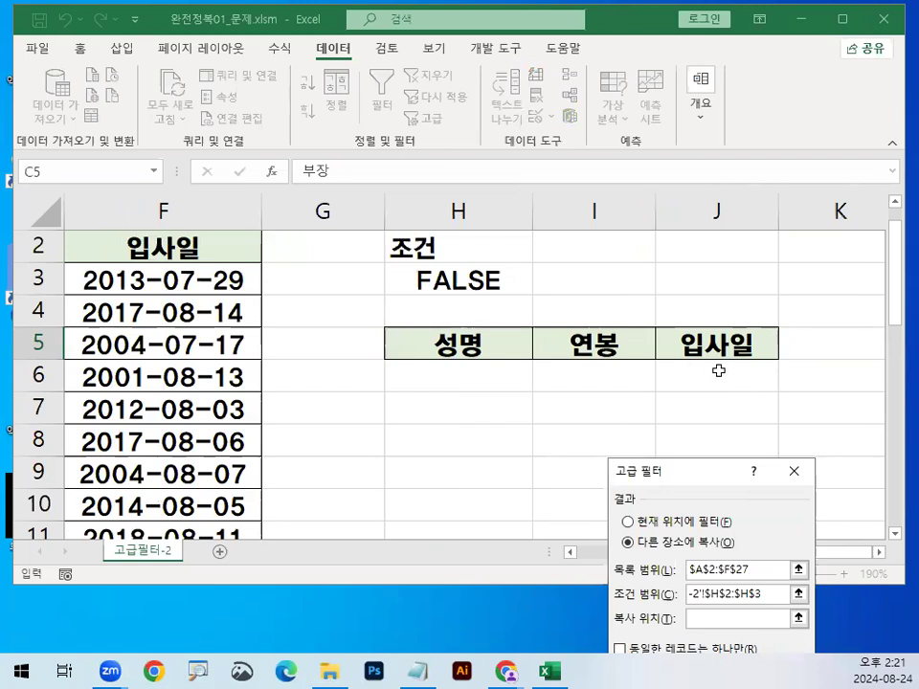
left_click_drag(474, 359, 714, 350)
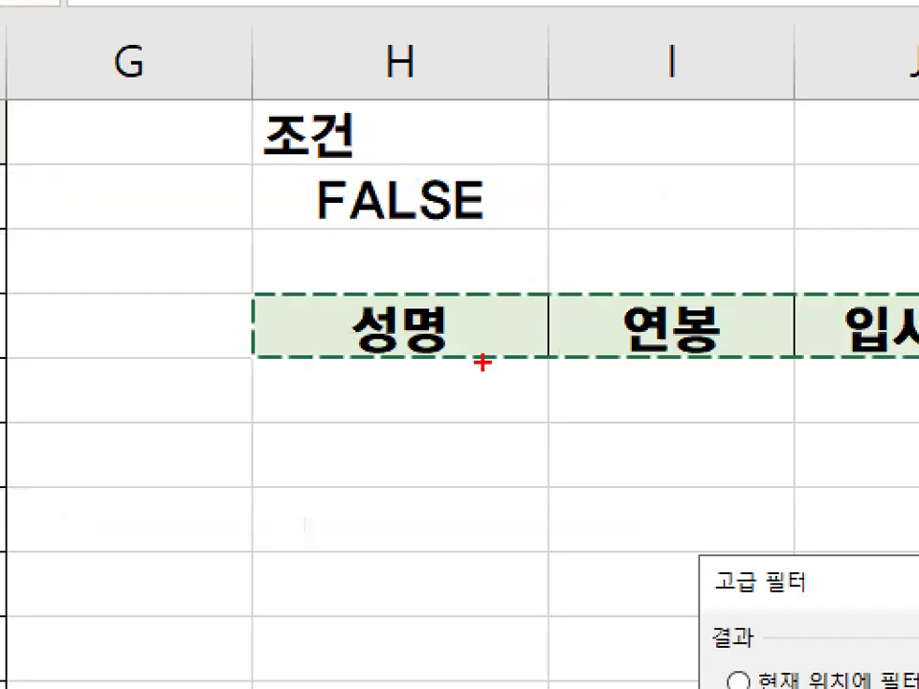
left_click_drag(462, 364, 557, 356)
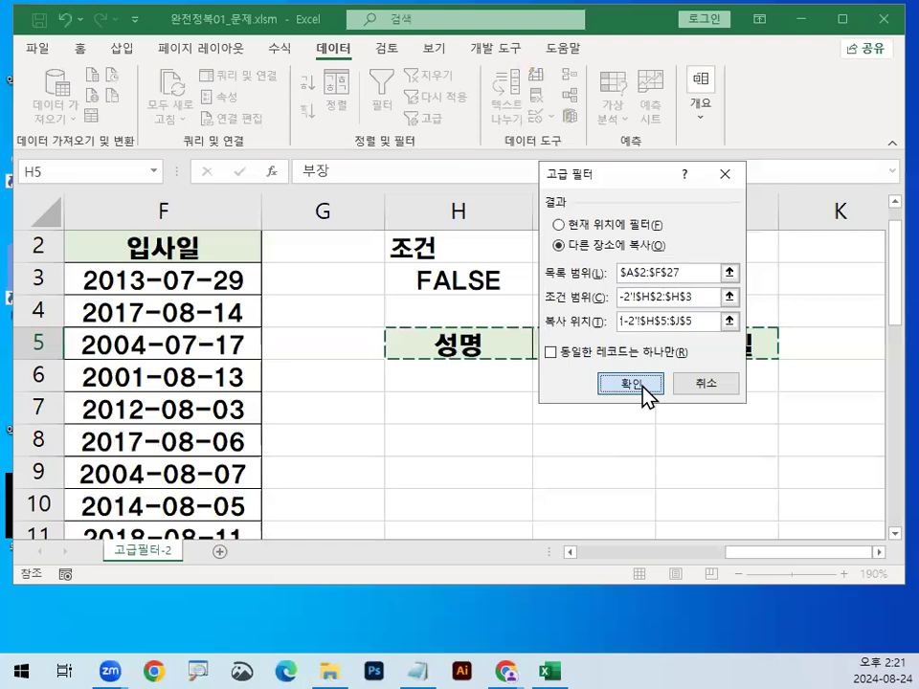
left_click(647, 384)
left_click(877, 552)
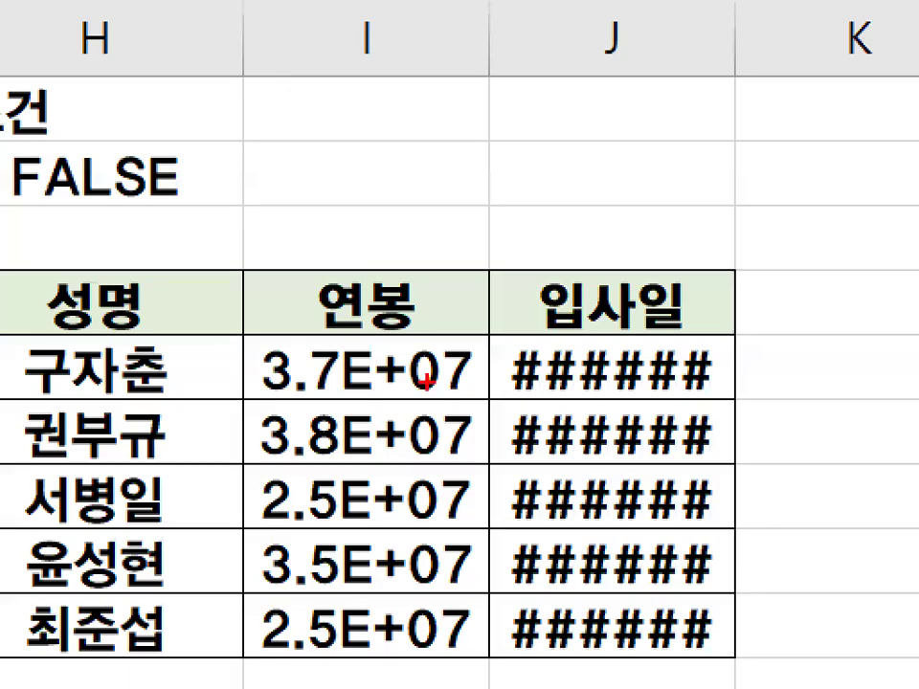
Step: Temporarily circle the first 연봉 and 입사일 results, mark the 연봉 column's width with a double-headed arrow, and erase the marks
mouse_move(424, 381)
left_mouse_down()
mouse_move(378, 402)
mouse_move(423, 398)
left_mouse_up()
left_click_drag(687, 375, 621, 348)
left_click_drag(292, 333, 251, 352)
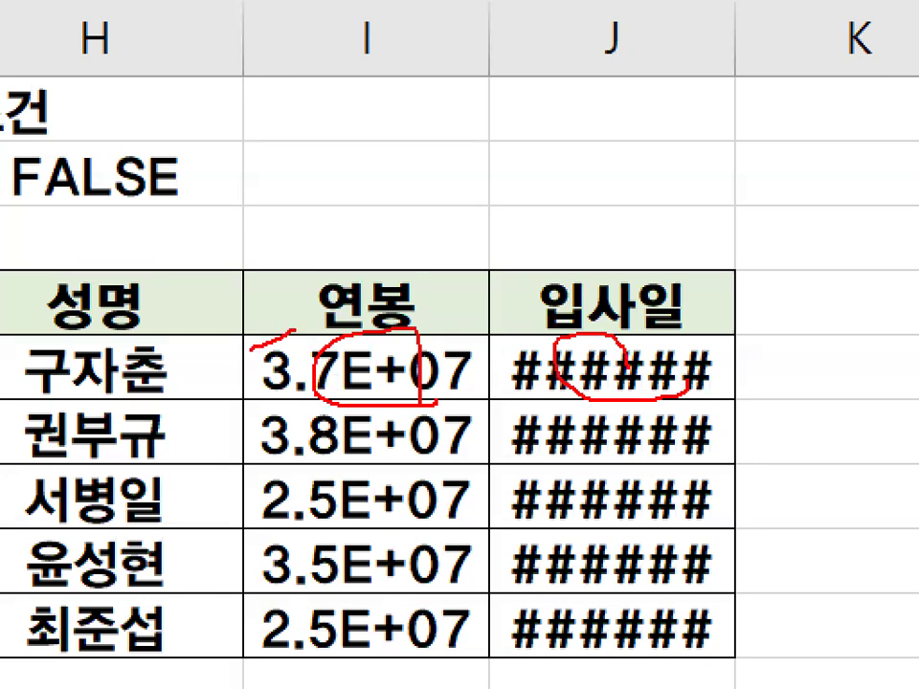
left_click_drag(339, 351, 523, 351)
mouse_move(478, 318)
left_mouse_down()
mouse_move(496, 320)
mouse_move(486, 371)
left_mouse_up()
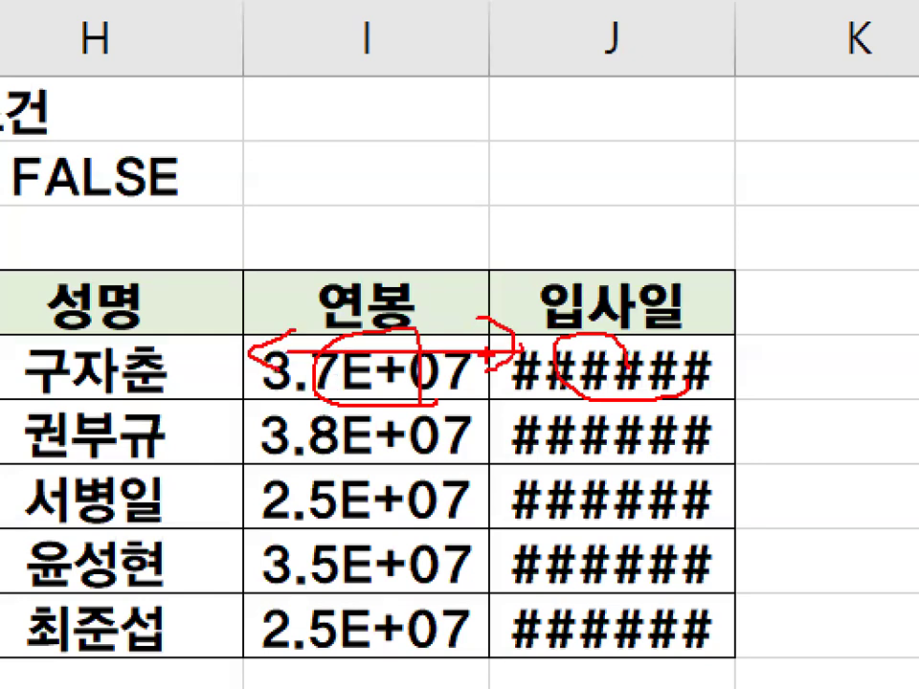
key("Escape")
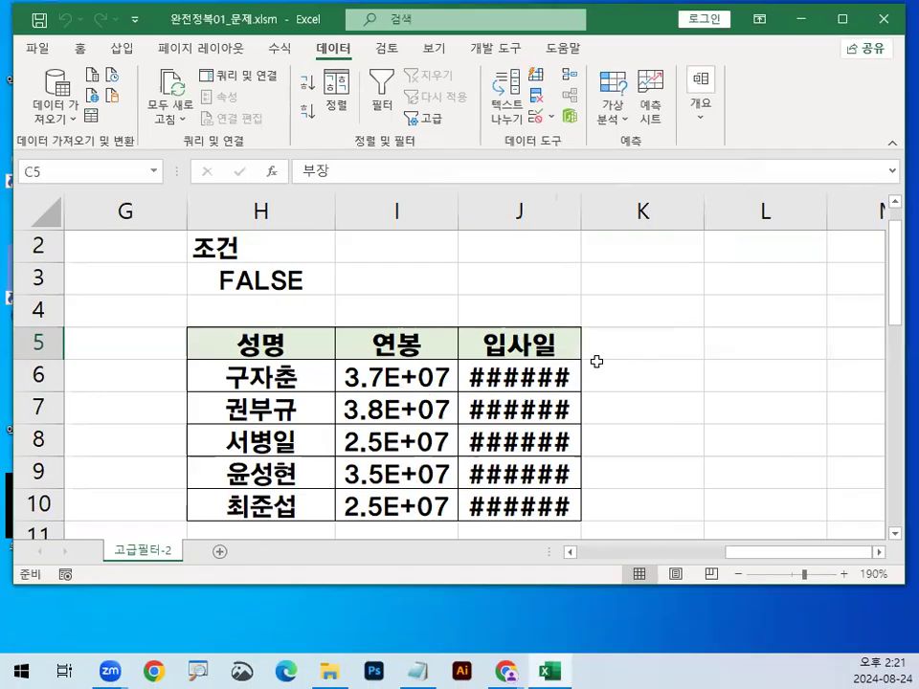
Step: Temporarily mark the header boundary beside the 연봉 column with the annotation pen, and autofit column I to its contents
key("ctrl+1")
left_click(423, 217)
left_click_drag(422, 238, 386, 196)
left_click_drag(673, 181, 608, 241)
key("Escape")
double_click(455, 208)
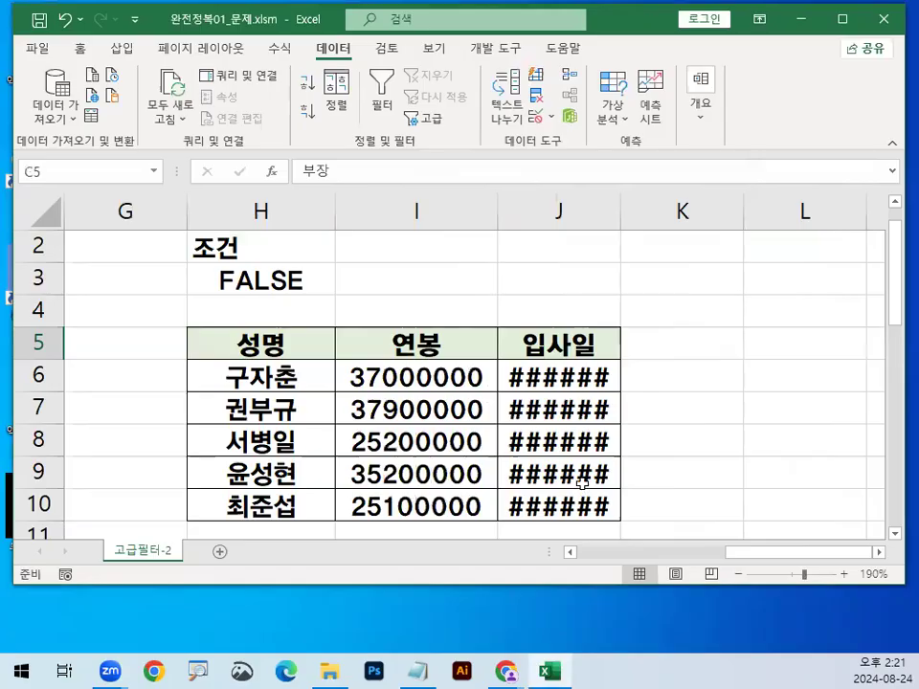
Step: Temporarily circle the 연봉 values, and autofit columns I and J together so their contents fit
key("ctrl+1")
left_click(441, 365)
mouse_move(592, 484)
left_mouse_down()
mouse_move(476, 382)
mouse_move(547, 436)
left_mouse_up()
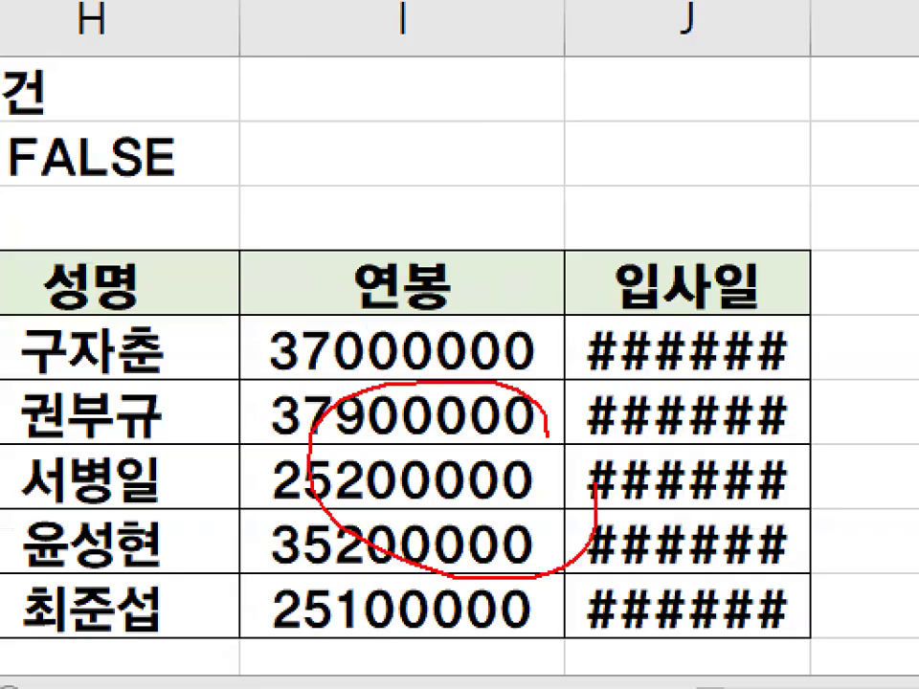
key("Escape")
left_click_drag(422, 207, 508, 207)
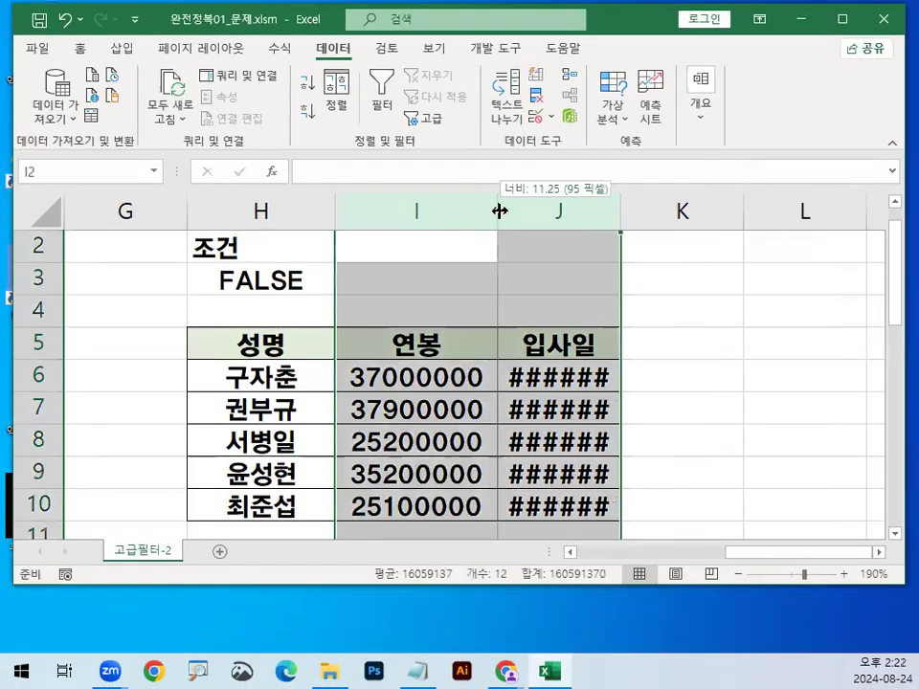
double_click(499, 207)
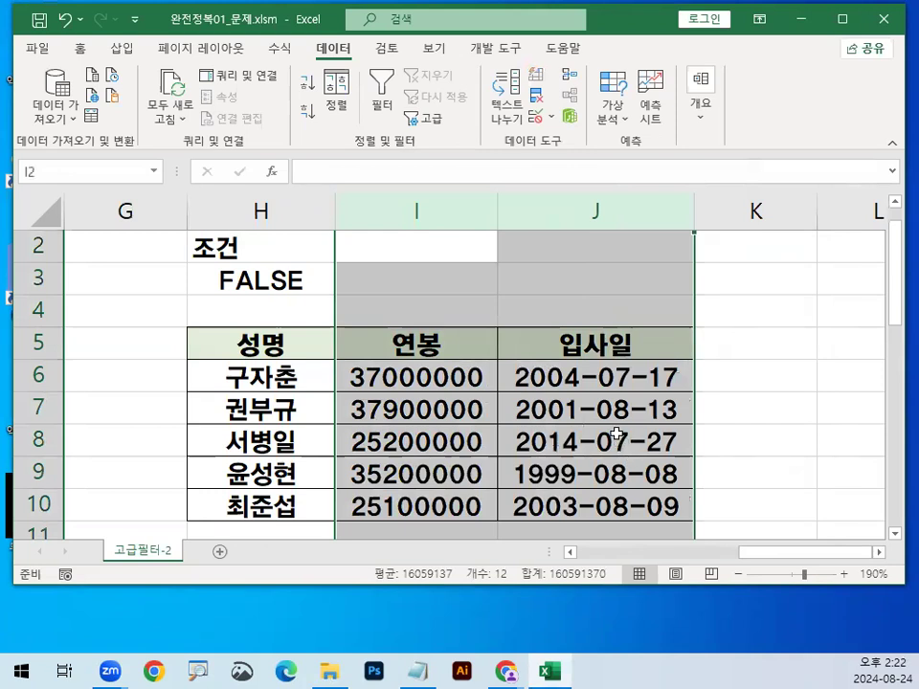
left_click(621, 443)
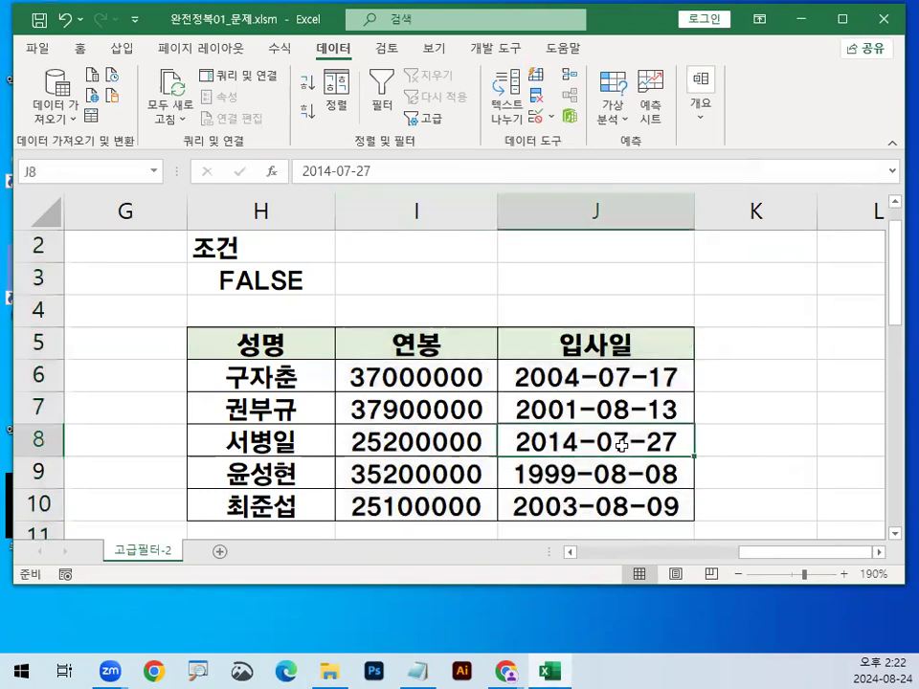
Step: Temporarily circle the extracted result table, write 5 beside it with the annotation pen, and erase the marks
left_click(237, 346)
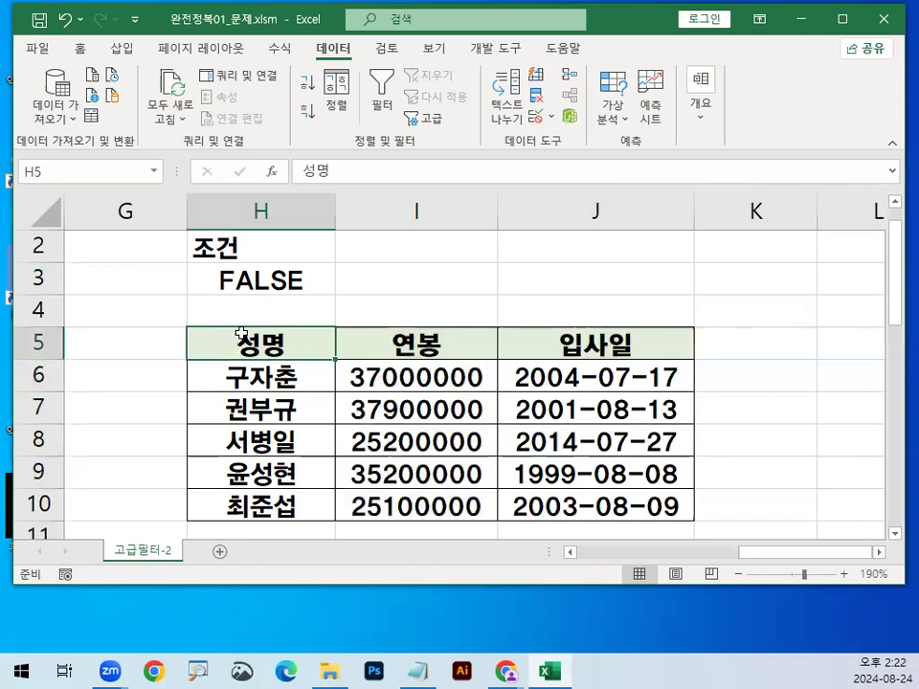
left_click(618, 508)
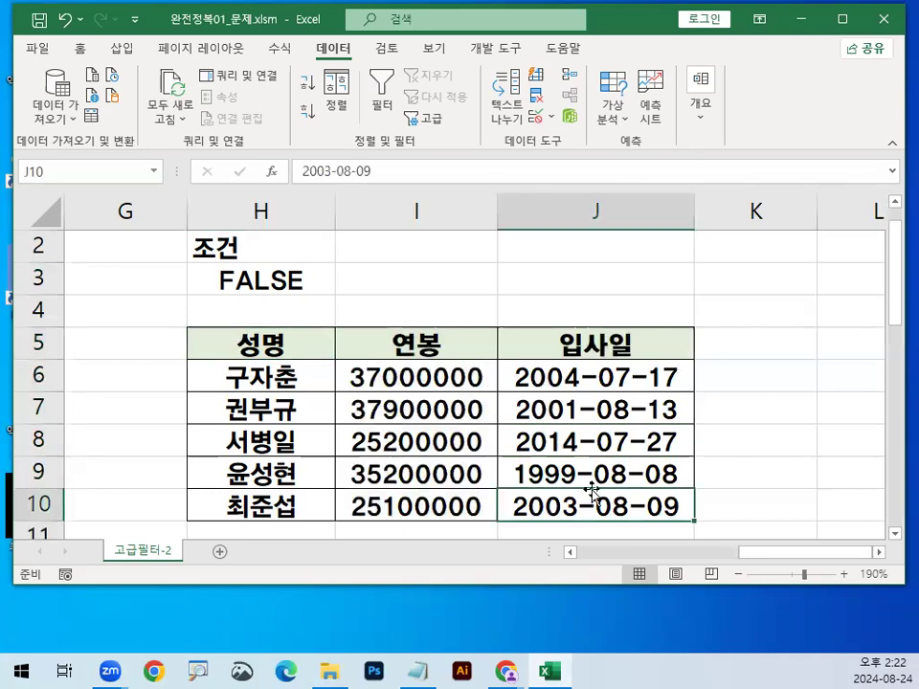
mouse_move(579, 329)
left_mouse_down()
mouse_move(610, 472)
mouse_move(605, 517)
left_mouse_up()
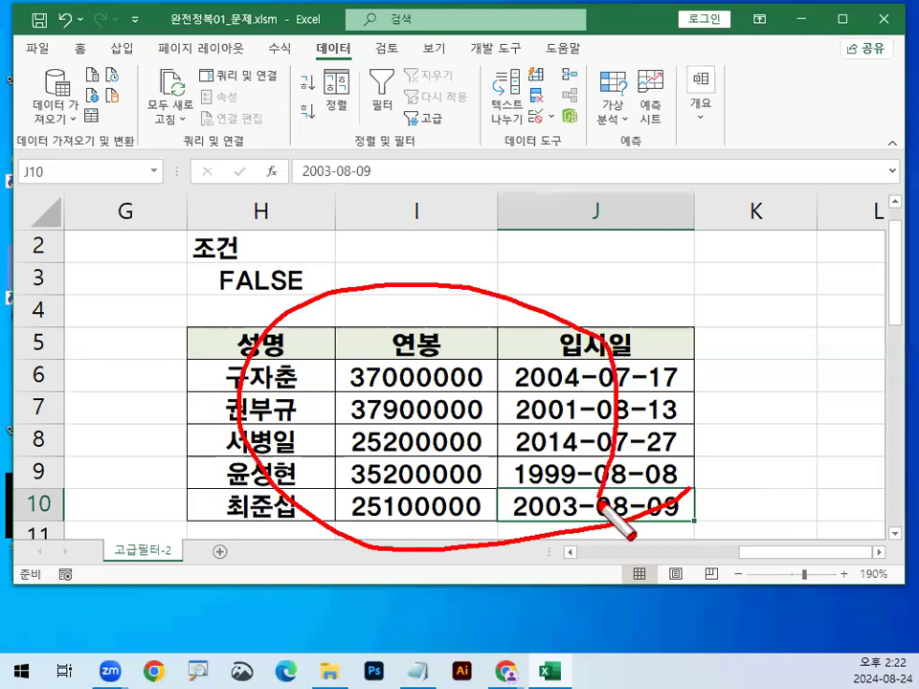
mouse_move(708, 278)
left_mouse_down()
mouse_move(743, 379)
mouse_move(687, 356)
left_mouse_up()
left_click_drag(708, 314, 778, 314)
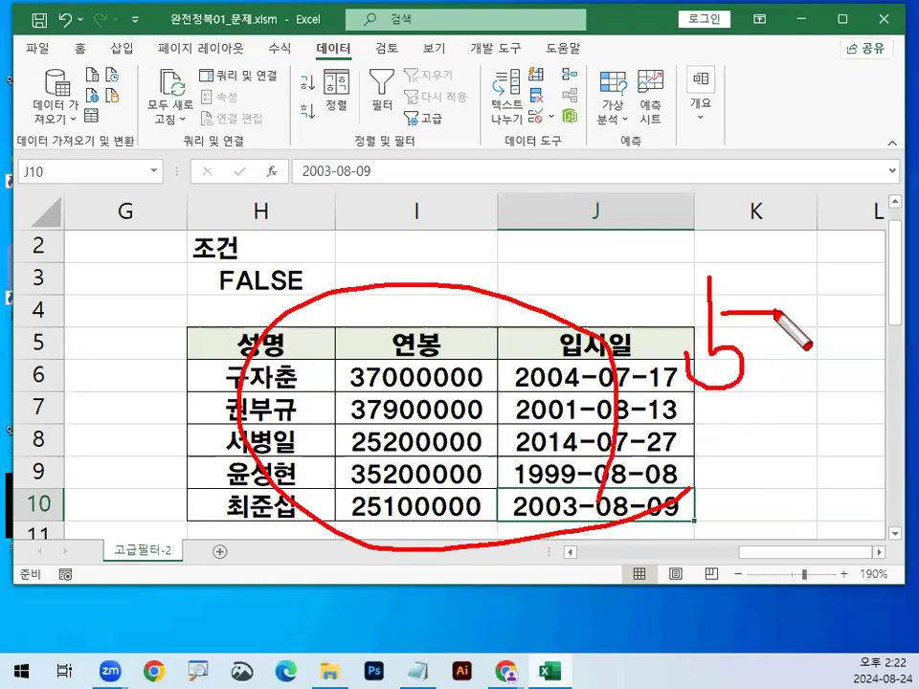
key("Escape")
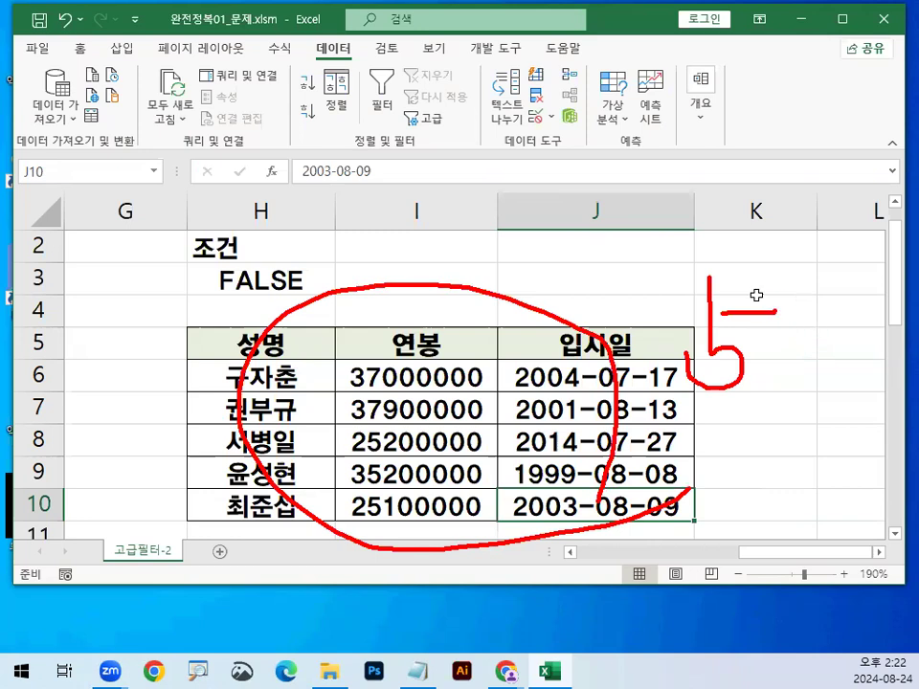
left_click(720, 298)
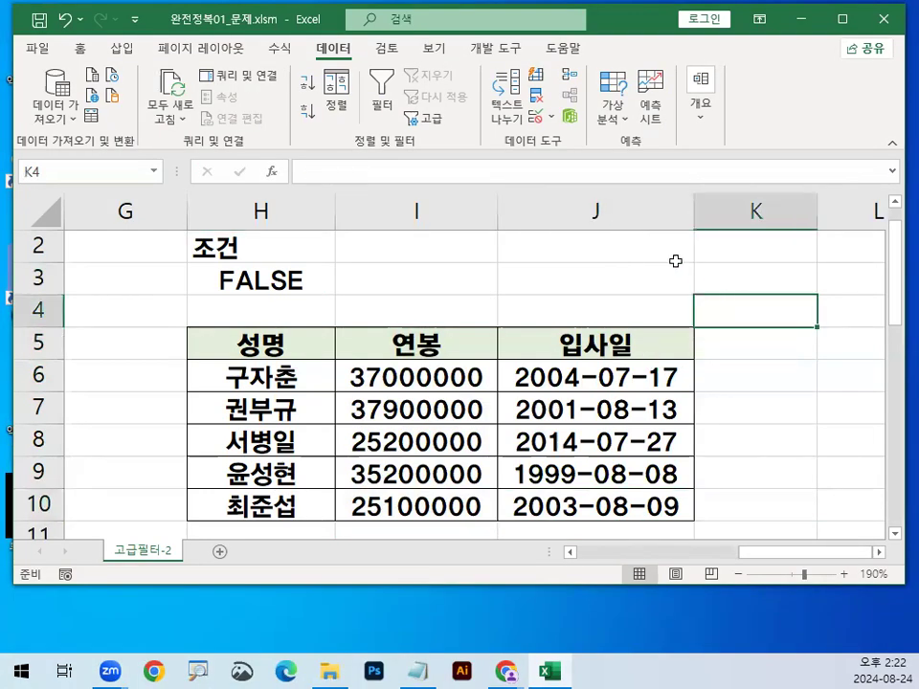
Step: Switch to the Notepad lesson notes and delete the blank lines and extra dashed separator directly above <함수정리>
left_click(412, 671)
scroll(304, 450, "up", 2)
scroll(305, 450, "up", 5)
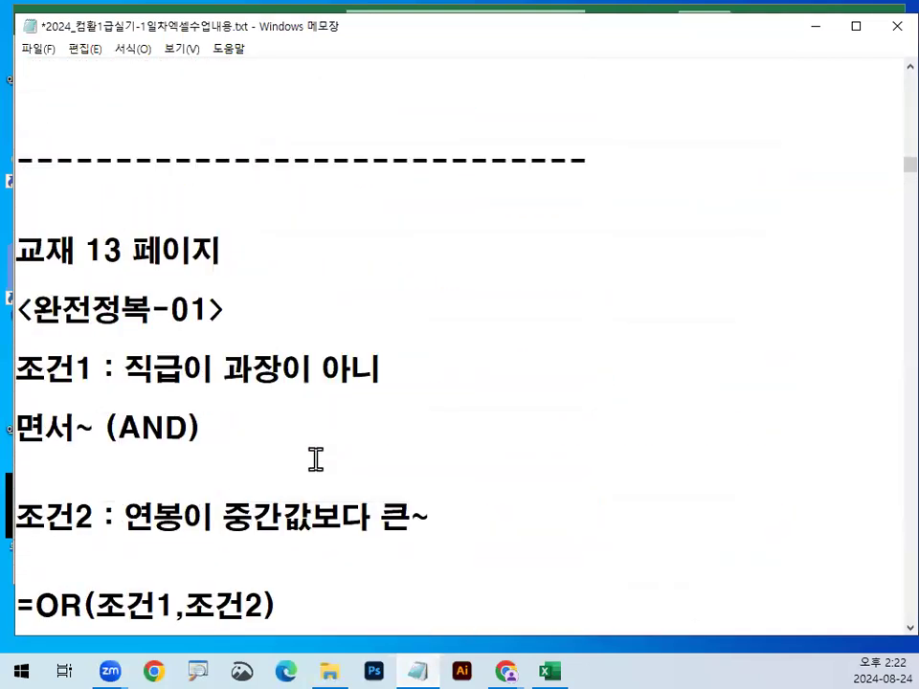
scroll(315, 459, "up", 2)
scroll(316, 462, "down", 7)
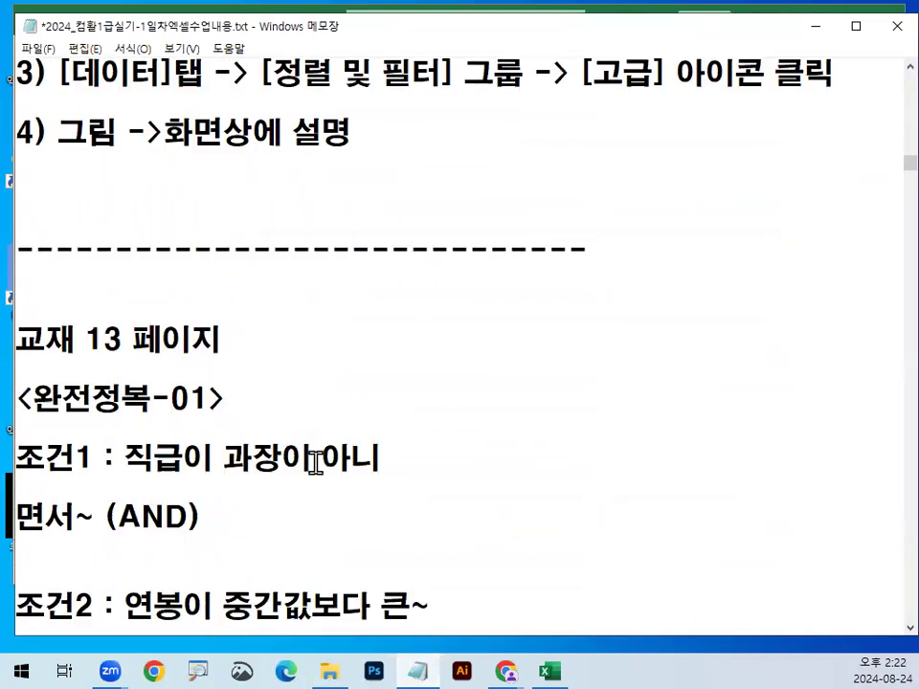
scroll(335, 476, "down", 2)
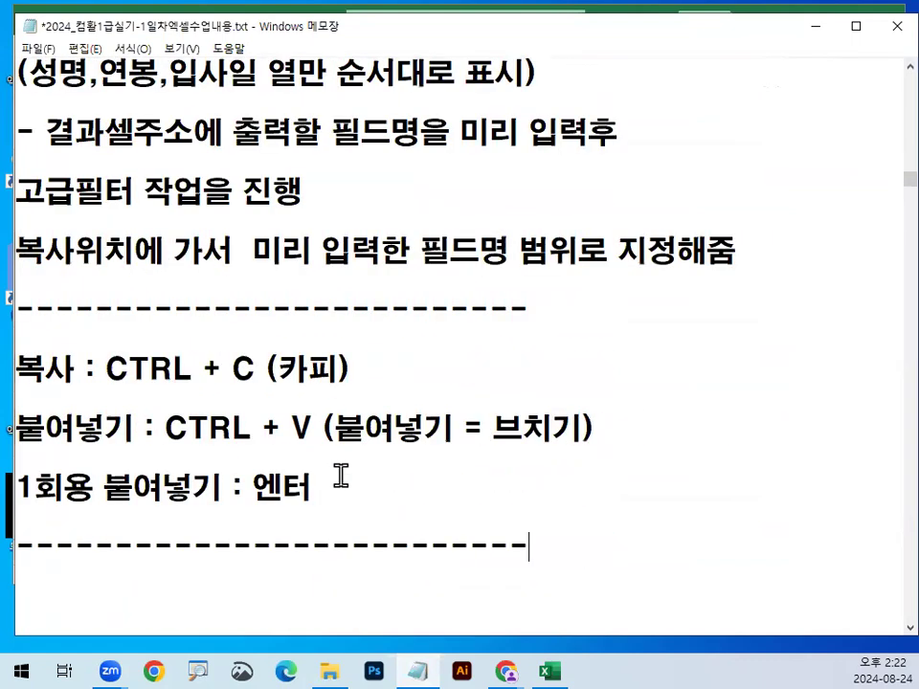
key("Delete")
key("Delete")
key("Delete")
key("Delete")
key("Delete")
key("Delete")
key("Delete")
key("Delete")
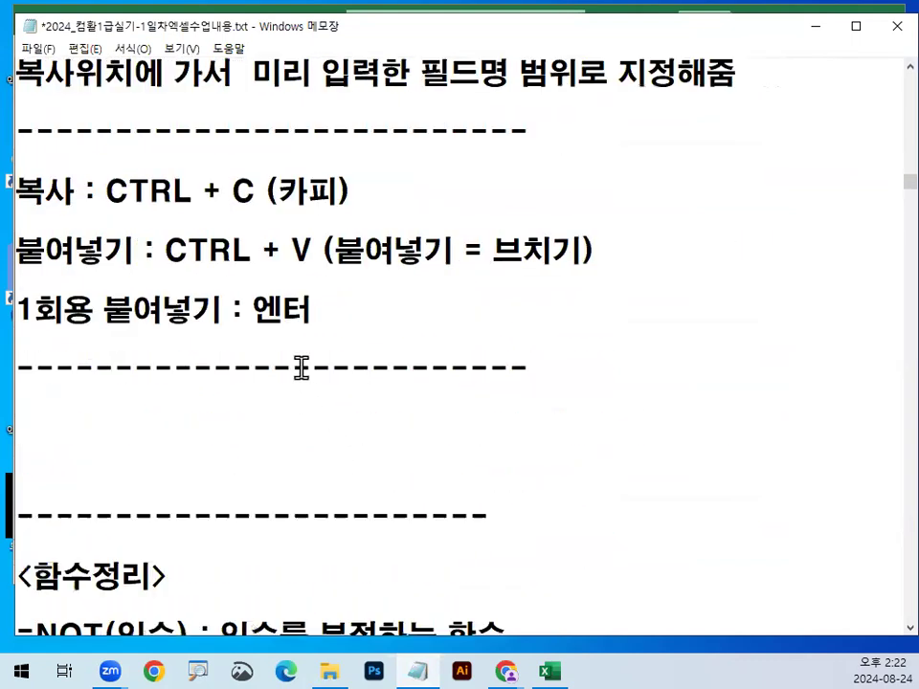
key("shift+End")
key("Delete")
key("Delete")
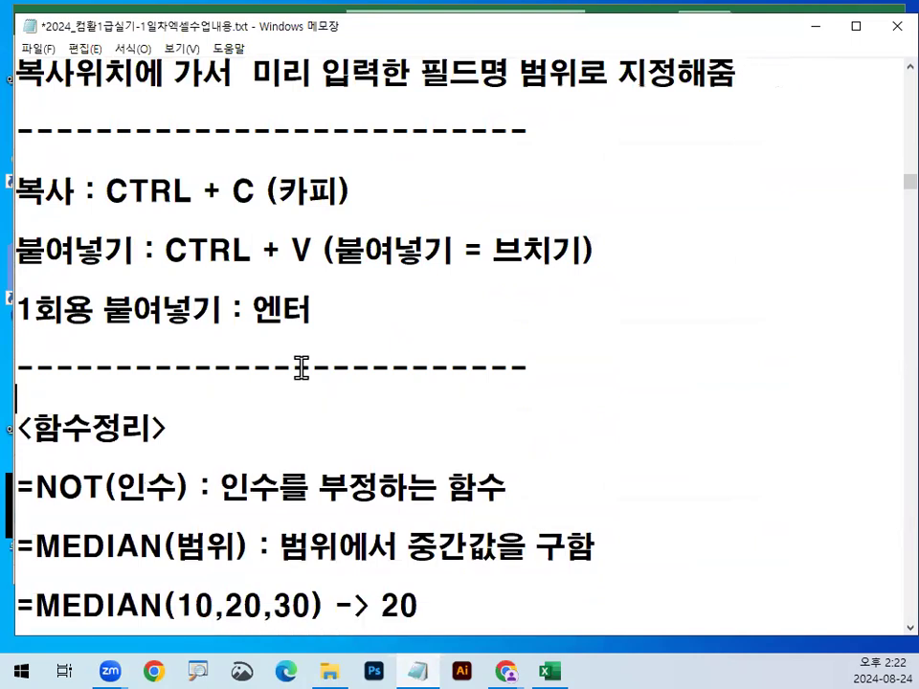
Step: Delete the surplus blank lines between the last MEDIAN example and the 고급필터에서 함수 사용시 note
scroll(314, 107, "down", 1)
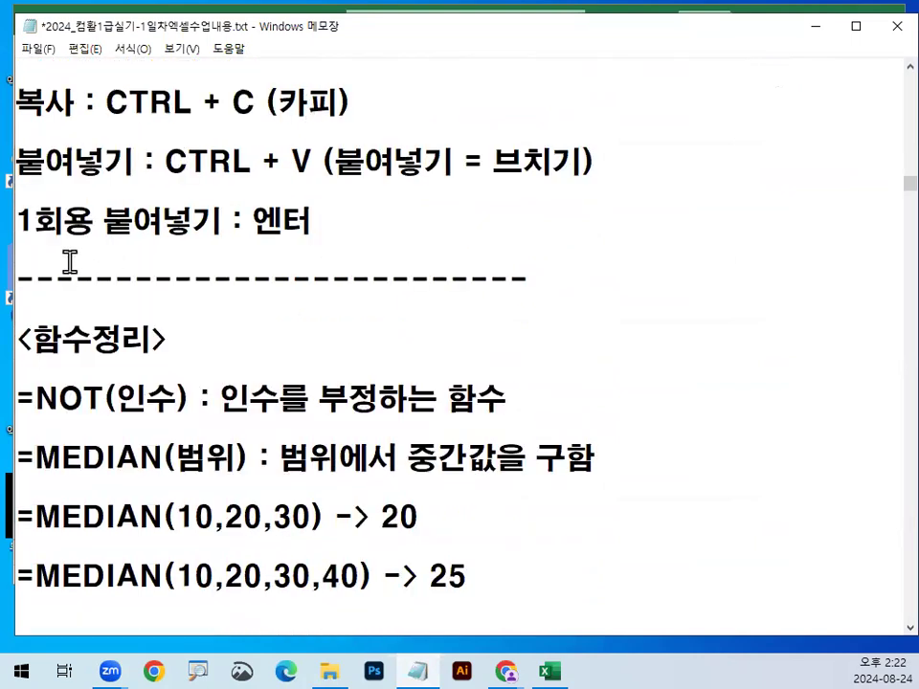
scroll(201, 491, "down", 1)
left_click(114, 426)
key("Delete")
key("Delete")
key("Delete")
key("Delete")
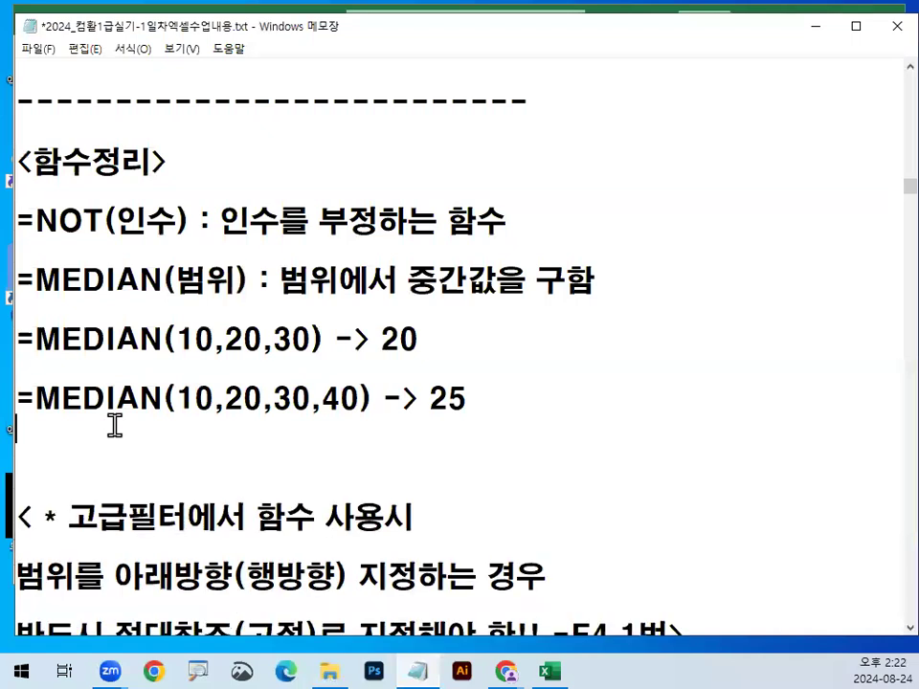
Step: Temporarily underline 고급필터에서 and 아래방향(행방향), circle -F4 1번 in the notes, and erase the marks
scroll(144, 430, "down", 1)
key("ctrl+2")
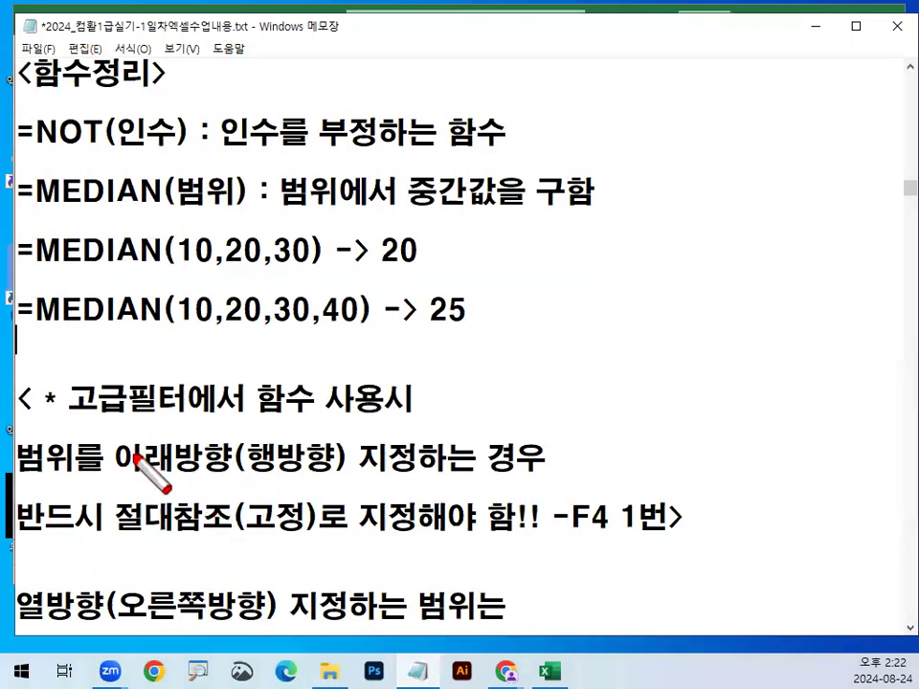
left_click_drag(55, 416, 228, 413)
left_click_drag(118, 476, 314, 474)
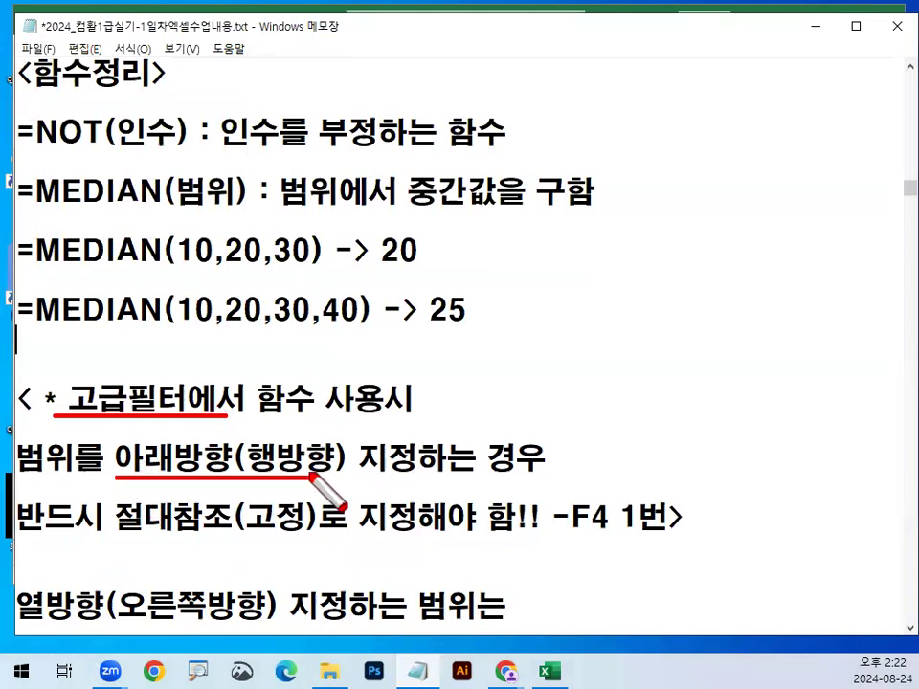
mouse_move(685, 532)
left_mouse_down()
mouse_move(529, 527)
mouse_move(683, 549)
left_mouse_up()
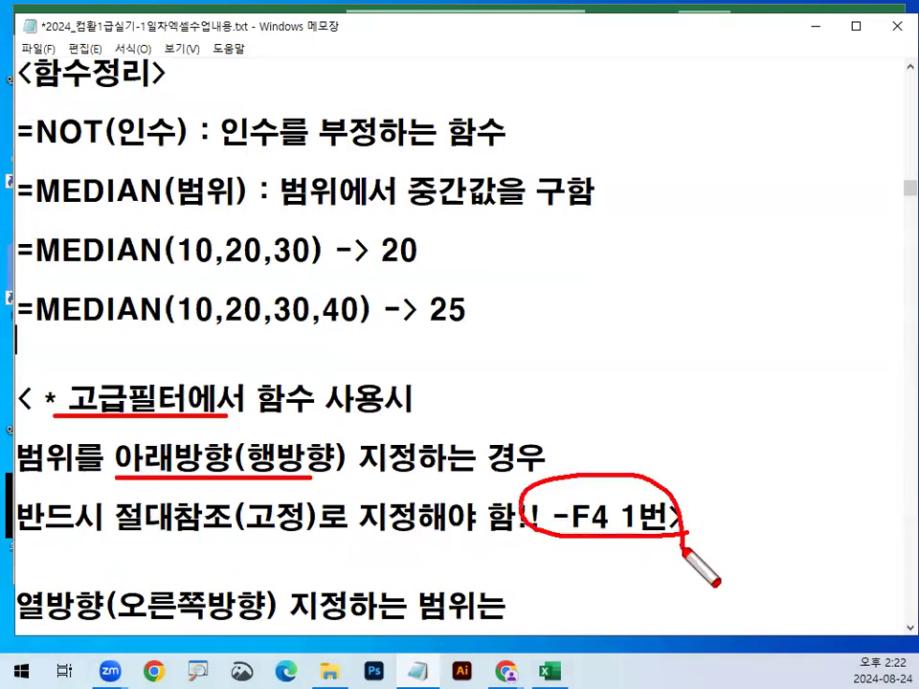
key("Escape")
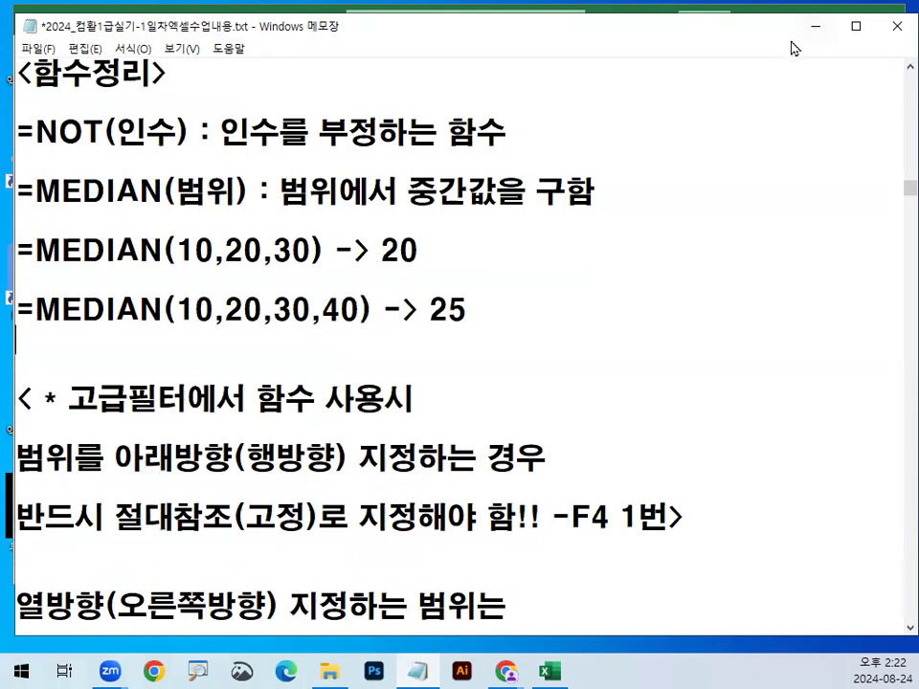
Step: Save the lesson notes and minimize Notepad to return to Excel
left_click(36, 48)
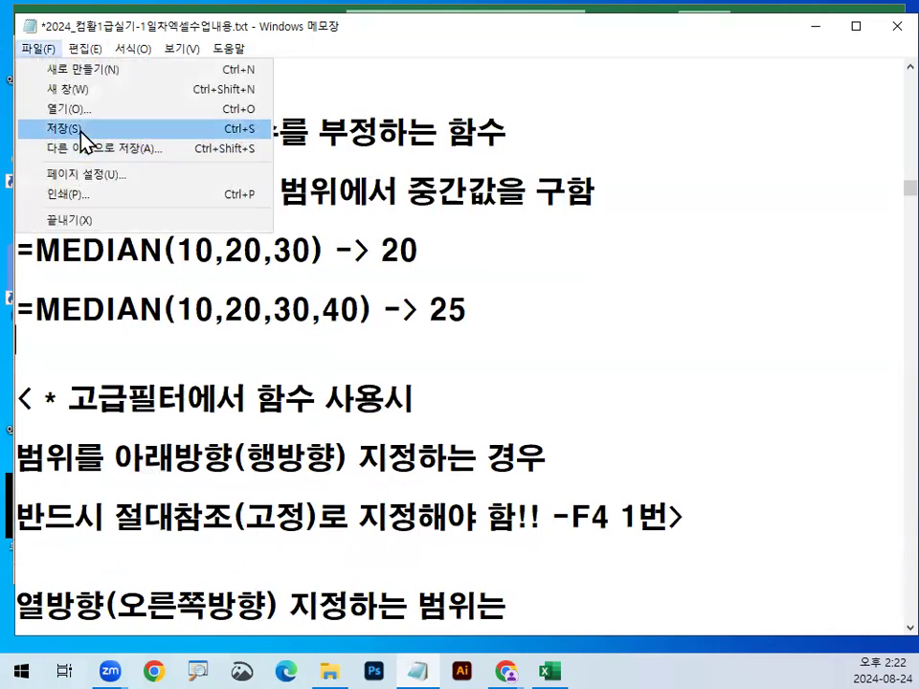
left_click(82, 134)
left_click(820, 29)
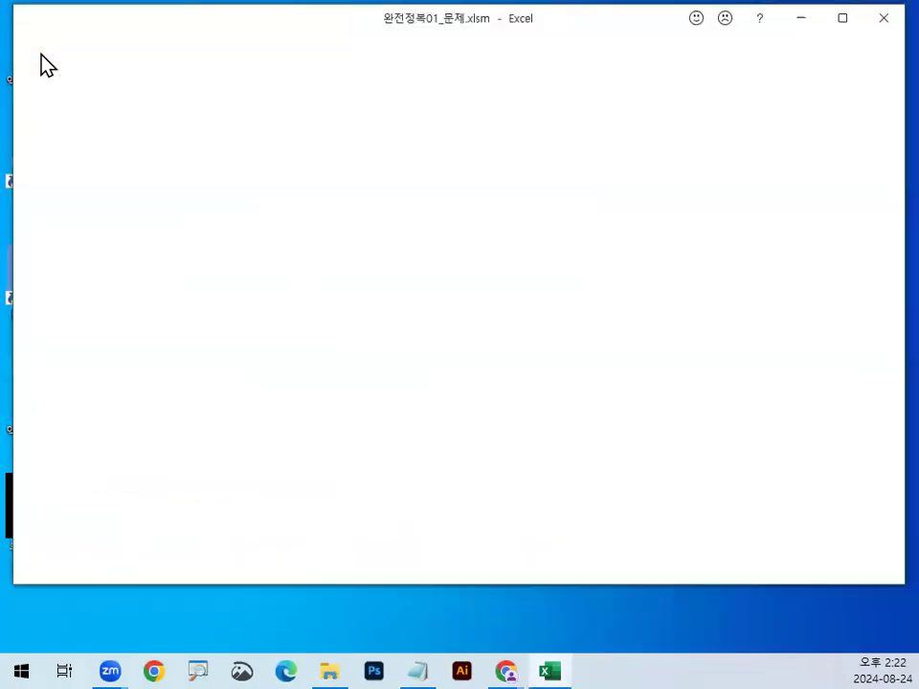
Step: Close the 완전정복01_문제.xlsm workbook while keeping Excel open
left_click(83, 527)
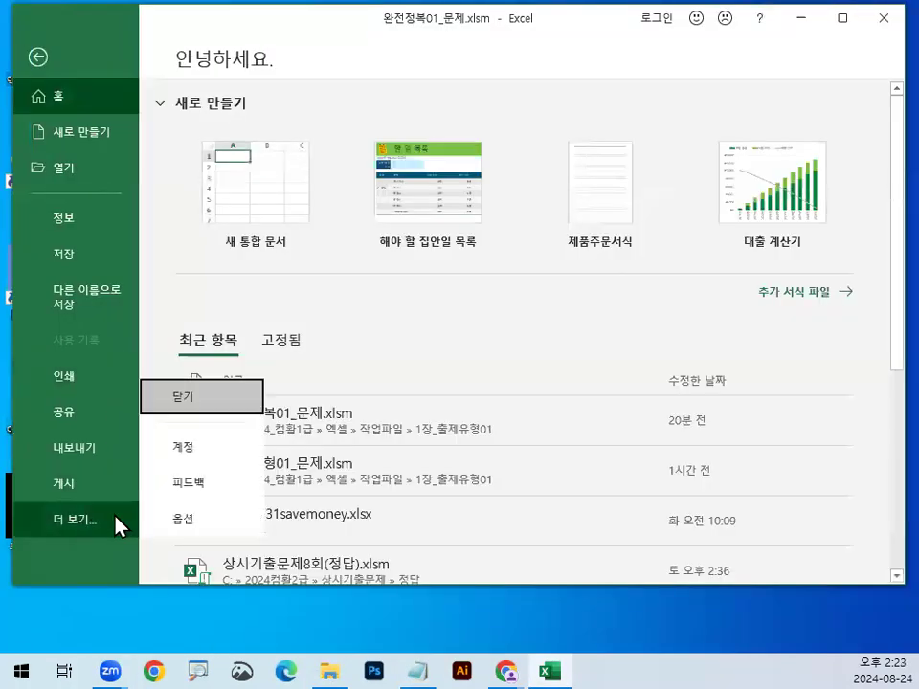
left_click(191, 407)
left_click(469, 378)
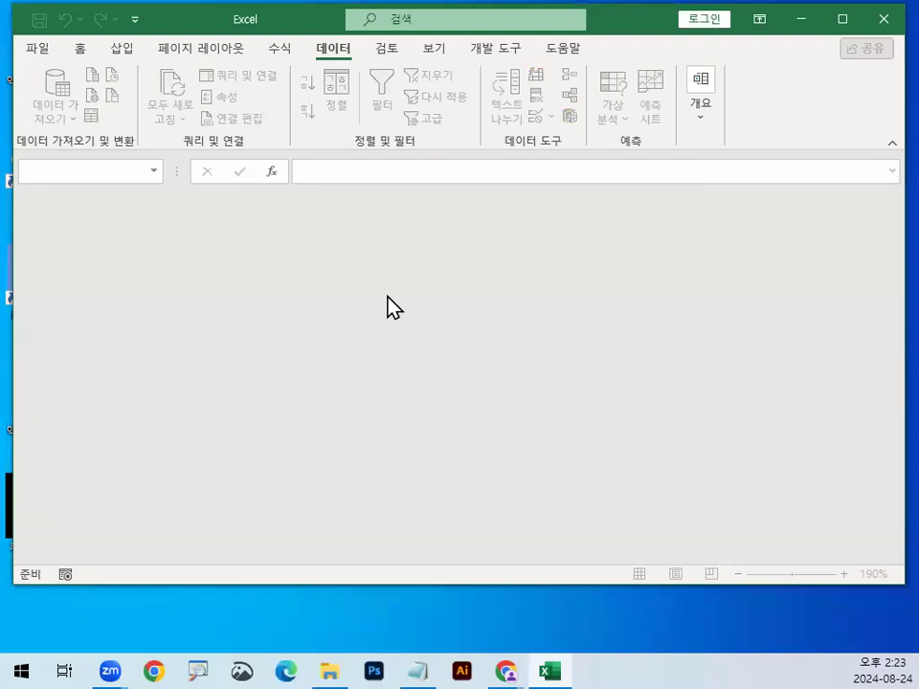
Step: Browse for and open the workbook 완전정복02_문제.xlsm
left_click(36, 52)
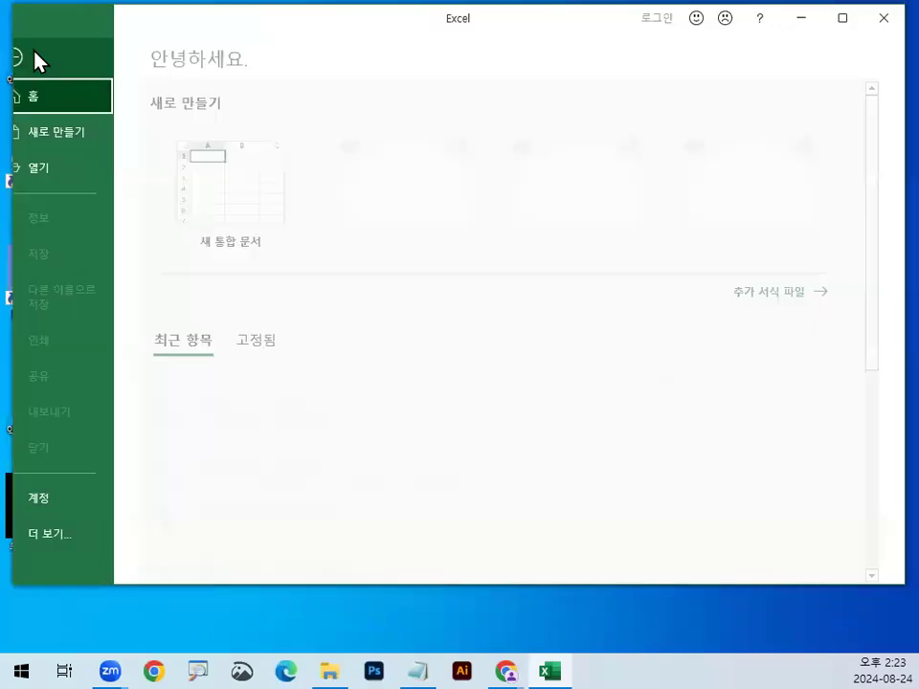
left_click(81, 180)
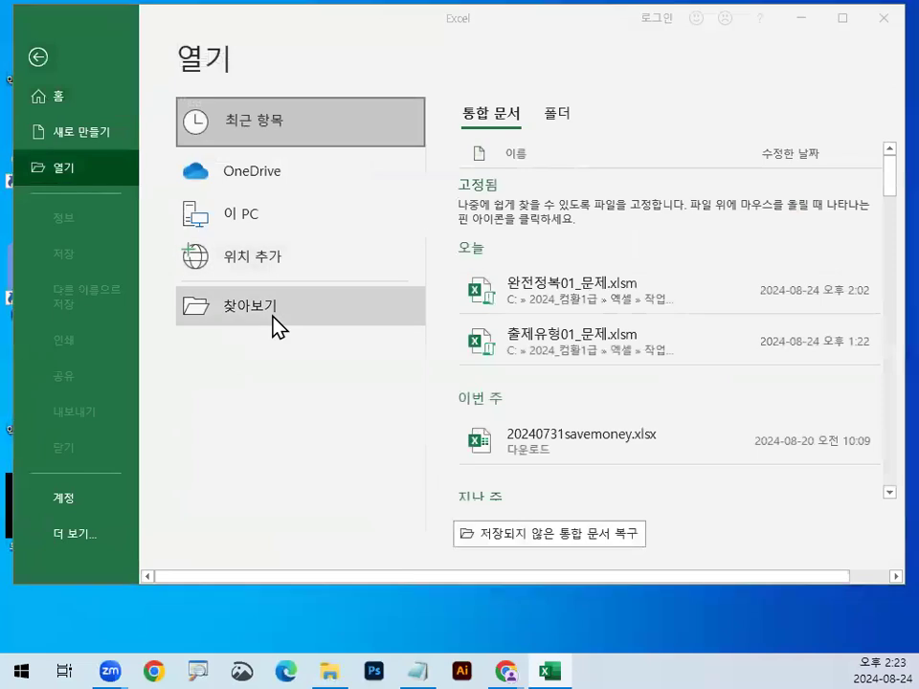
left_click(276, 321)
double_click(299, 155)
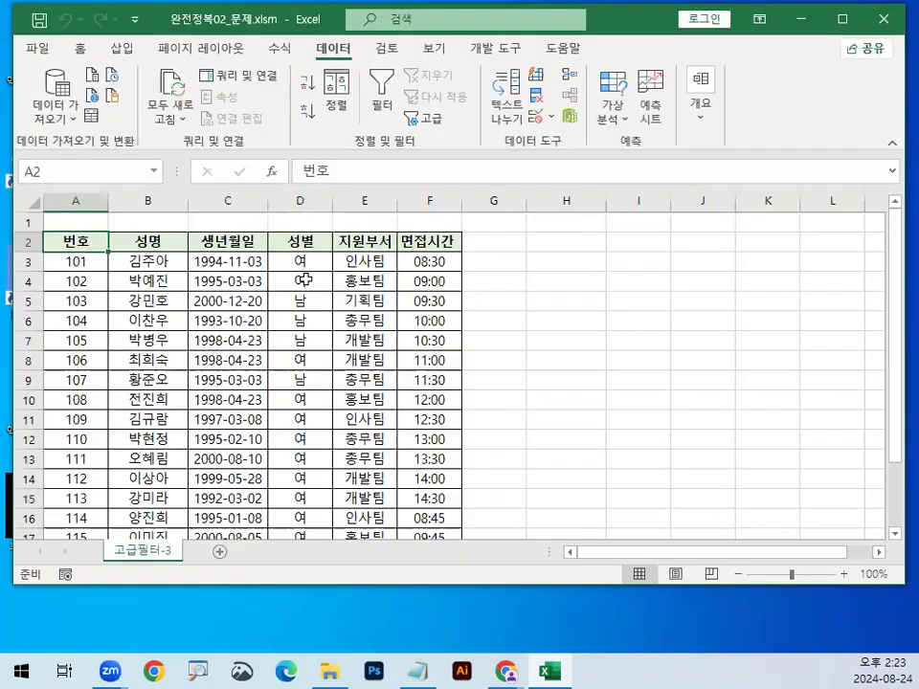
Step: Set the whole 고급필터-3 sheet's font to a견고딕 and enlarge the view to 145%
left_click(32, 201)
left_click(86, 48)
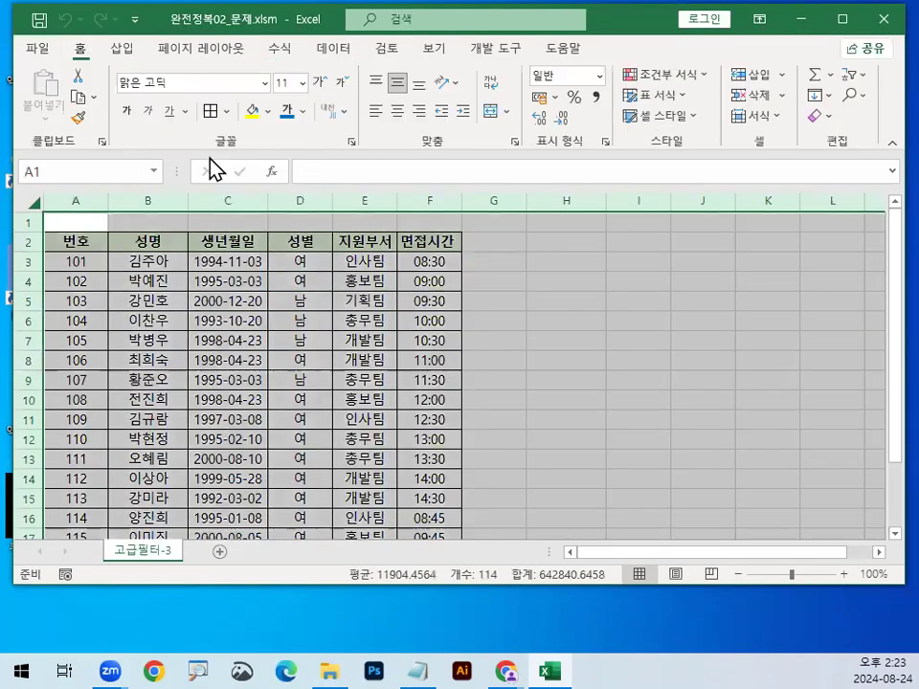
left_click(264, 84)
scroll(298, 498, "down", 5)
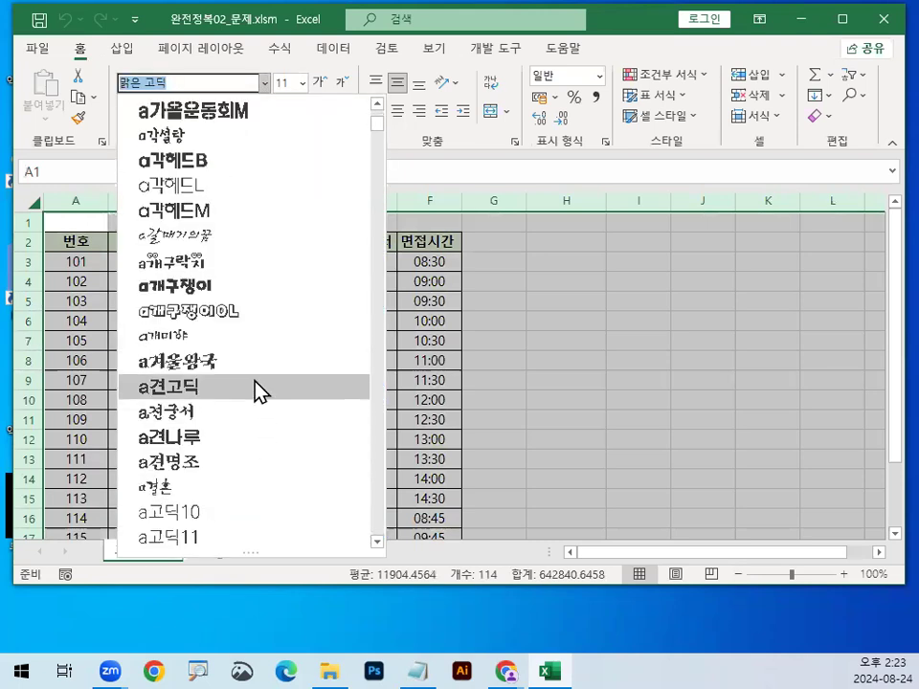
left_click(255, 383)
left_click(277, 359)
scroll(289, 388, "up", 3, "ctrl")
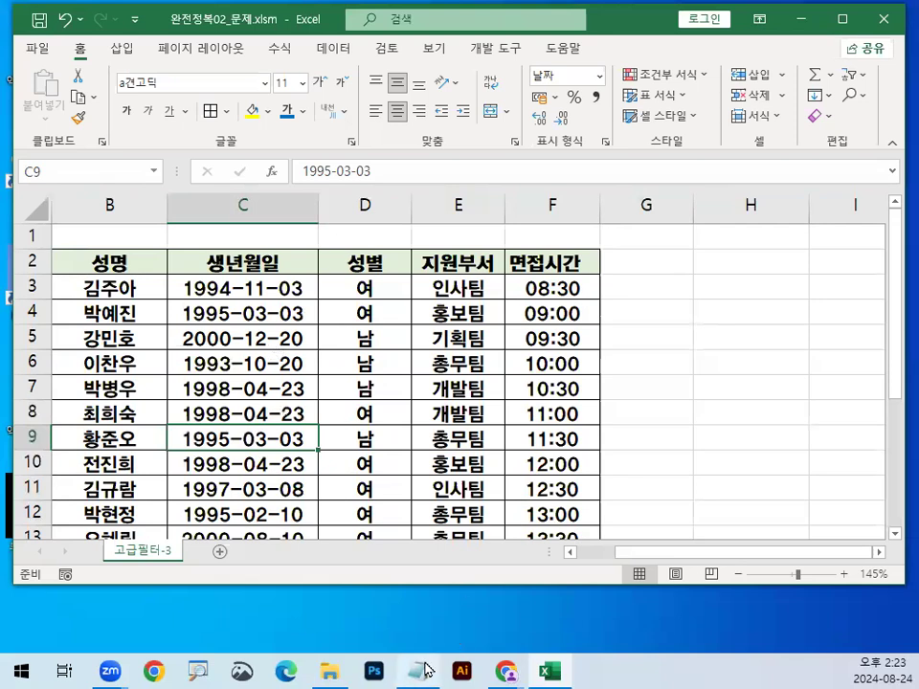
Step: Switch to the lesson notes in Notepad and delete the dashed separator line and an extra blank line above the 고급필터-3) heading
key("alt+Tab")
scroll(360, 460, "down", 10)
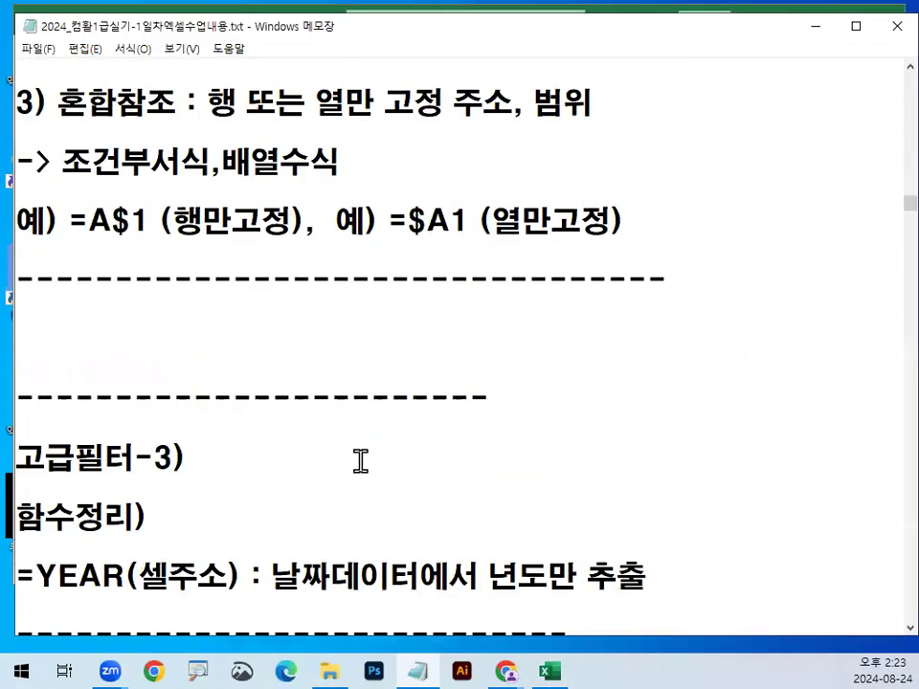
scroll(276, 446, "up", 1)
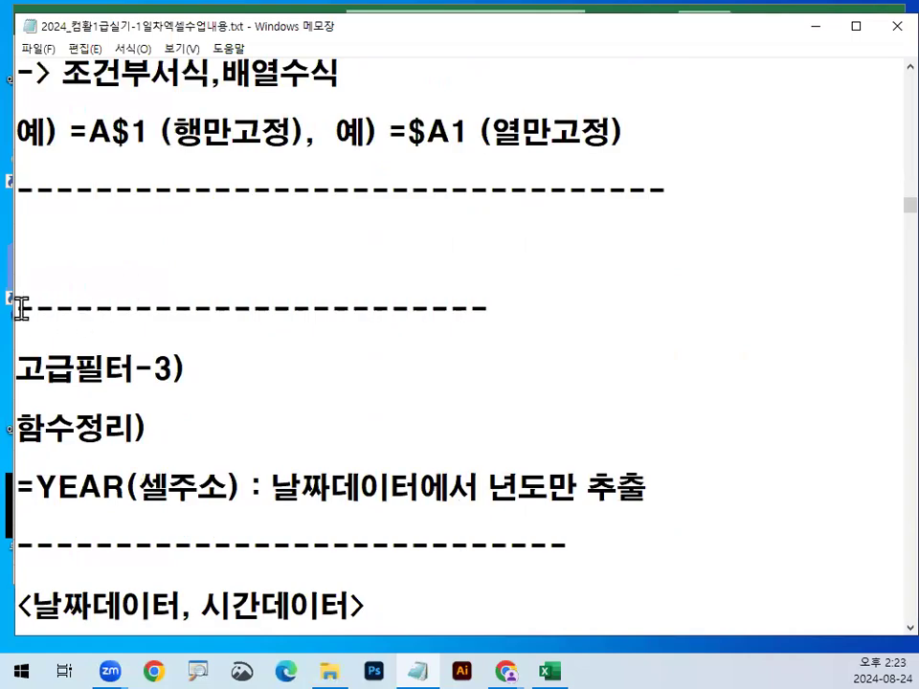
left_click_drag(17, 307, 526, 309)
key("BackSpace")
key("BackSpace")
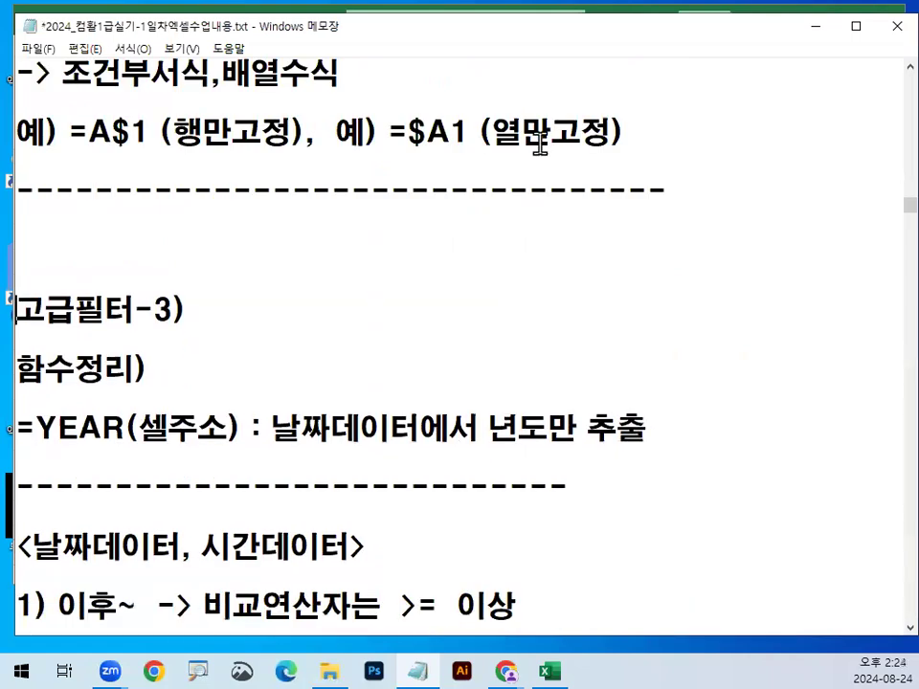
key("BackSpace")
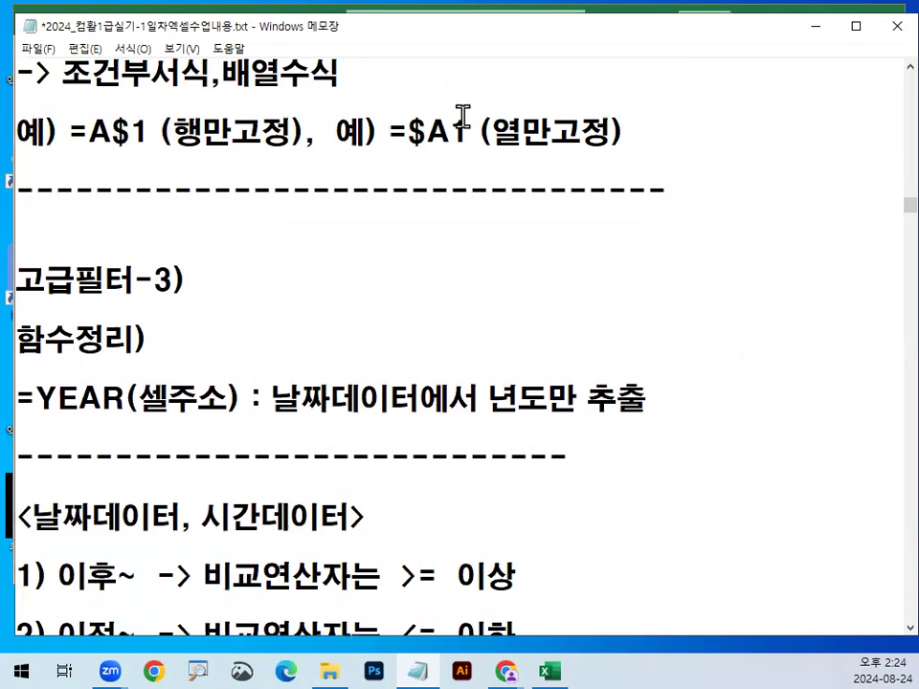
Step: Highlight the YEAR function's 년도만 추출 note and circle the handwritten year comparison drawn over the magnified Excel sheet
scroll(516, 333, "down", 1)
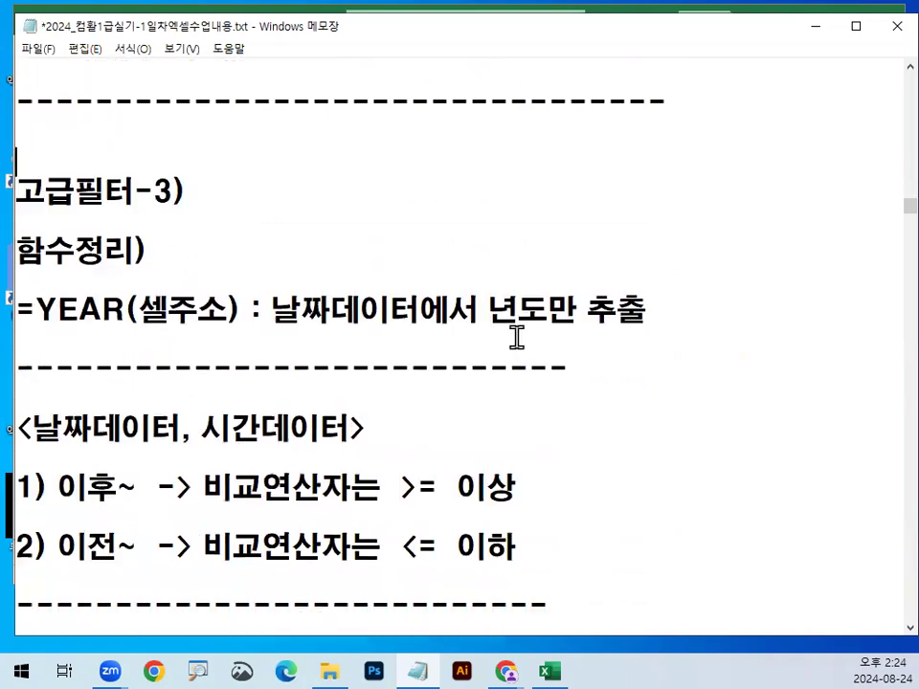
left_click_drag(276, 224, 660, 213)
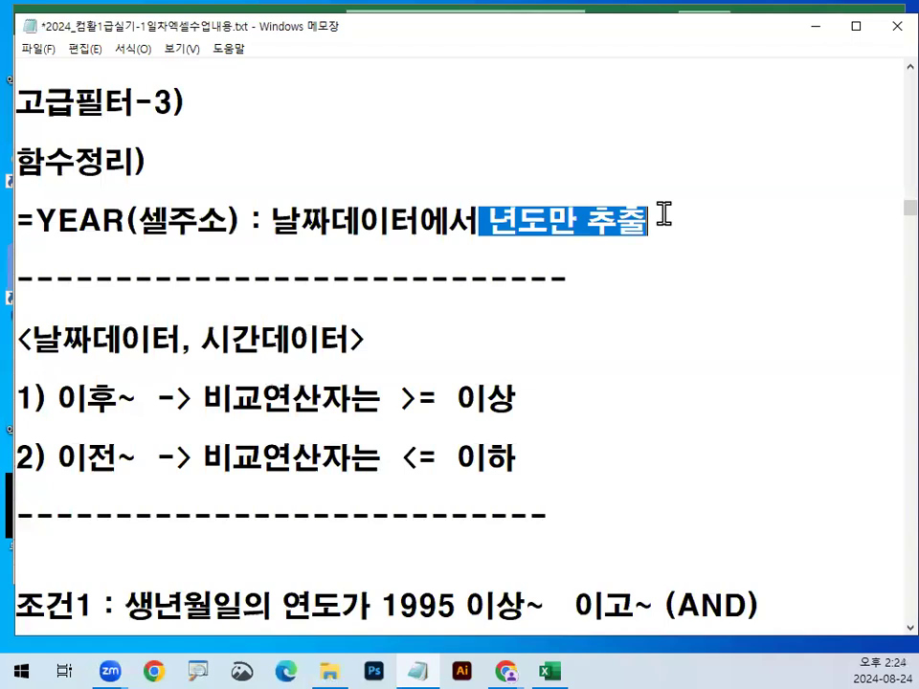
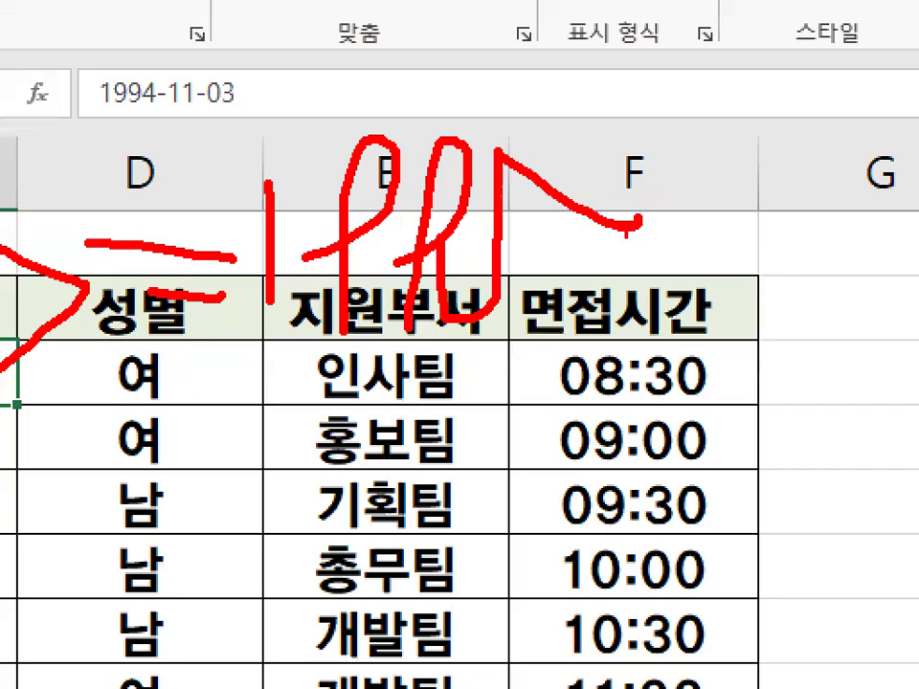
left_click_drag(918, 174, 764, 331)
mouse_move(445, 392)
left_mouse_down()
mouse_move(561, 220)
mouse_move(539, 283)
left_mouse_up()
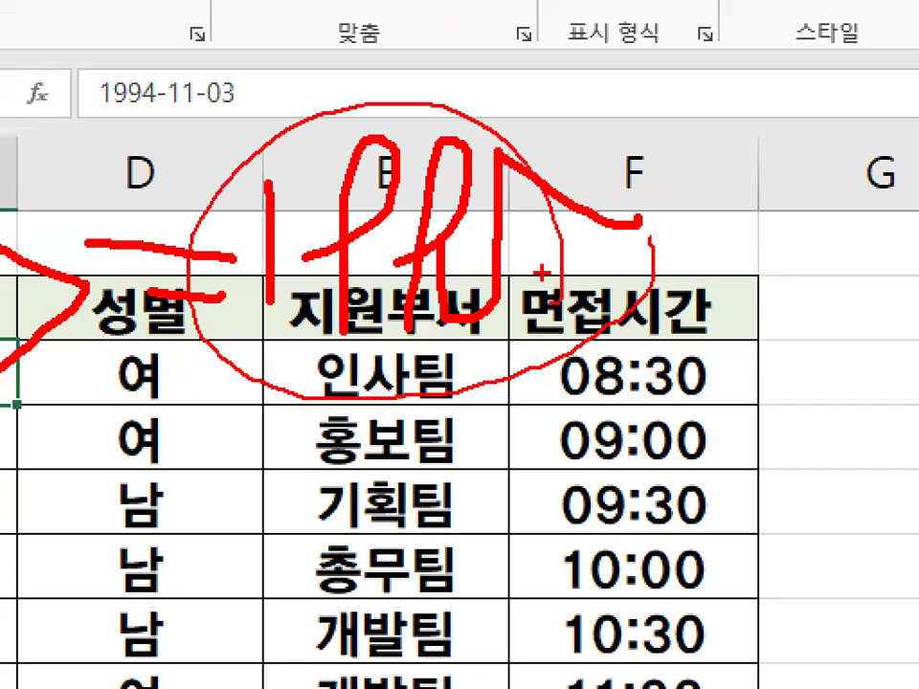
key("Escape")
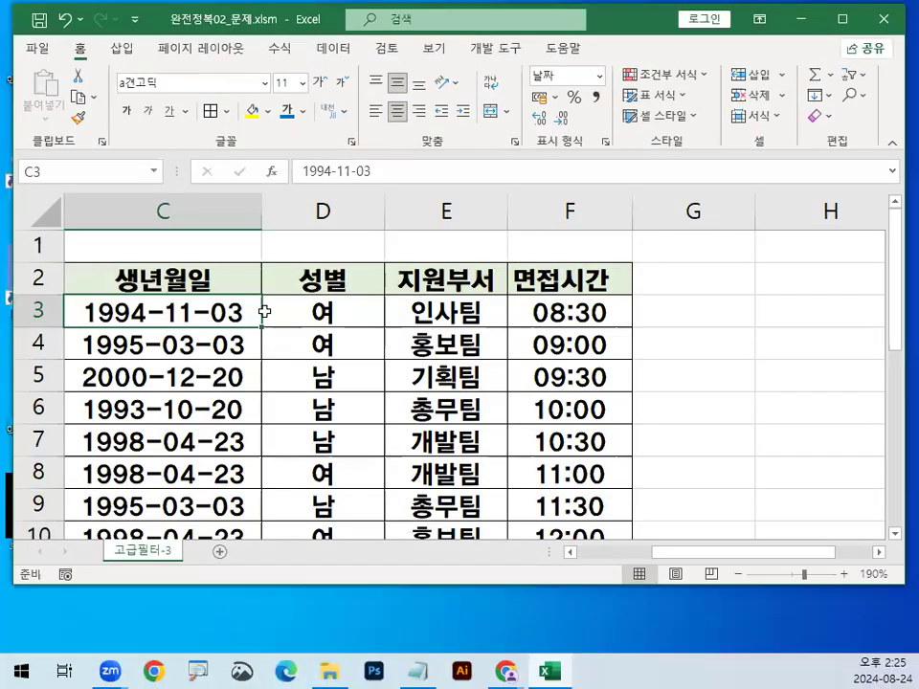
Step: Magnify the sheet and circle the month-day part, and separately the year part, of the first birth date in C3
key("ctrl+1")
left_click(162, 316)
left_click_drag(298, 308, 384, 375)
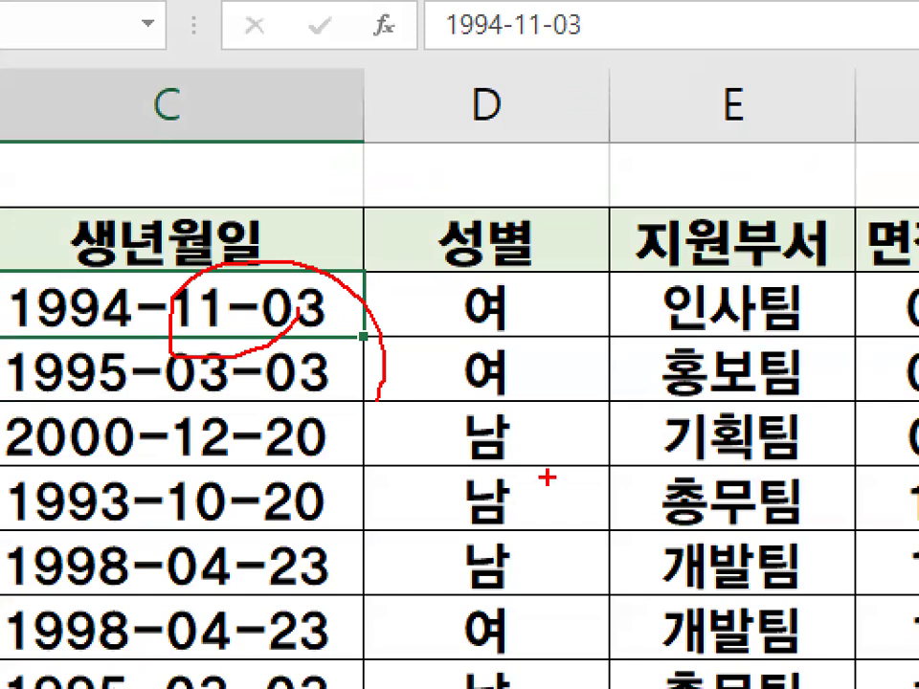
key("Escape")
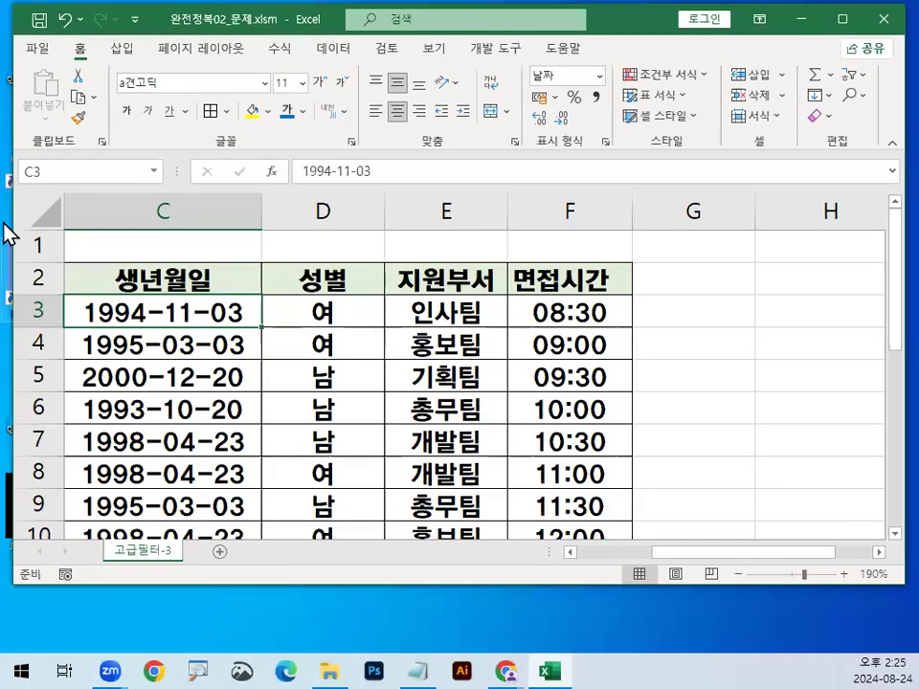
key("ctrl+1")
left_click(133, 314)
left_click_drag(239, 311, 226, 311)
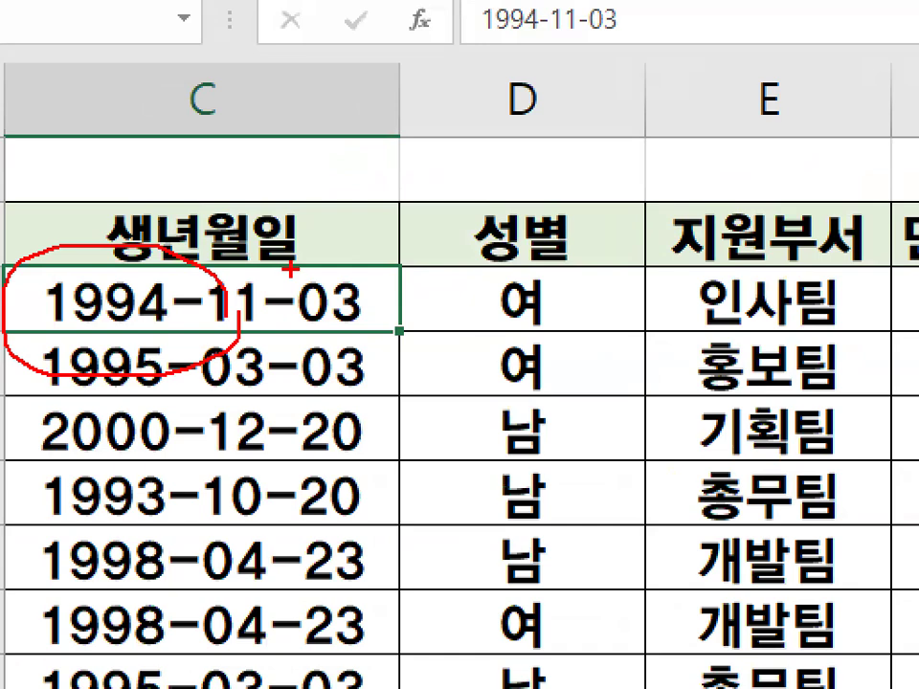
key("Escape")
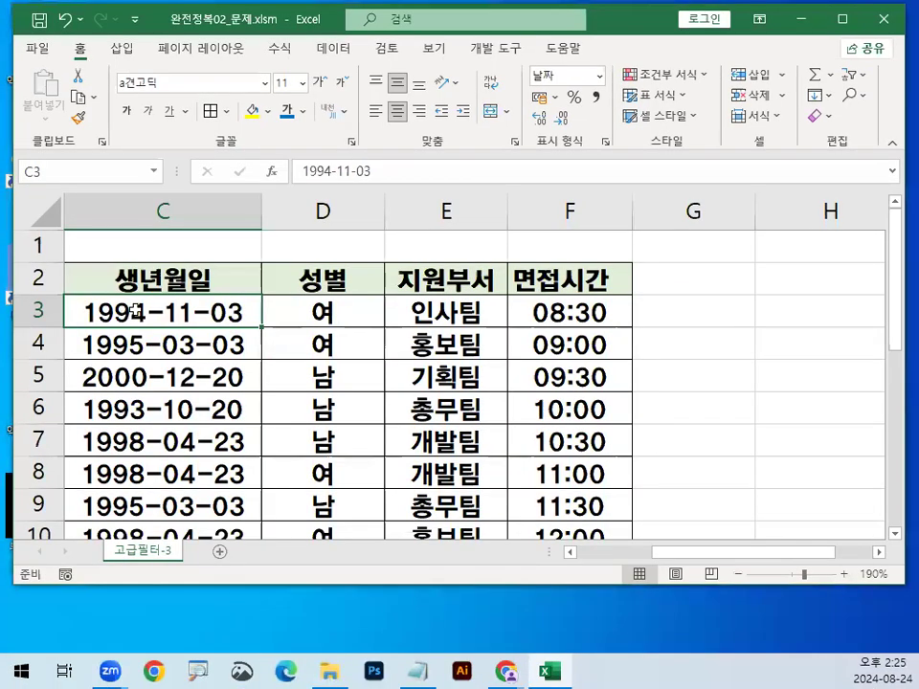
Step: Return to the Notepad notes and highlight 생년월일의 연도 in 조건1 and the 면접시간 12시 이후 wording in 조건2
left_click(417, 670)
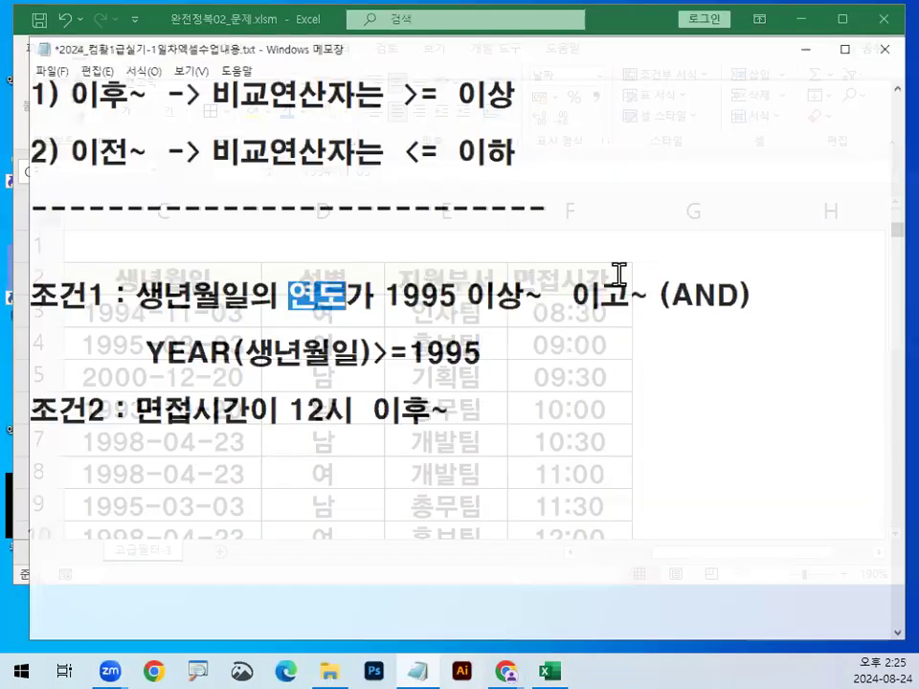
left_click_drag(123, 280, 343, 280)
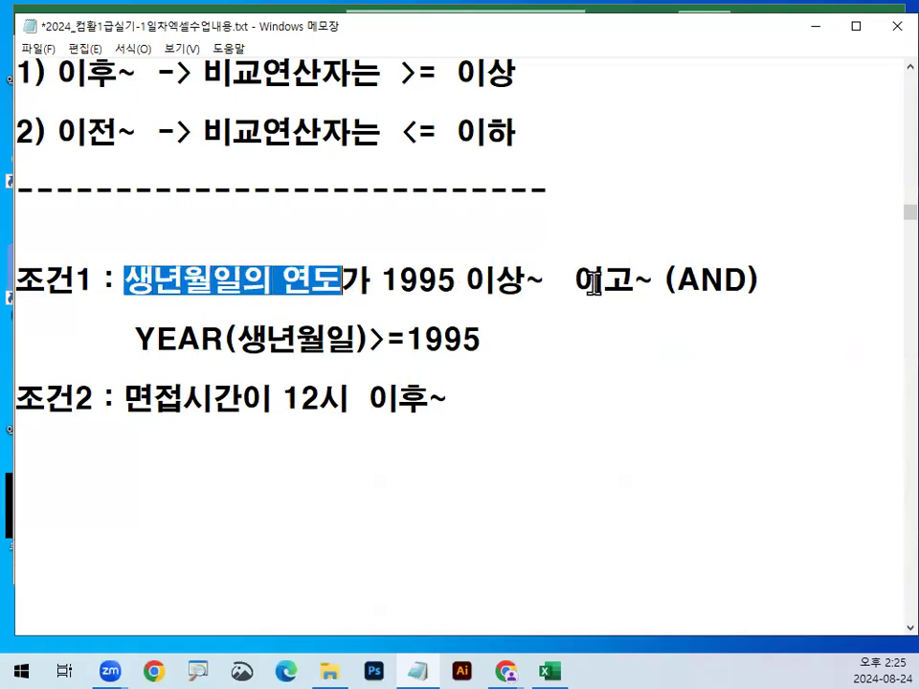
left_click_drag(115, 400, 470, 404)
left_click(470, 404)
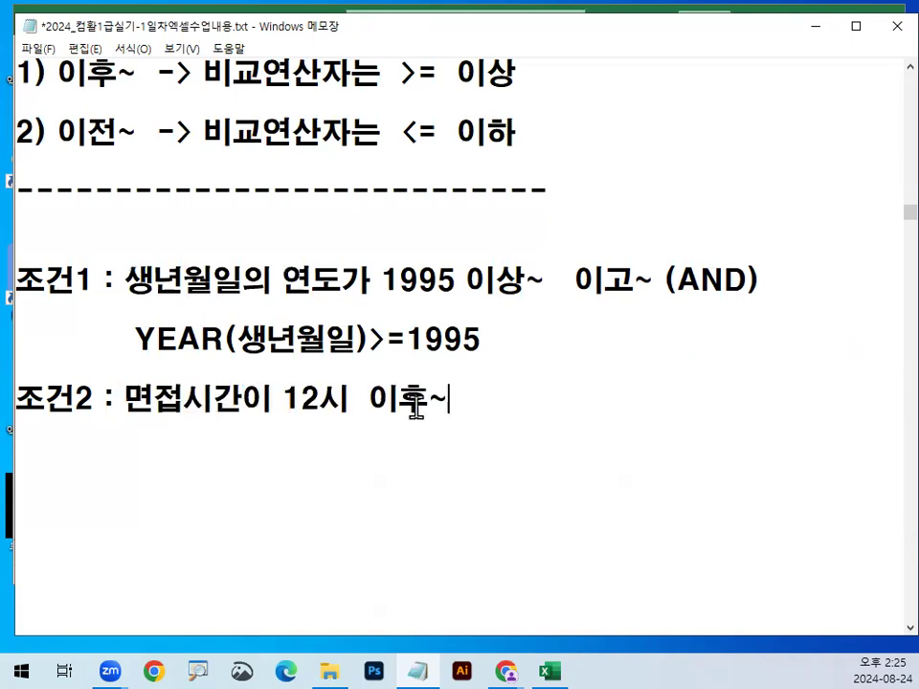
left_click_drag(373, 402, 455, 401)
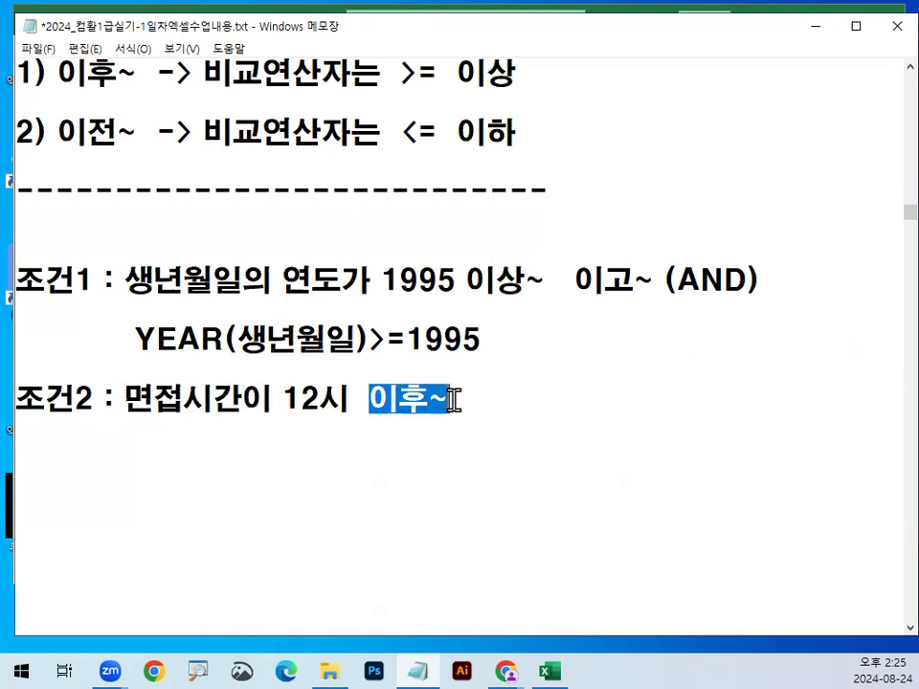
left_click_drag(126, 401, 321, 402)
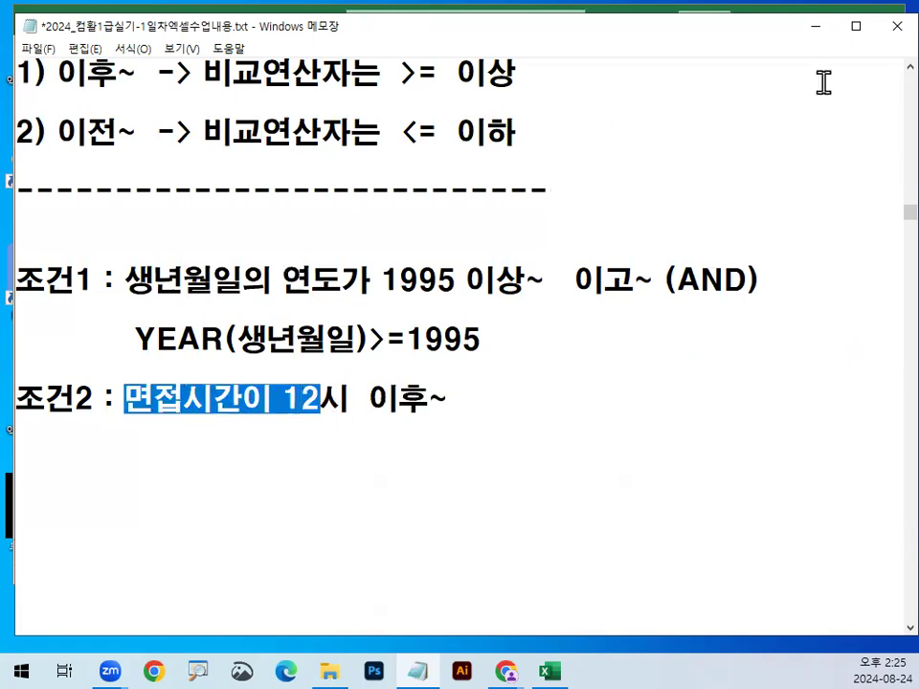
Step: Minimize Notepad, select the first 면접시간 cell F3 in Excel, and circle its time on a magnified view
left_click(816, 27)
left_click(587, 311)
key("ctrl+1")
left_click(627, 333)
mouse_move(605, 309)
left_mouse_down()
mouse_move(398, 312)
mouse_move(585, 292)
mouse_move(590, 312)
left_mouse_up()
key("Escape")
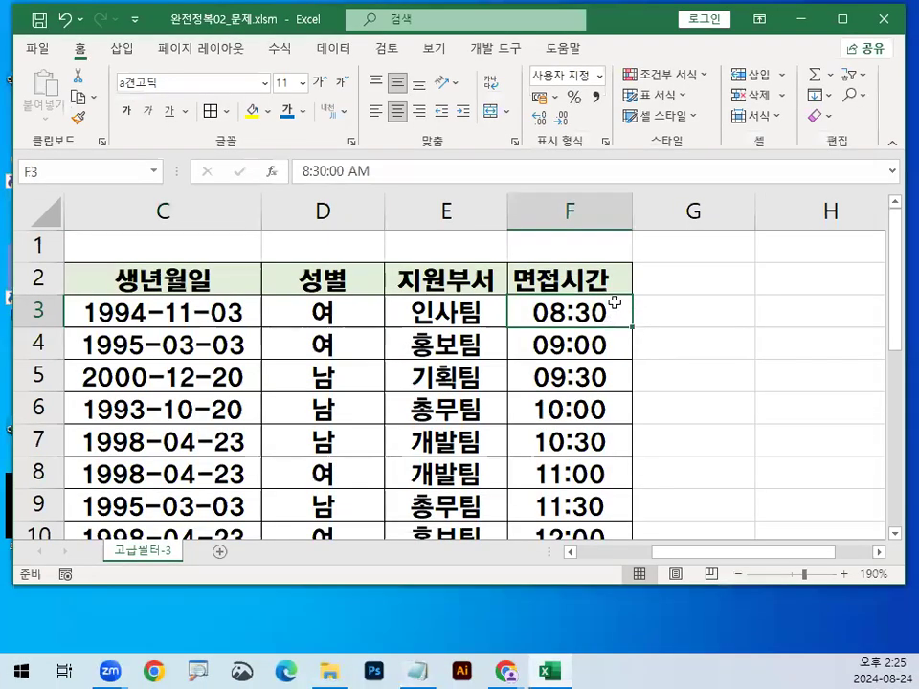
Step: Set the first 면접시간 value in F3 to 12:00 and fill the cell yellow
type("12:00")
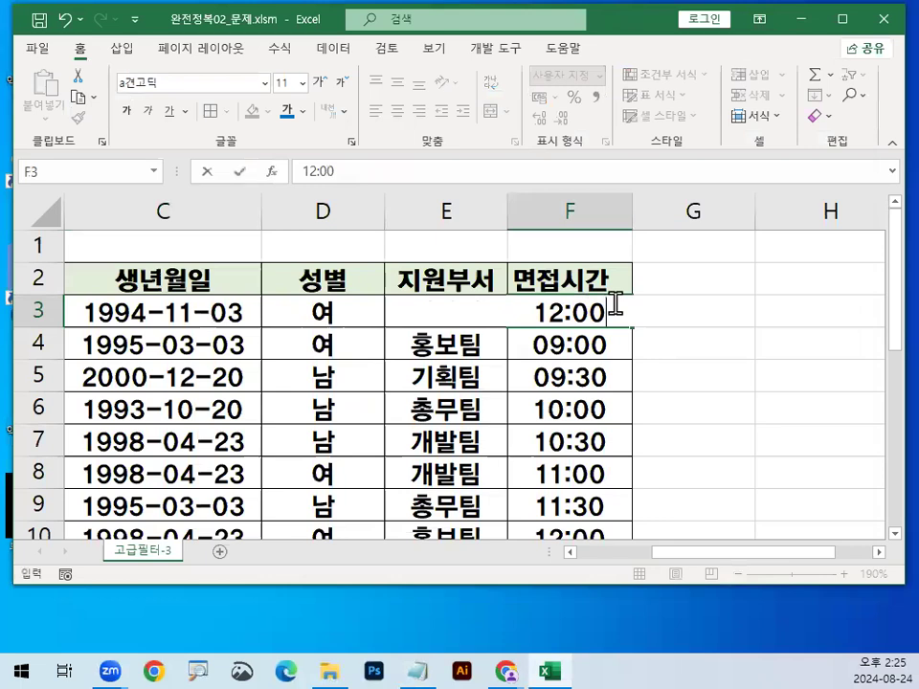
key("Return")
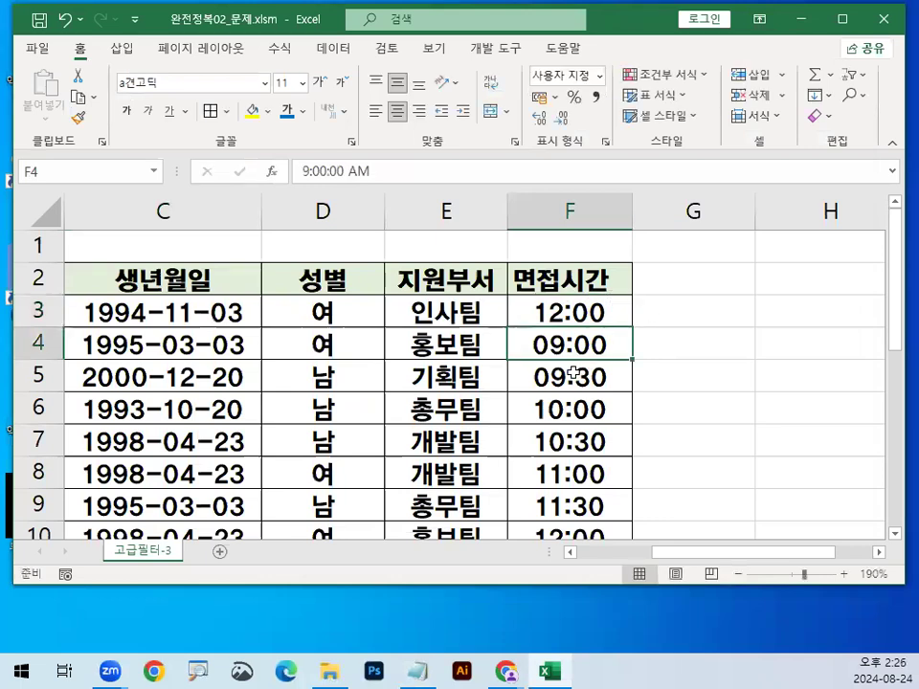
left_click(585, 308)
left_click(252, 111)
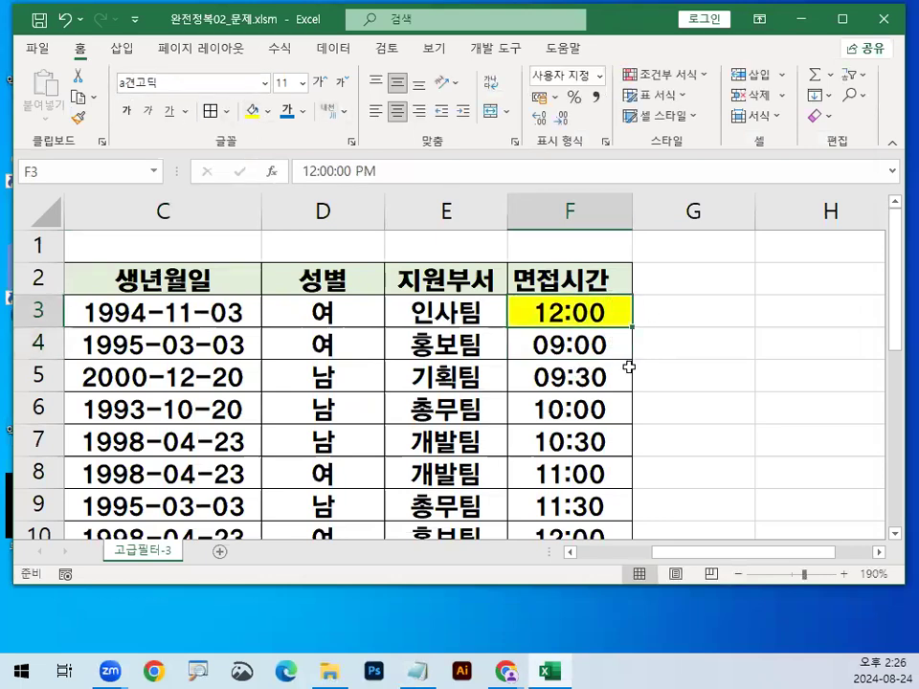
Step: Write the test formula =F3>=12 in cell G3, beside the highlighted interview time
scroll(628, 368, "up", 3, "ctrl")
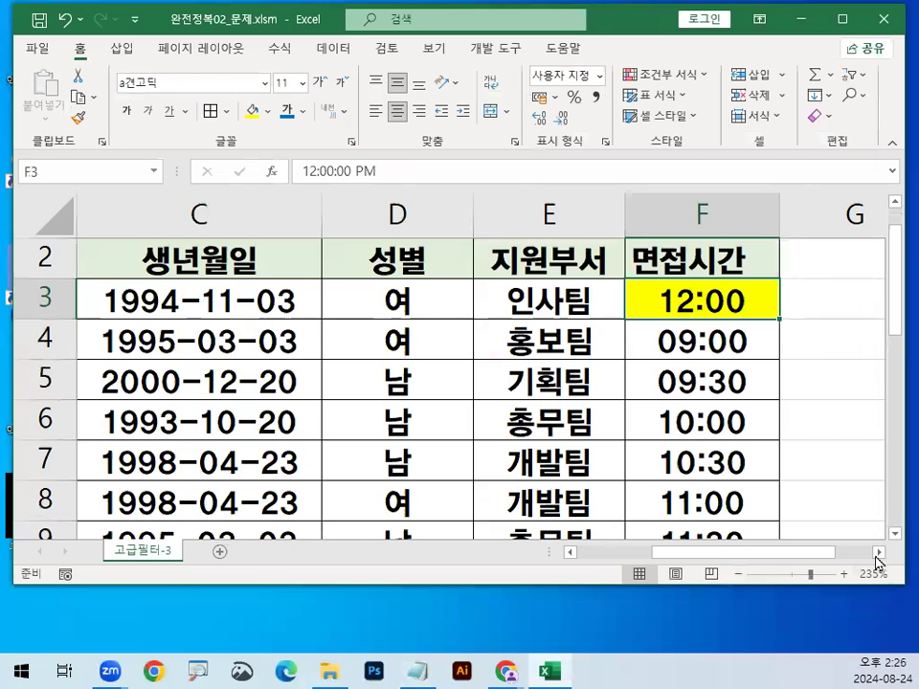
left_click(877, 553)
left_click(876, 552)
left_click(492, 299)
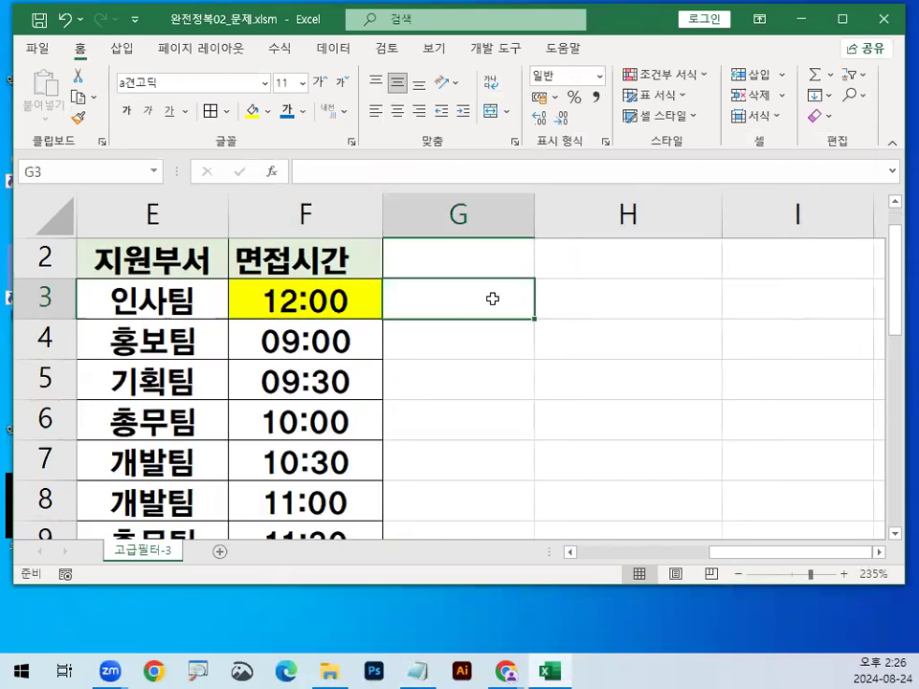
type("=")
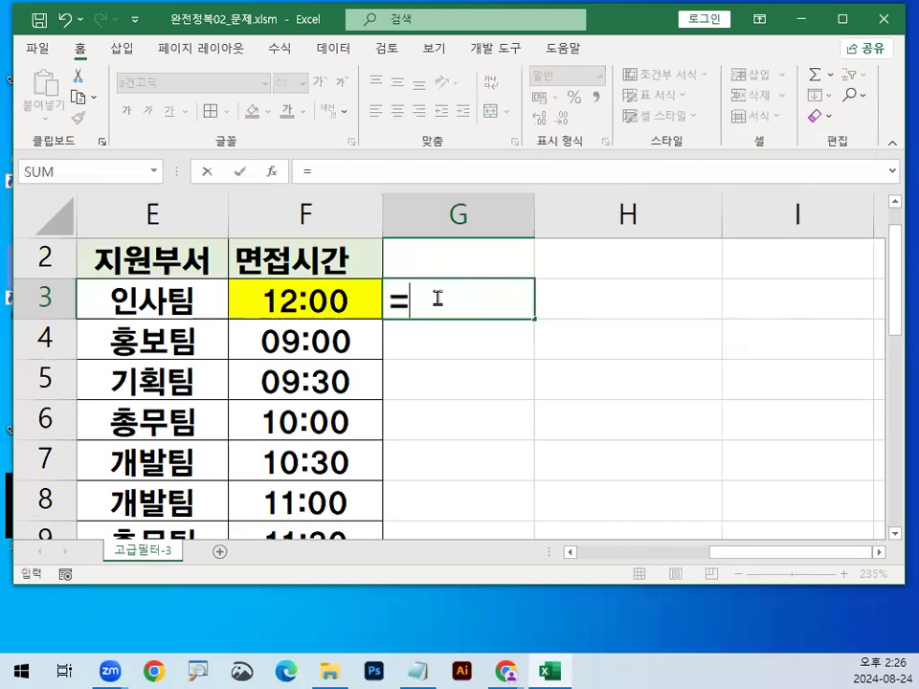
key("Left")
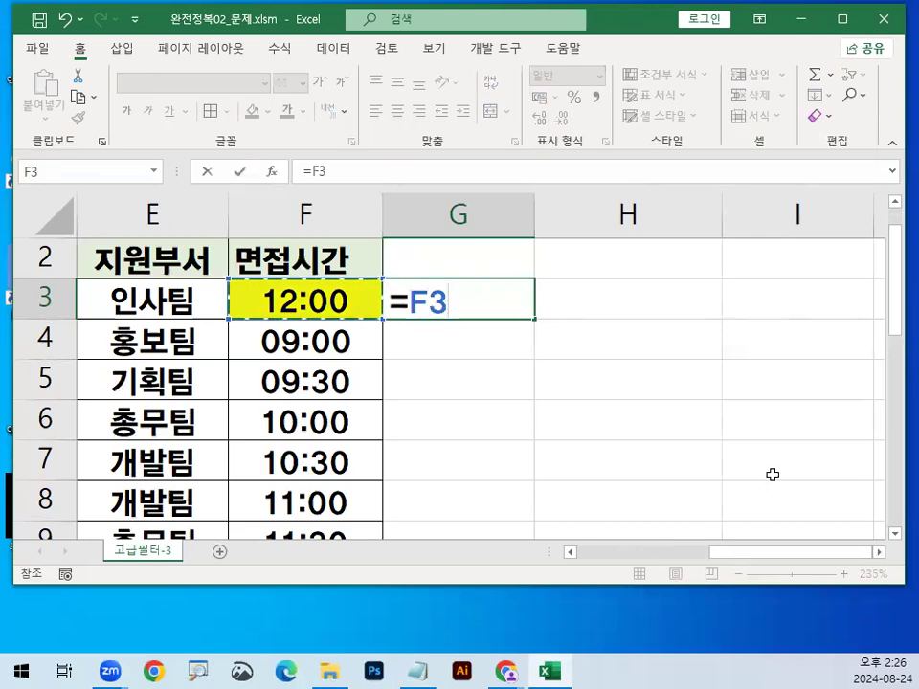
type(">=")
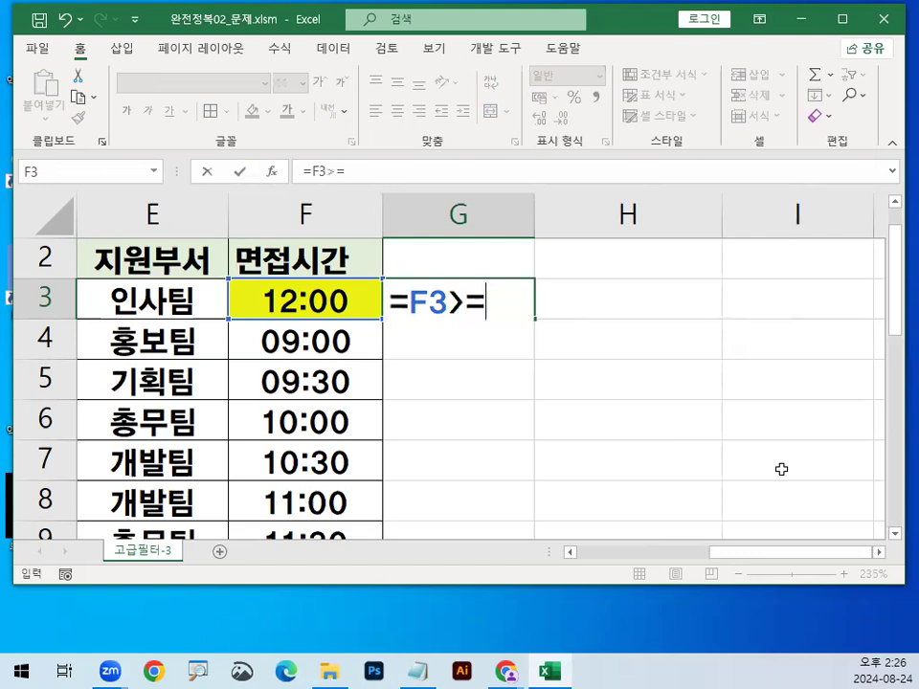
type("12")
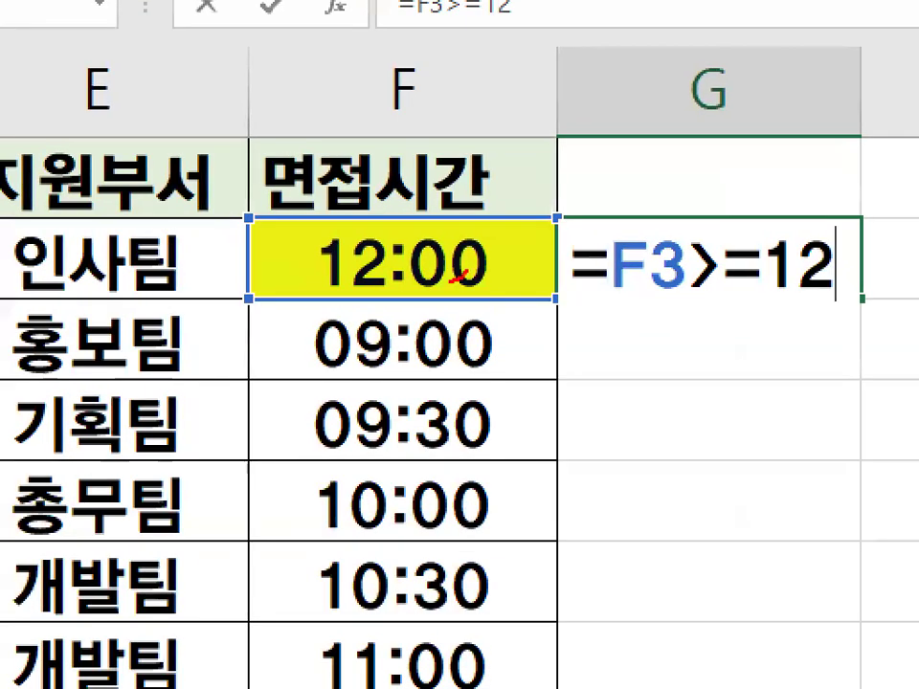
Step: Circle the time in F3 and the 12 in the formula on the magnified view, and commit the G3 formula
left_click_drag(339, 302, 374, 291)
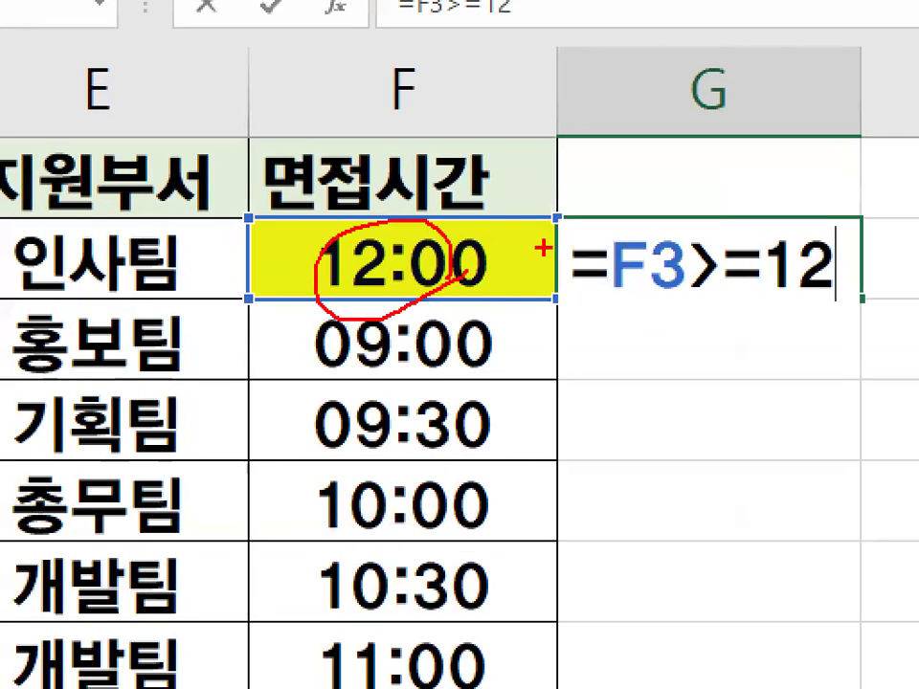
mouse_move(512, 267)
left_mouse_down()
mouse_move(461, 298)
mouse_move(489, 258)
mouse_move(447, 260)
mouse_move(468, 278)
left_mouse_up()
left_click_drag(855, 281, 824, 265)
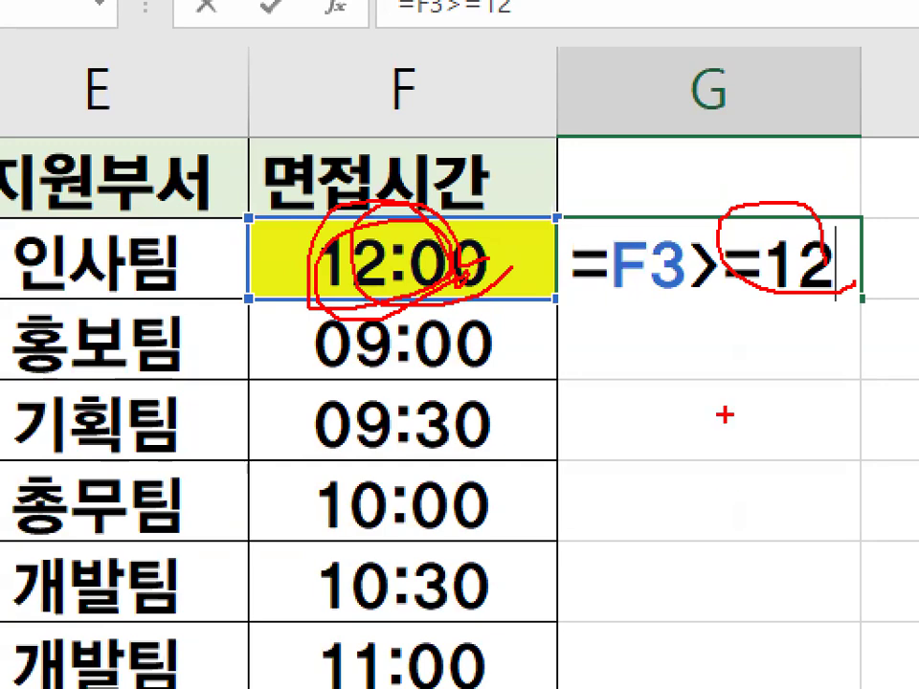
key("Escape")
key("Return")
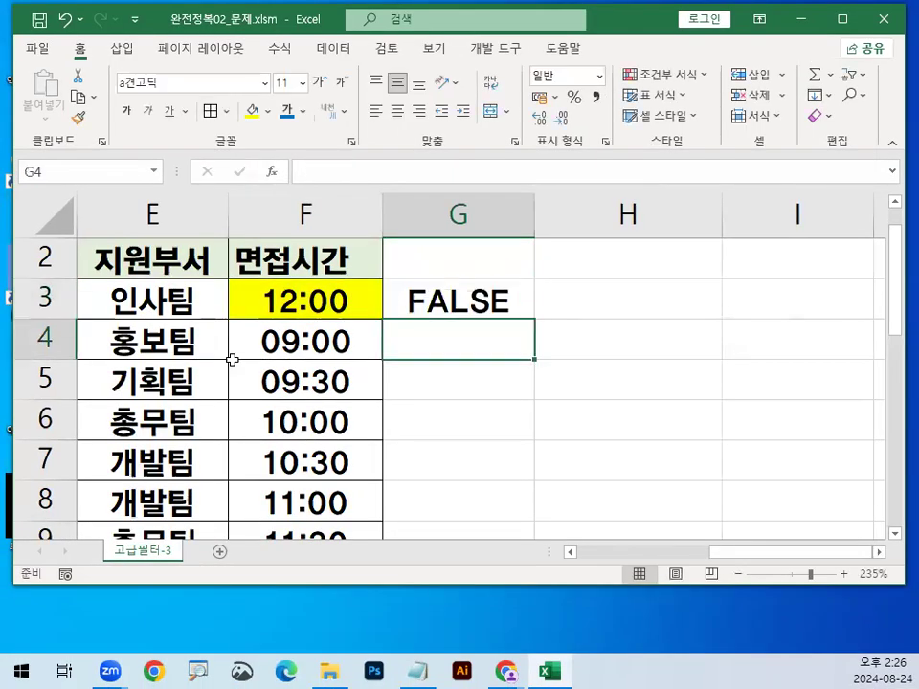
Step: Reopen the G3 formula and mark up its 12 on a magnified view with a circle, an arrow and a handwritten note
double_click(449, 303)
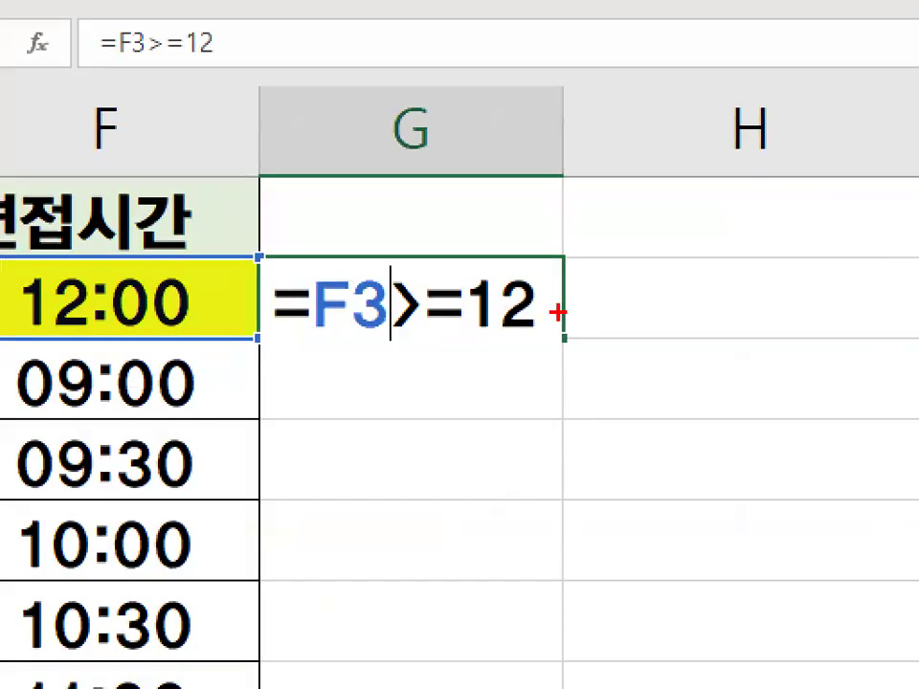
mouse_move(557, 312)
left_mouse_down()
mouse_move(541, 322)
mouse_move(555, 278)
left_mouse_up()
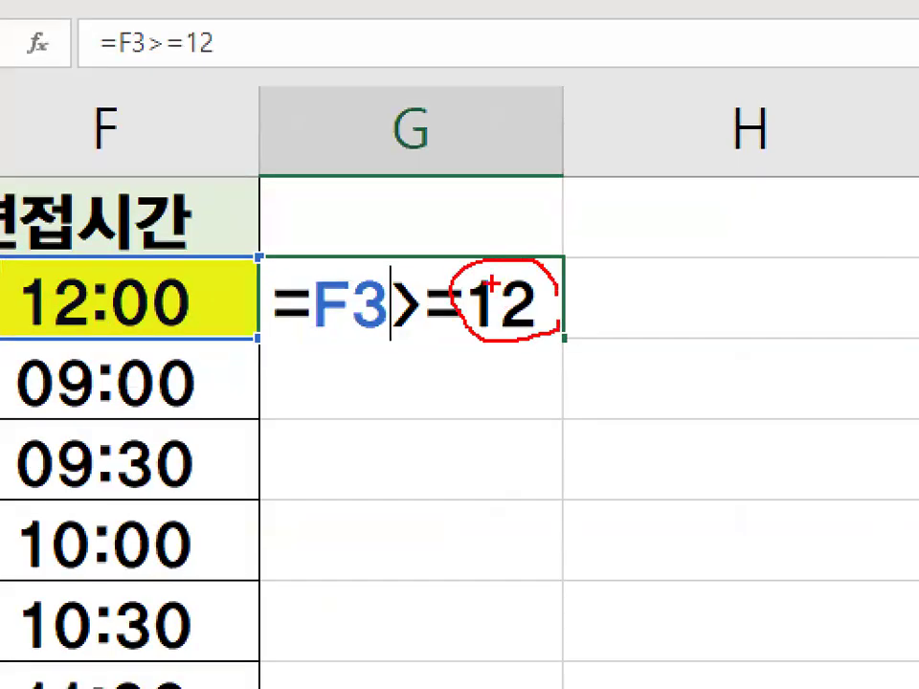
left_click_drag(495, 235, 601, 113)
mouse_move(675, 244)
left_mouse_down()
mouse_move(675, 330)
mouse_move(720, 272)
mouse_move(795, 289)
left_mouse_up()
mouse_move(813, 247)
left_mouse_down()
mouse_move(774, 292)
mouse_move(819, 285)
left_mouse_up()
left_click_drag(859, 191, 860, 362)
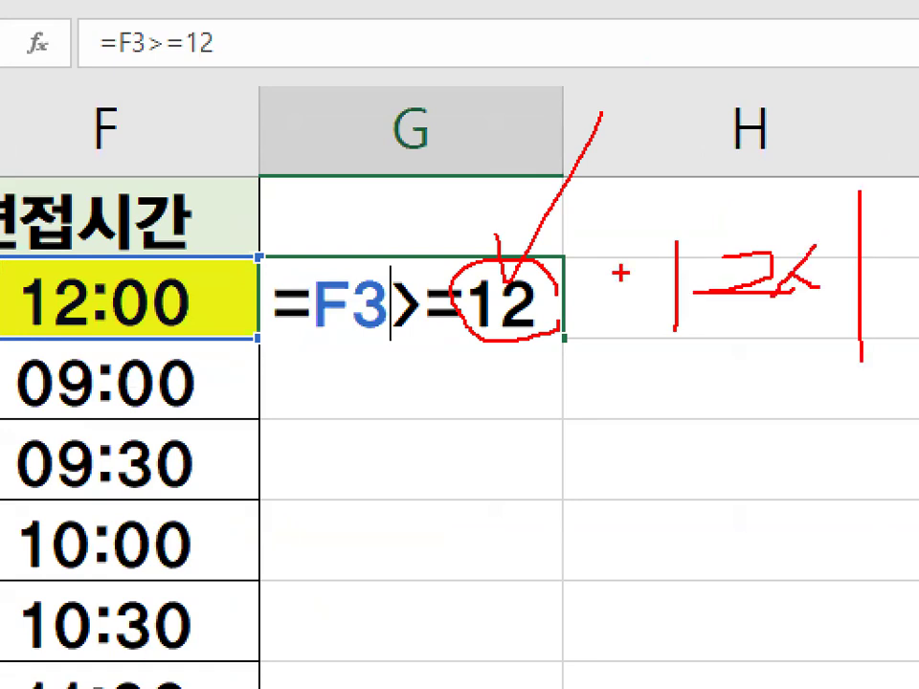
key("Escape")
Step: Highlight the 2 of the 12 in the G3 formula, circle F3's time on the magnified view and link the two with a curve
left_click(506, 302)
left_click_drag(523, 298, 502, 303)
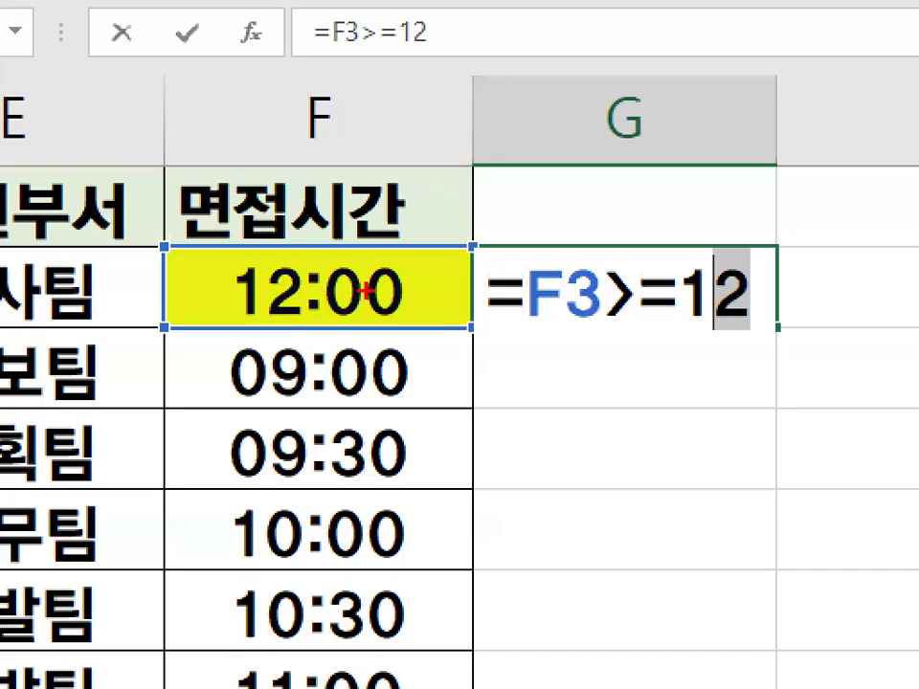
mouse_move(304, 278)
left_mouse_down()
mouse_move(334, 303)
mouse_move(315, 242)
left_mouse_up()
left_click_drag(386, 300, 725, 260)
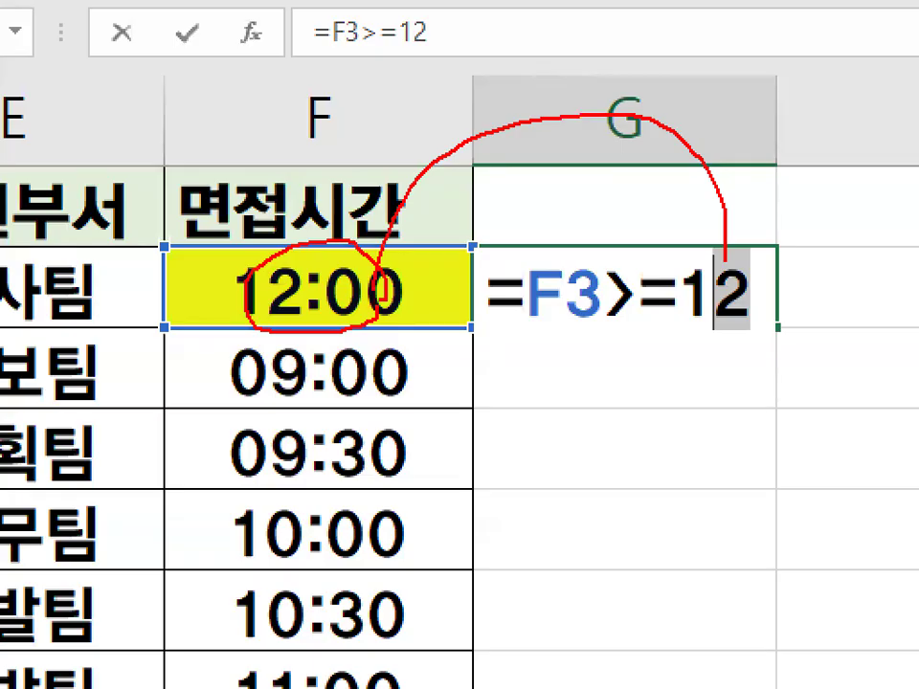
key("Escape")
Step: Clear the test formula from cell G3 and enter 12:00 in the empty cell I5
key("ctrl+Return")
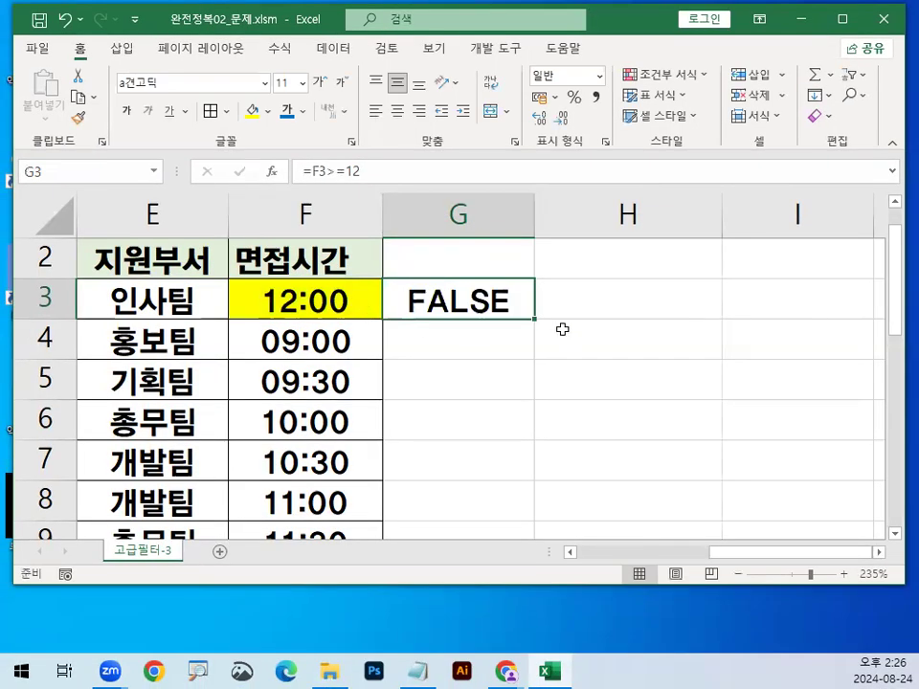
key("Delete")
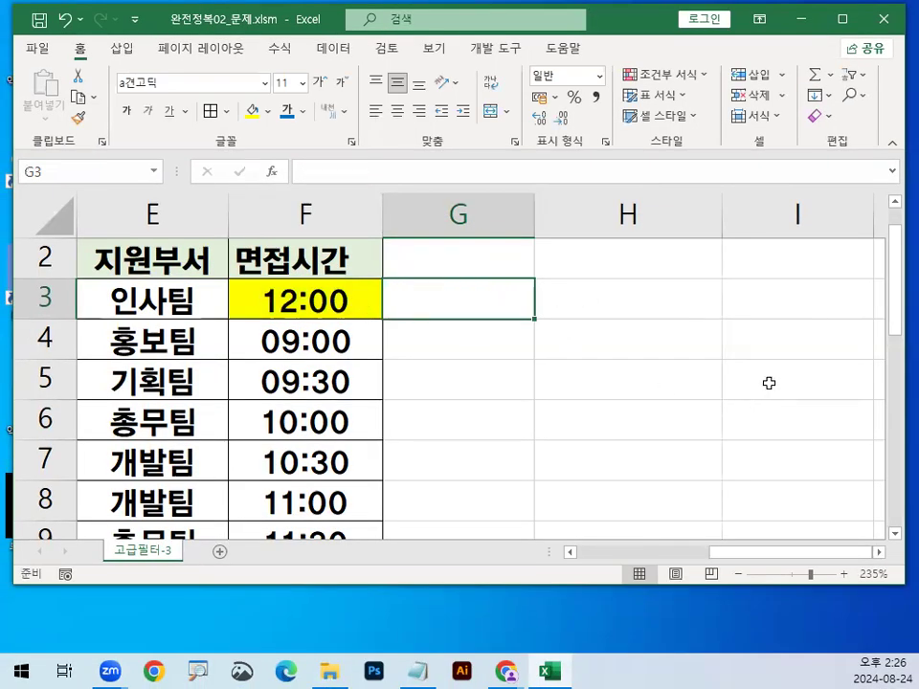
left_click(769, 382)
left_click(879, 552)
left_click(879, 553)
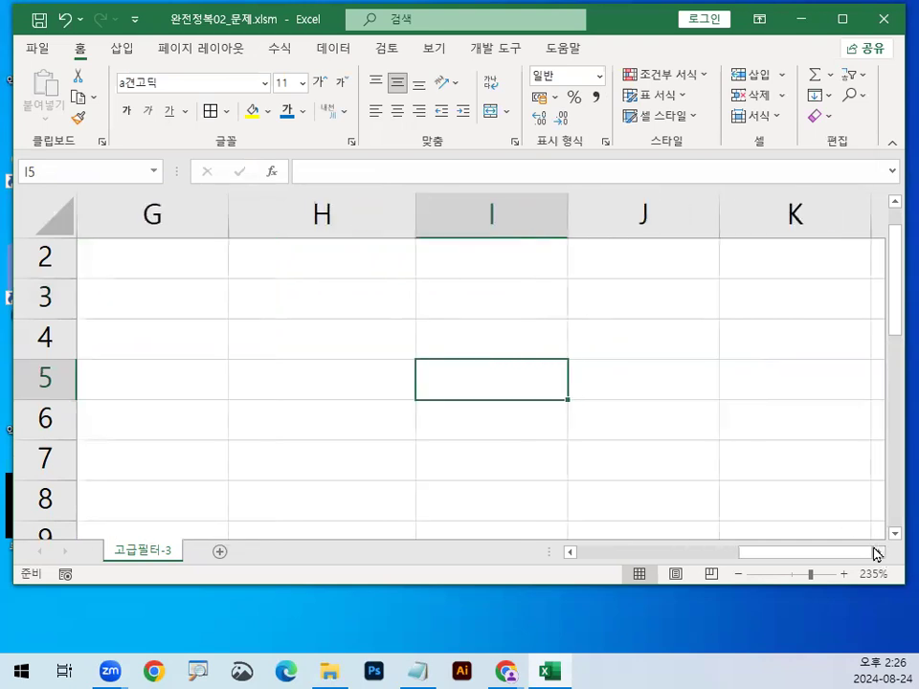
type("12:00")
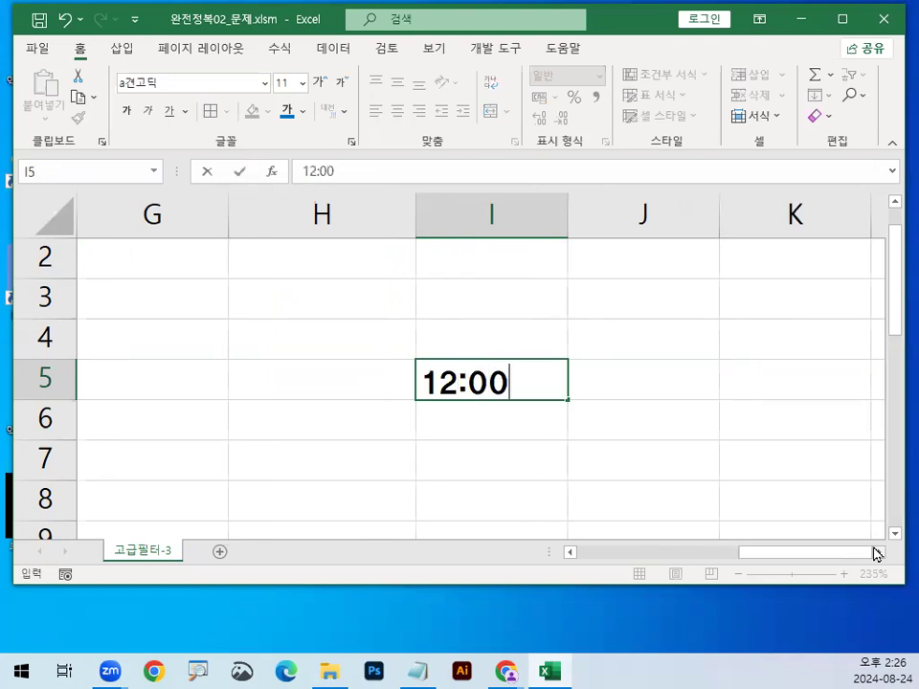
key("Return")
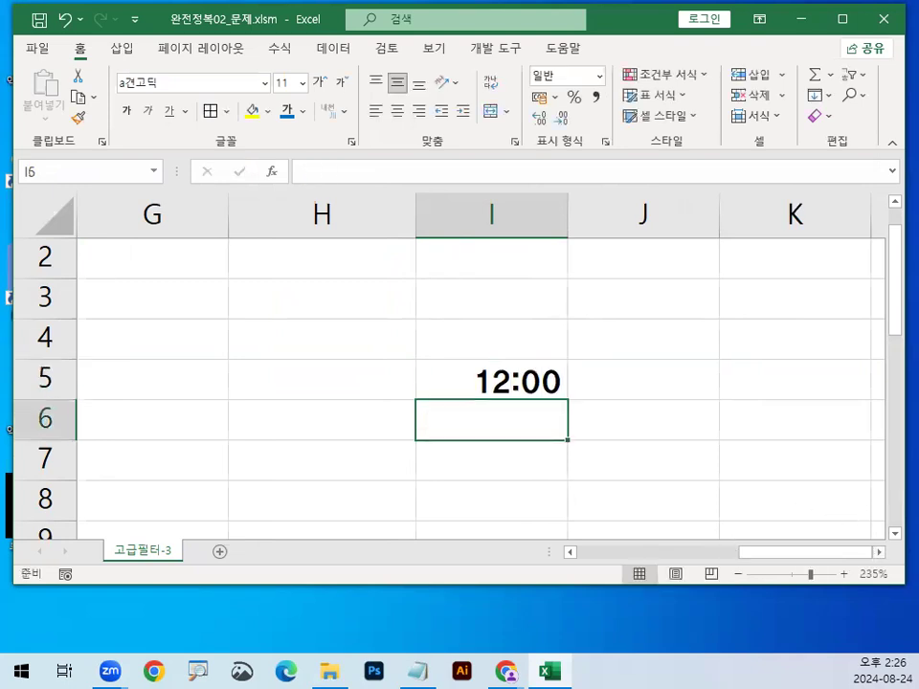
Step: Circle the time in cell I5 on a magnified view
key("ctrl+1")
left_click(564, 393)
mouse_move(604, 389)
left_mouse_down()
mouse_move(604, 329)
mouse_move(616, 356)
left_mouse_up()
key("Escape")
Step: Handwrite the range 0~24시 above cell I5, underline it, and write 0~1 beneath the line as its numeric equivalent
key("ctrl+2")
left_click_drag(334, 206, 325, 193)
mouse_move(436, 242)
left_mouse_down()
mouse_move(504, 215)
mouse_move(538, 240)
mouse_move(589, 239)
left_mouse_up()
mouse_move(605, 178)
left_mouse_down()
mouse_move(657, 228)
mouse_move(621, 254)
left_mouse_up()
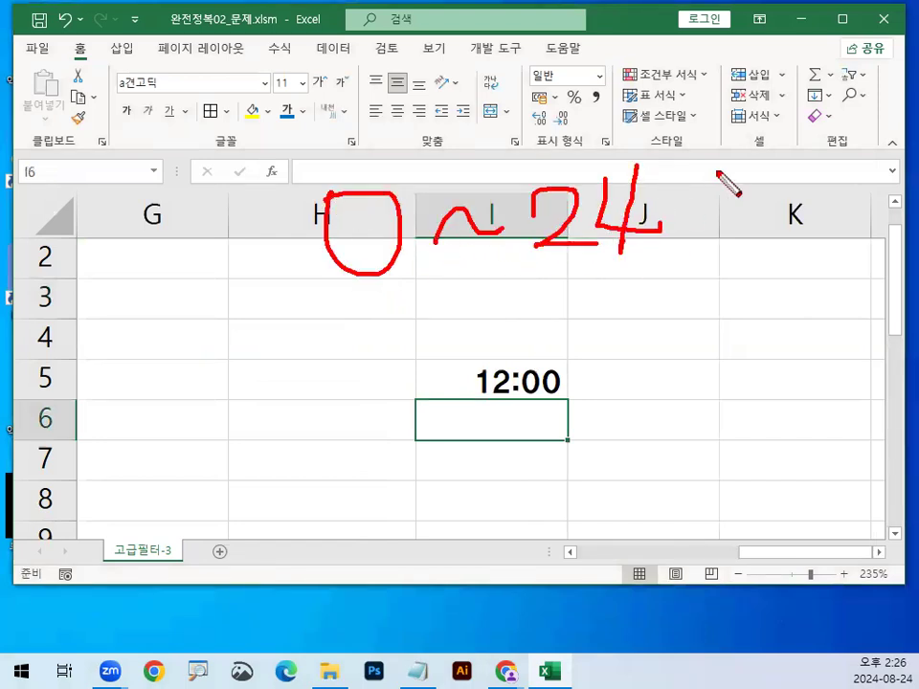
left_click_drag(709, 189, 677, 231)
left_click_drag(705, 205, 739, 229)
left_click_drag(763, 143, 763, 255)
left_click_drag(192, 269, 827, 285)
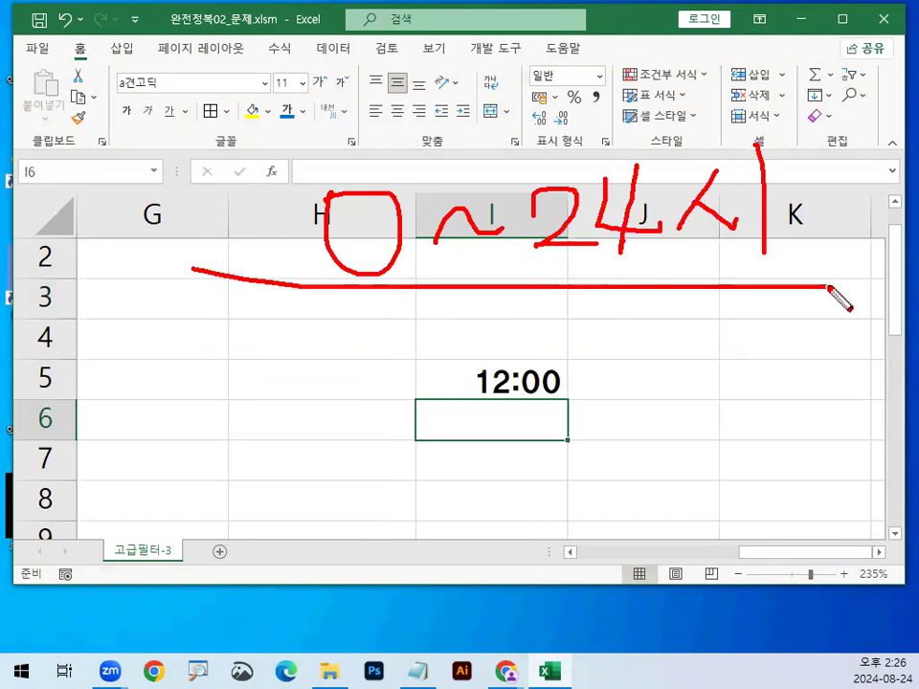
mouse_move(640, 324)
left_mouse_down()
mouse_move(621, 359)
mouse_move(640, 321)
left_mouse_up()
left_click_drag(681, 370, 747, 379)
left_click_drag(780, 316, 791, 407)
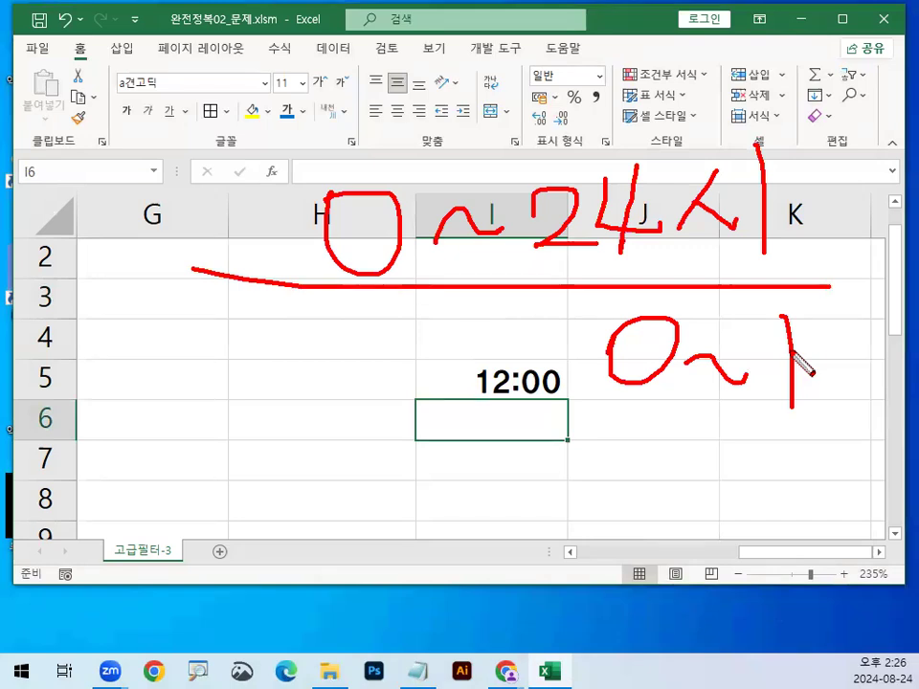
key("Escape")
Step: Select cell I5 and handwrite the cell formatting shortcut above it as a screen note
left_click(503, 375)
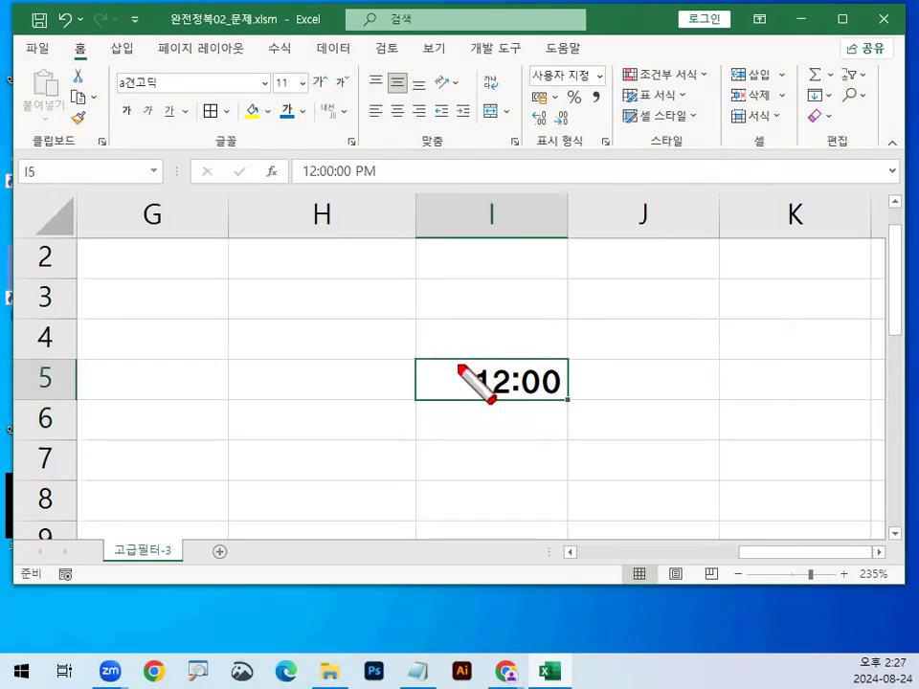
mouse_move(341, 277)
left_mouse_down()
mouse_move(269, 246)
mouse_move(297, 318)
mouse_move(343, 257)
mouse_move(404, 237)
mouse_move(525, 232)
mouse_move(587, 275)
mouse_move(656, 274)
left_mouse_up()
left_click_drag(609, 222, 609, 313)
left_click_drag(719, 212, 719, 318)
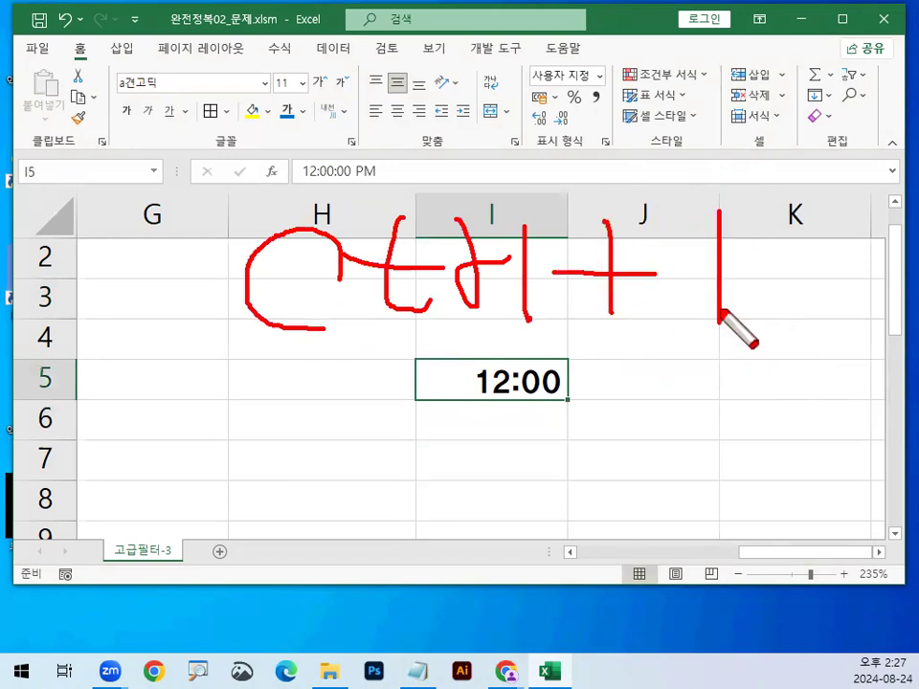
left_click(804, 312)
mouse_move(34, 273)
left_mouse_down()
mouse_move(801, 307)
mouse_move(793, 299)
left_mouse_up()
key("Escape")
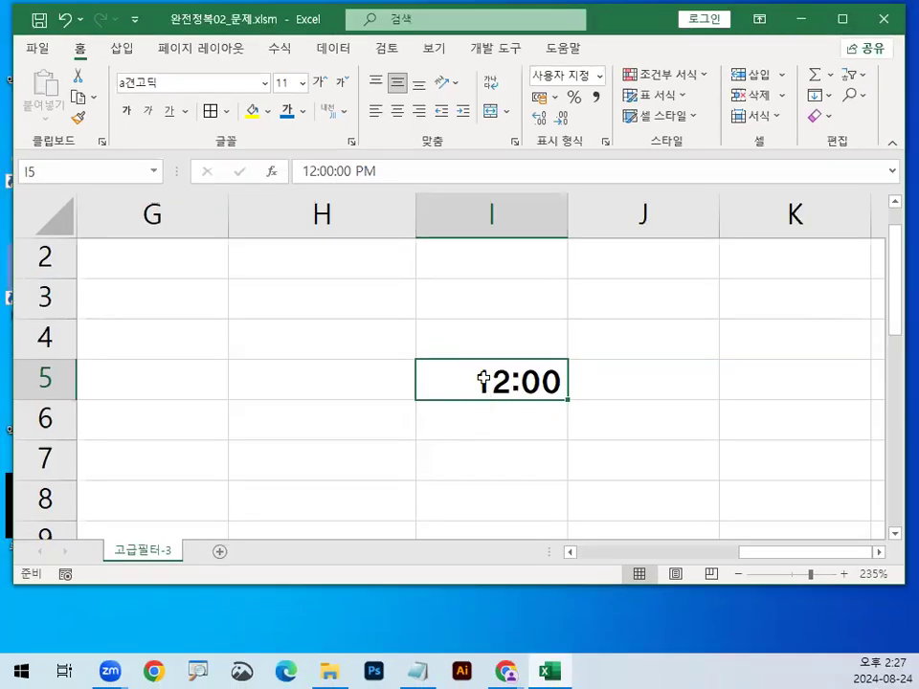
Step: Point out 셀 서식 for cell I5 with a circle, open those settings and choose the 숫자 category
right_click(484, 379)
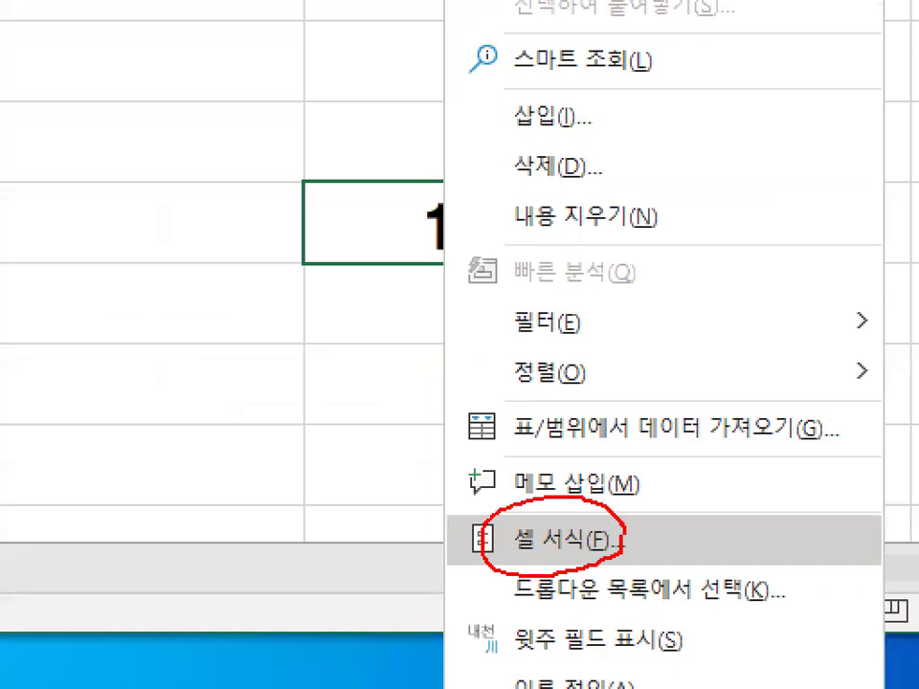
key("Escape")
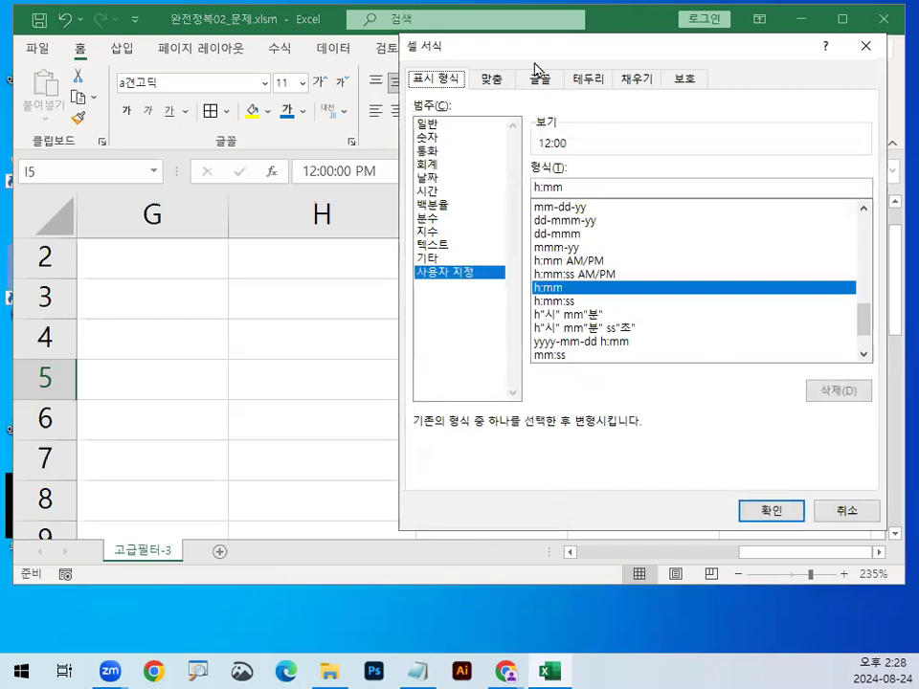
left_click_drag(524, 53, 410, 150)
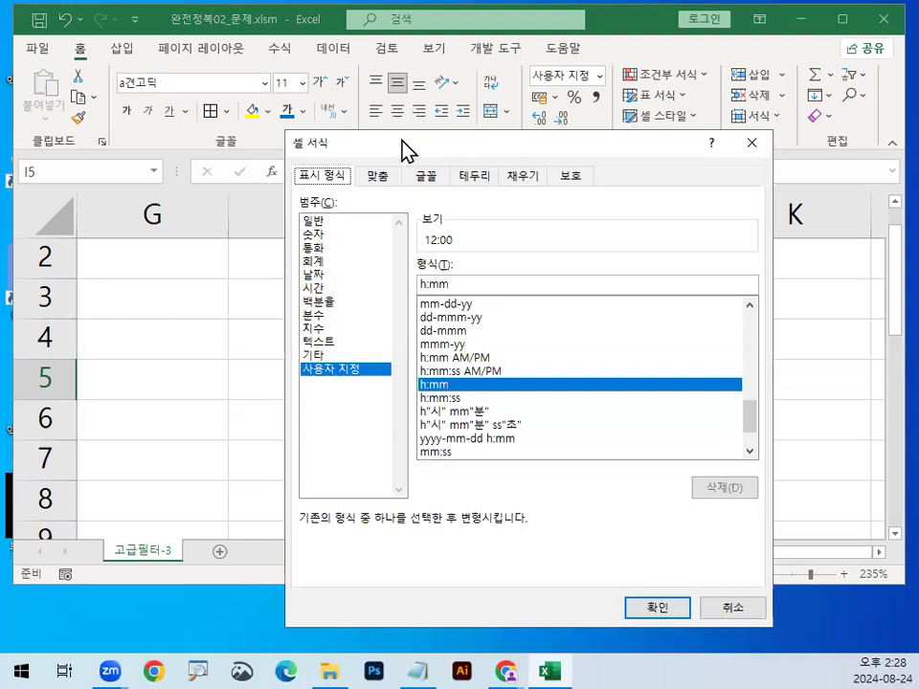
left_click(322, 235)
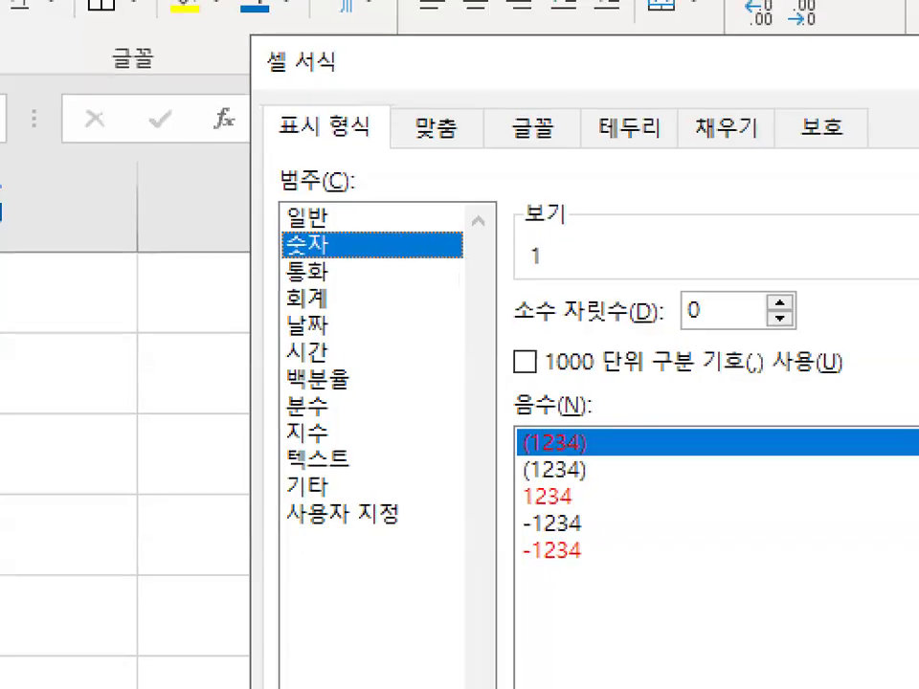
Step: Circle 표시 형식, 범주, 숫자 and the 소수 자릿수 setting with its value on the magnified cell format settings
left_click_drag(297, 182, 346, 178)
left_click_drag(376, 143, 251, 117)
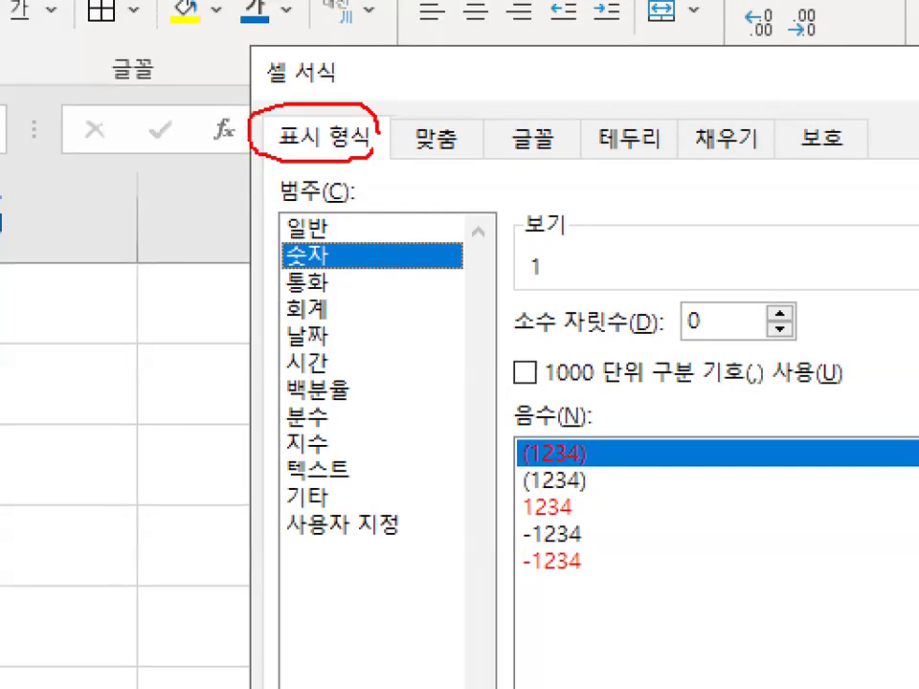
mouse_move(353, 203)
left_mouse_down()
mouse_move(287, 200)
mouse_move(351, 192)
mouse_move(372, 154)
left_mouse_up()
mouse_move(365, 254)
left_mouse_down()
mouse_move(335, 274)
mouse_move(359, 251)
left_mouse_up()
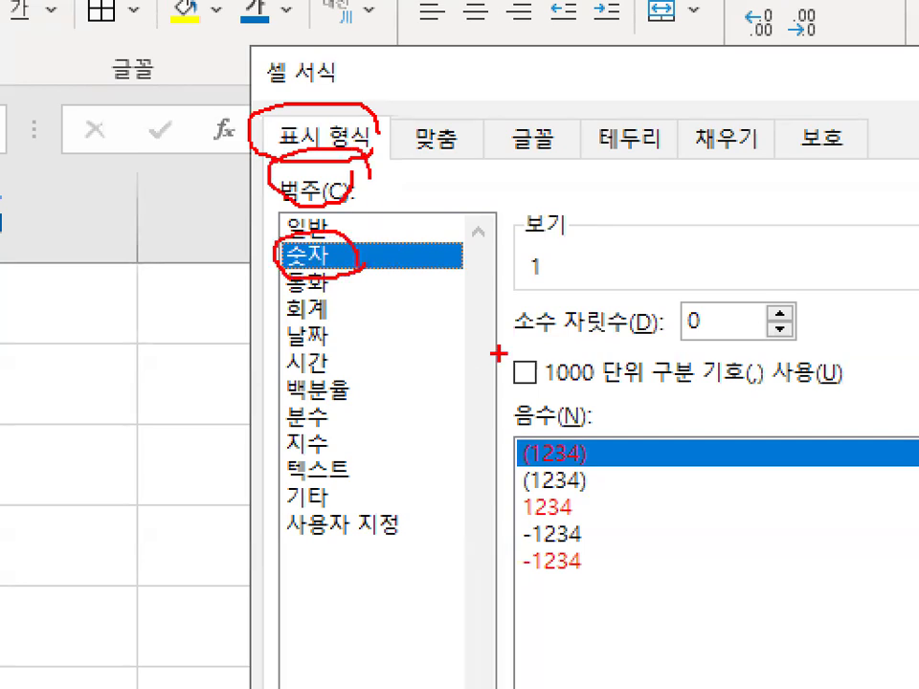
mouse_move(659, 328)
left_mouse_down()
mouse_move(492, 343)
mouse_move(654, 316)
left_mouse_up()
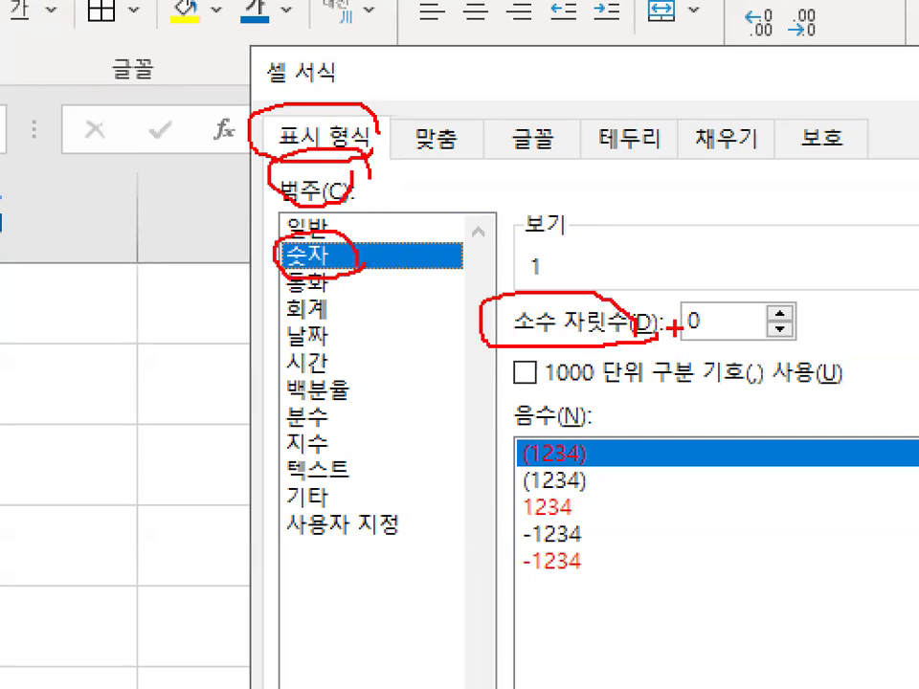
left_click_drag(741, 334, 711, 299)
key("Escape")
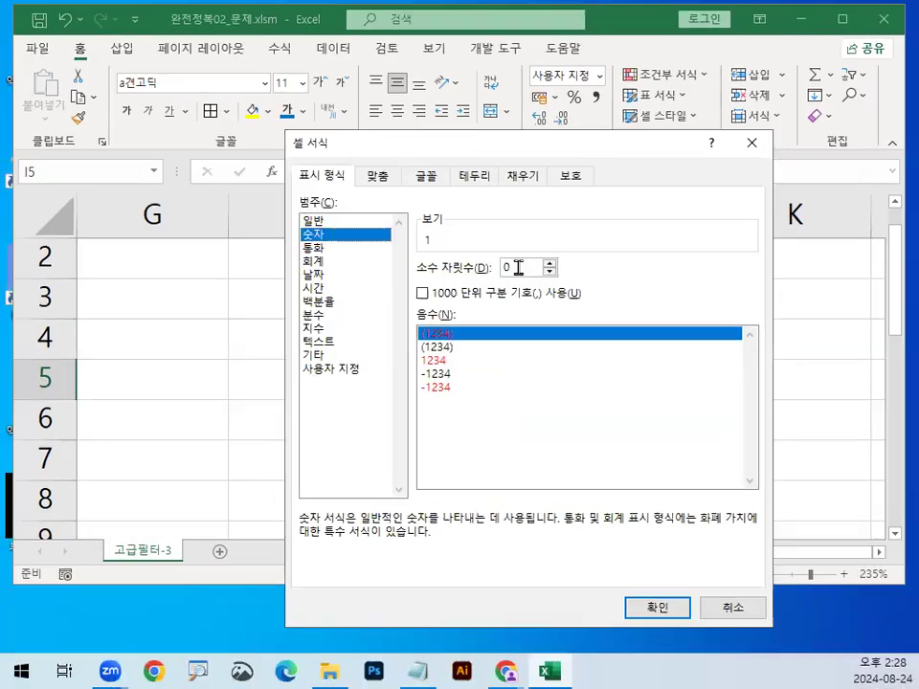
Step: Set 소수 자릿수 to 2, mark the preview value, and apply the number format to cell I5
type("2")
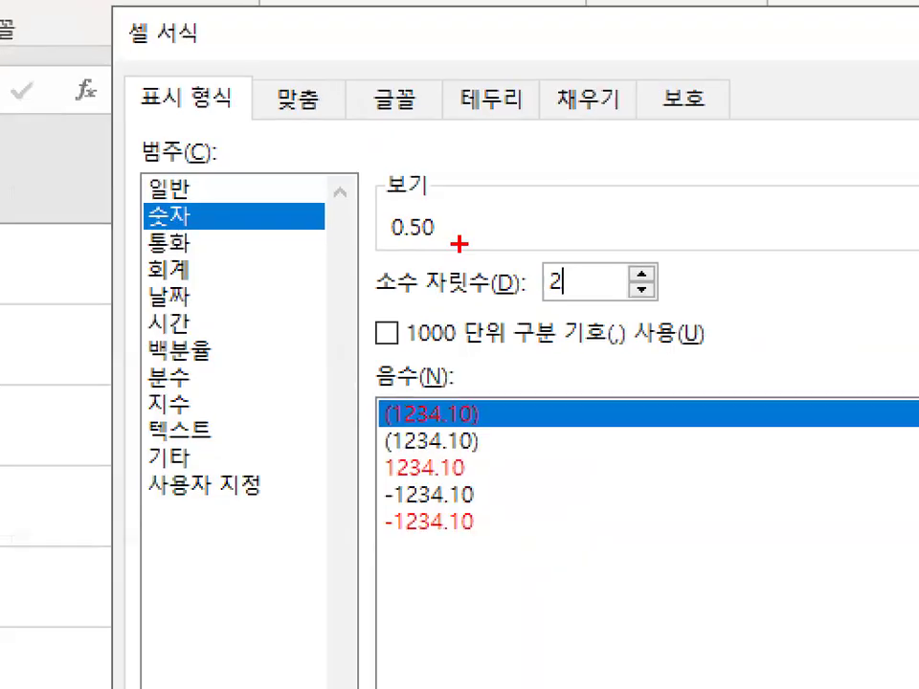
left_click_drag(460, 260, 421, 225)
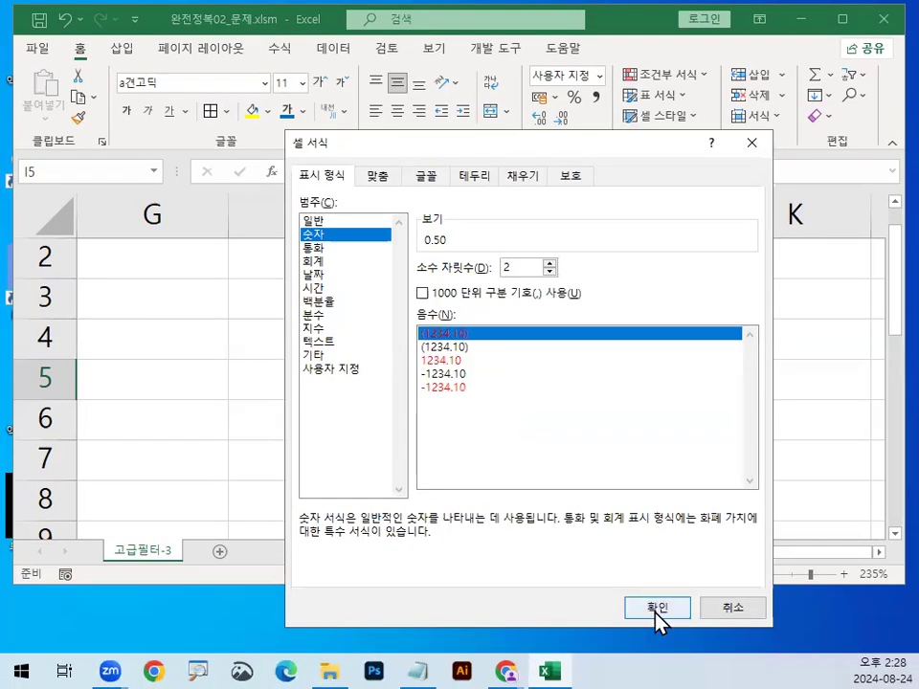
left_click(657, 608)
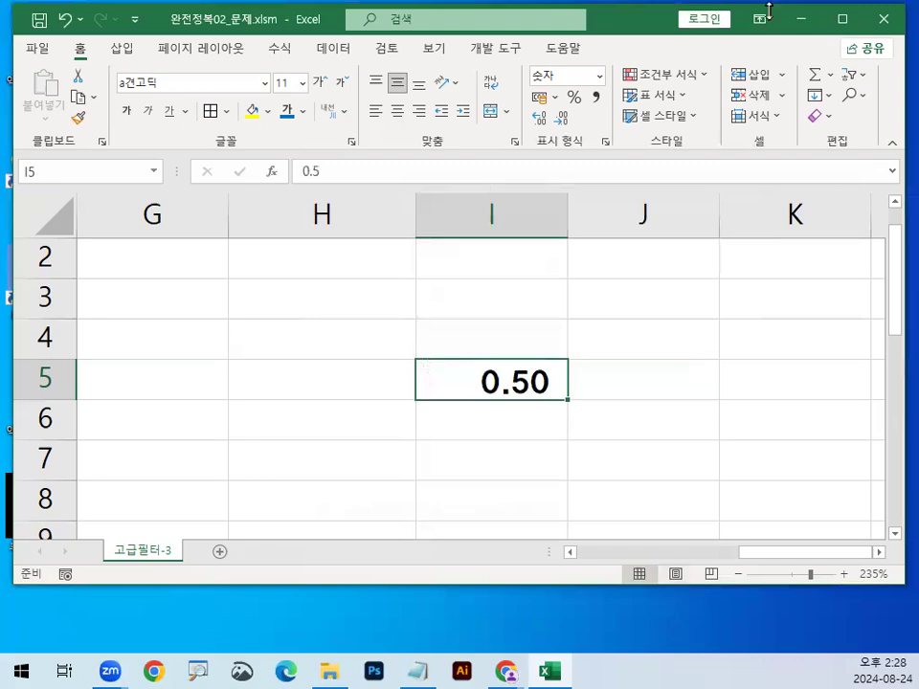
Step: Write the test formula =F3>=0.5 in cell G3, beside the highlighted interview time
mouse_move(745, 553)
left_mouse_down()
mouse_move(641, 557)
mouse_move(720, 565)
mouse_move(733, 554)
left_mouse_up()
left_click(309, 288)
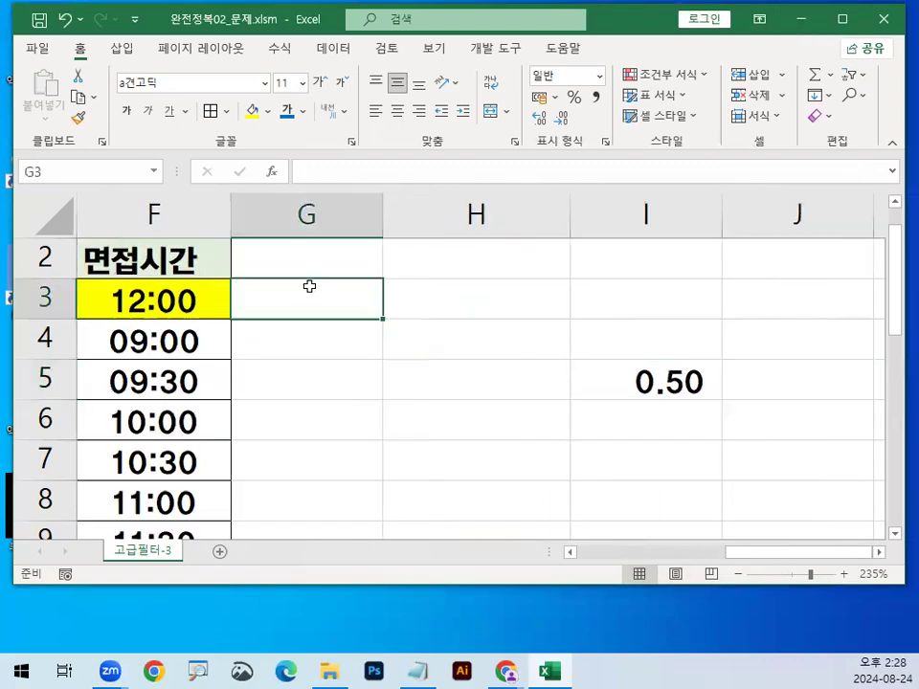
type("=")
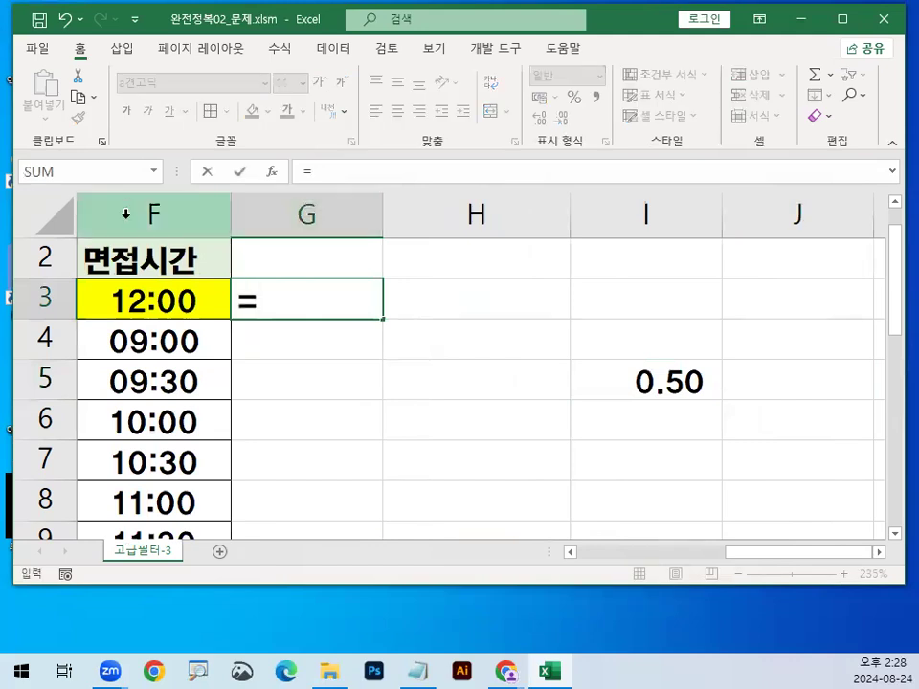
left_click(165, 300)
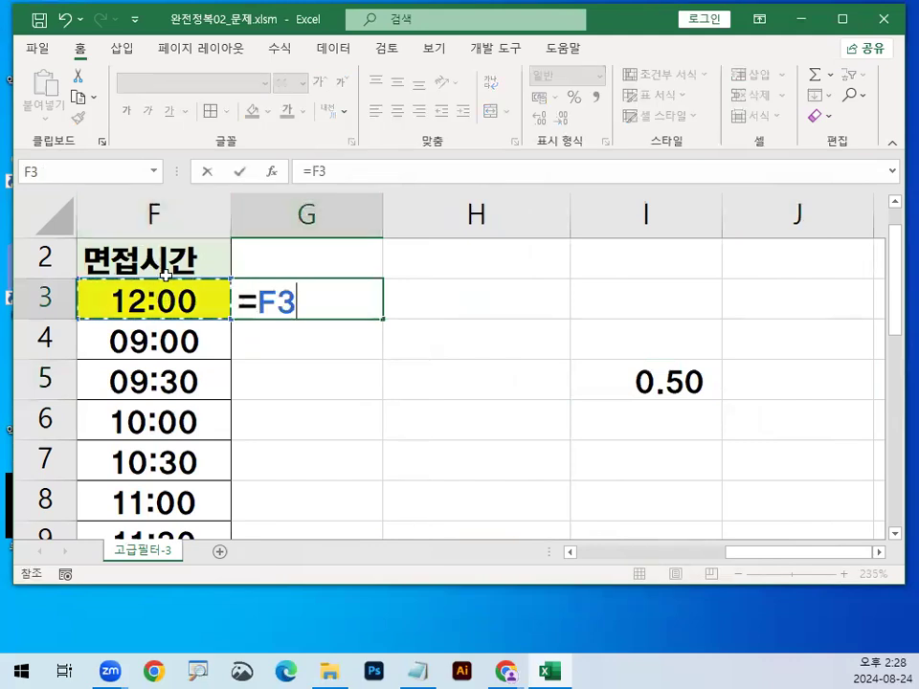
type(">")
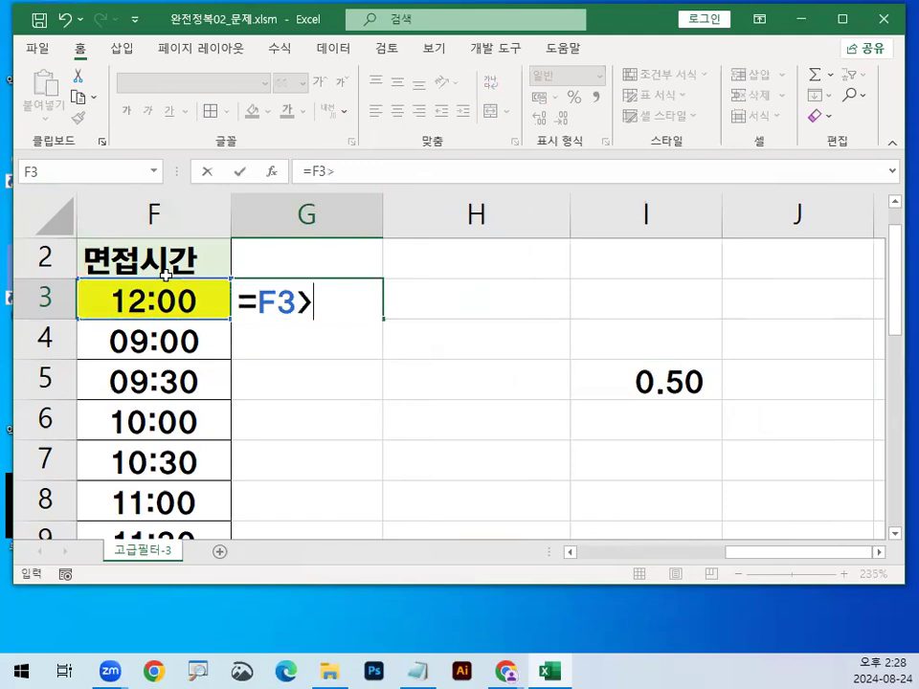
type("=")
type("0.5")
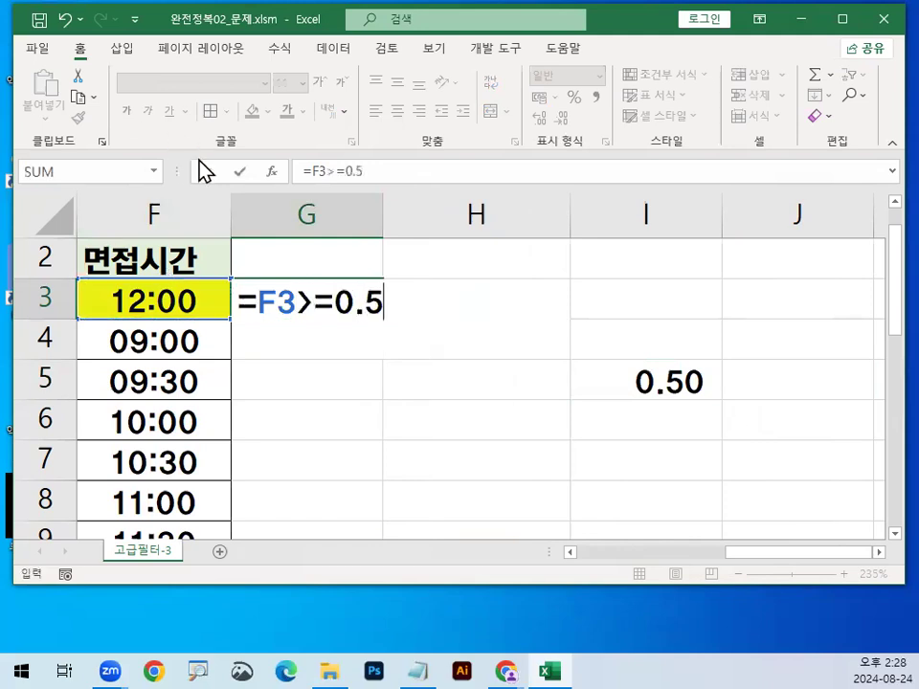
Step: Circle F3's time and the 0.5 in the formula, point an arrow at the 0.5, and commit the G3 formula
key("ctrl+2")
left_click_drag(173, 313, 184, 302)
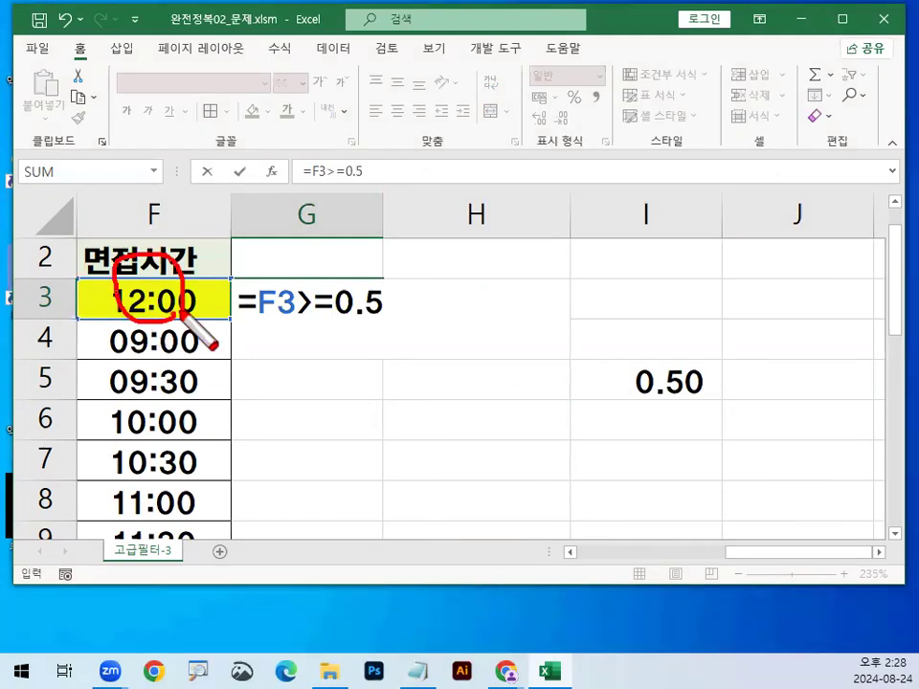
left_click_drag(406, 326, 410, 328)
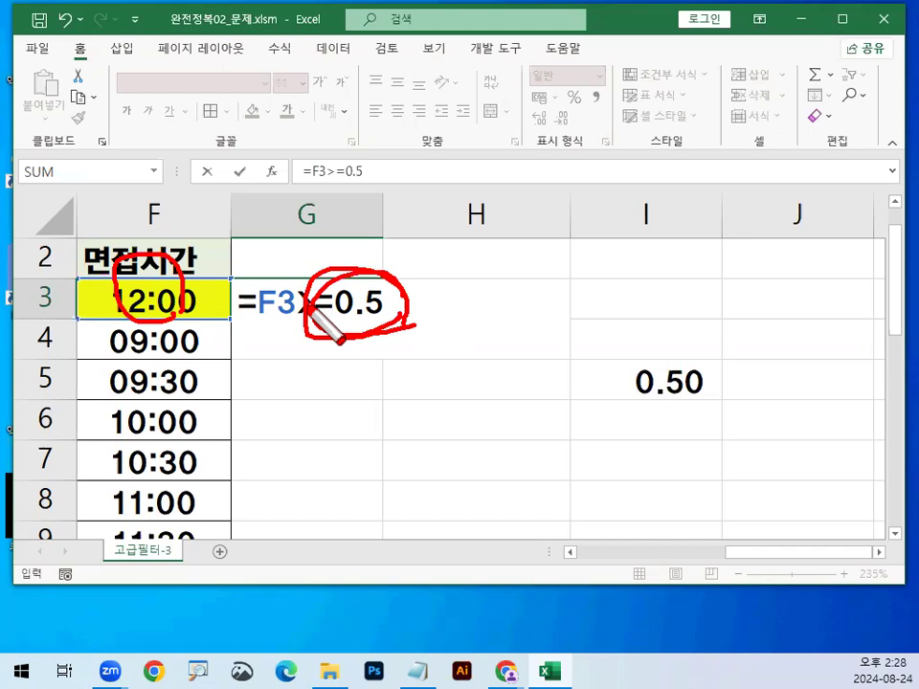
left_click_drag(191, 307, 192, 300)
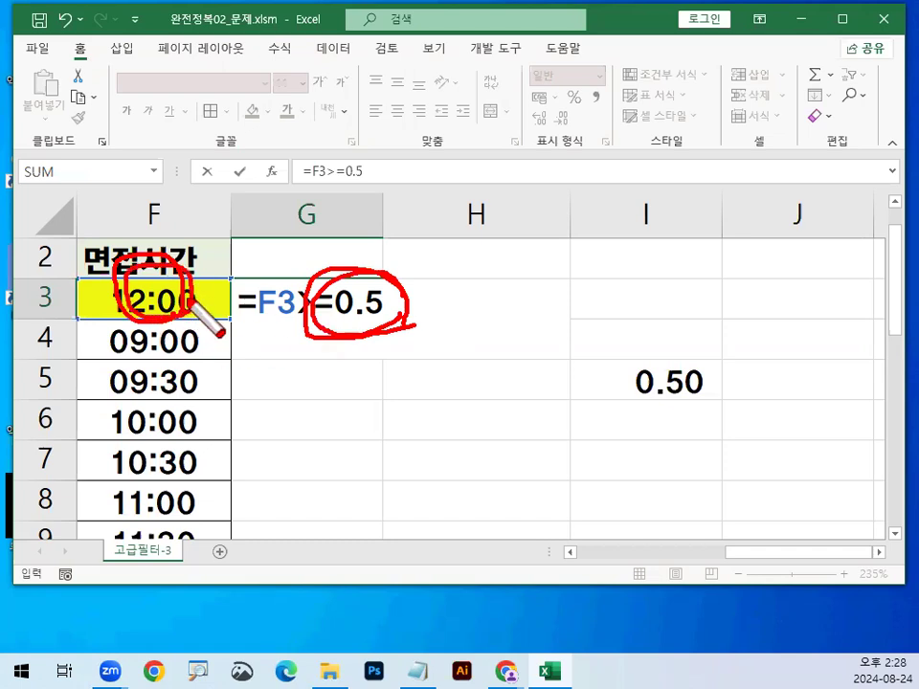
left_click_drag(337, 251, 366, 218)
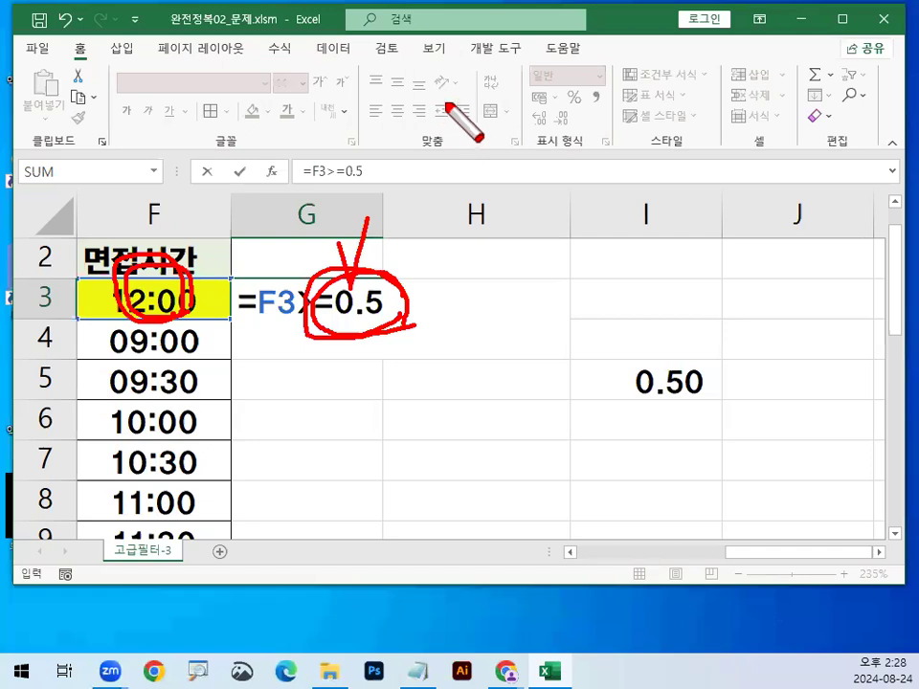
key("Escape")
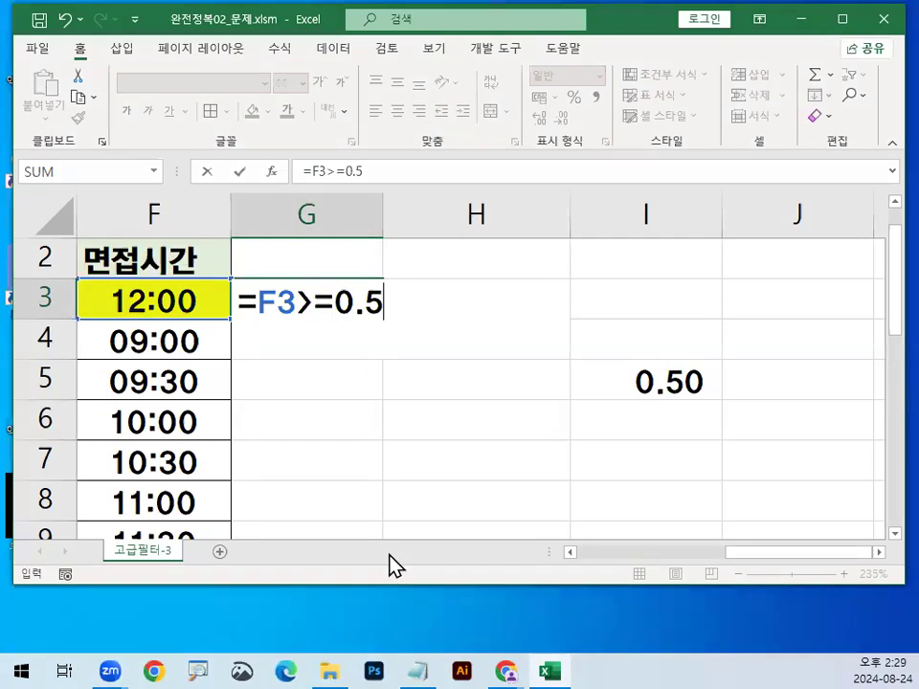
key("Return")
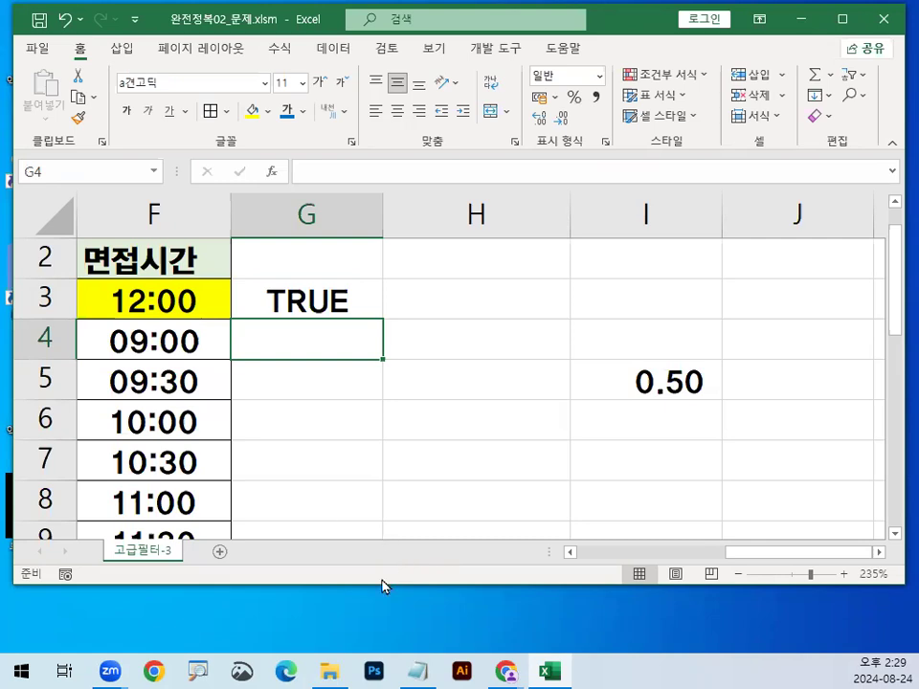
Step: Review the G3 test formula against F3's time, highlighting its F3 reference and the 0.5, and leave the formula as it is
left_click(146, 301)
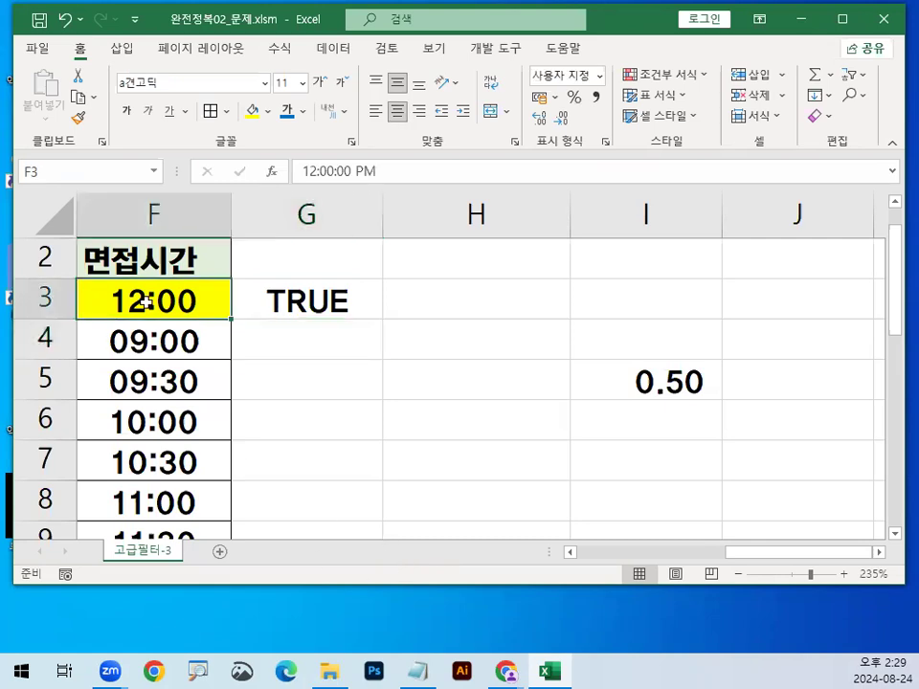
double_click(287, 302)
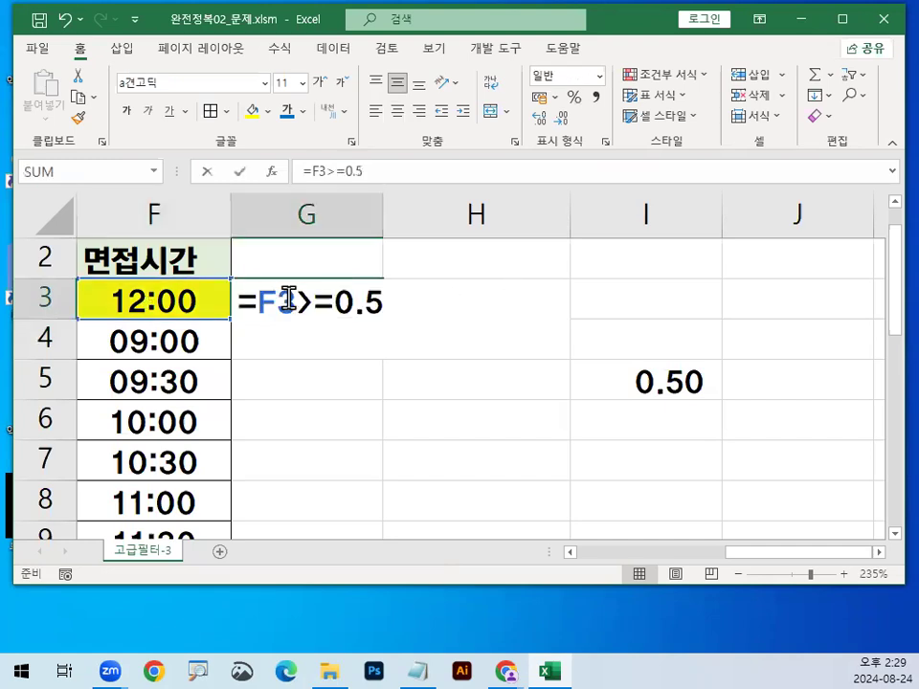
left_click_drag(258, 305, 304, 304)
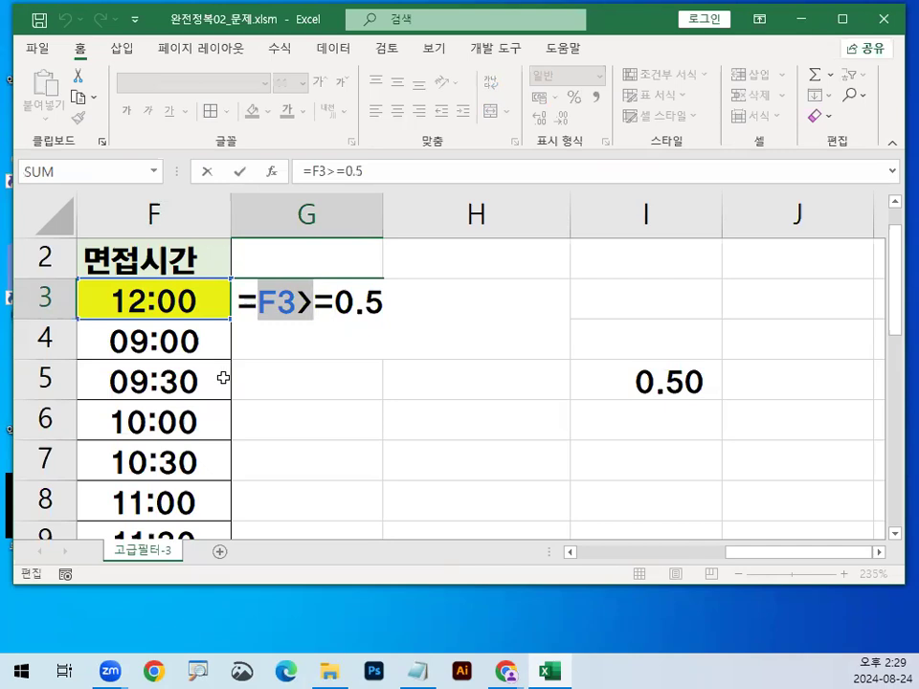
left_click_drag(334, 303, 390, 303)
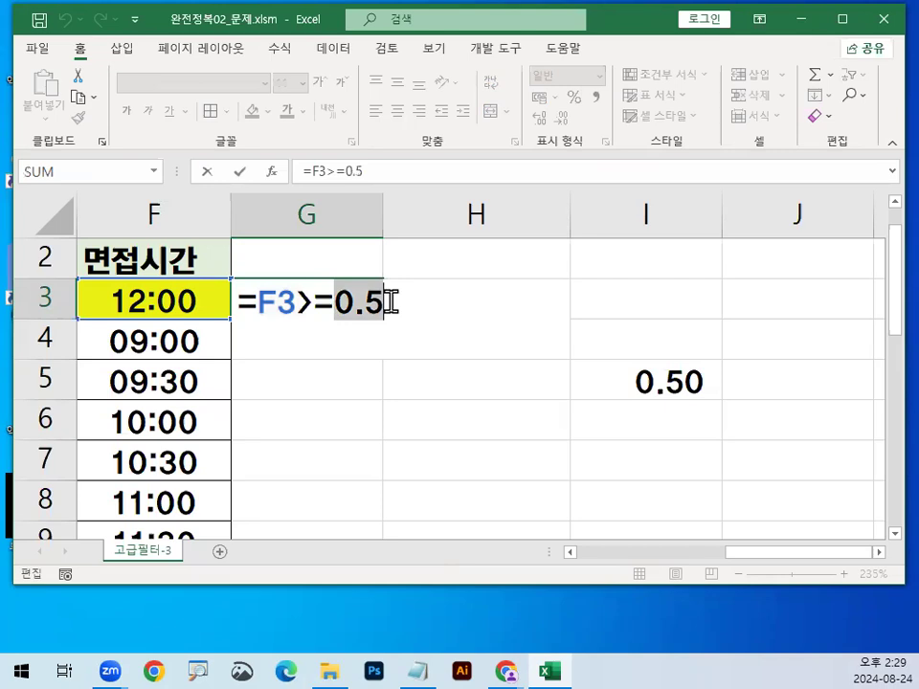
key("ctrl+Return")
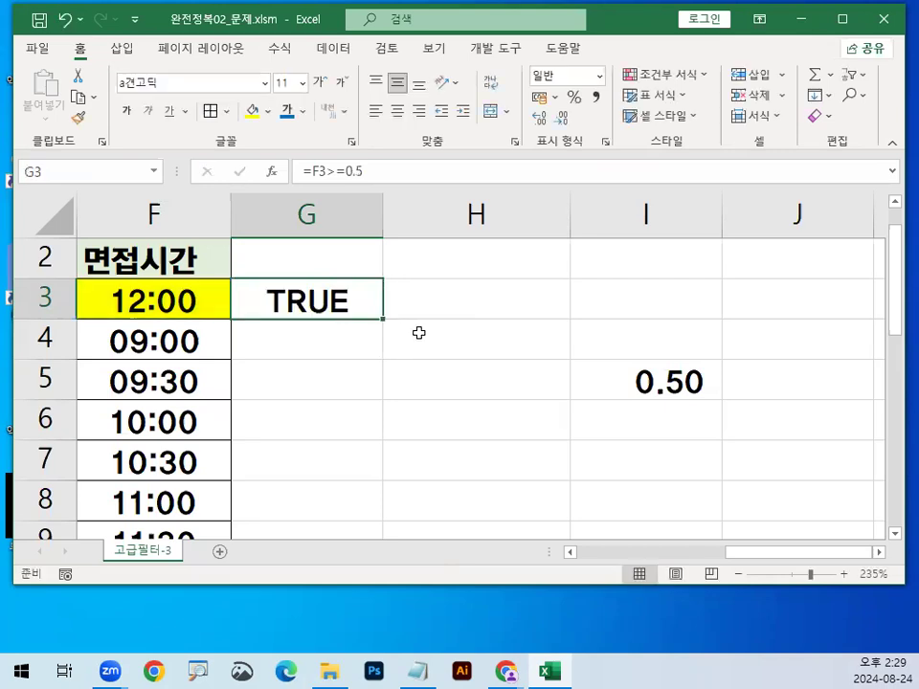
Step: Switch to the Notepad class notes and paste the note on converting time data to numbers through 셀서식 below 조건2
left_click(419, 668)
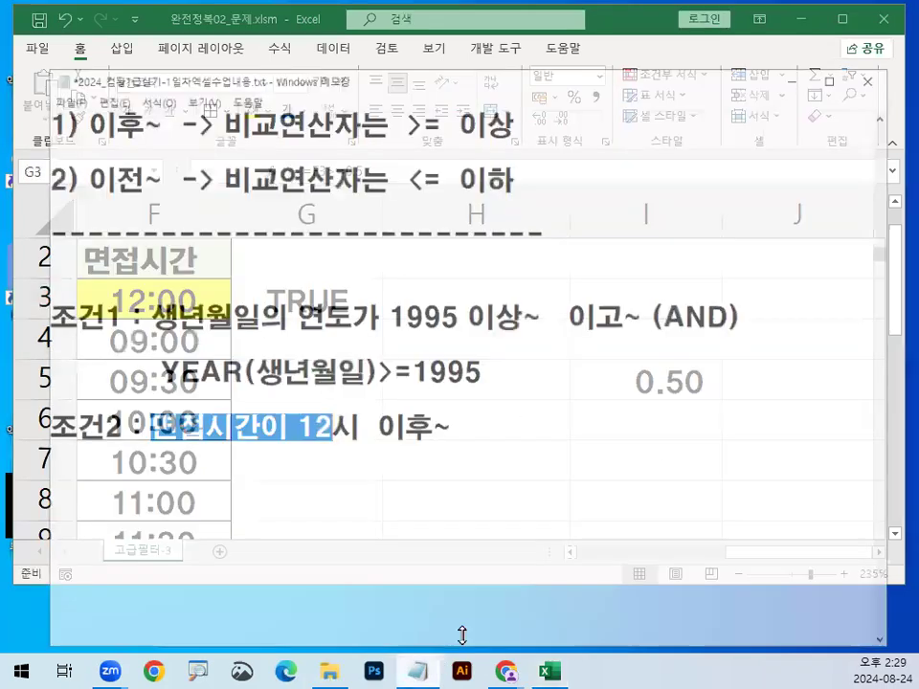
left_click(347, 422)
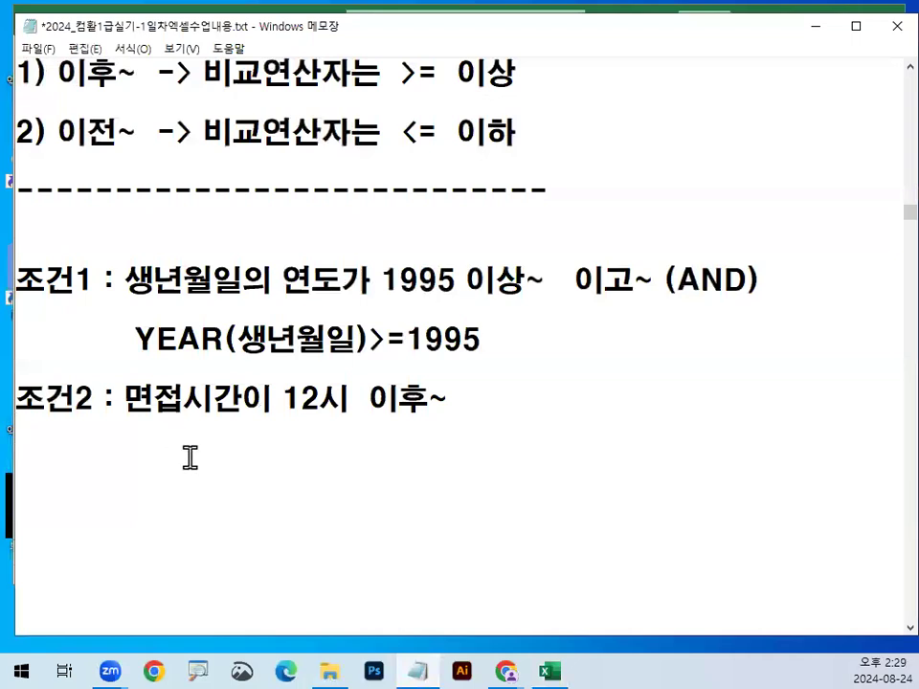
key("ctrl+v")
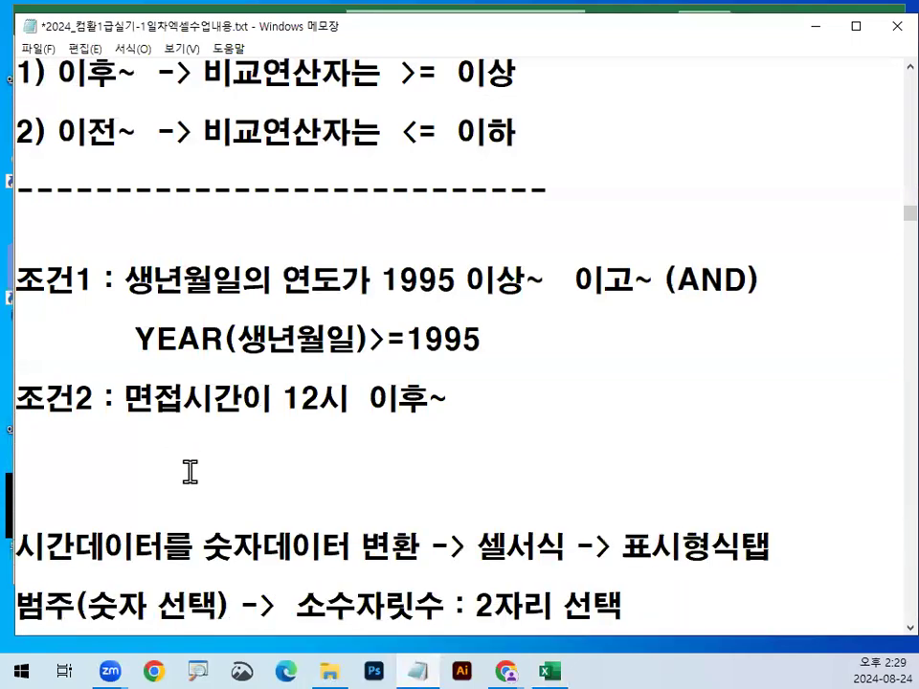
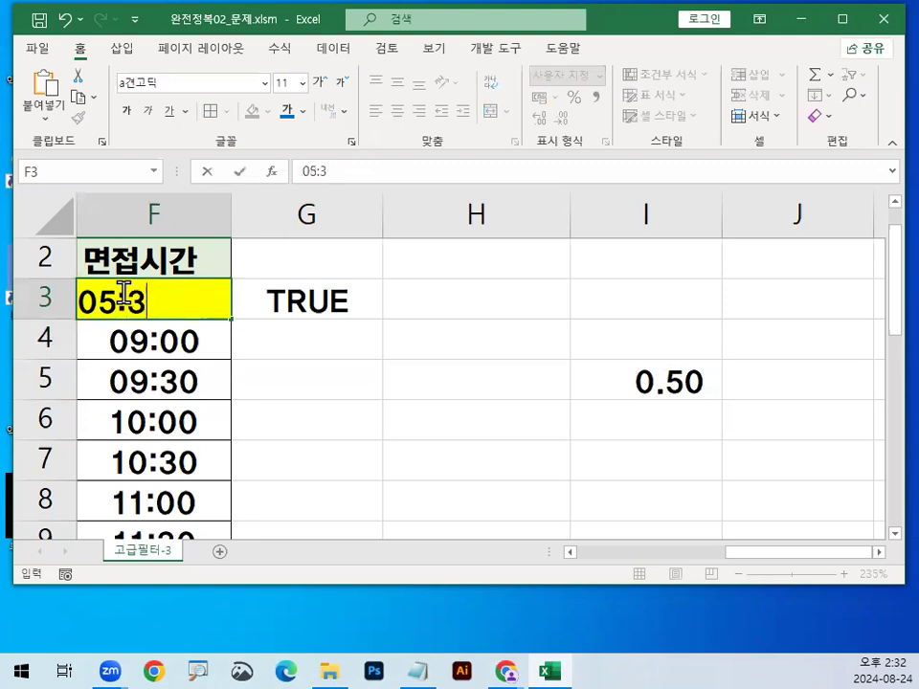
Step: Clear the test formula from G3 and set the interview time in F3 to 08:30
key("Tab")
key("Delete")
left_click(123, 294)
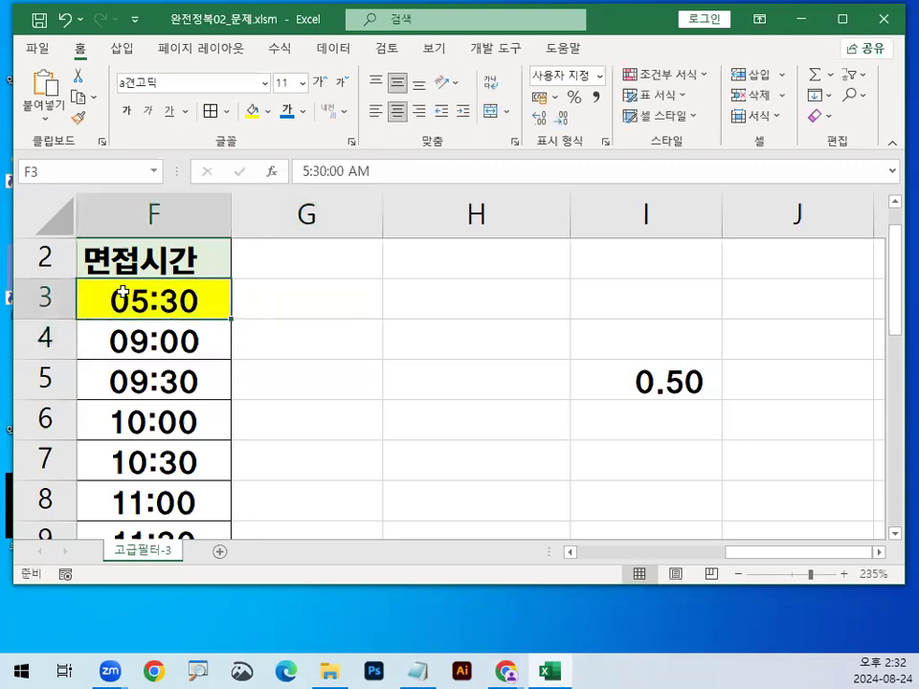
type("08:30")
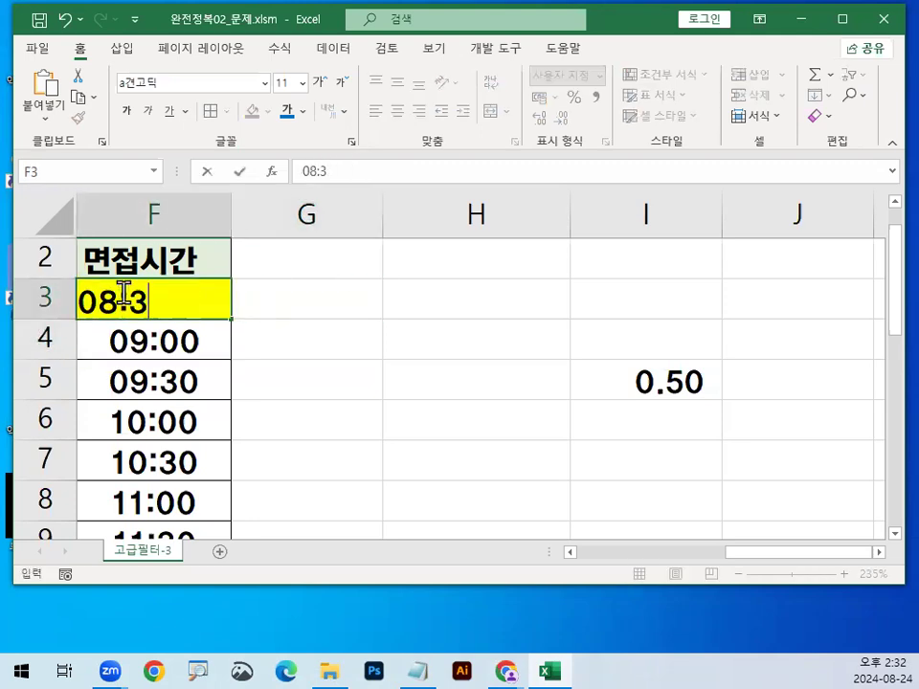
key("Return")
Step: Clear the converted time value from cell I5
left_click(122, 294)
key("Right")
key("Right")
key("Right")
key("Down")
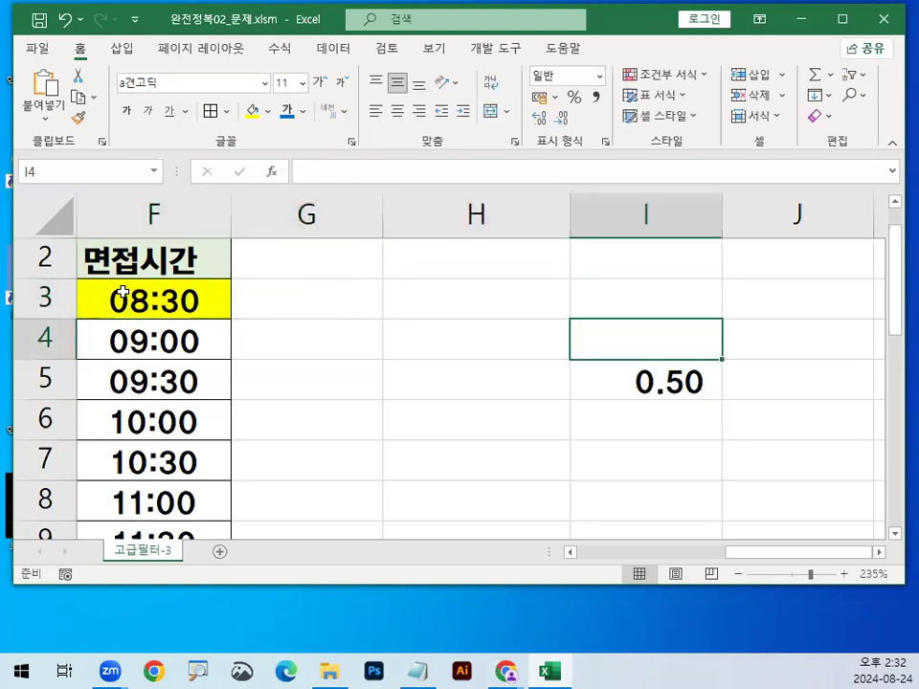
key("Down")
key("Delete")
Step: Remove the yellow fill from the interview time in F3
left_click(203, 294)
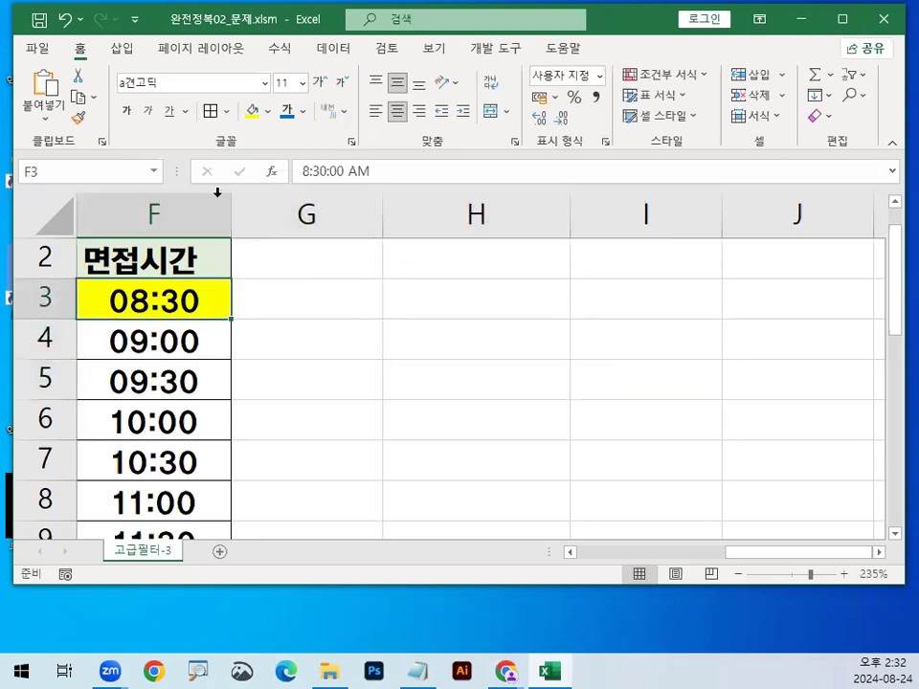
left_click(268, 111)
left_click(309, 309)
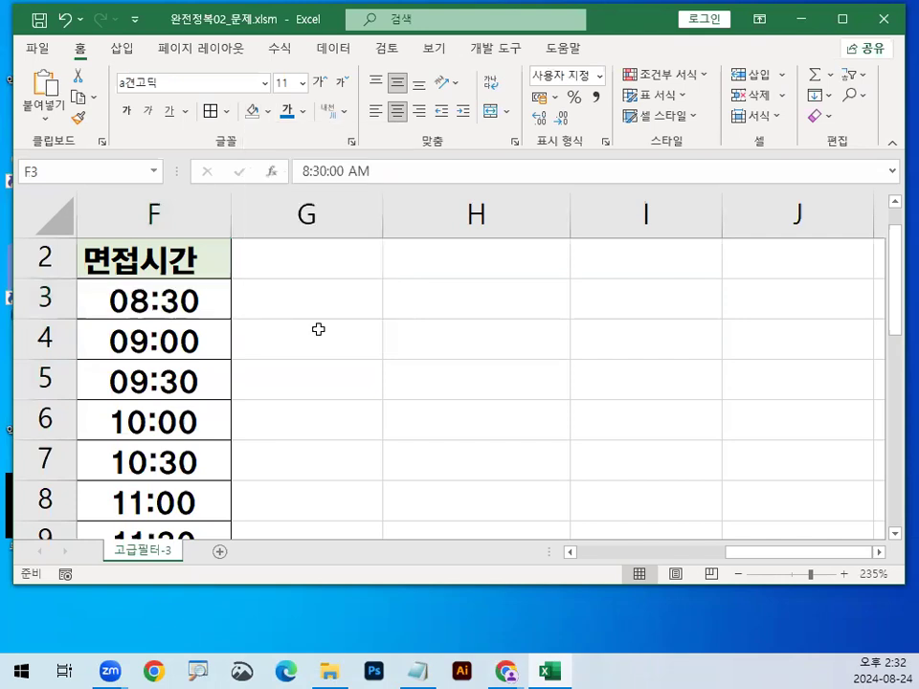
left_click(316, 379)
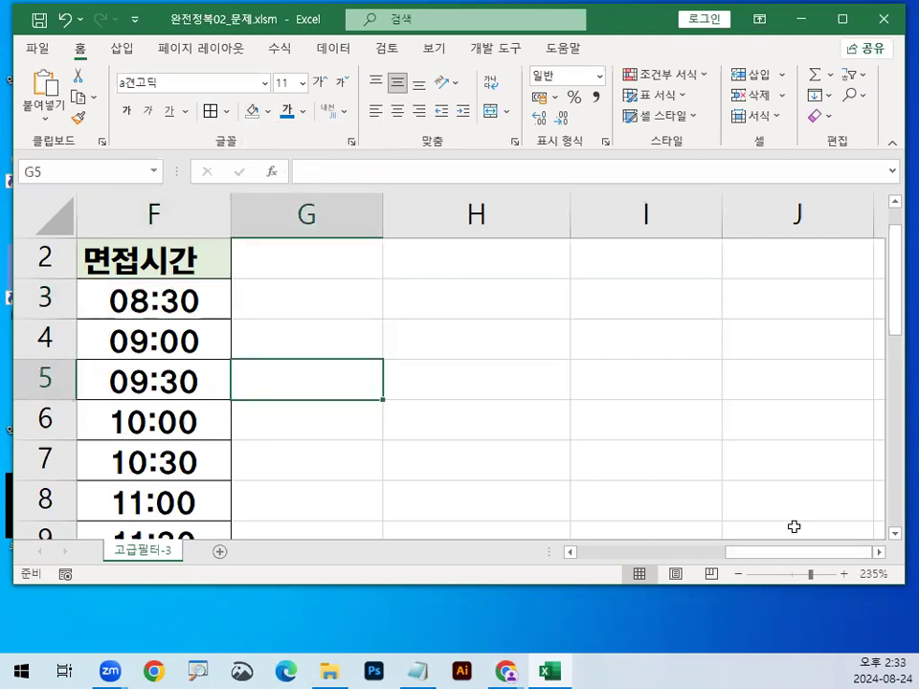
Step: Enter the criteria heading 조건 in cell A23 below the data table
scroll(226, 474, "left", 3)
scroll(236, 436, "down", 6)
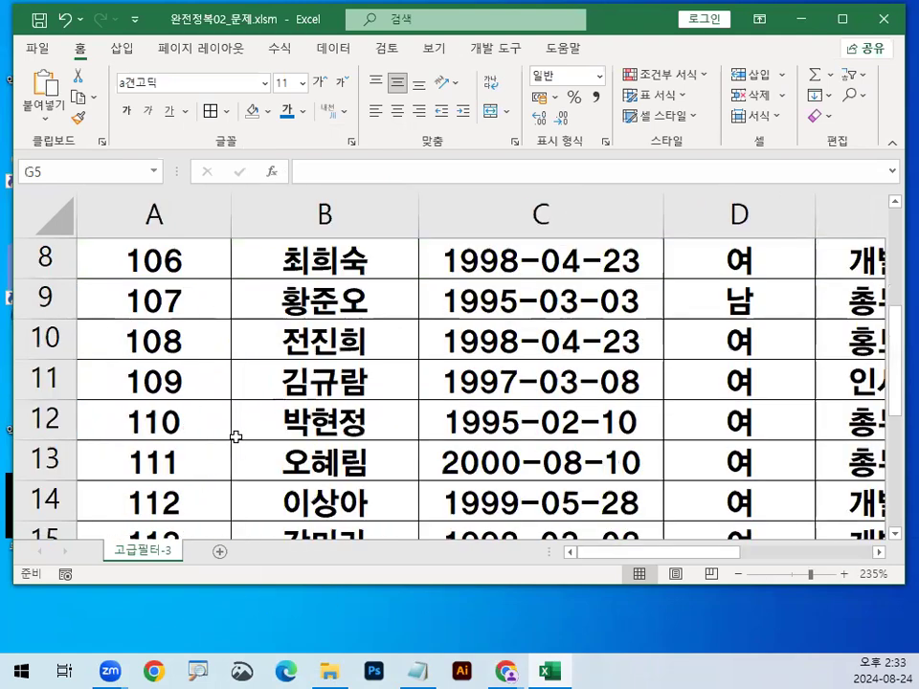
scroll(140, 422, "down", 1)
scroll(129, 371, "up", 1)
left_click(130, 371)
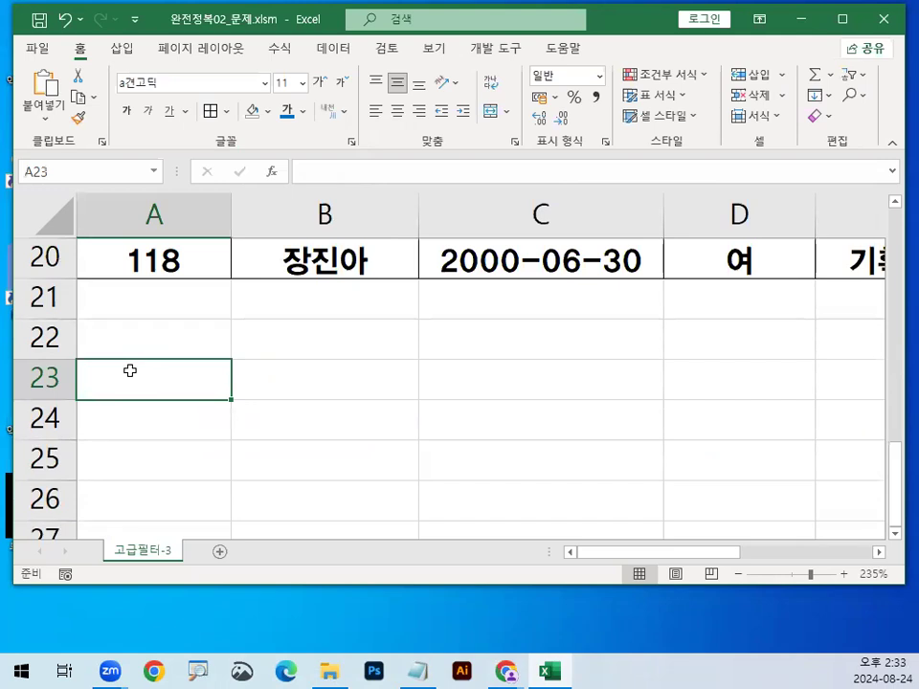
type("WHRJ")
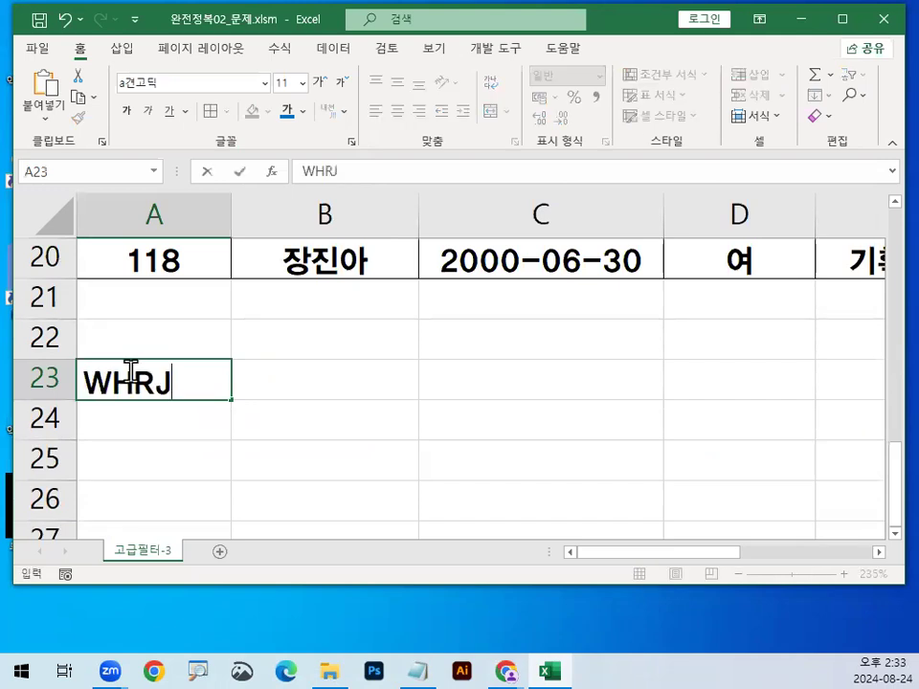
key("BackSpace")
key("BackSpace")
key("BackSpace")
key("BackSpace")
type("조건")
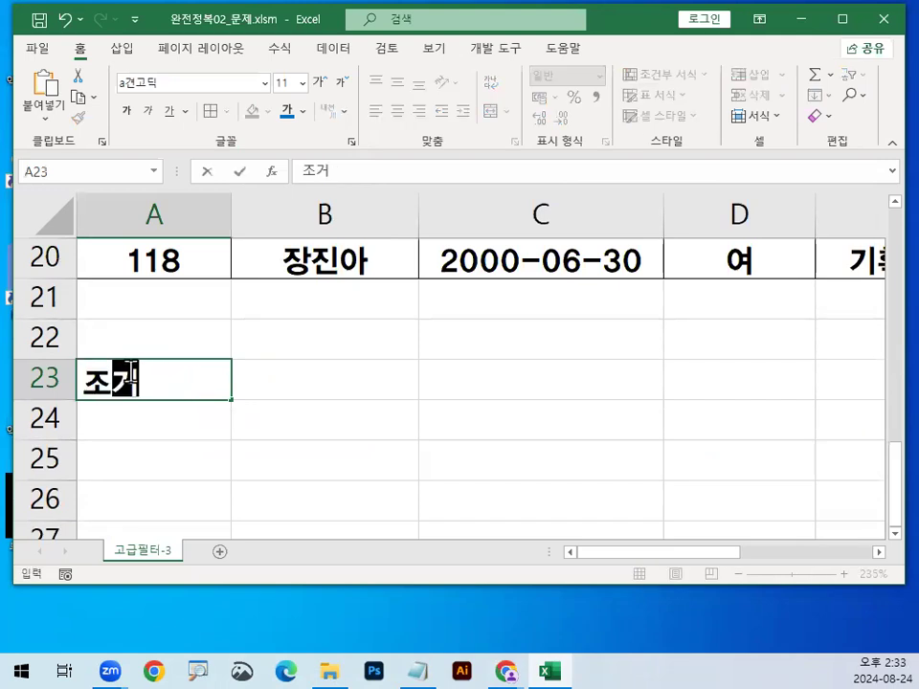
key("Return")
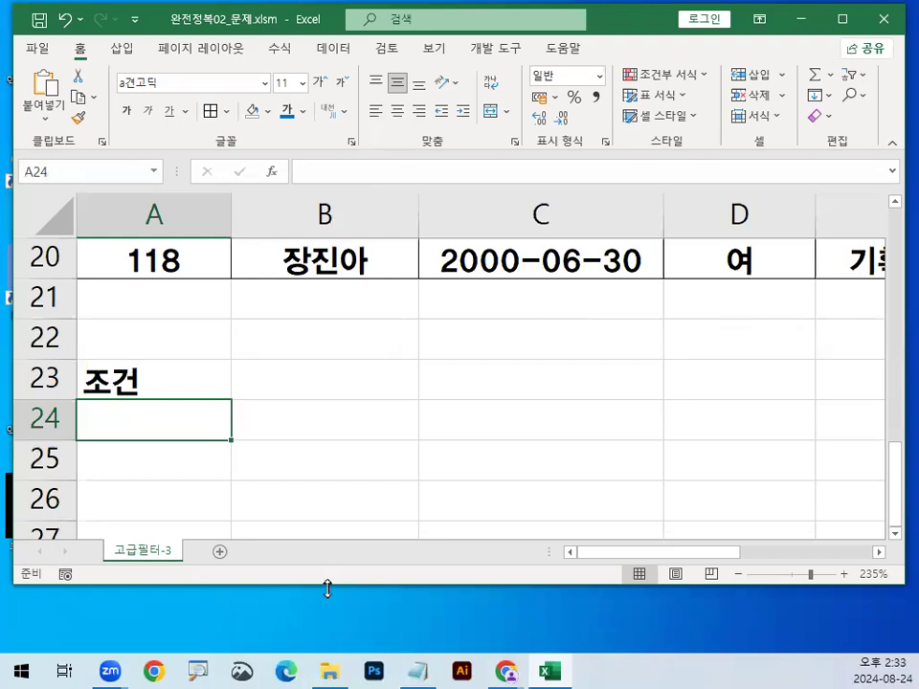
Step: Switch to the Notepad notes and highlight AND, the YEAR(생년월일 셀주소)>=1995 condition and the 면접시간>=0.5 condition in the combined formula
key("alt+Tab")
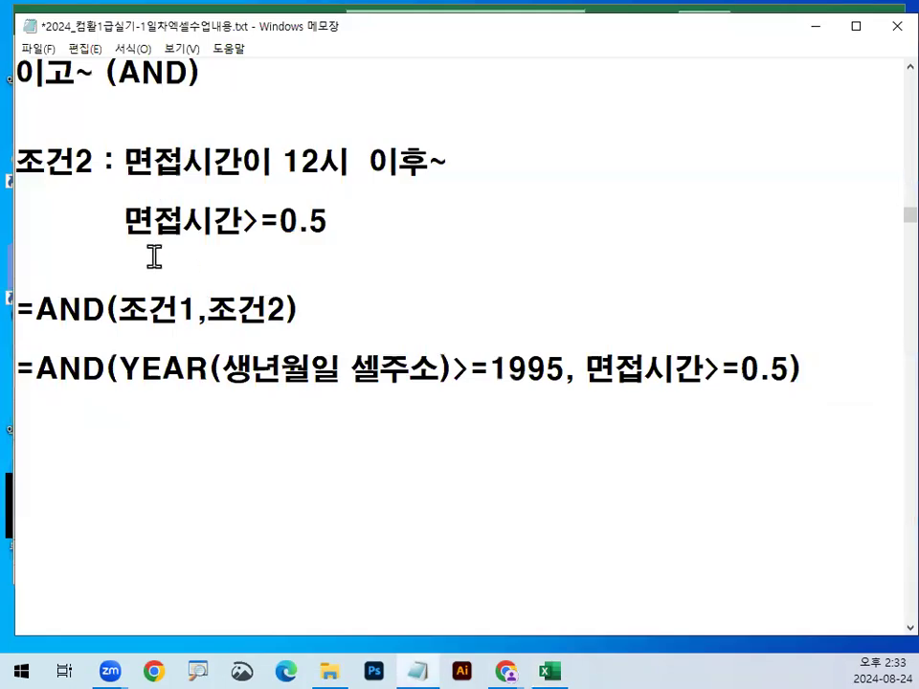
left_click_drag(39, 369, 92, 400)
scroll(87, 409, "down", 1)
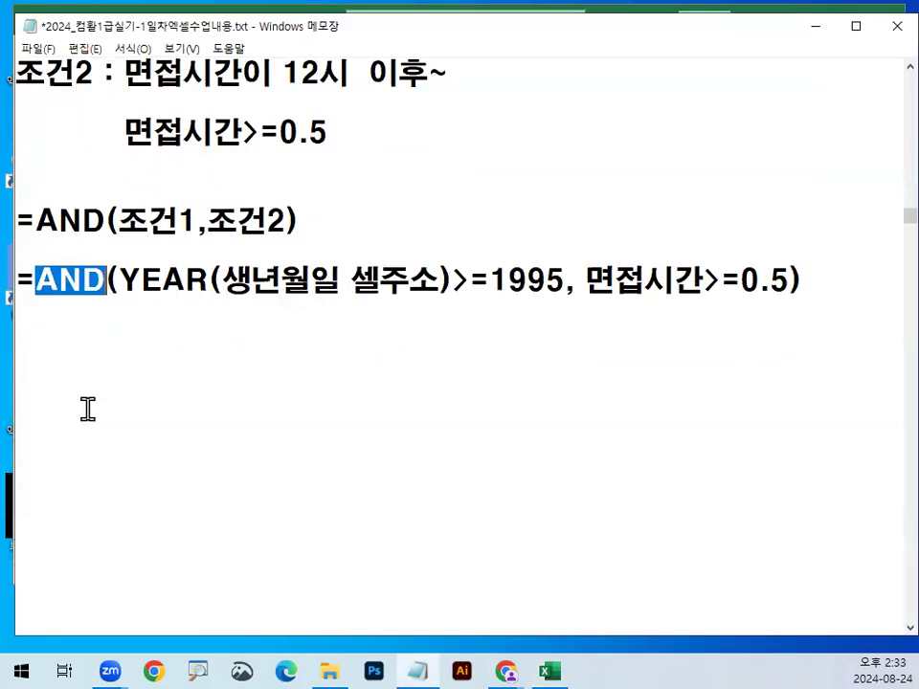
left_click_drag(36, 280, 19, 280)
left_click_drag(106, 279, 569, 287)
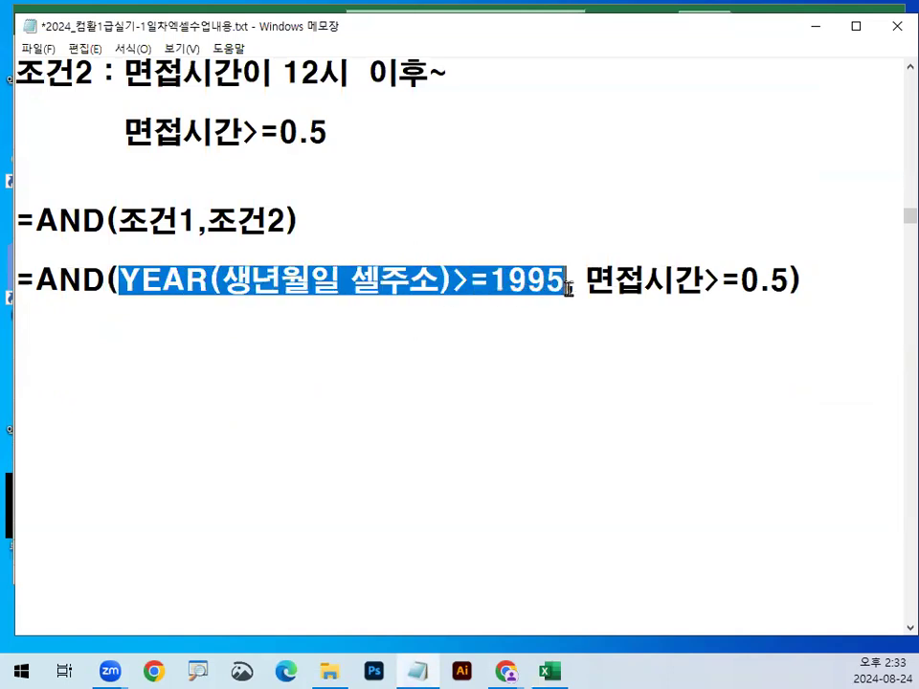
left_click(569, 287)
left_click_drag(585, 280, 805, 280)
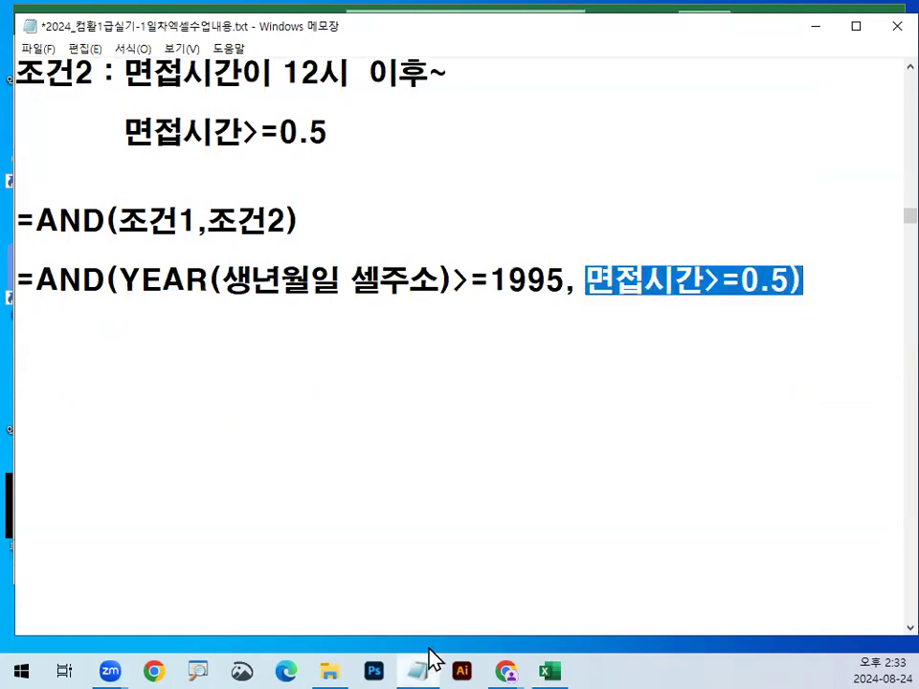
Step: Switch back to Excel and start the criteria formula =AND(YEAR( in cell A24 under 조건
left_click(537, 661)
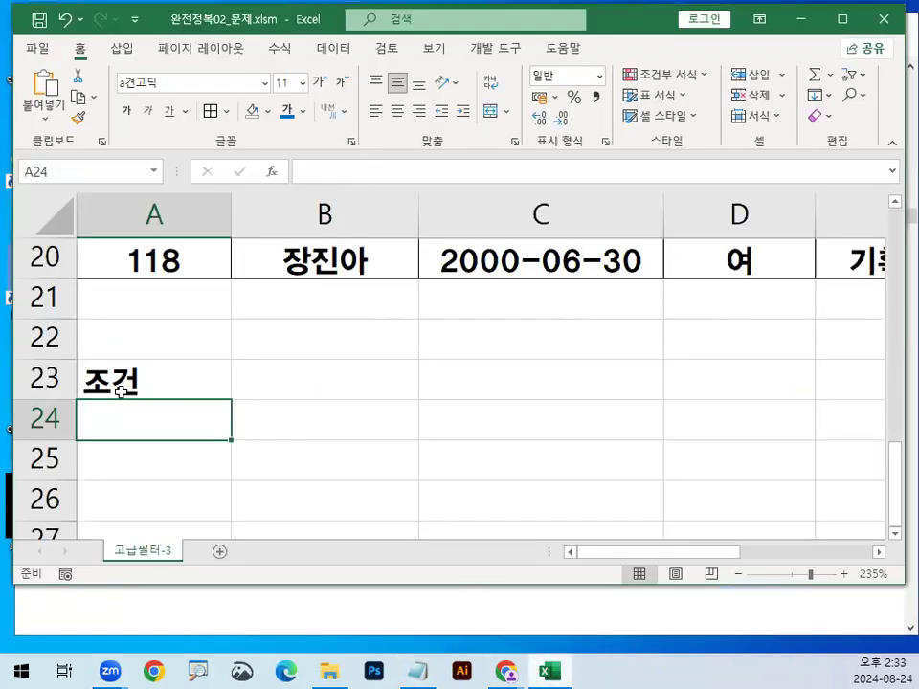
type("=뭉")
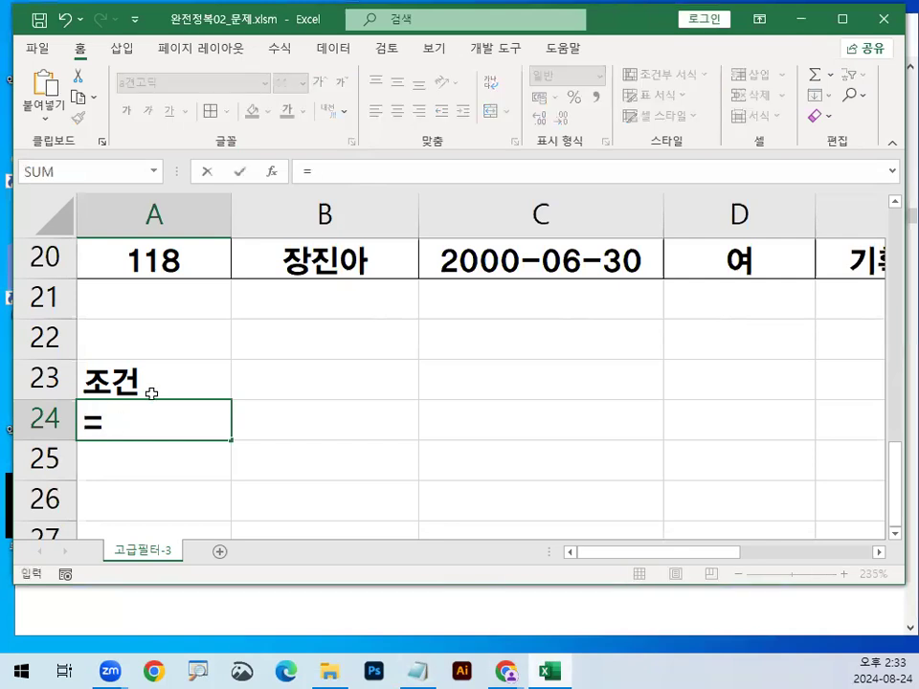
key("BackSpace")
key("BackSpace")
key("BackSpace")
type("AND")
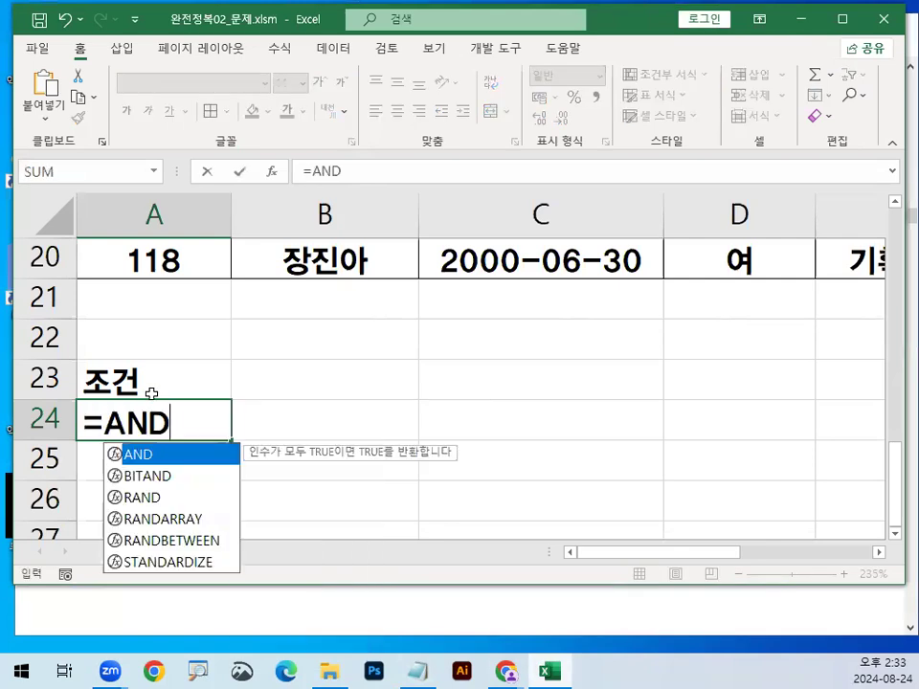
type("(")
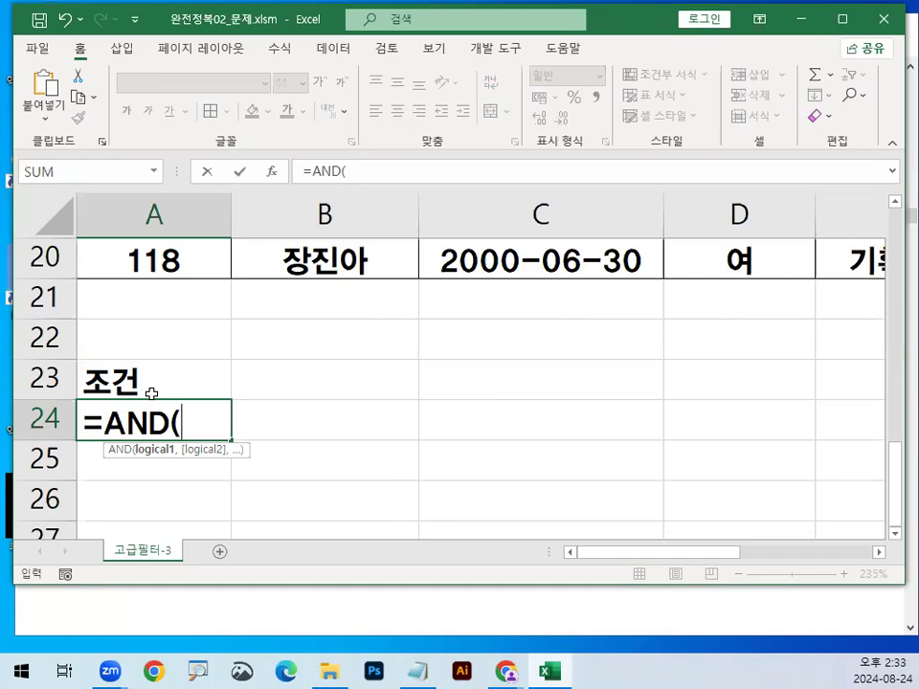
type("ㅛ")
key("BackSpace")
type("Y")
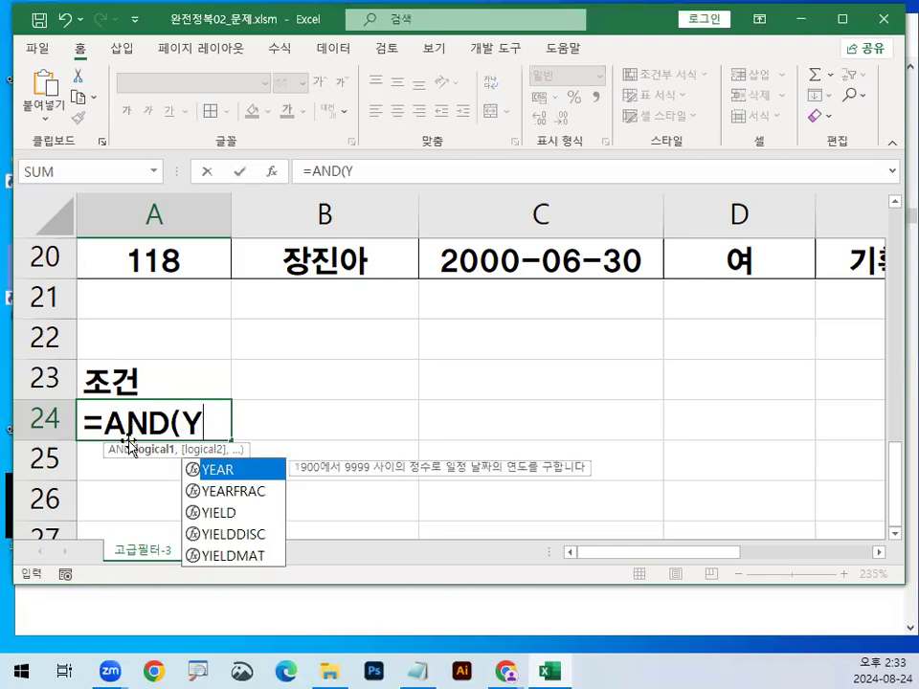
double_click(211, 470)
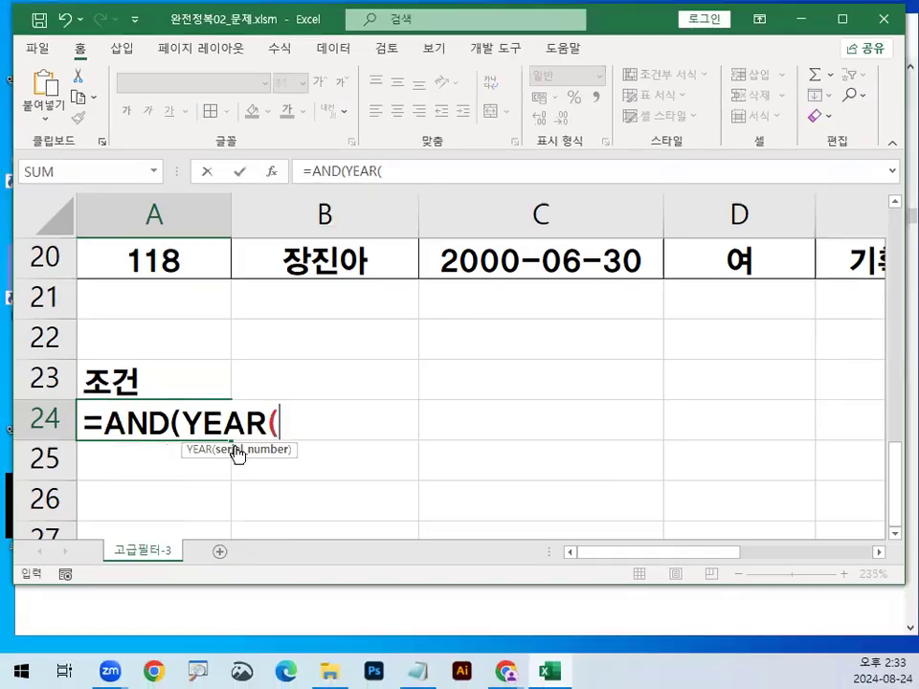
Step: Use the first 생년월일 cell C3 as the YEAR argument in the A24 formula and close the YEAR parenthesis
scroll(663, 508, "up", 3)
scroll(466, 470, "up", 4)
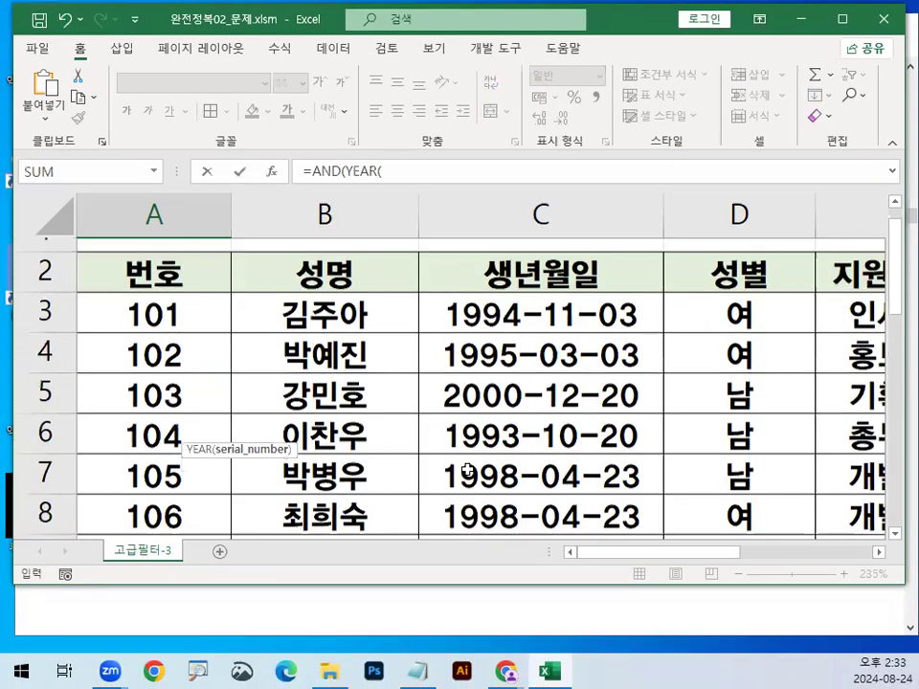
left_click(879, 556)
left_click(879, 556)
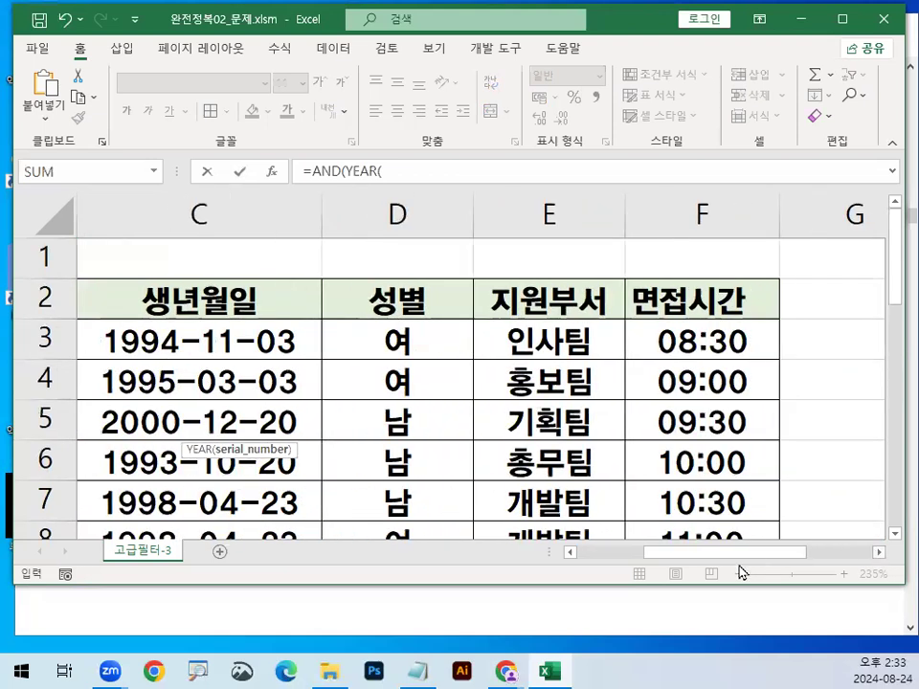
left_click(182, 345)
left_click_drag(227, 387, 336, 346)
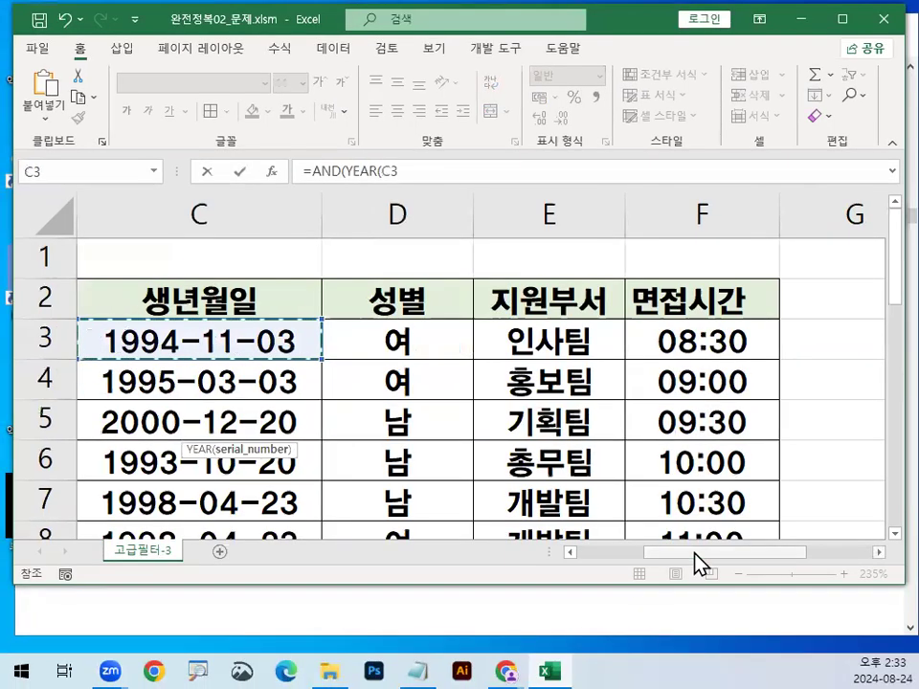
left_click_drag(693, 557, 541, 524)
scroll(541, 524, "down", 7)
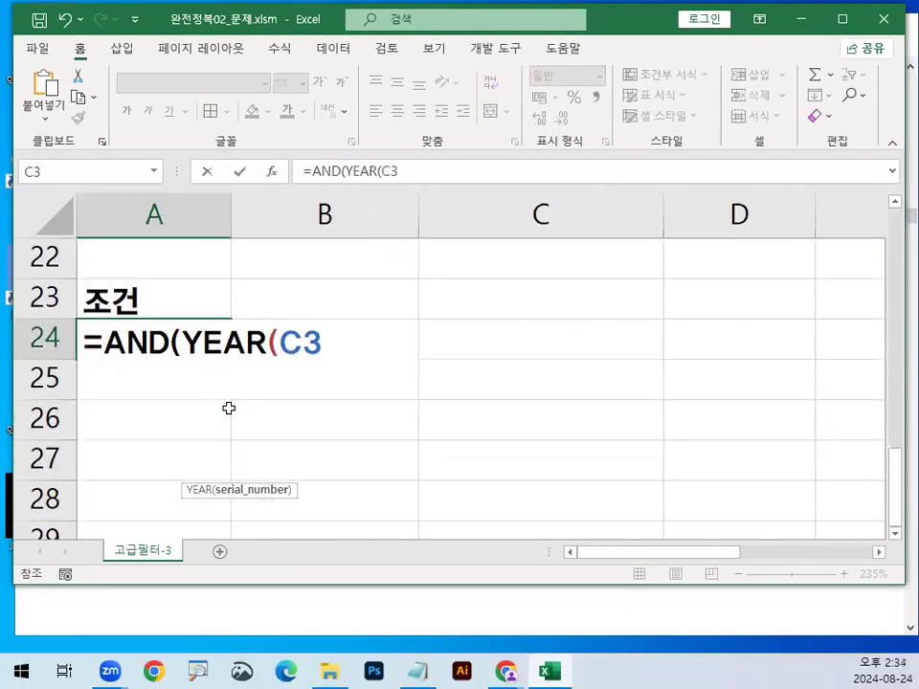
type(")")
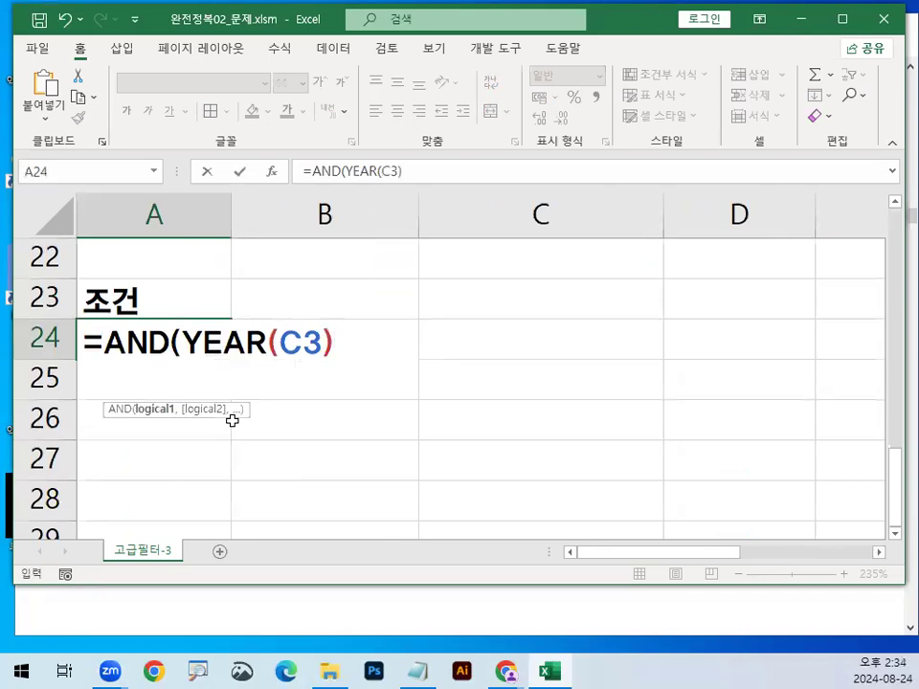
Step: Mark the YEAR parentheses with the drawing pen, then add >=1995 and a comma to complete the first AND condition
key("ctrl+2")
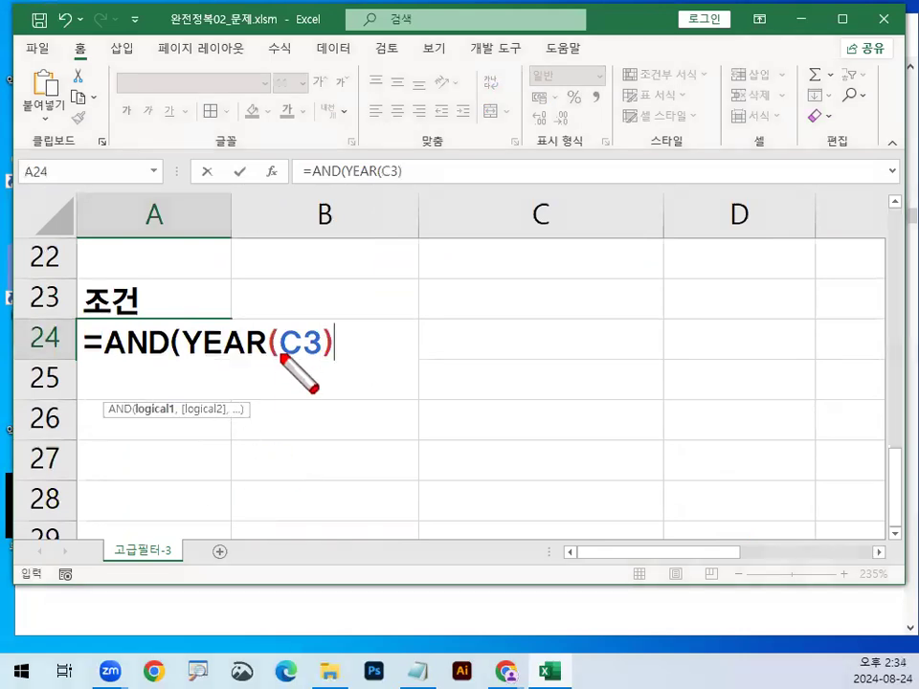
mouse_move(275, 389)
left_mouse_down()
mouse_move(285, 308)
mouse_move(328, 396)
mouse_move(356, 364)
left_mouse_up()
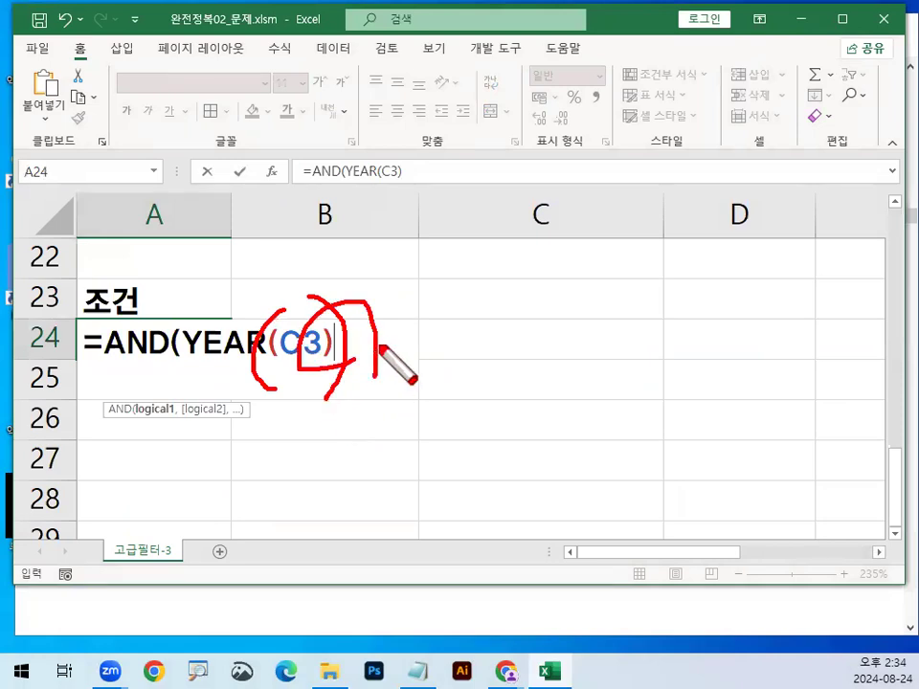
key("Escape")
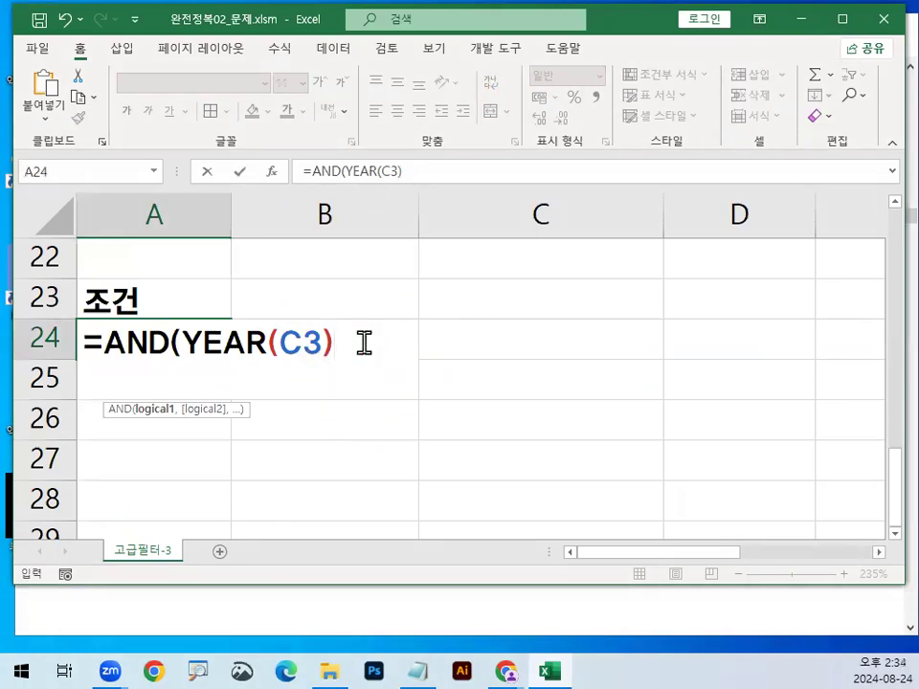
type(">=1995")
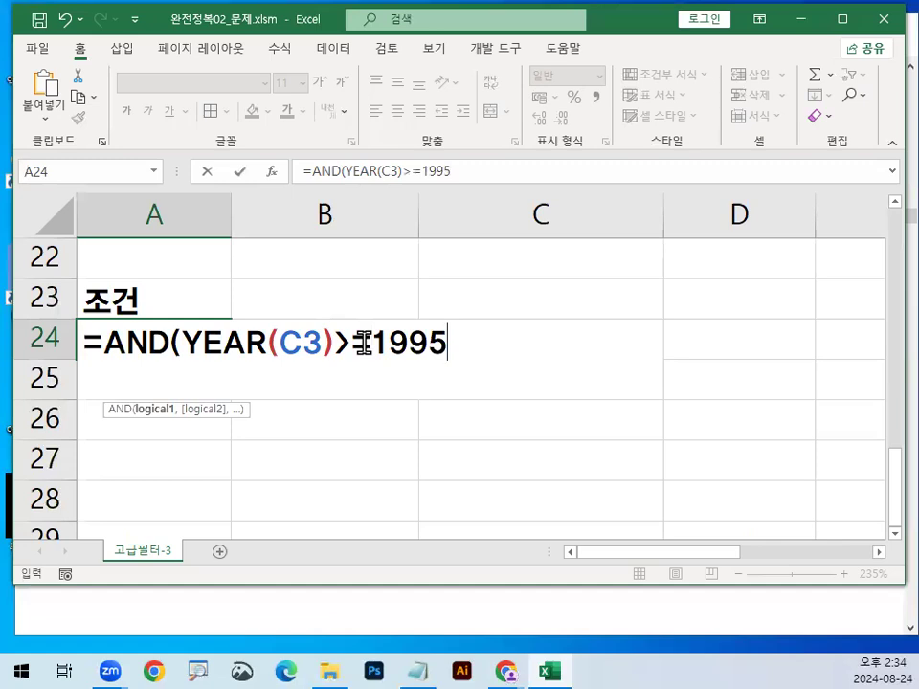
type(",")
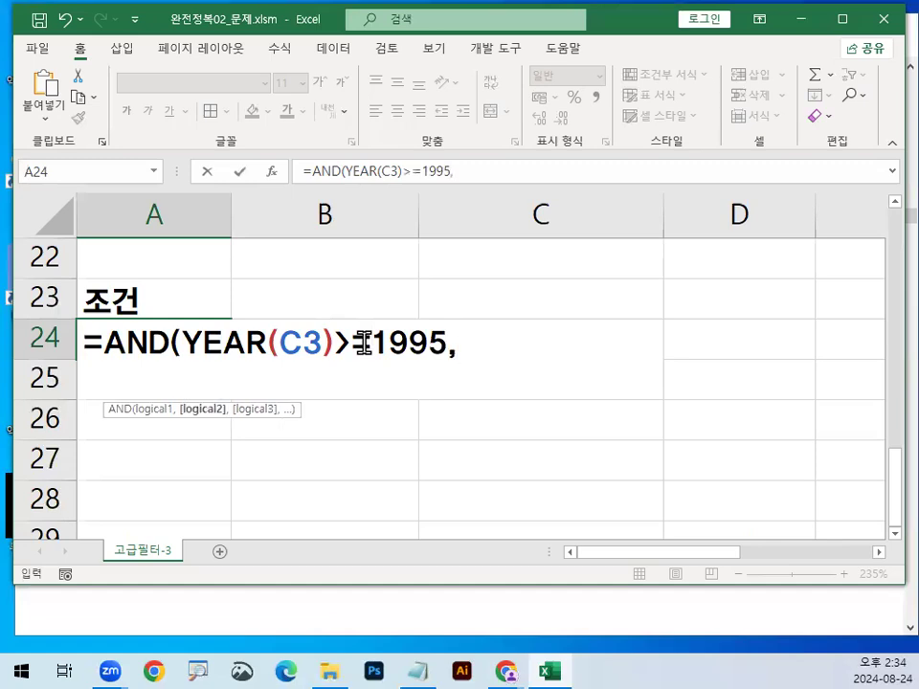
Step: Reference the first 면접시간 cell F3 as the start of the second AND condition
scroll(841, 348, "up", 7)
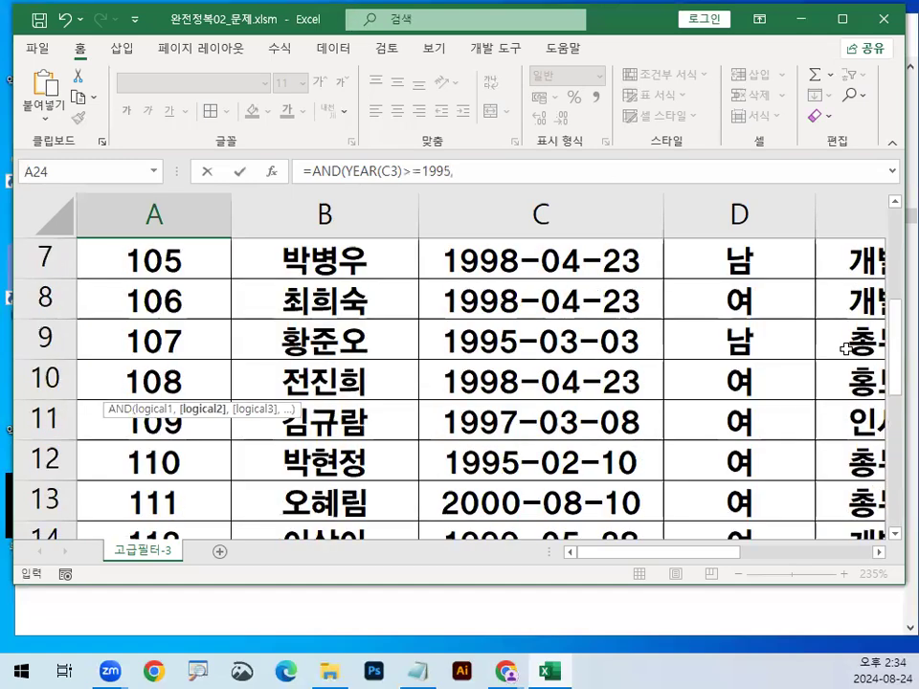
left_click(878, 553)
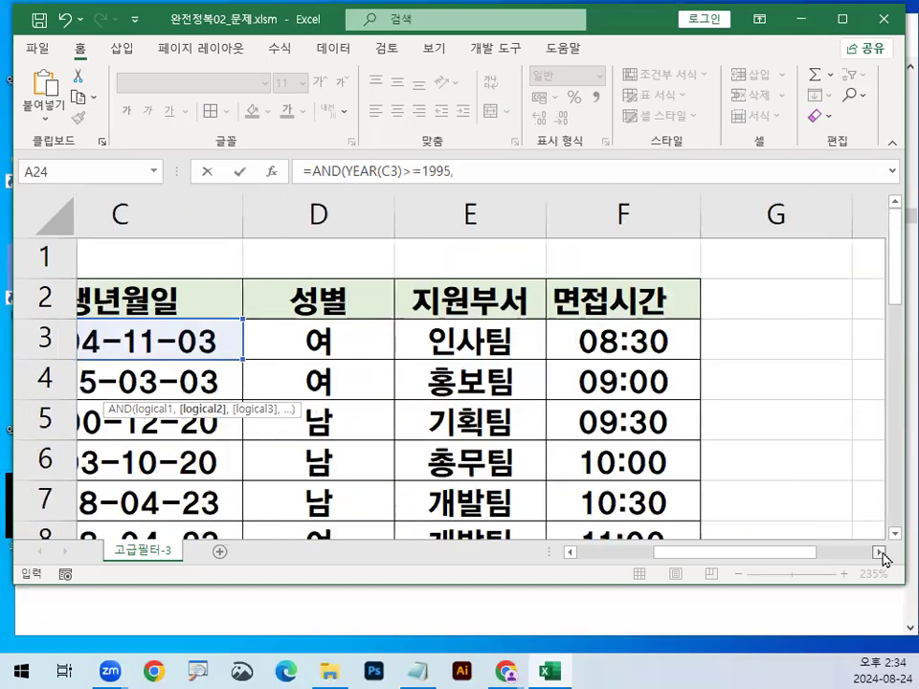
left_click(879, 553)
left_click(443, 339)
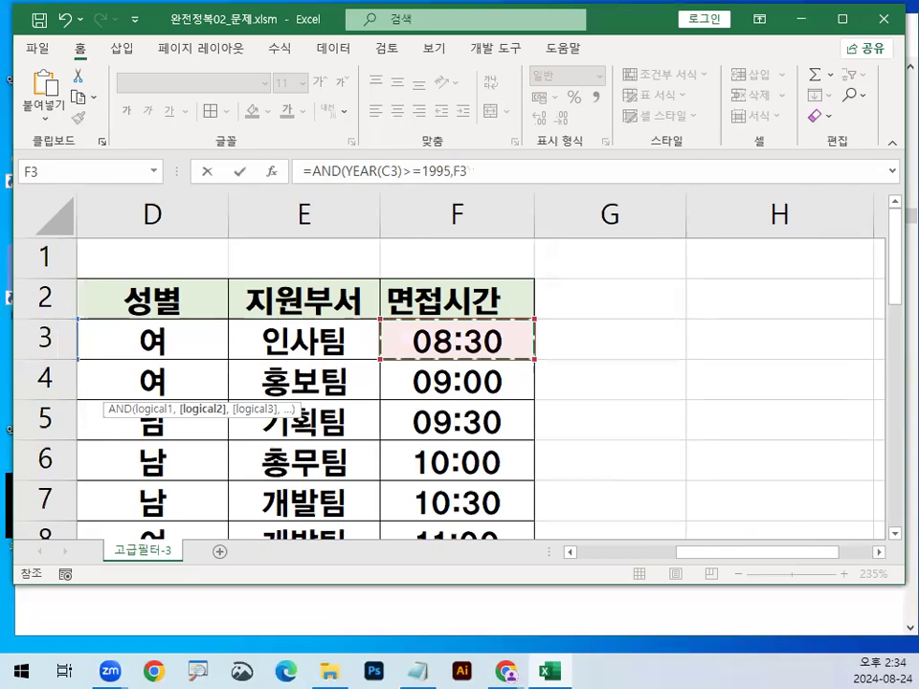
left_click_drag(790, 553, 508, 519)
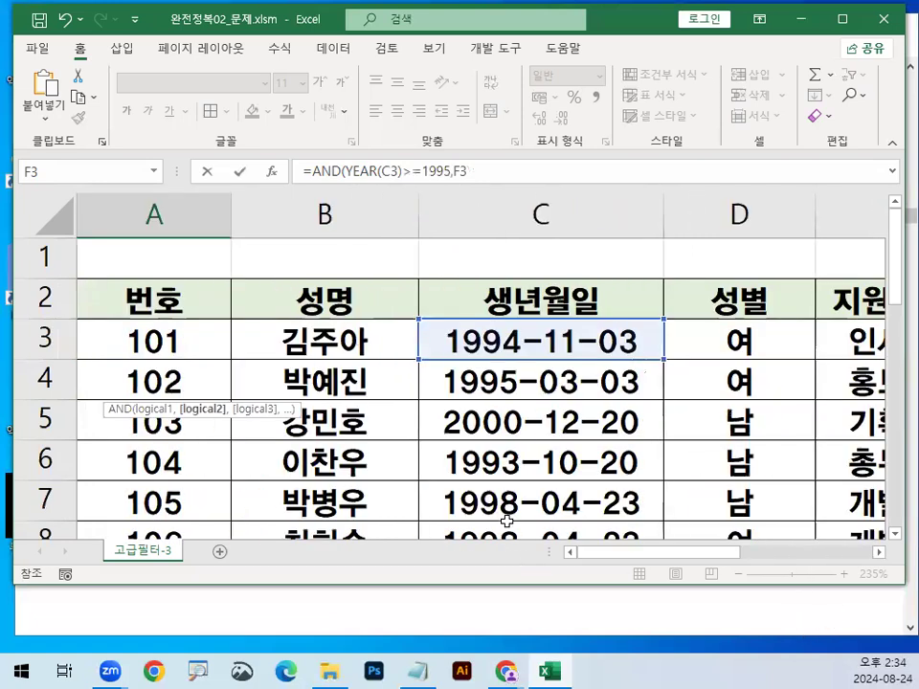
scroll(508, 519, "down", 7)
scroll(510, 519, "up", 1)
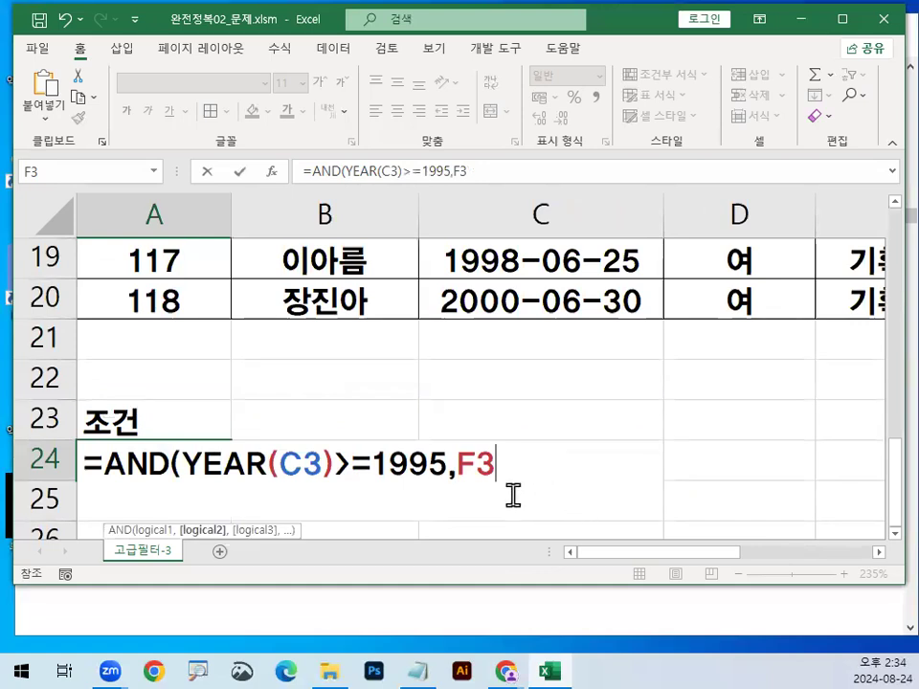
Step: Complete the A24 formula as =AND(YEAR(C3)>=1995,F3>=0.5), underline both conditions with the pen, and enter the formula
type(">=0.5")
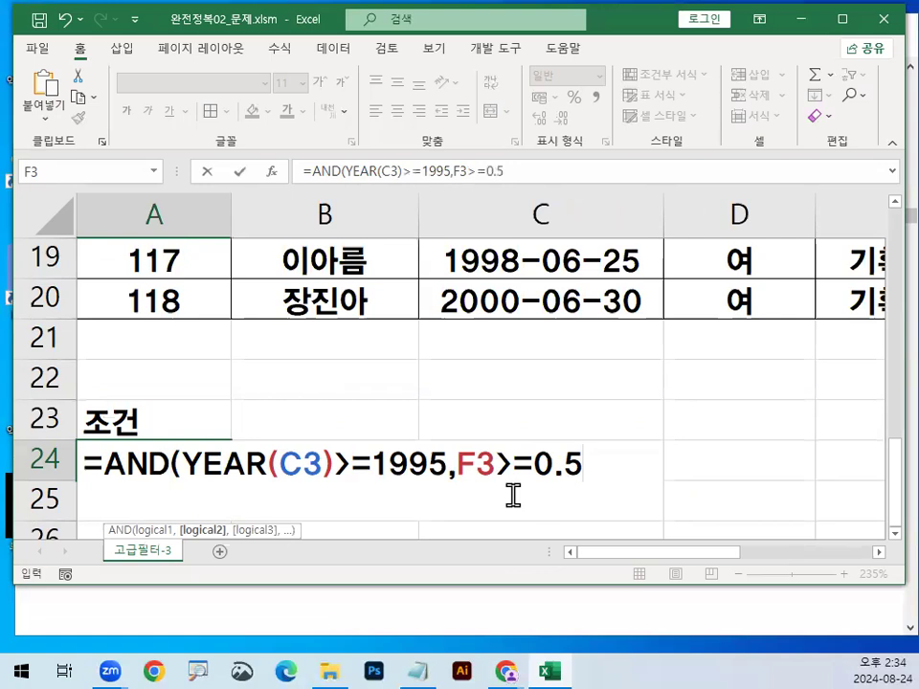
type(")")
scroll(487, 525, "down", 1)
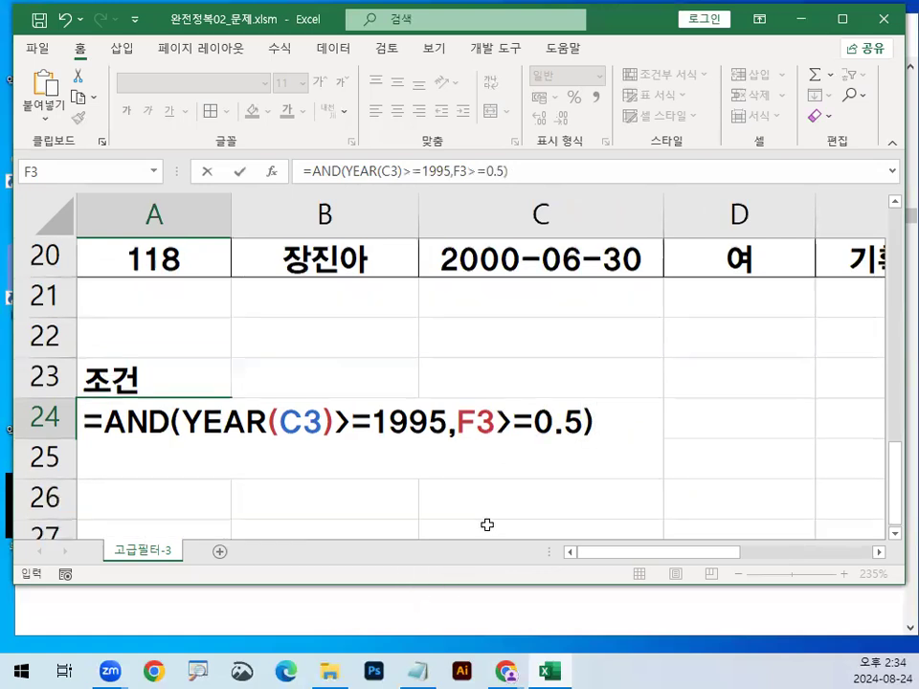
scroll(487, 525, "down", 2)
left_click_drag(196, 374, 592, 374)
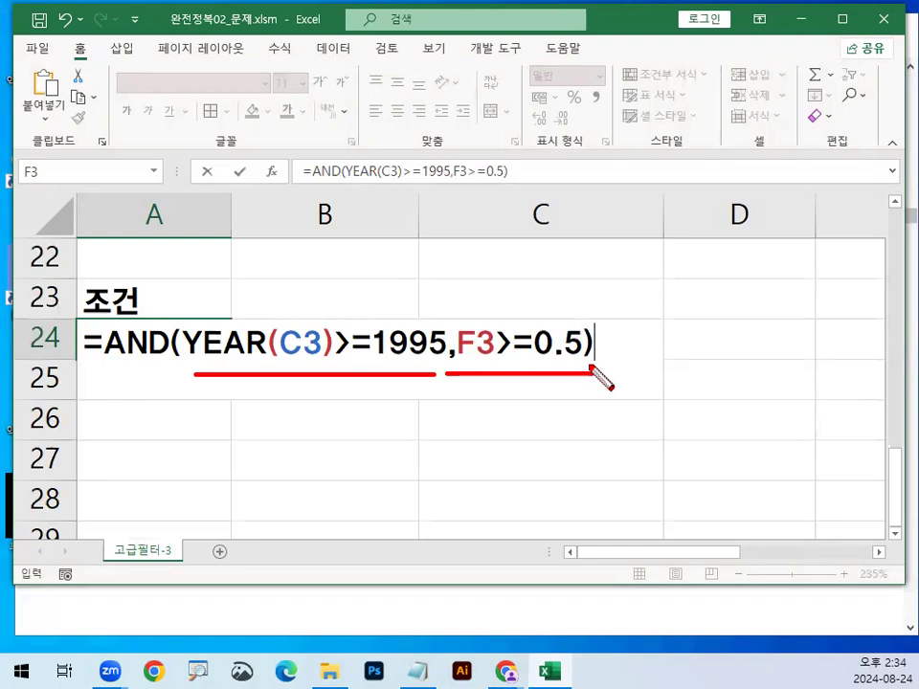
key("Return")
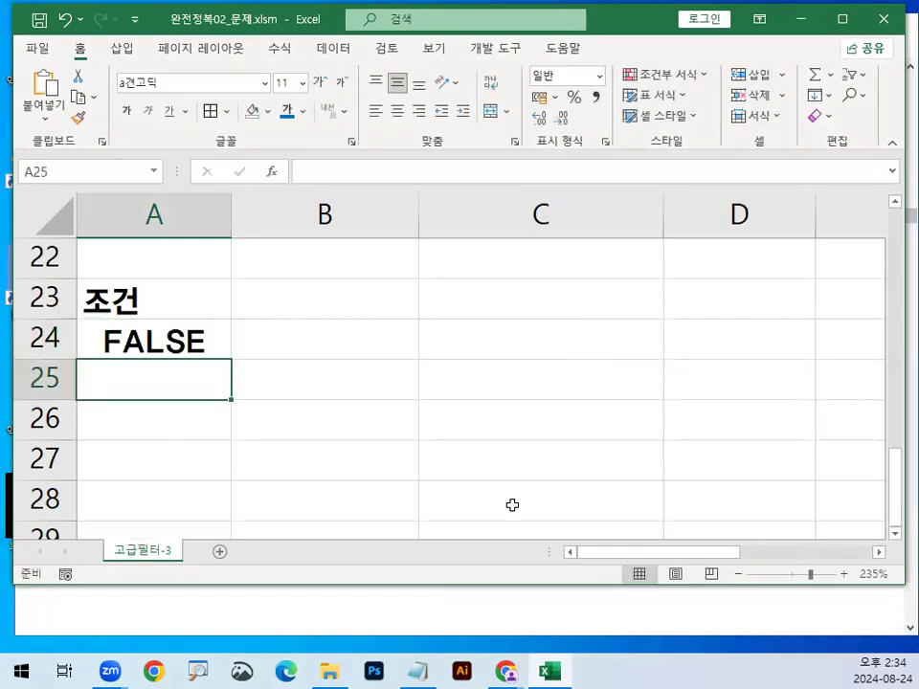
Step: Check the first record's 생년월일 in C3 and 면접시간 in F3 against the two criteria conditions
scroll(502, 511, "up", 5)
scroll(522, 473, "up", 2)
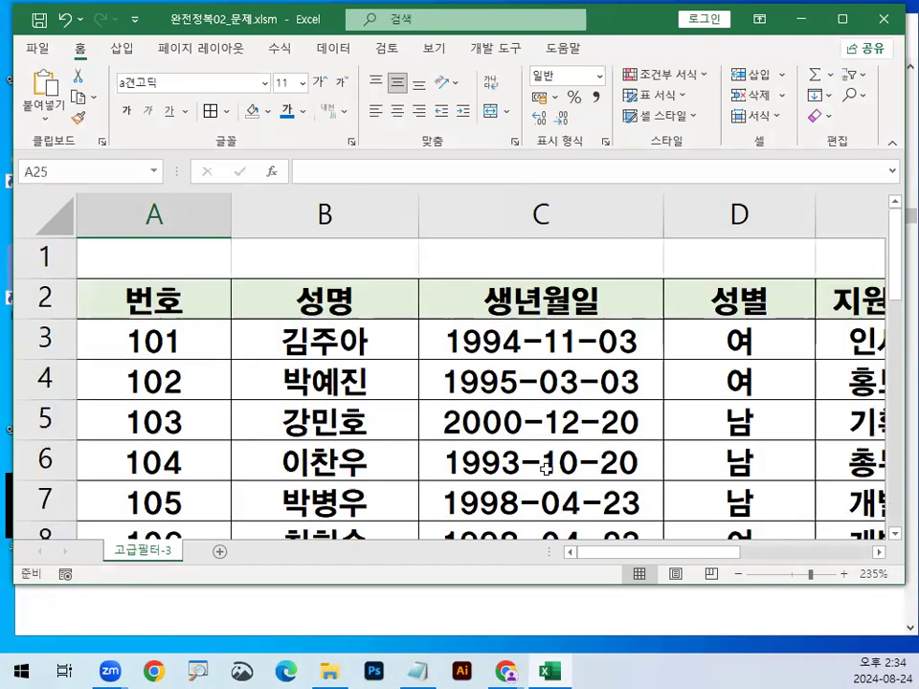
left_click(878, 552)
left_click(360, 343)
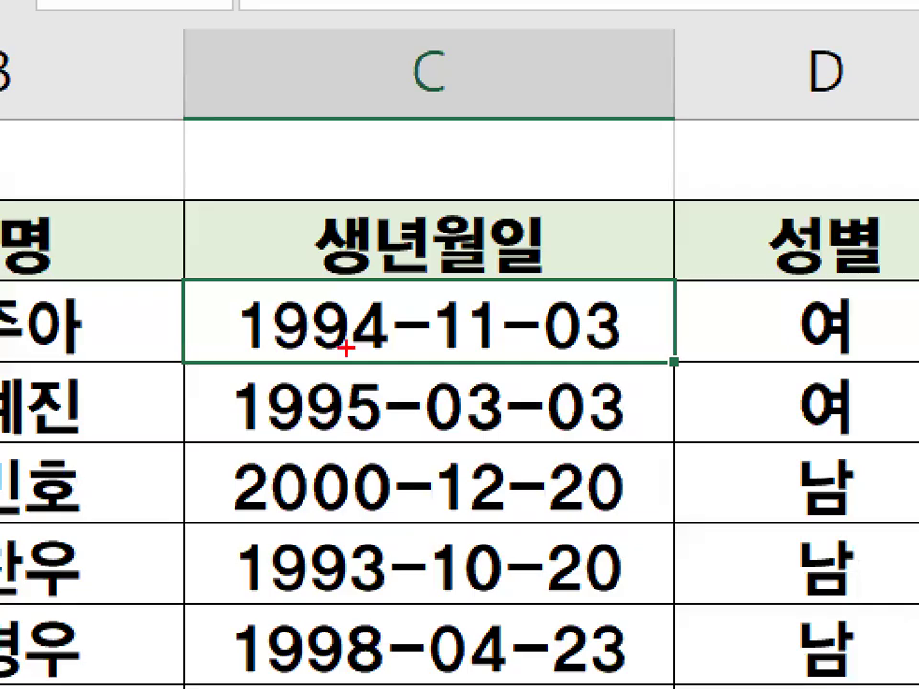
left_click_drag(431, 337, 413, 370)
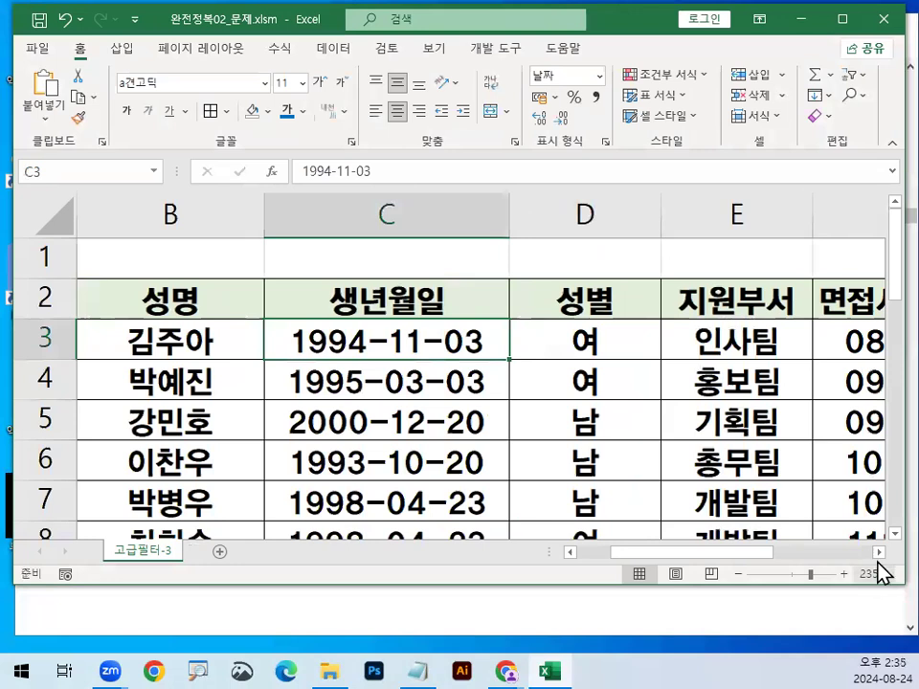
left_click(878, 552)
left_click(878, 552)
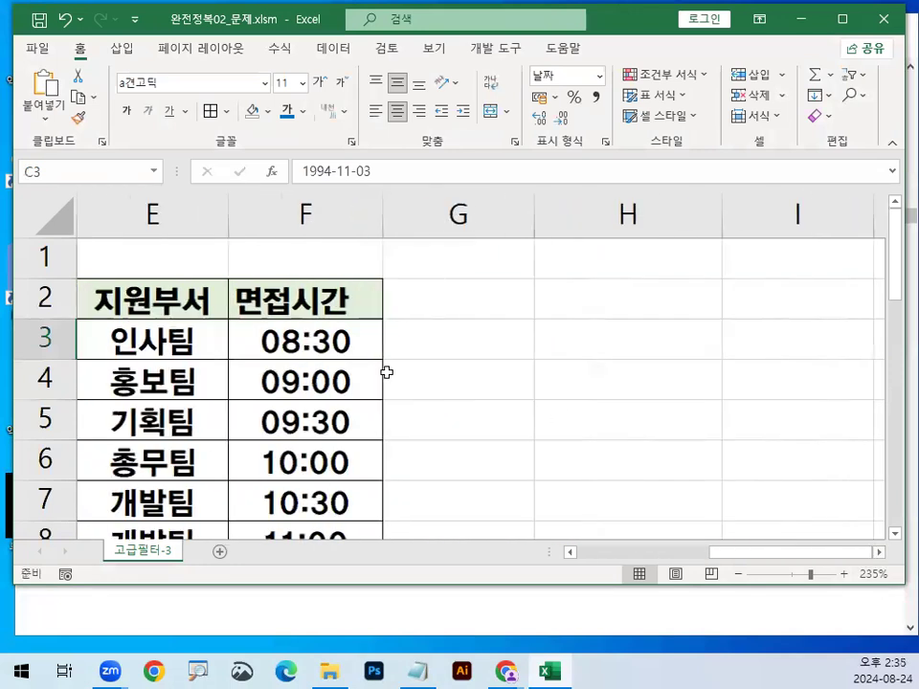
key("ctrl+Right")
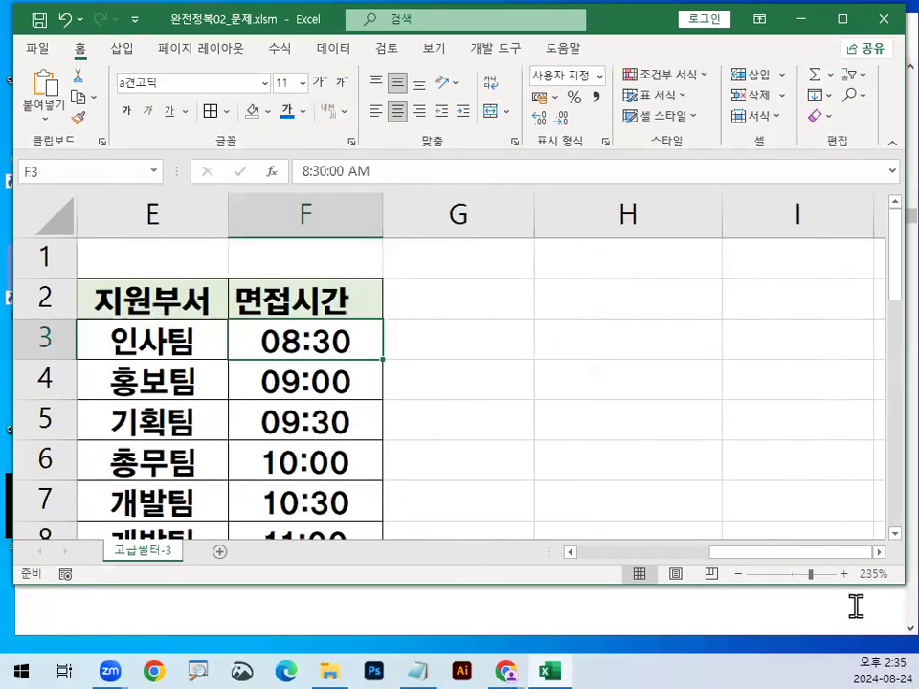
left_click_drag(820, 556, 593, 553)
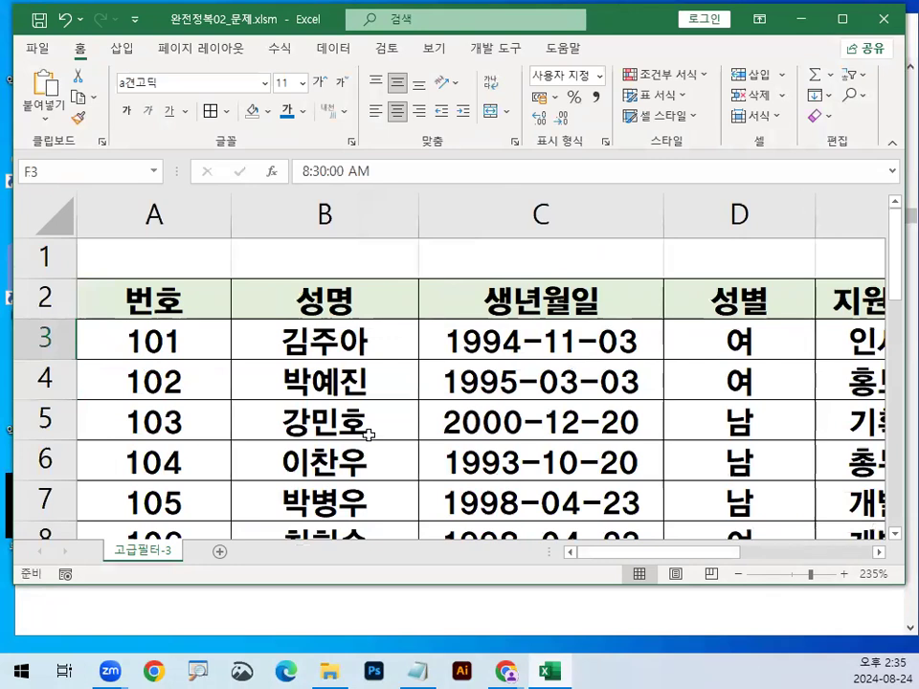
Step: Copy the 성명, 생년월일, 지원부서 and 면접시간 headings from row 2, leaving out 성별
scroll(370, 433, "down", 2)
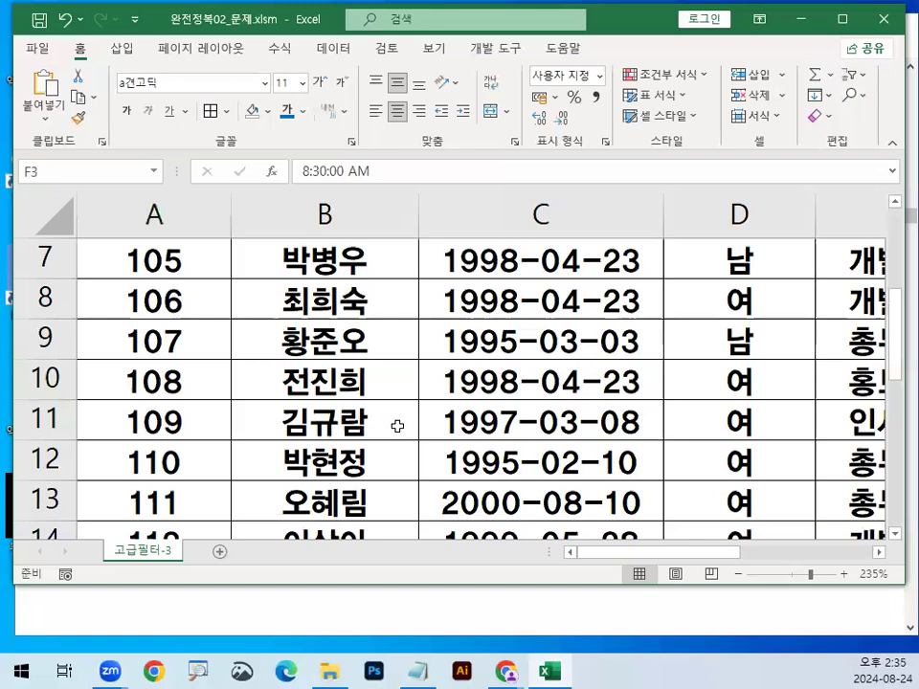
scroll(402, 432, "up", 2)
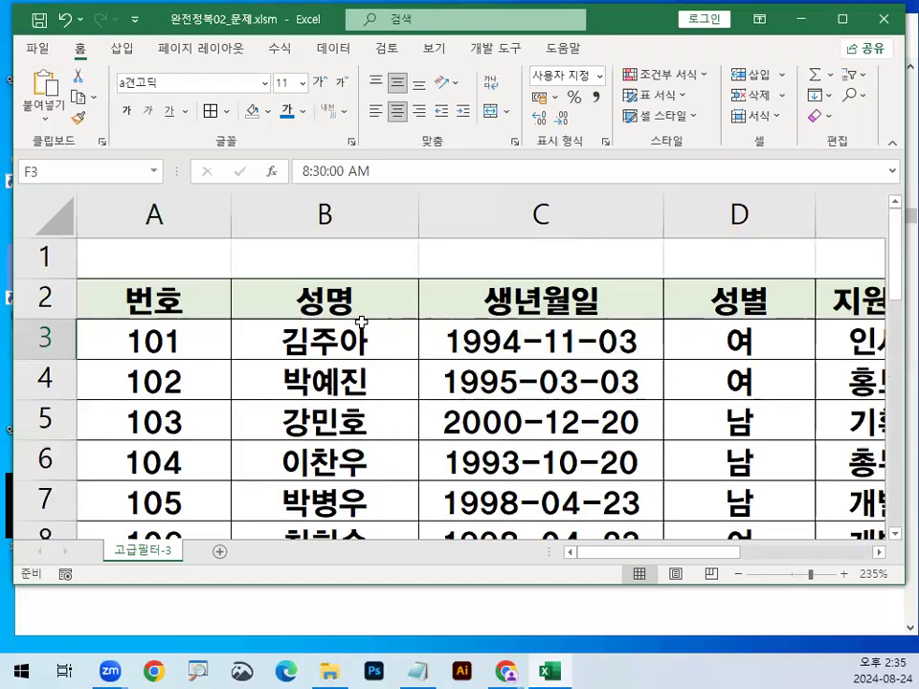
left_click_drag(345, 304, 531, 315)
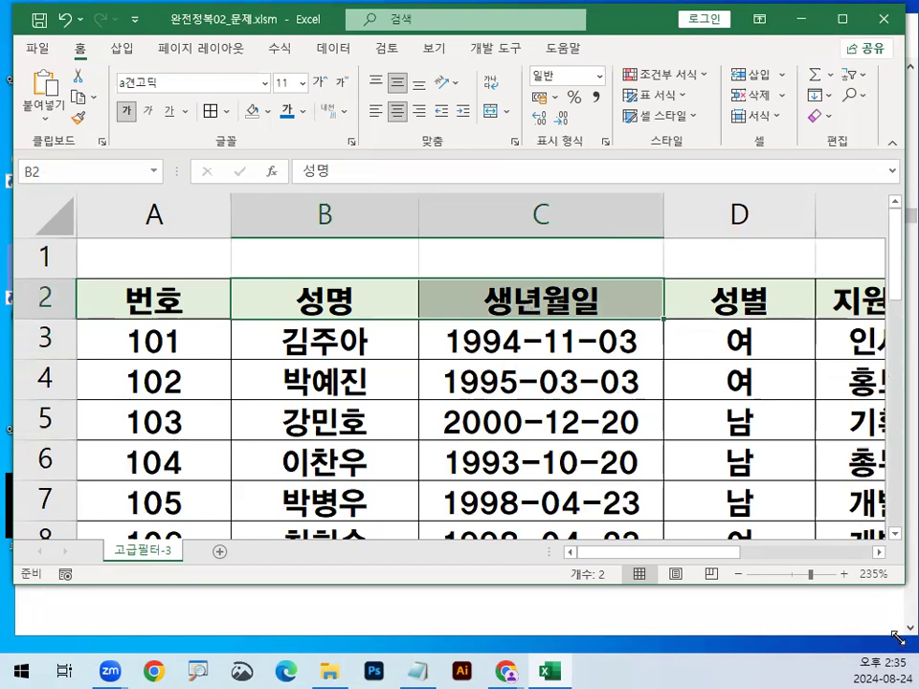
left_click(879, 553)
left_click(879, 553)
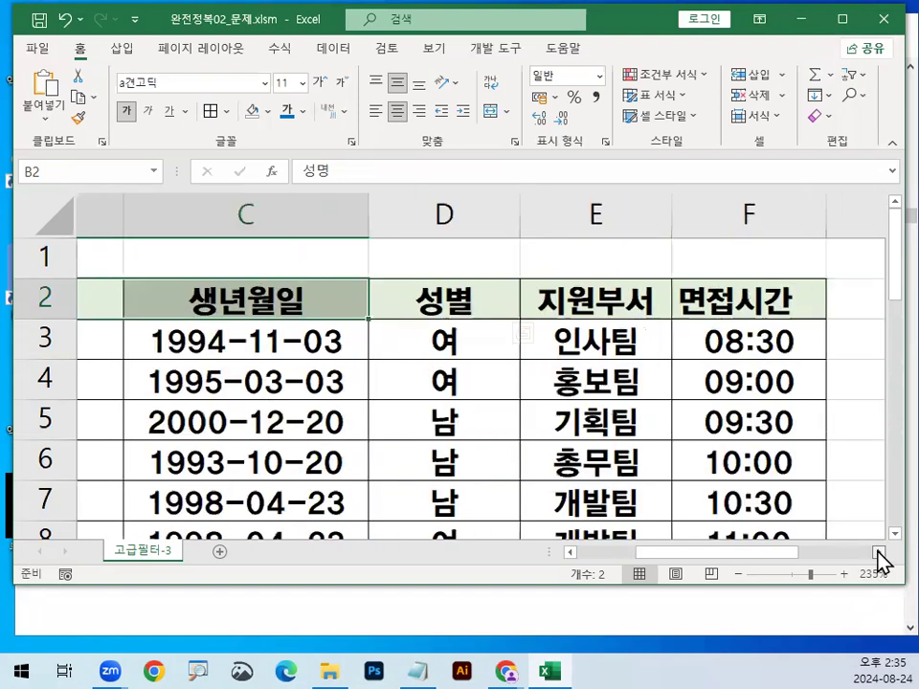
left_click_drag(561, 309, 675, 305)
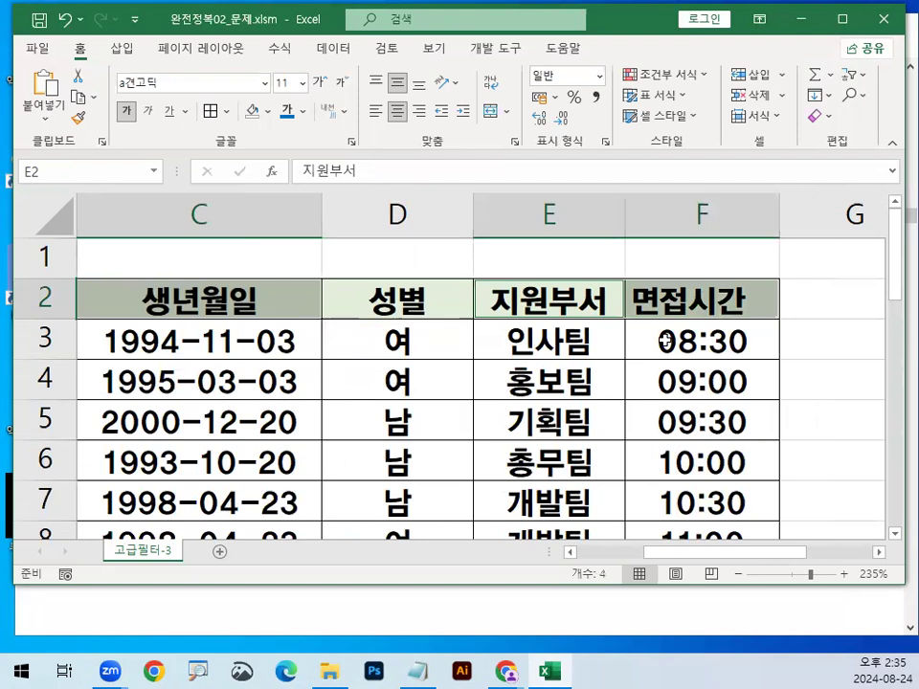
key("ctrl+c")
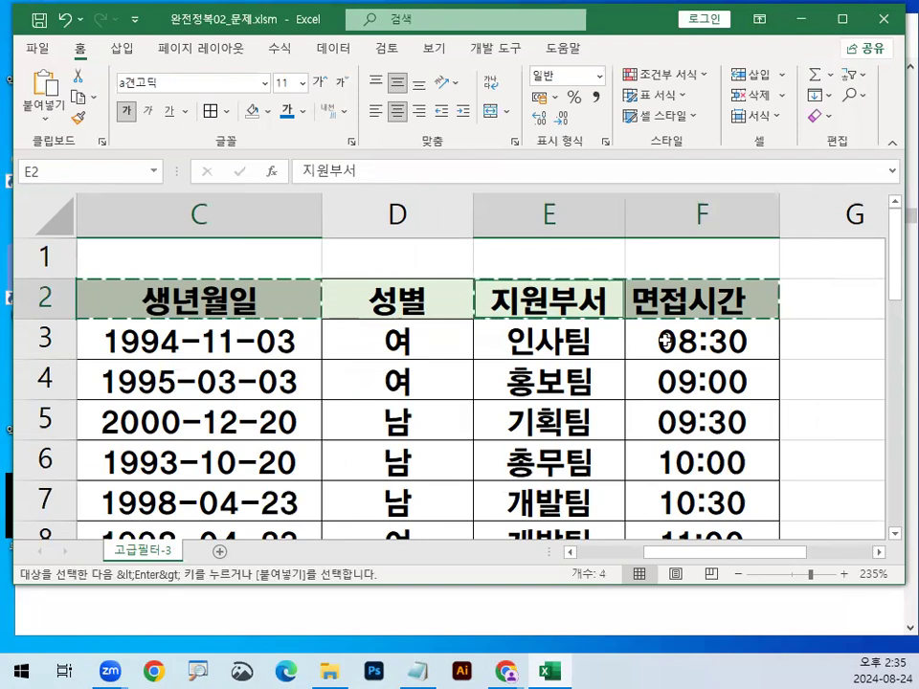
Step: Paste the copied 성명, 생년월일, 지원부서 and 면접시간 headings starting at A26 and check the pasted heading range
scroll(474, 564, "left", 2)
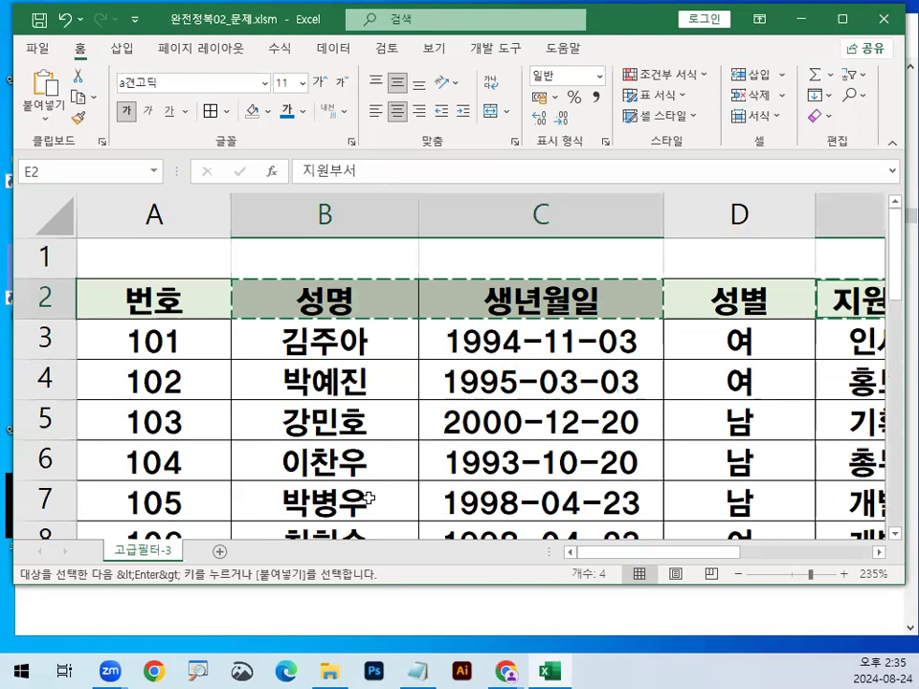
scroll(369, 498, "down", 2)
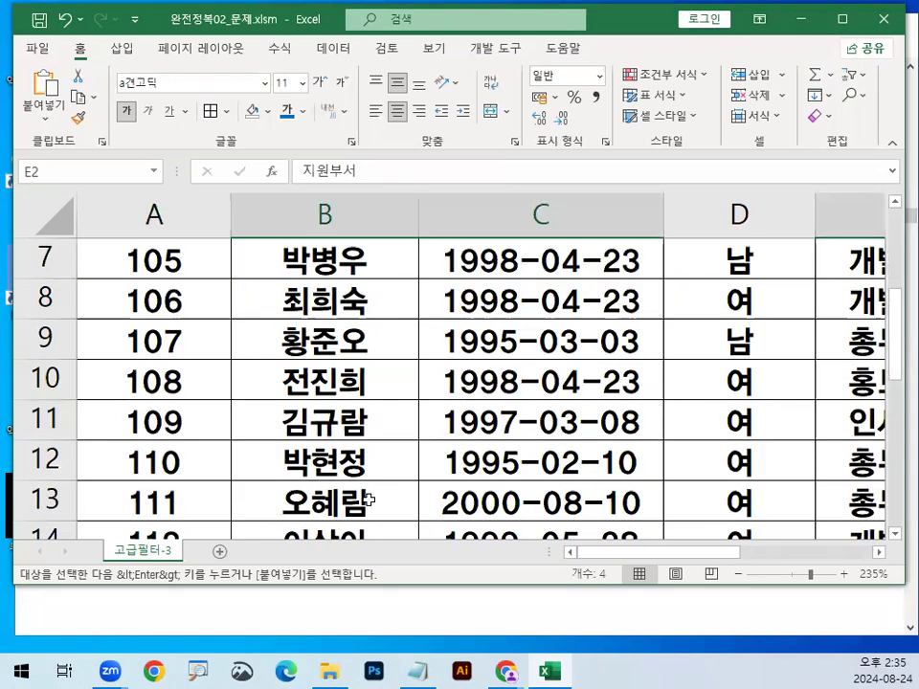
scroll(369, 497, "down", 5)
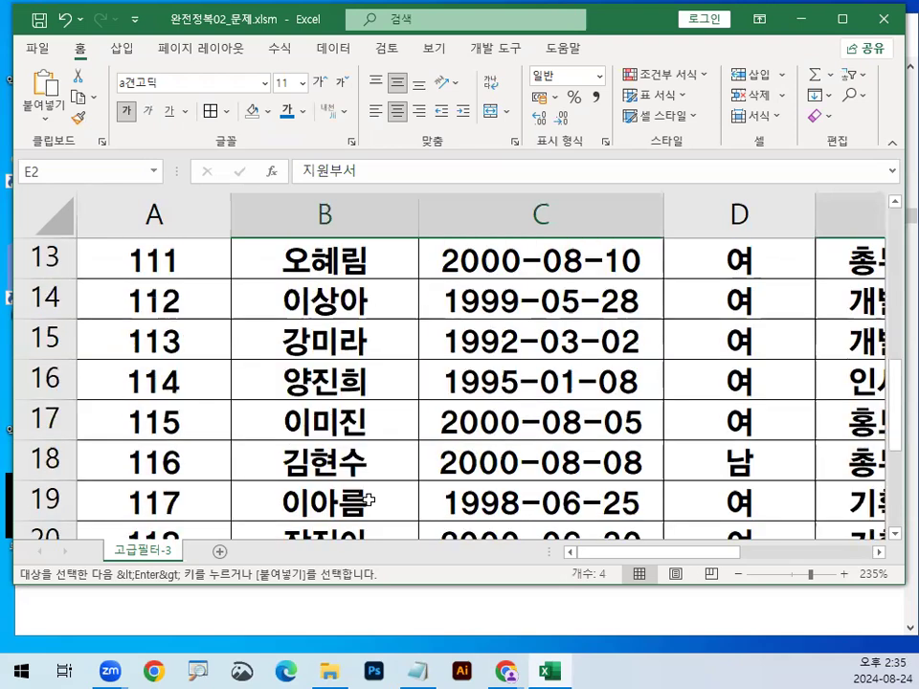
left_click(153, 417)
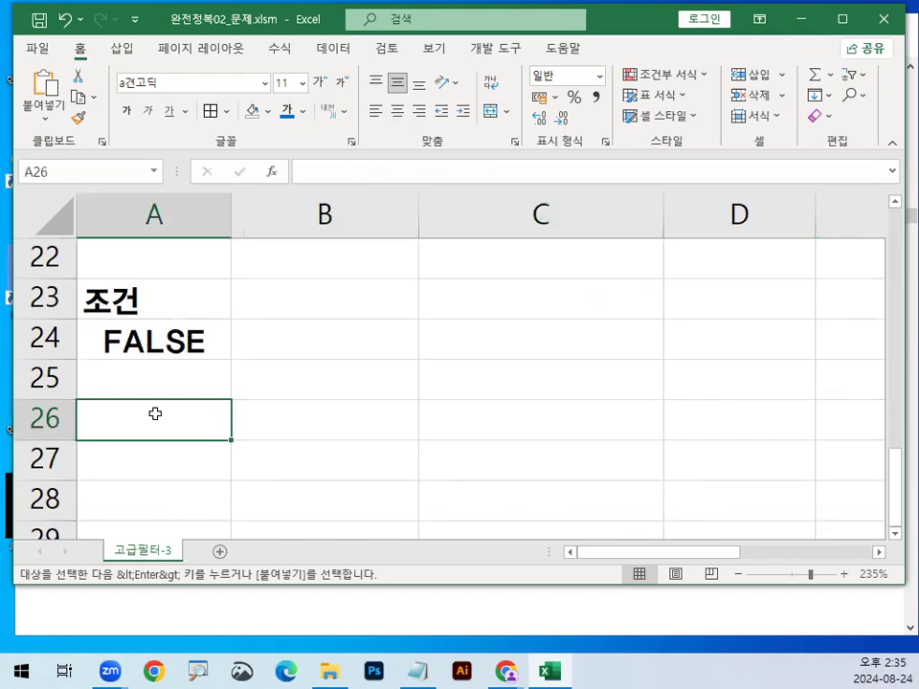
key("Return")
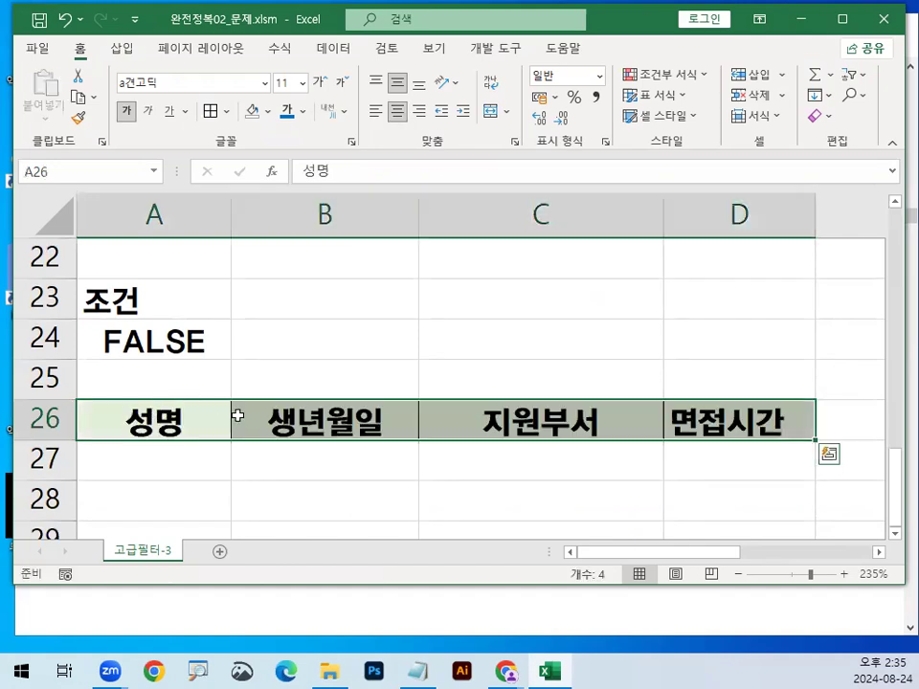
left_click_drag(181, 428, 674, 418)
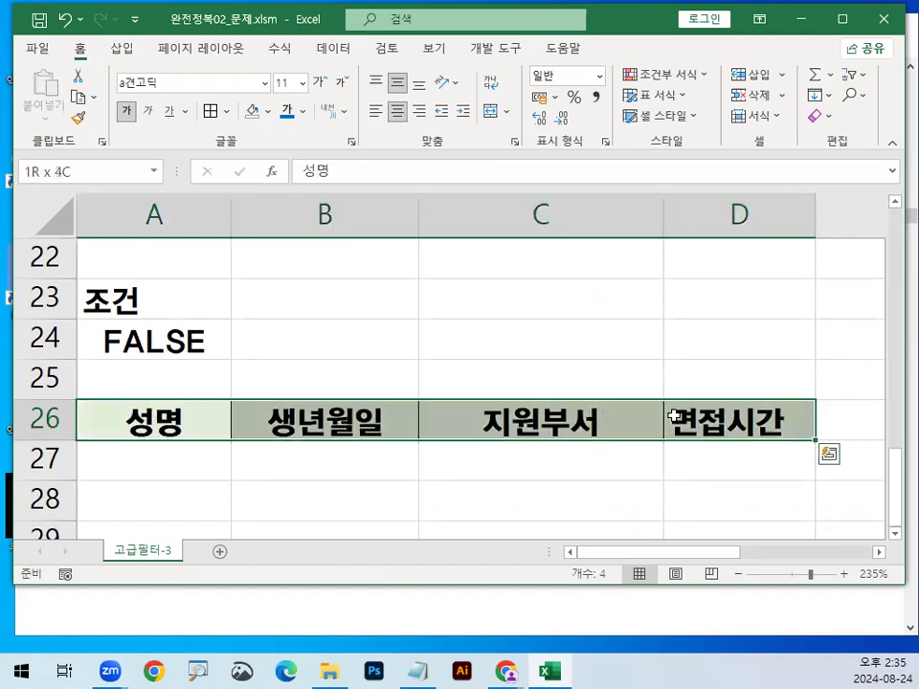
left_click_drag(130, 422, 694, 418)
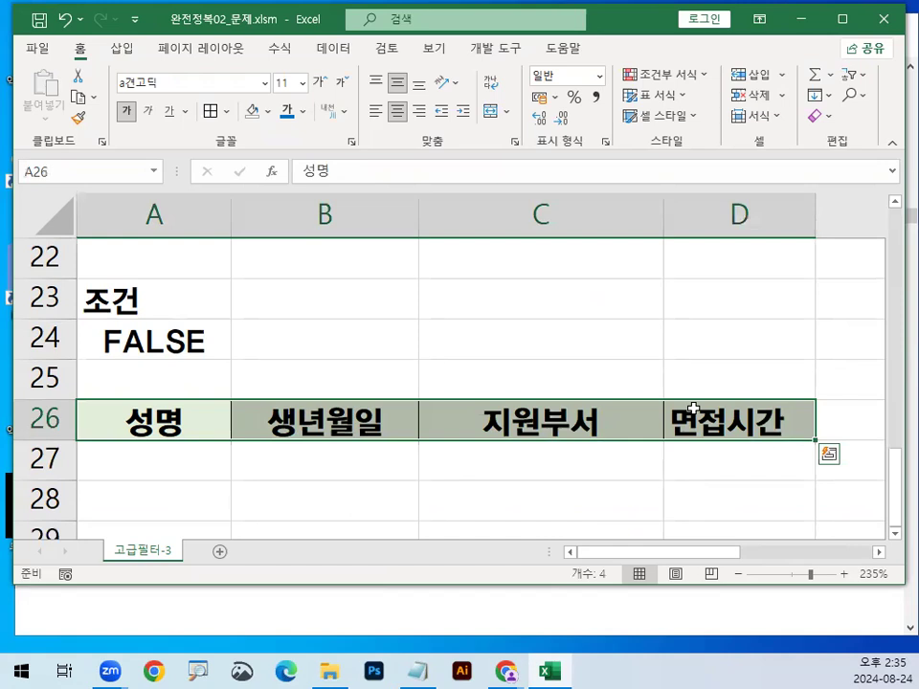
left_click(504, 332)
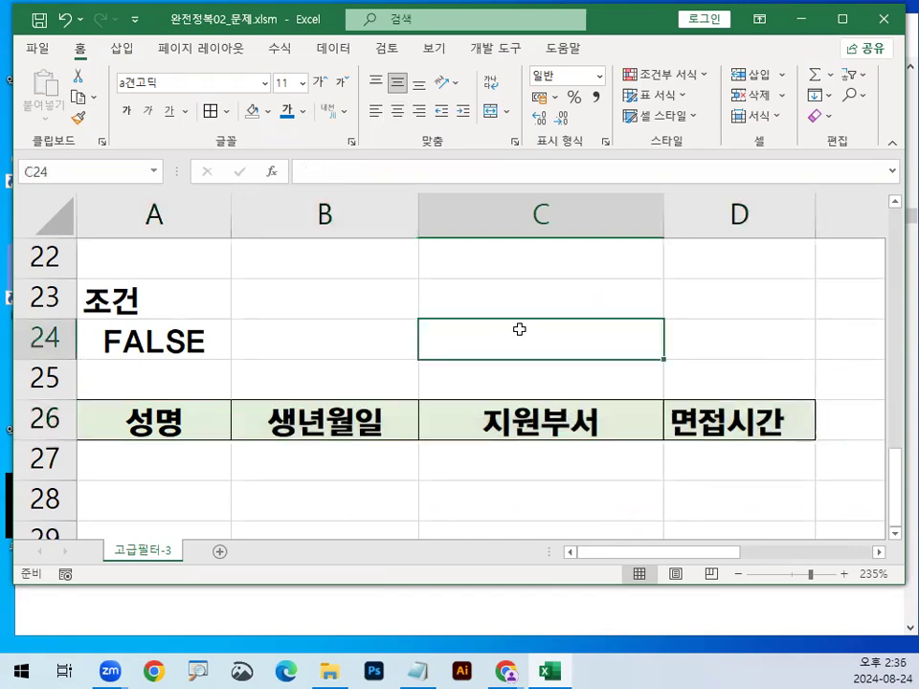
Step: Start an advanced filter on the applicant table, set to copy results to another location, and mark the list range $A$2:$F$20 with the pen
scroll(564, 390, "up", 7)
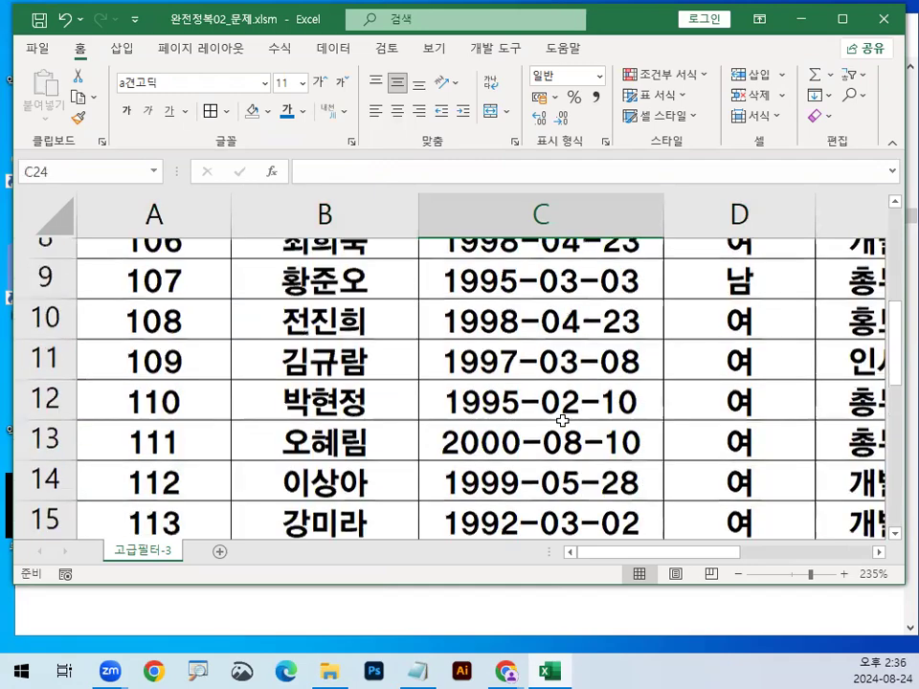
left_click(451, 378)
left_click_drag(457, 368, 497, 333)
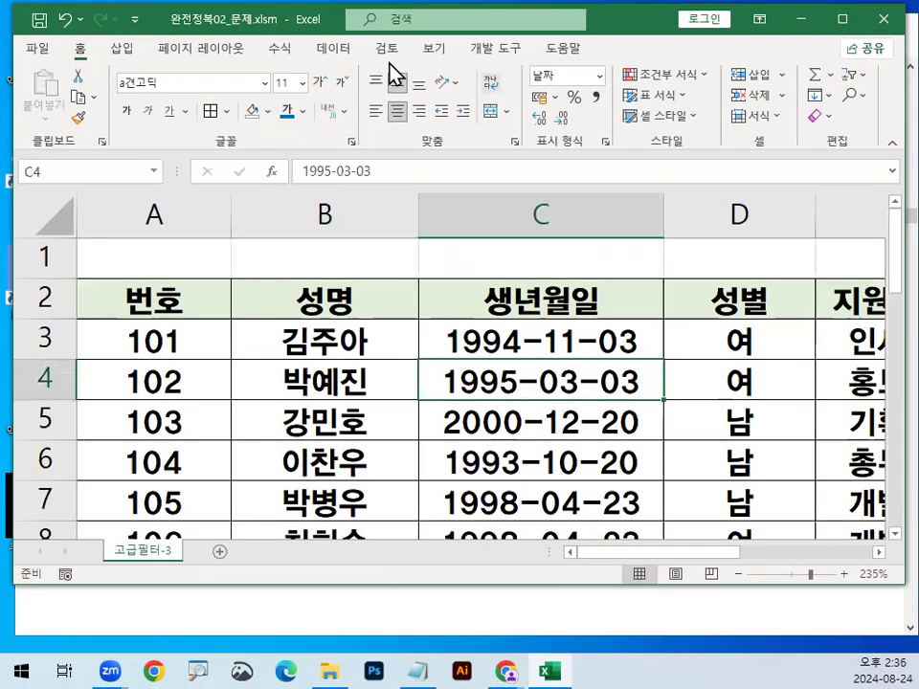
left_click(332, 49)
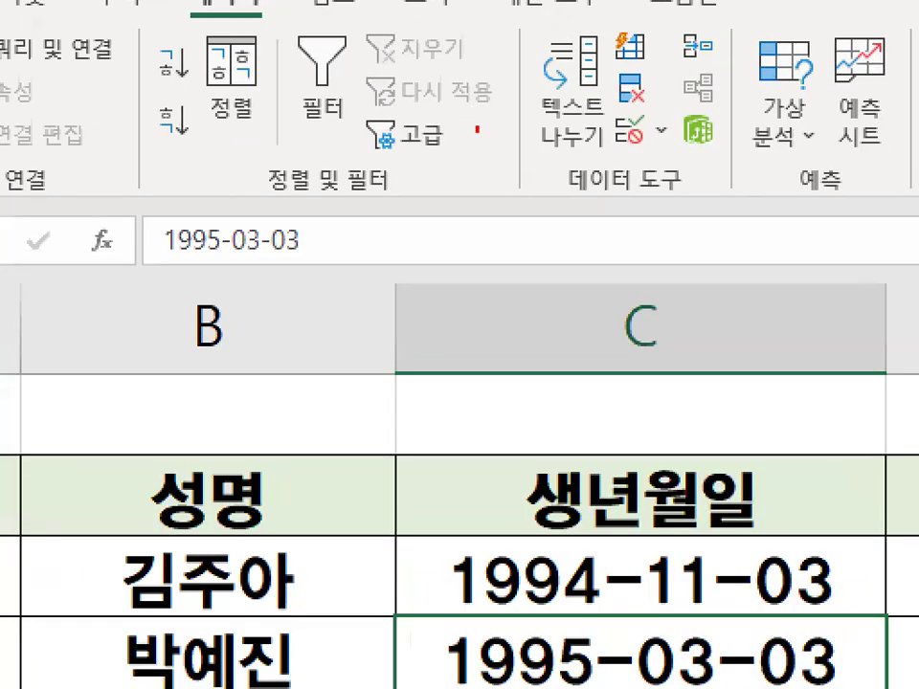
left_click_drag(458, 119, 460, 113)
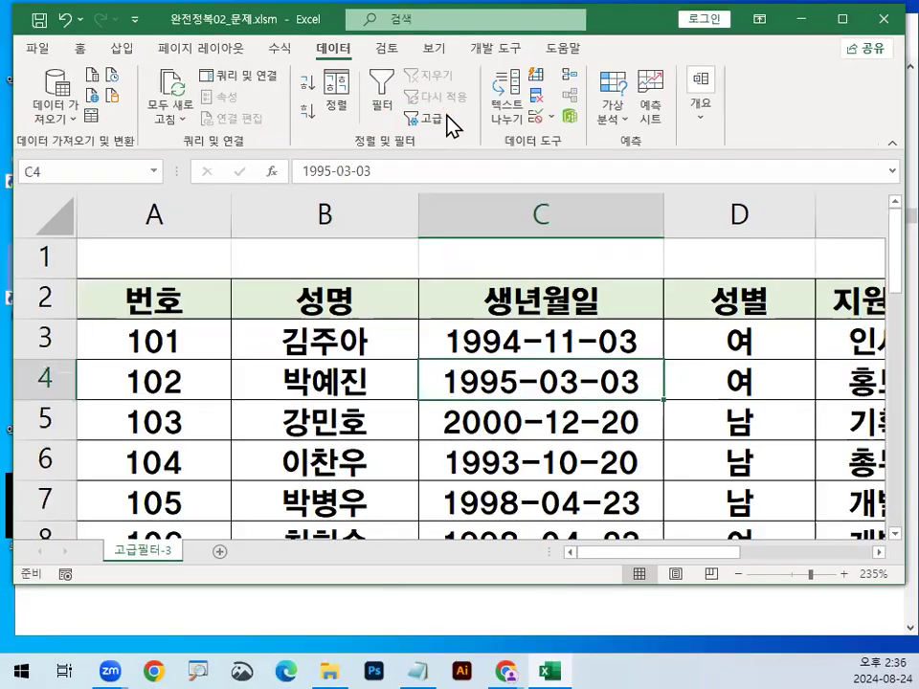
left_click(426, 139)
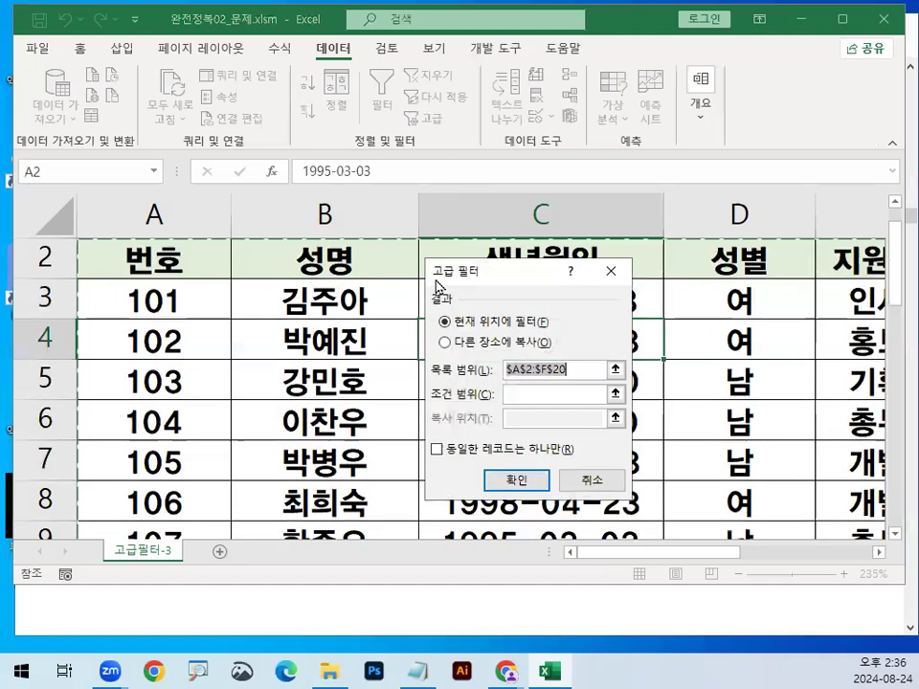
left_click(455, 346)
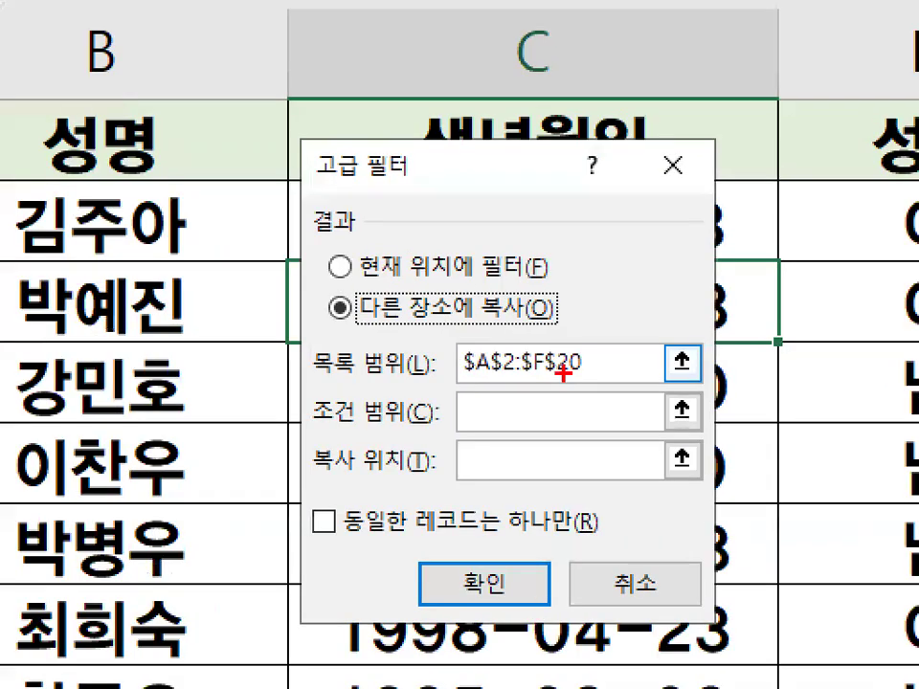
mouse_move(564, 373)
left_mouse_down()
mouse_move(541, 380)
mouse_move(628, 385)
left_mouse_up()
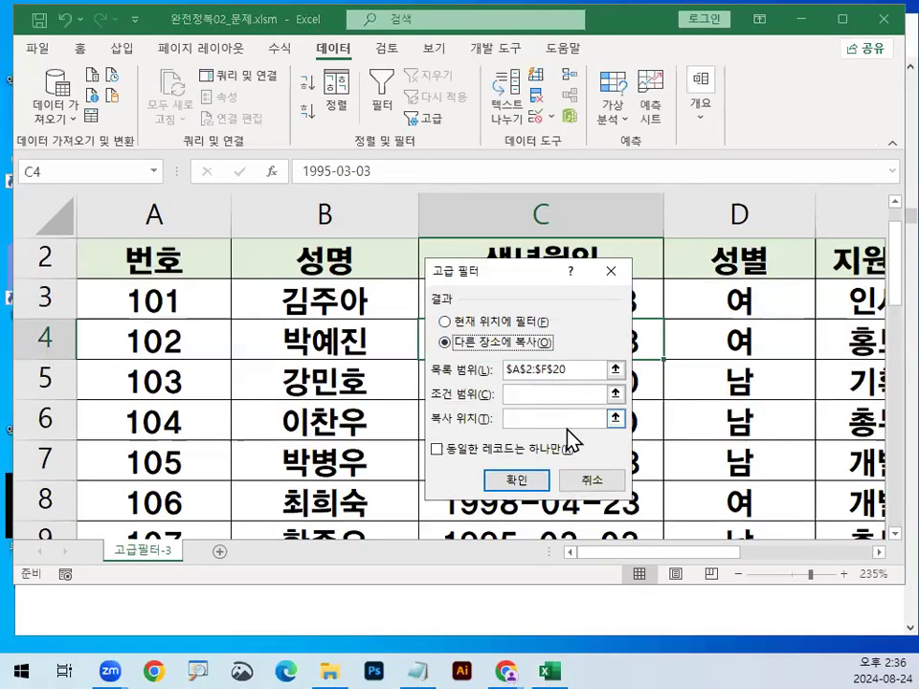
Step: Set the advanced filter's criteria range to A23:A24 and circle those cells with the pen
left_click(527, 395)
scroll(230, 323, "down", 5)
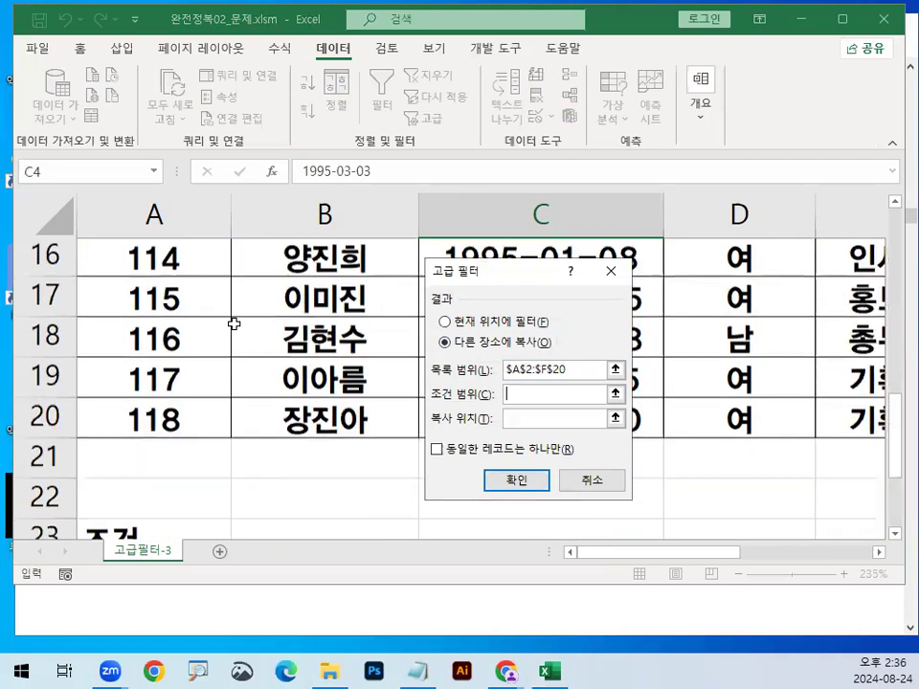
scroll(234, 323, "down", 1)
left_click_drag(187, 388, 188, 426)
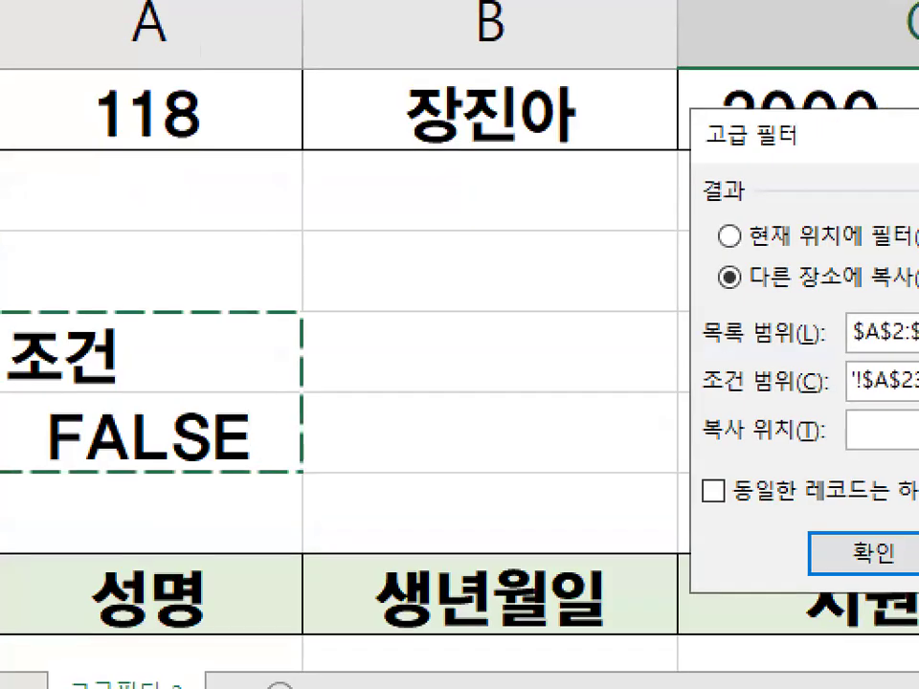
mouse_move(323, 391)
left_mouse_down()
mouse_move(128, 479)
mouse_move(257, 377)
mouse_move(262, 445)
left_mouse_up()
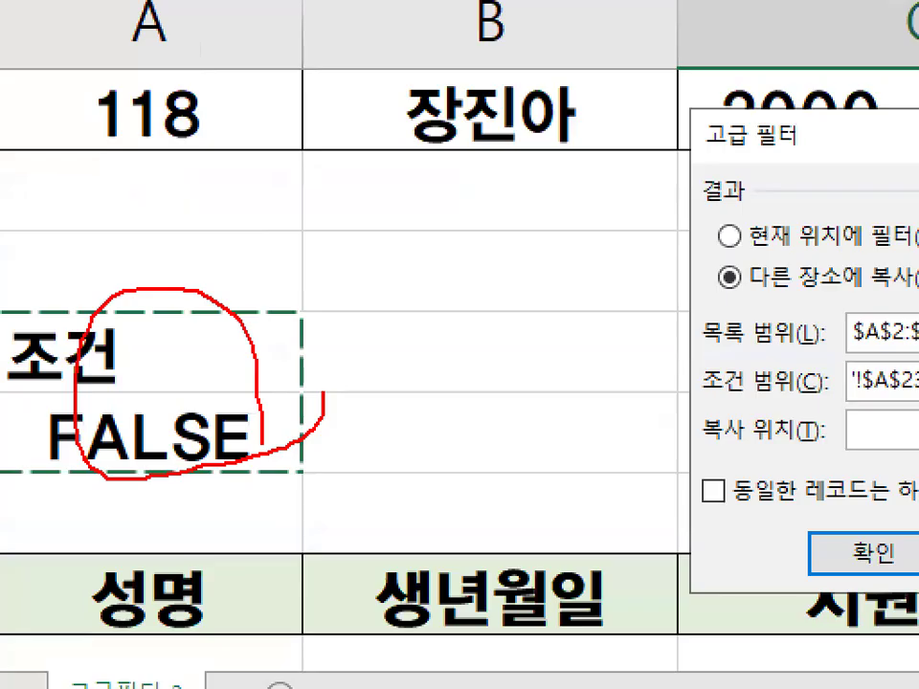
Step: Set the advanced filter's copy destination to the headings A26:D26, moving the dialog aside, and mark the entered ranges with the pen
left_click(536, 419)
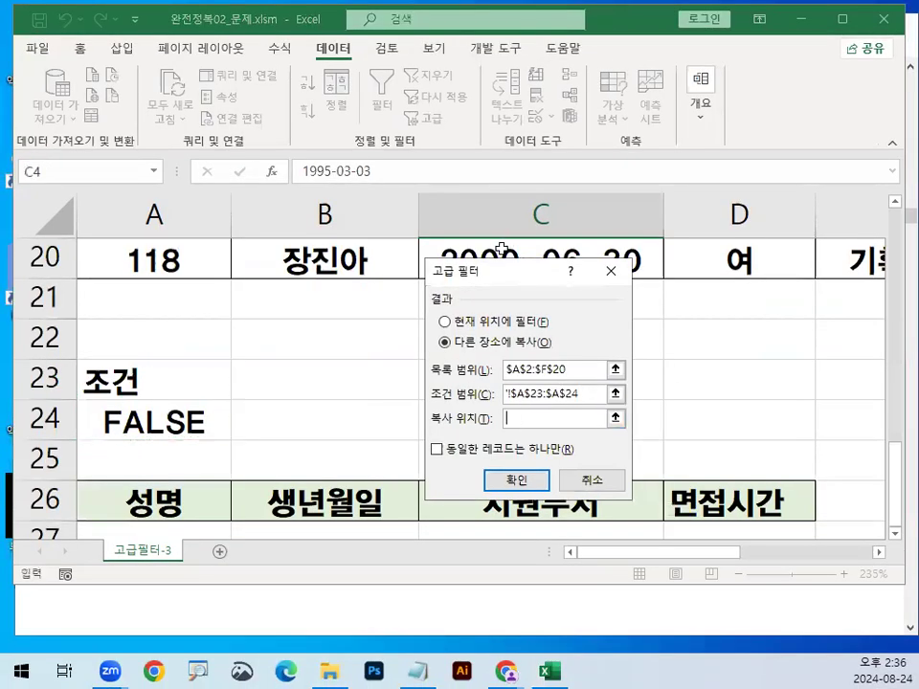
left_click_drag(503, 273, 432, 113)
left_click(119, 502)
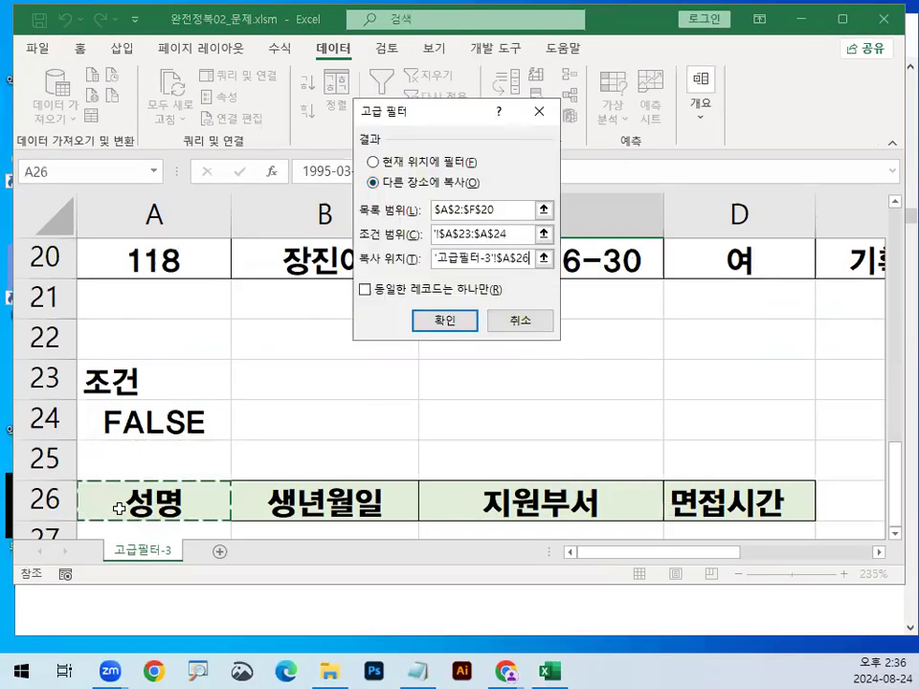
left_click_drag(119, 510, 704, 515)
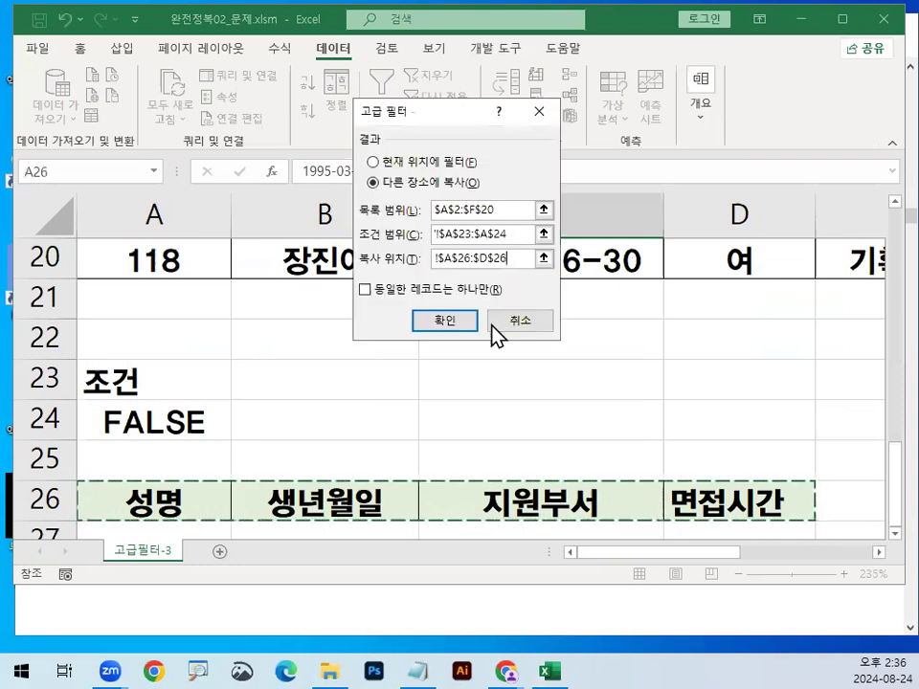
key("ctrl+1")
mouse_move(562, 252)
left_mouse_down()
mouse_move(371, 250)
mouse_move(531, 228)
left_mouse_up()
key("Escape")
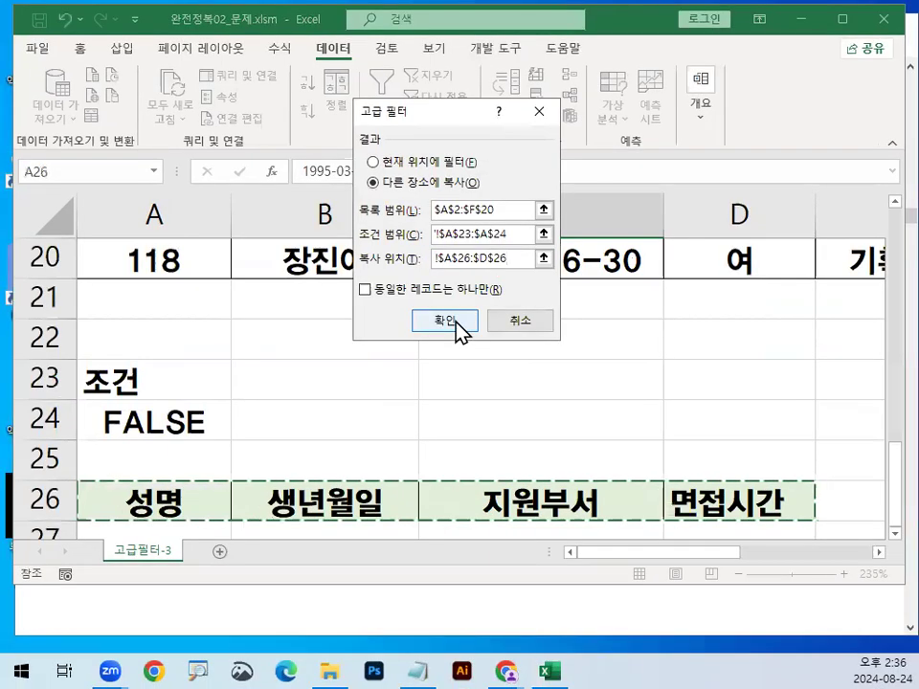
Step: Run the advanced filter and auto-fit column B so the extracted birth dates fit
left_click(400, 368)
scroll(422, 335, "down", 7)
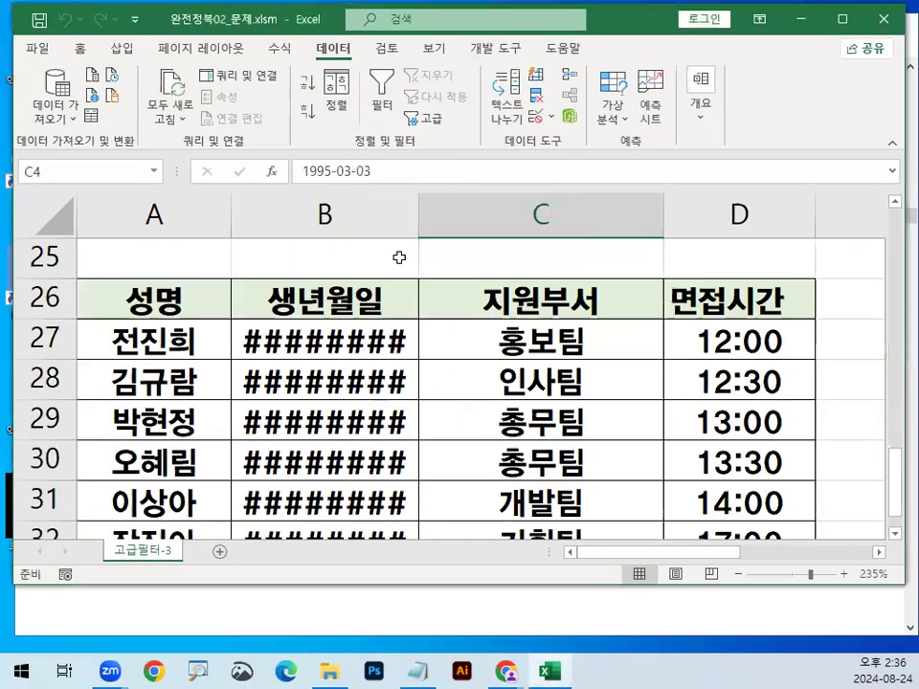
double_click(423, 203)
Step: Review the extracted records from the row 26 headings down to row 32
left_click(86, 299)
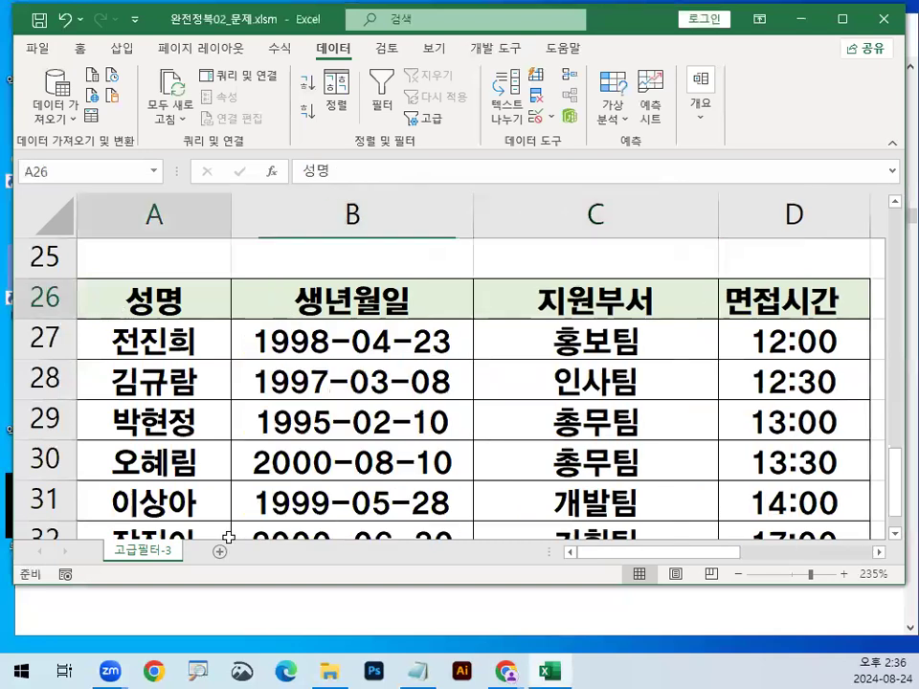
scroll(213, 471, "down", 2)
left_click(144, 299)
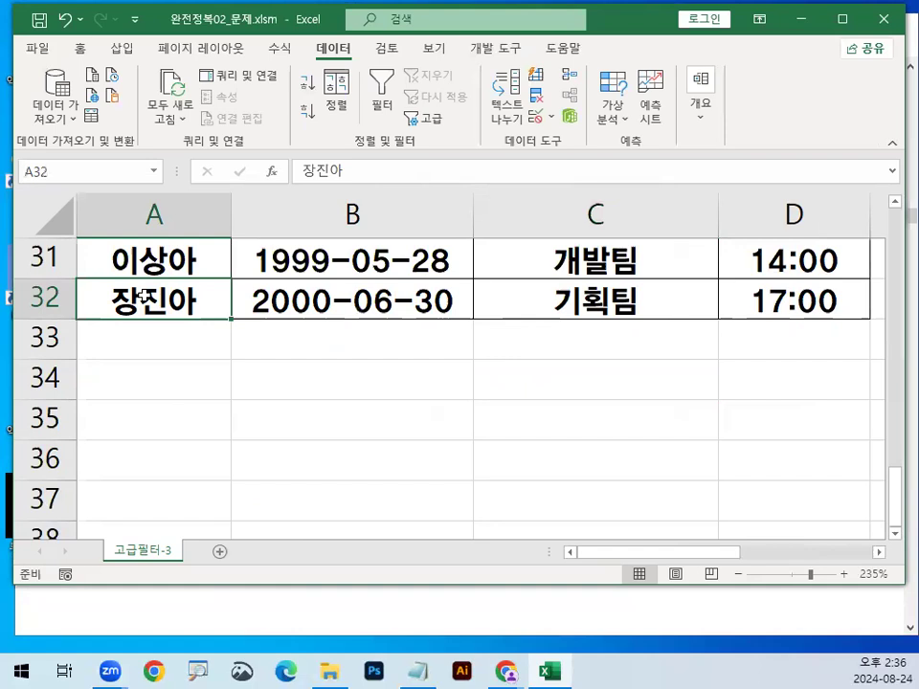
scroll(223, 424, "up", 2)
left_click_drag(202, 296, 730, 298)
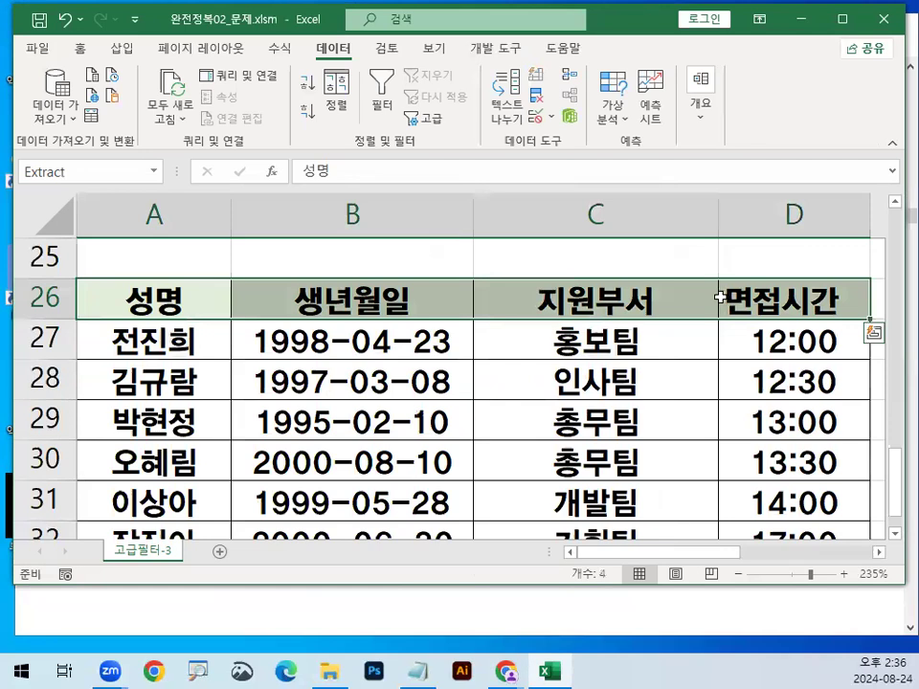
left_click(722, 298)
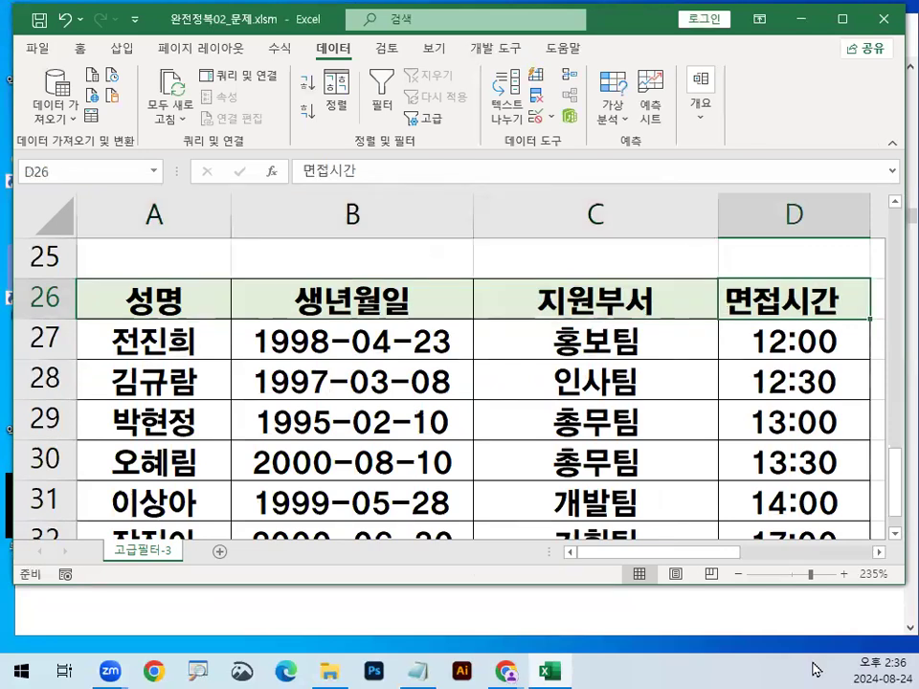
Step: Switch to the Notepad lesson notes and remove the surplus blank lines below the =AND(YEAR(생년월일 셀주소)>=1995, 면접시간>=0.5) line
left_click(426, 665)
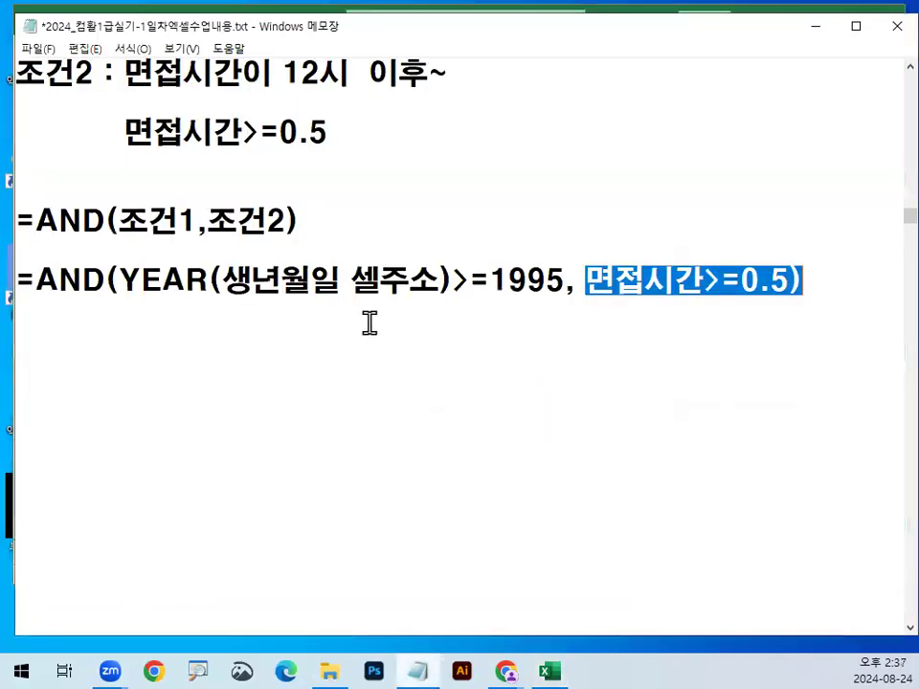
left_click(382, 255)
left_click(265, 308)
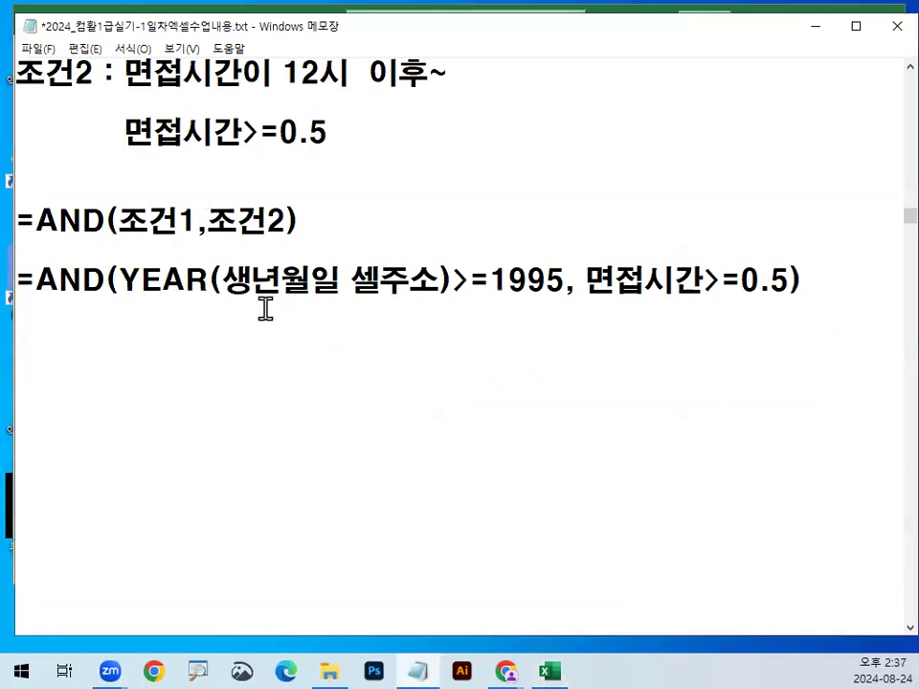
key("Delete")
key("Delete")
key("Delete")
key("Delete")
key("Delete")
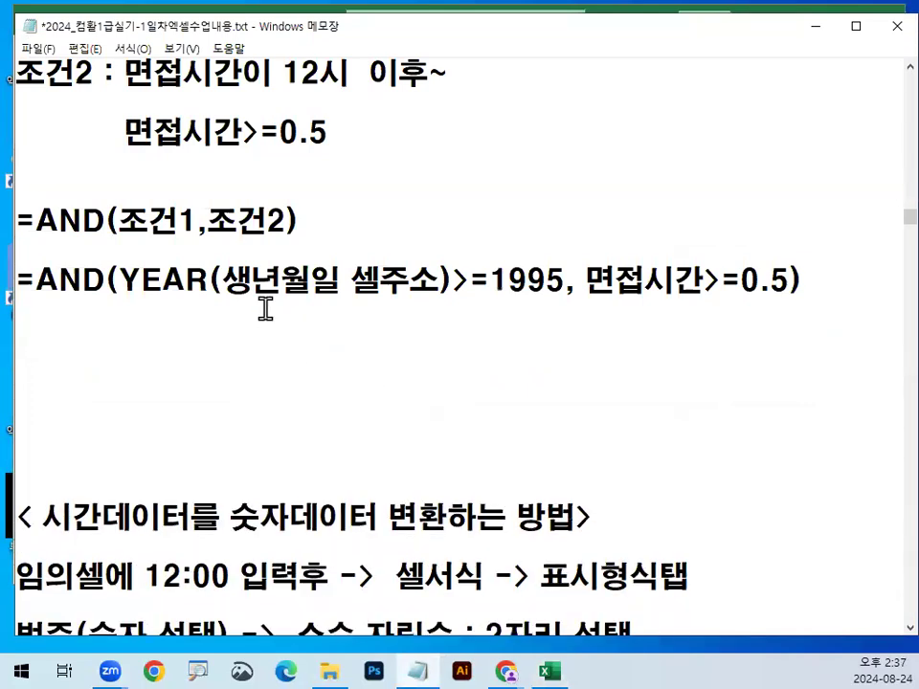
key("Delete")
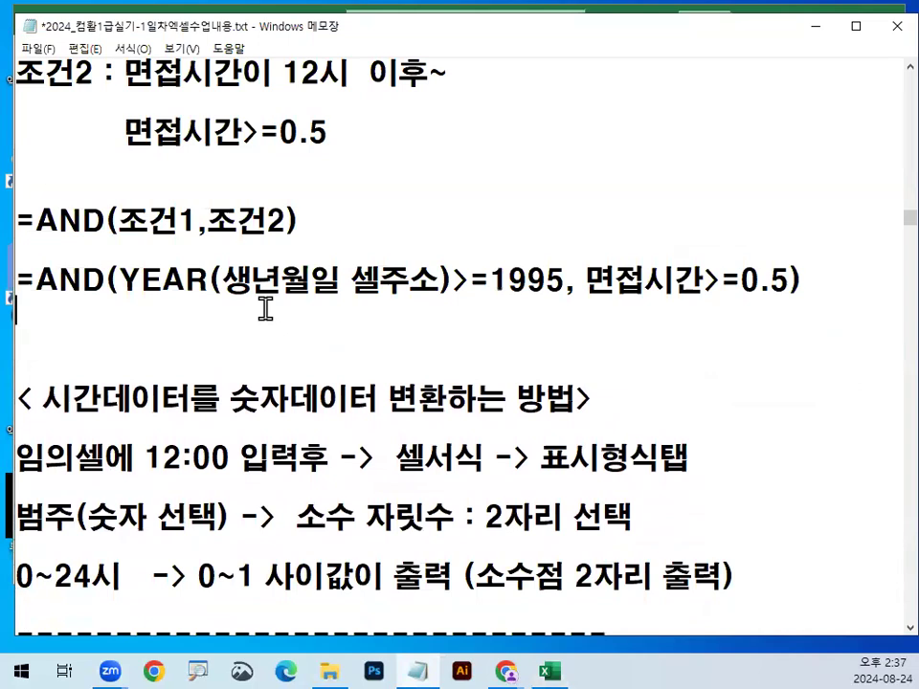
Step: Delete the <시간데이터를 숫자데이터 변환하는 방법> section from the notes, keeping the dashed separator below it
key("shift+Down")
key("shift+Down")
key("shift+Down")
key("shift+Down")
key("shift+Down")
key("shift+Down")
key("shift+Down")
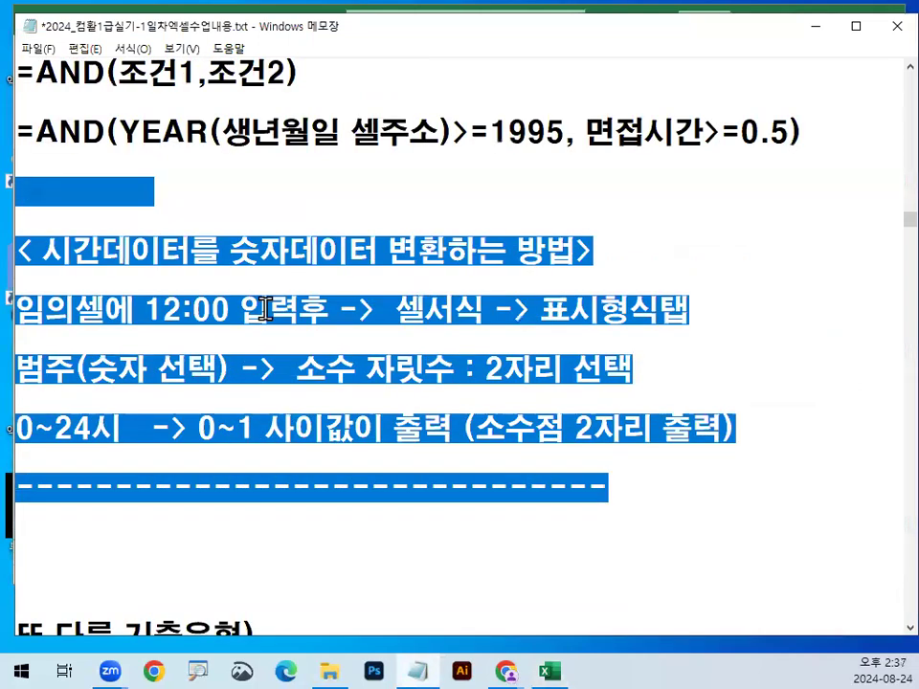
key("shift+Up")
key("Delete")
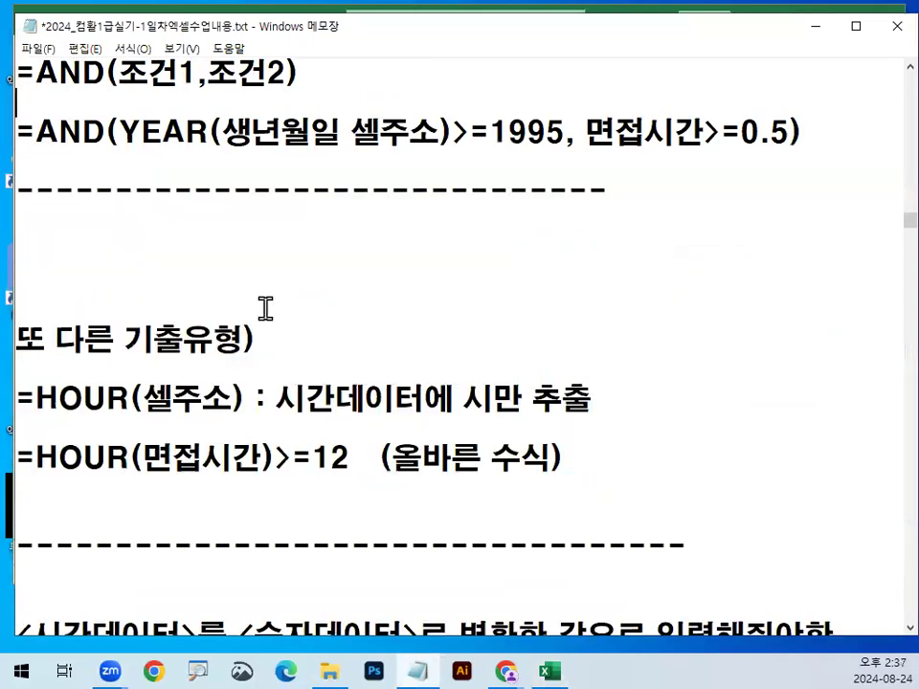
Step: Insert blank space between the completed AND formula and the dashed separator in the notes
key("Up")
key("Up")
key("Up")
key("Up")
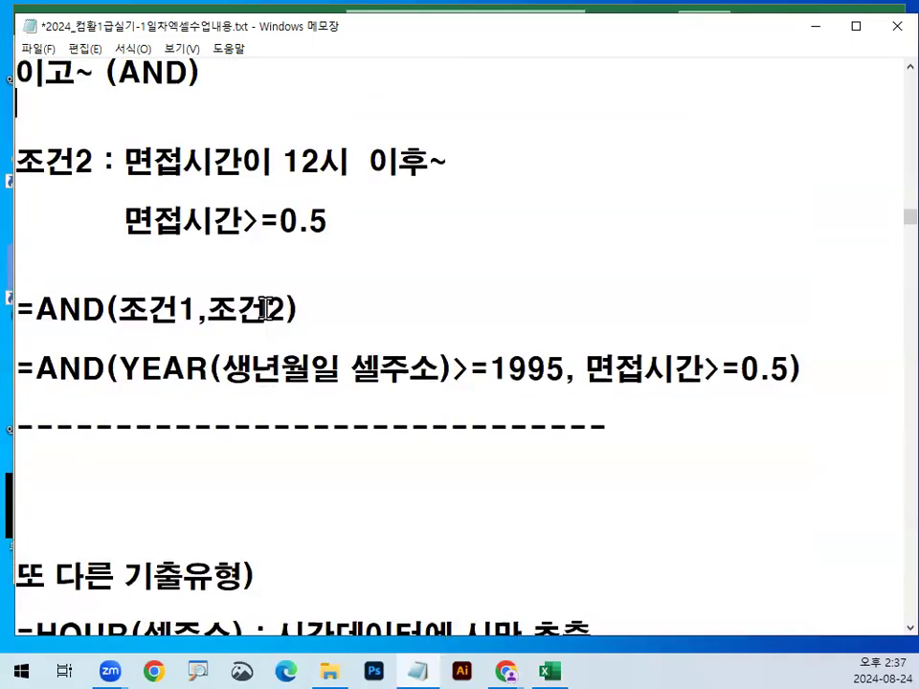
key("Return")
key("Up")
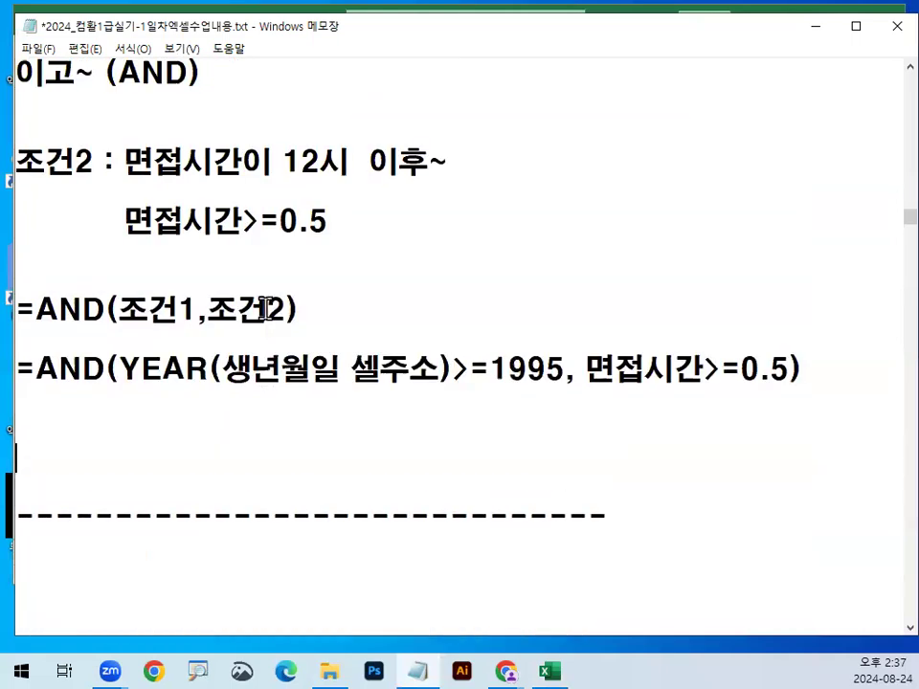
Step: Switch to the Excel workbook and copy the full text of the criteria formula in cell A24
left_click(553, 669)
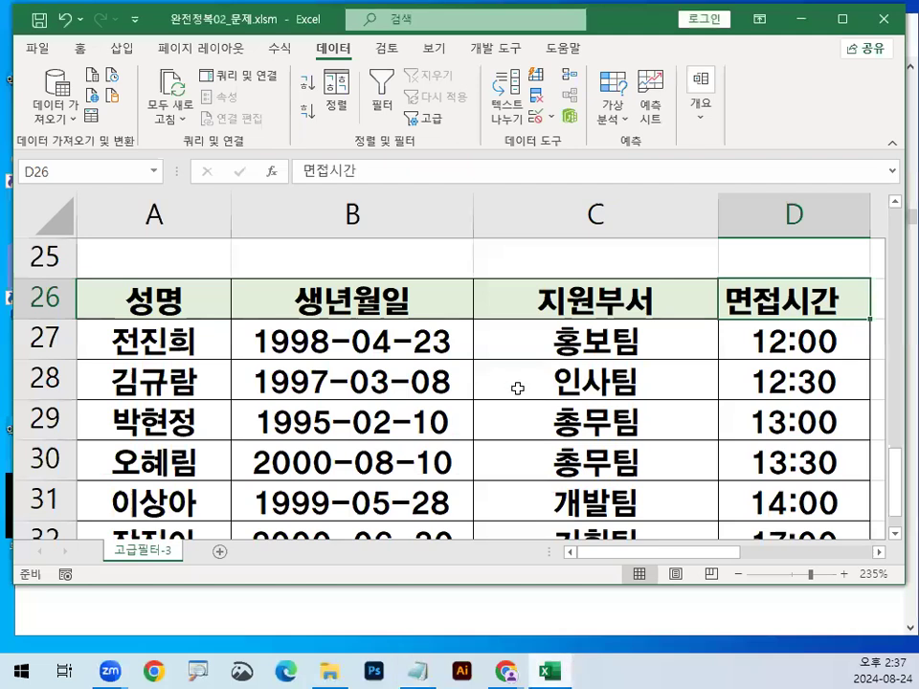
scroll(514, 454, "down", 4)
scroll(513, 454, "up", 2)
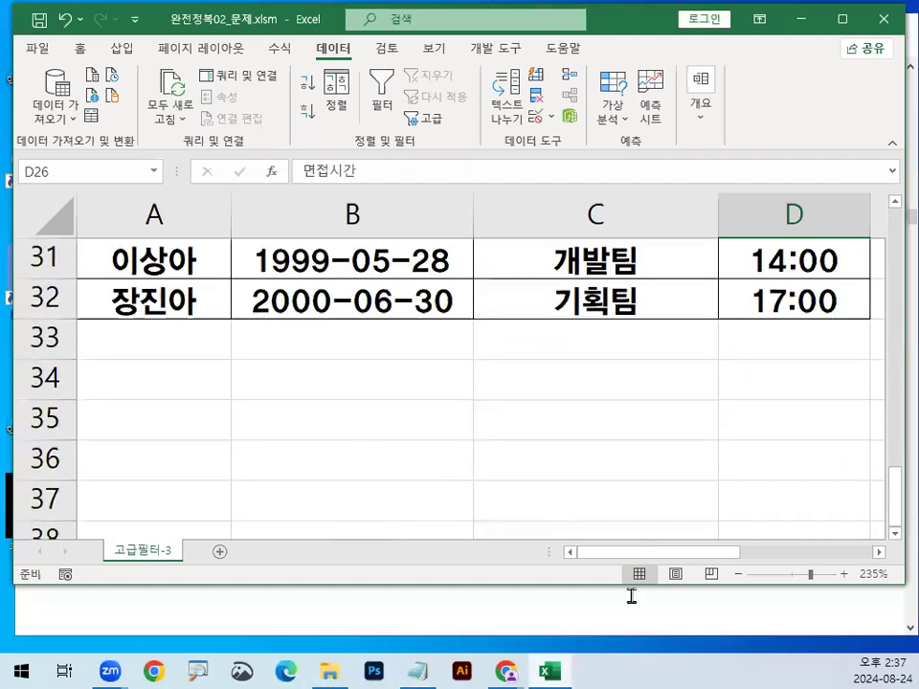
left_click(821, 554)
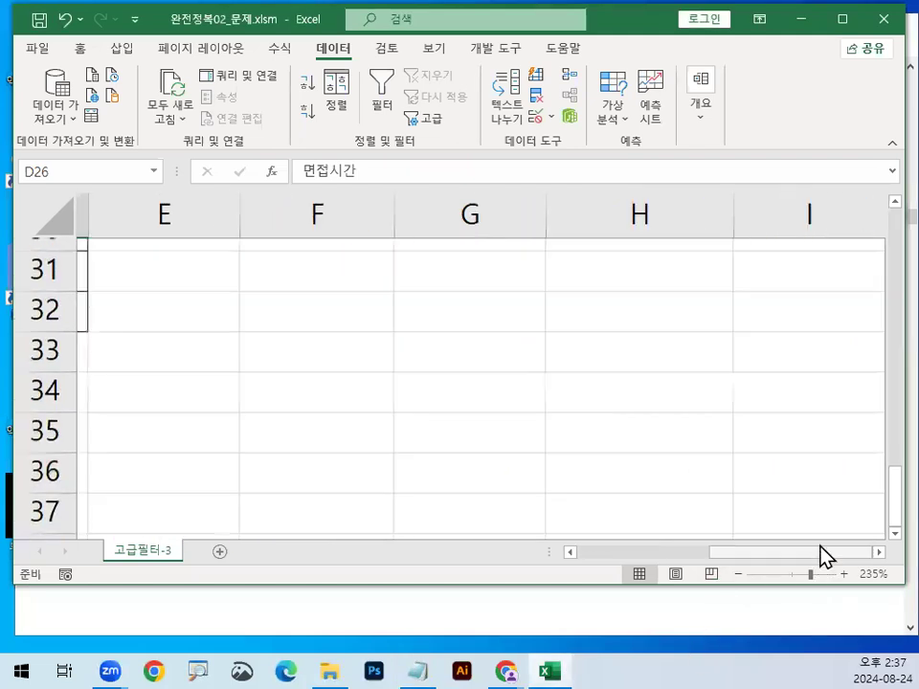
scroll(821, 553, "up", 10)
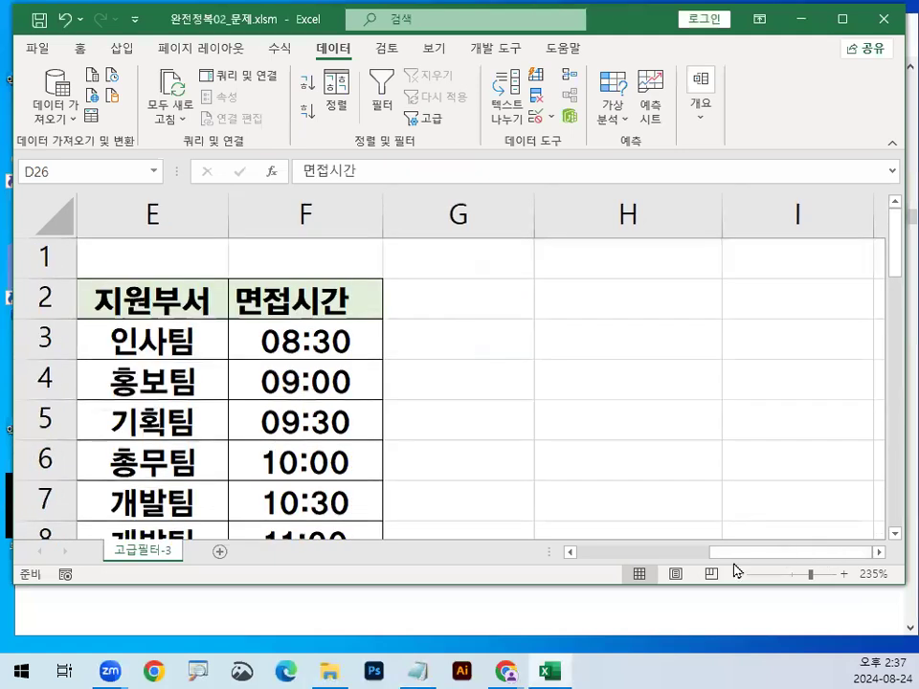
key("ctrl+BackSpace")
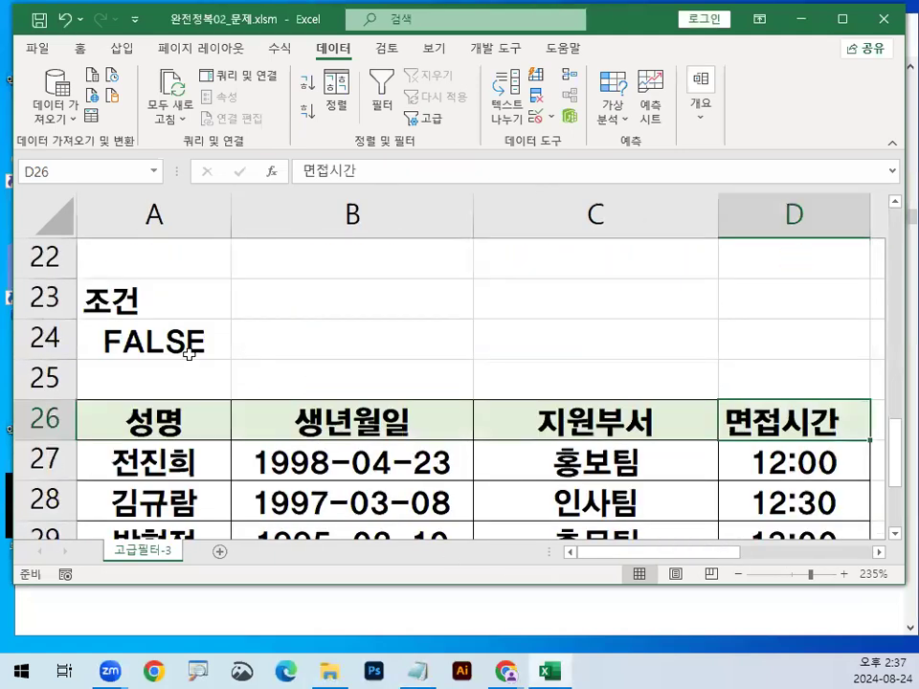
left_click(153, 340)
left_click_drag(544, 172, 138, 160)
key("ctrl+c")
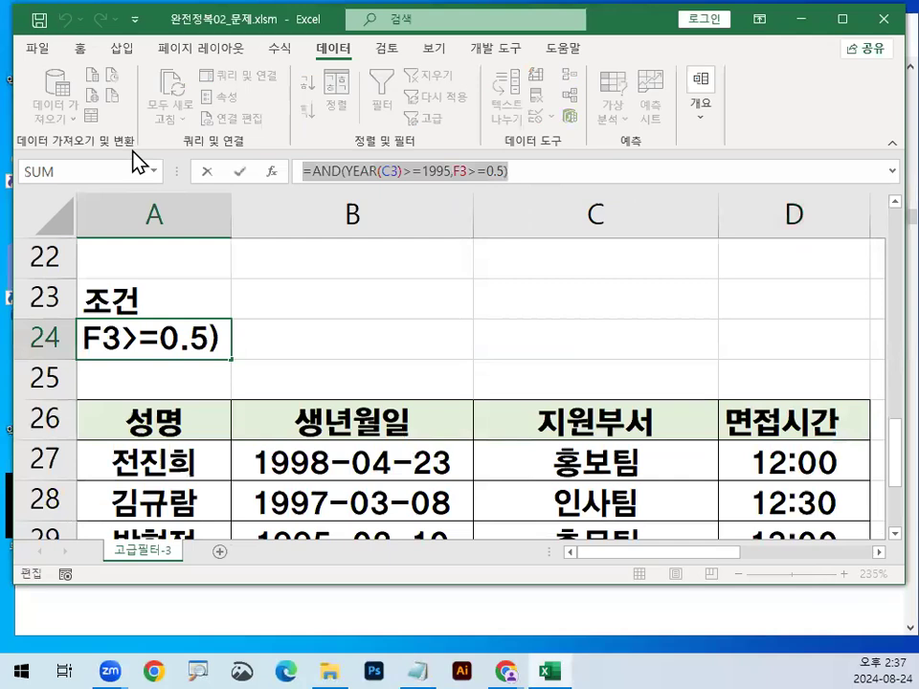
Step: Switch to the Notepad lesson notes and paste =AND(YEAR(C3)>=1995,F3>=0.5) on its own line below the =AND(YEAR(생년월일 셀주소)>=1995, 면접시간>=0.5) line
left_click(422, 670)
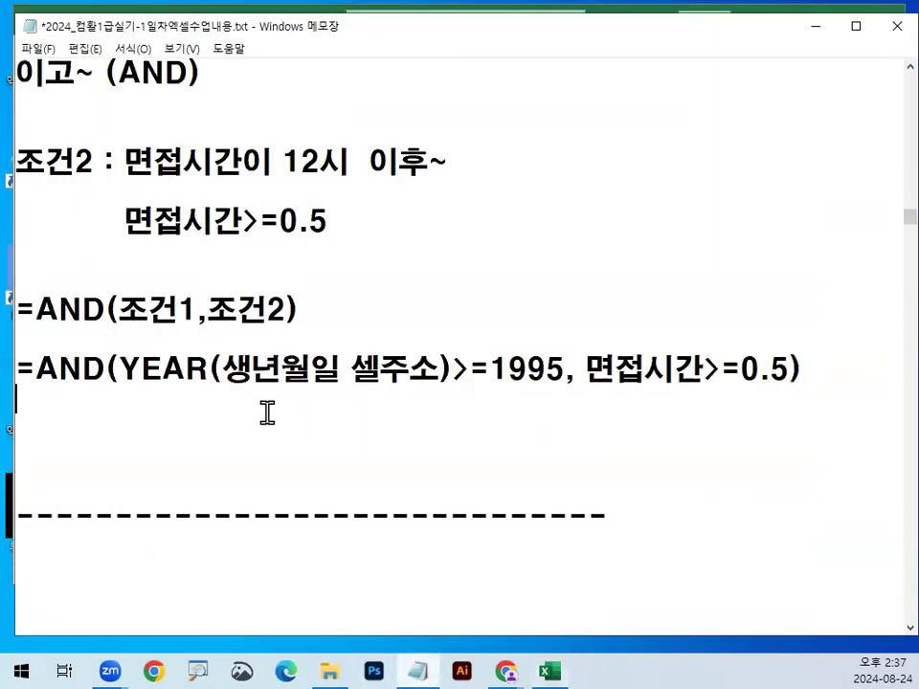
key("Return")
key("ctrl+v")
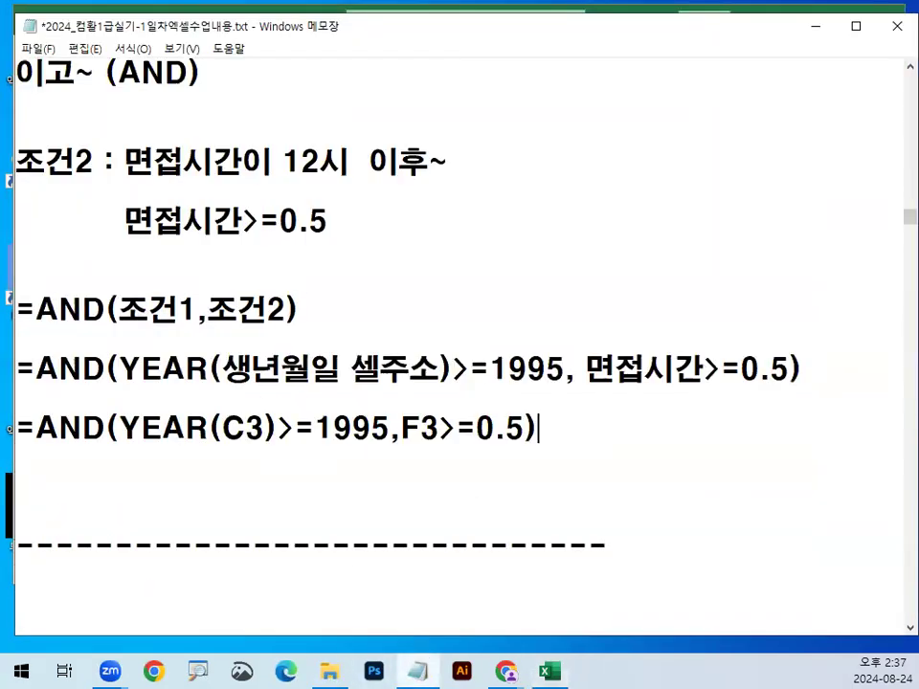
scroll(486, 442, "down", 1)
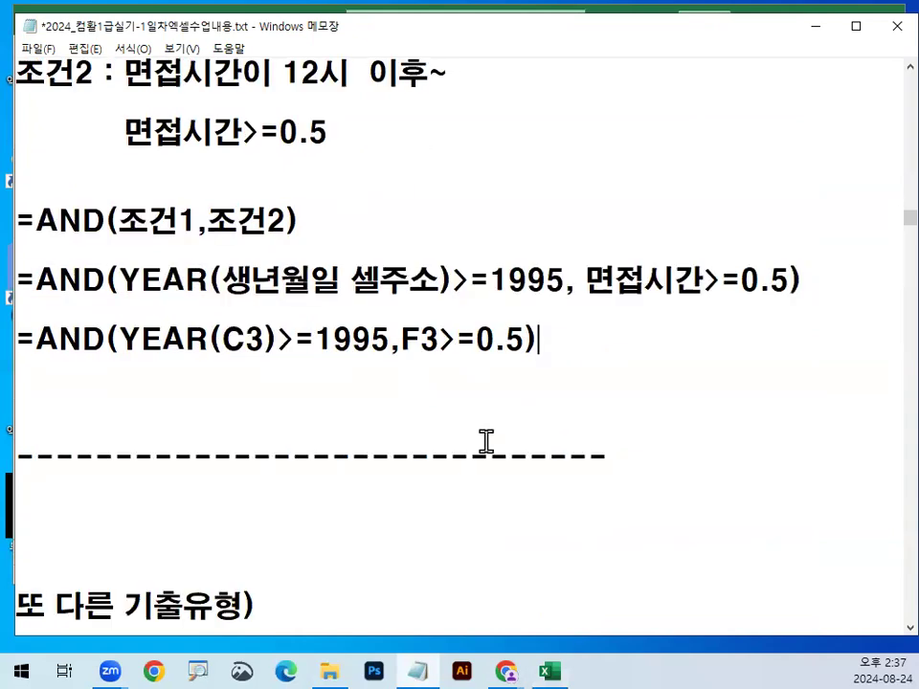